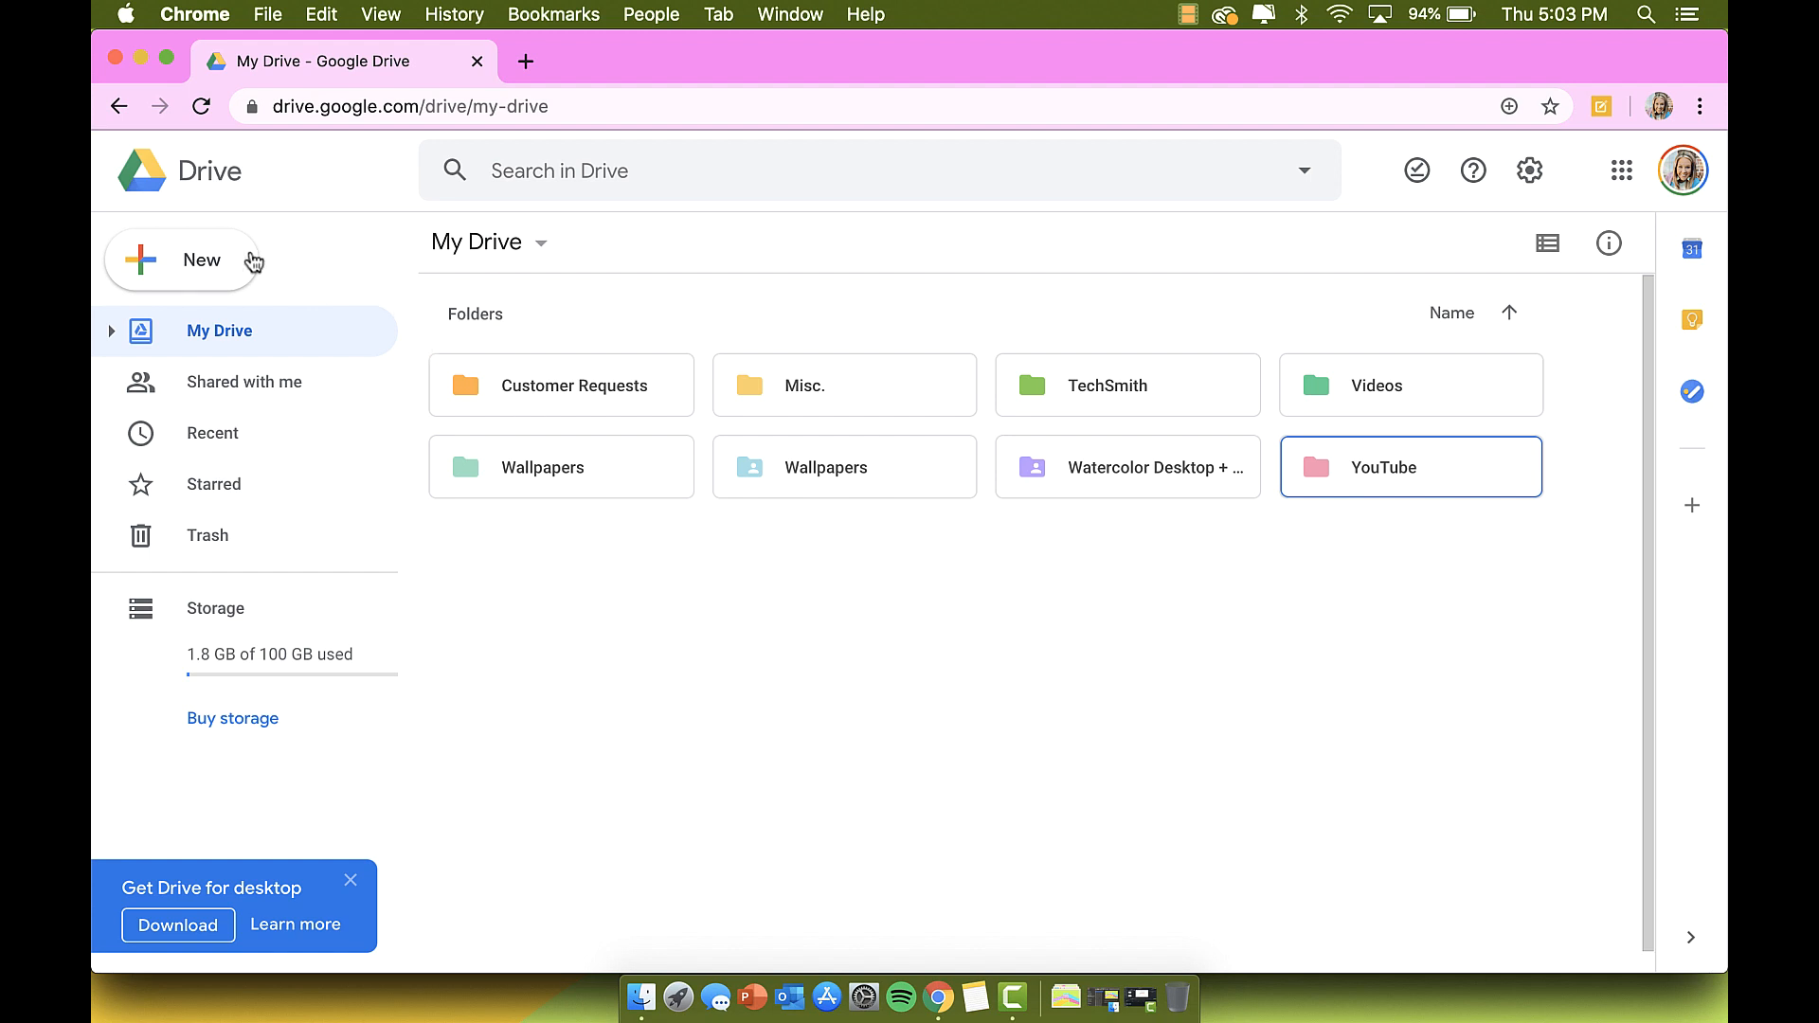
Step: From Google Drive's New > More menu, create a new untitled Google Sites site
click(214, 262)
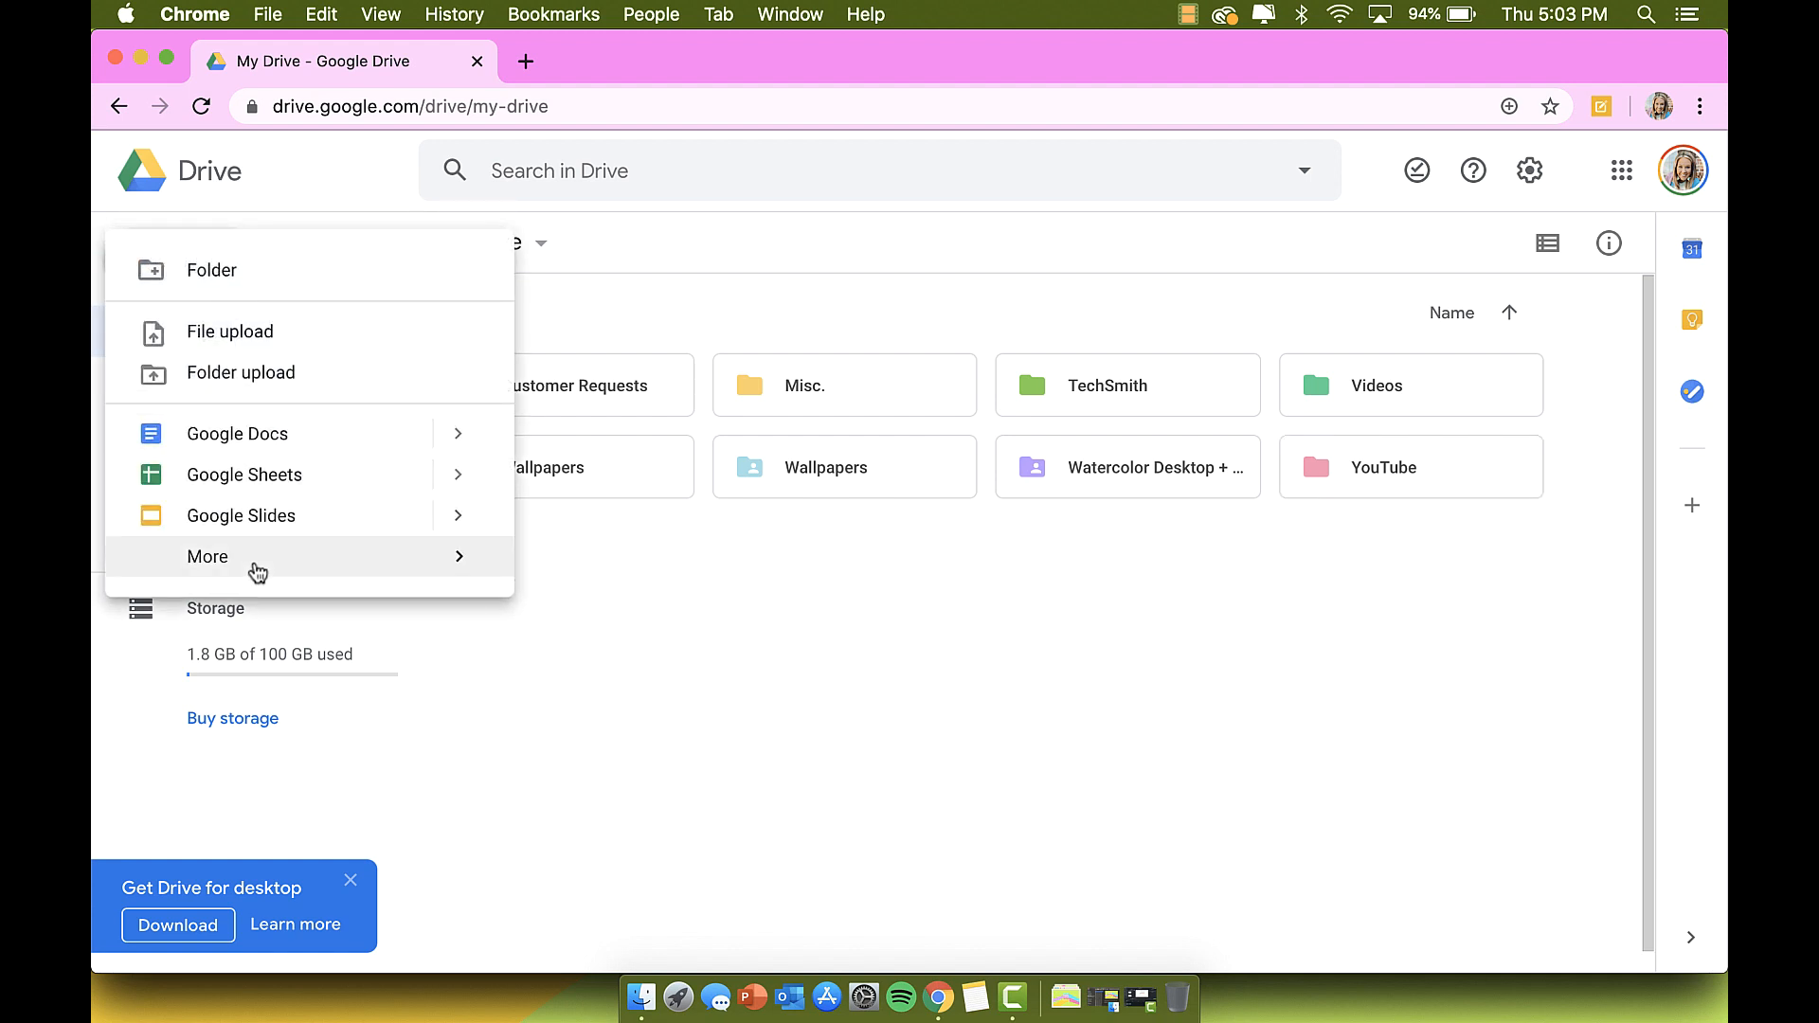
mouse_move(257, 572)
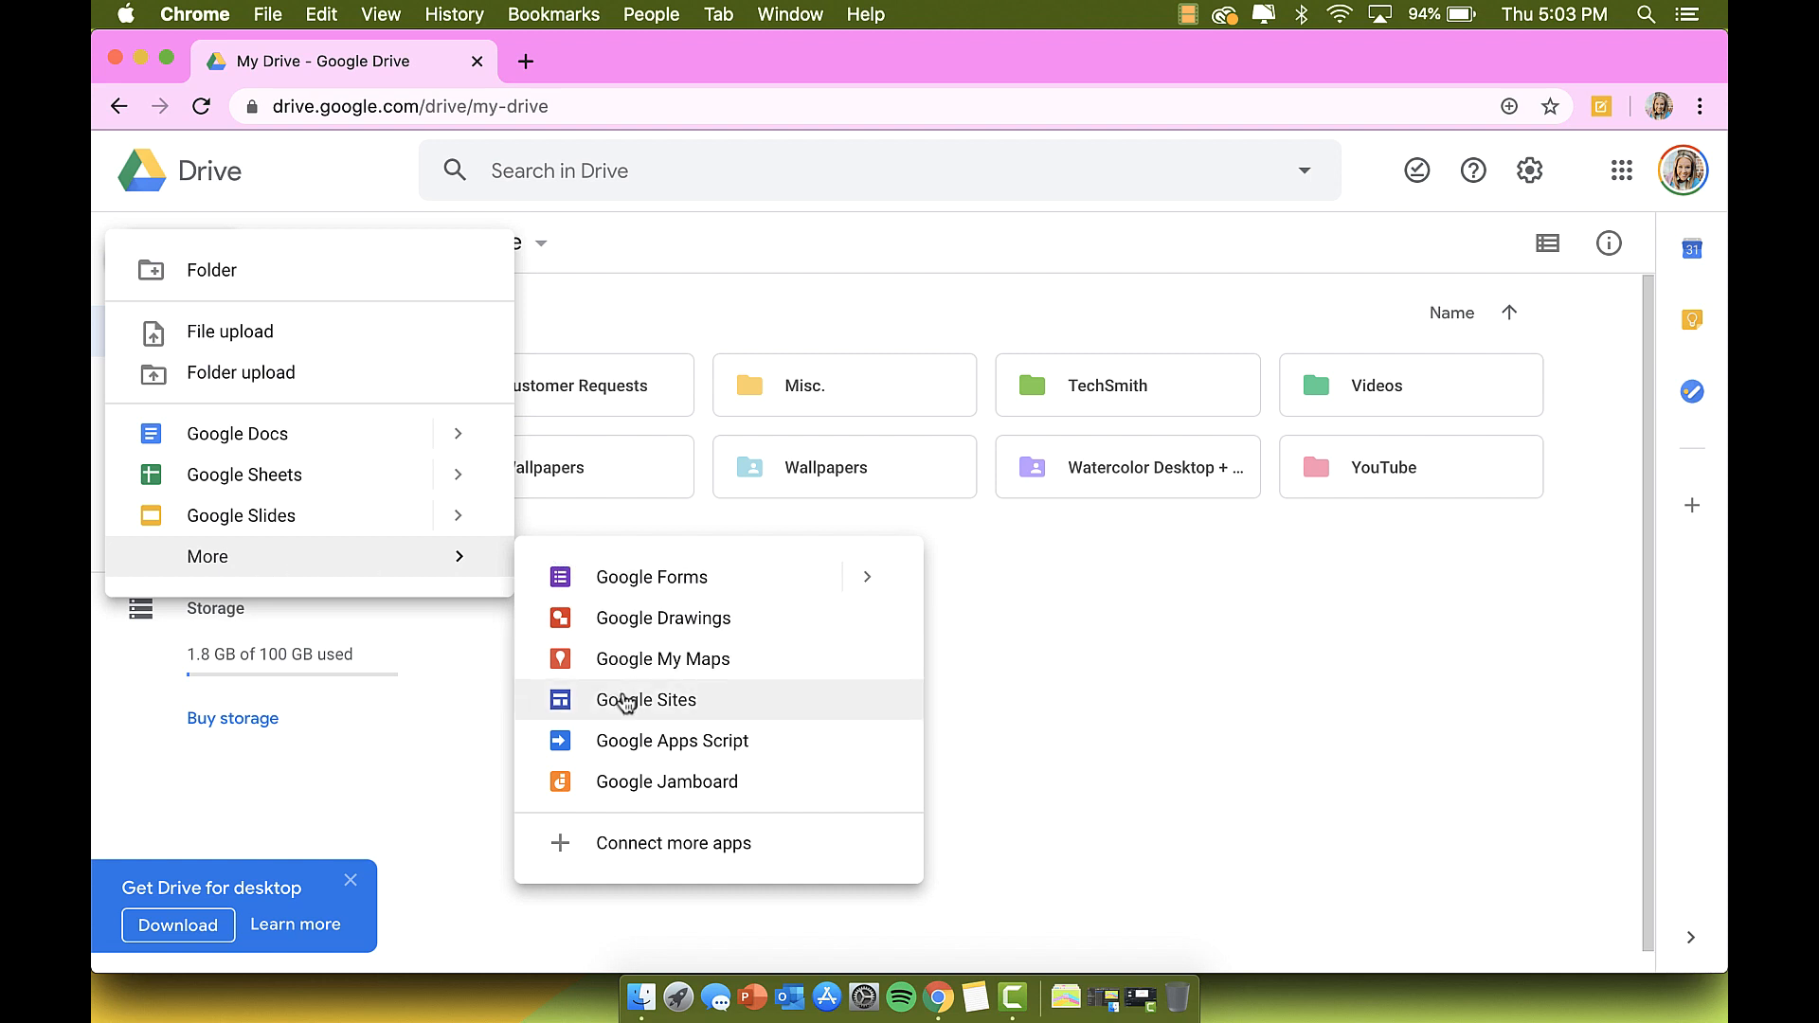
click(625, 701)
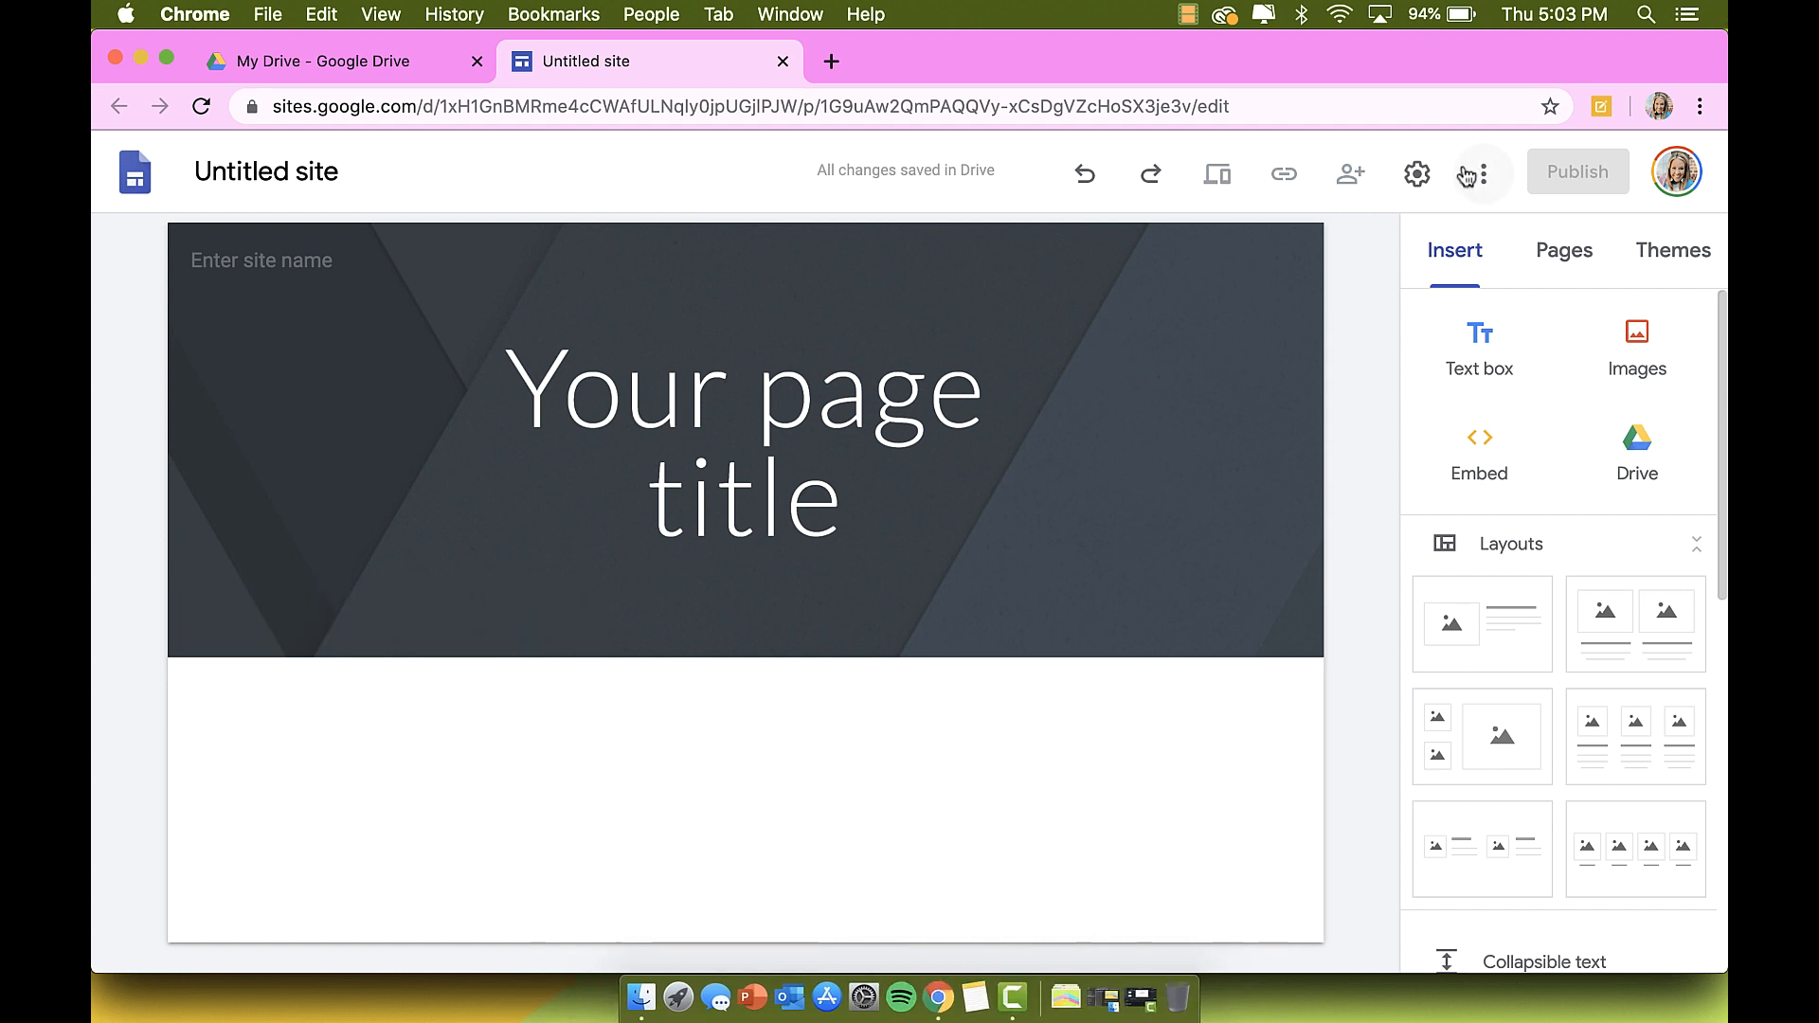
Step: Go to the Sites home page, switch to classic Sites, then open the new Google Sites start page
click(134, 176)
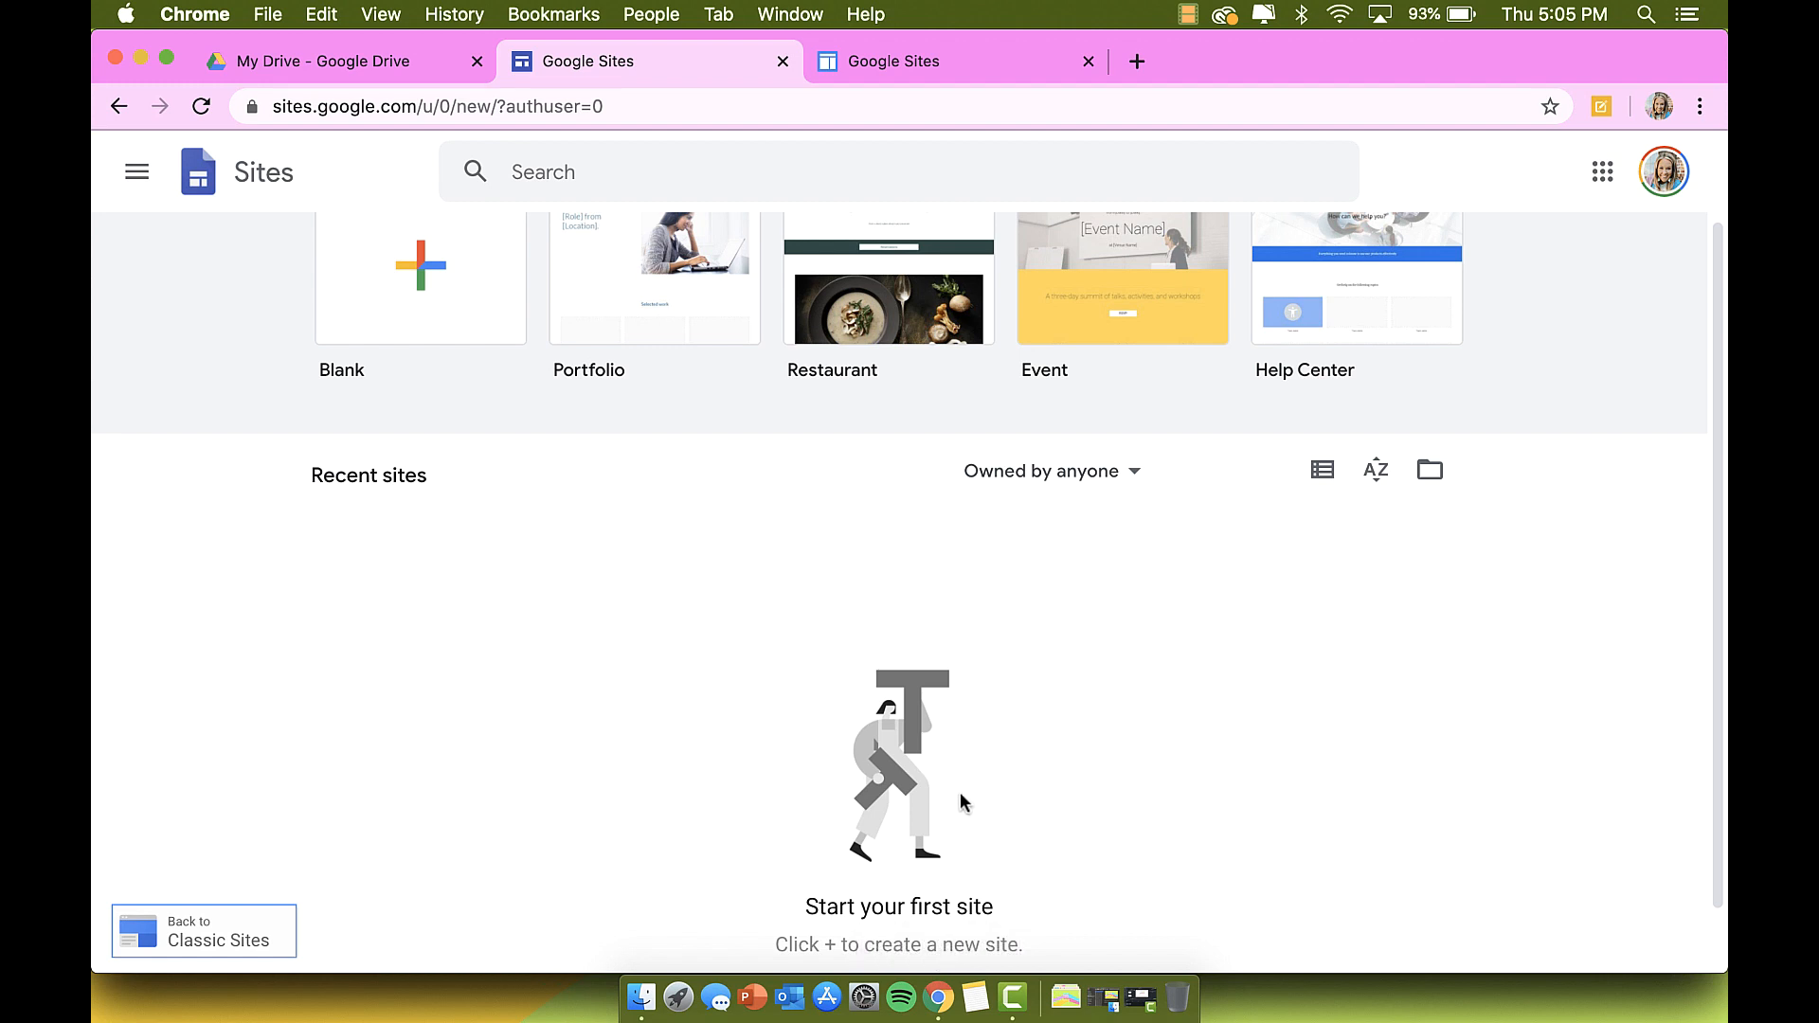
click(905, 63)
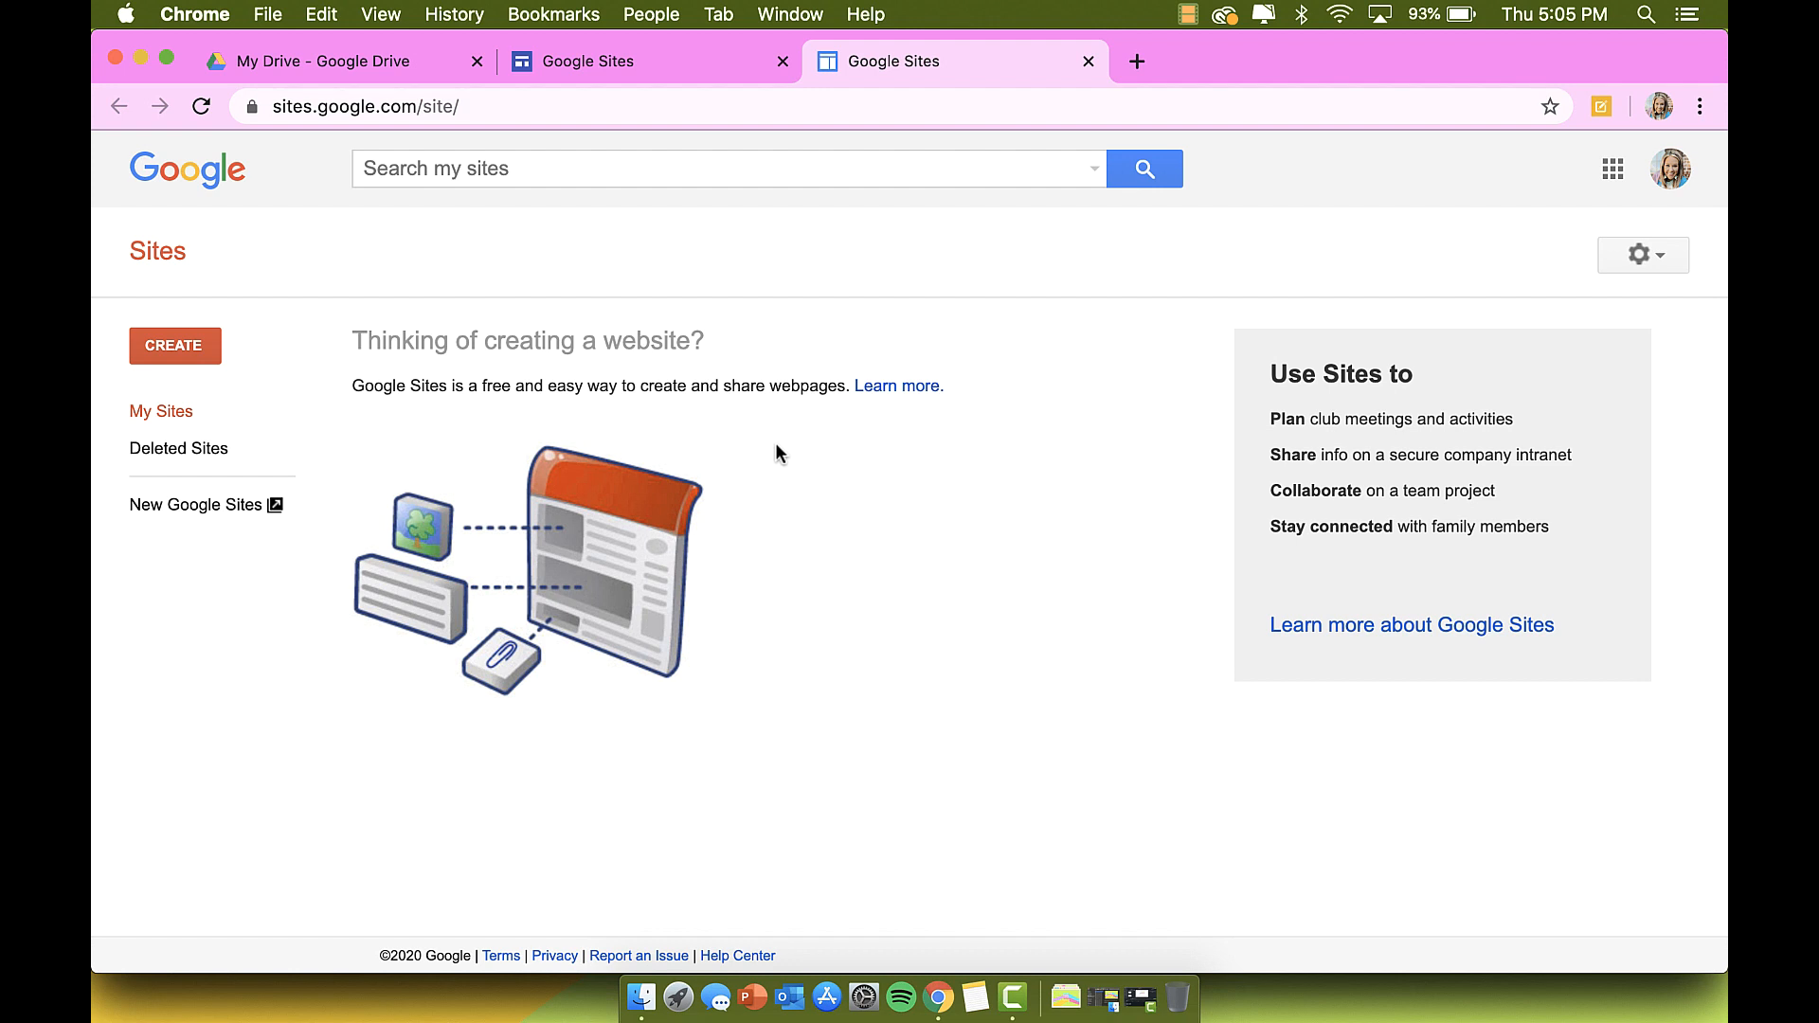
click(225, 505)
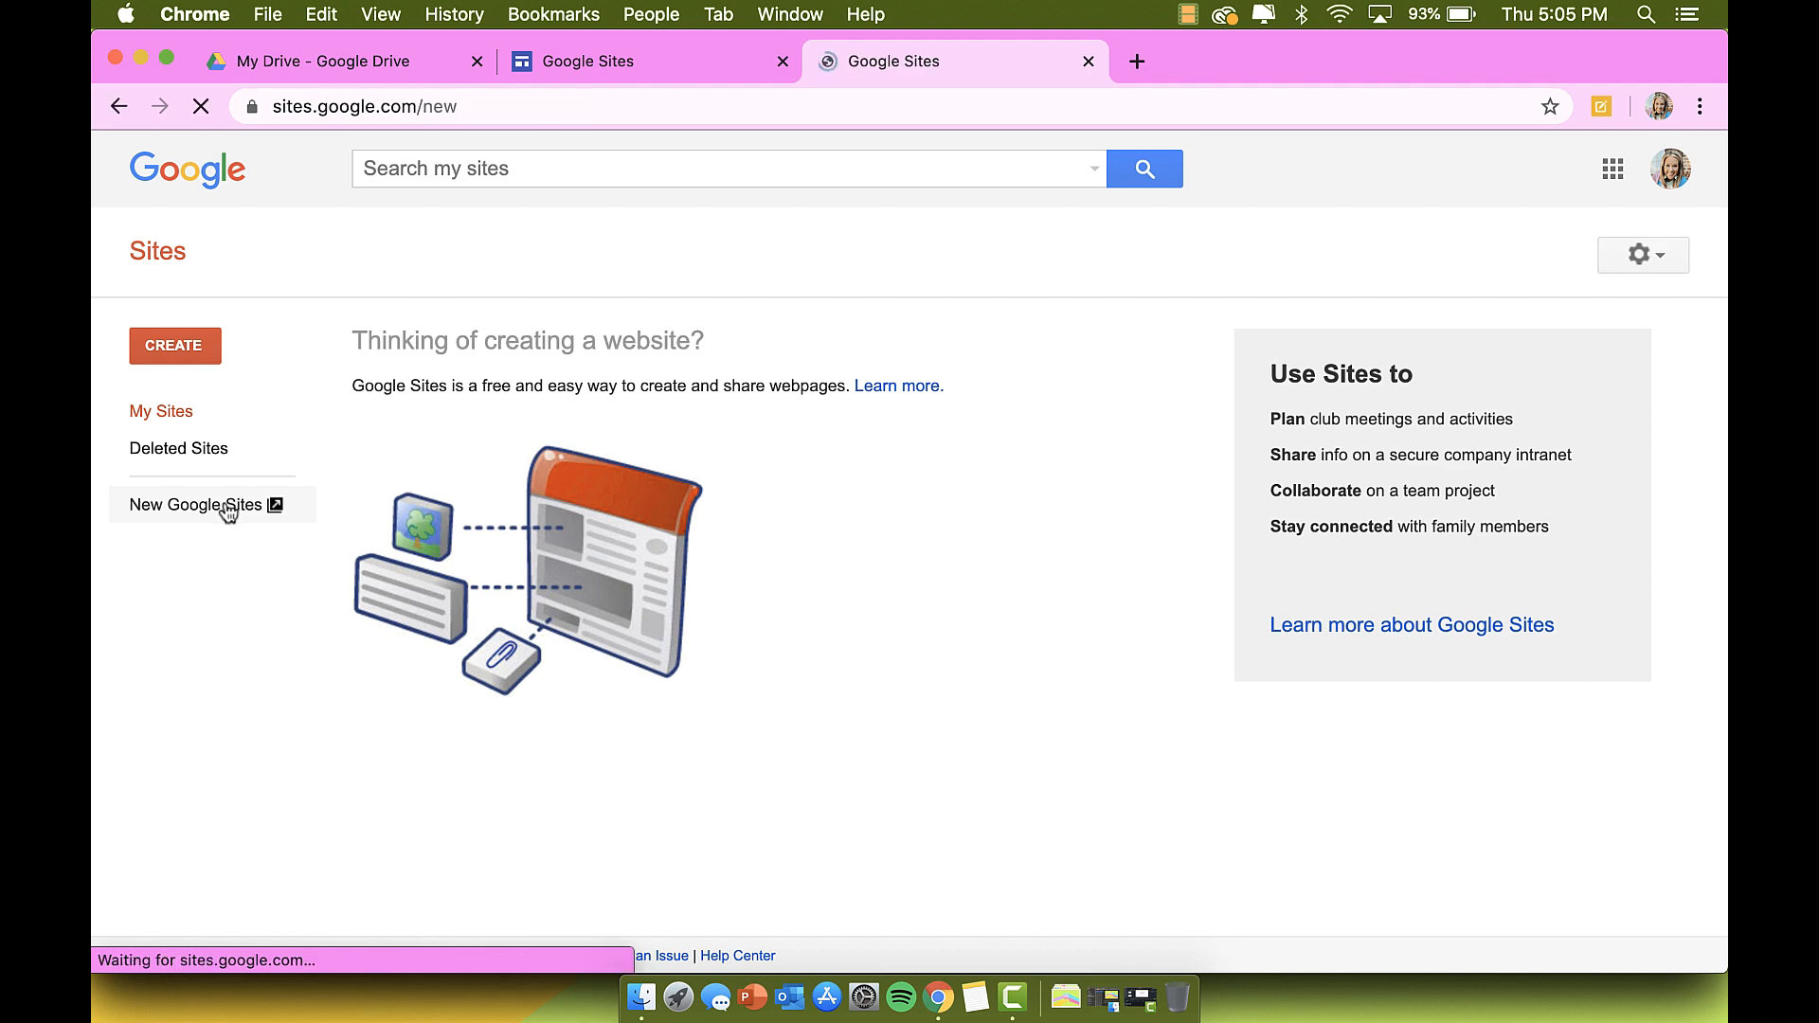
scroll(398, 663, down, 2)
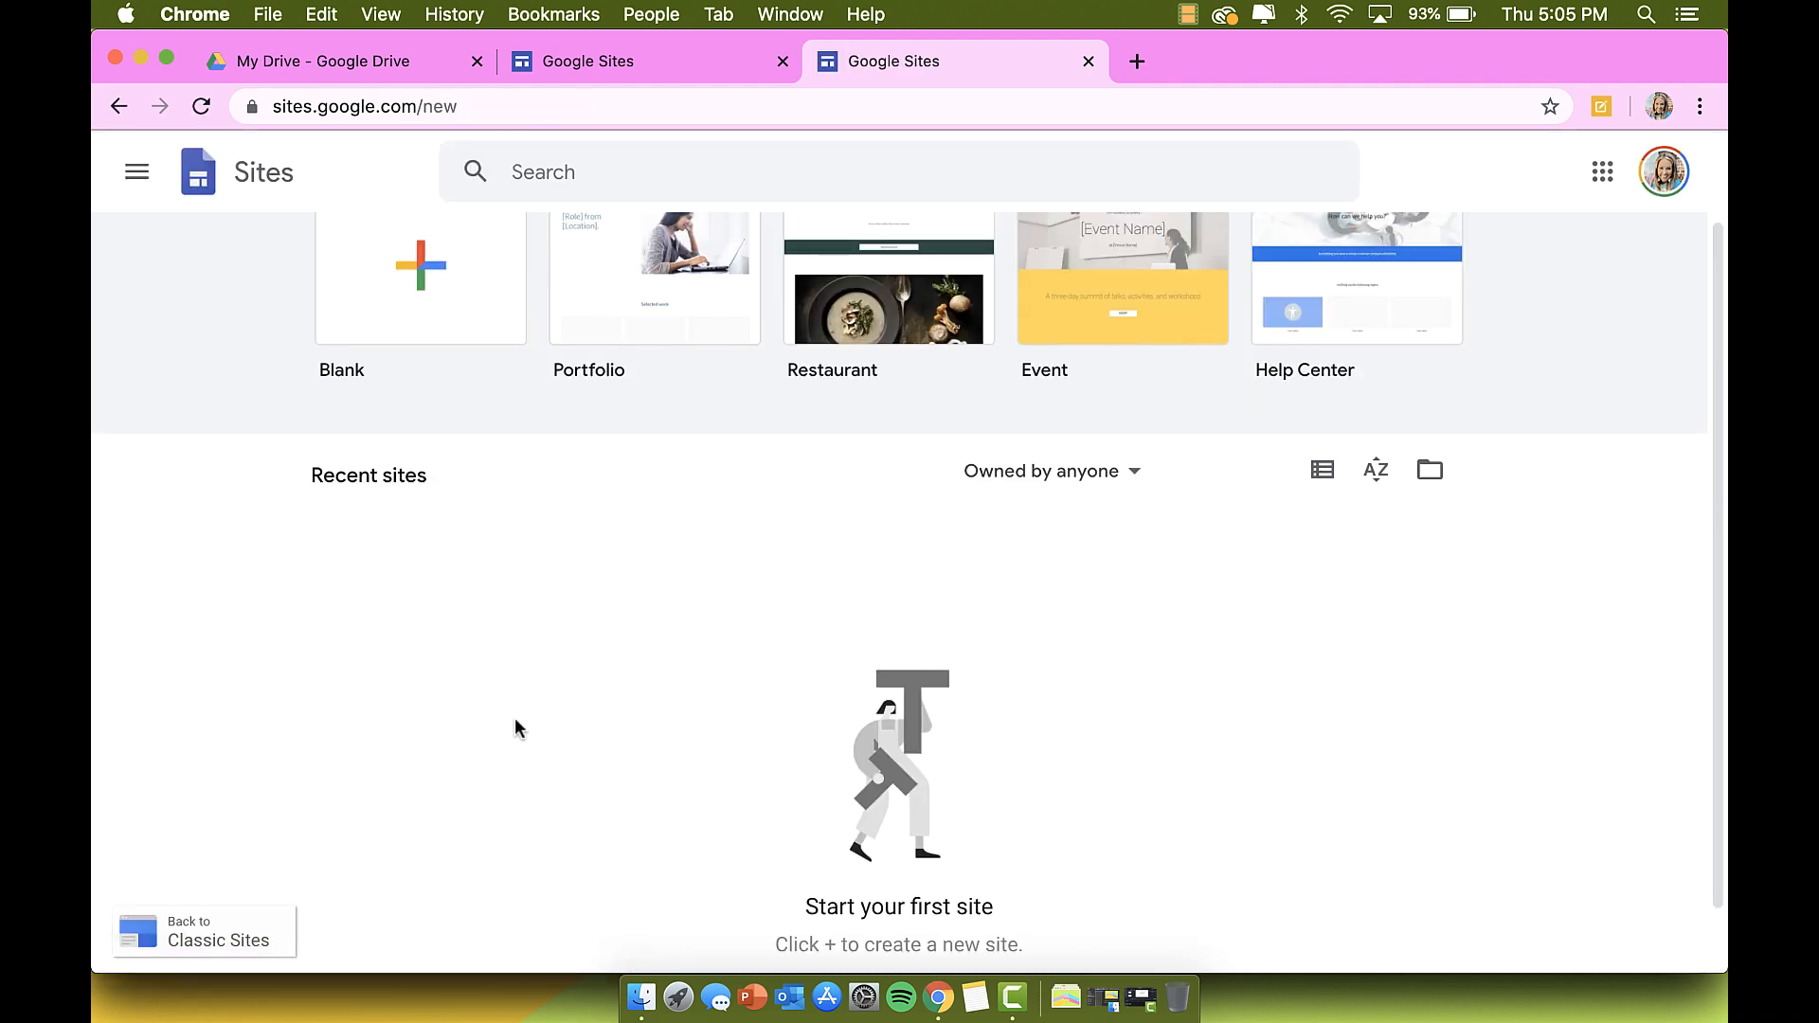
scroll(514, 717, up, 2)
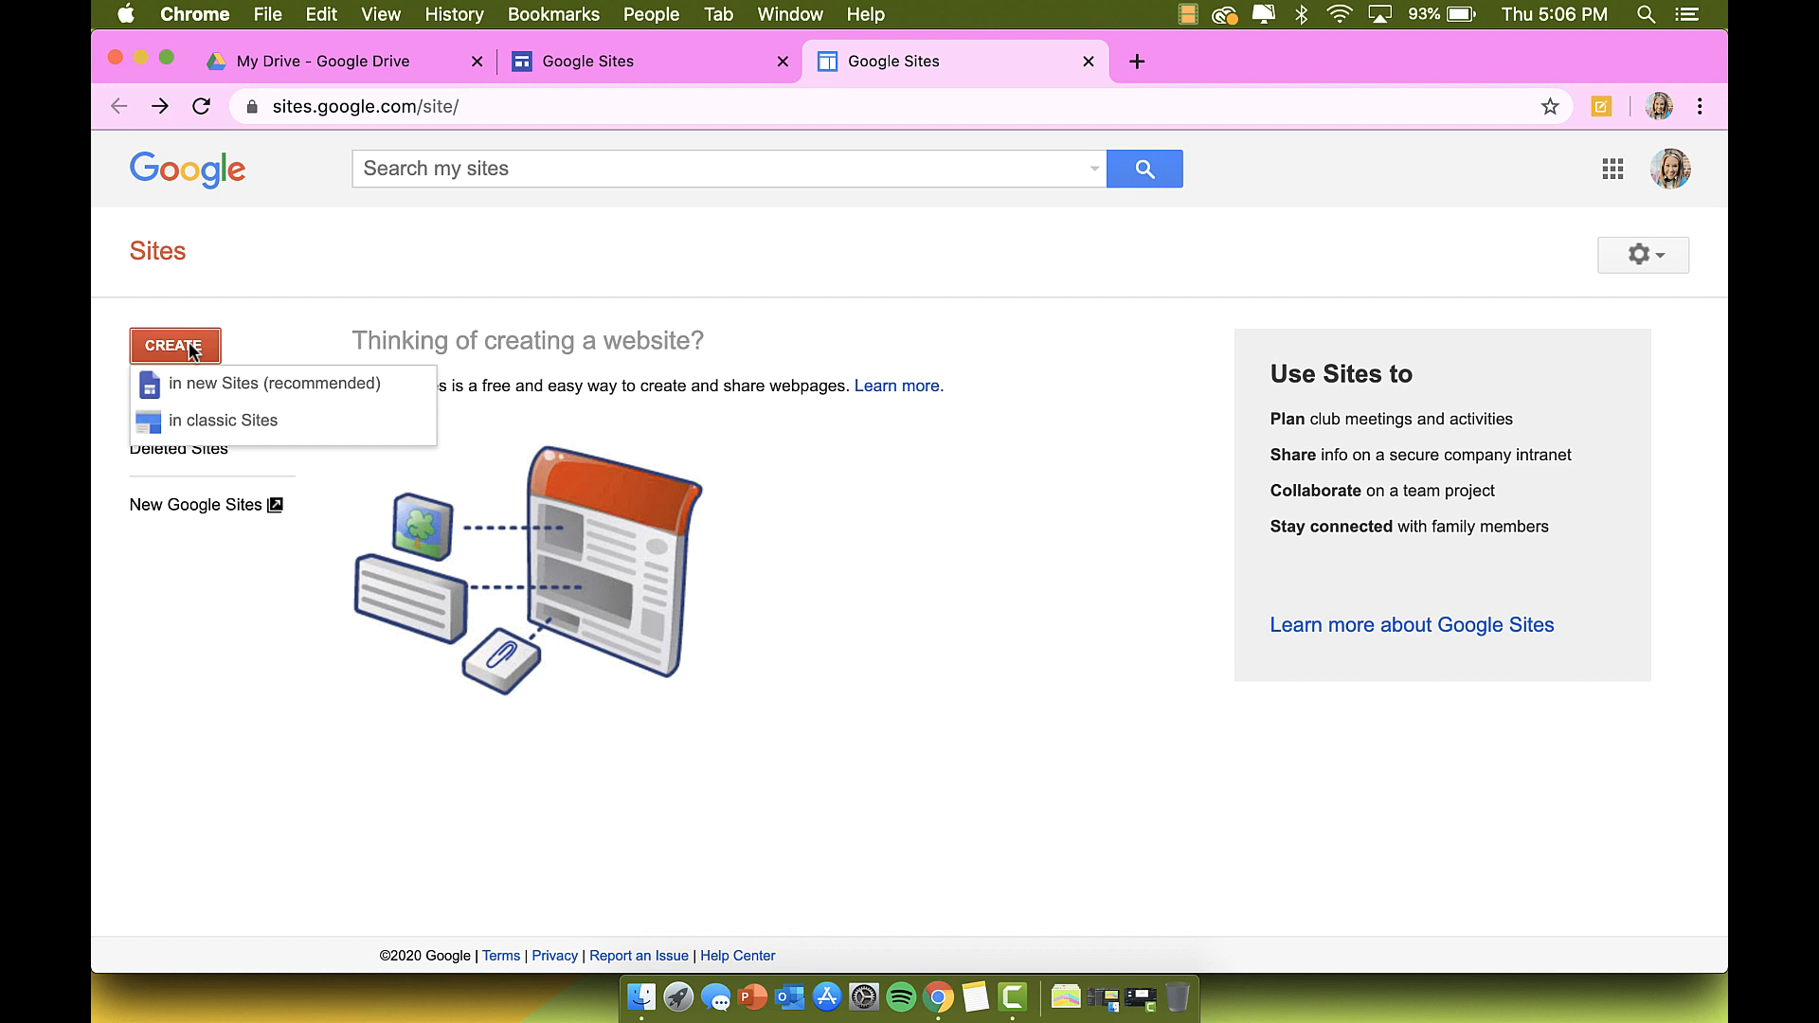
Step: Start a blank-template classic site named 'practice' and pass the robot check
click(205, 431)
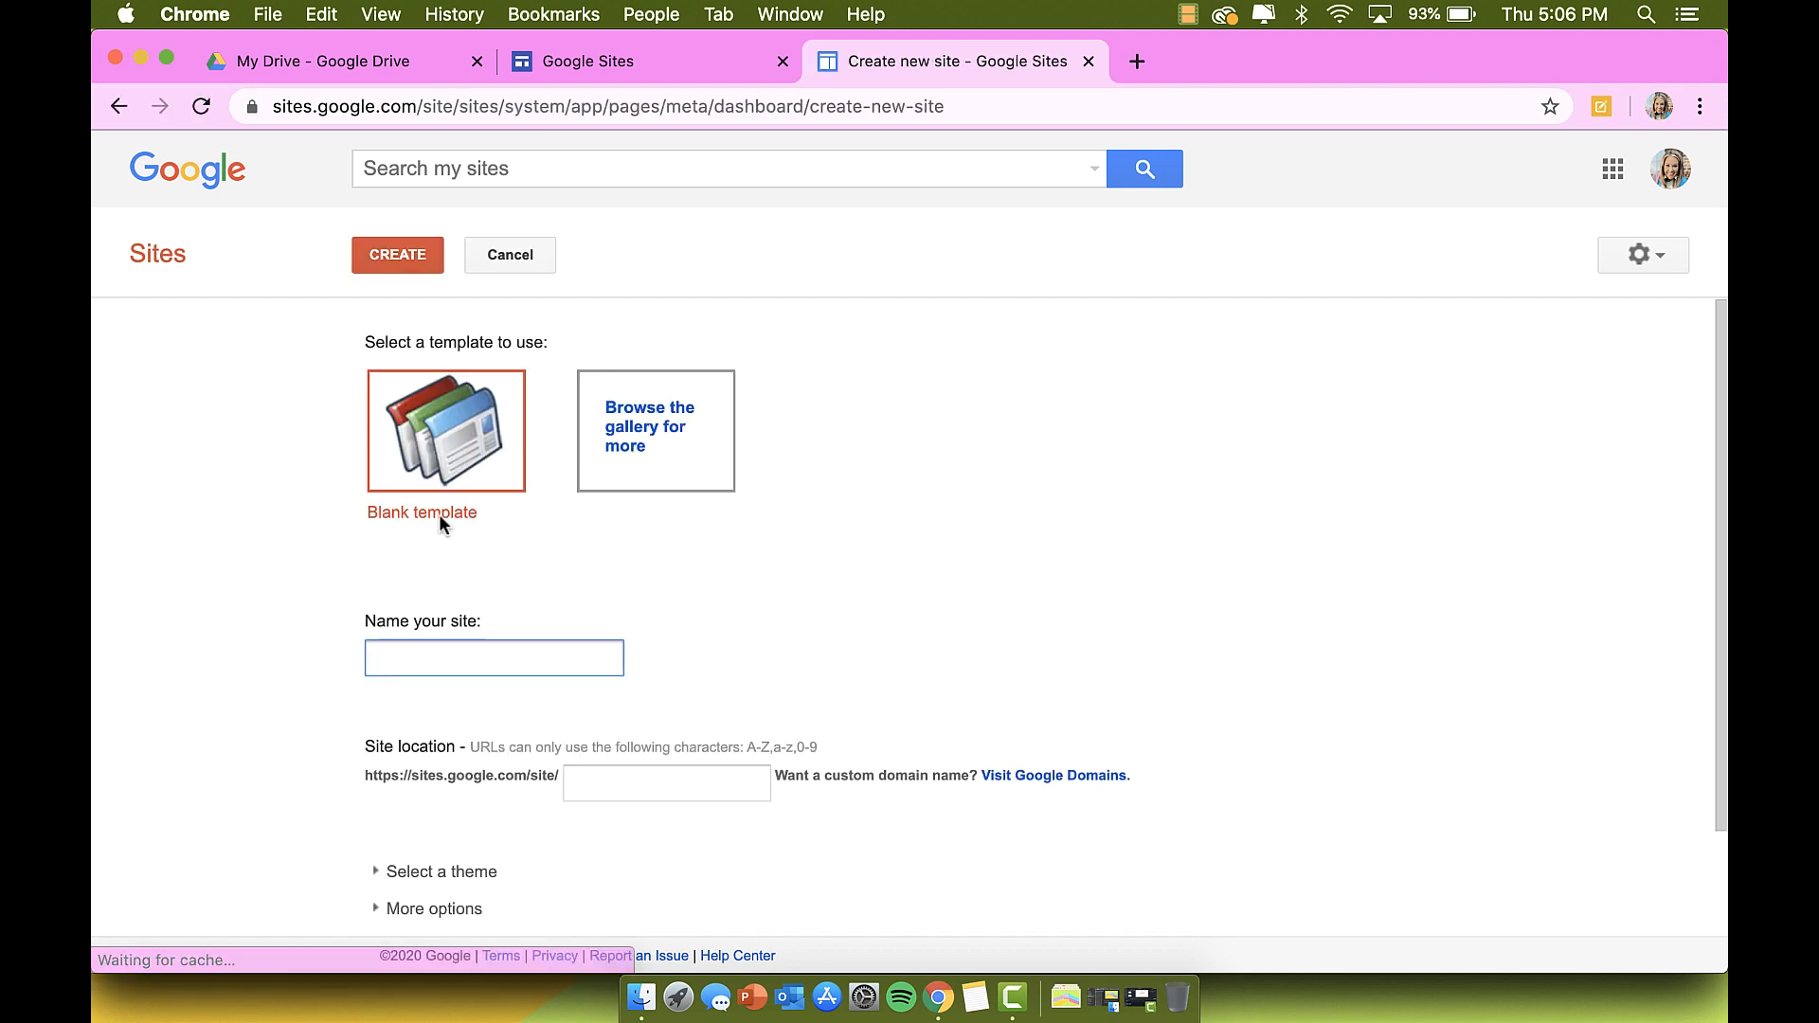
scroll(473, 661, down, 3)
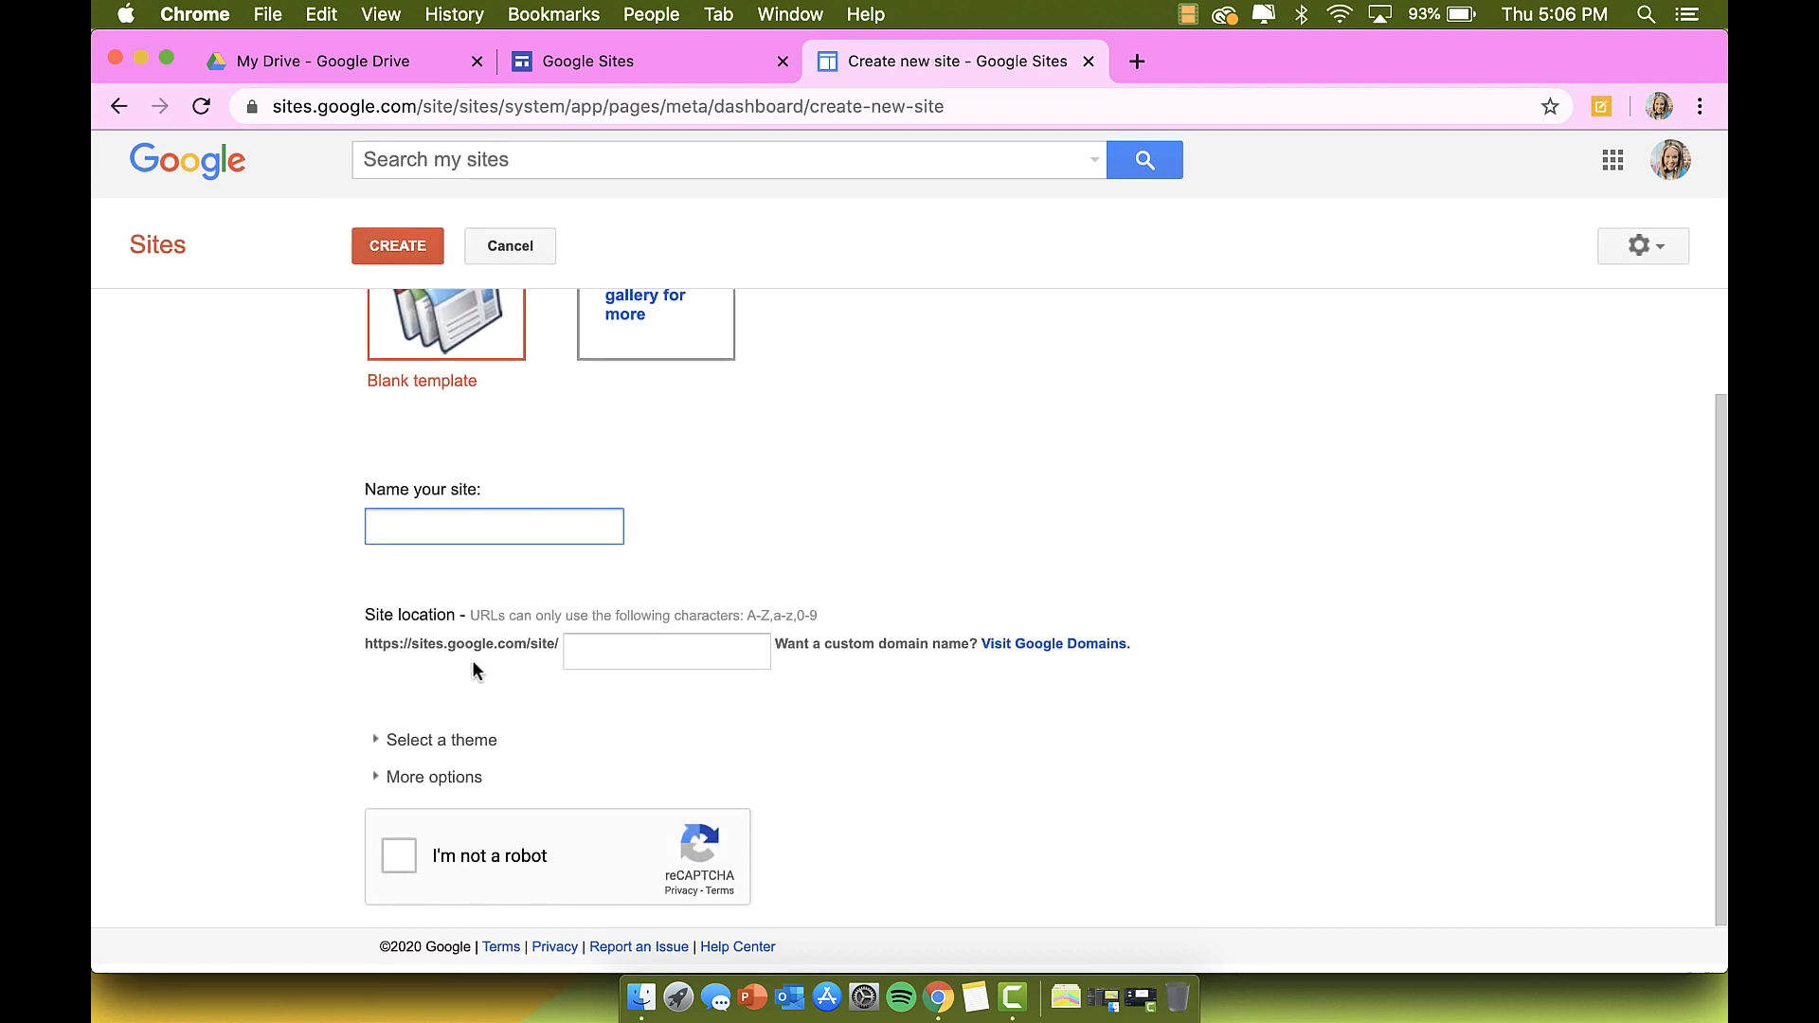
scroll(472, 660, up, 3)
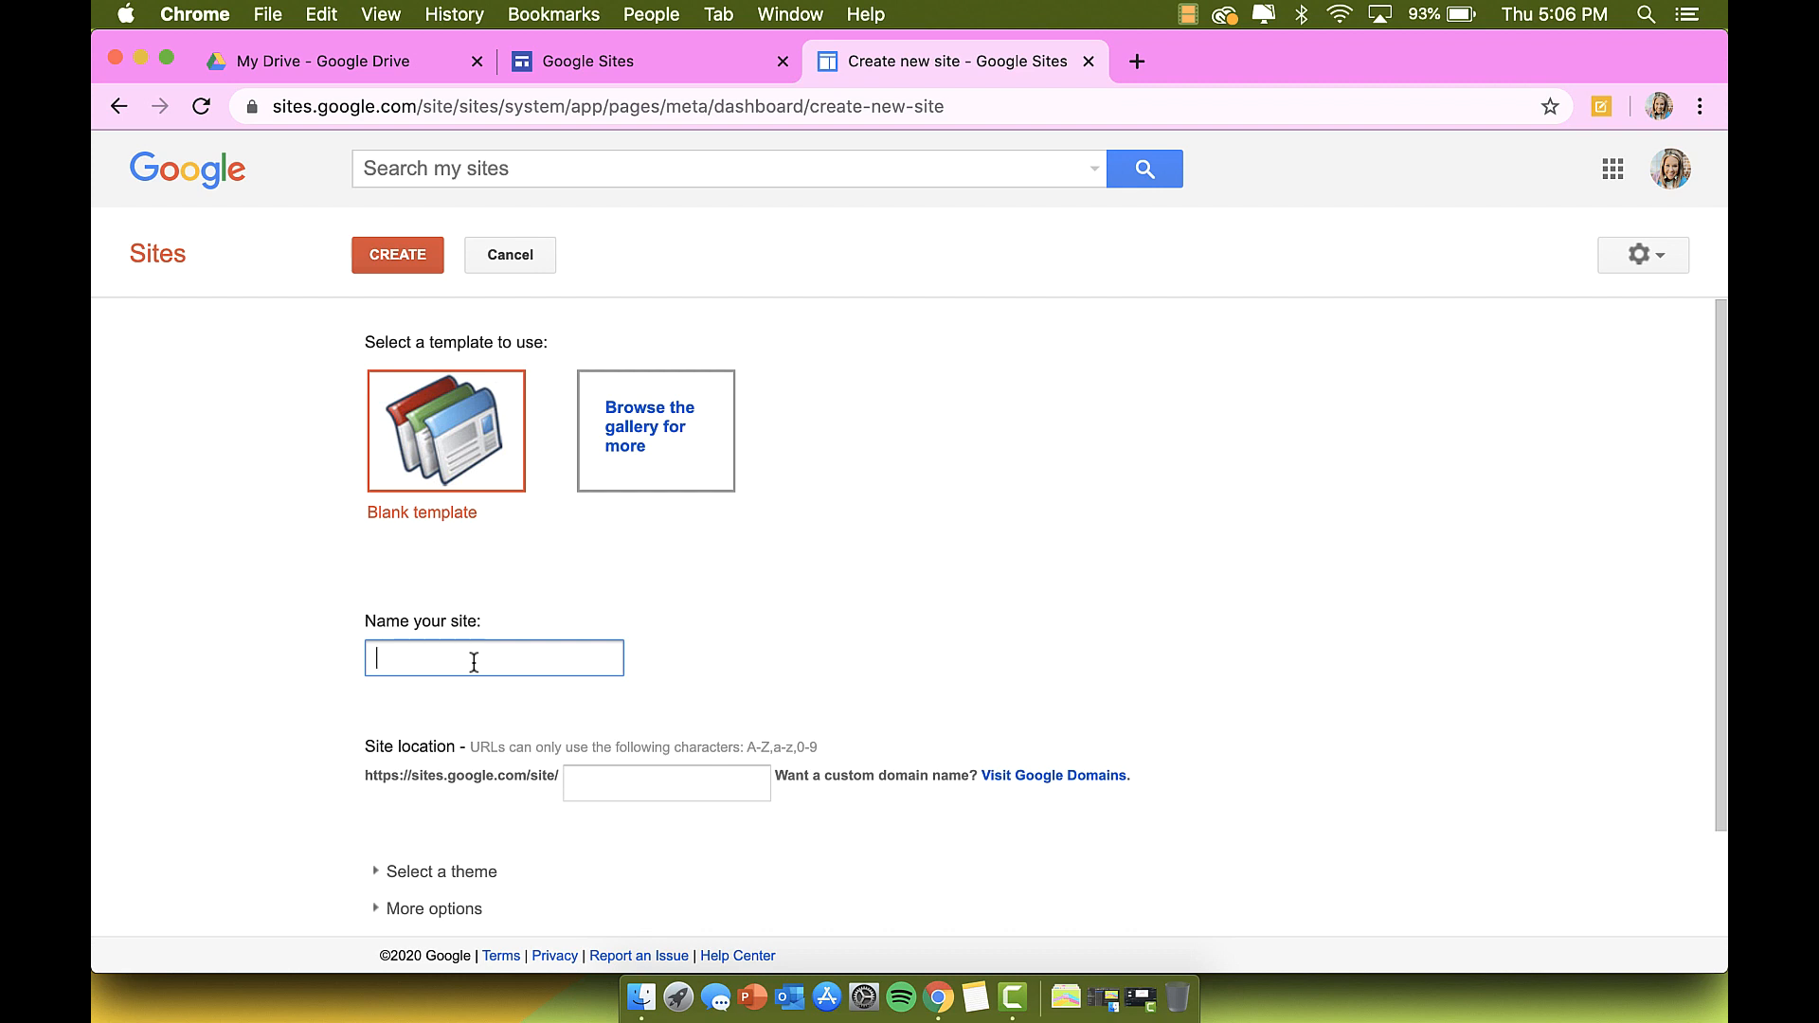
text(practice)
click(565, 521)
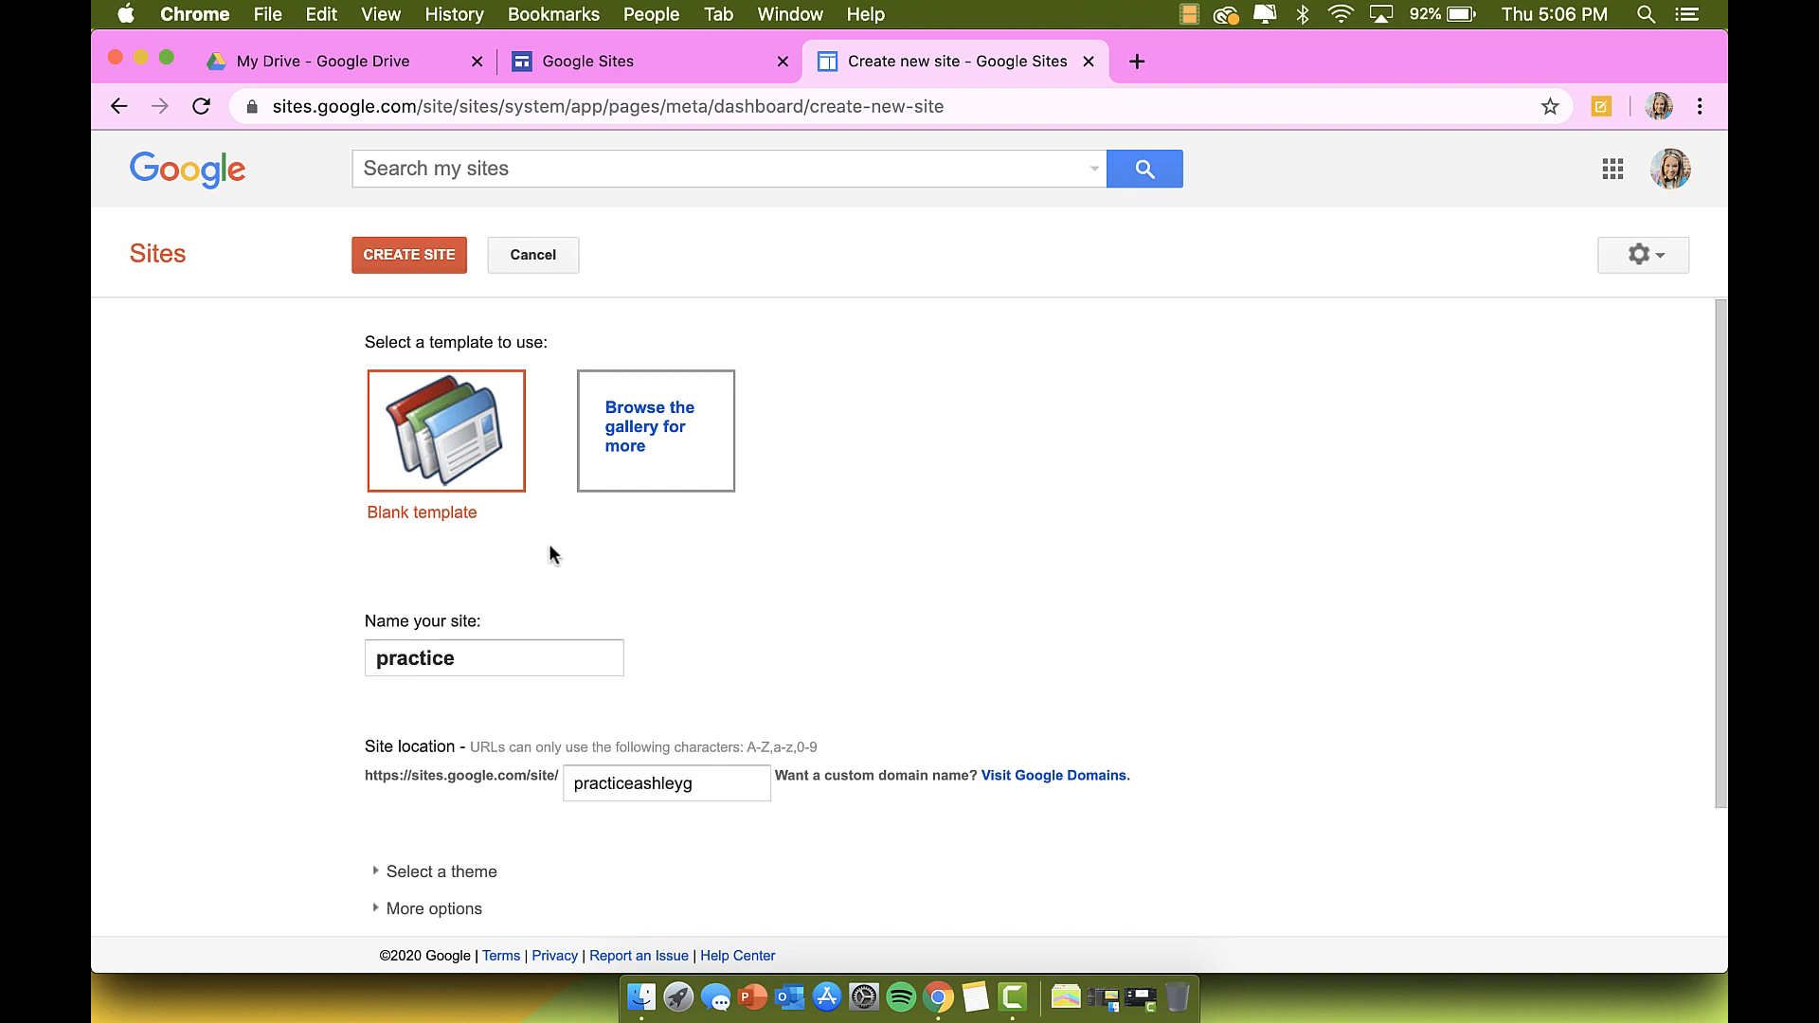
scroll(543, 617, down, 3)
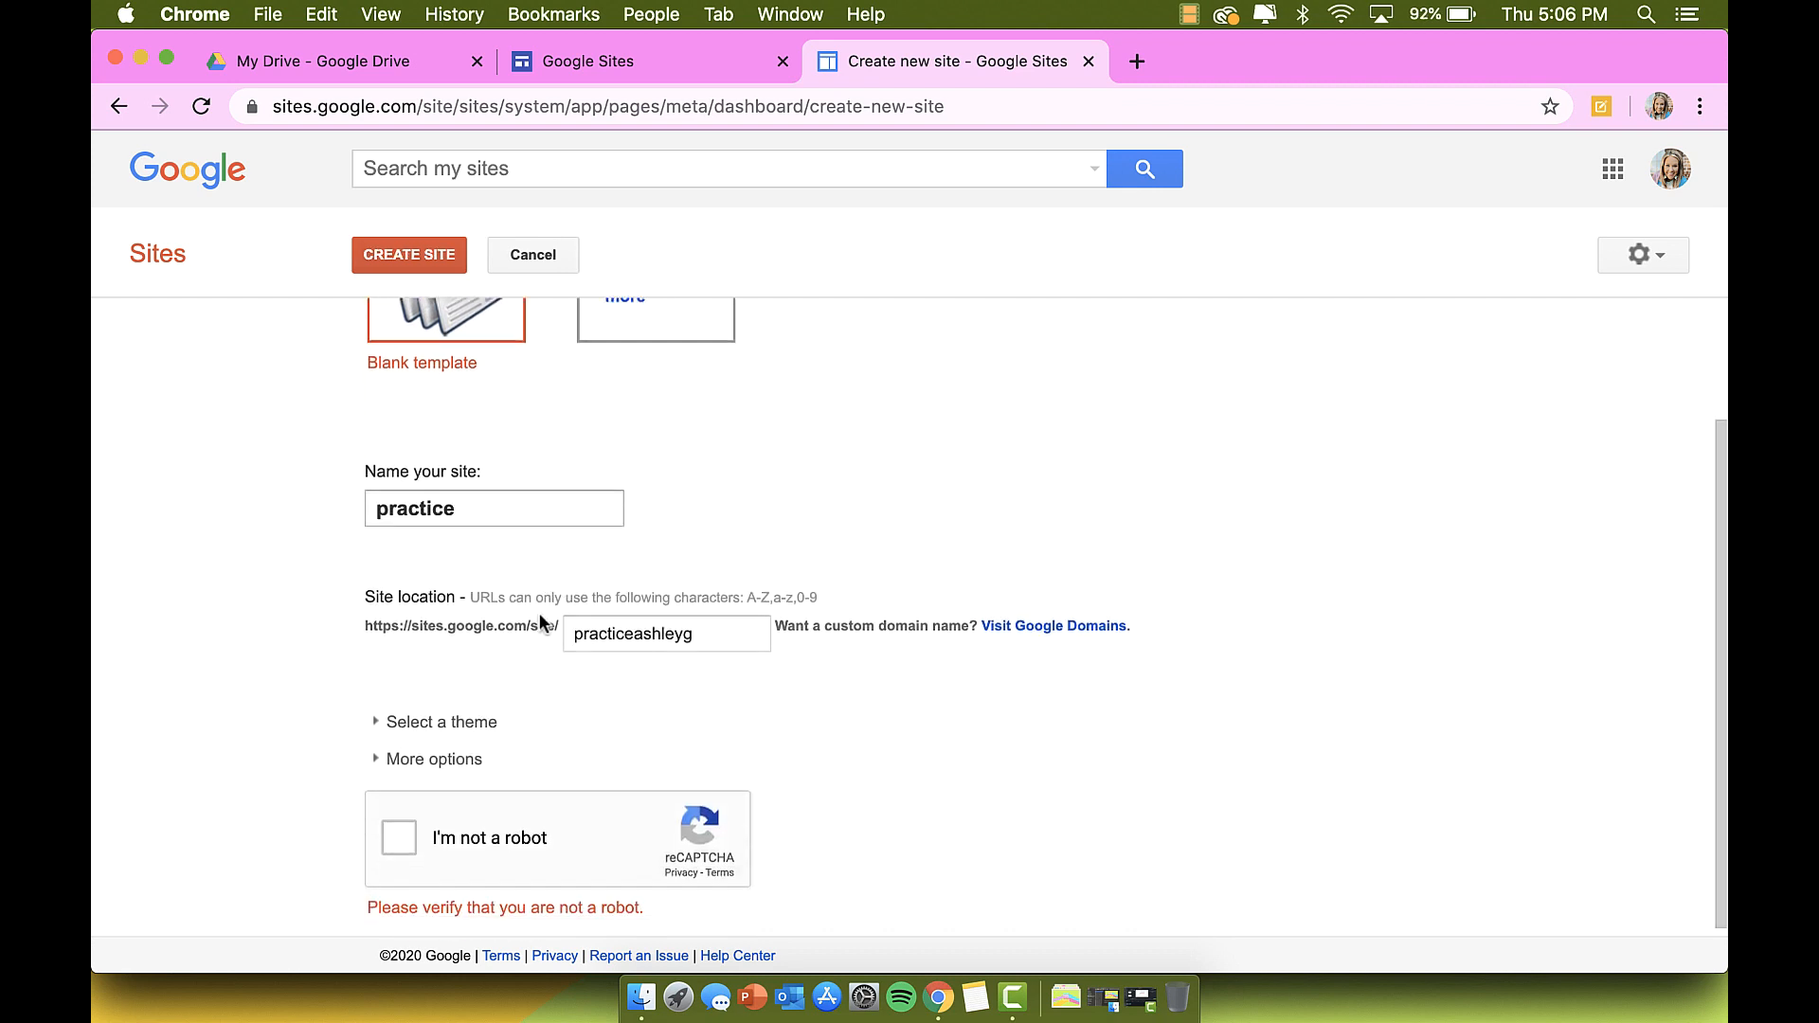
click(399, 830)
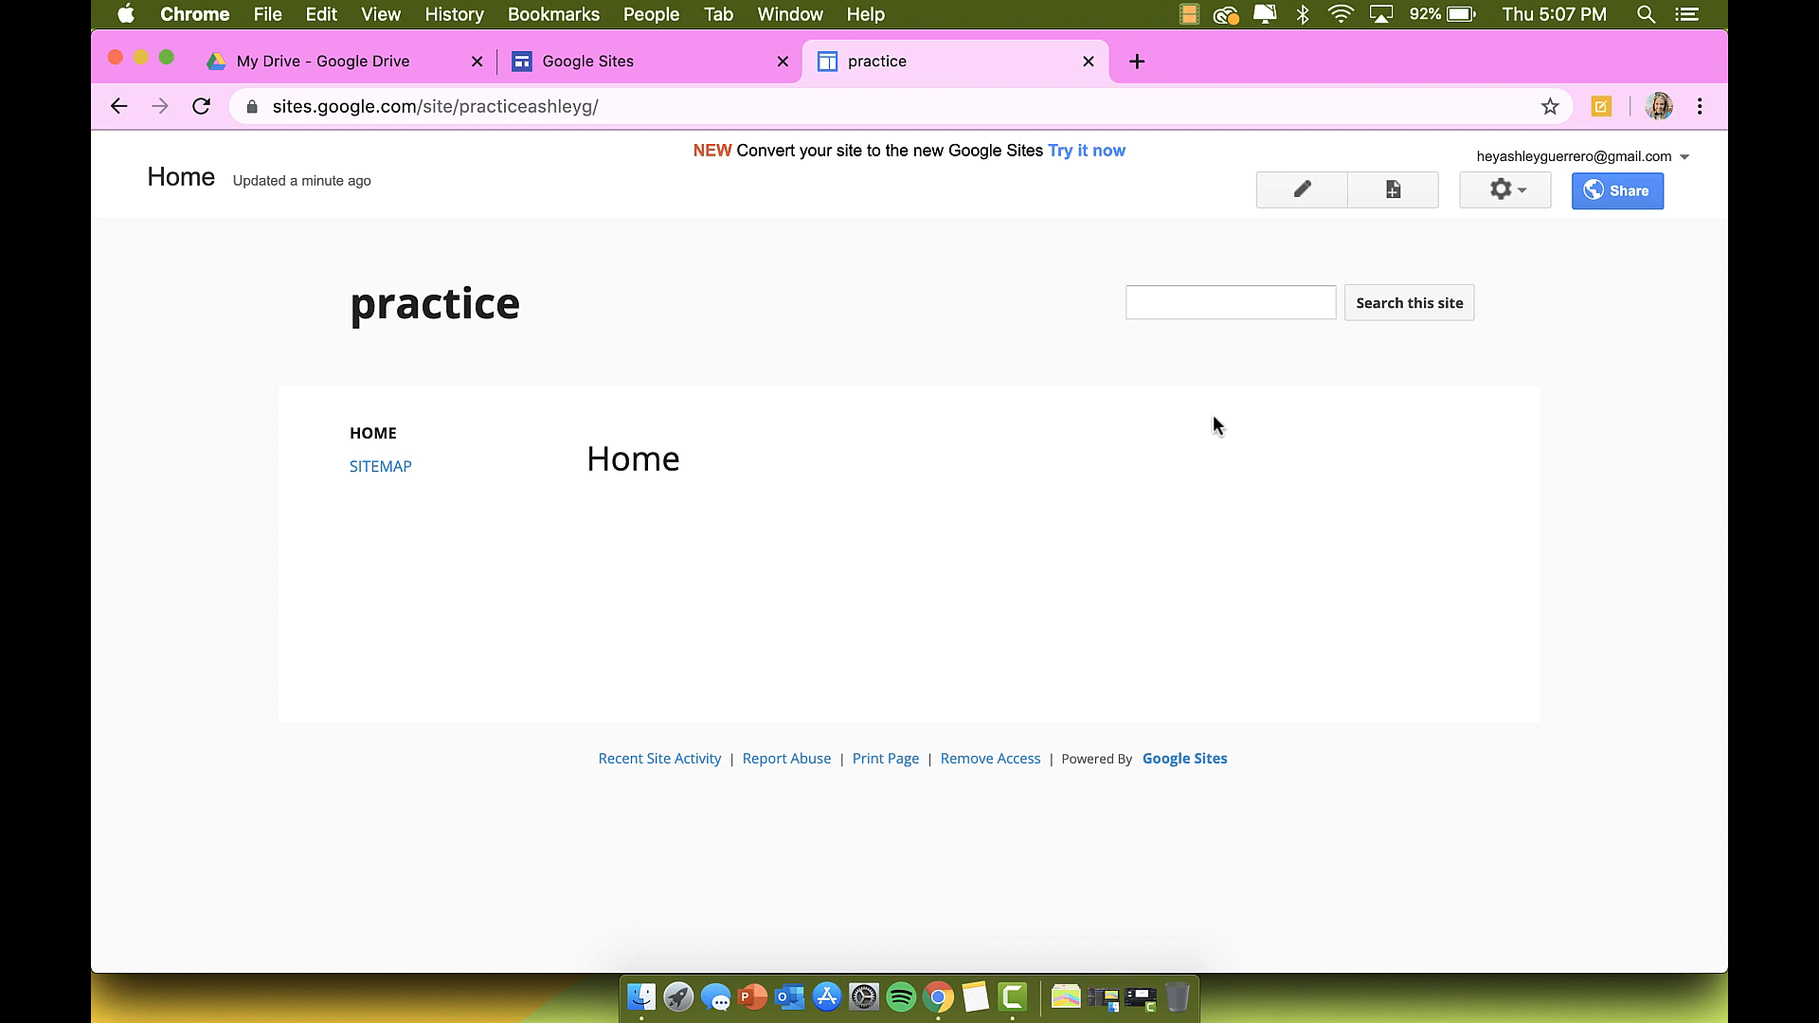
Step: Back on the new-site template page, start a site from the Blank template
click(637, 59)
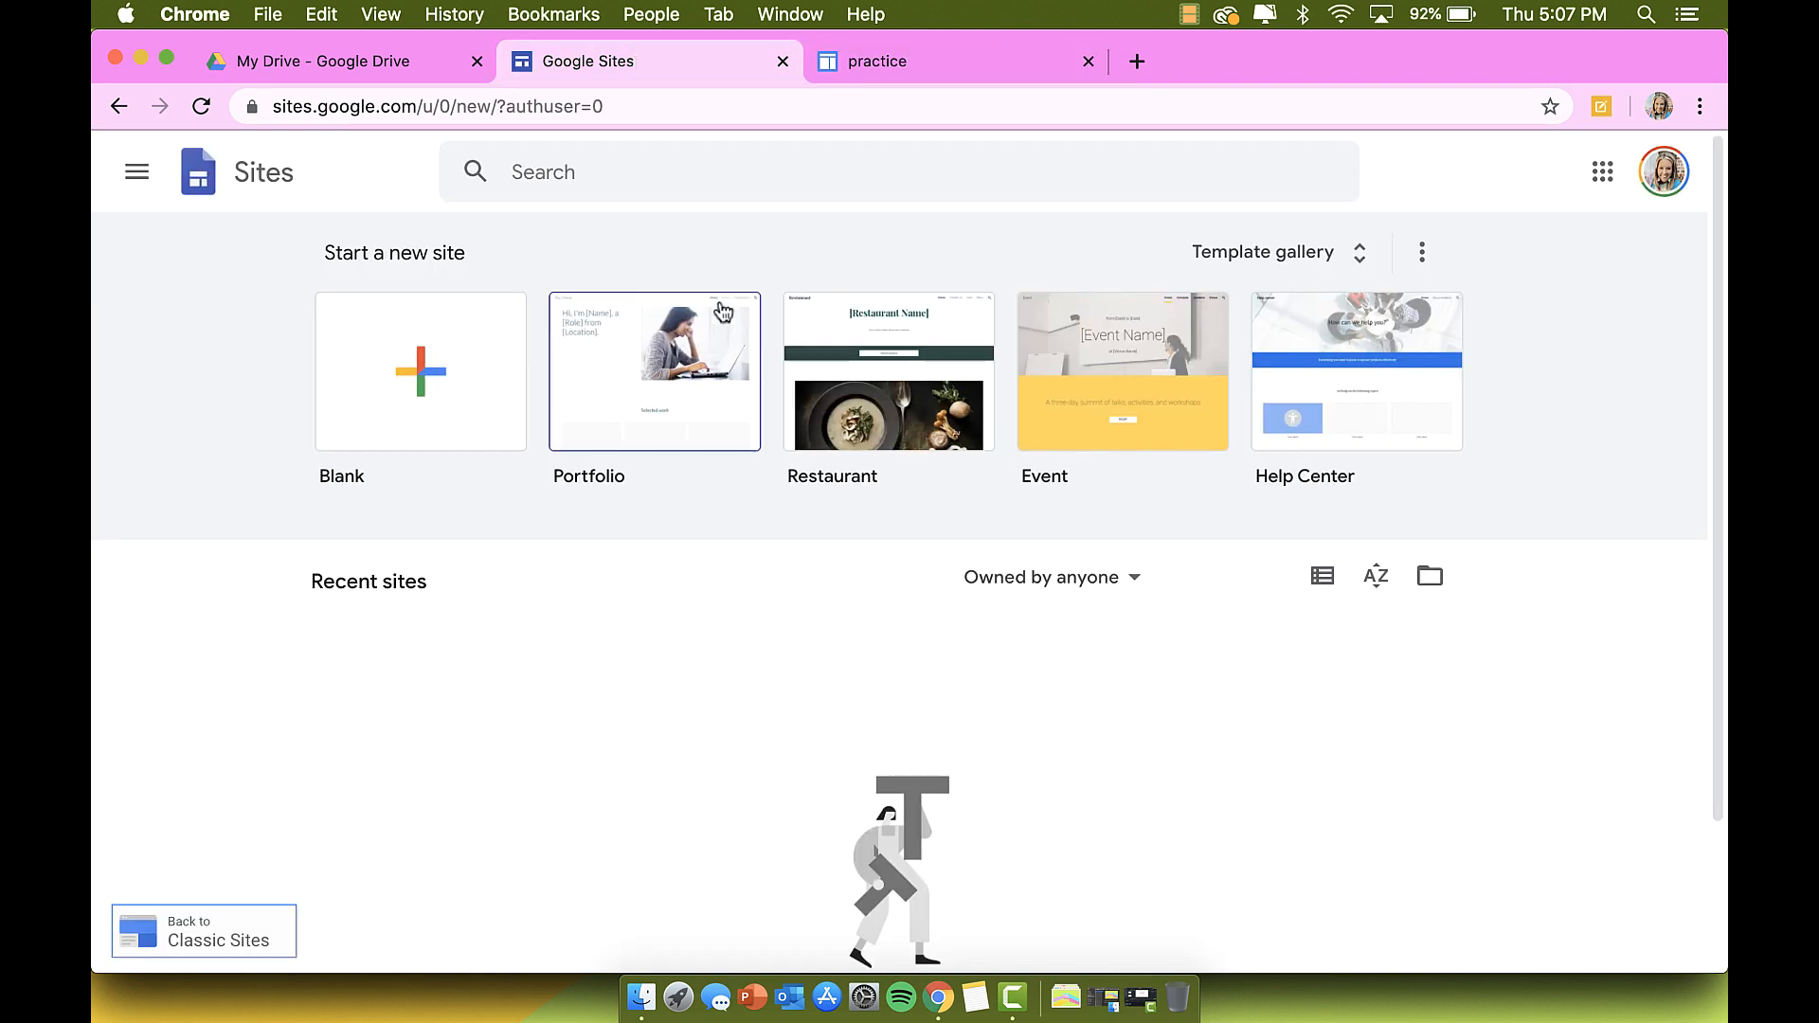
click(392, 368)
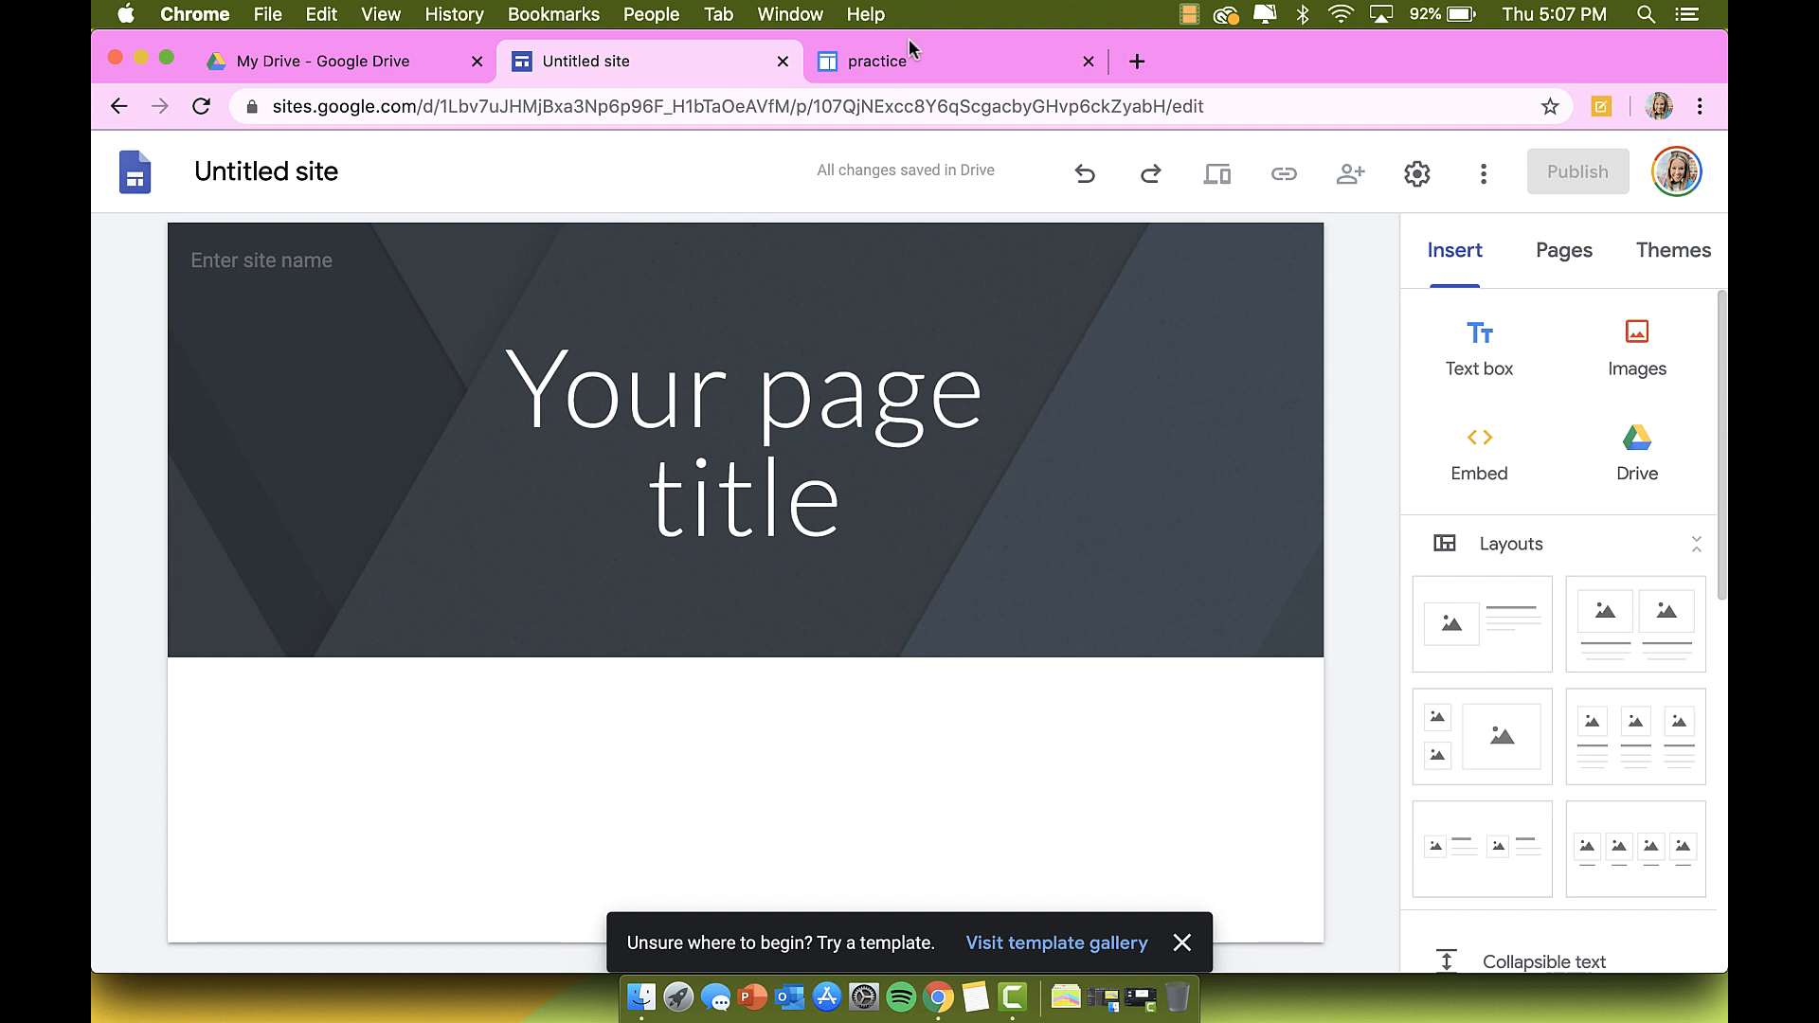
scroll(1564, 729, down, 2)
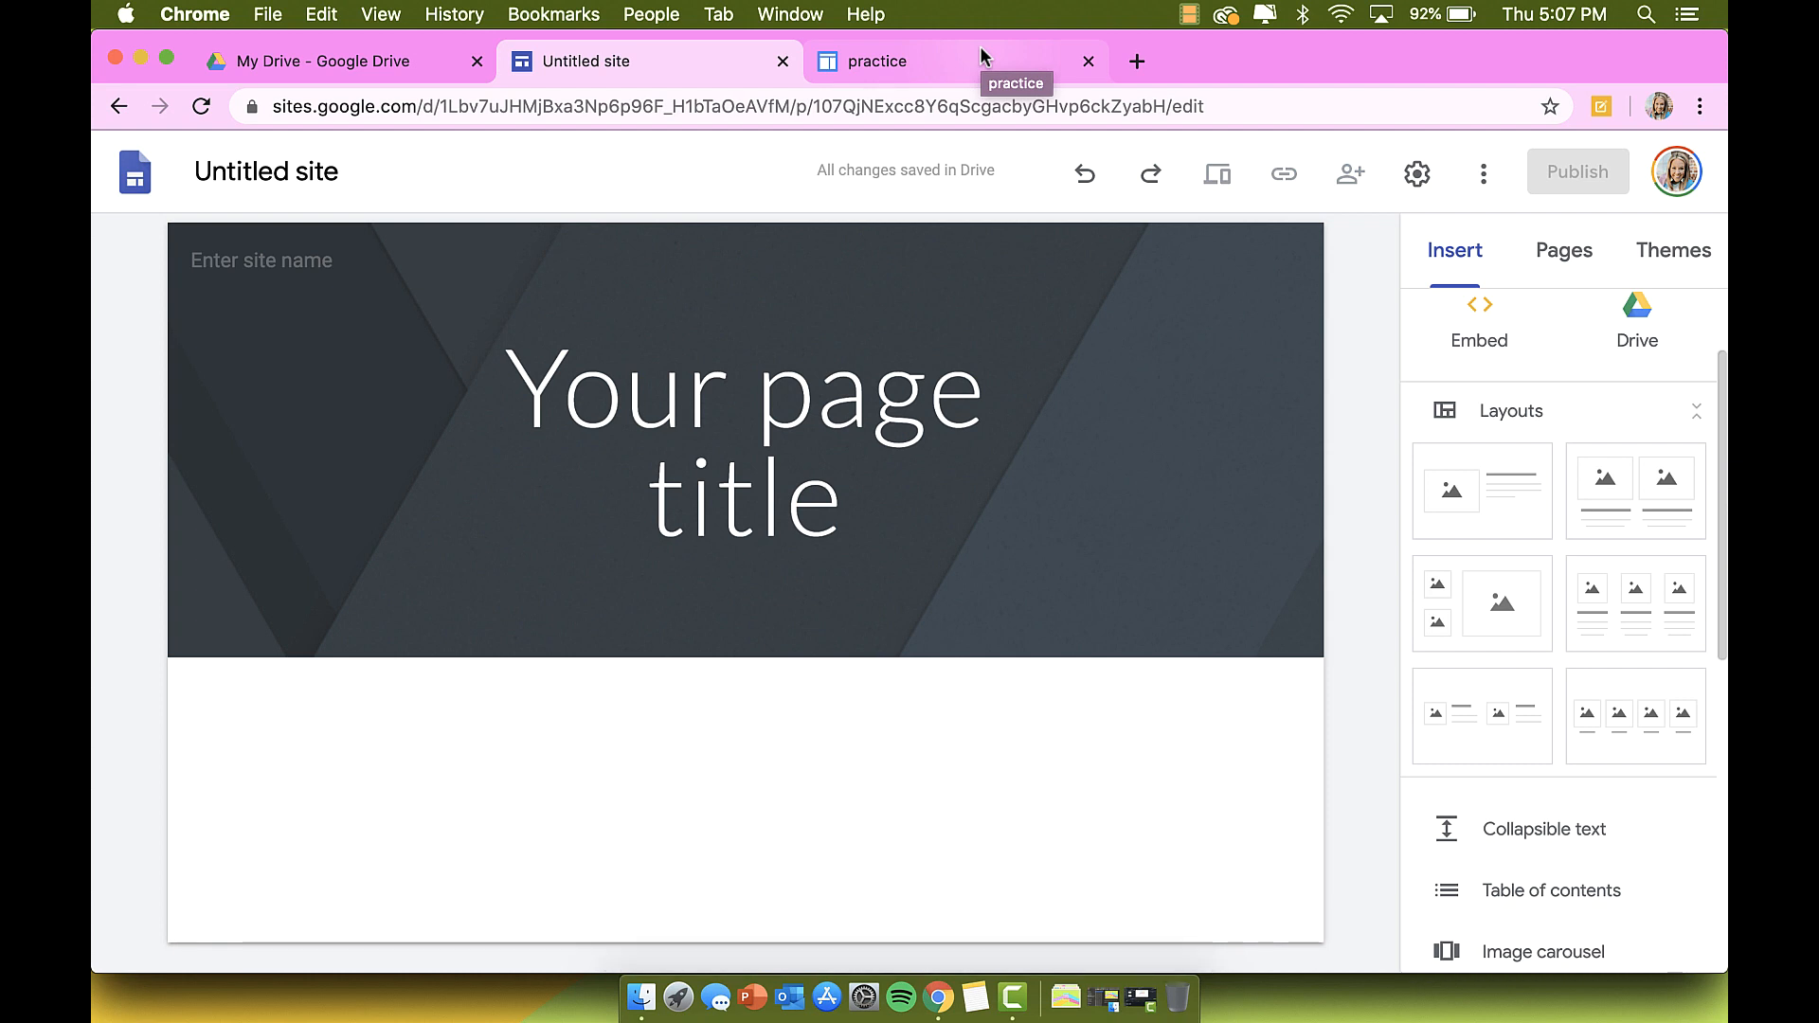
Step: Close the practice site and start a blank site from the full template gallery
click(1088, 63)
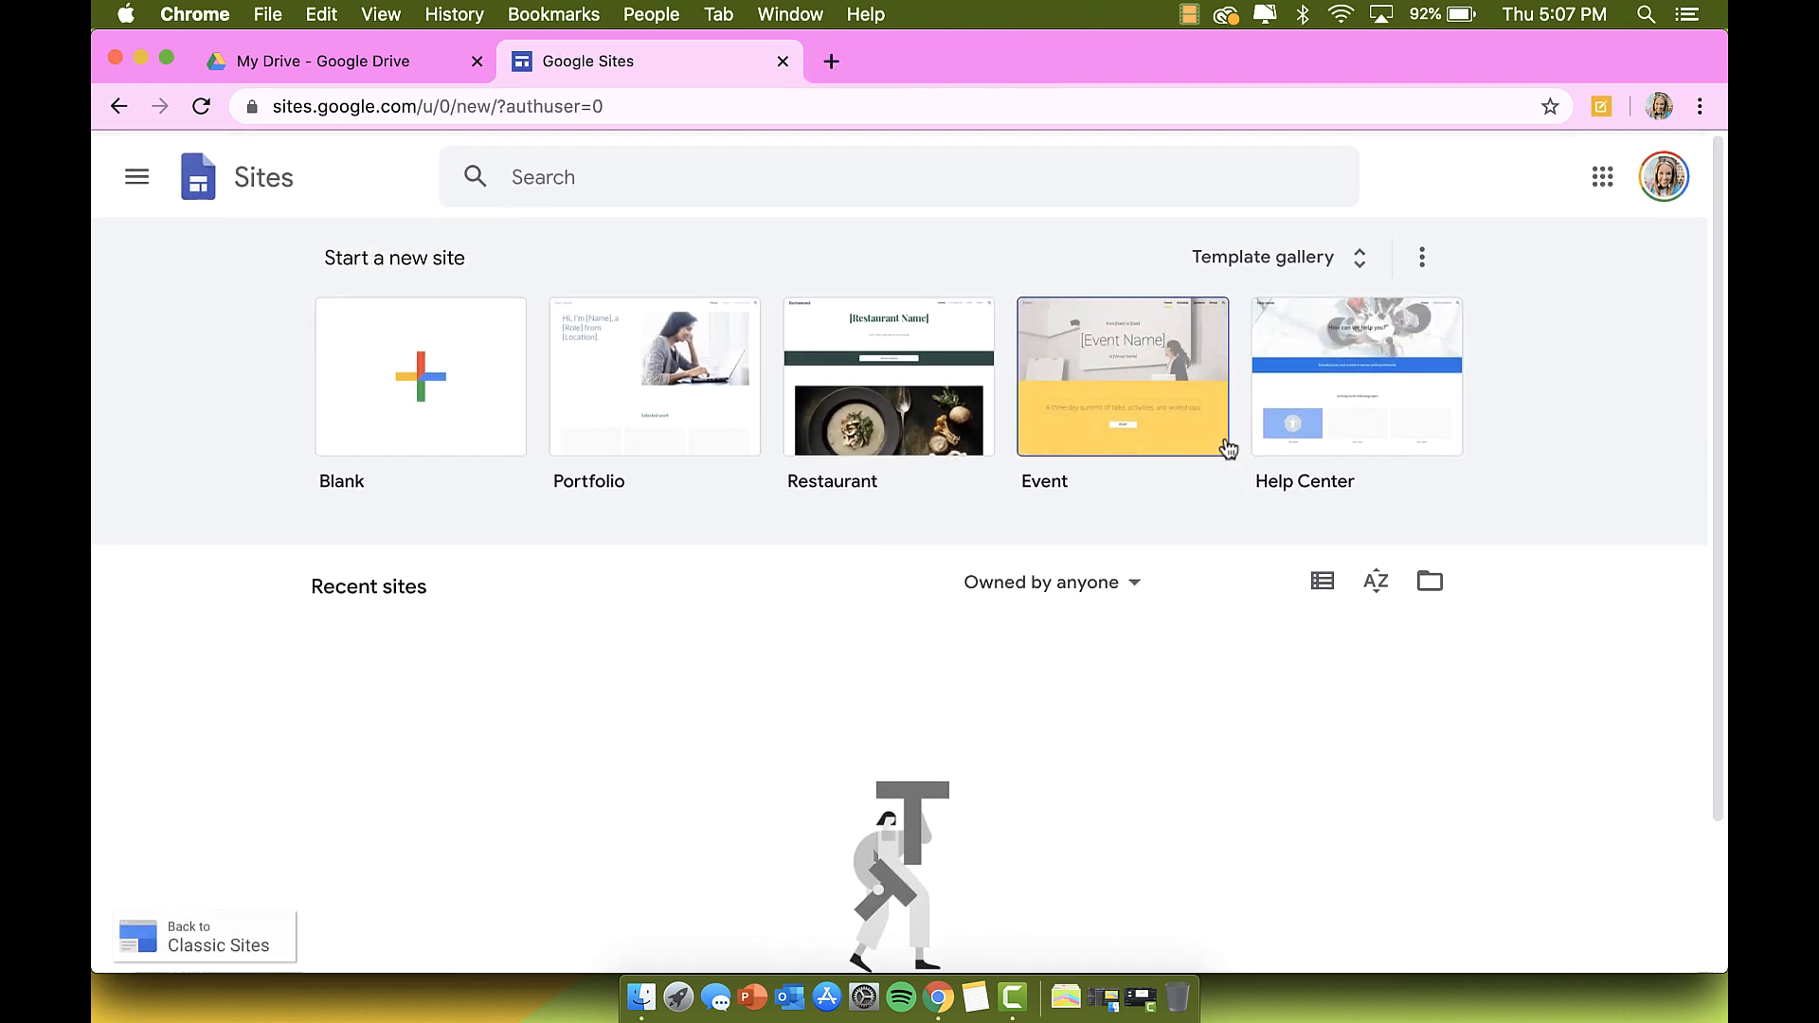
click(1278, 263)
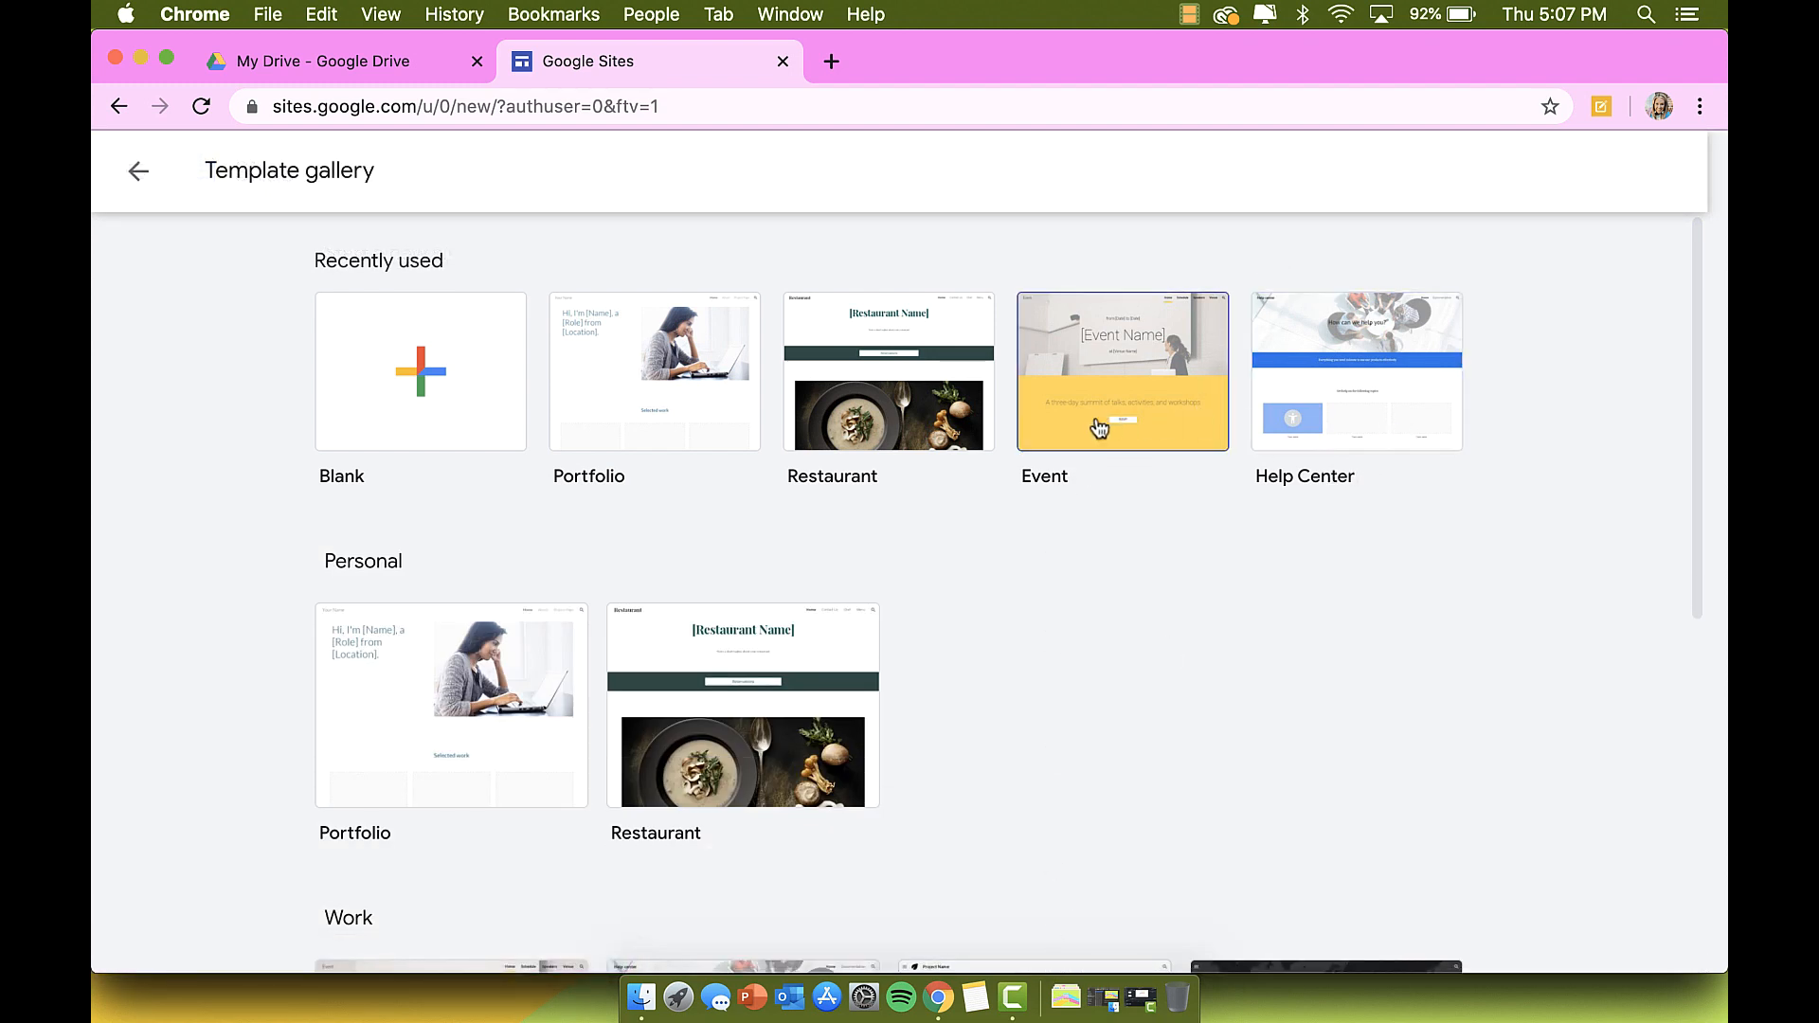
scroll(646, 521, down, 7)
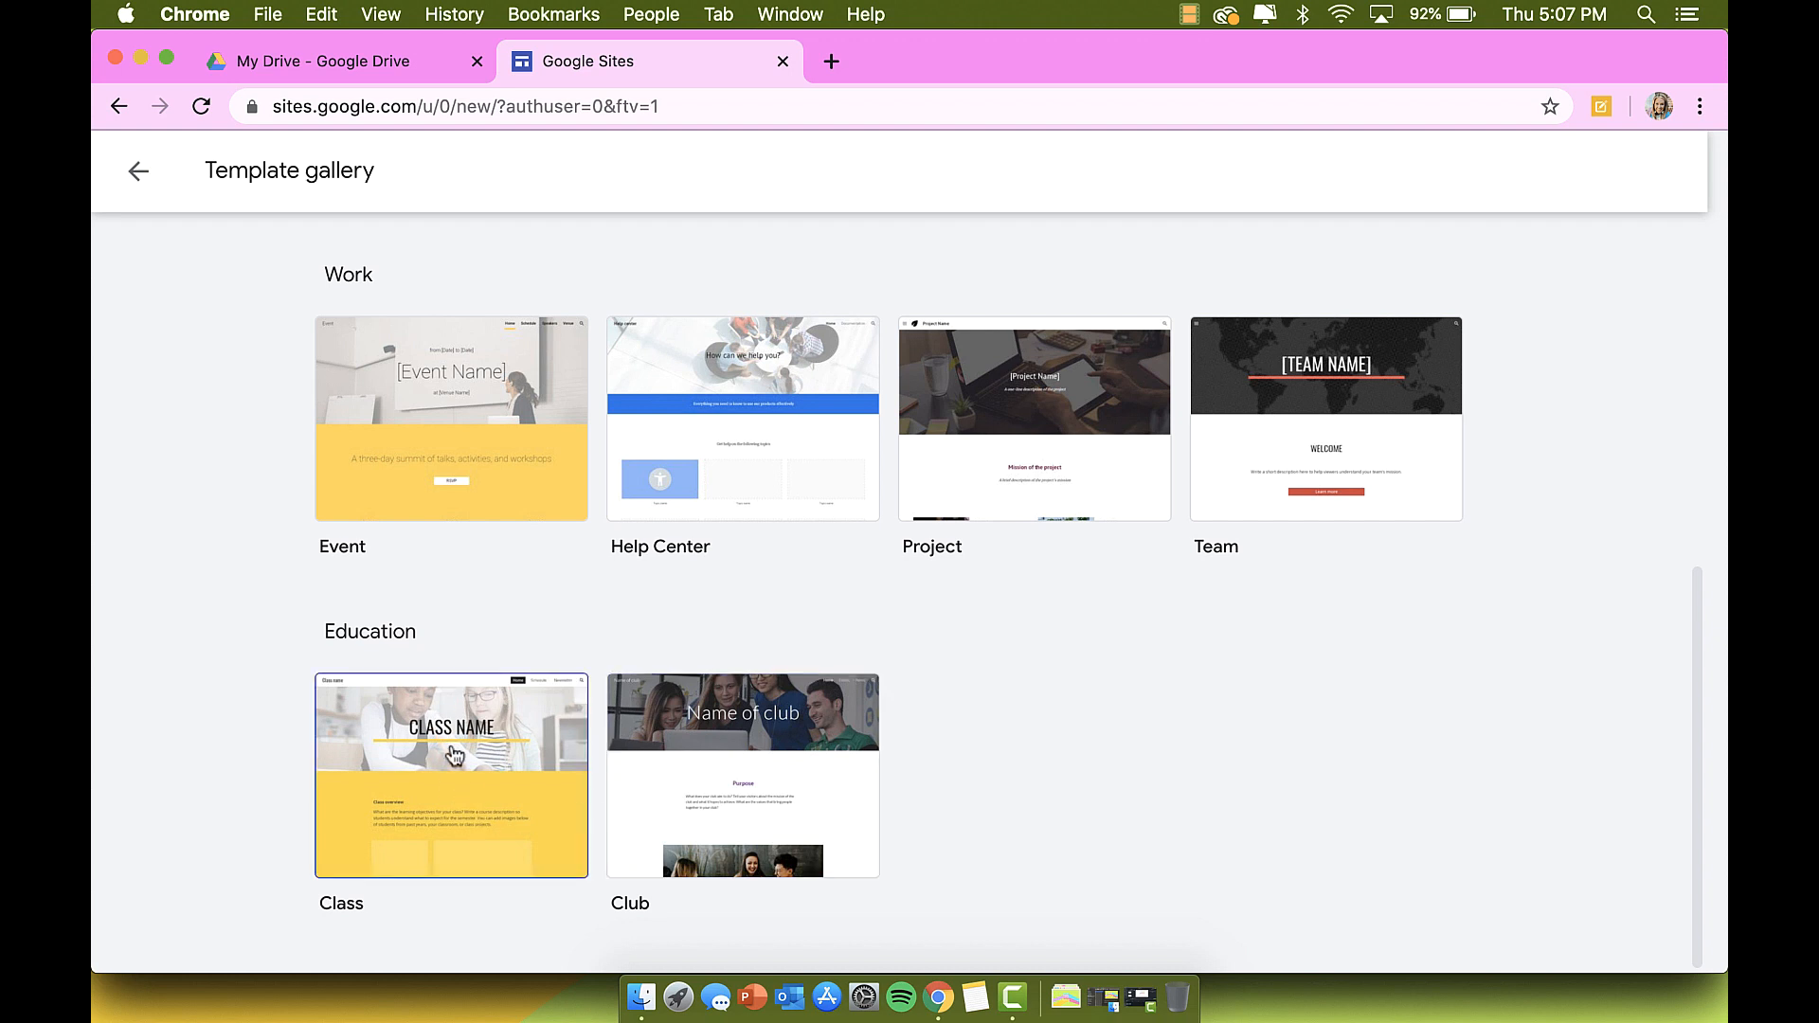
scroll(470, 405, up, 7)
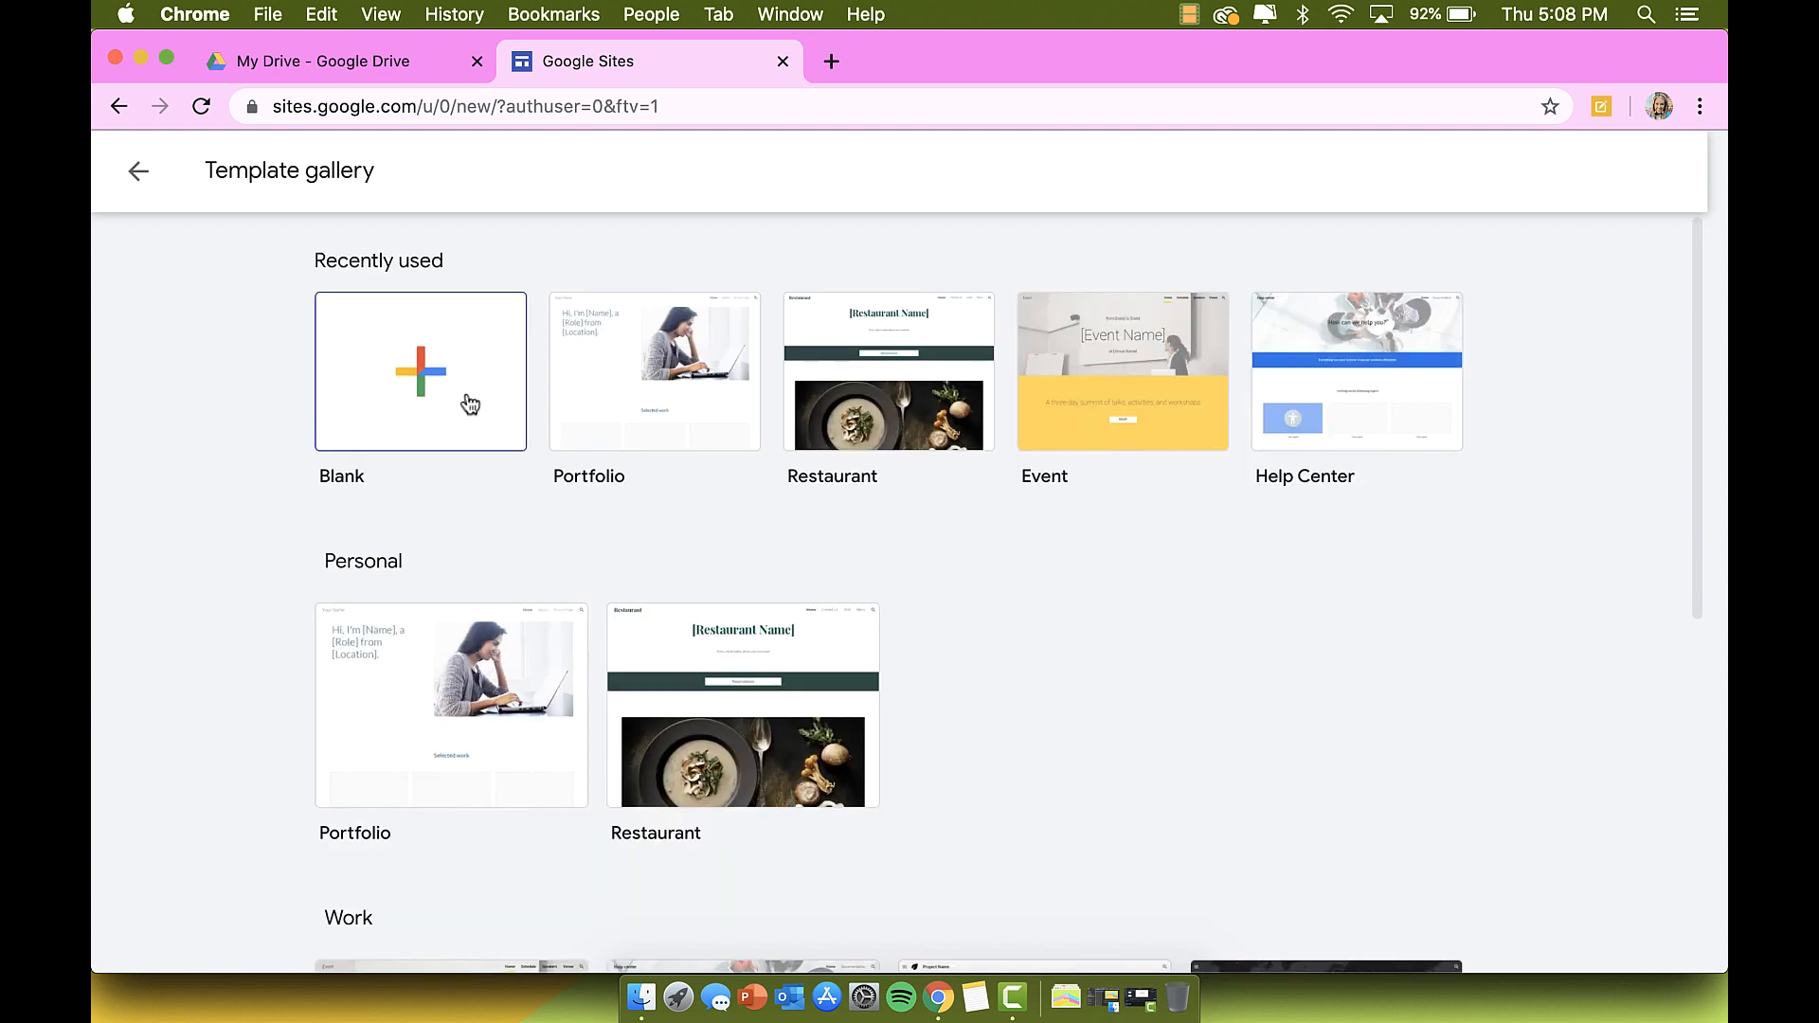
click(468, 396)
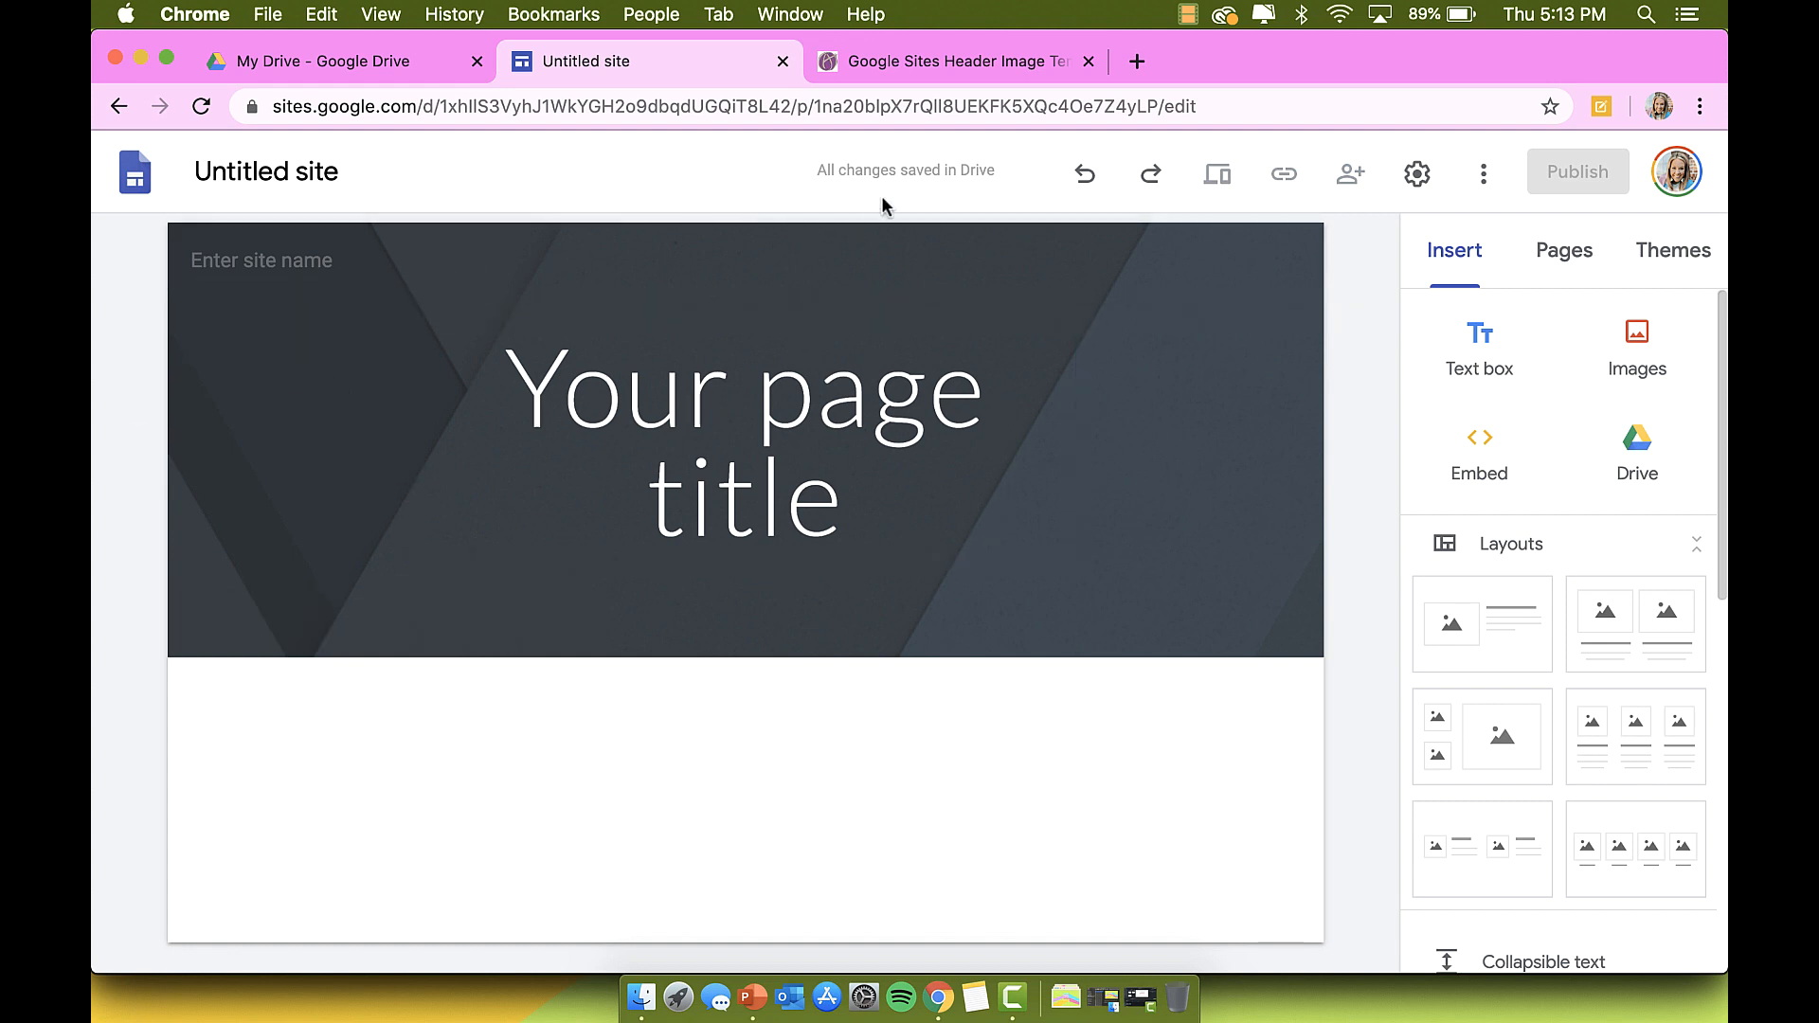
click(951, 43)
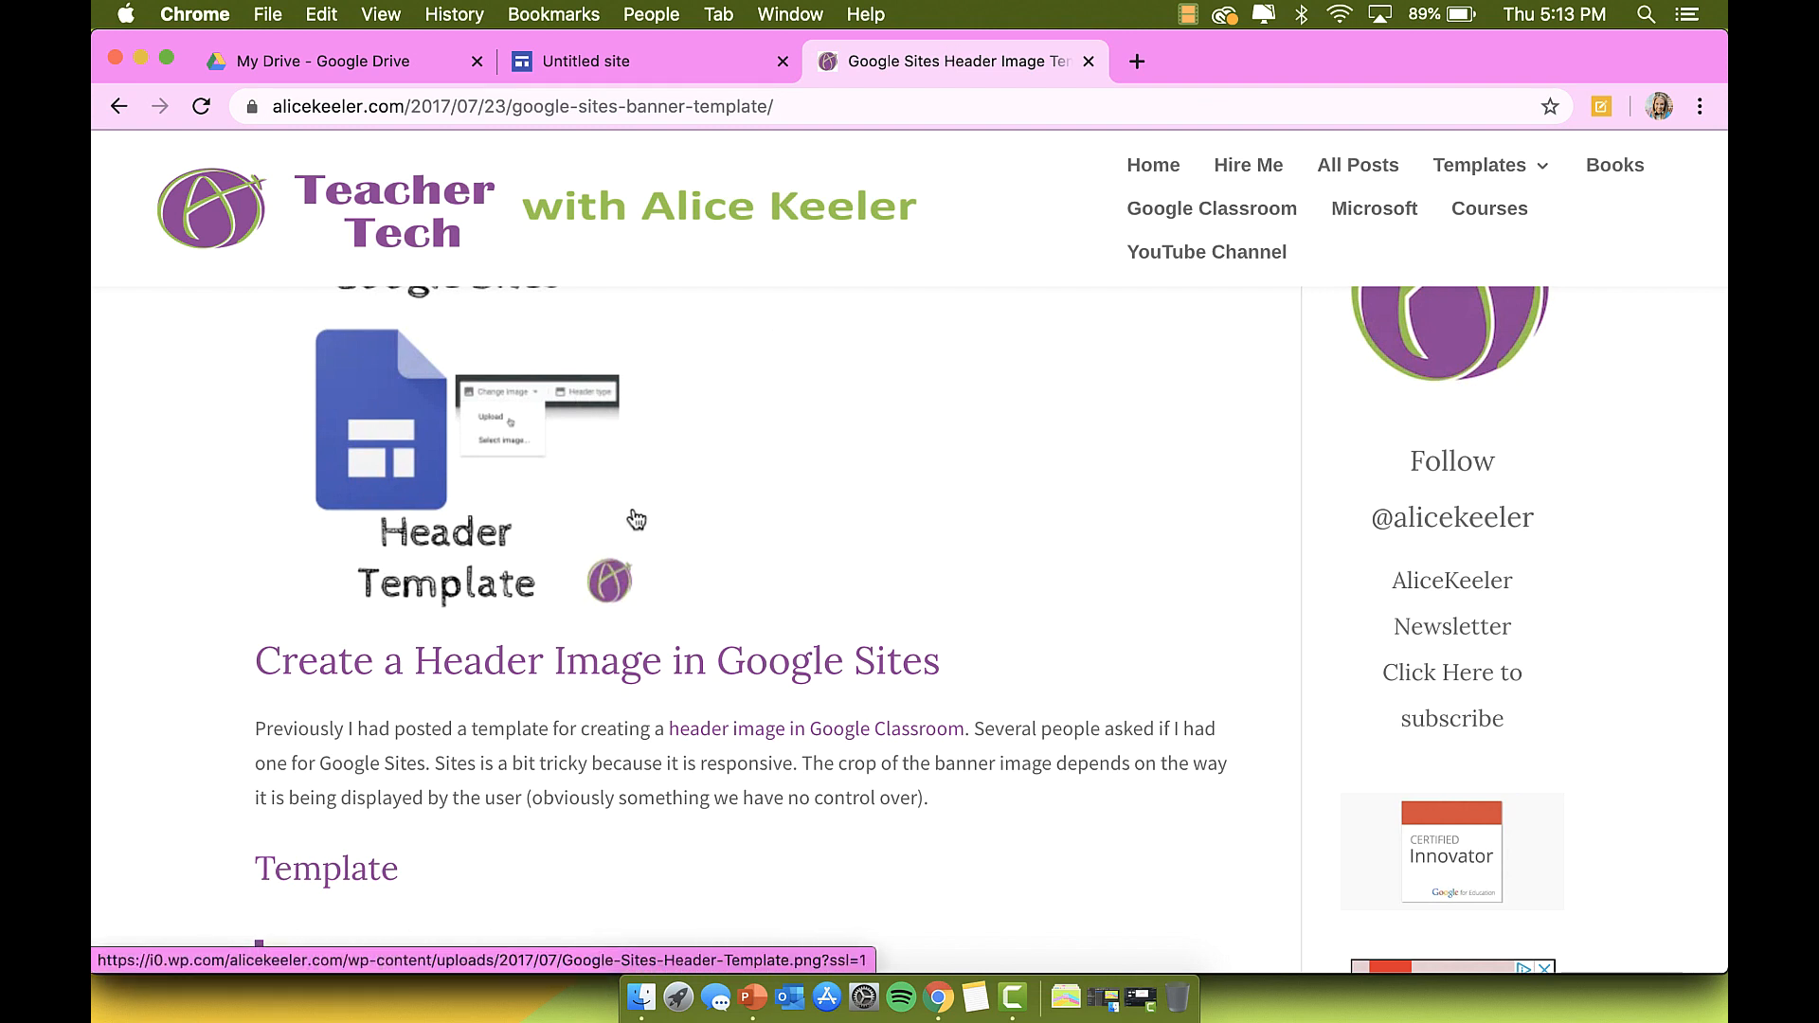
Step: Read the banner-template post on Sites keeping the middle band, then bring PowerPoint's Presentation1 forward
scroll(657, 715, up, 3)
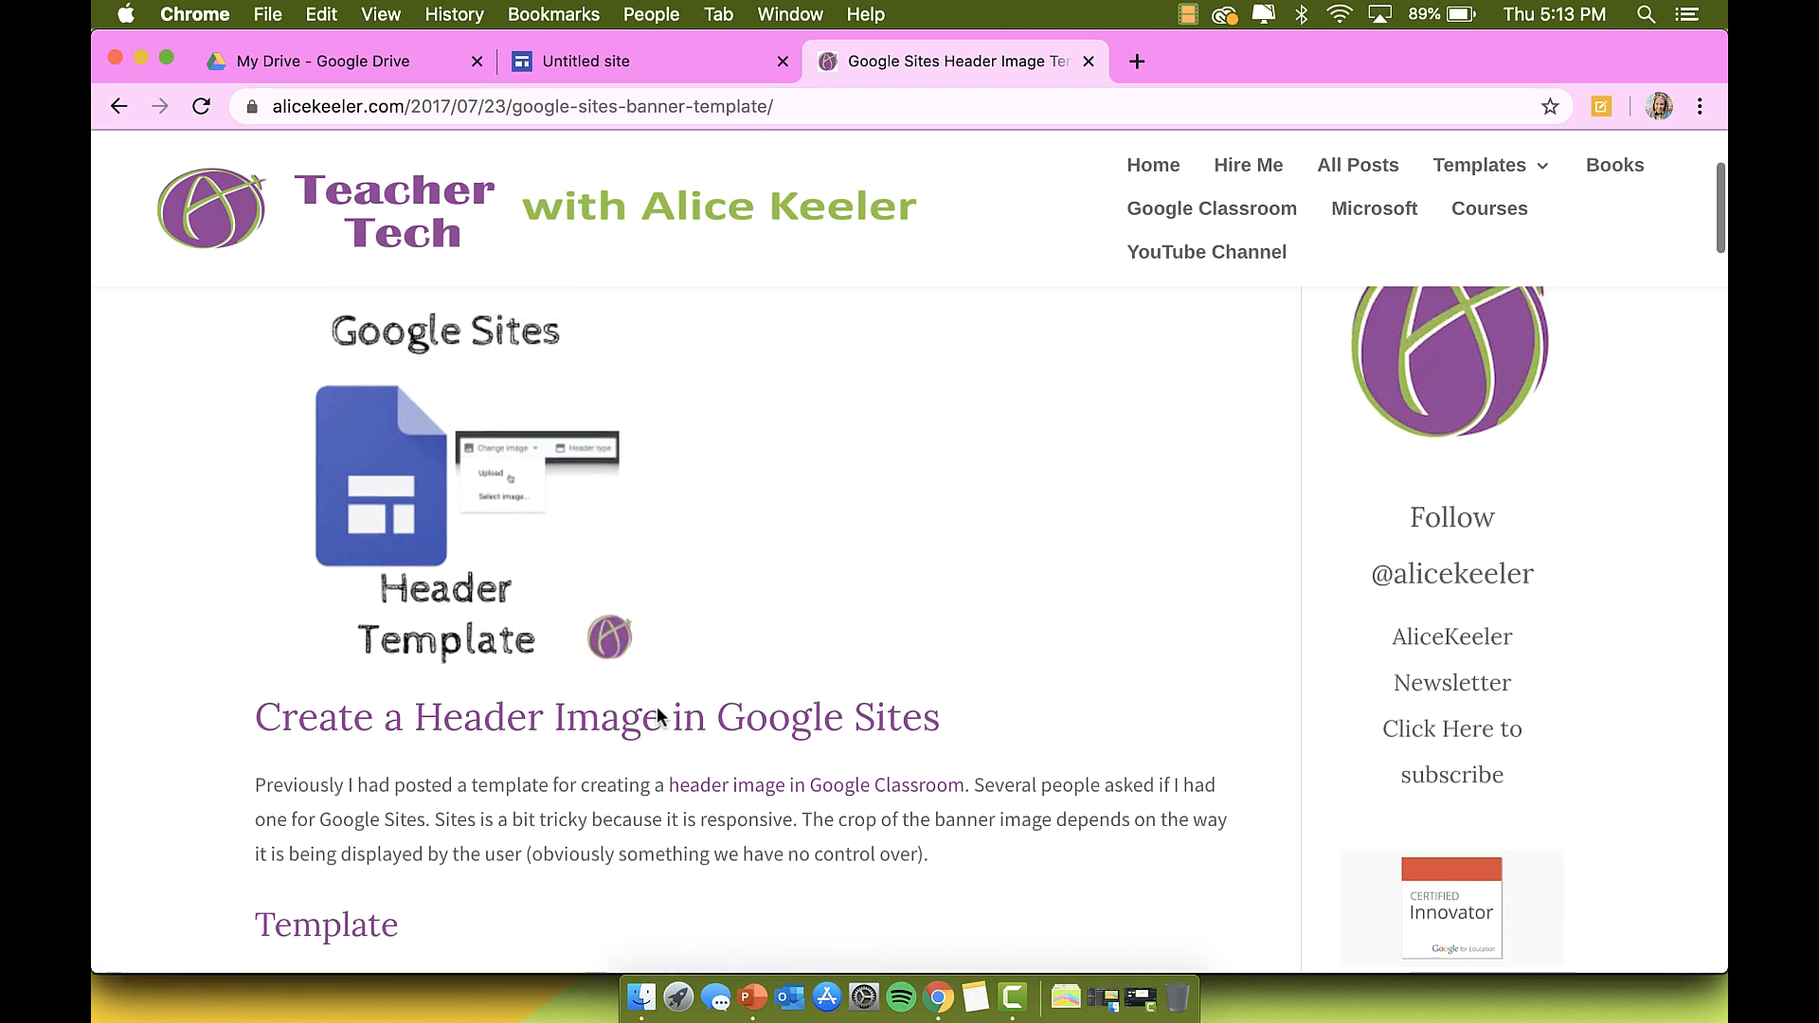
scroll(573, 725, down, 2)
scroll(573, 725, down, 2)
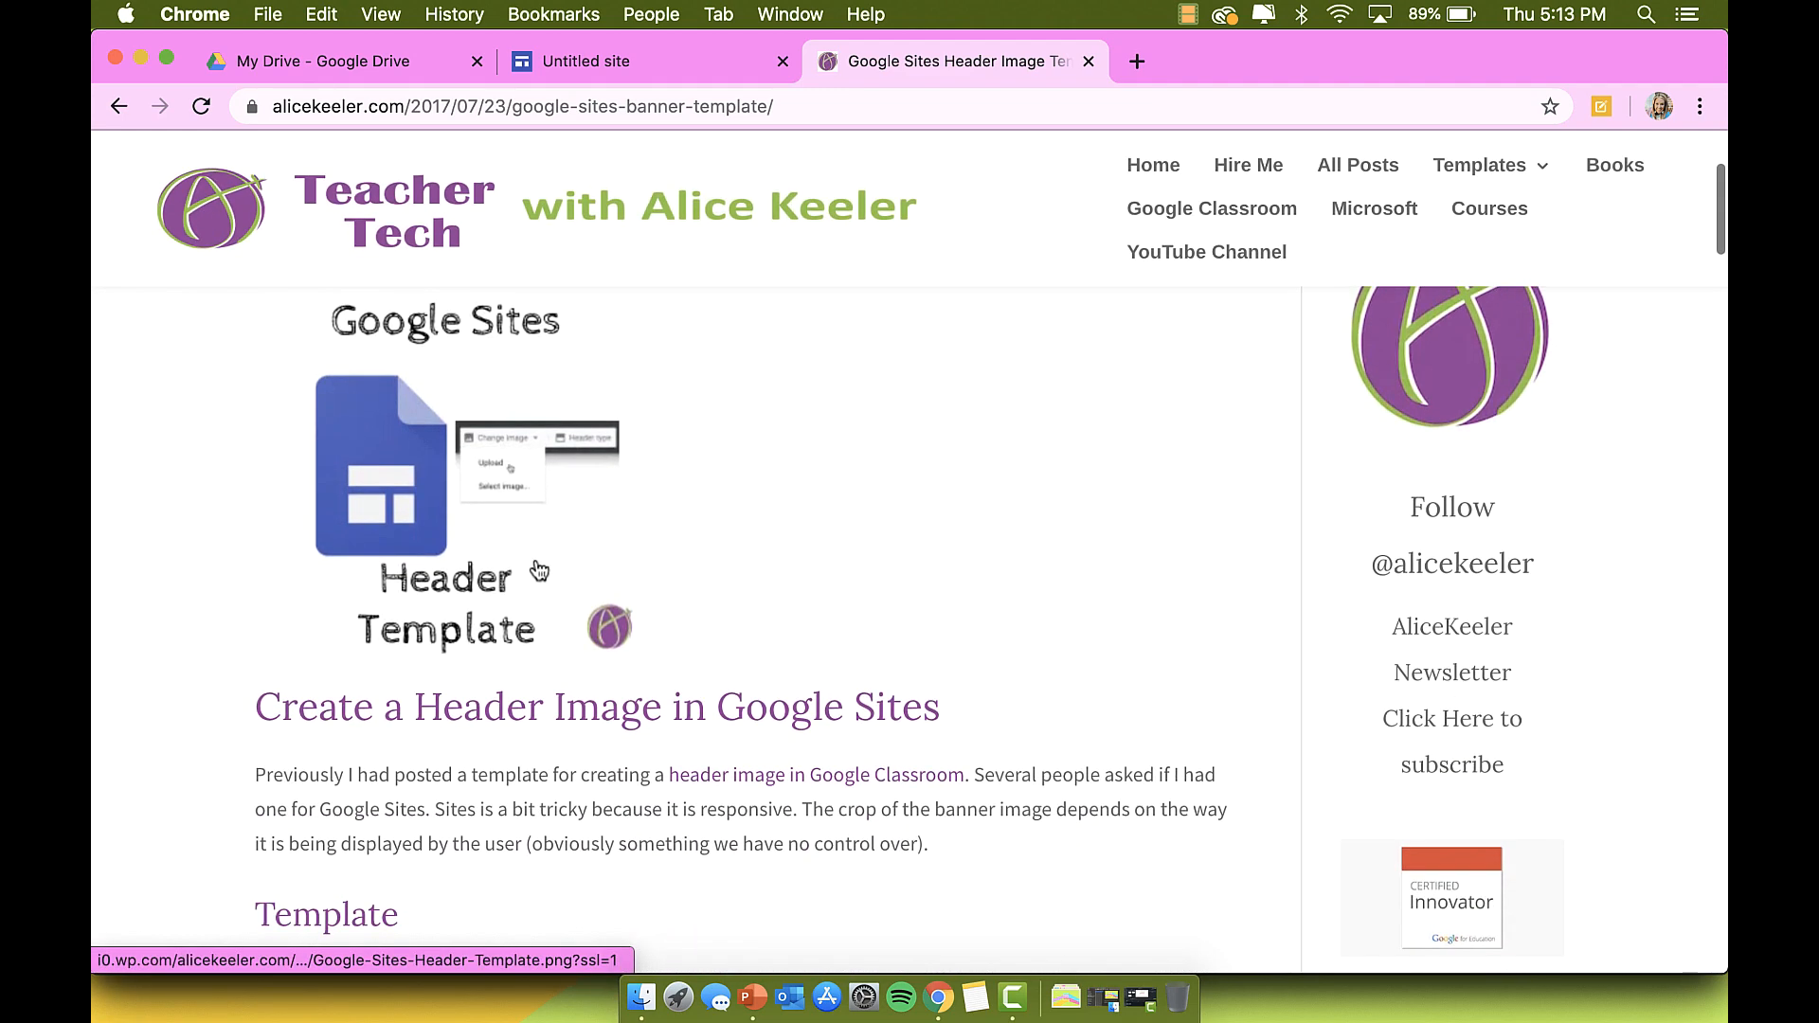
scroll(557, 628, down, 2)
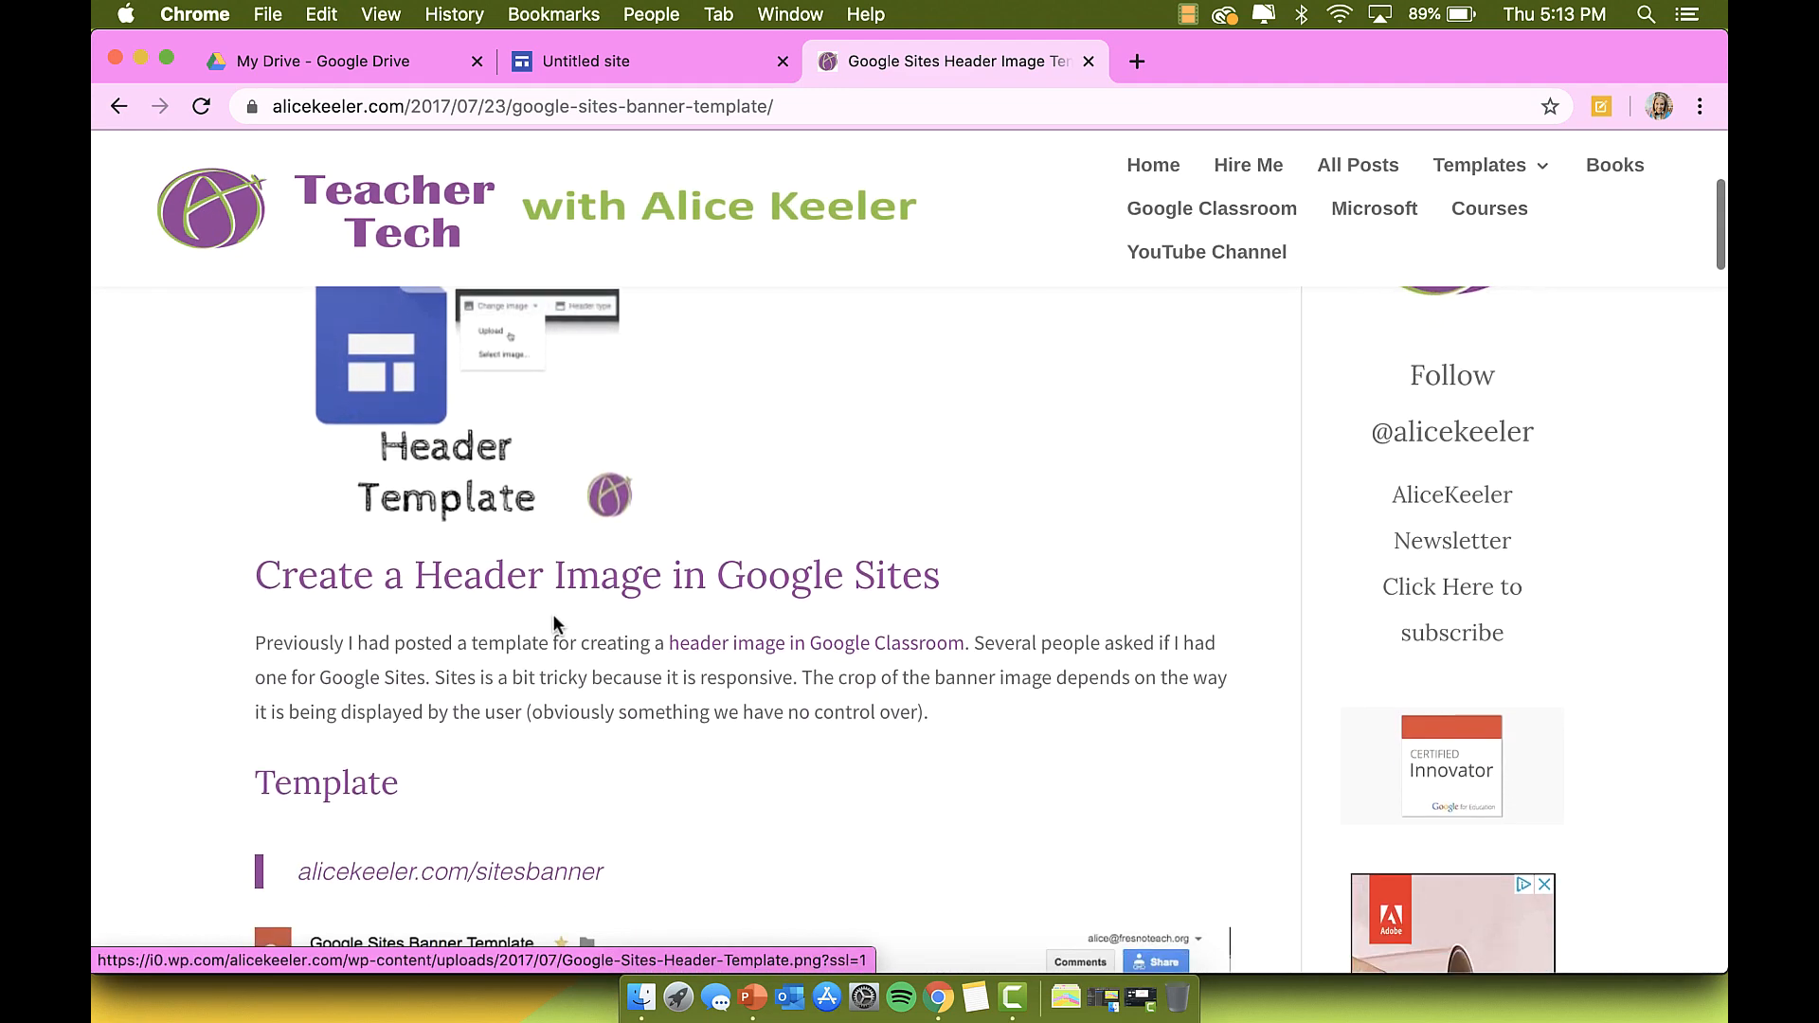
scroll(548, 743, down, 2)
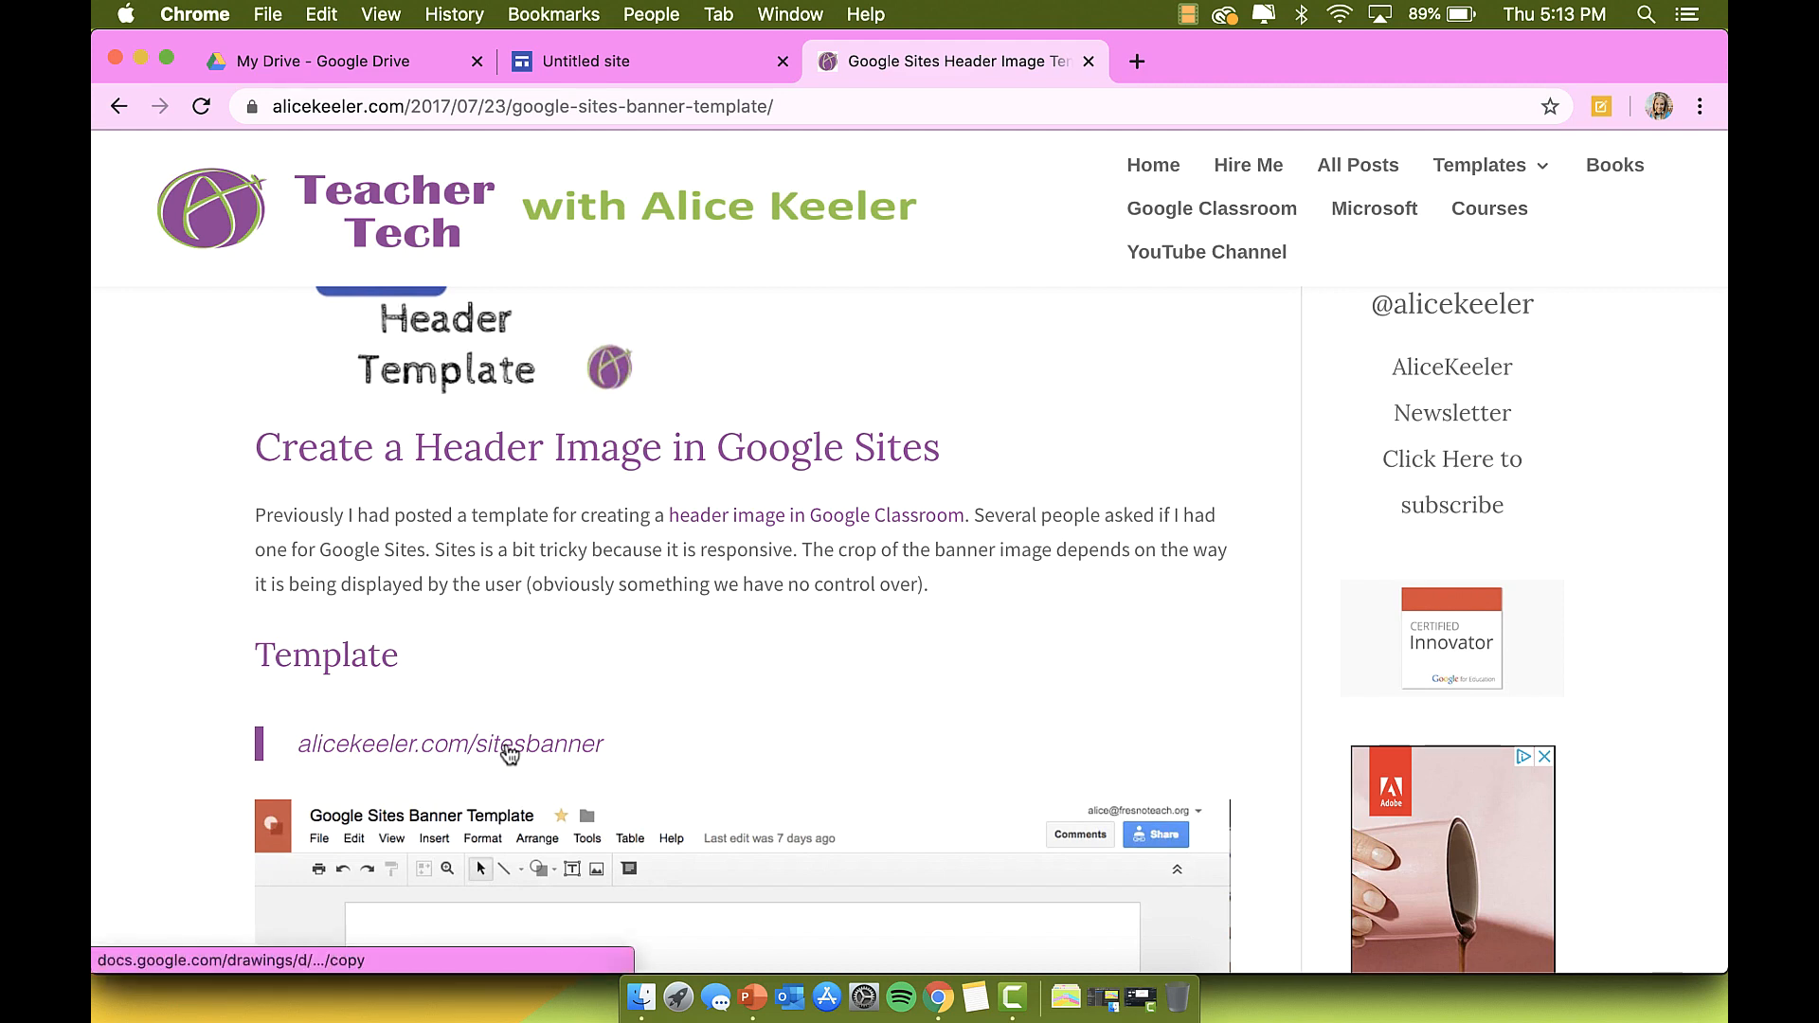
scroll(507, 752, down, 10)
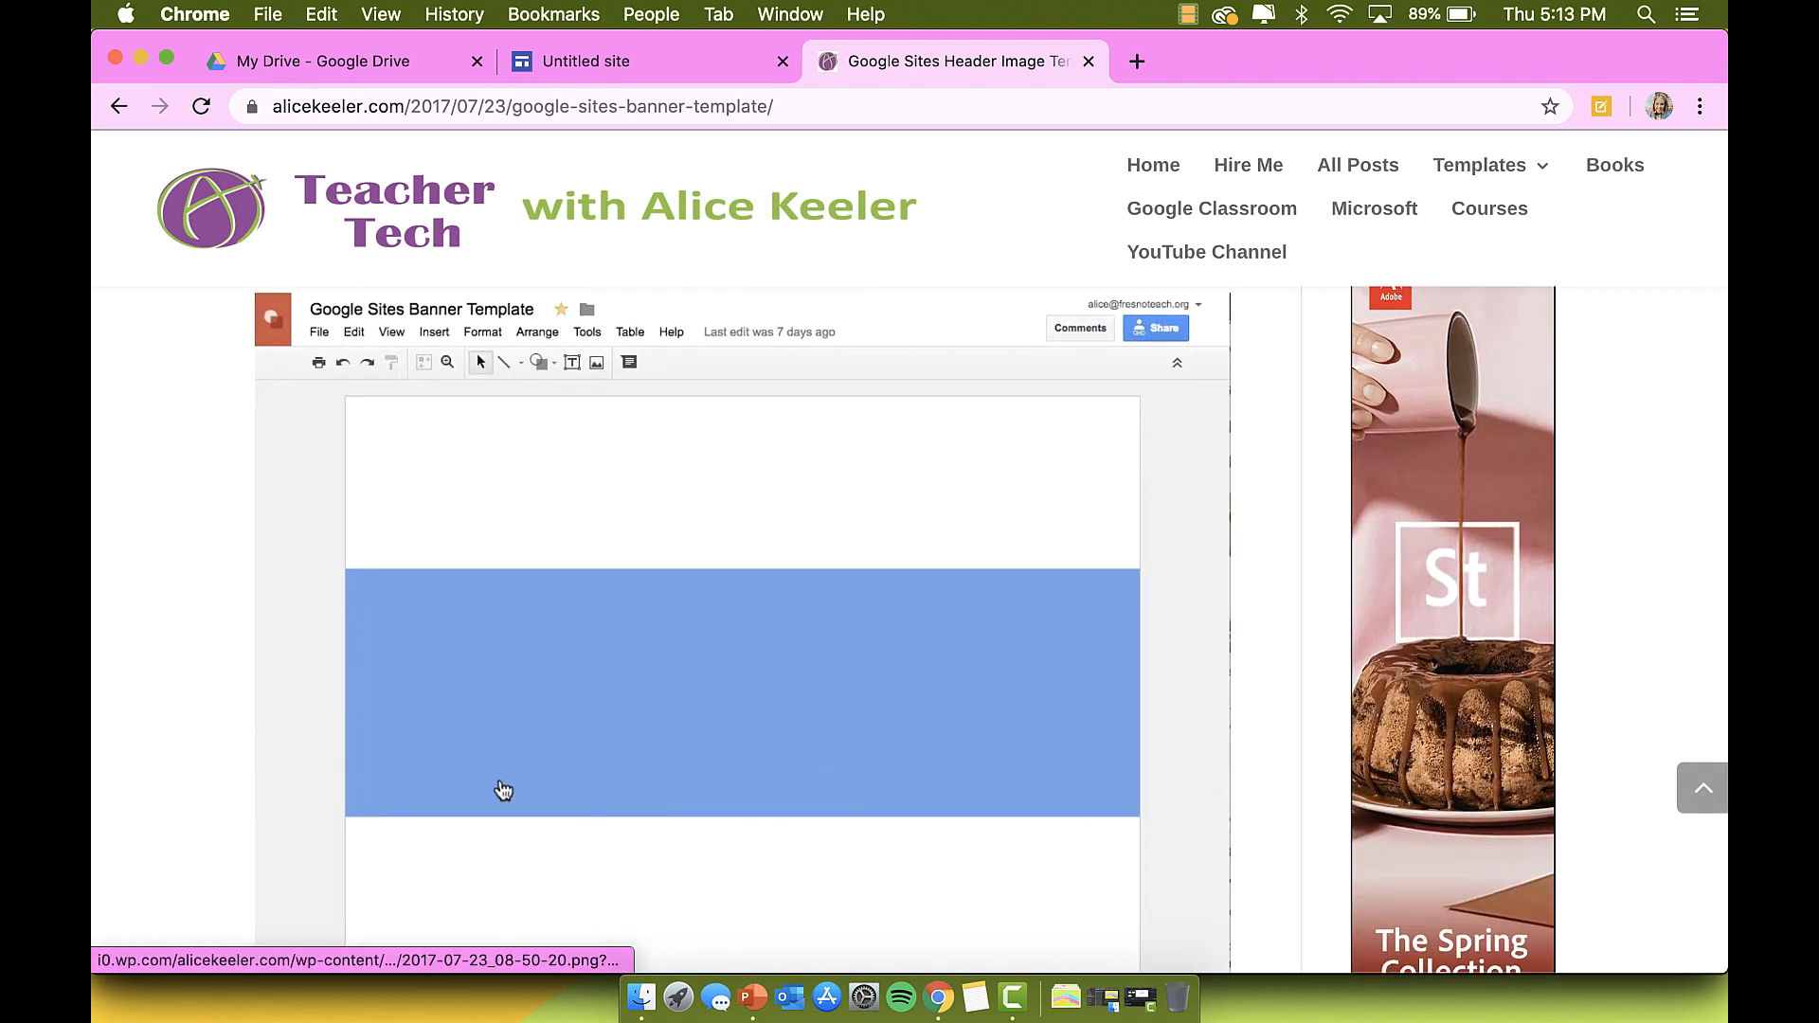
scroll(764, 678, down, 1)
scroll(764, 678, down, 1)
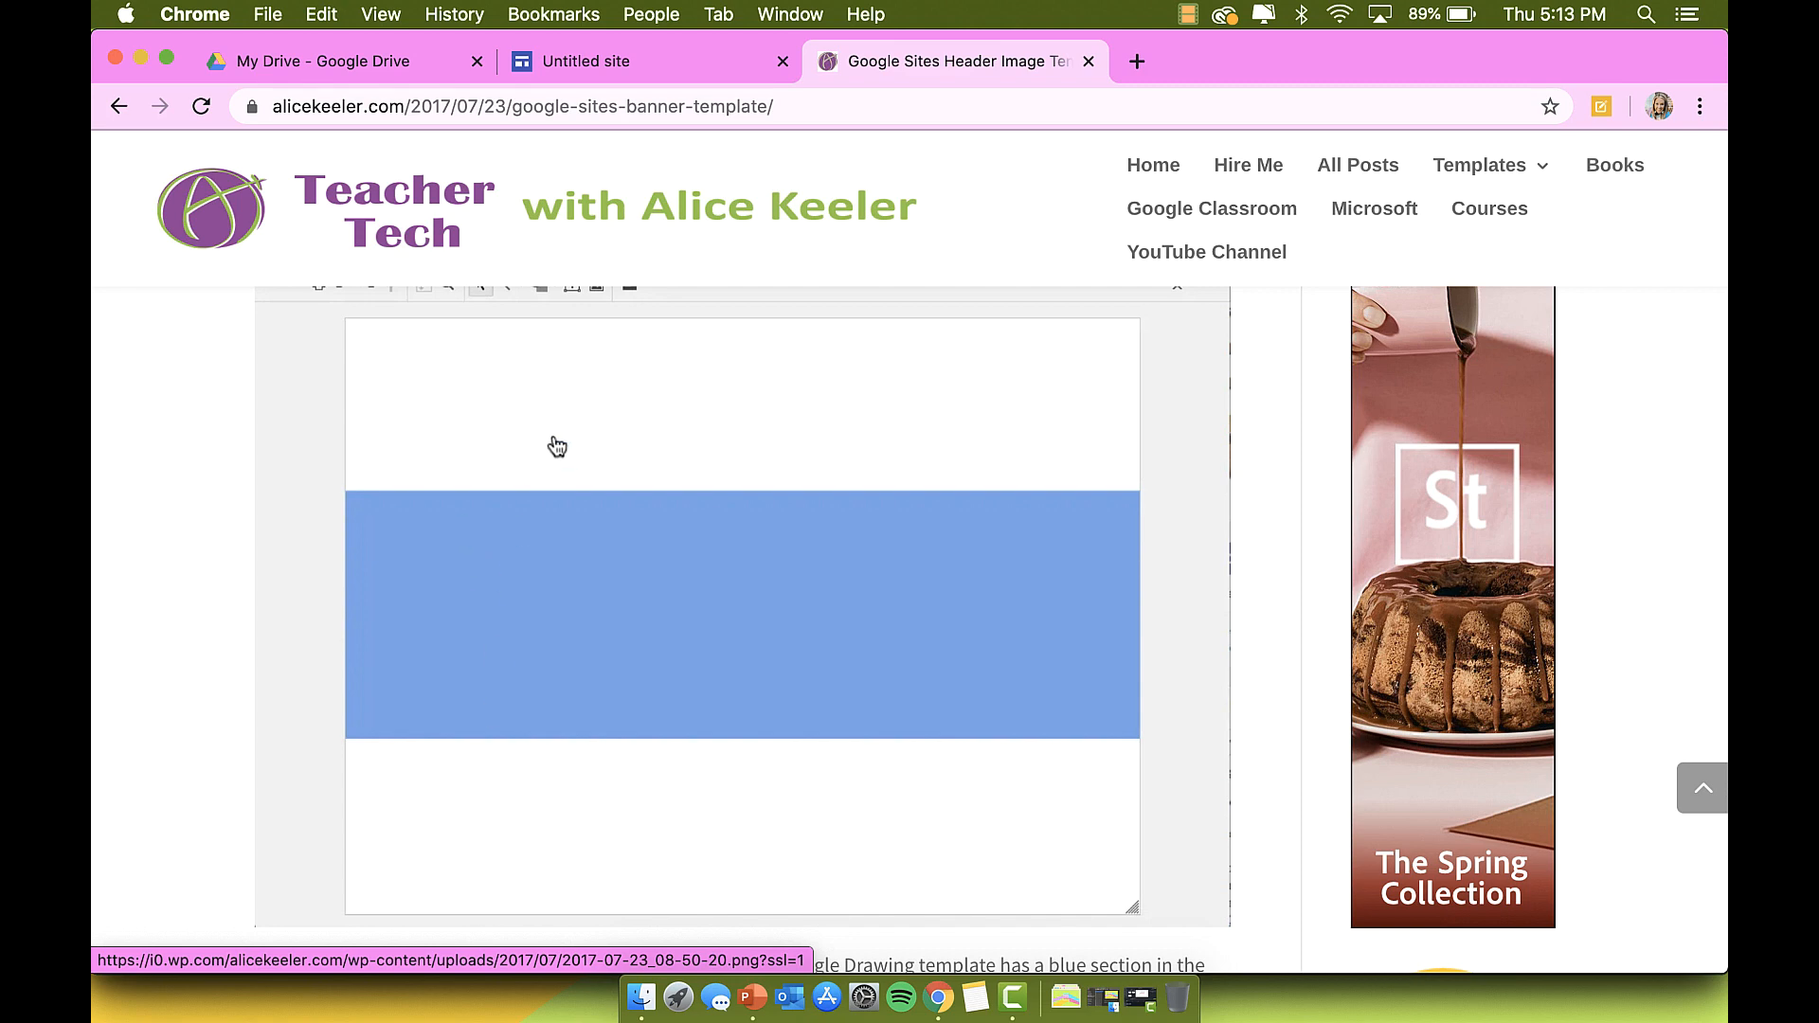
scroll(557, 447, up, 7)
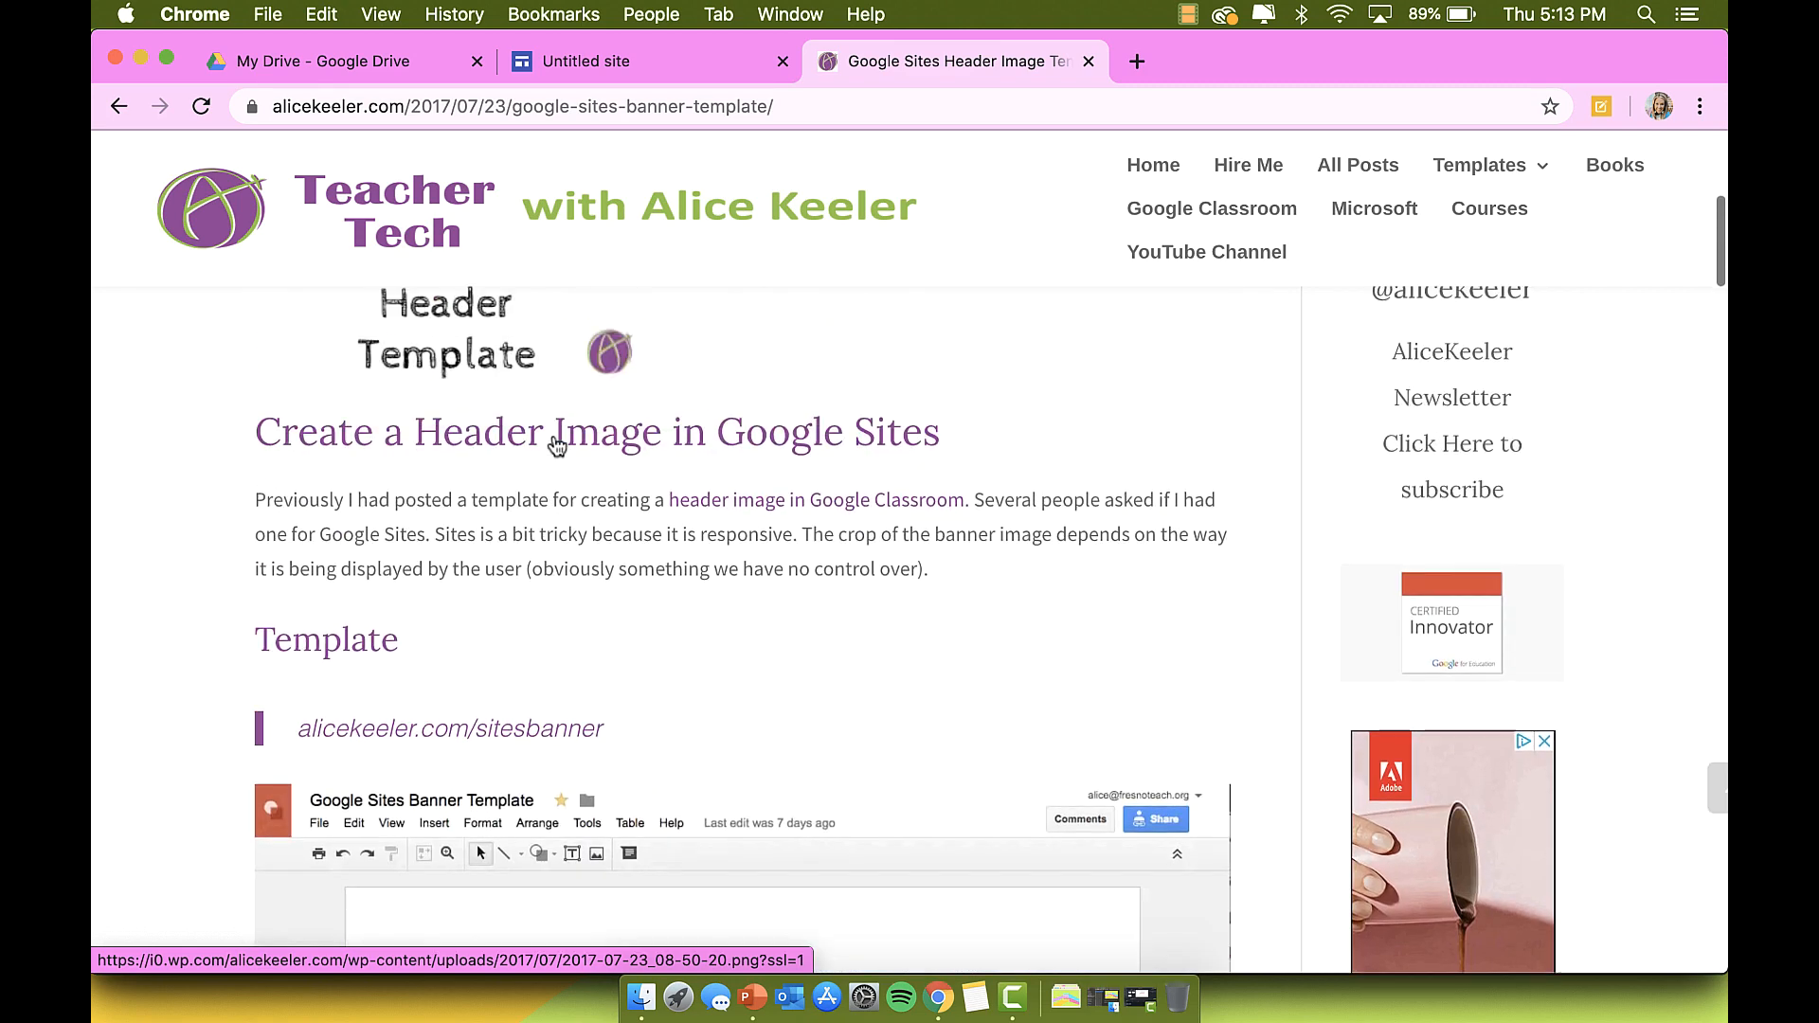
scroll(557, 447, down, 15)
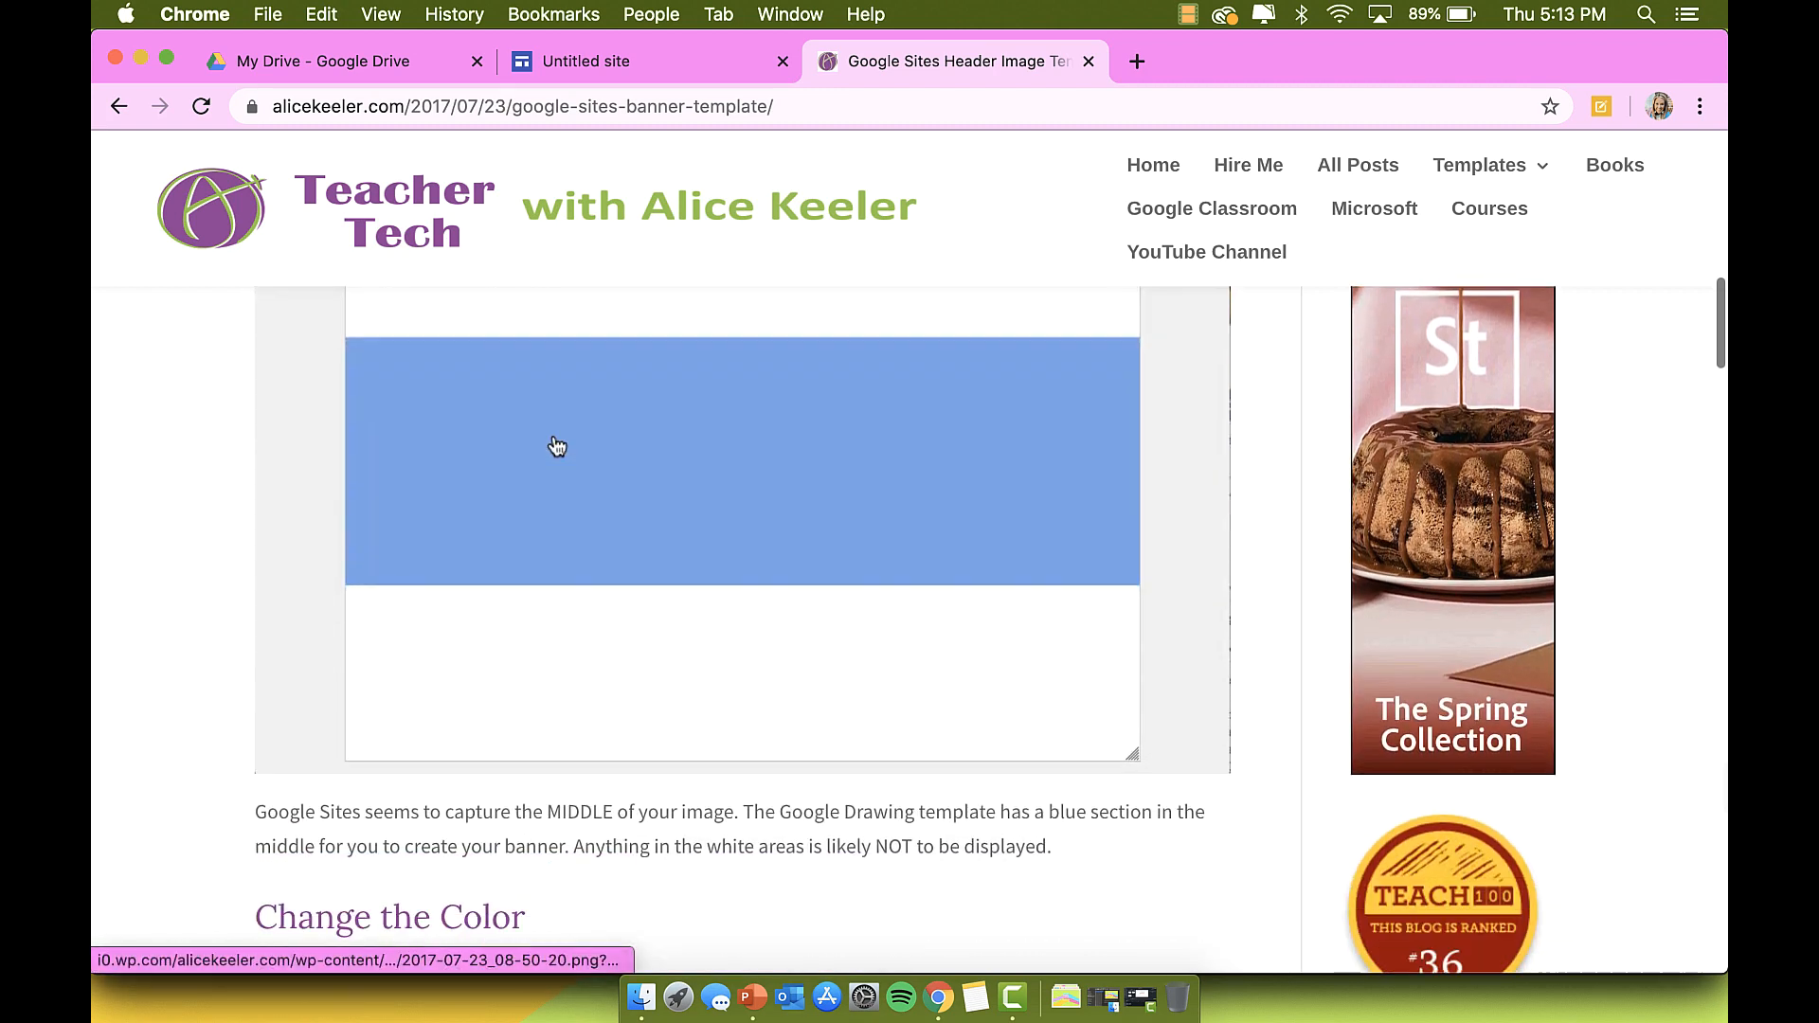
scroll(558, 446, up, 1)
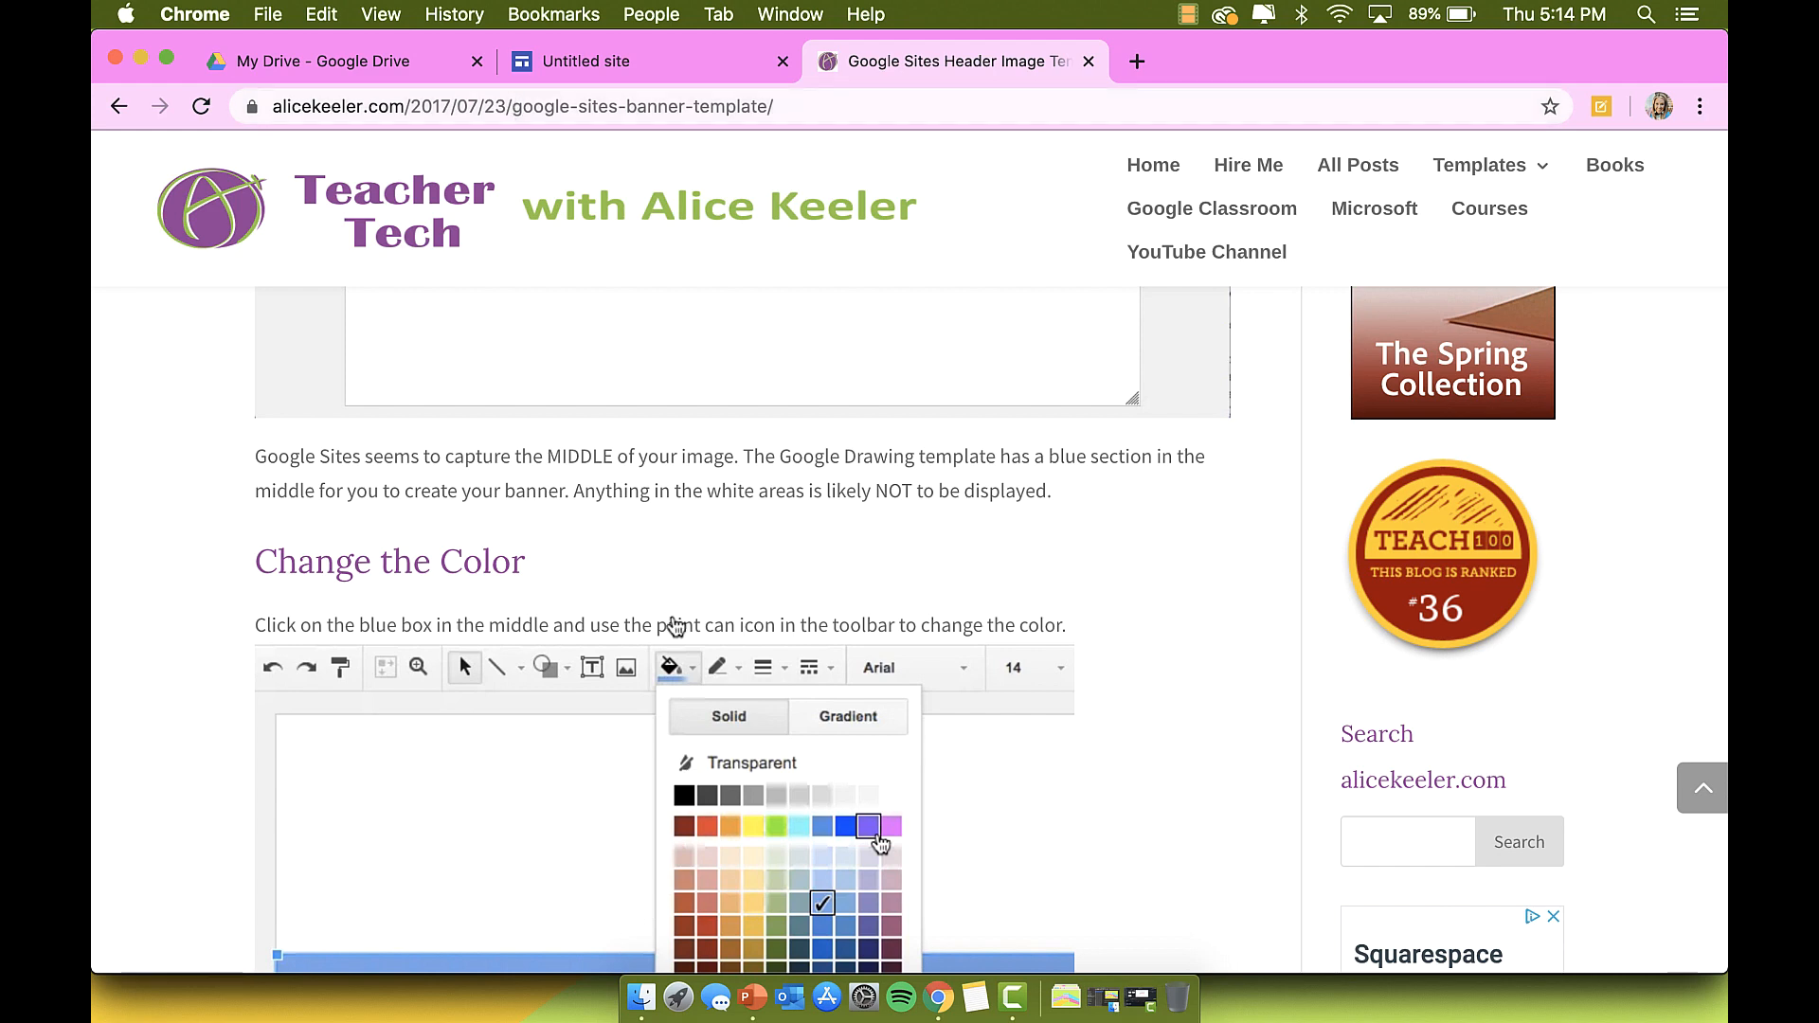
scroll(758, 805, down, 2)
click(752, 997)
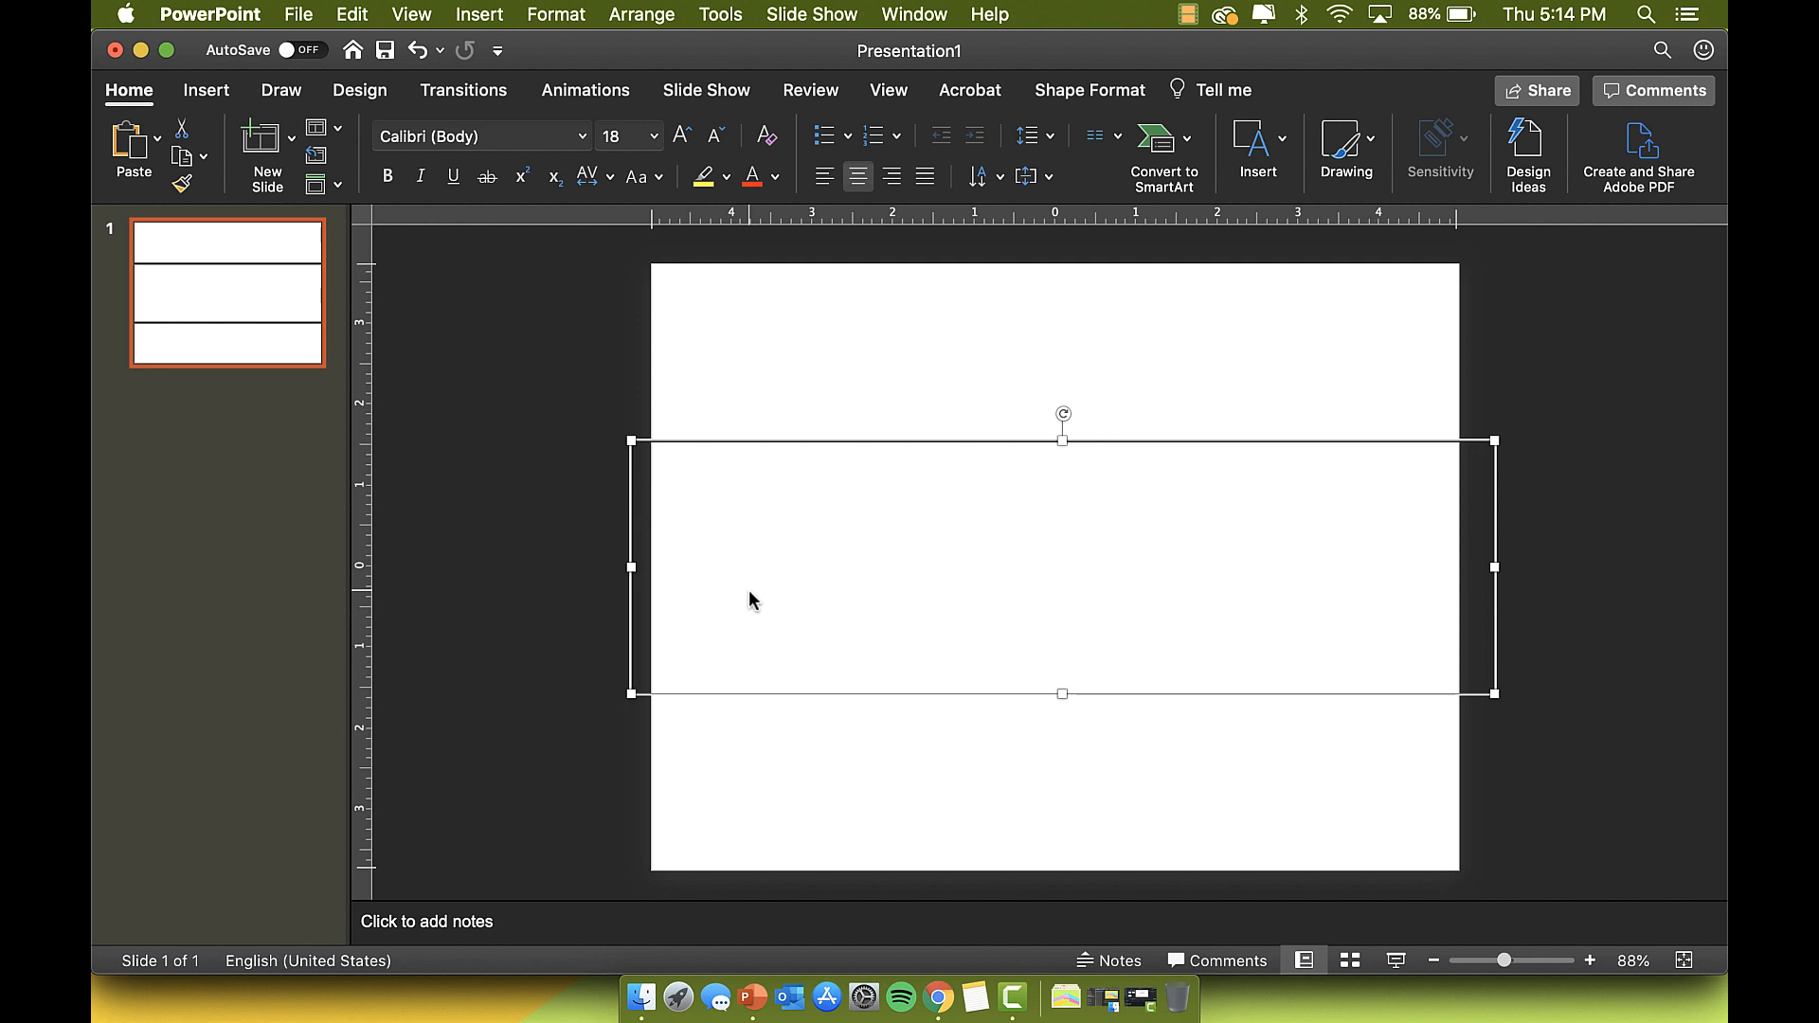
Step: In Page Setup, keep the slide size at On-screen Show (4:3)
click(299, 12)
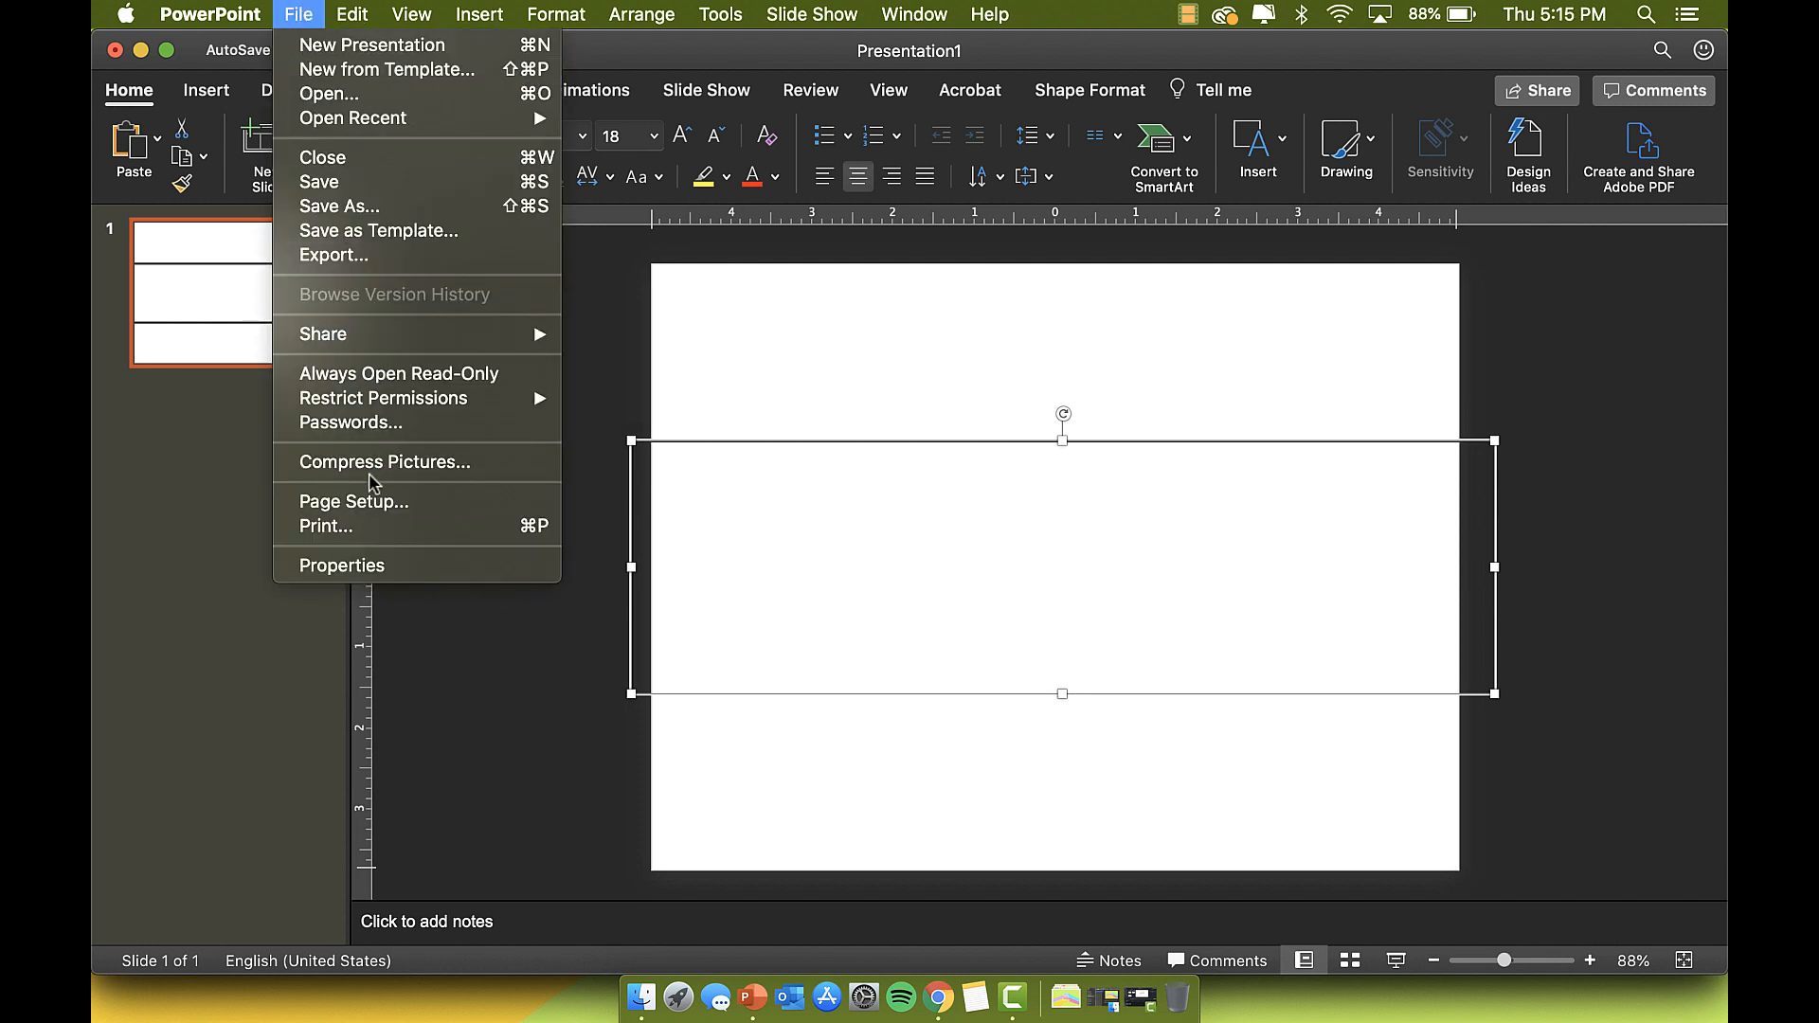
click(370, 501)
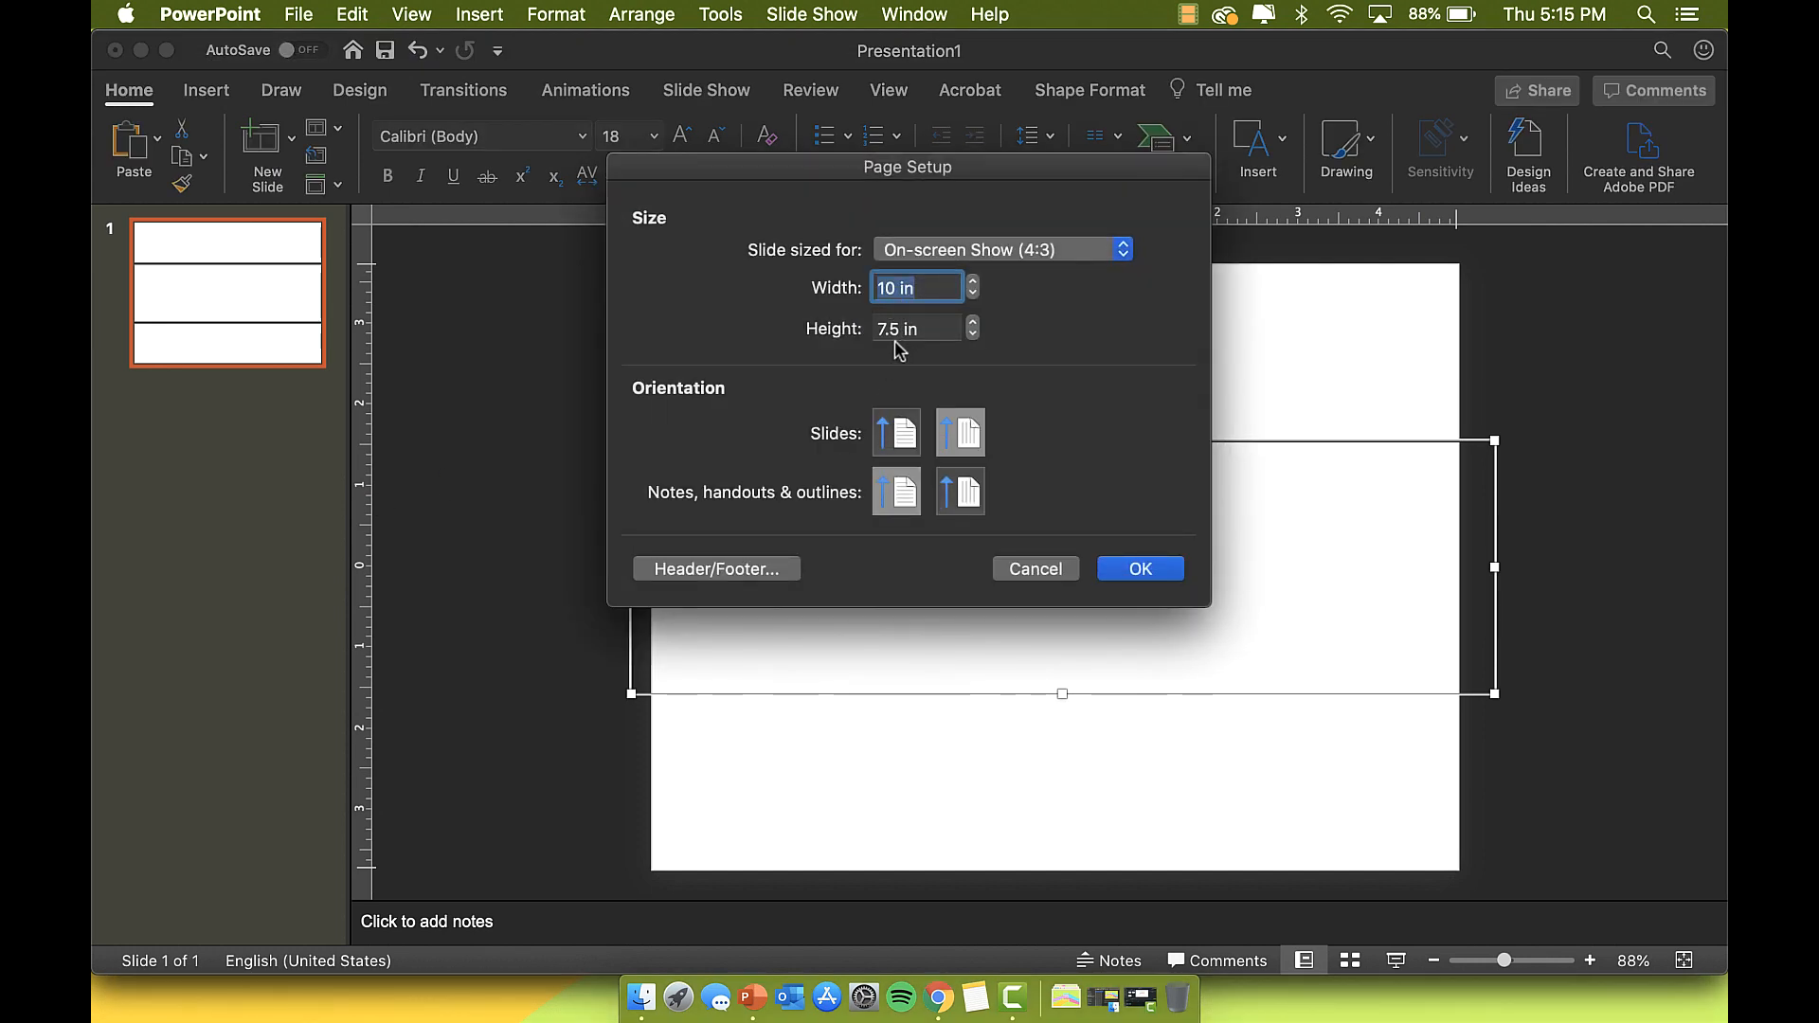
click(1139, 573)
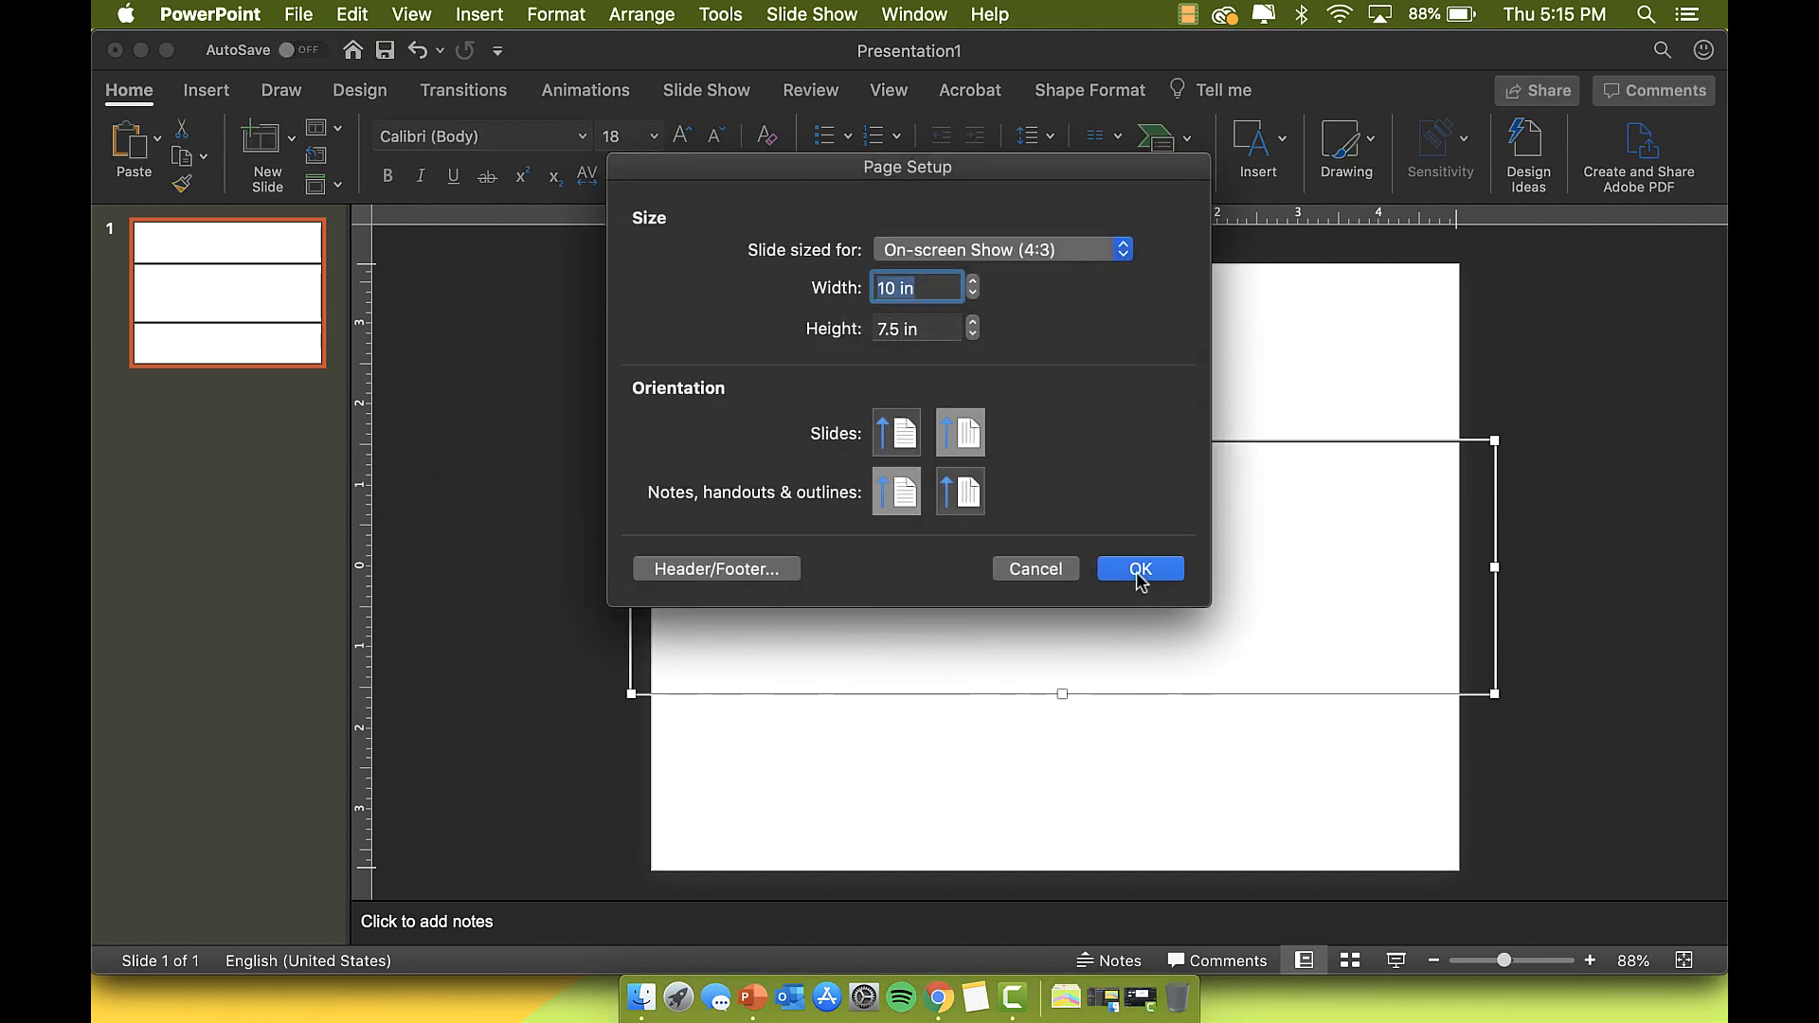
Step: Drag the 3.13" × 10.7" rectangle band until it snaps centred horizontally on the slide
click(1089, 90)
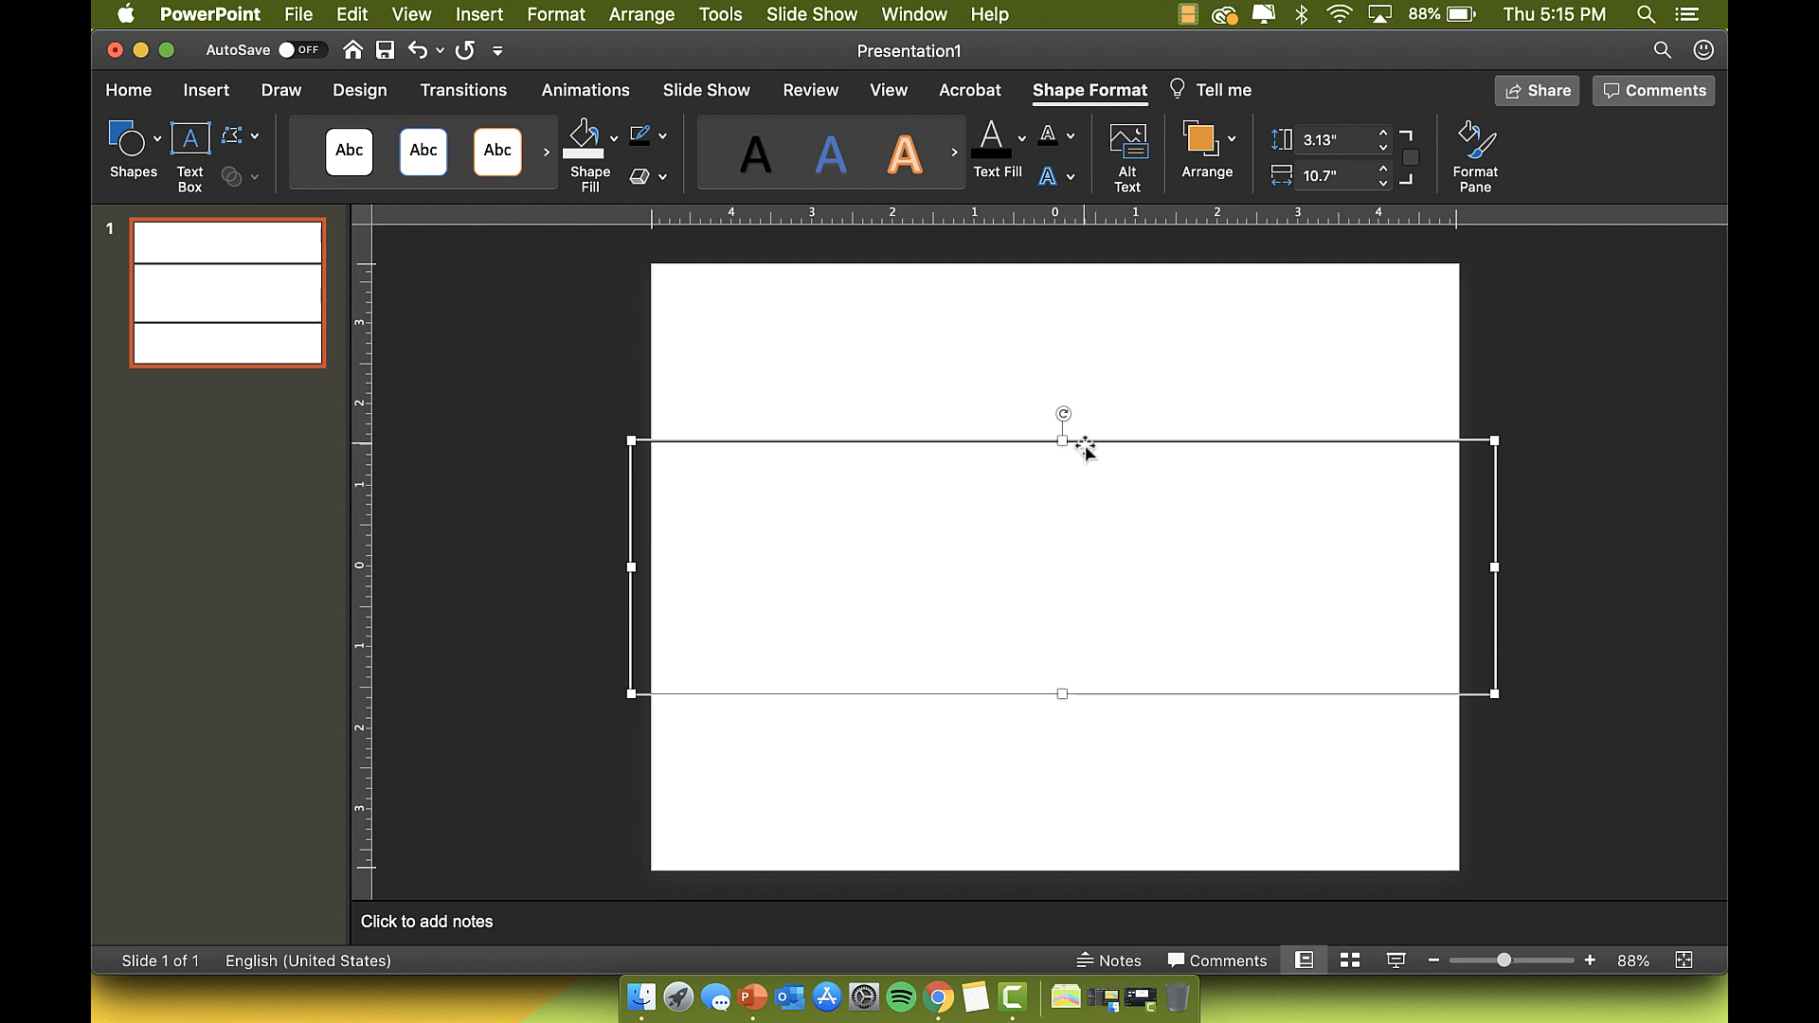
drag(1087, 444, 1087, 449)
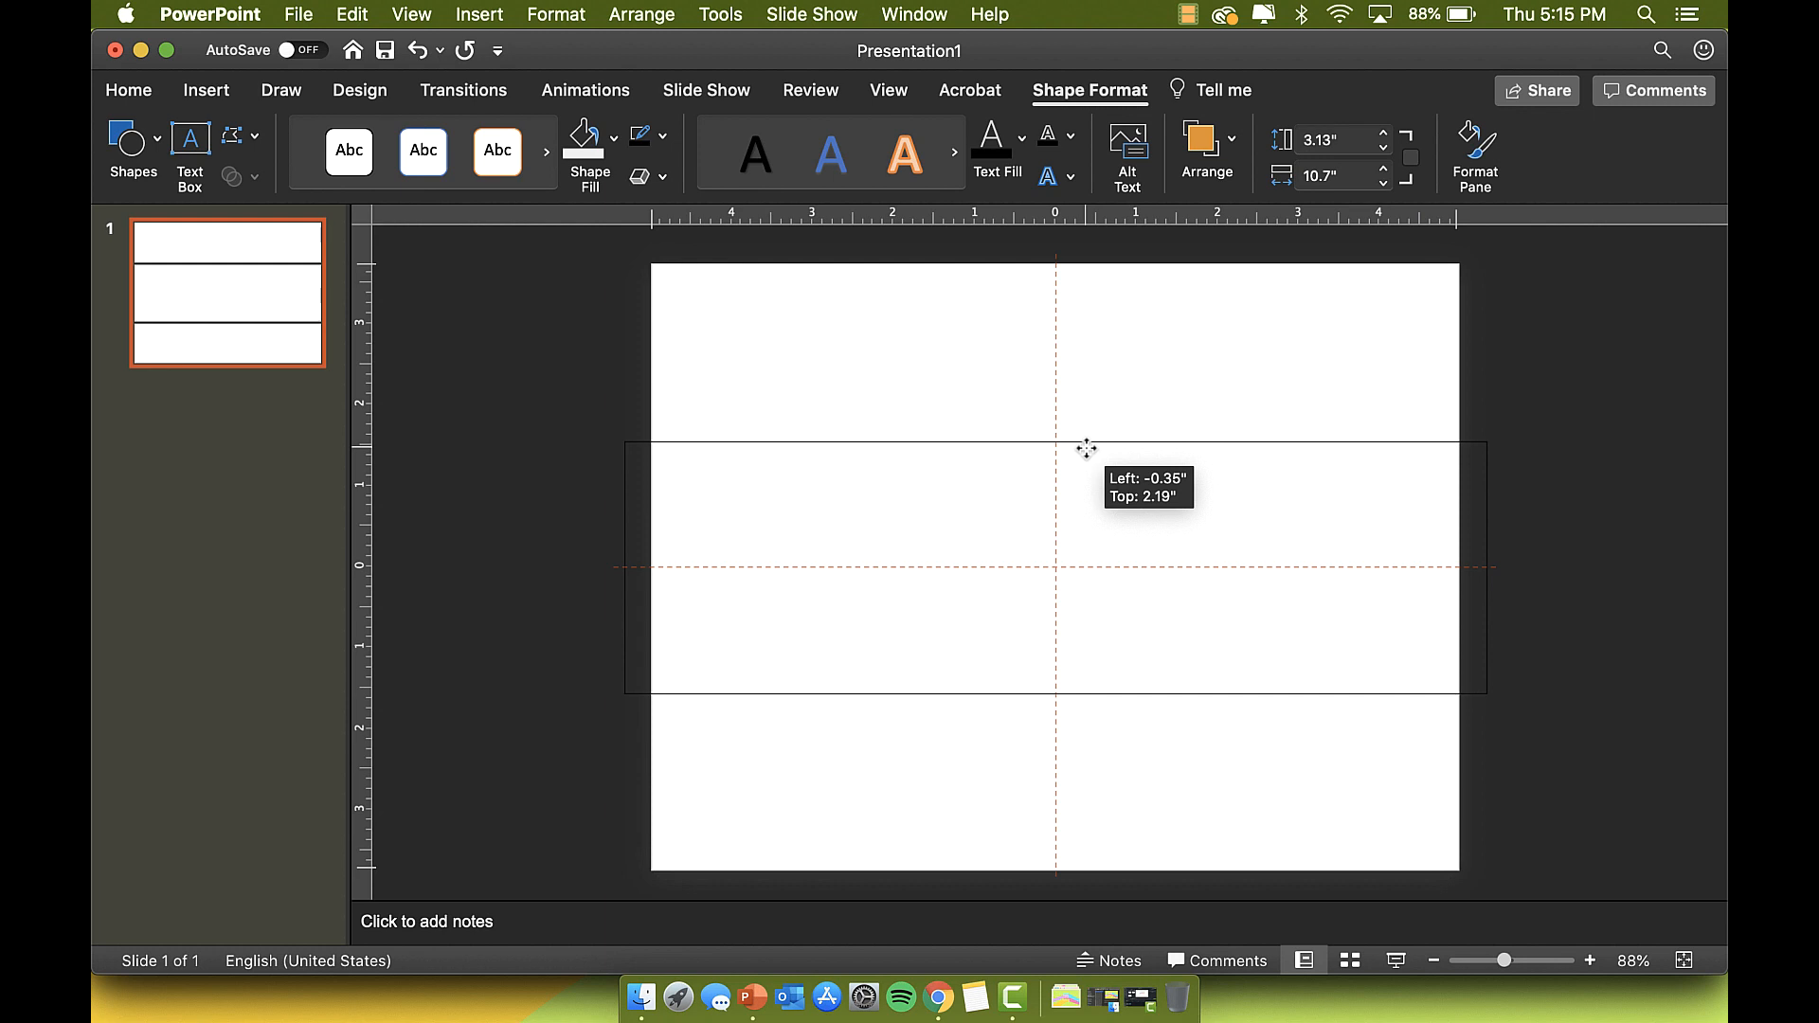
drag(1087, 448, 1085, 451)
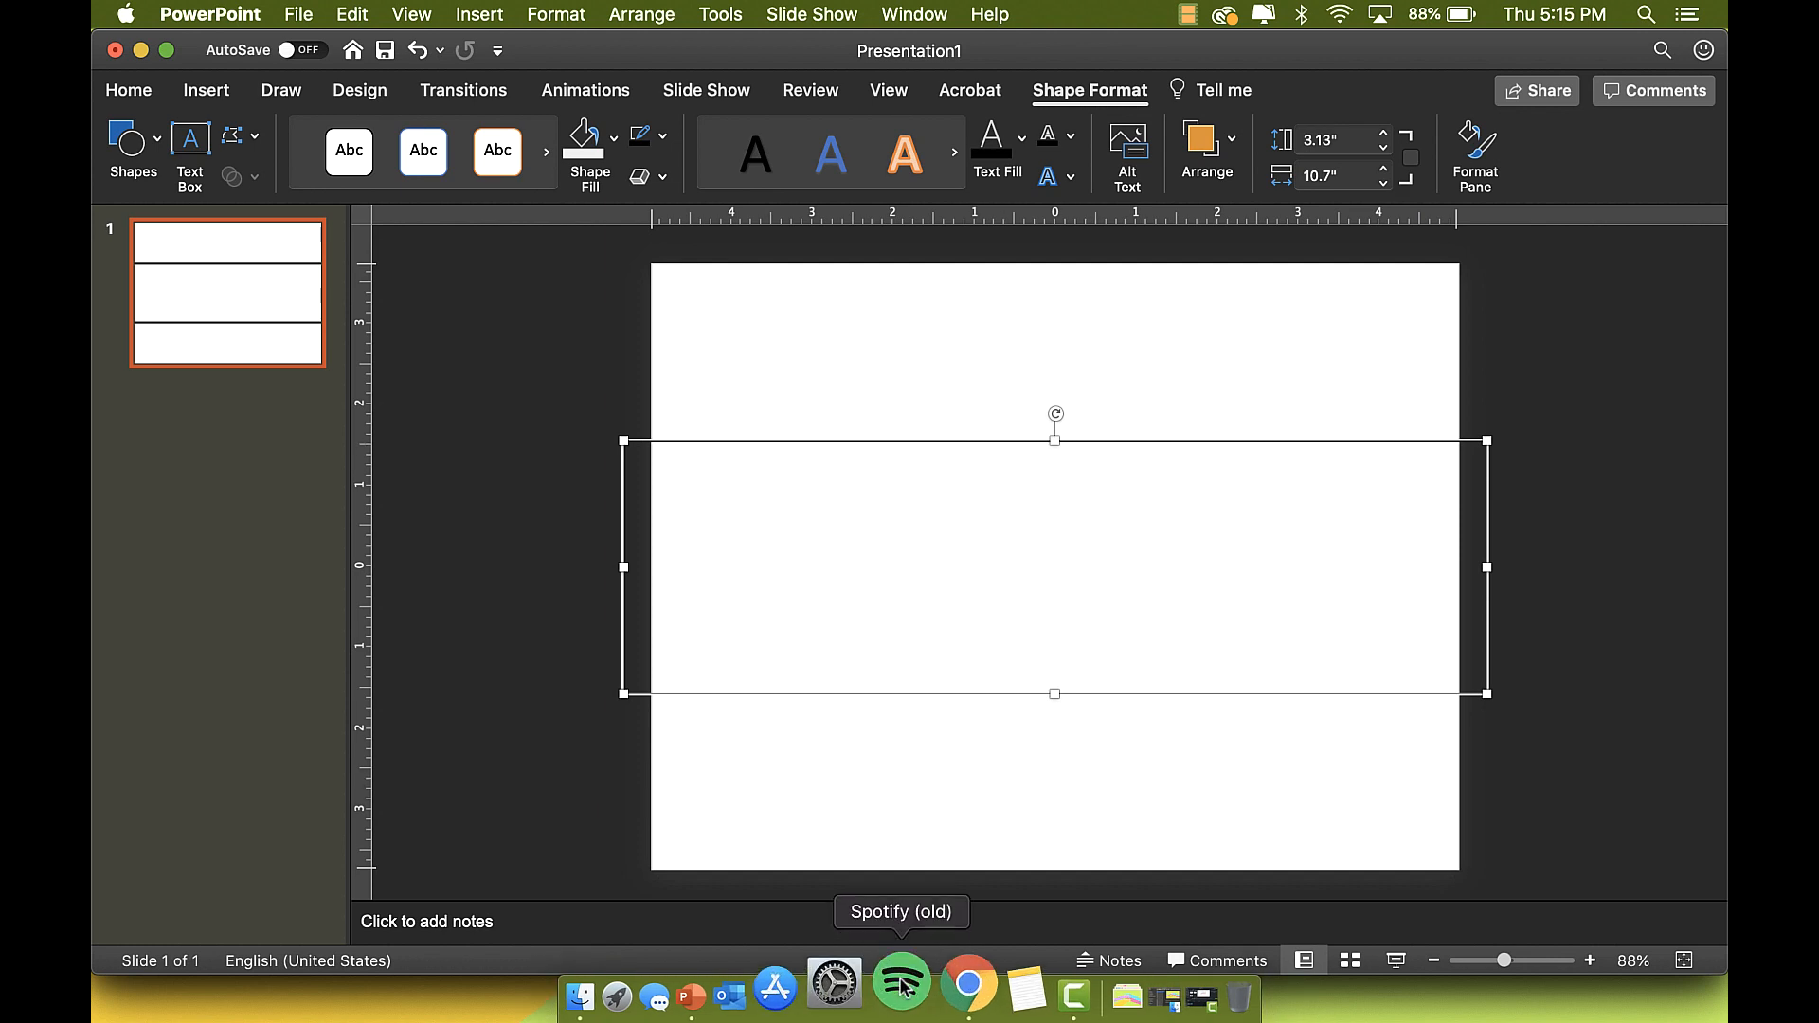
Step: Draw a centre-aligned text box inside the band using AGJoyOfMissingOutSolid font
click(480, 14)
click(507, 199)
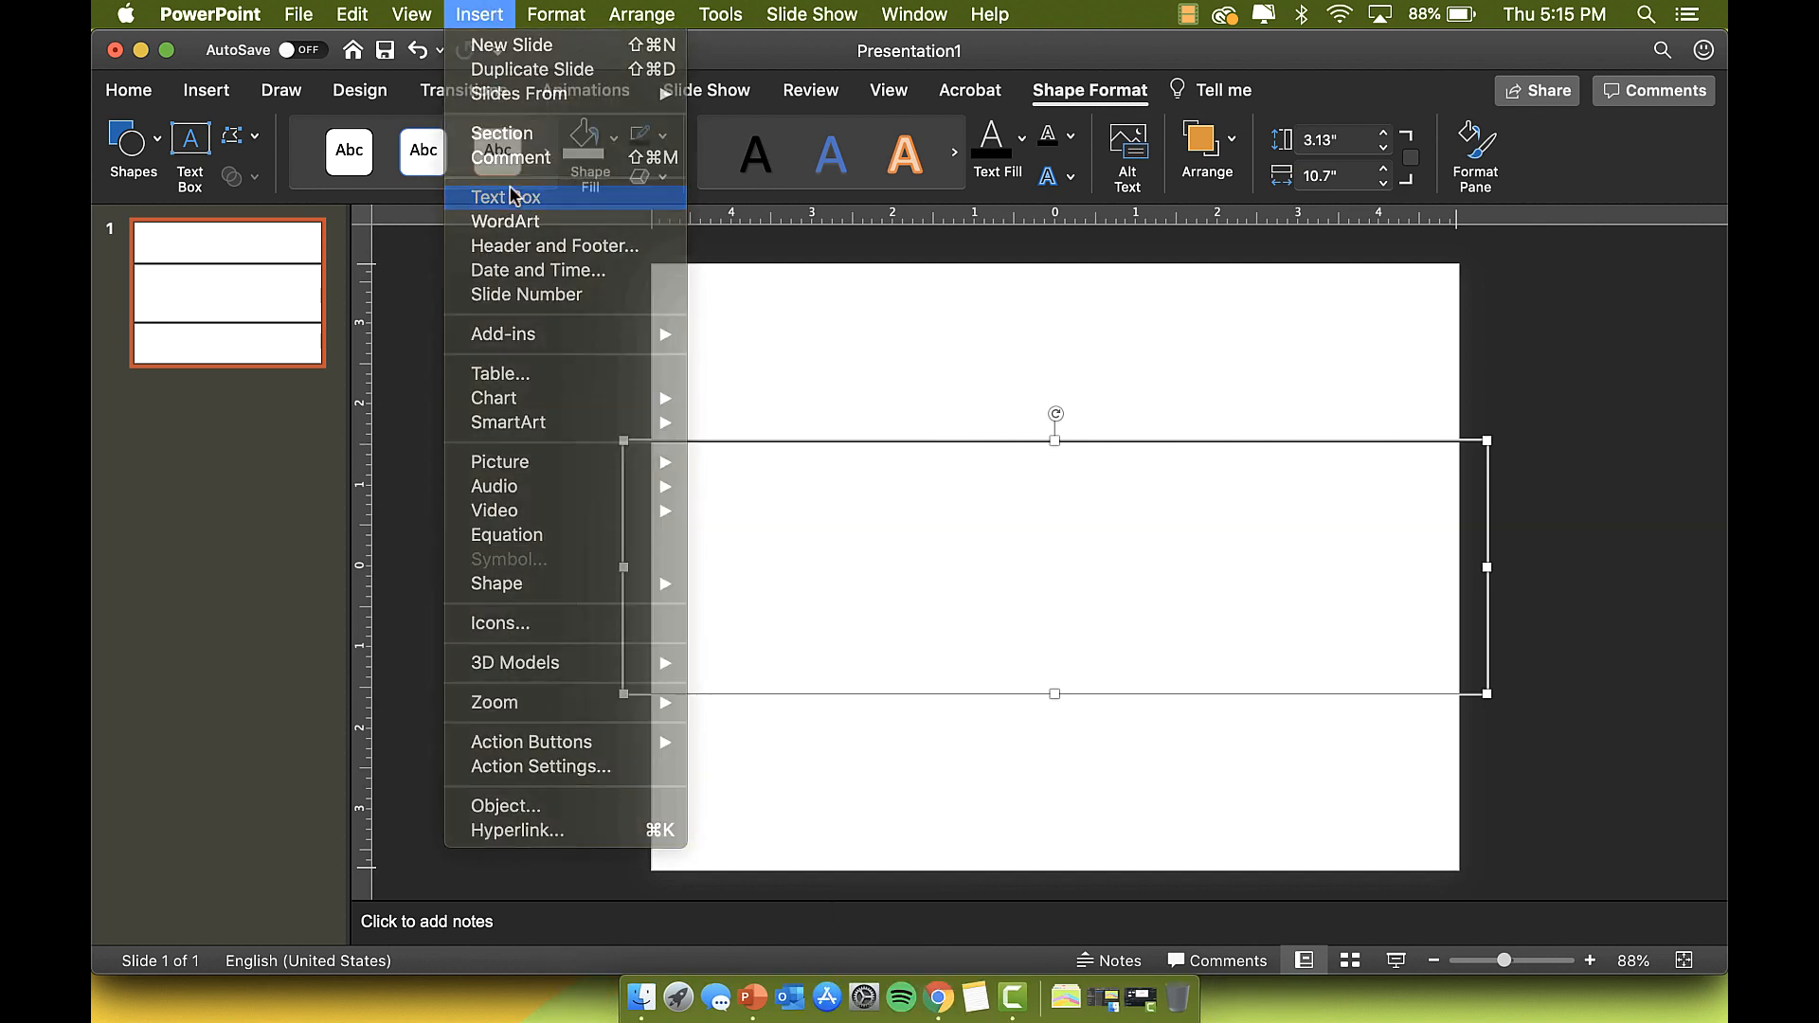
drag(730, 506, 1411, 675)
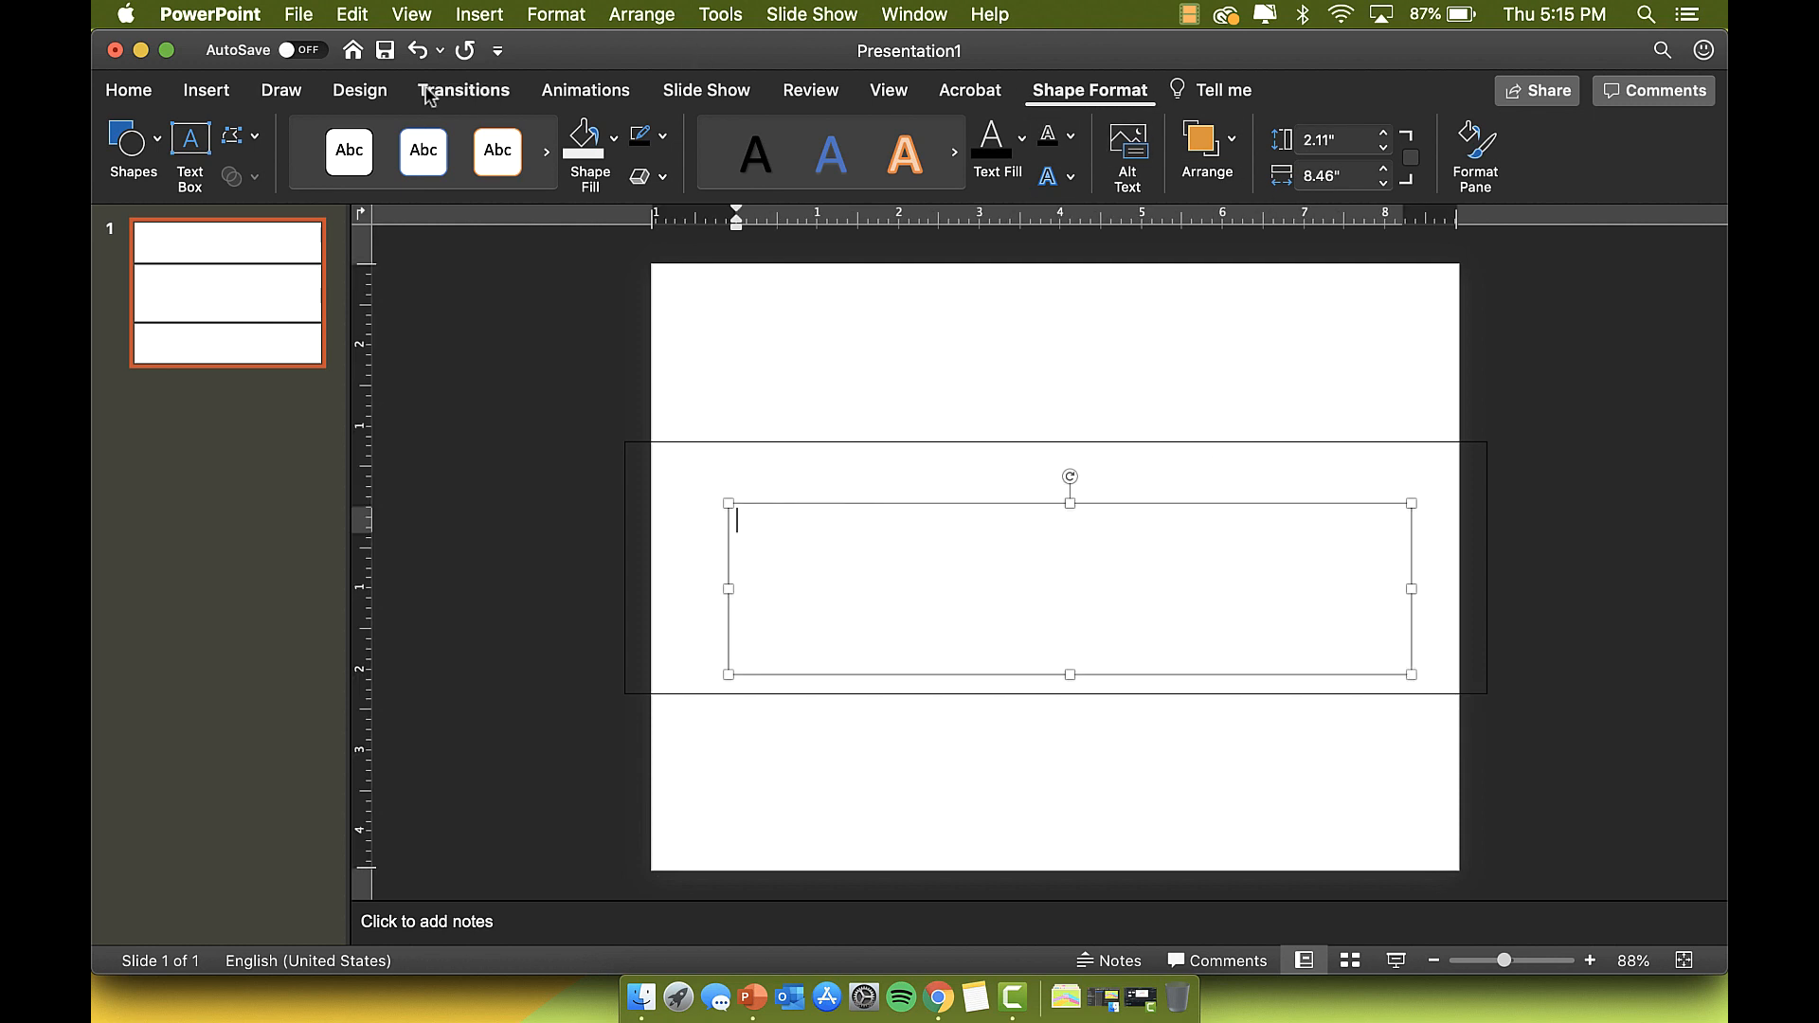
click(128, 90)
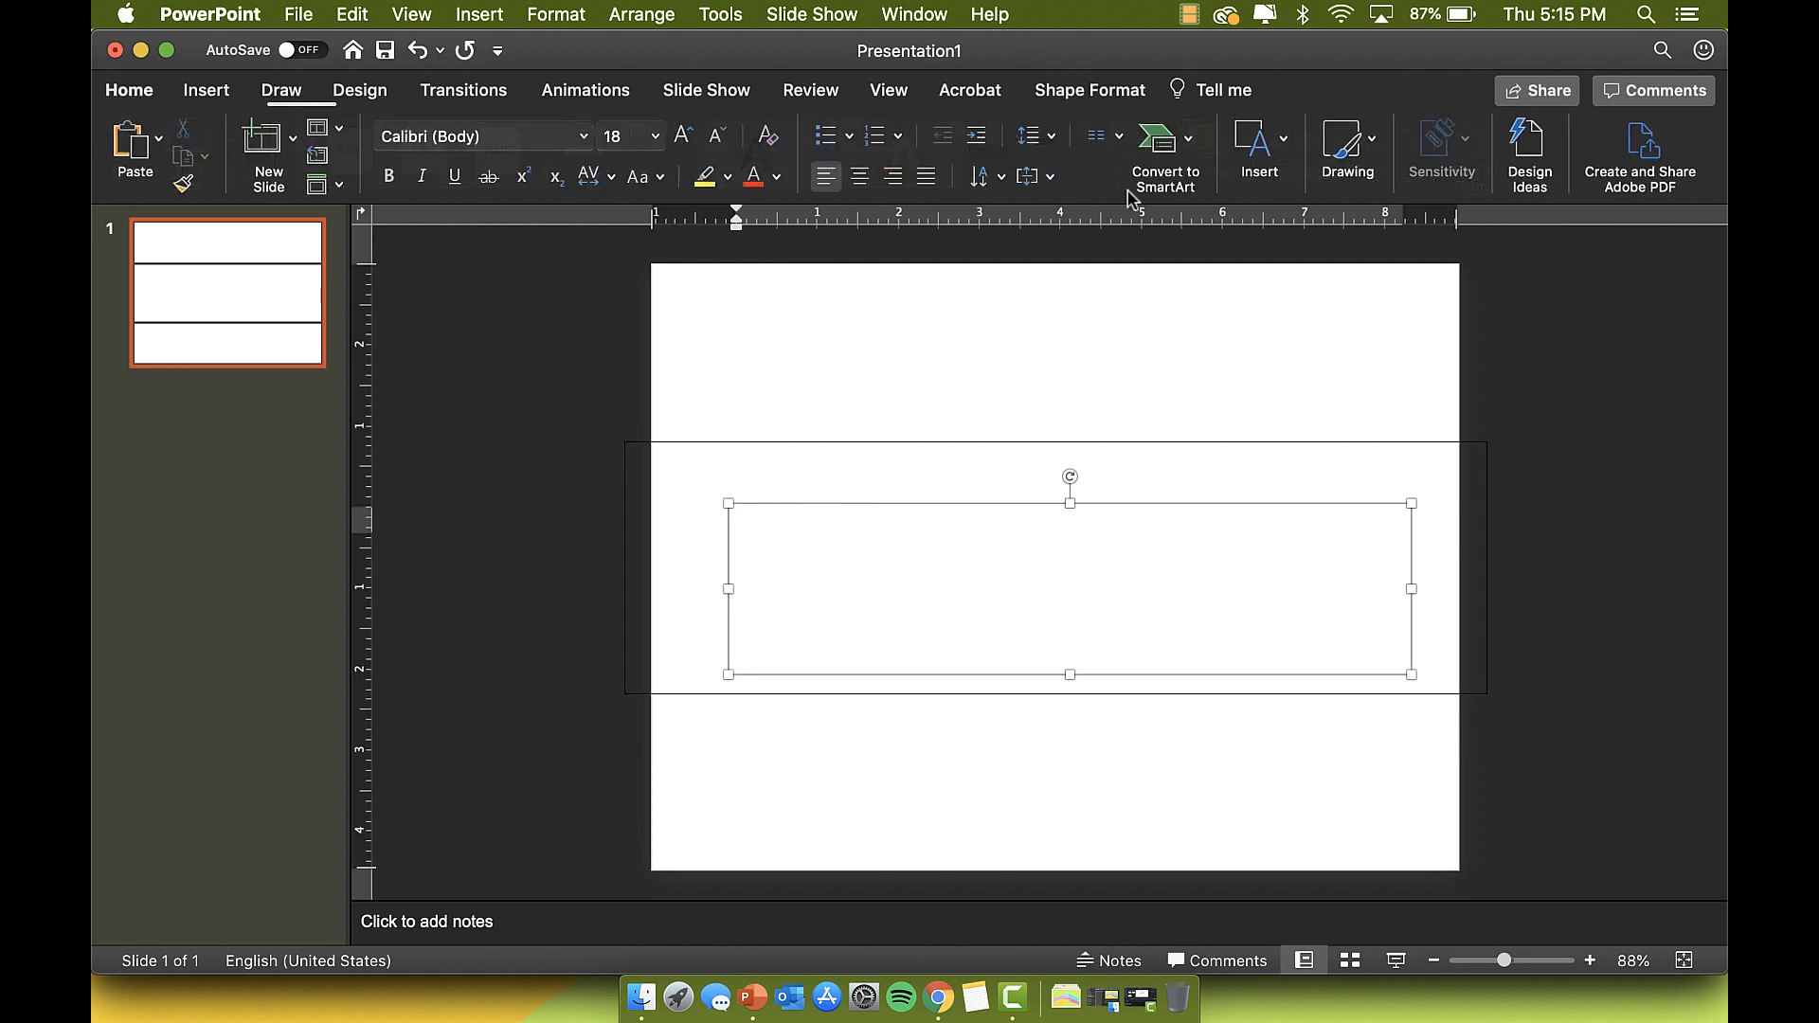
click(859, 178)
click(654, 137)
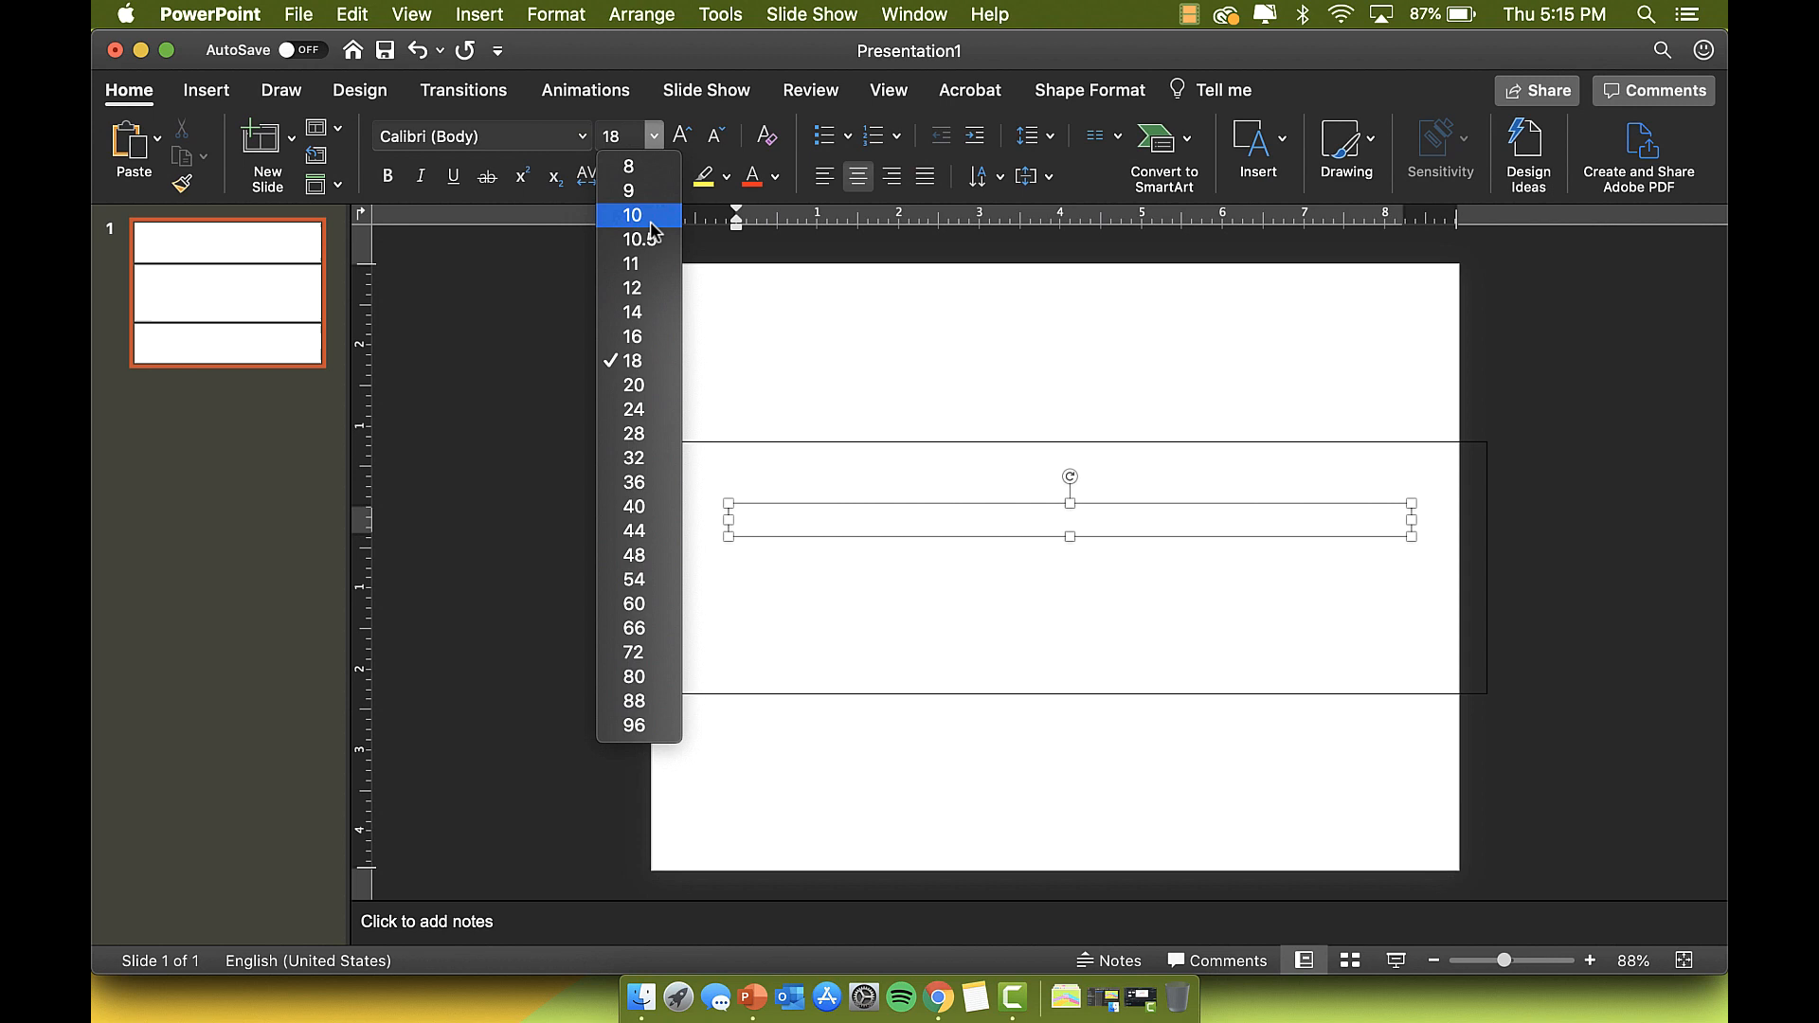
click(652, 556)
click(574, 137)
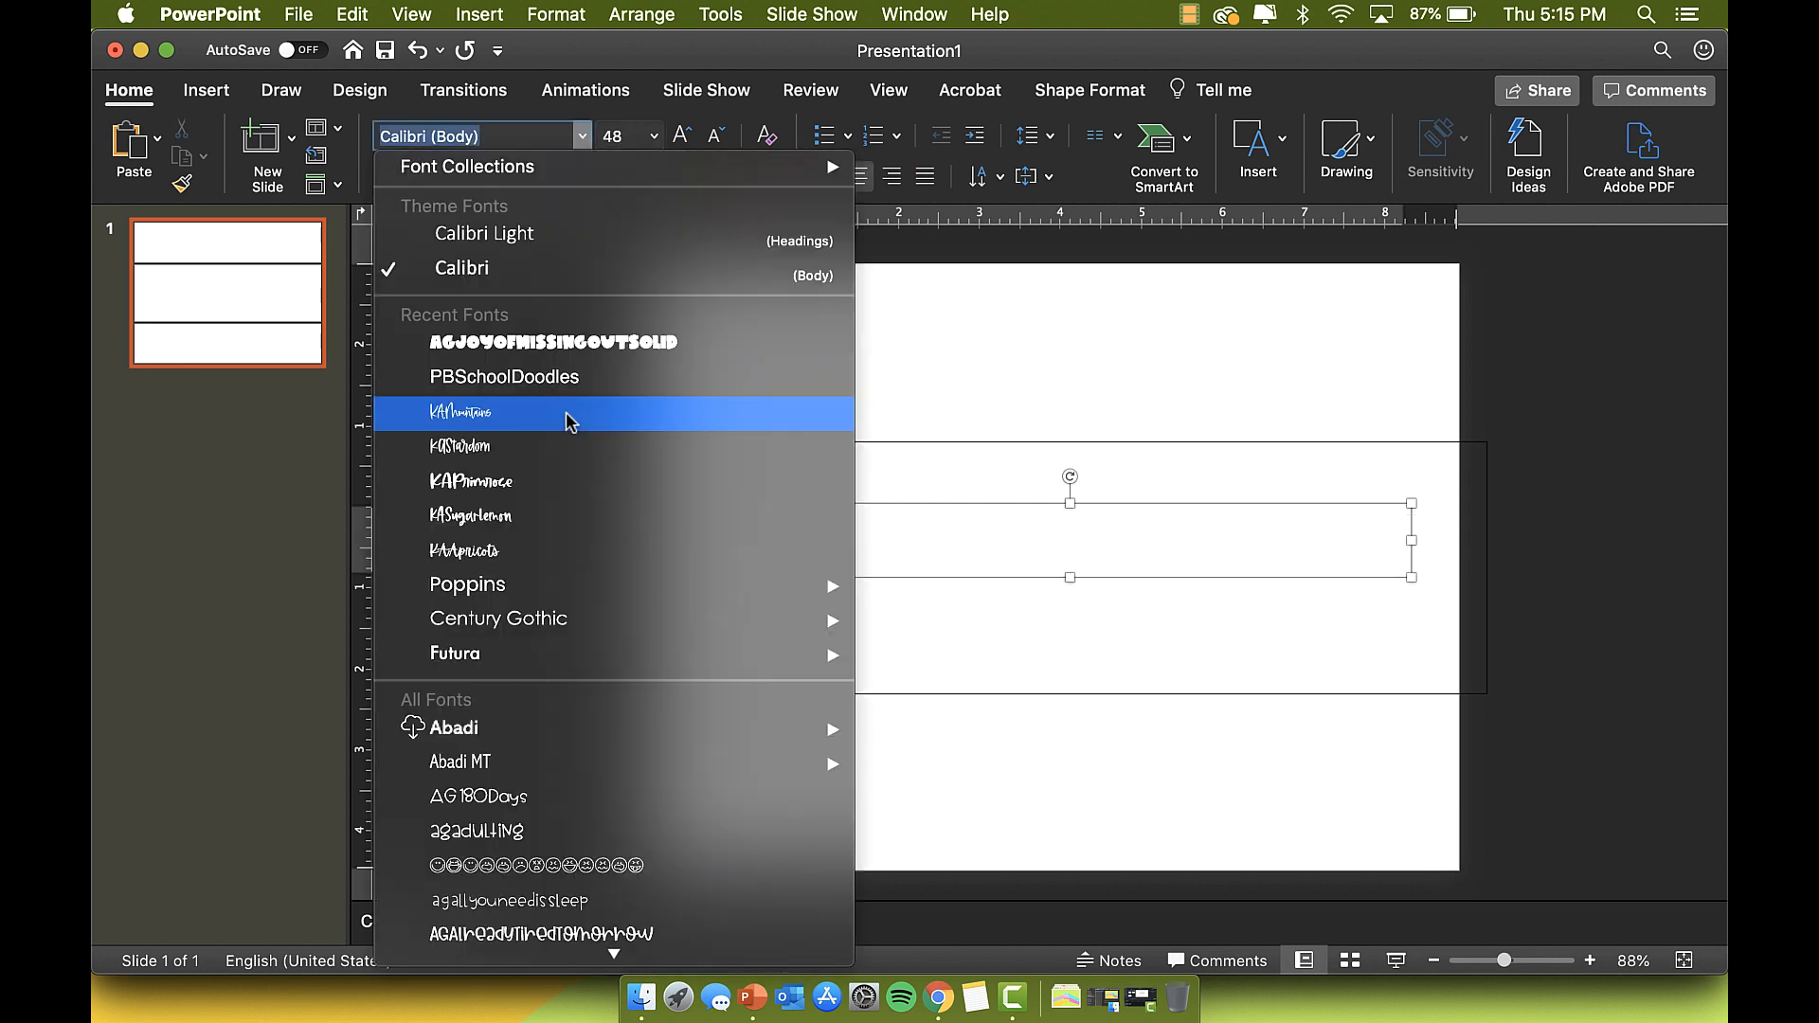
click(583, 344)
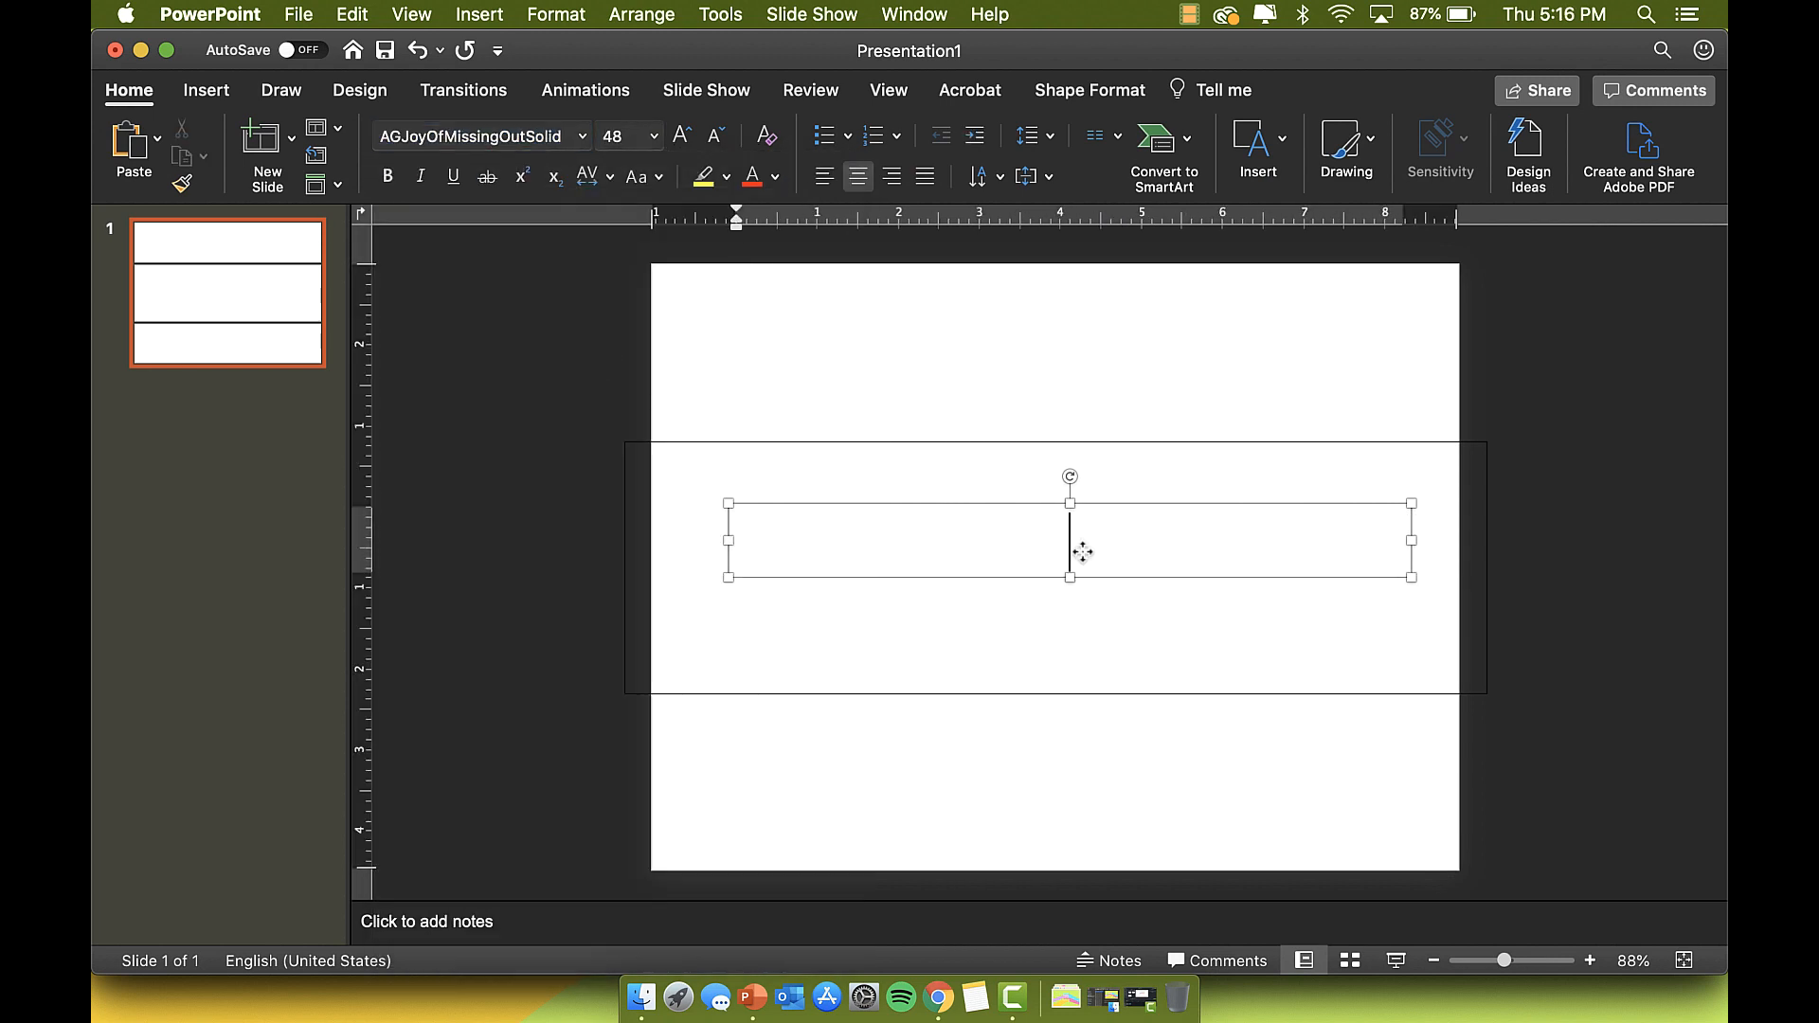
Step: Enter 'FOURTH GRADE' and 'WEBSITE' on two lines at 72 pt, then widen and raise the box
text(FOURTH GRADE)
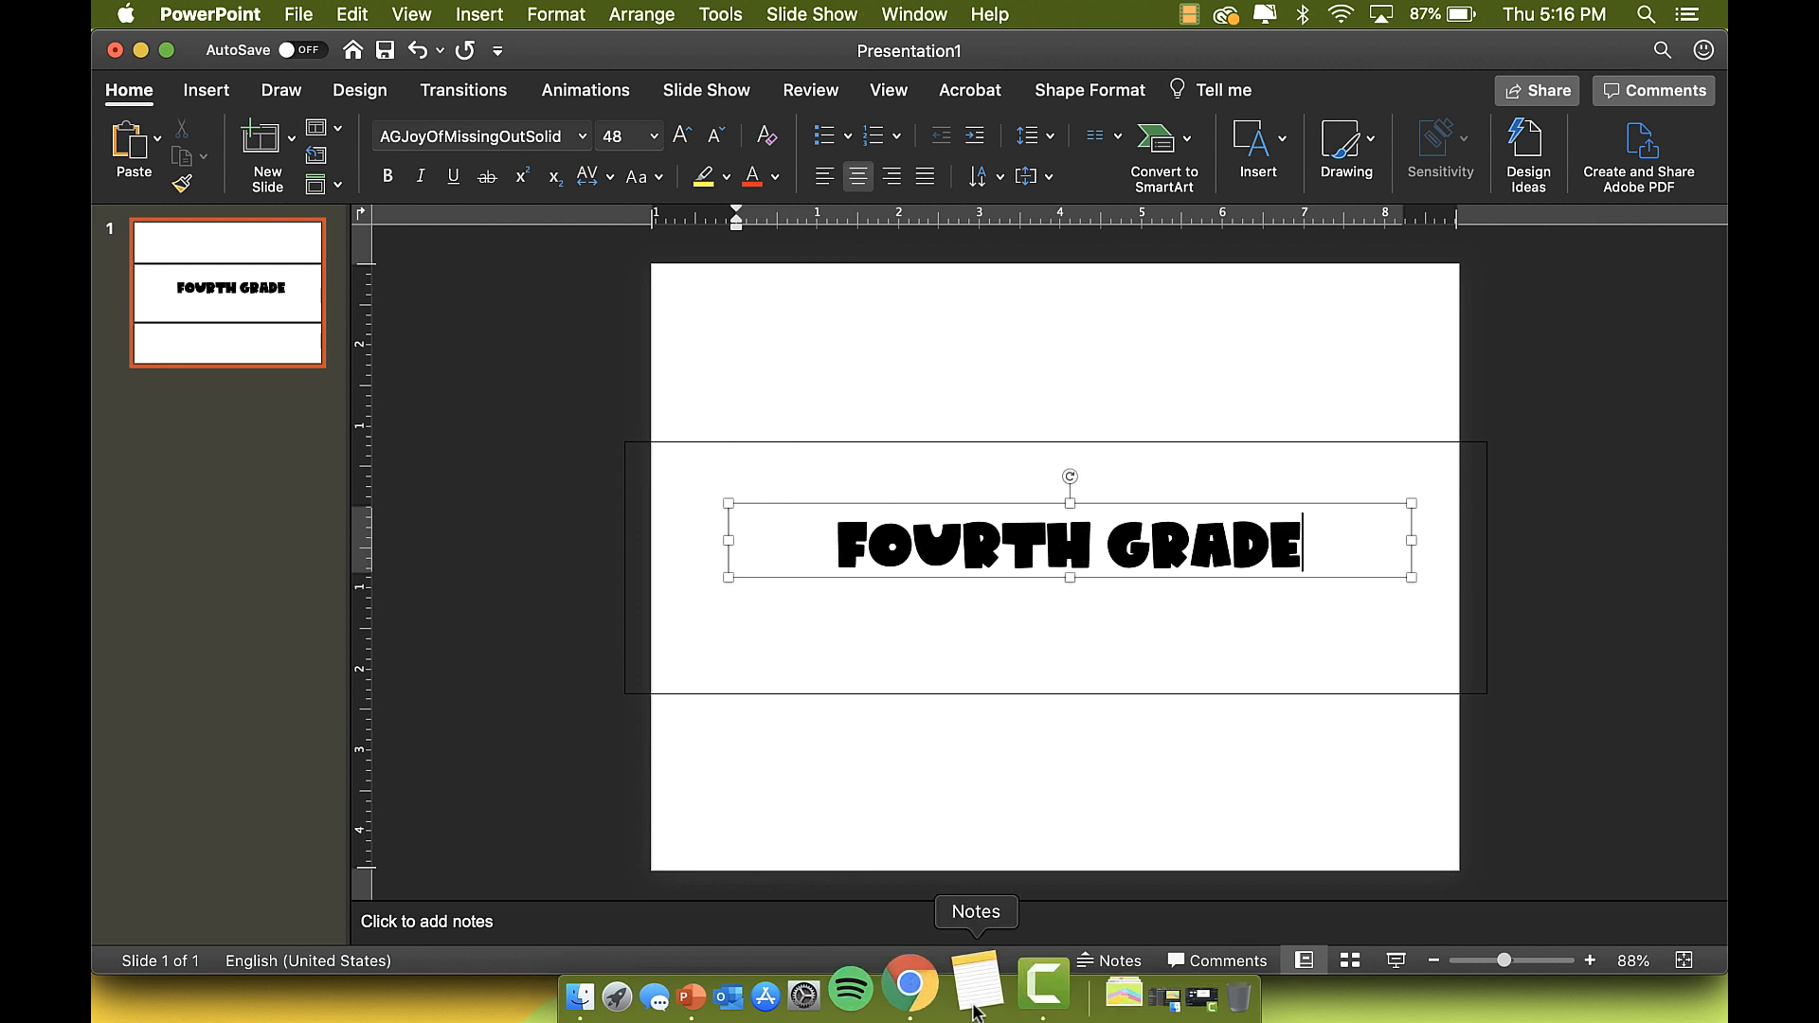
key(Return)
text(WEBSITE)
click(654, 136)
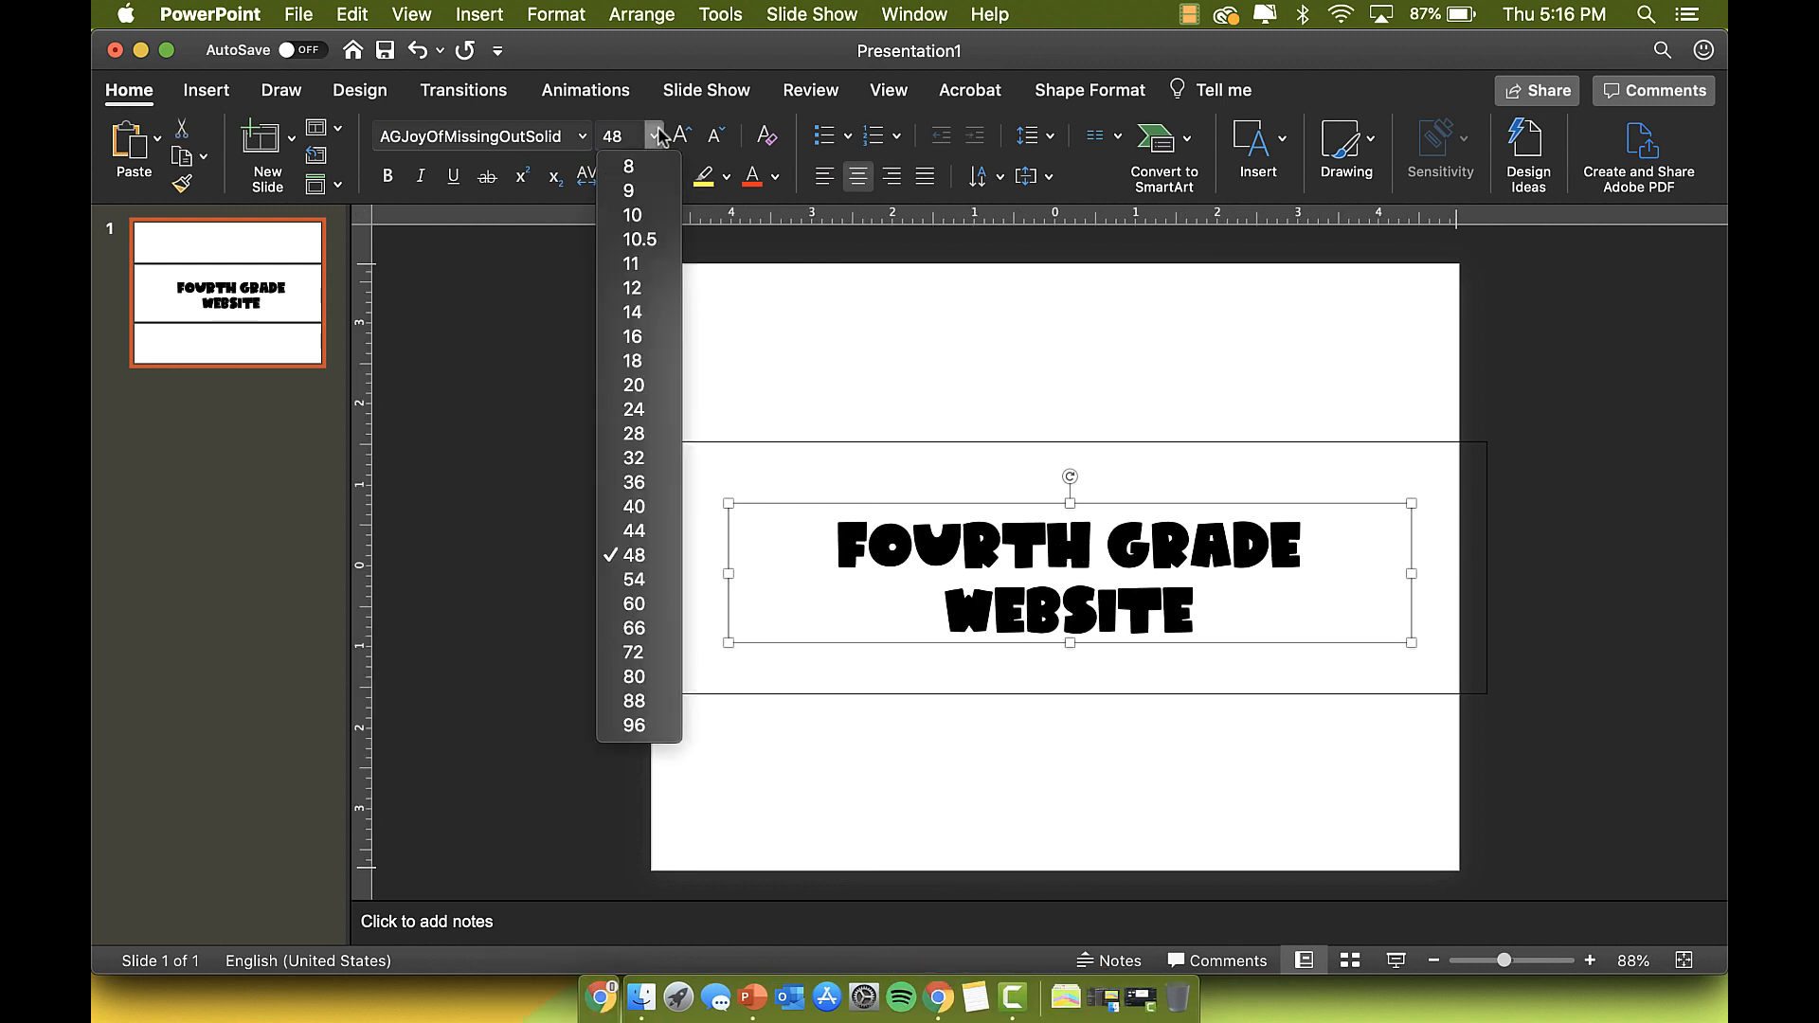
click(633, 652)
drag(722, 645, 629, 642)
drag(1285, 499, 1316, 465)
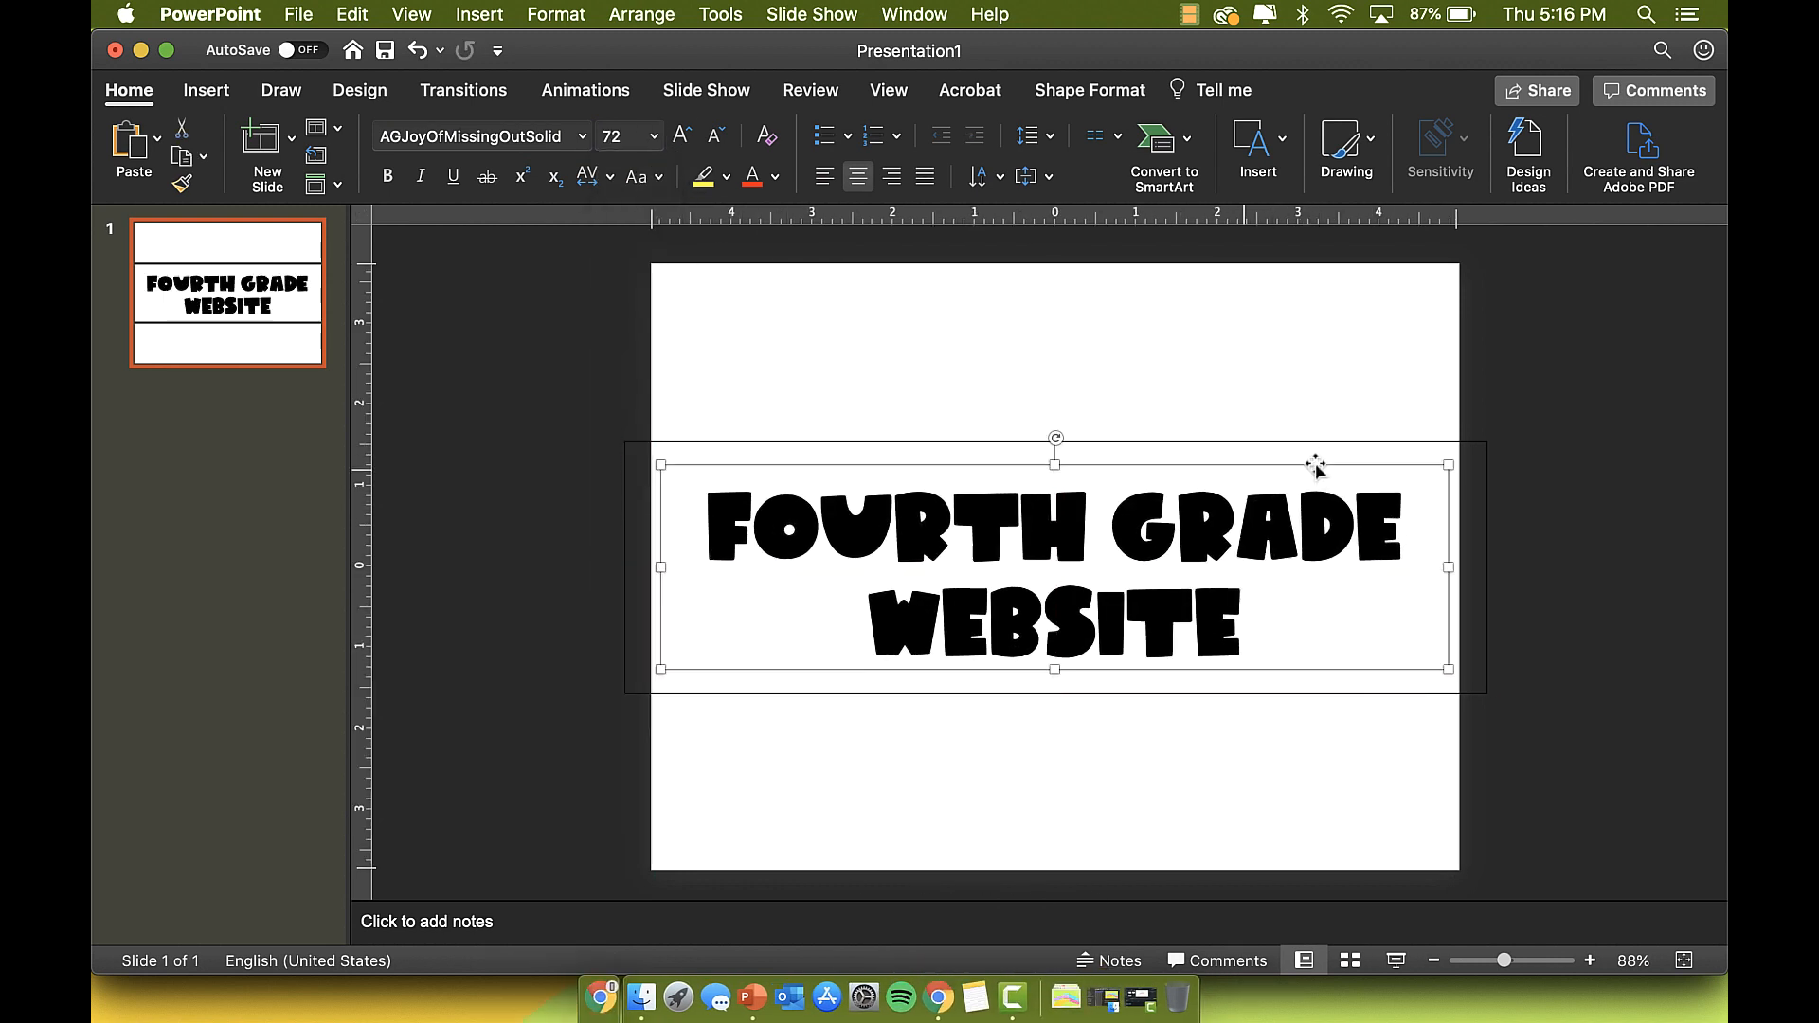
Step: Colour the title pastel pink, then the letters after the F salmon pink, using the colour wheel
click(774, 177)
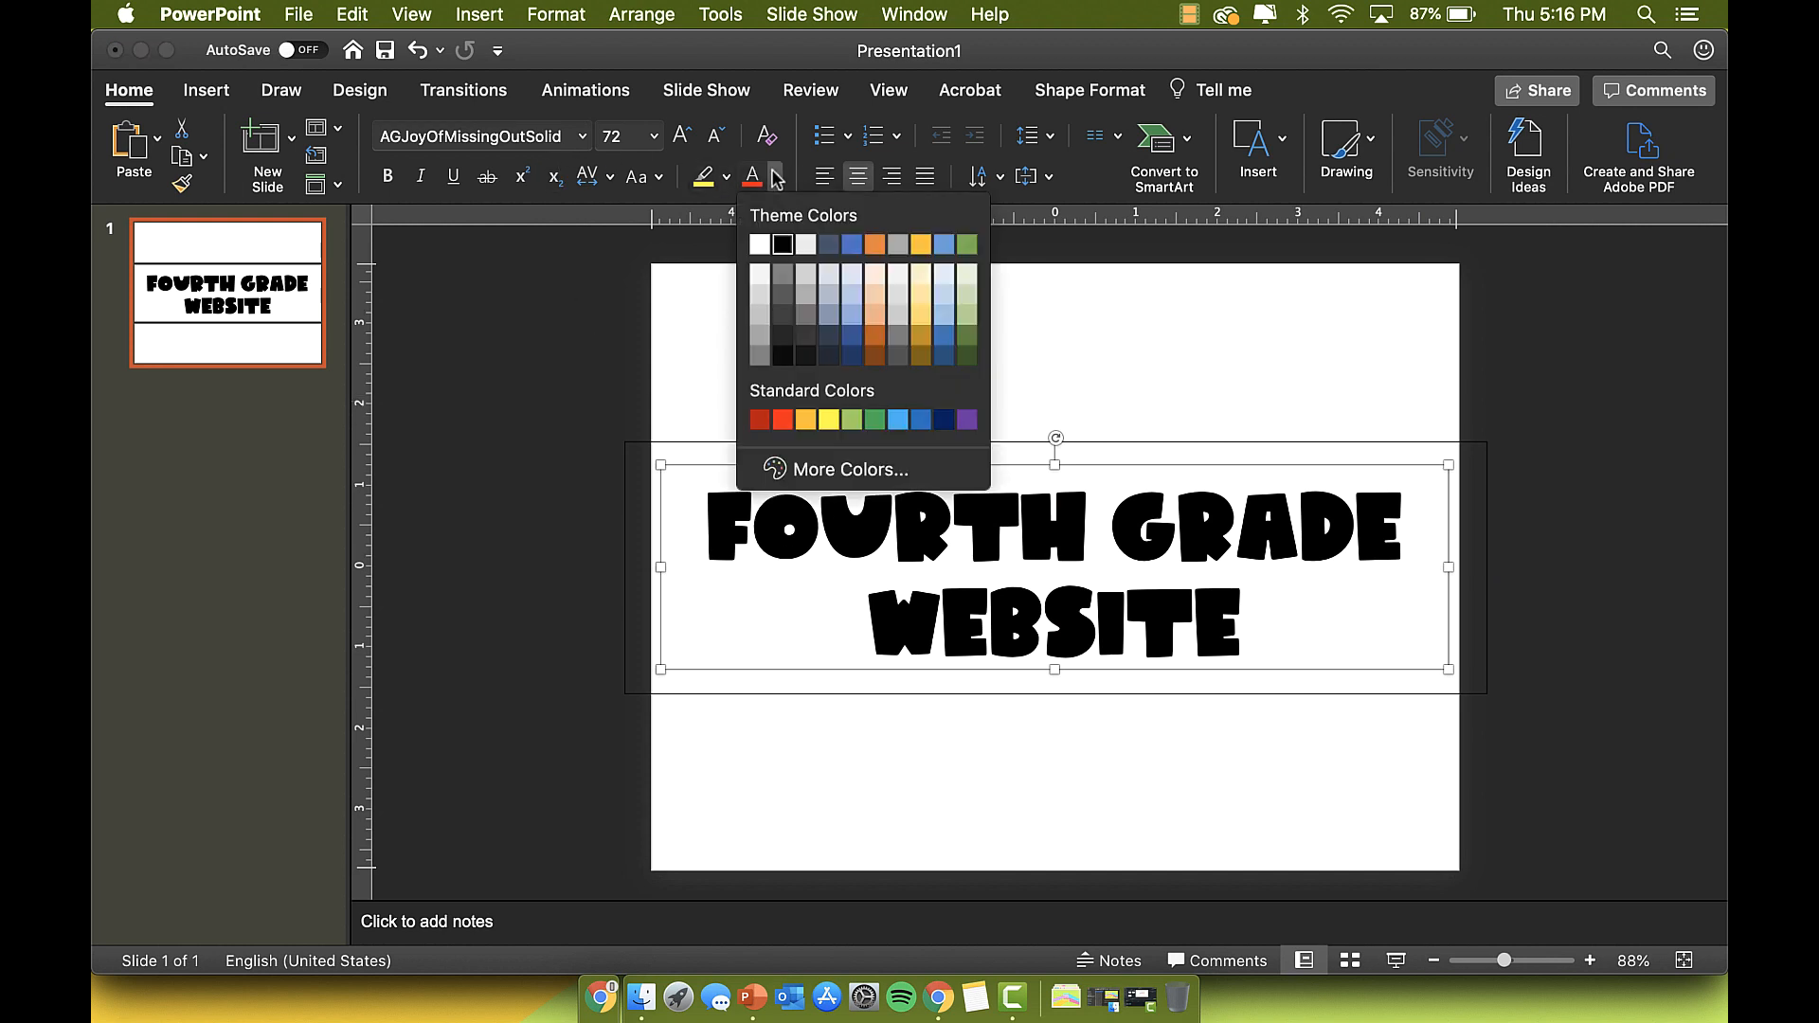
click(838, 467)
click(674, 133)
click(745, 711)
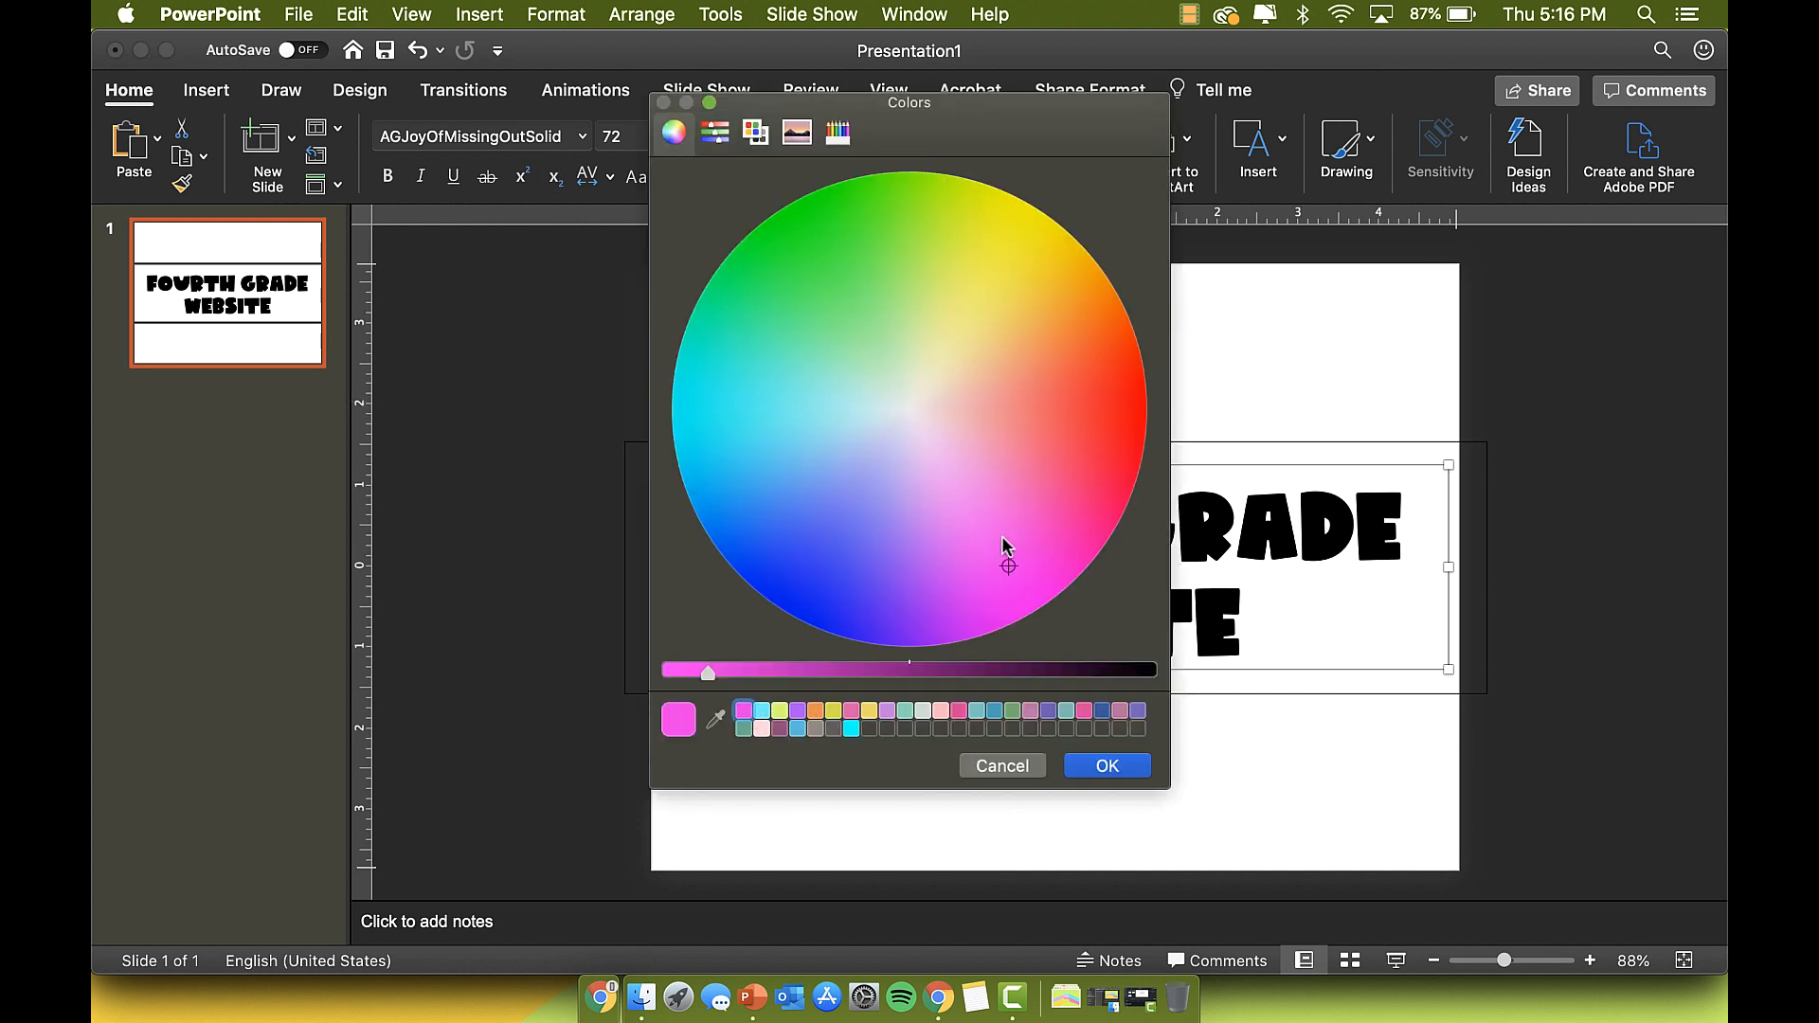
drag(1004, 537, 995, 499)
click(1108, 766)
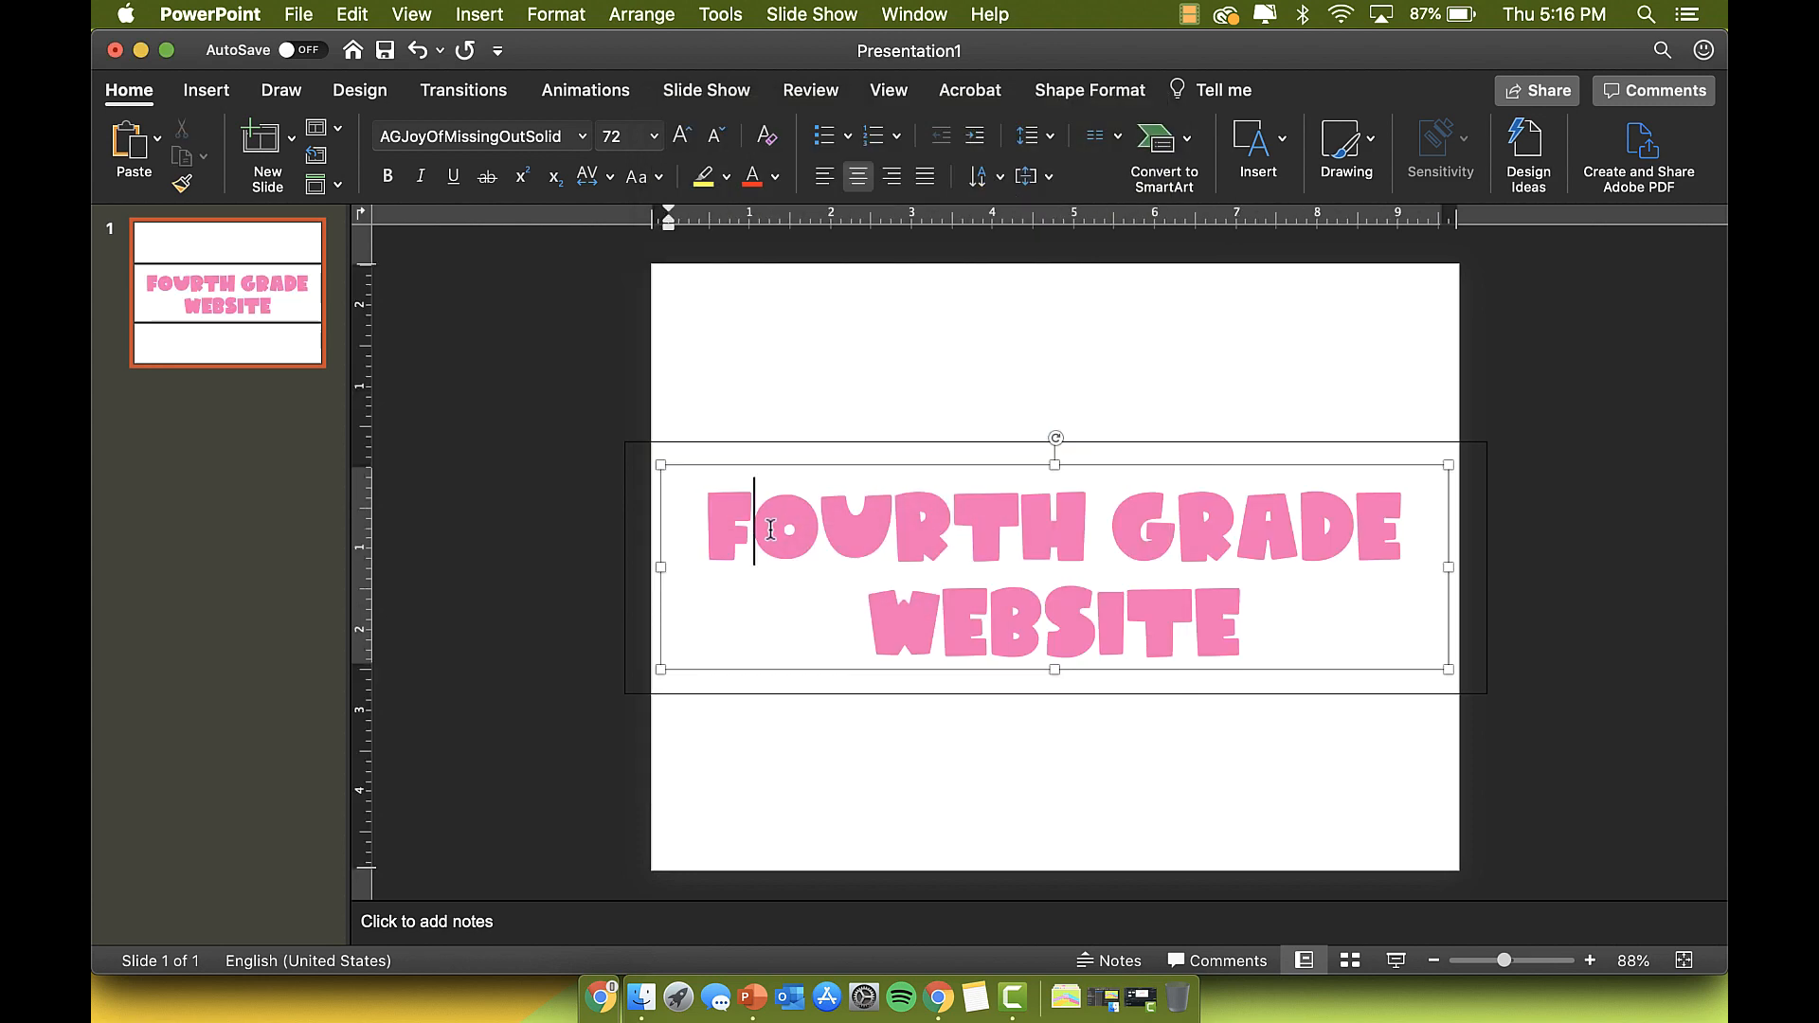
drag(751, 520, 1222, 607)
drag(752, 523, 1195, 608)
click(774, 177)
click(850, 536)
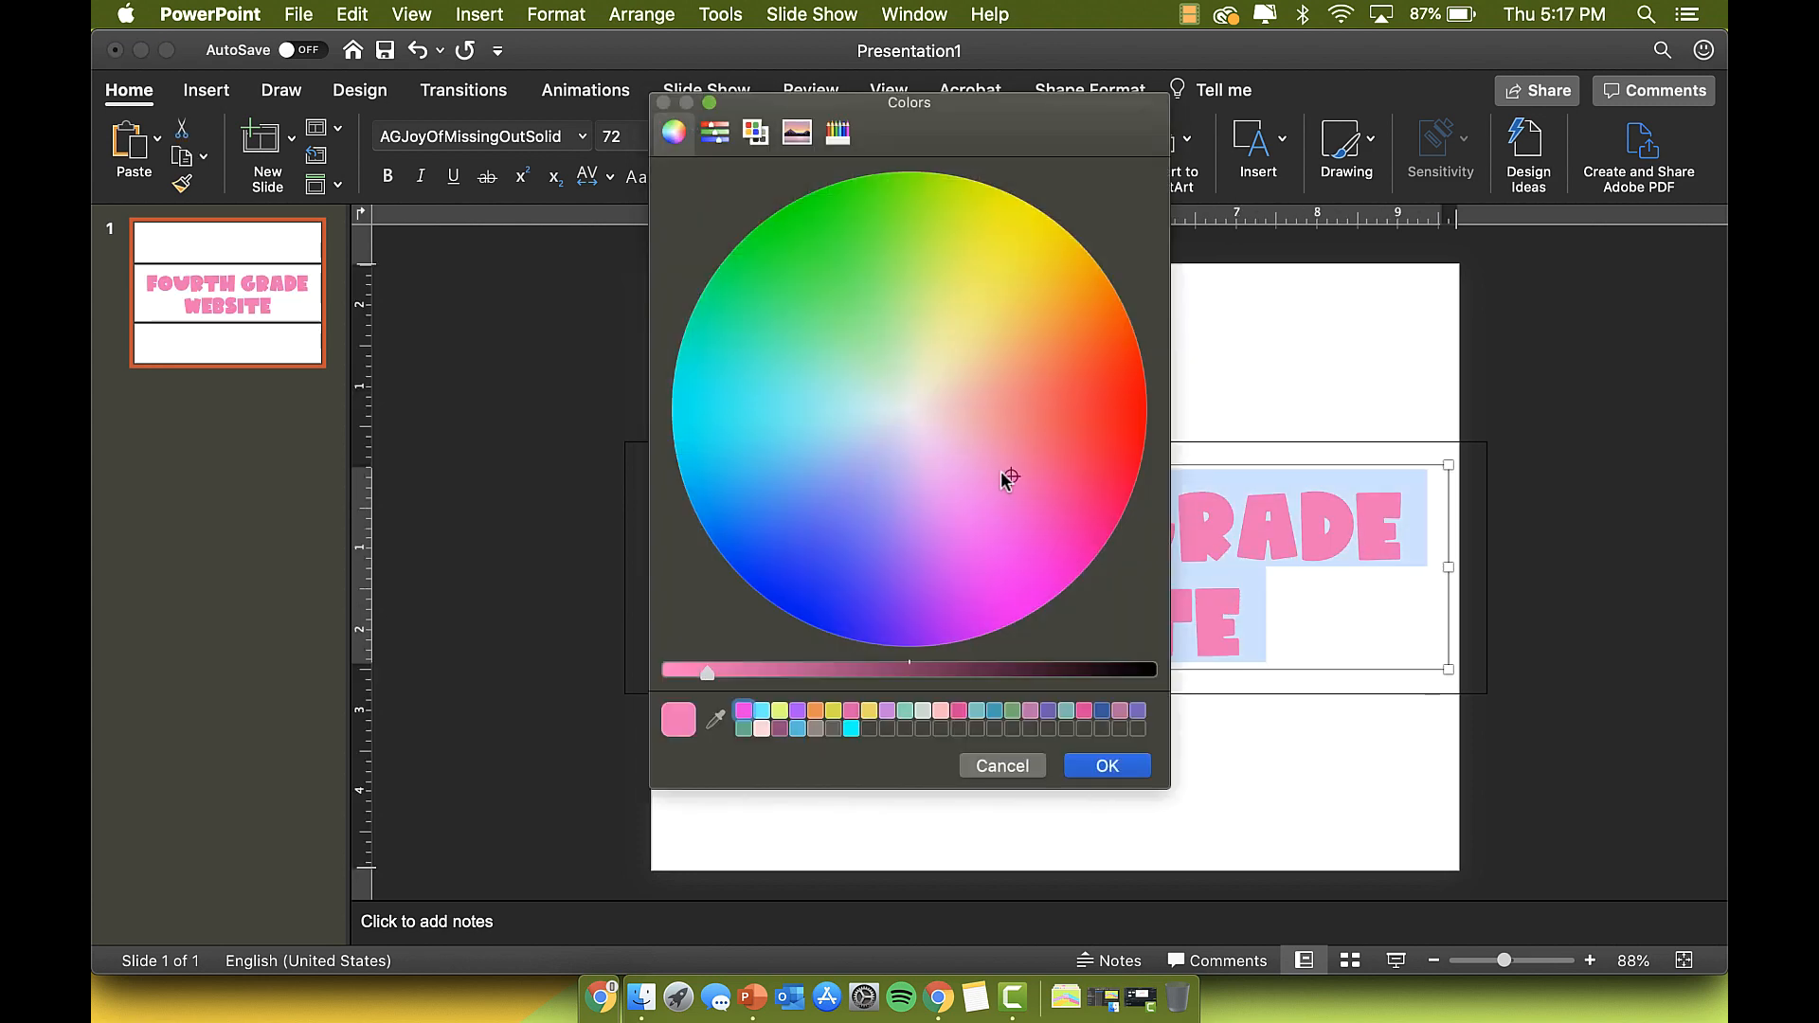
drag(1007, 475, 1015, 447)
click(1137, 771)
Step: Recolour the next title letters salmon-orange, then orange
drag(758, 526, 1261, 626)
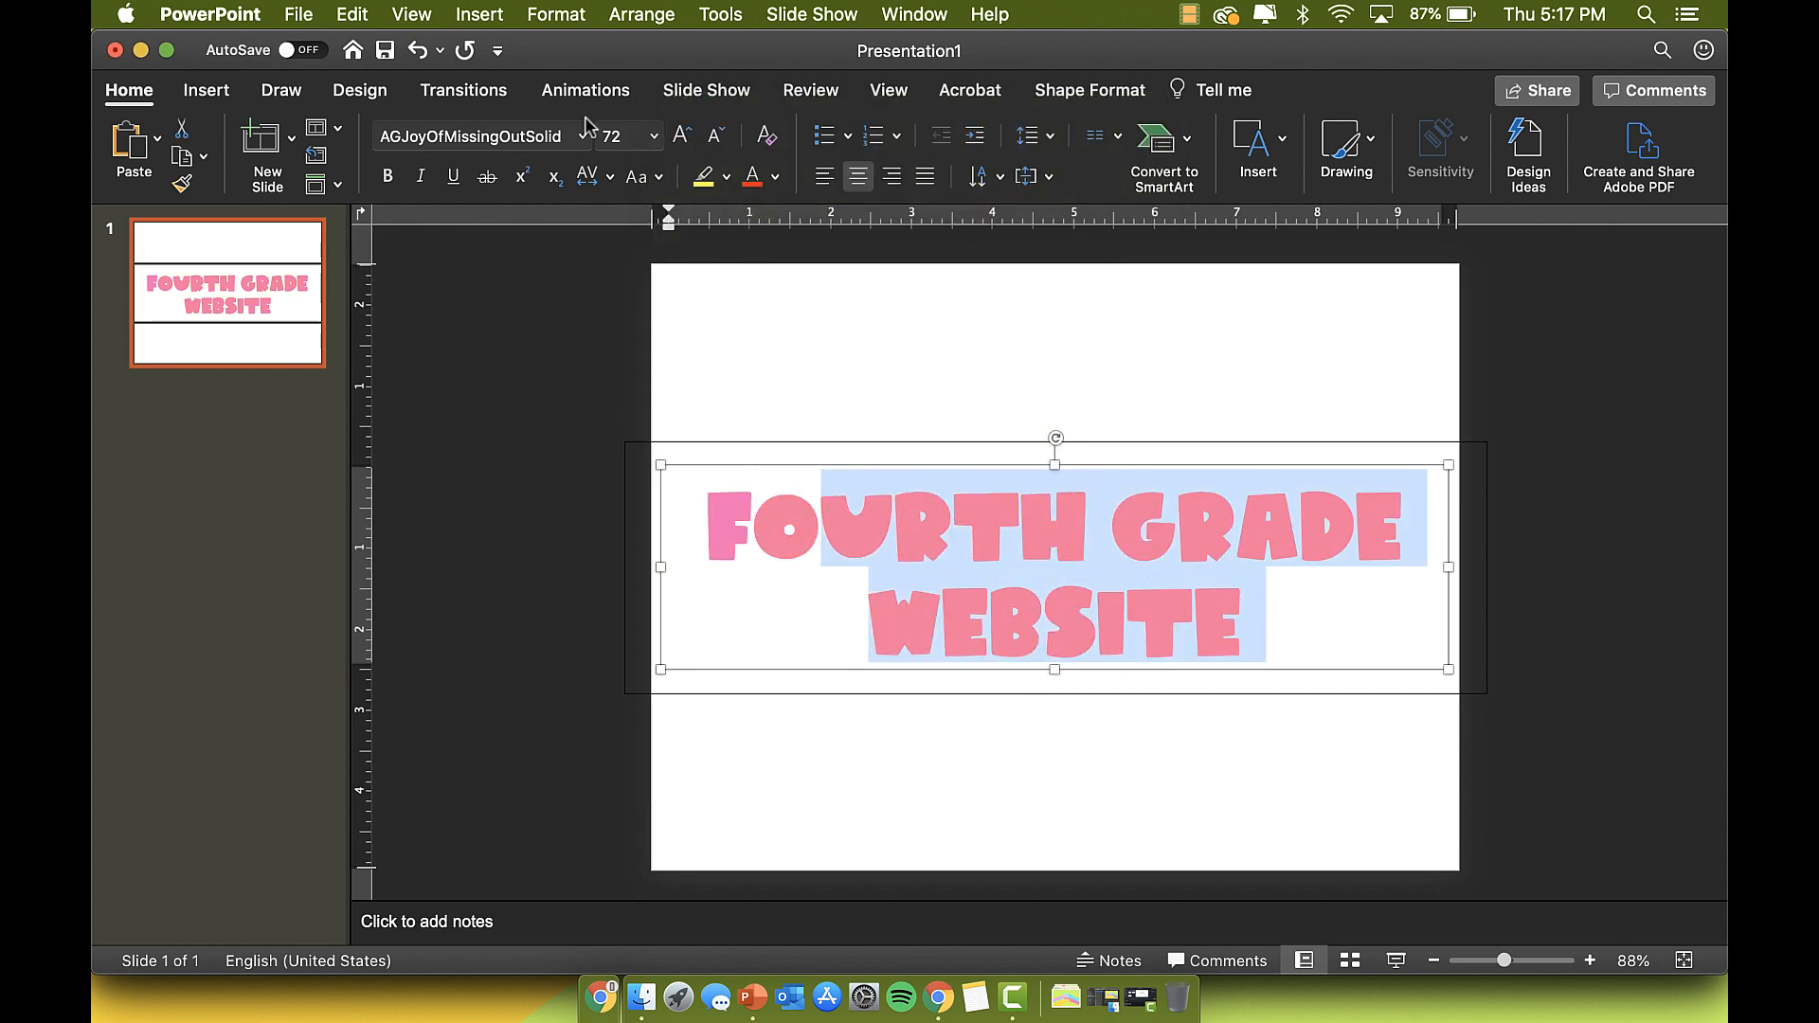
click(775, 178)
click(847, 532)
click(1016, 443)
click(1128, 766)
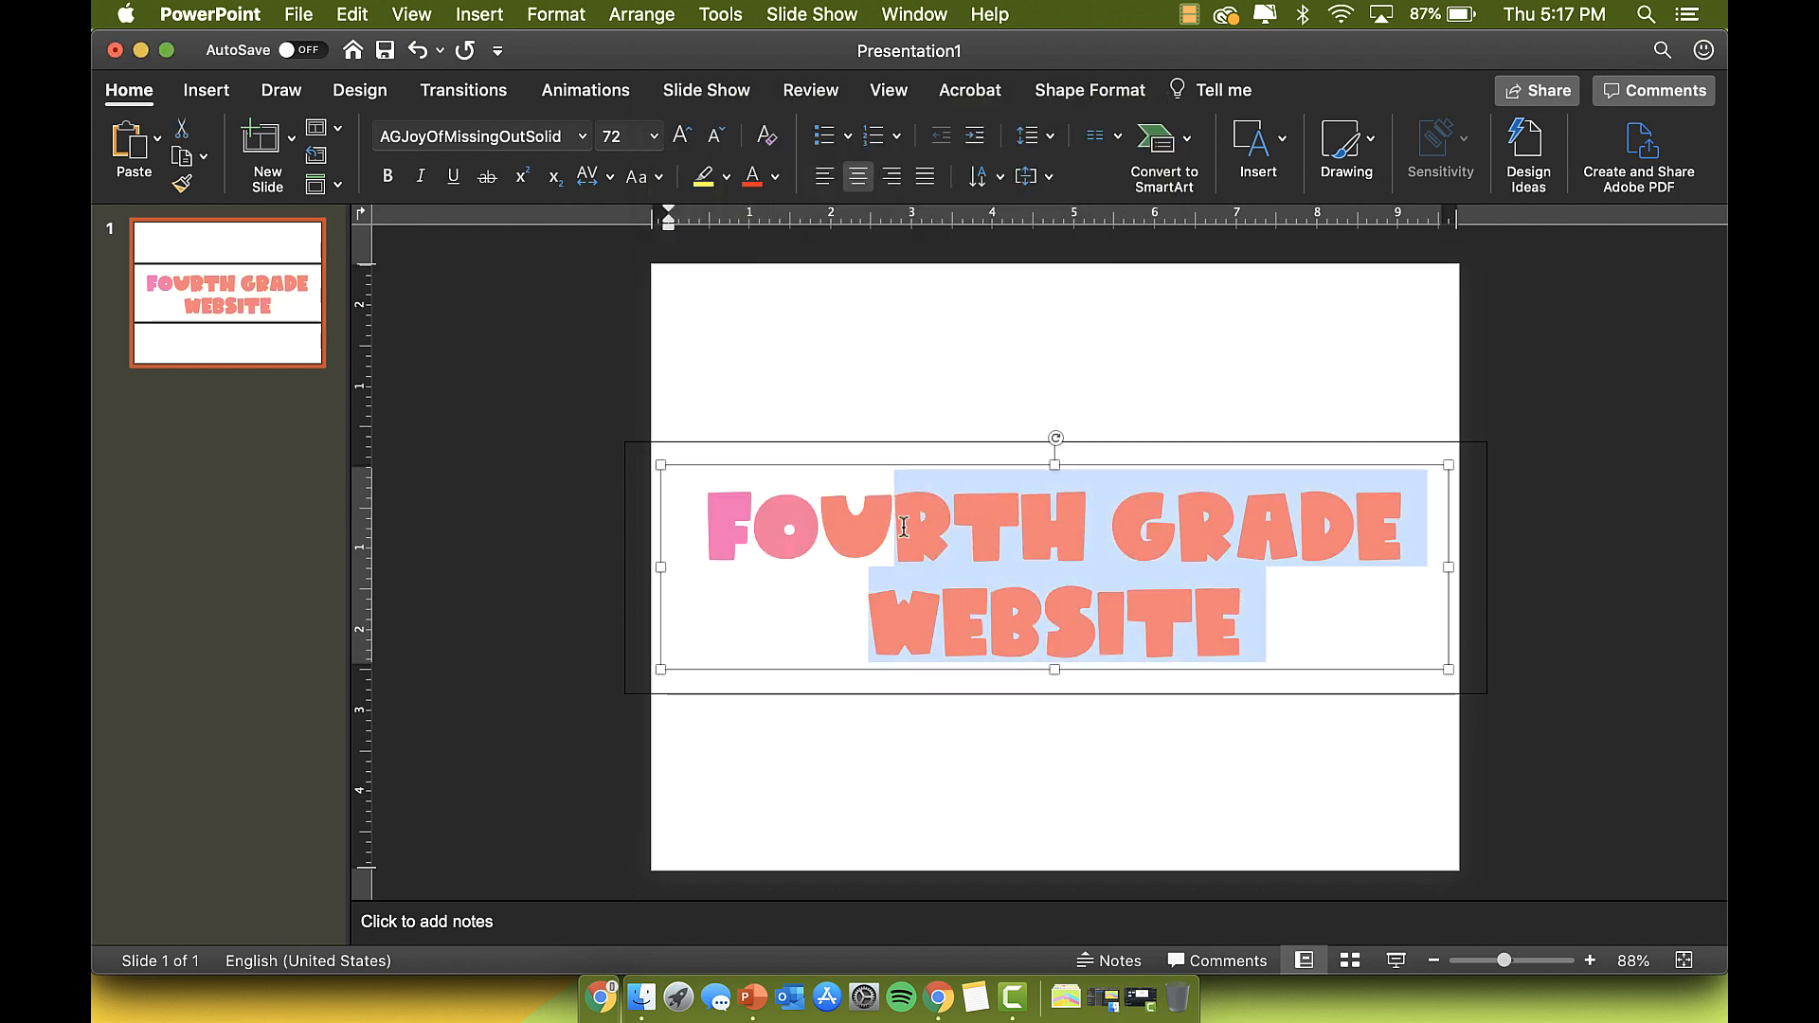
click(774, 177)
click(846, 532)
click(1016, 370)
click(1134, 761)
click(1063, 582)
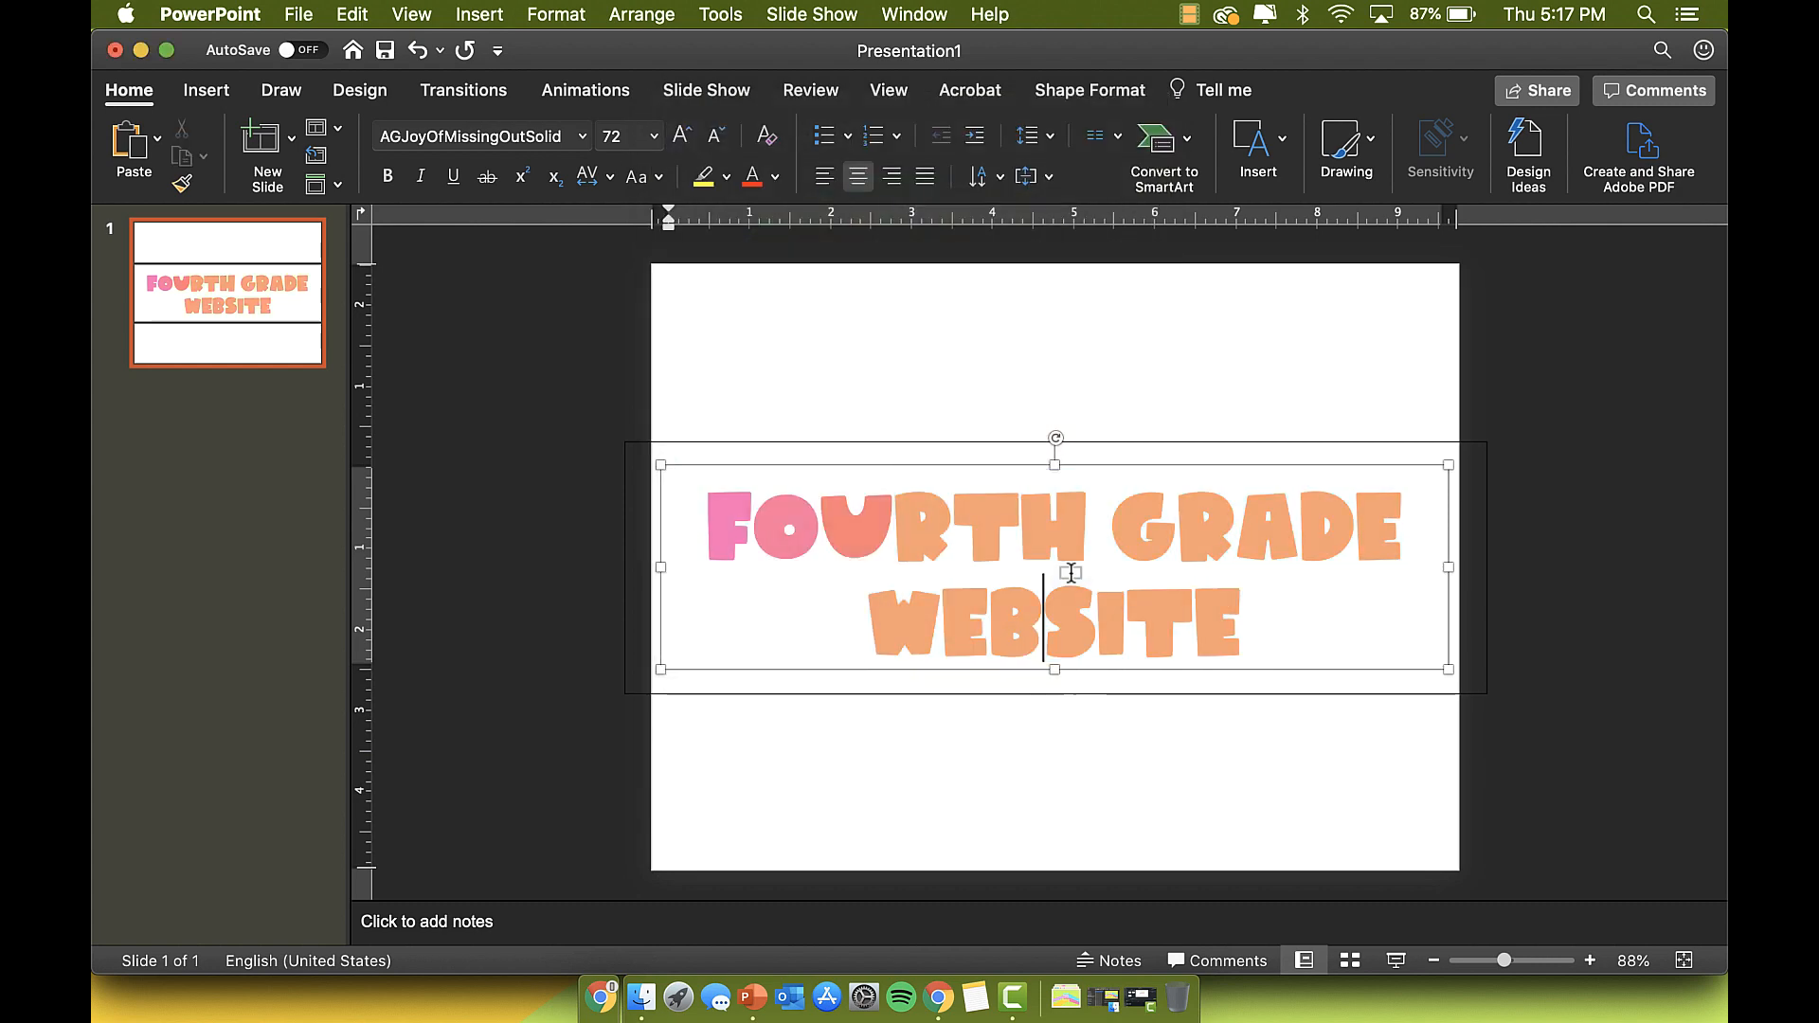
Step: Shade the letters from TH onward yellow-orange and from H onward a yellower tone
drag(953, 521, 1247, 621)
click(774, 177)
click(846, 535)
click(995, 345)
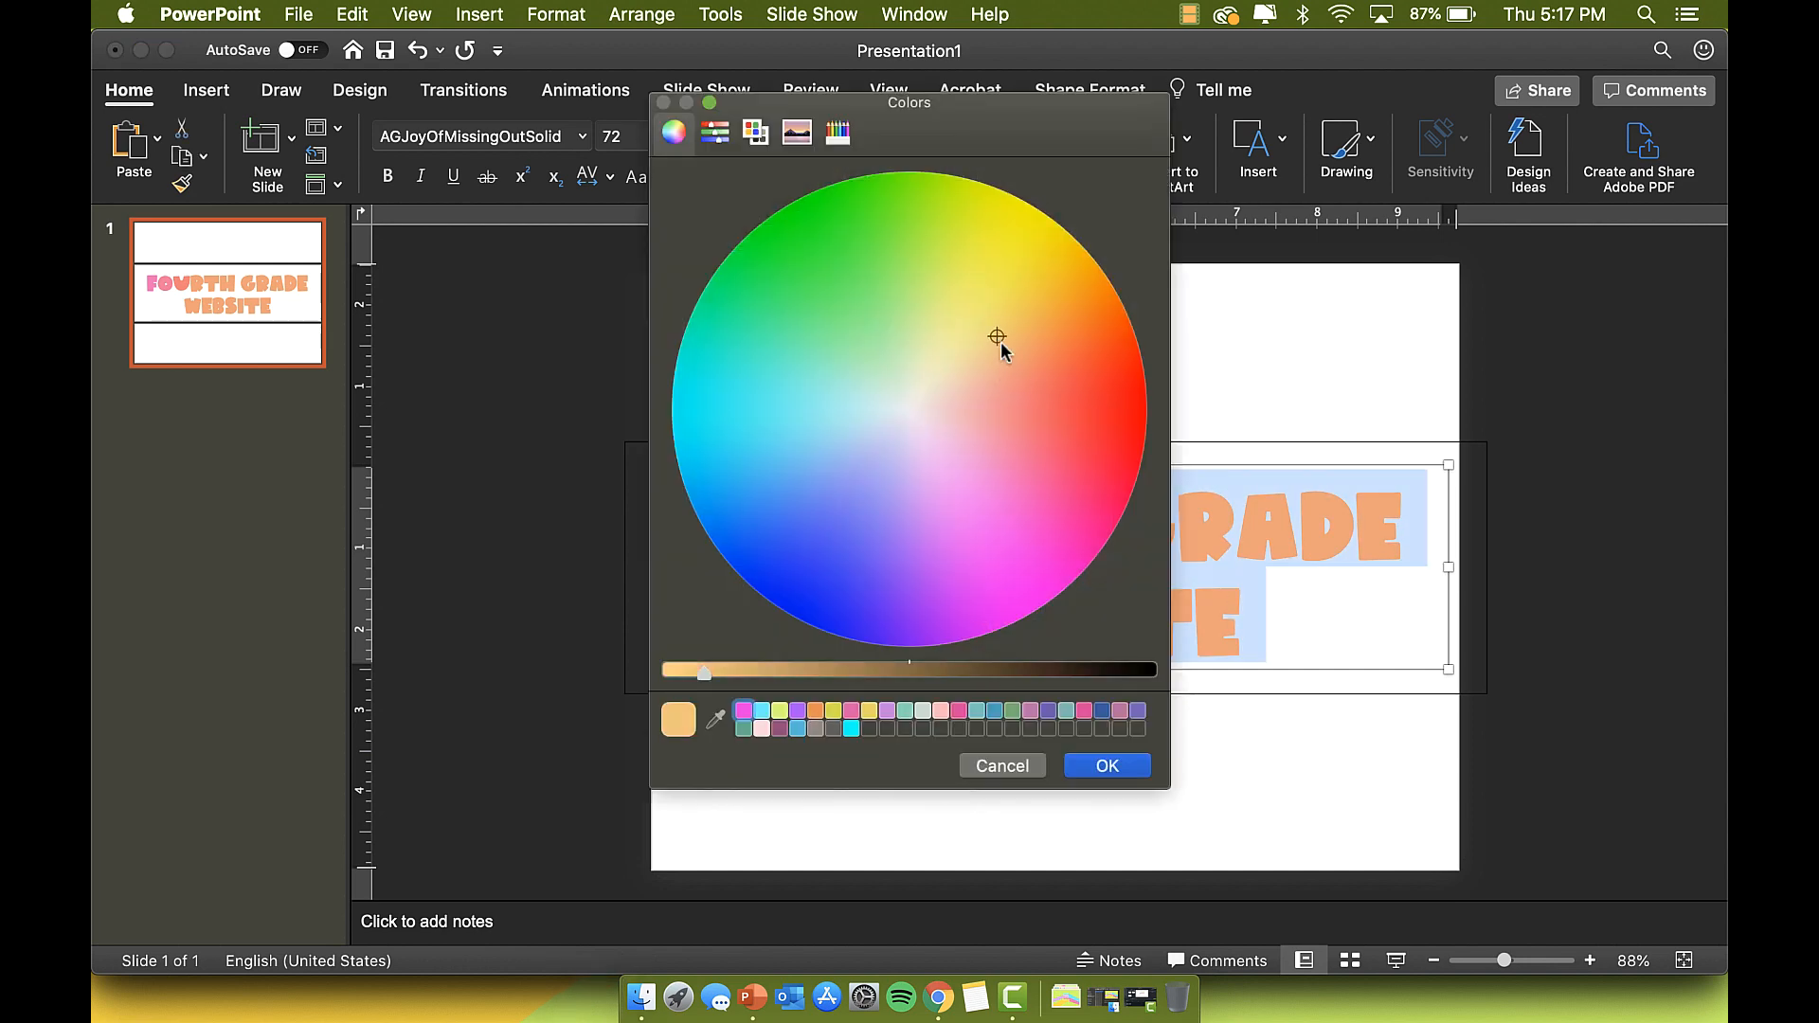
click(1129, 761)
drag(709, 526, 1198, 468)
drag(1024, 524, 1235, 623)
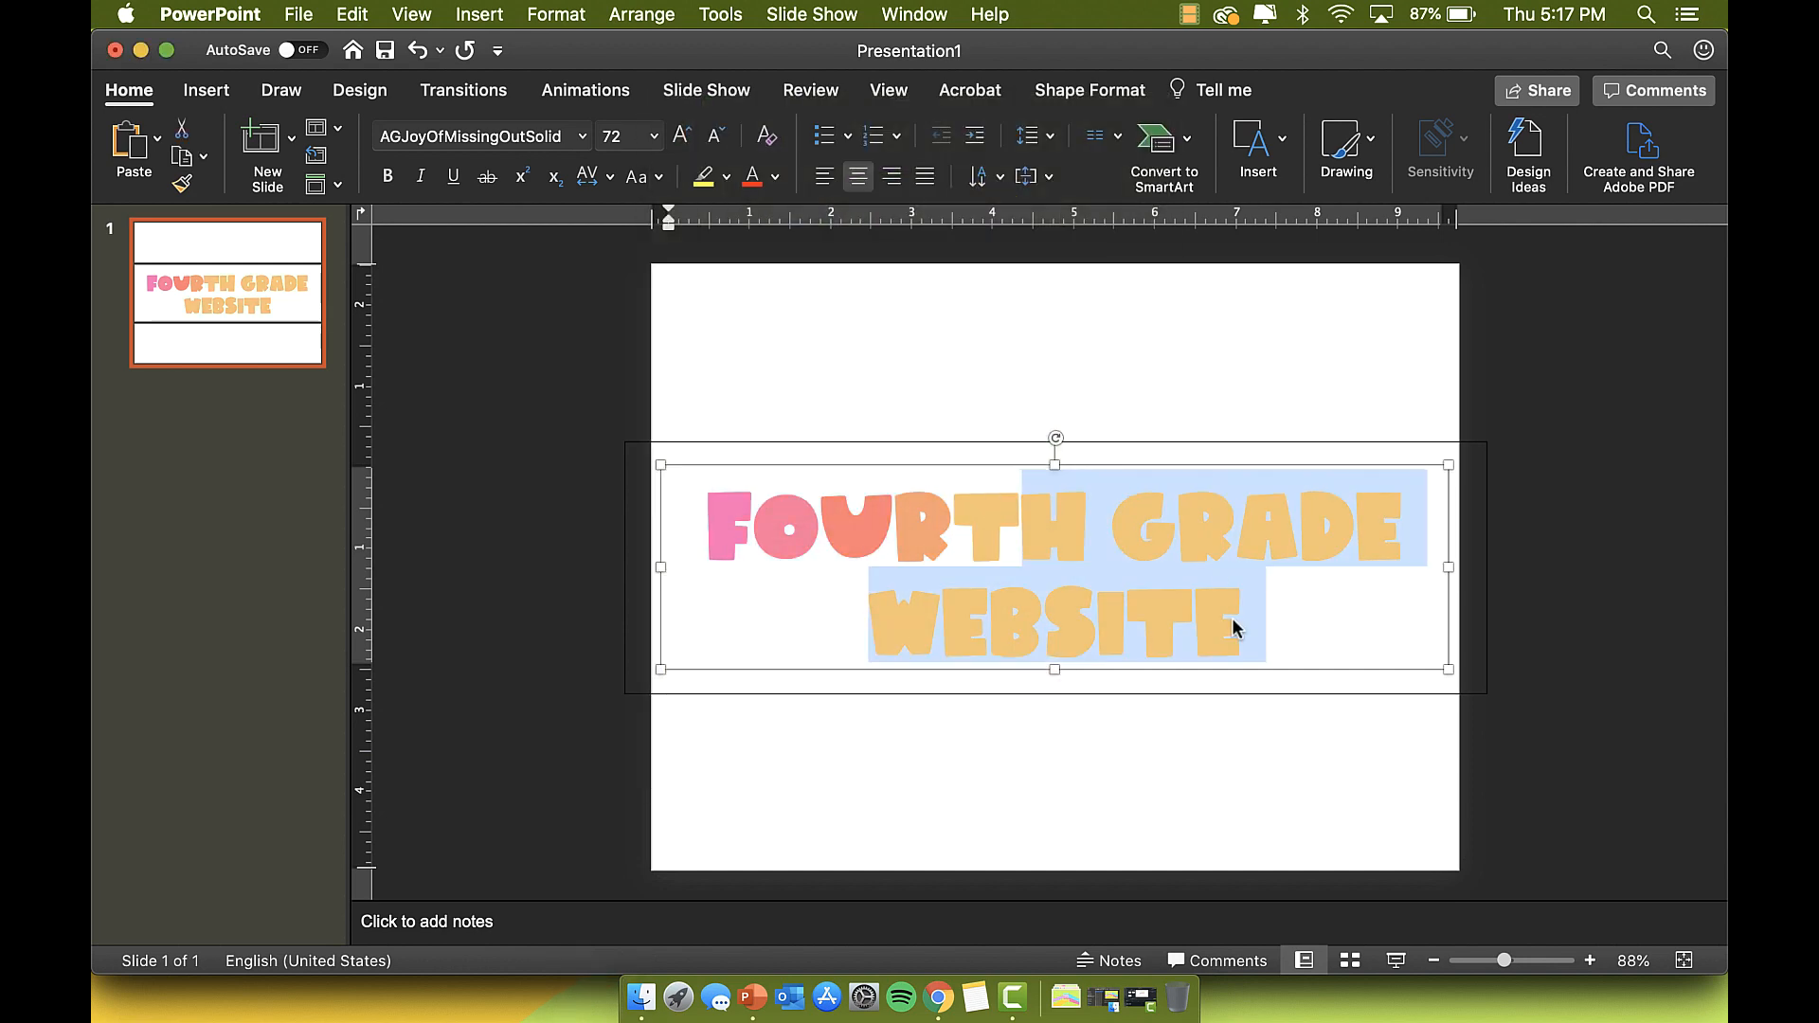
click(775, 177)
click(847, 534)
click(978, 325)
click(1116, 769)
Step: Colour GRADE WEBSITE yellow-green, then RADE WEBSITE green
drag(1116, 521, 1238, 609)
click(777, 177)
click(846, 535)
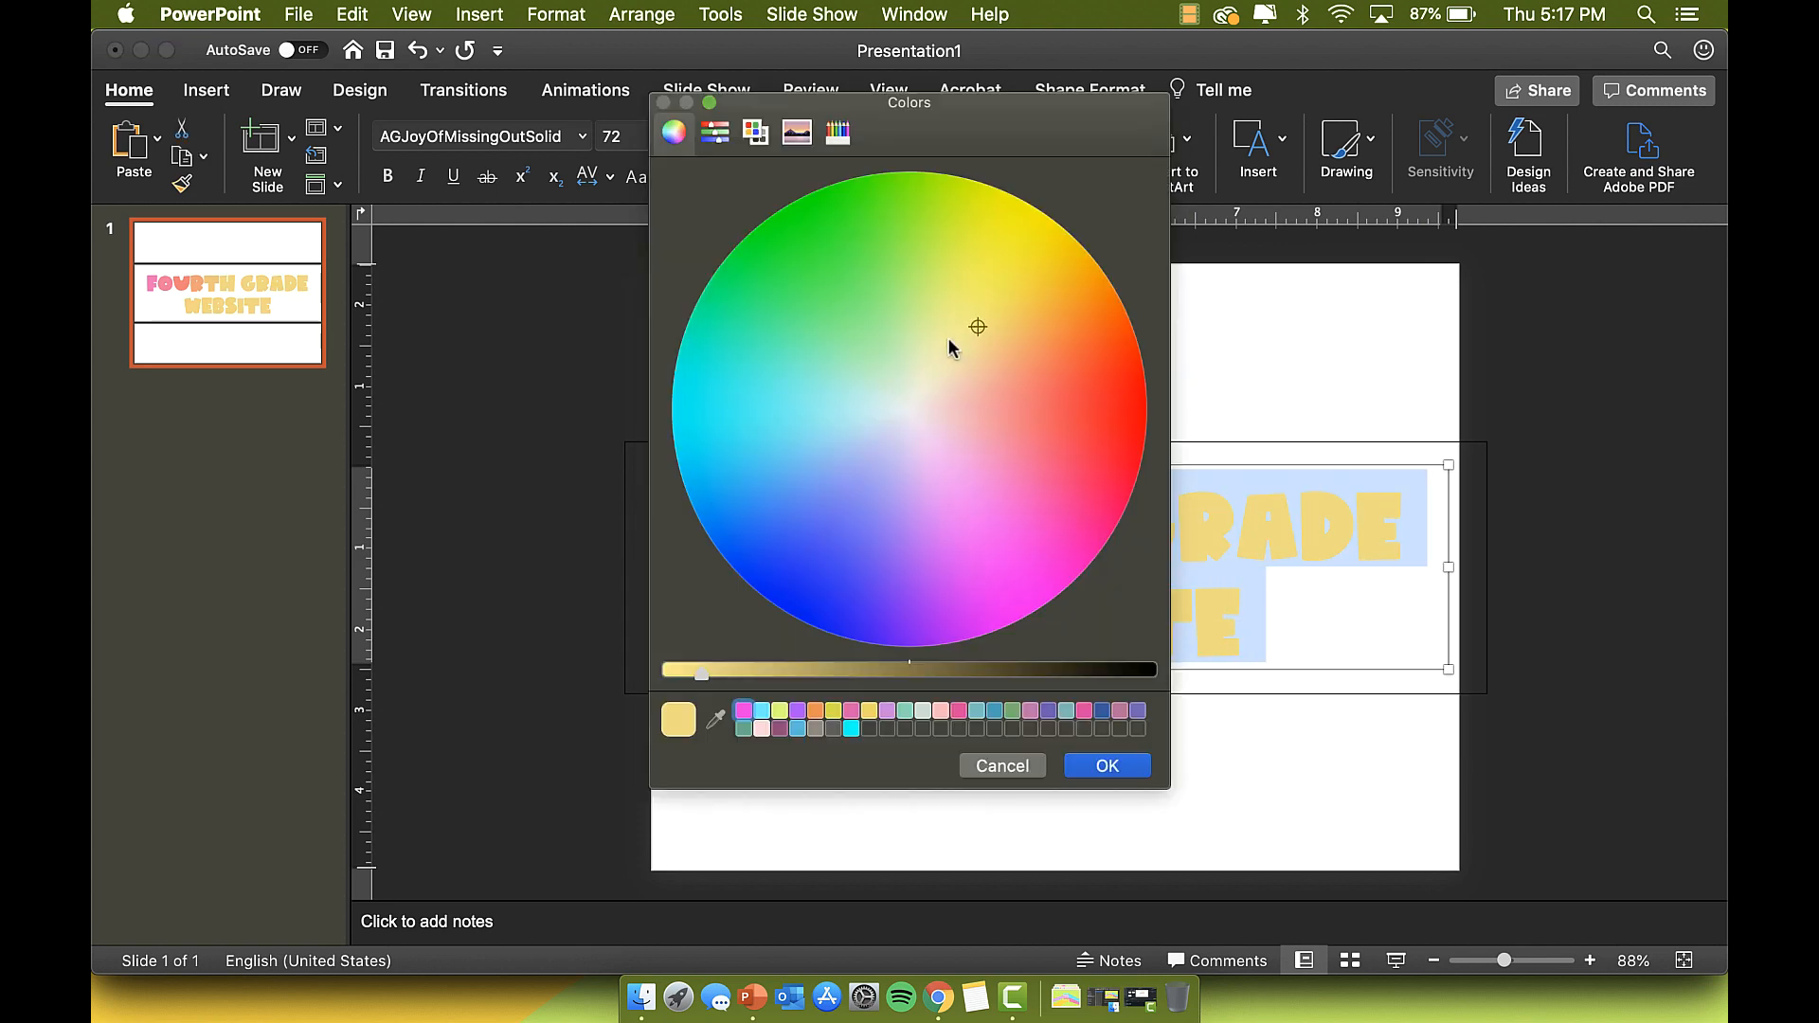
click(947, 304)
click(1137, 766)
drag(1178, 523, 1235, 605)
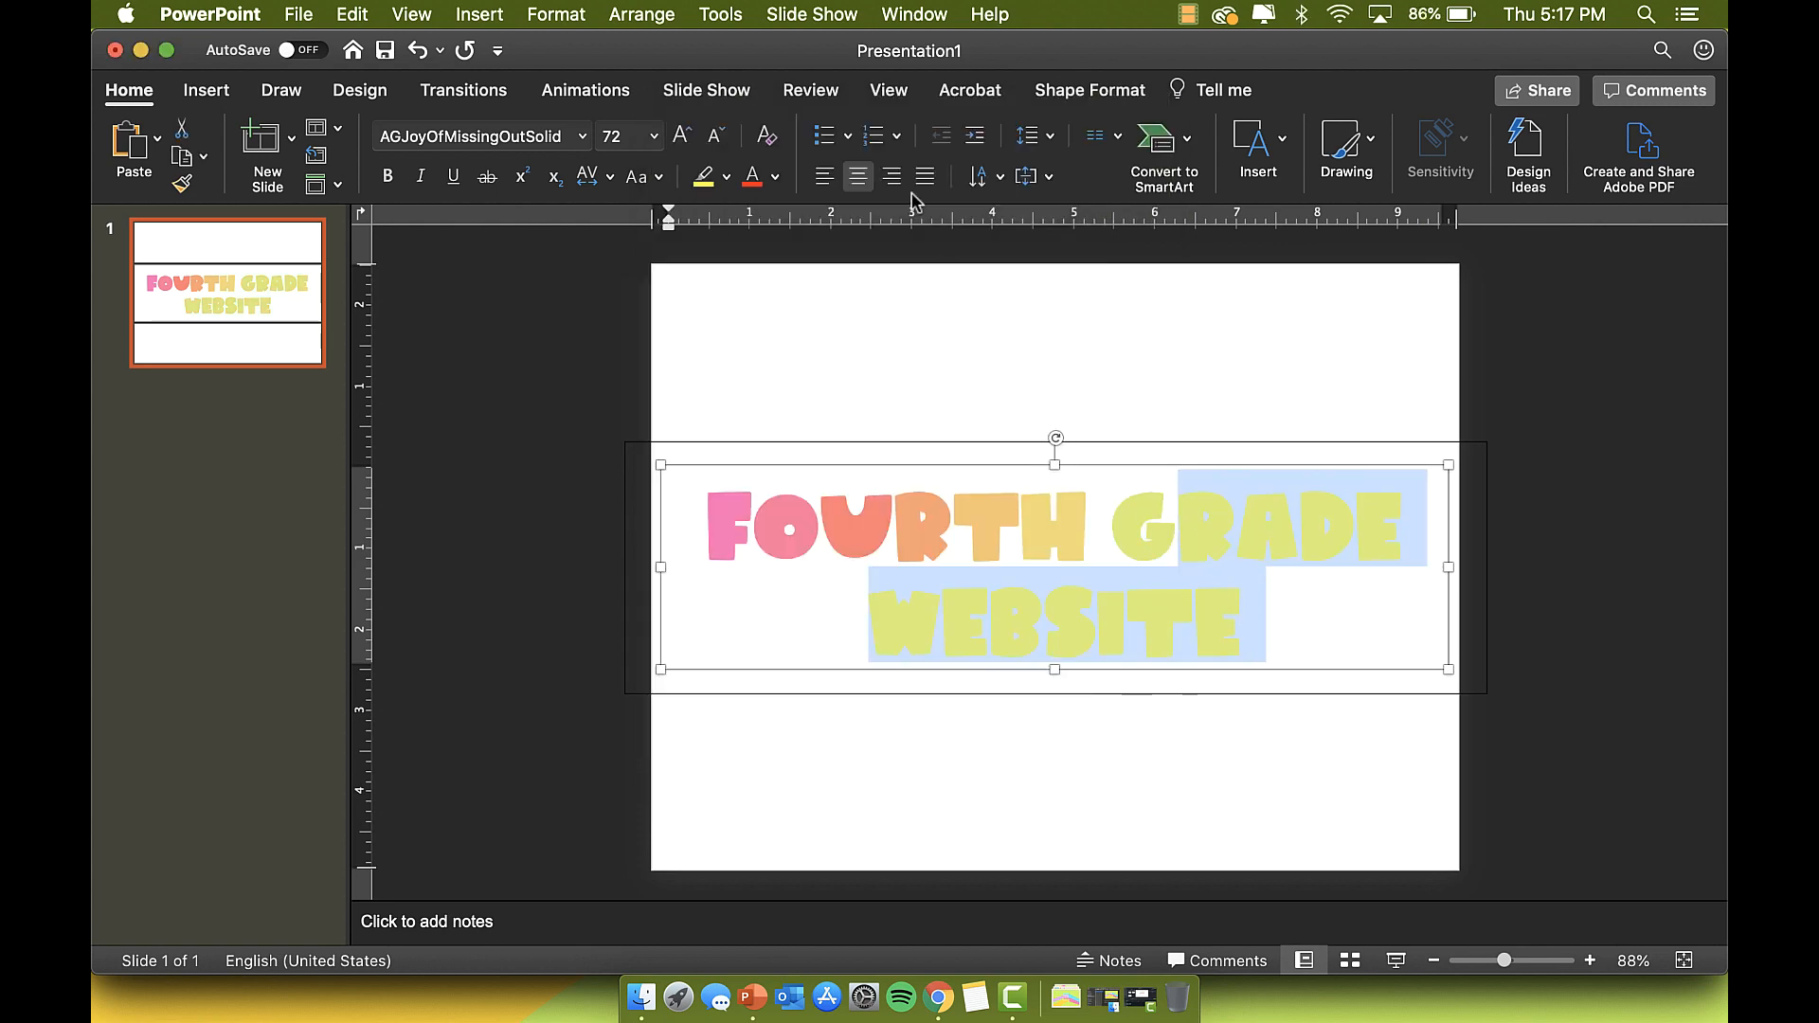
click(775, 178)
click(833, 532)
click(894, 305)
click(1097, 762)
Step: Continue the gradient with light green, then mint green on DE WEBSITE
drag(1180, 524, 1260, 621)
click(775, 177)
click(833, 532)
click(869, 319)
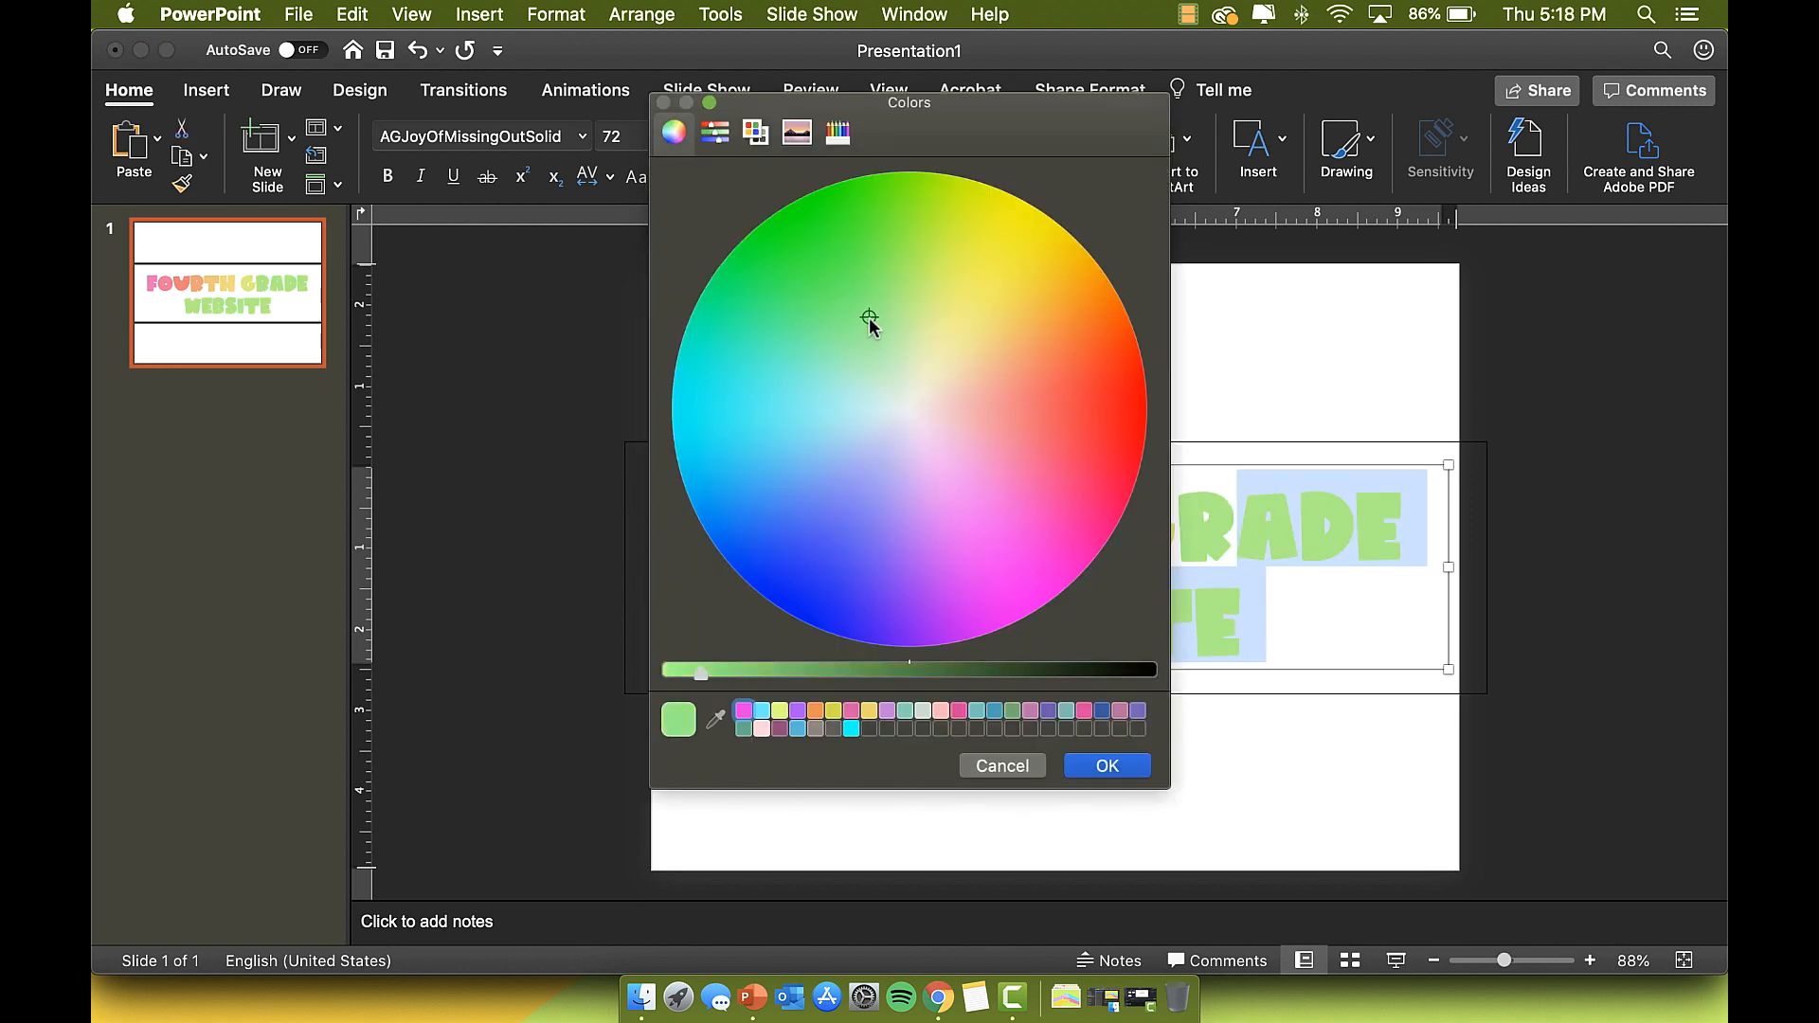
click(1107, 765)
click(1201, 580)
drag(1298, 523, 1245, 615)
click(775, 177)
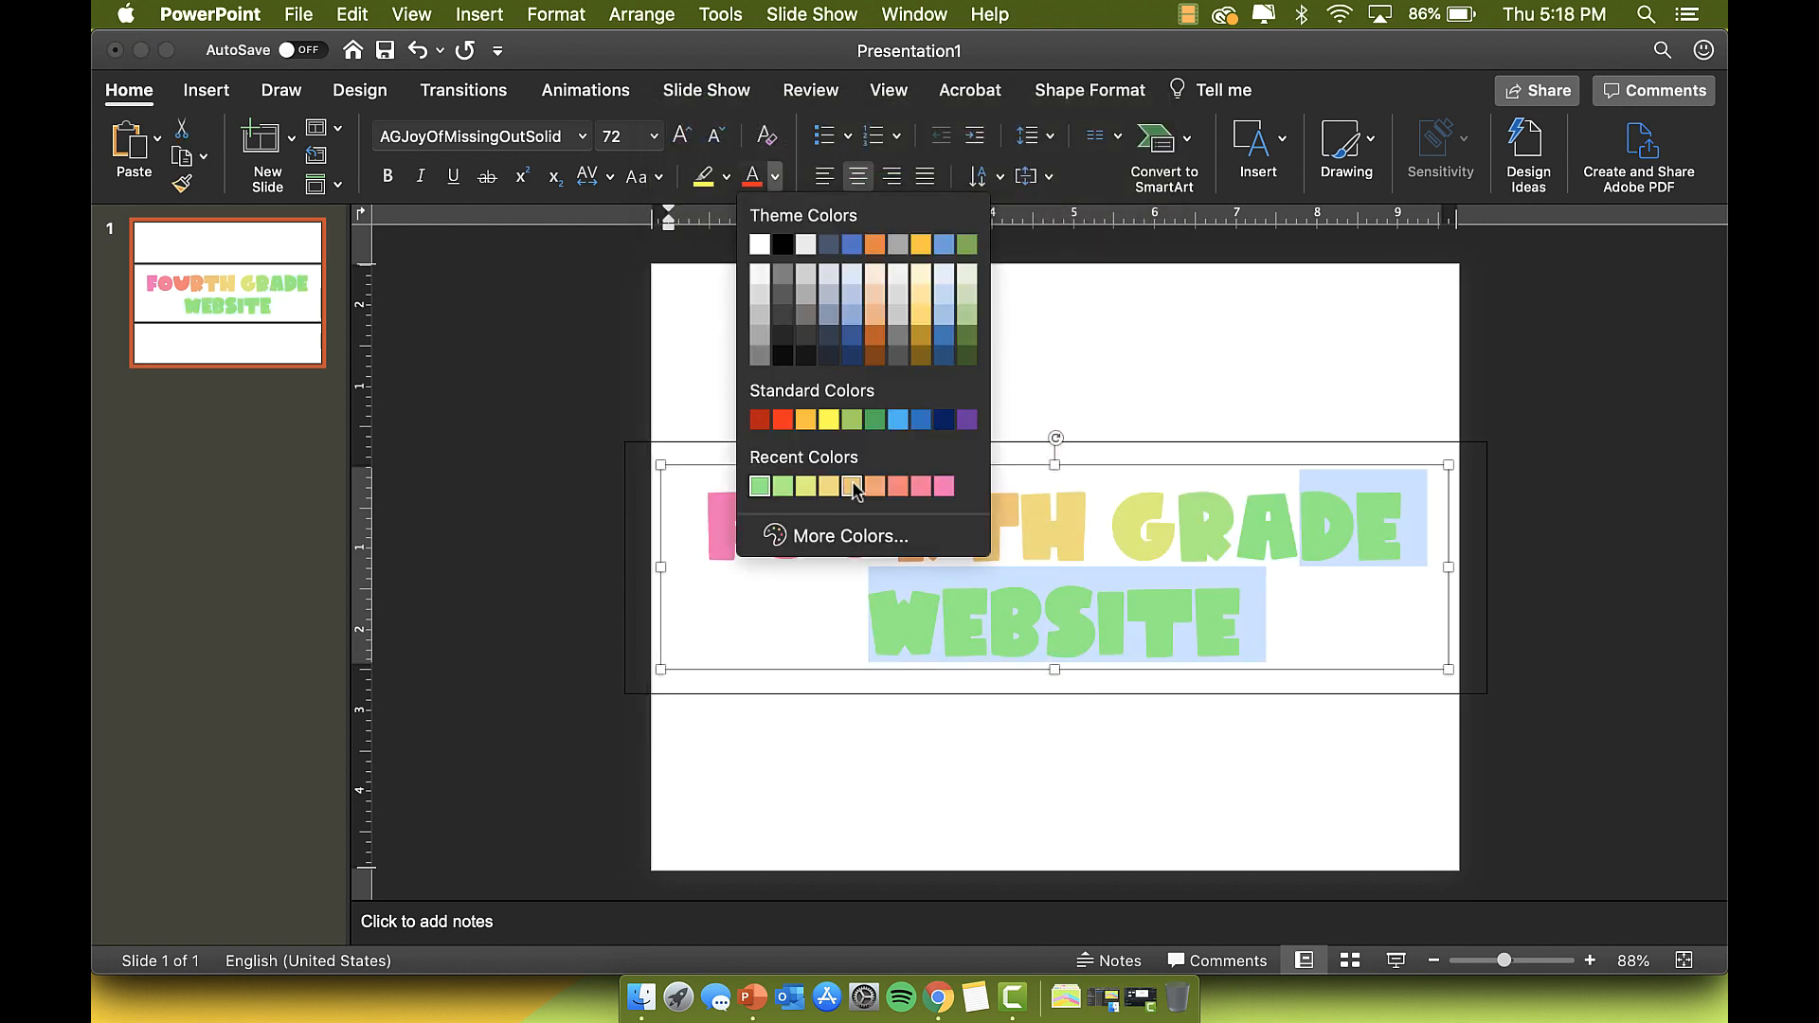
click(833, 535)
click(837, 347)
click(1142, 763)
Step: Make E WEBSITE mint and the word WEBSITE light blue
drag(1357, 523, 1229, 618)
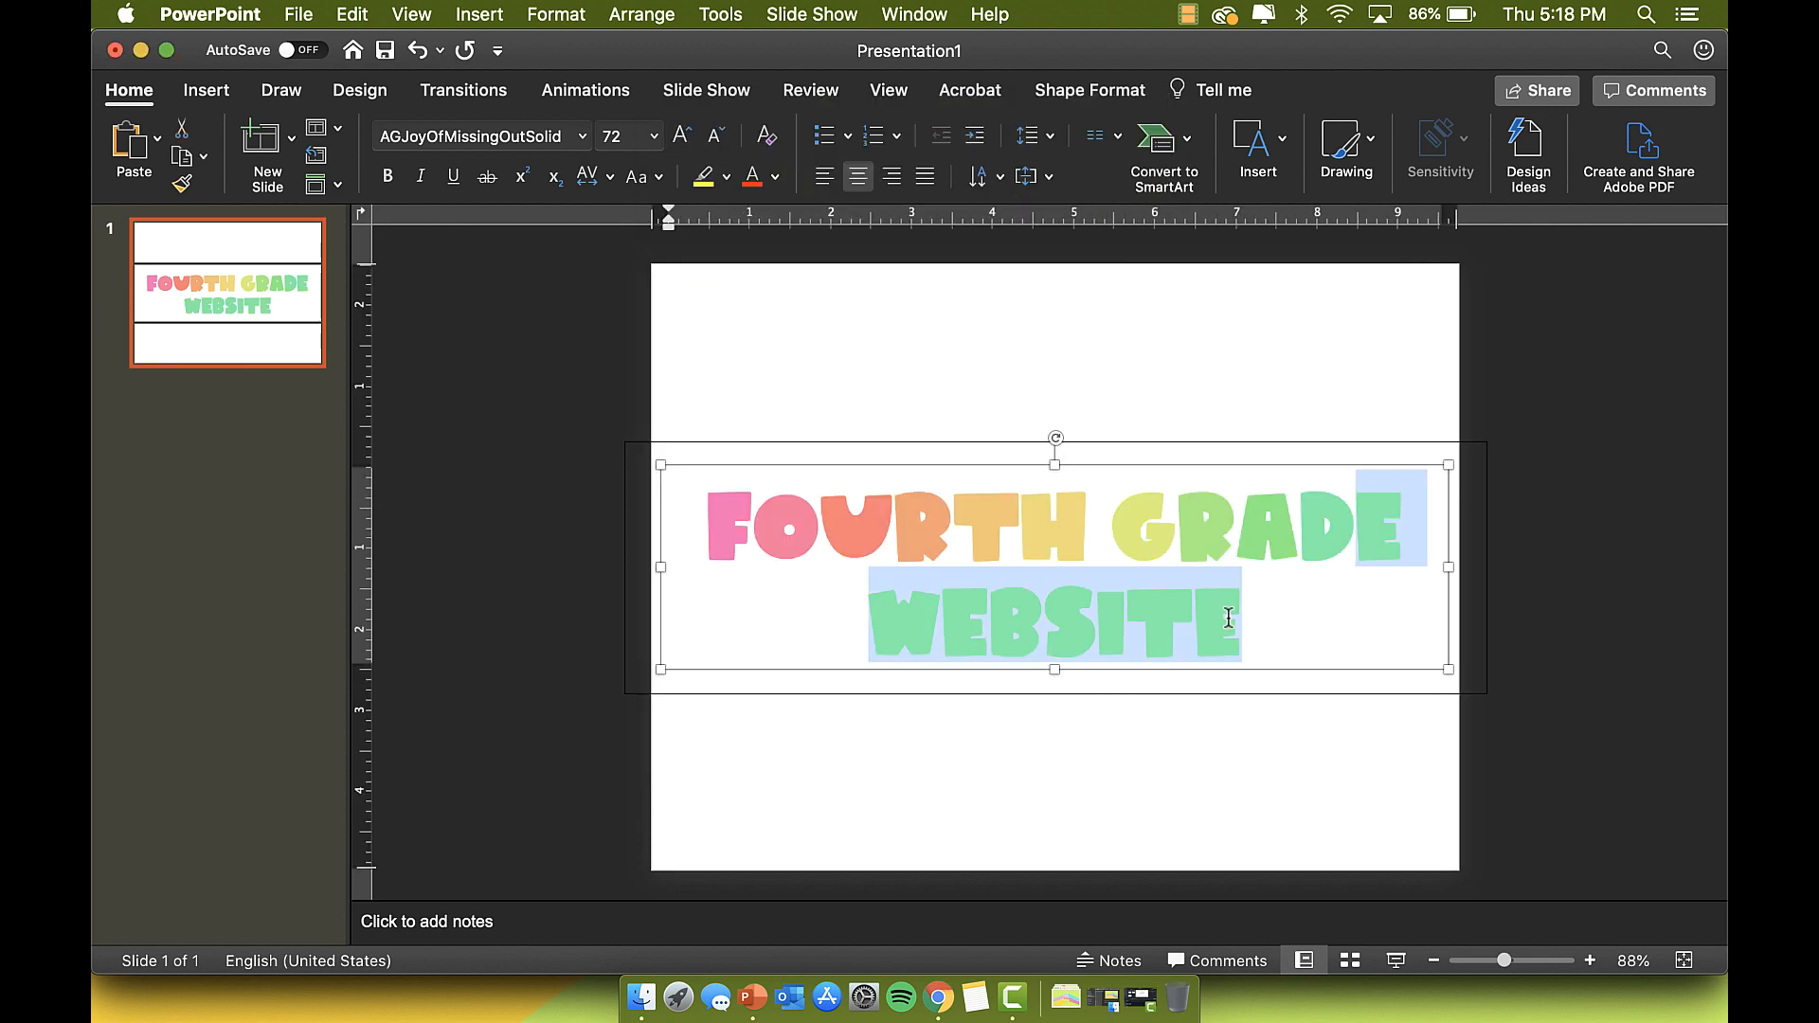
click(776, 177)
click(825, 533)
click(828, 378)
click(1105, 764)
click(1107, 615)
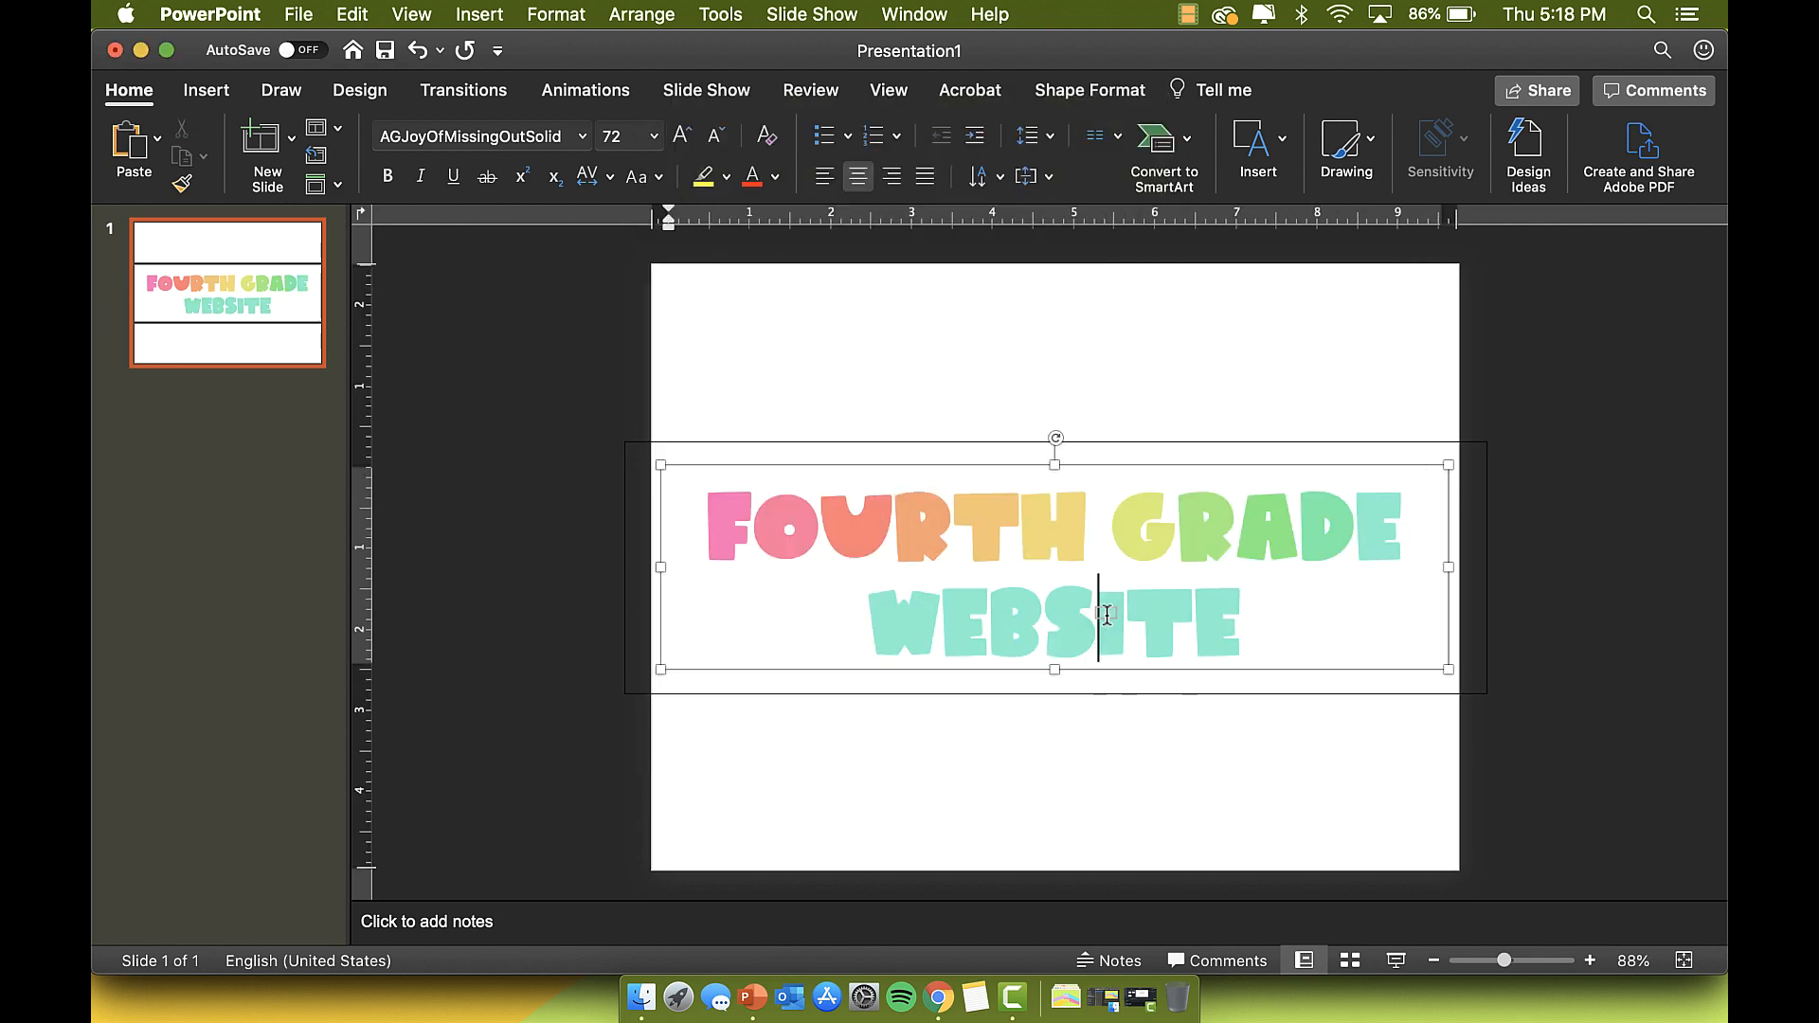
drag(868, 616, 1223, 634)
click(775, 177)
click(829, 533)
click(819, 433)
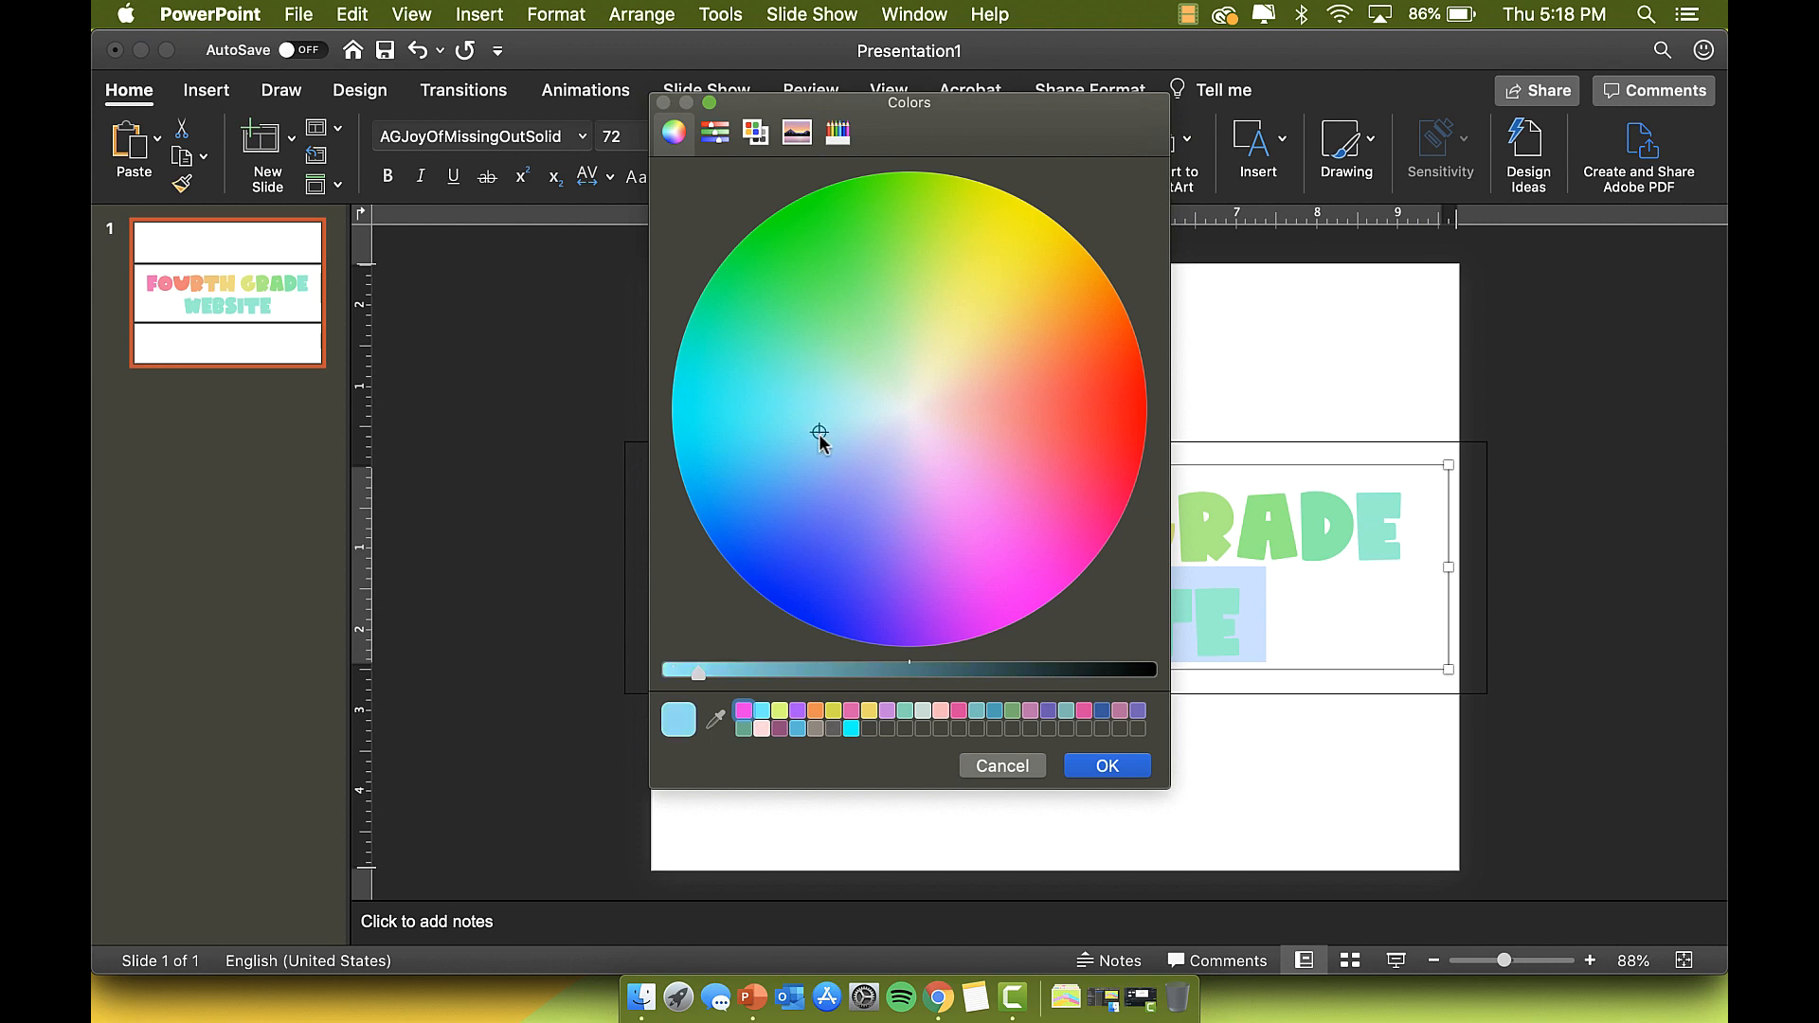
click(1107, 766)
Step: Colour EBSITE a deeper blue, BSITE blue, and SITE periwinkle
drag(943, 616, 997, 626)
click(823, 445)
click(1107, 763)
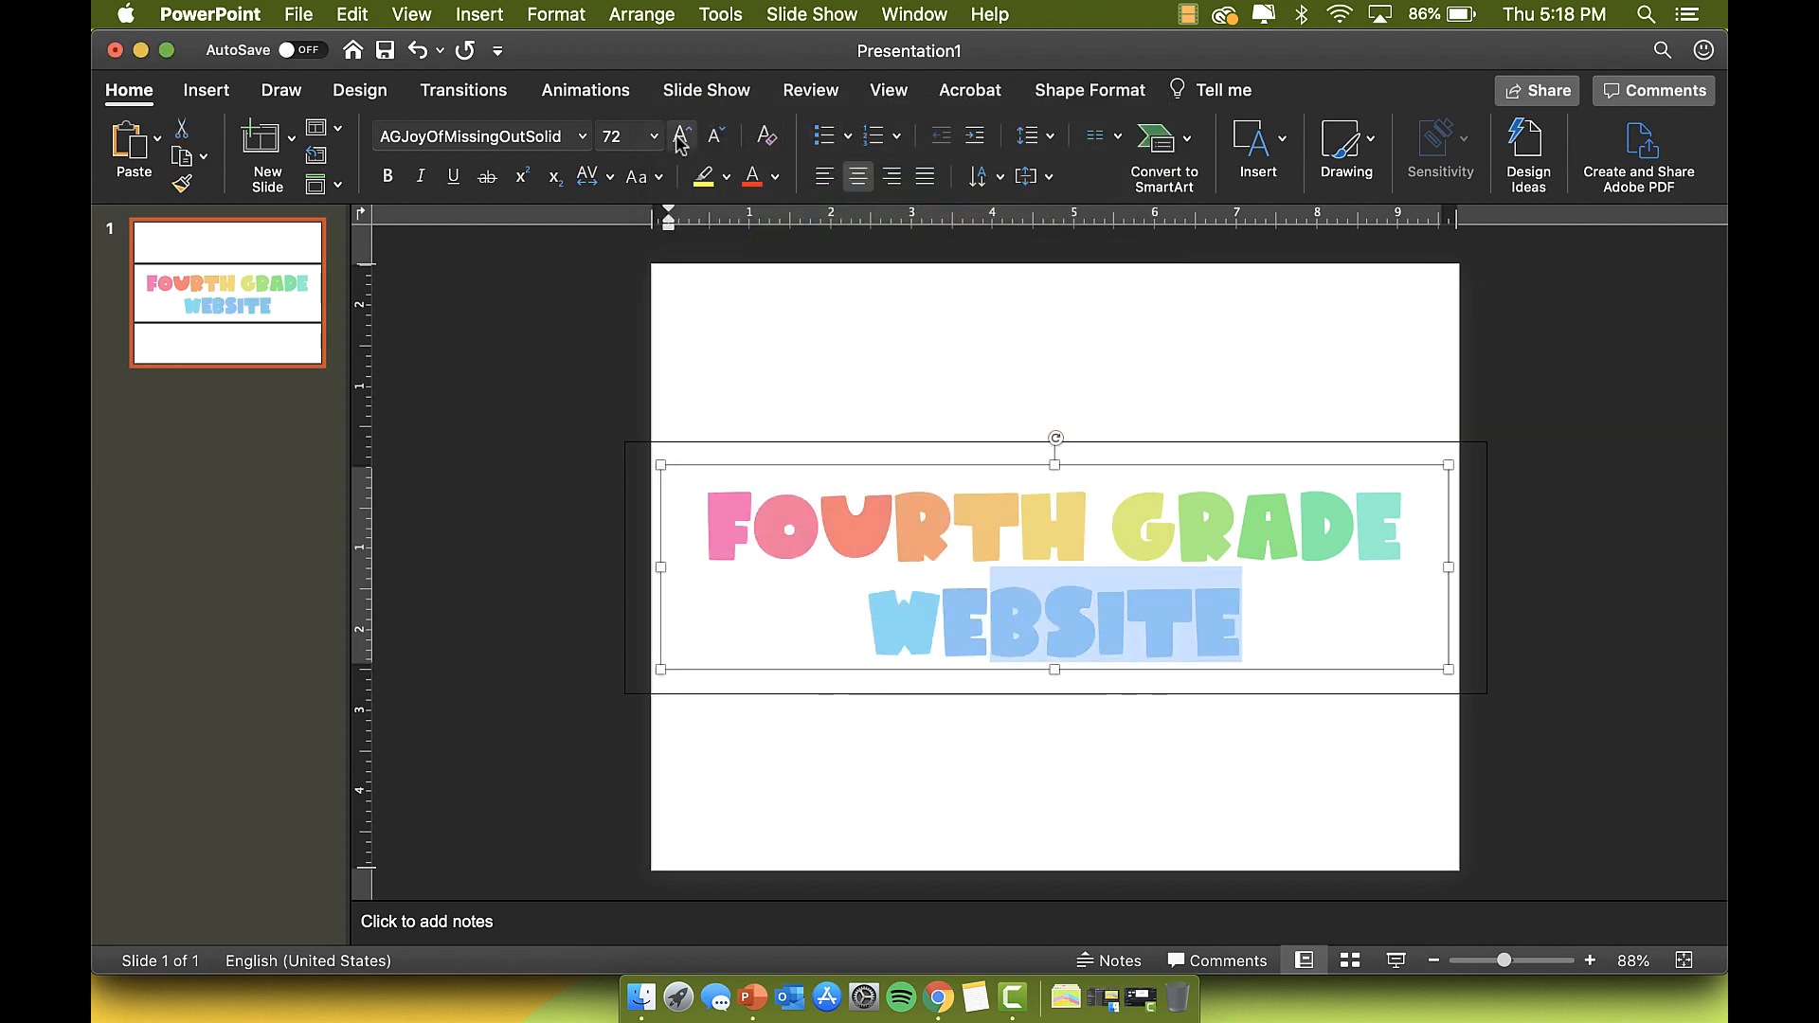
click(776, 177)
click(830, 534)
click(852, 467)
click(1105, 764)
click(1248, 617)
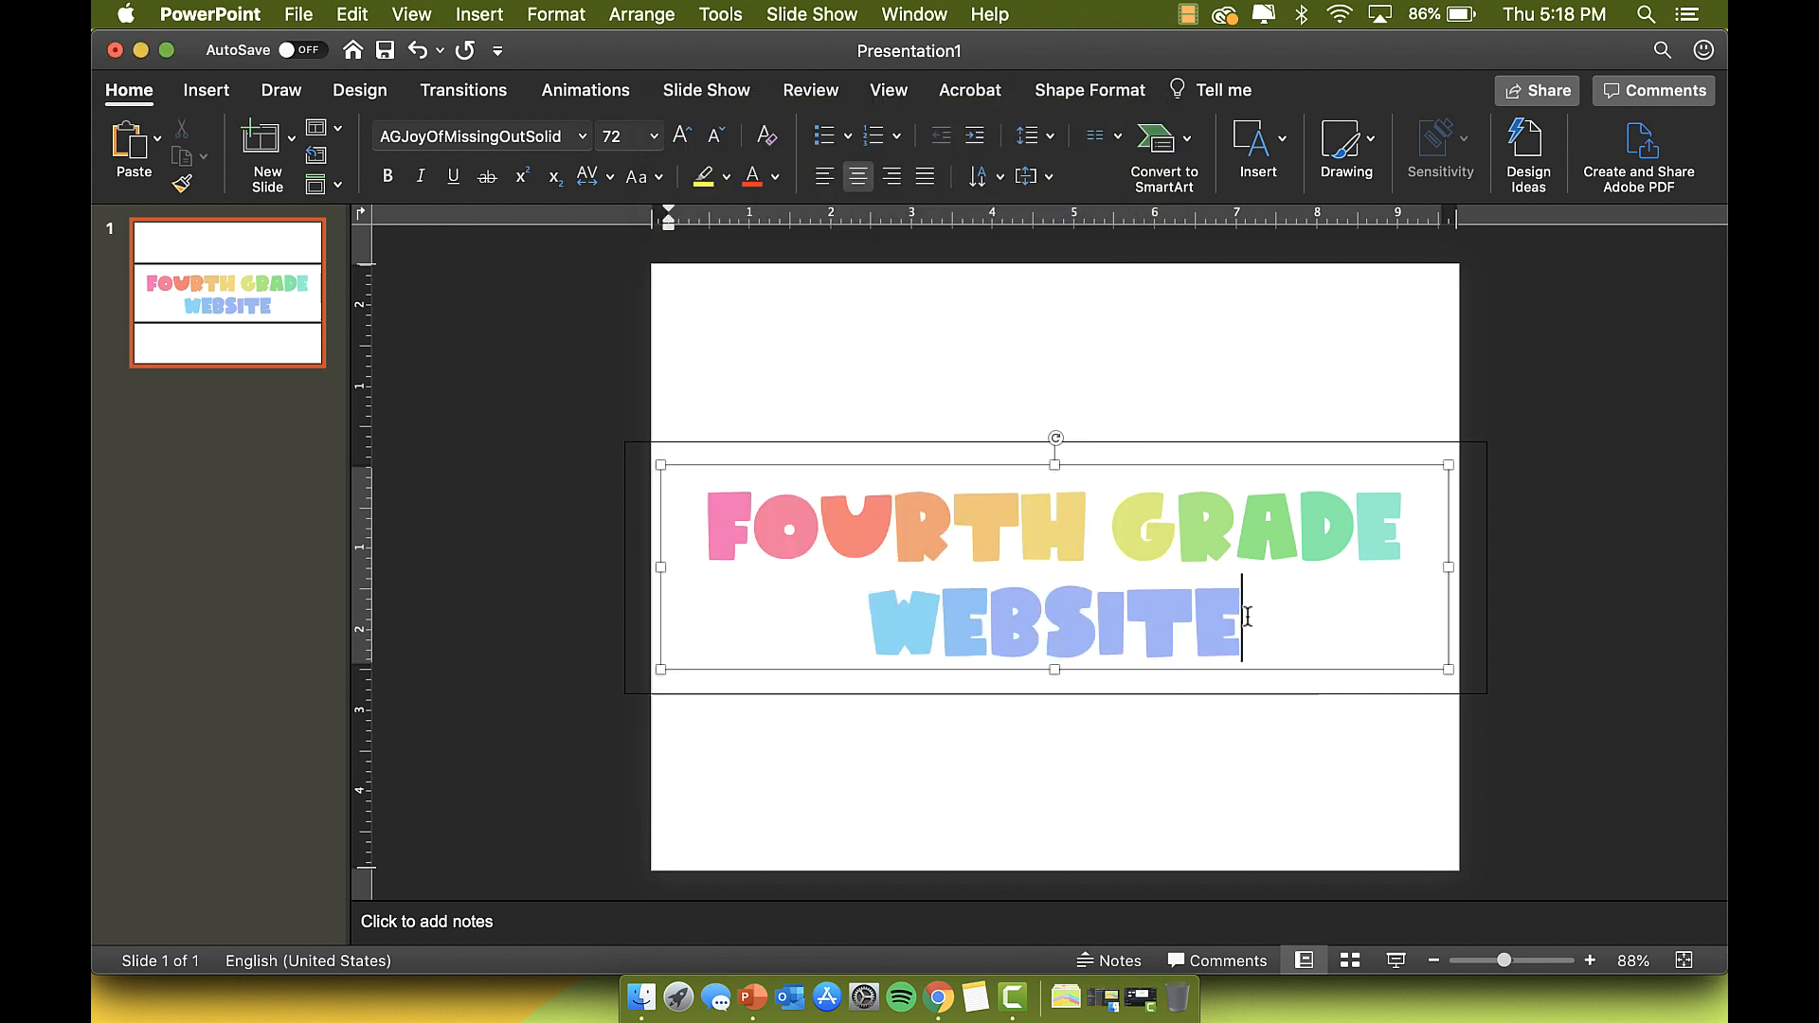
drag(1248, 617, 1048, 629)
click(775, 178)
click(815, 532)
click(874, 478)
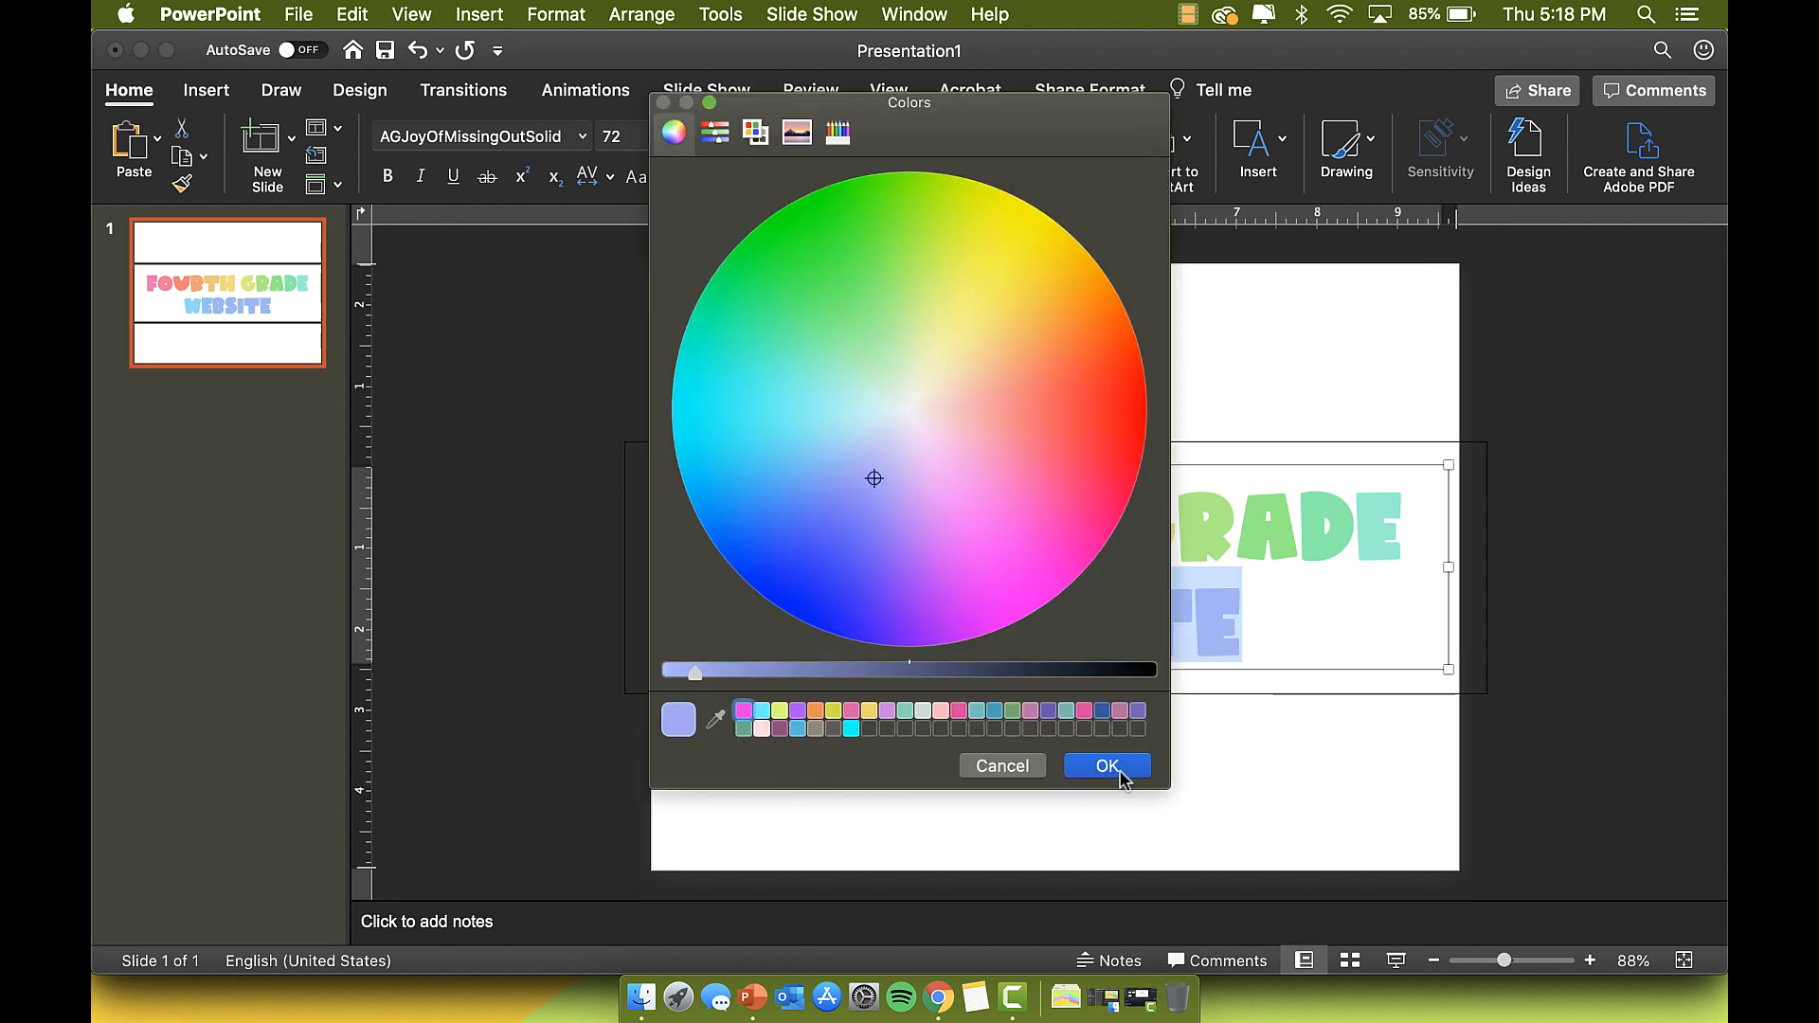
click(1107, 766)
Step: Finish WEBSITE in lavender, lighter lavender on TE, and pinkish lavender on the final E
click(775, 177)
click(829, 532)
click(892, 477)
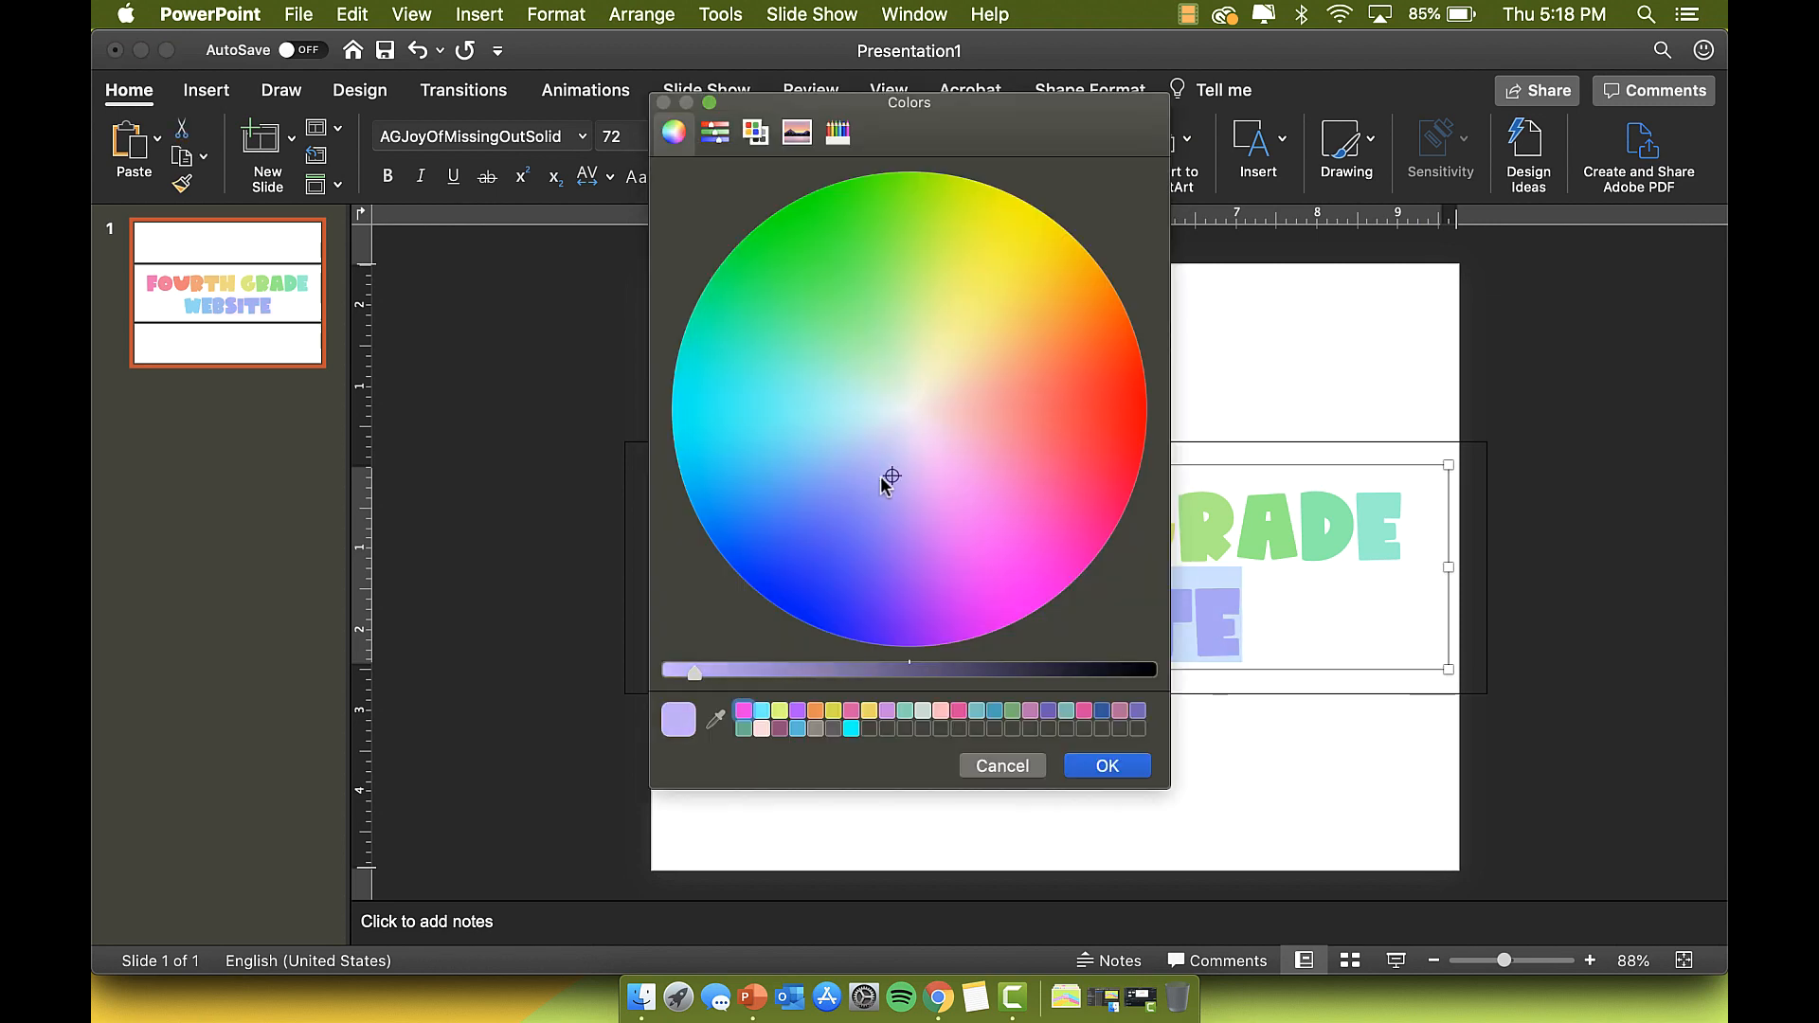
click(1107, 765)
click(1248, 617)
drag(1248, 616, 1128, 625)
click(775, 177)
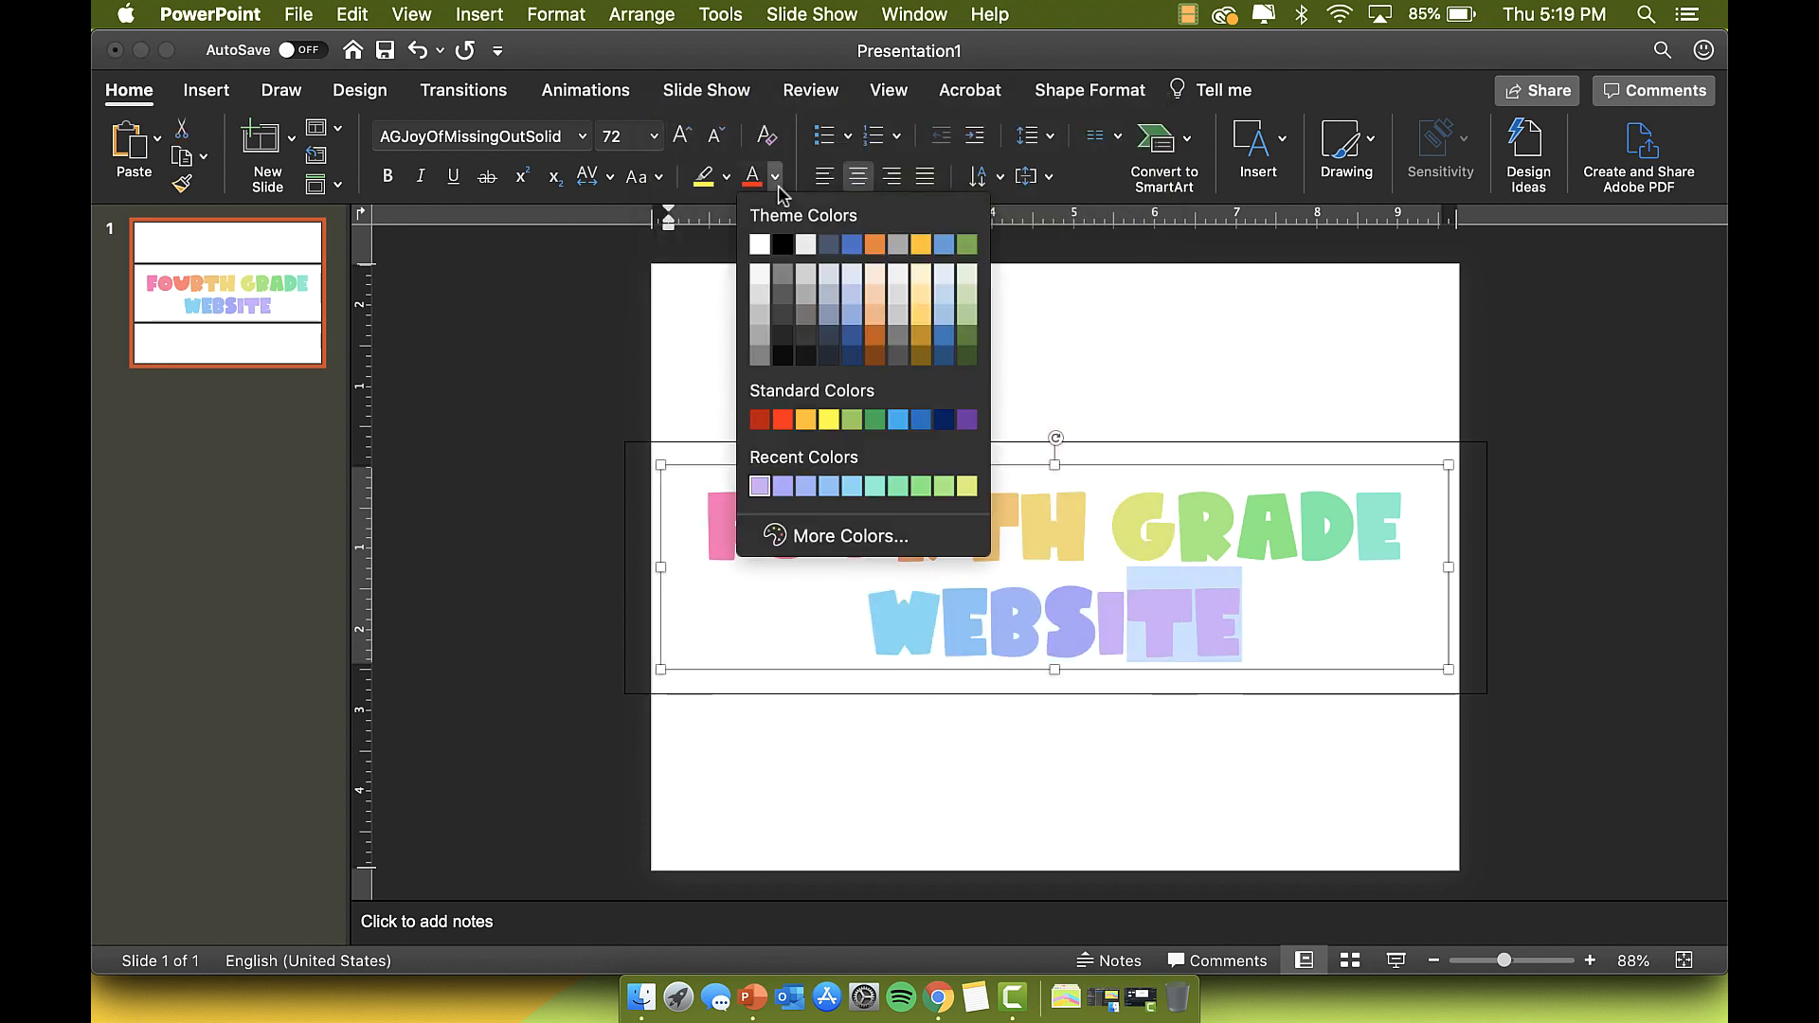
click(829, 535)
click(916, 477)
click(1100, 764)
click(1248, 616)
drag(1248, 617, 1215, 616)
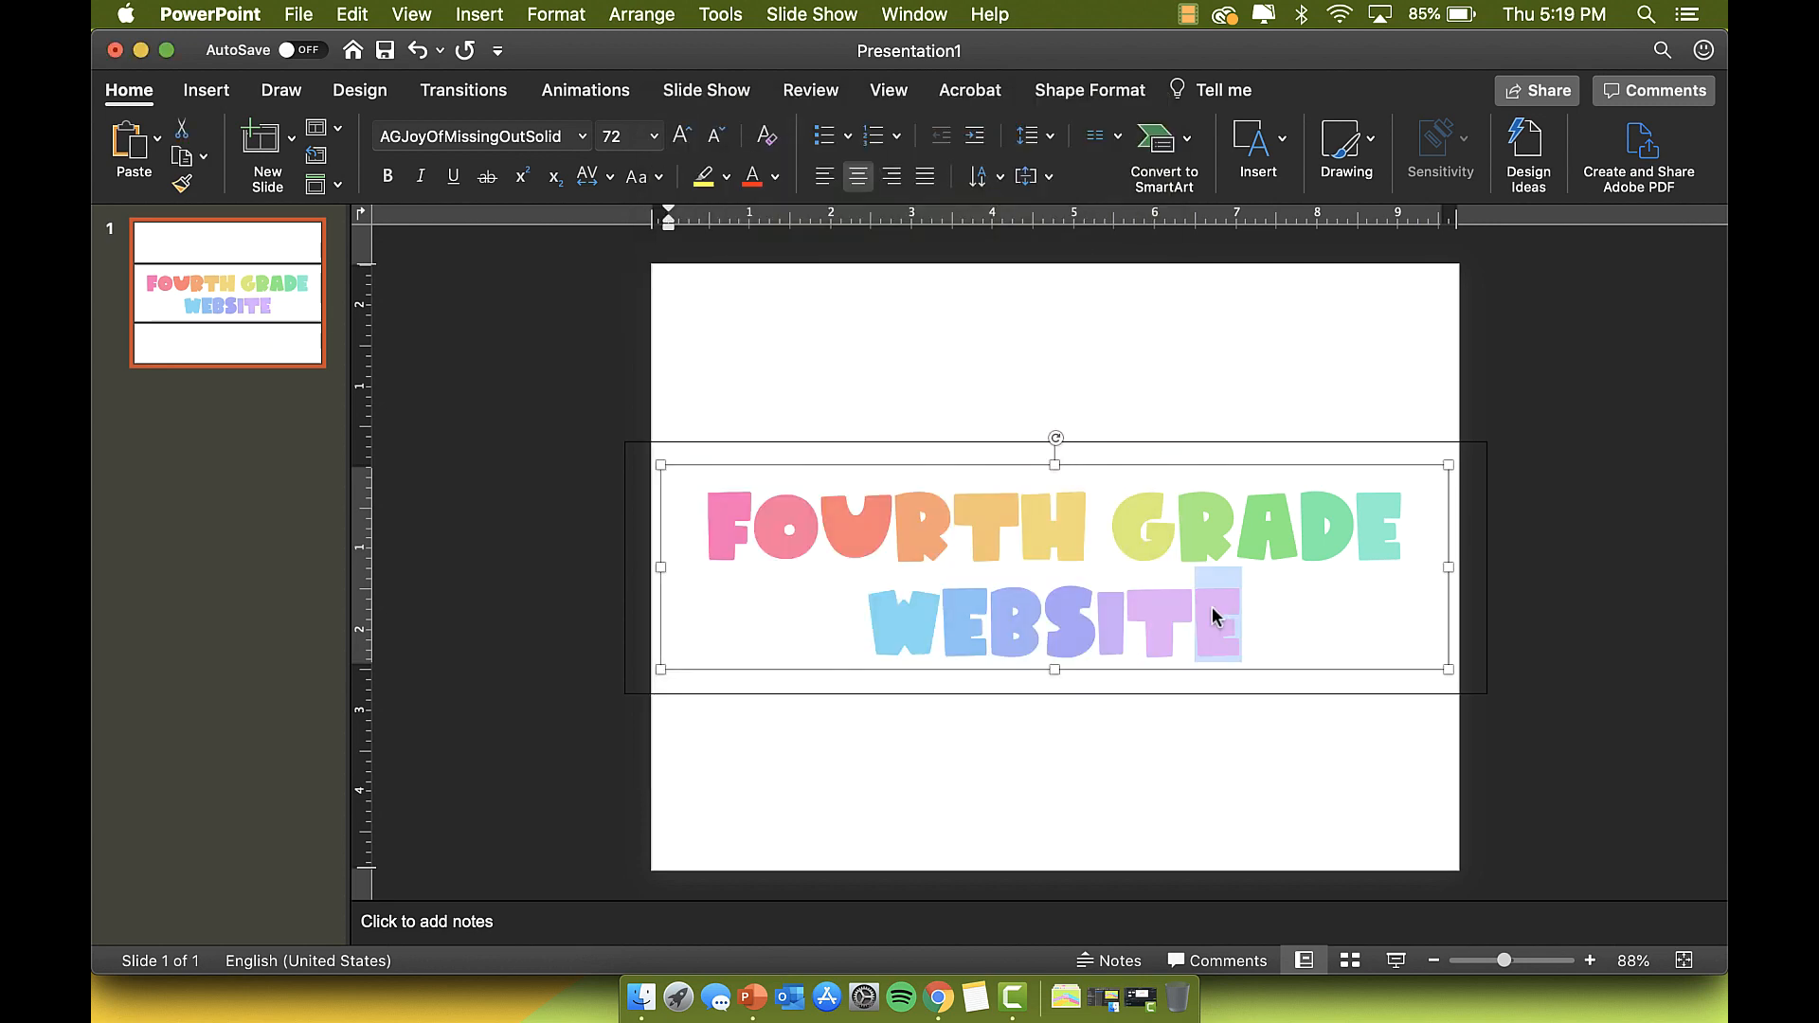
click(775, 177)
click(834, 532)
click(931, 479)
click(1099, 764)
Step: Select the finished title box, copy it, and paste a duplicate
click(1277, 606)
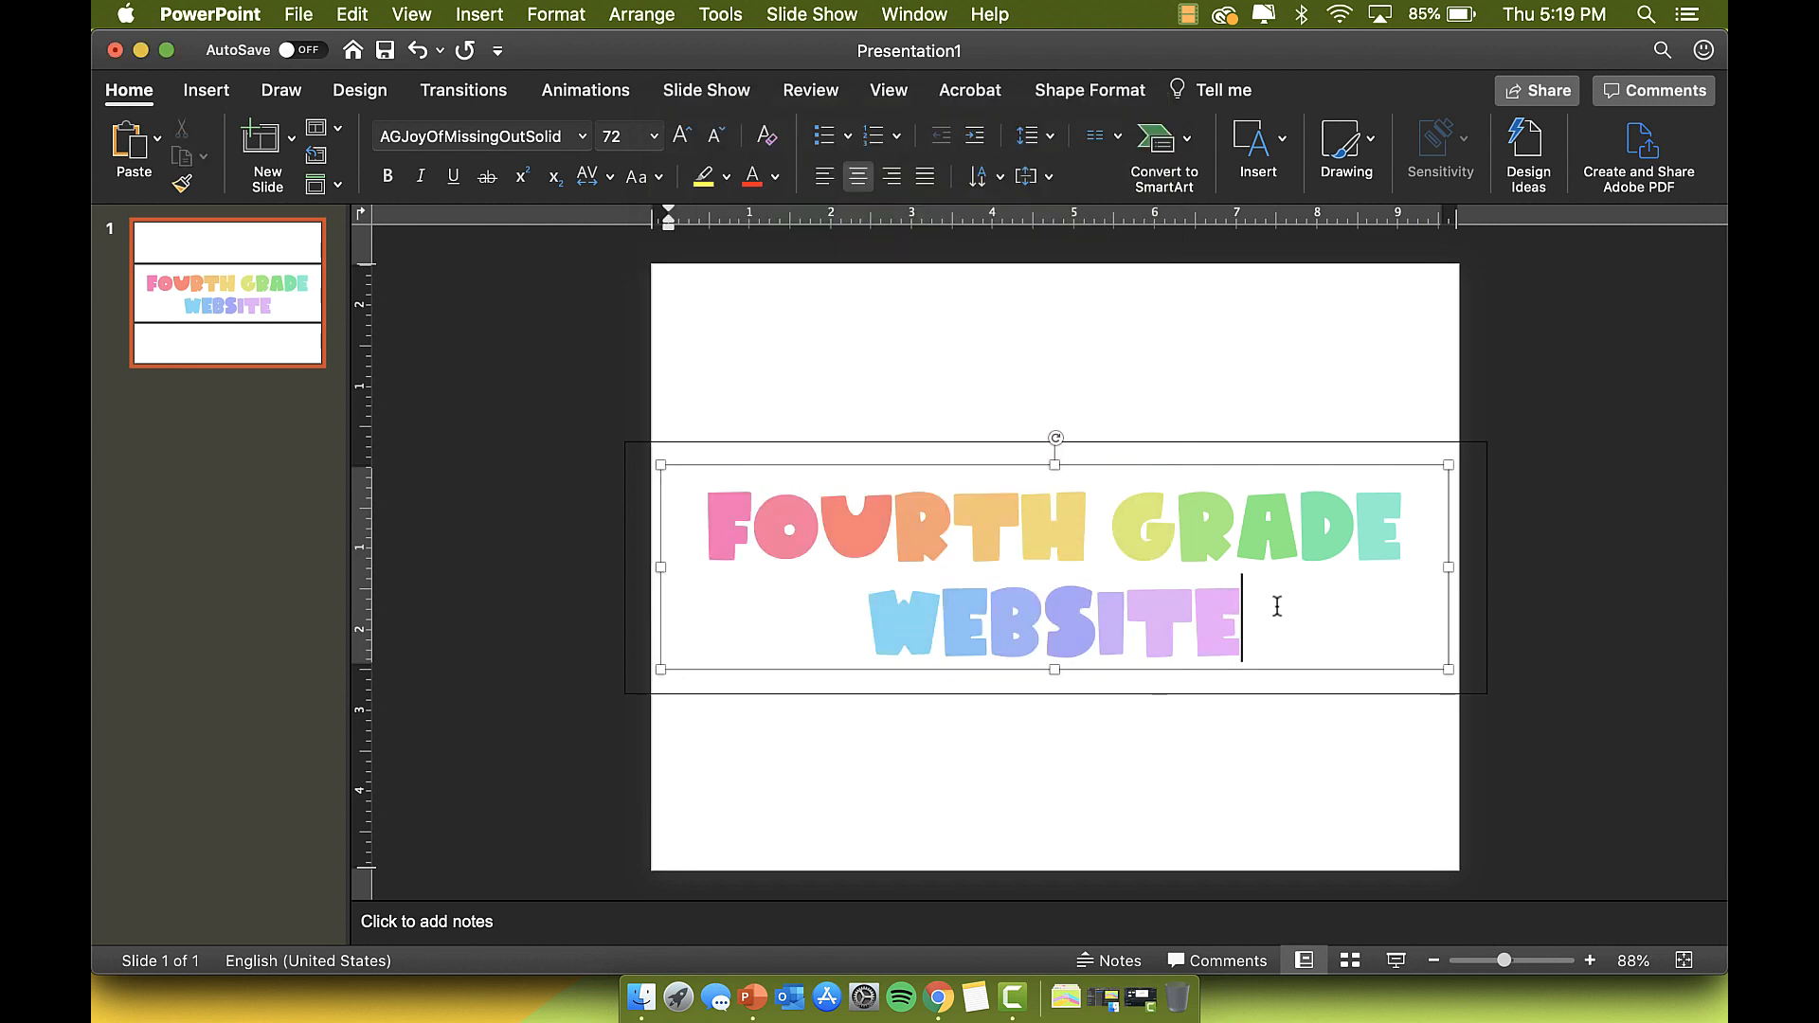
click(1555, 456)
click(1096, 653)
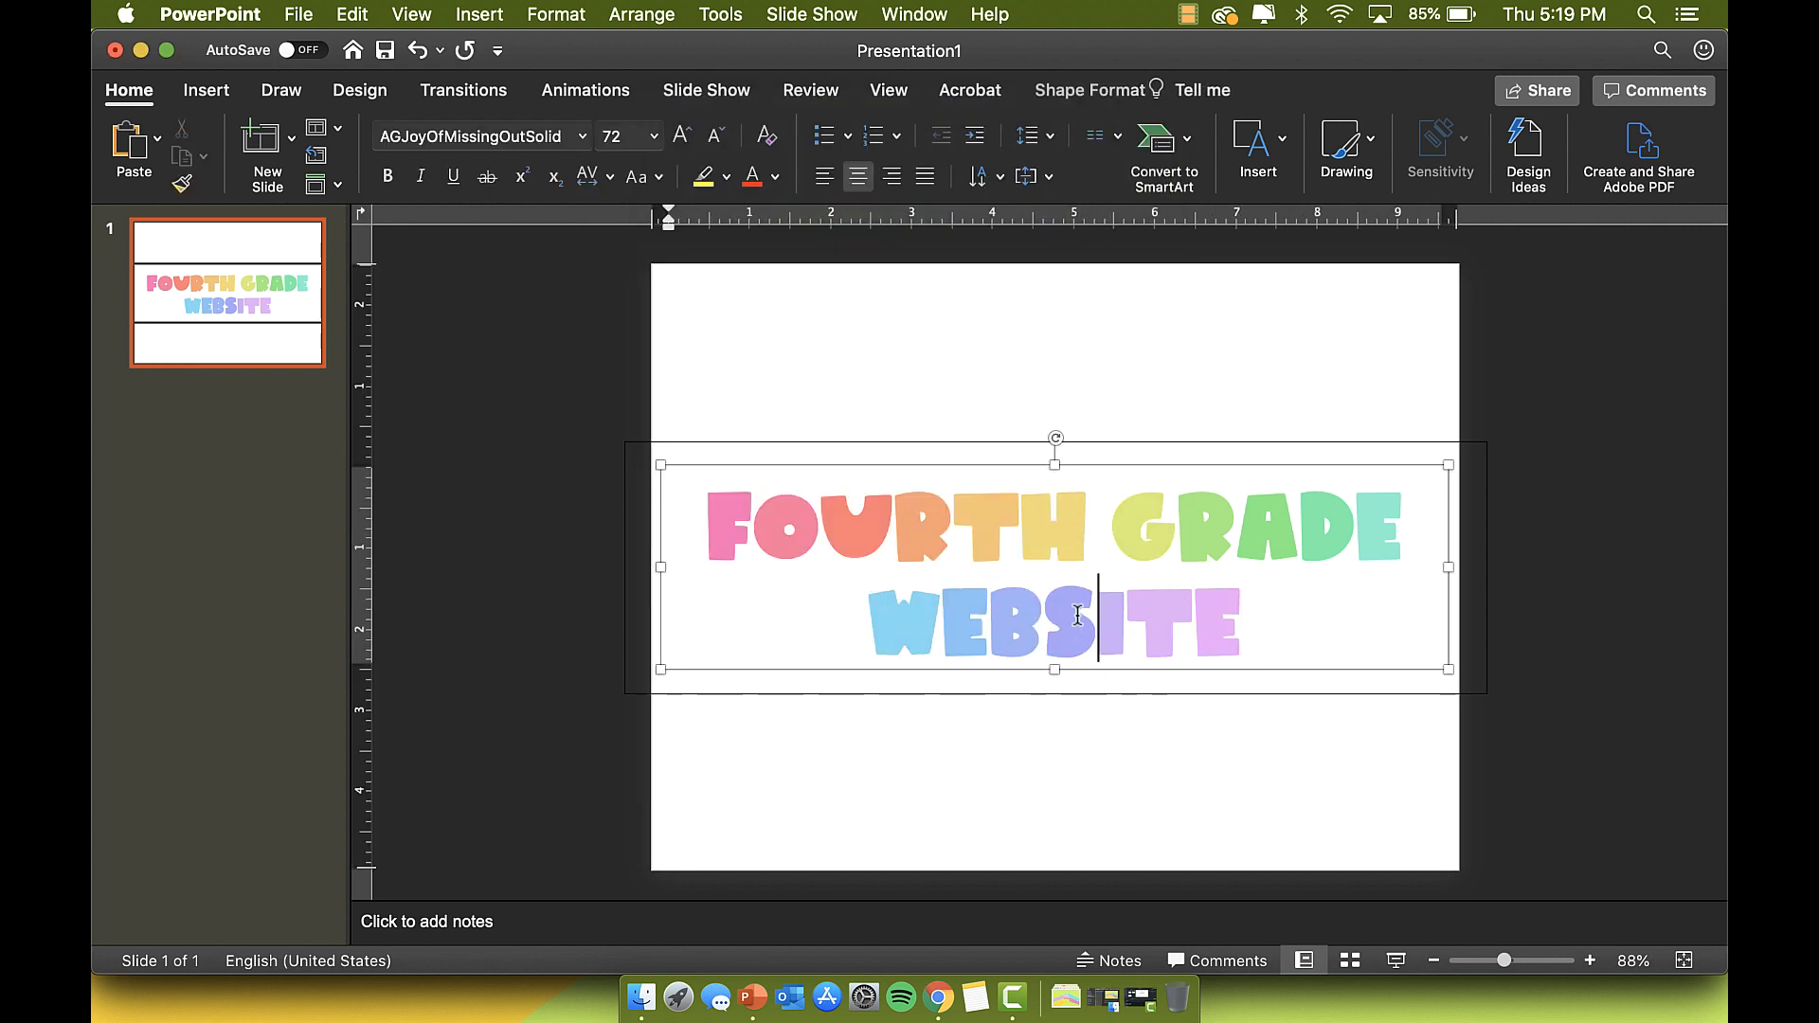
click(1112, 466)
key(super+c)
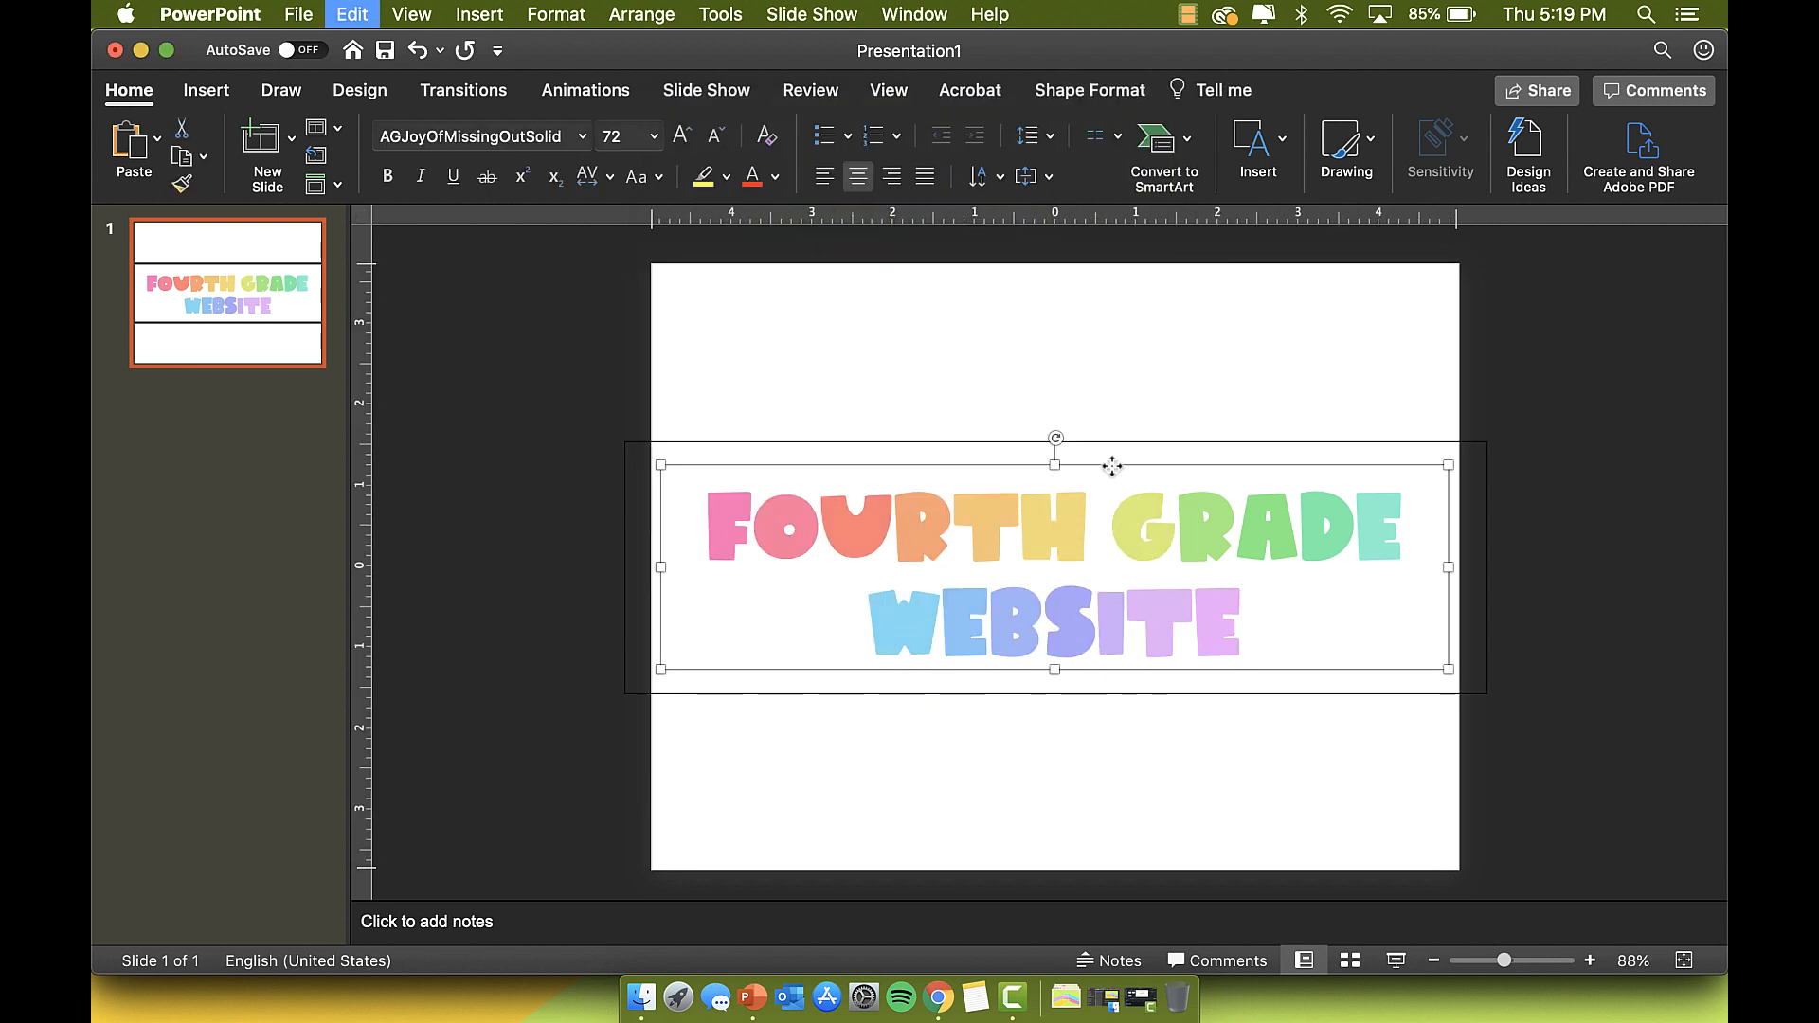
key(super+v)
Step: Lay the copy over the title and give its letters no fill and a solid black outline
drag(1118, 479, 1104, 465)
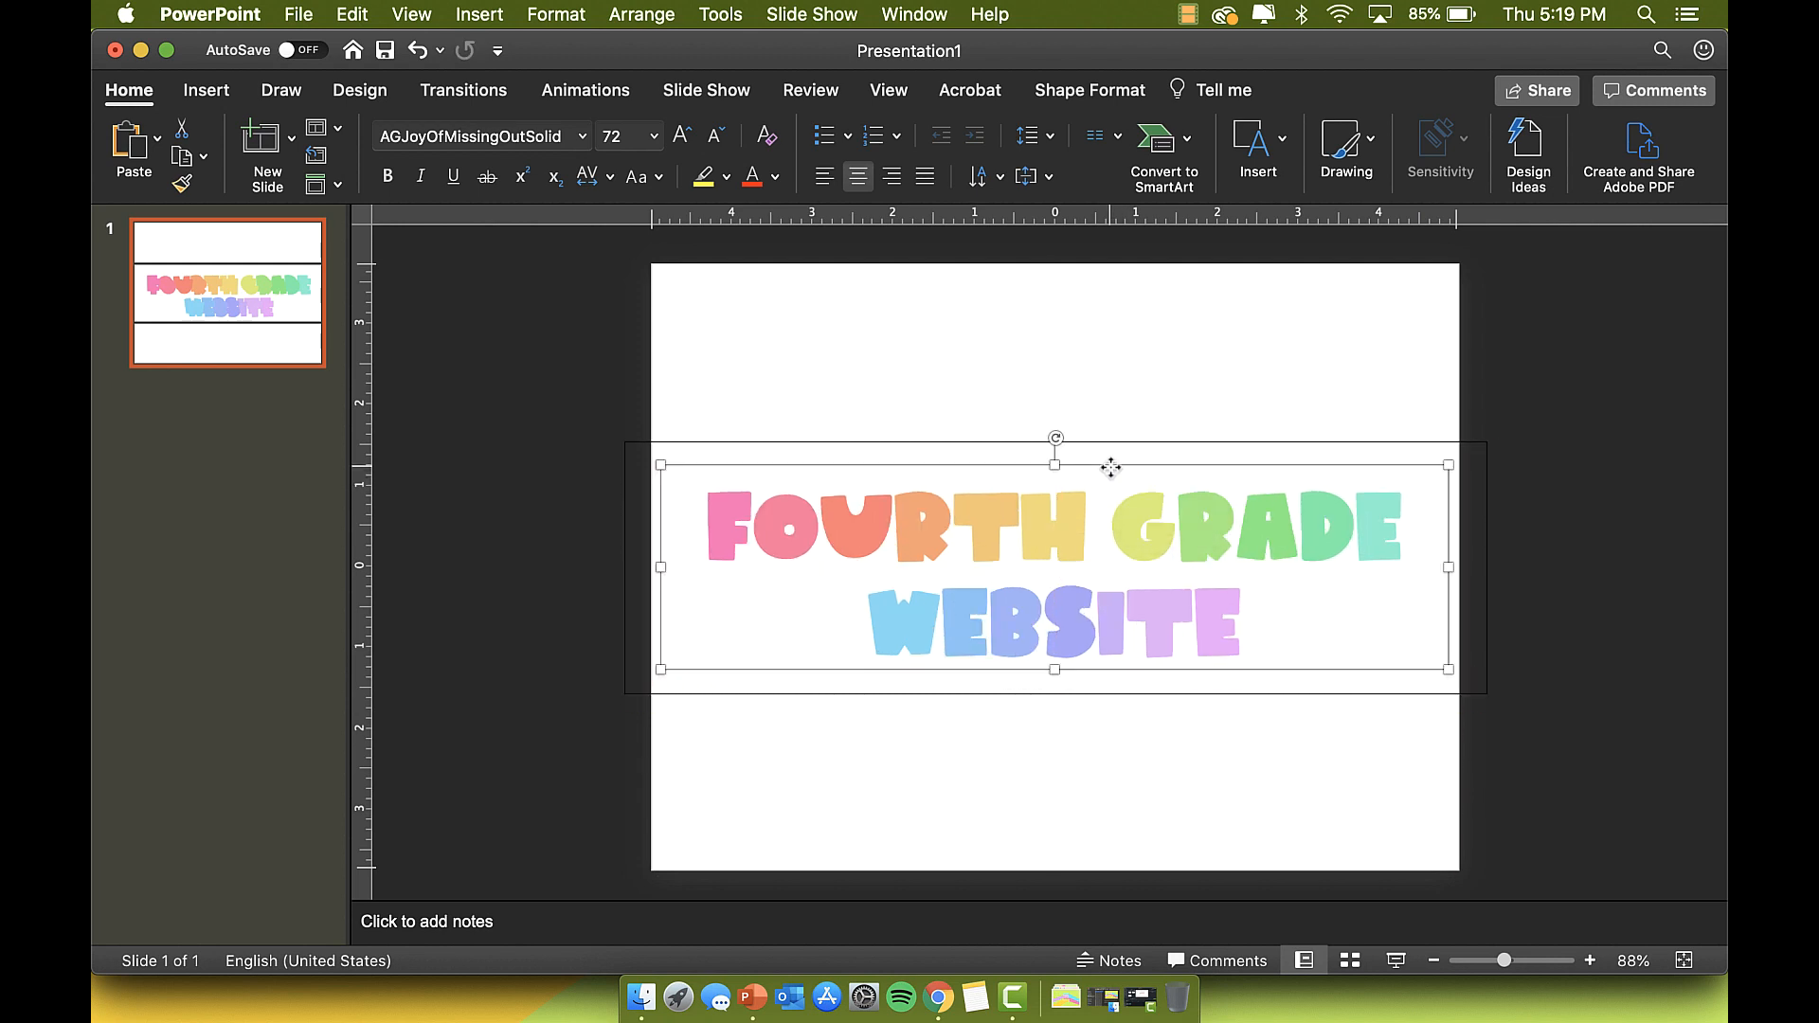
click(1099, 90)
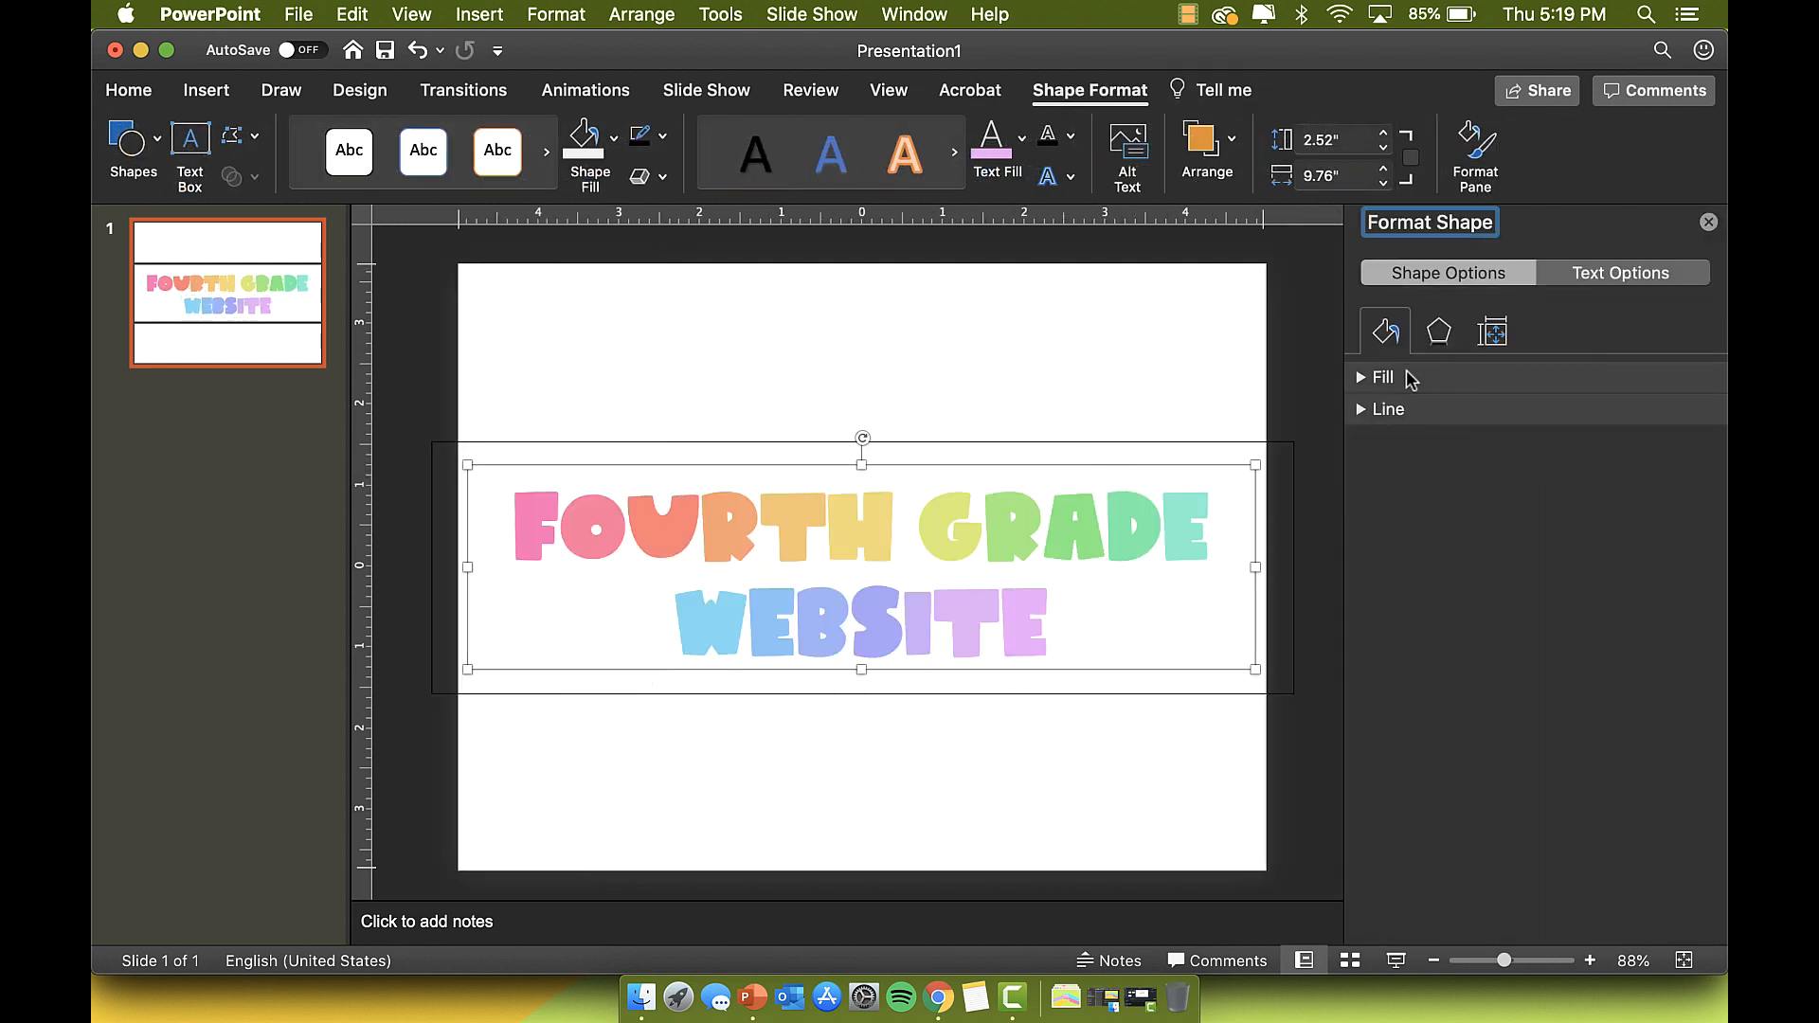
click(1411, 378)
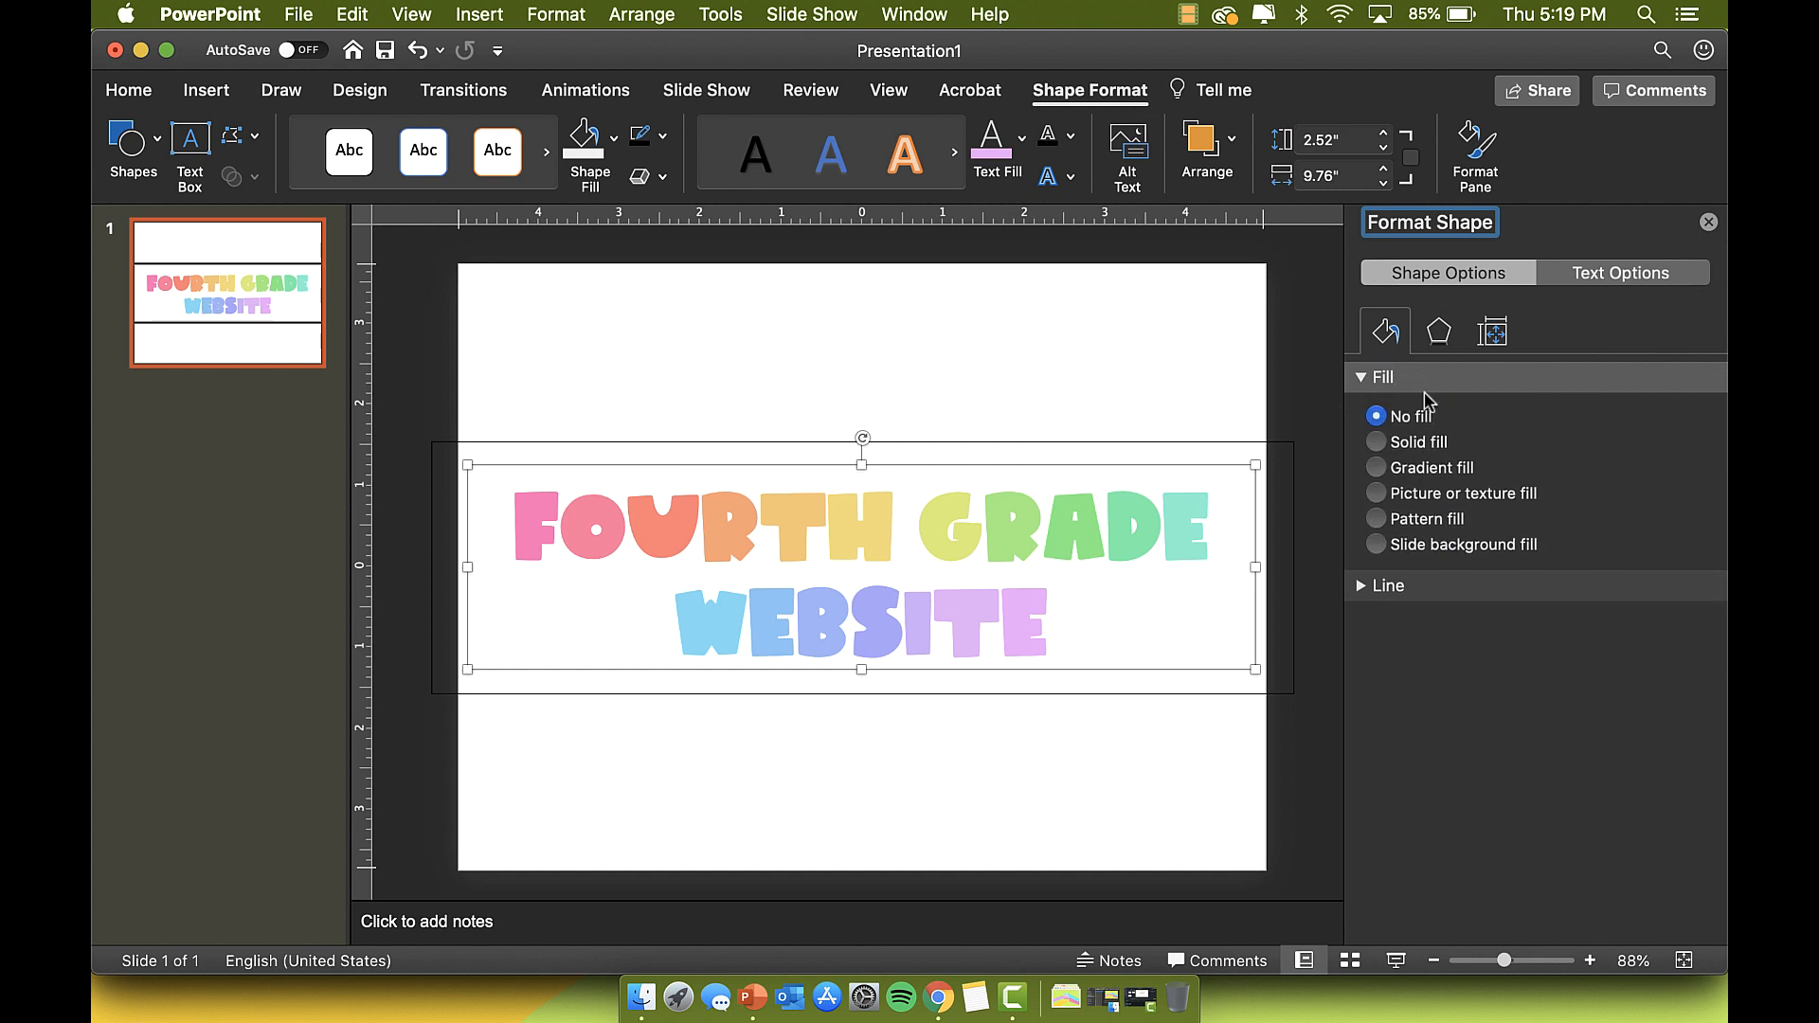
click(1578, 276)
click(1377, 416)
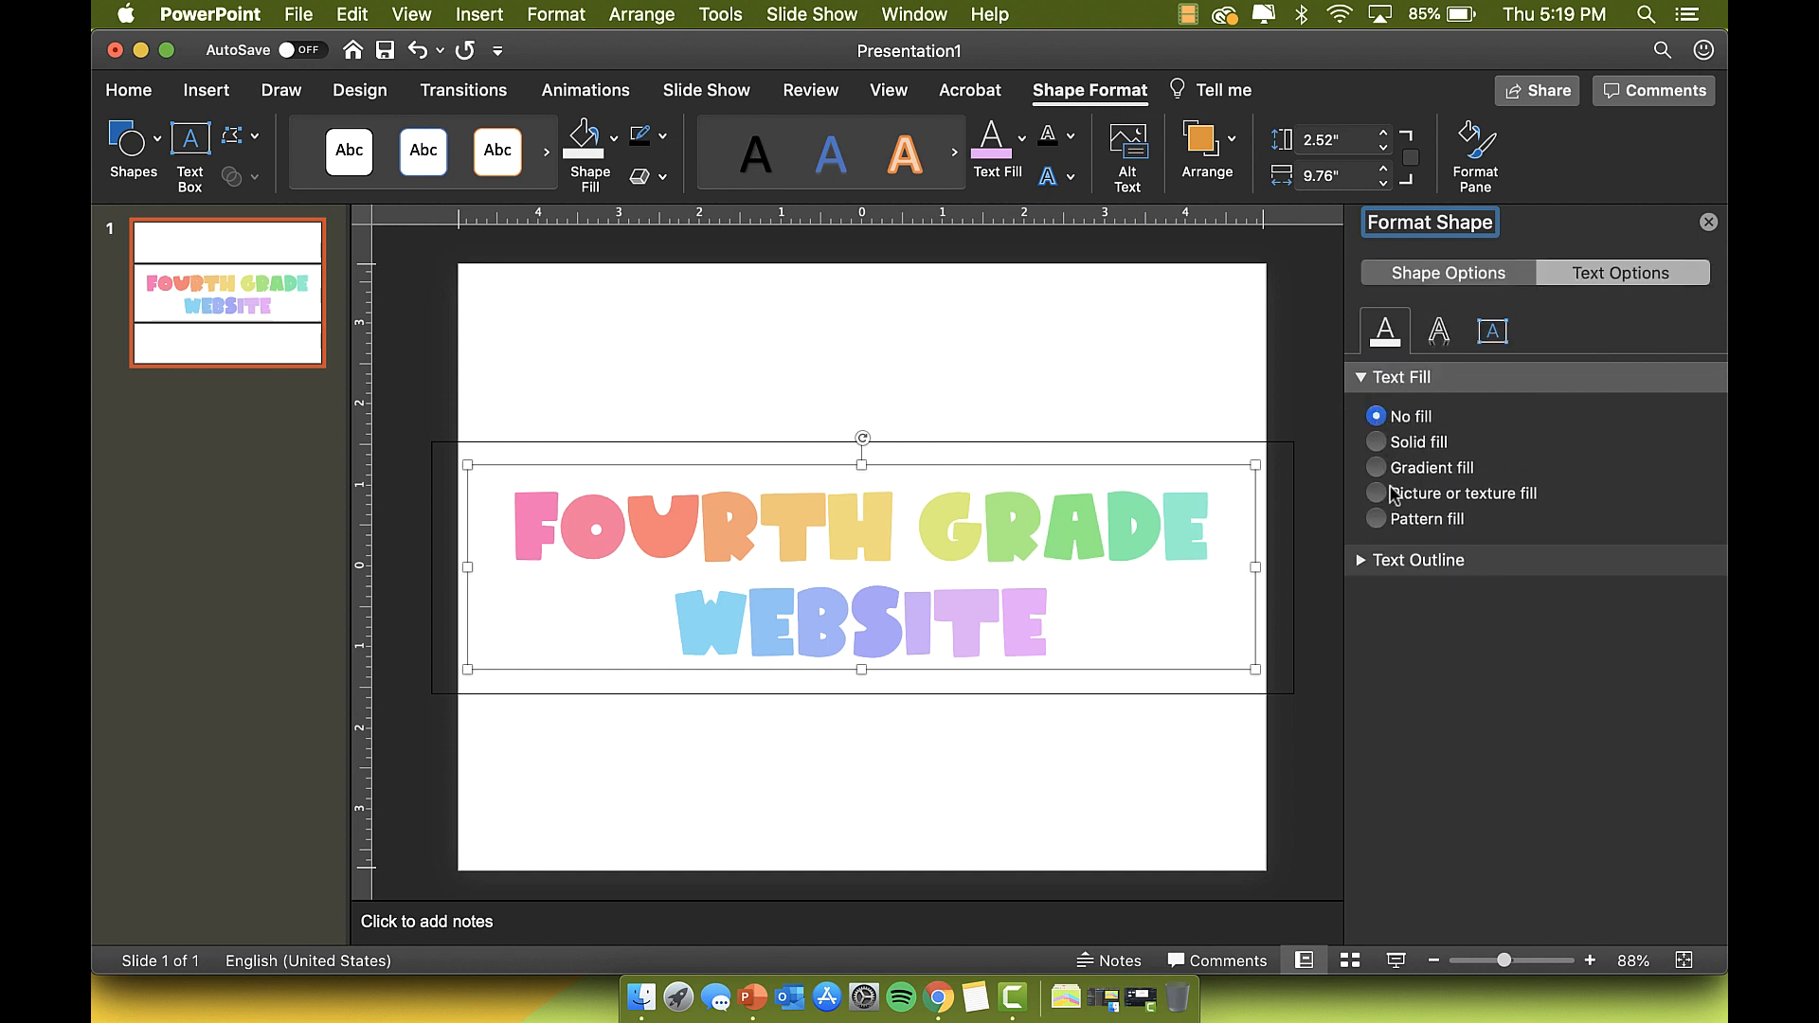
click(1399, 560)
click(1389, 627)
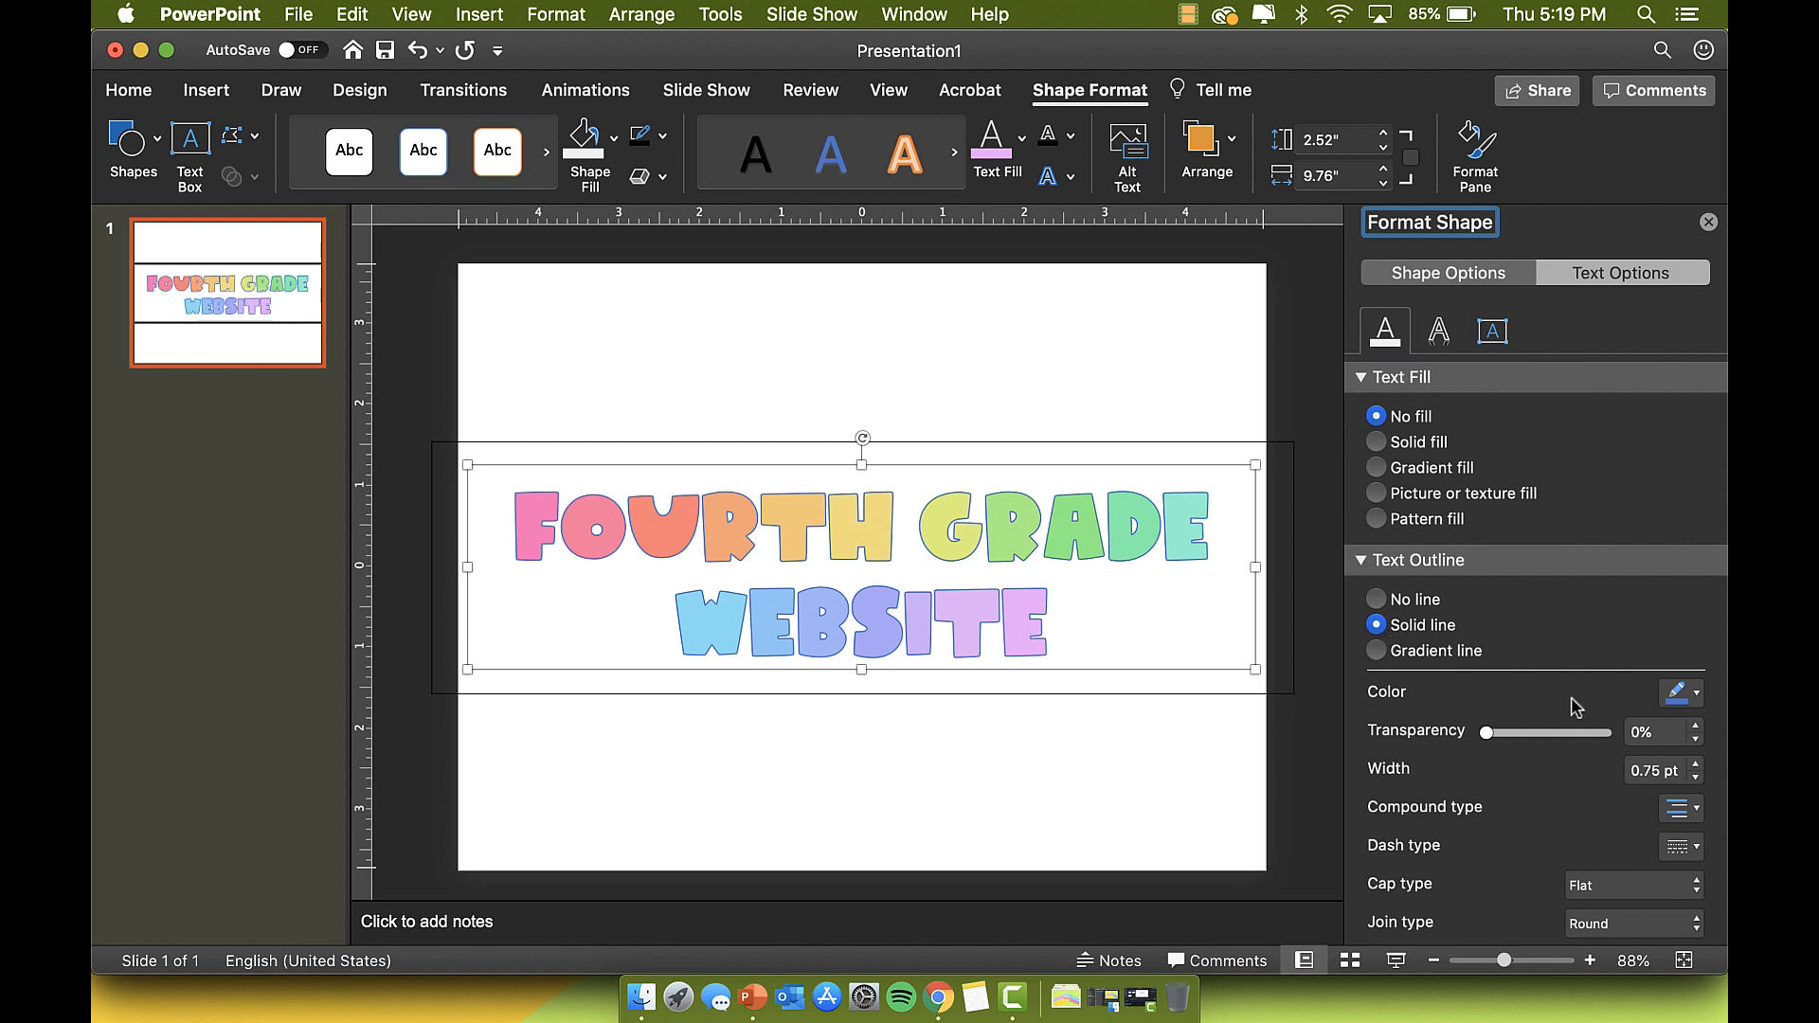
click(1683, 709)
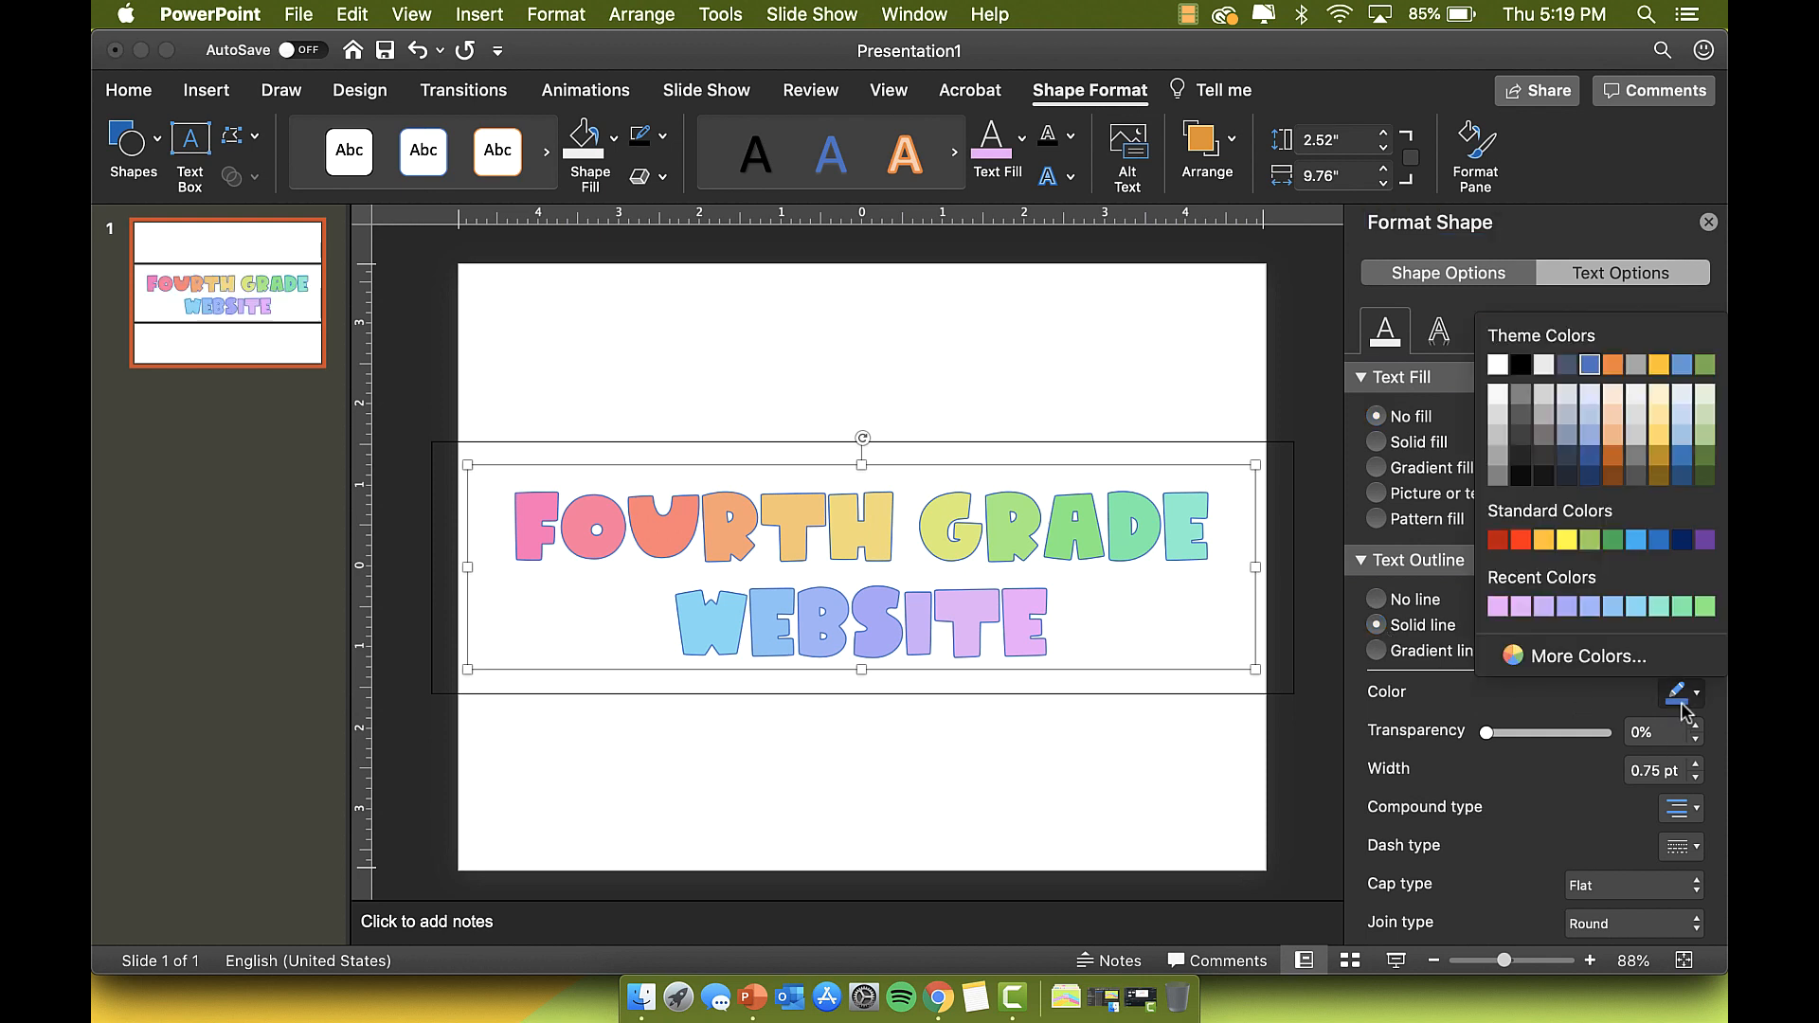
click(1521, 364)
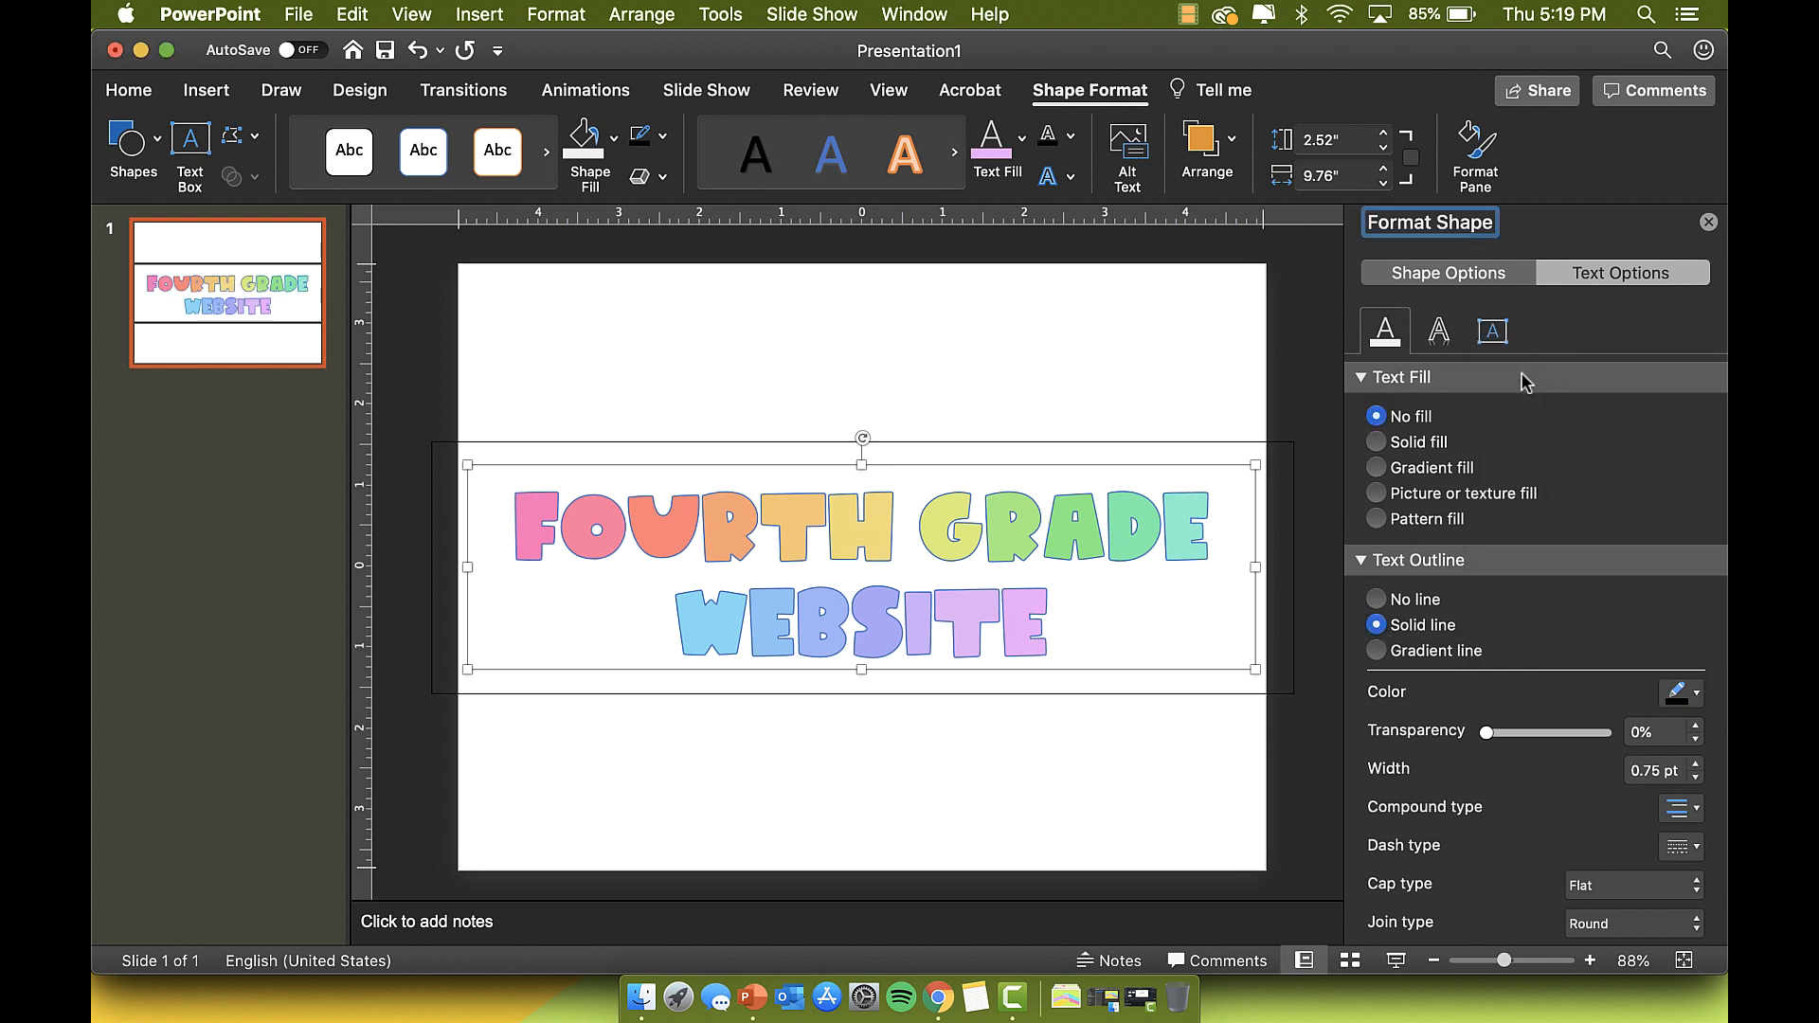
Step: Thicken the letter outline, preview the slide, and settle on 1.75 pt width
click(1693, 763)
click(1692, 763)
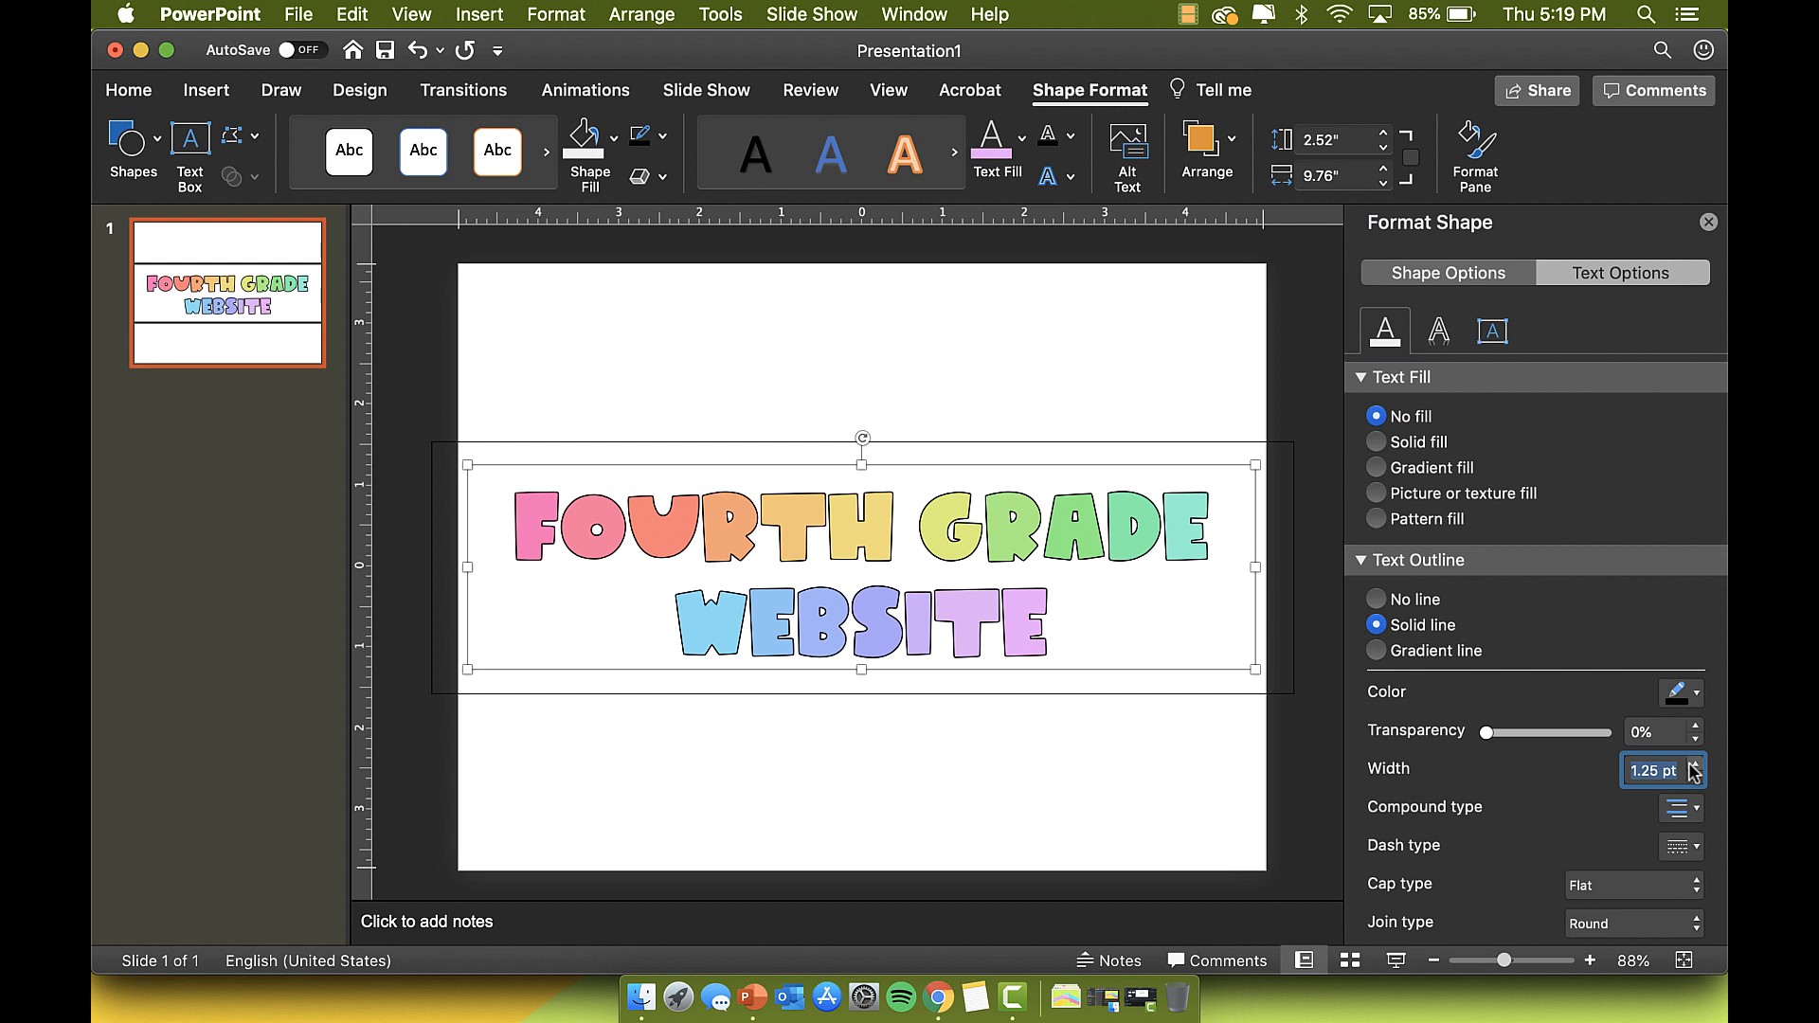
click(1396, 961)
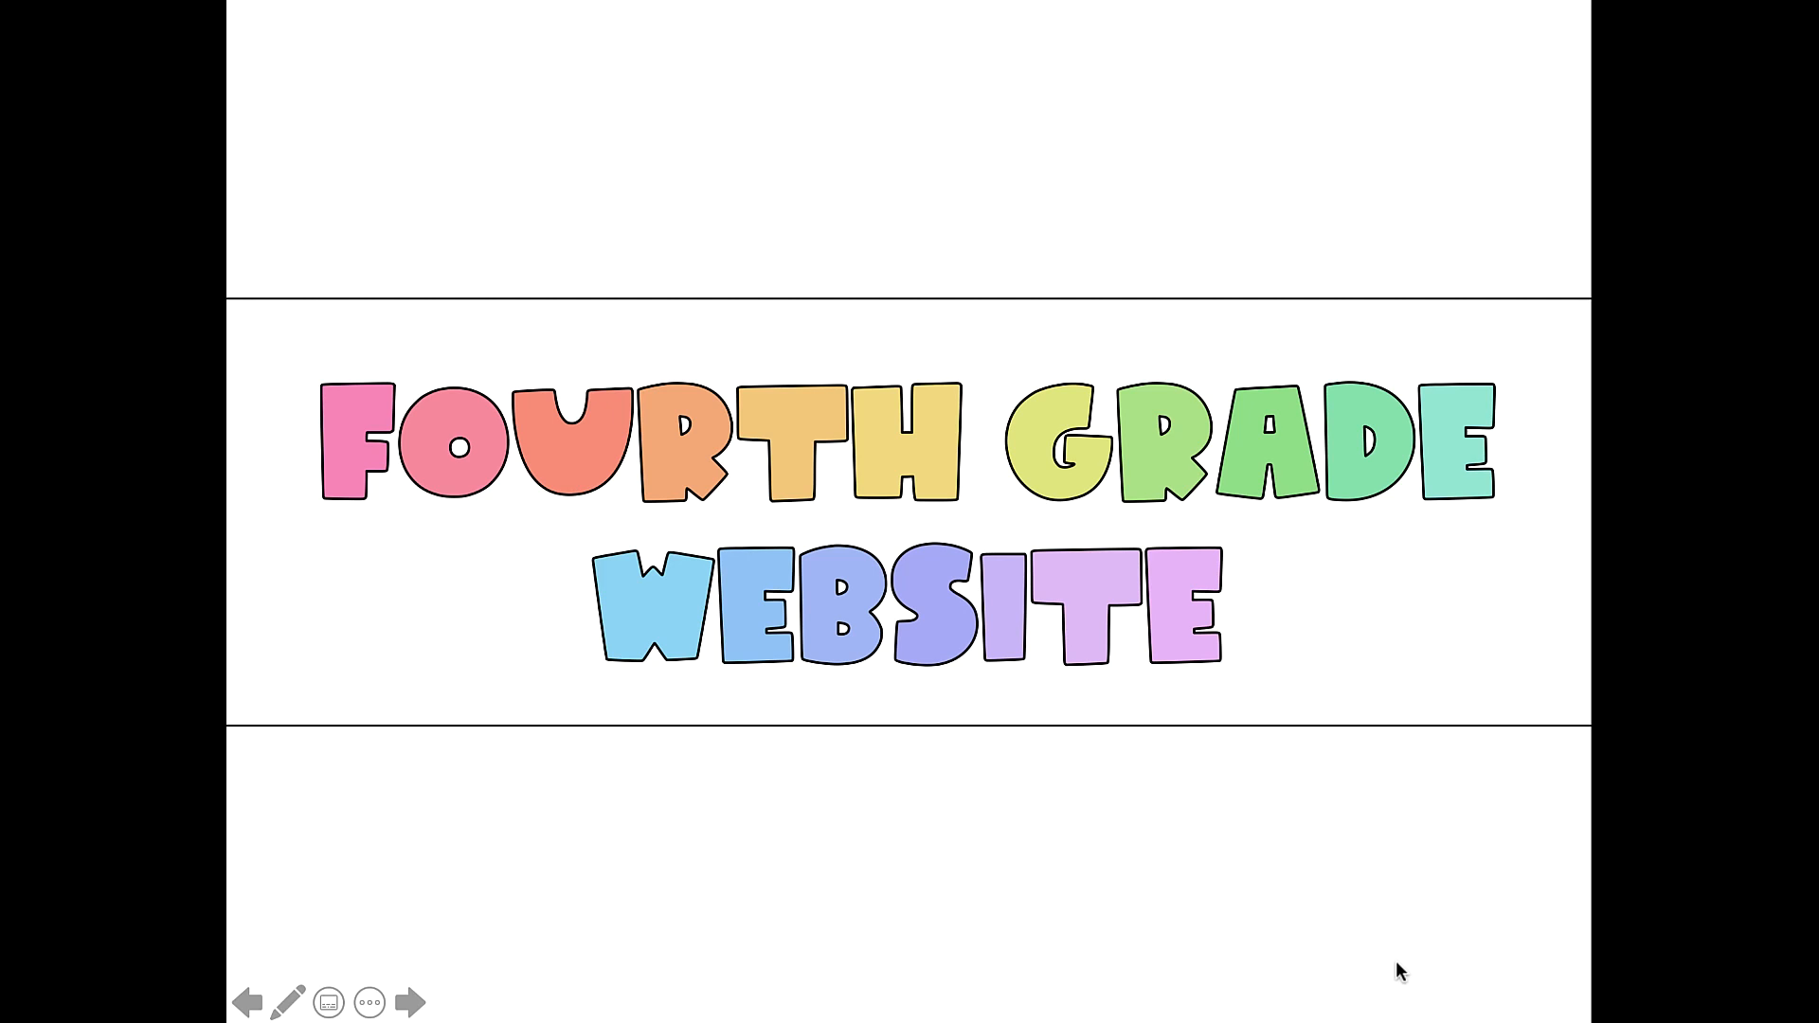
key(Escape)
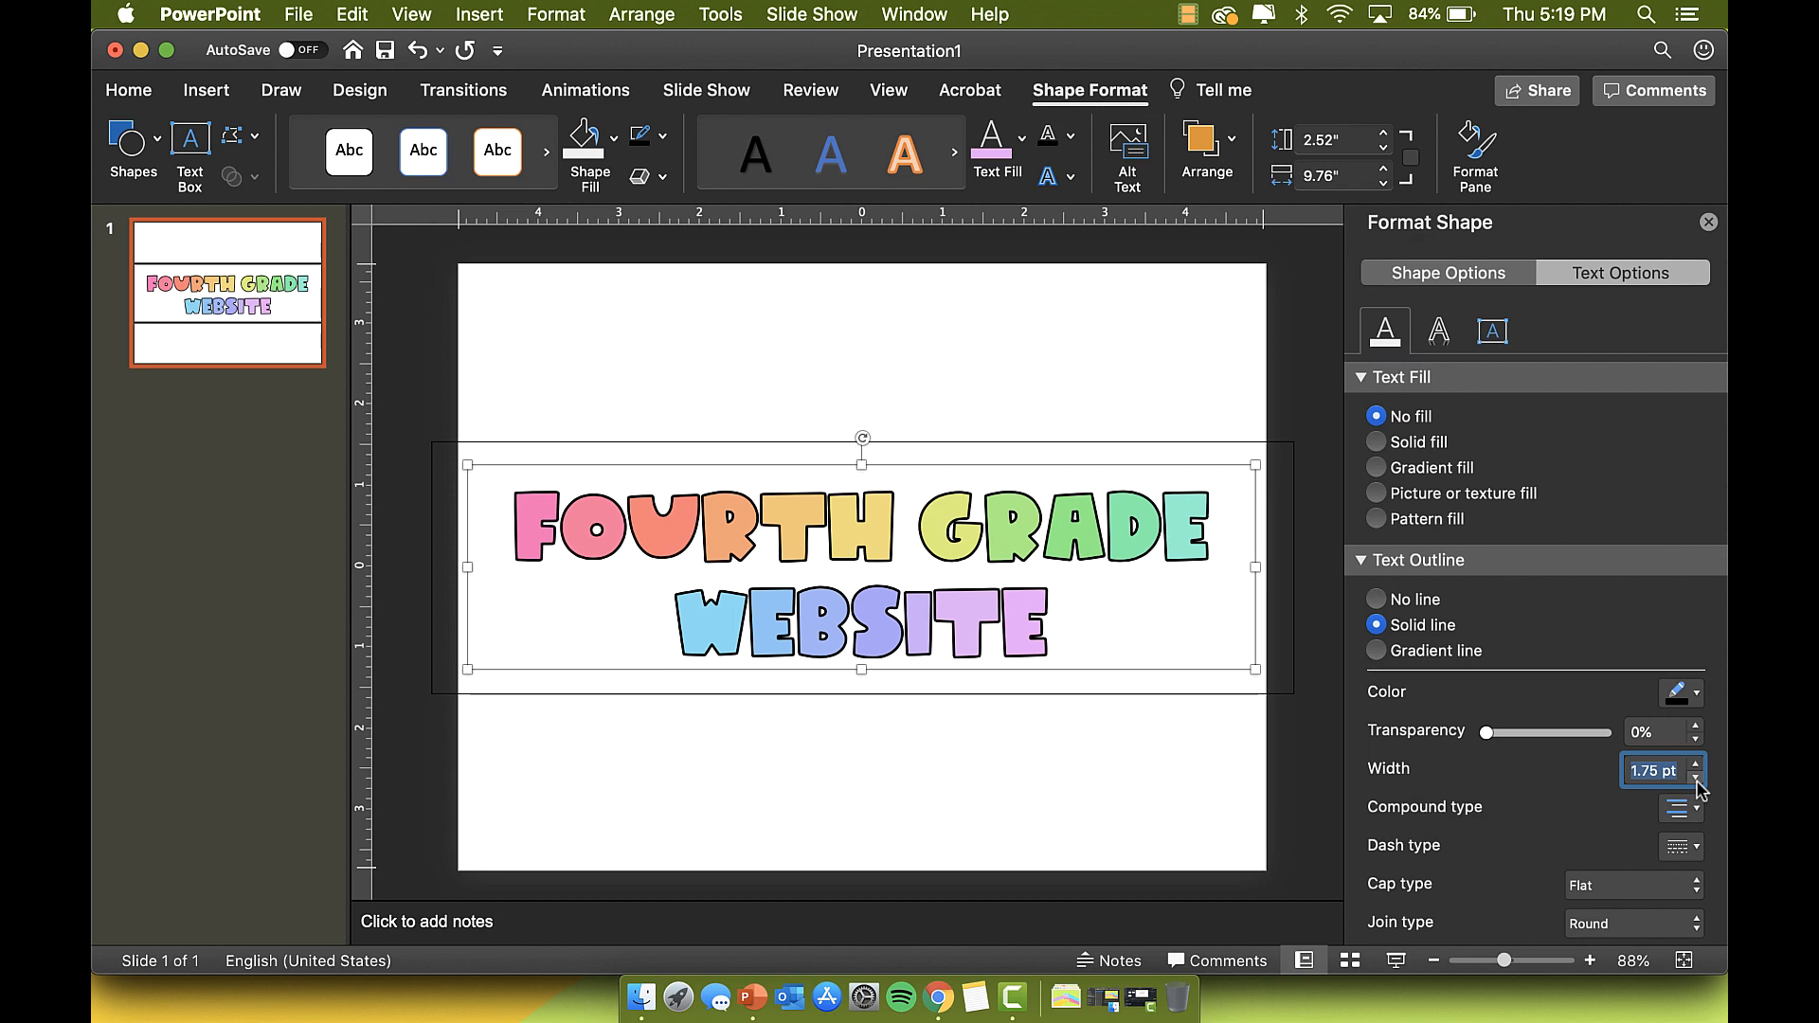
click(1696, 779)
click(1694, 763)
Step: Nudge the outline copy with arrow keys to align it over the rainbow title, then open Insert
click(1047, 488)
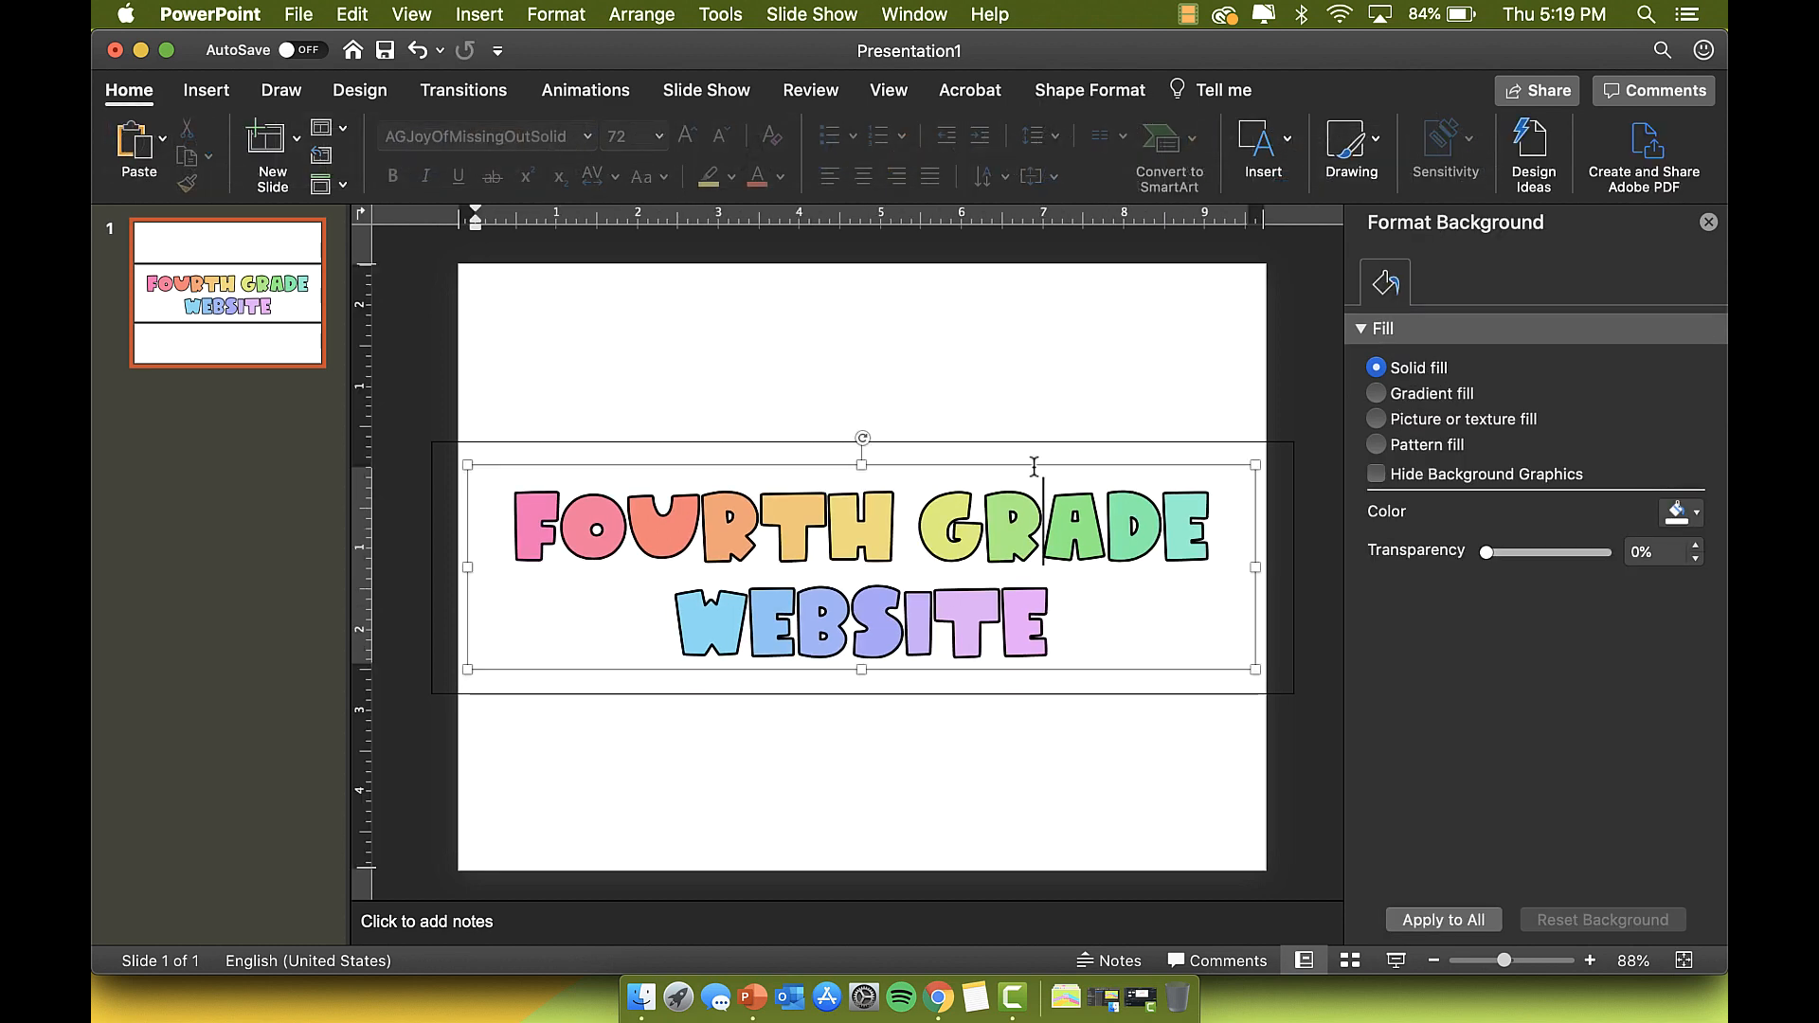
click(1034, 465)
drag(1018, 467, 1028, 470)
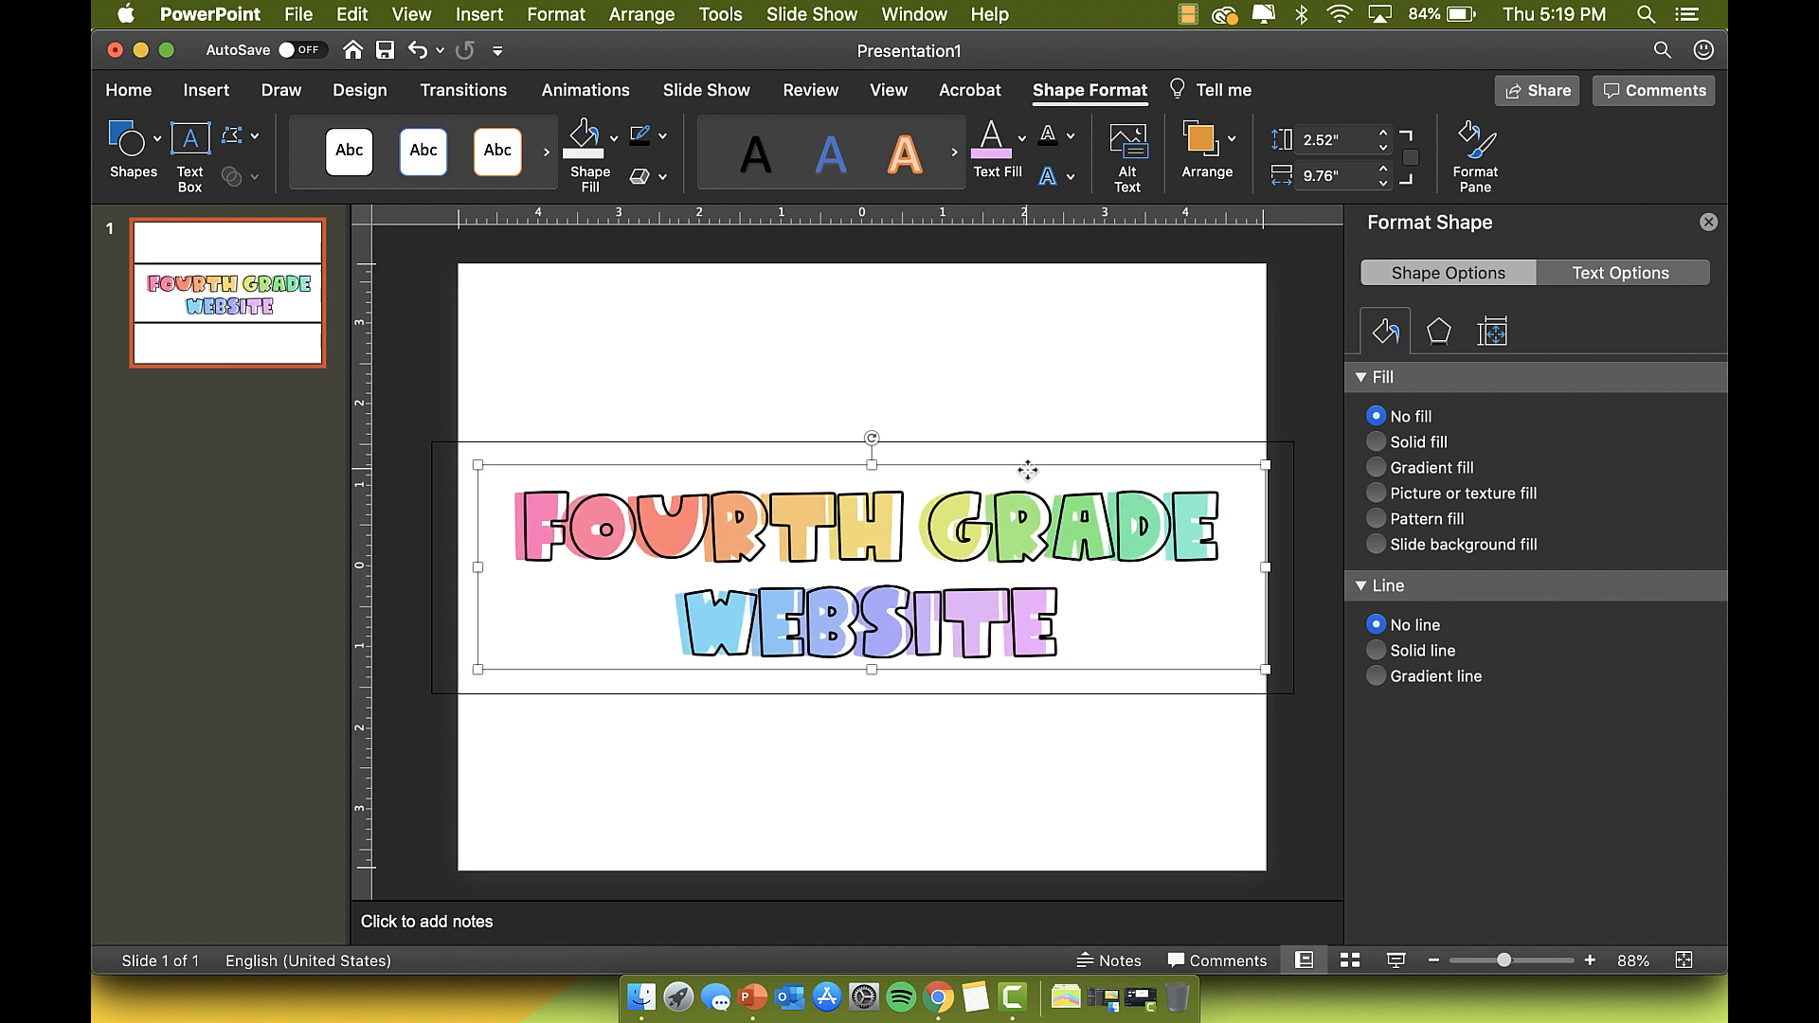
key(Left)
key(Left)
key(Left)
key(Up)
key(Left)
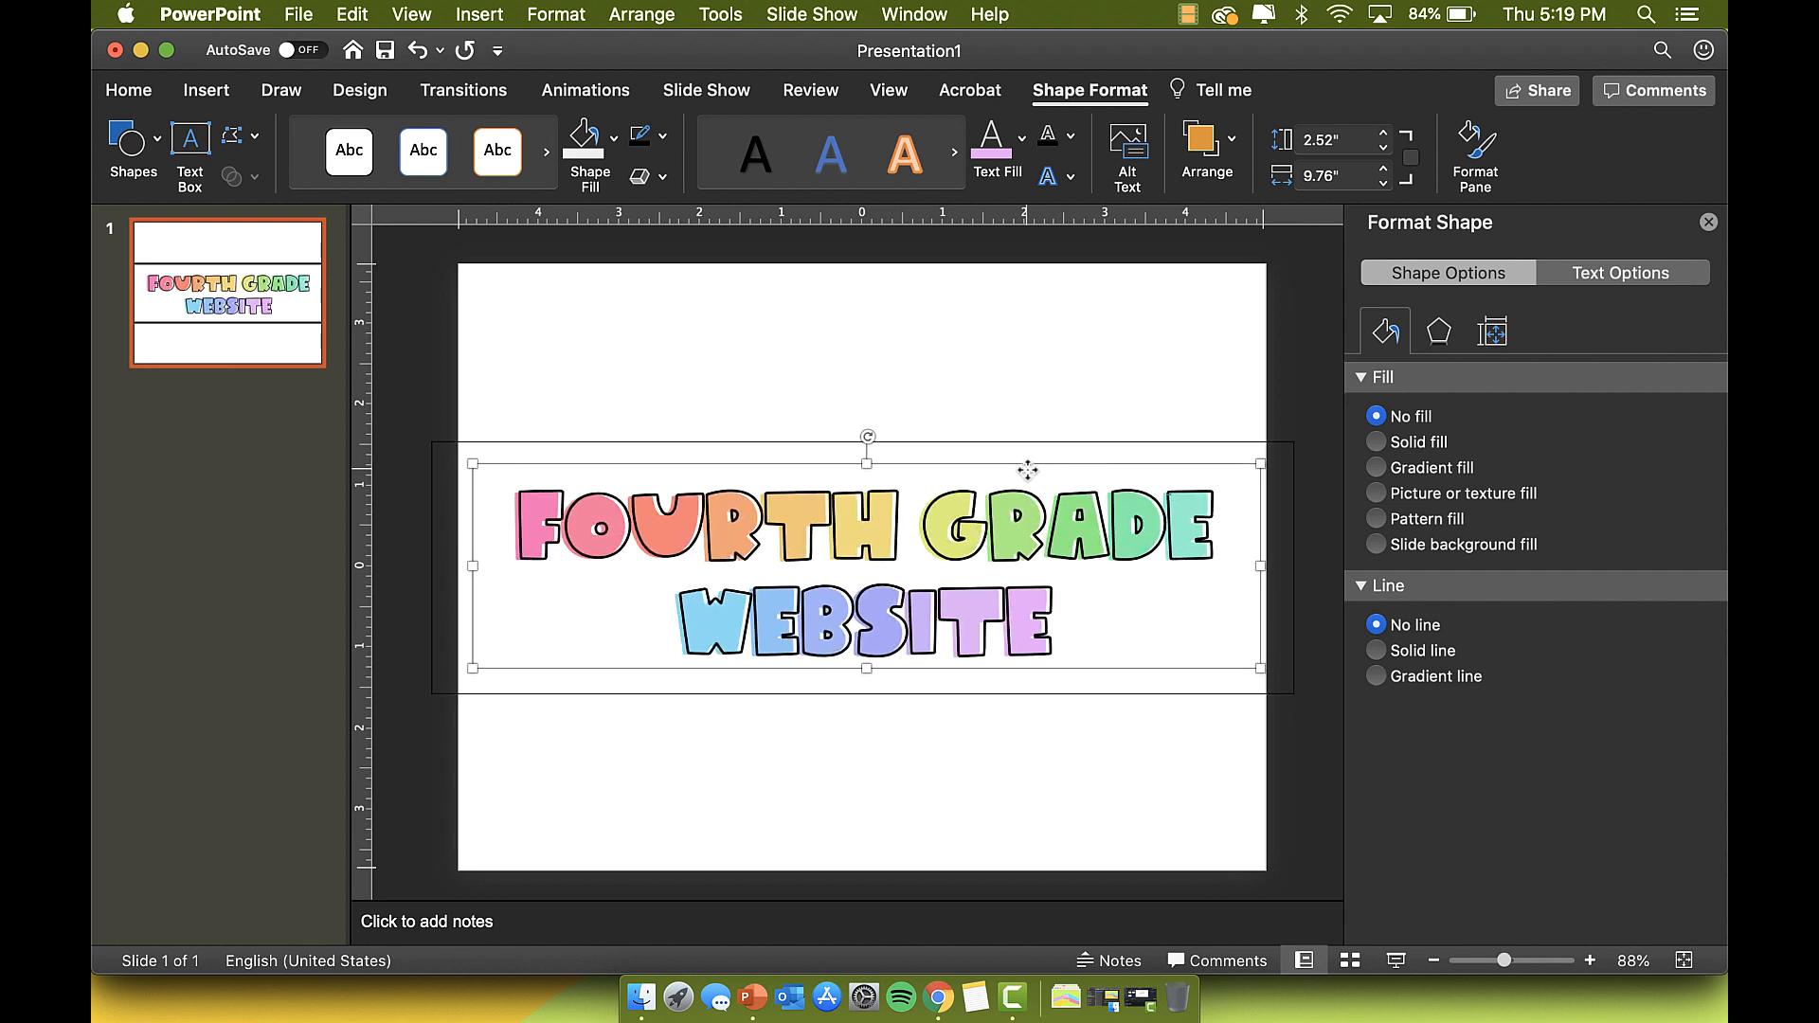
key(Up)
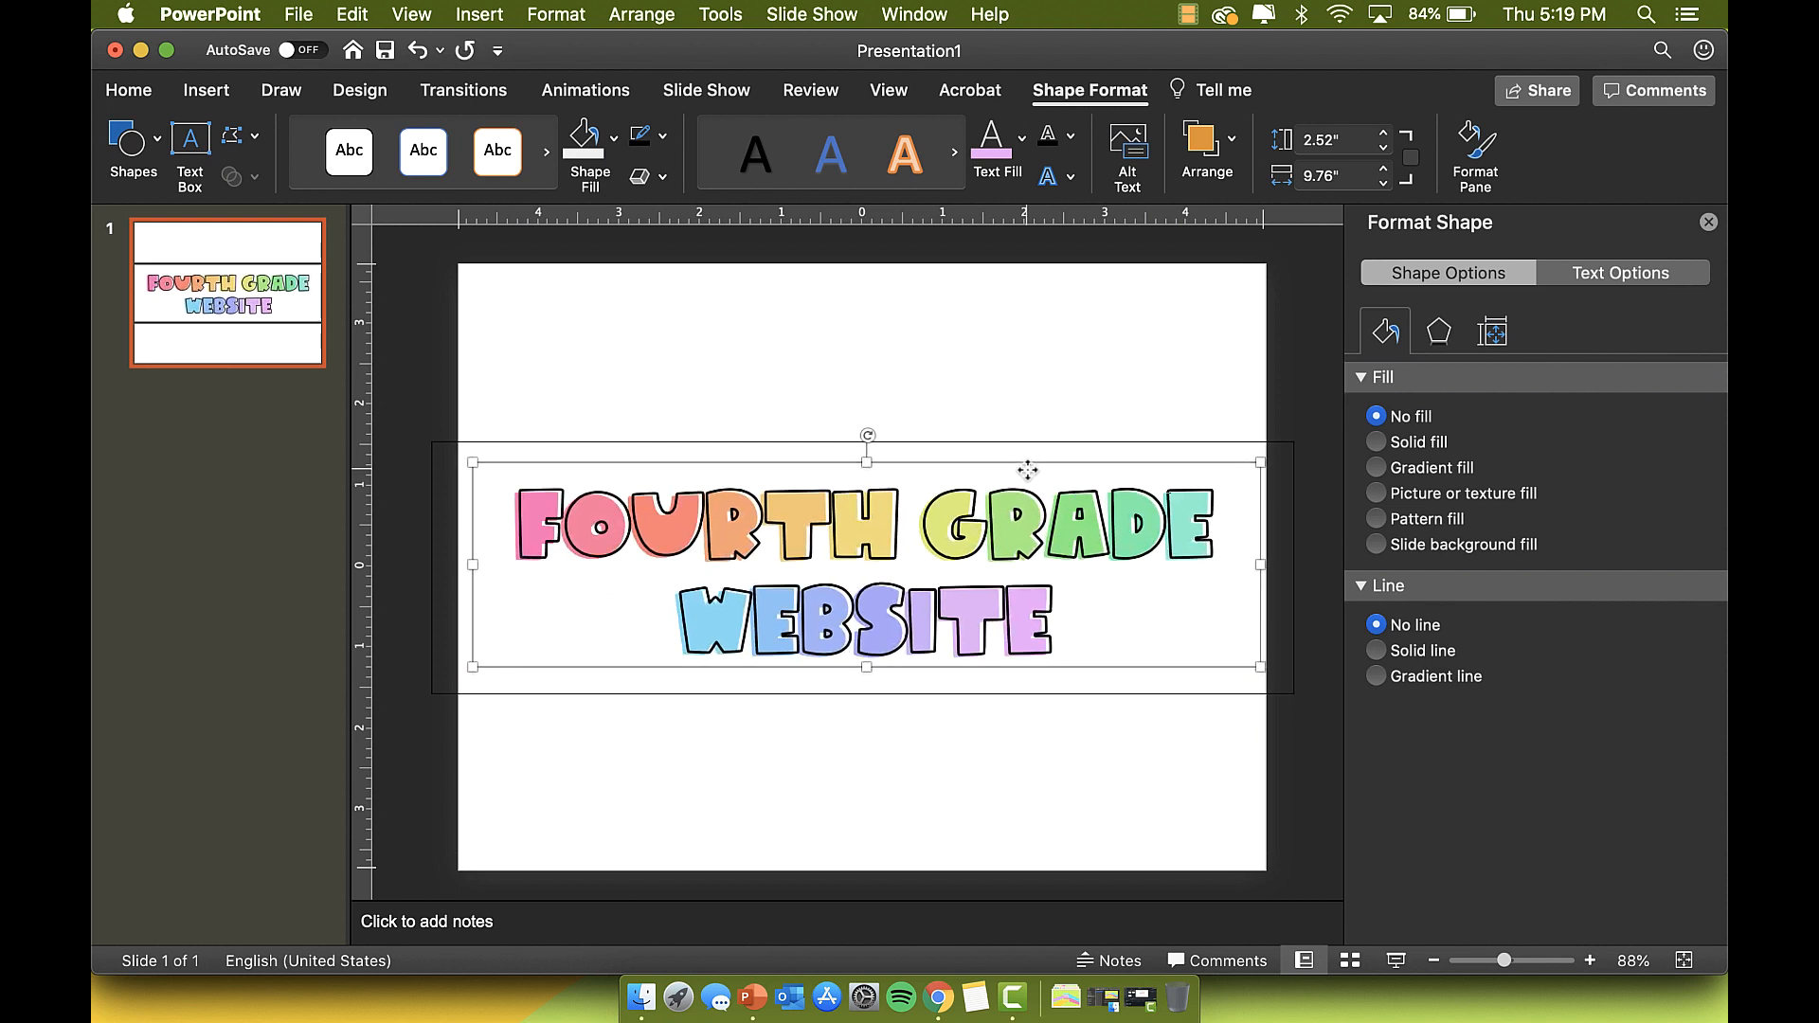
key(Up)
key(Up)
key(Down)
key(Right)
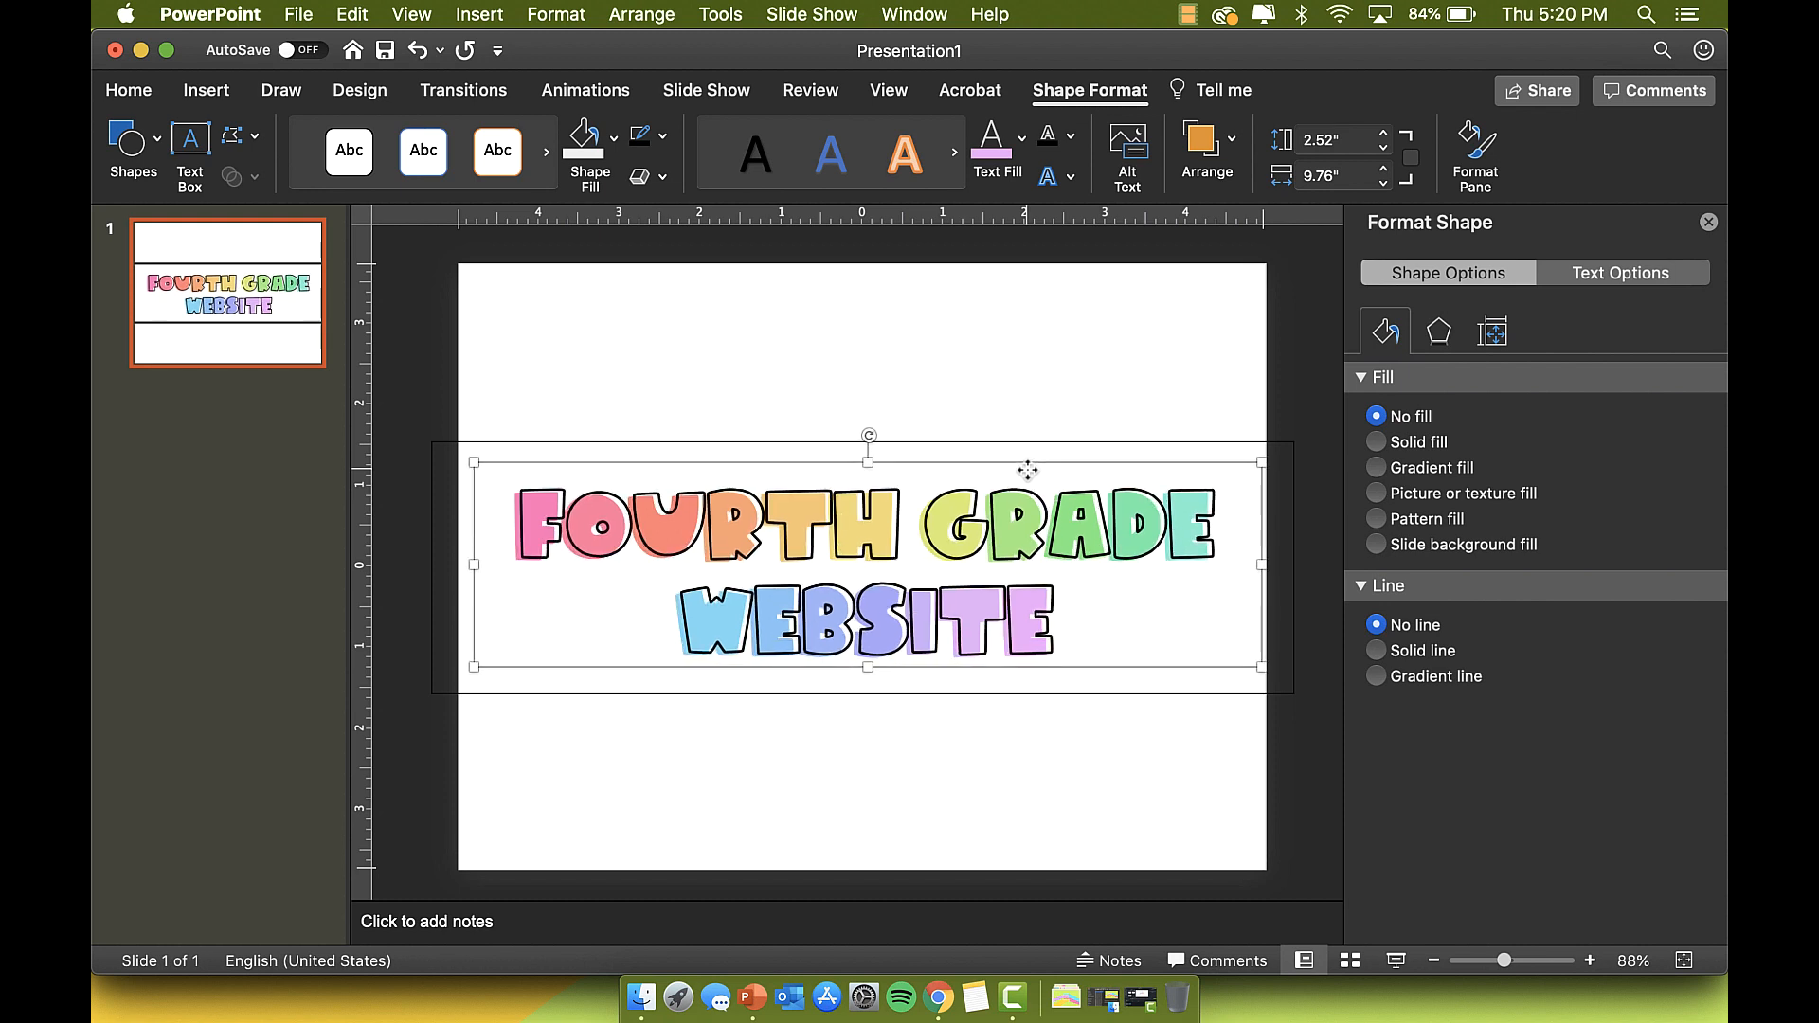
key(Left)
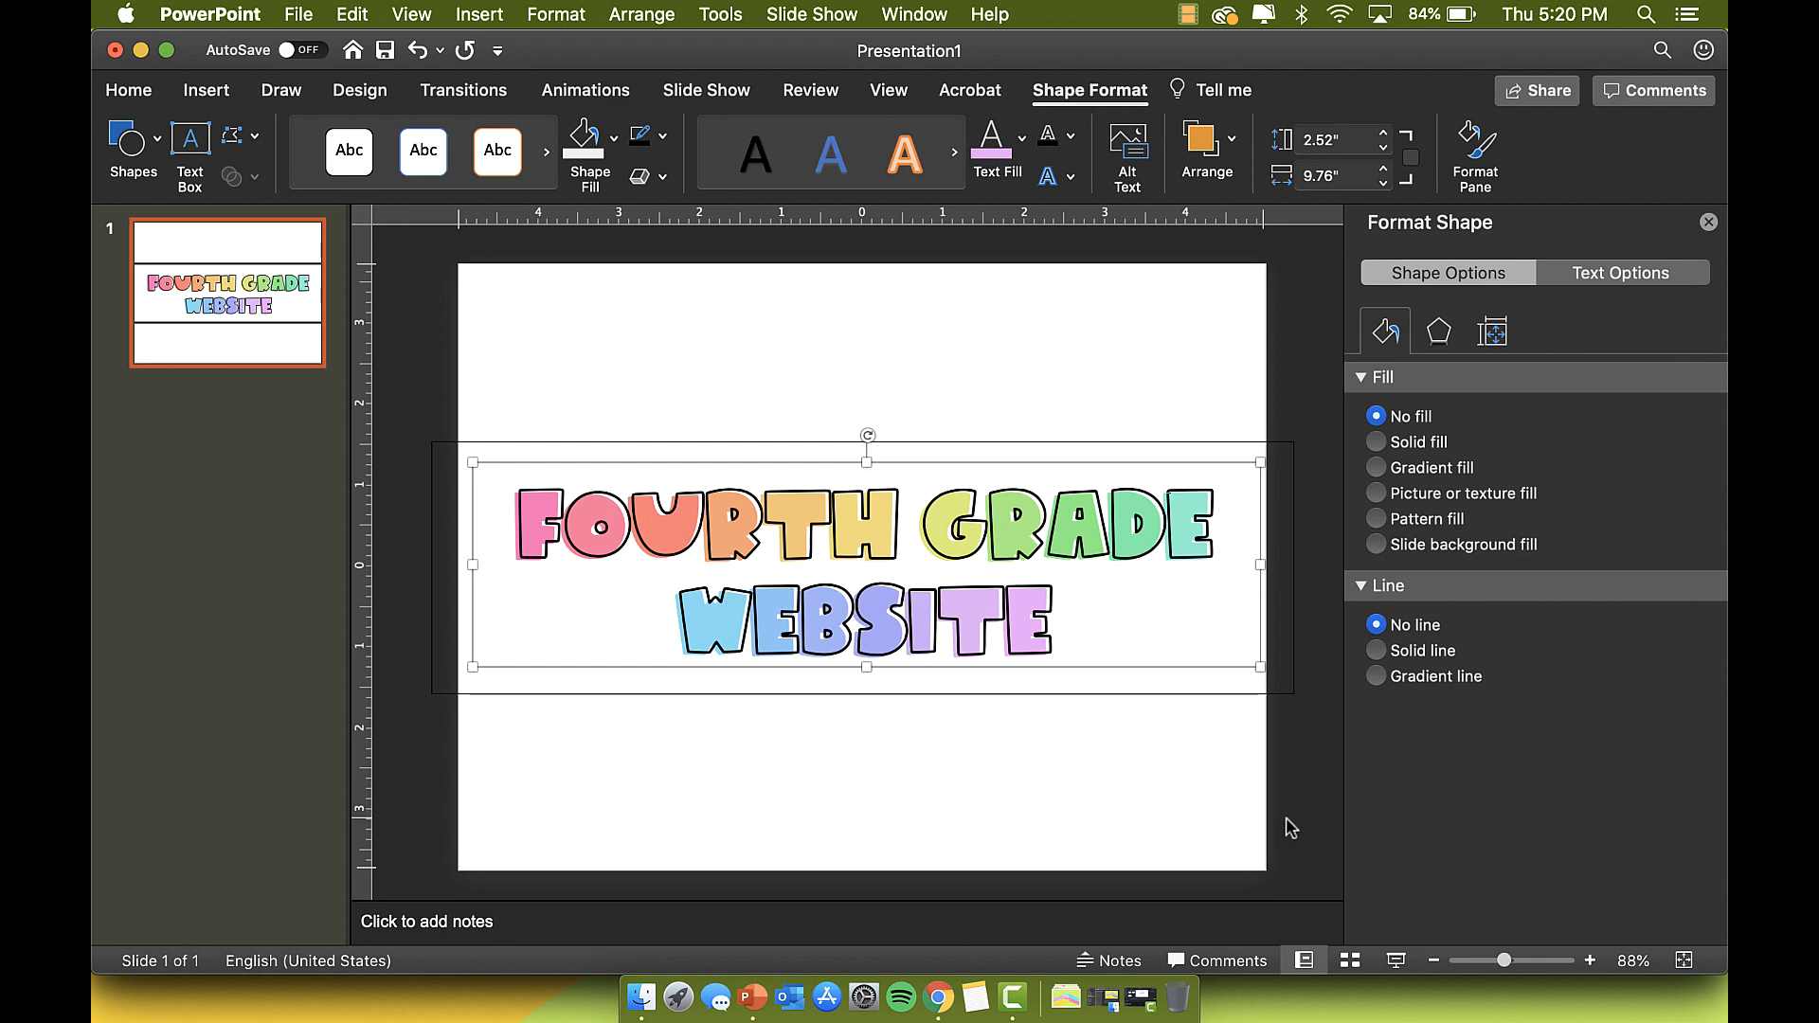
click(1130, 807)
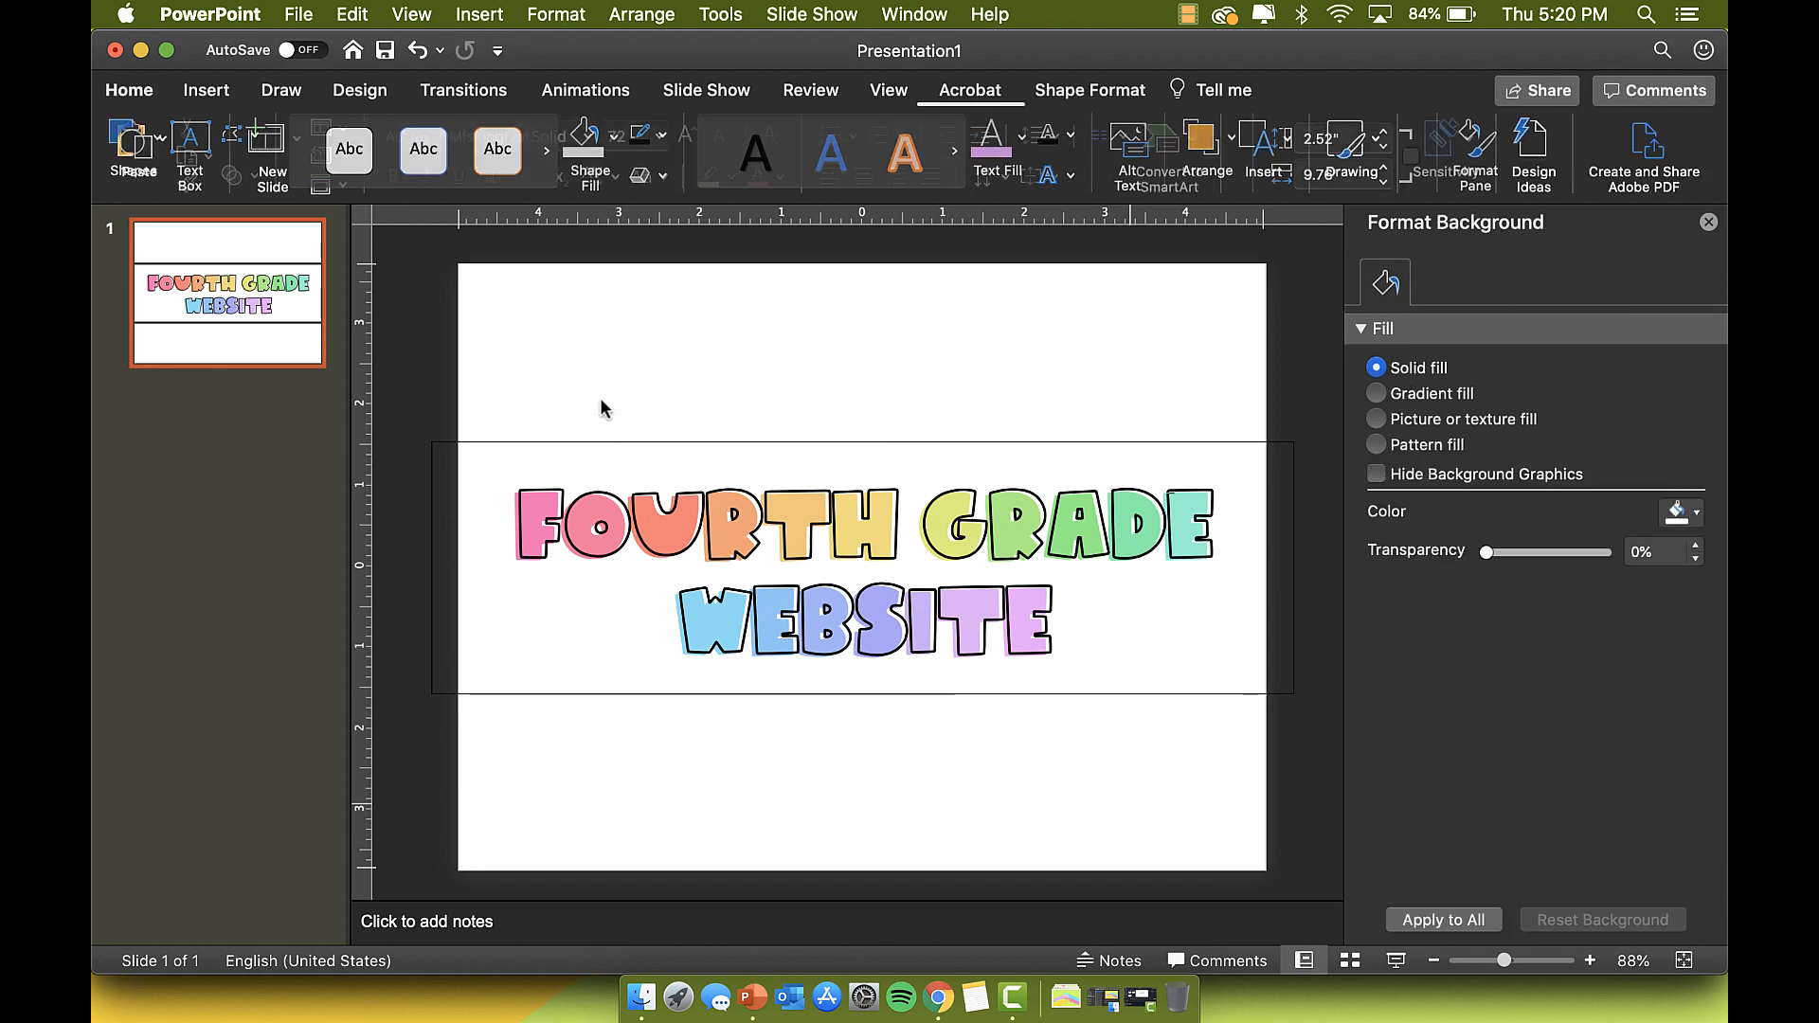
click(297, 14)
Step: Draw a new text box left of WEBSITE and set it to the KAYouGonLearn doodle font
mouse_move(479, 15)
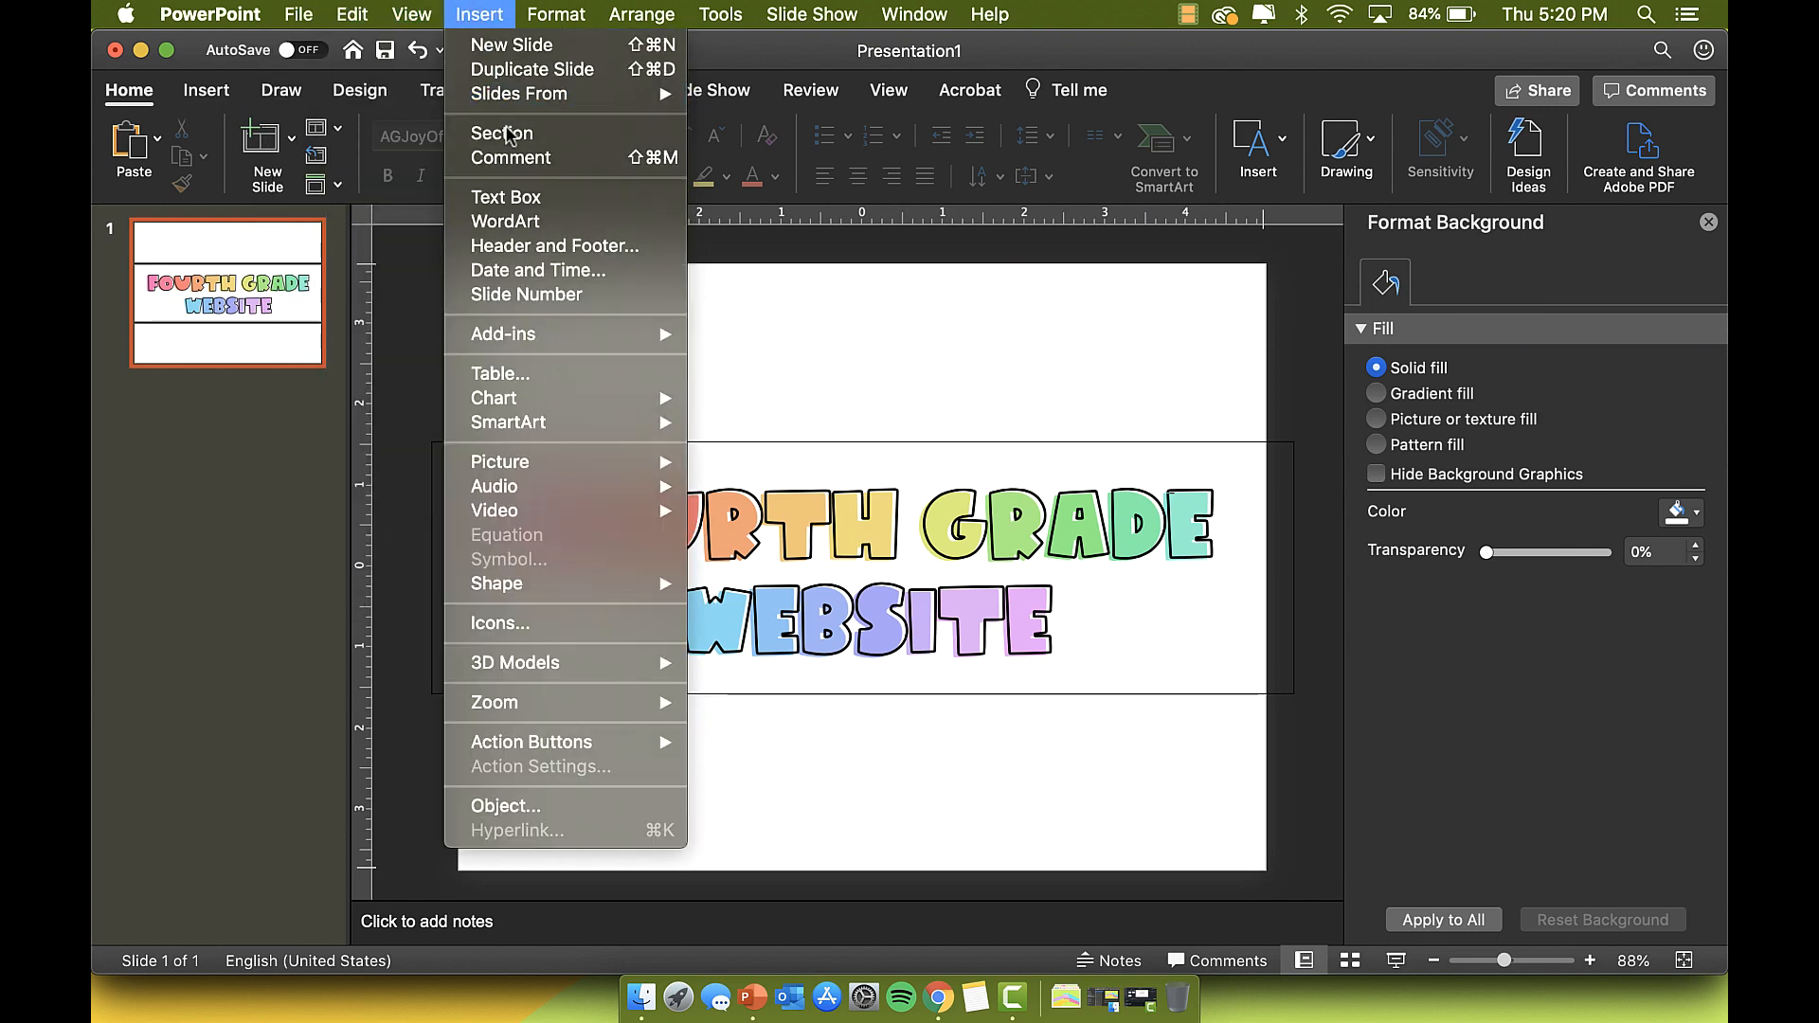
click(524, 198)
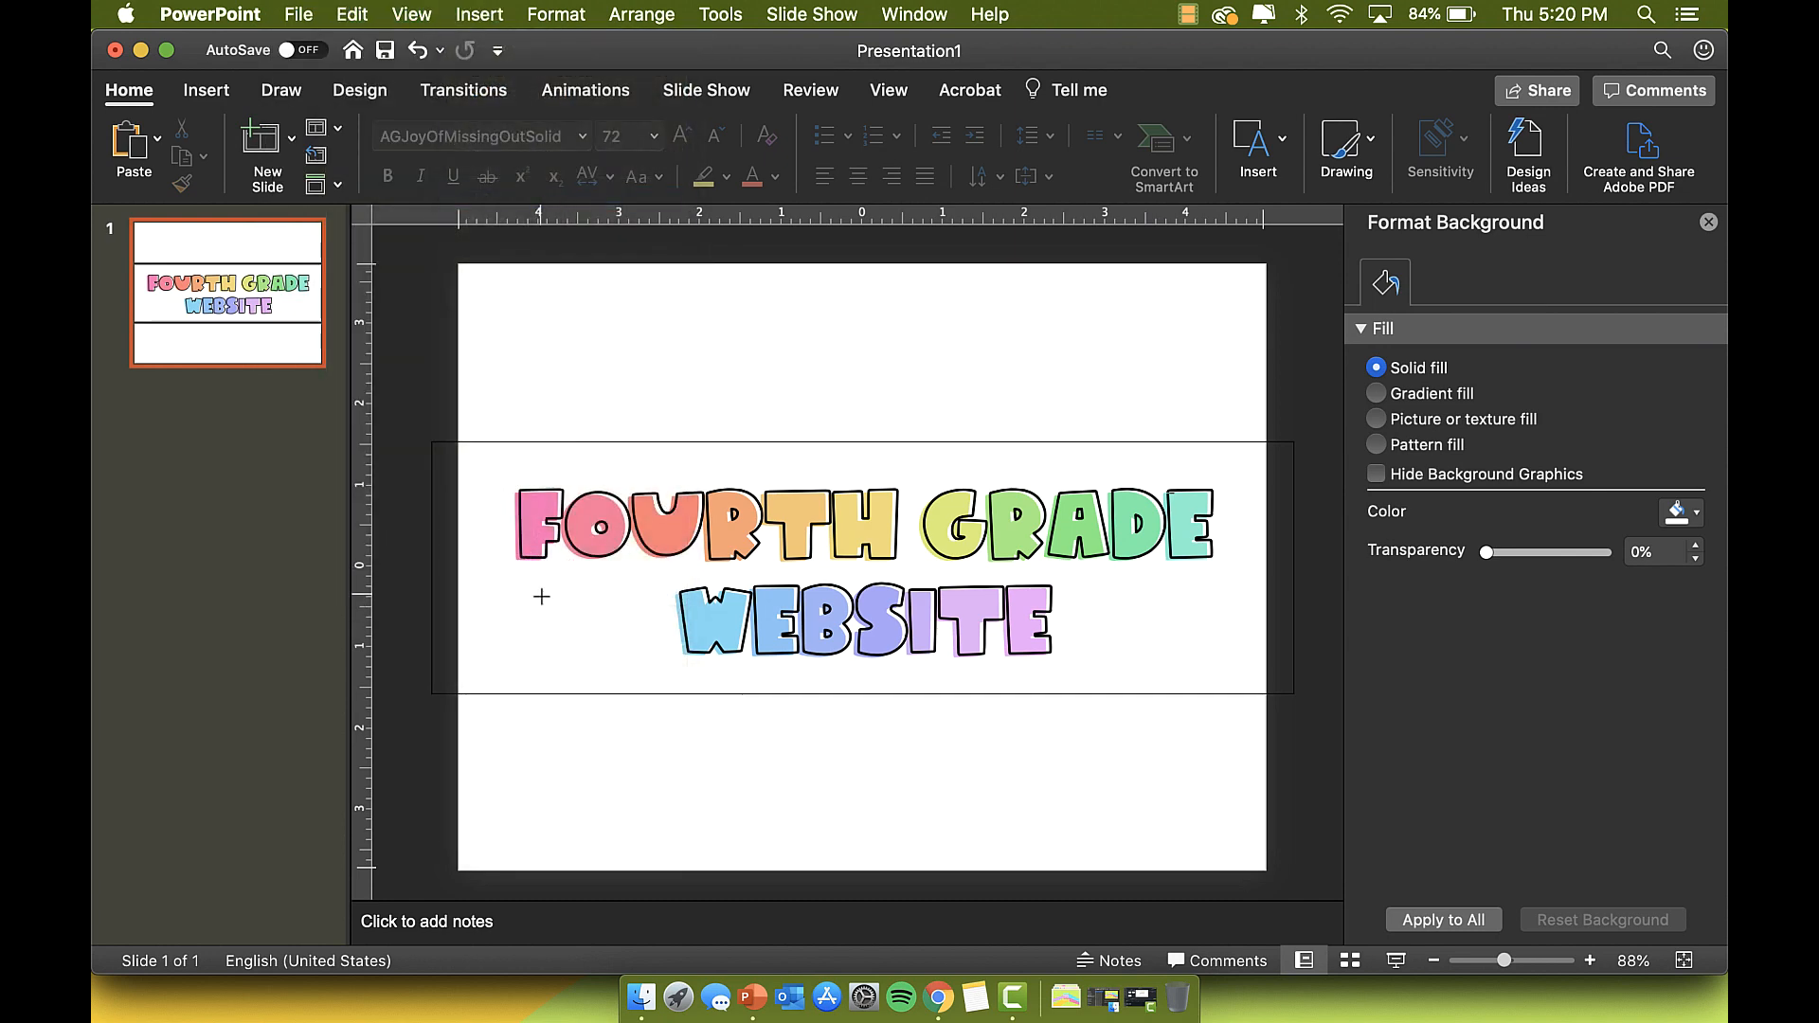
drag(541, 597, 649, 684)
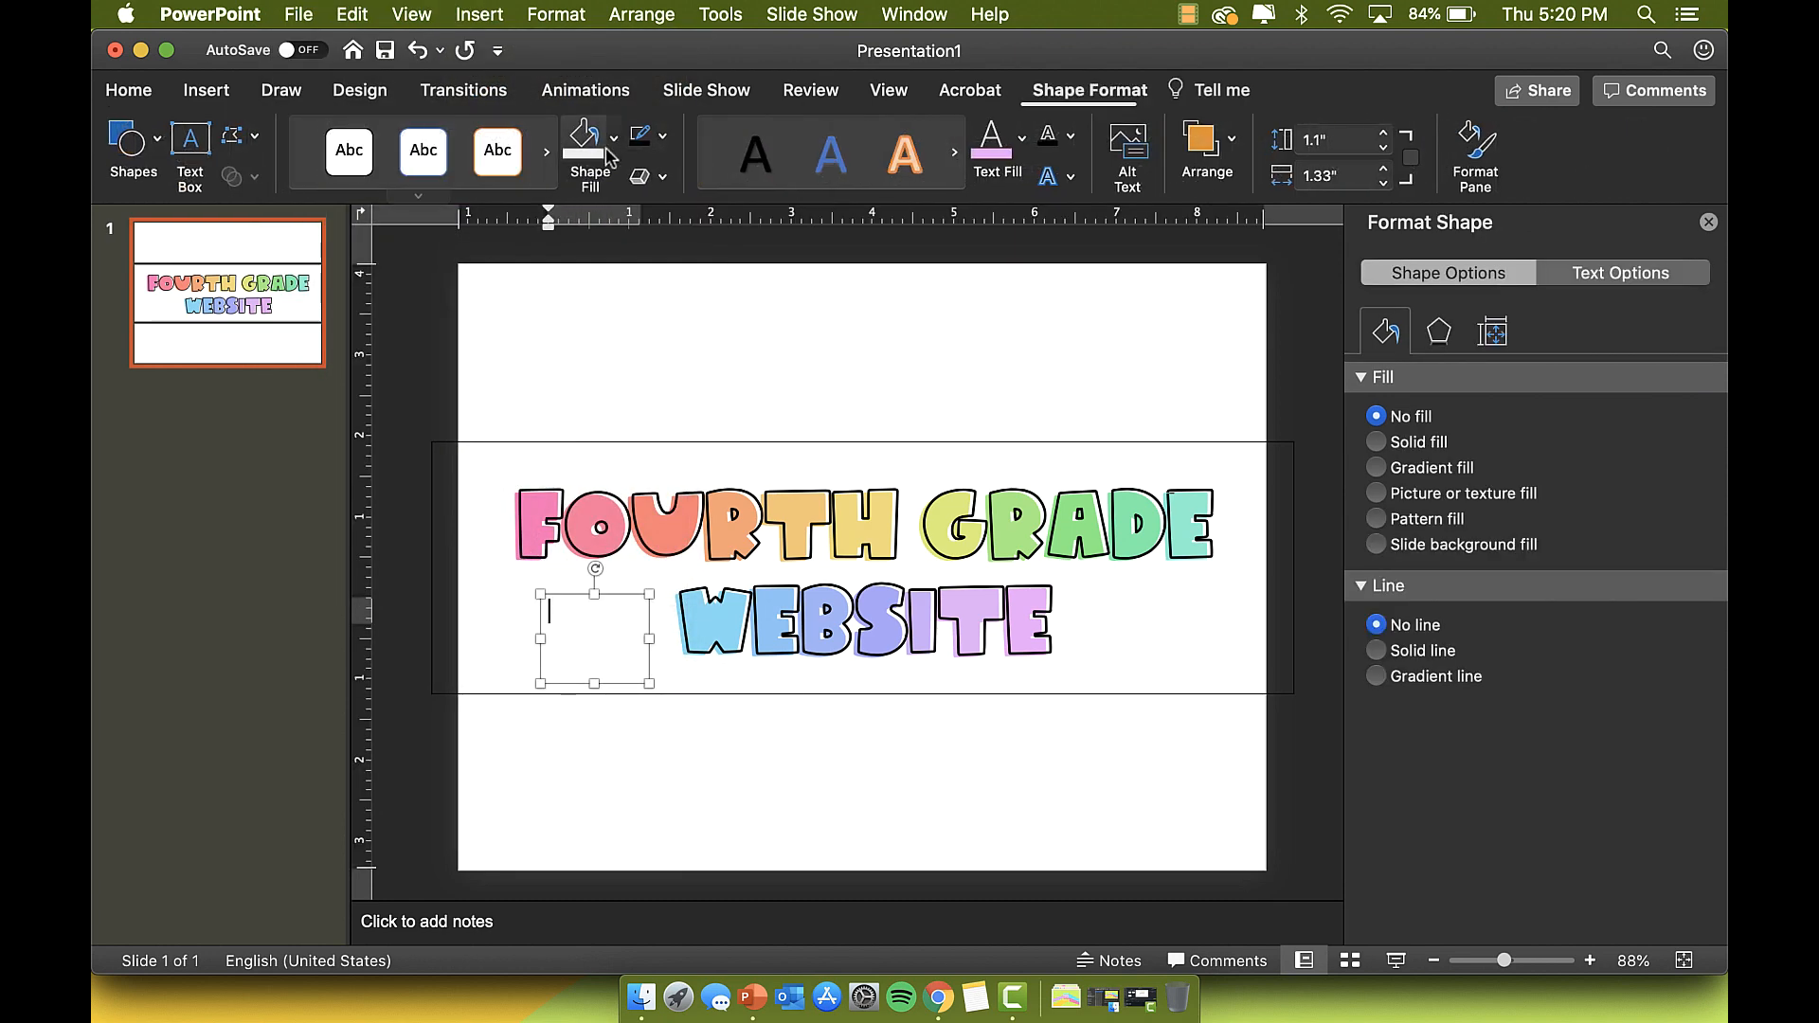
click(135, 95)
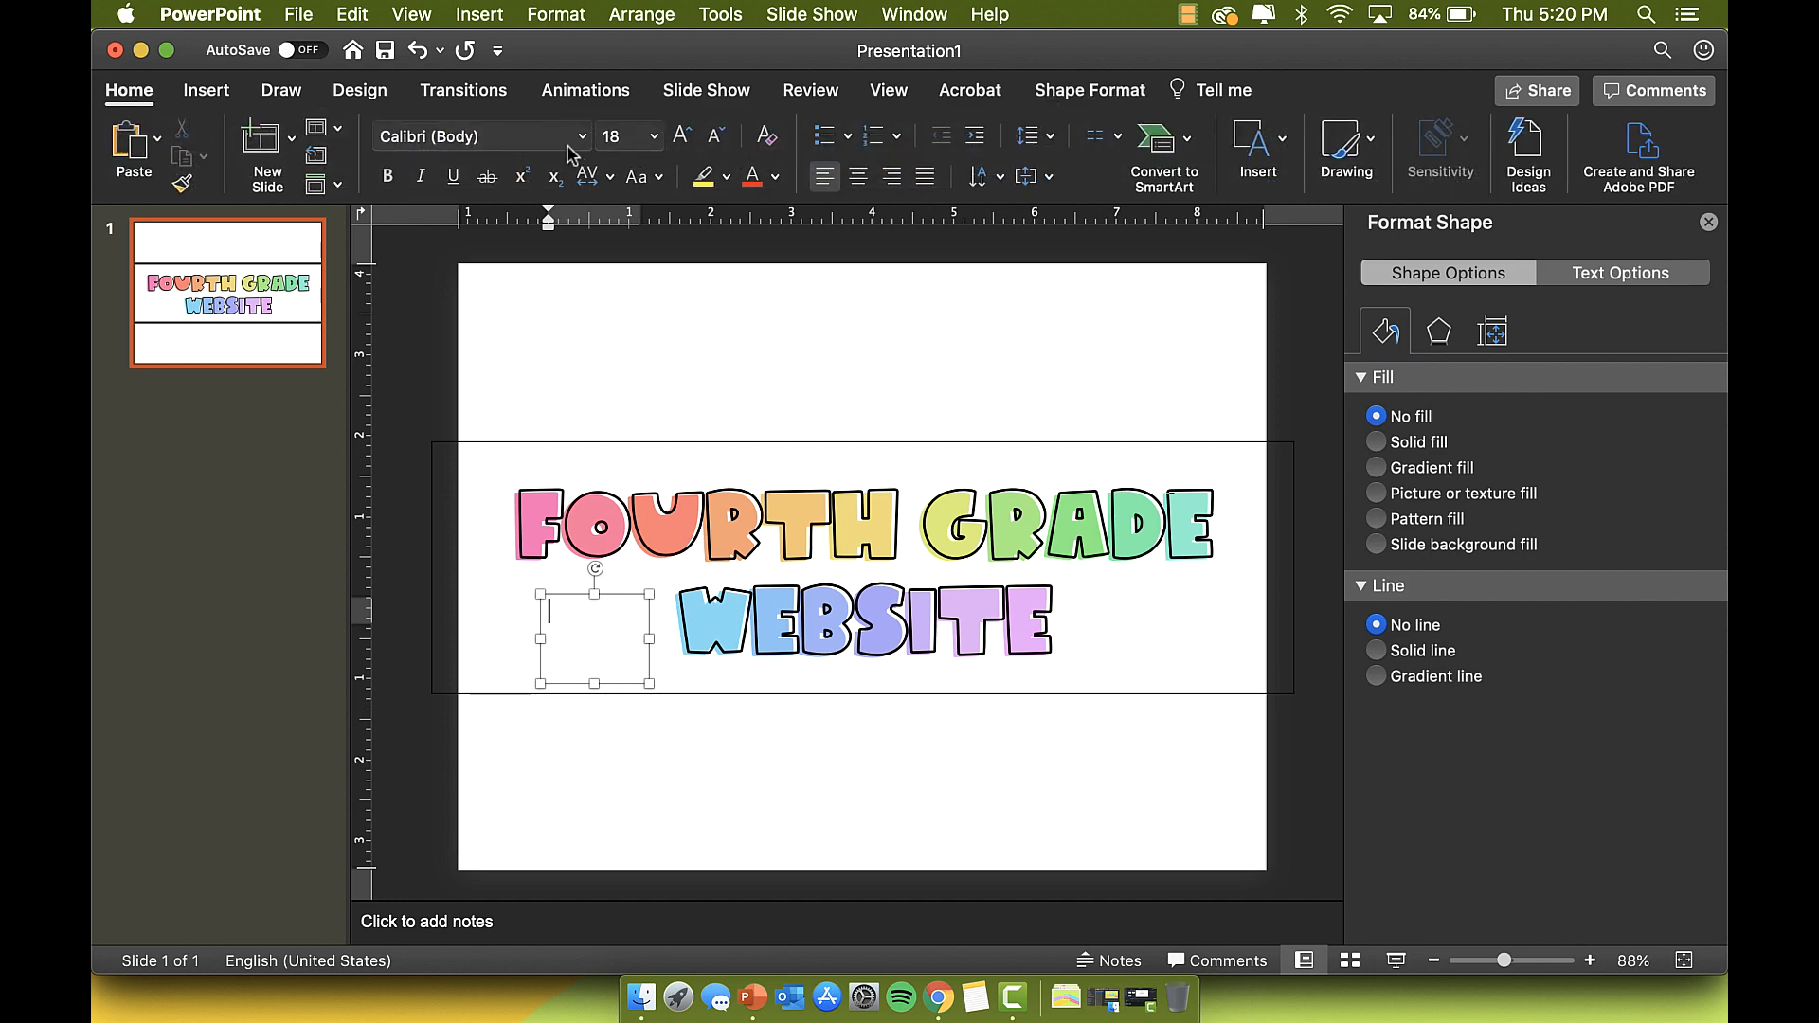
click(582, 136)
click(582, 434)
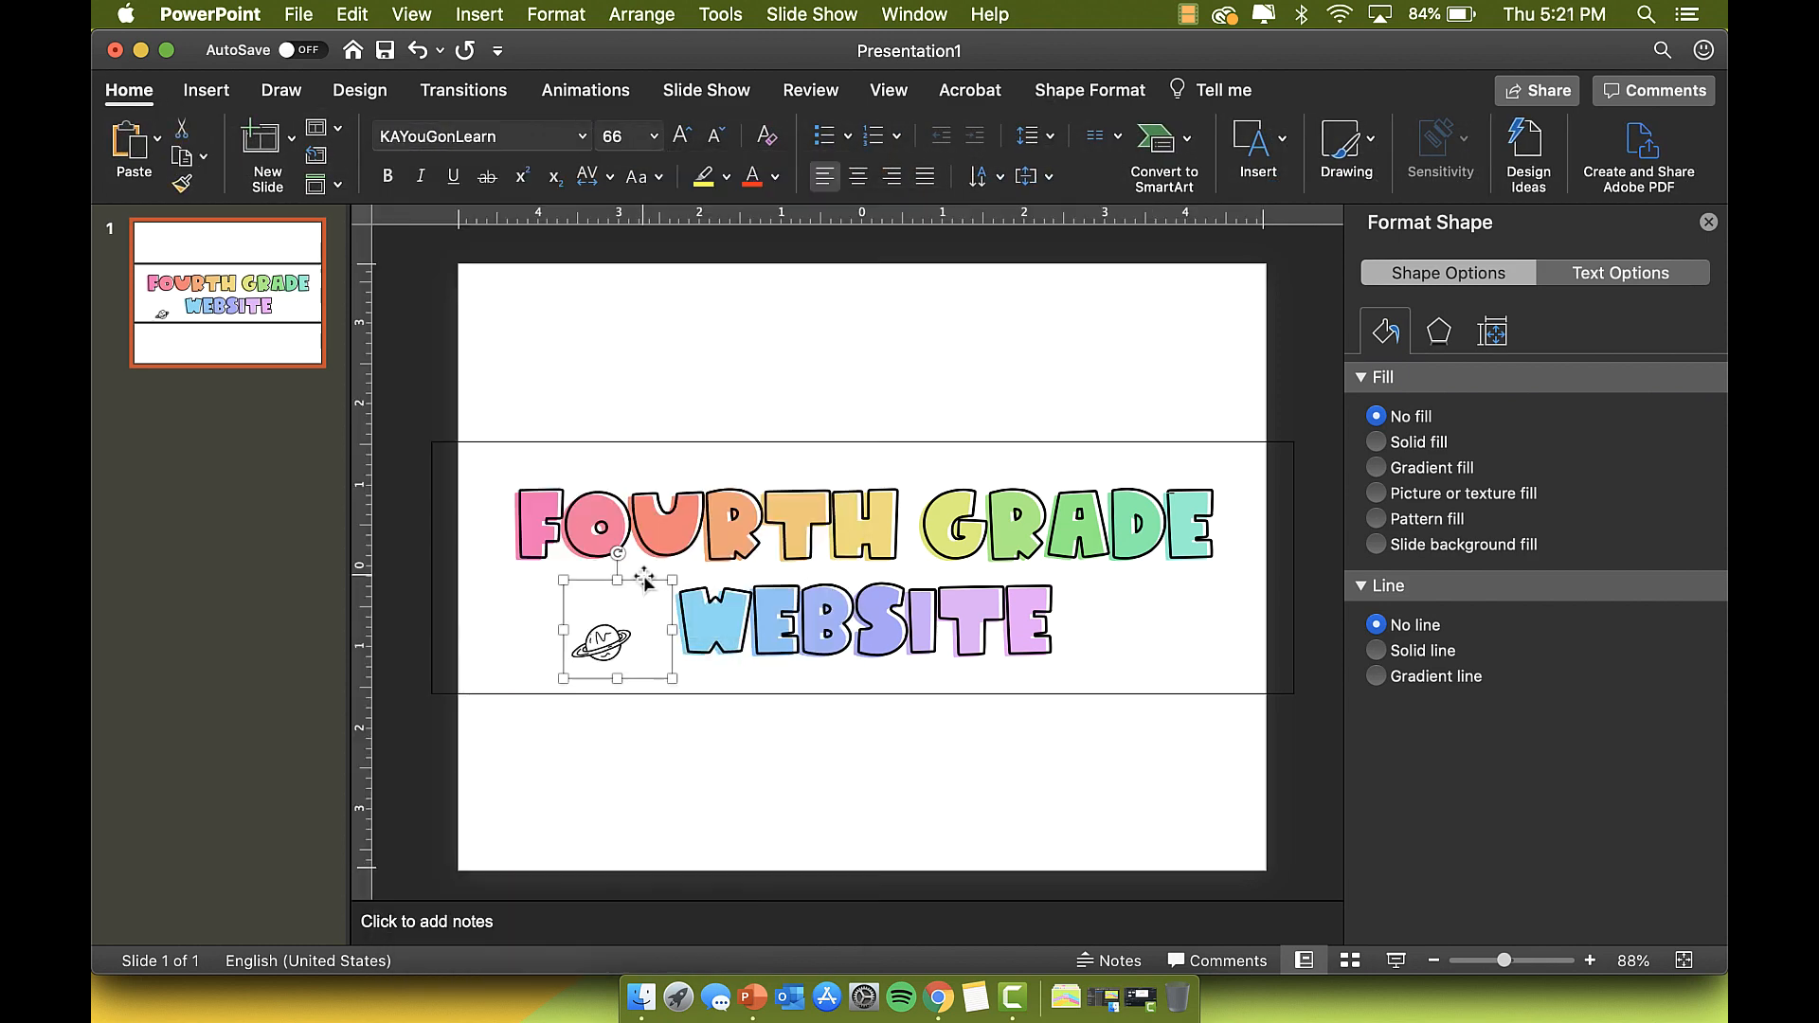
Step: Enlarge the planet doodle to size 120, place it beside WEBSITE, tilt it slightly, and paste a copy
click(654, 137)
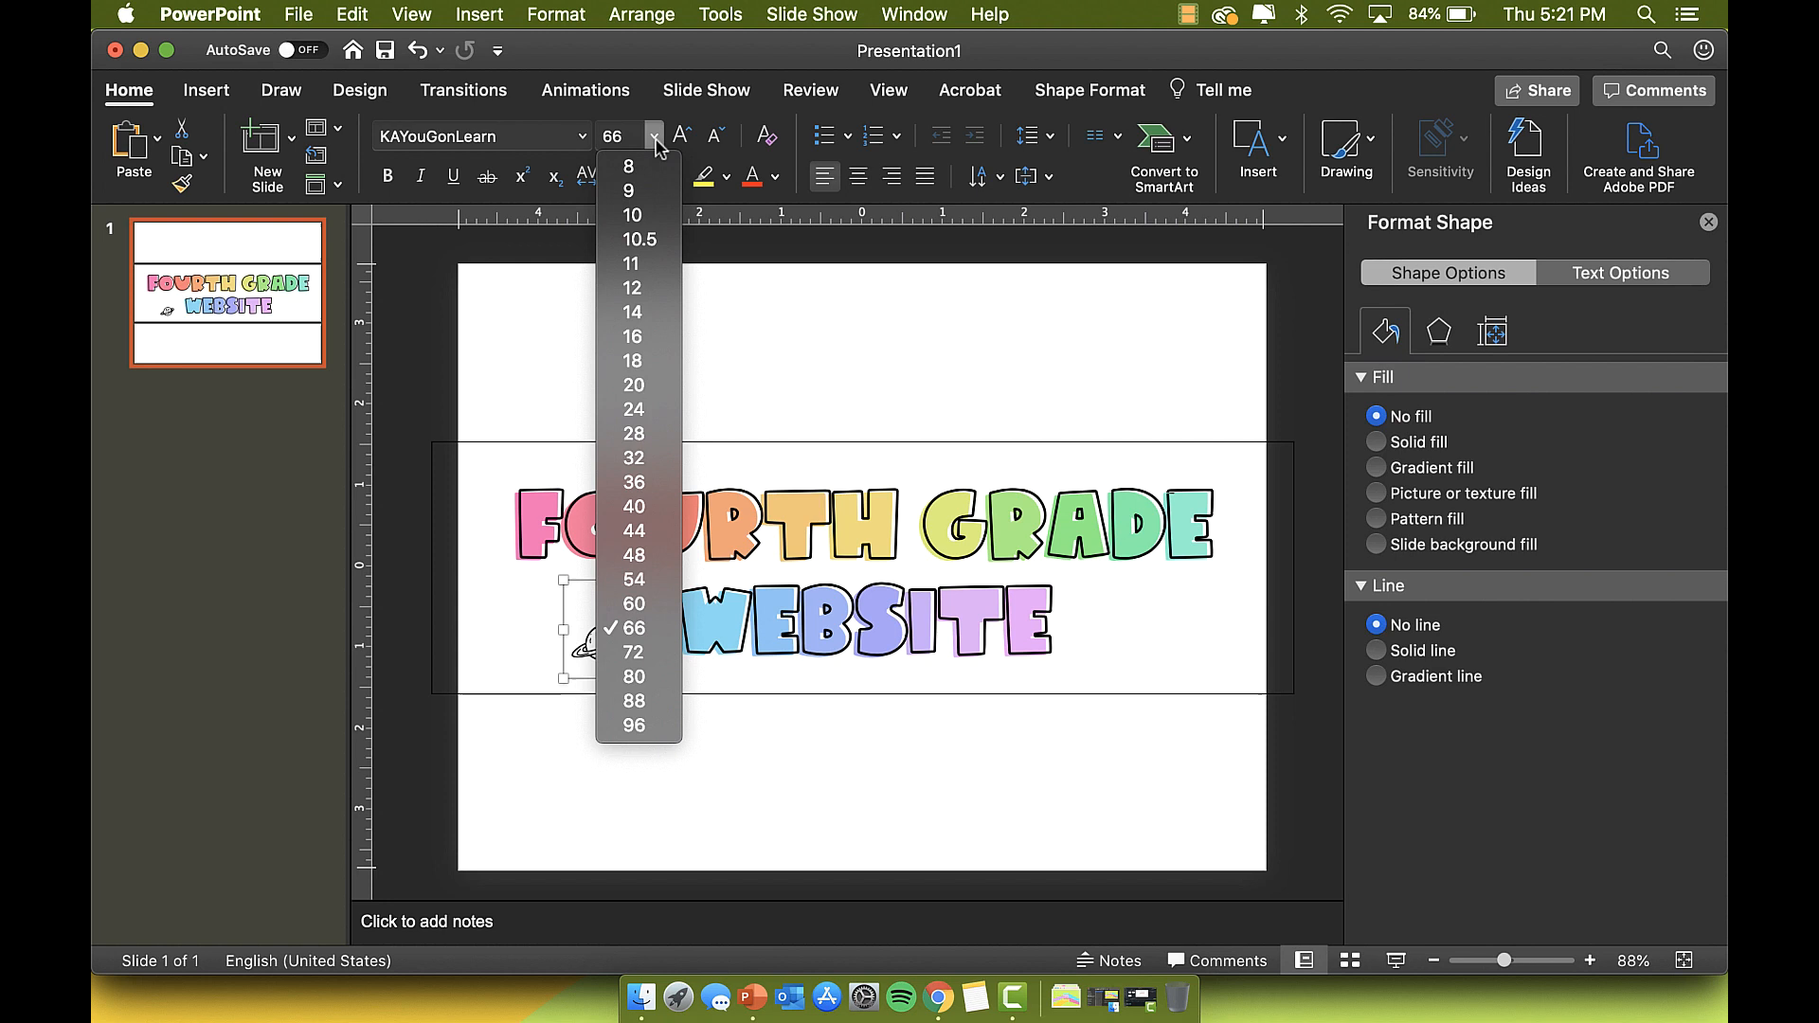
click(633, 701)
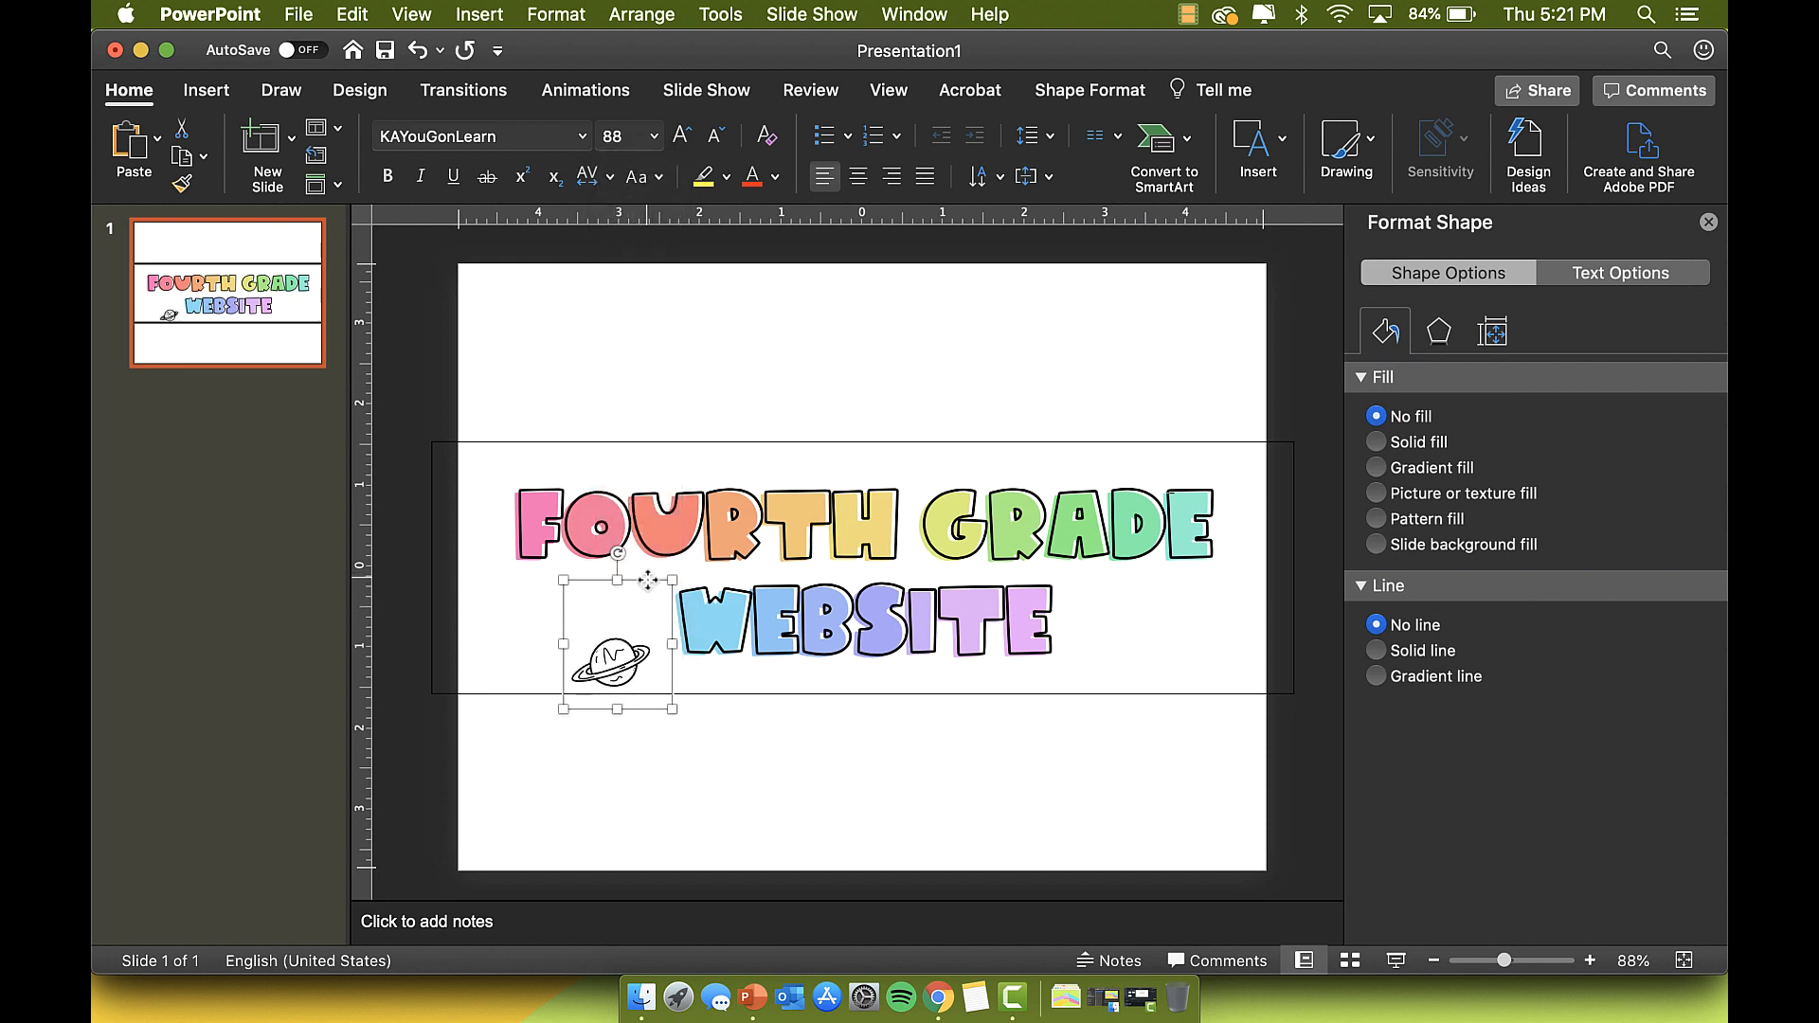
drag(648, 581, 646, 537)
click(654, 136)
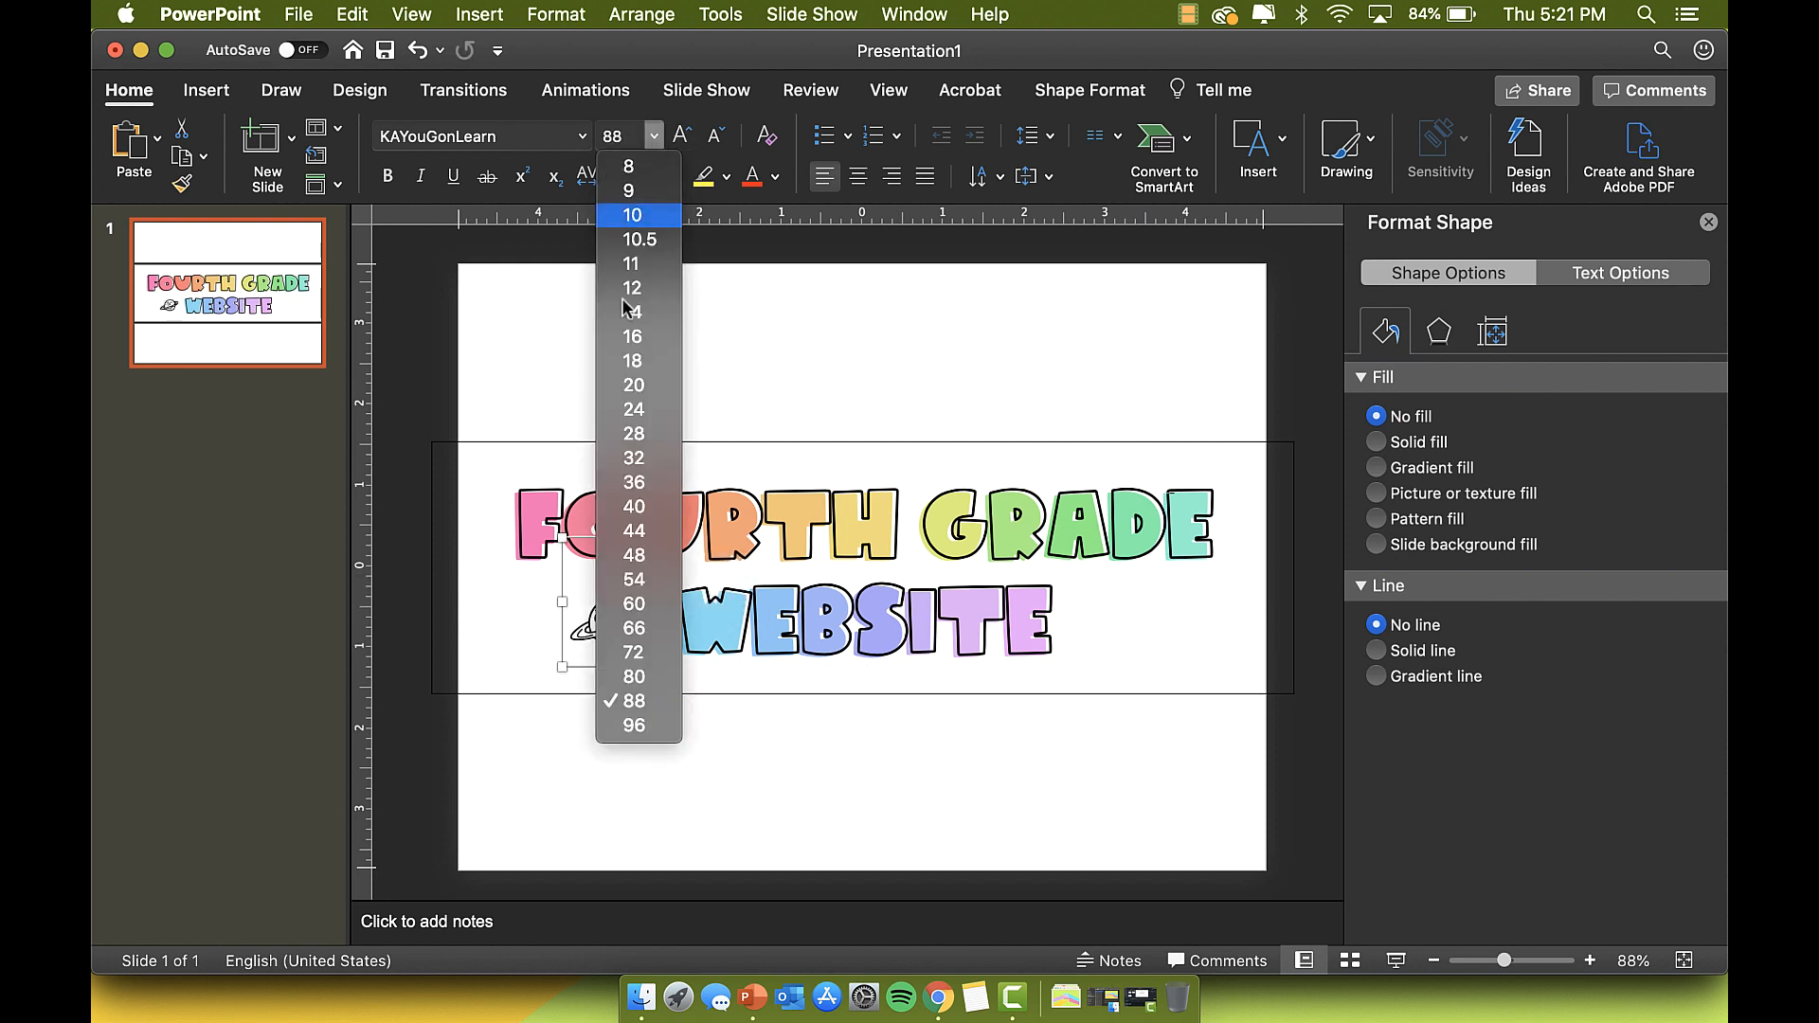
click(634, 726)
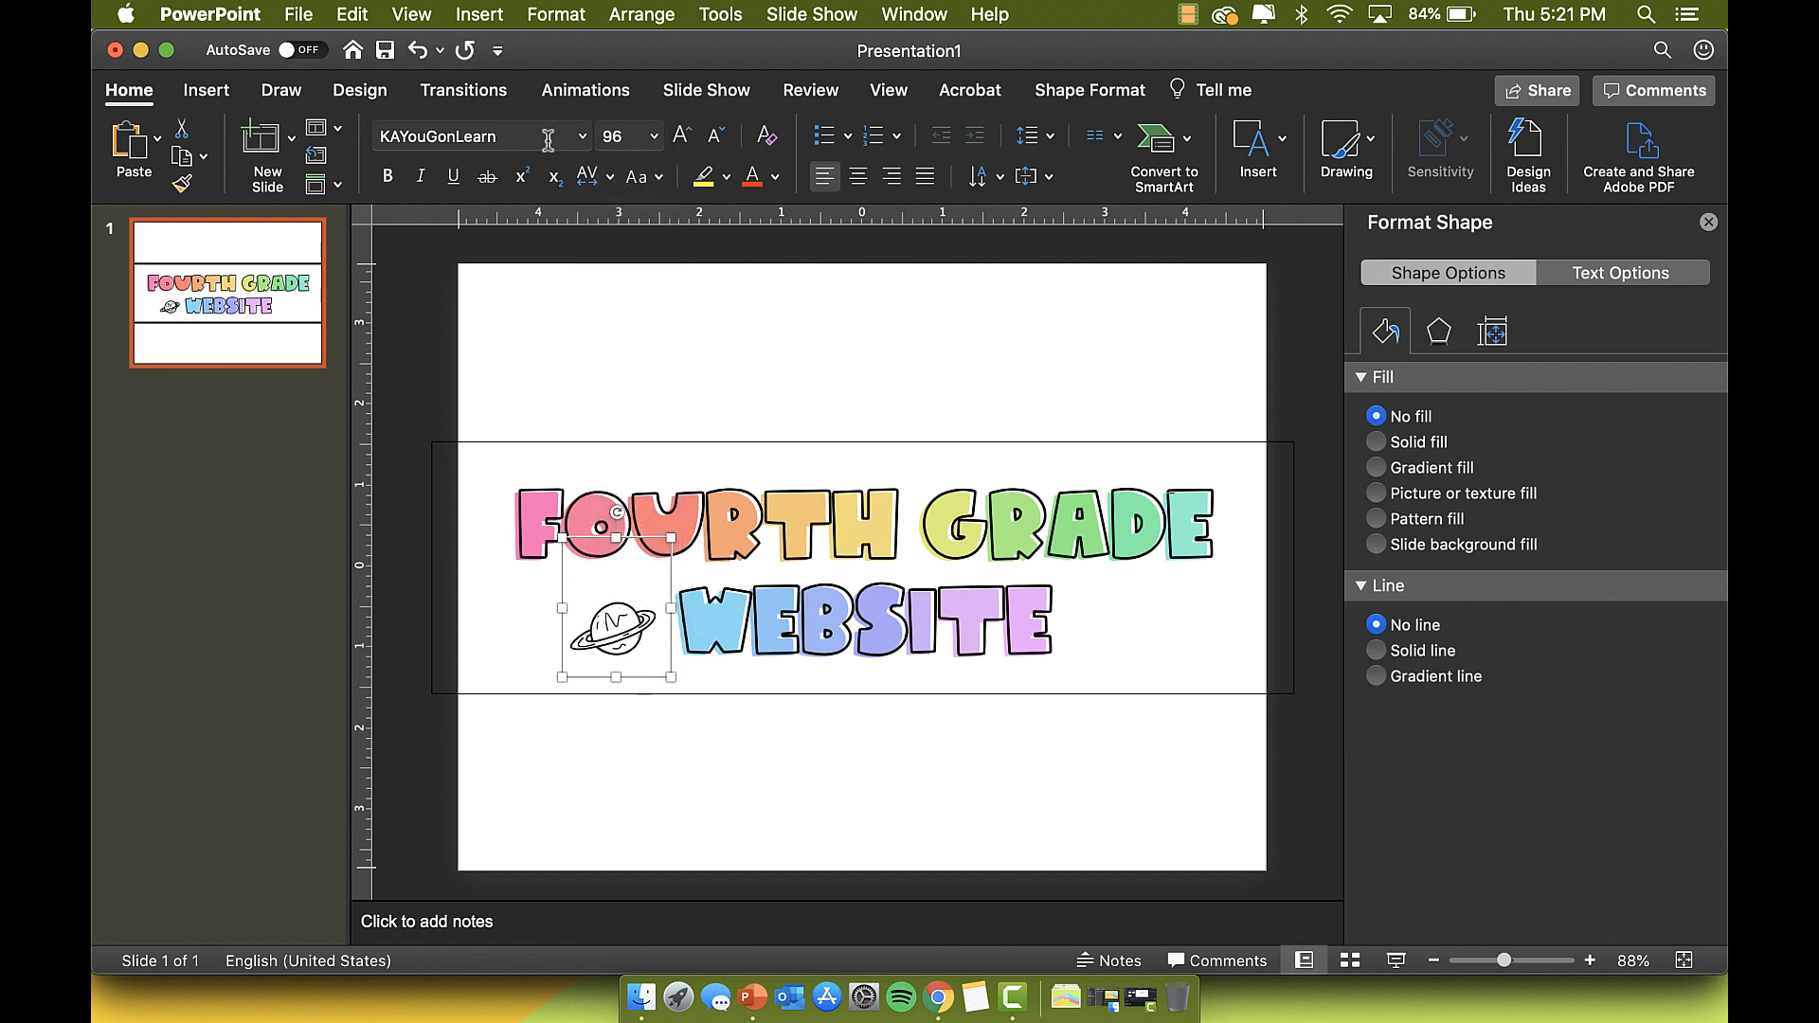
click(607, 136)
key(Return)
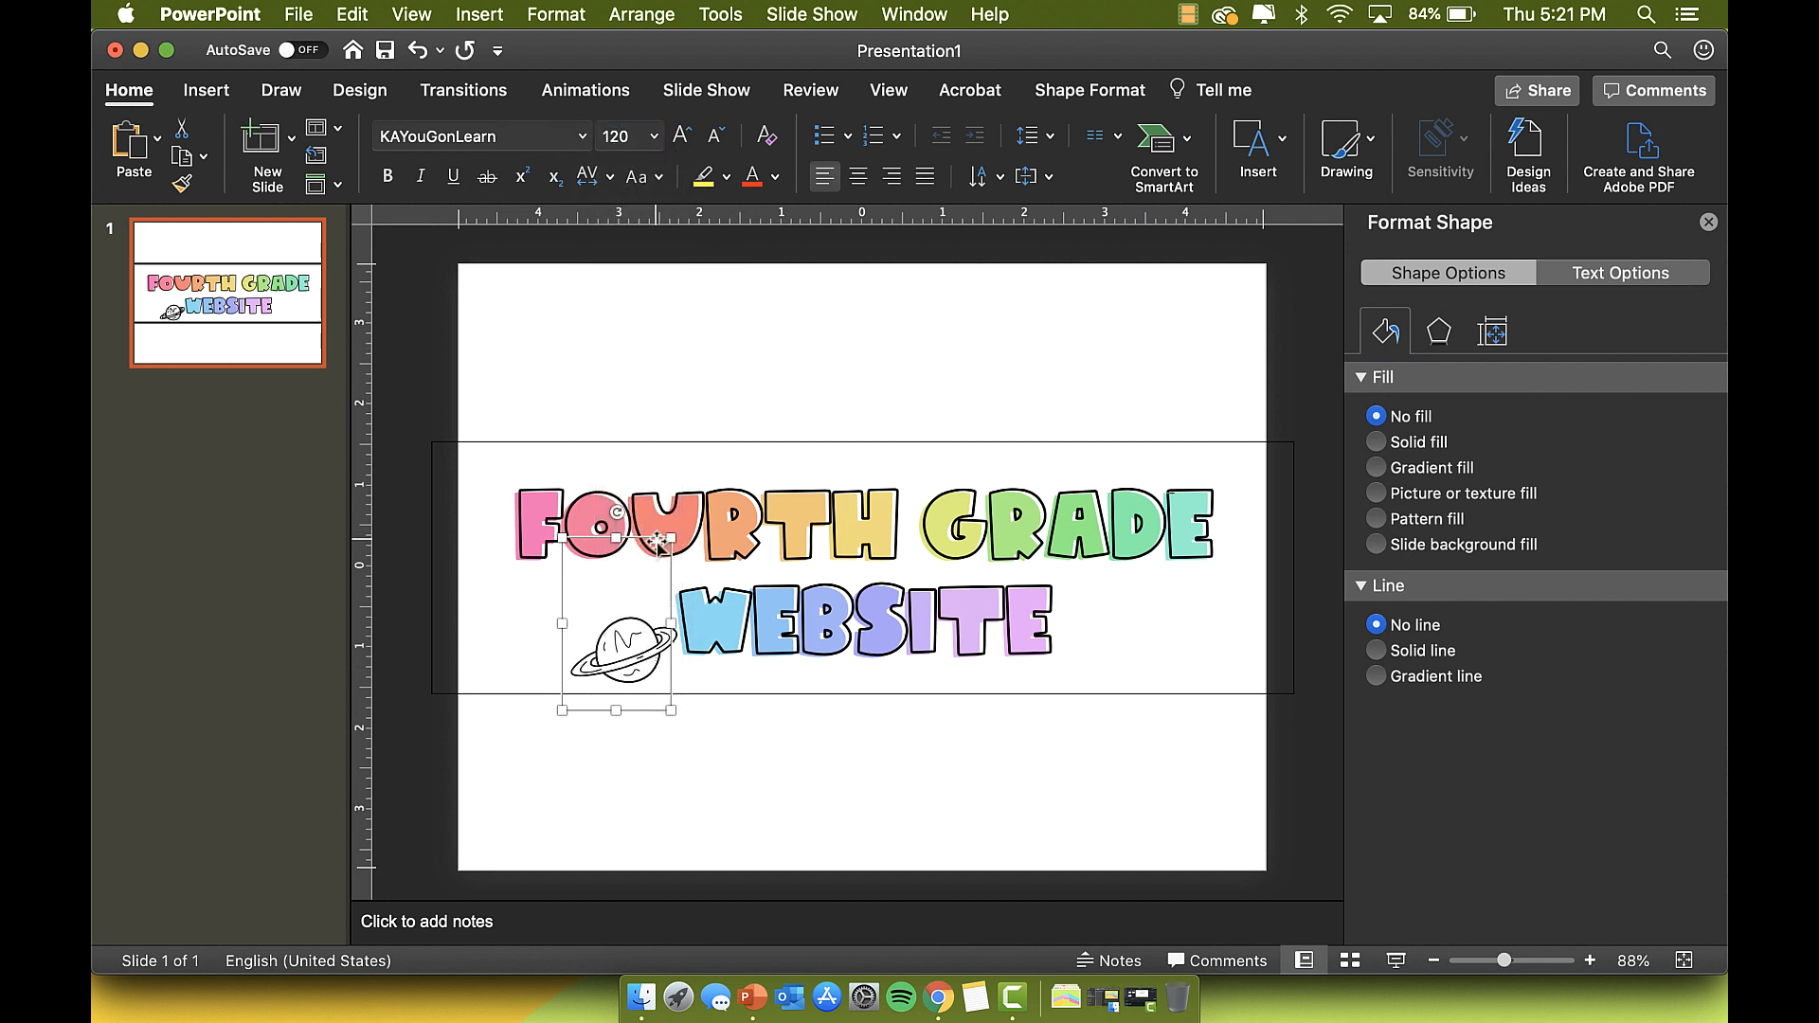
mouse_move(651, 538)
mouse_down()
mouse_move(635, 478)
mouse_move(616, 488)
mouse_move(636, 508)
mouse_up()
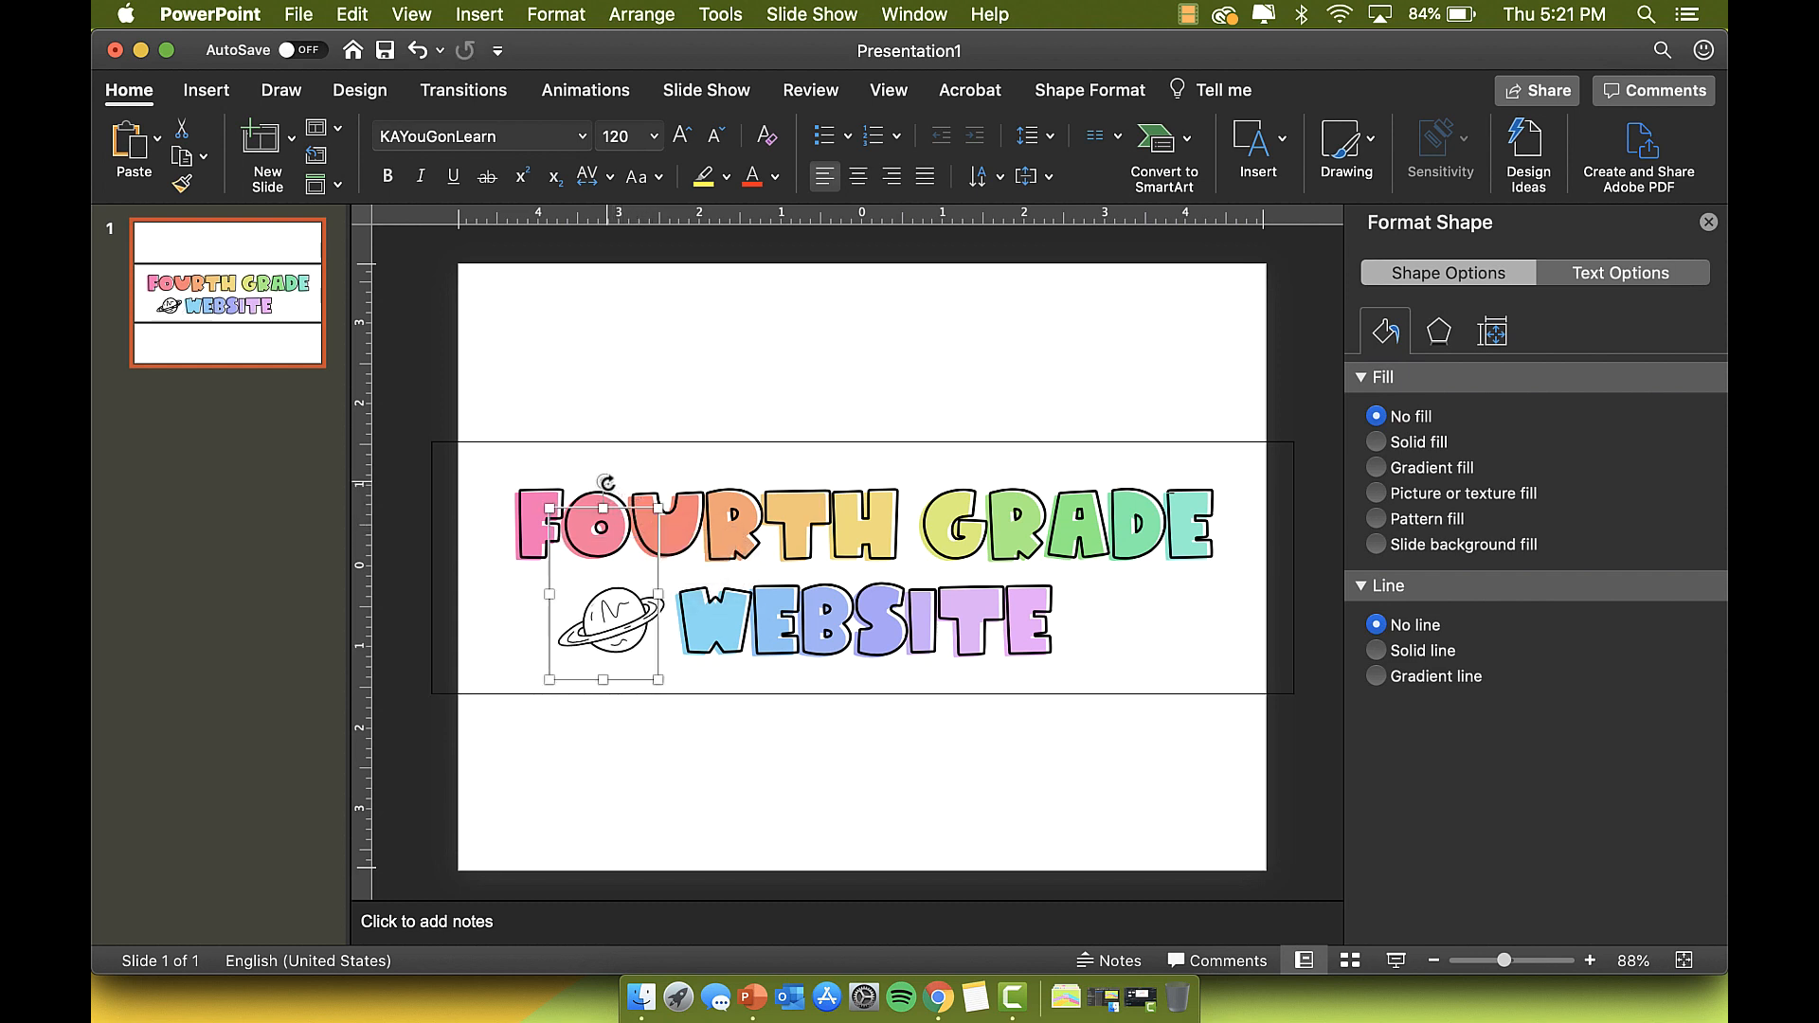
mouse_move(606, 483)
mouse_down()
mouse_move(587, 483)
mouse_move(623, 495)
mouse_up()
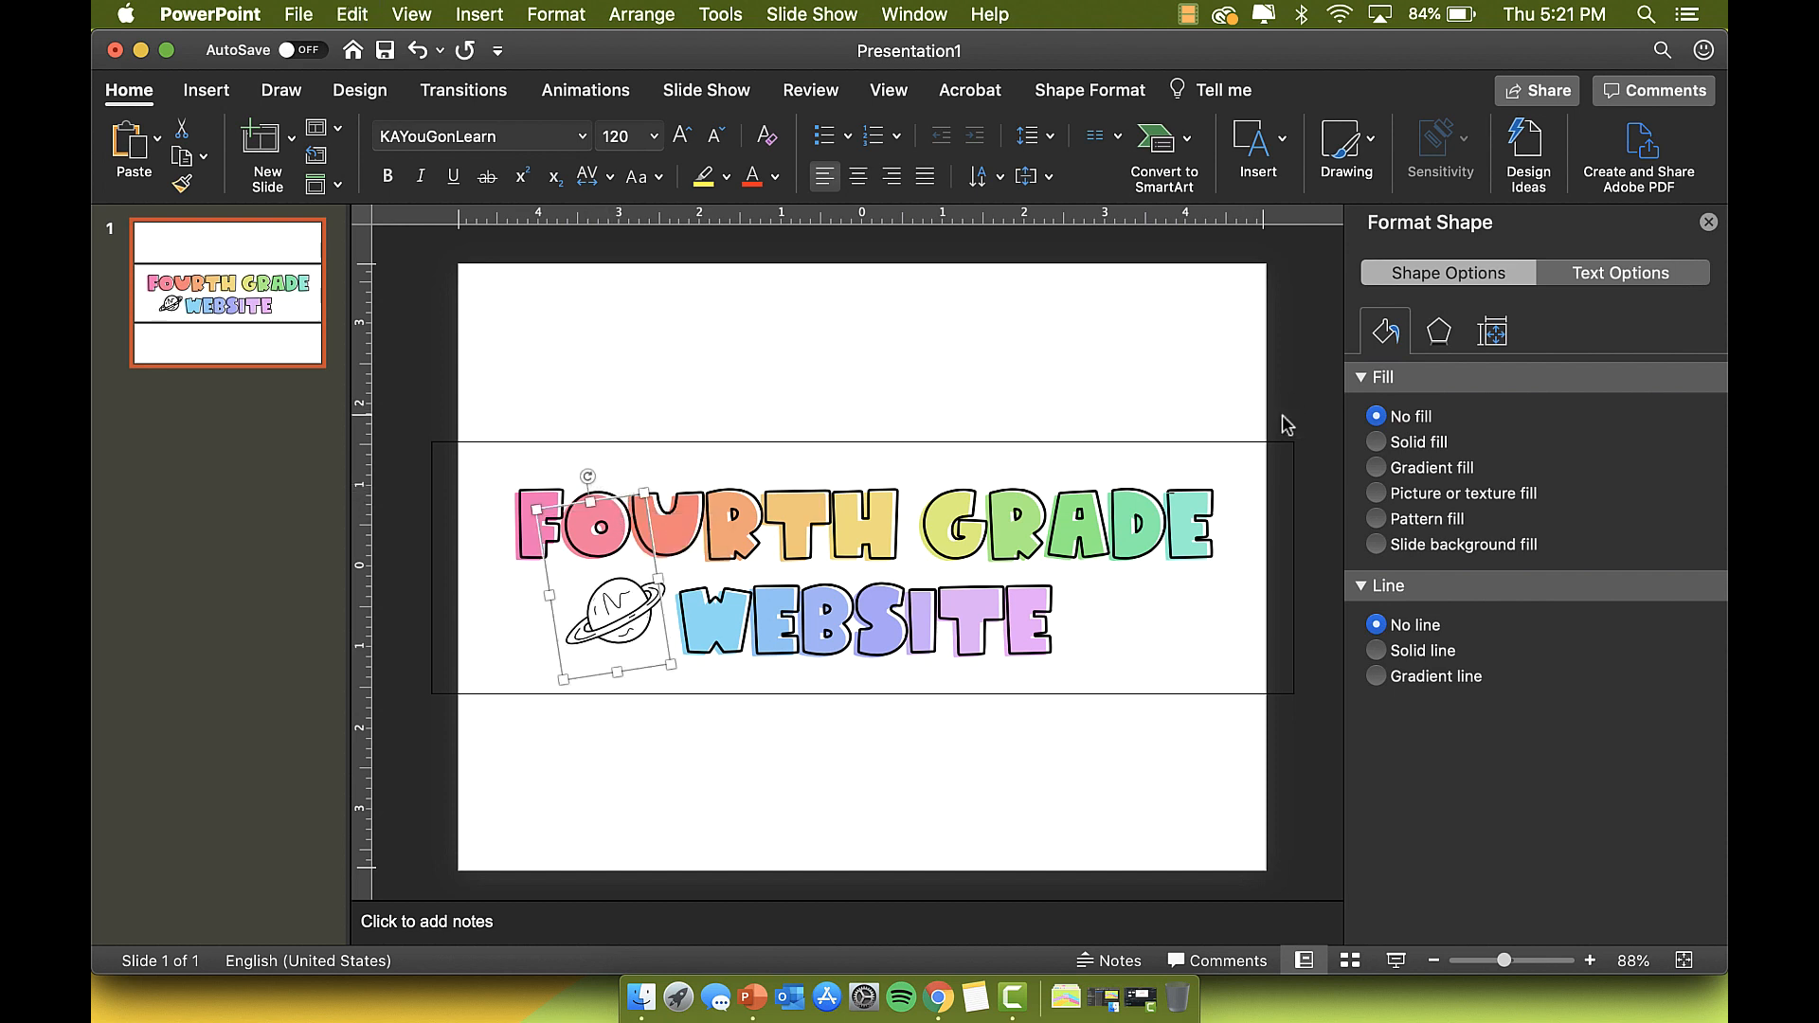
key(super+v)
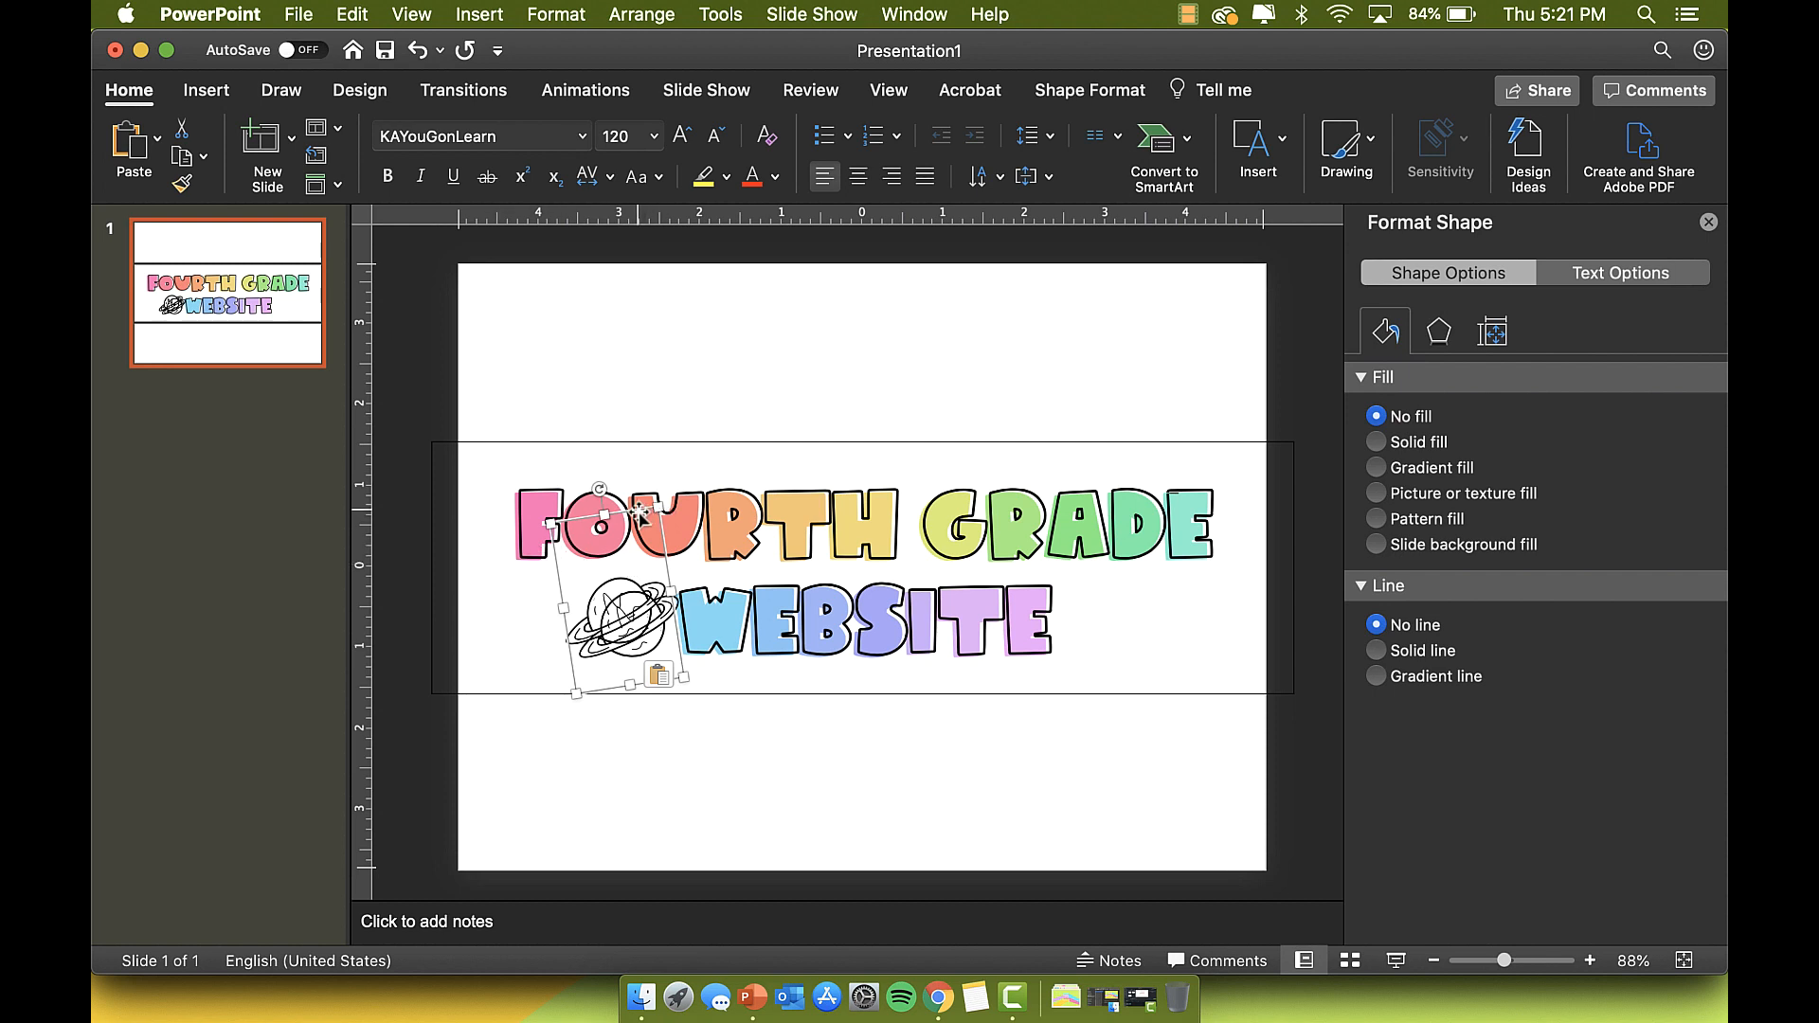
Step: Move the planet copy right of WEBSITE, retype its glyph into a globe, and rotate it nearly upright
mouse_move(663, 512)
mouse_down()
mouse_move(1254, 551)
mouse_move(1188, 545)
mouse_move(1146, 459)
mouse_move(1202, 493)
mouse_move(1190, 522)
mouse_up()
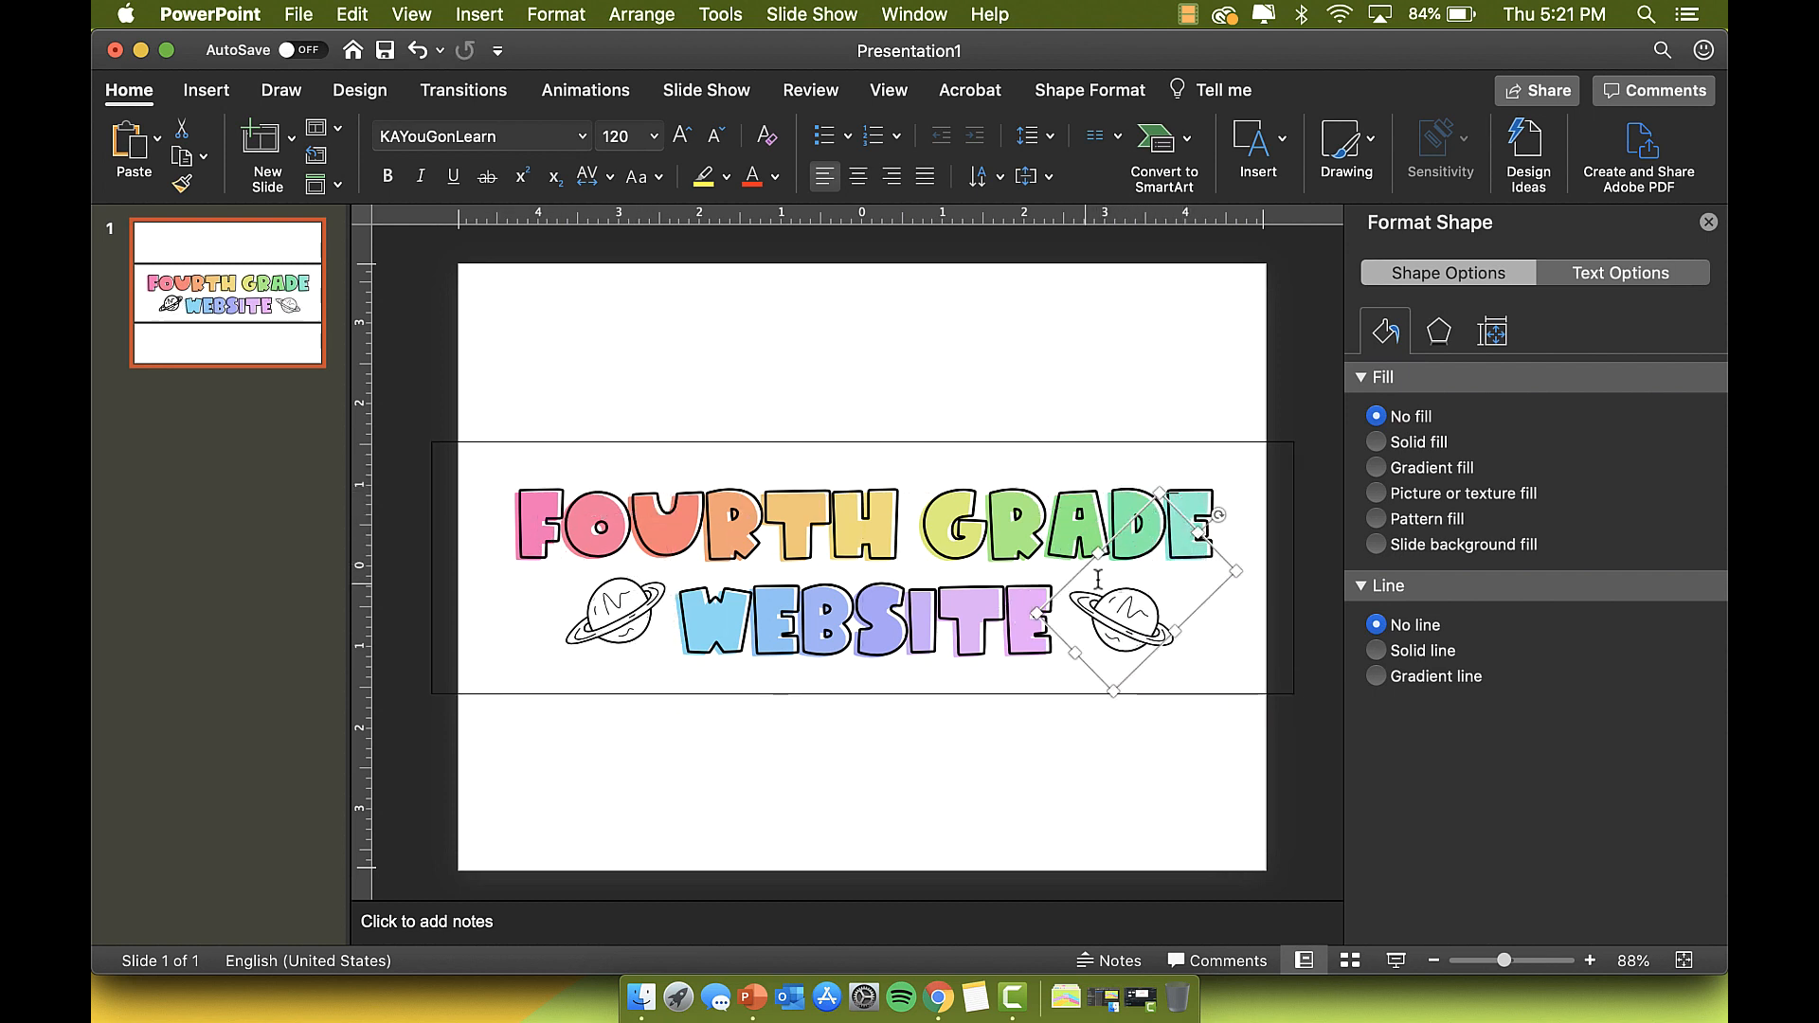
double_click(1122, 611)
text(a)
key(BackSpace)
text(s)
key(BackSpace)
text(d)
key(BackSpace)
text(f)
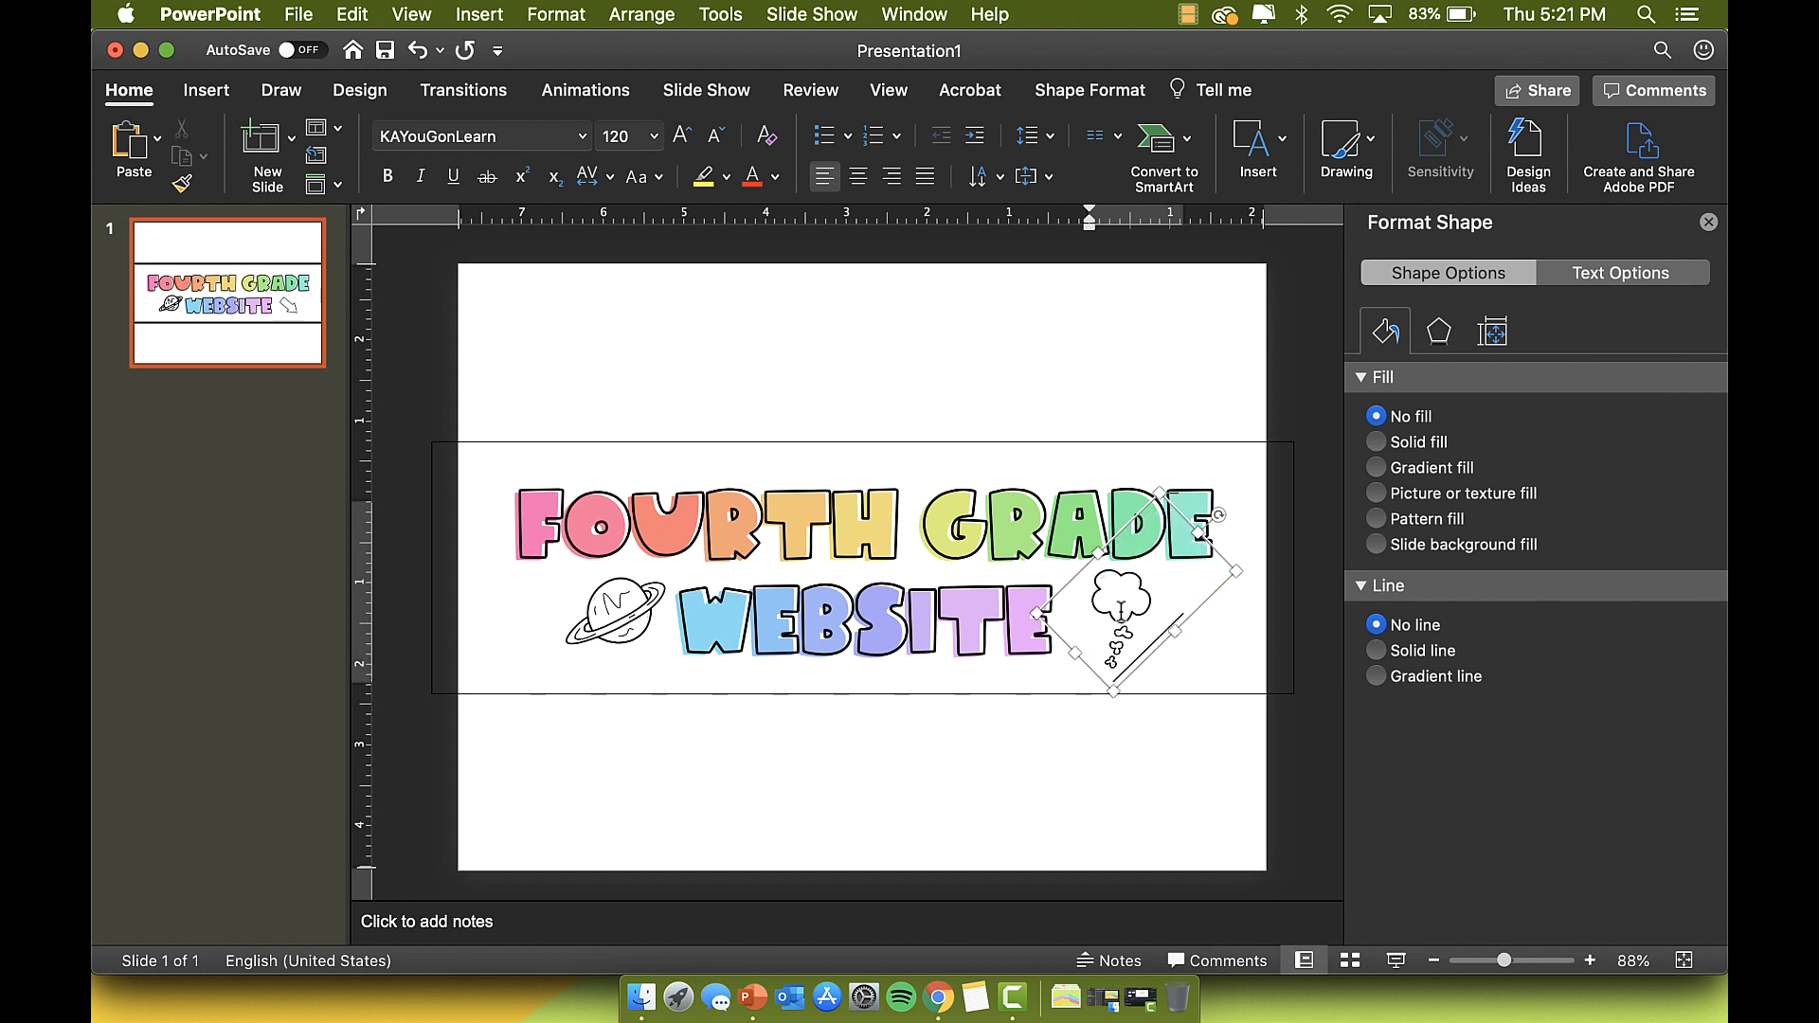
key(BackSpace)
text(g)
key(BackSpace)
text(h)
mouse_move(1220, 515)
mouse_down()
mouse_move(1125, 513)
mouse_move(1190, 515)
mouse_move(1167, 506)
mouse_up()
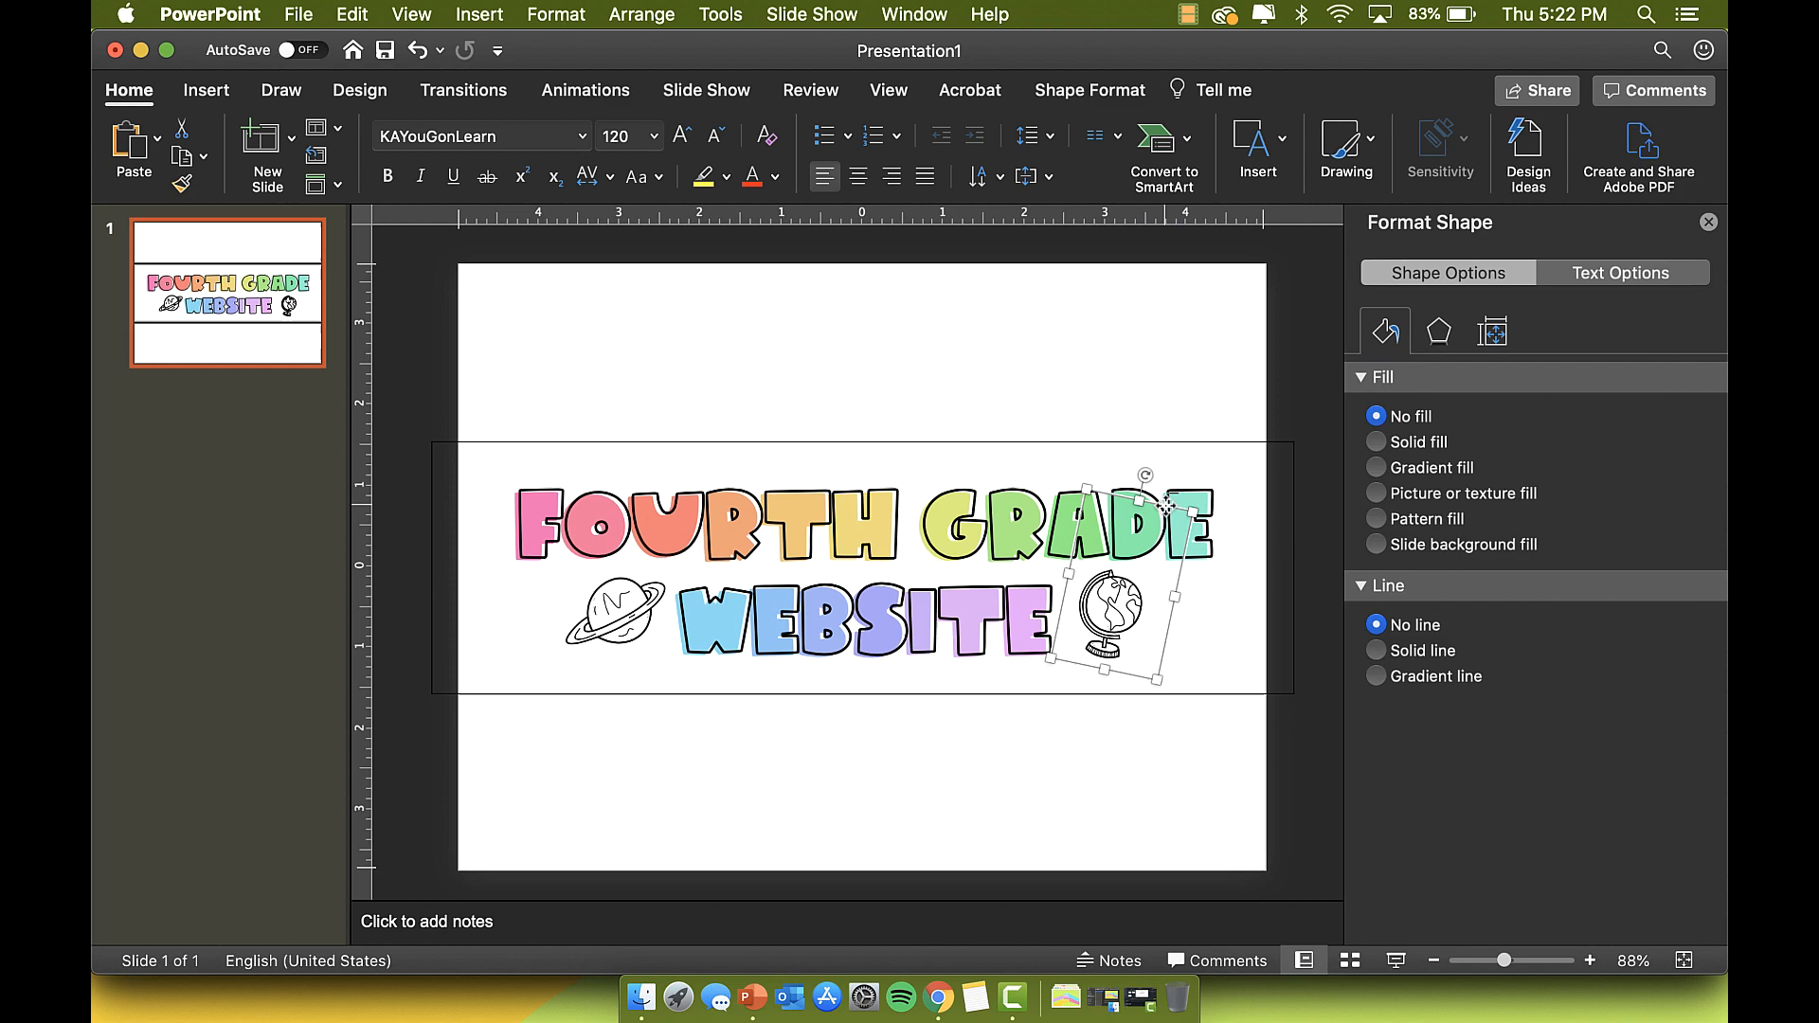
Step: Nudge the globe doodle slightly left and down
click(1153, 759)
click(535, 491)
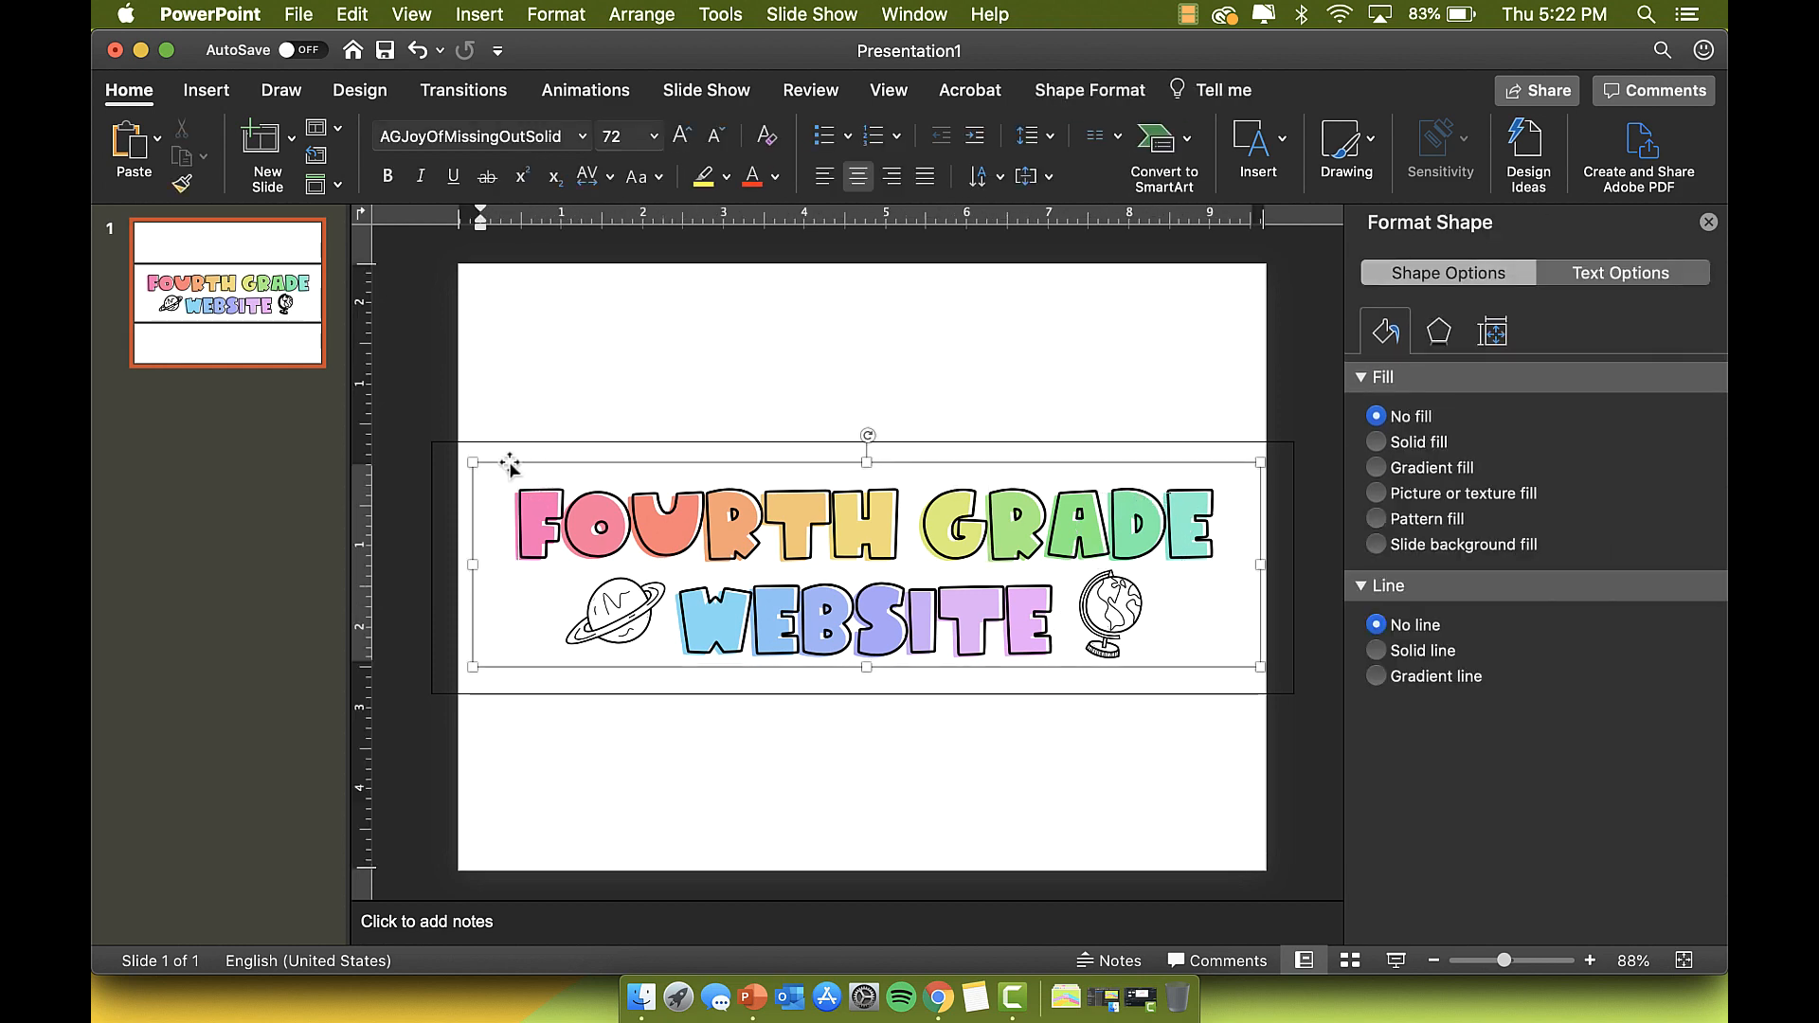
click(439, 406)
drag(439, 407, 1308, 784)
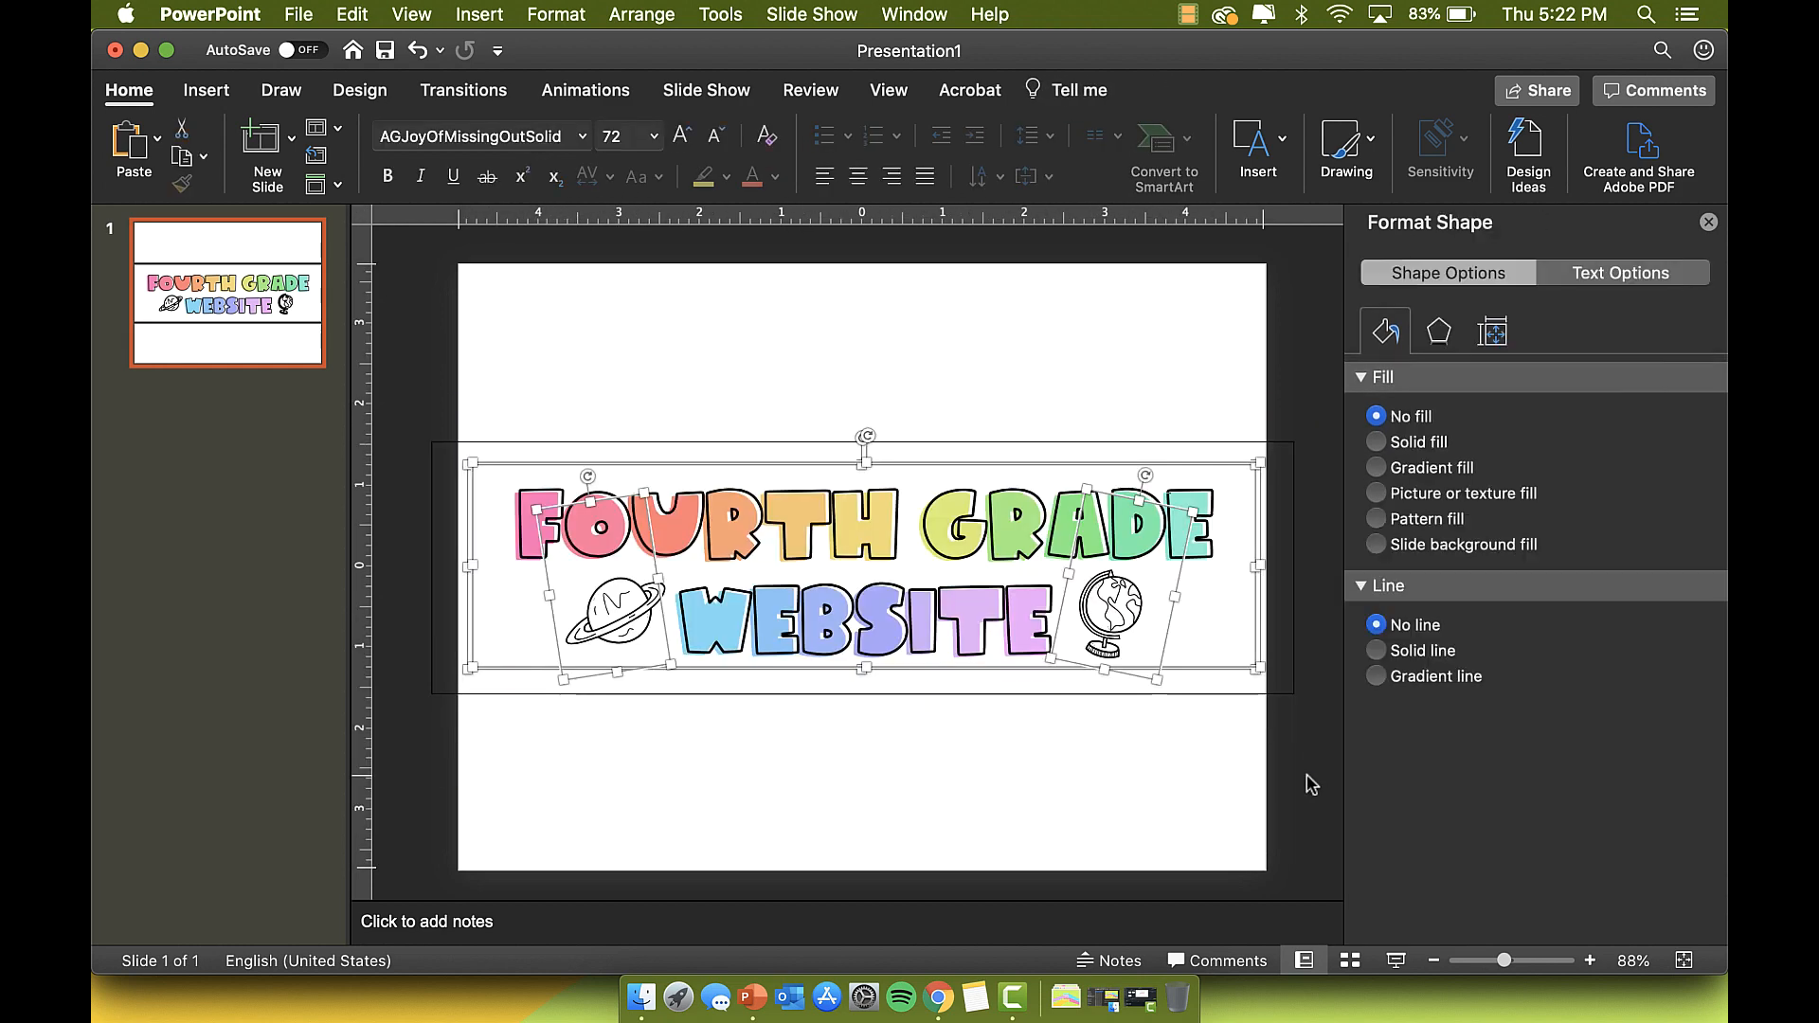
click(626, 611)
drag(1116, 606, 1112, 611)
Step: Set the planet doodle to size 110 and shift it slightly
click(608, 609)
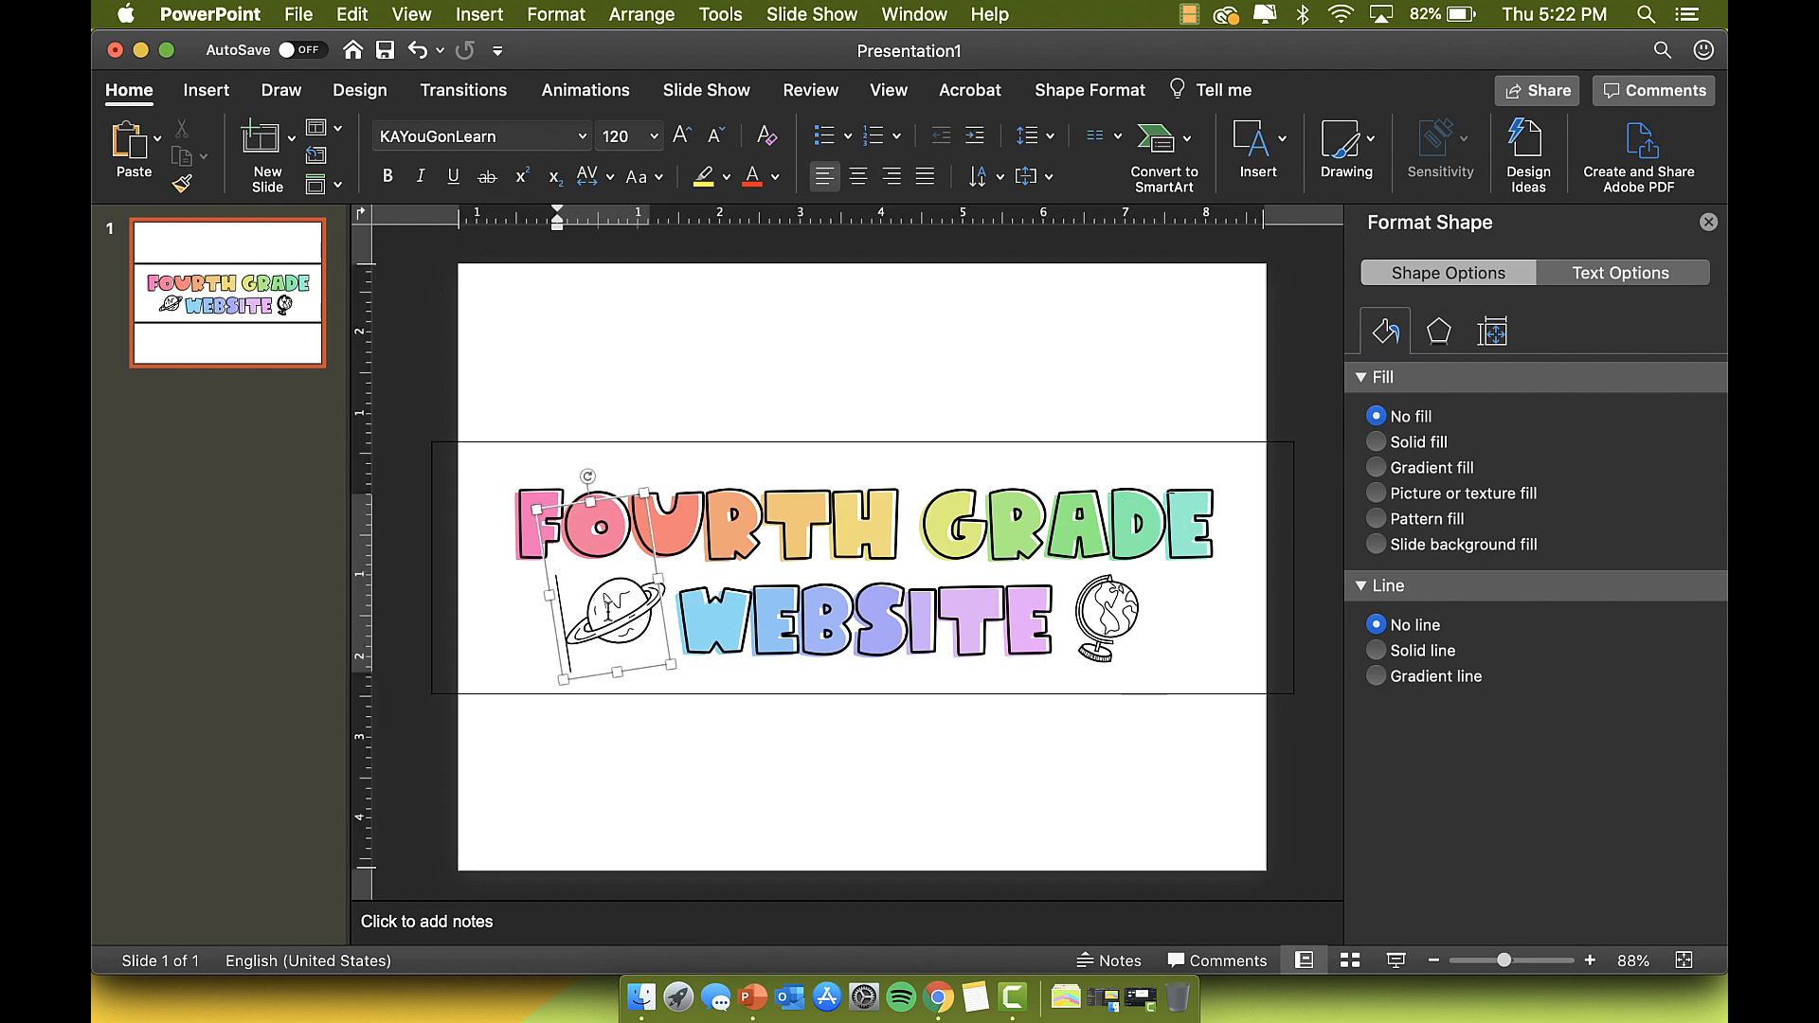
click(618, 497)
click(617, 136)
text(110)
key(Return)
drag(622, 505, 552, 517)
Step: Duplicate the planet and retype the copy's glyph into a pencil doodle
key(super+c)
key(super+v)
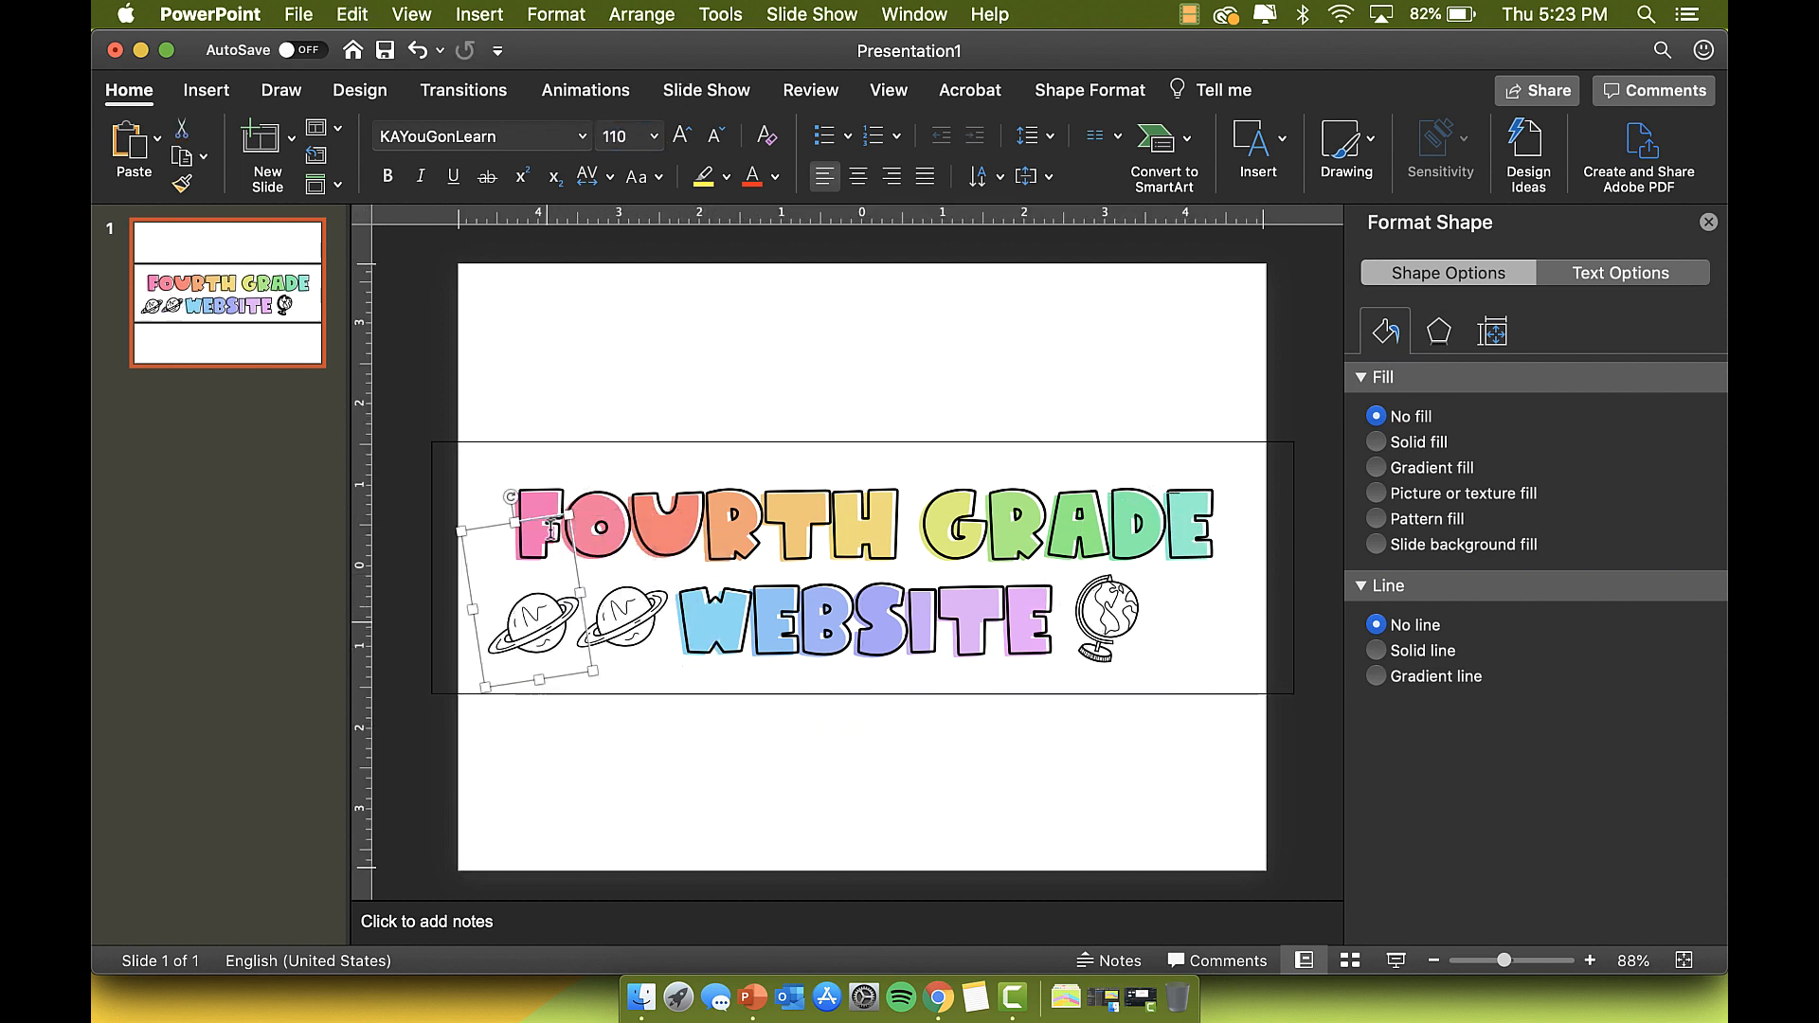
double_click(536, 634)
text(a)
key(BackSpace)
text(s)
key(BackSpace)
text(d)
key(BackSpace)
text(f)
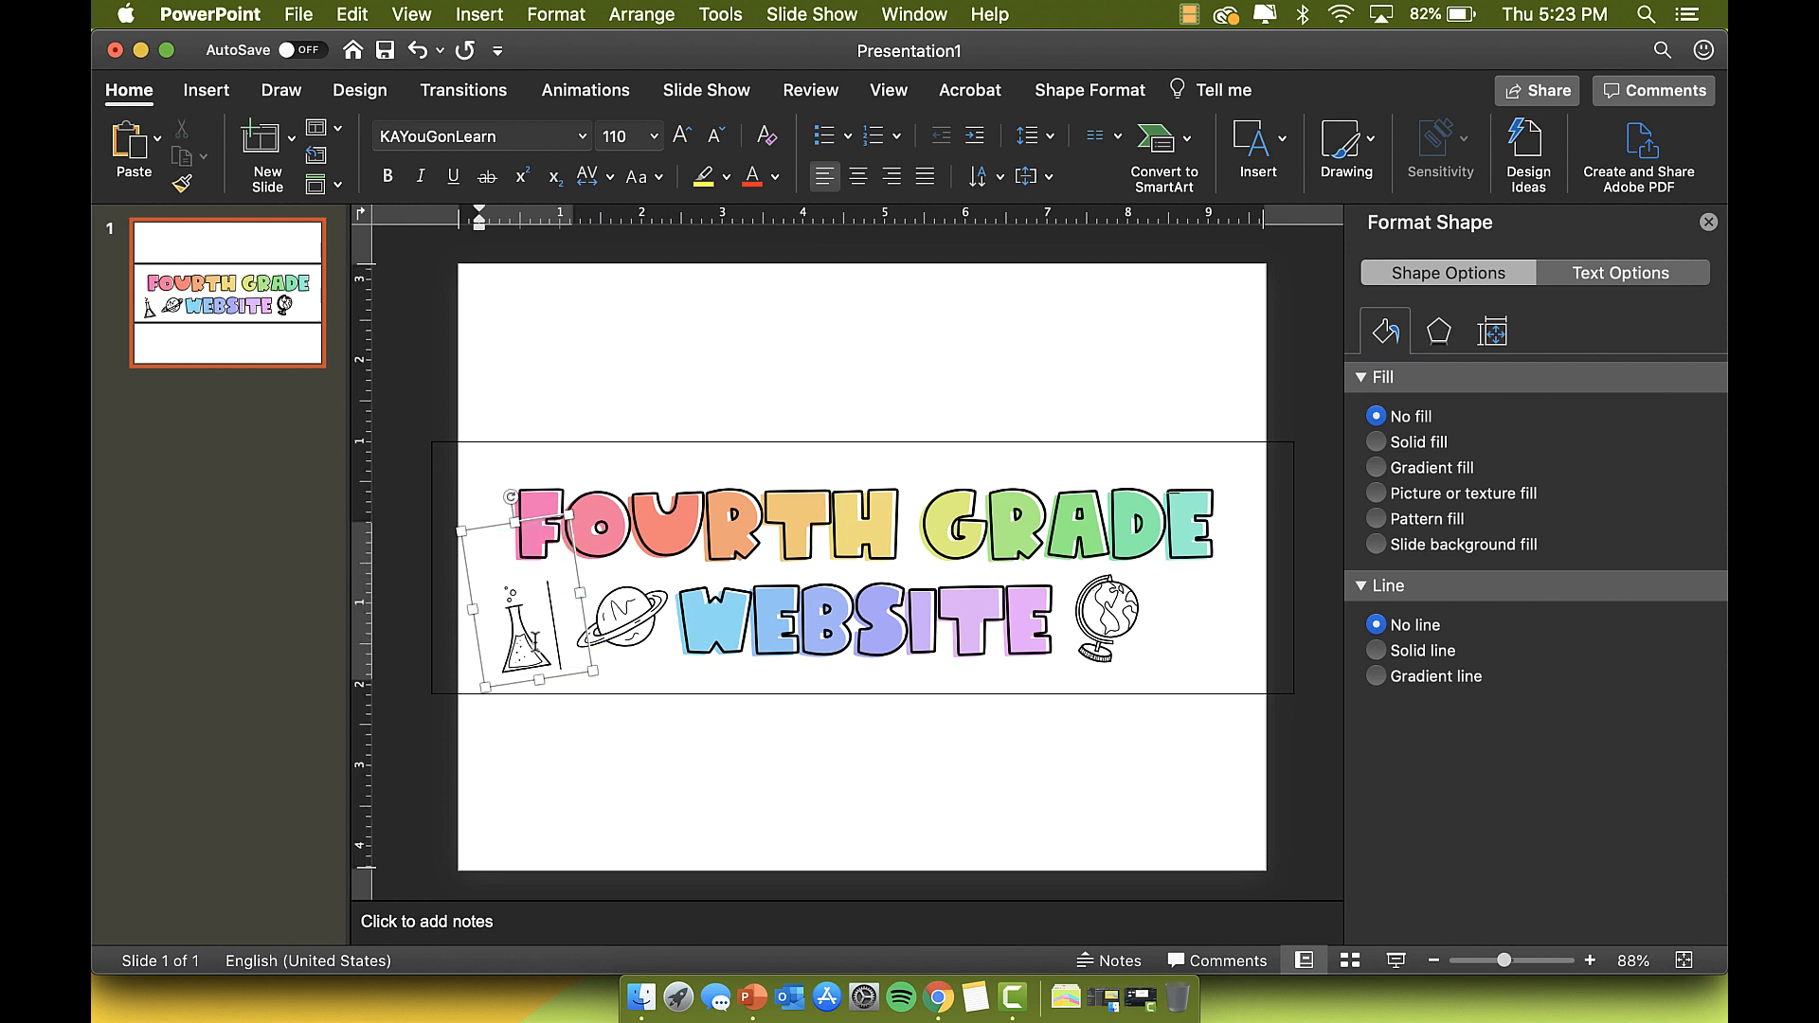
key(BackSpace)
text(g)
key(BackSpace)
text(h)
Step: Rotate and position the pencil so it points up-right beside the planet
drag(510, 496, 540, 512)
drag(558, 530, 597, 527)
mouse_move(589, 502)
mouse_down()
mouse_move(487, 461)
mouse_move(460, 547)
mouse_up()
drag(615, 565, 571, 554)
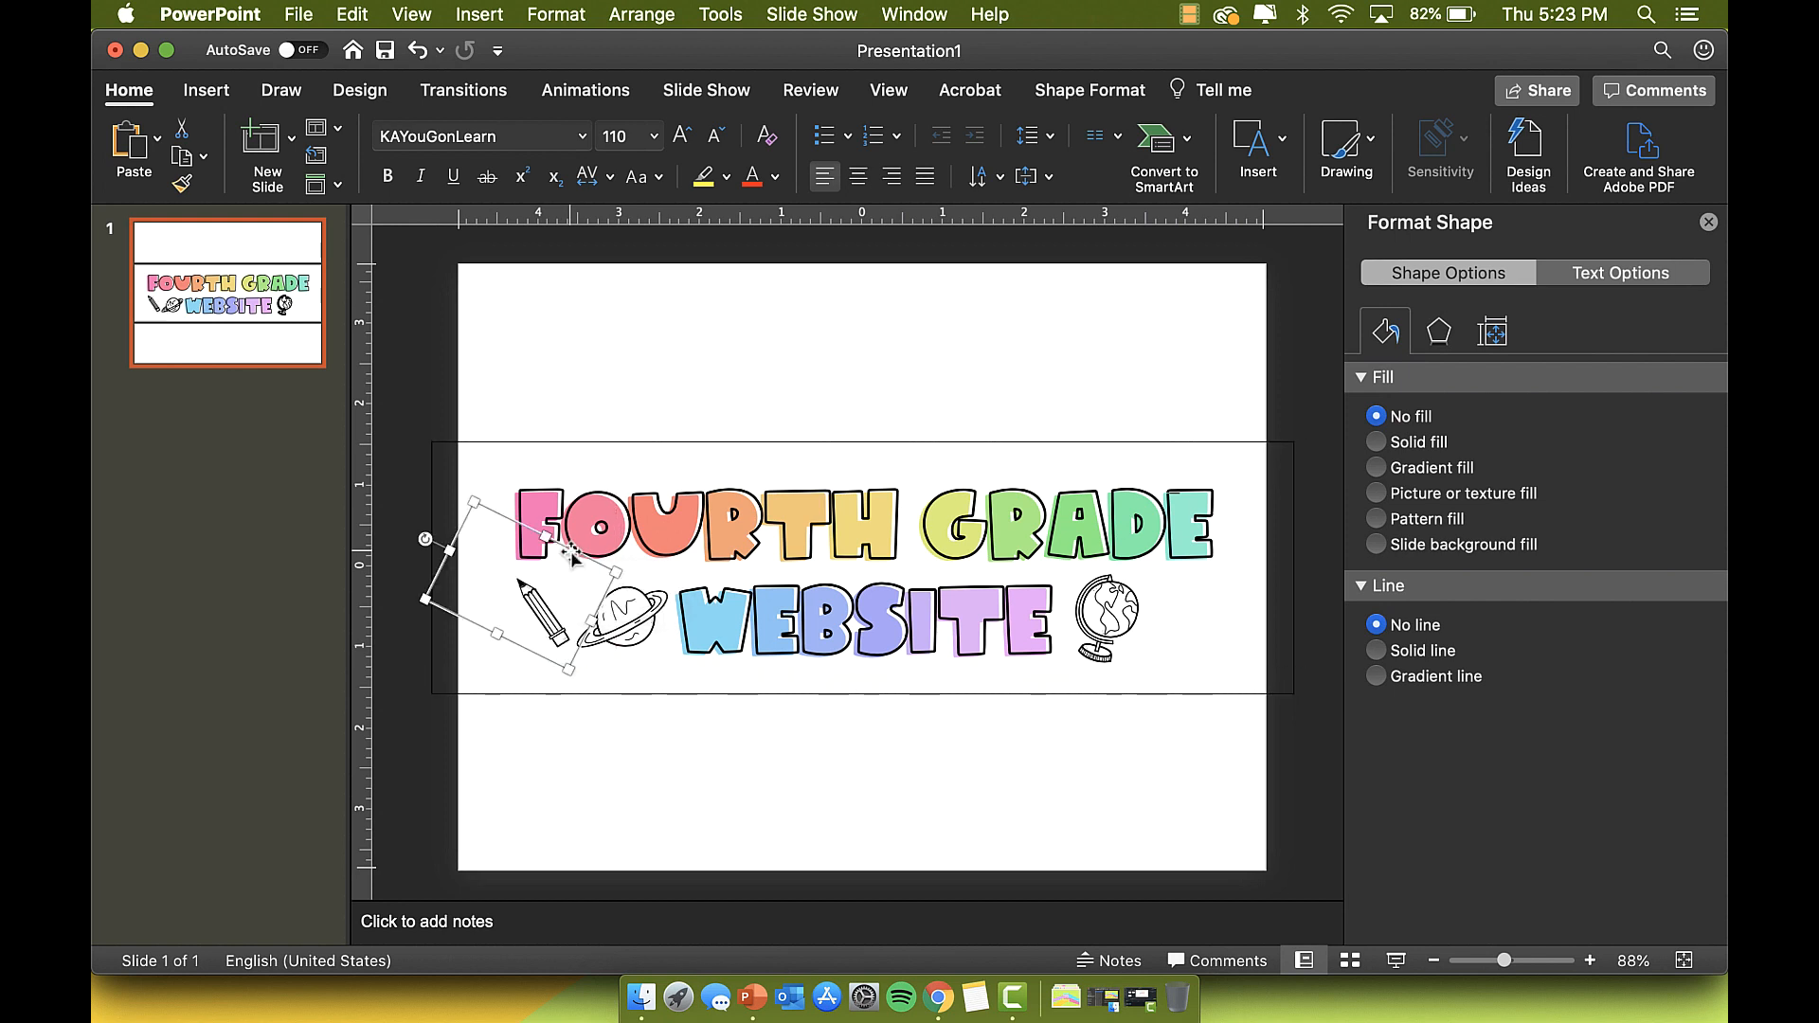
mouse_move(426, 537)
mouse_down()
mouse_move(531, 481)
mouse_move(590, 511)
mouse_up()
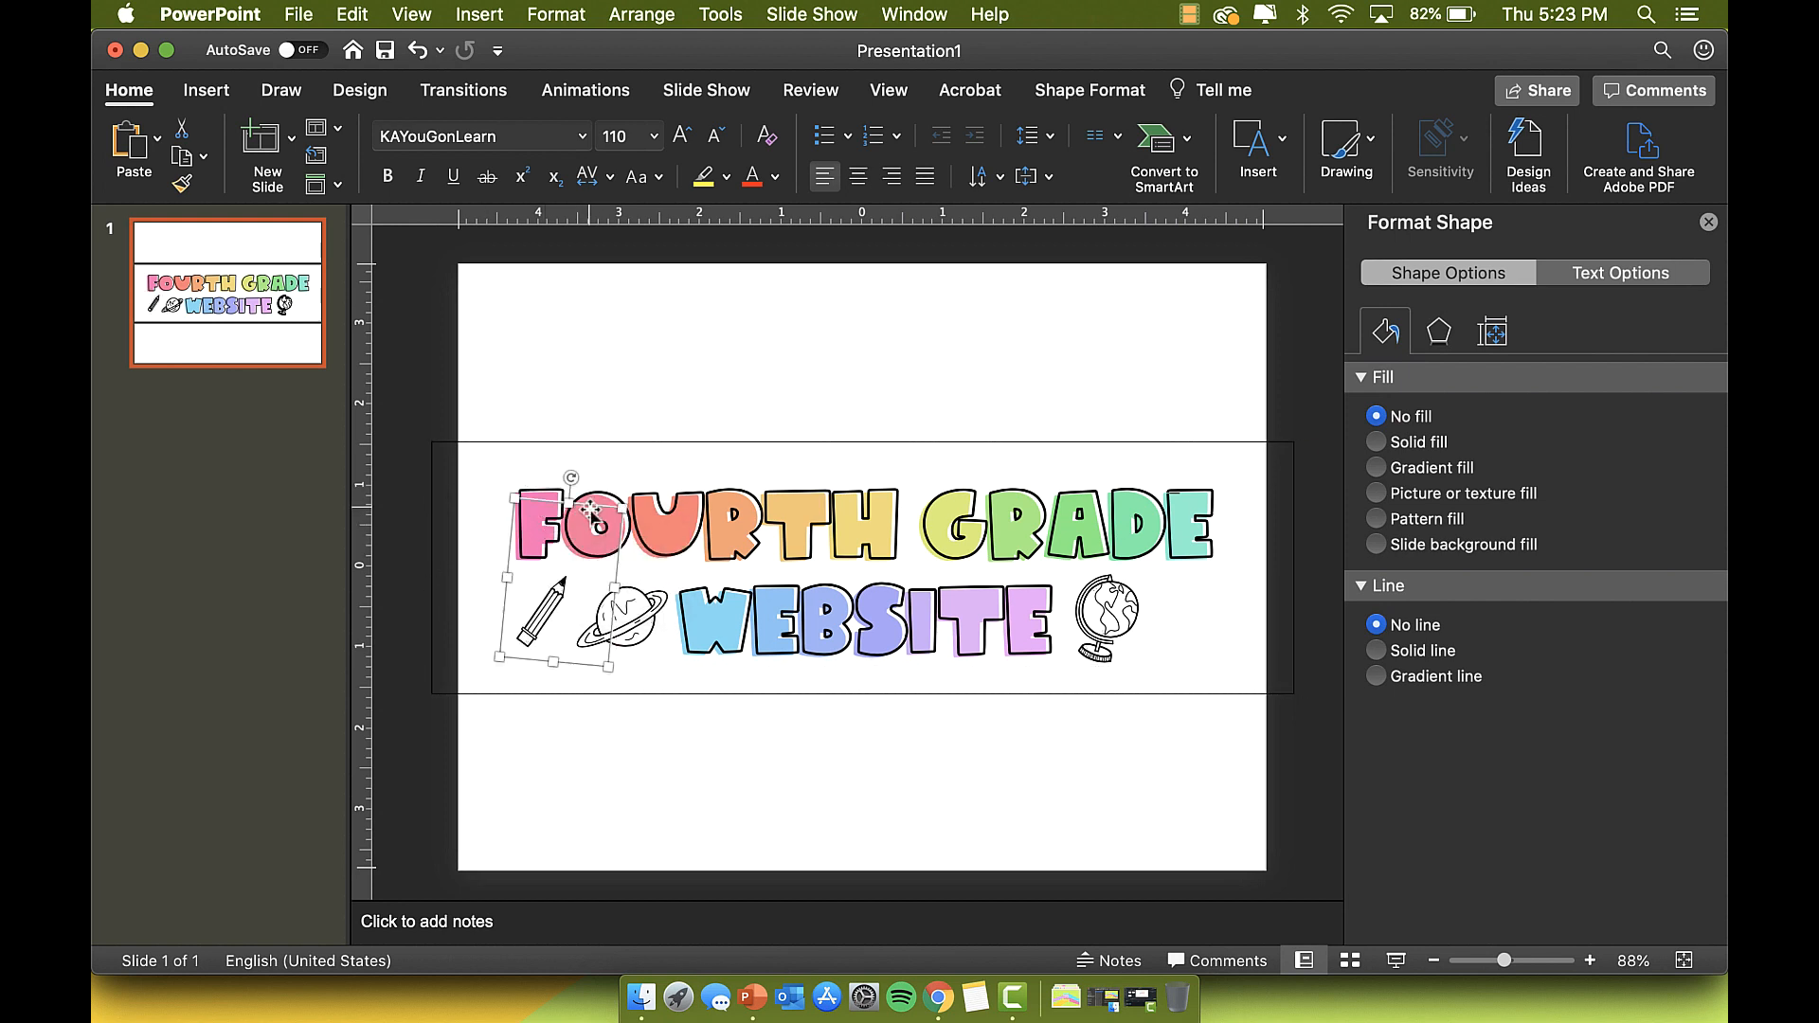
Step: Duplicate the globe doodle and move the copy to the far right
click(1118, 618)
click(1184, 561)
key(super+c)
key(super+v)
drag(1182, 559, 1256, 536)
Step: Cycle the tilted box through doodle glyph letters until a stack of books appears, then rotate it to 0°
text(a)
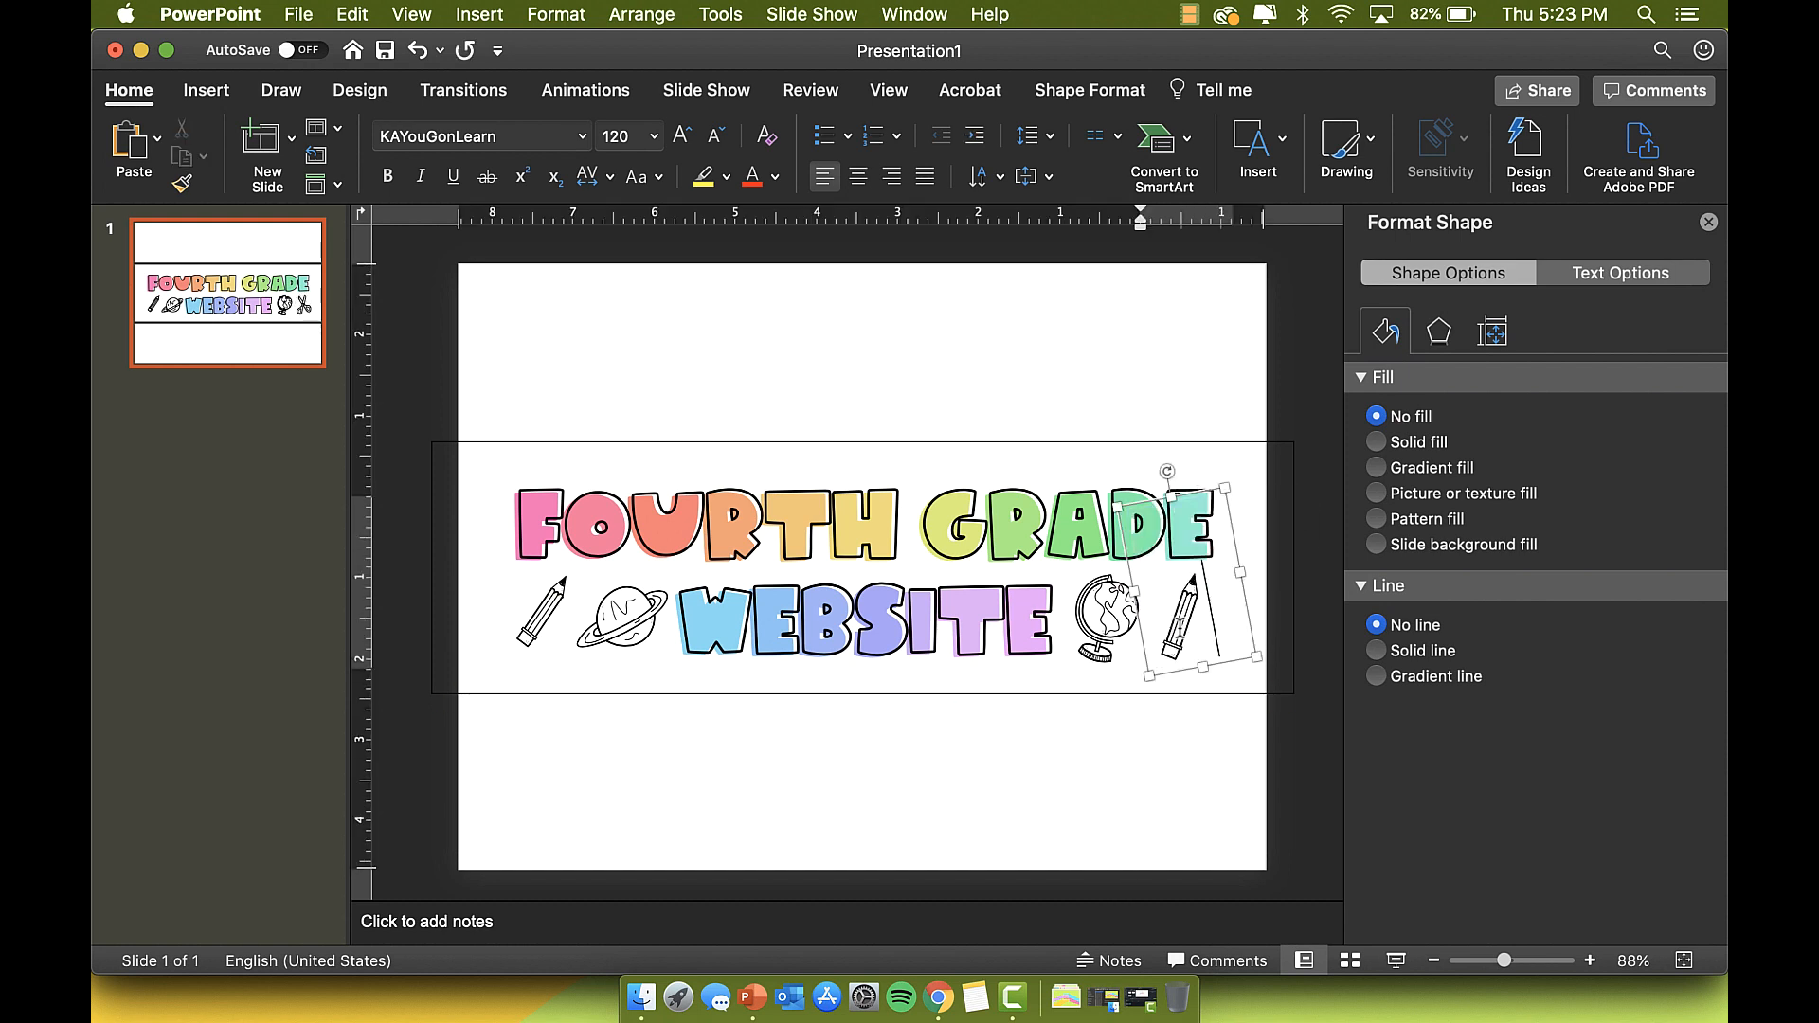
key(BackSpace)
text(s)
key(BackSpace)
text(d)
key(BackSpace)
text(f)
key(BackSpace)
text(g)
key(BackSpace)
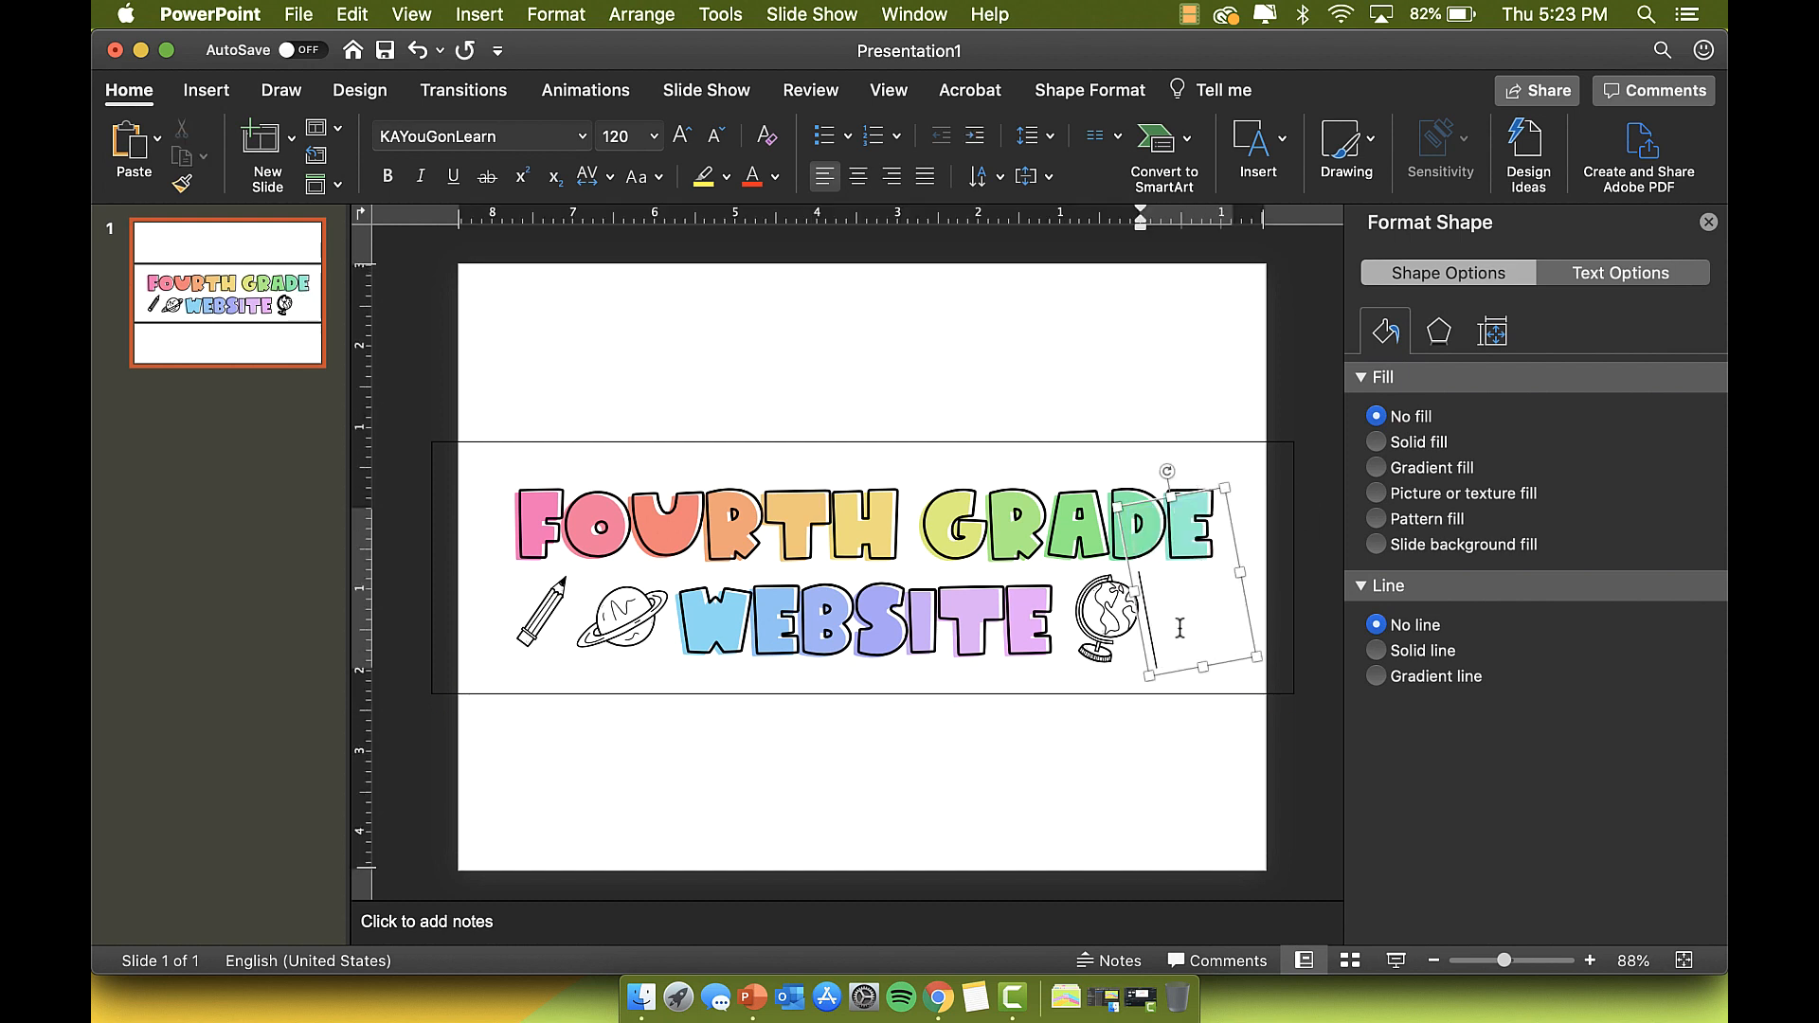
text(j)
key(BackSpace)
text(k)
key(BackSpace)
text(l)
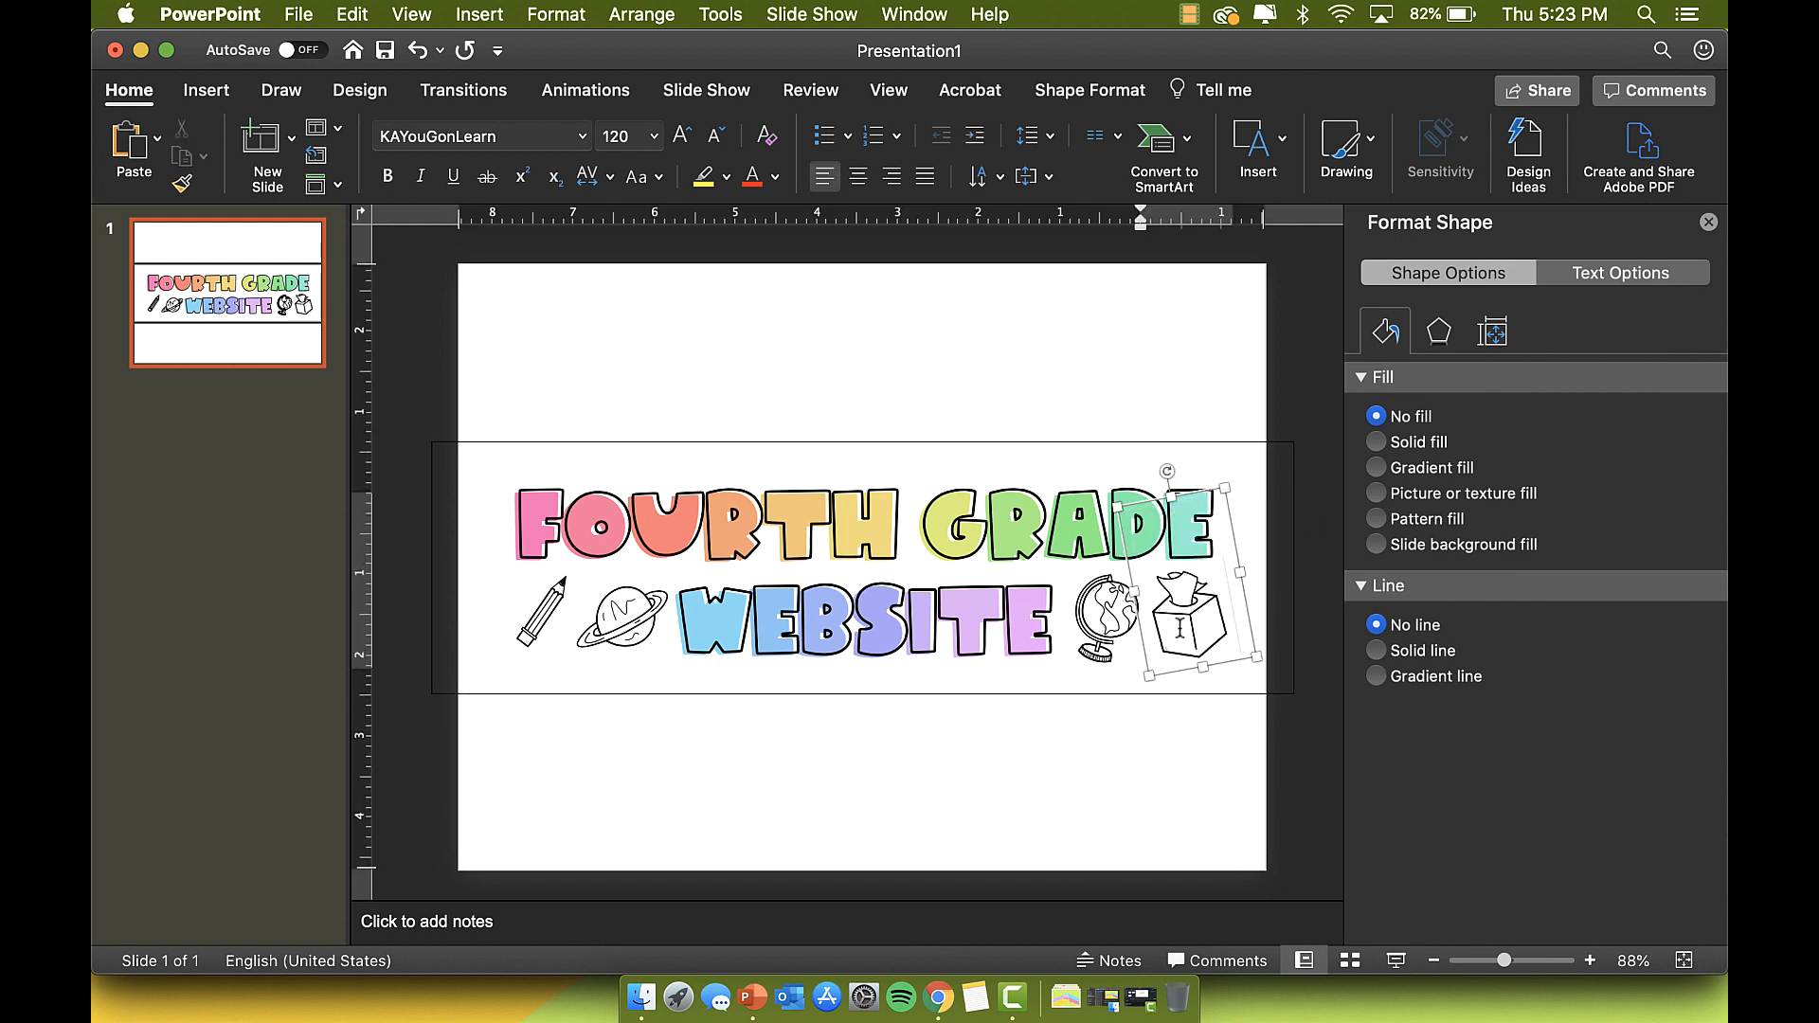
key(BackSpace)
text(x)
key(BackSpace)
text(c)
key(BackSpace)
text(v)
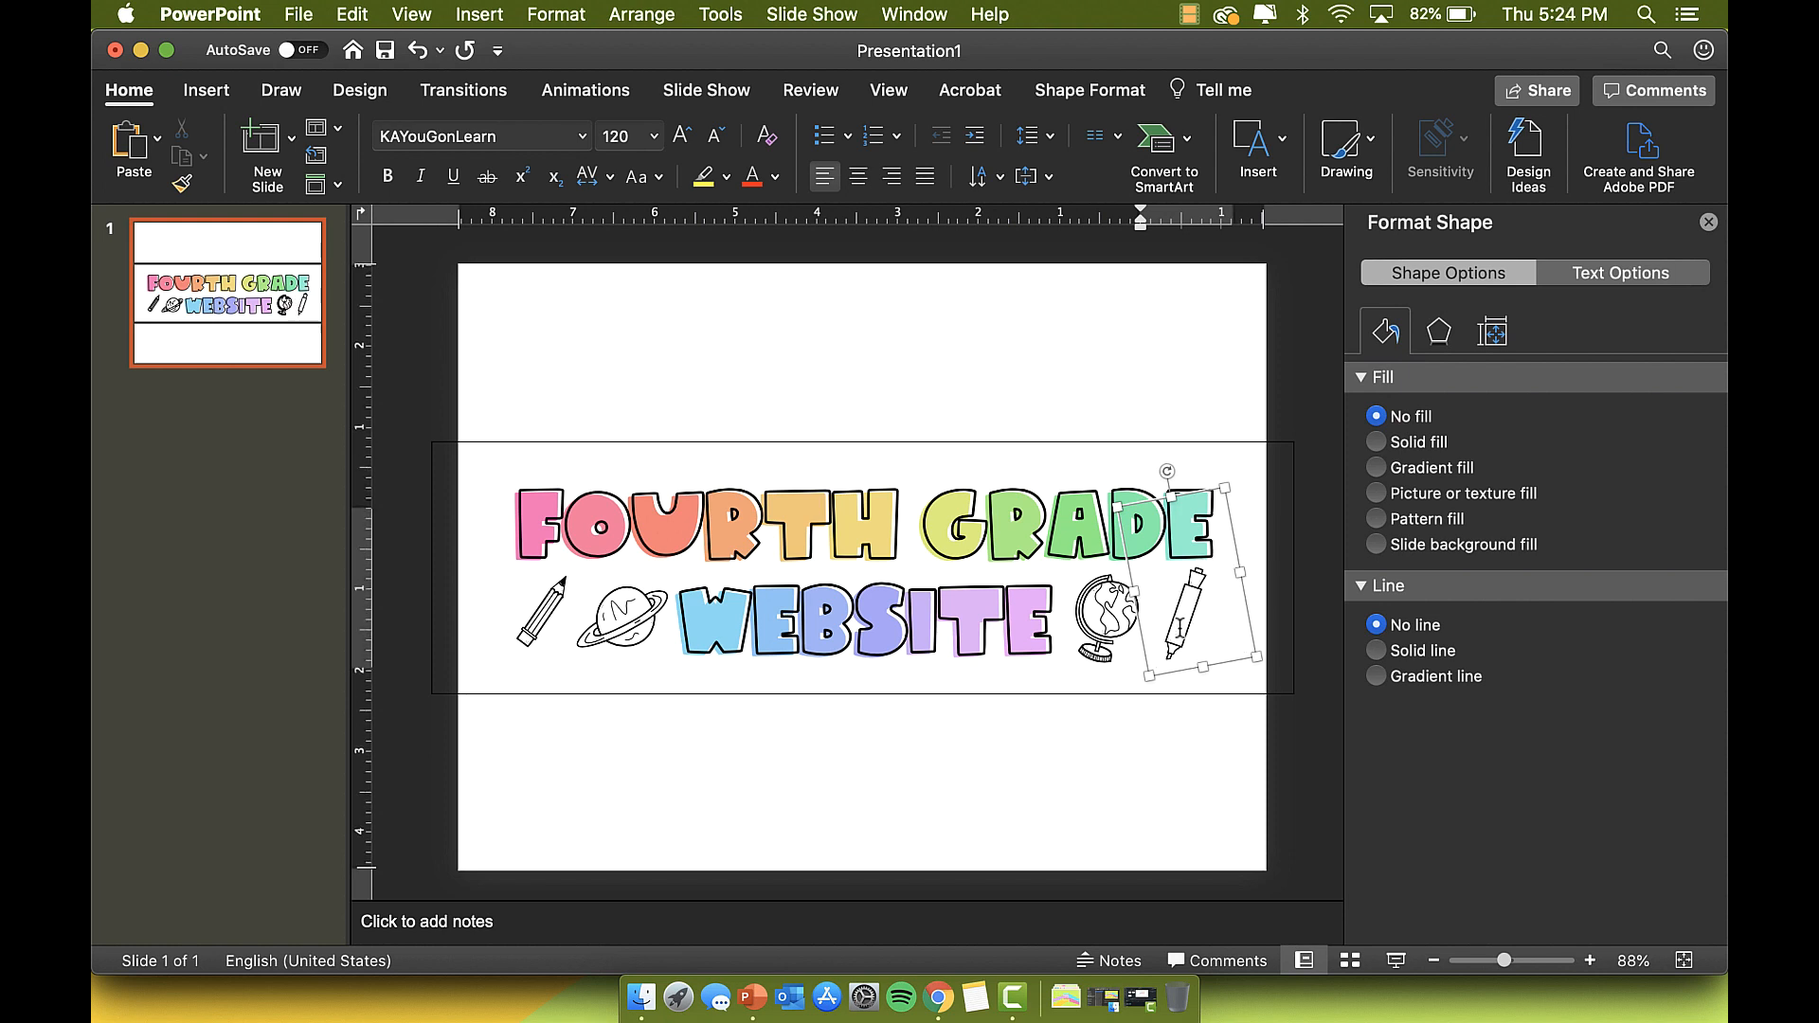
key(BackSpace)
text(b)
key(BackSpace)
key(BackSpace)
text(m)
key(BackSpace)
text(Q)
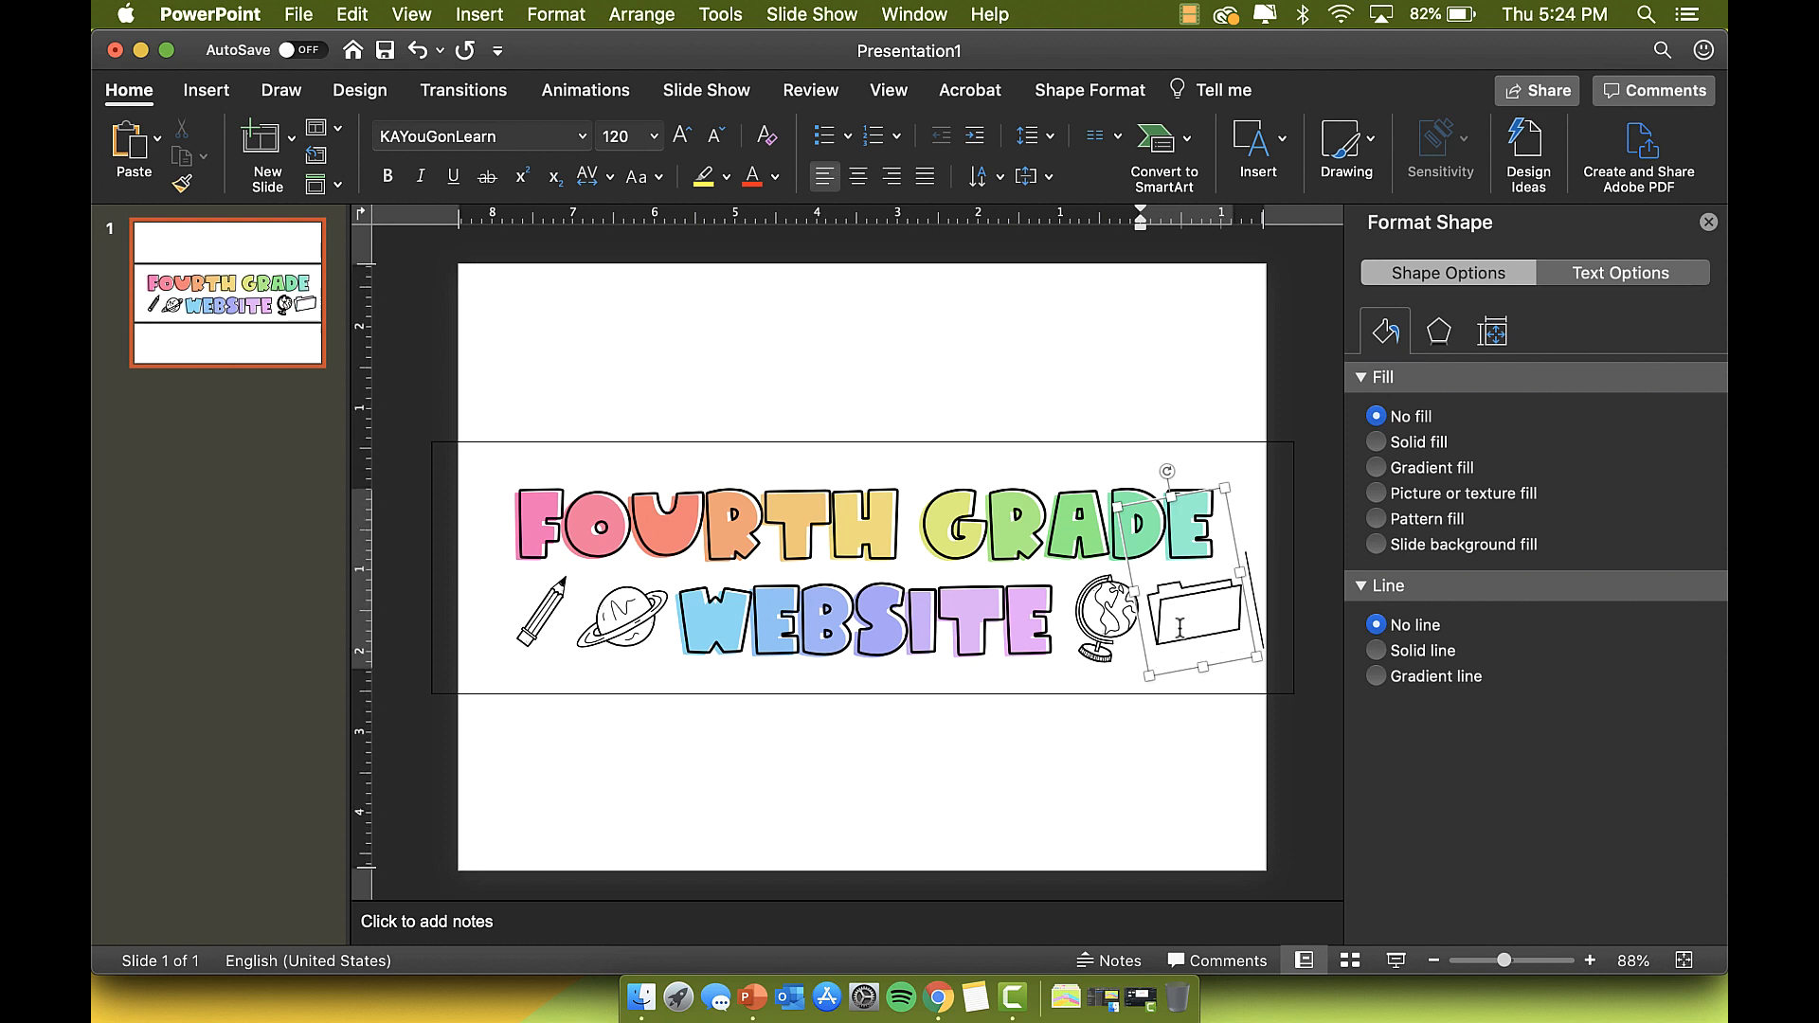
key(BackSpace)
text(W)
key(BackSpace)
text(E)
key(BackSpace)
text(R)
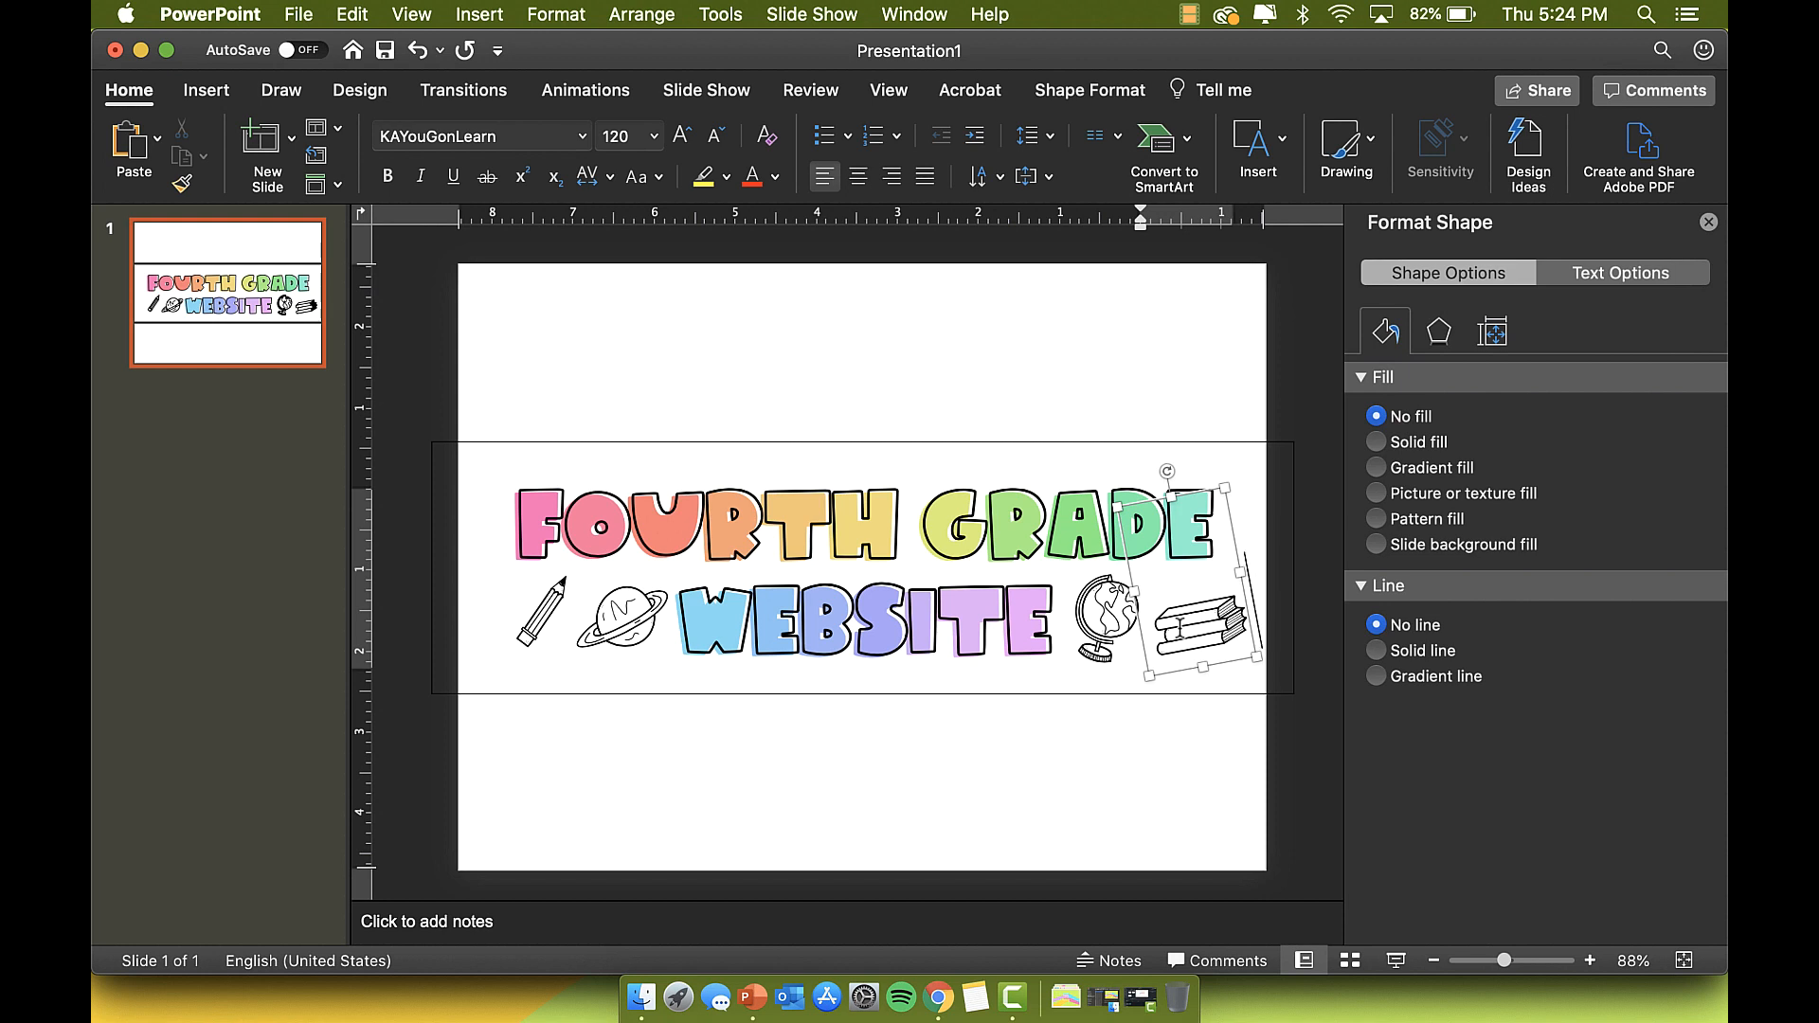
key(BackSpace)
text(T)
key(BackSpace)
text(Y)
key(BackSpace)
text(U)
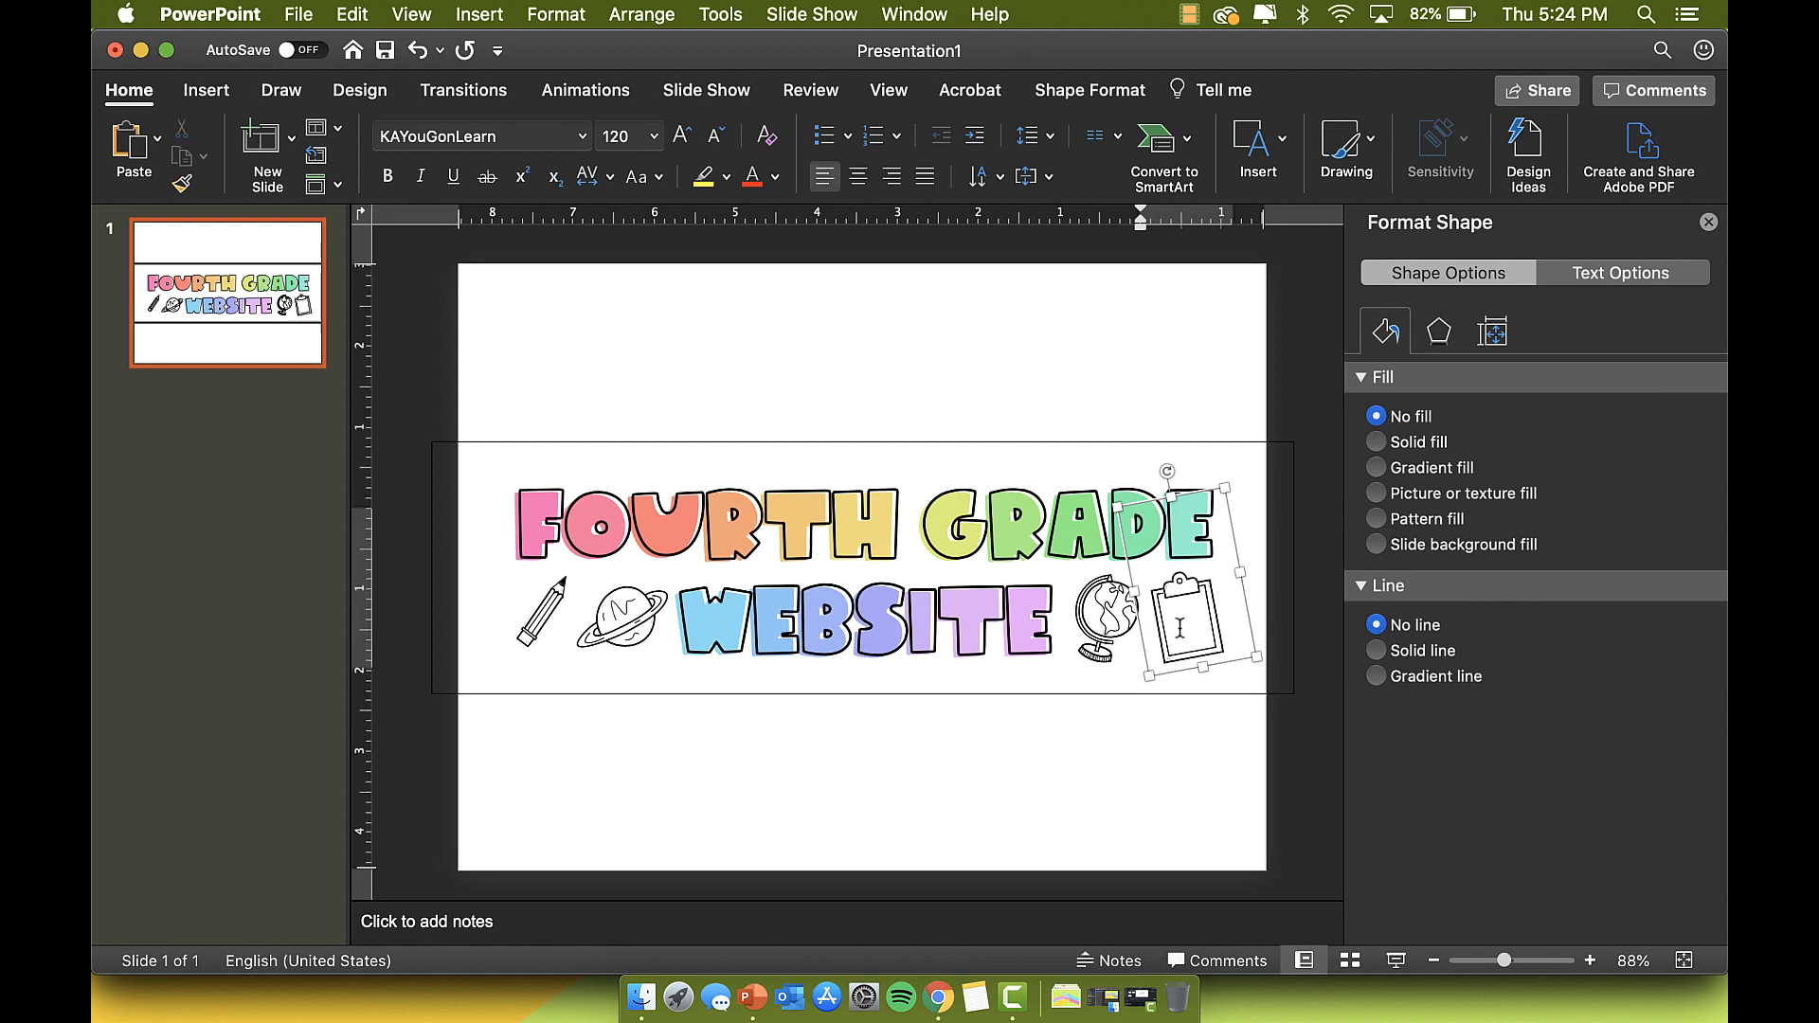
key(BackSpace)
text(I)
key(BackSpace)
text(O)
drag(1171, 474, 1231, 496)
Step: Set the pencil and planet doodles to size 120 and nudge each into place left of WEBSITE
click(585, 485)
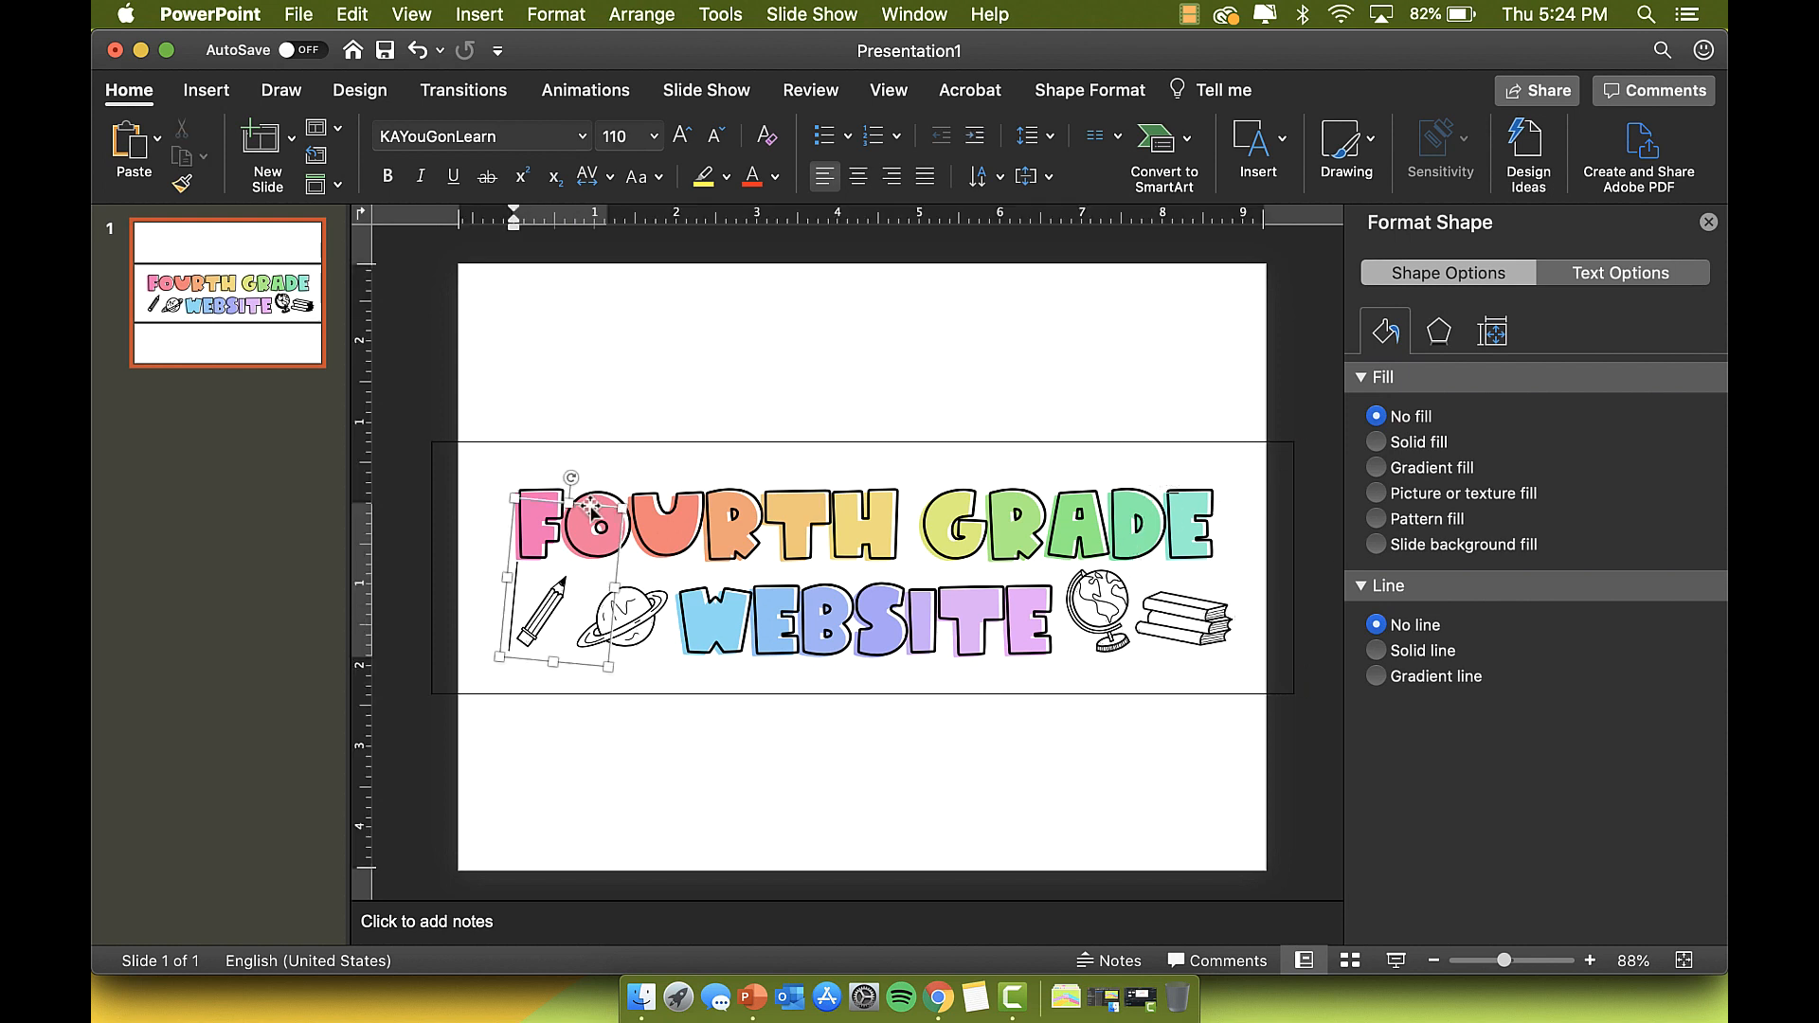
click(623, 138)
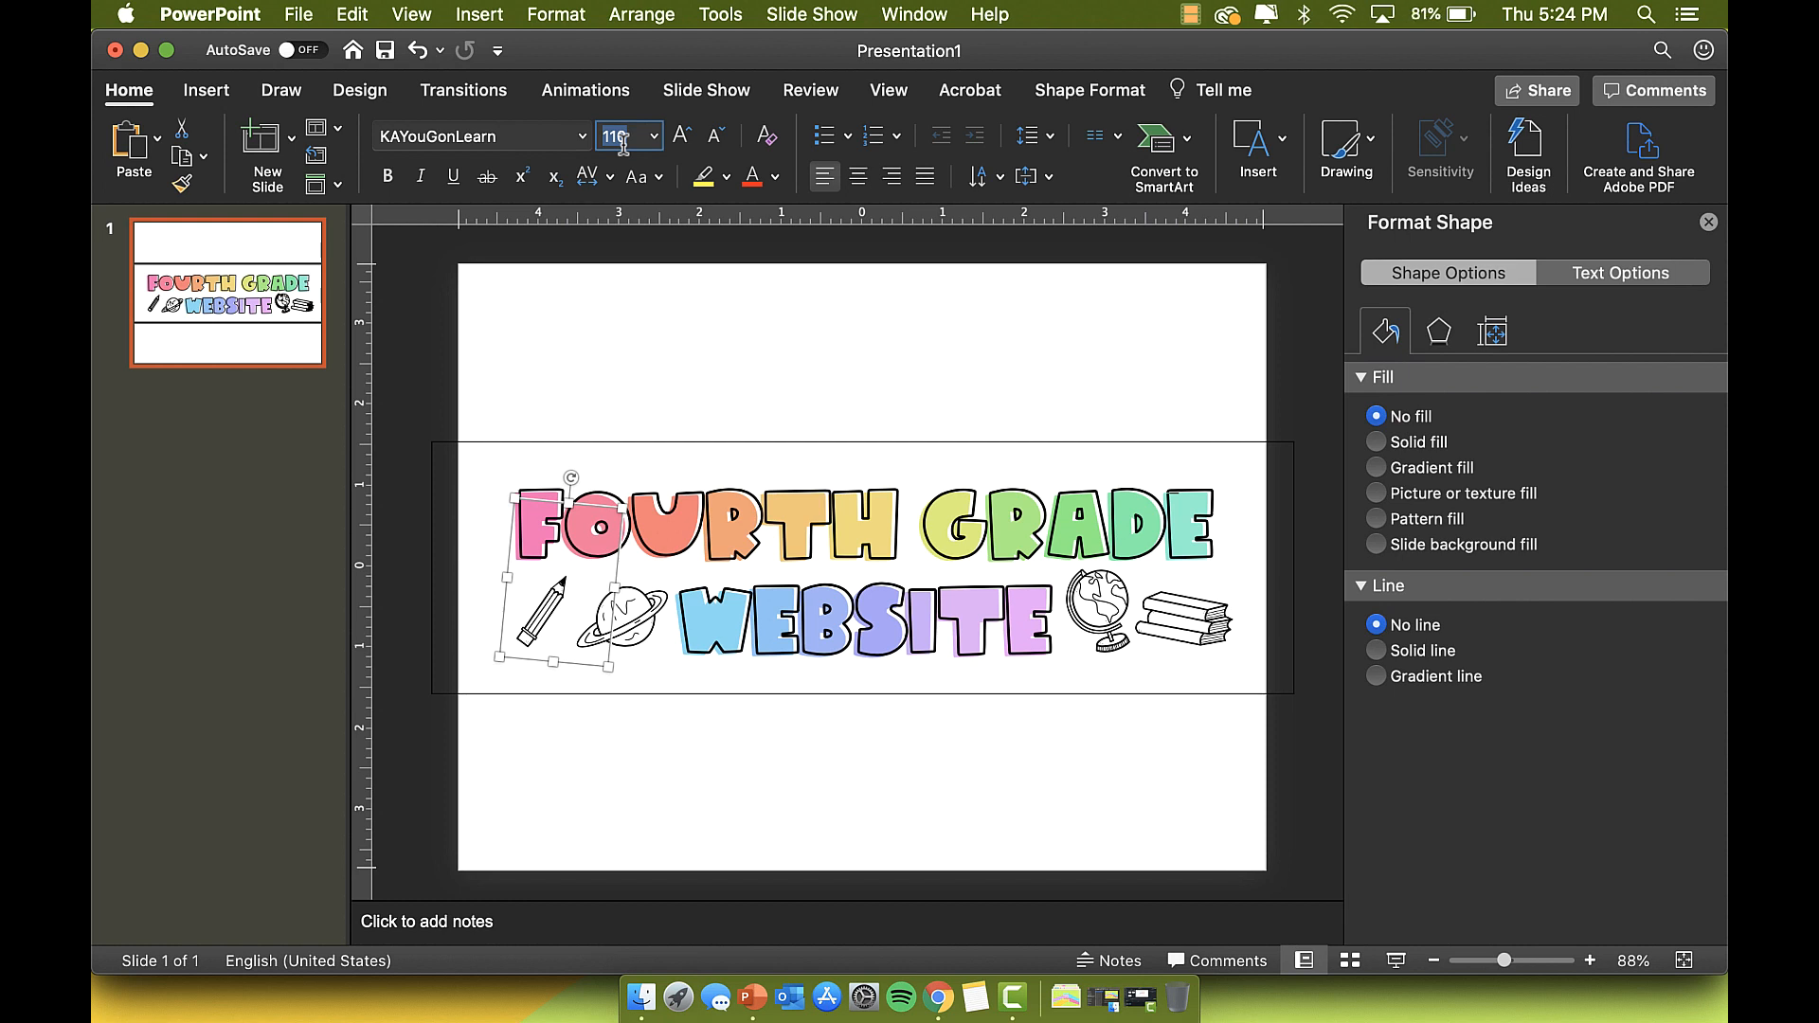
text(120)
key(Return)
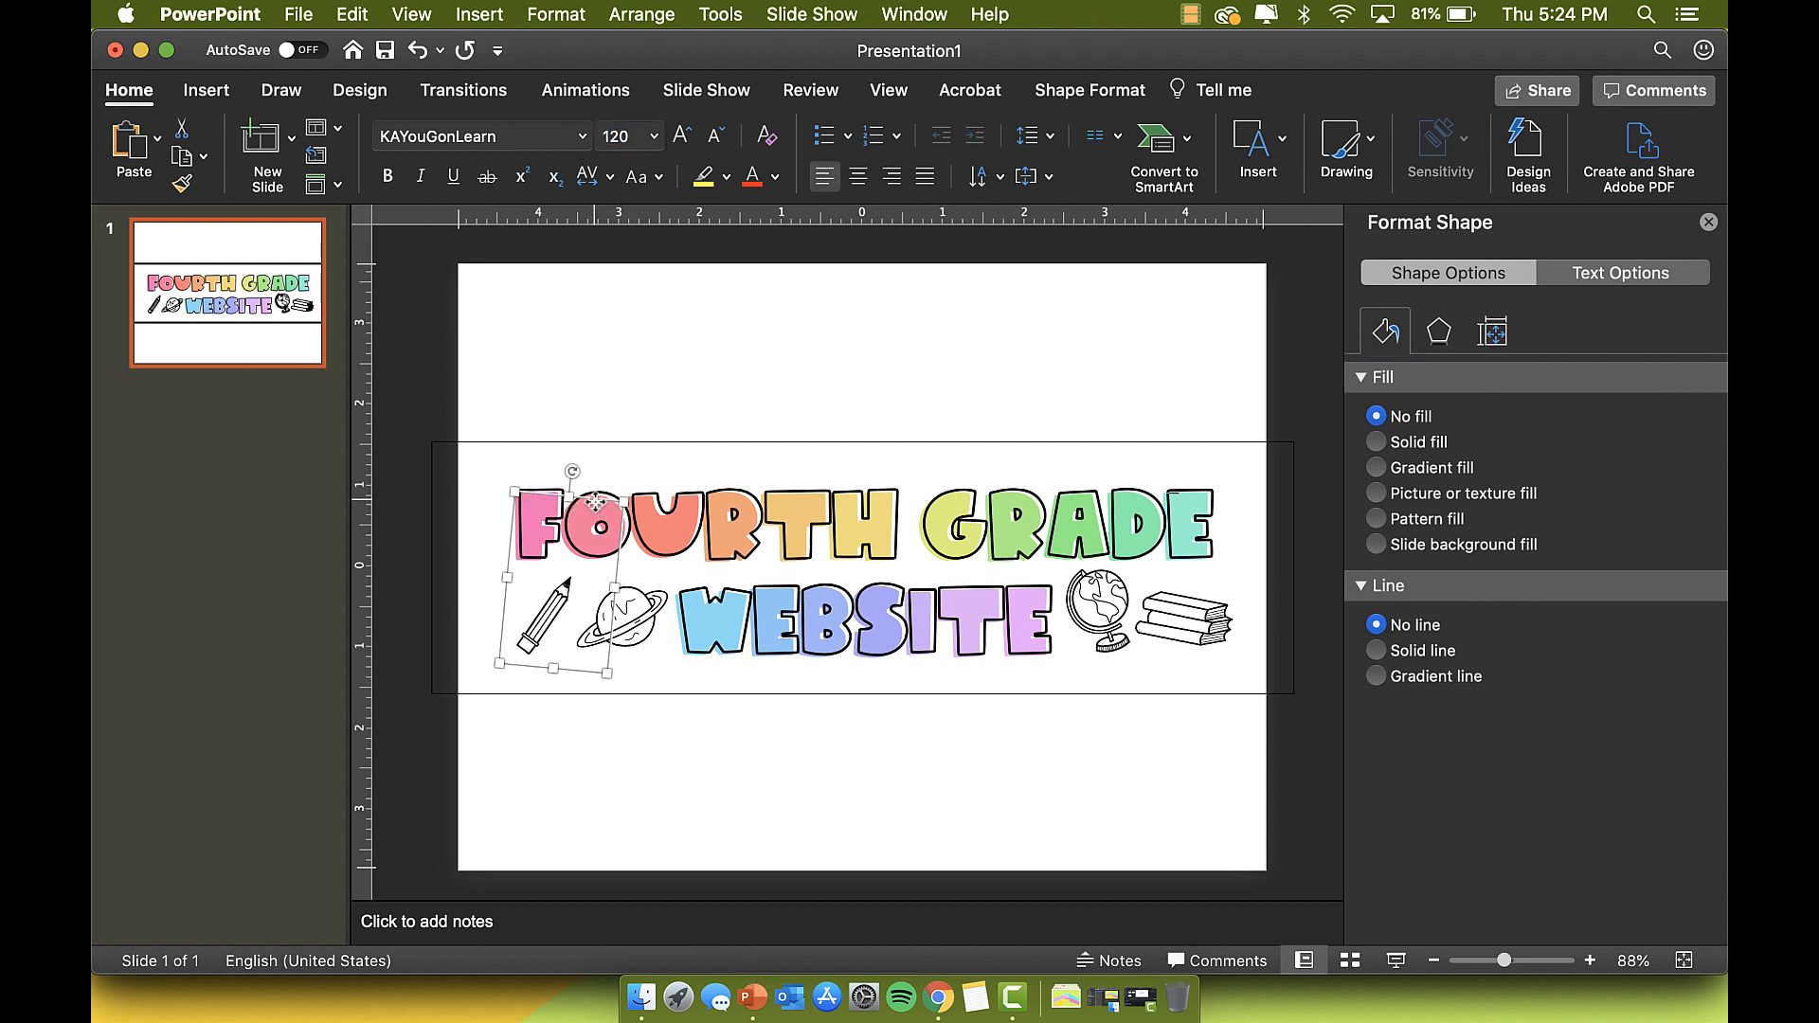
mouse_move(595, 500)
mouse_down()
mouse_move(555, 393)
mouse_move(569, 478)
mouse_move(598, 495)
mouse_up()
click(646, 607)
click(629, 515)
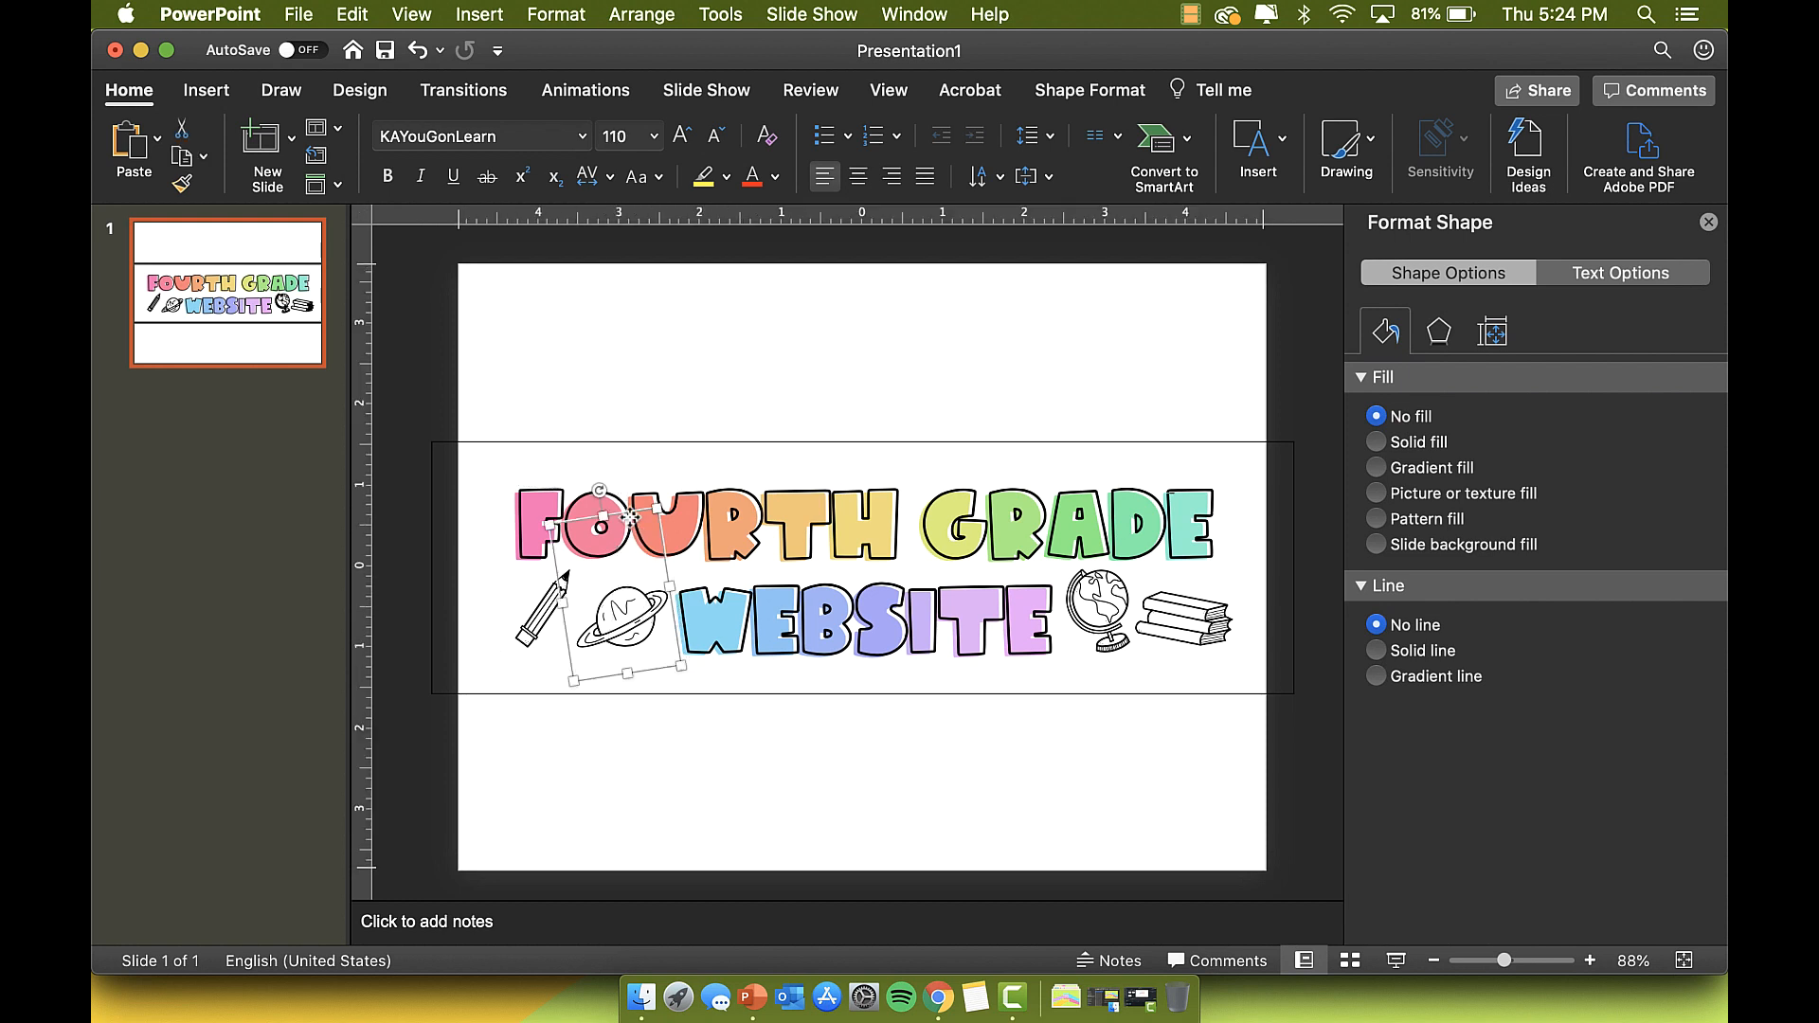
click(617, 137)
key(Return)
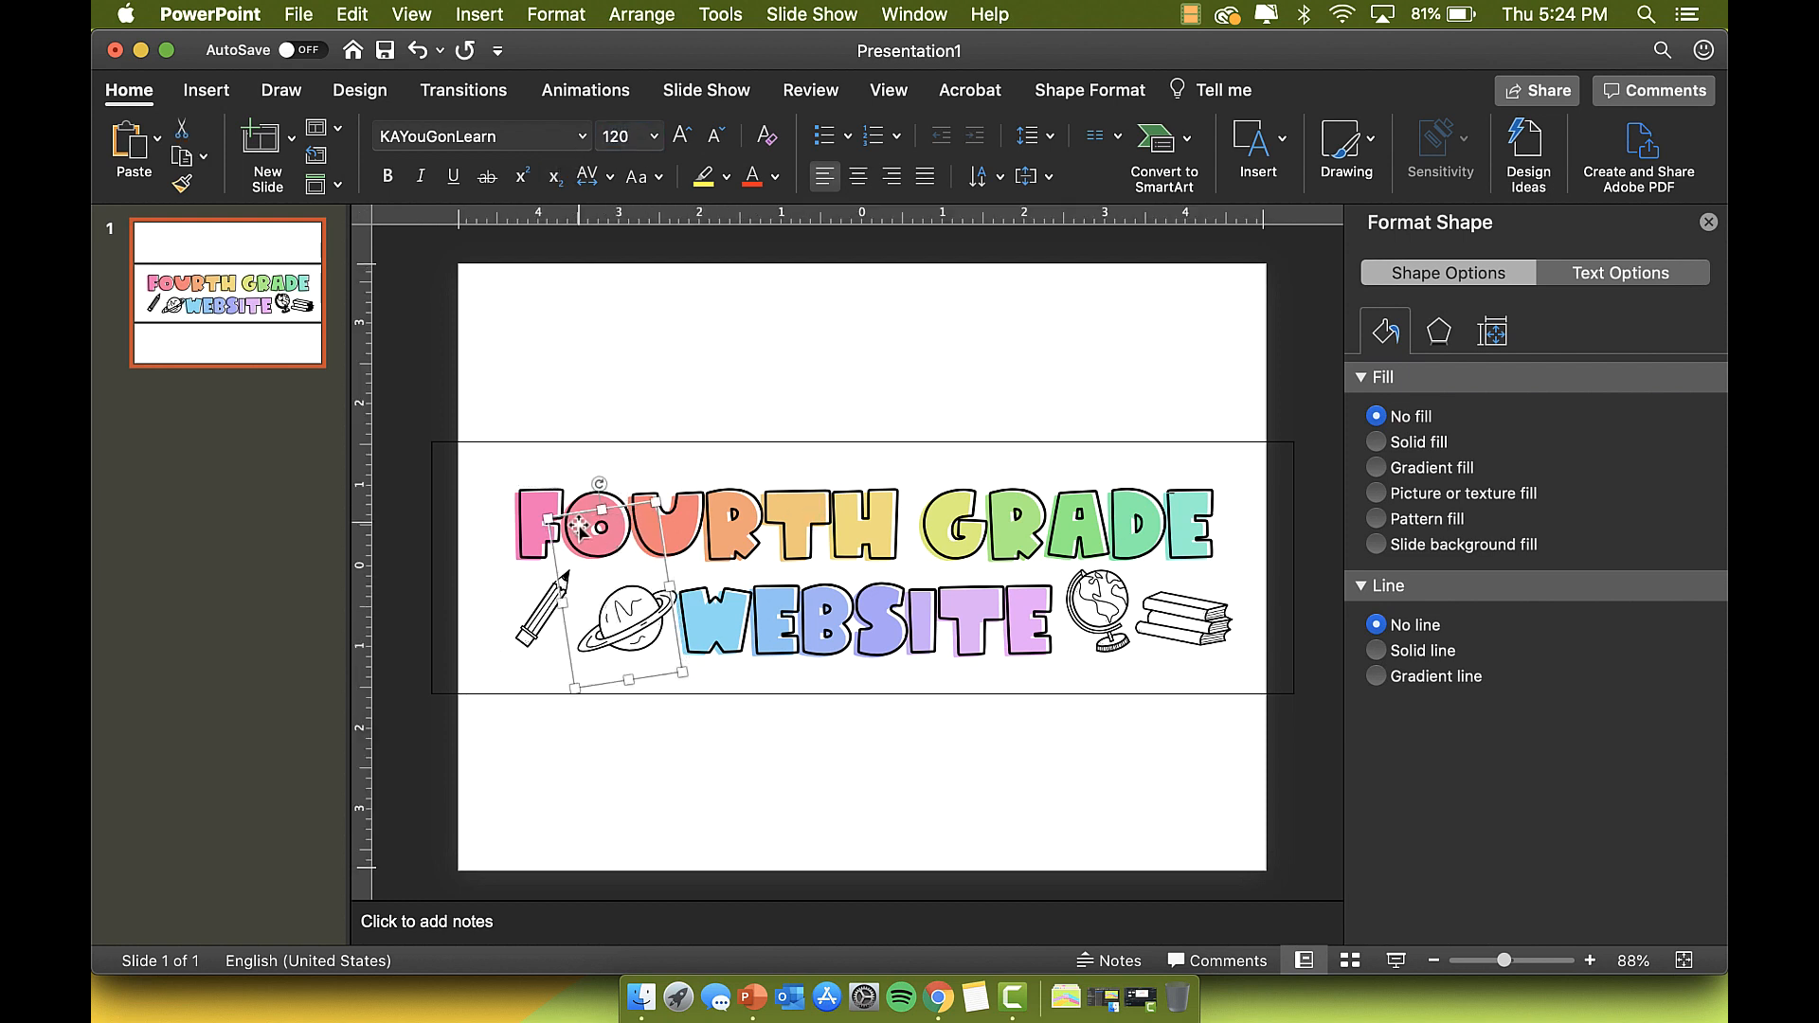
drag(617, 503, 607, 504)
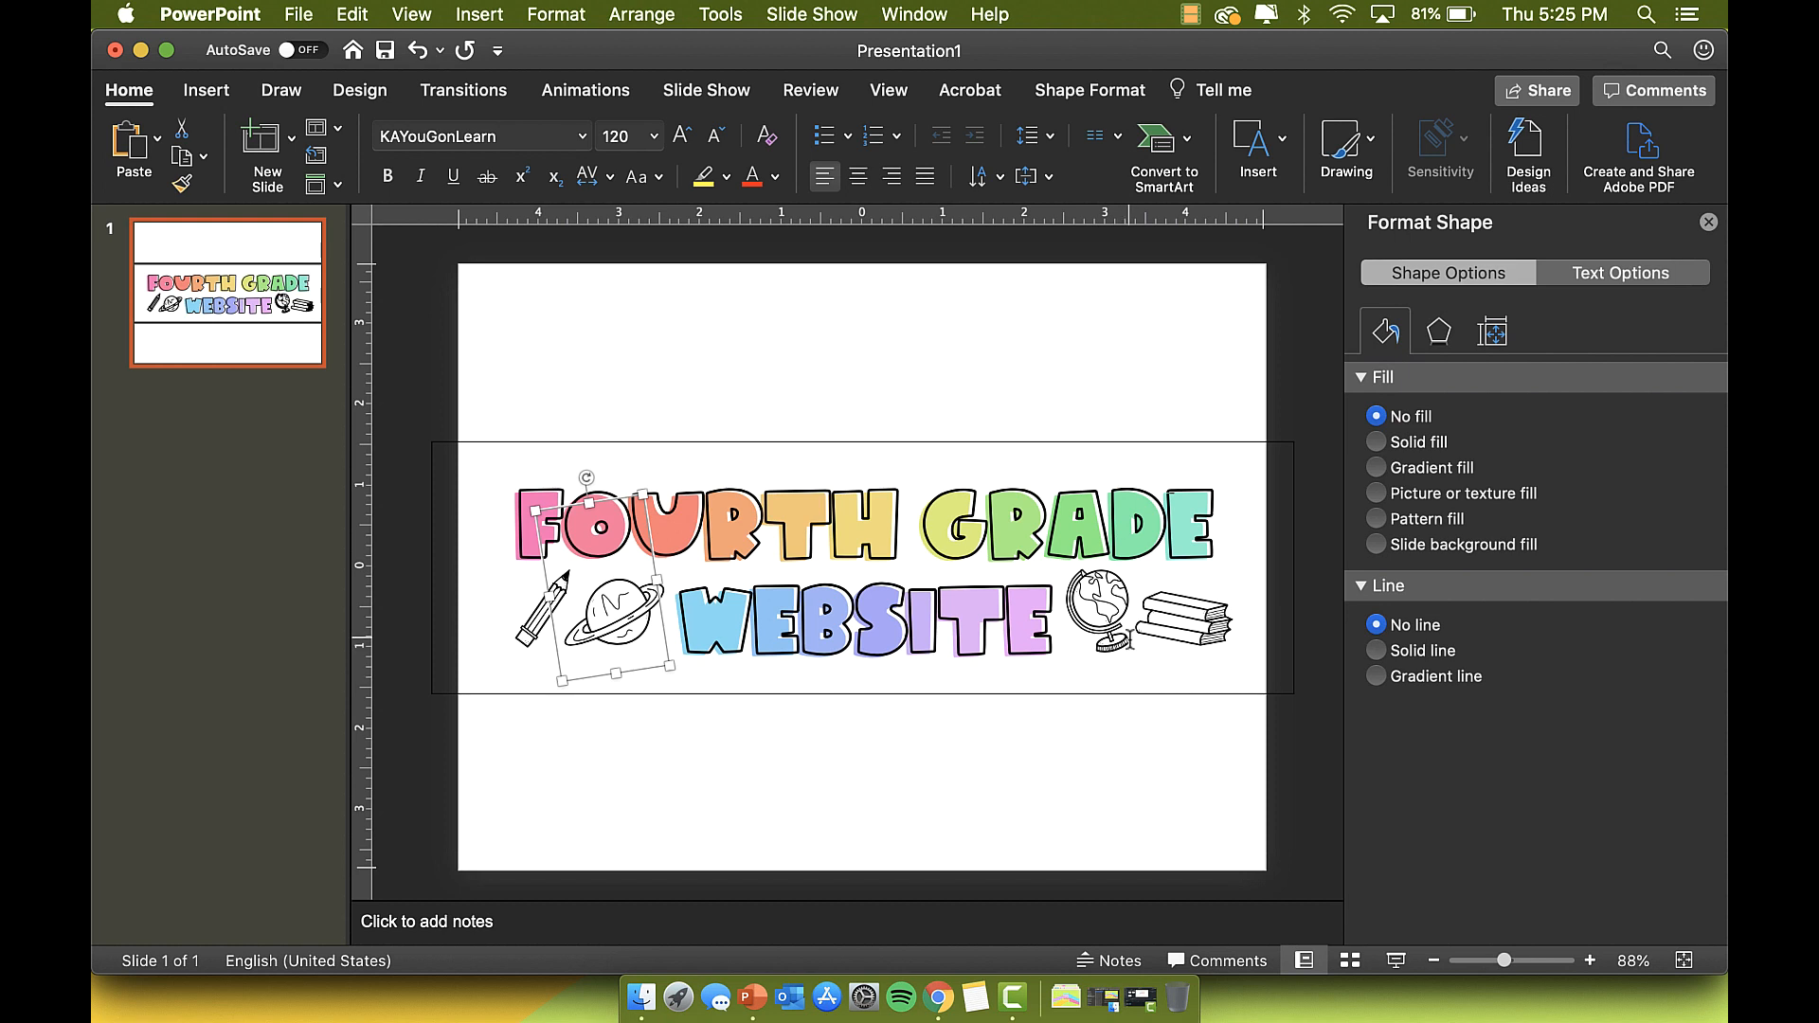
Step: Select the books, globe, pencil and planet doodles together
click(1207, 626)
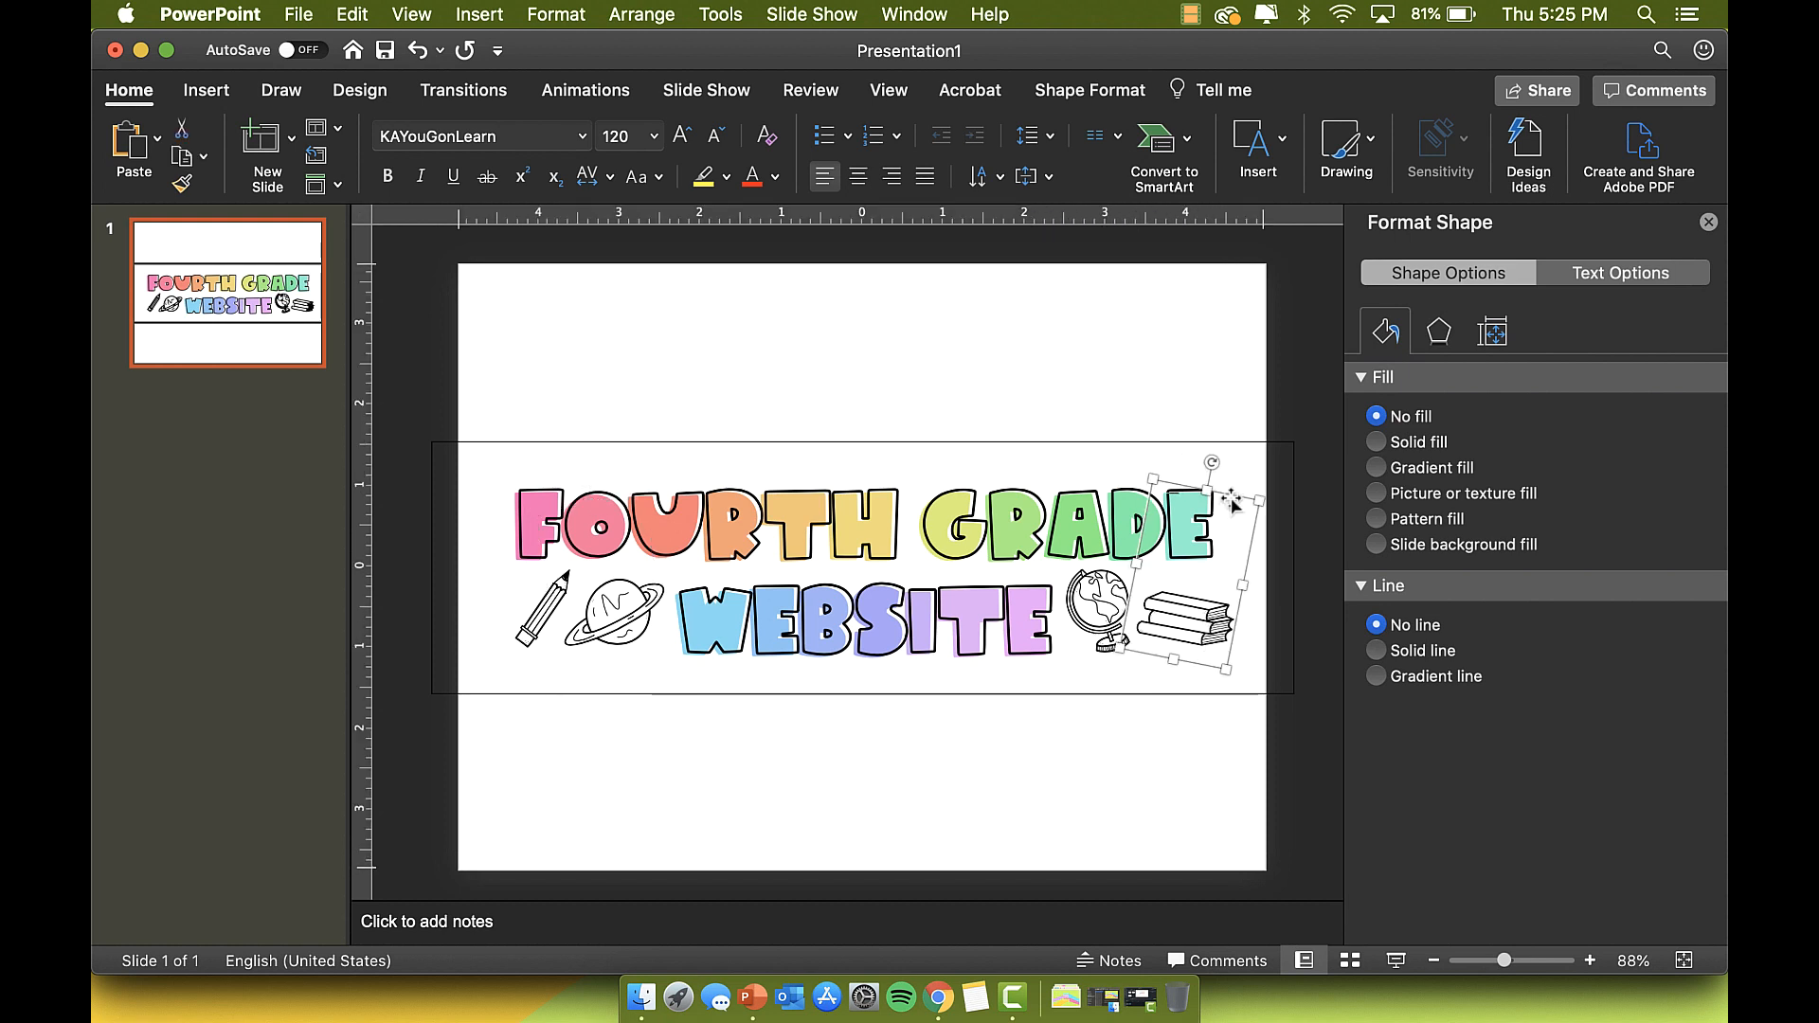
shift+click(1098, 607)
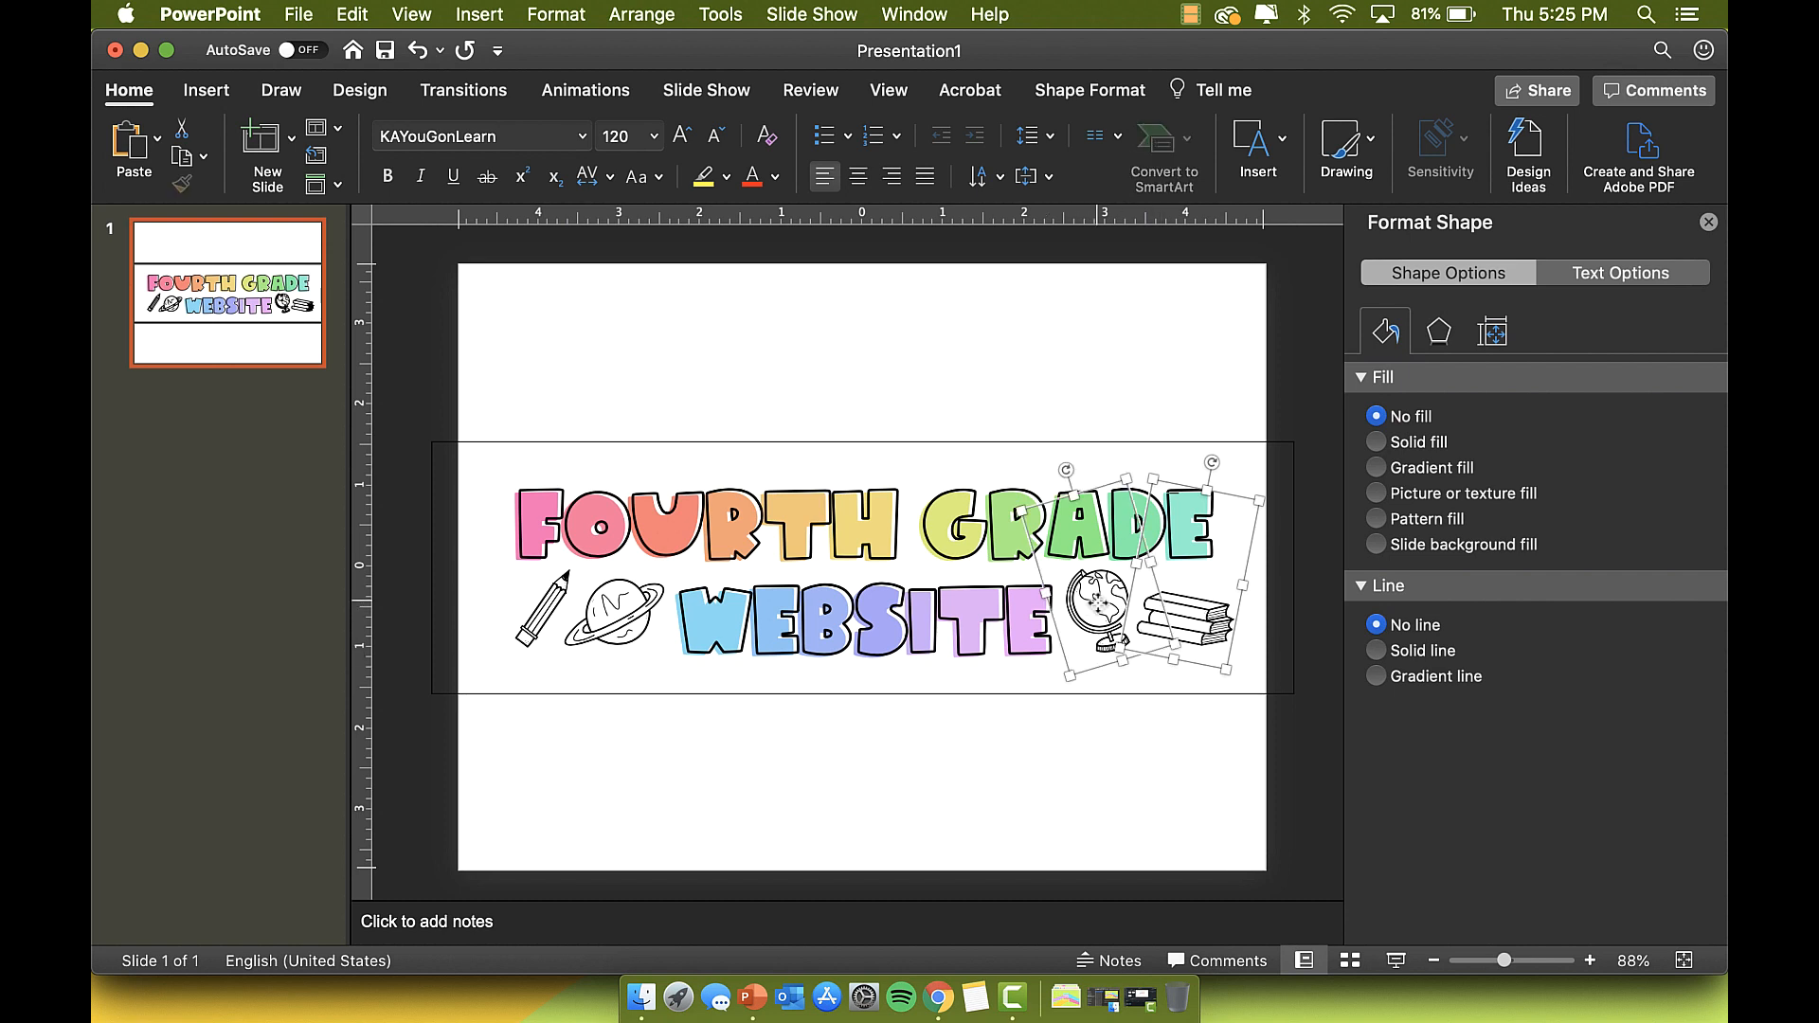
shift+click(618, 621)
shift+click(621, 618)
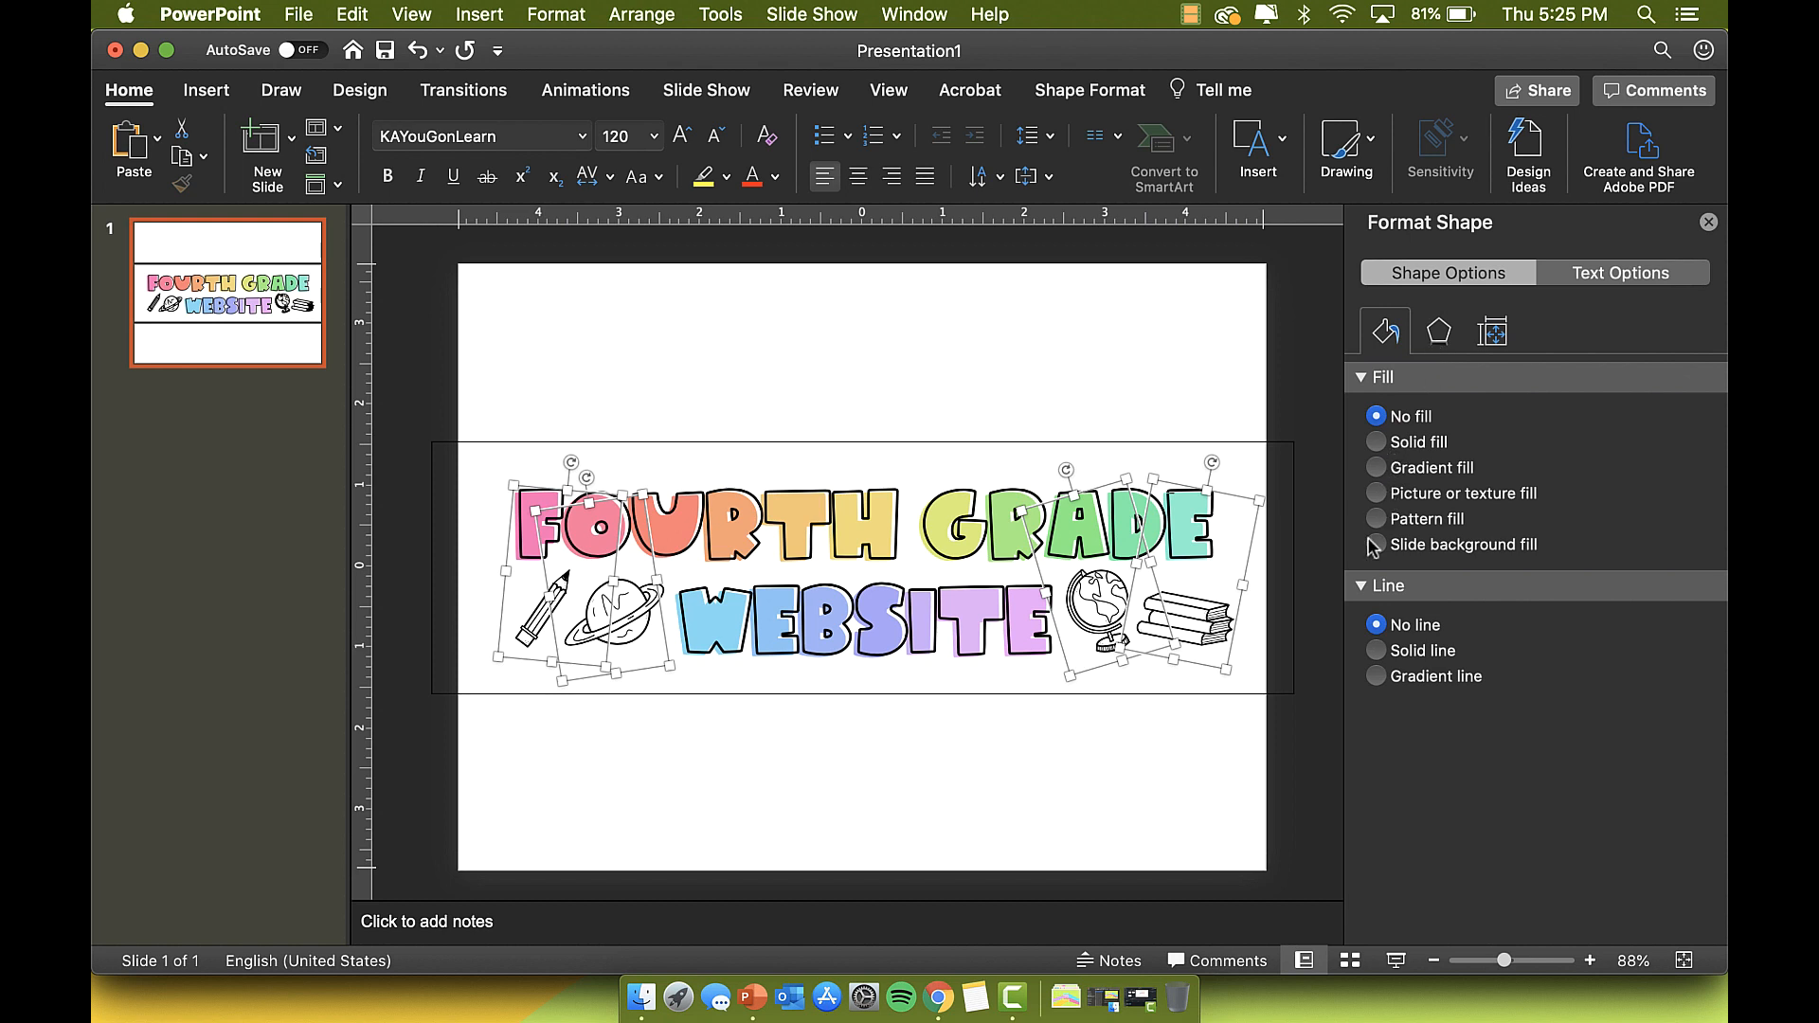
Step: Apply the first Outer shadow preset to the four selected doodles and deselect to check it
click(1442, 333)
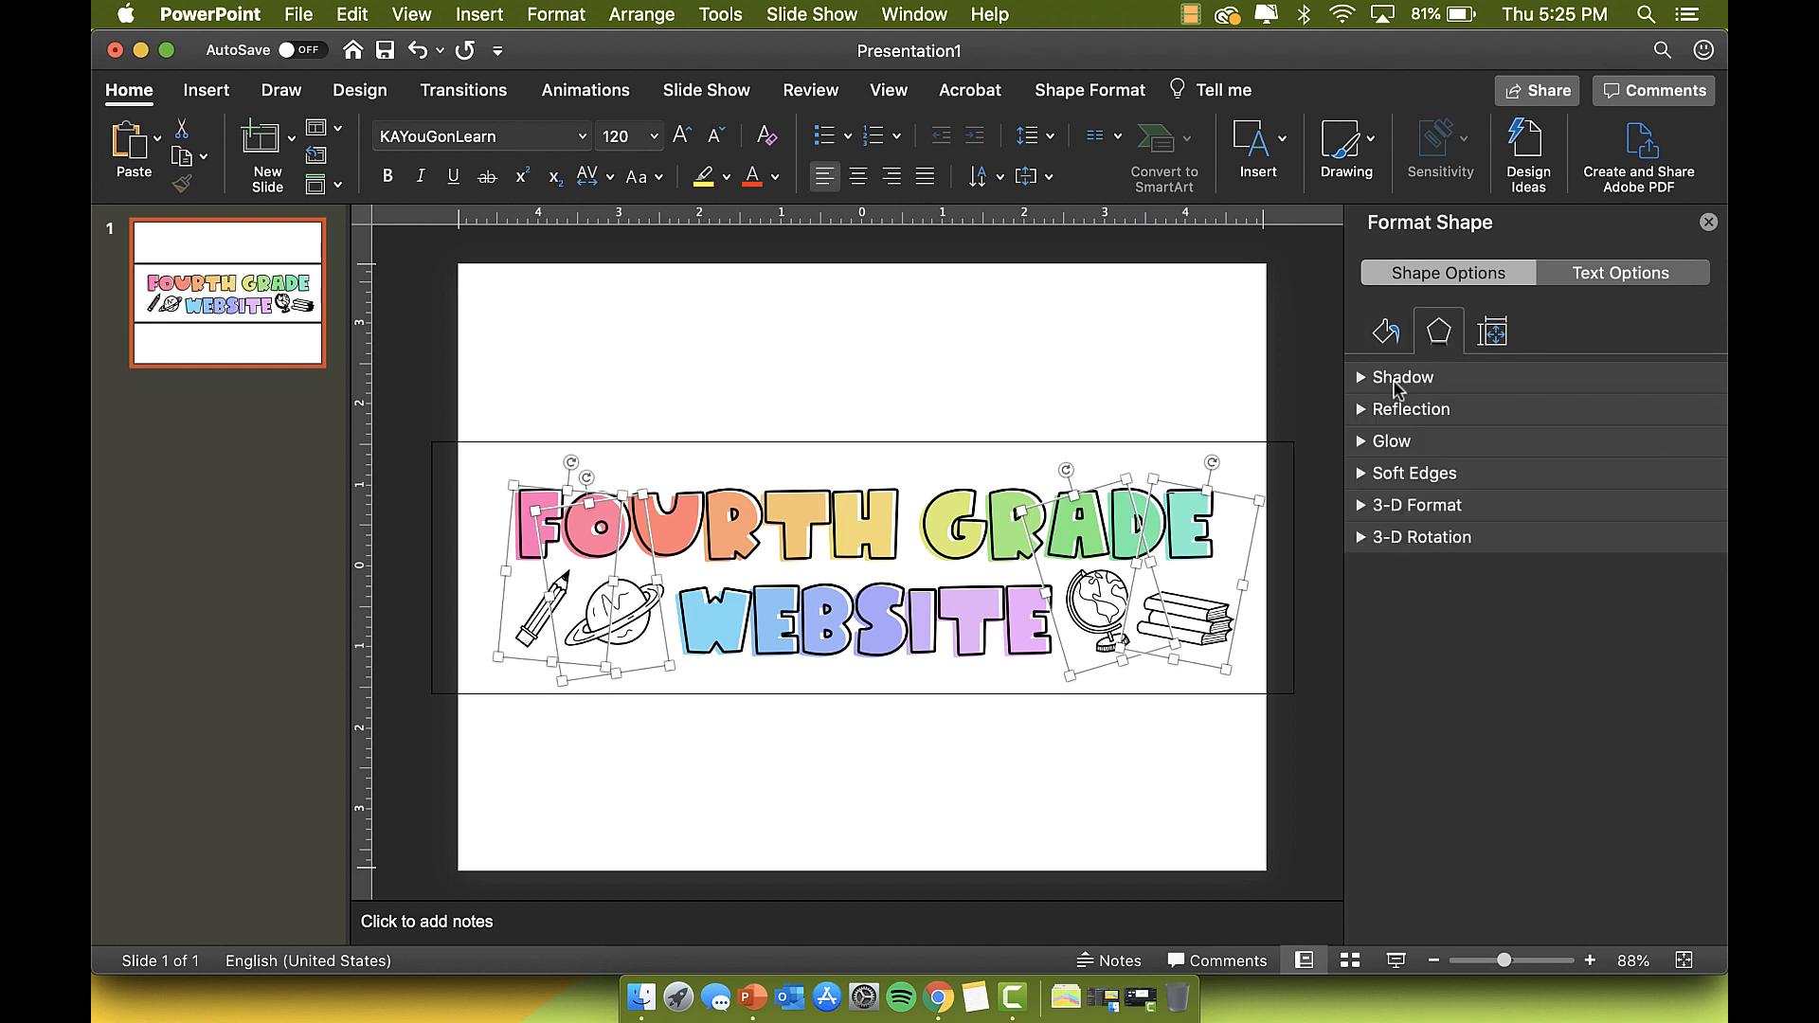
click(1397, 379)
click(1682, 423)
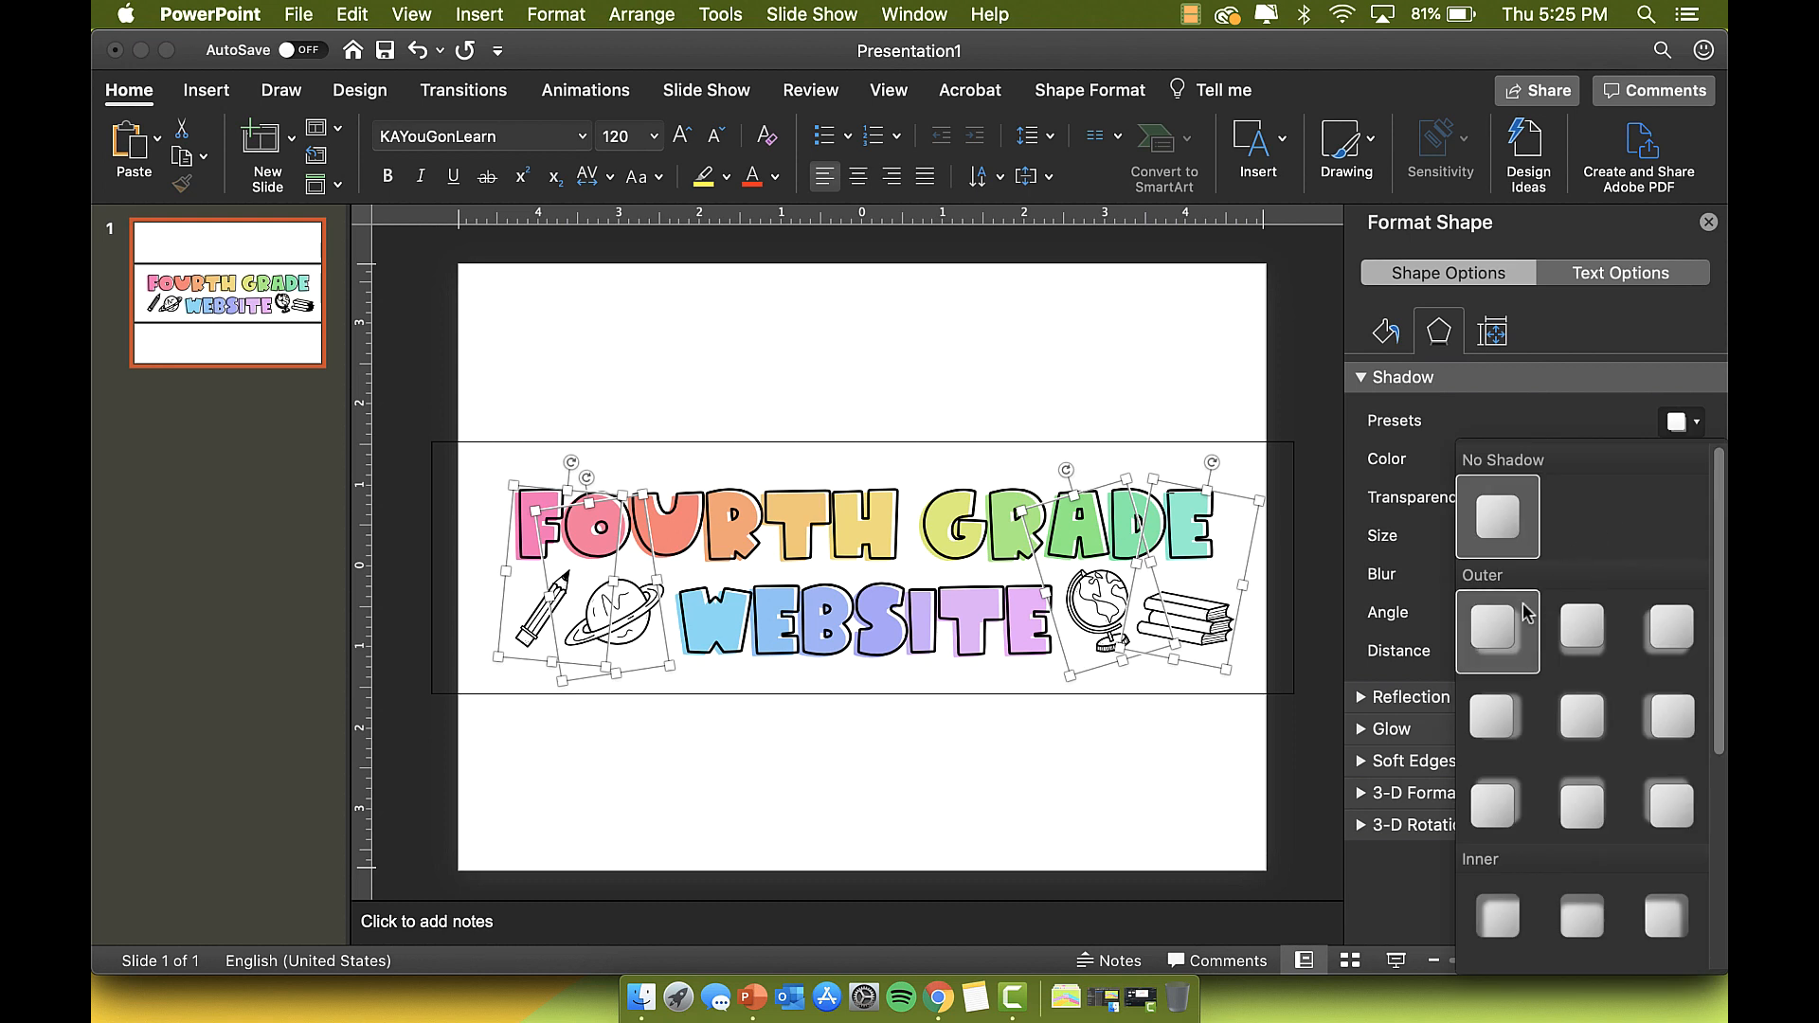
click(1526, 613)
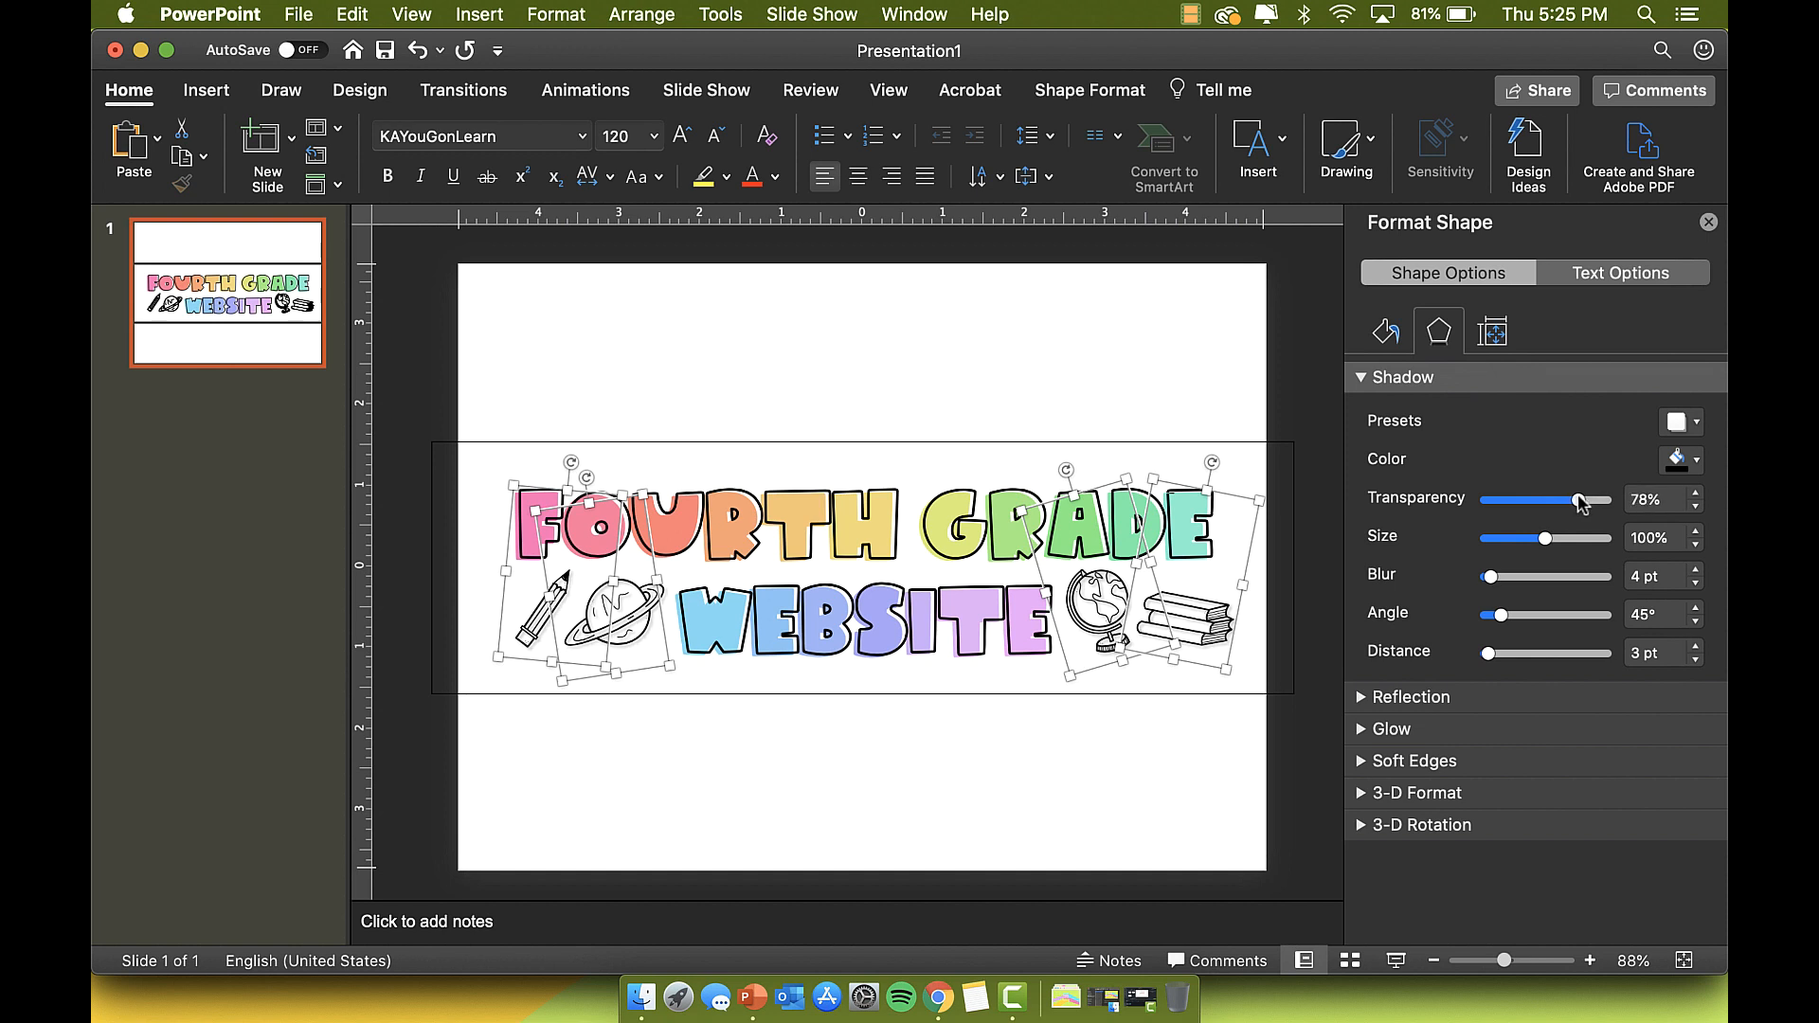
click(1110, 887)
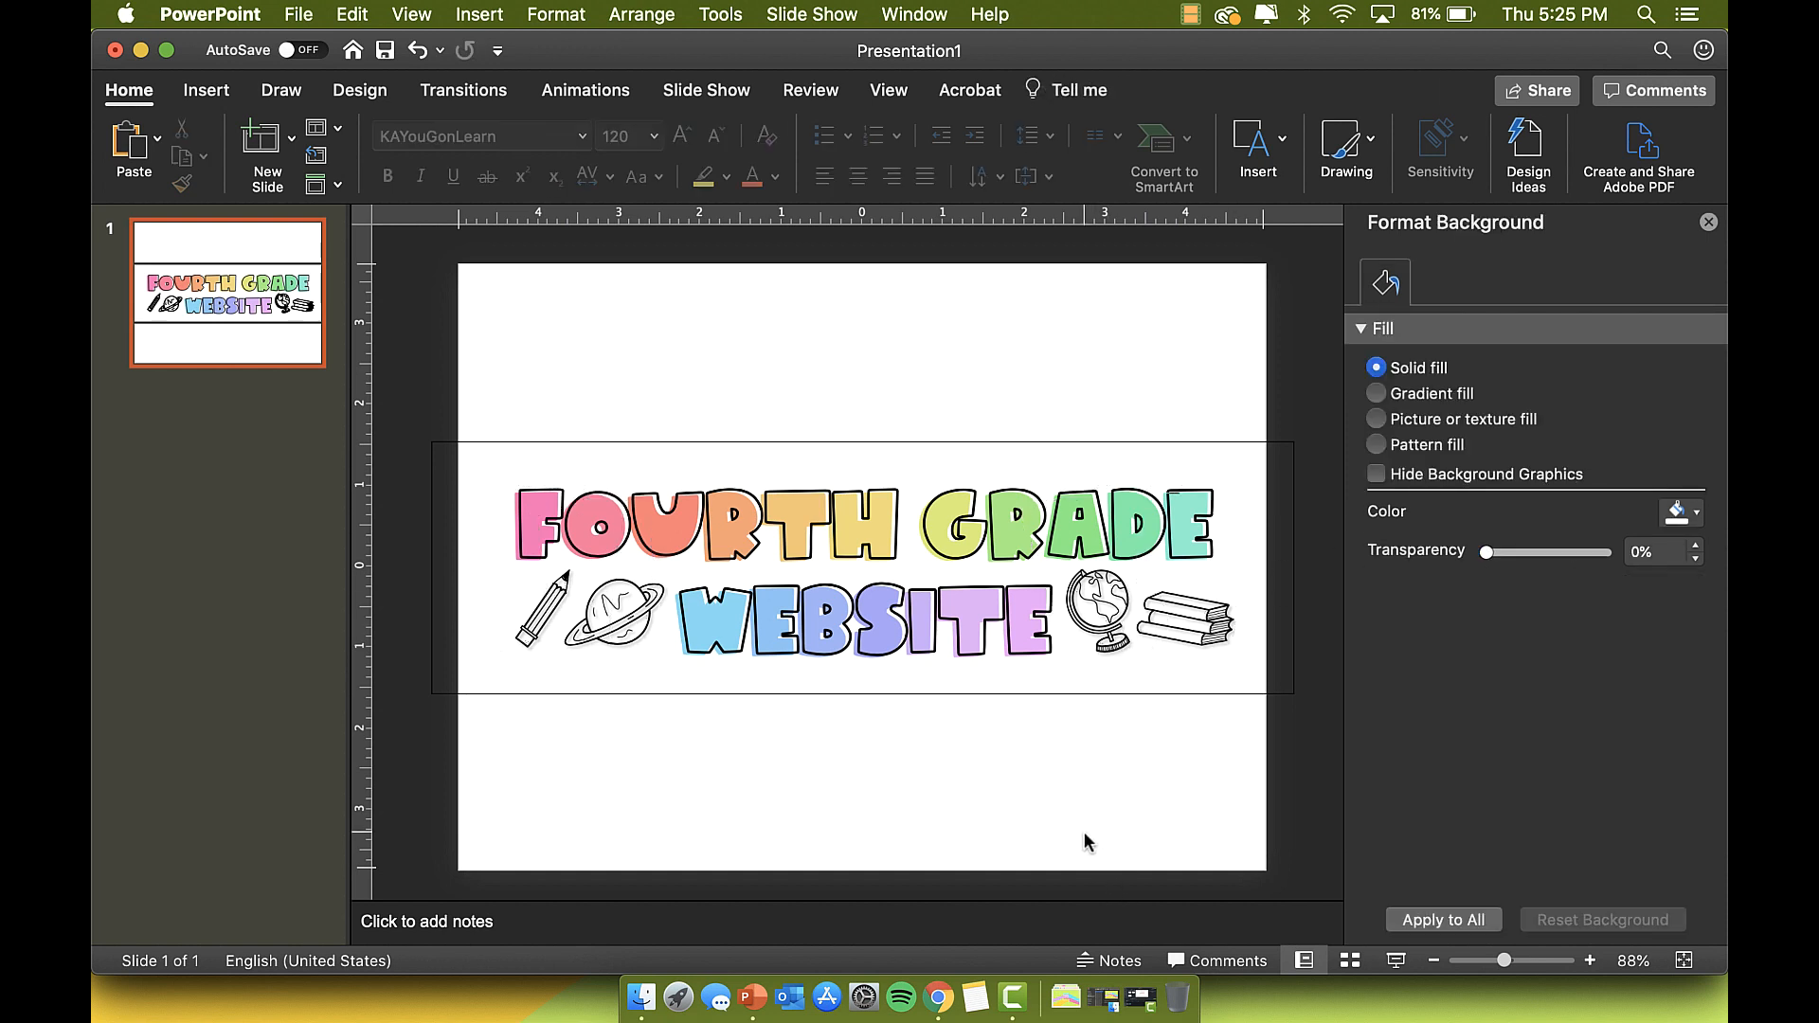
Step: Duplicate slide 1 with its doodle header as slide 2, then return to slide 1
click(908, 441)
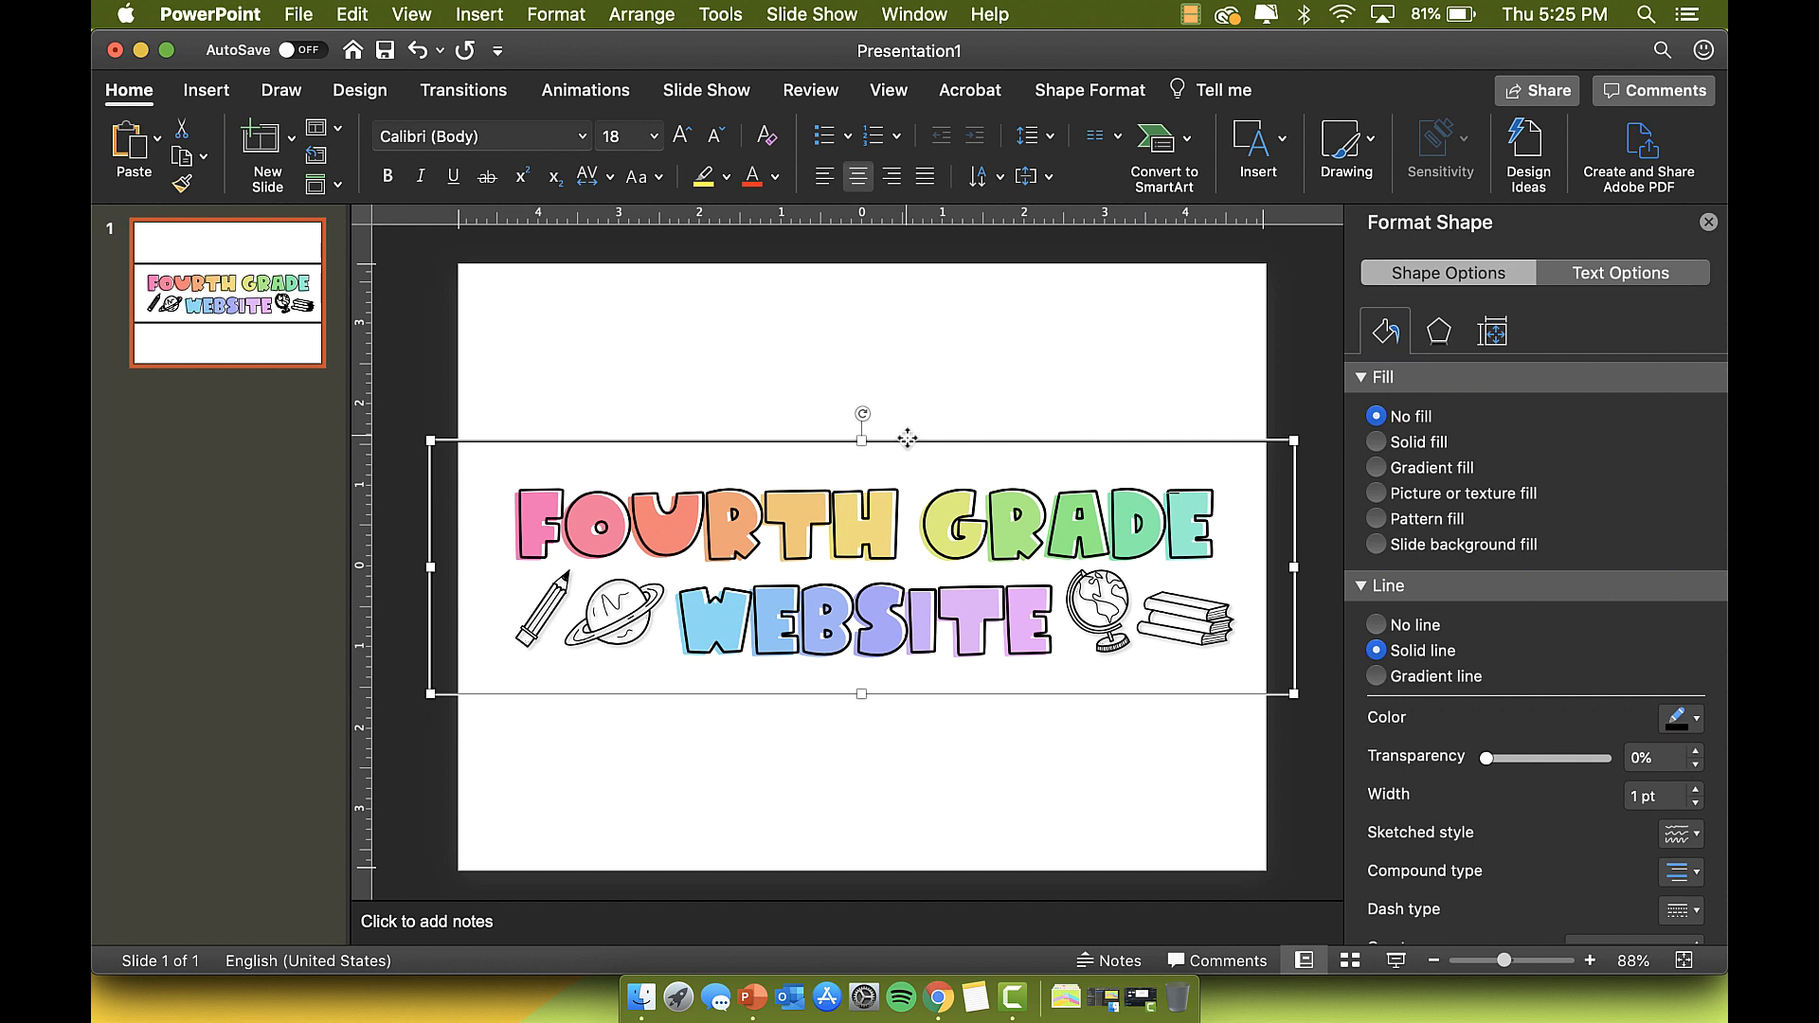
right_click(178, 303)
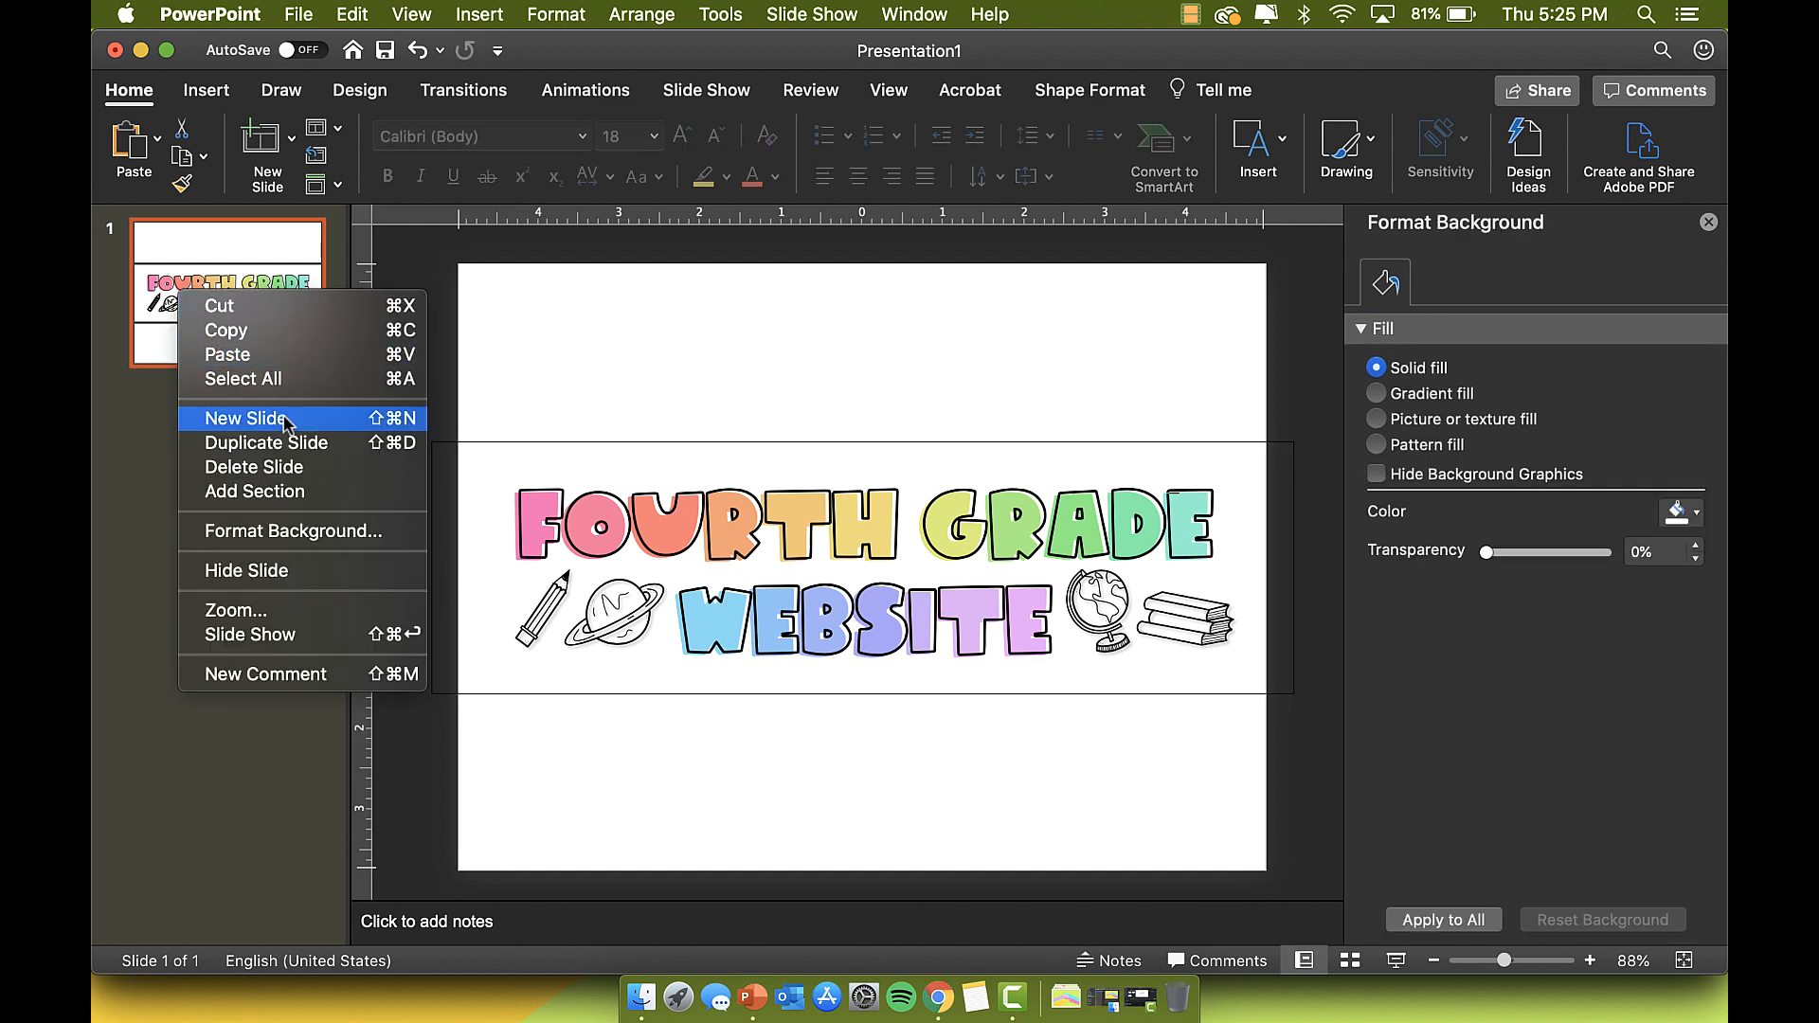
click(303, 441)
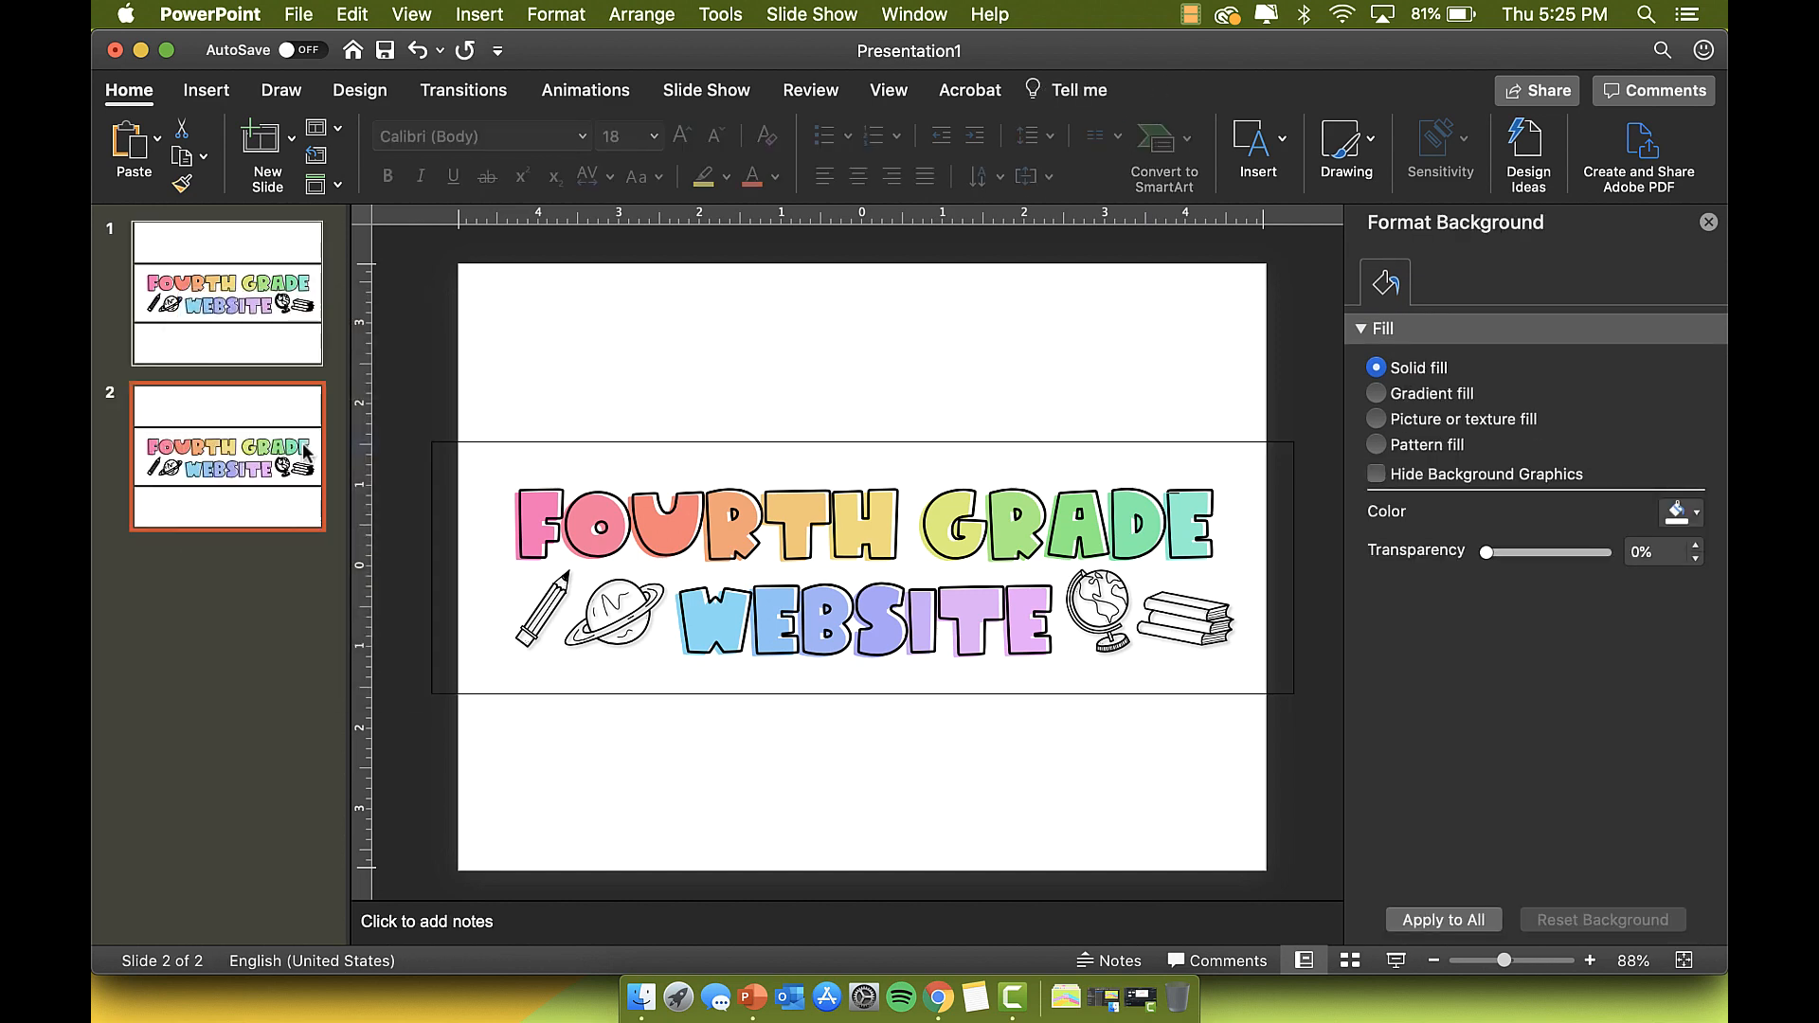
click(509, 440)
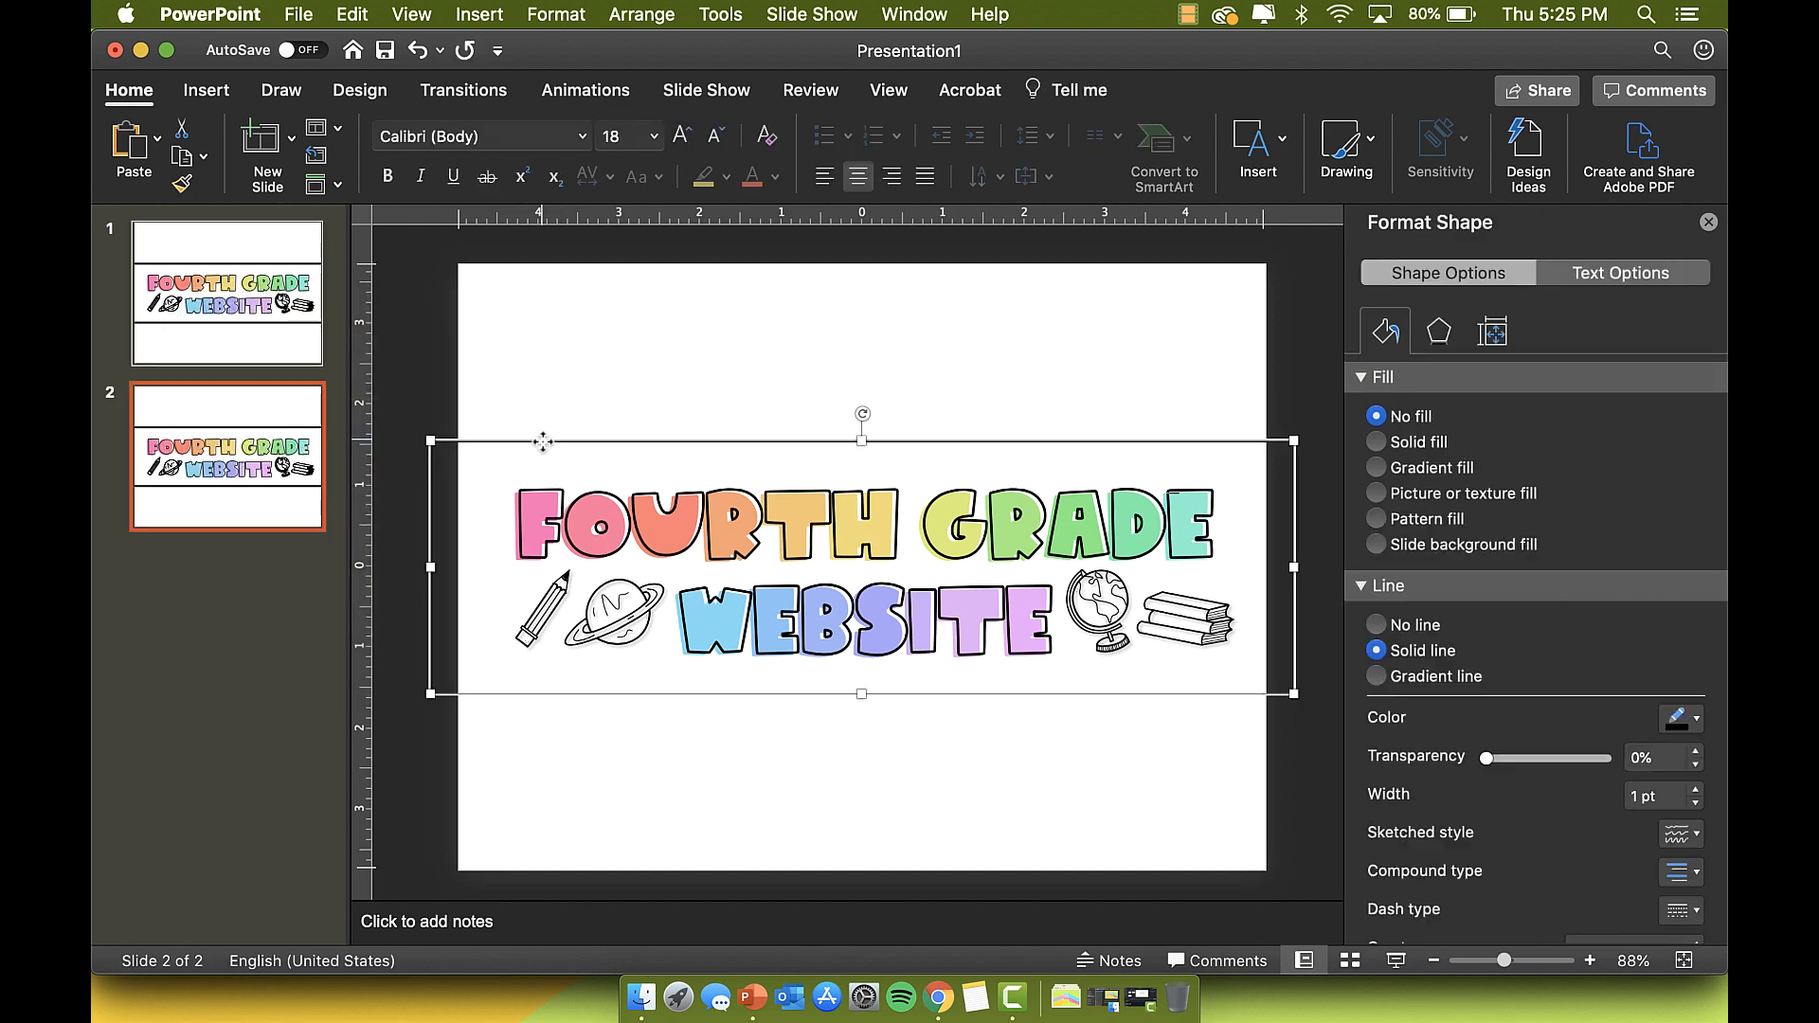
click(295, 313)
Step: Delete the outlined box on slide 1, then export only that slide as PNG to the Desktop
click(557, 437)
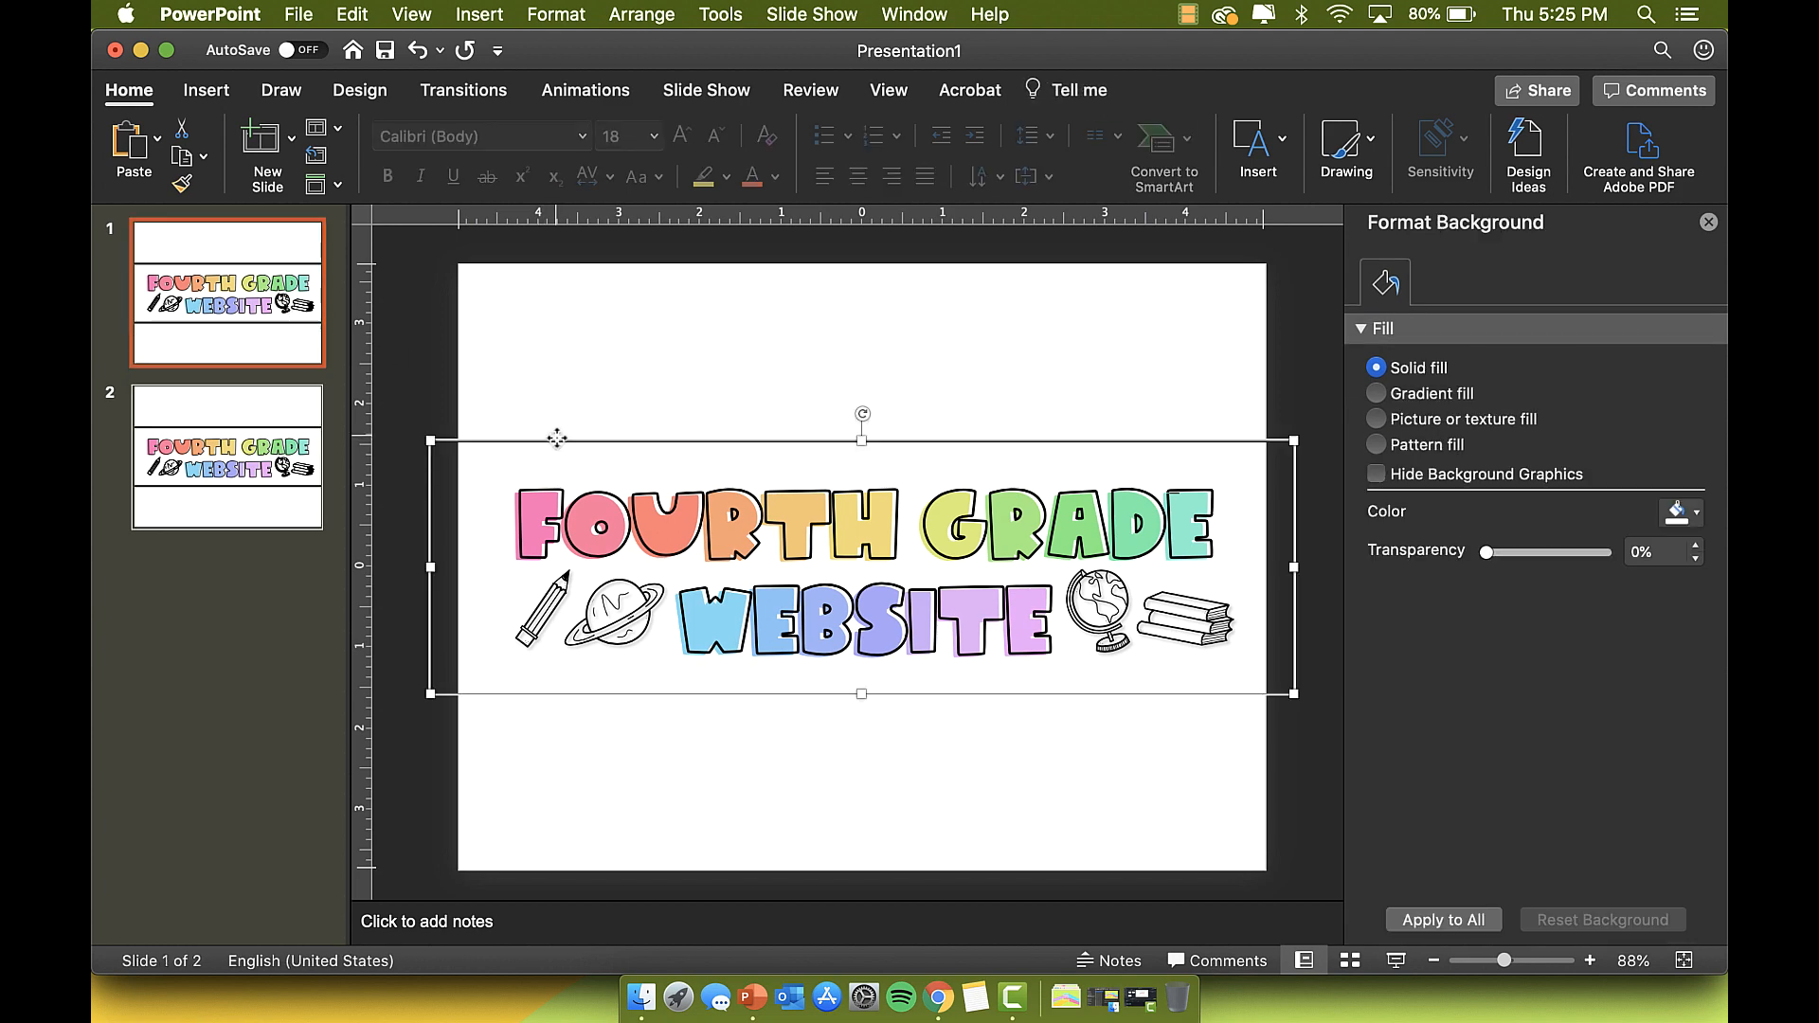
key(Delete)
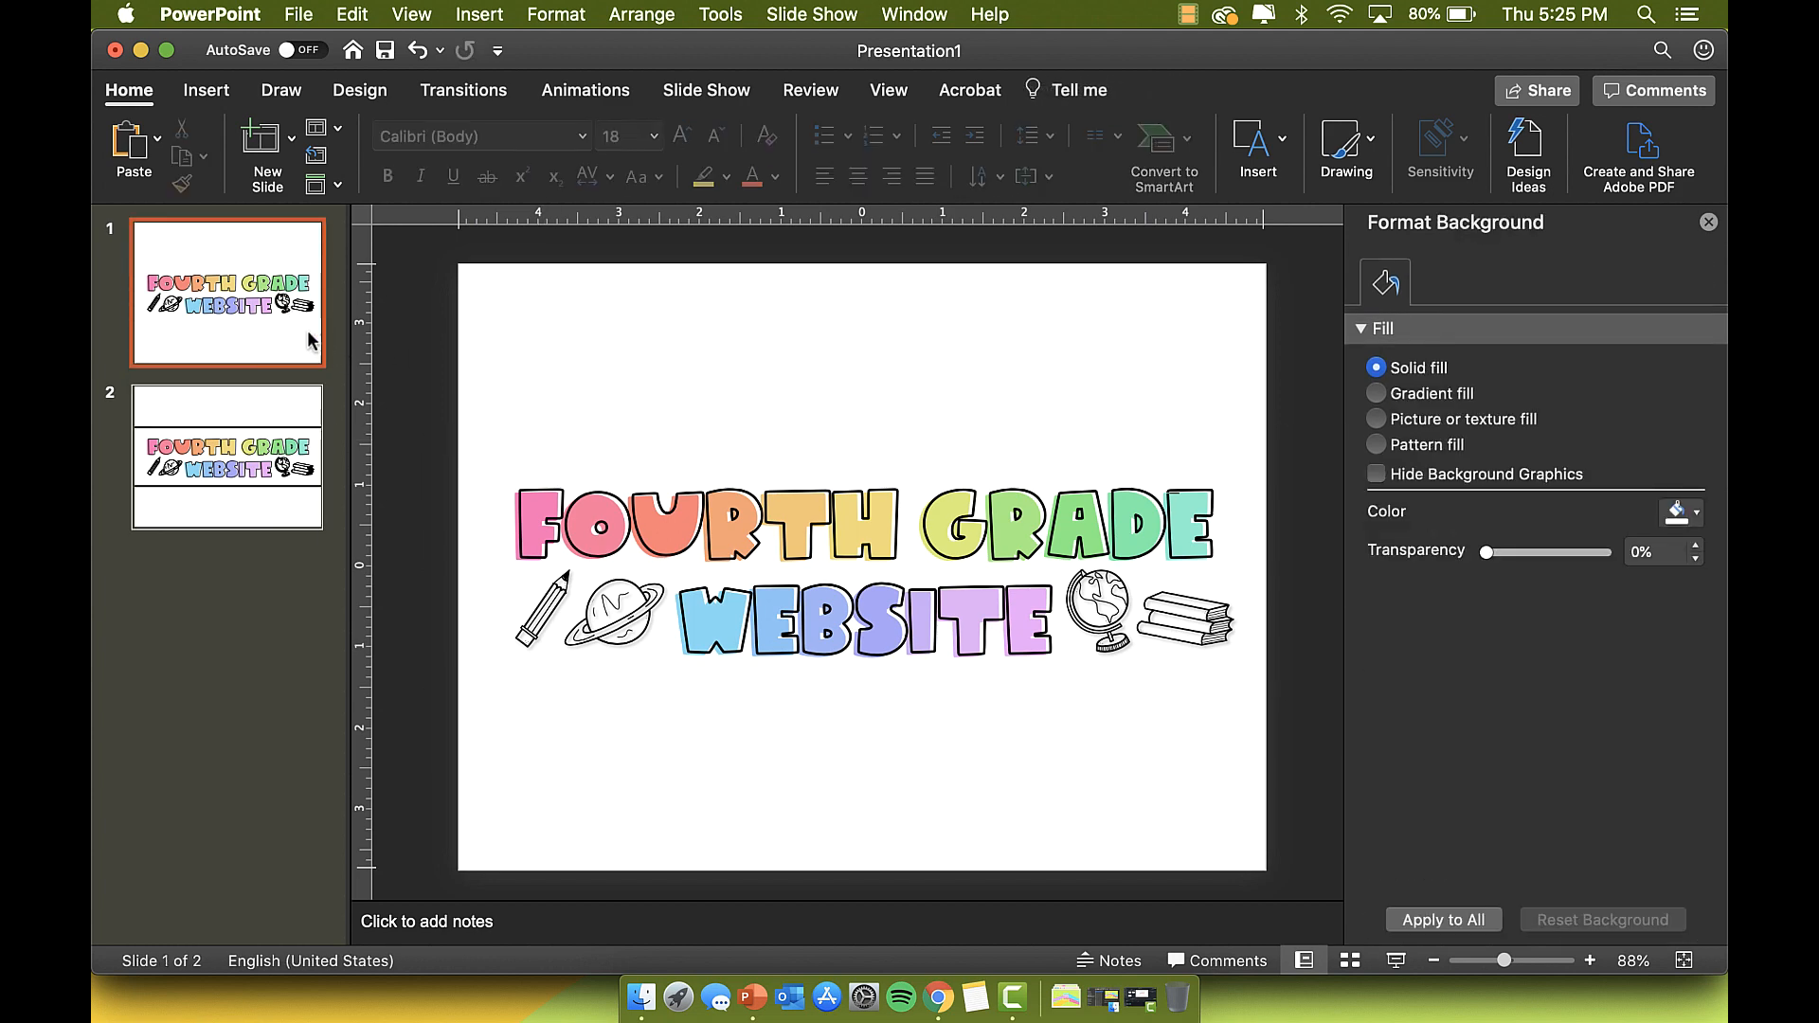
click(298, 14)
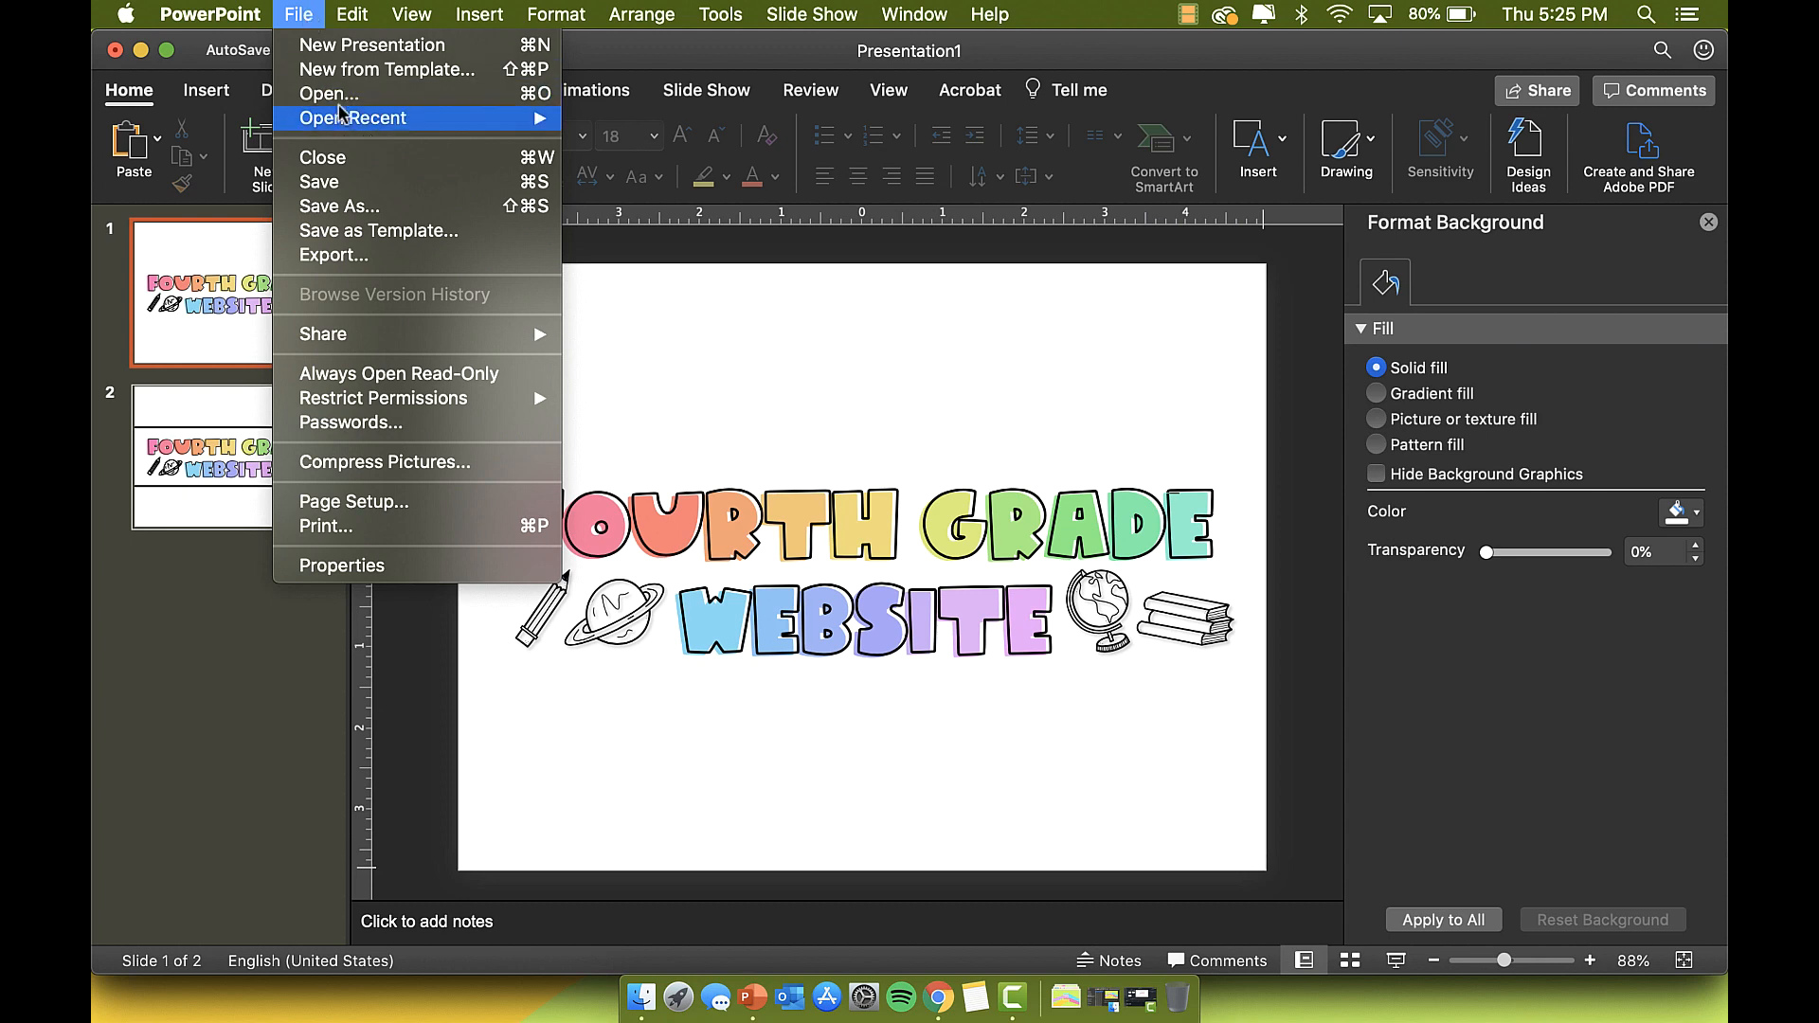
click(372, 257)
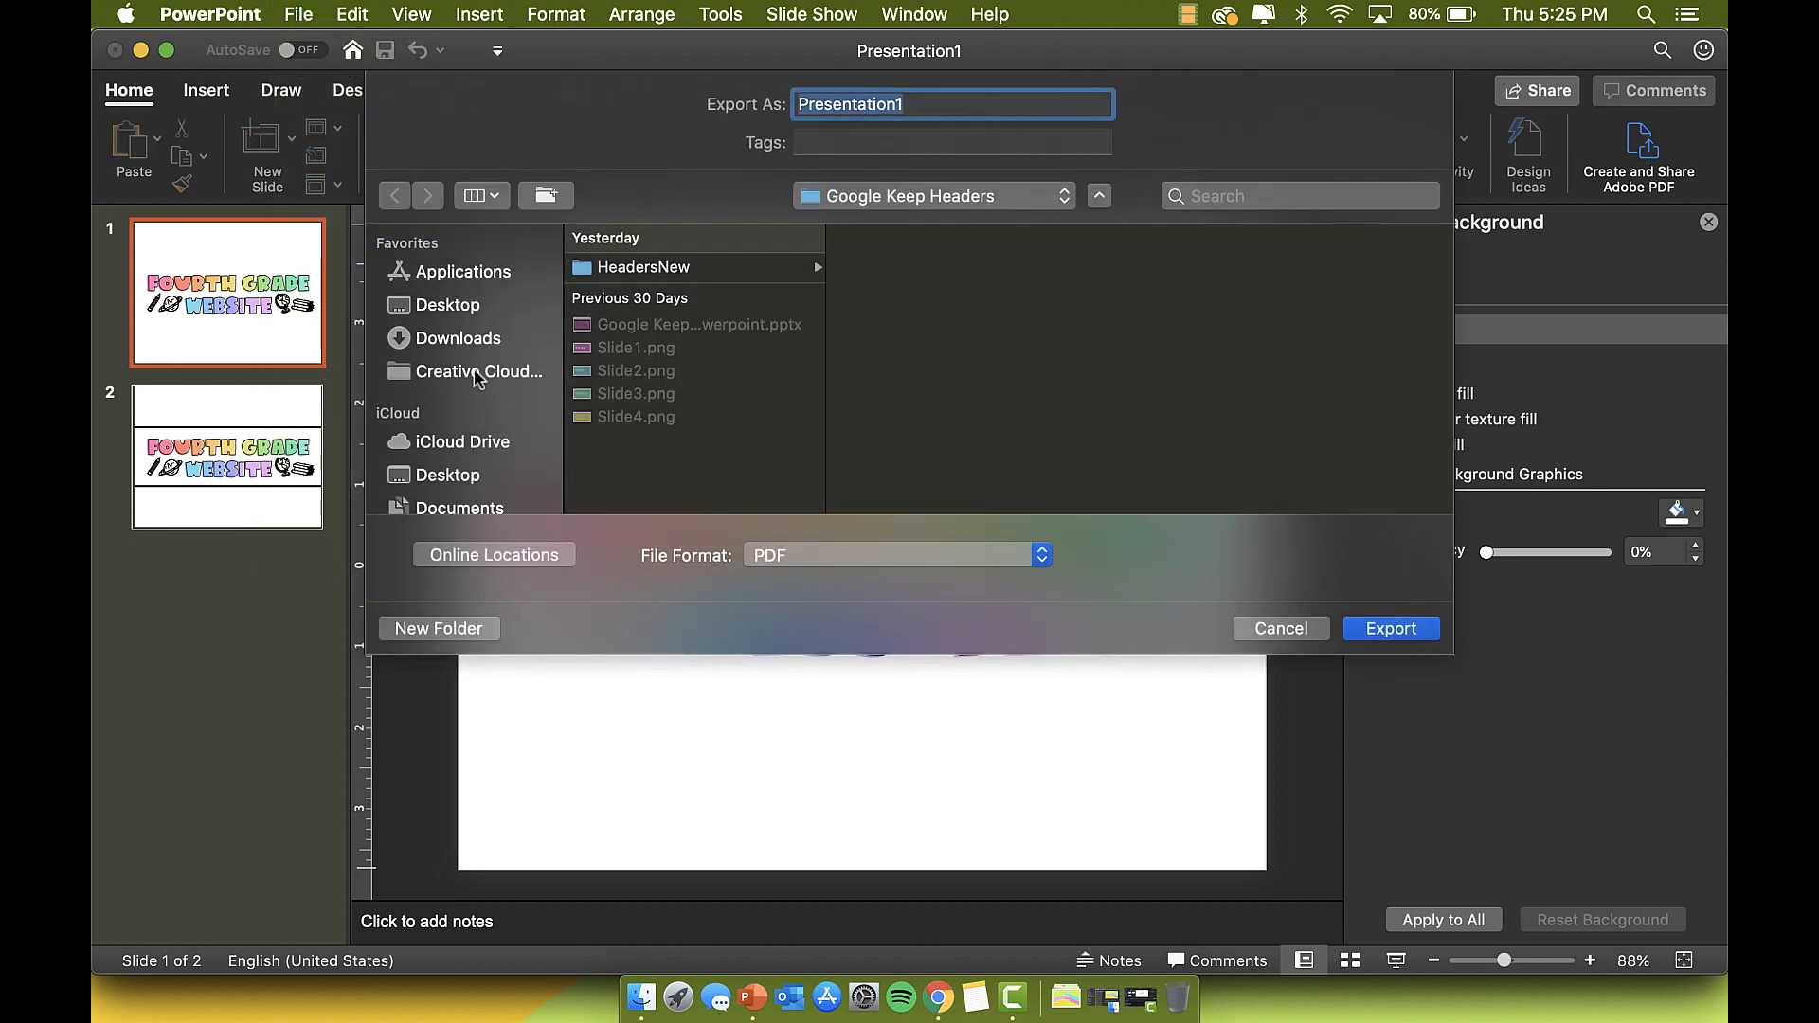
click(447, 305)
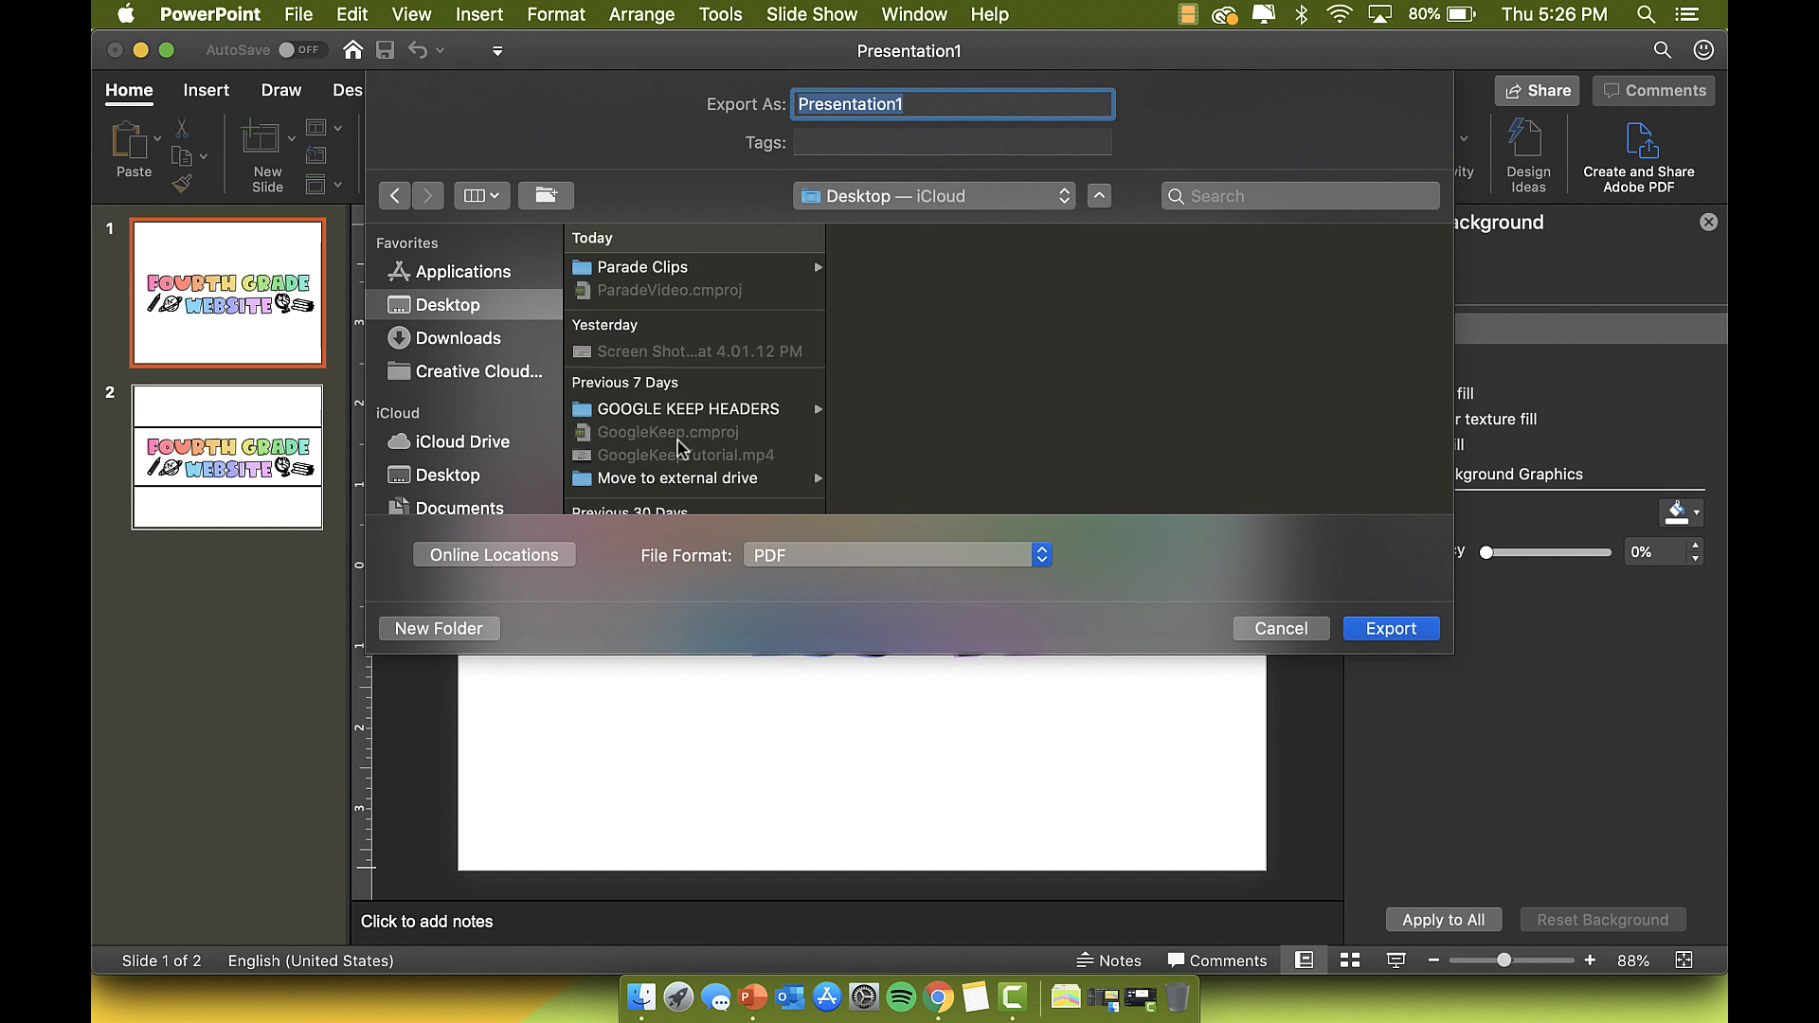
click(810, 555)
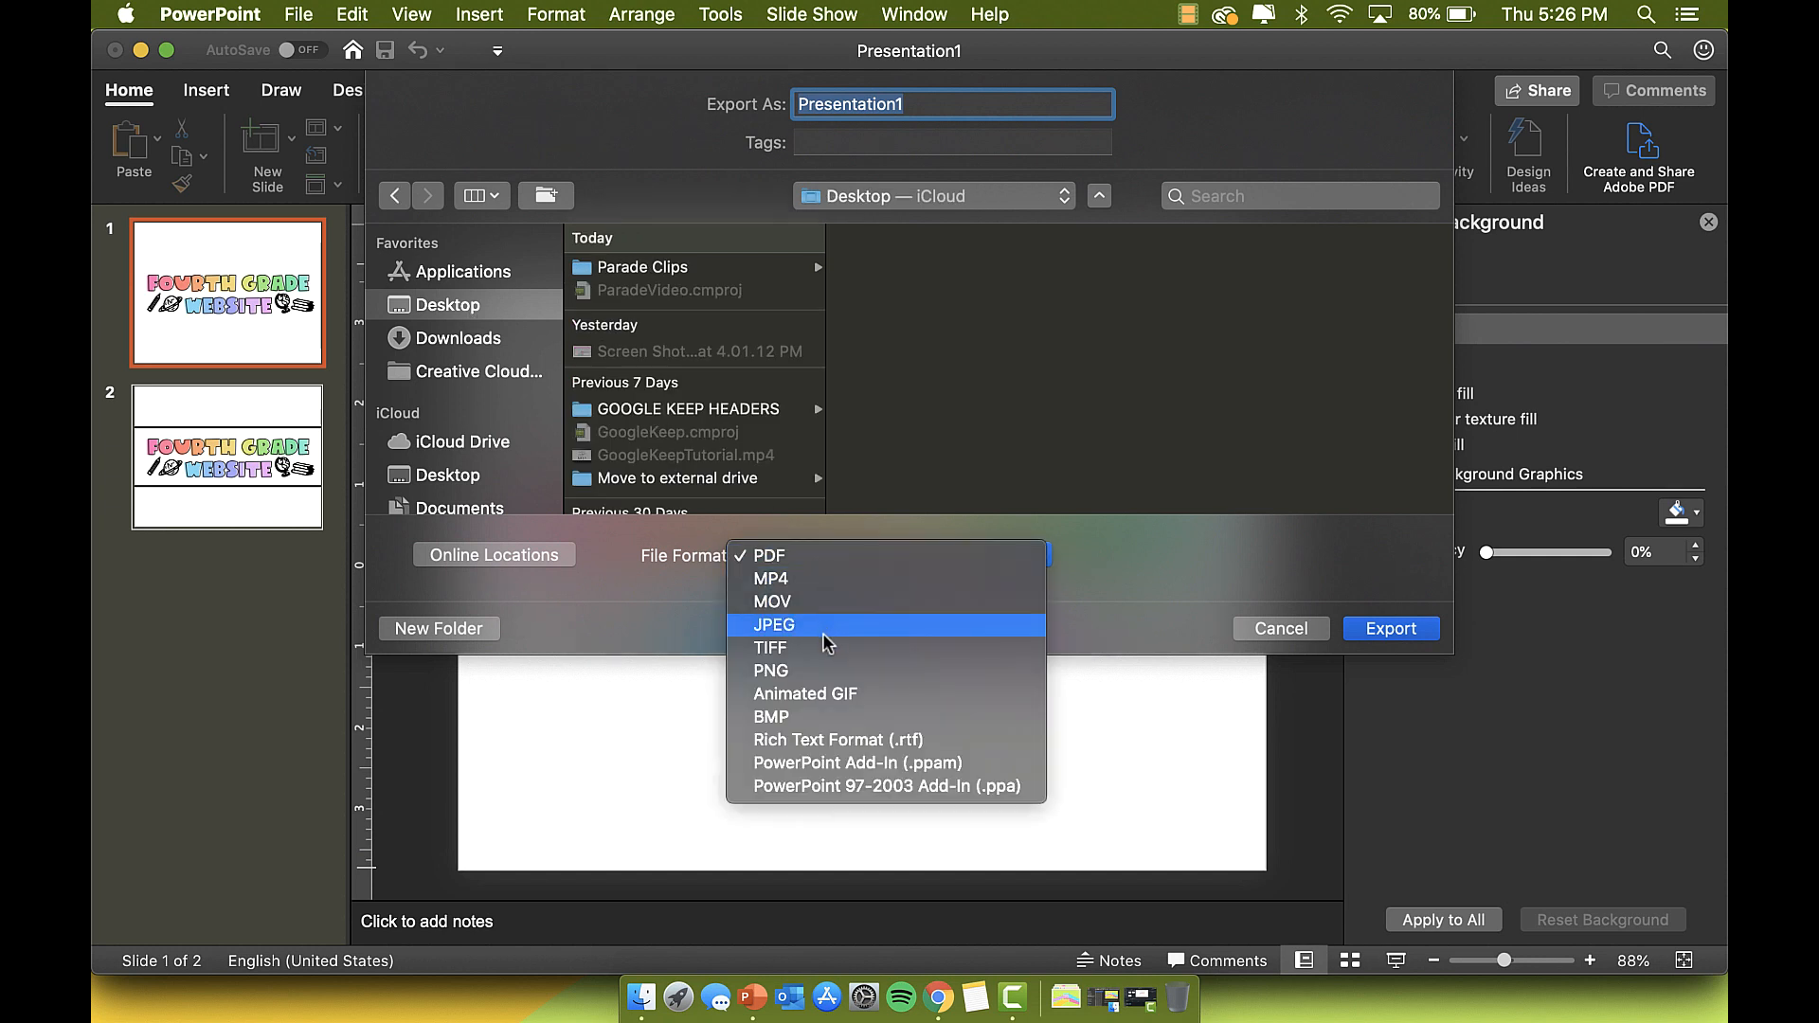
click(815, 671)
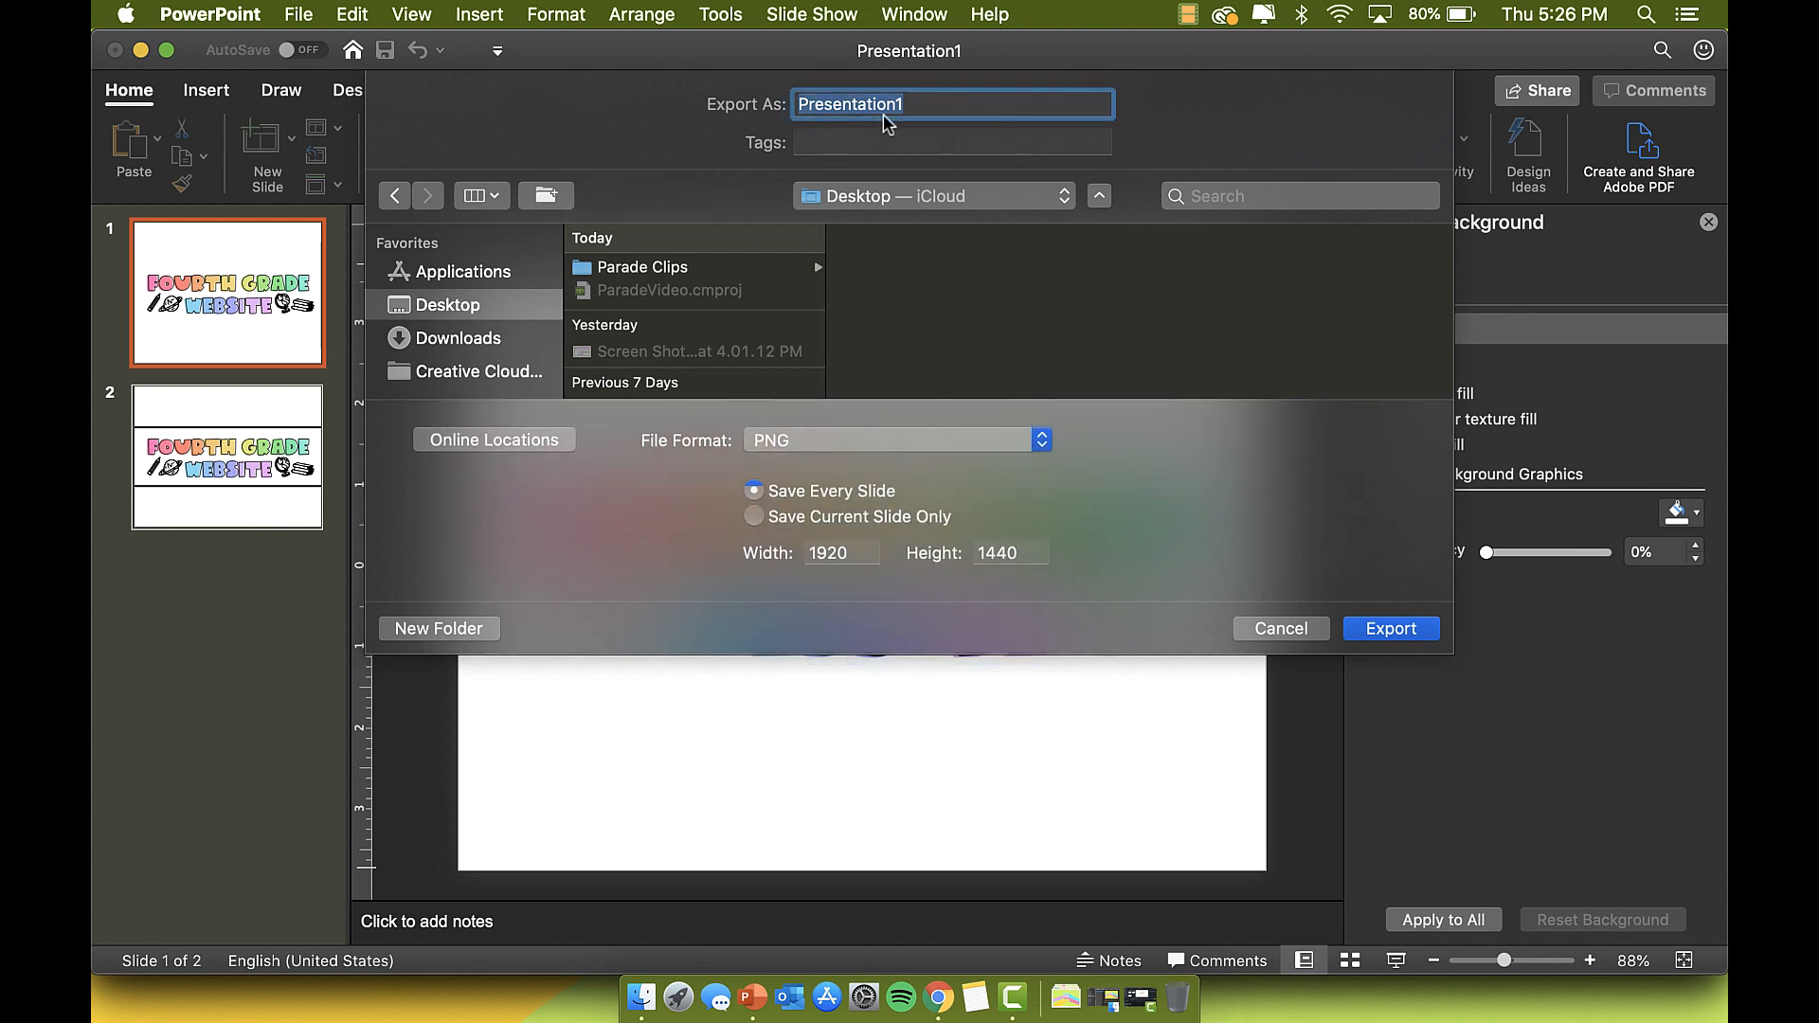
click(777, 517)
text(Goo)
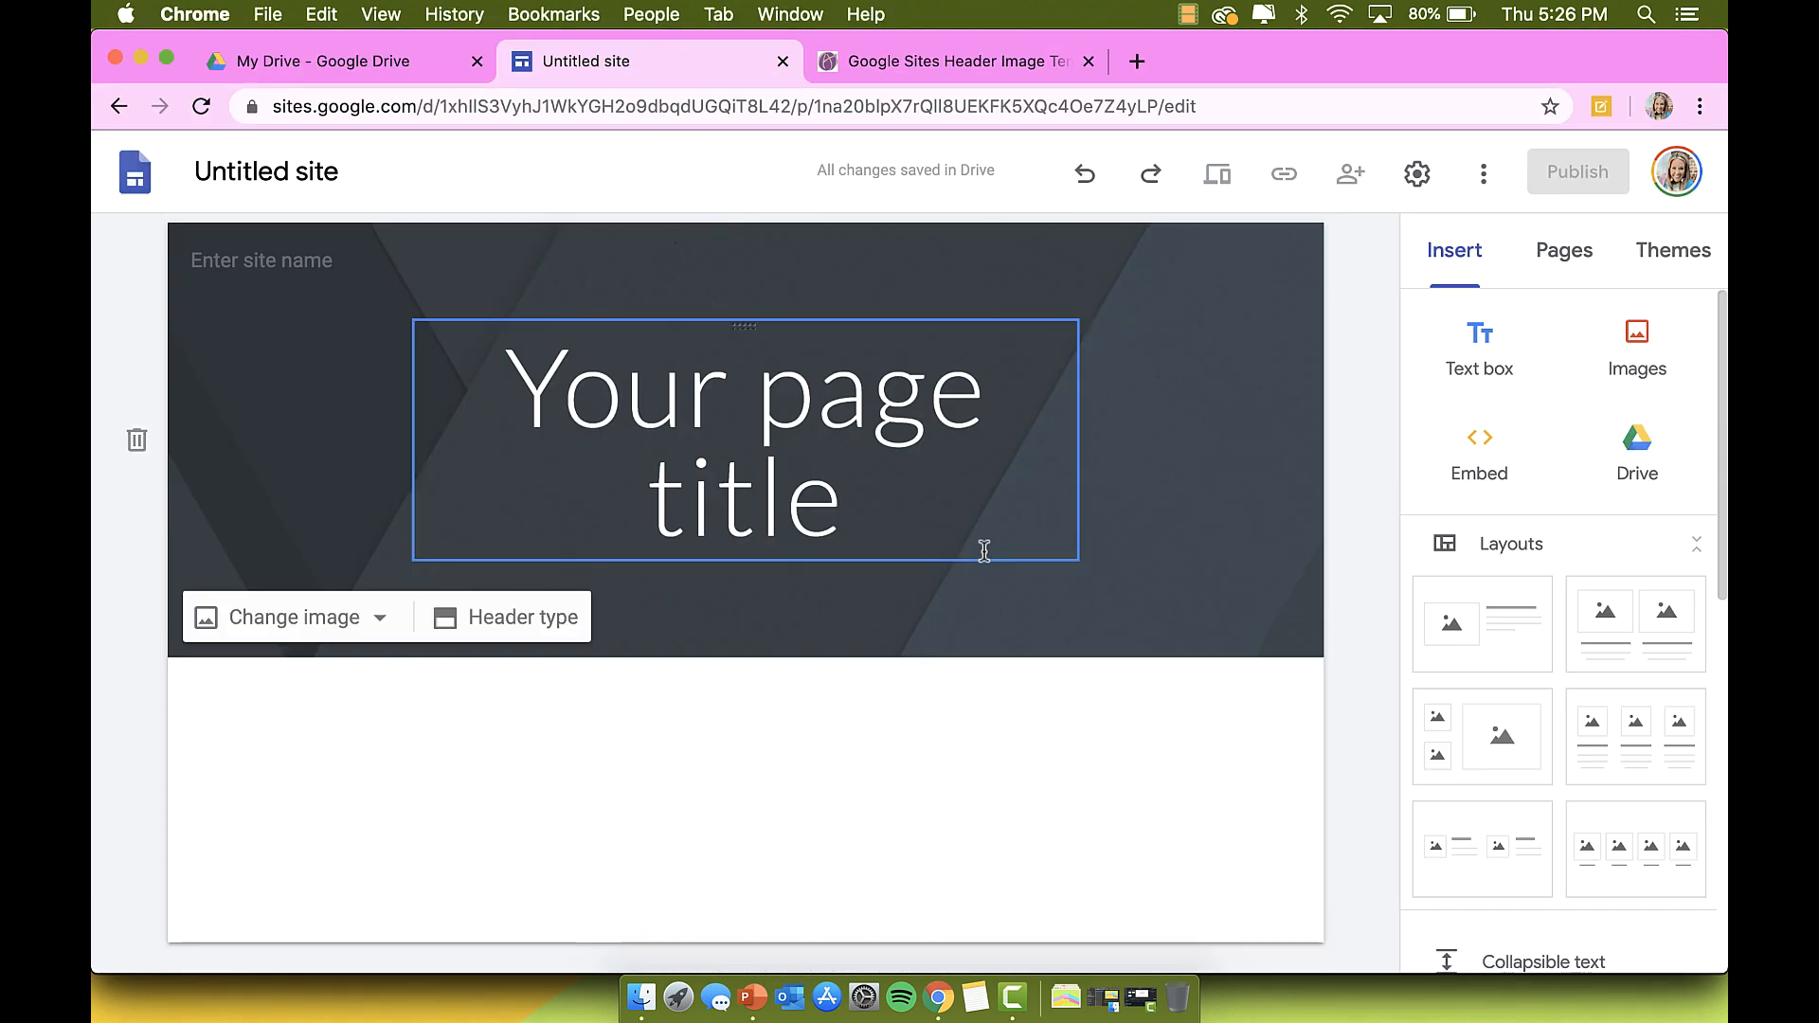
Step: Upload GoogleSitesHeader.png from the Desktop as the header image
click(373, 617)
click(355, 678)
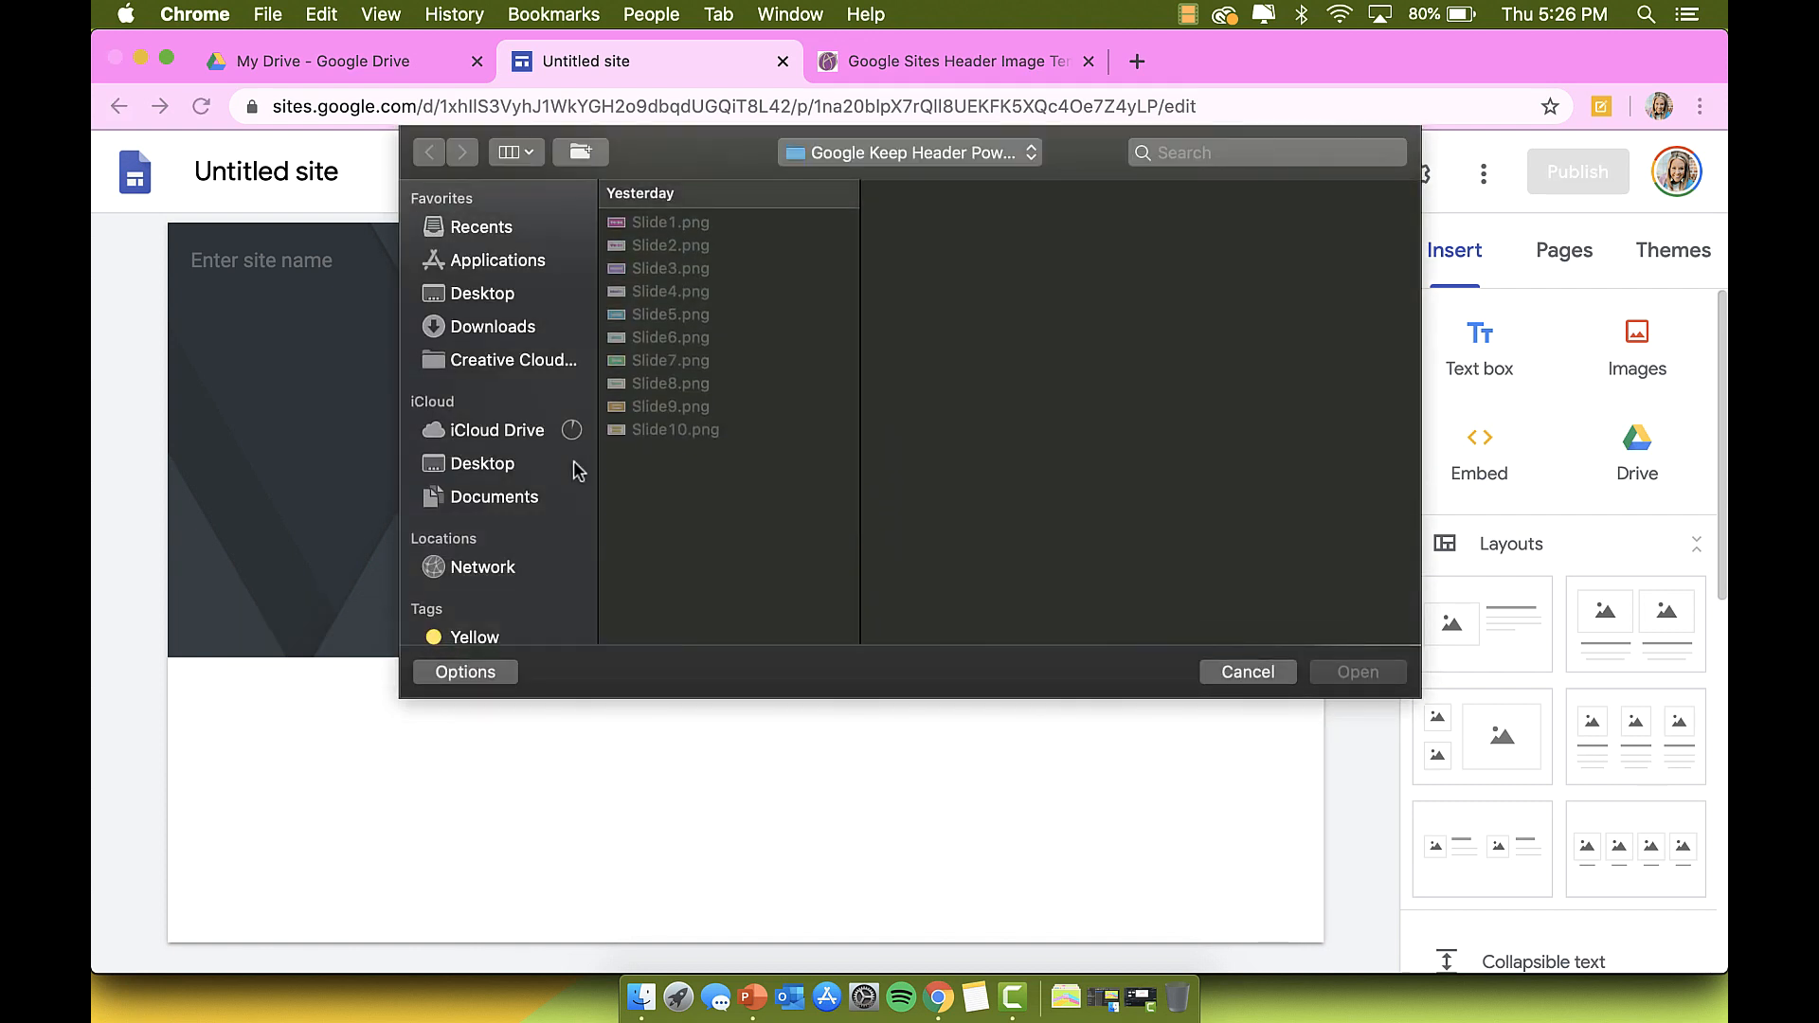
click(504, 293)
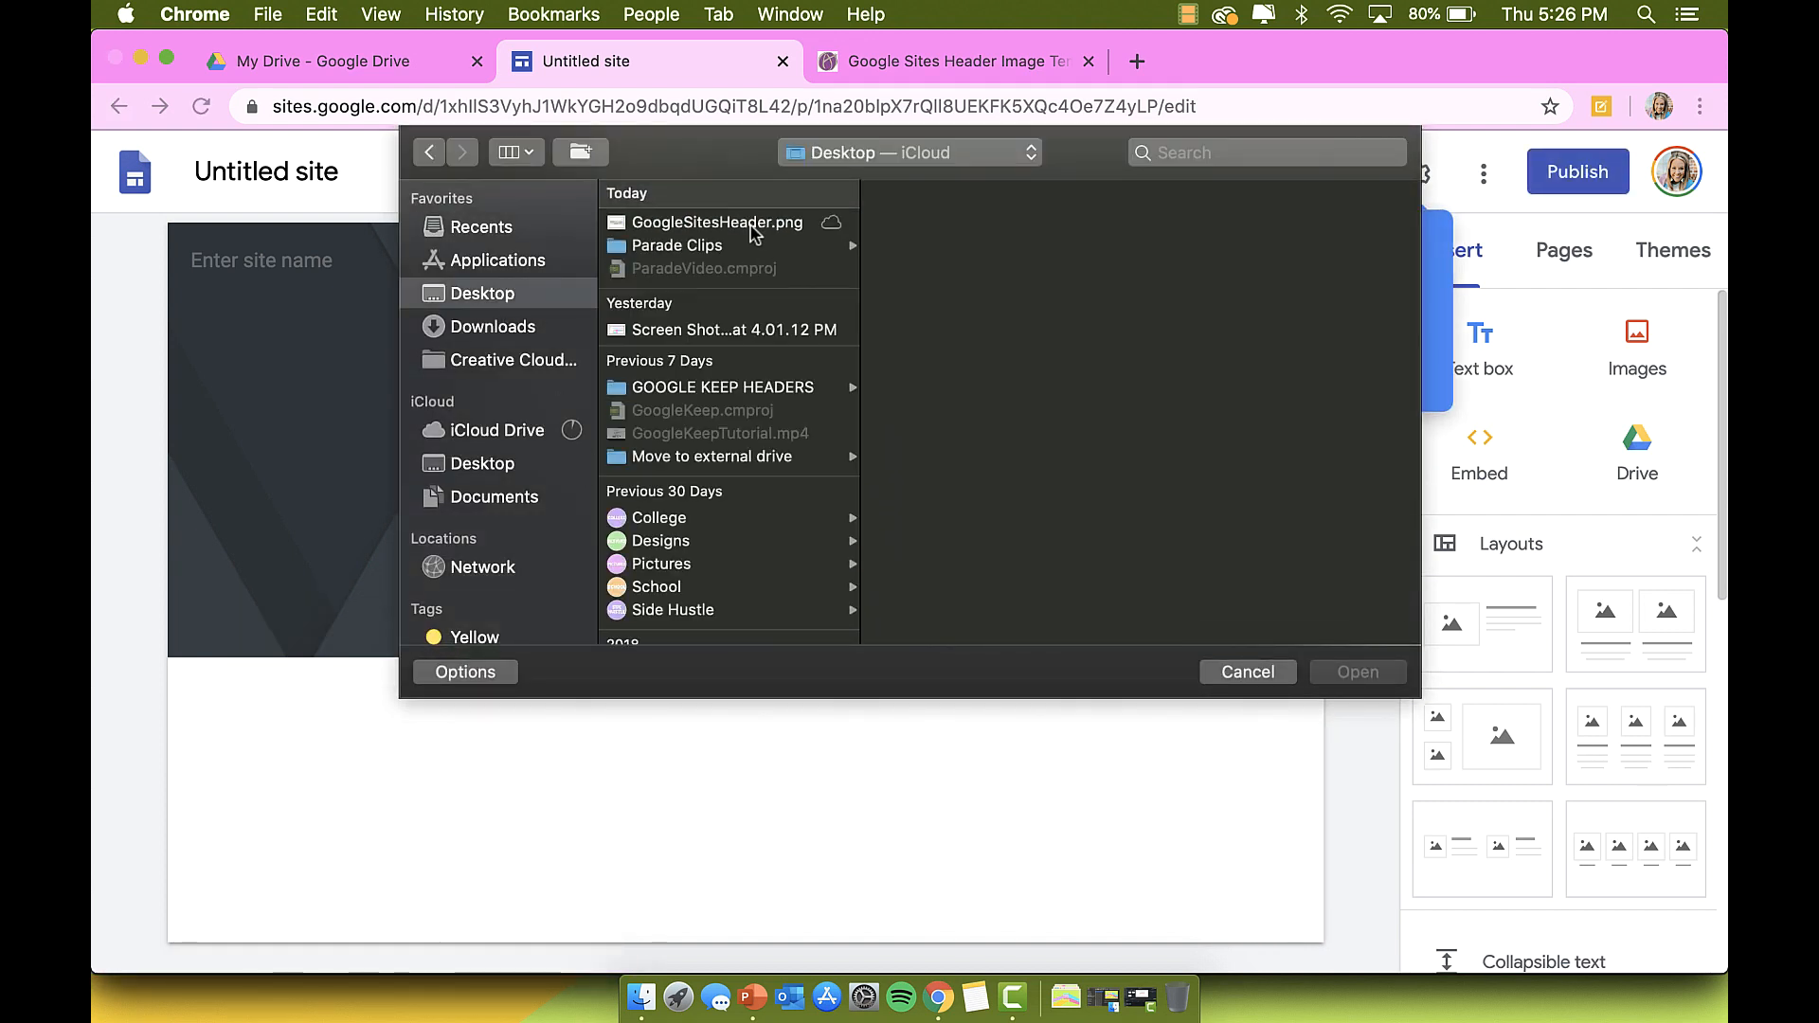
click(750, 225)
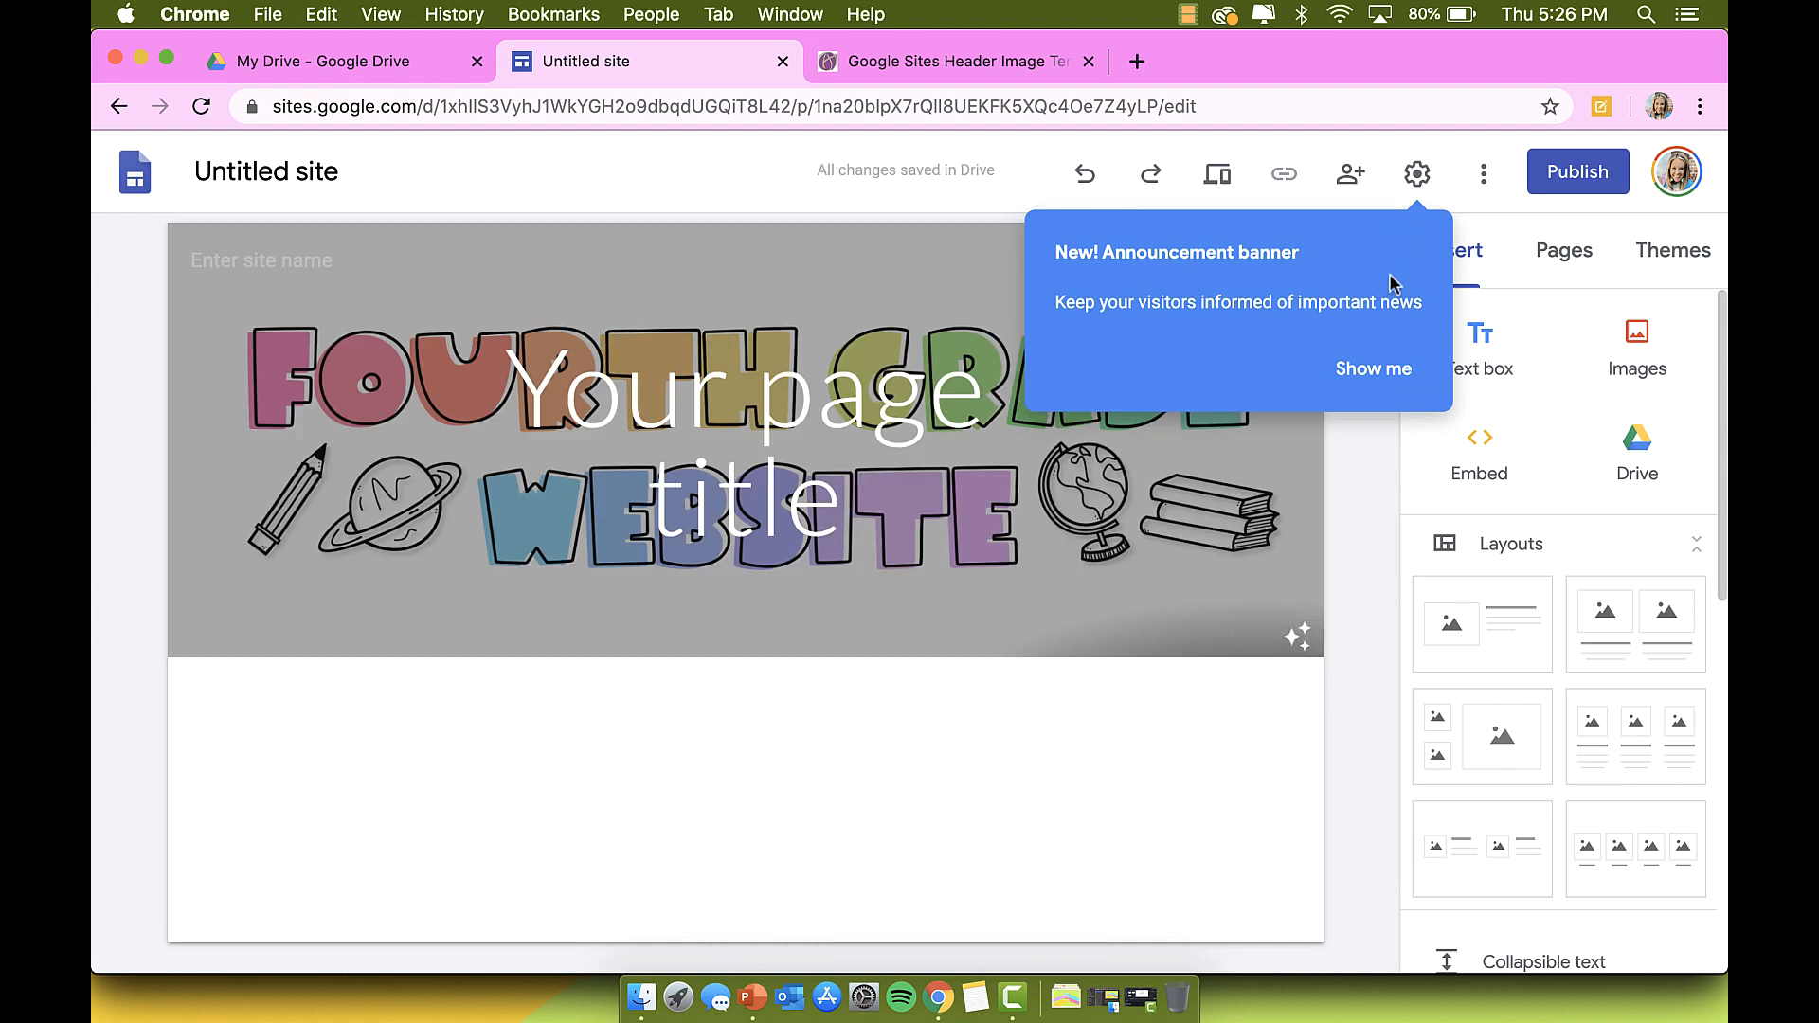
Step: Delete the 'Your page title' text box and adjust the header for readability
click(748, 341)
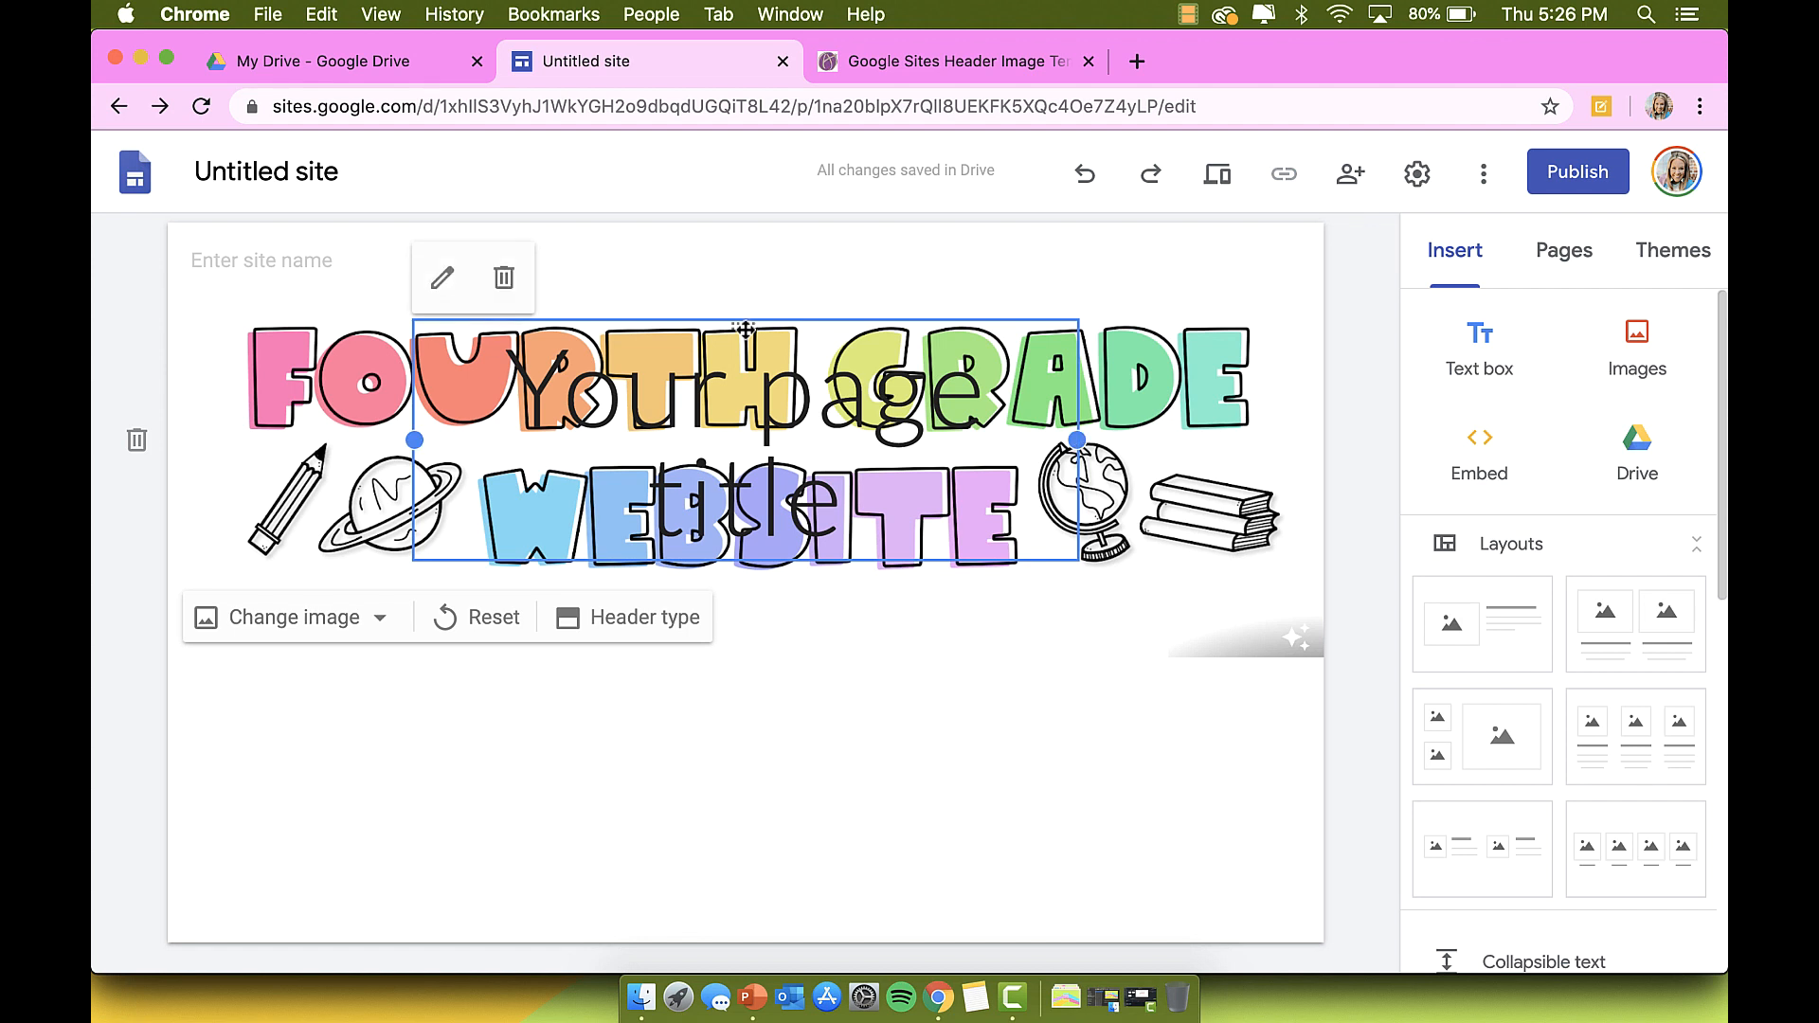
key(Delete)
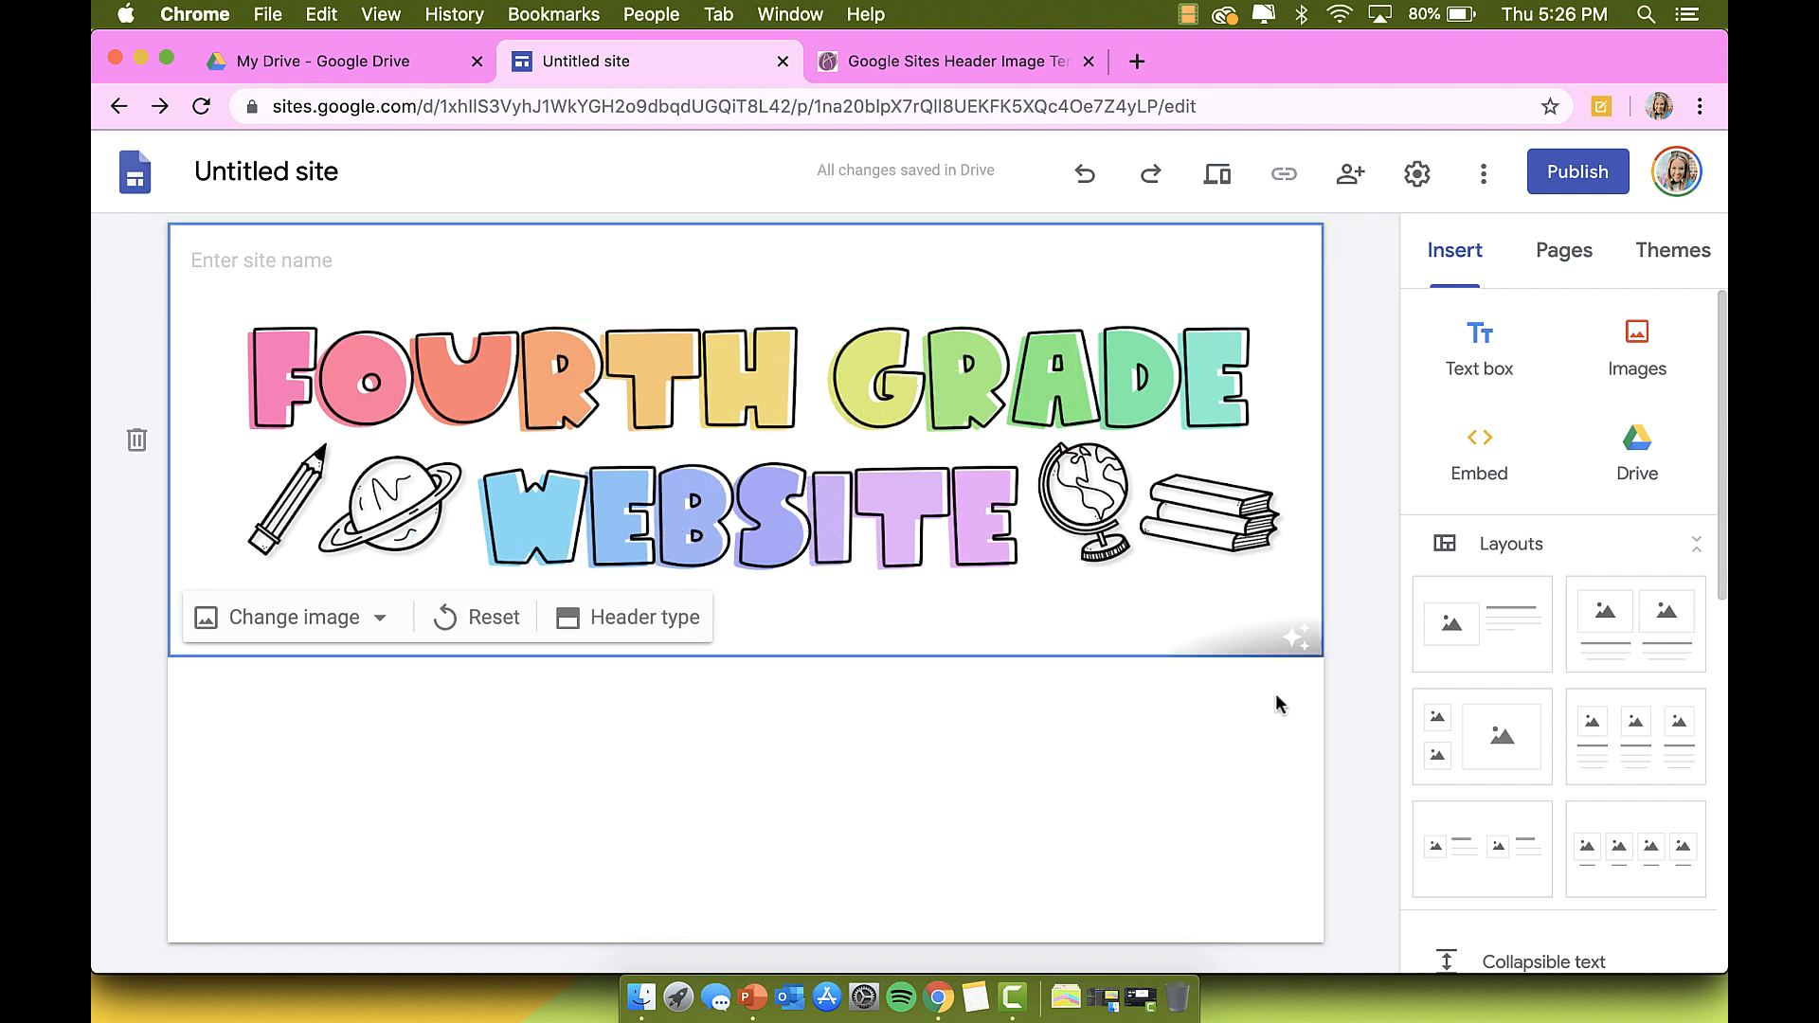
click(1301, 650)
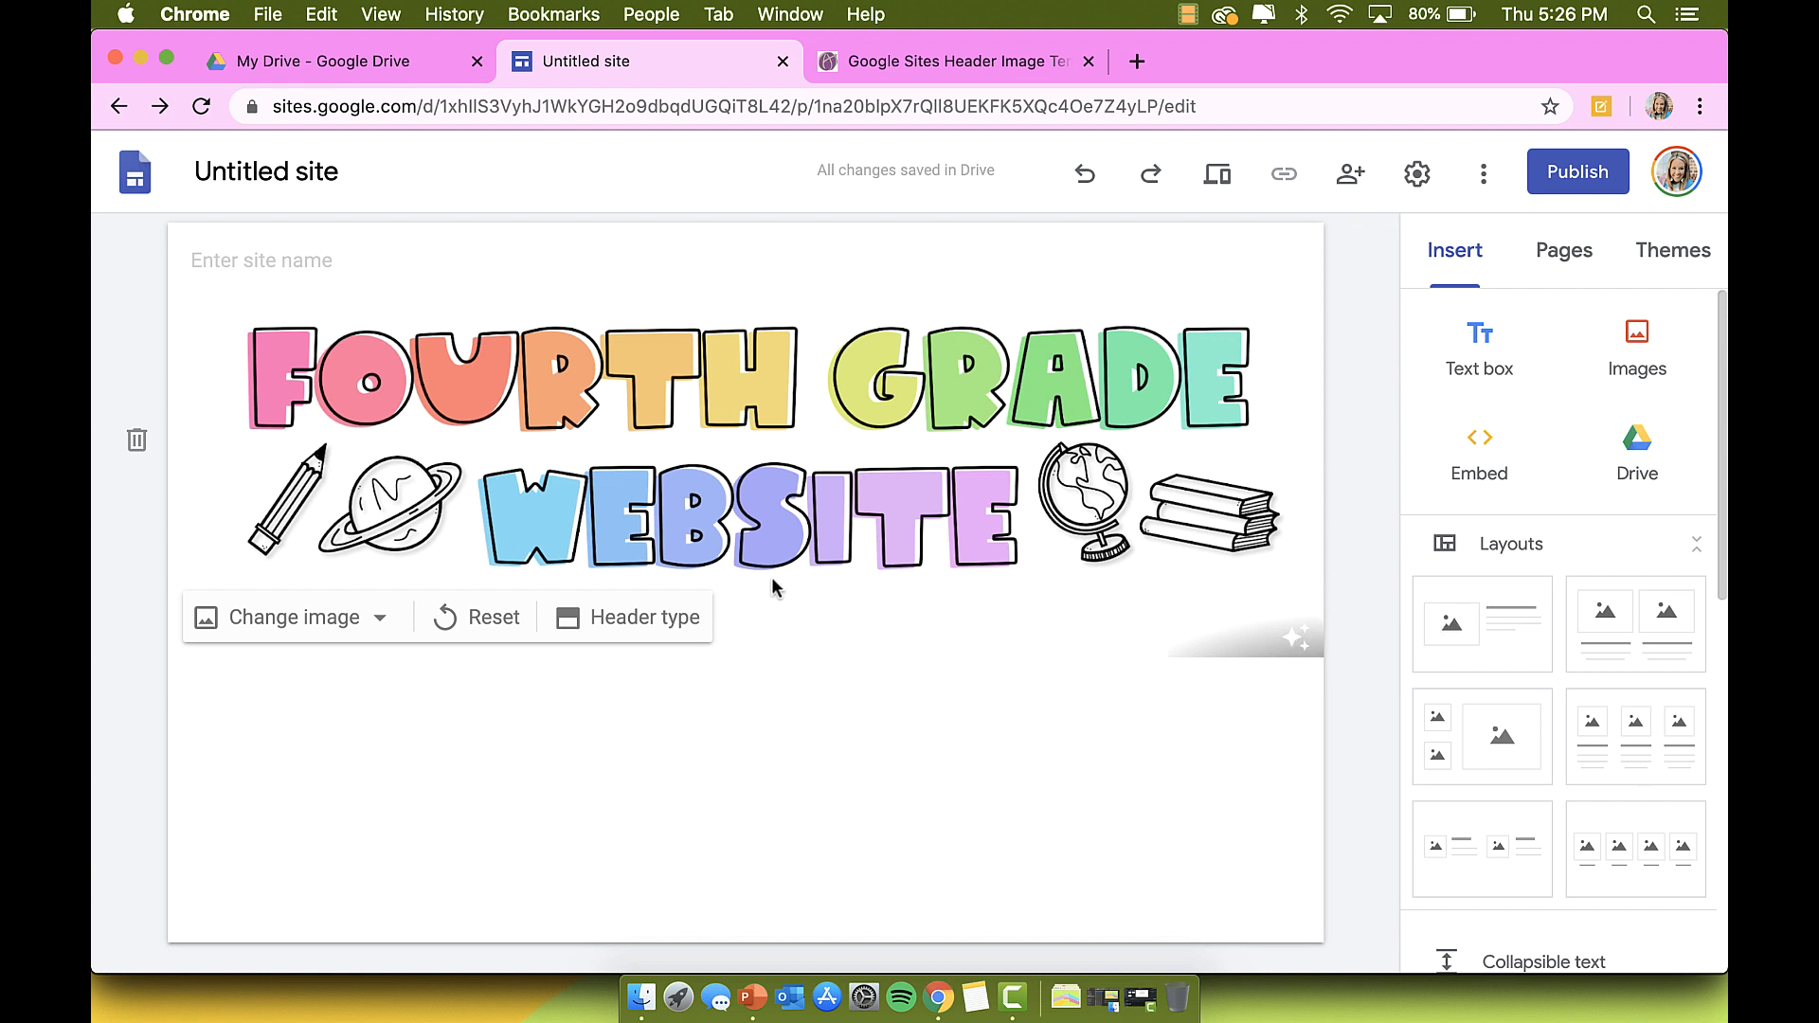
mouse_move(754, 882)
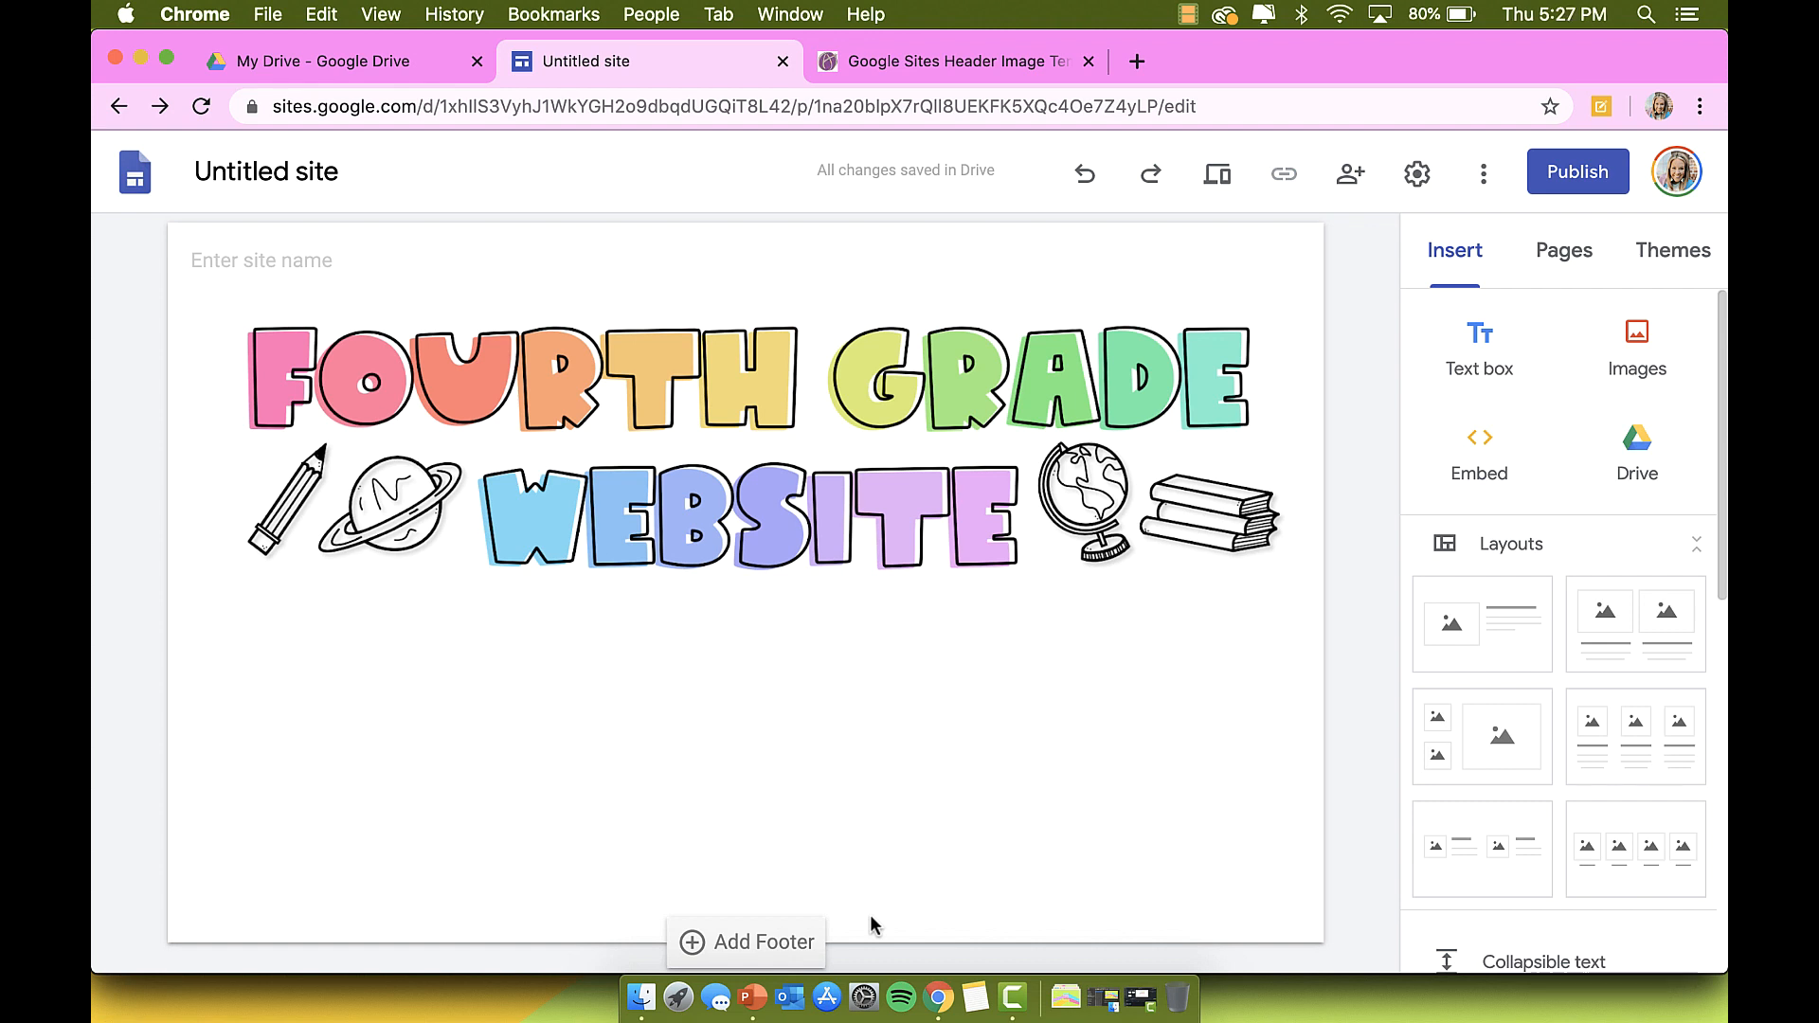
Step: Rename the site to 'Fourth Grade Website | School of Awesome' and start adding a logo
click(320, 178)
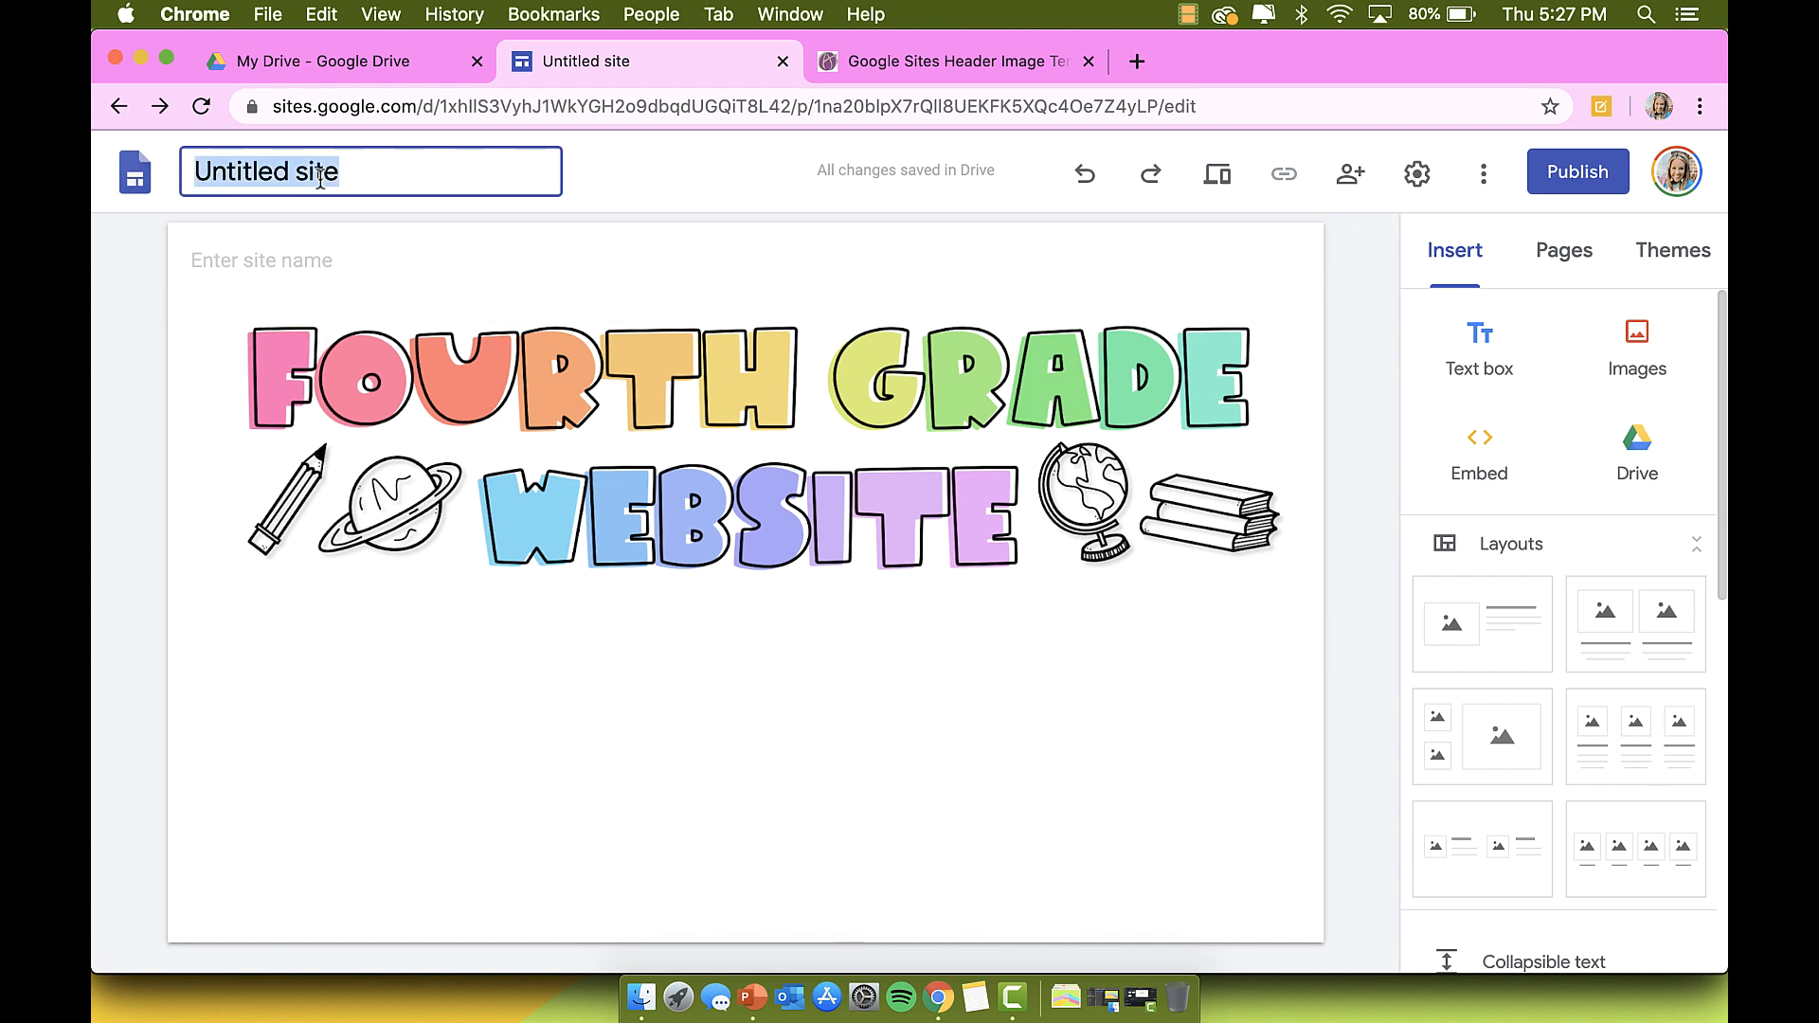
text(Four)
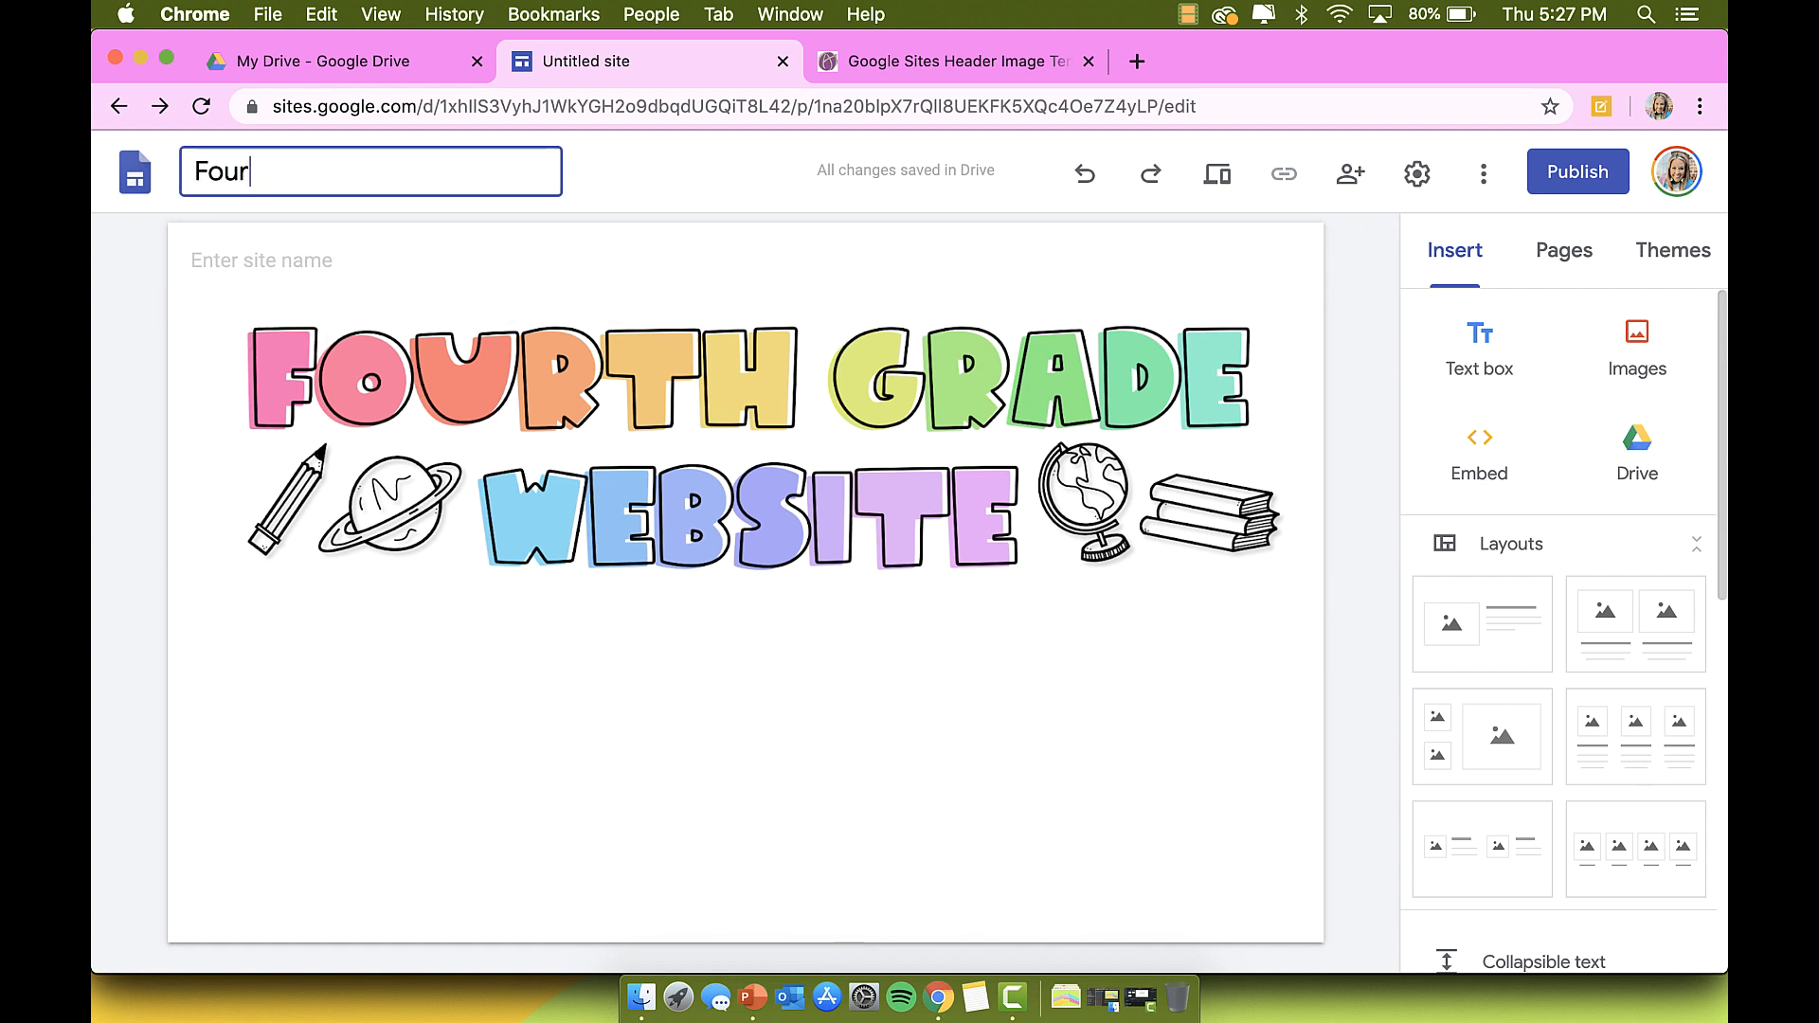
text(th Grade Website)
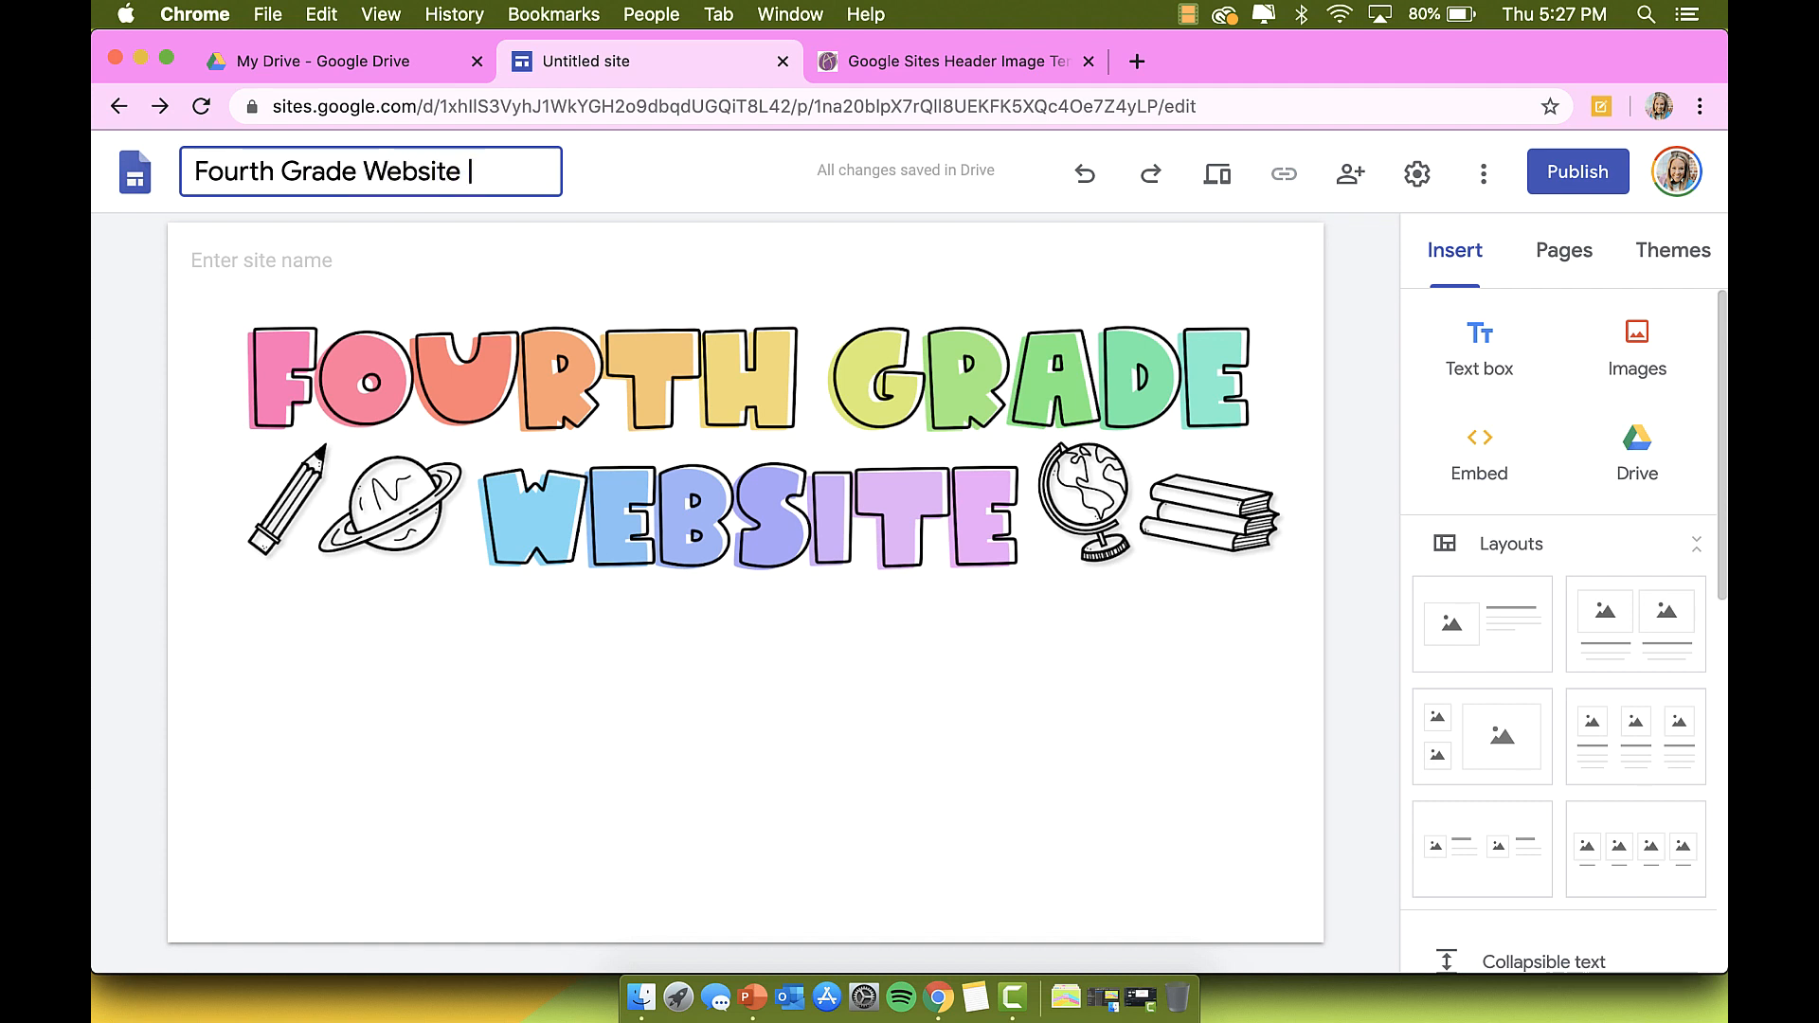
text( | School of )
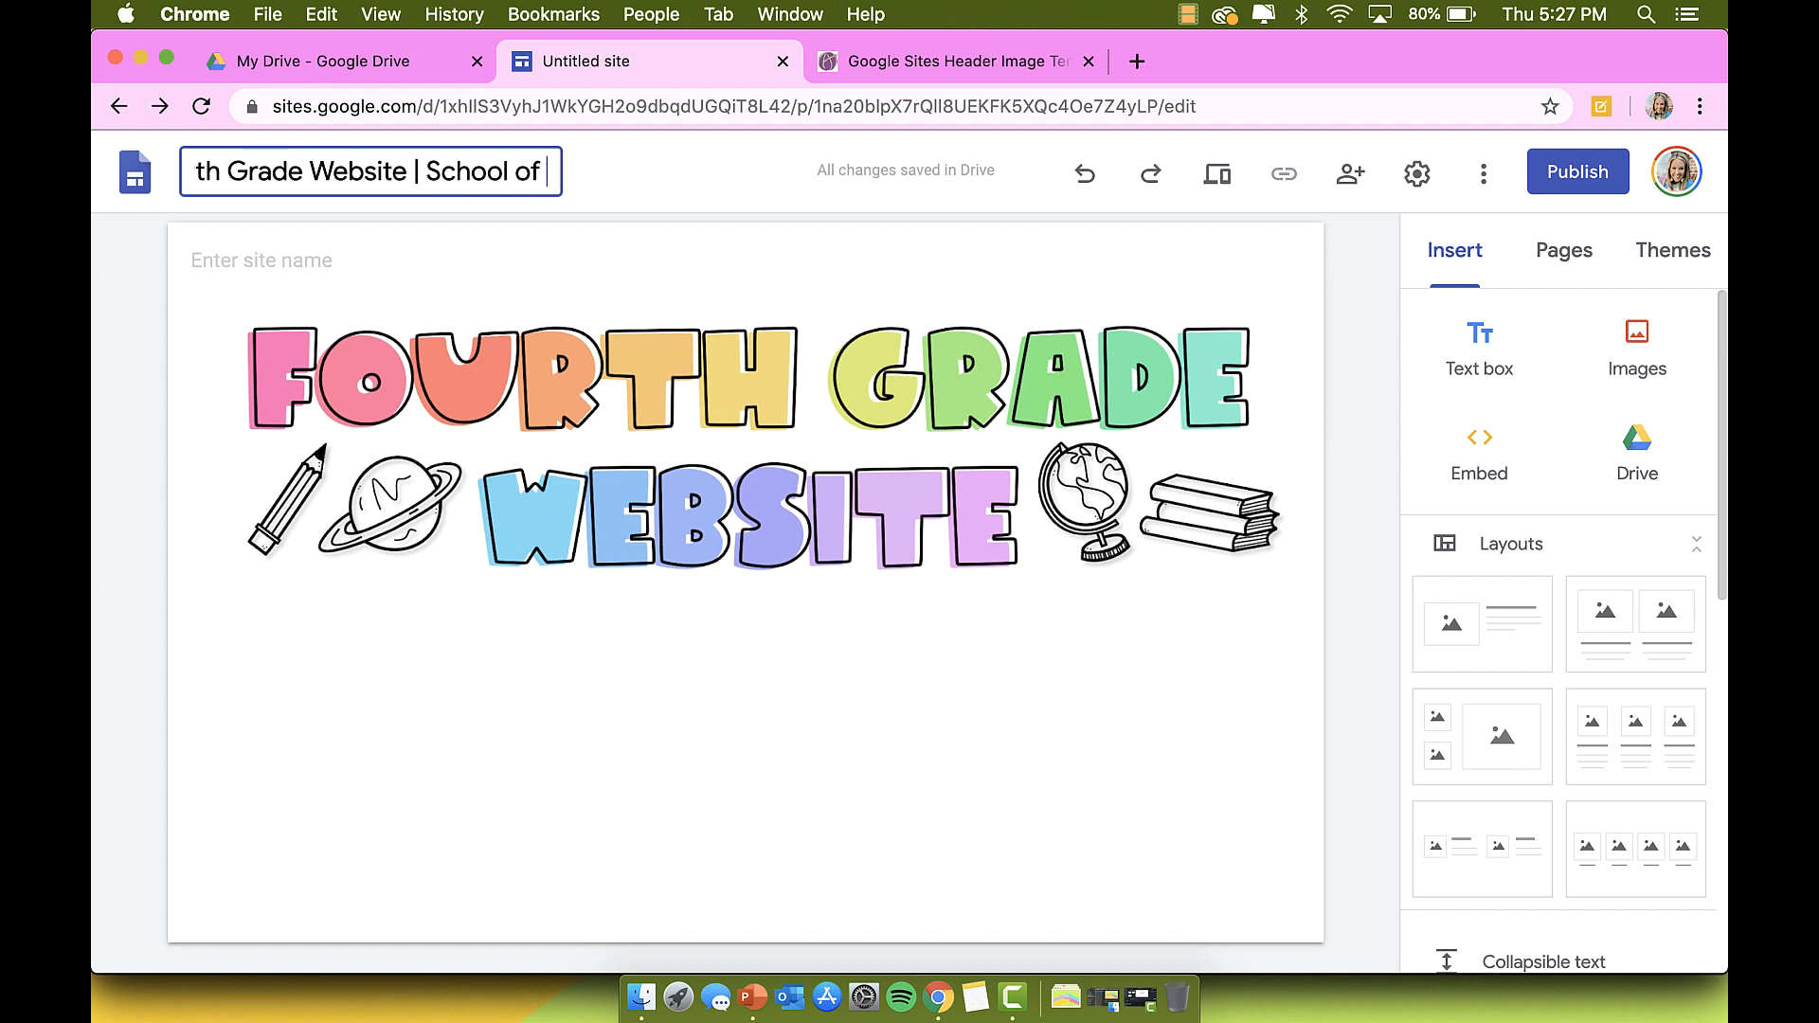
text(Aqw)
key(BackSpace)
key(BackSpace)
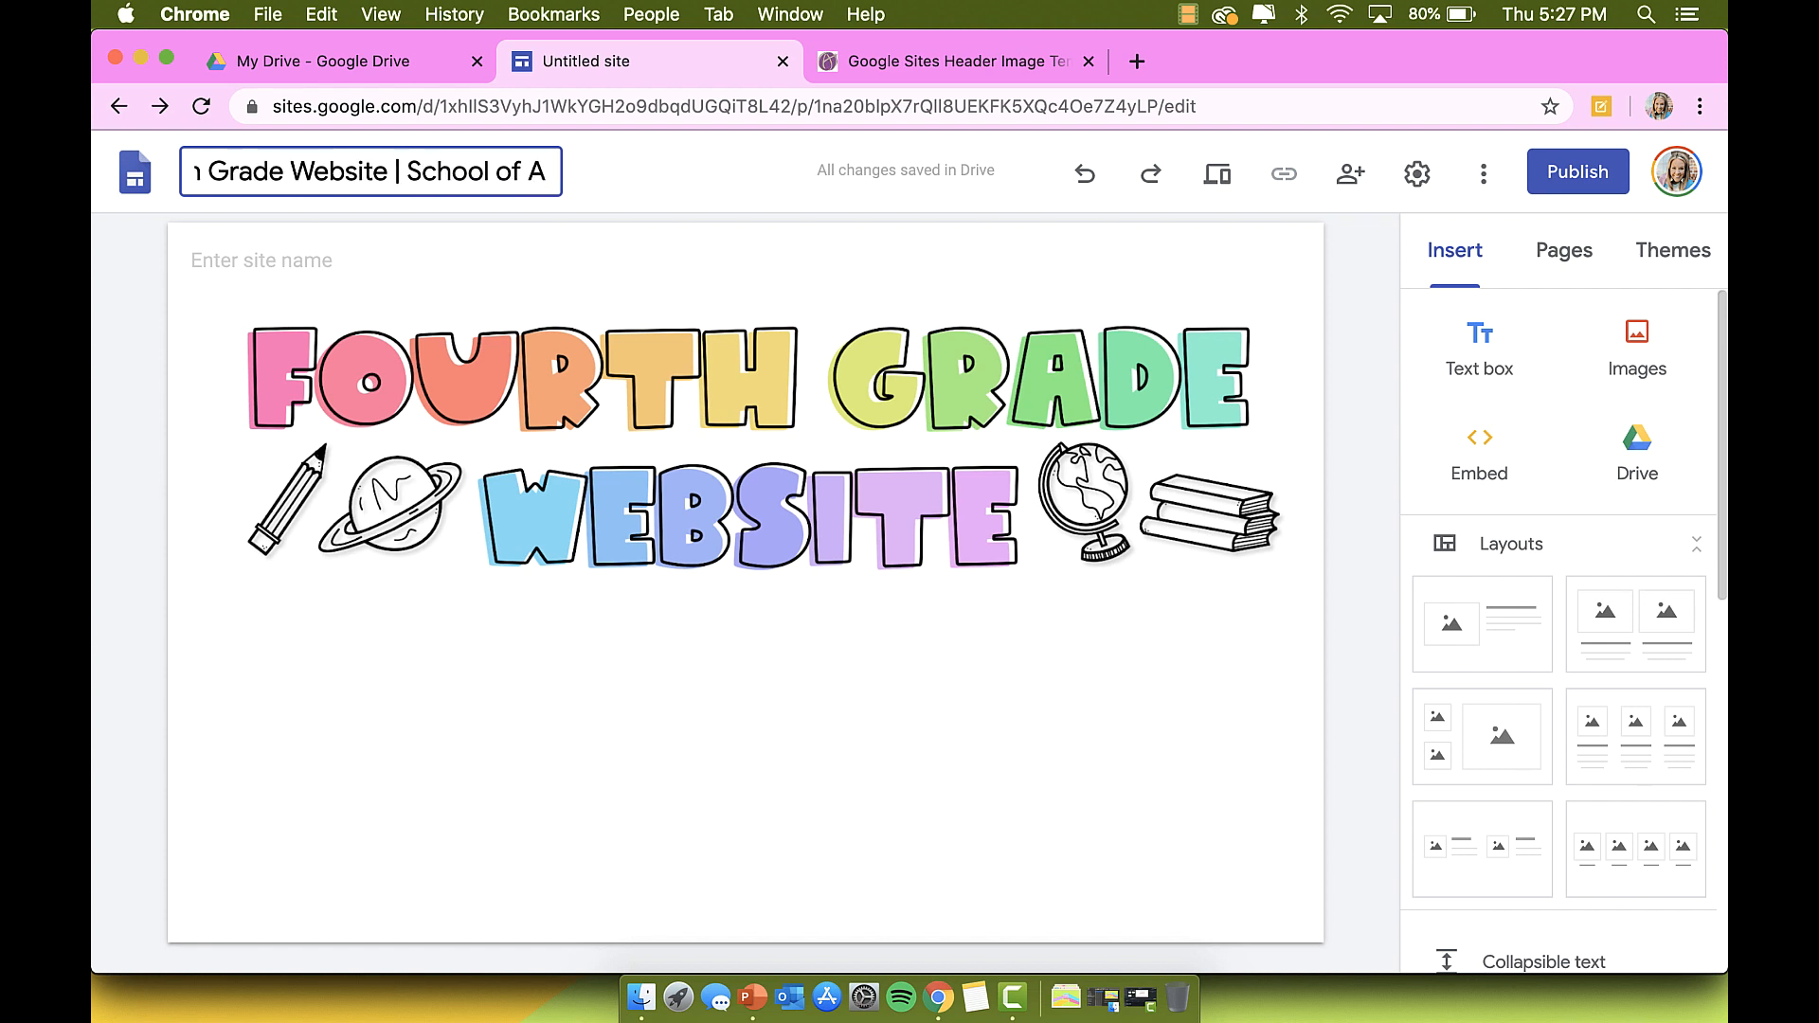
text(wesome)
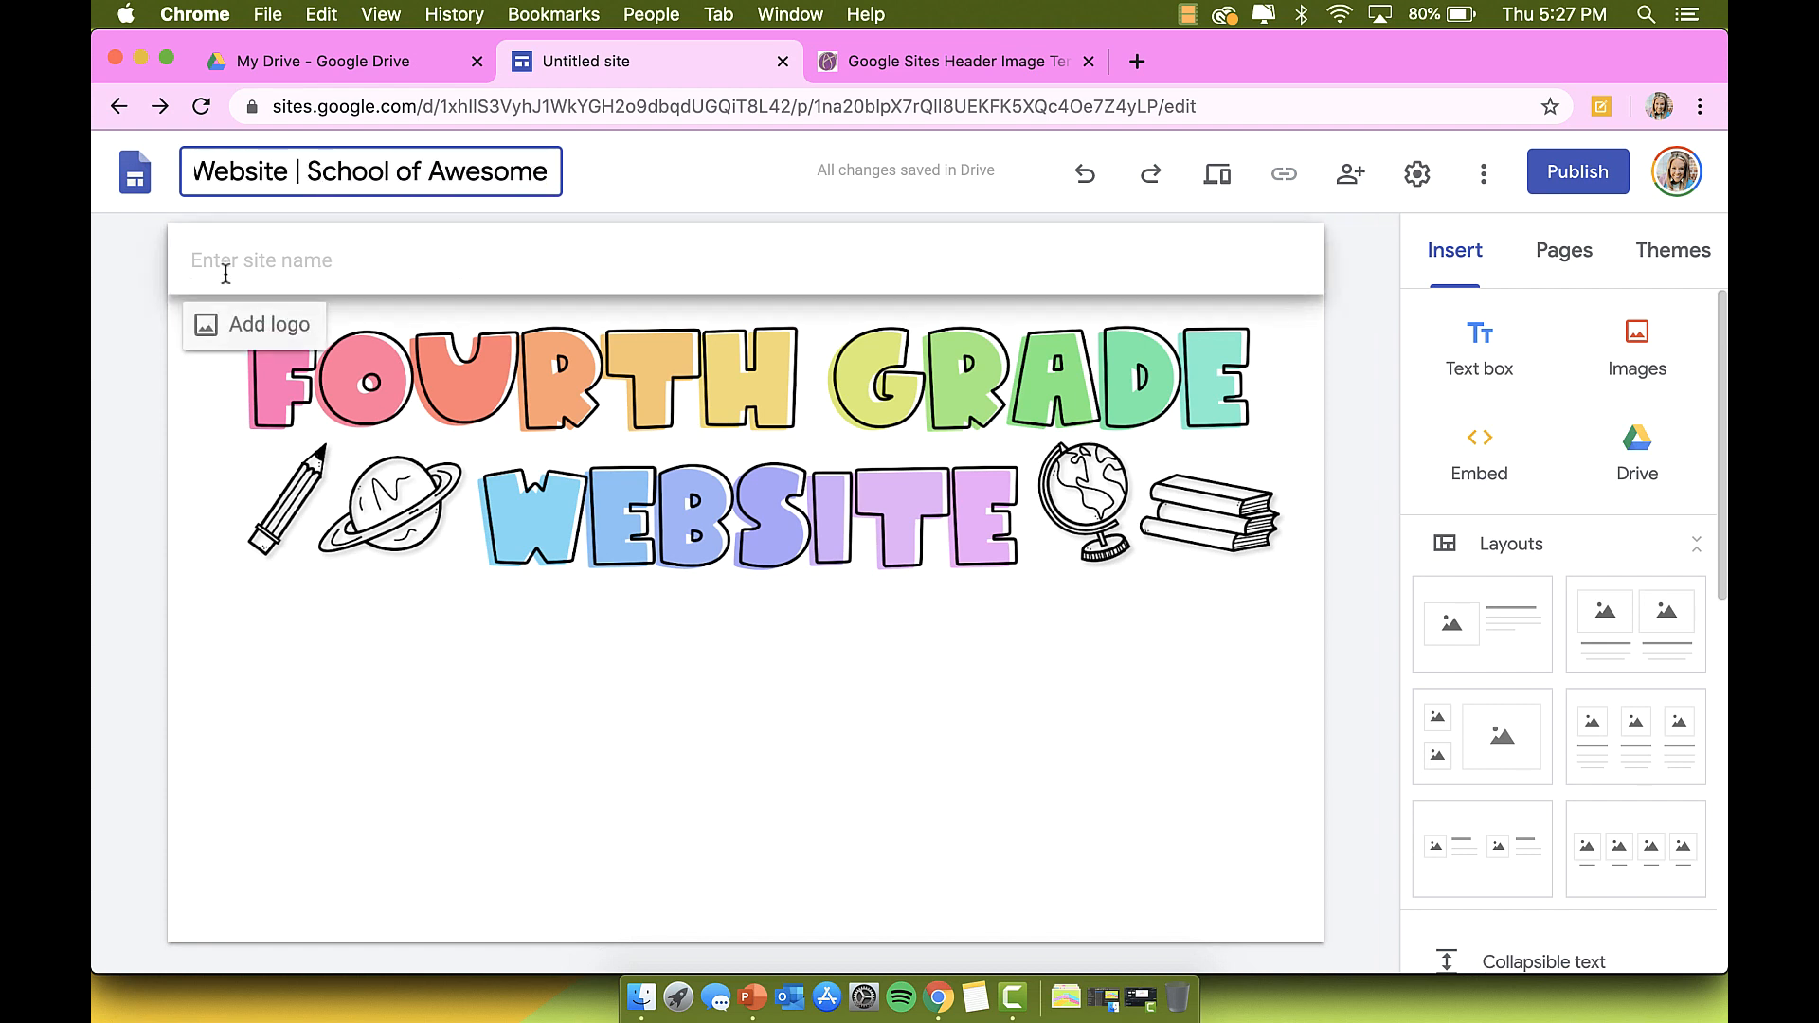
click(186, 266)
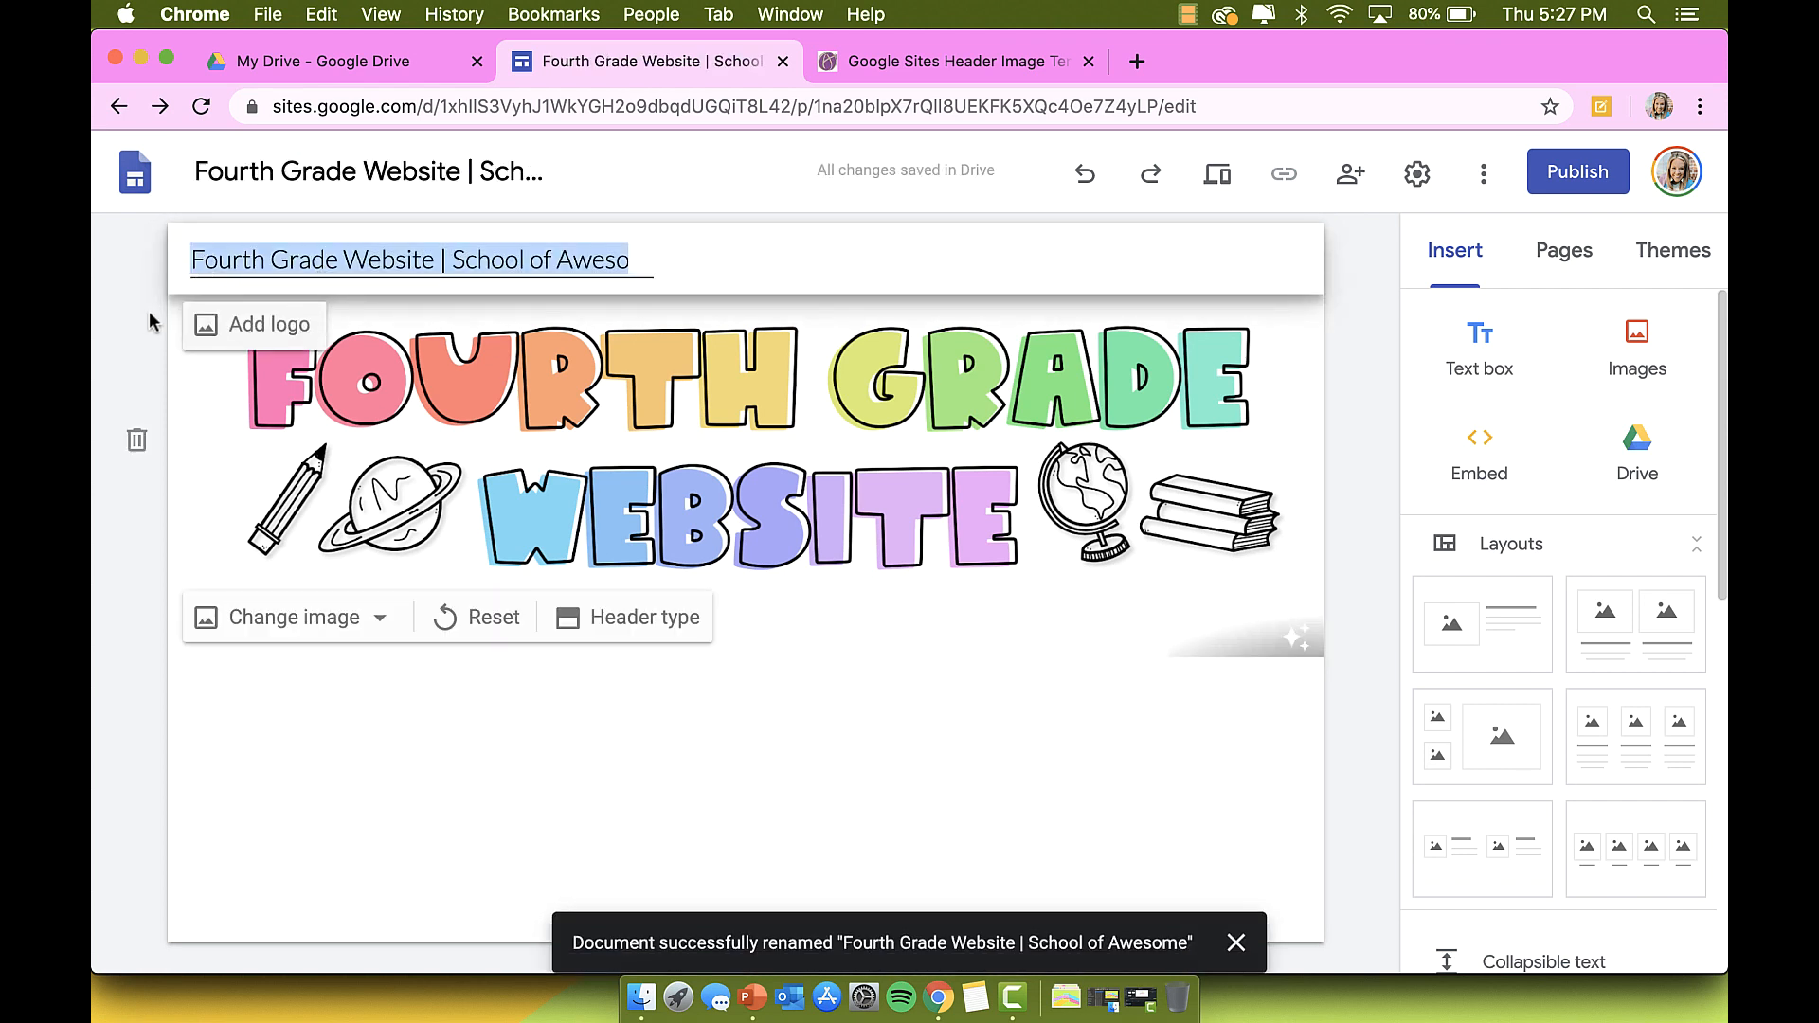
click(466, 272)
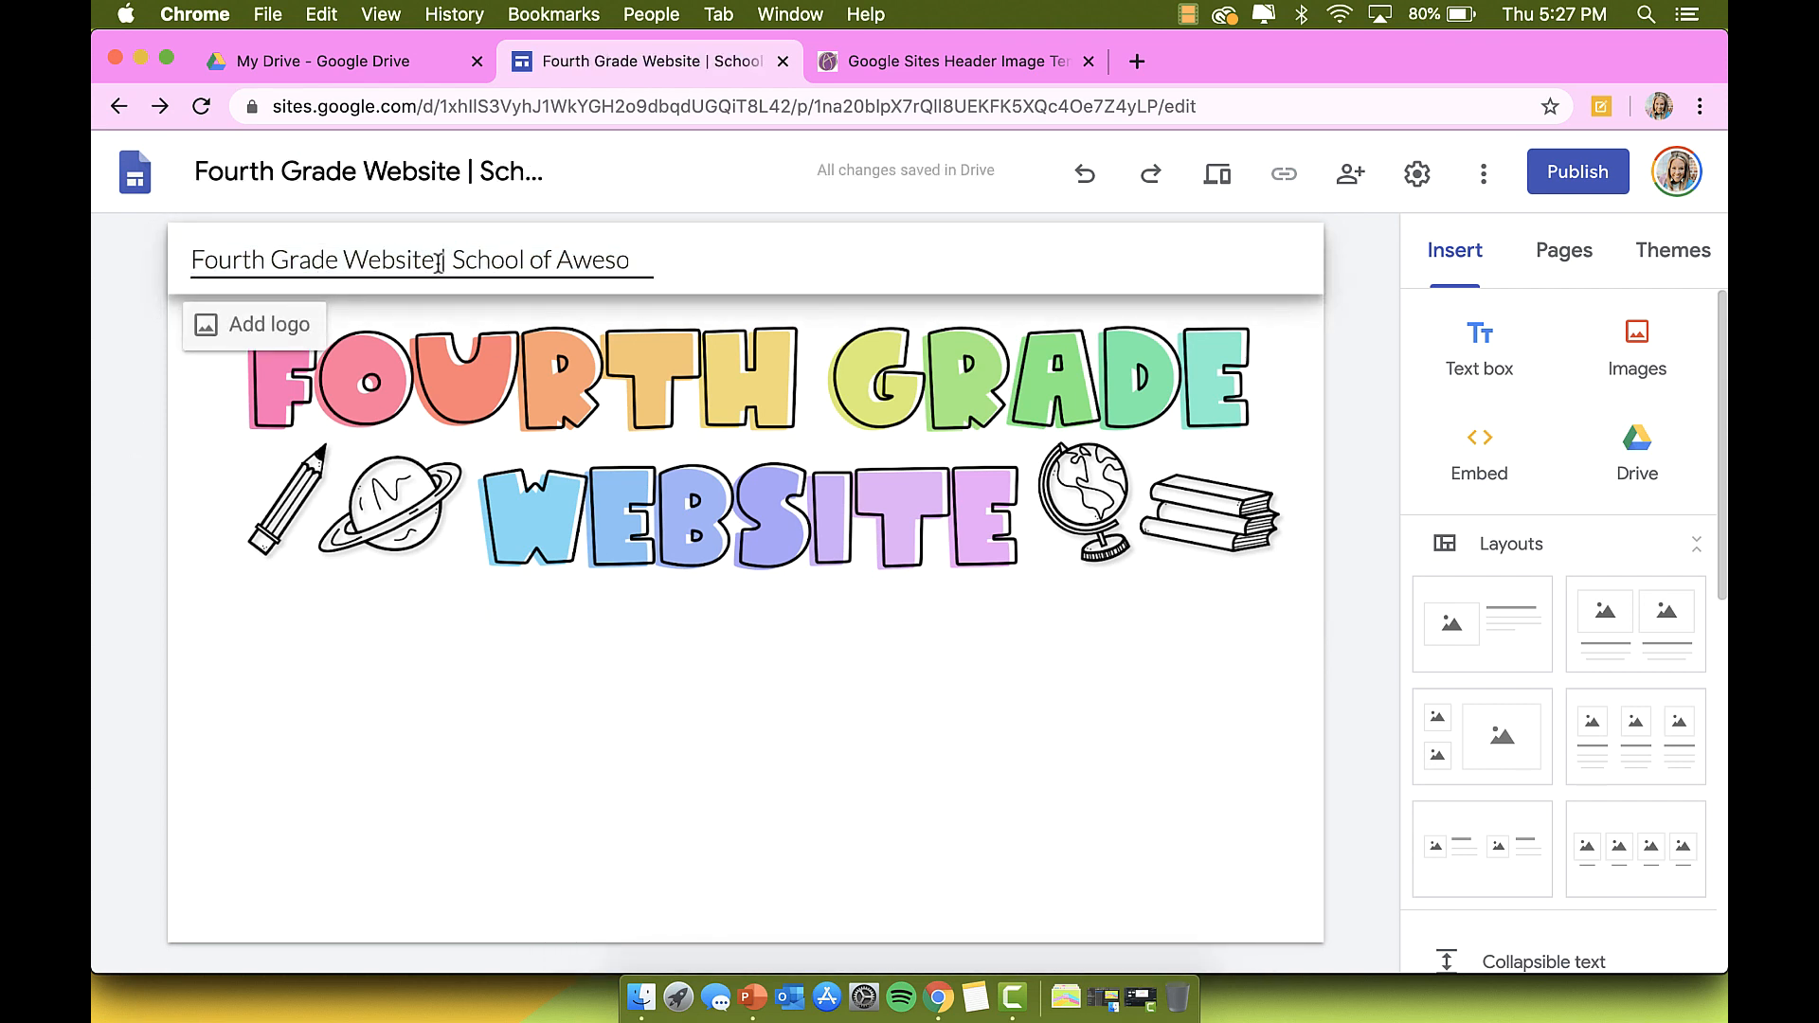
click(243, 341)
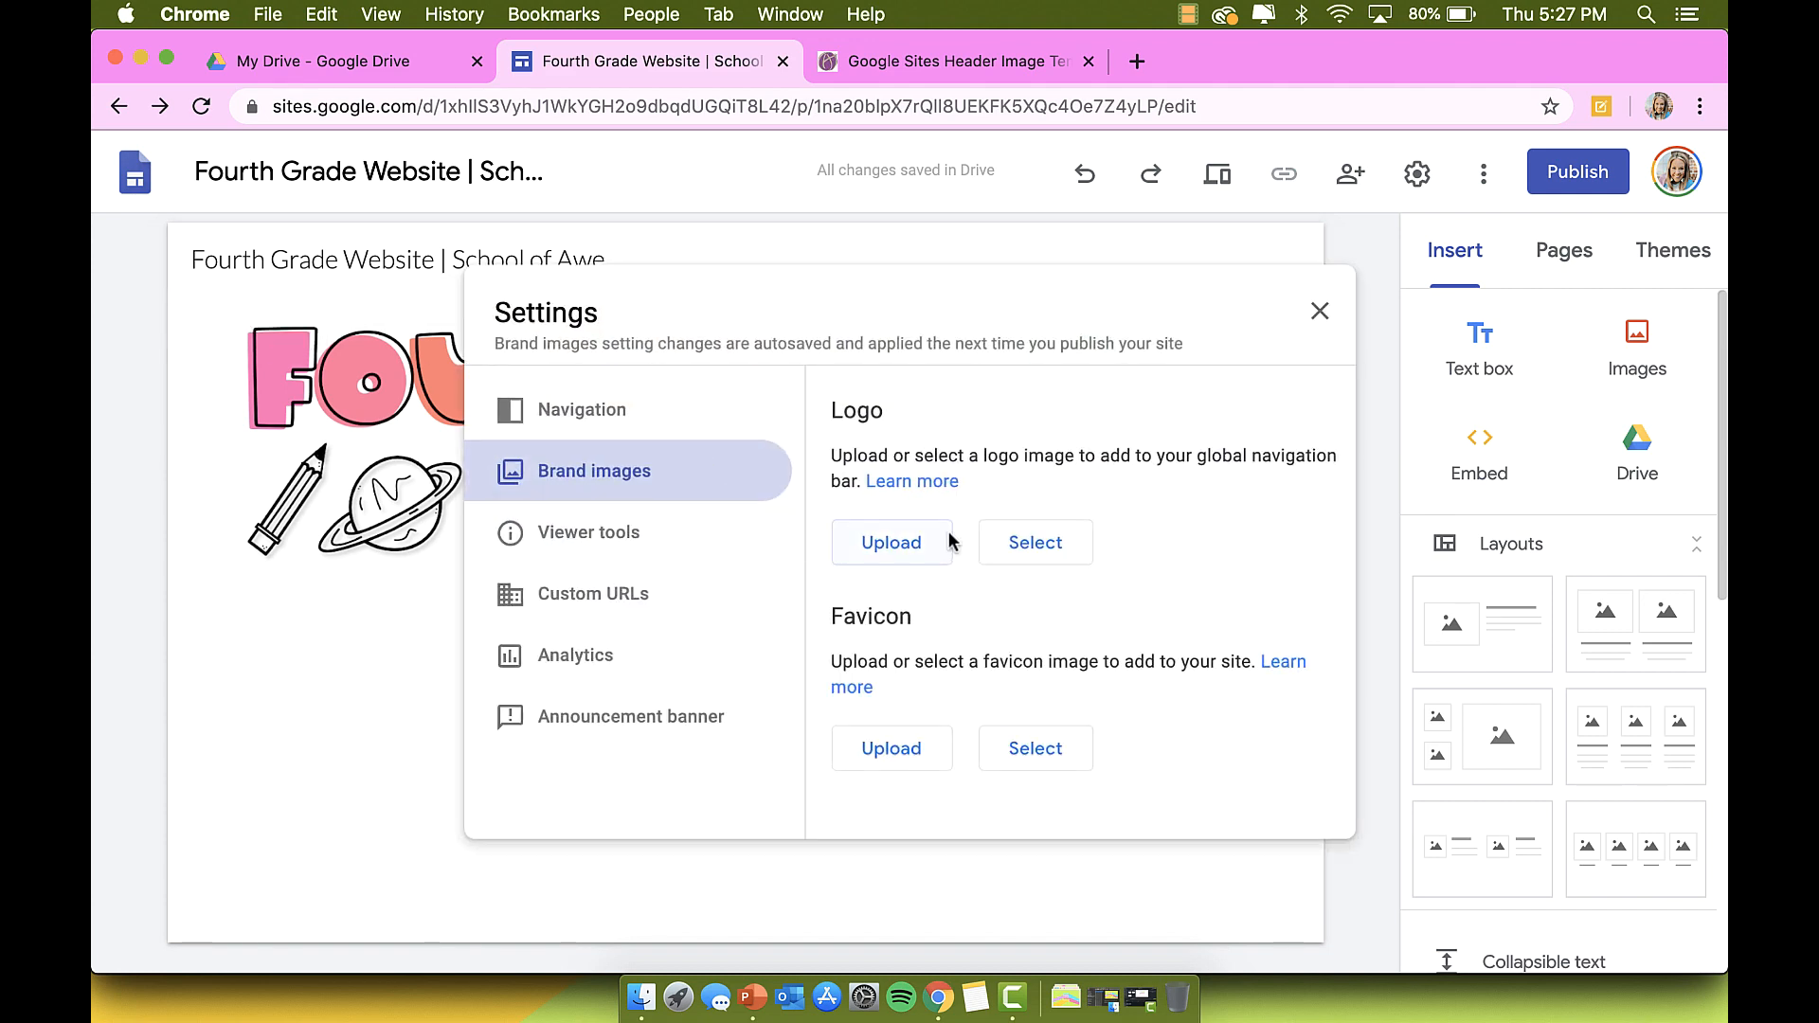
click(754, 994)
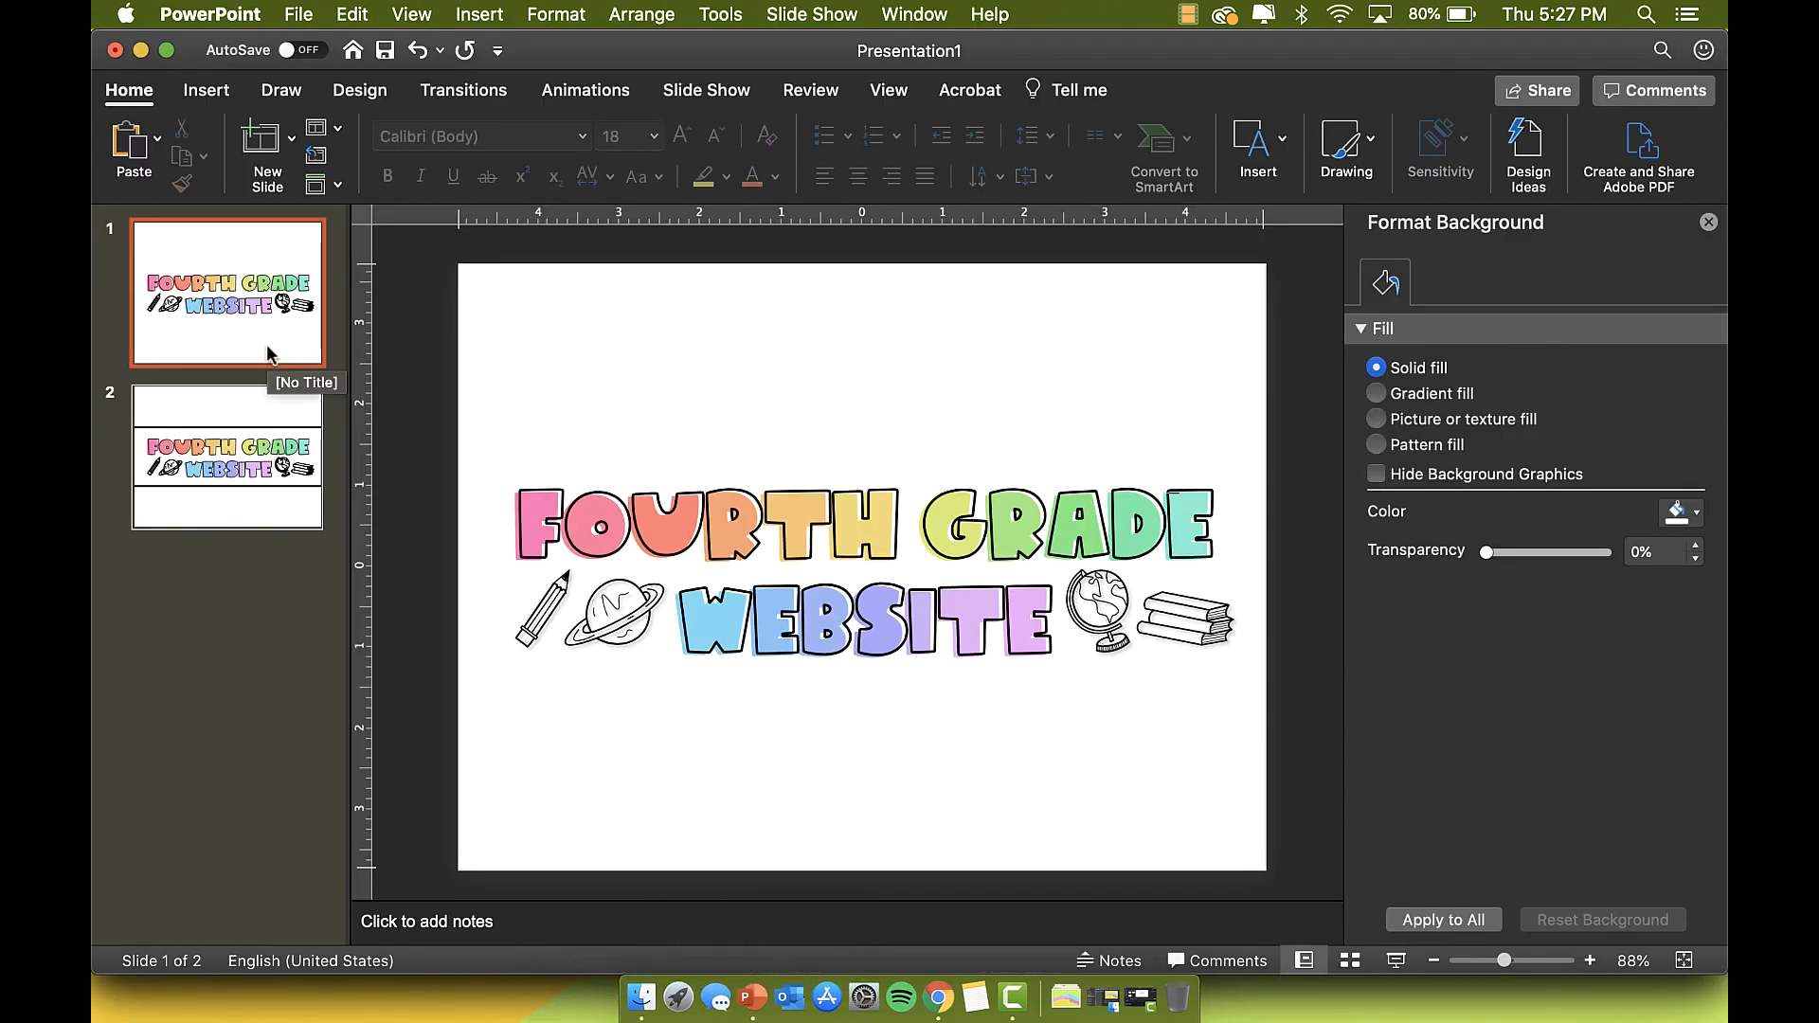
Step: Paste the title onto slide 2 and replace its text with 4TH
key(super+v)
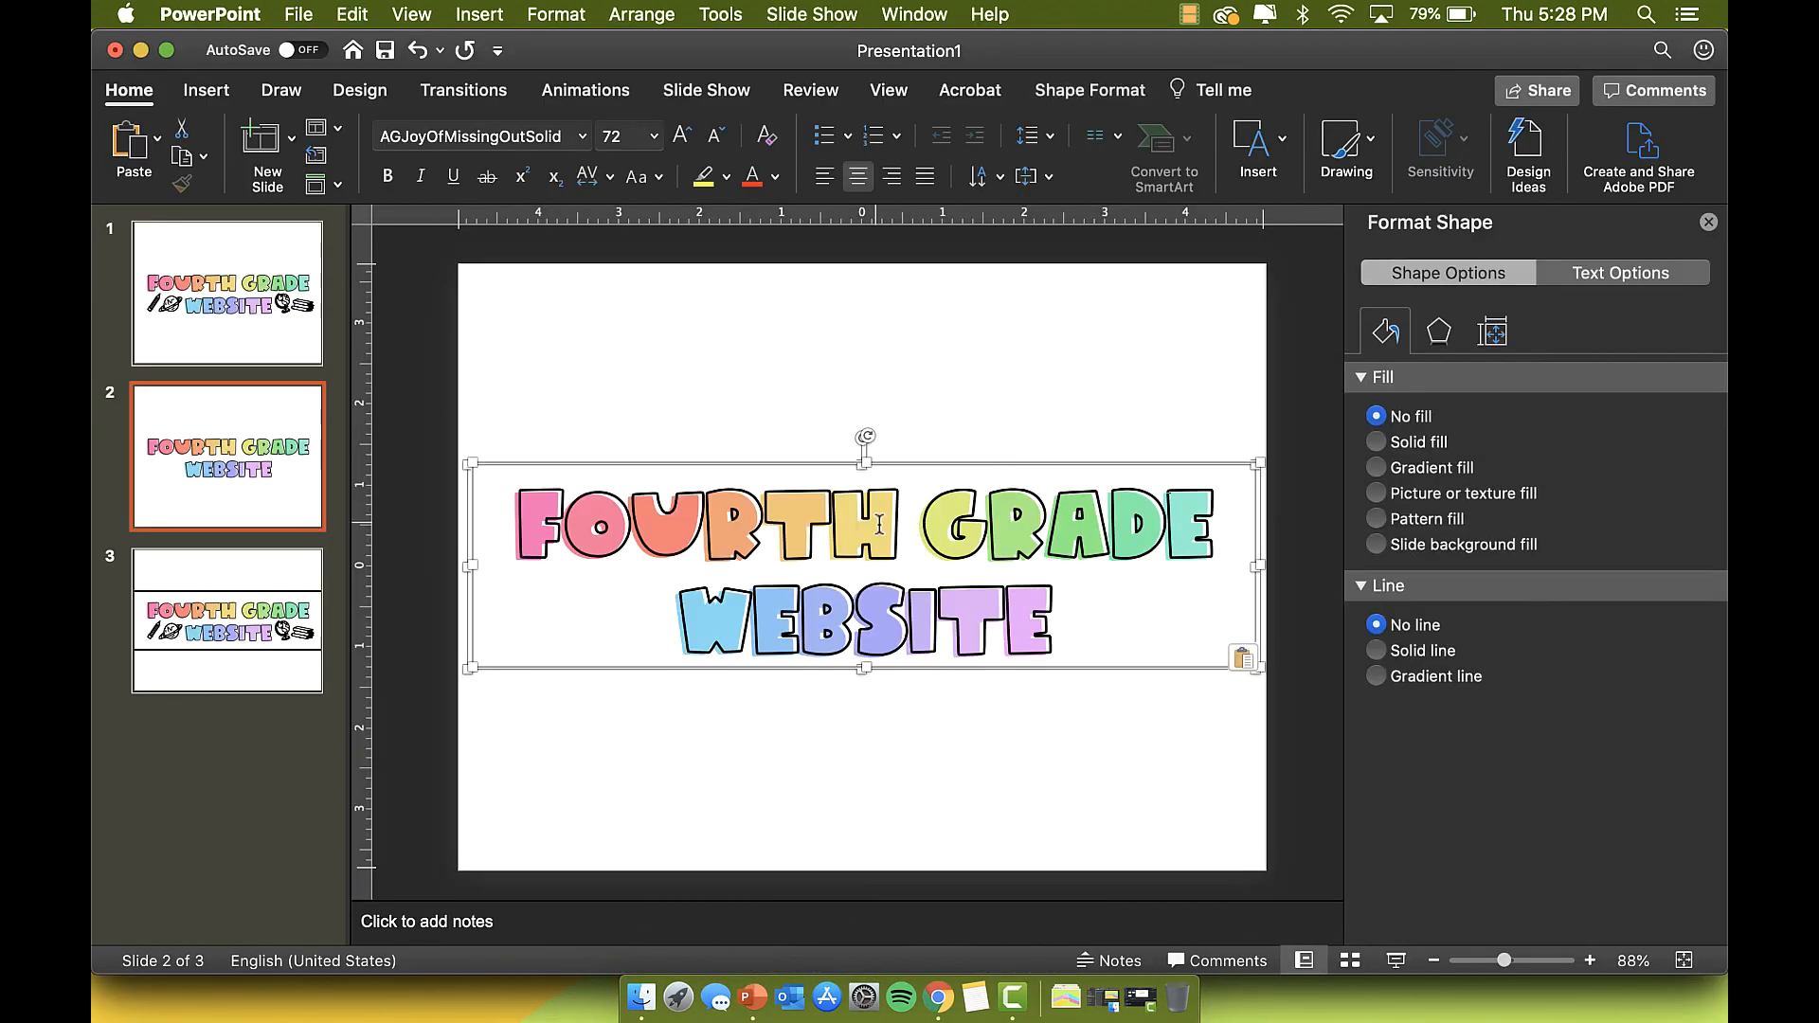
click(904, 523)
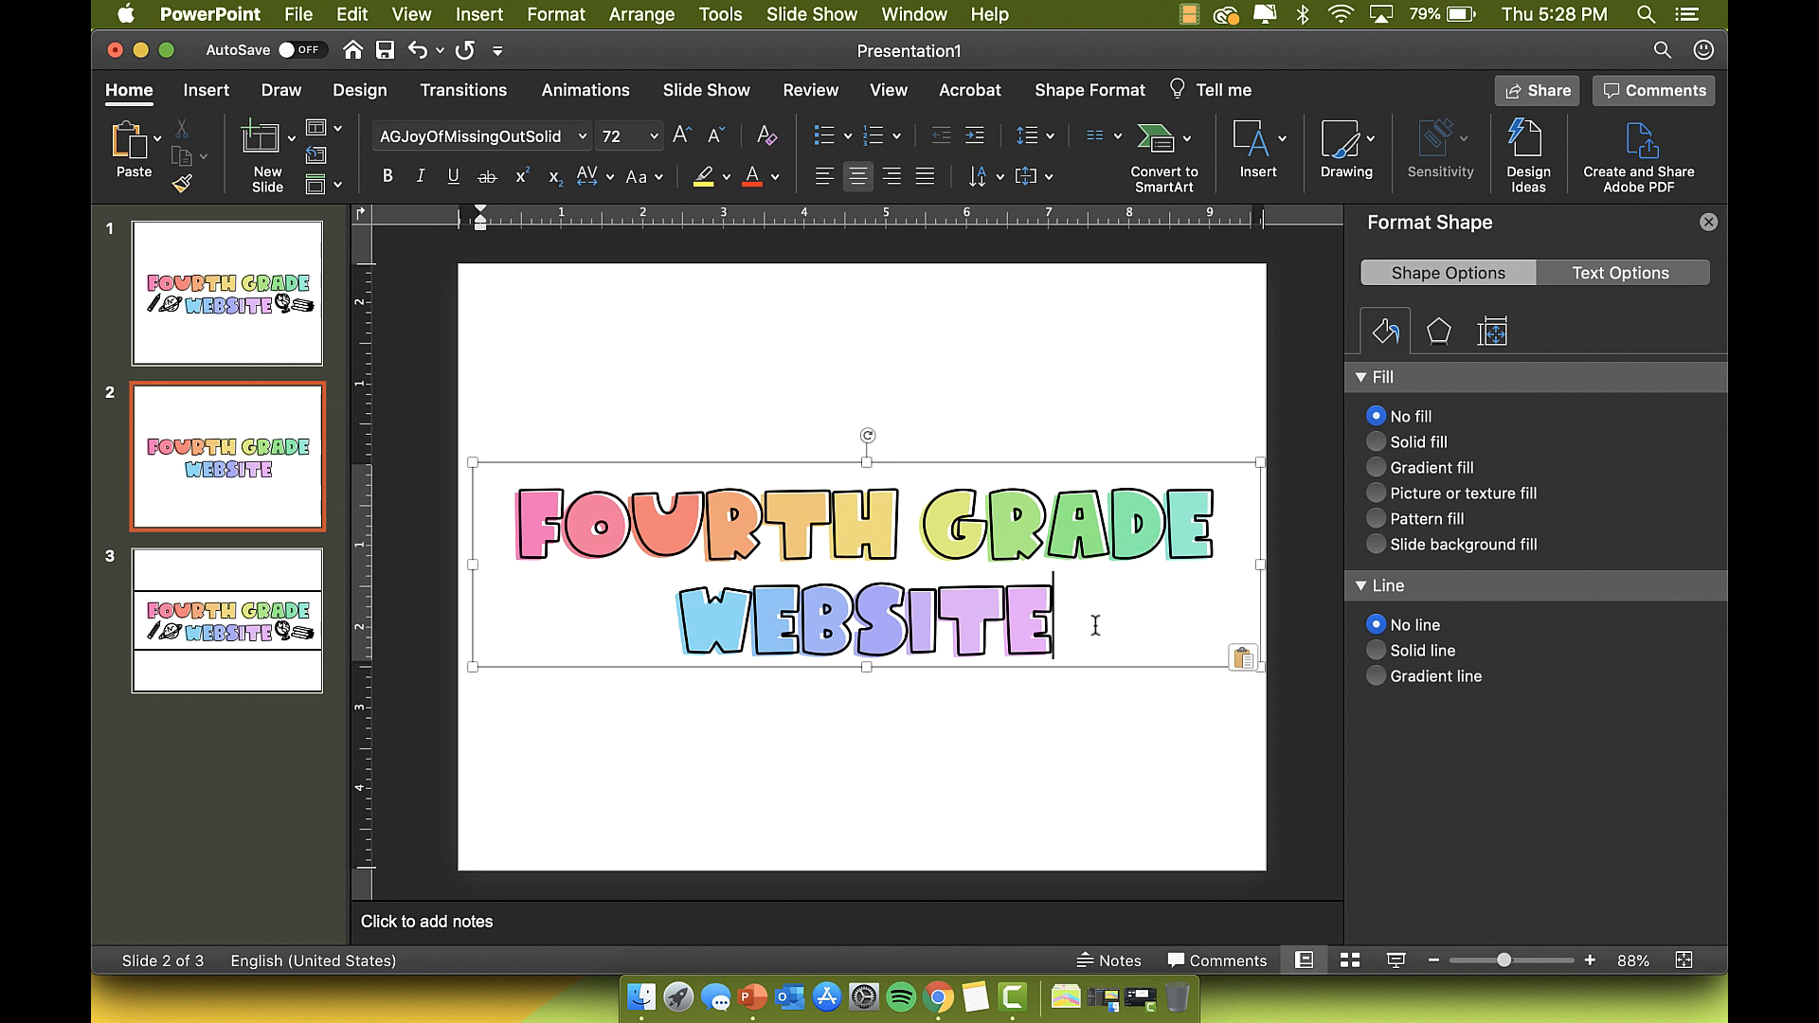
drag(1095, 626, 495, 483)
text(4TH)
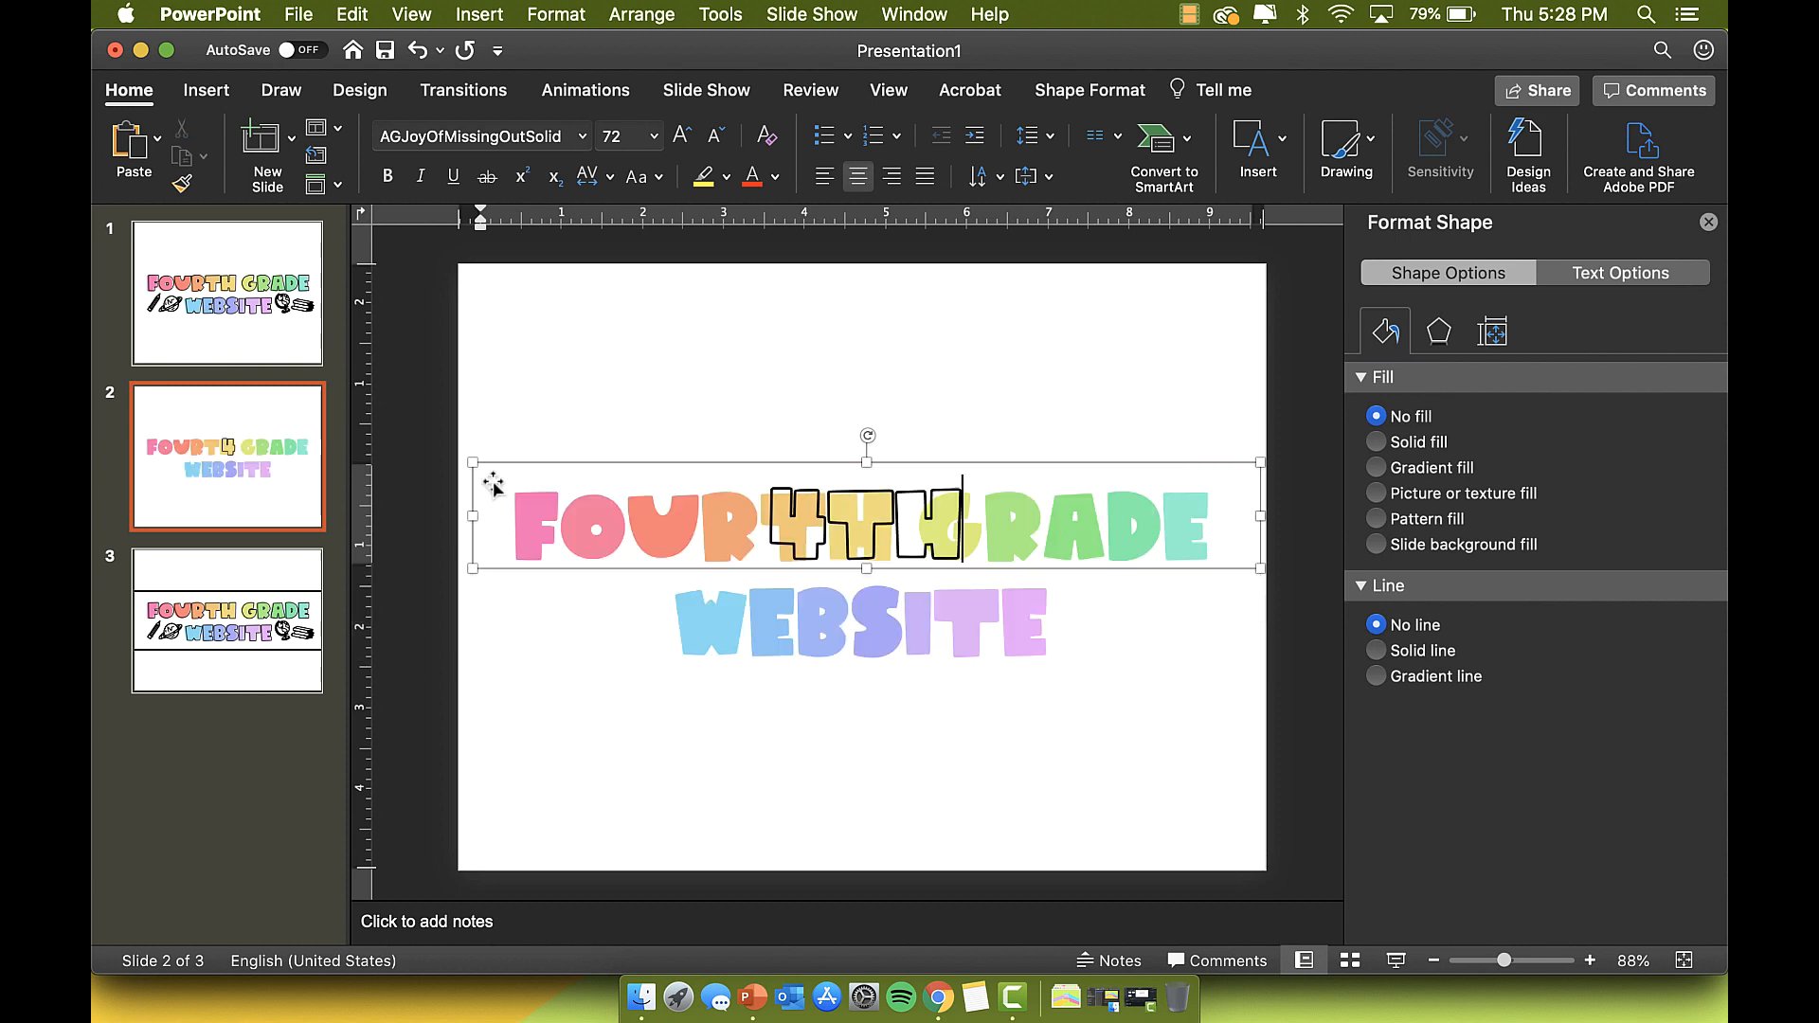
Step: Send the 4TH box behind the other title box
click(918, 463)
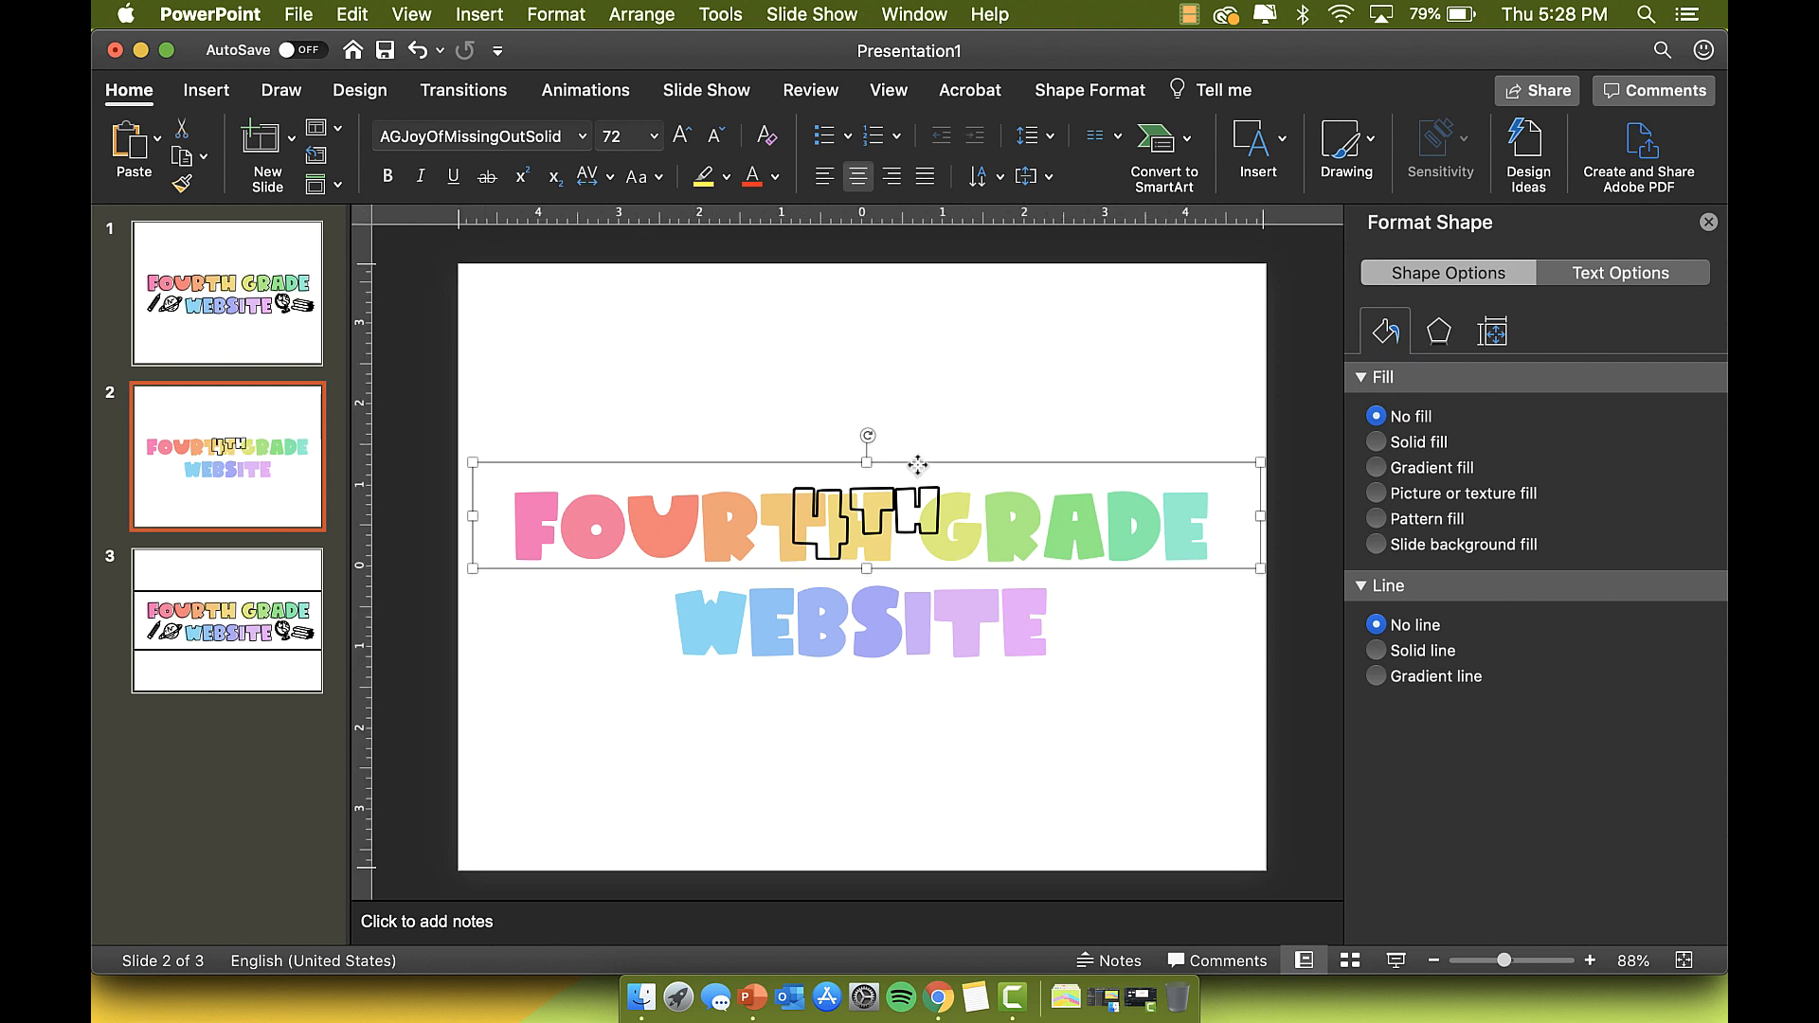
click(898, 595)
right_click(803, 466)
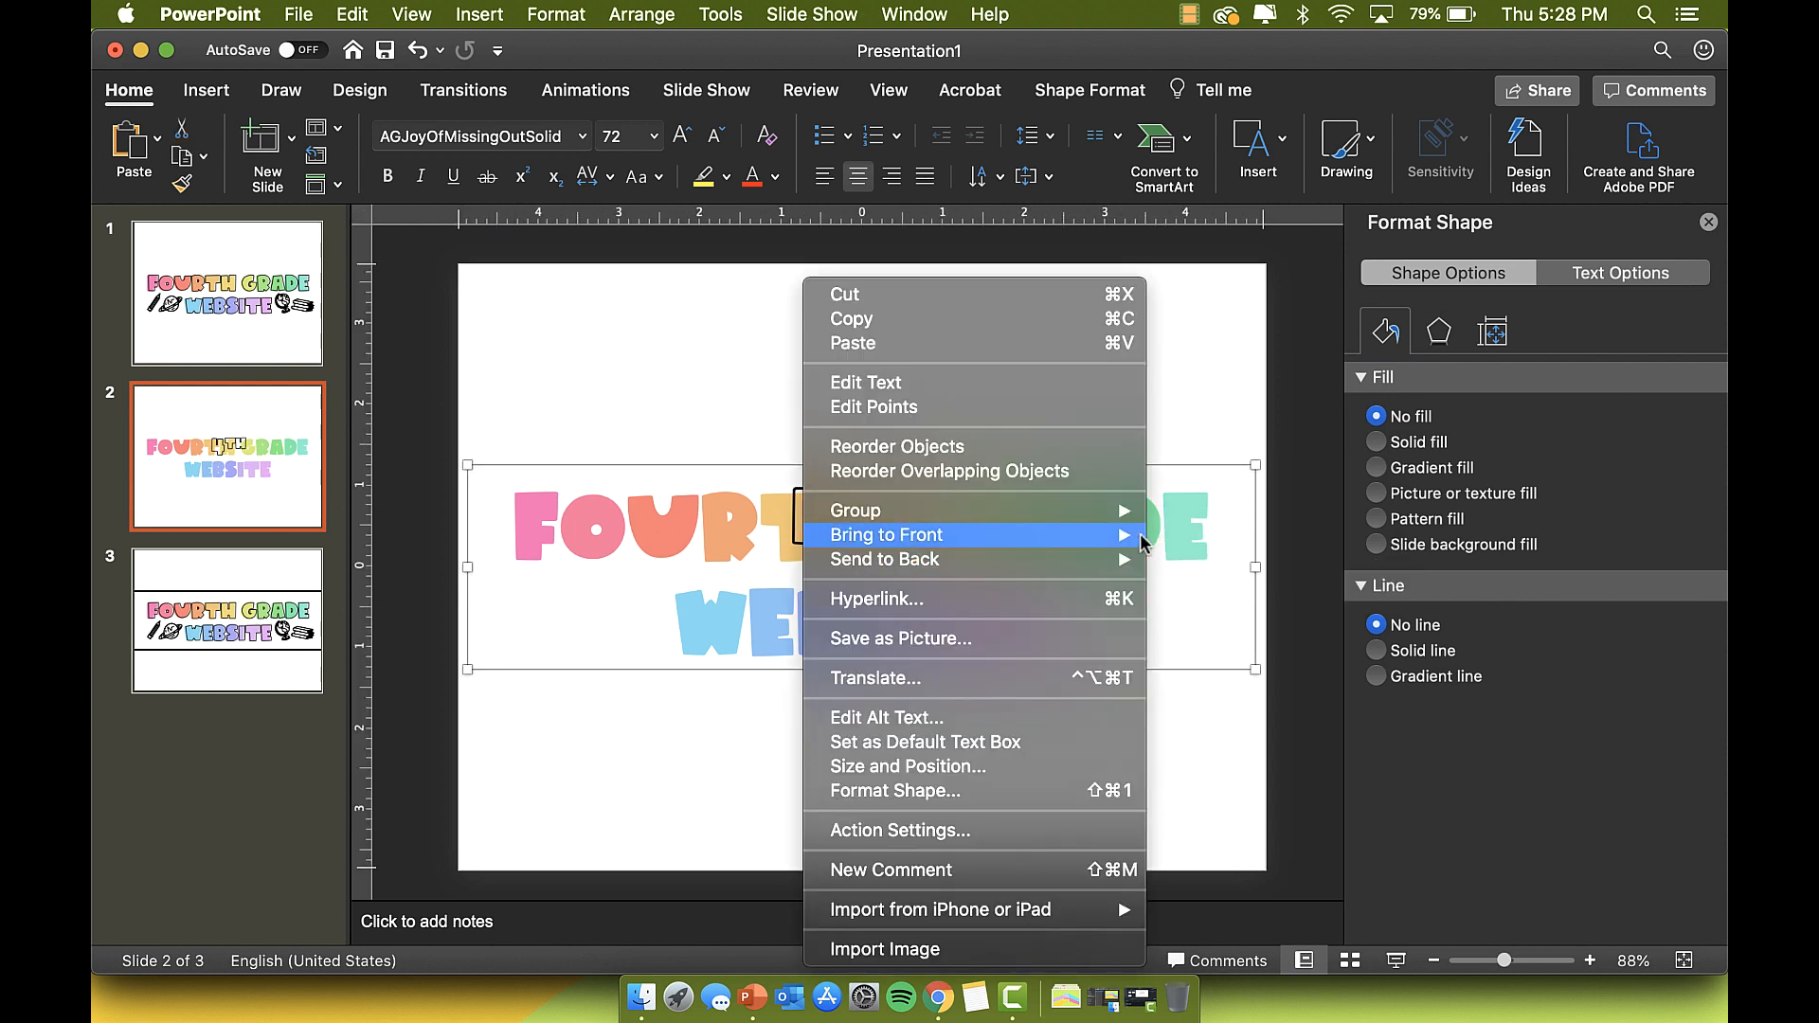
click(1196, 561)
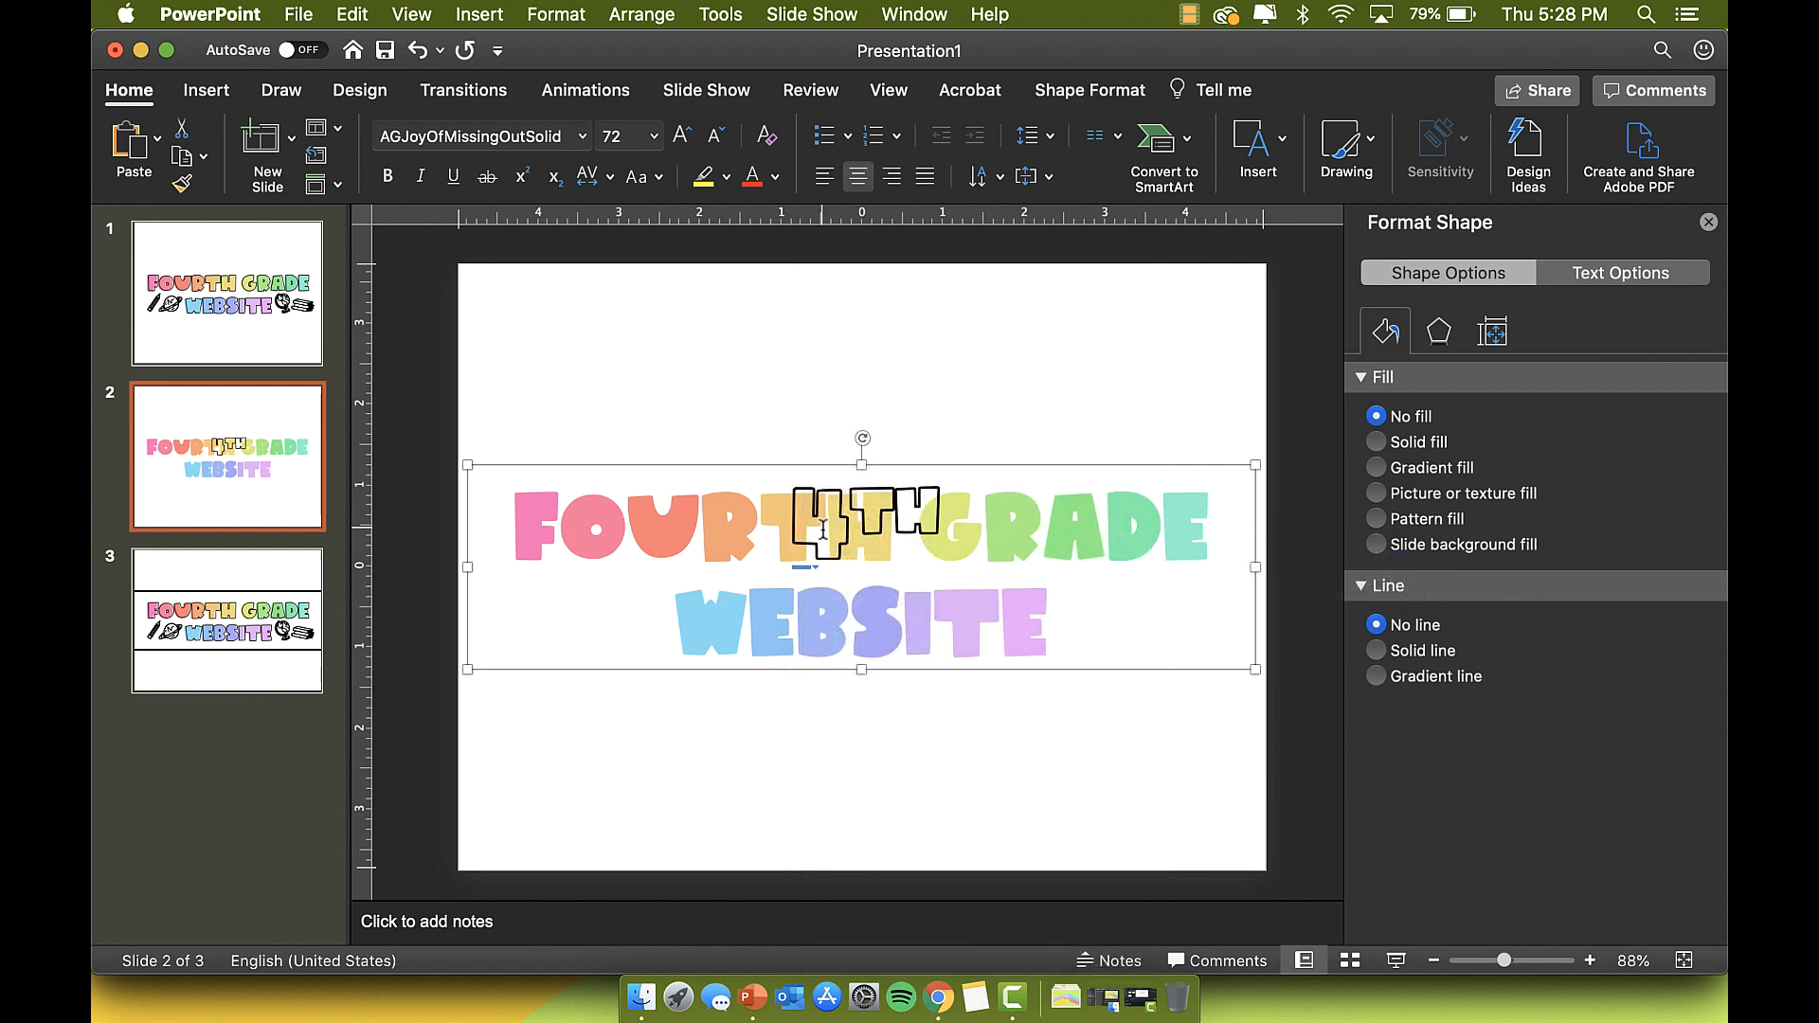
Step: Replace the FOURTH GRADE WEBSITE title box's text with 4TH as well
click(769, 529)
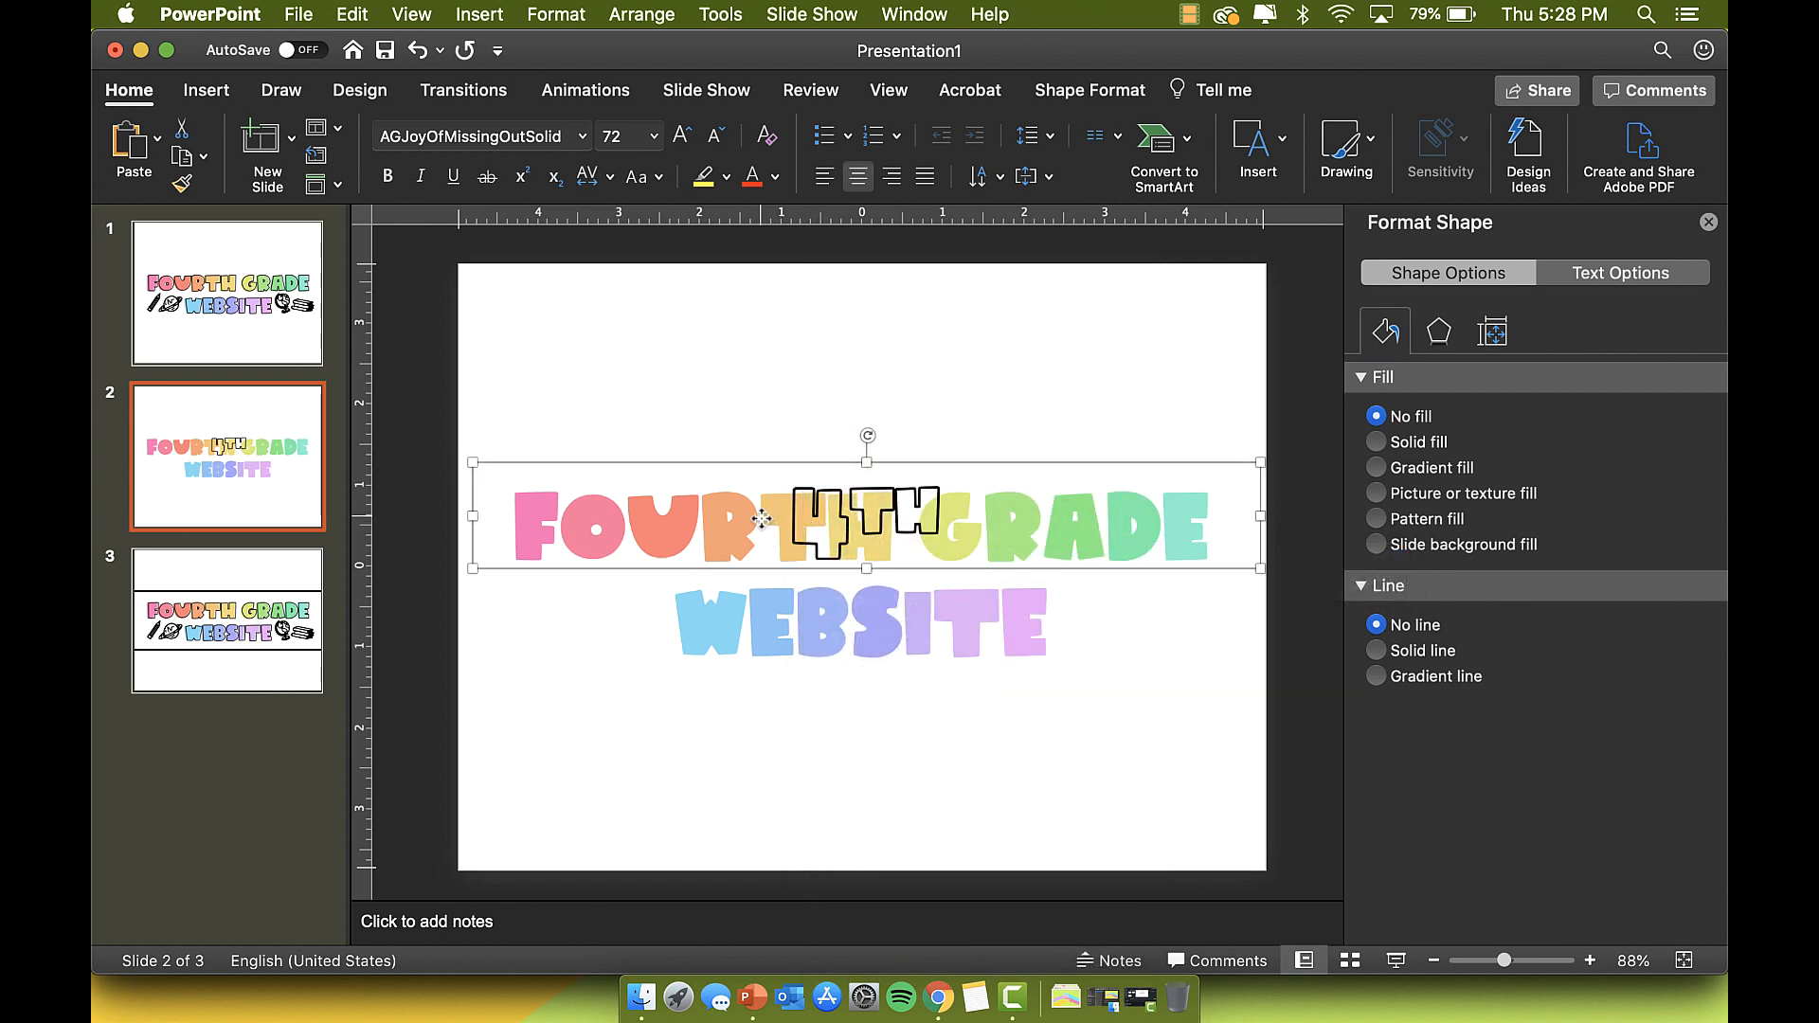
double_click(763, 594)
click(531, 510)
double_click(800, 618)
click(1039, 625)
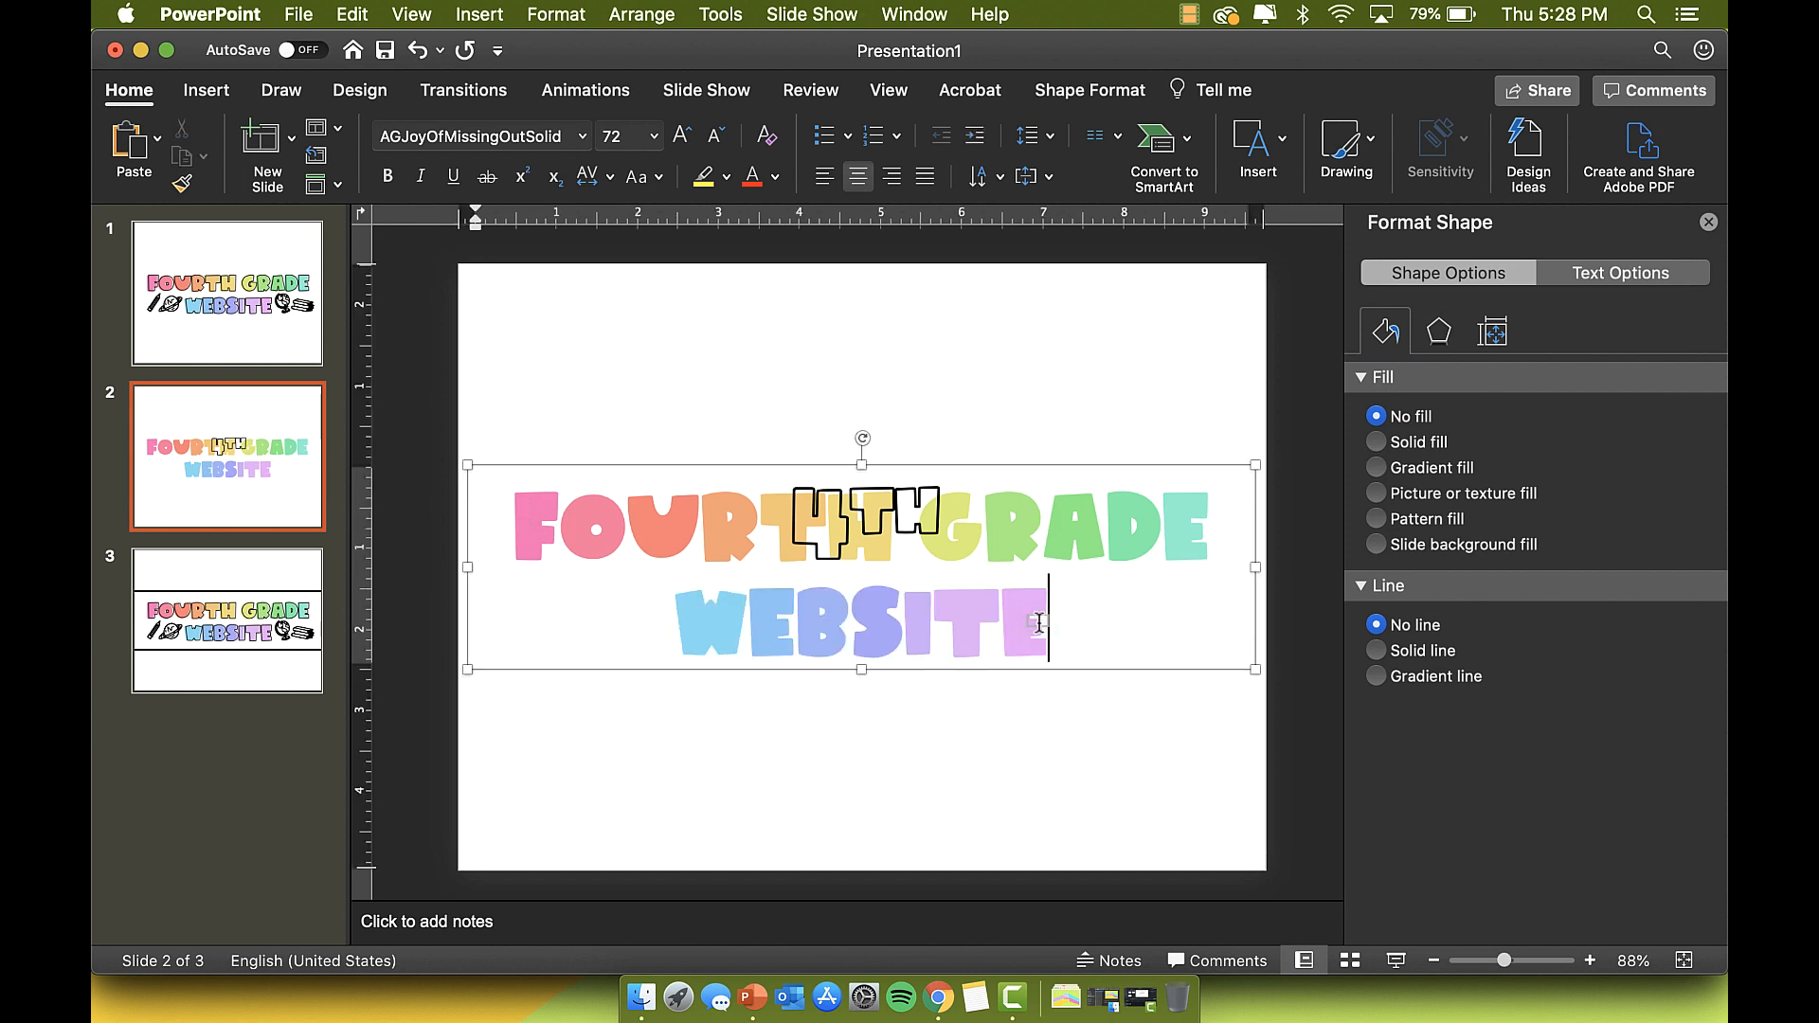
key(super+a)
text(4TH)
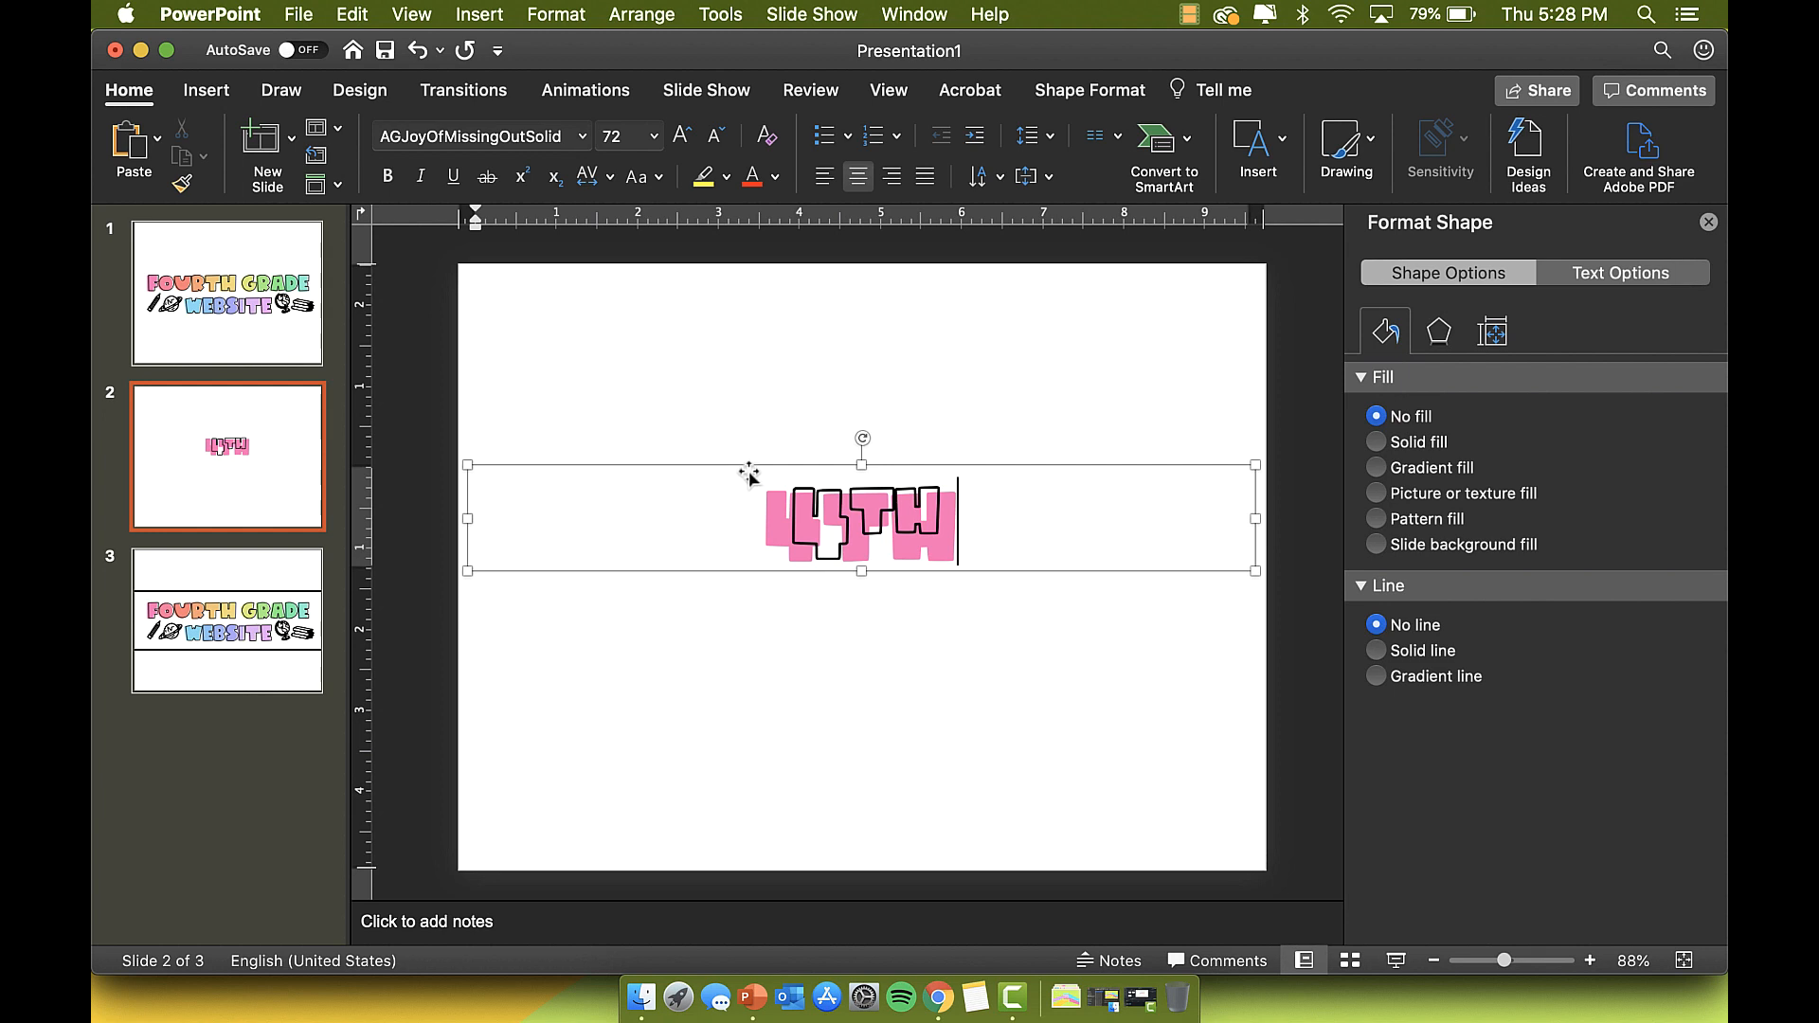
Step: Send the 4TH text box to the back, behind the other objects
click(836, 469)
key(super+z)
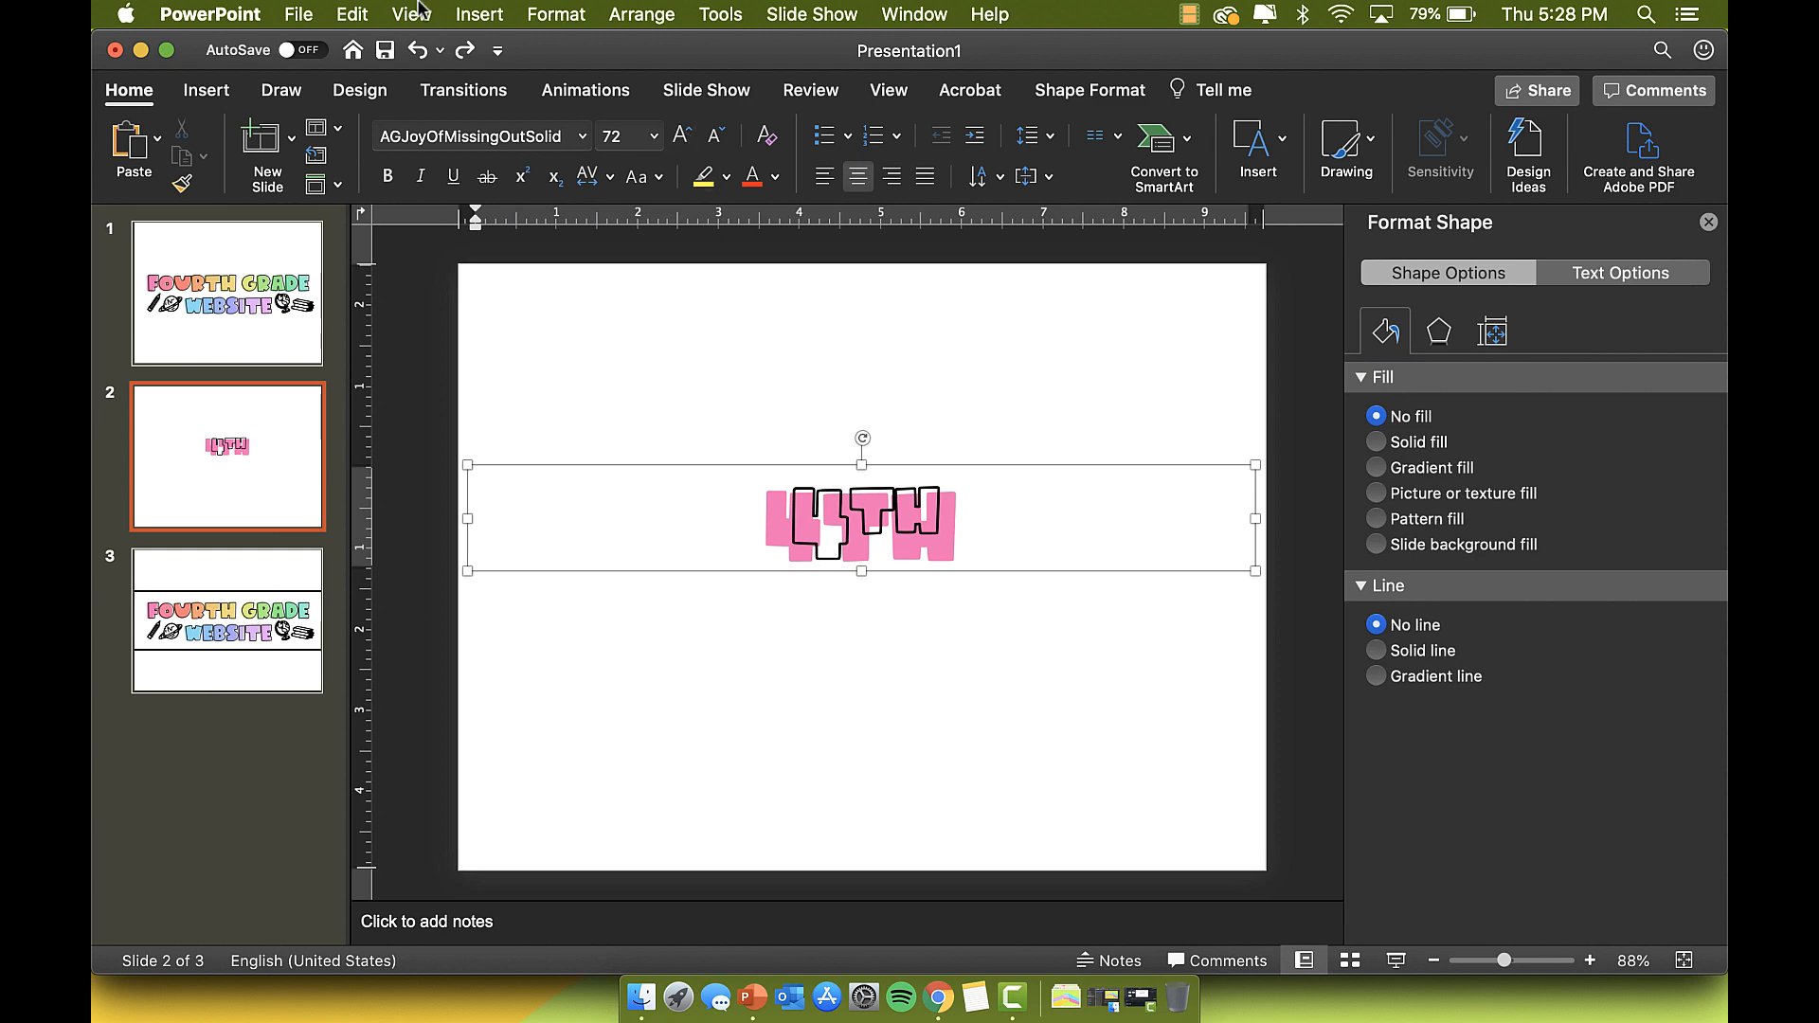
click(464, 50)
click(835, 464)
right_click(834, 464)
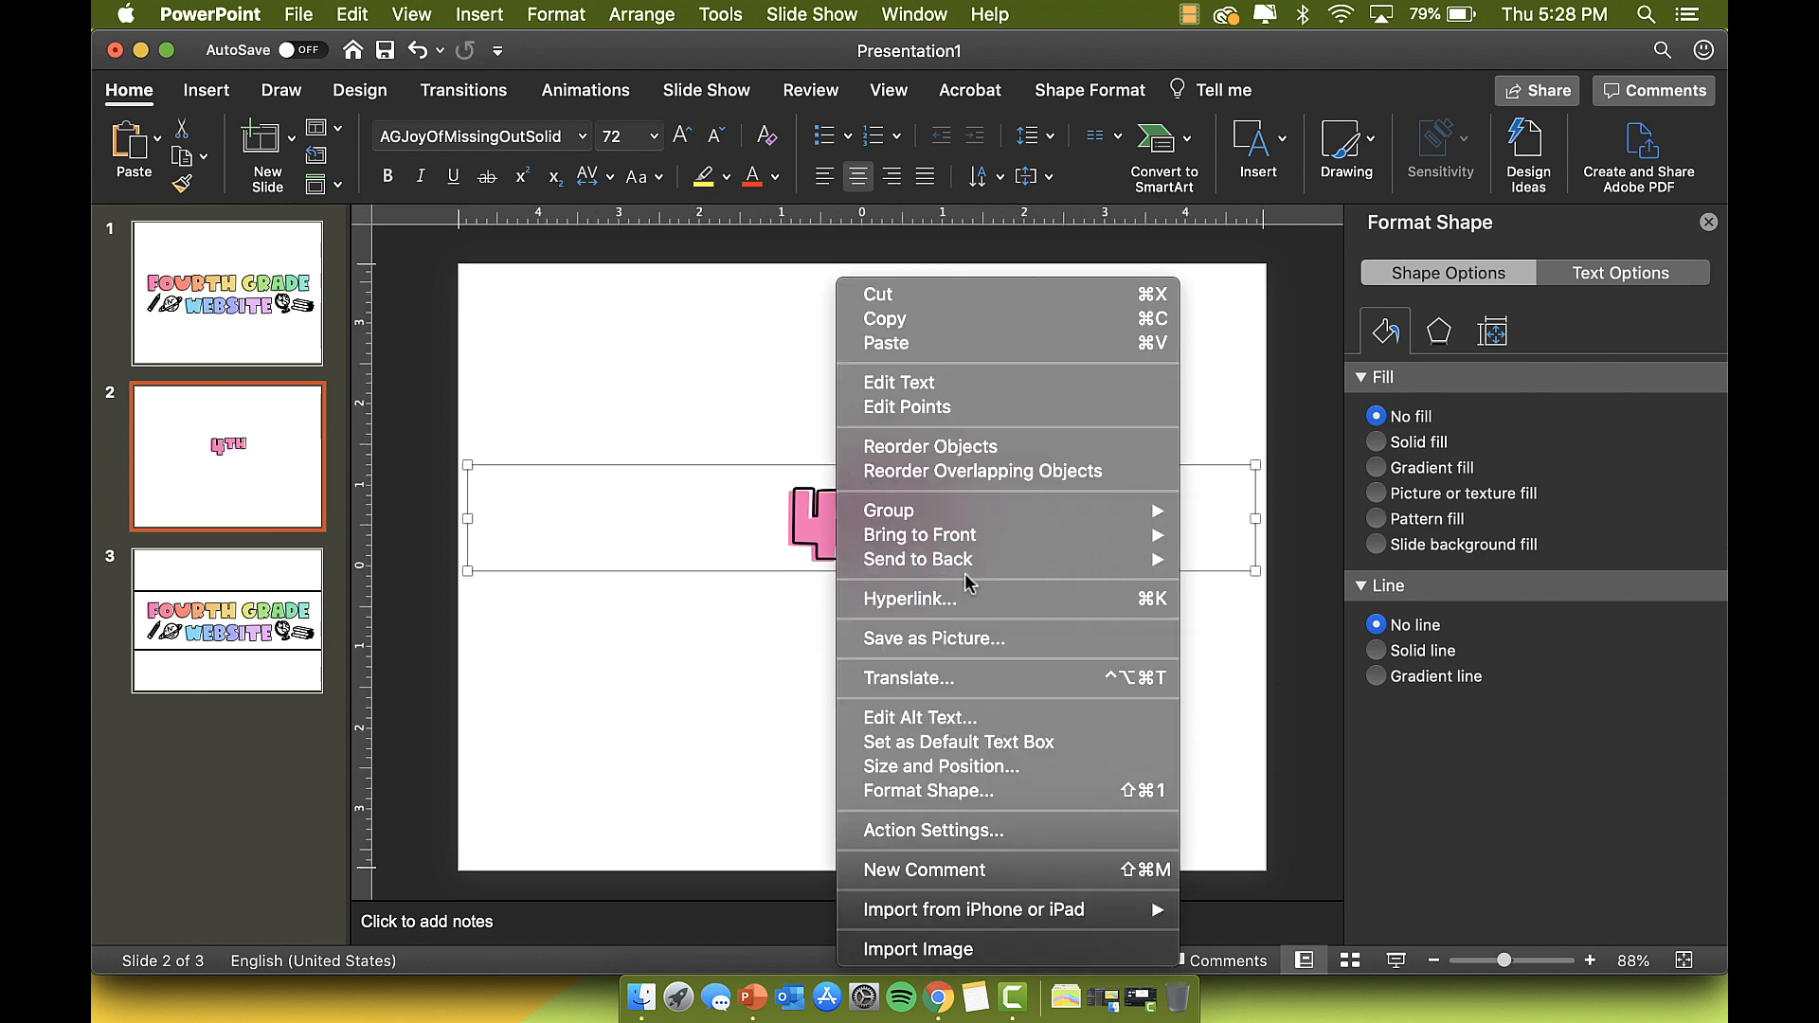
mouse_move(967, 567)
click(1241, 558)
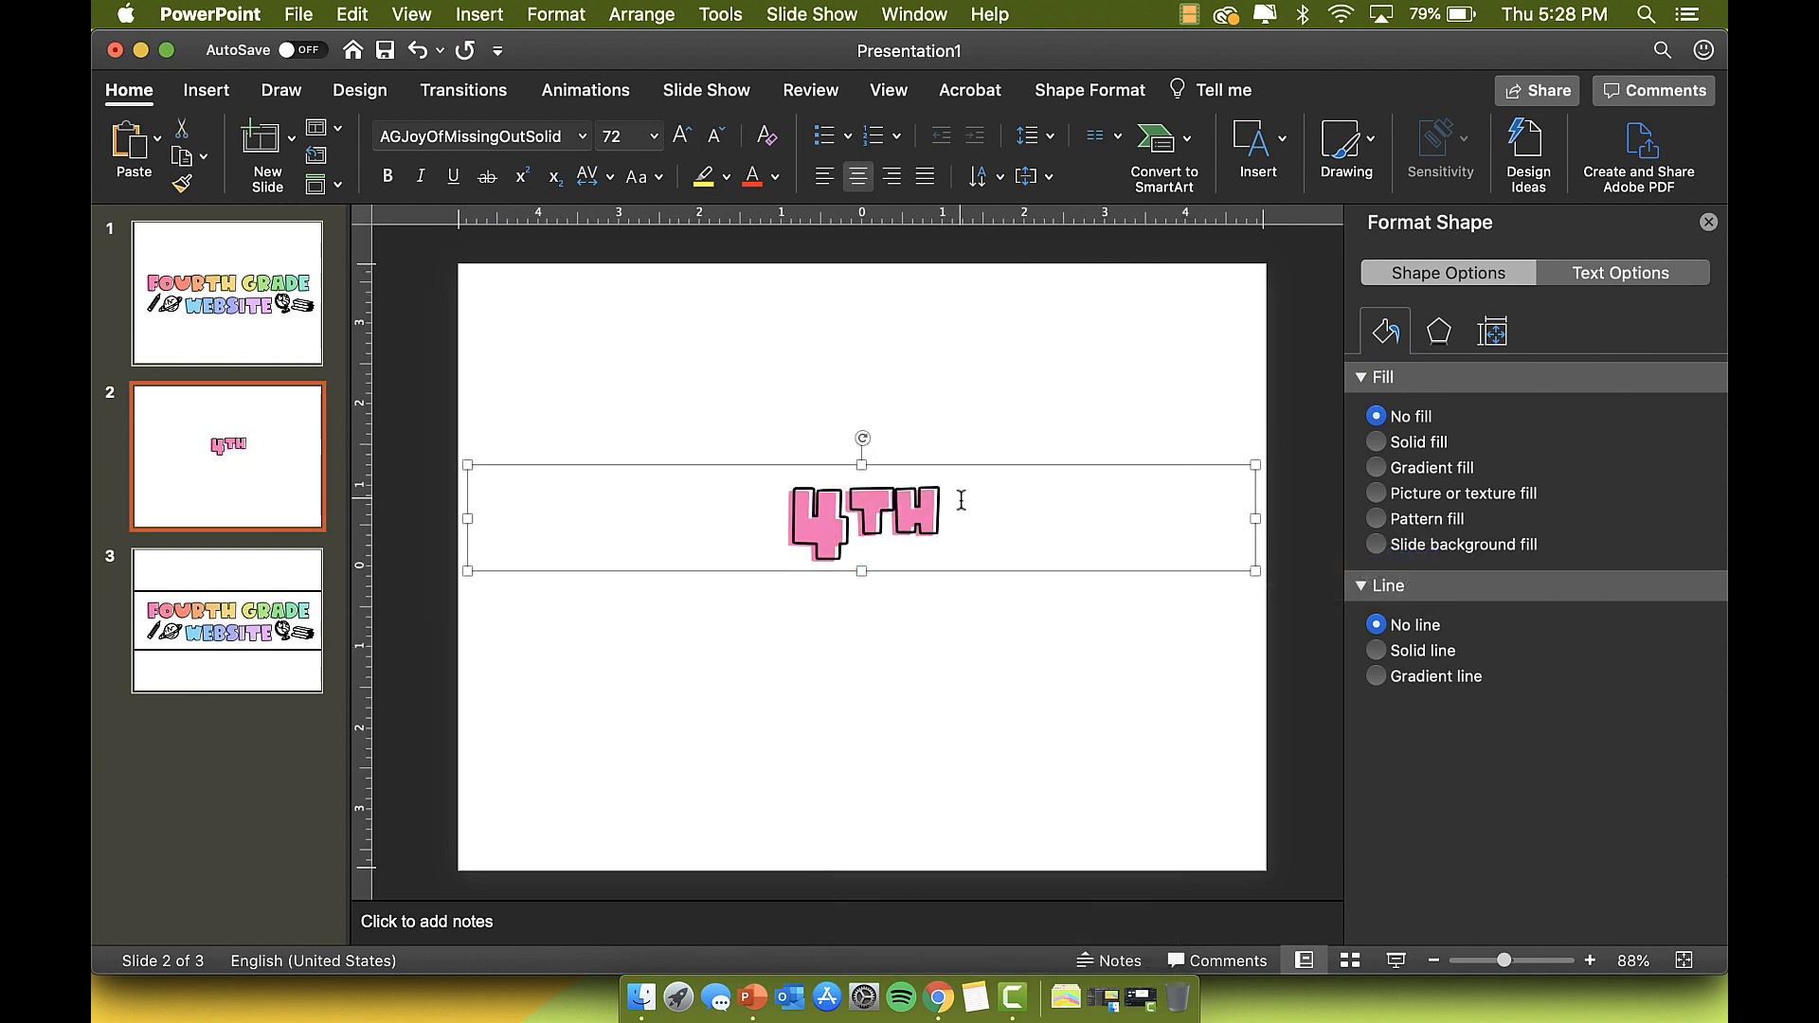
right_click(929, 567)
mouse_move(986, 574)
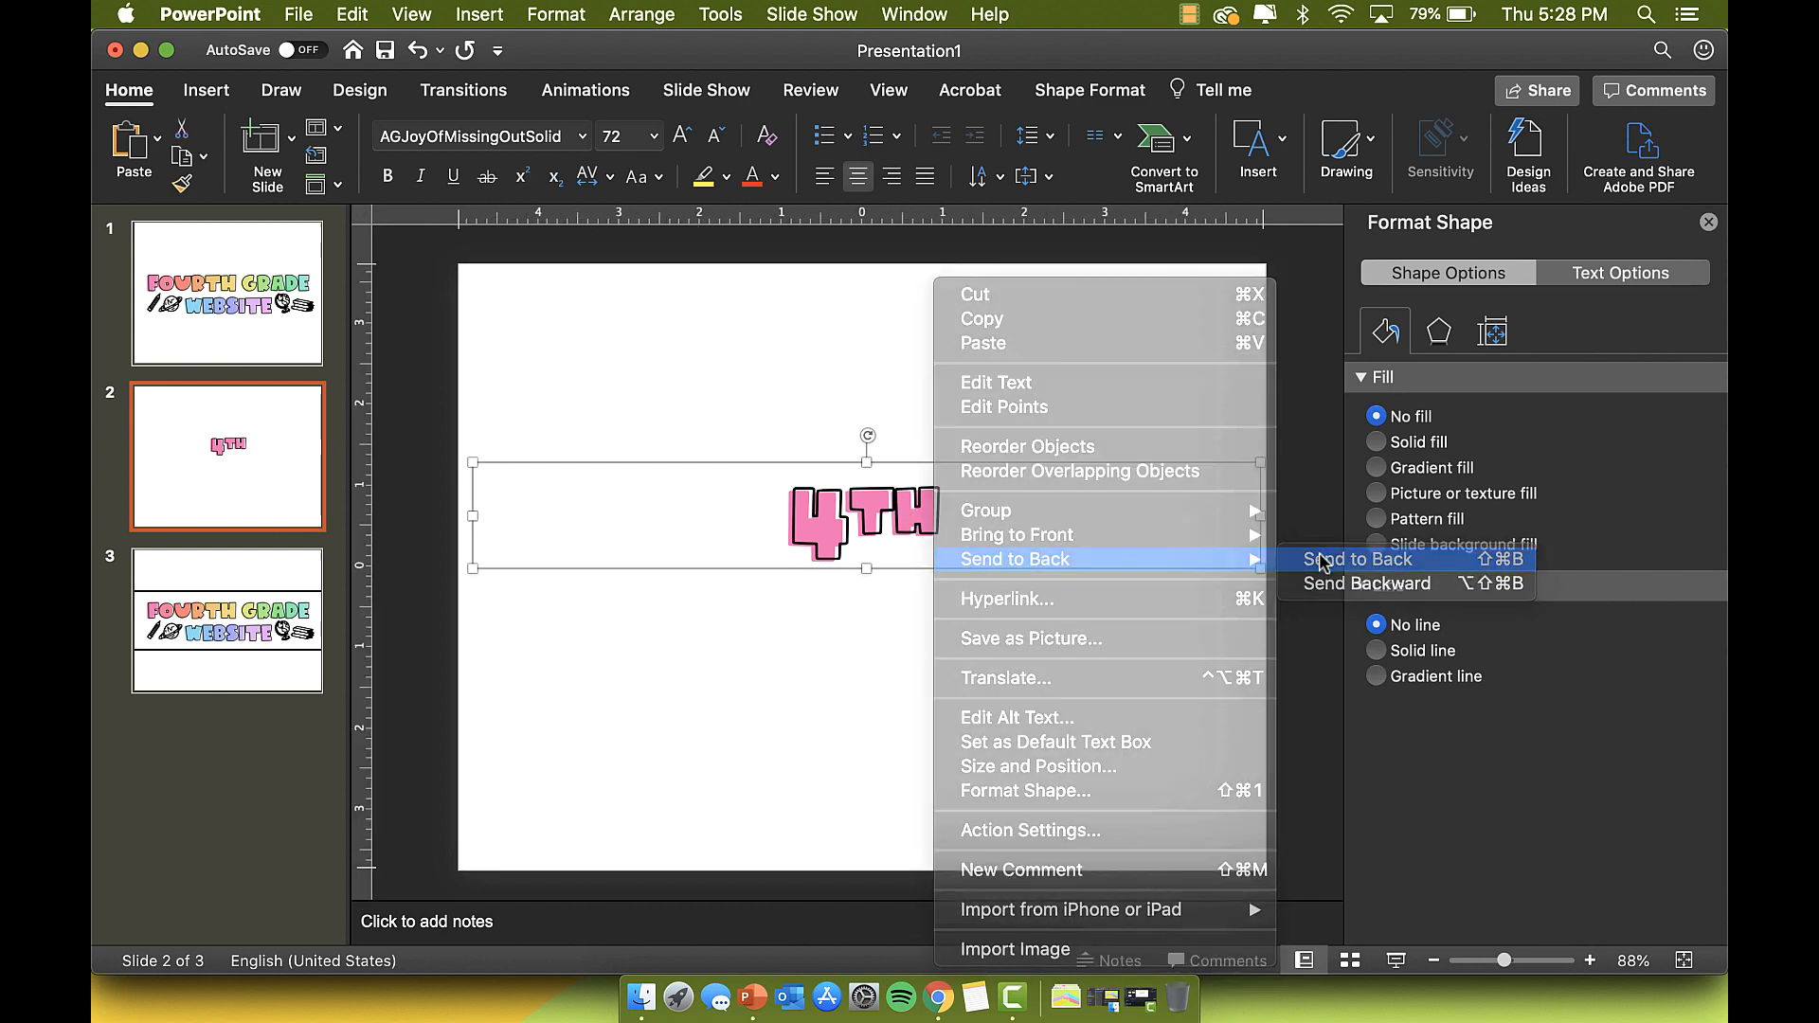
click(1322, 561)
Step: Select the letters TH inside the 4TH text
click(921, 520)
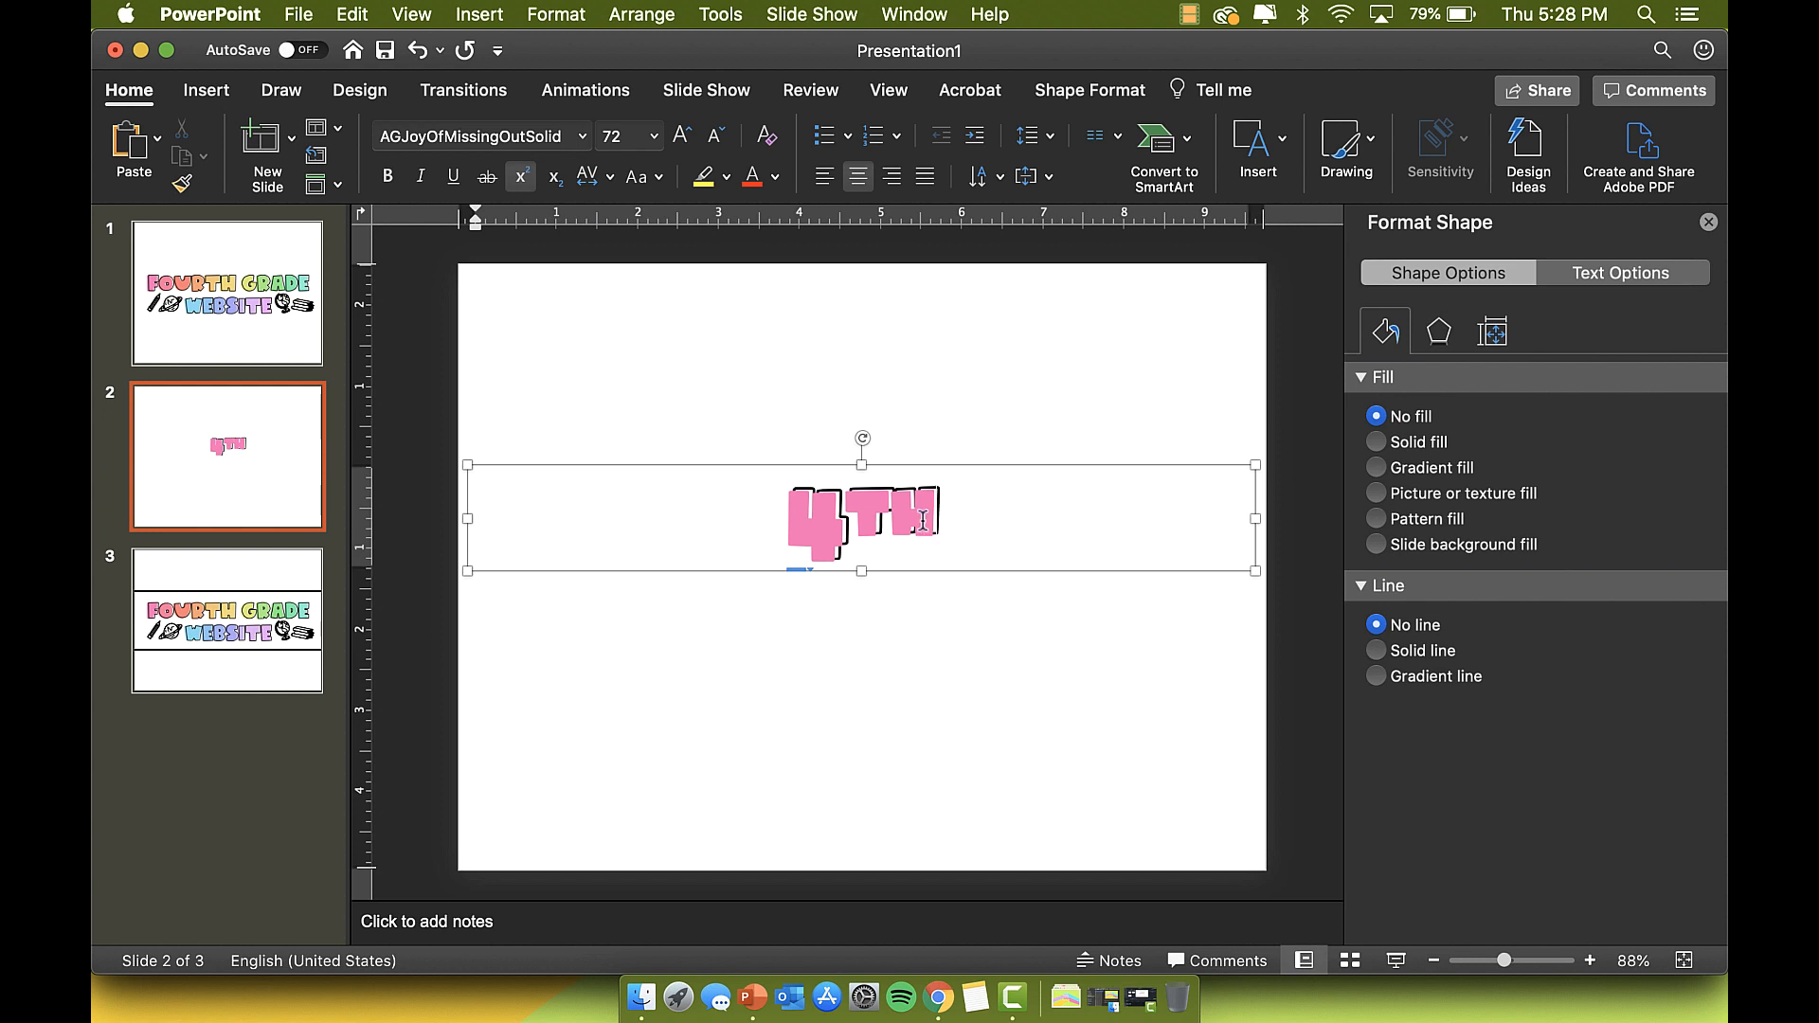
drag(926, 520, 786, 513)
click(888, 483)
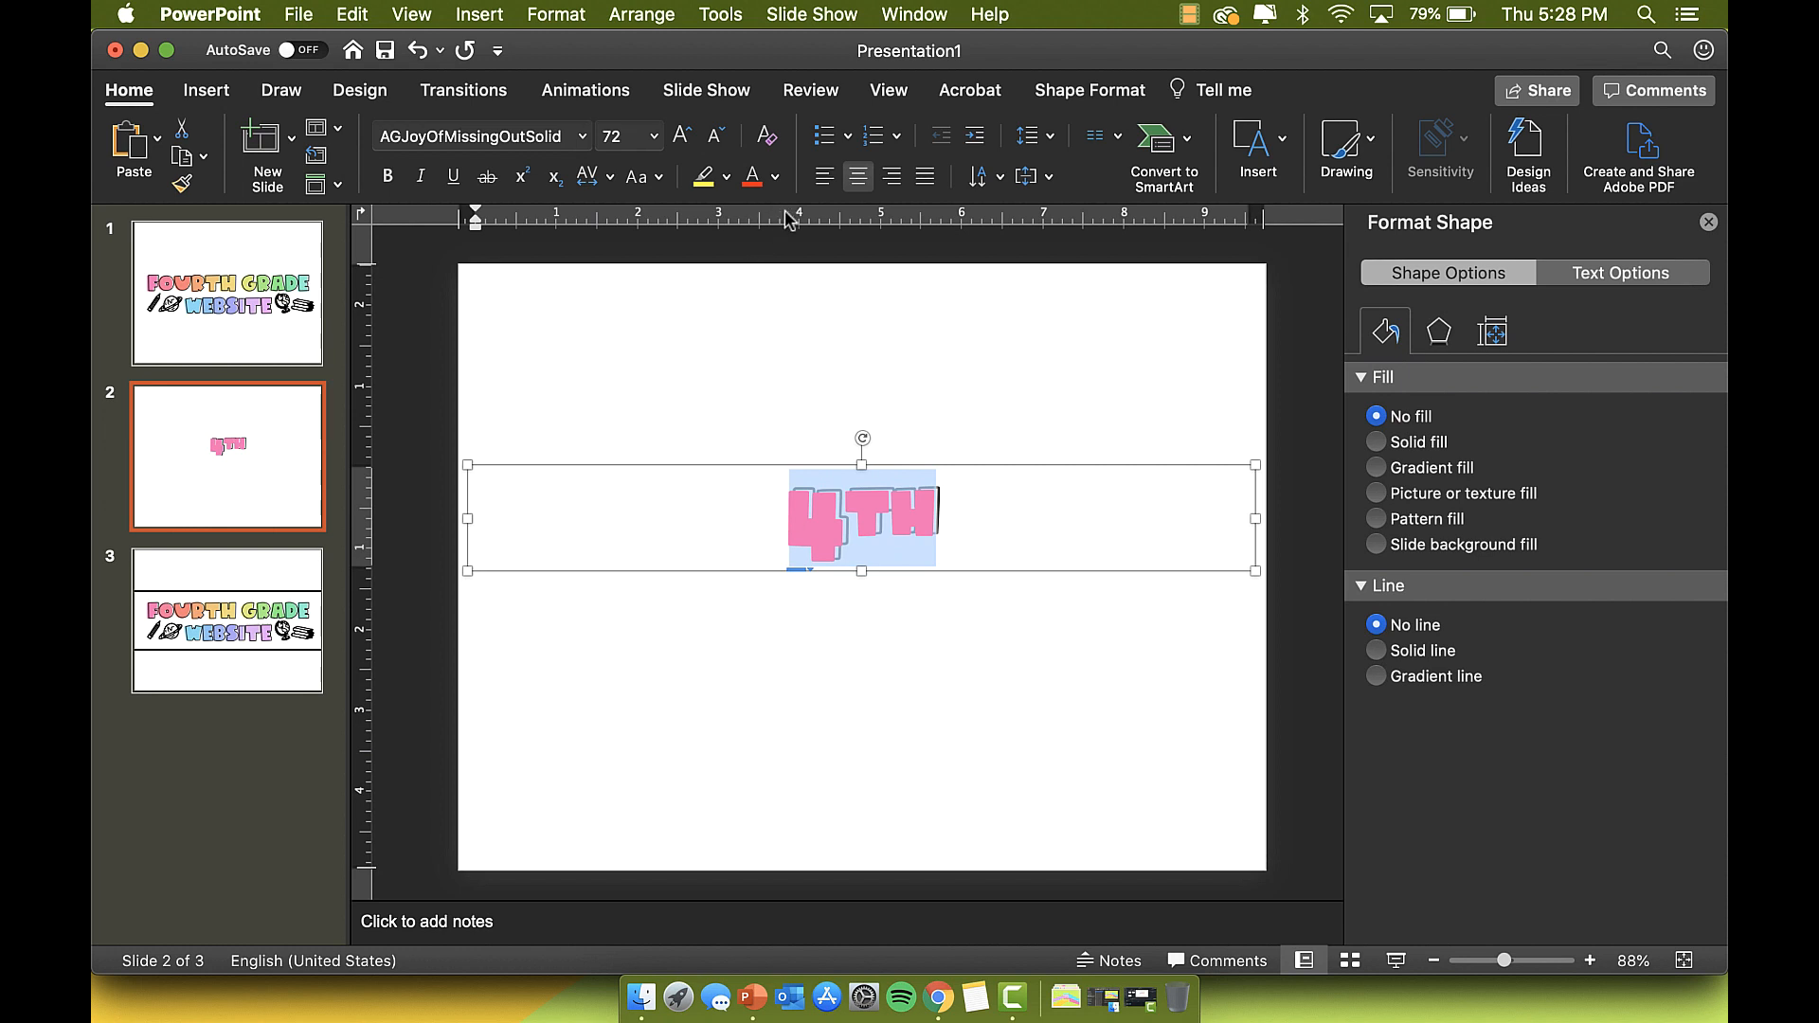
Step: Colour the 4TH text green, then make the letters TH light blue
click(775, 176)
click(947, 487)
drag(938, 514, 851, 515)
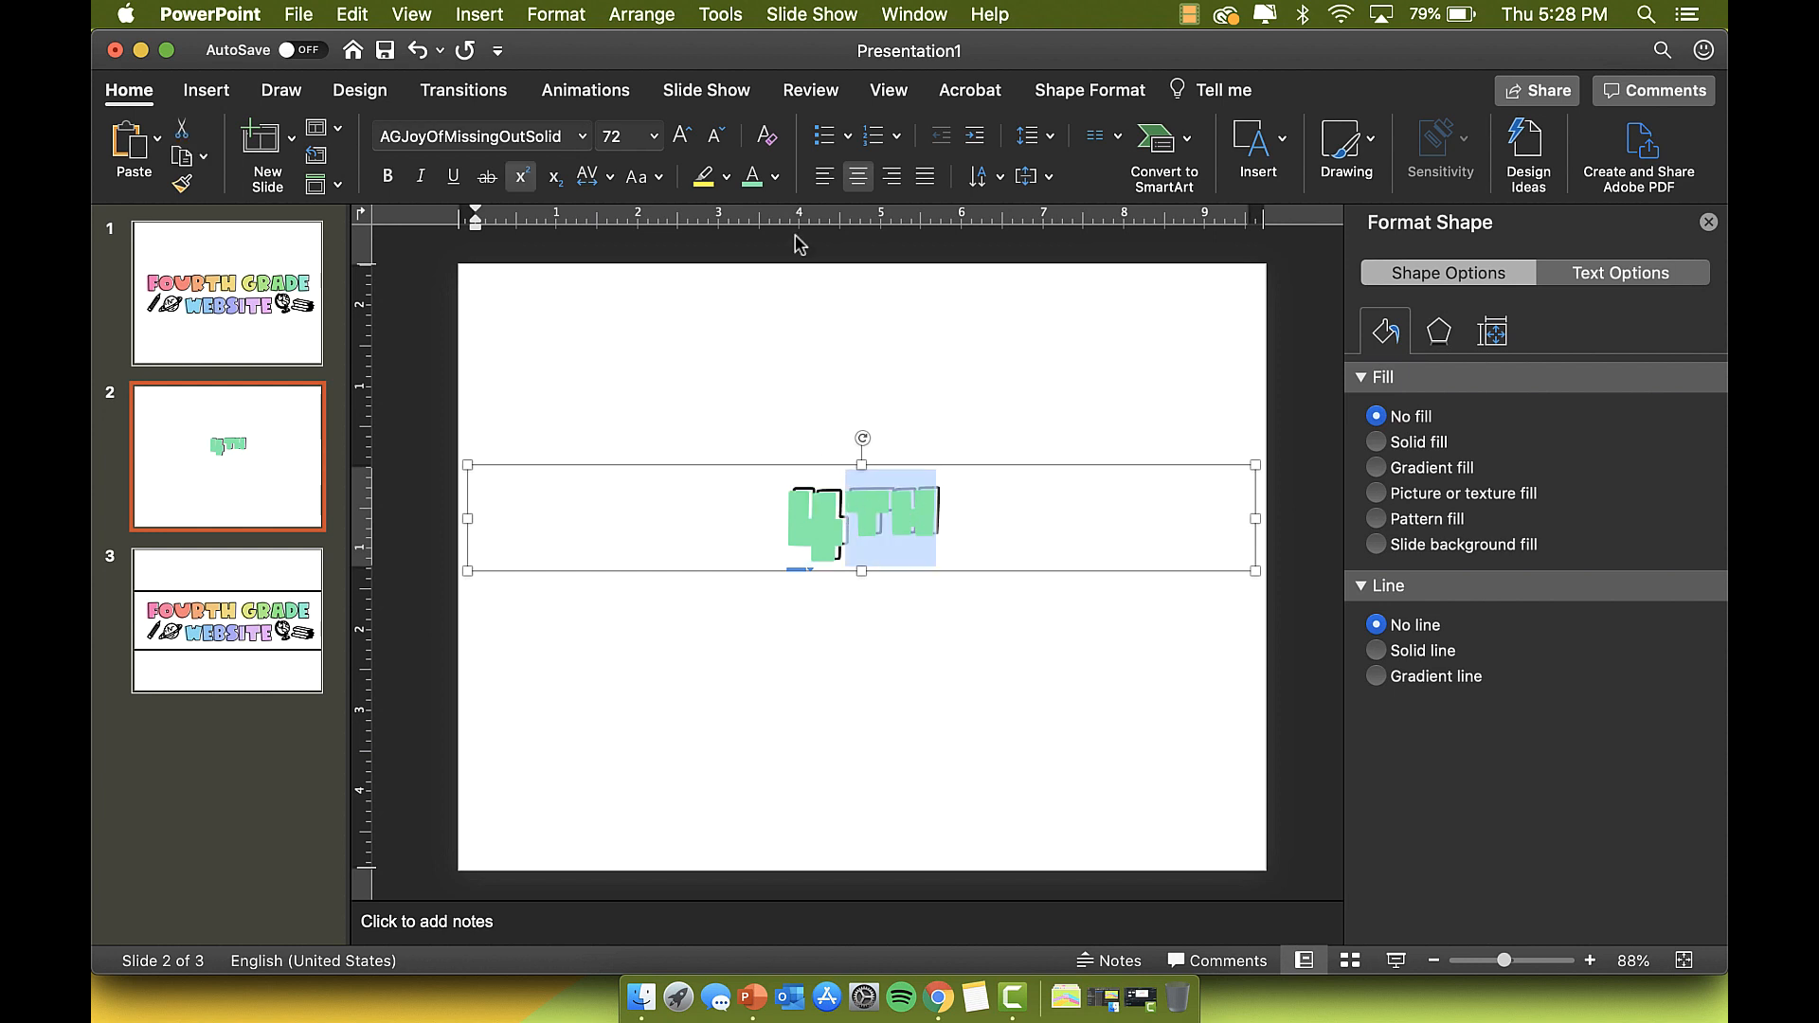
click(776, 176)
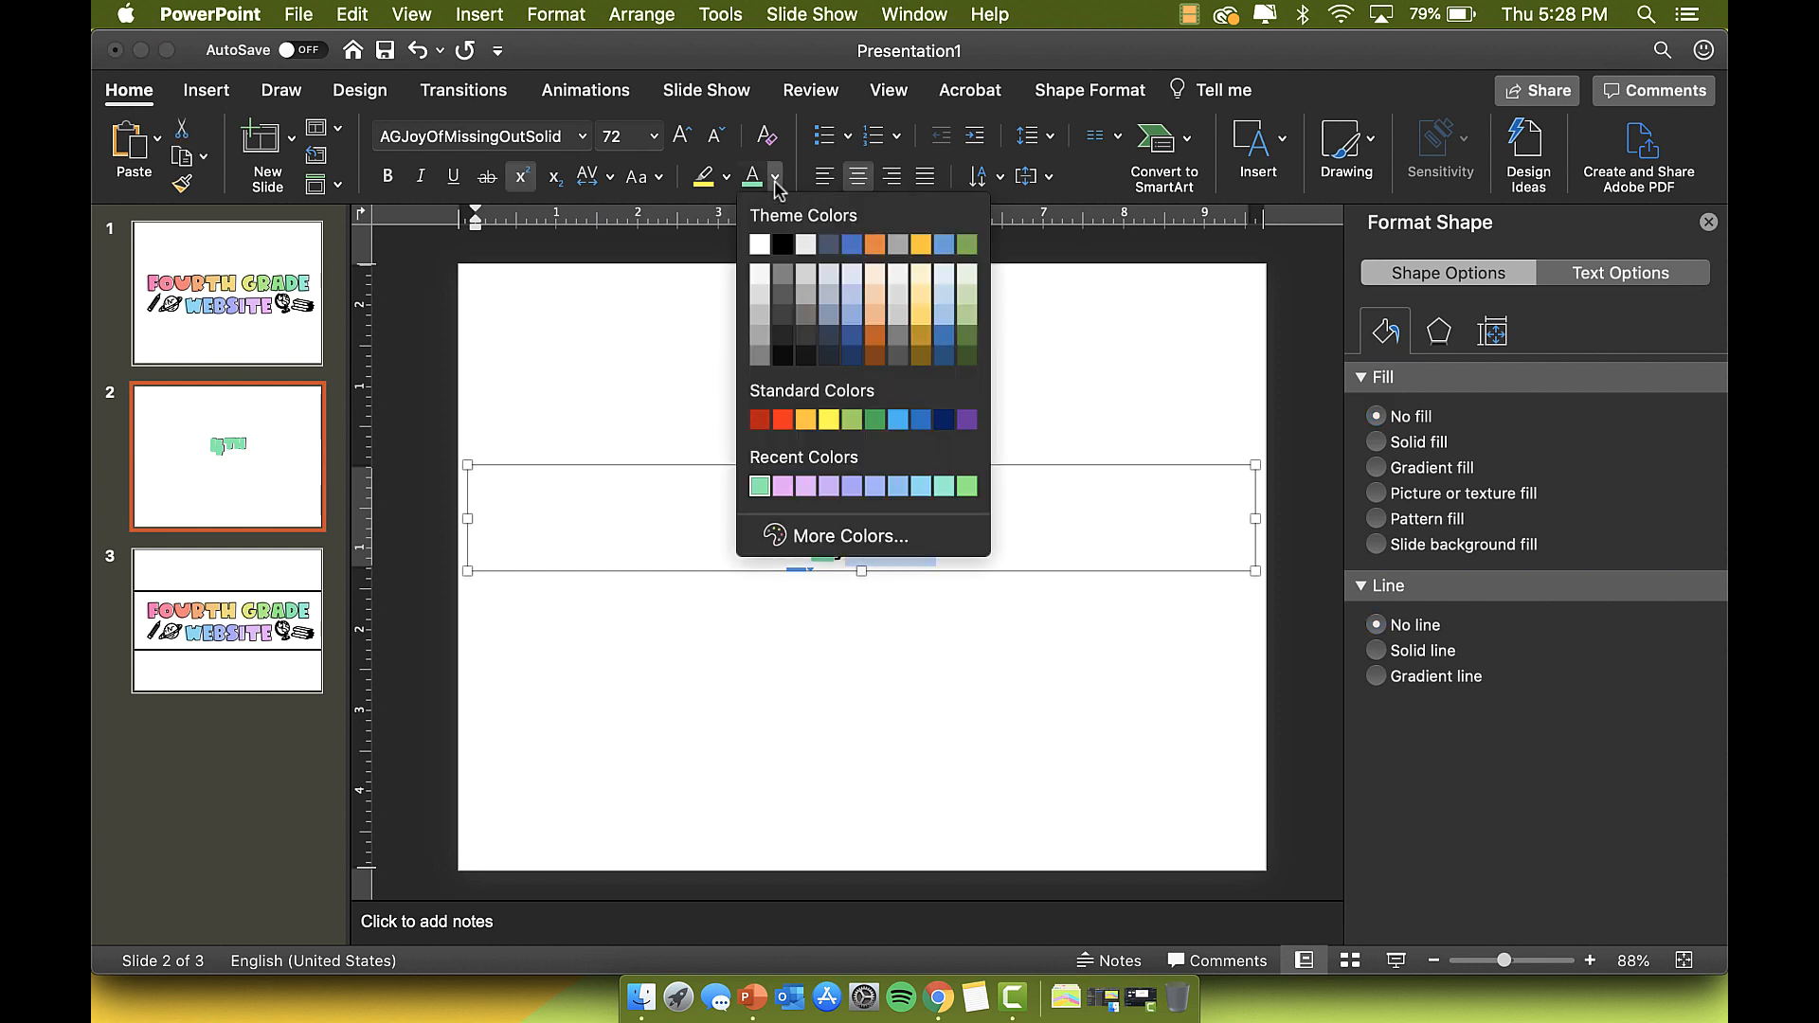
click(919, 487)
click(893, 503)
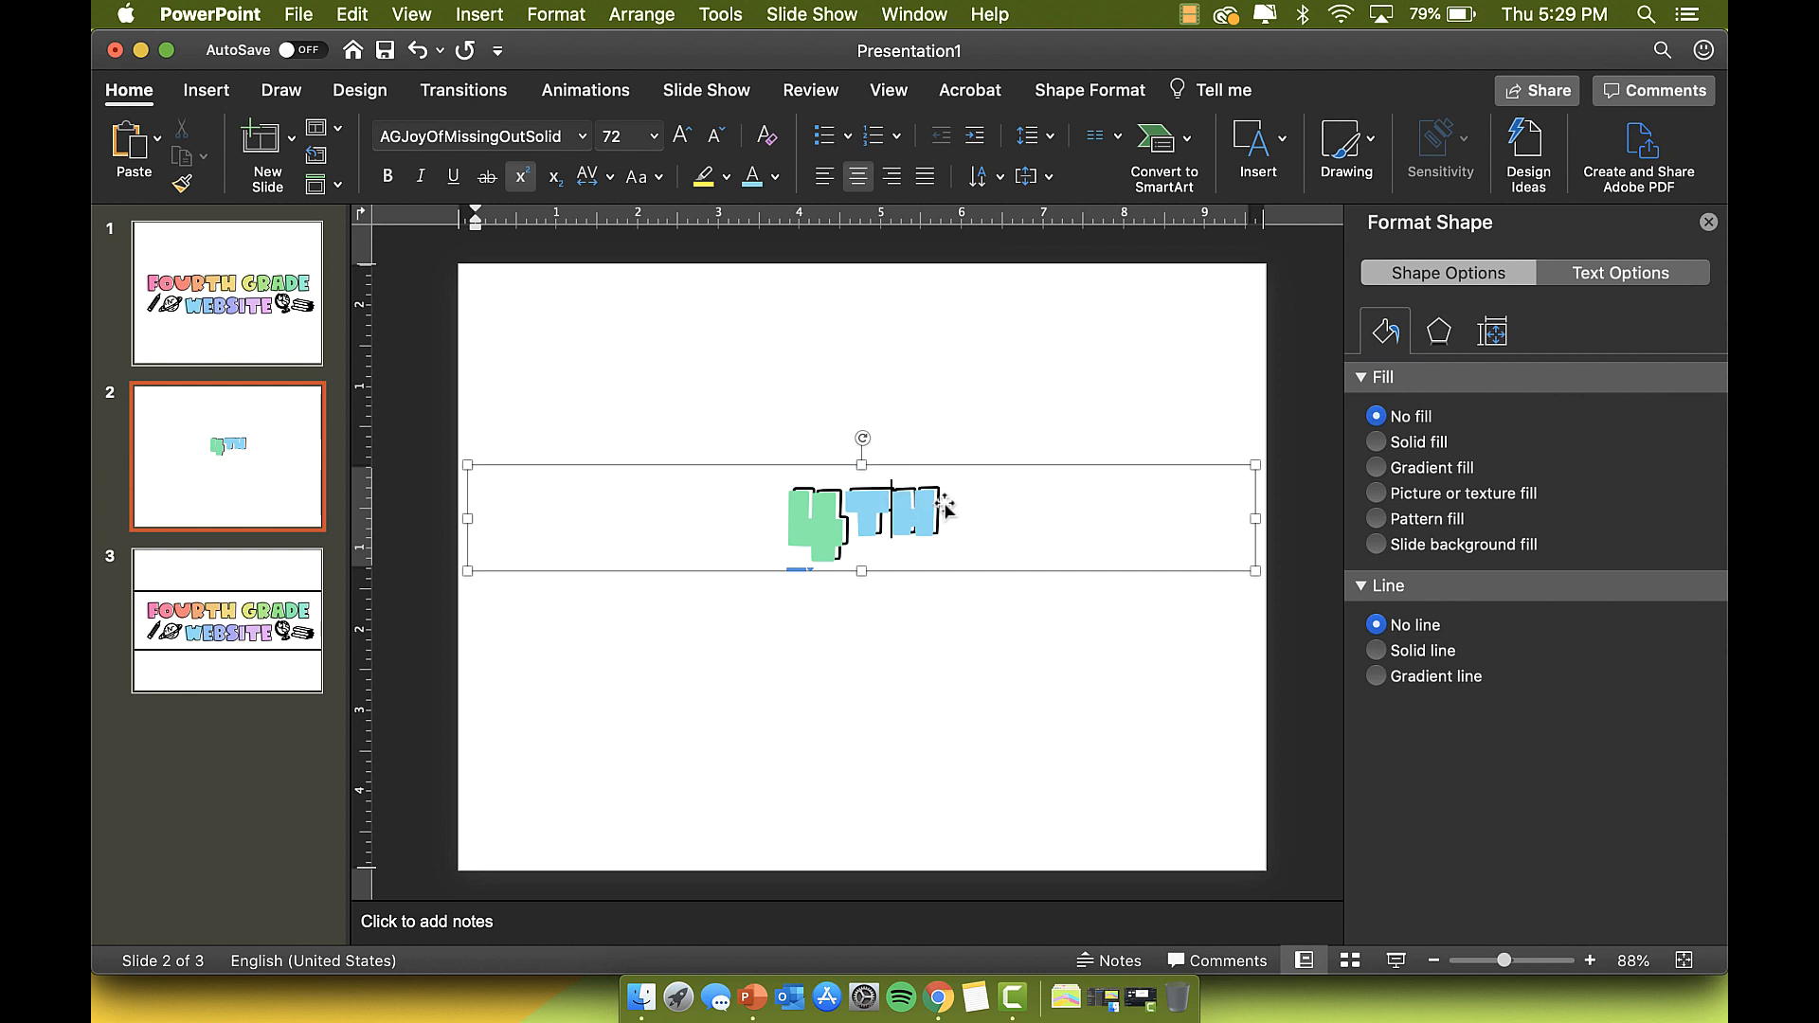
Step: Colour the letter H lavender and reselect the 4TH text box
drag(943, 509, 902, 515)
key(super+z)
click(918, 509)
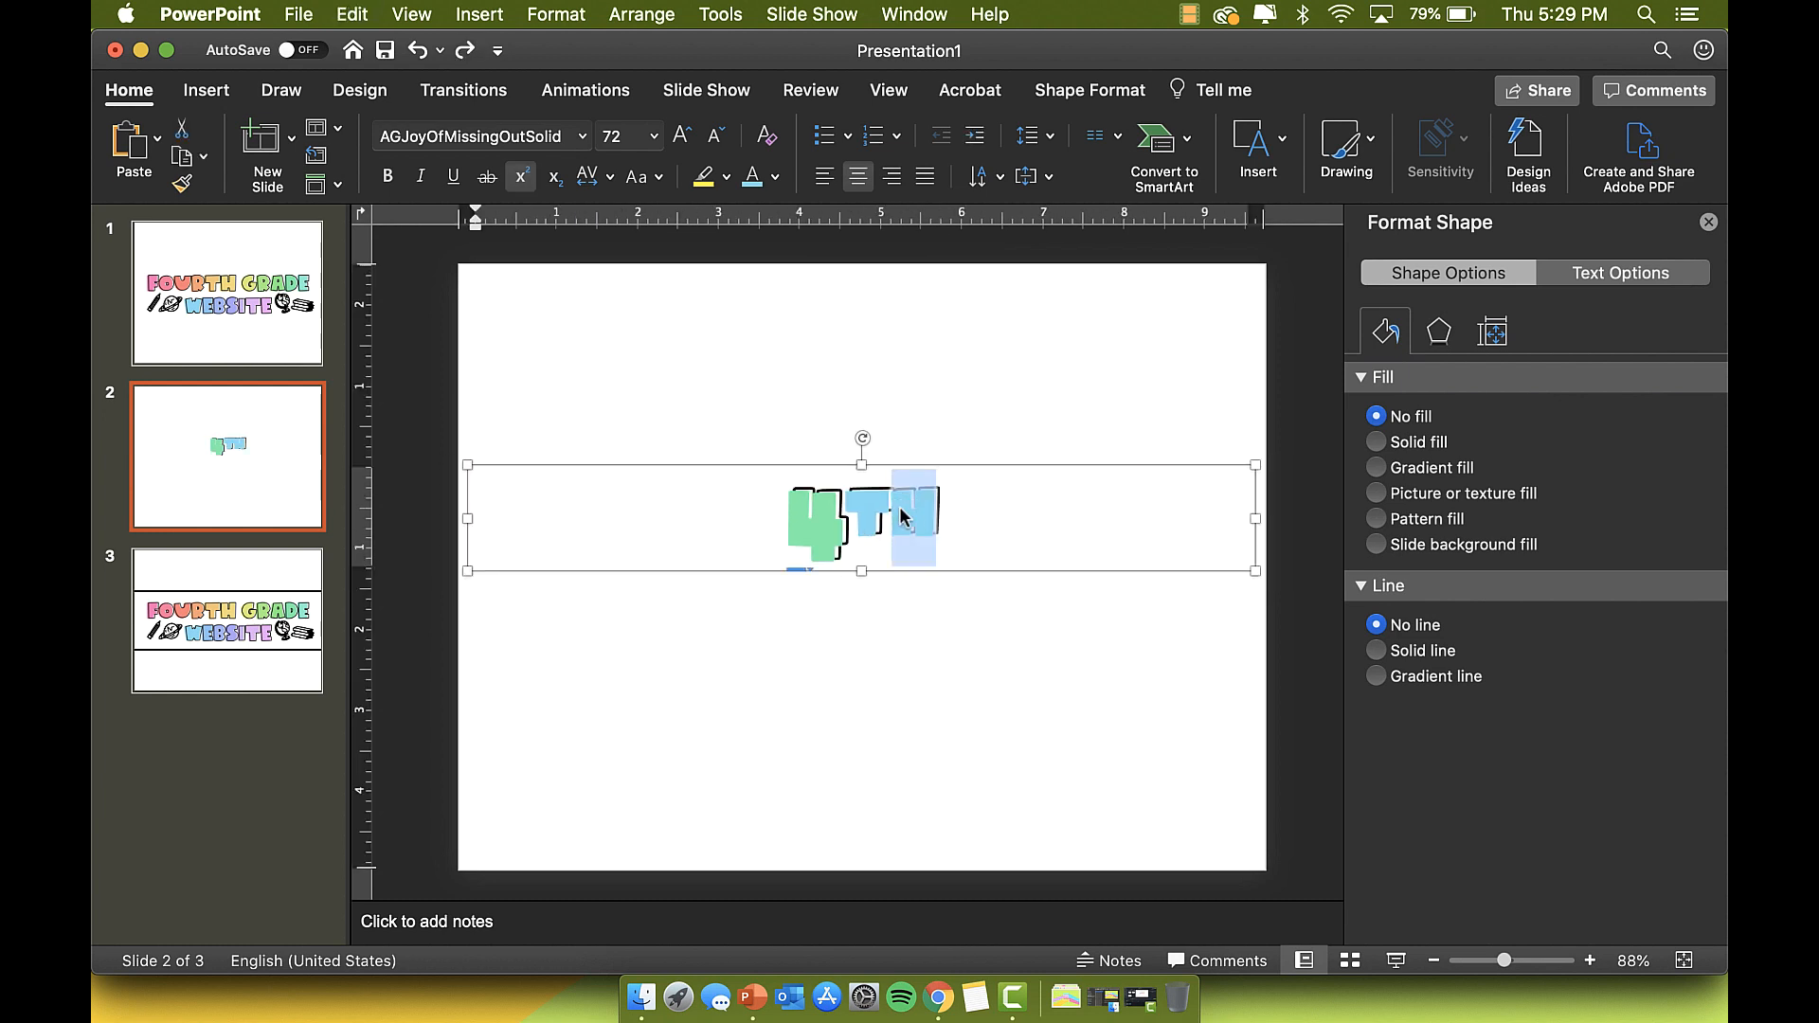
click(780, 186)
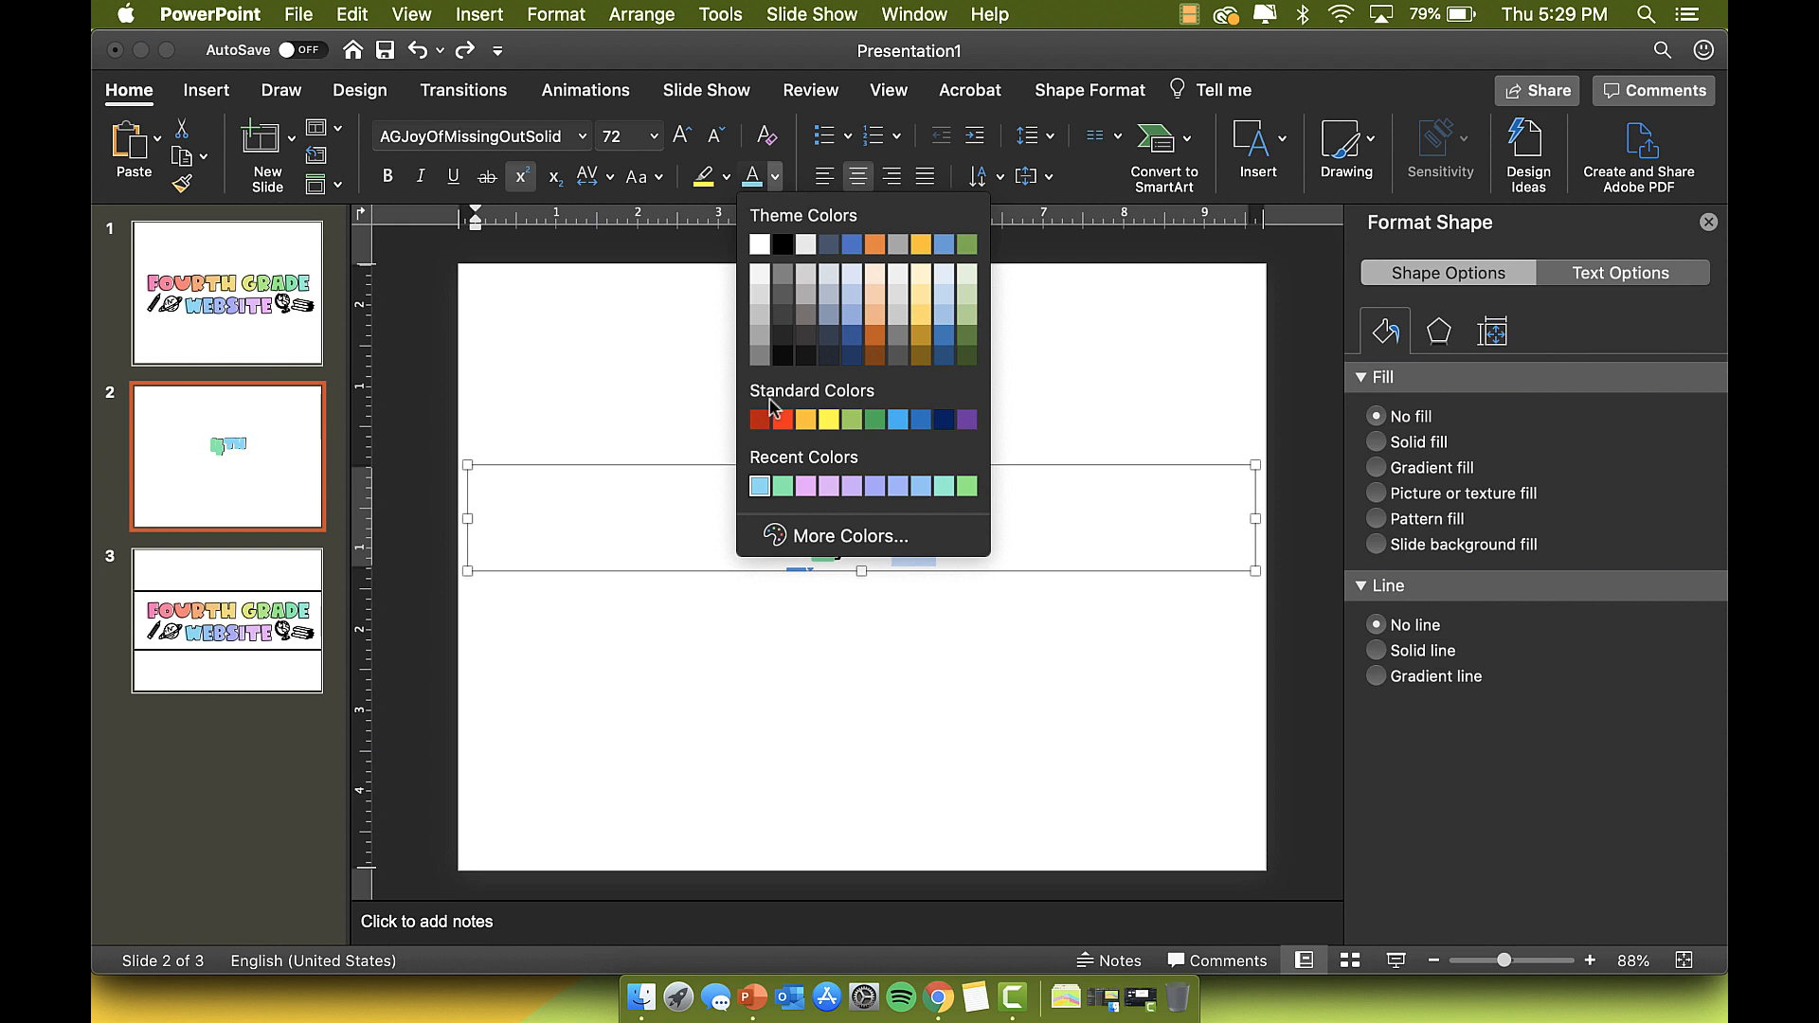
click(874, 491)
click(898, 629)
click(796, 542)
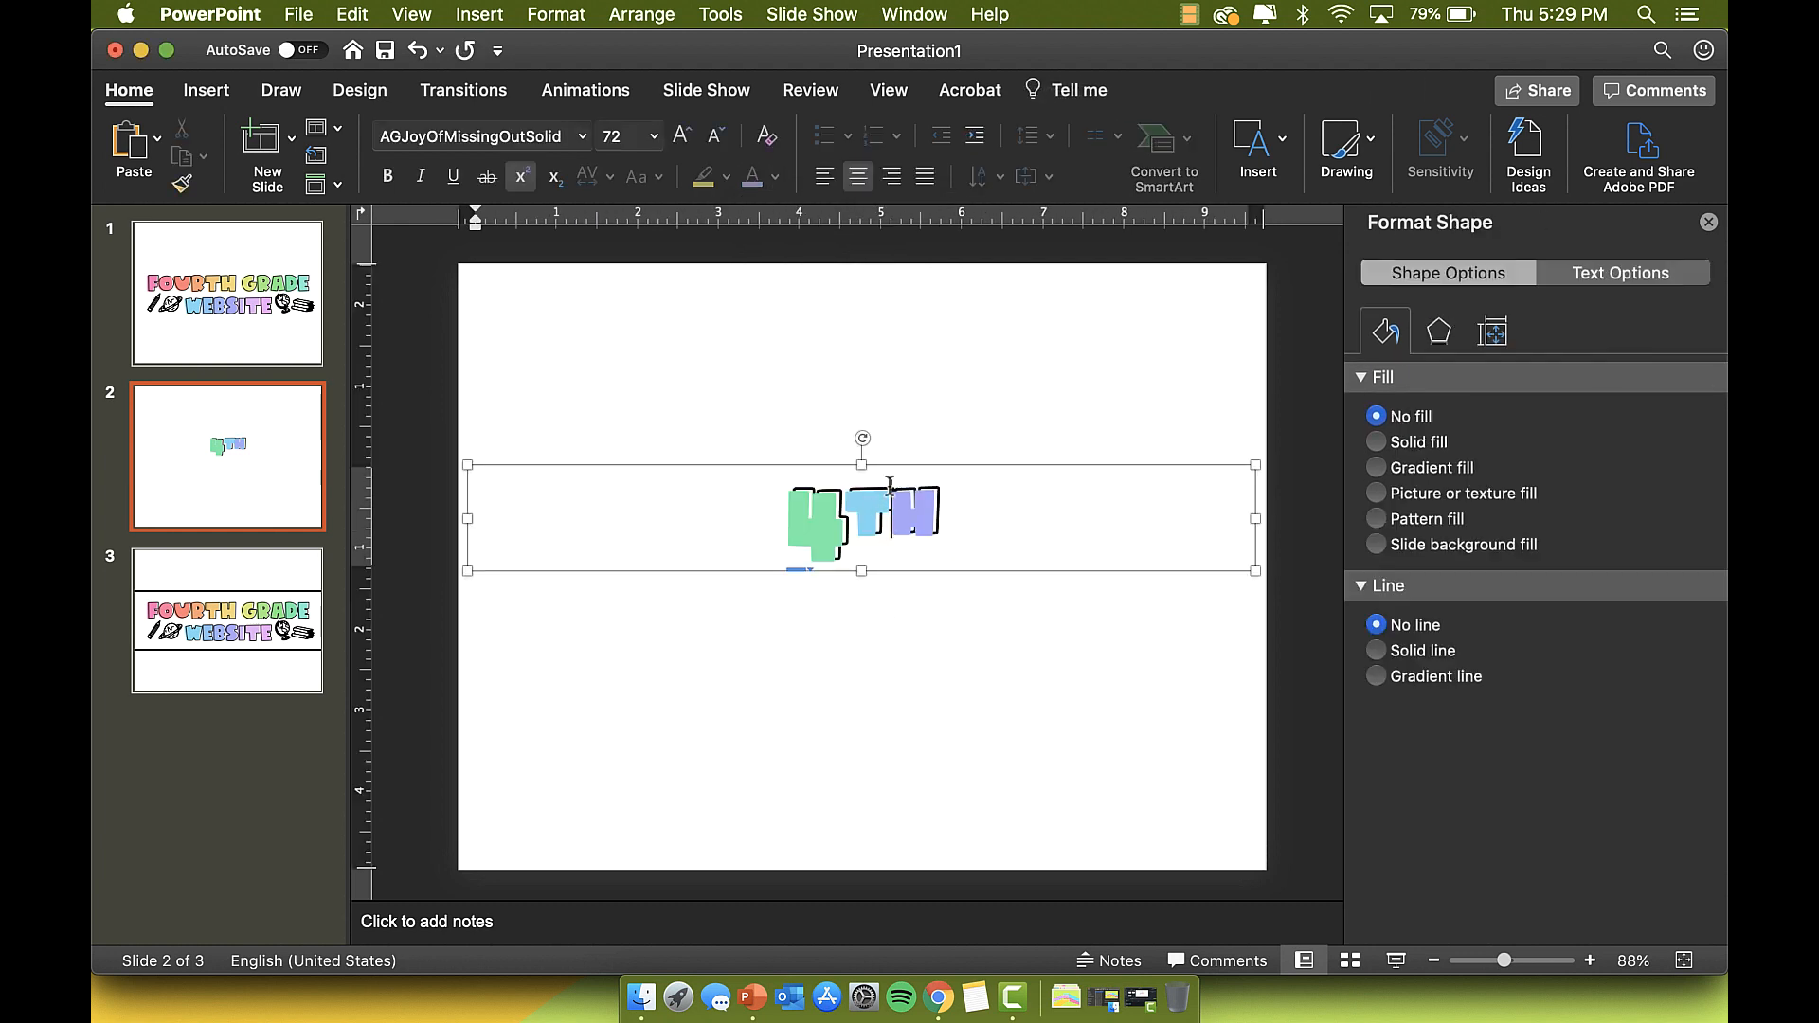
right_click(891, 465)
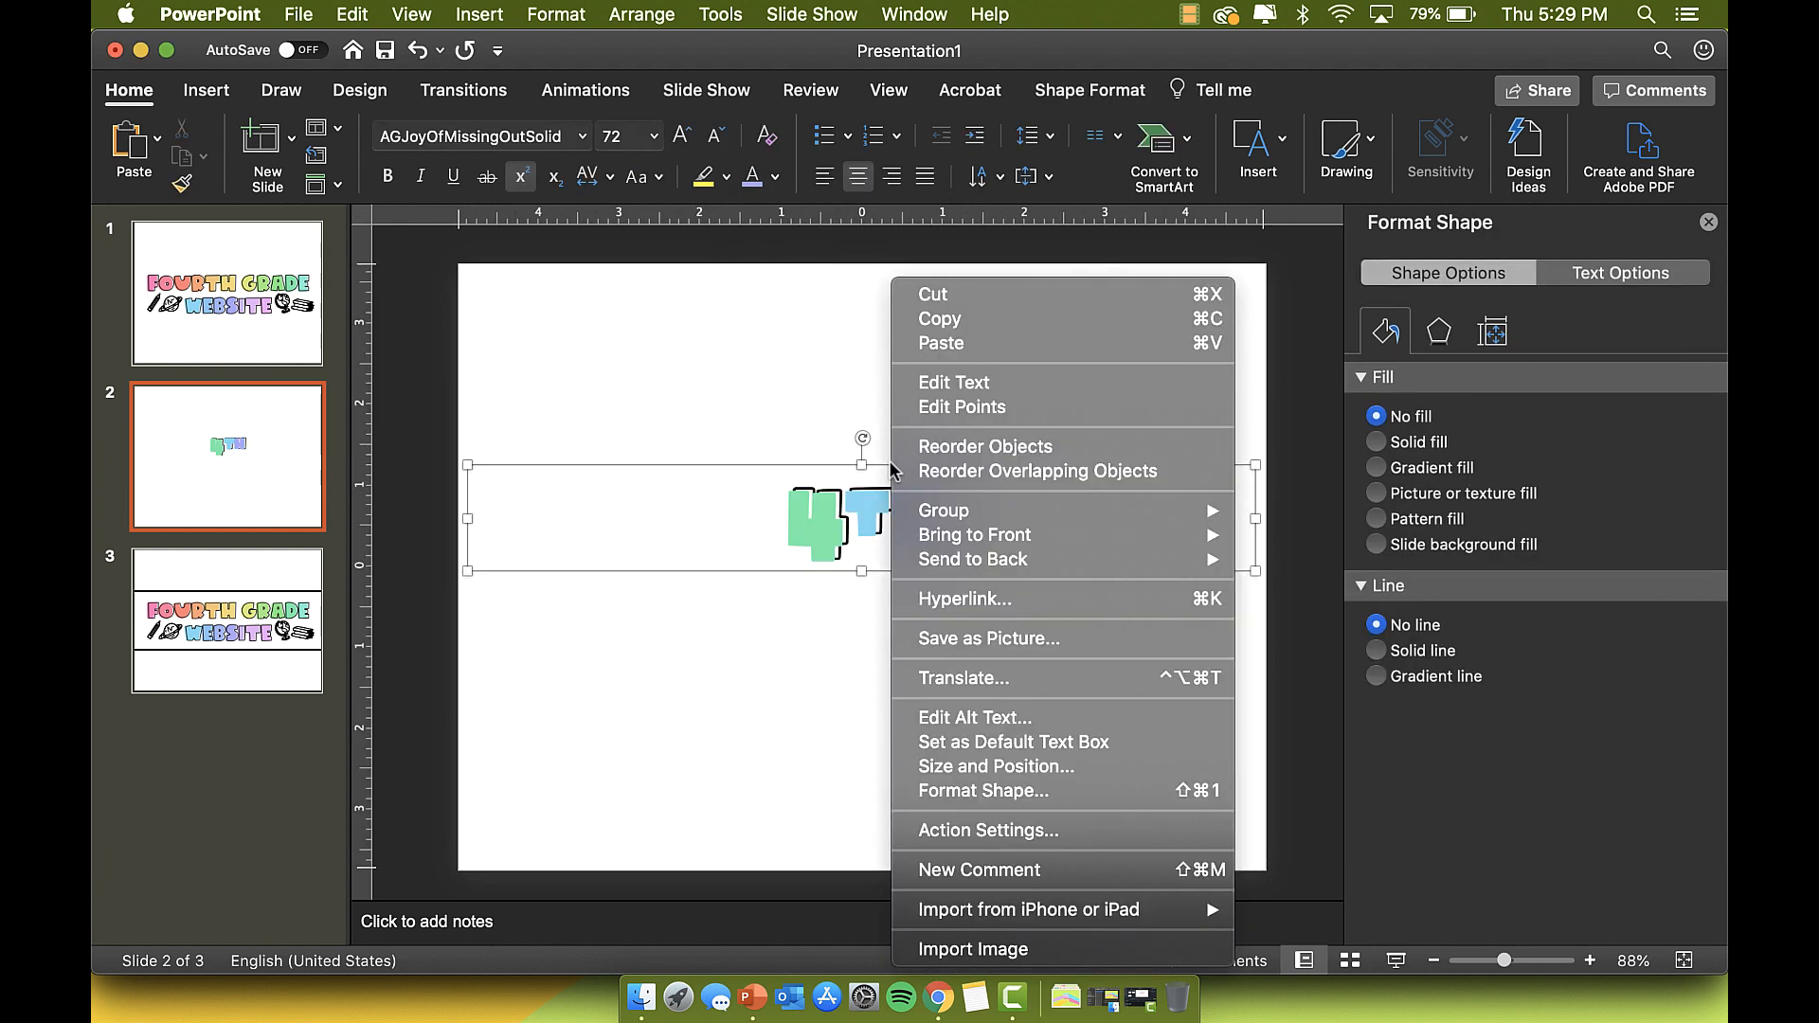
Step: Send the 4TH box to the back, then save the whole text box as a picture file
mouse_move(974, 567)
click(1317, 559)
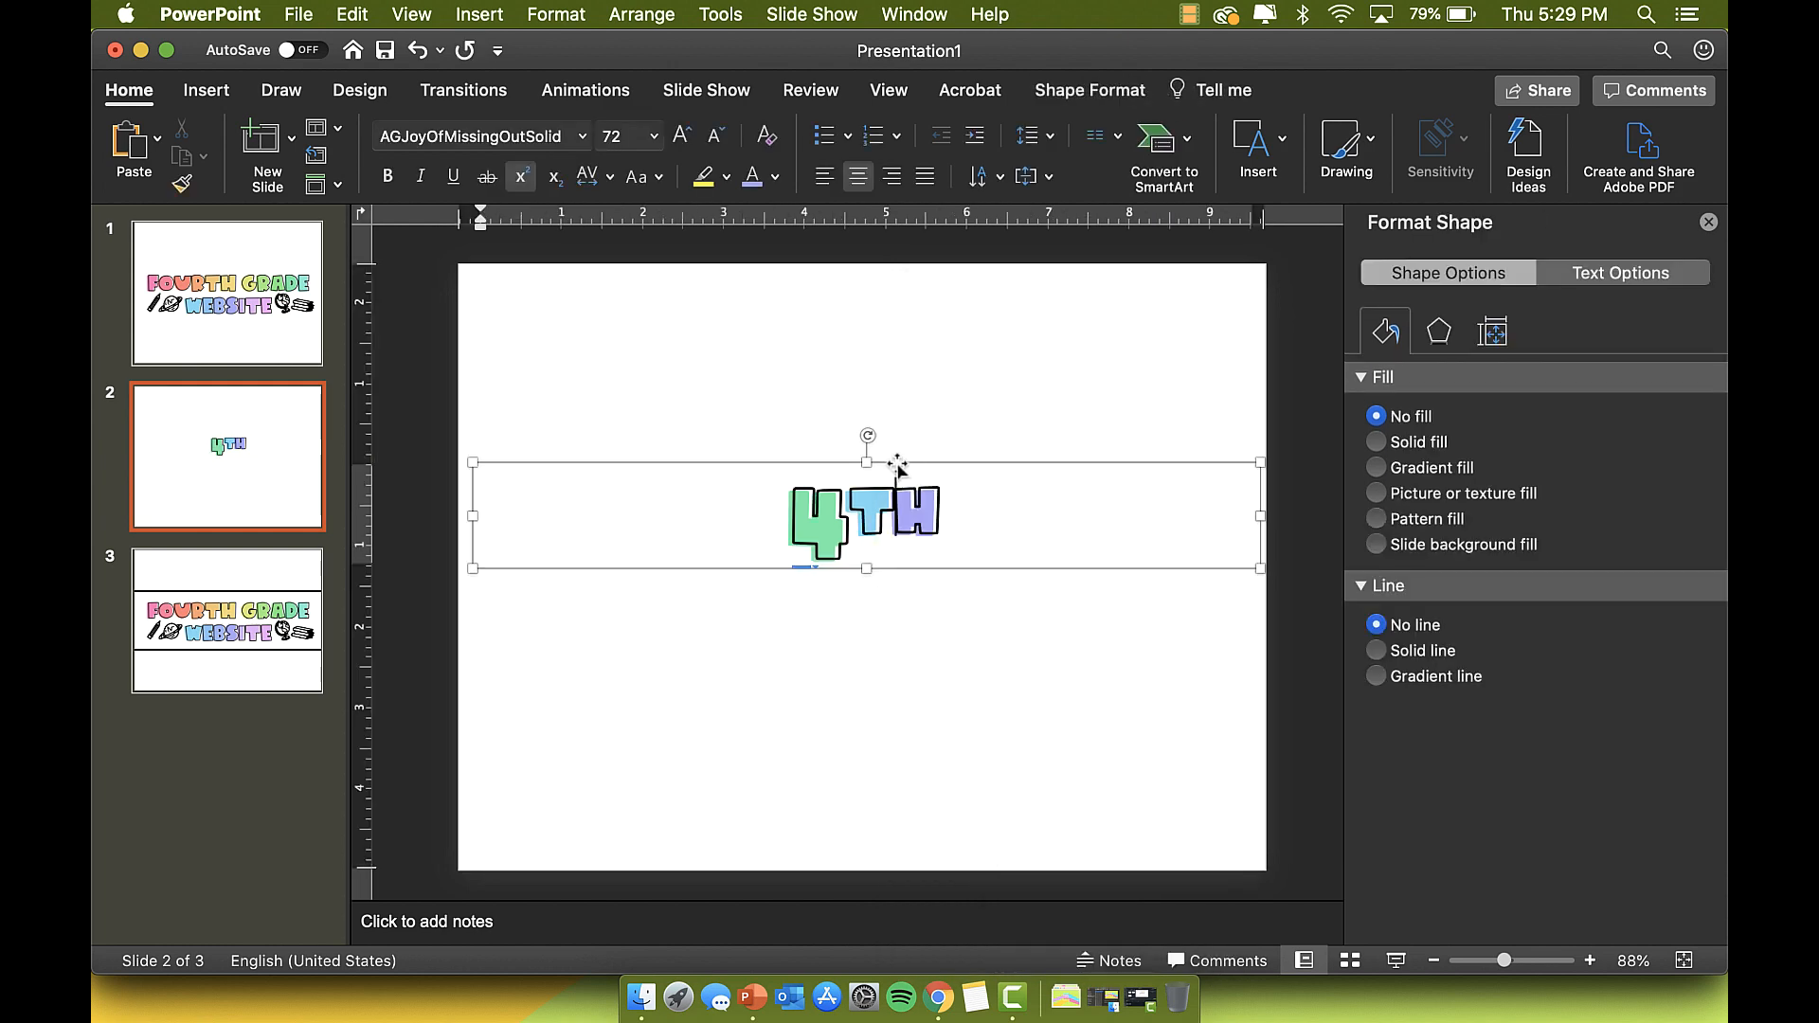
click(719, 410)
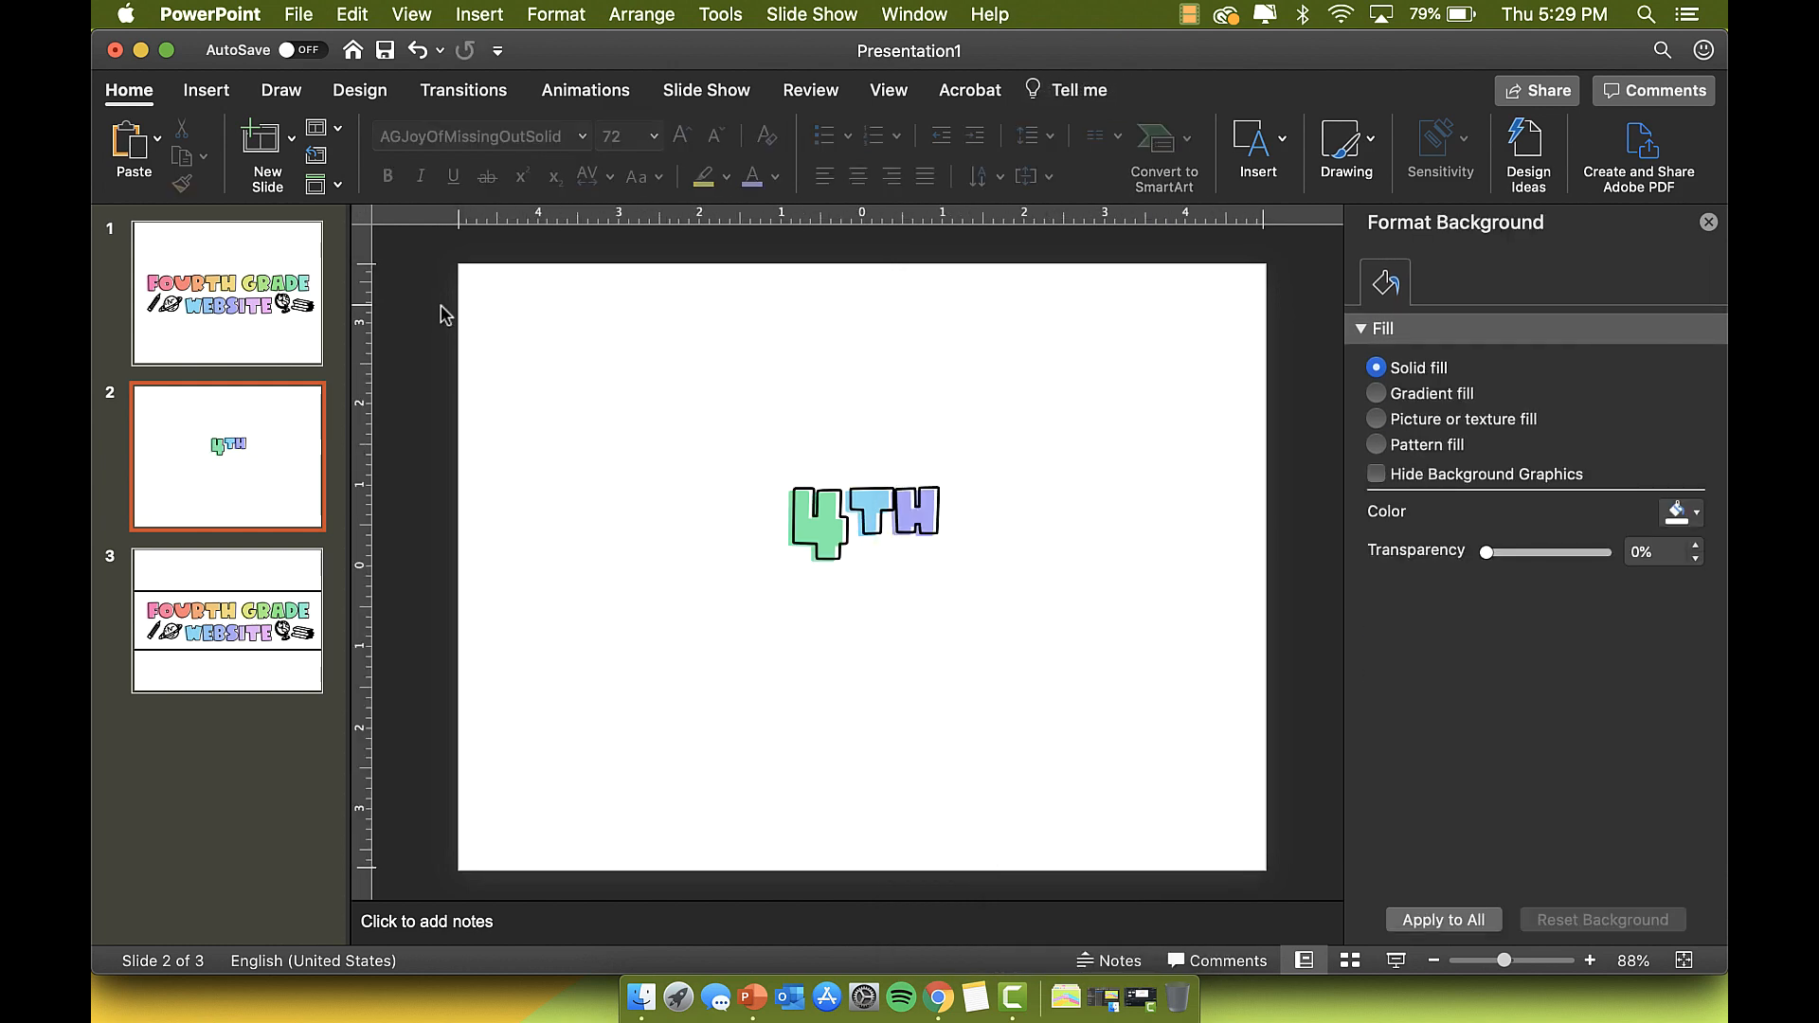
drag(447, 304, 1341, 762)
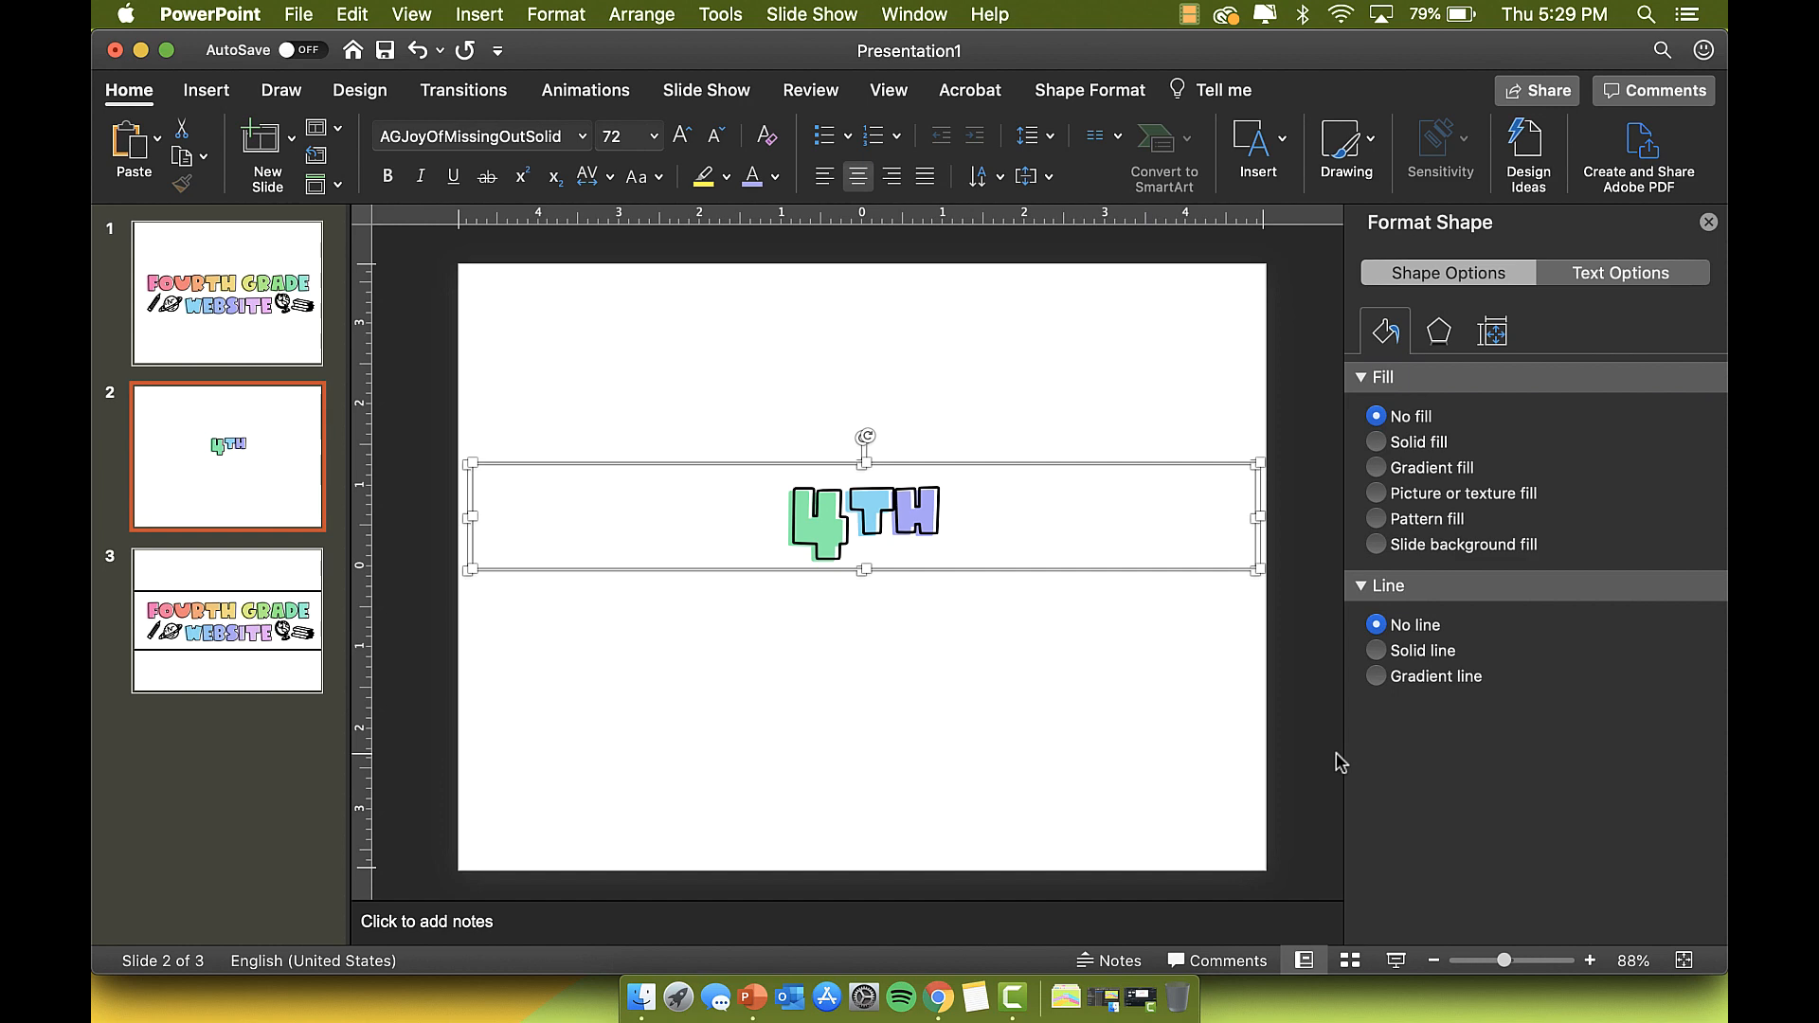
right_click(1063, 443)
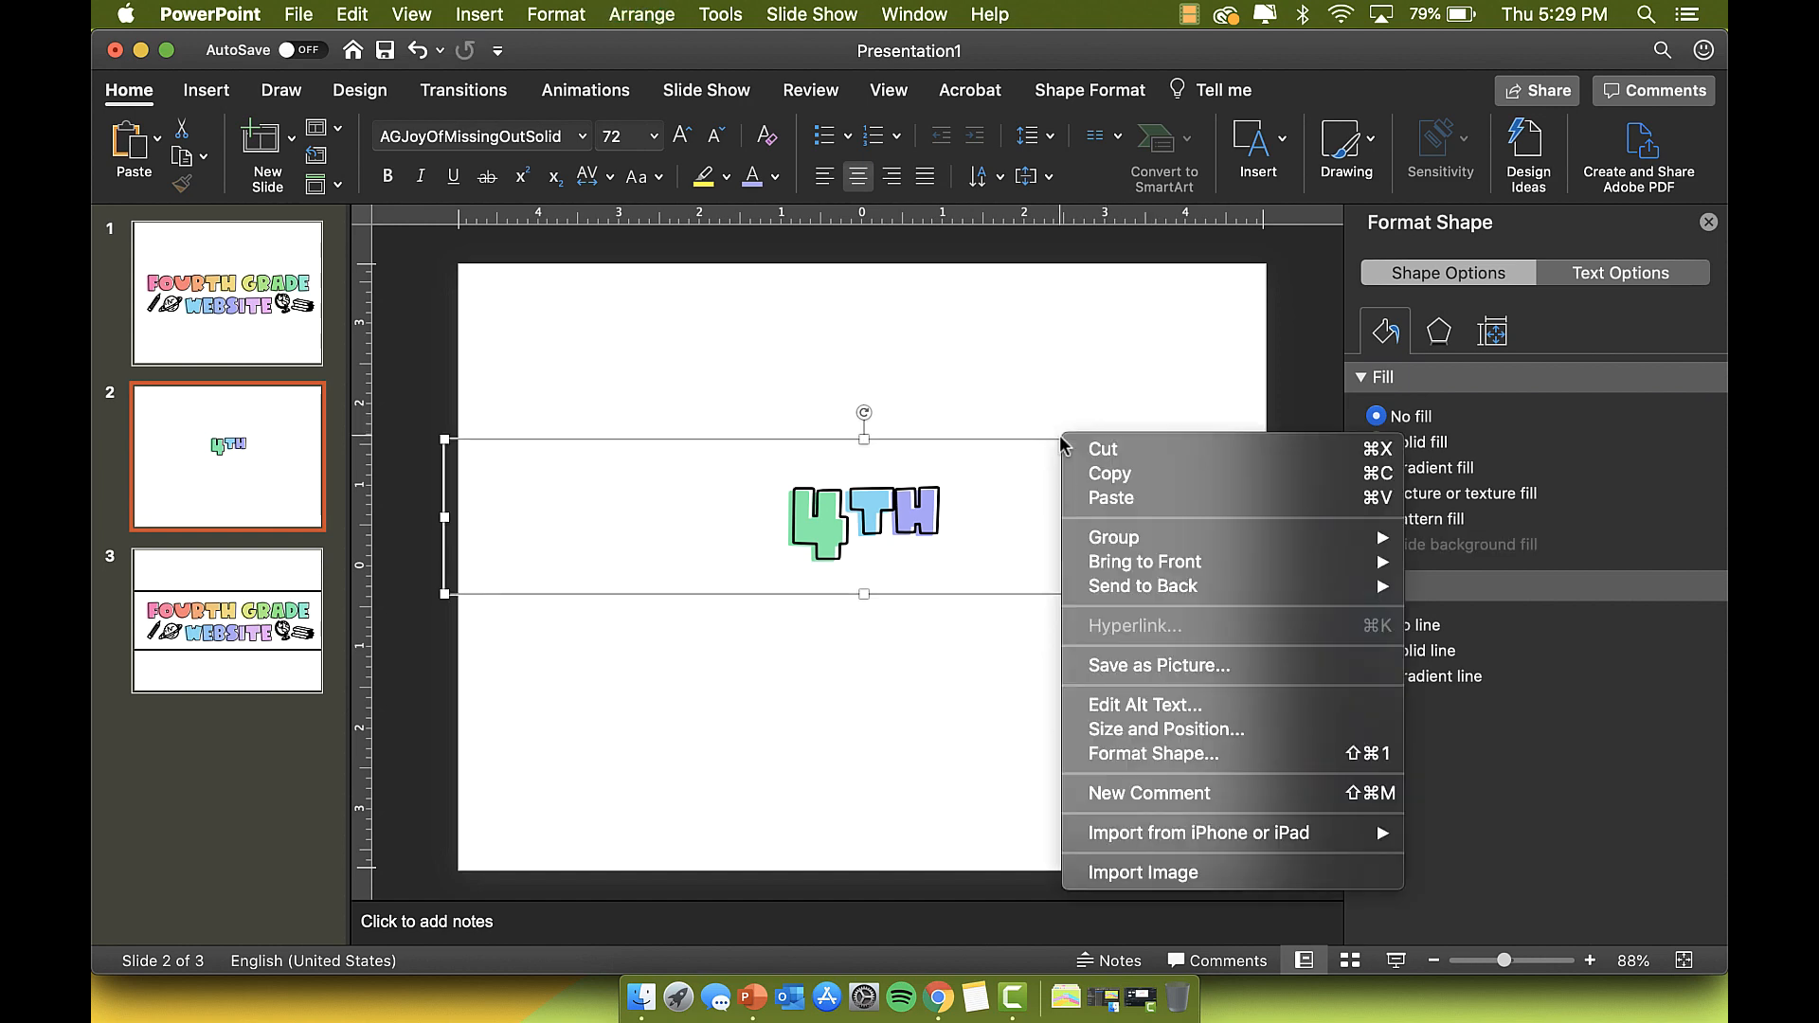
click(1180, 668)
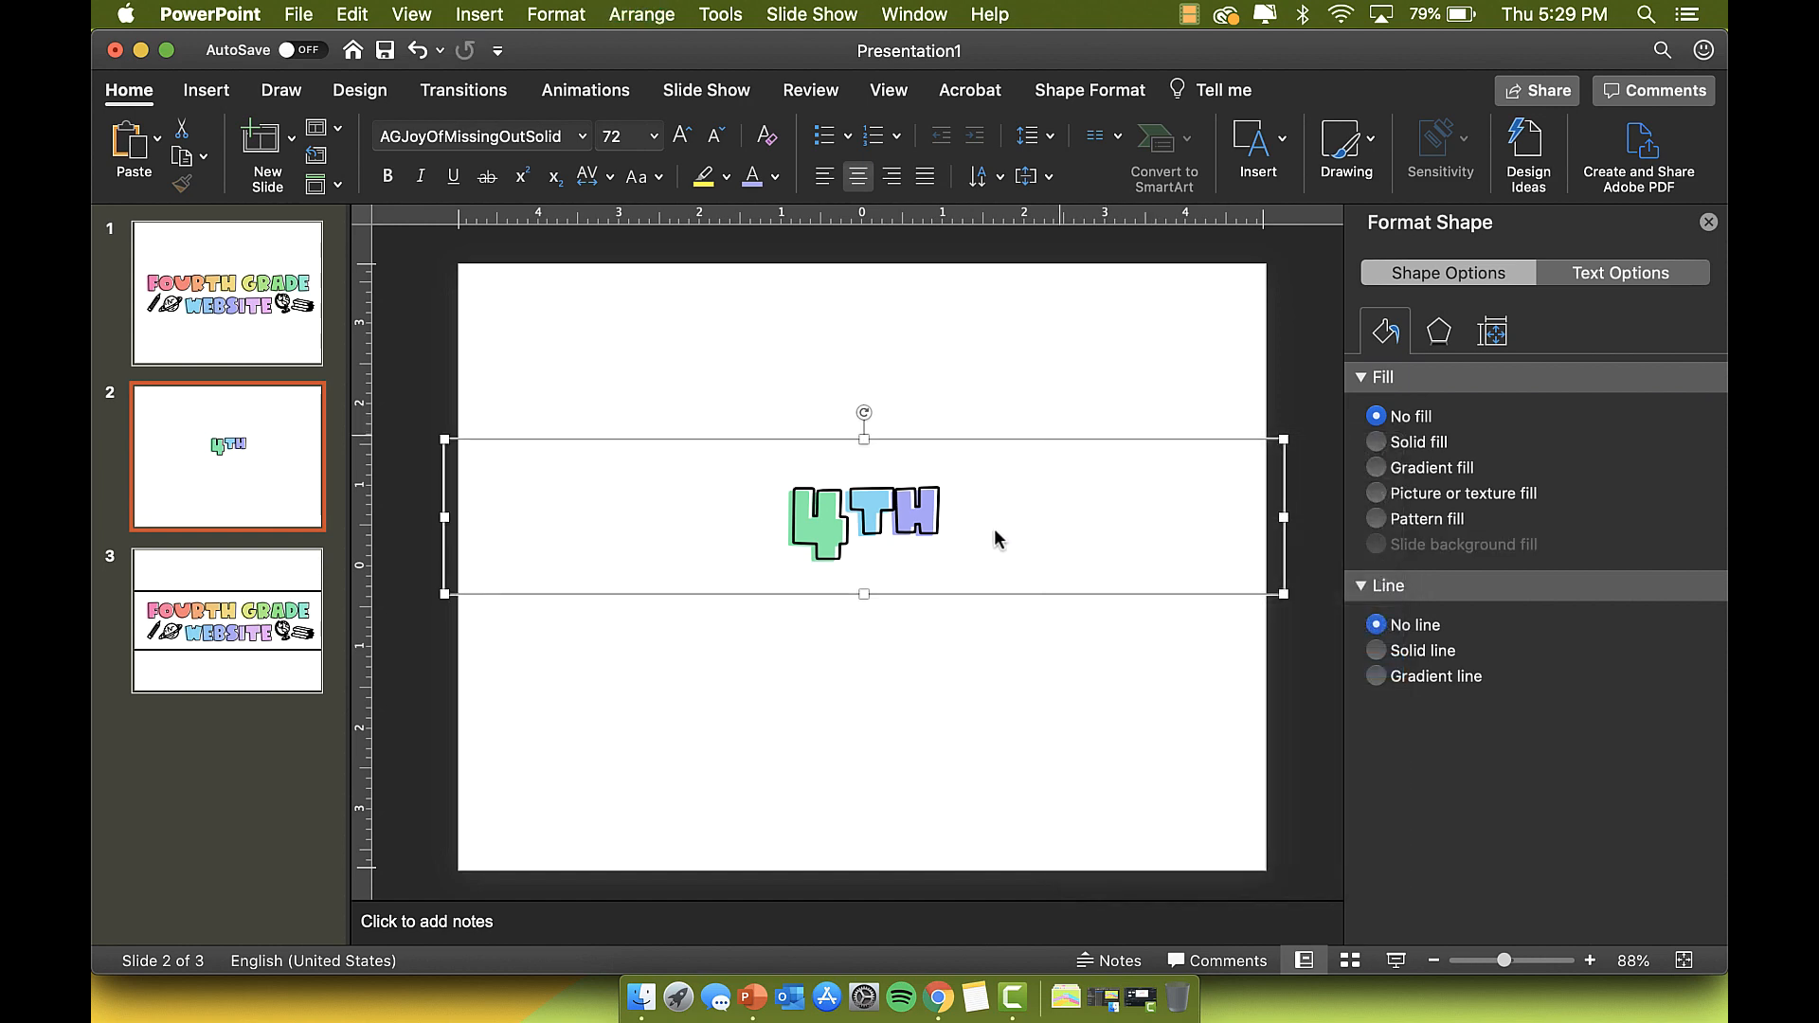
text(sit)
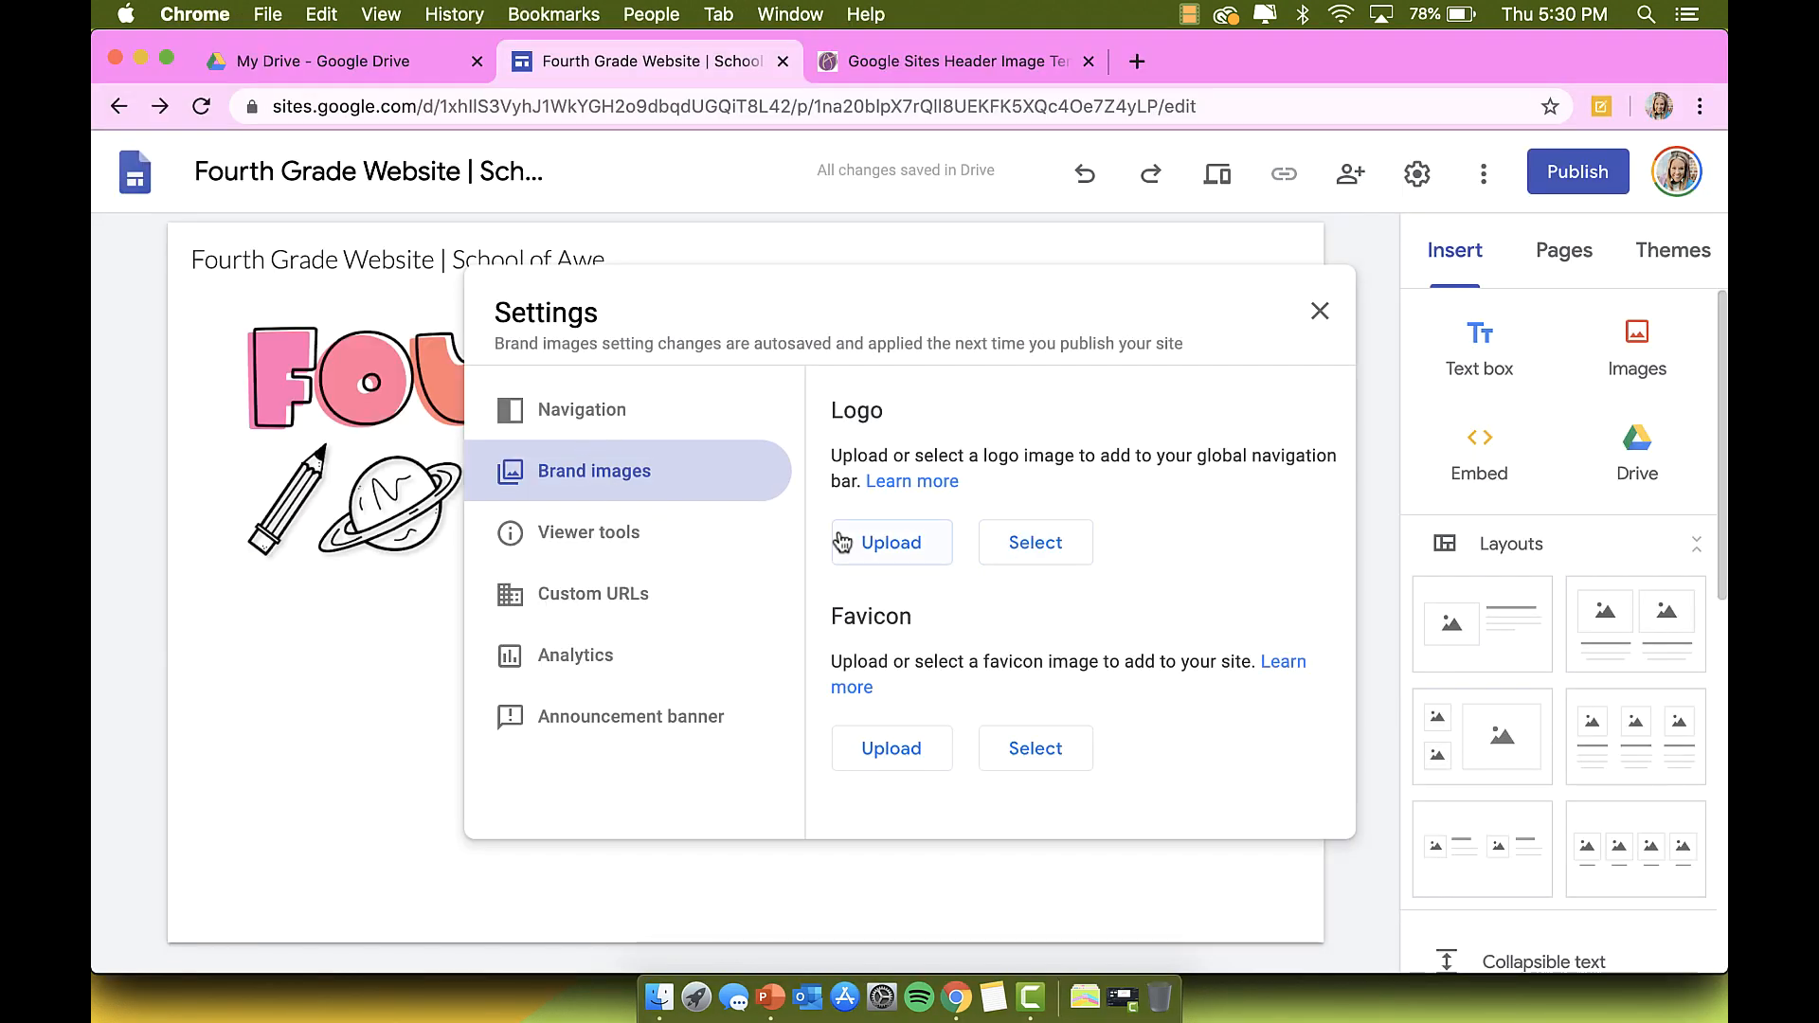
Step: Upload sites logo.png as the site logo and close Settings
click(880, 554)
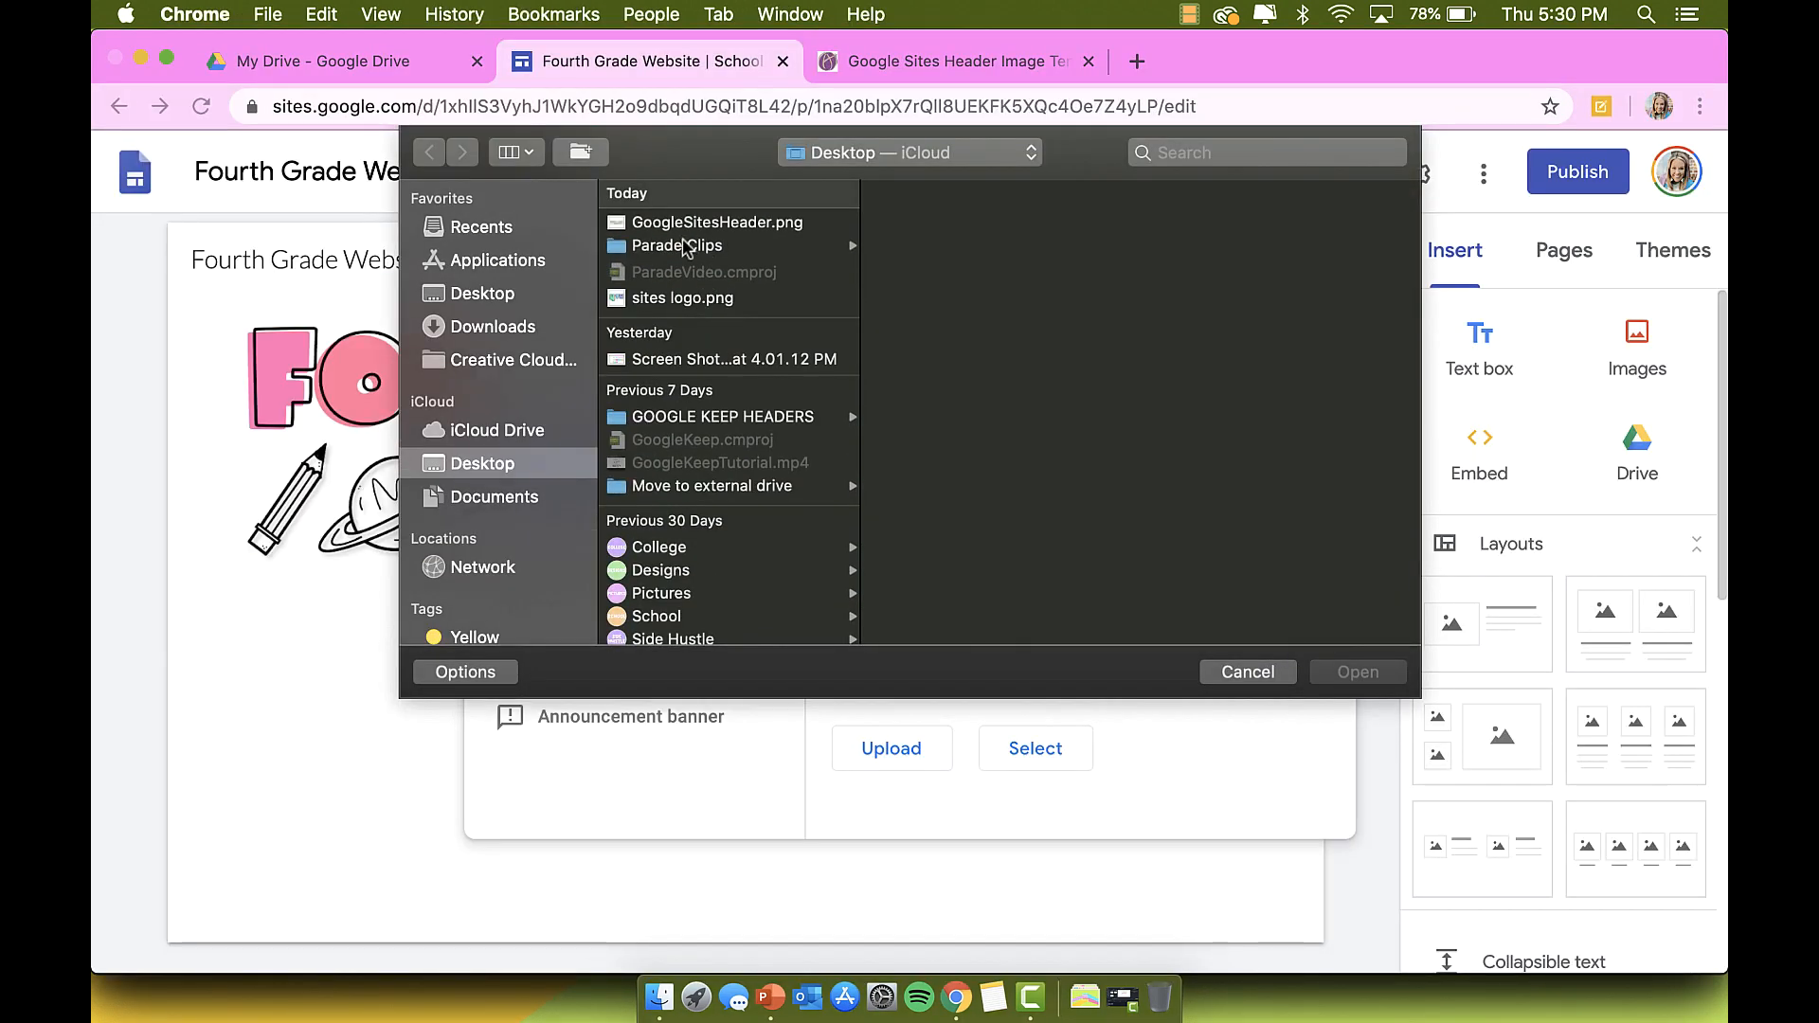
click(678, 301)
double_click(678, 301)
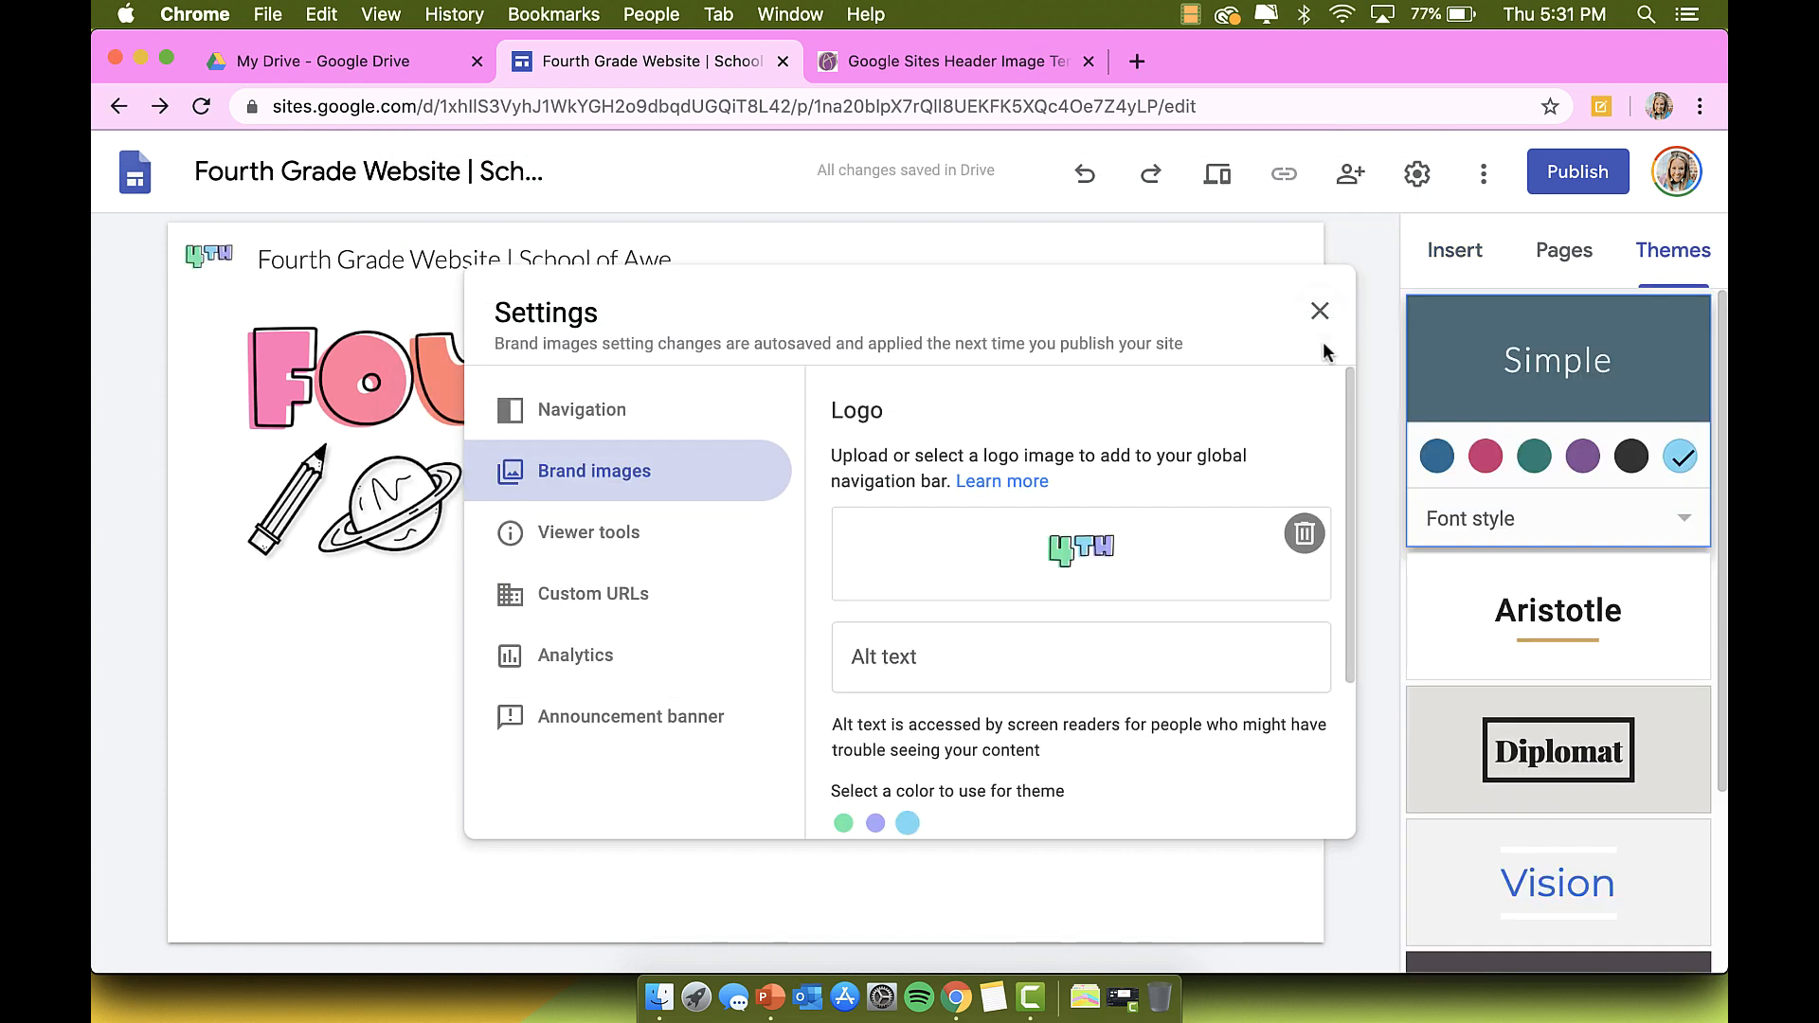
click(1319, 311)
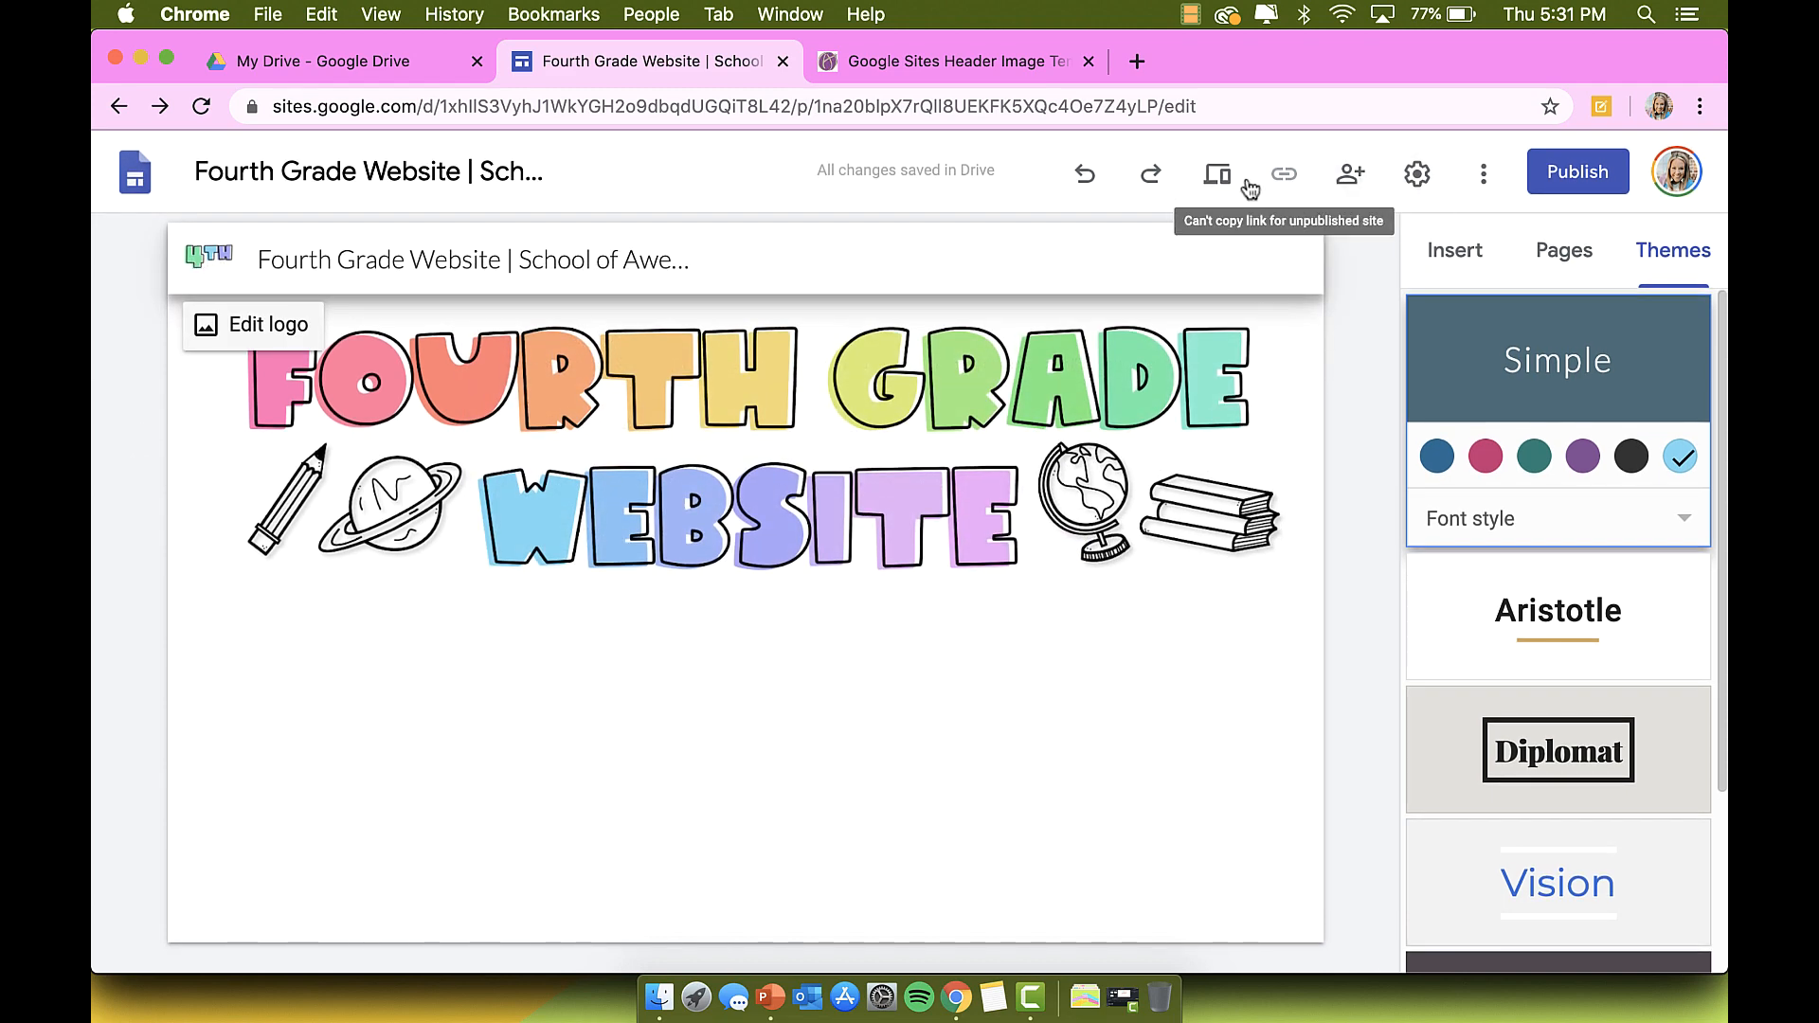
click(1219, 175)
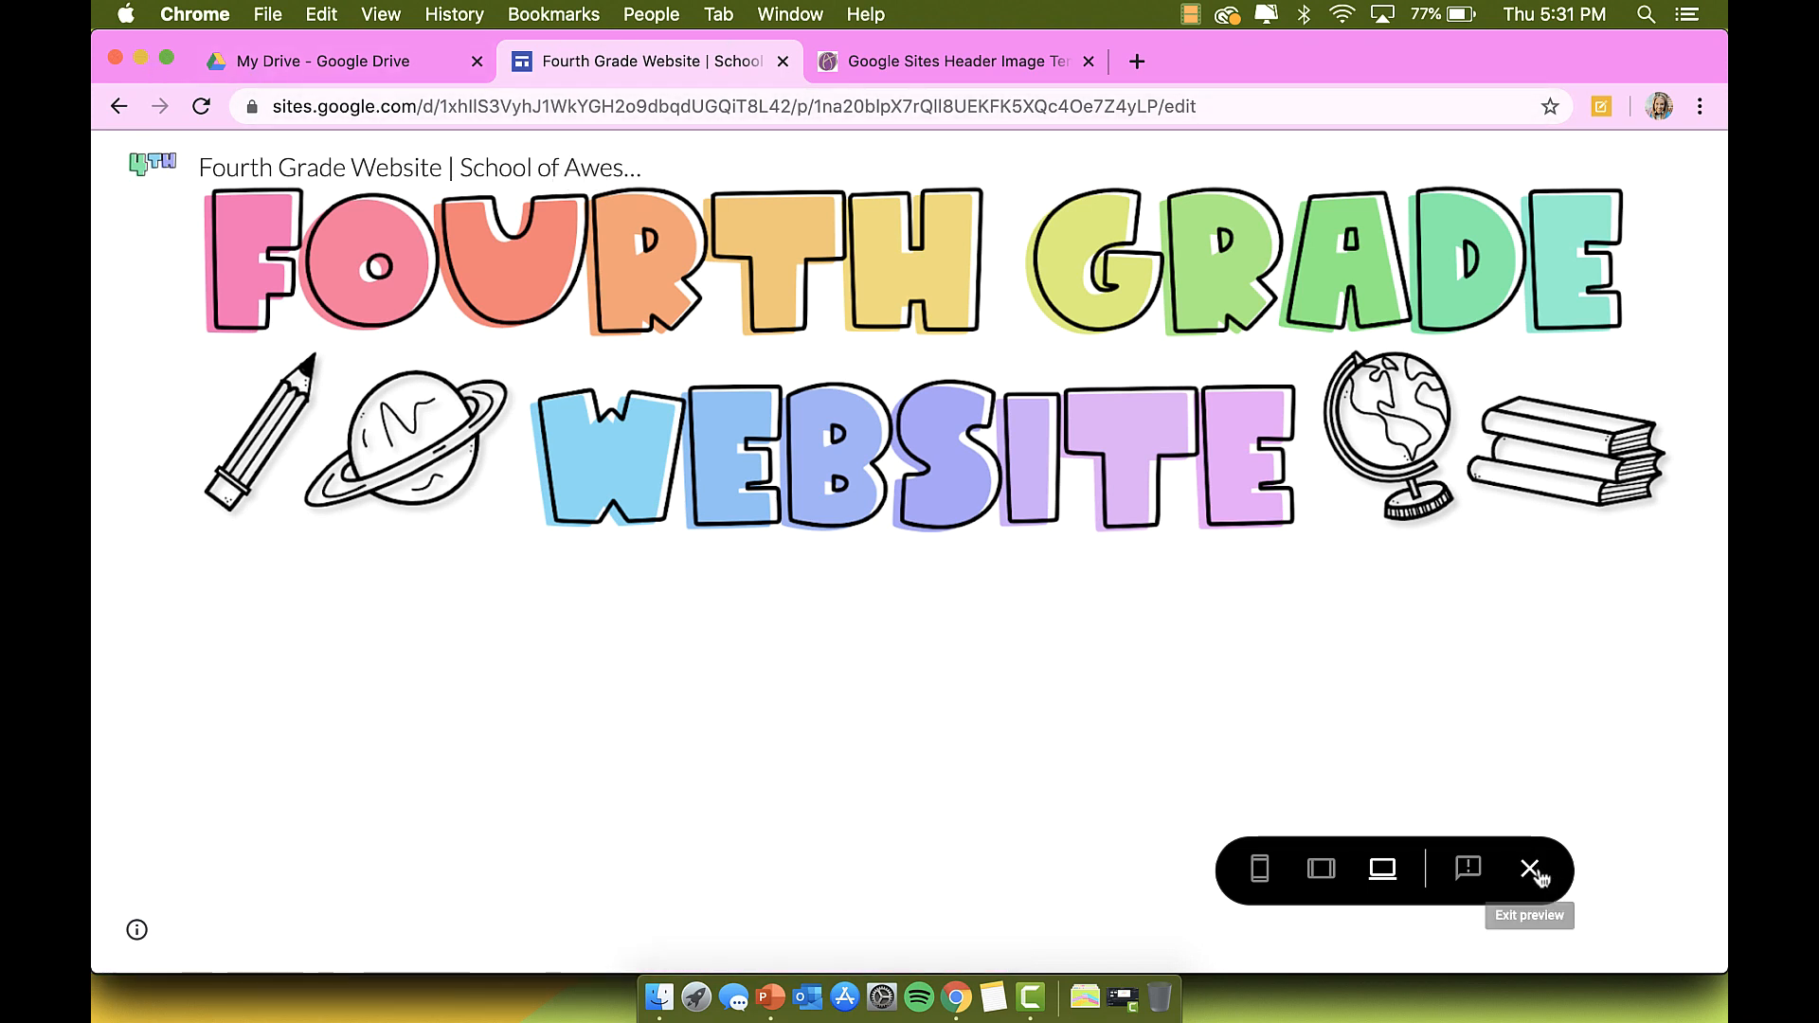
click(1258, 877)
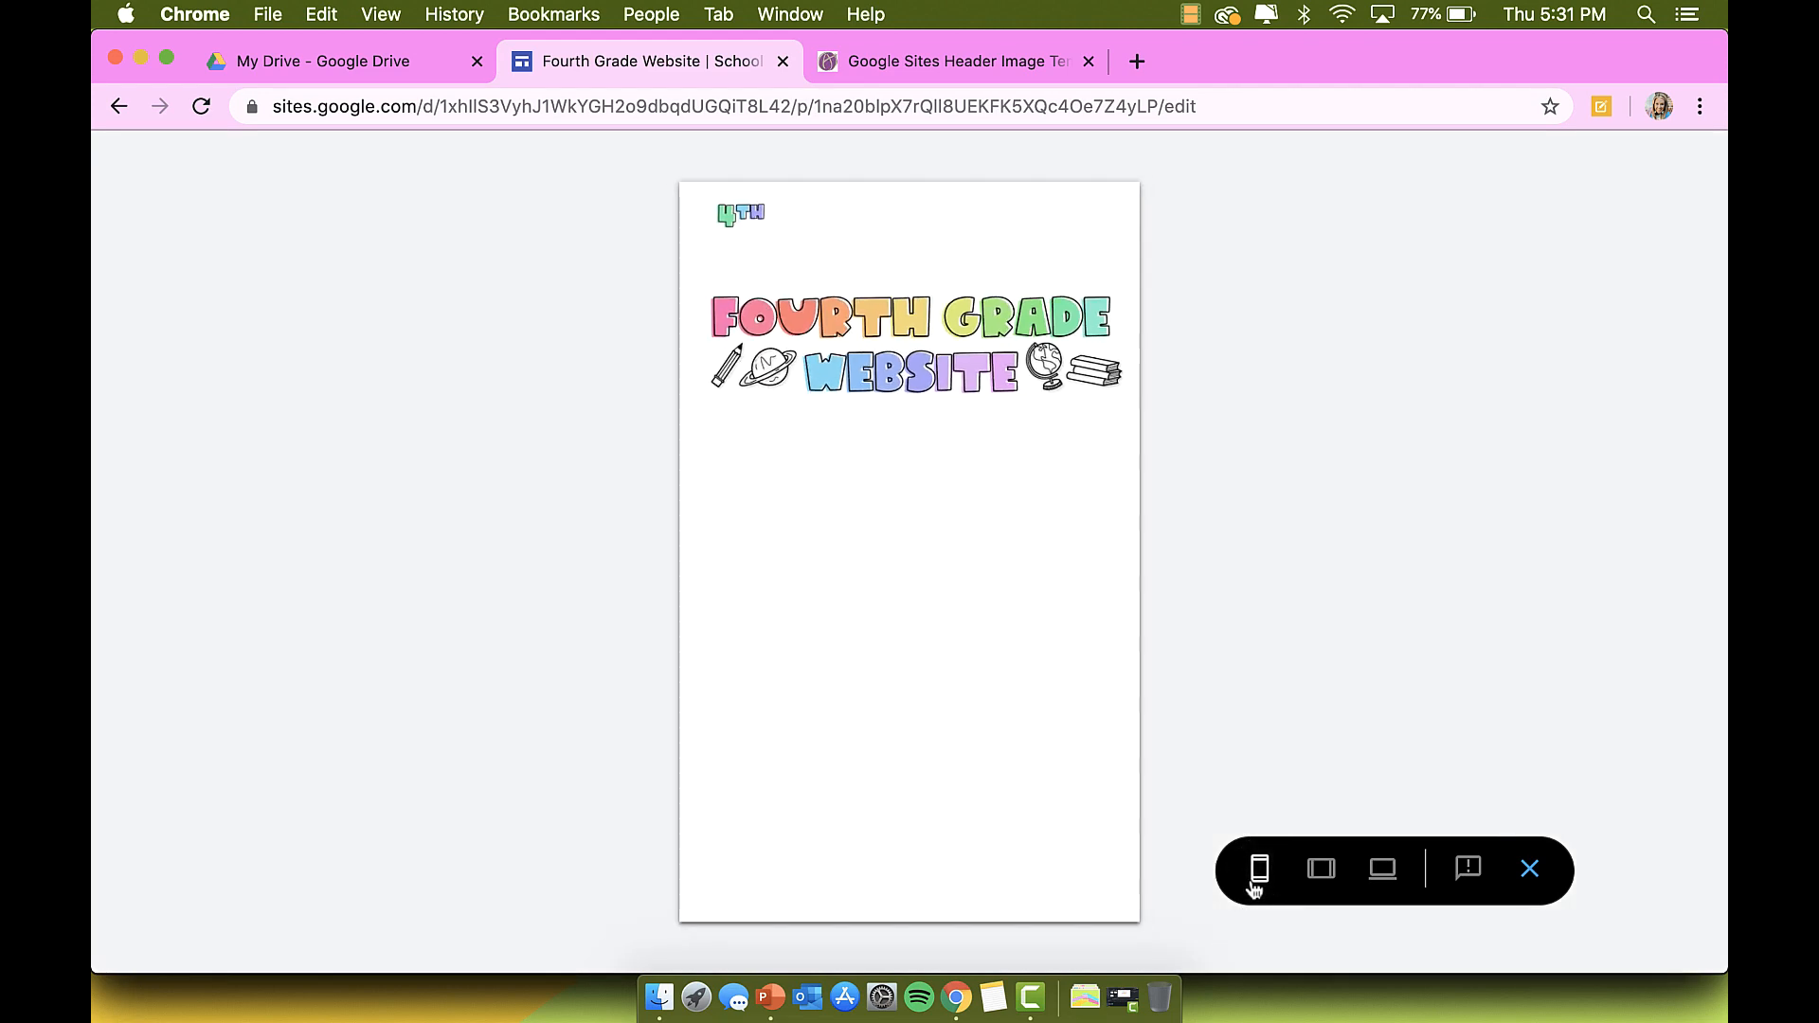
click(1321, 870)
click(1383, 870)
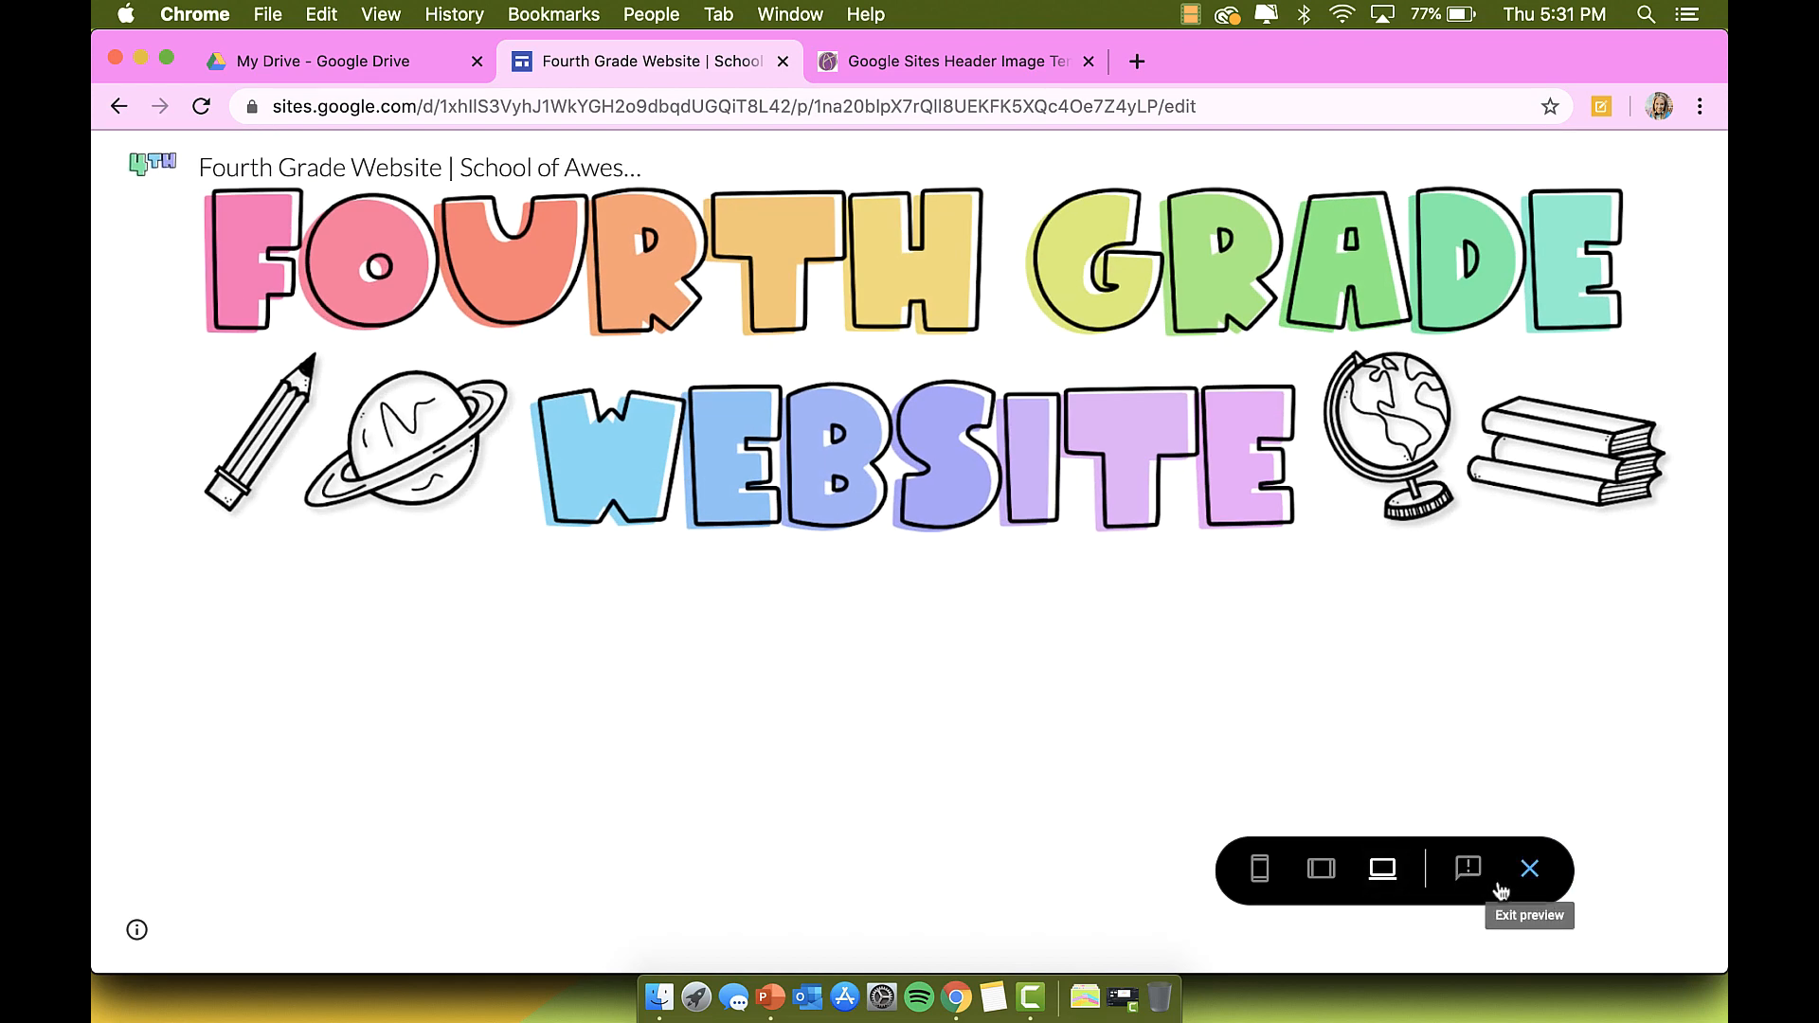
click(1529, 869)
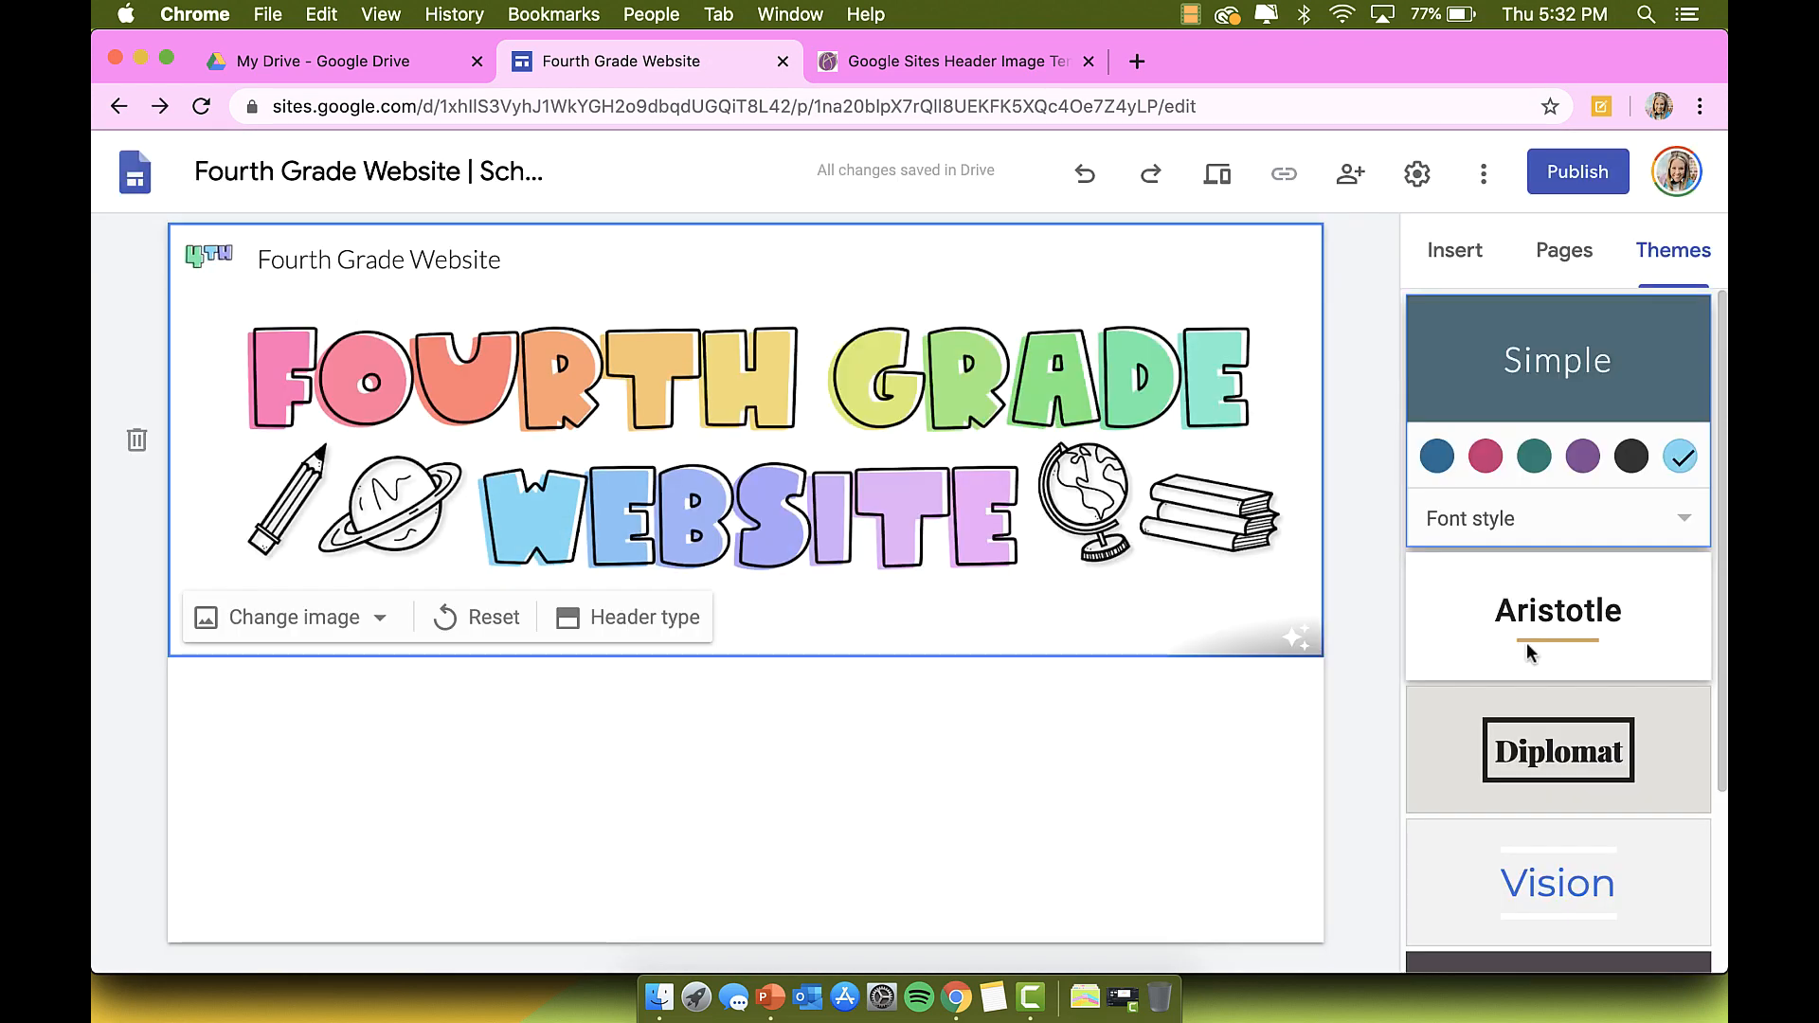
Step: Try the Aristotle, Diplomat and Simple themes, then apply Vision
click(1527, 643)
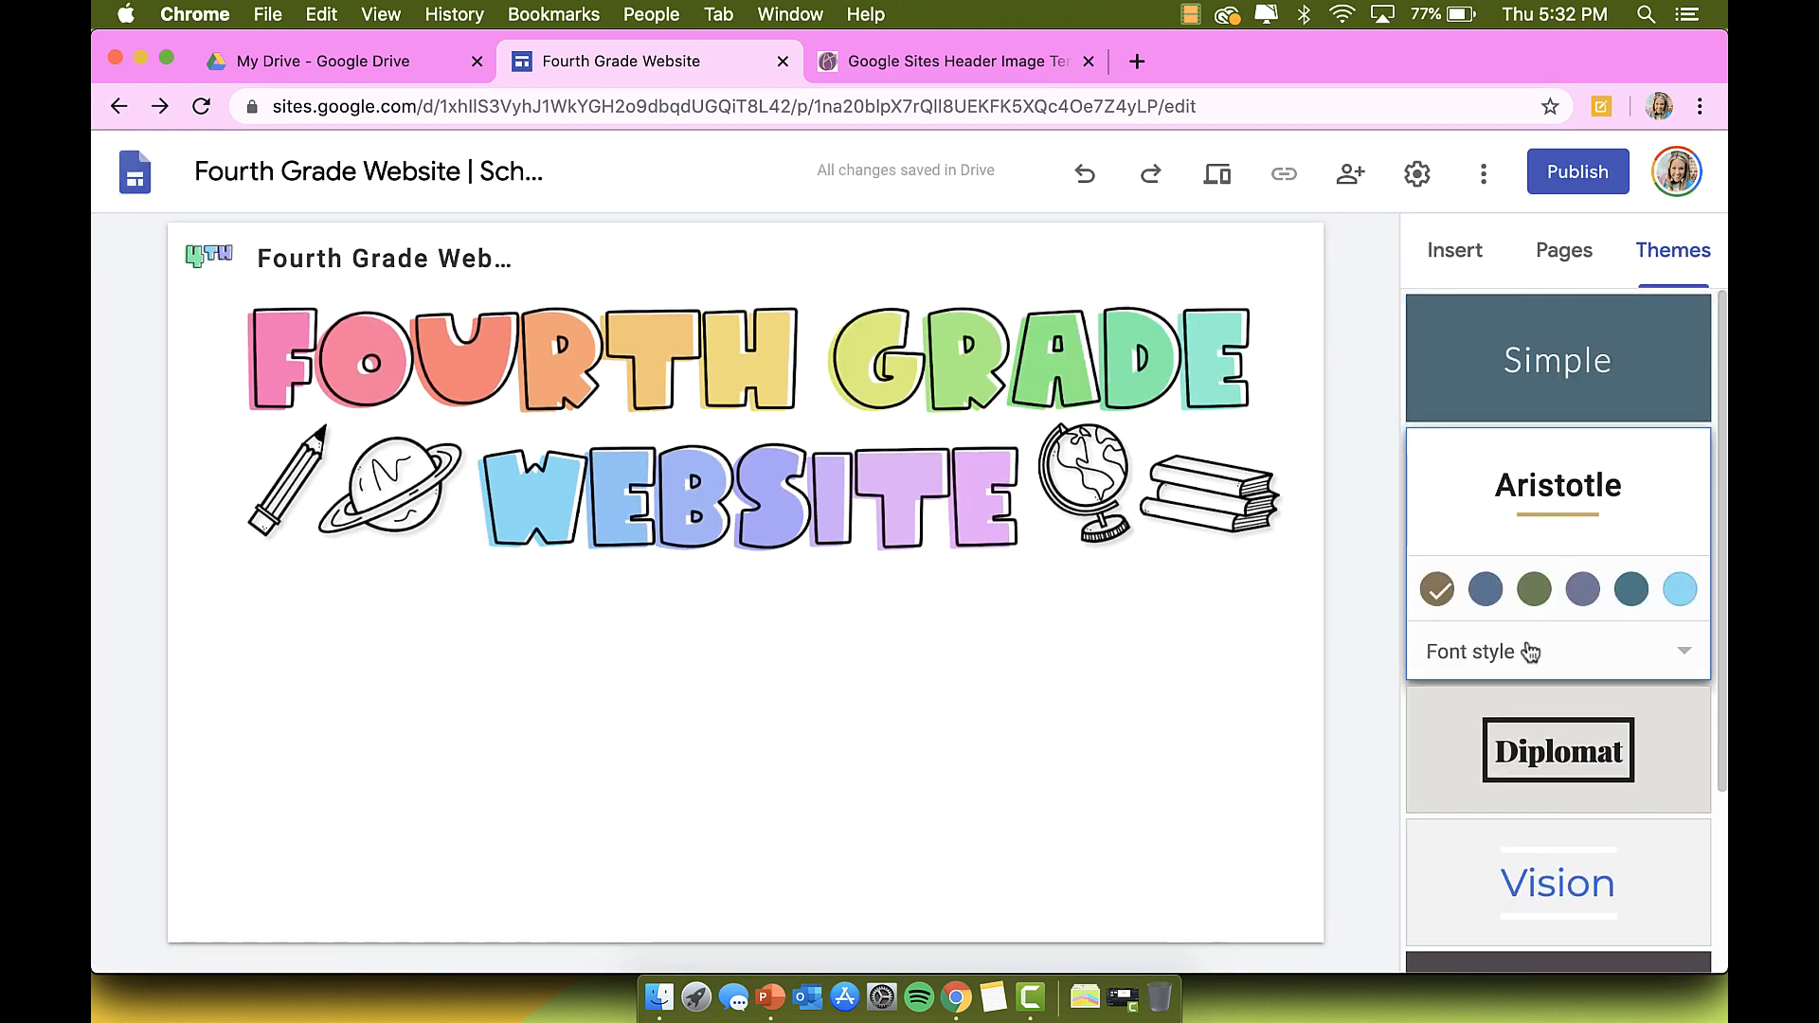
click(1559, 749)
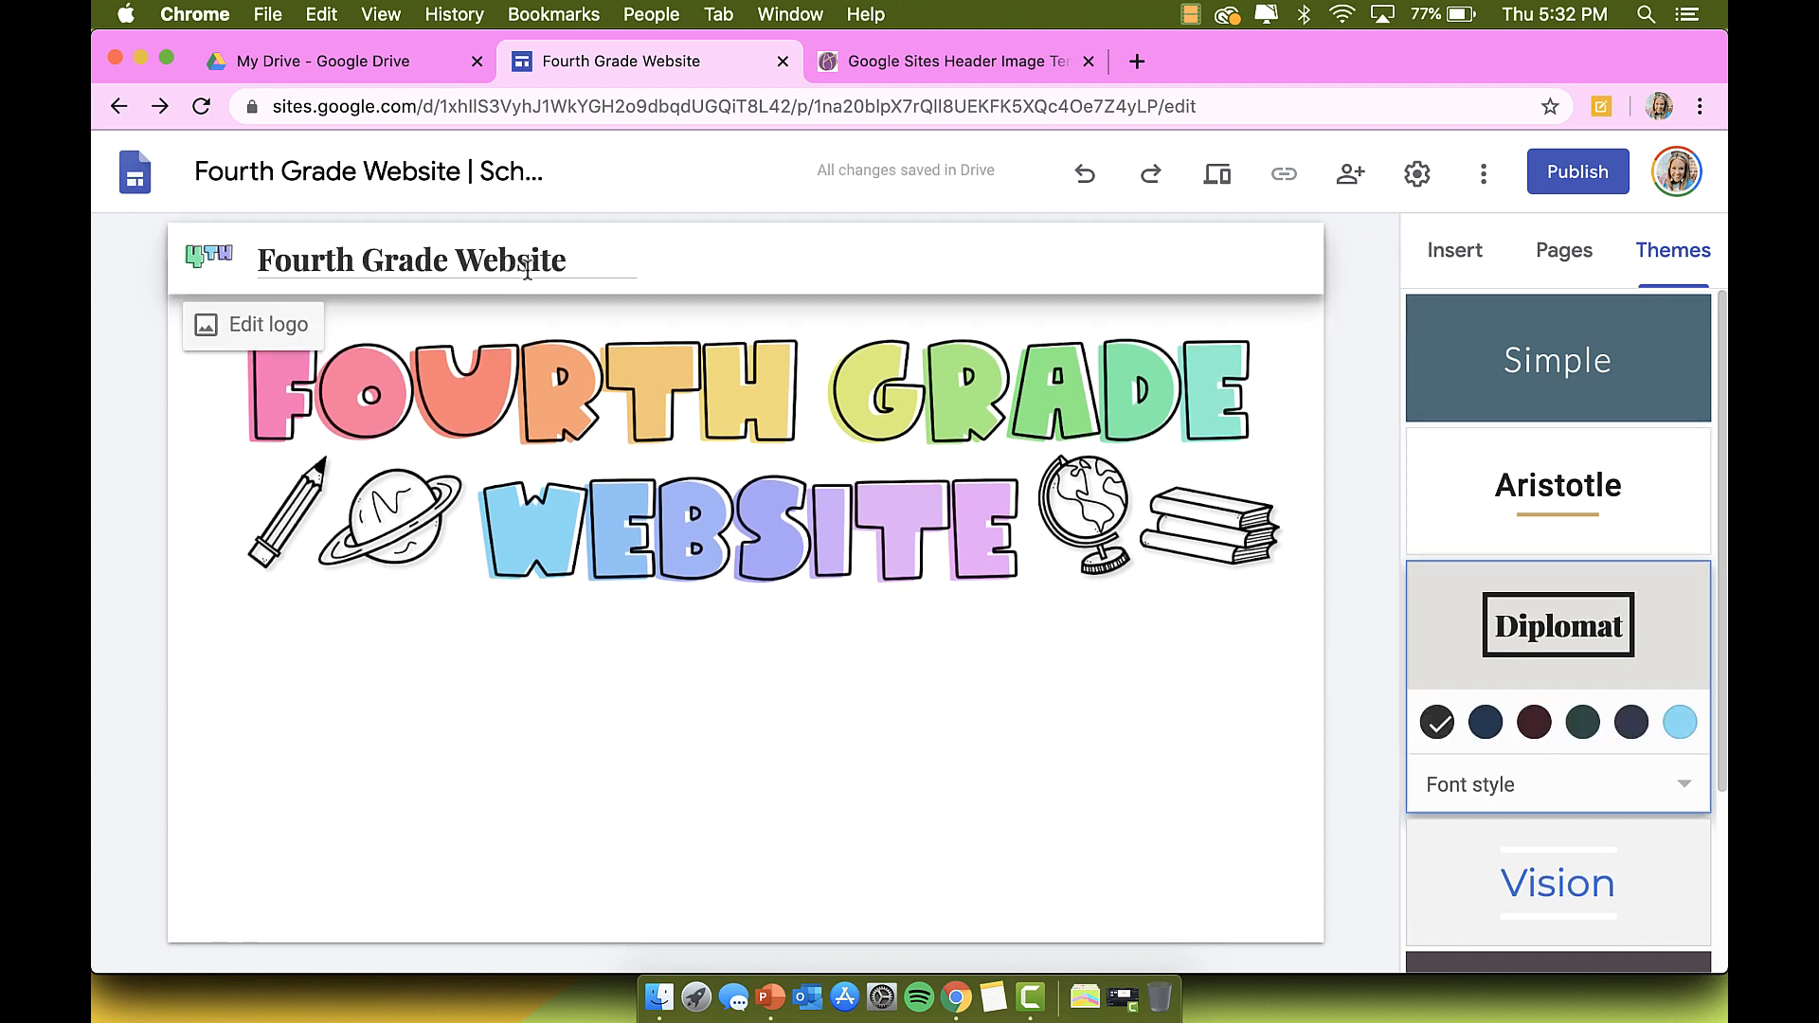
click(1532, 509)
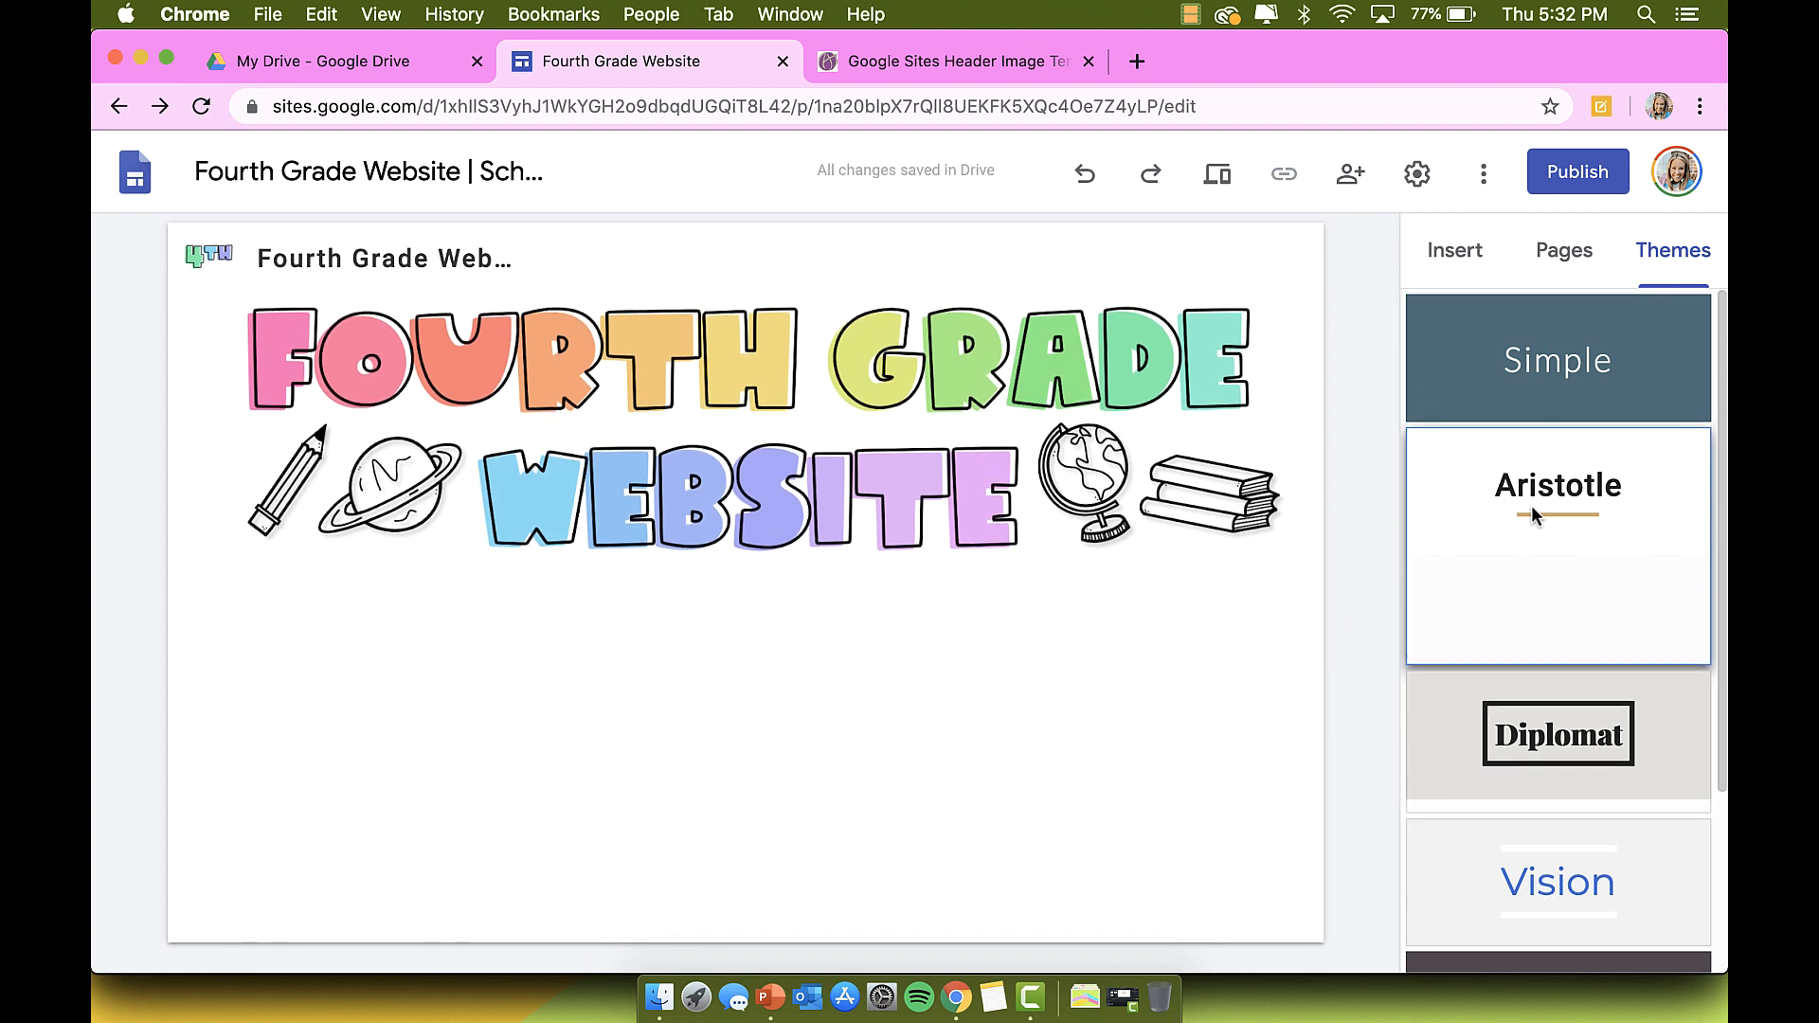
click(1555, 381)
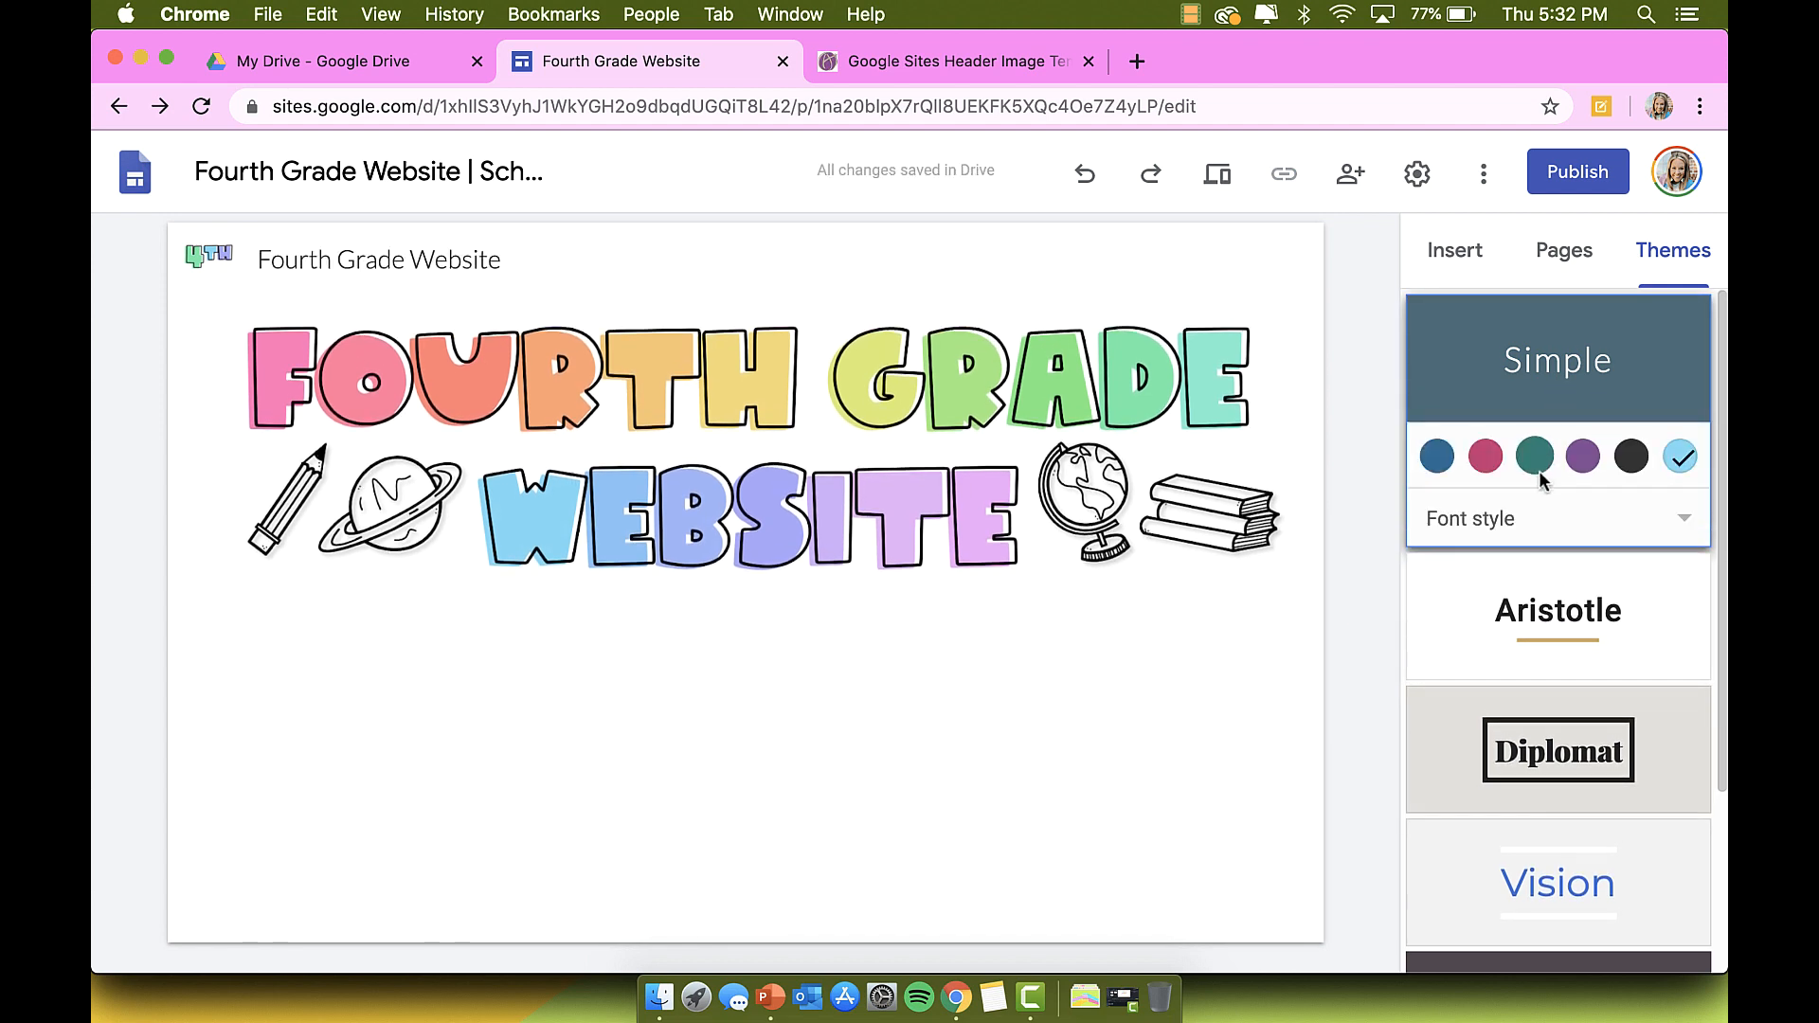
scroll(1539, 470, down, 3)
click(1561, 692)
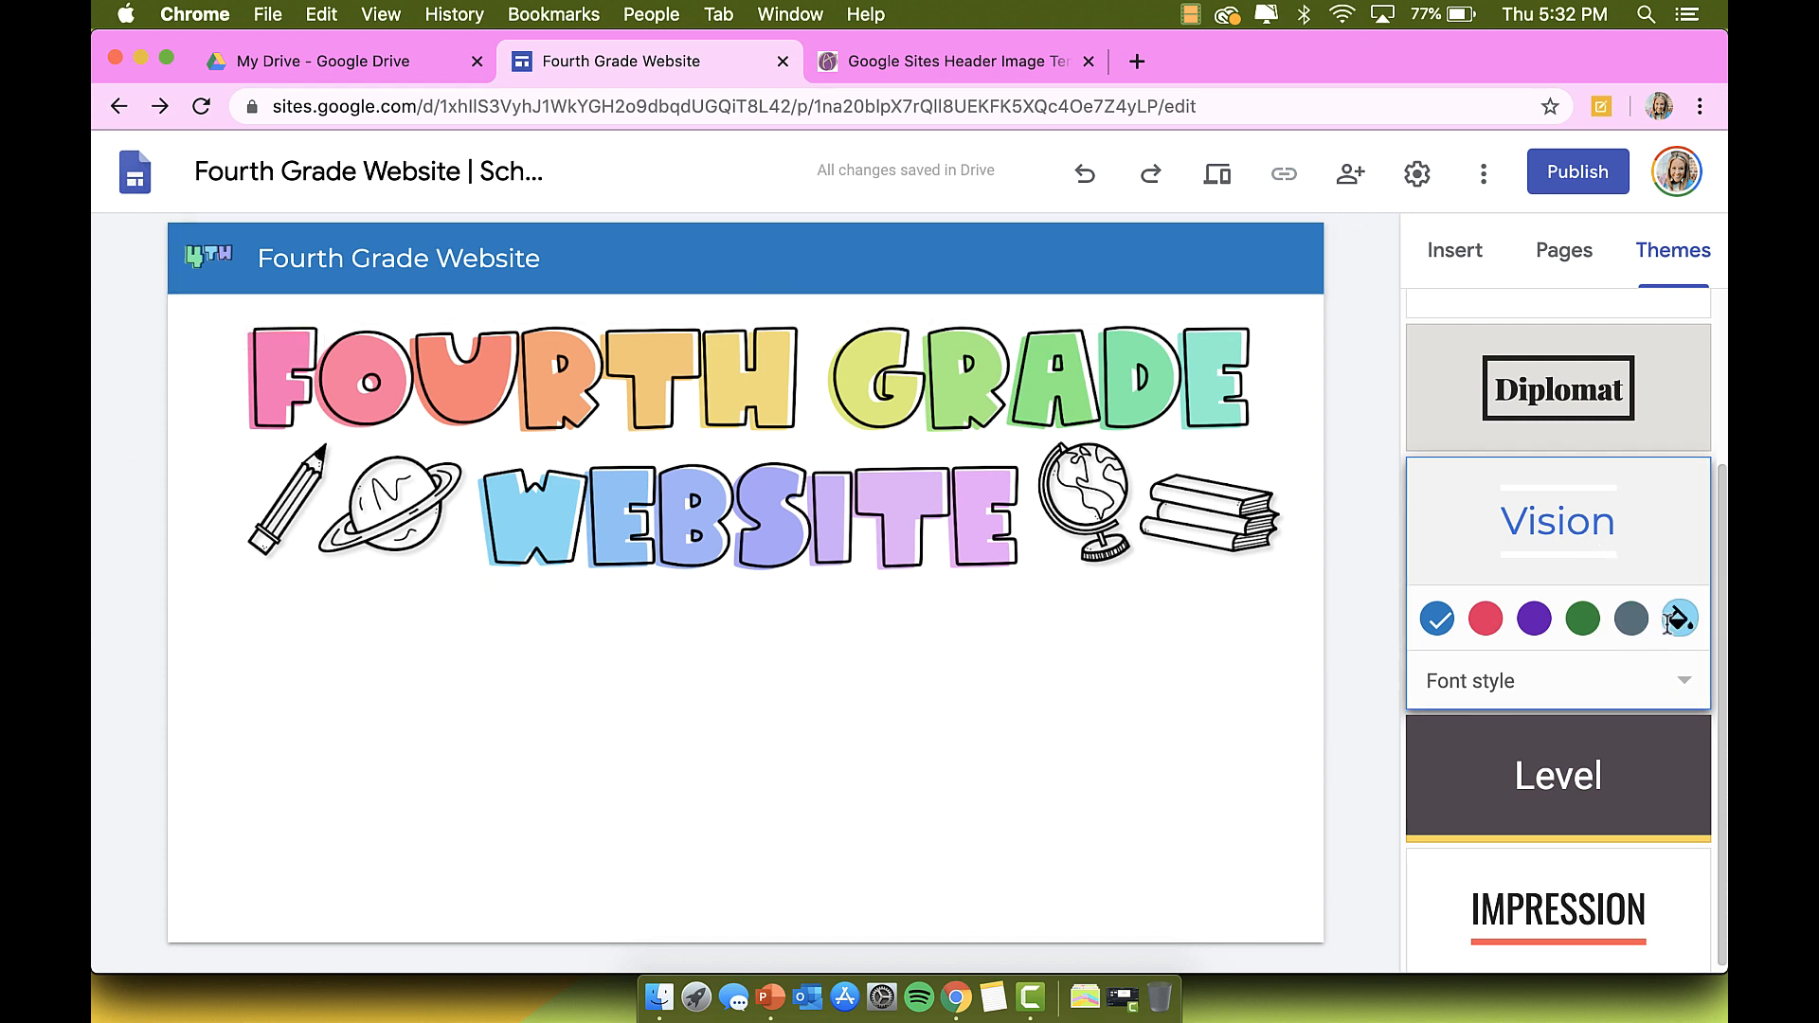
Step: Give the Vision theme a custom light orange colour, #ffc168
click(1678, 621)
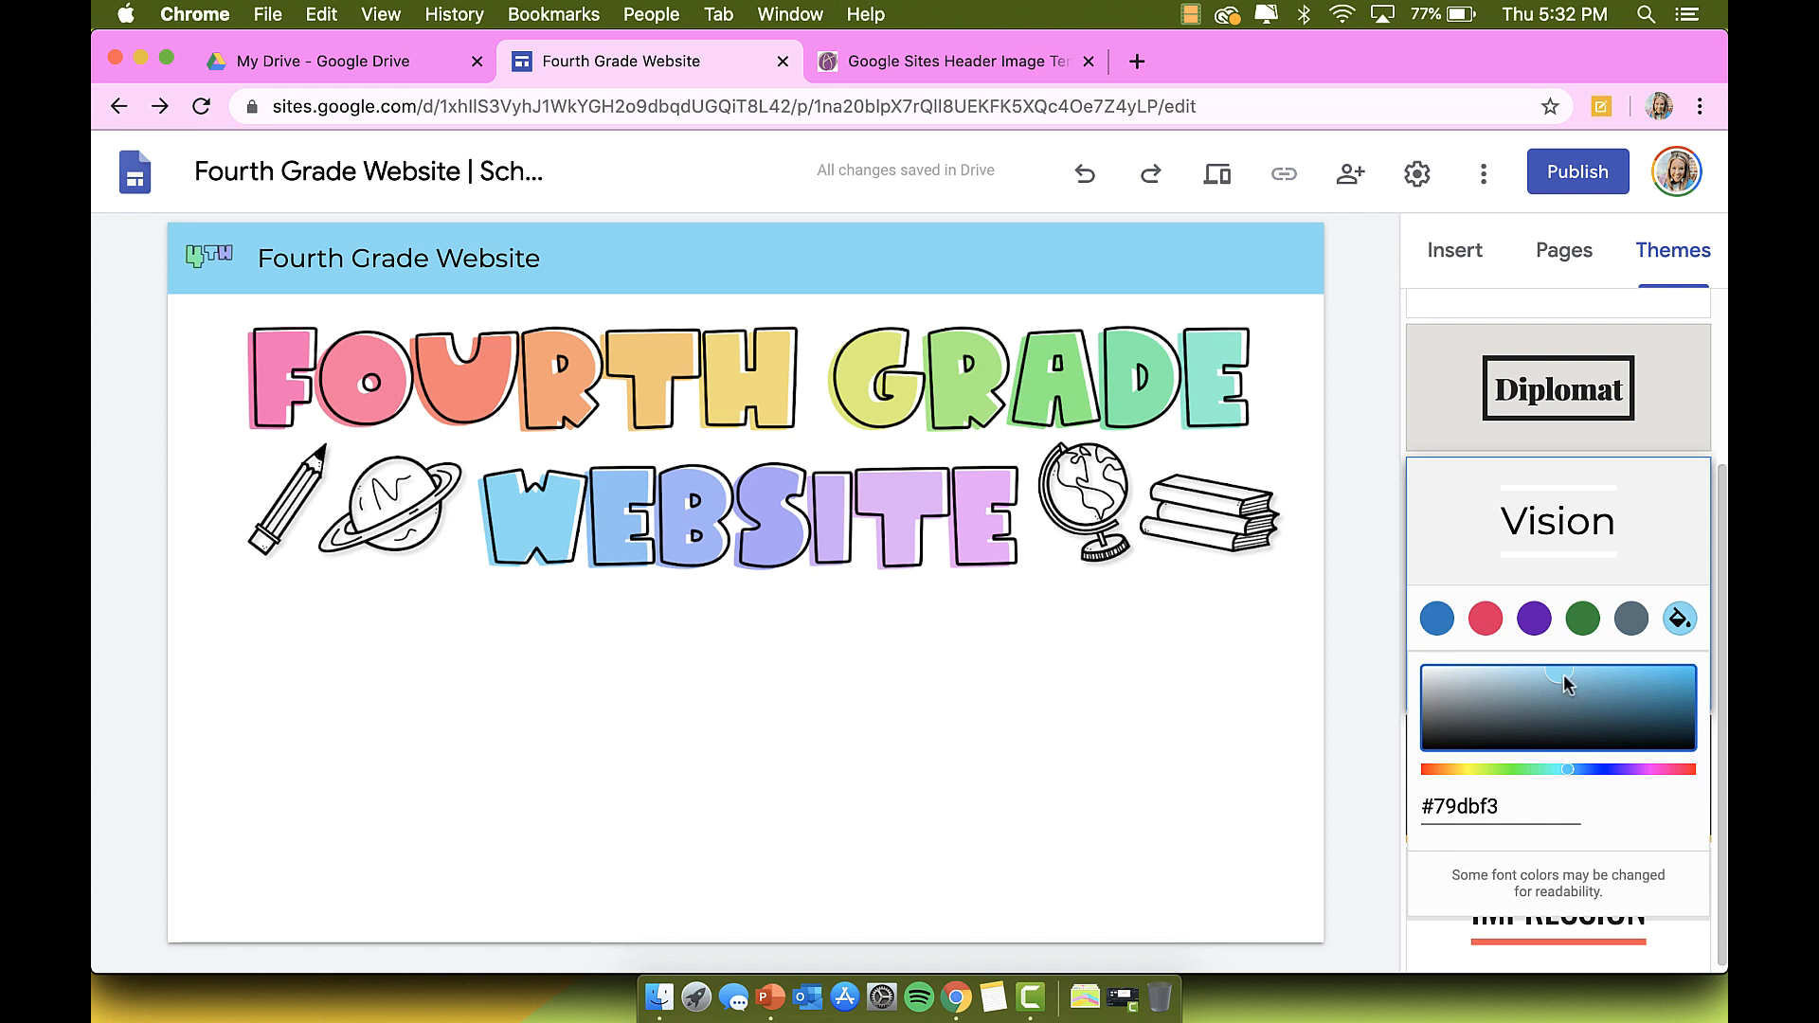
drag(1561, 674, 1509, 671)
drag(1486, 694, 1596, 685)
drag(1568, 770, 1447, 770)
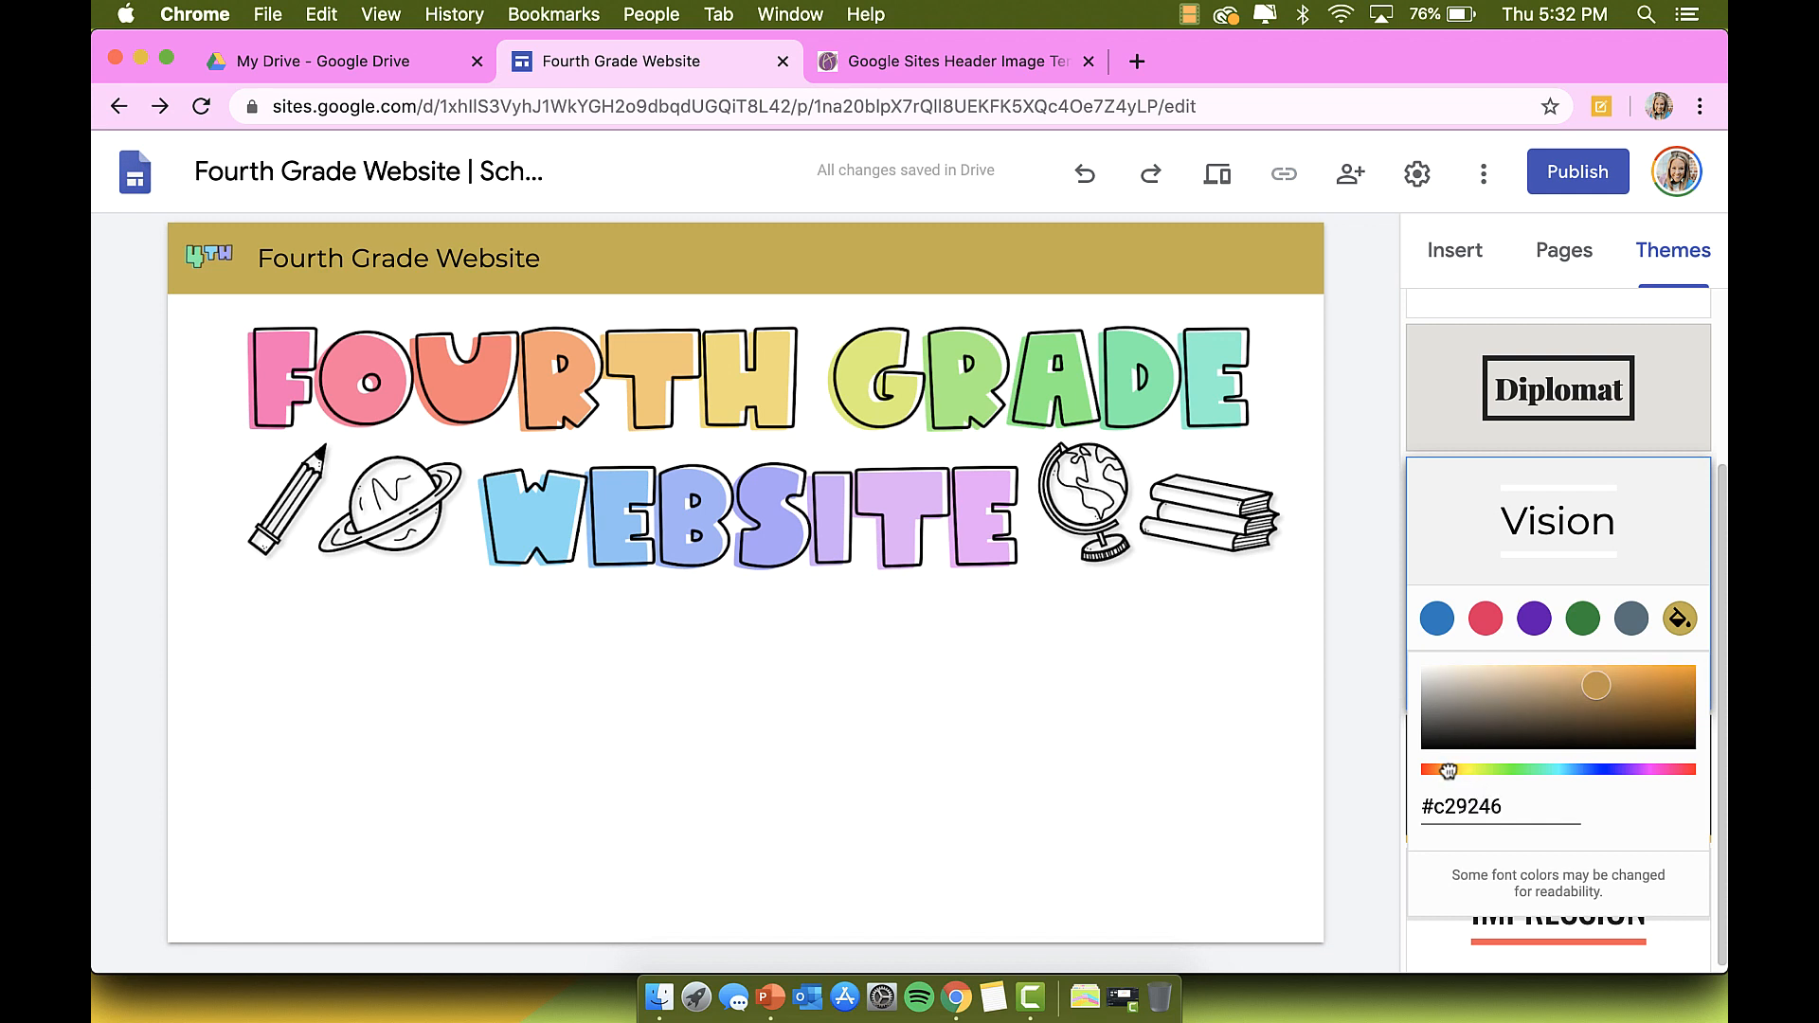
drag(1582, 730, 1582, 668)
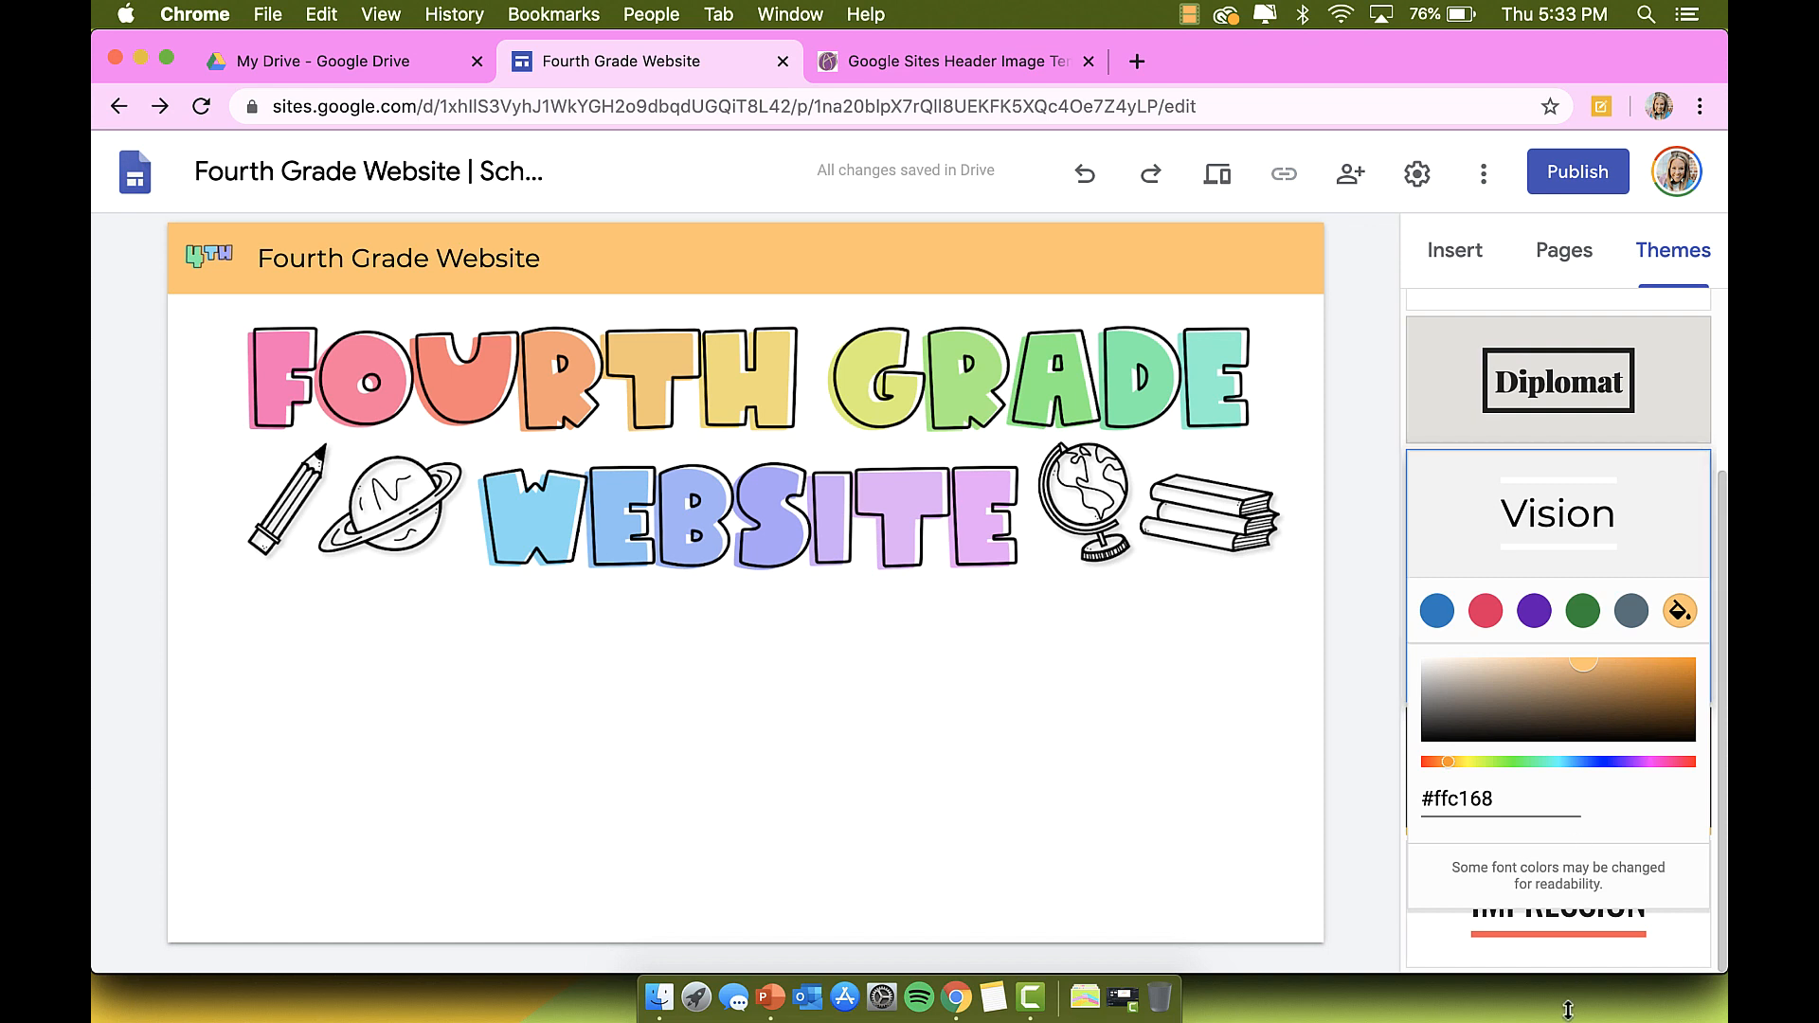
click(1558, 519)
Step: Preview the Level and Impression themes, then return to Vision with the orange header
click(1520, 764)
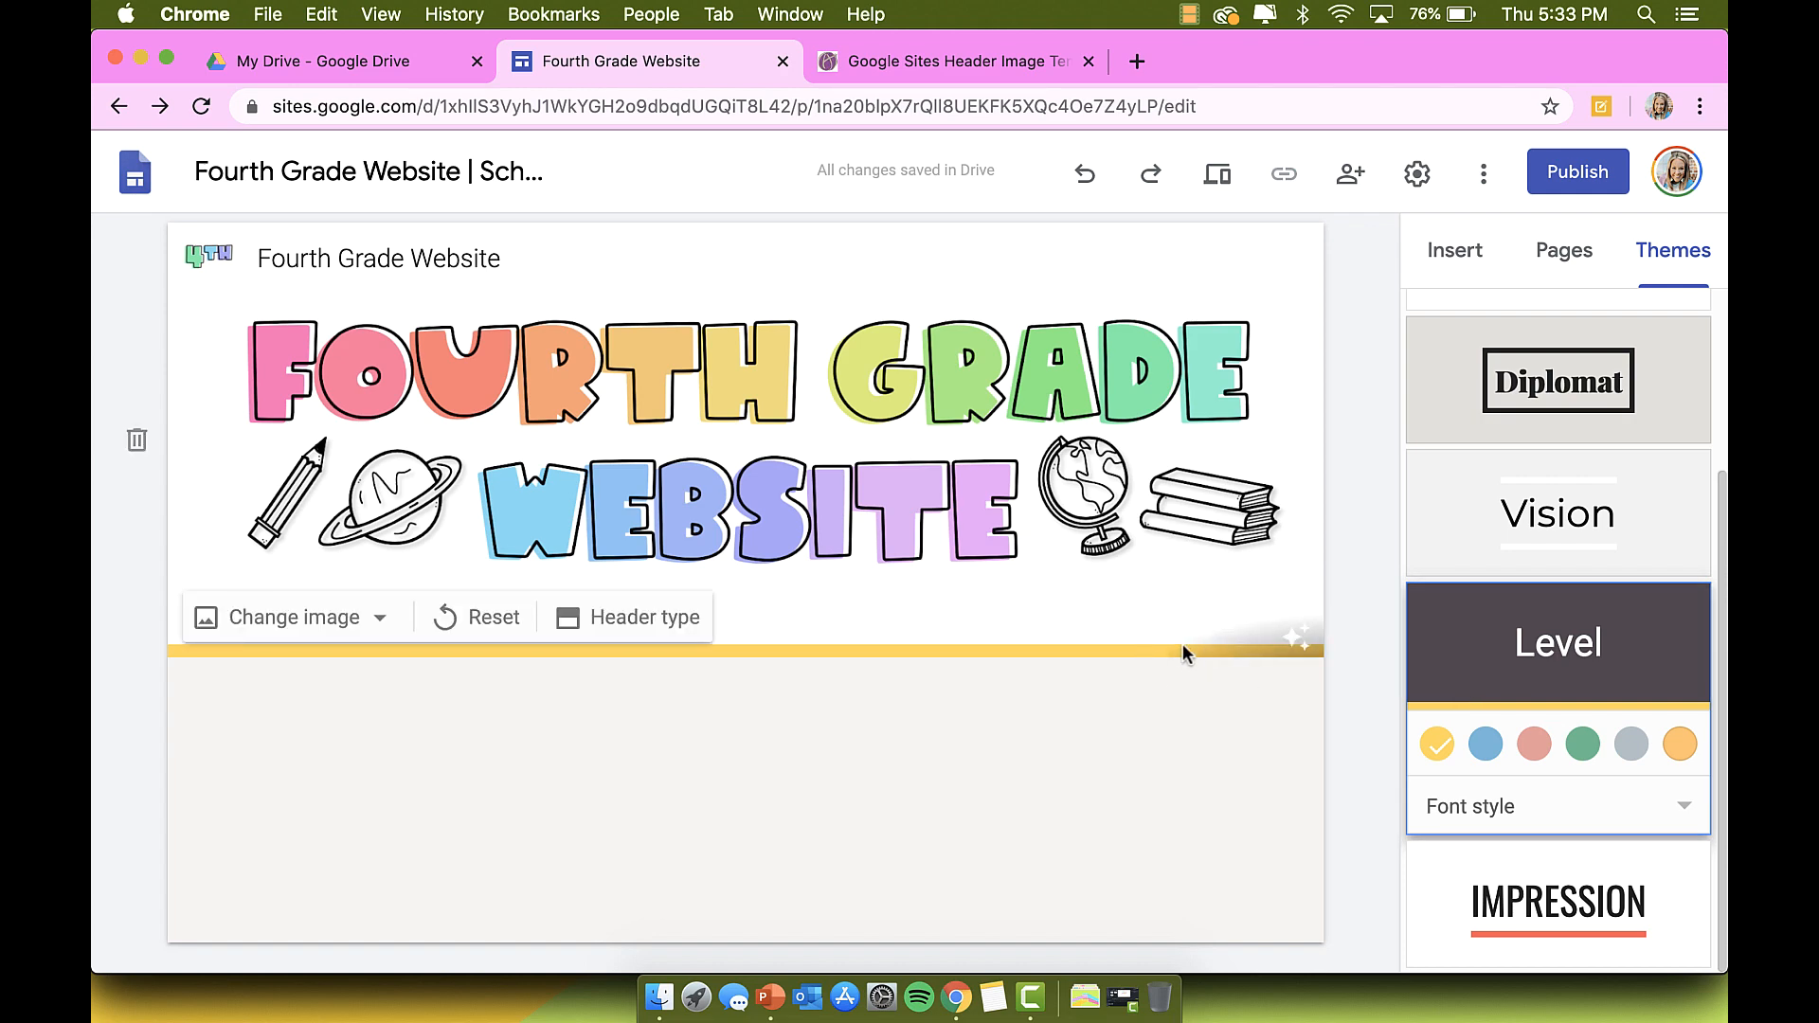
scroll(1567, 847, down, 1)
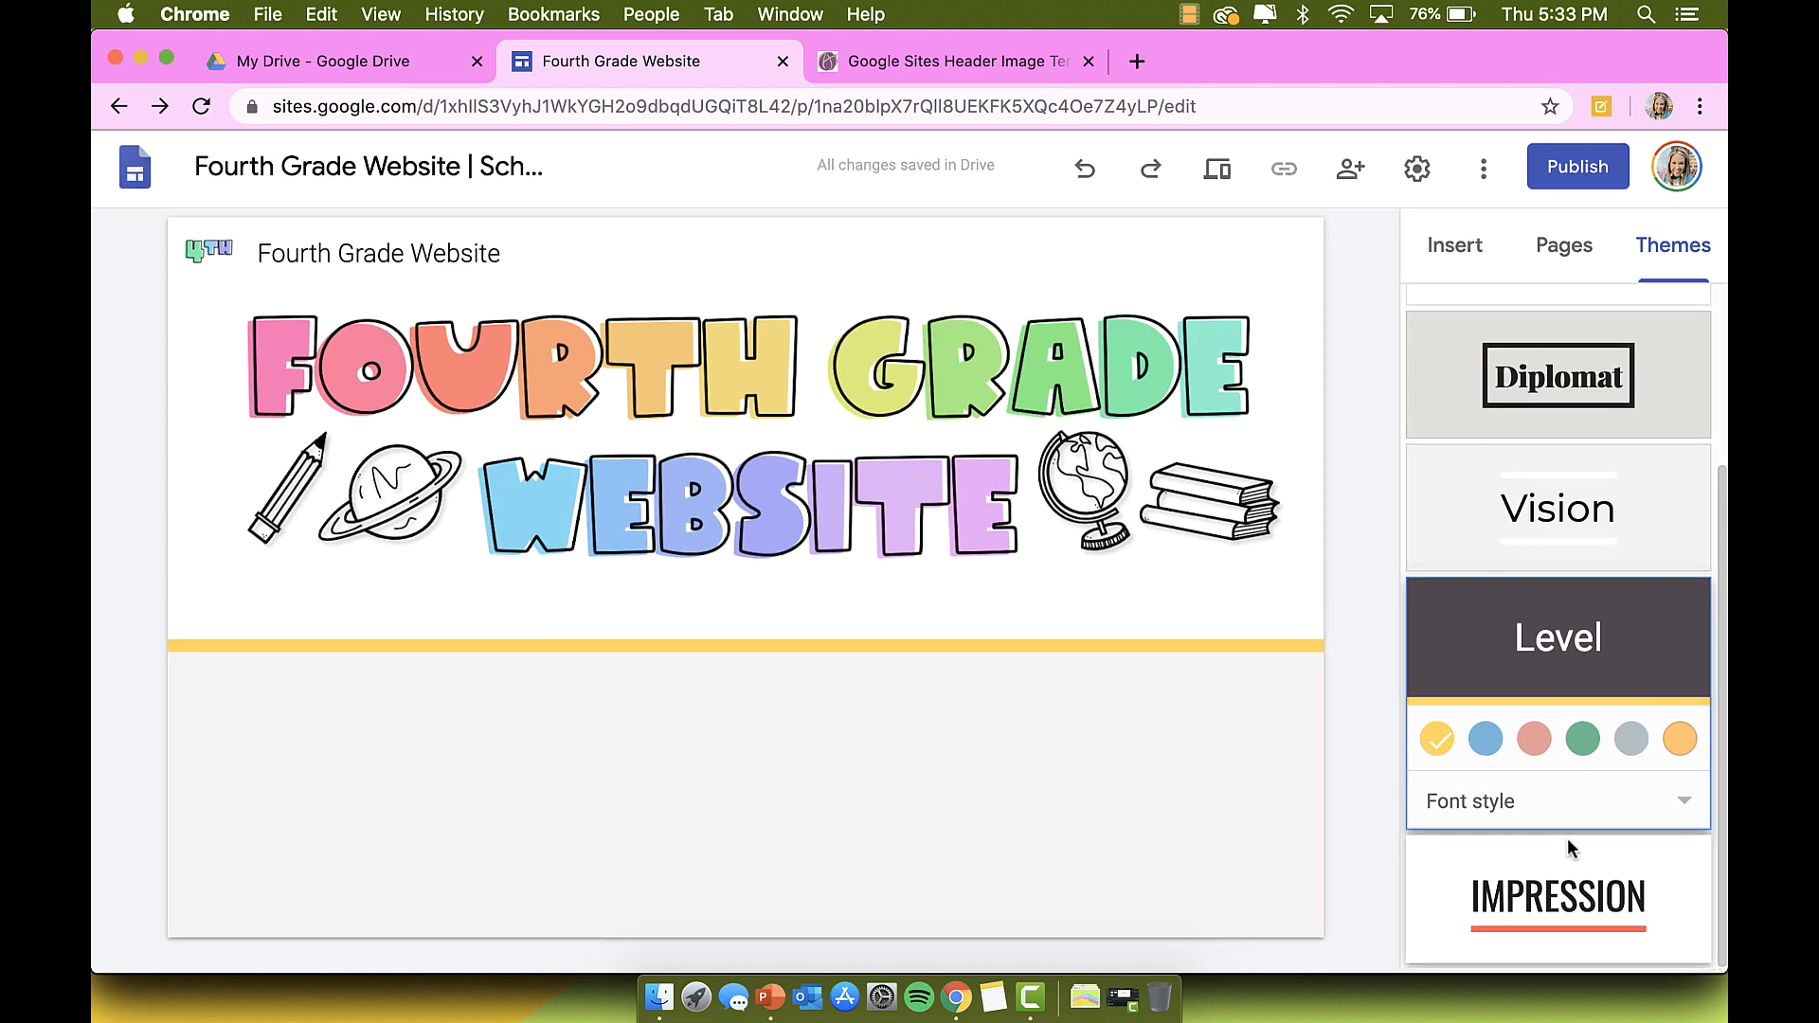
click(1562, 905)
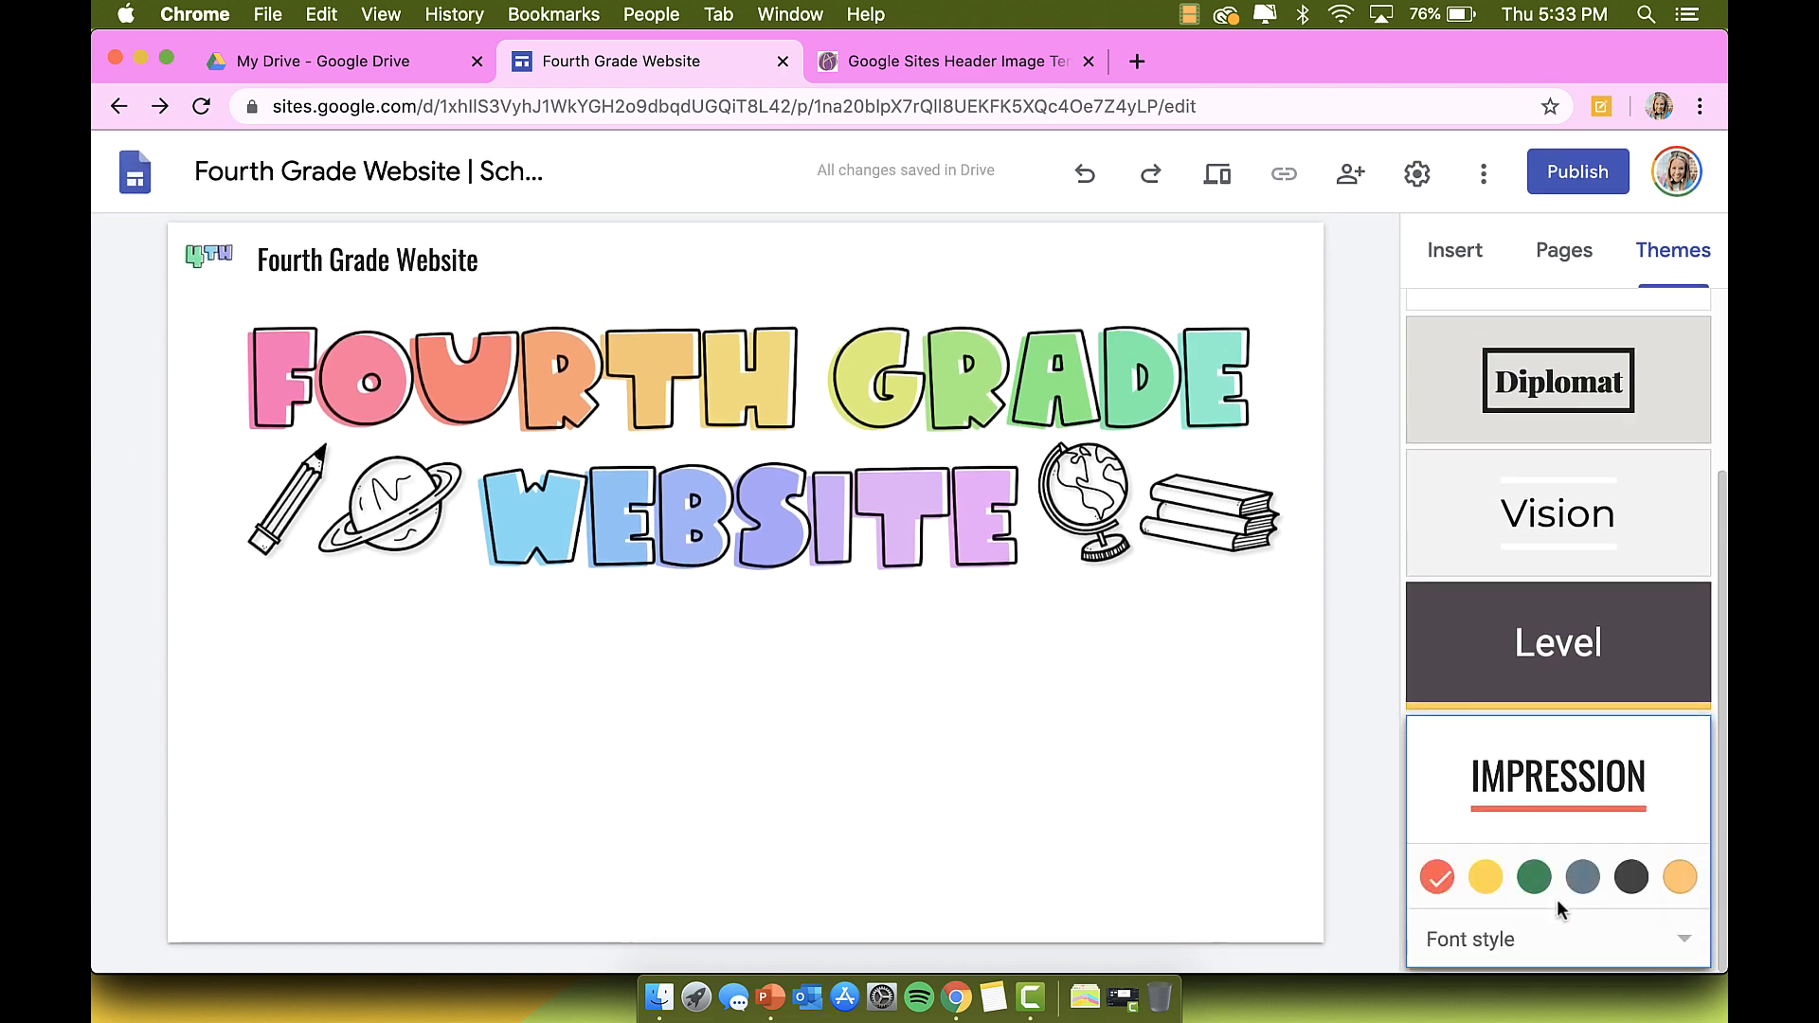
click(1596, 663)
click(1575, 770)
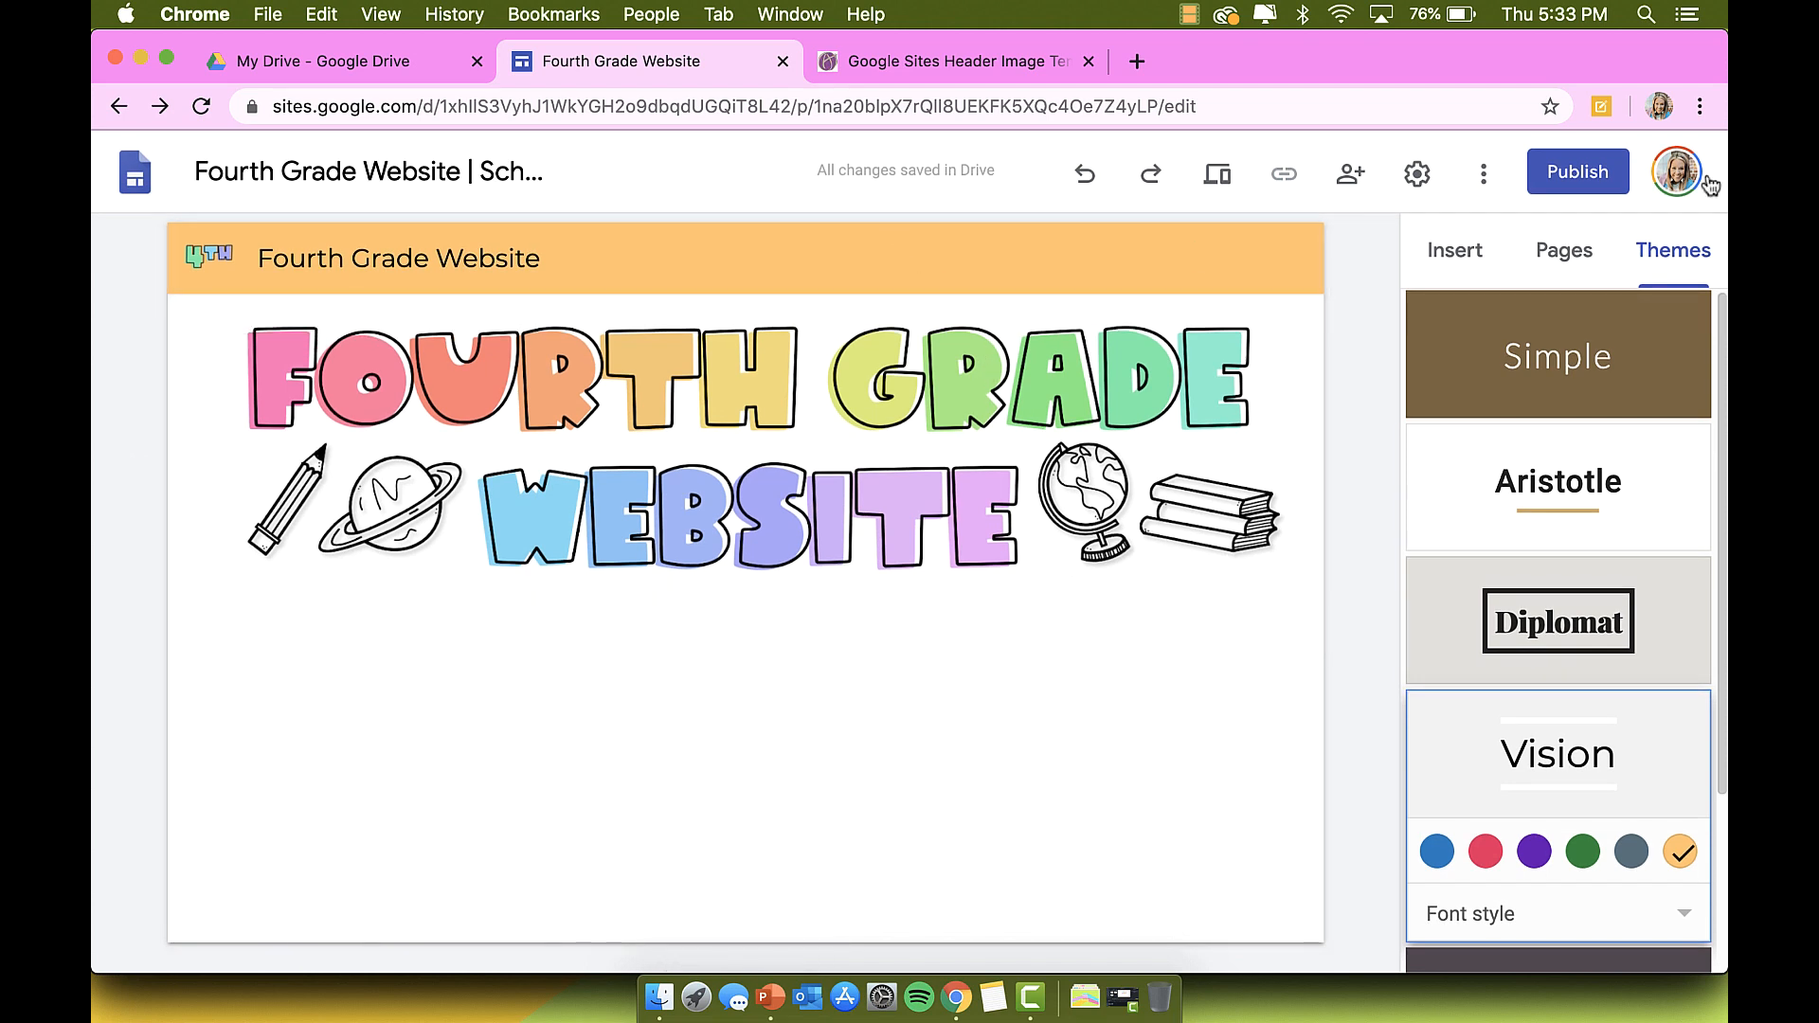
Step: Show the Pages list and check the Home page's properties, leaving them unchanged
click(1456, 251)
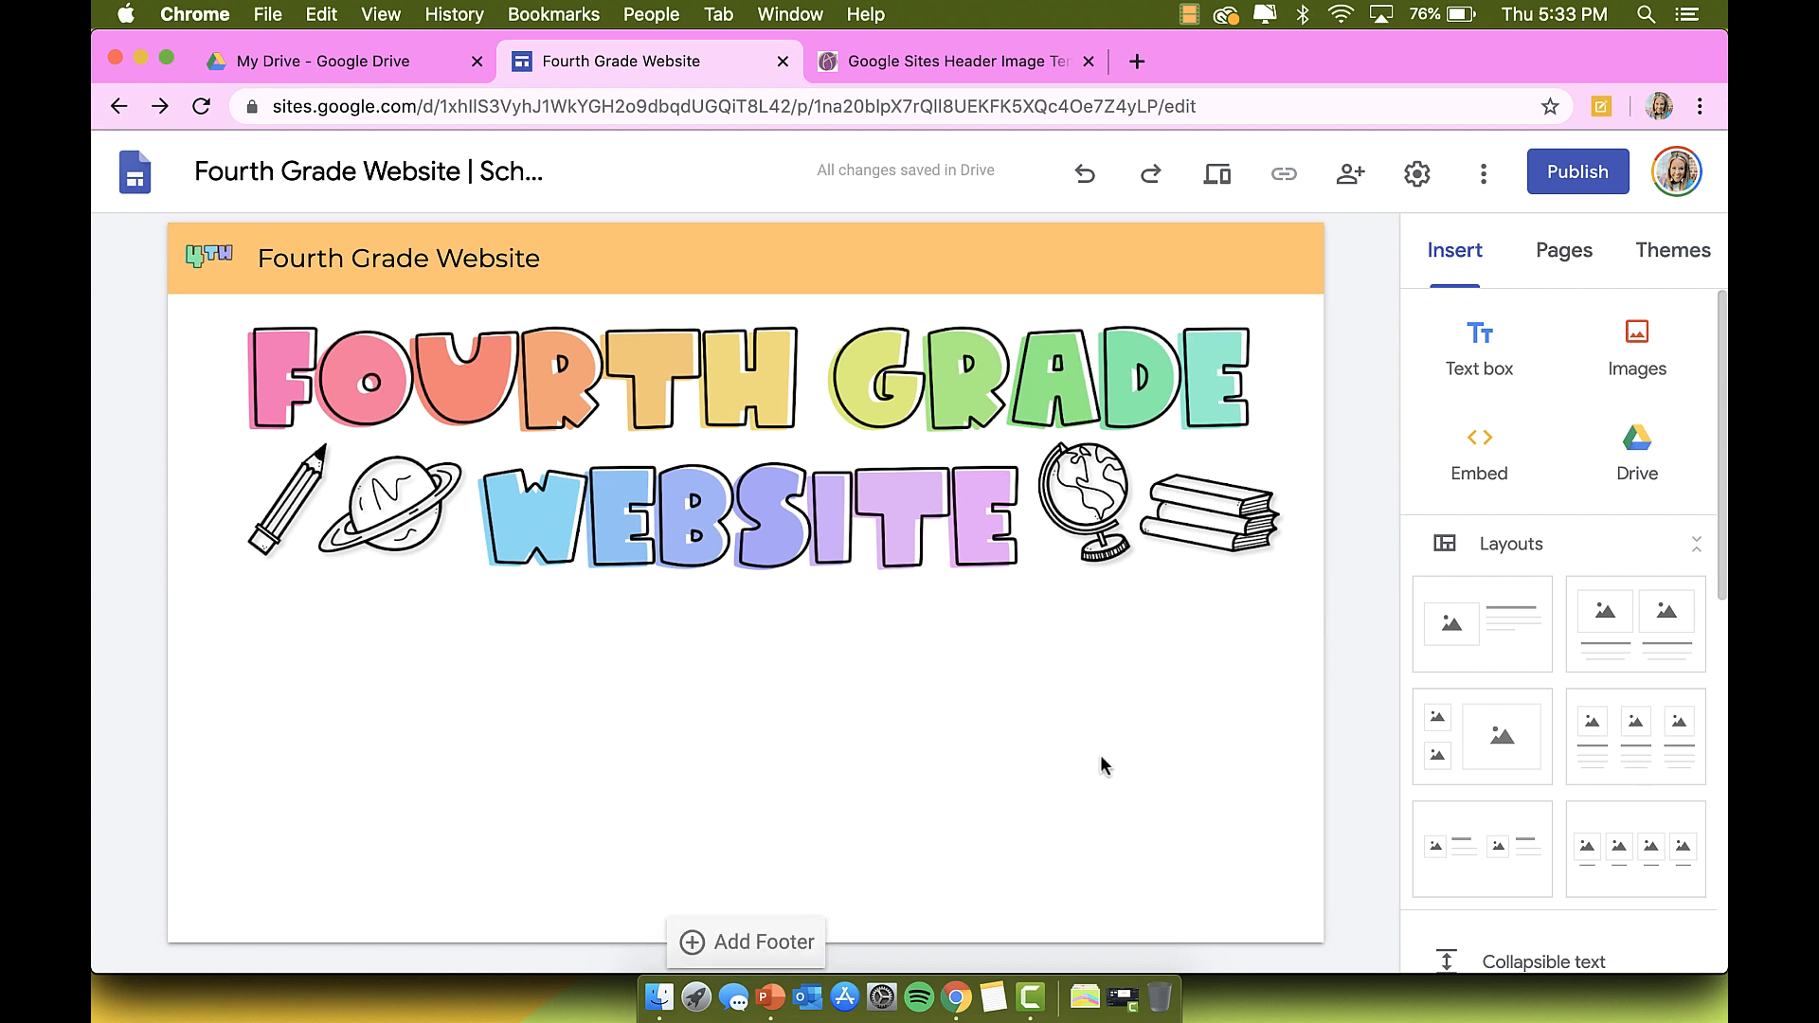
click(1578, 261)
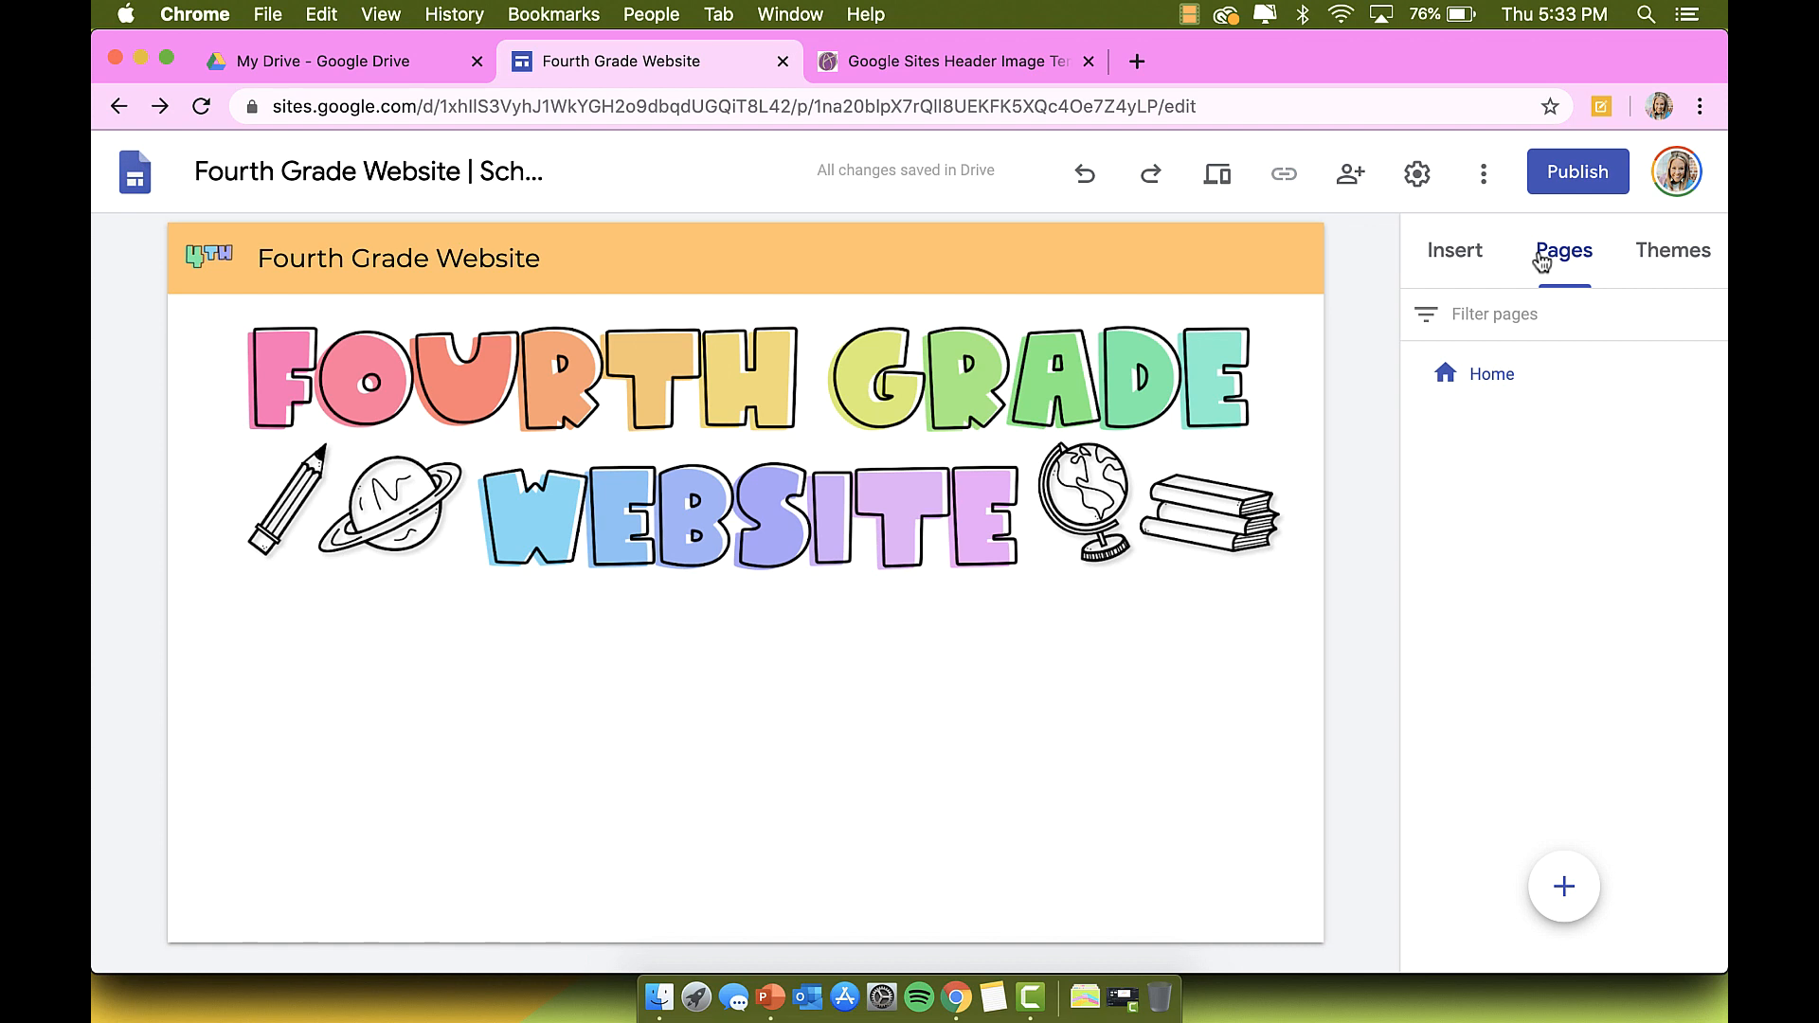
mouse_move(1509, 381)
click(1709, 377)
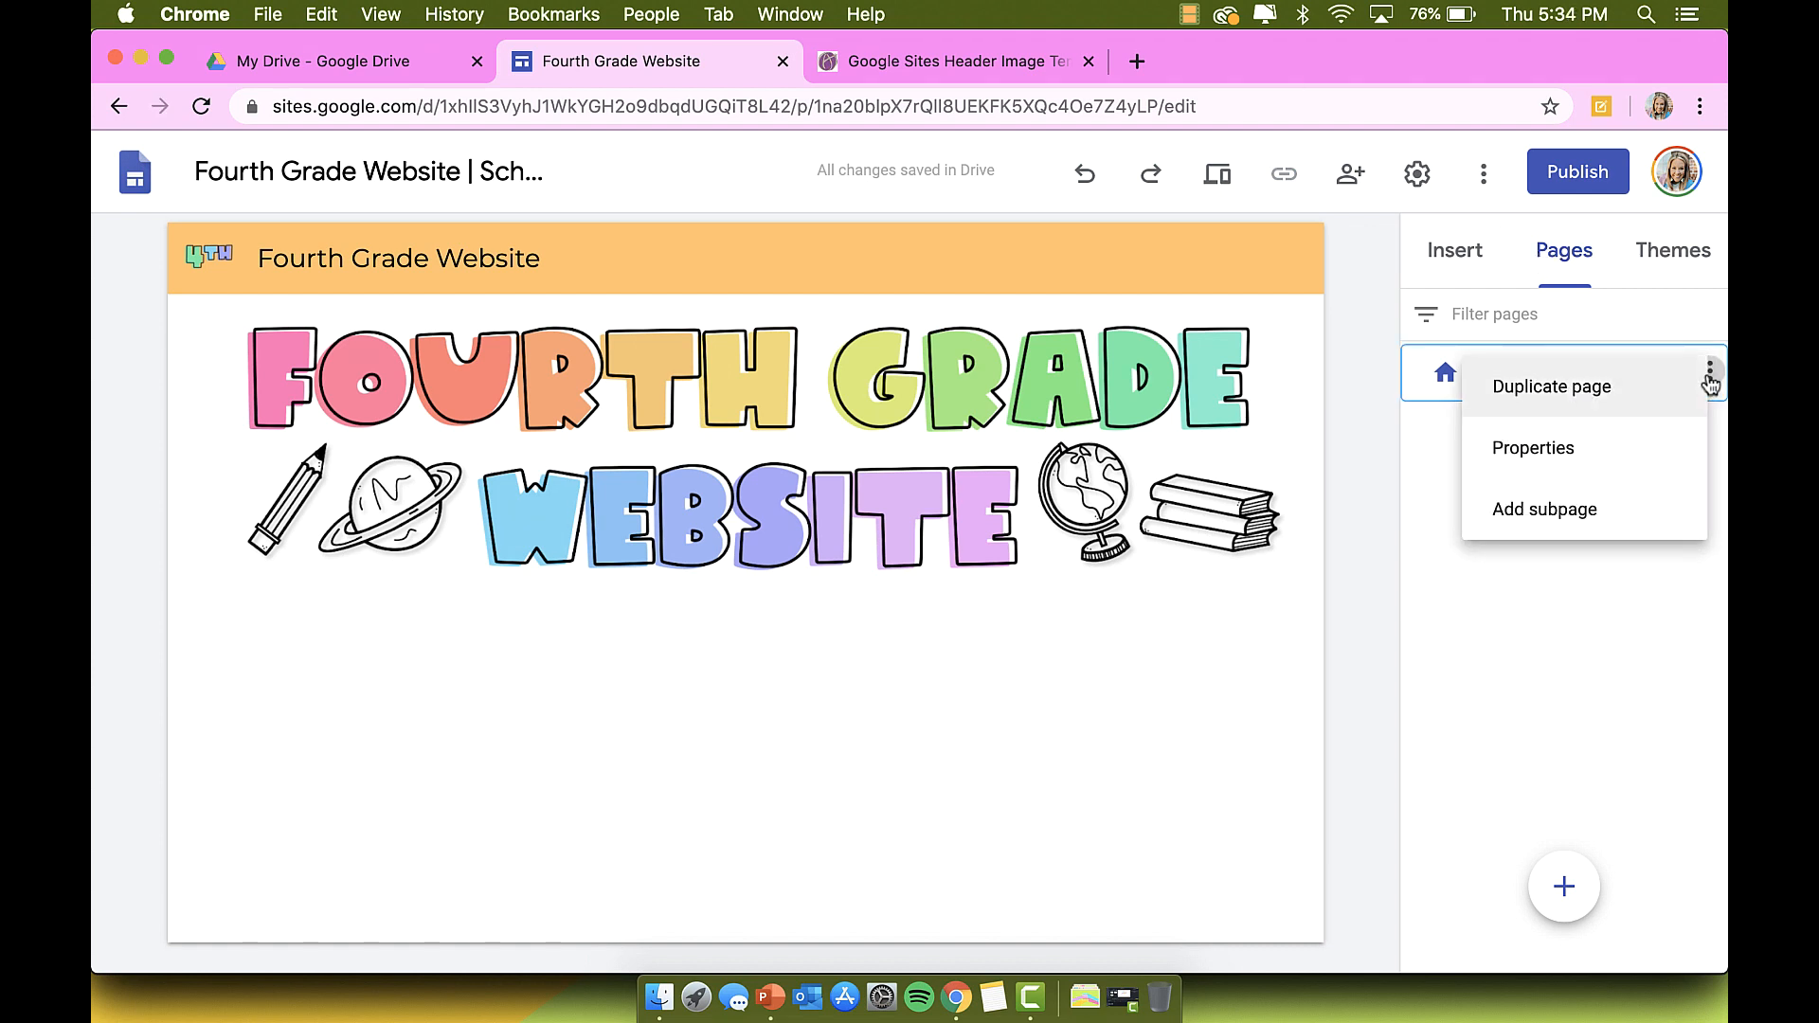
click(1596, 447)
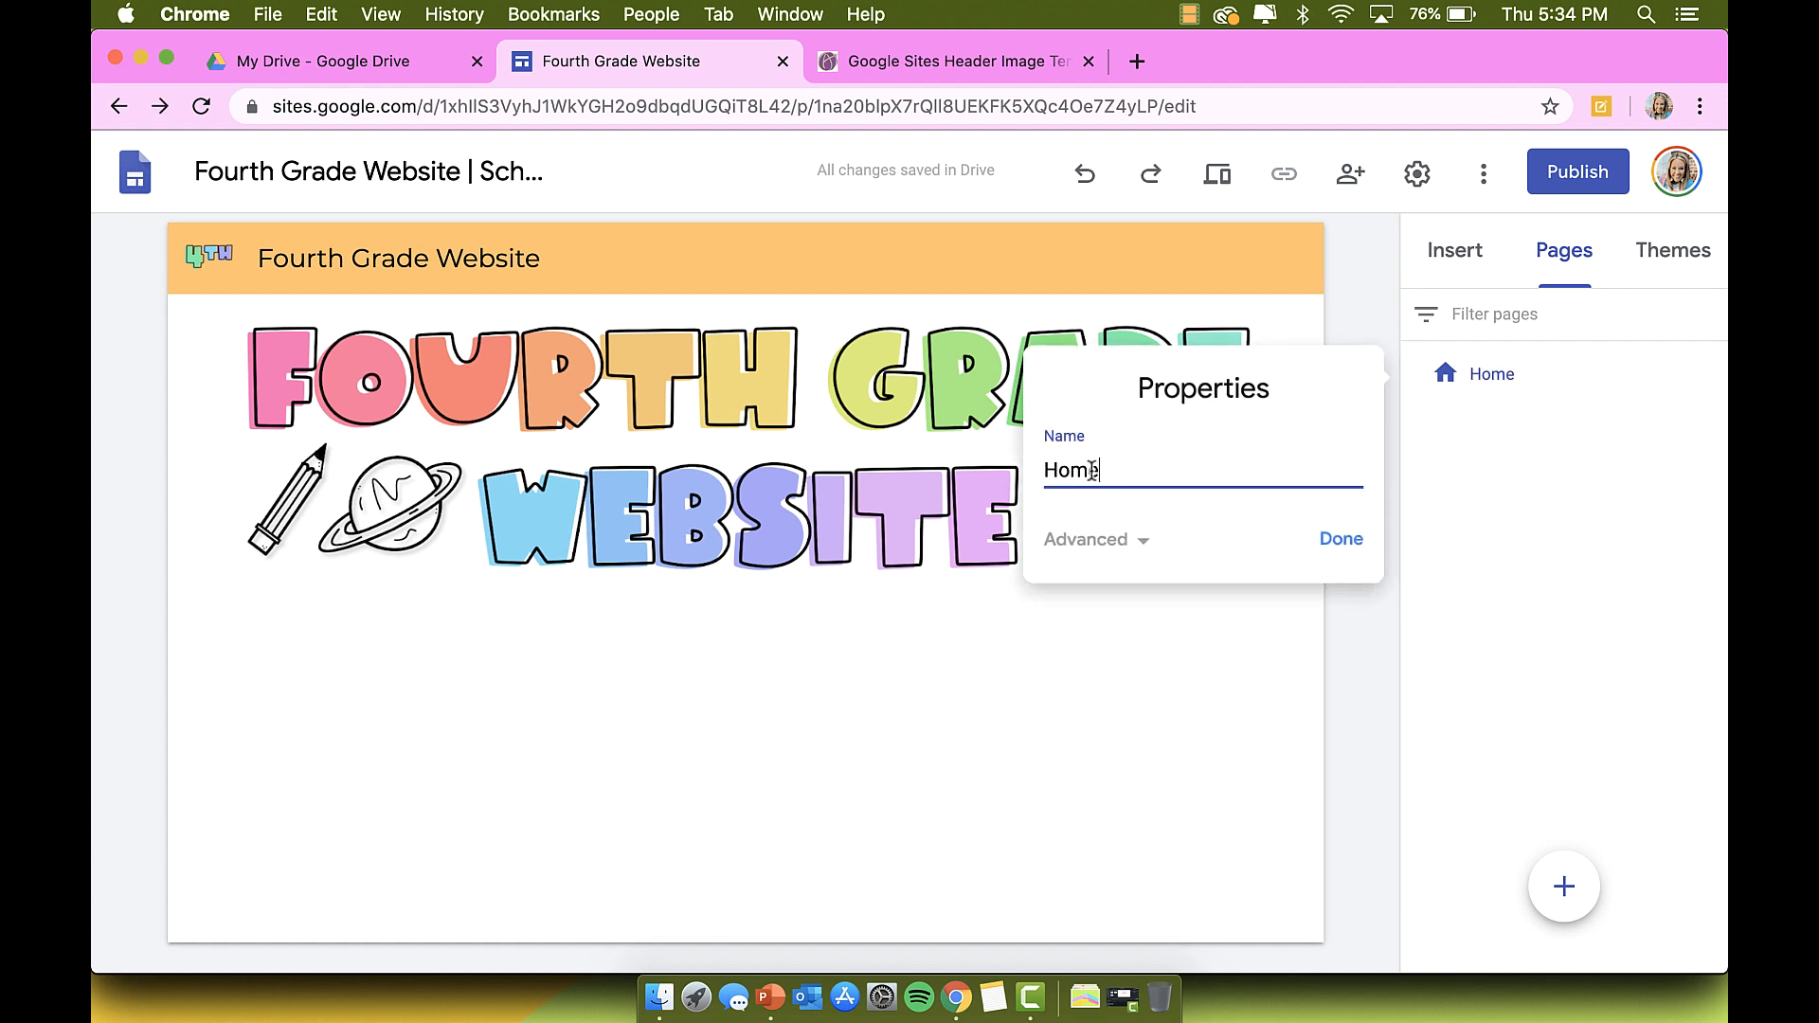
click(1338, 540)
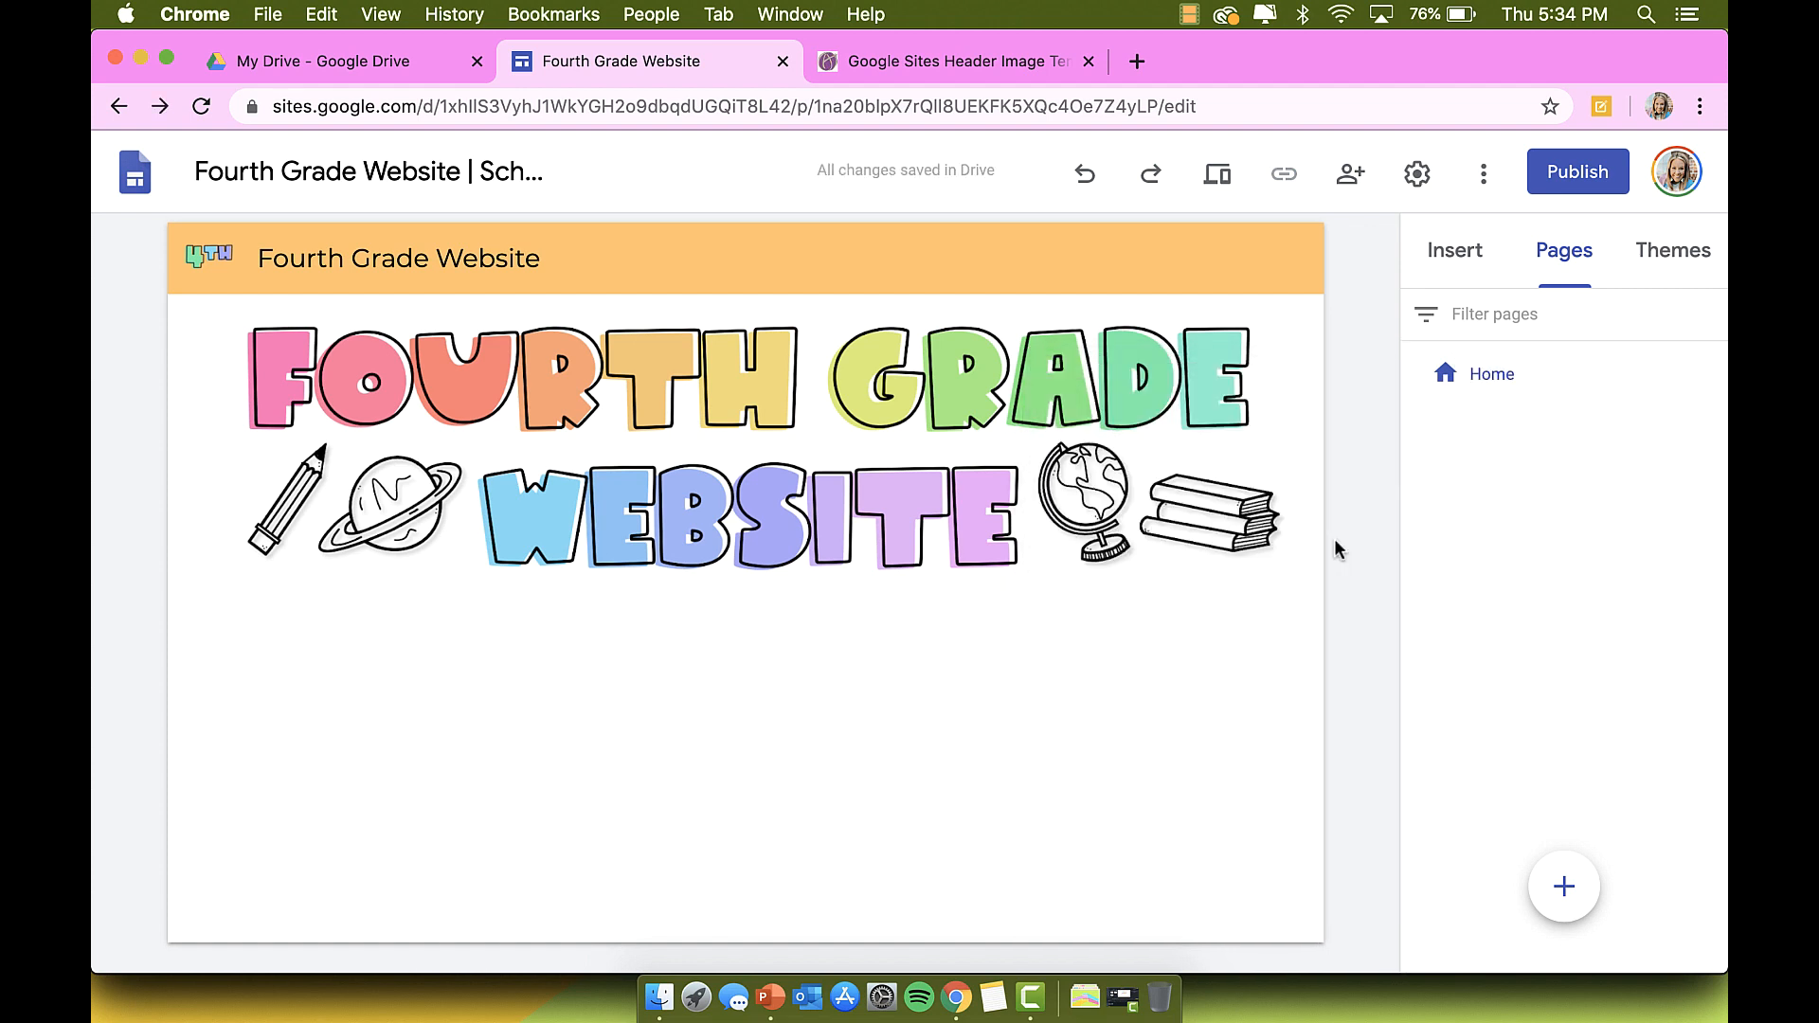
click(1708, 374)
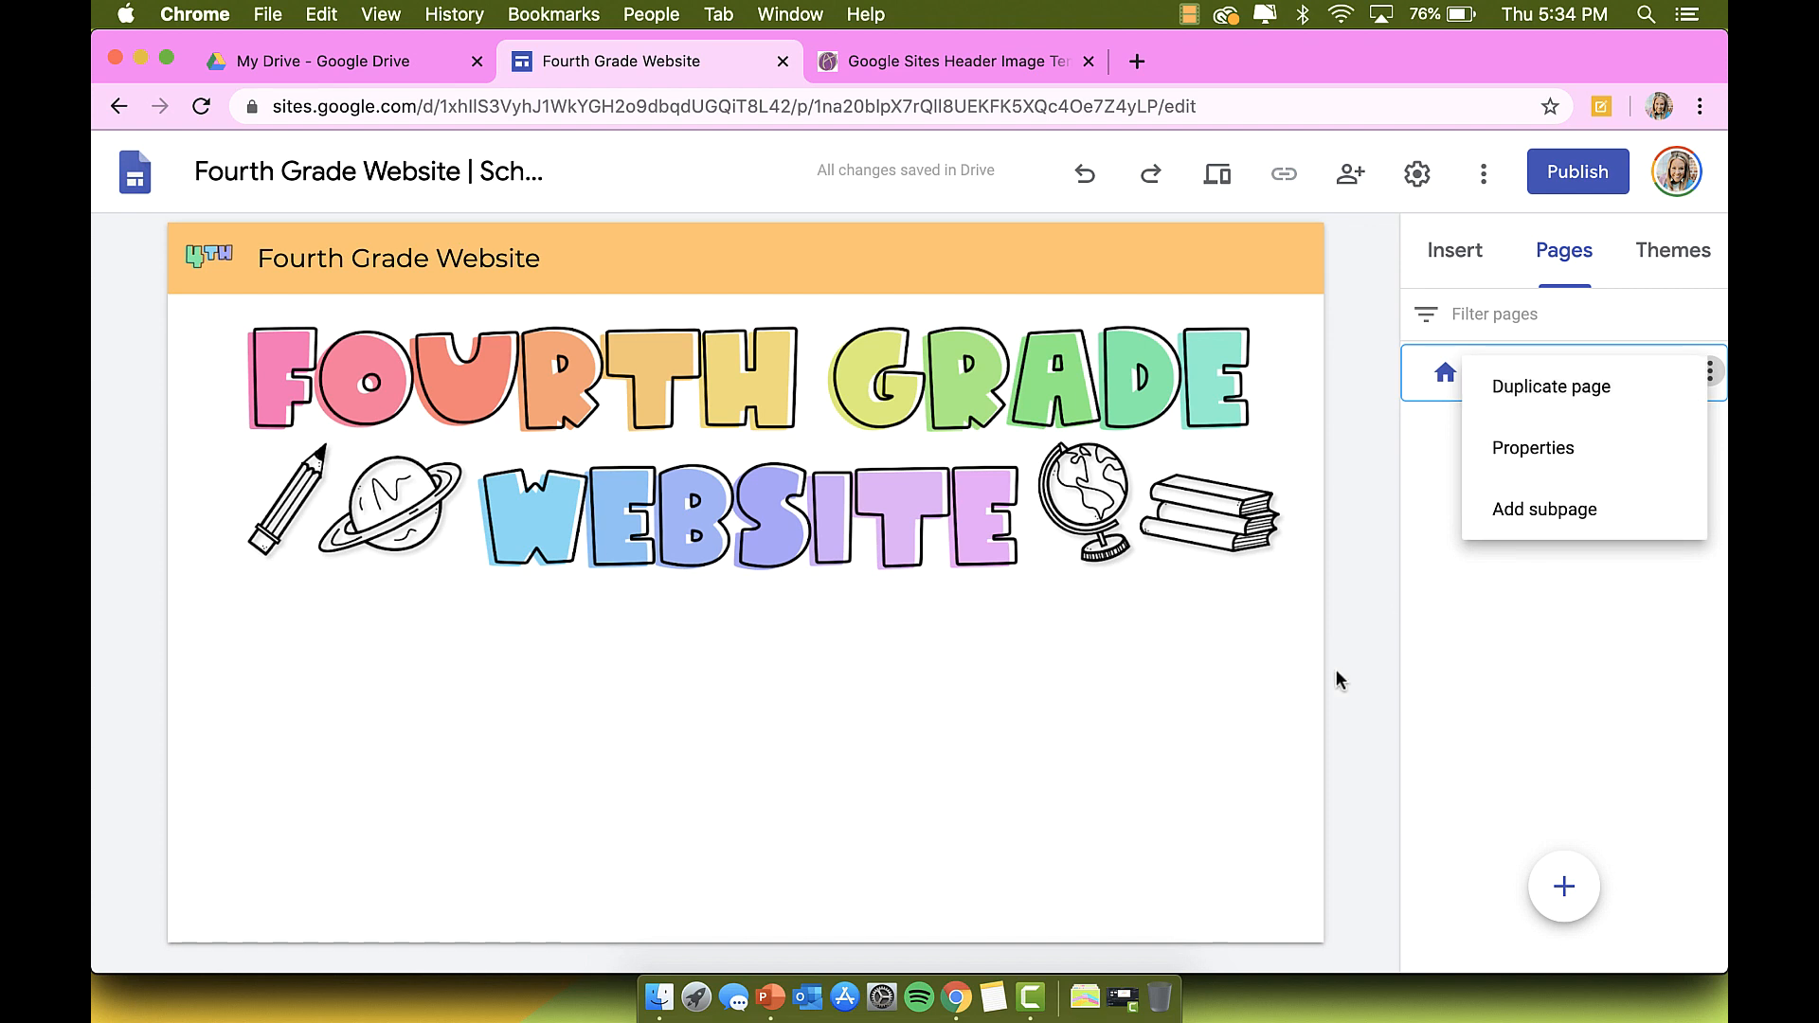
click(1519, 614)
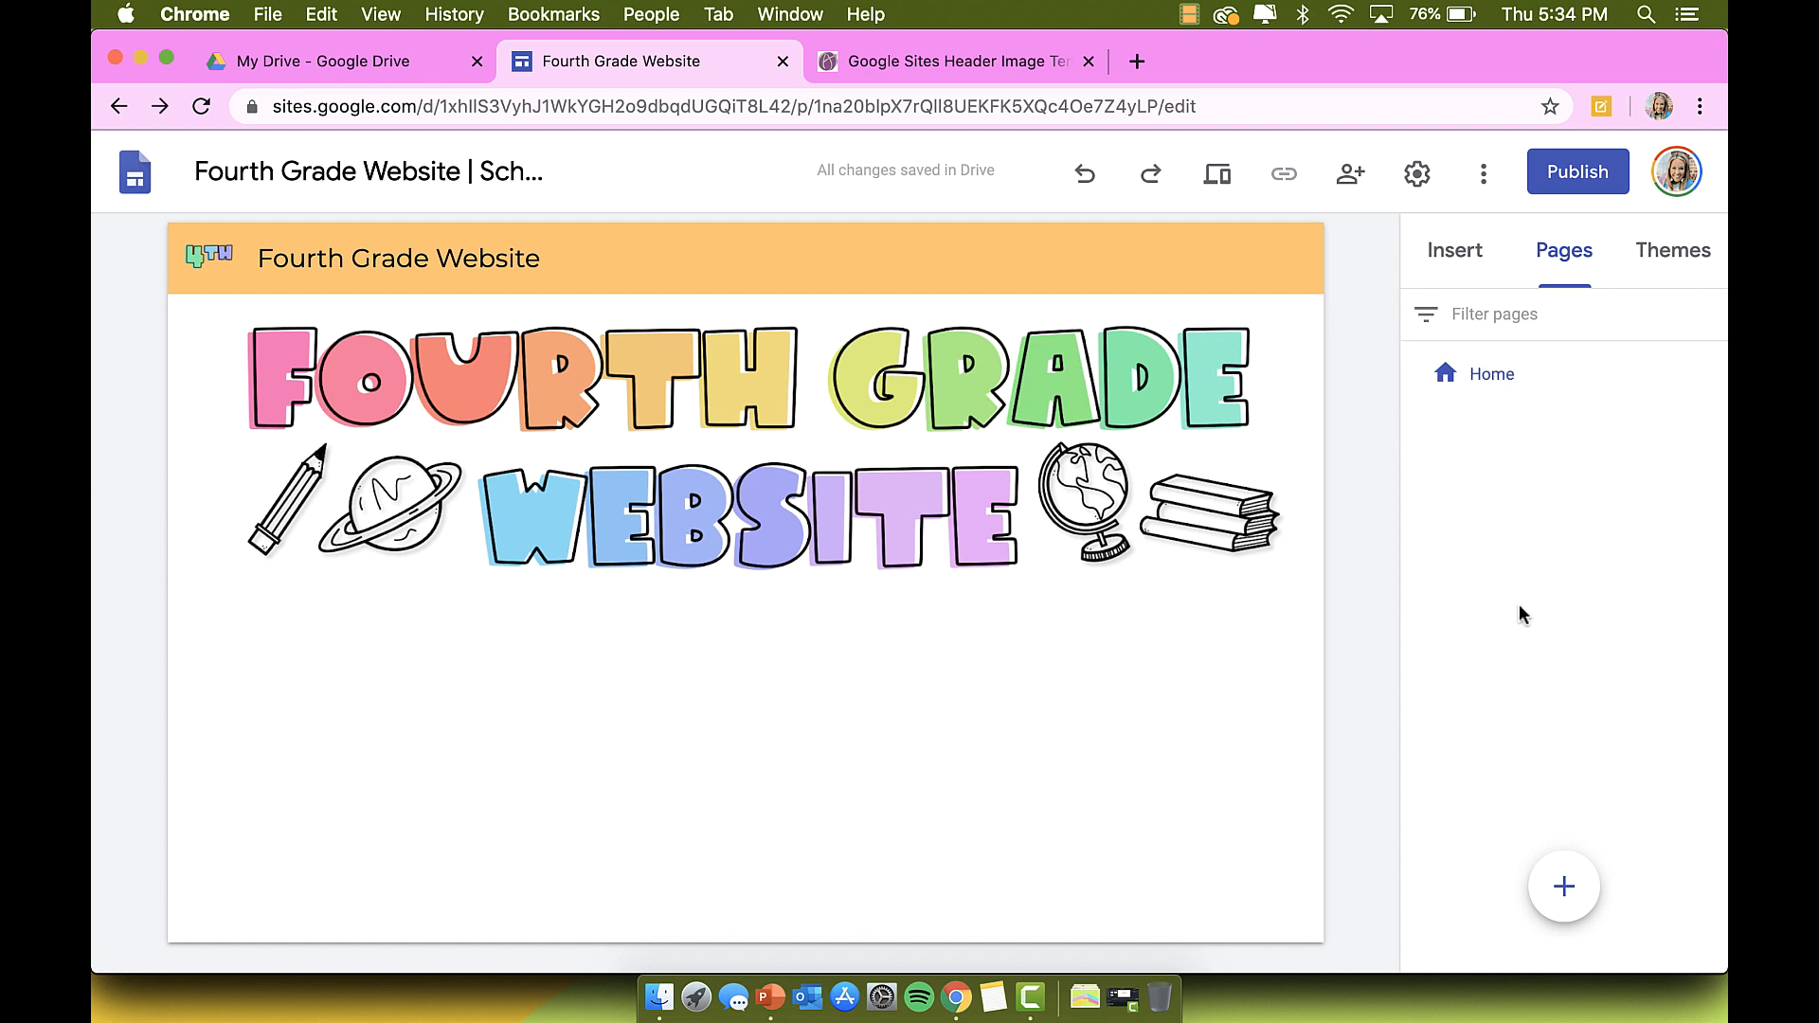
Step: Browse the Insert panel's content elements and choose Button to add one to the Home page
click(1455, 252)
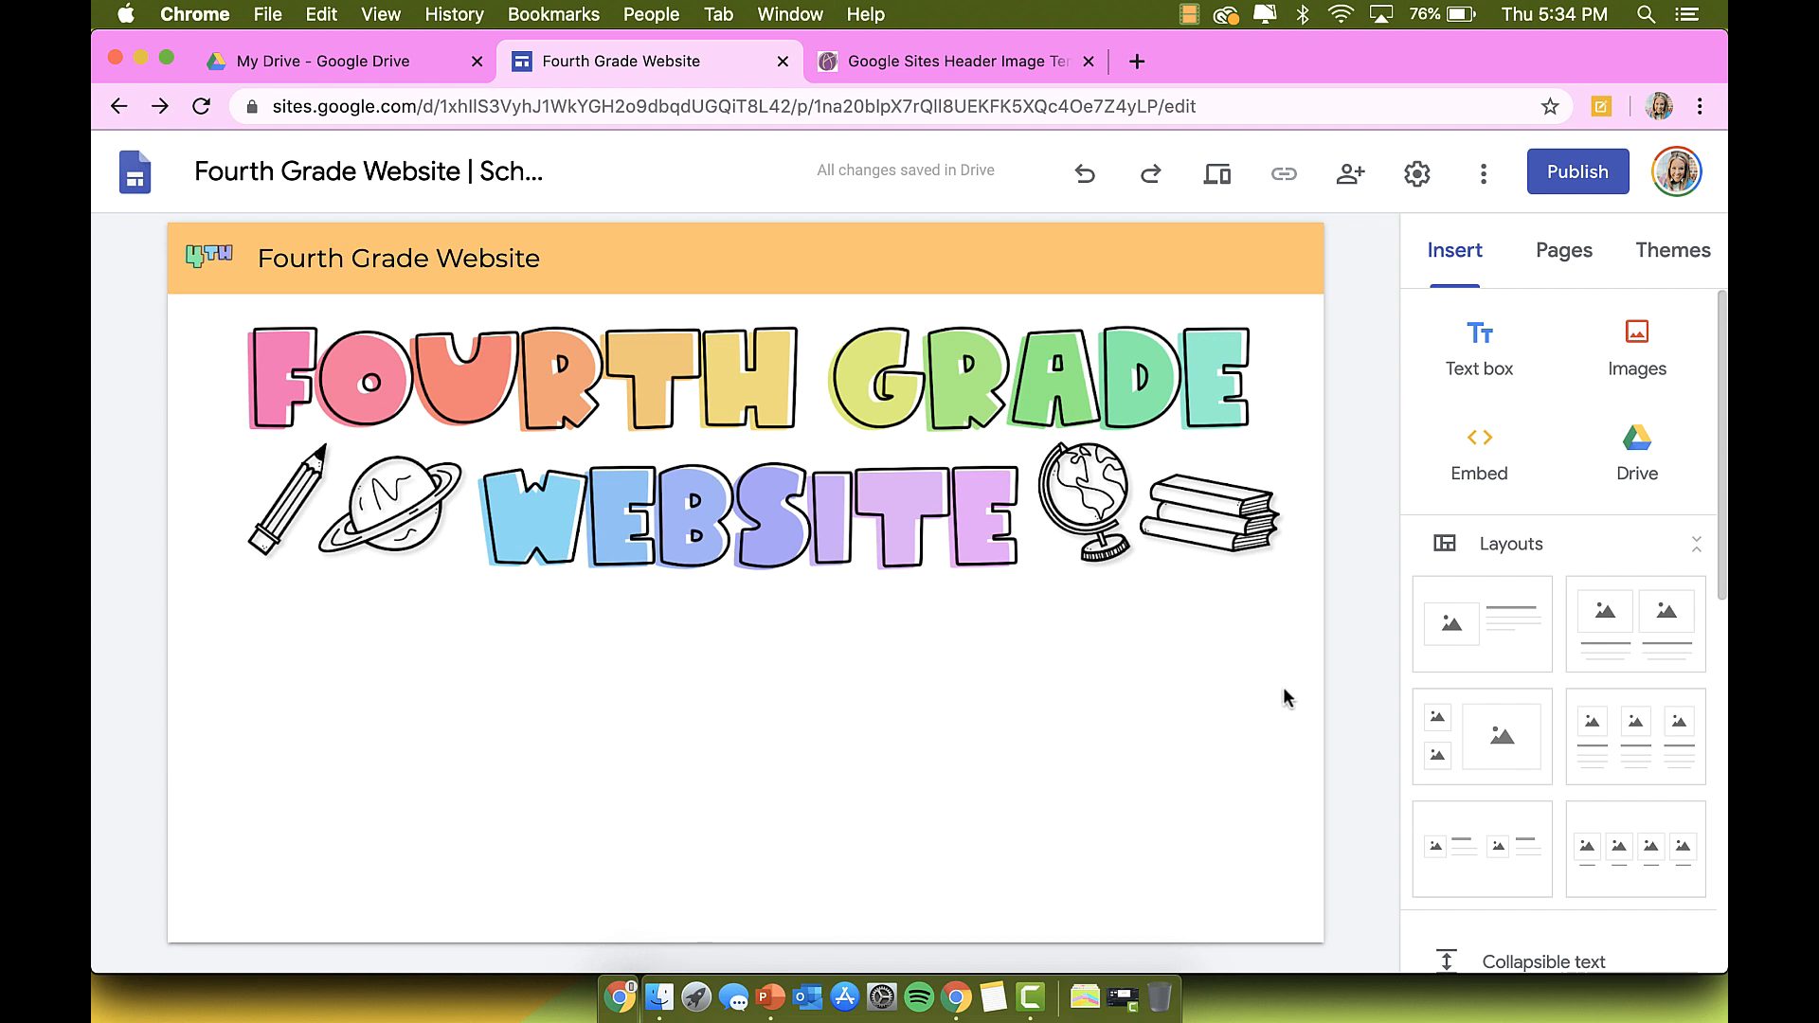
scroll(1541, 652, down, 5)
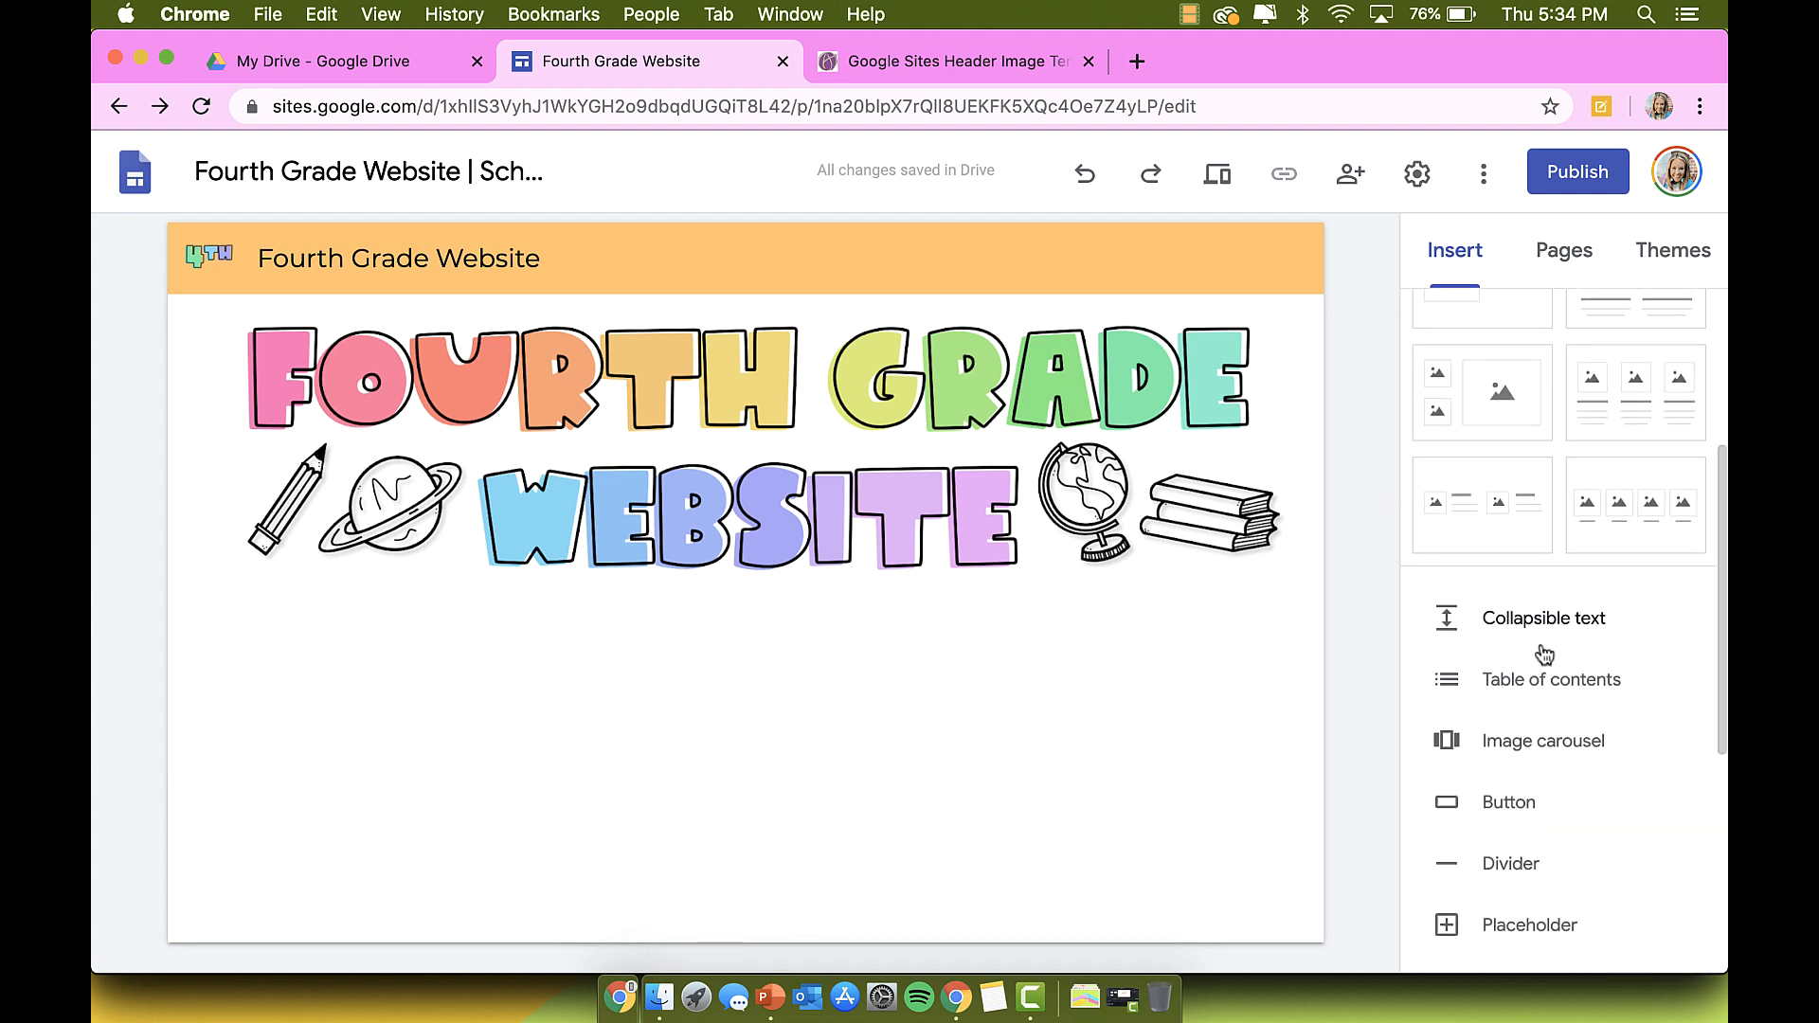
scroll(1544, 654, down, 4)
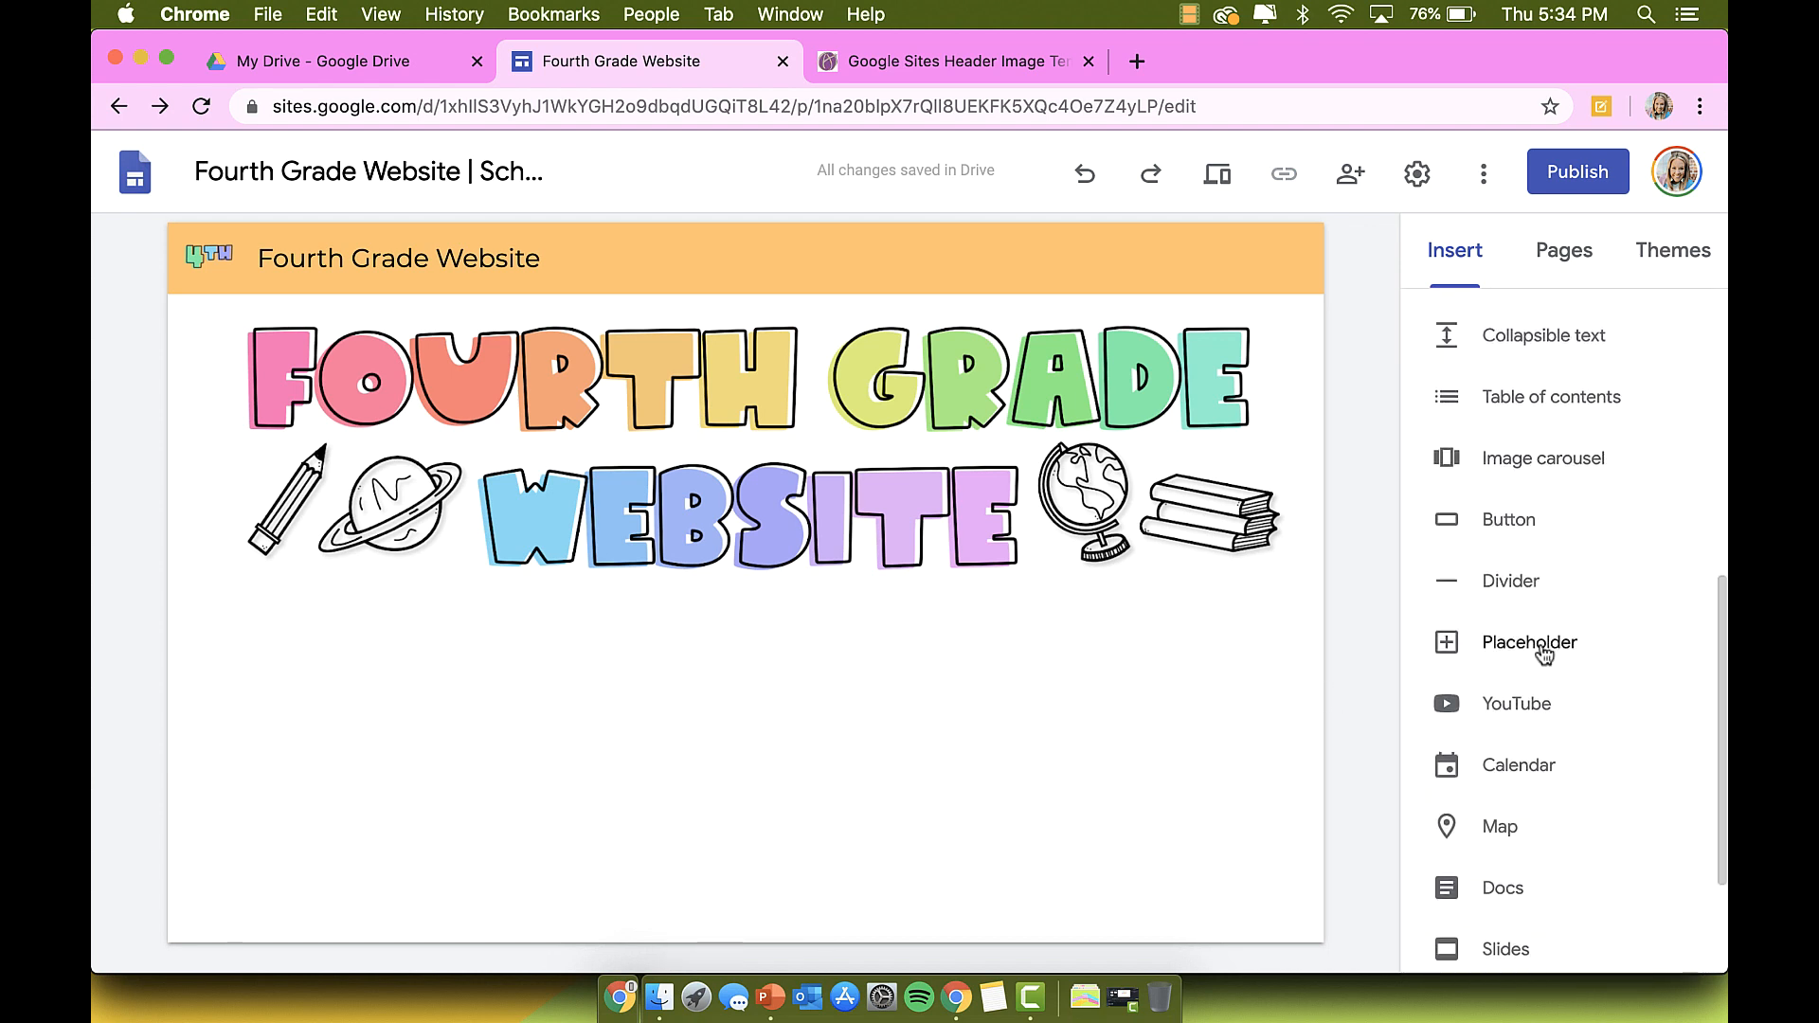
scroll(1545, 654, up, 6)
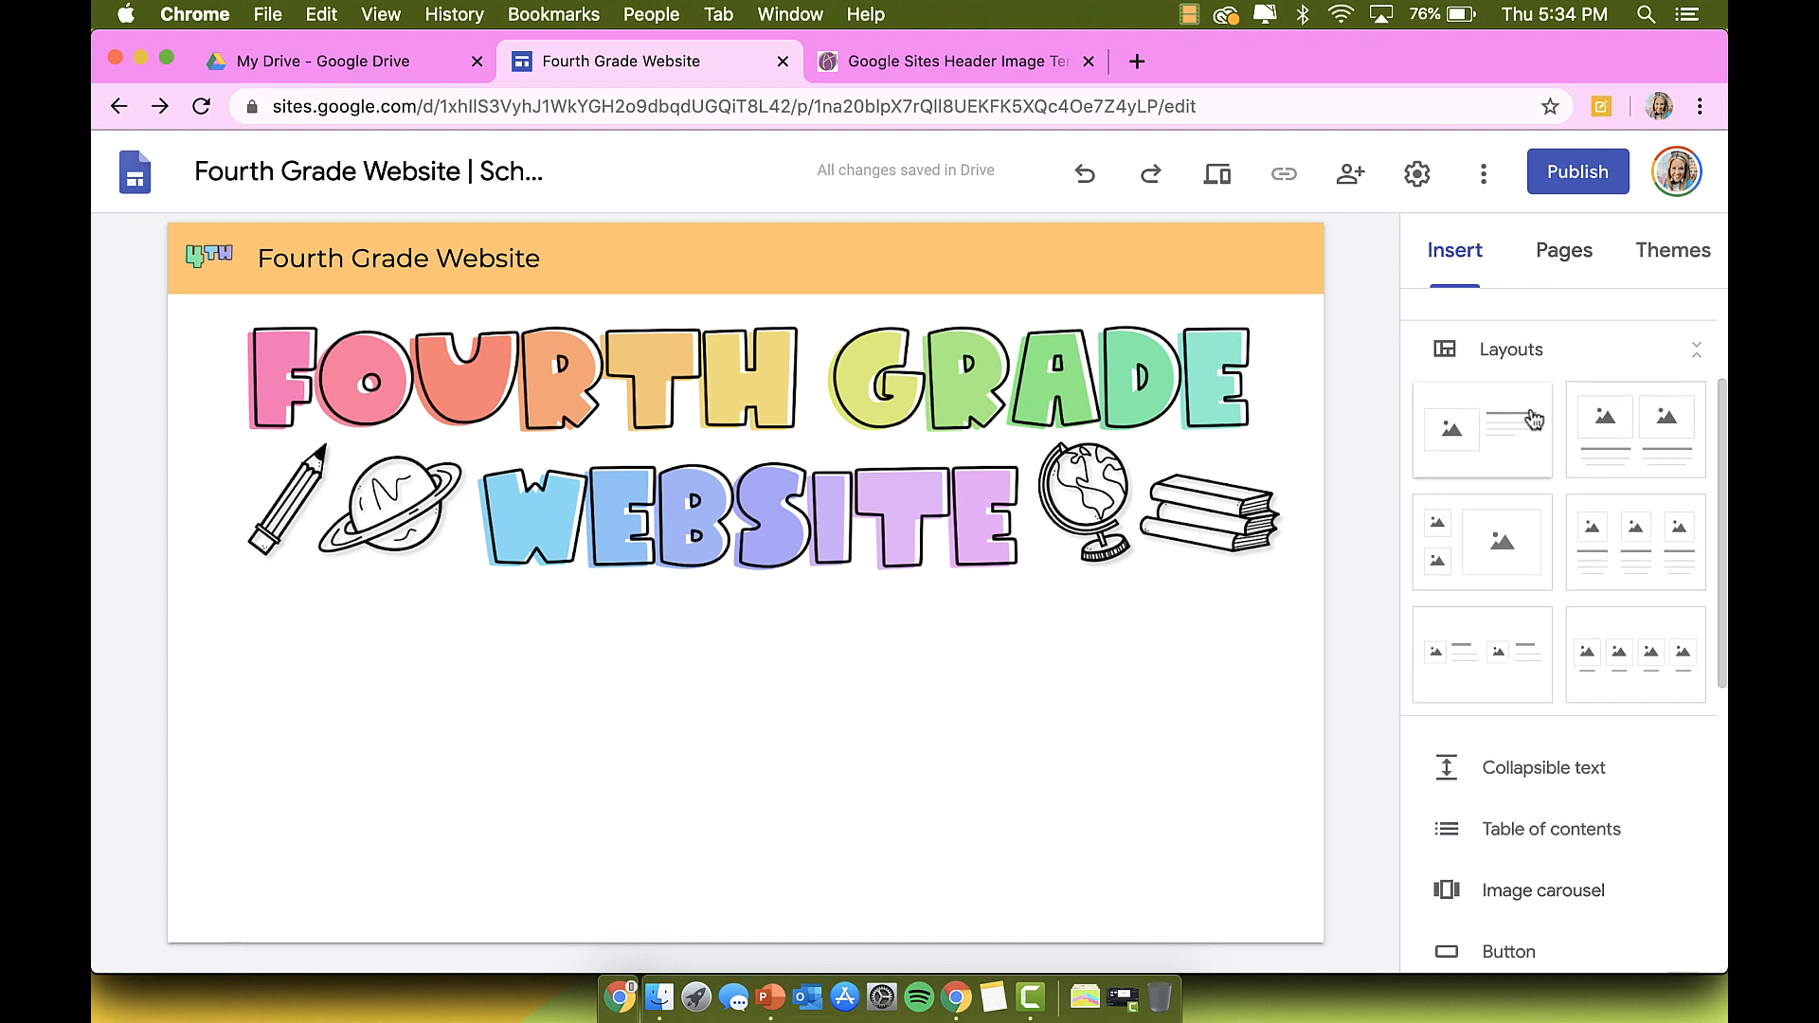
scroll(1534, 420, up, 3)
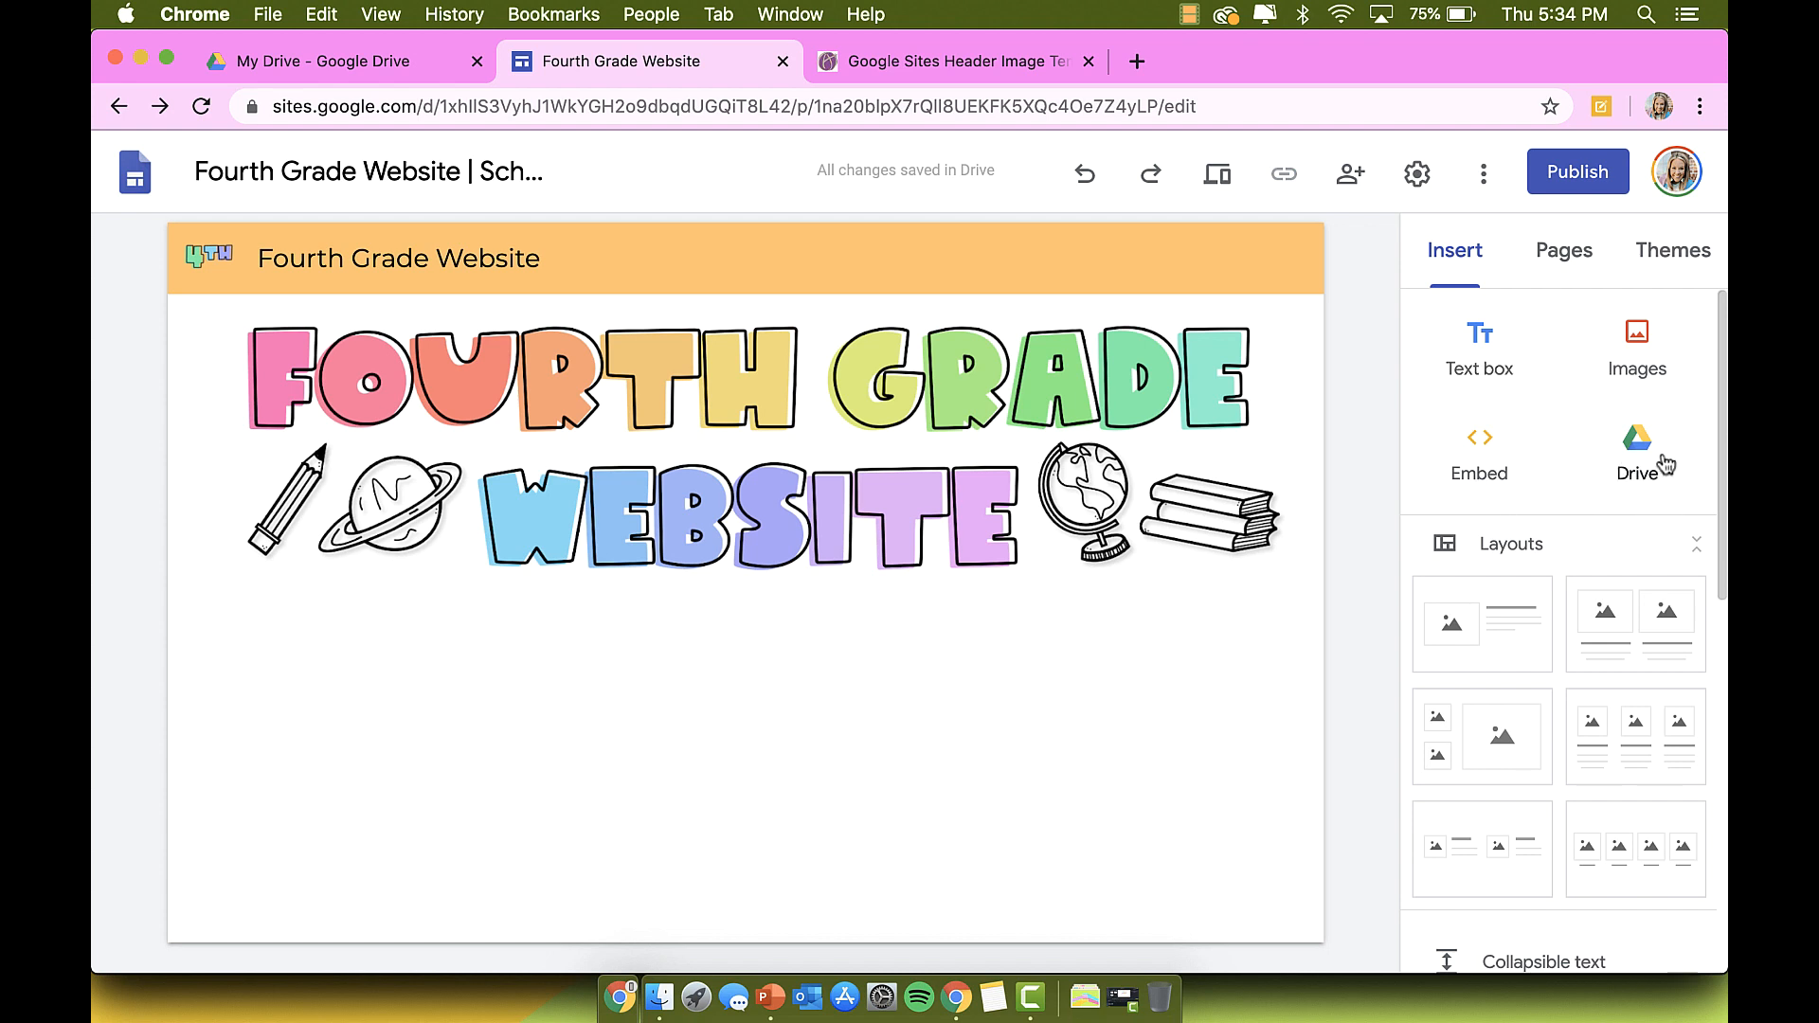
scroll(1661, 463, down, 2)
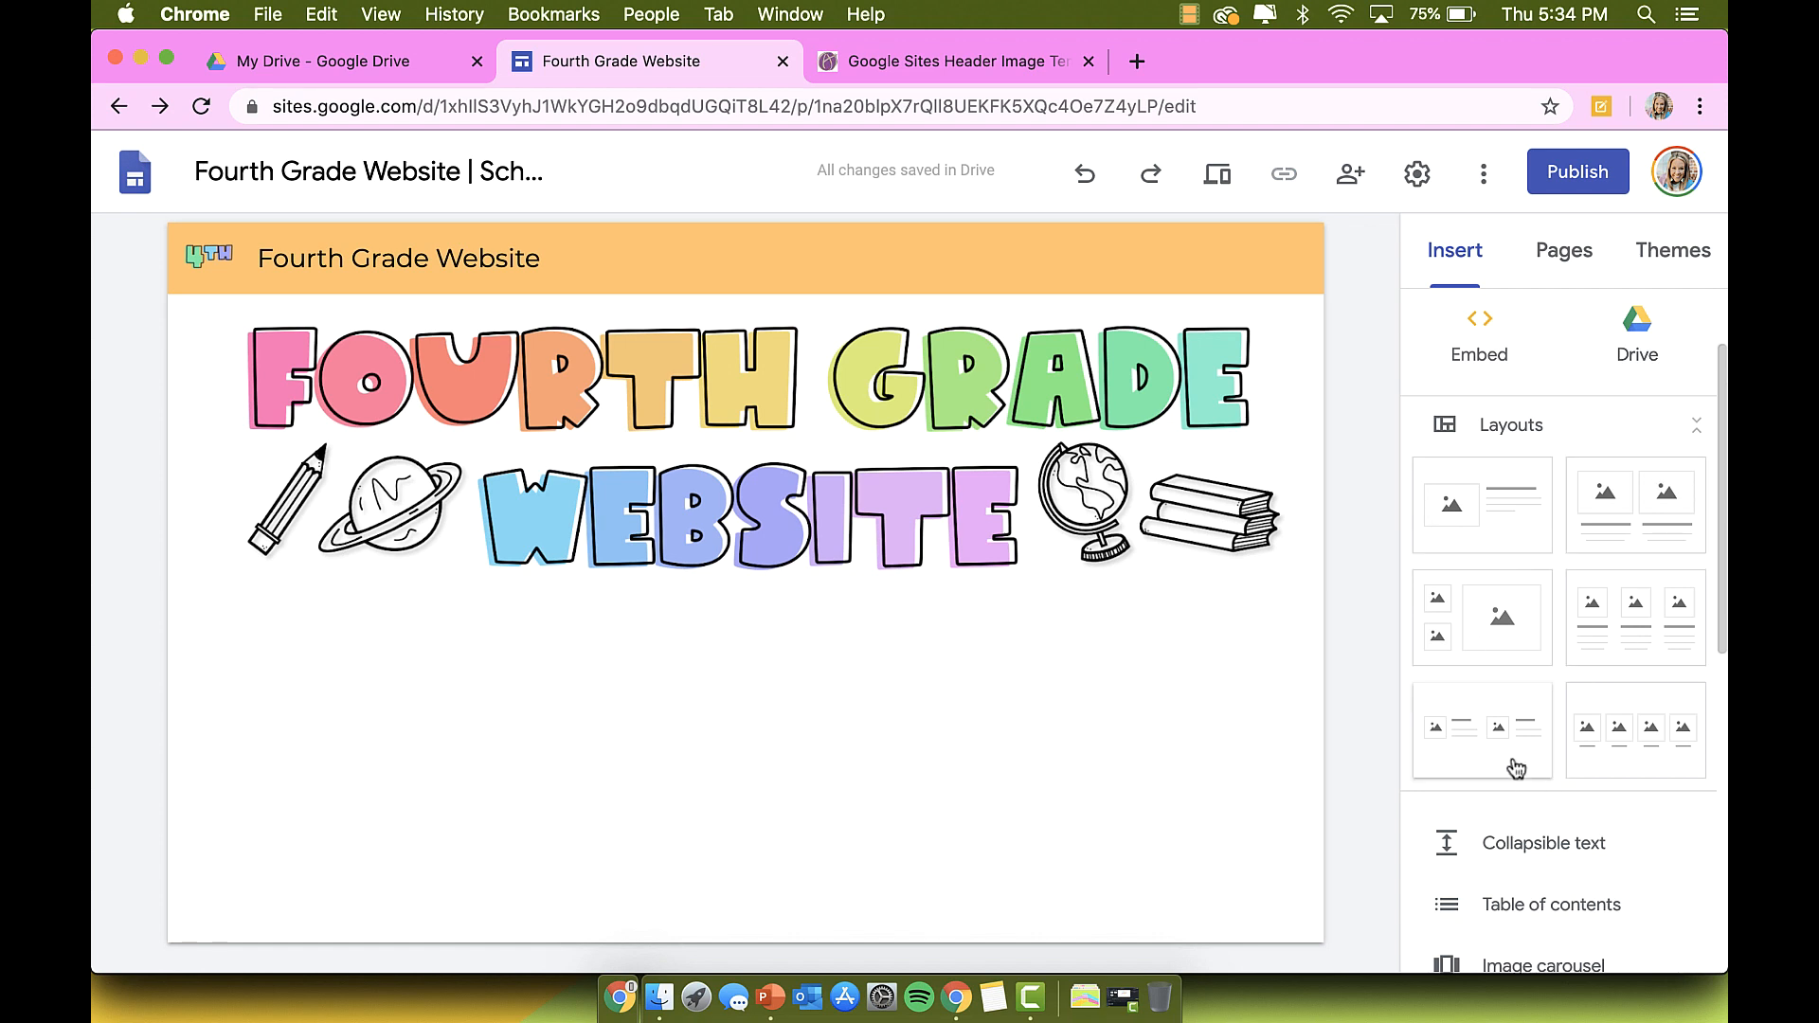
scroll(1511, 759, down, 2)
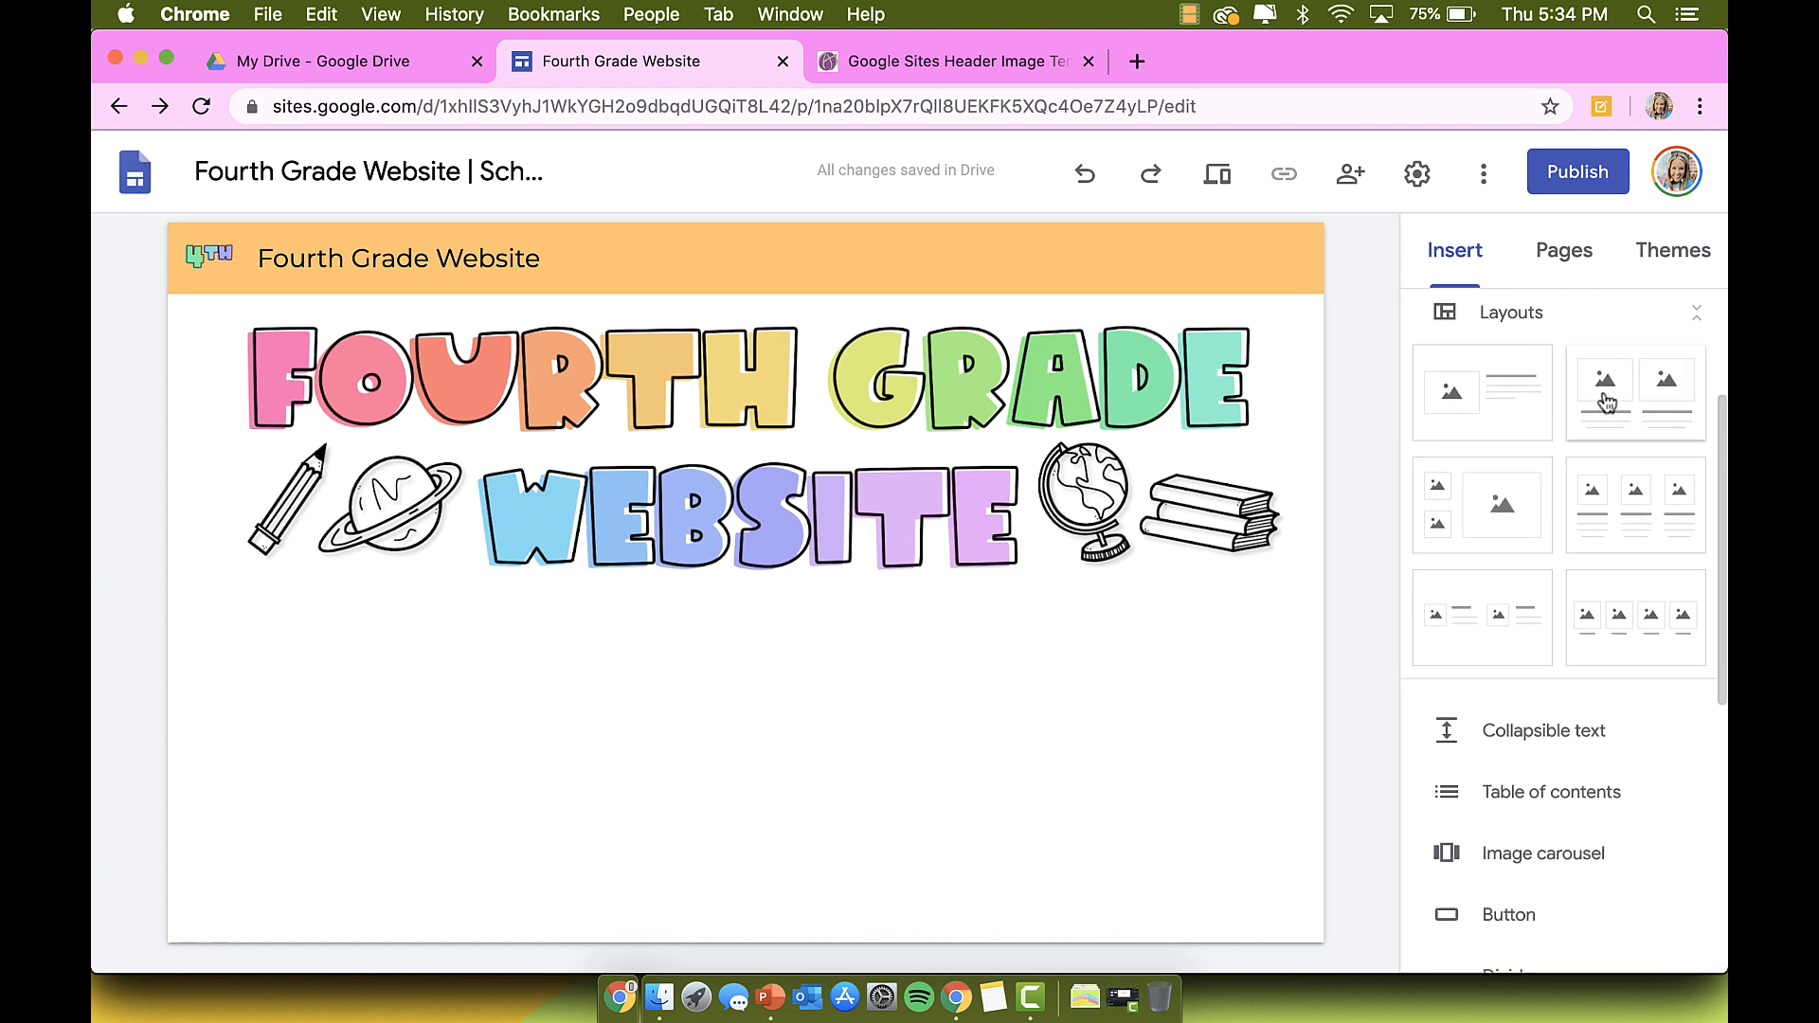
scroll(1640, 549, down, 3)
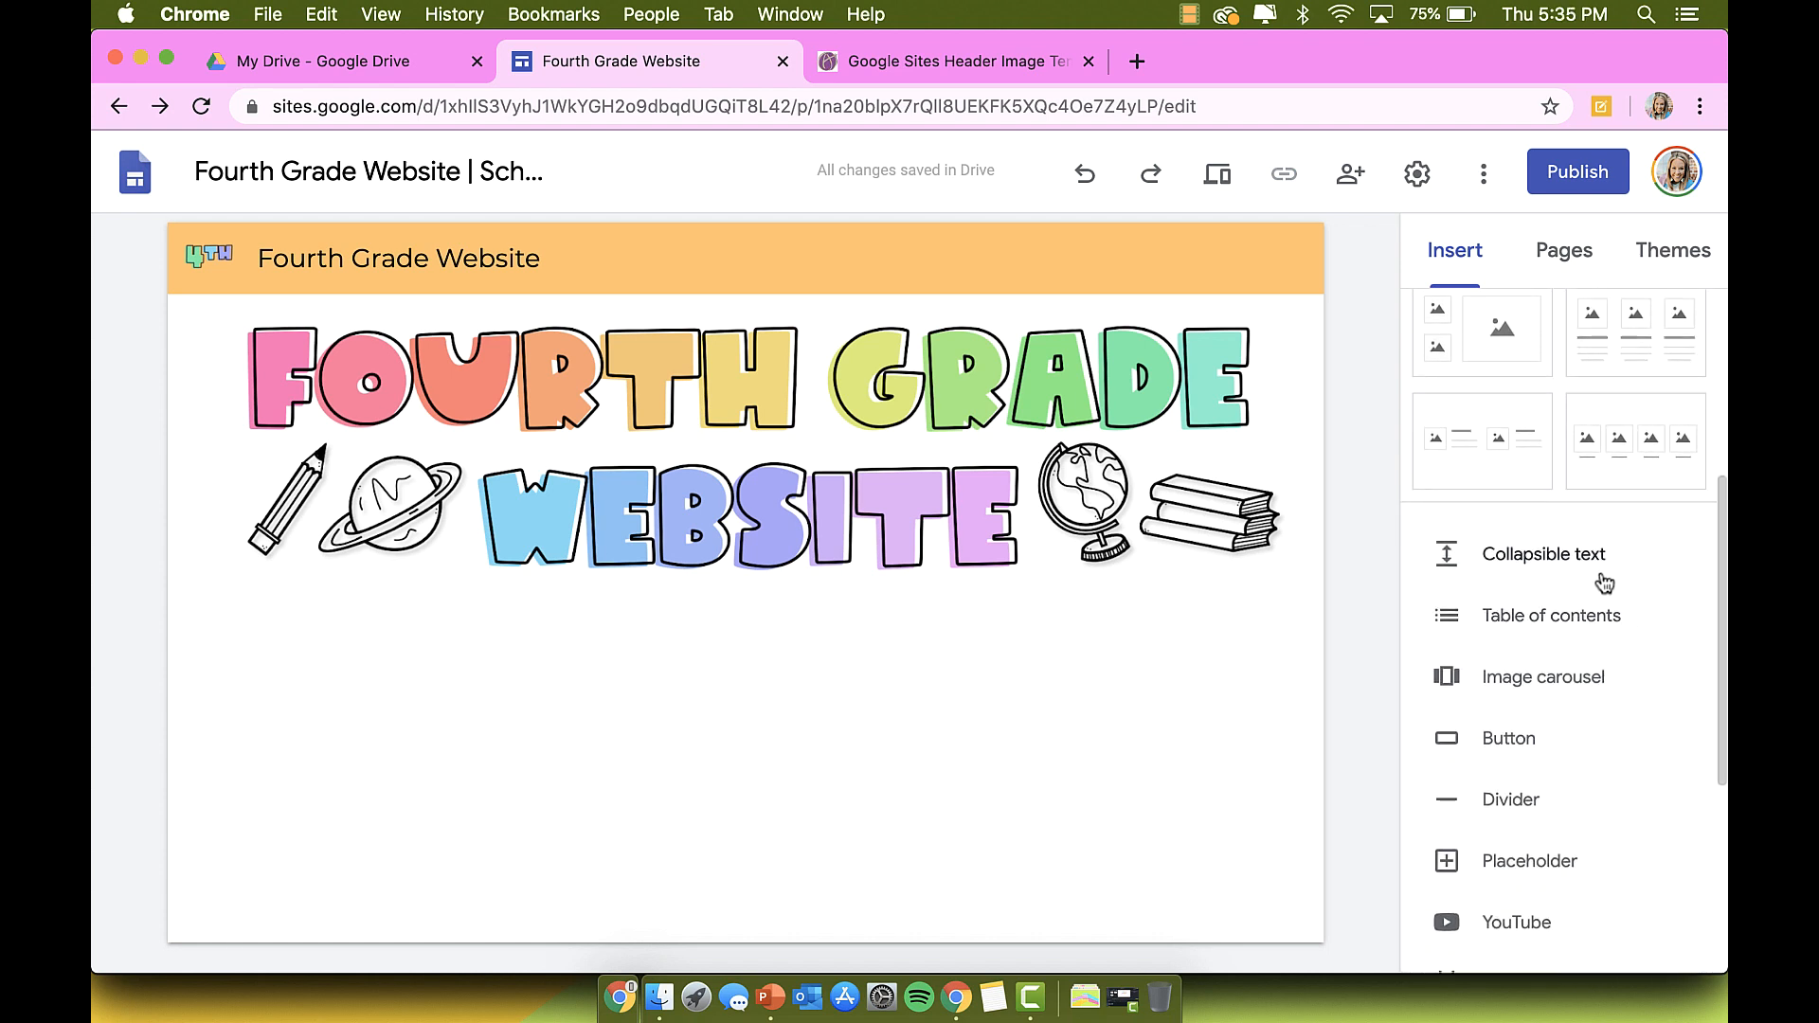
scroll(1597, 572, down, 2)
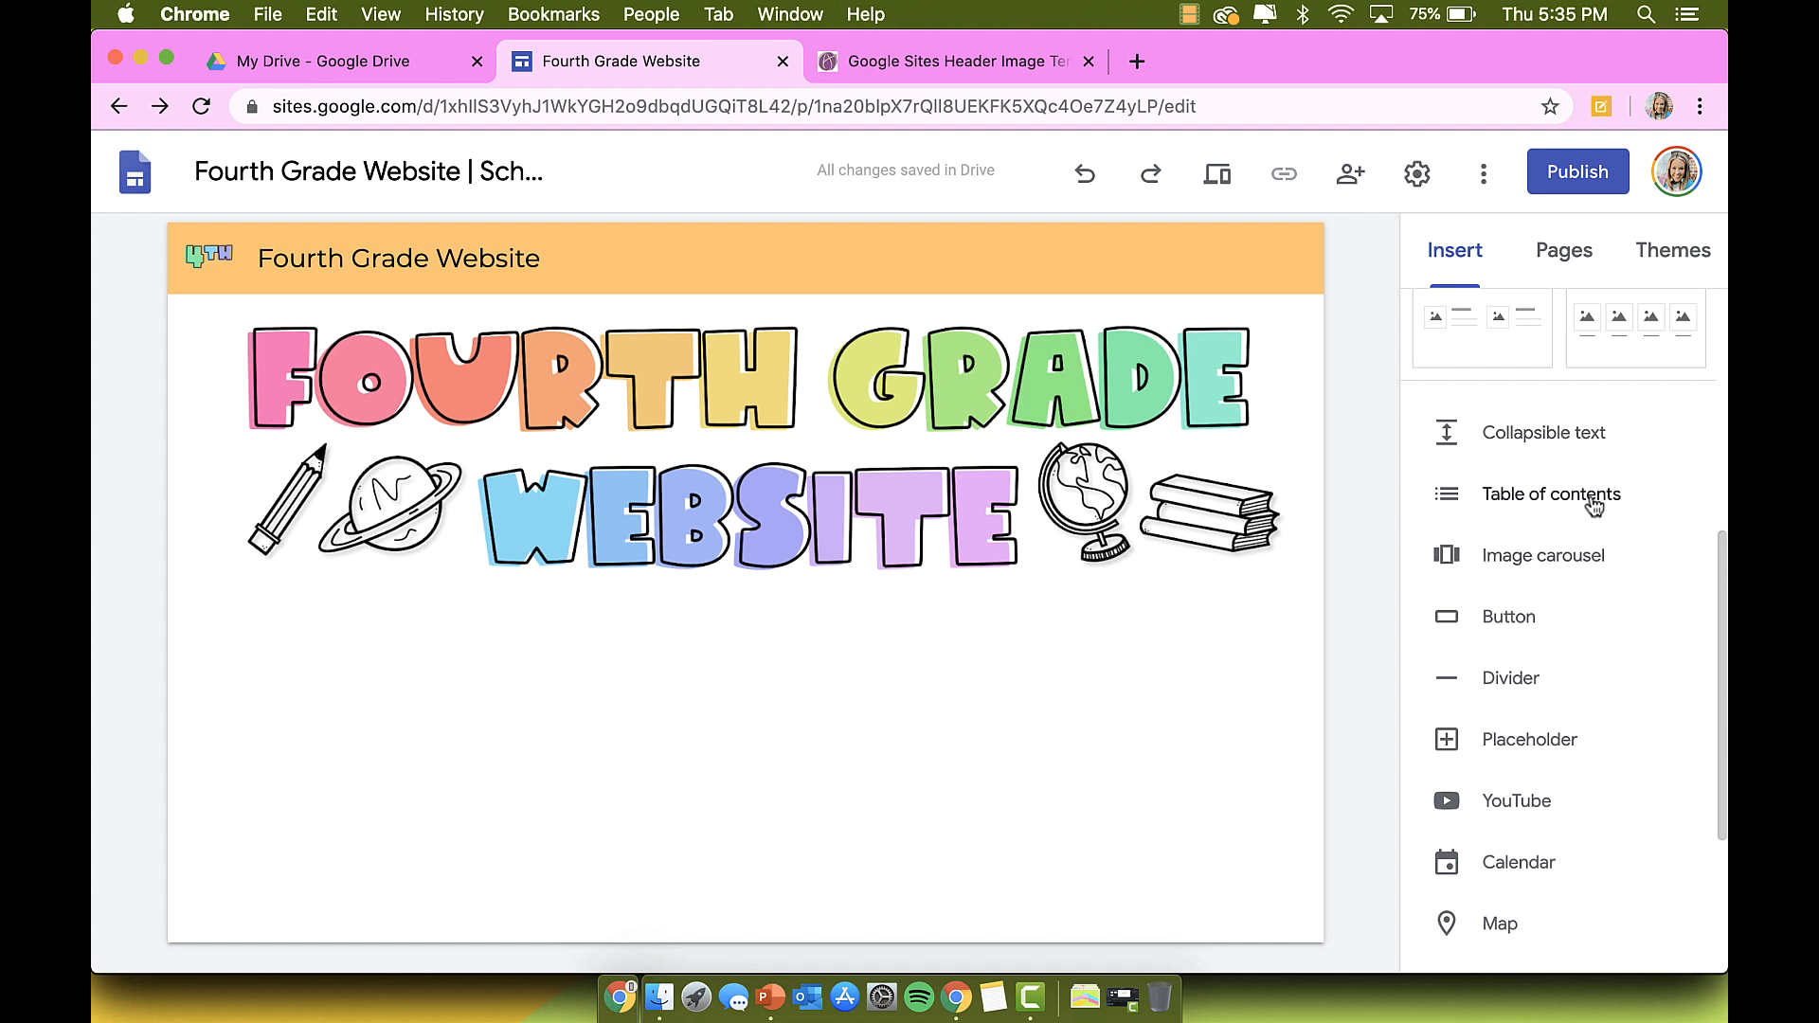
scroll(1592, 503, down, 2)
scroll(1549, 507, down, 2)
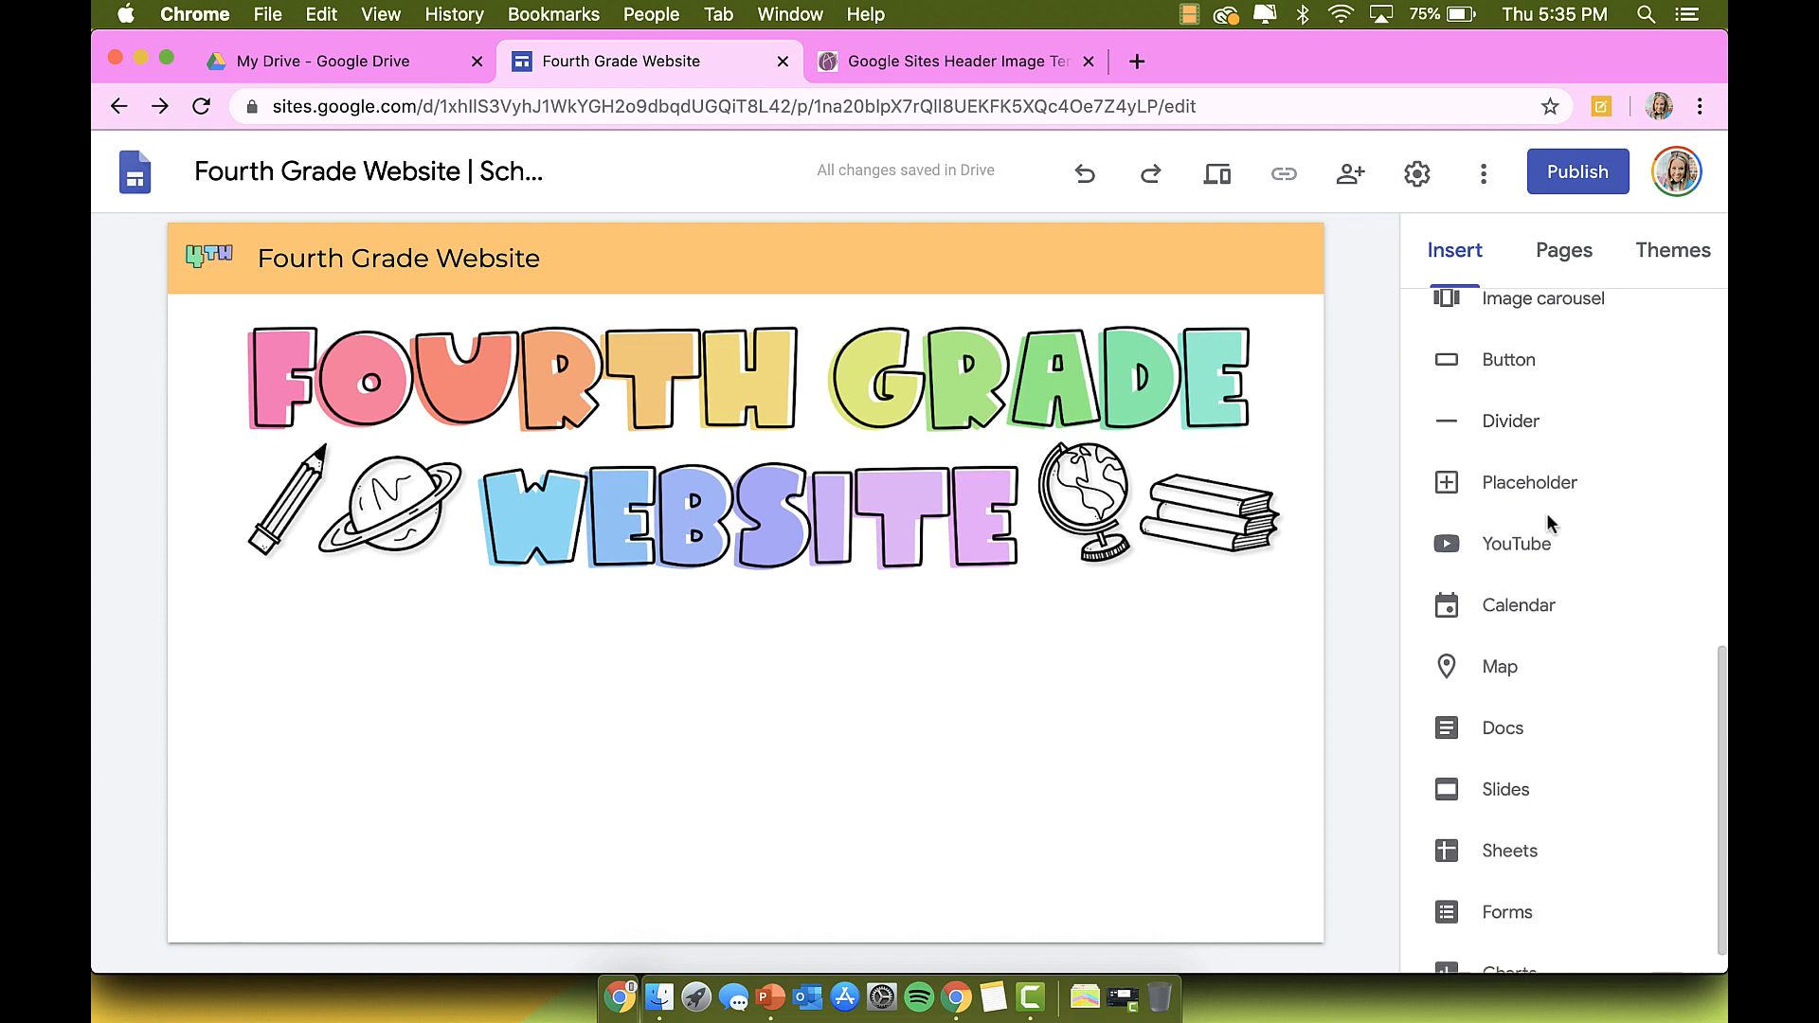
scroll(1508, 906, up, 3)
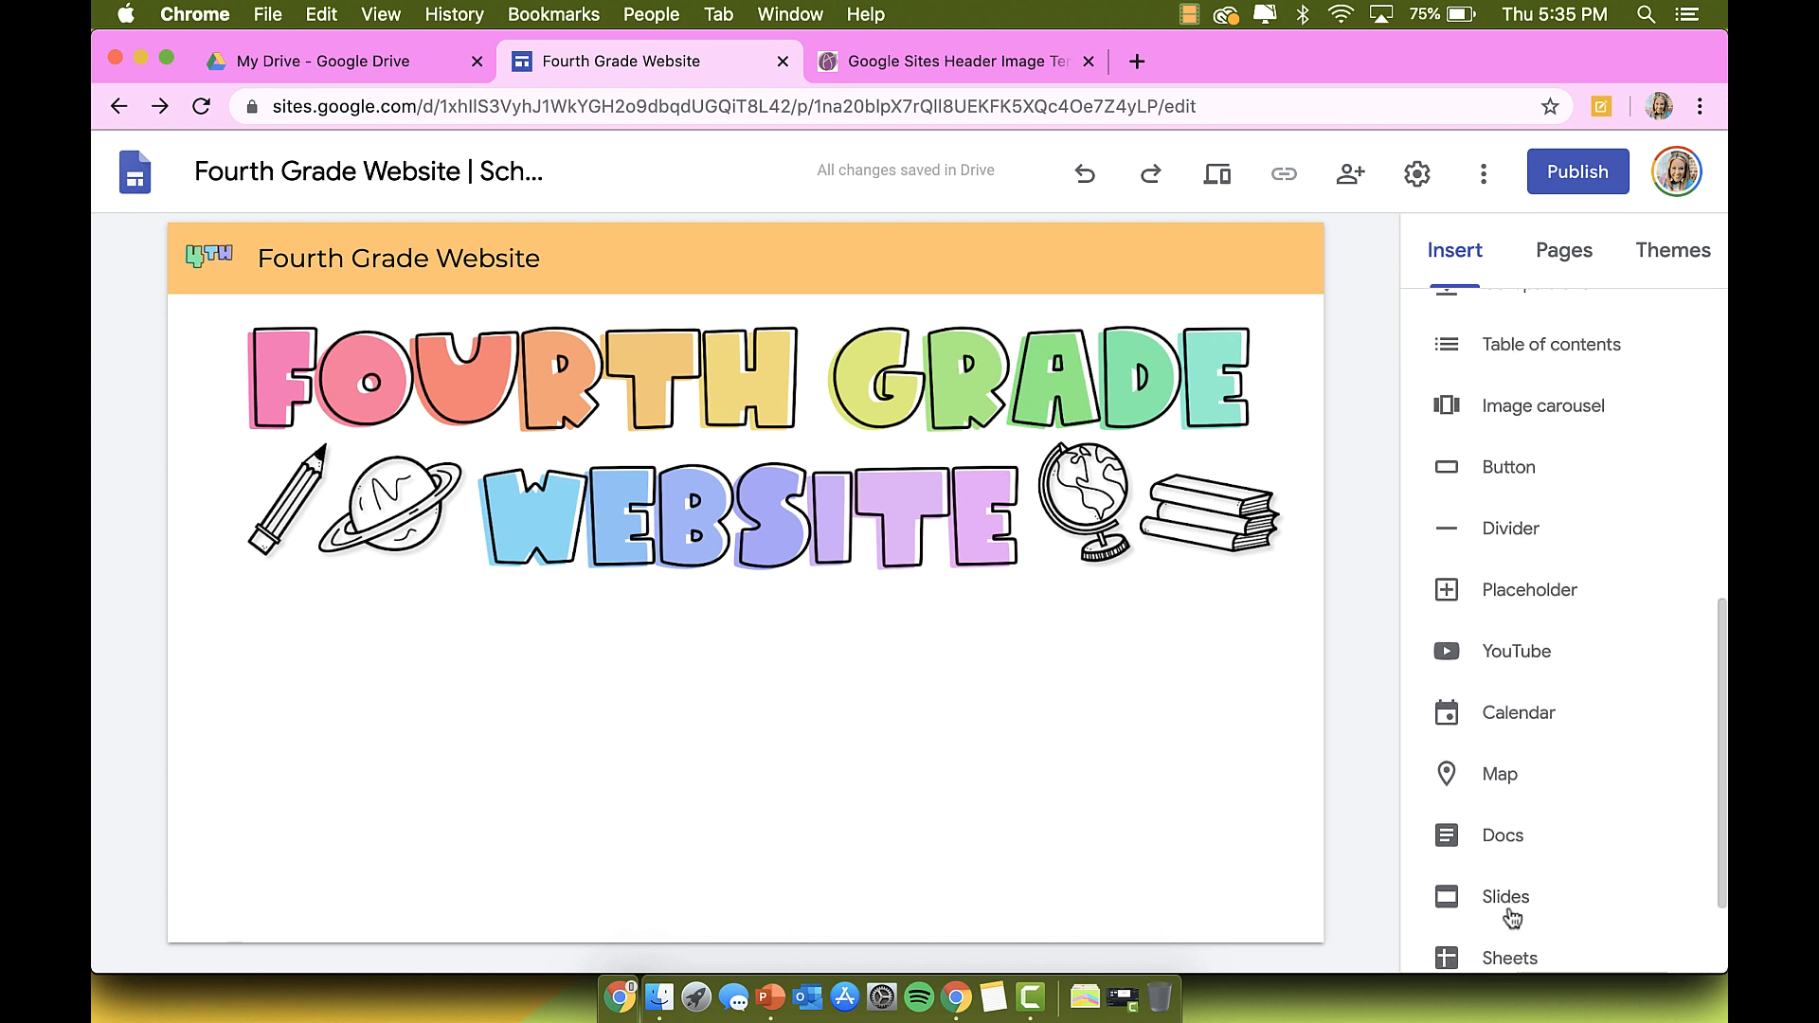
click(1527, 611)
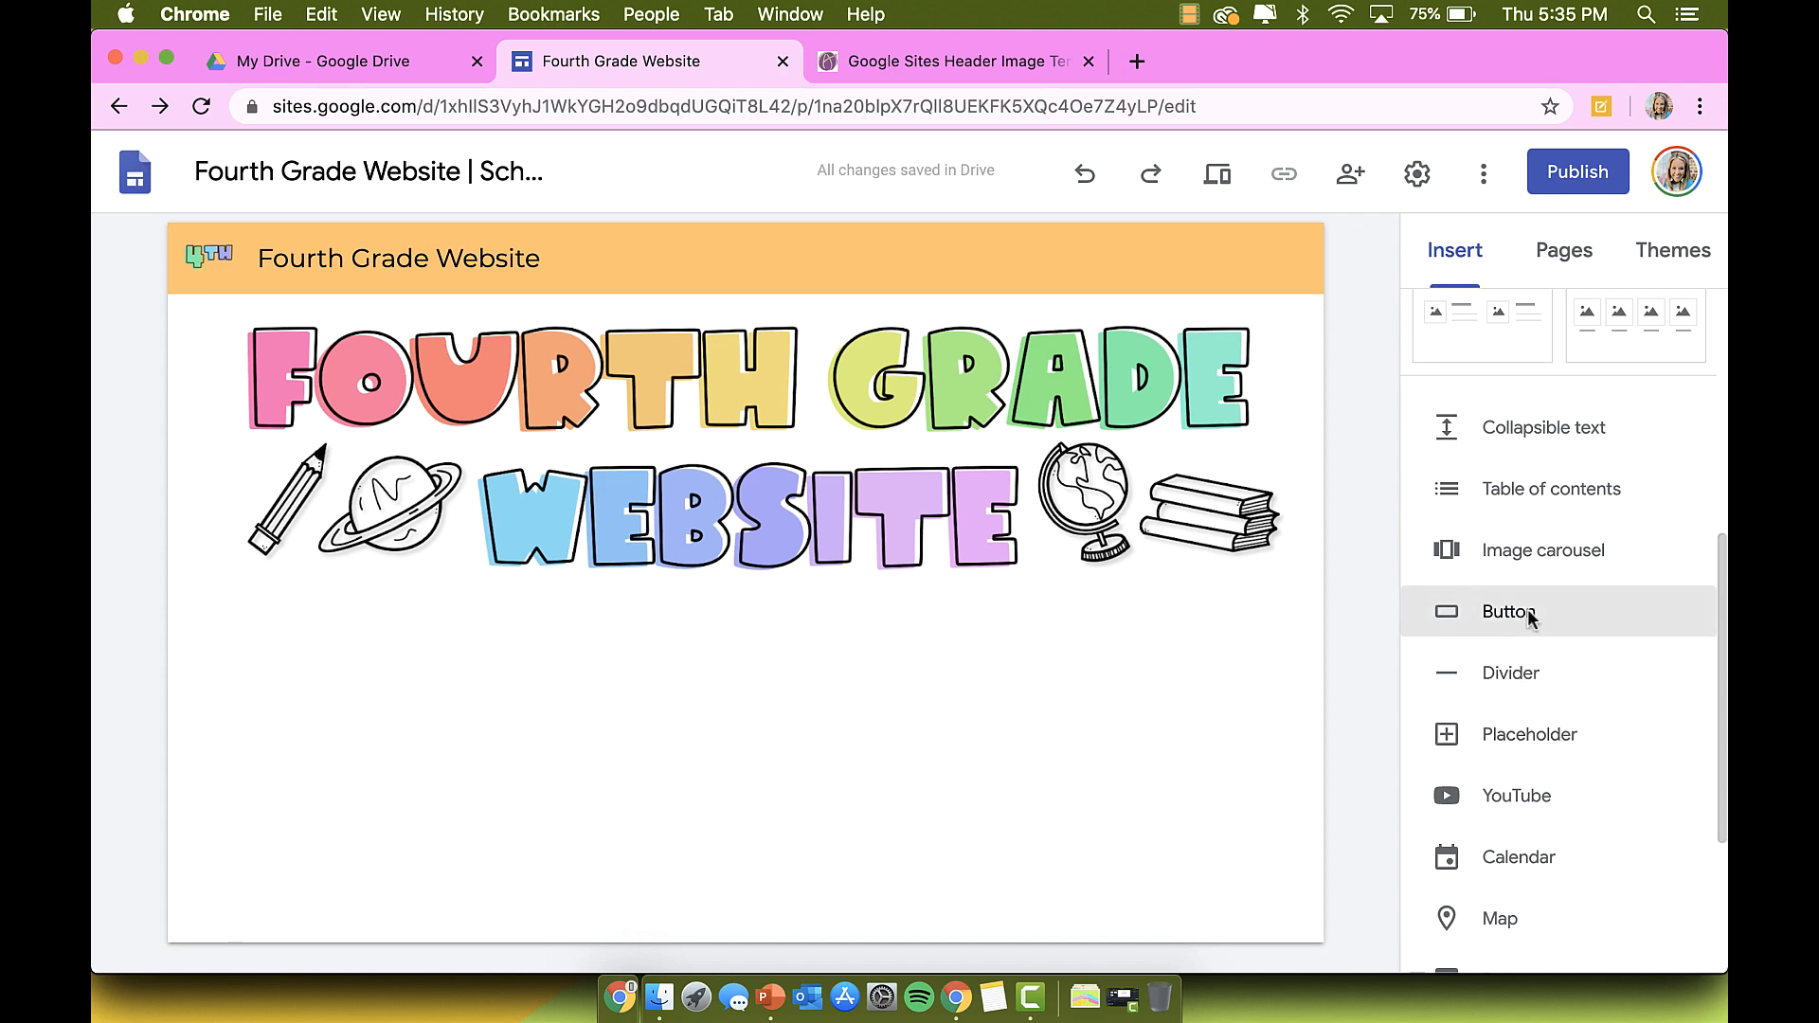
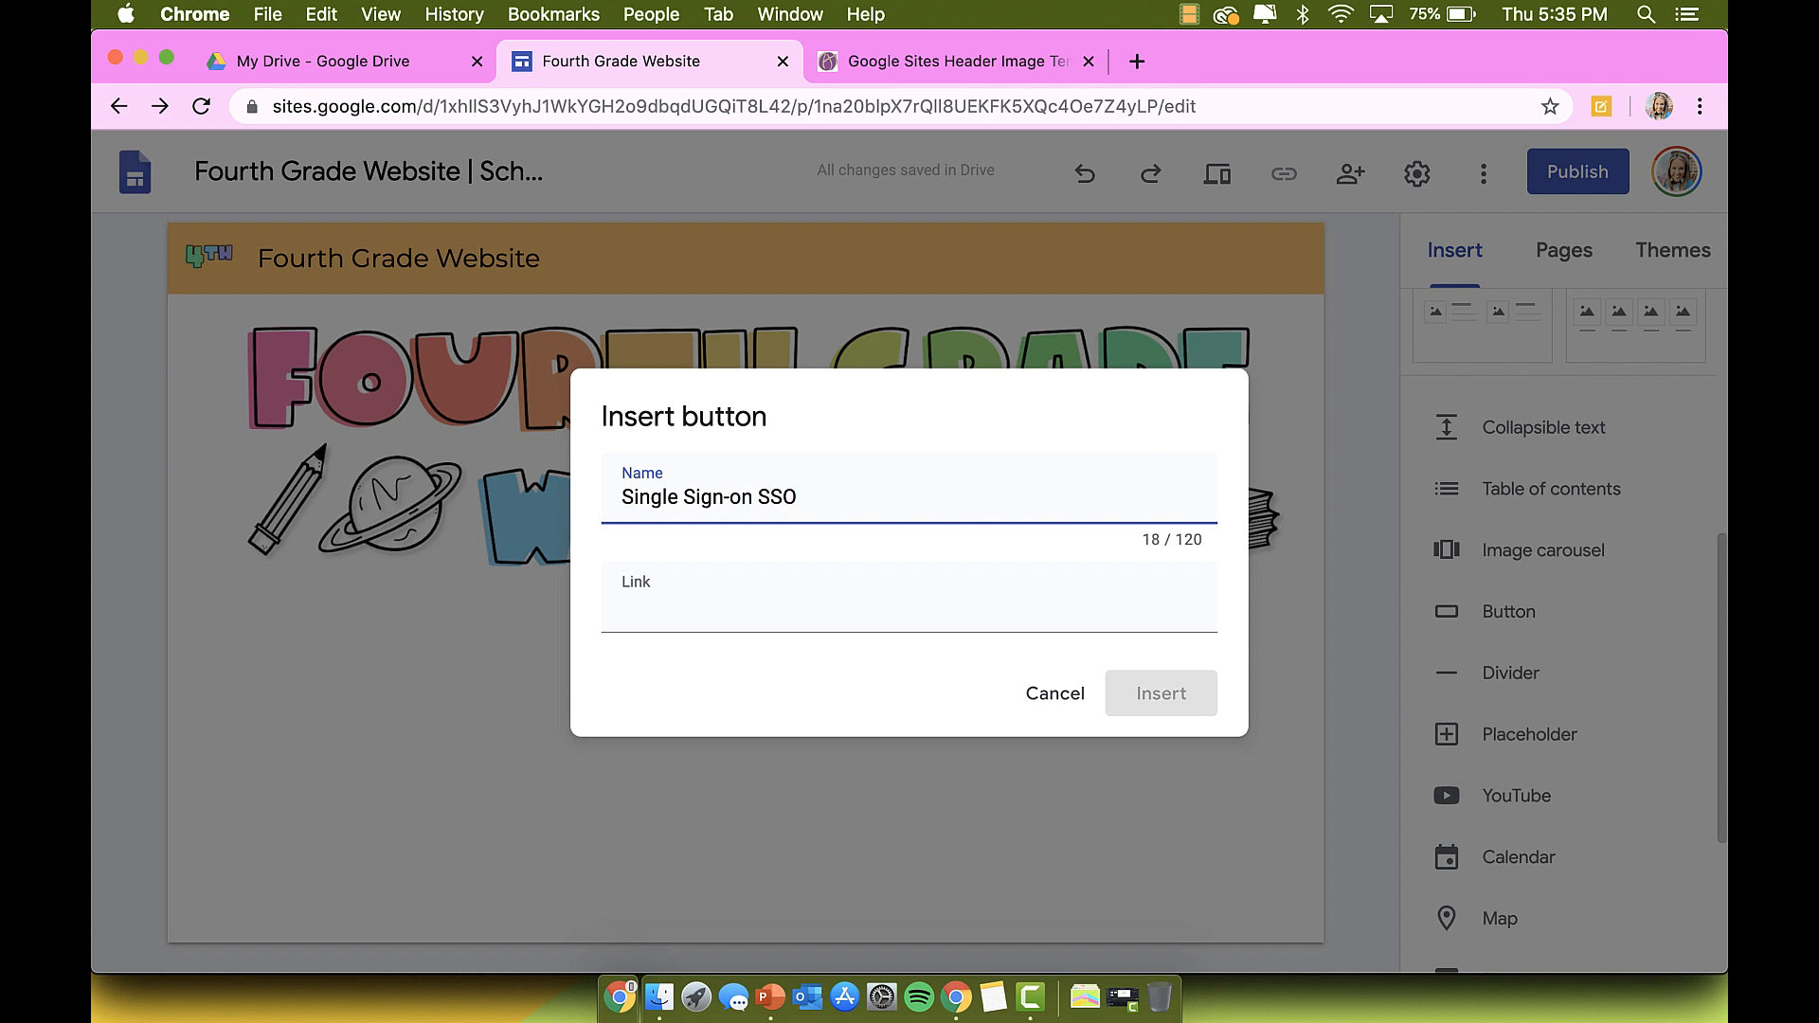
Step: Insert the Single Sign-on SSO button under the banner and drag its right edge wider
click(936, 617)
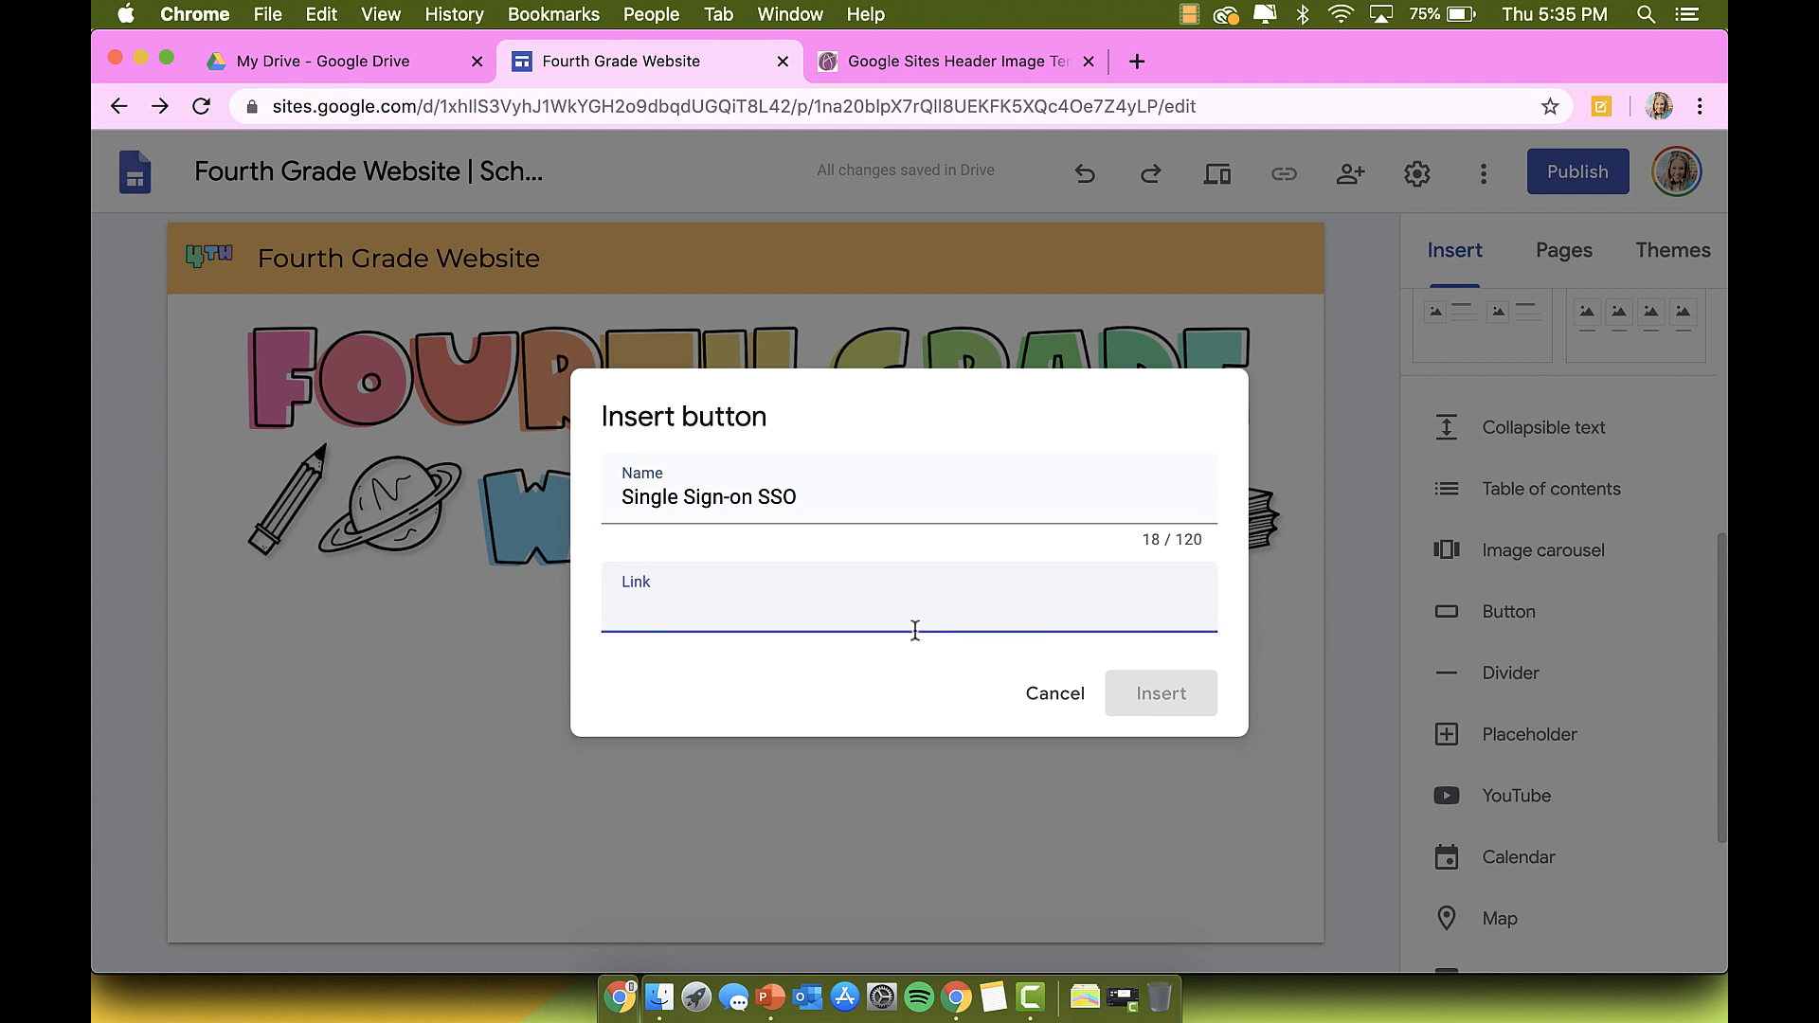
key(Return)
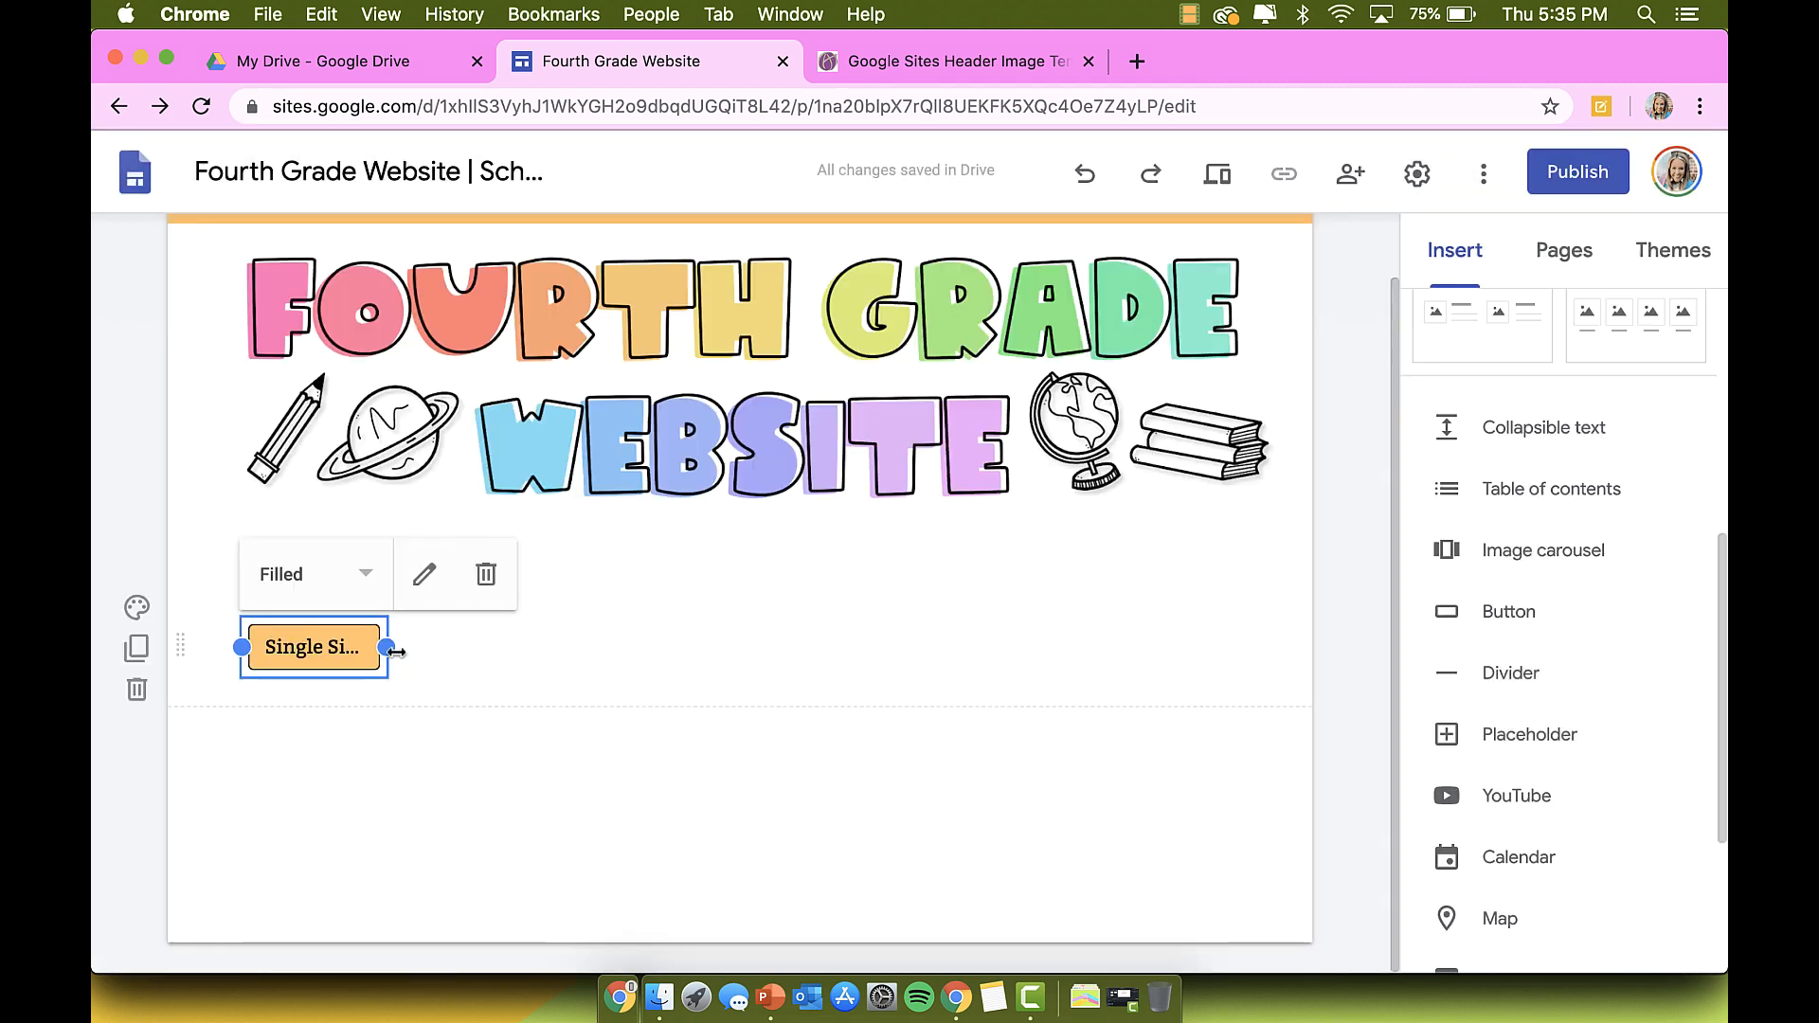
drag(388, 648, 487, 649)
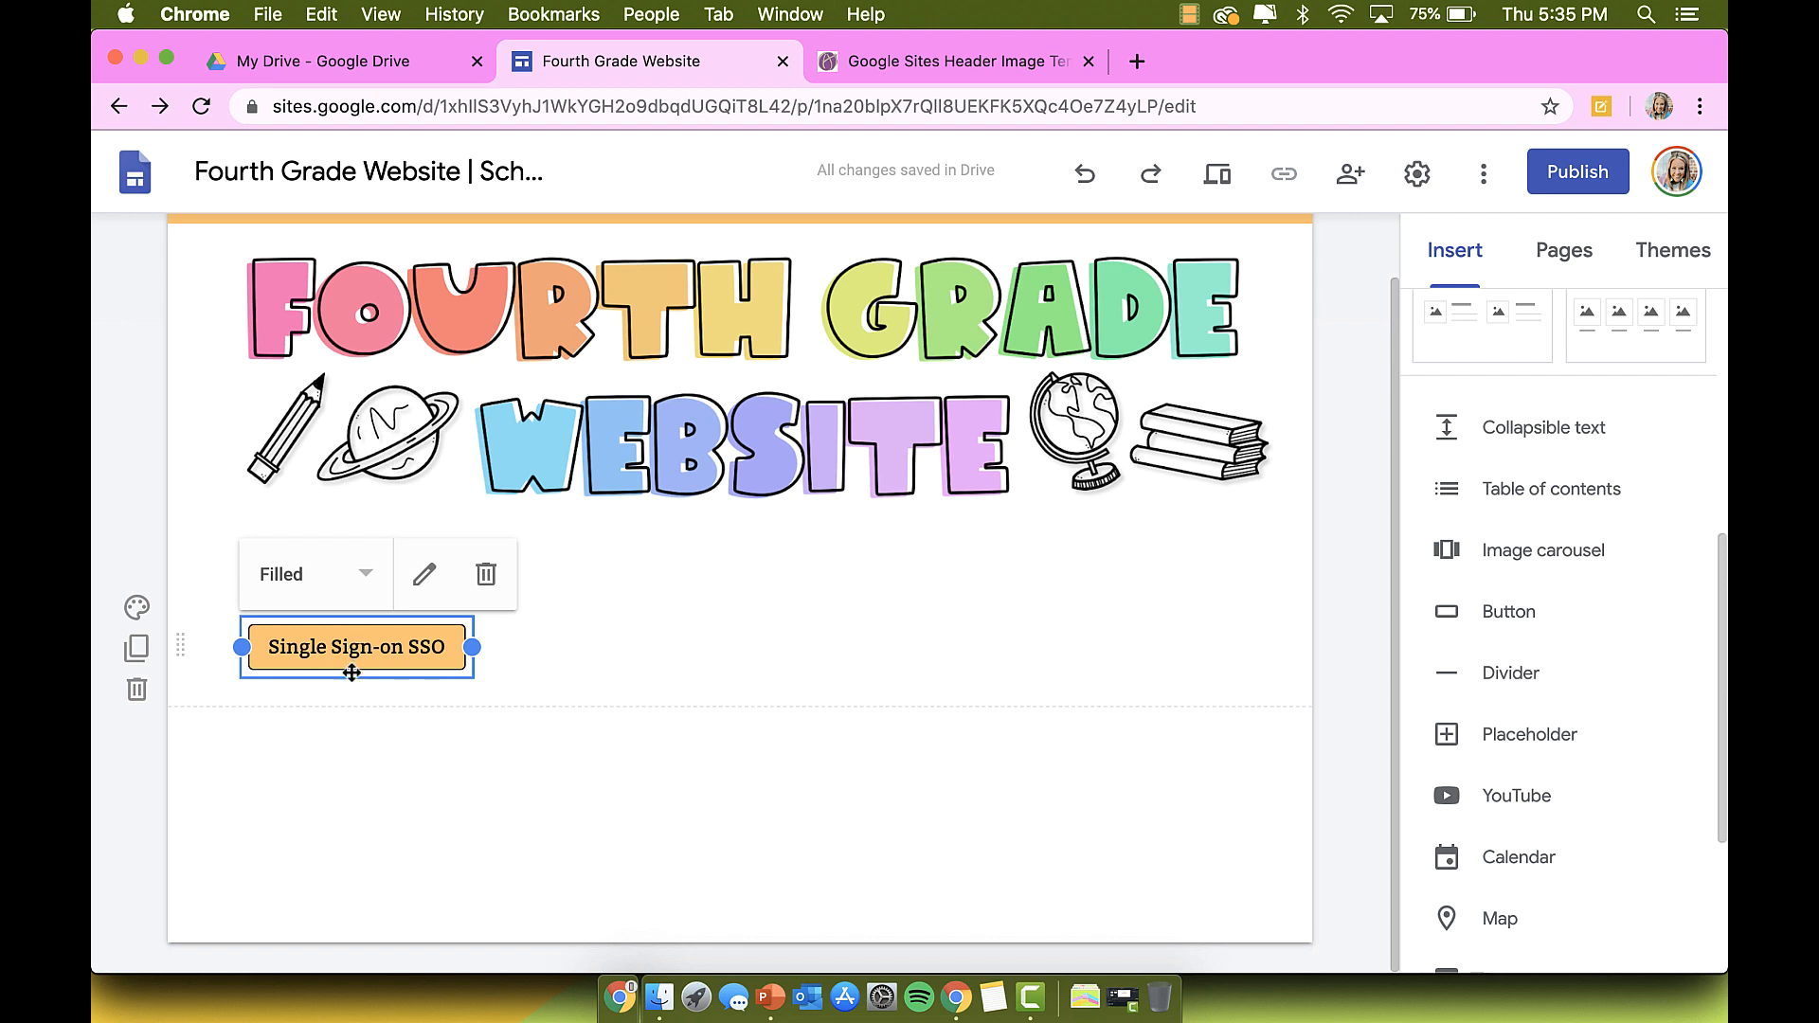
scroll(626, 709, up, 1)
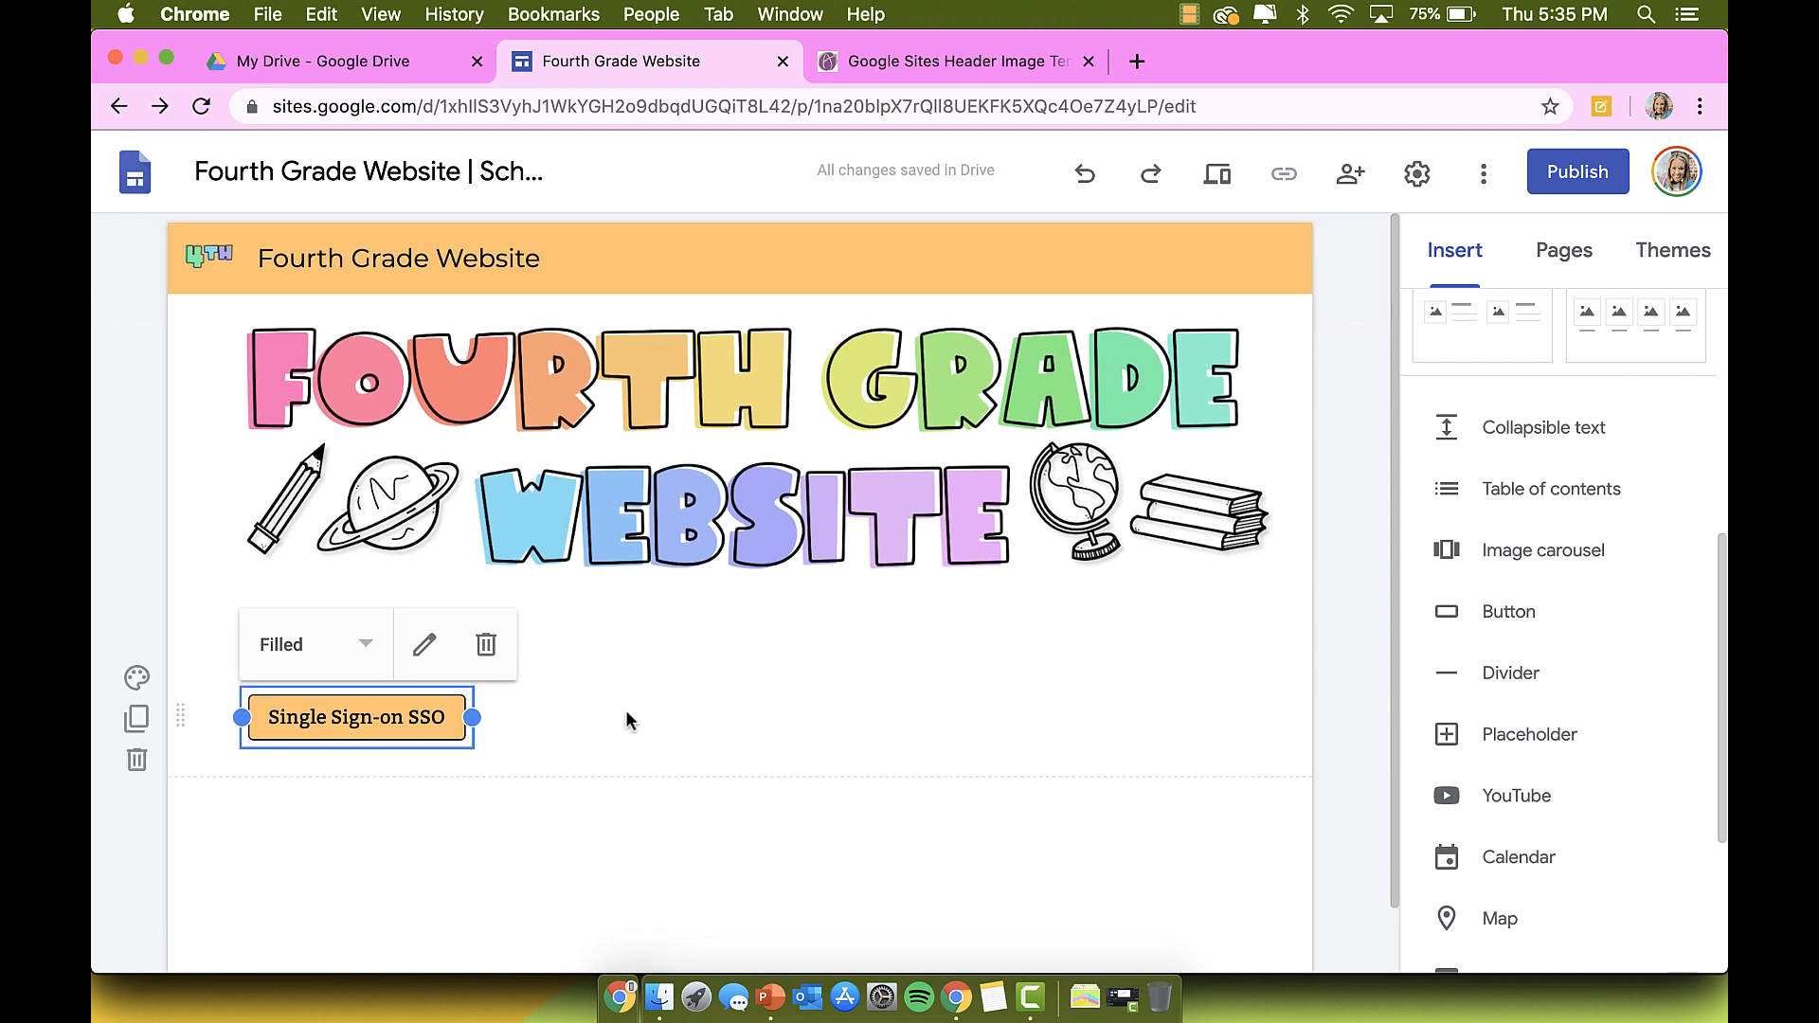
Step: Cycle the SSO button's style through Filled and Outlined, ending on Text
click(358, 647)
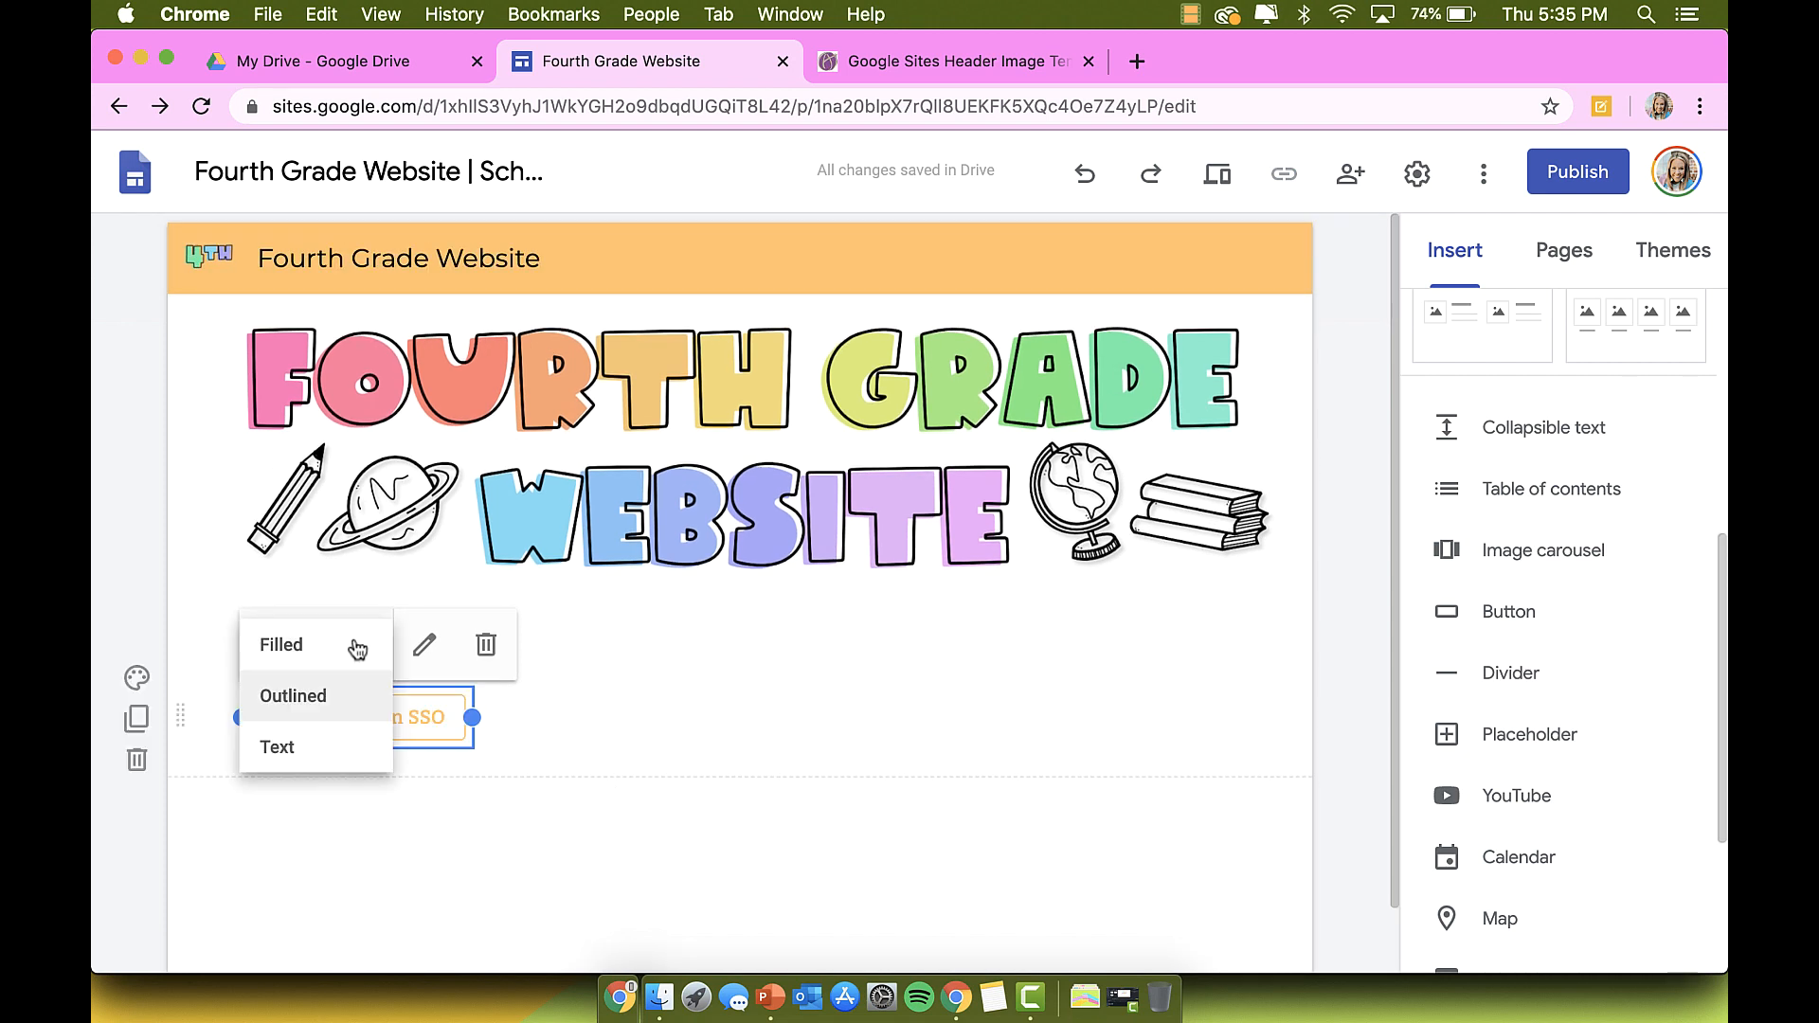
click(357, 645)
click(359, 647)
click(350, 701)
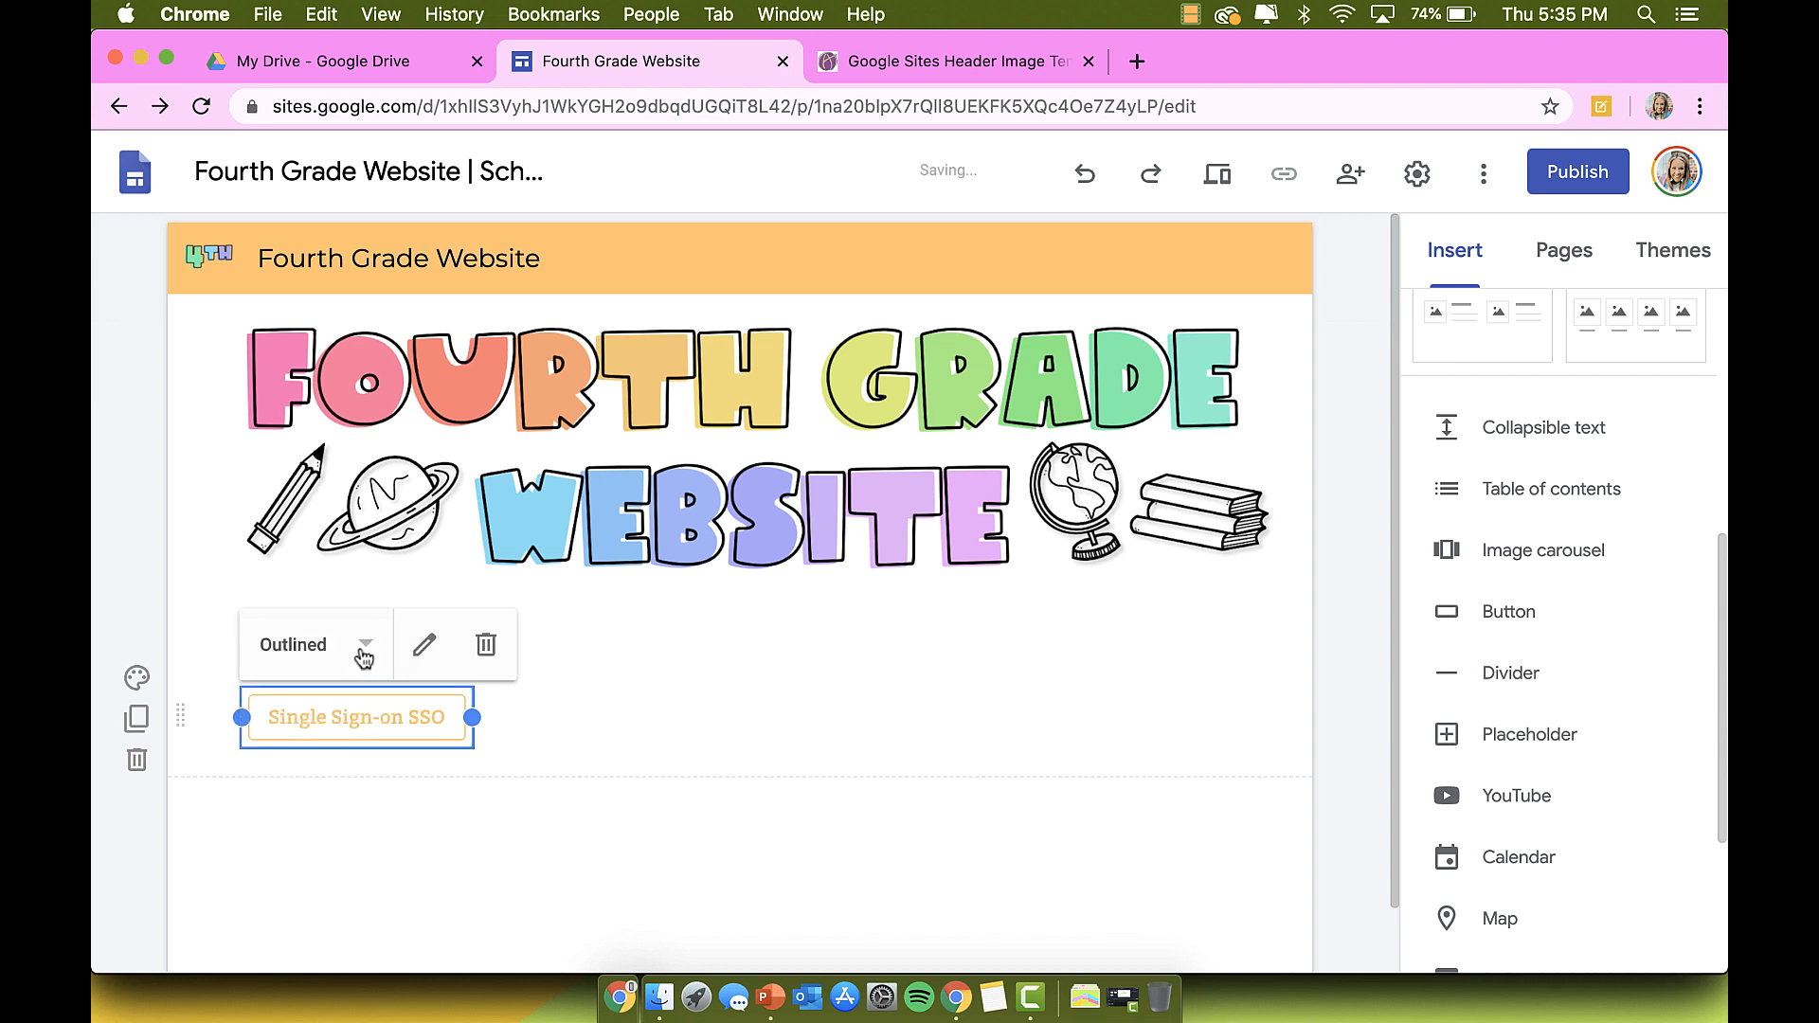
click(361, 652)
click(338, 750)
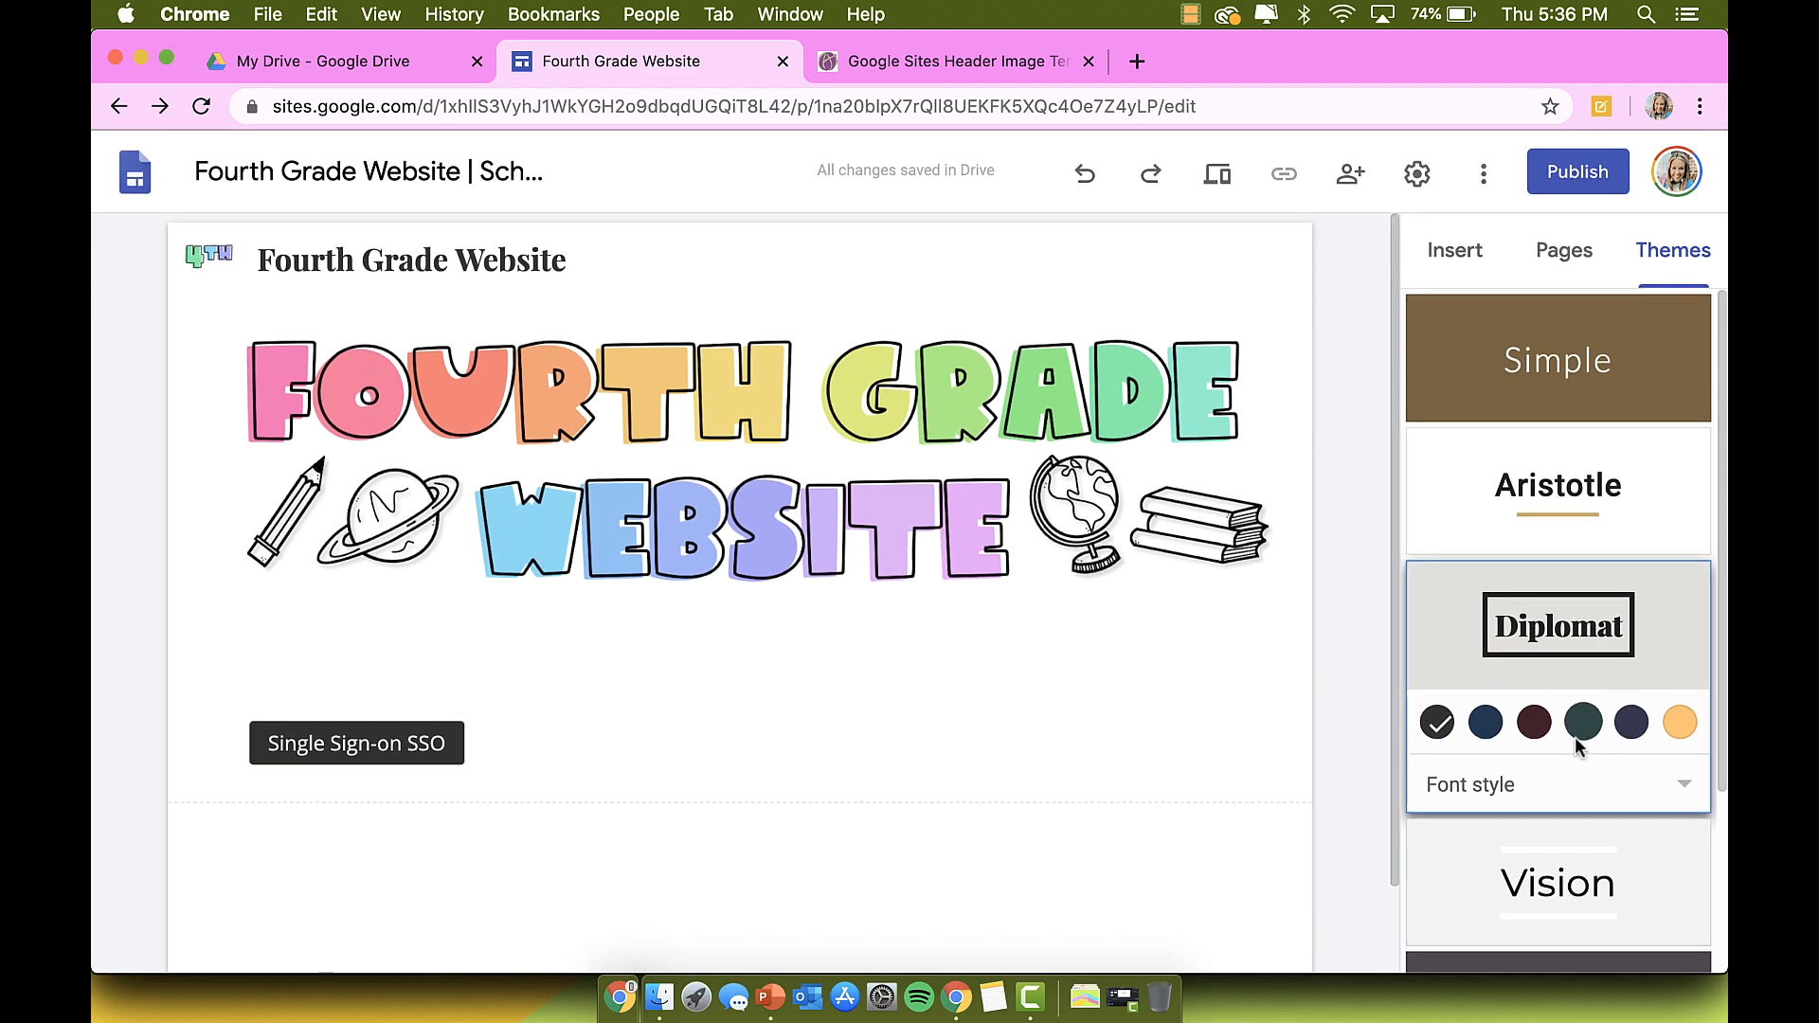
Step: Preview the Vision, Simple, Aristotle, Diplomat, Level and Impression themes on the site
scroll(1575, 737, down, 3)
click(1575, 674)
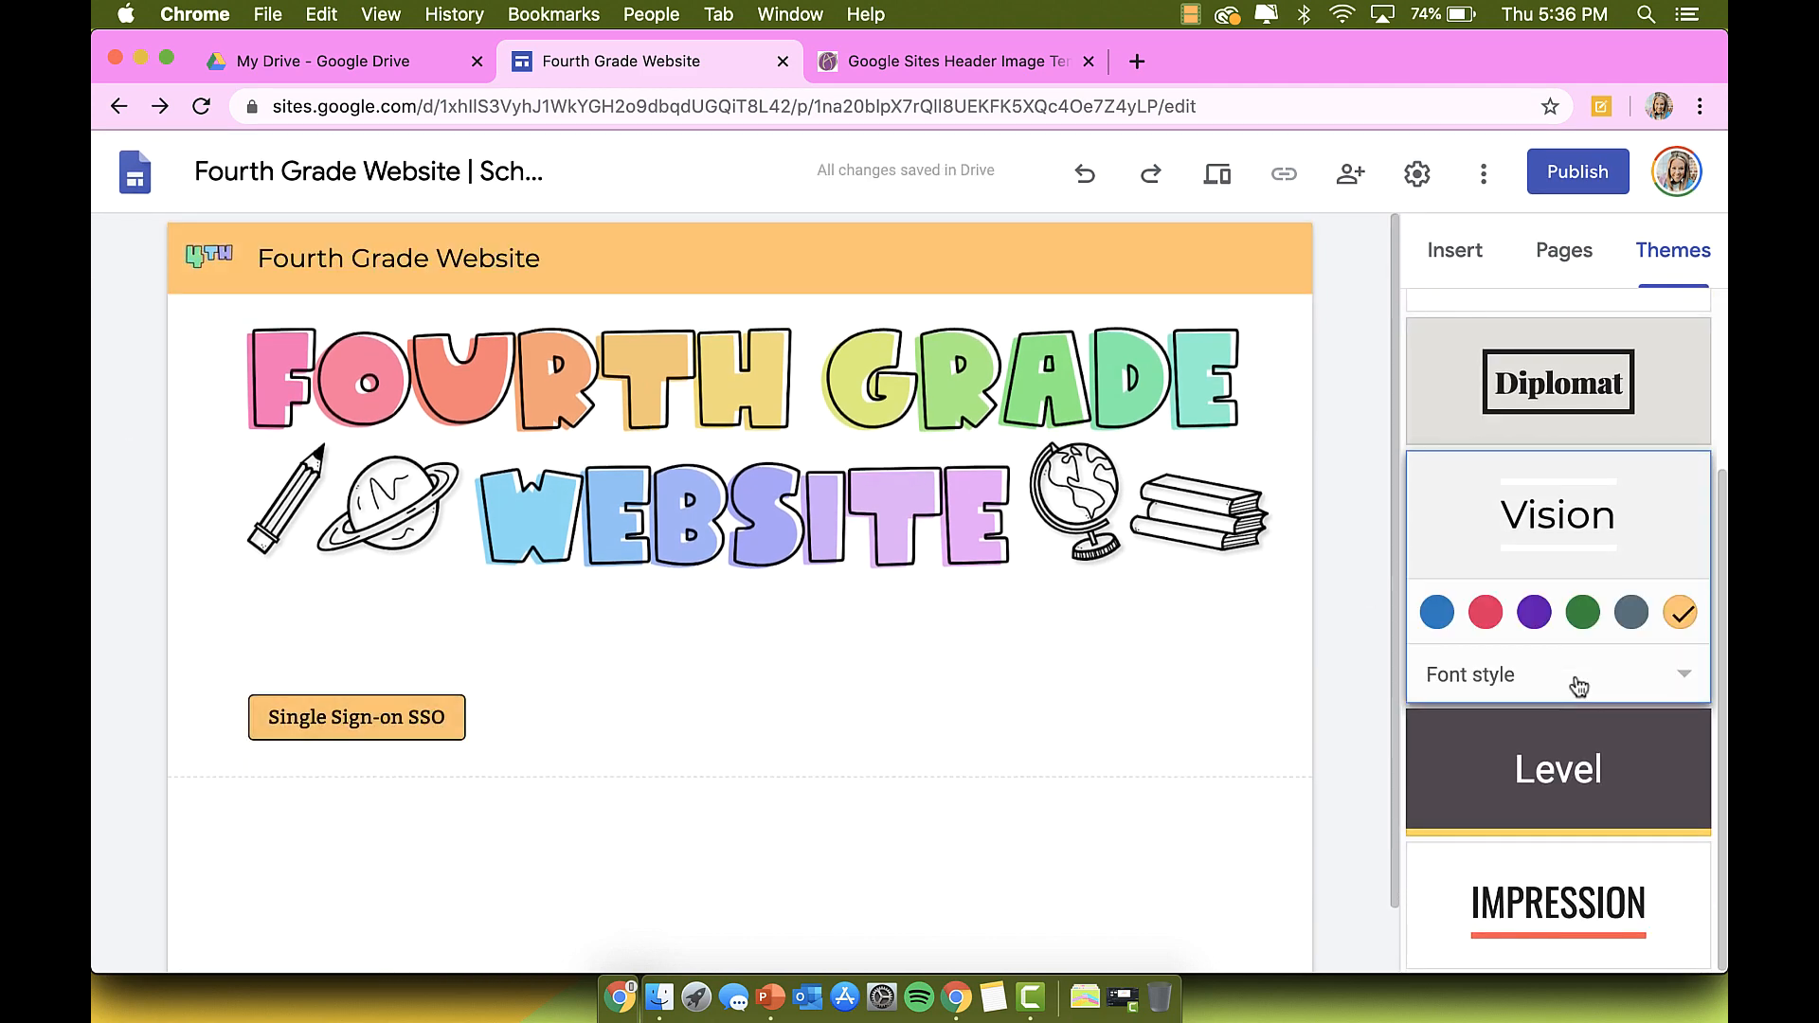
scroll(1576, 688, up, 3)
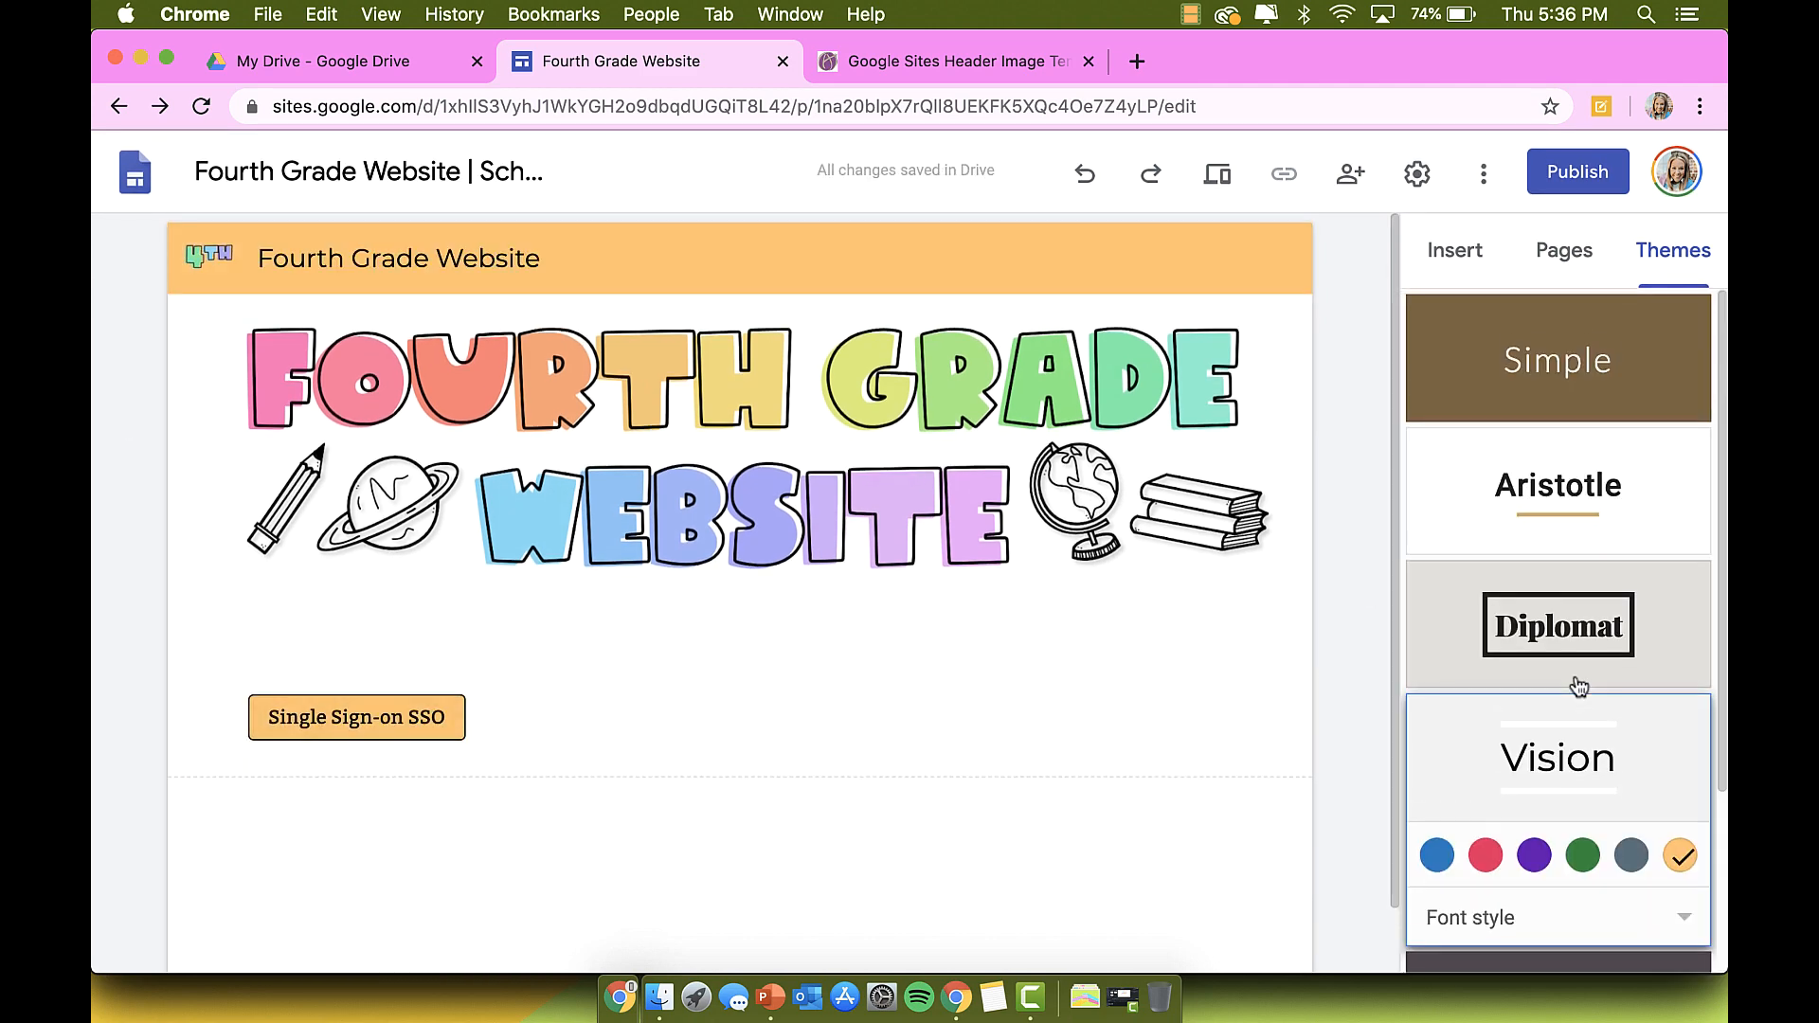
click(1542, 381)
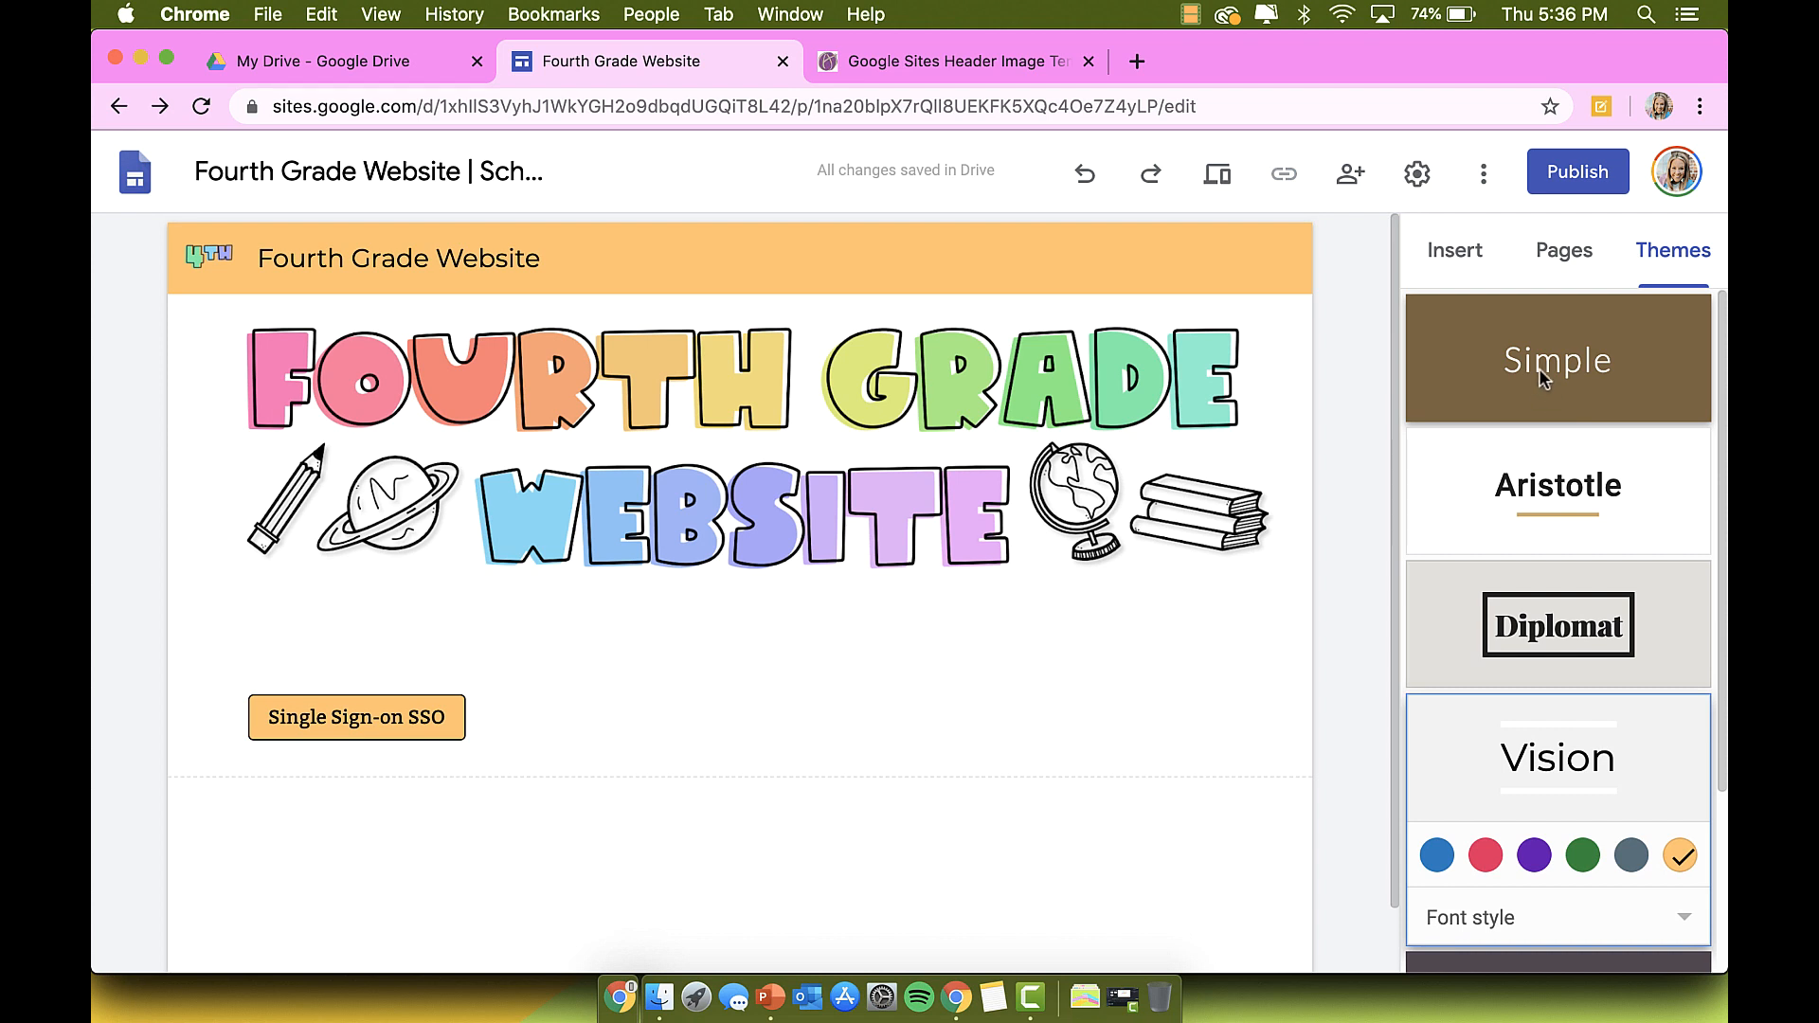
scroll(1554, 427, down, 1)
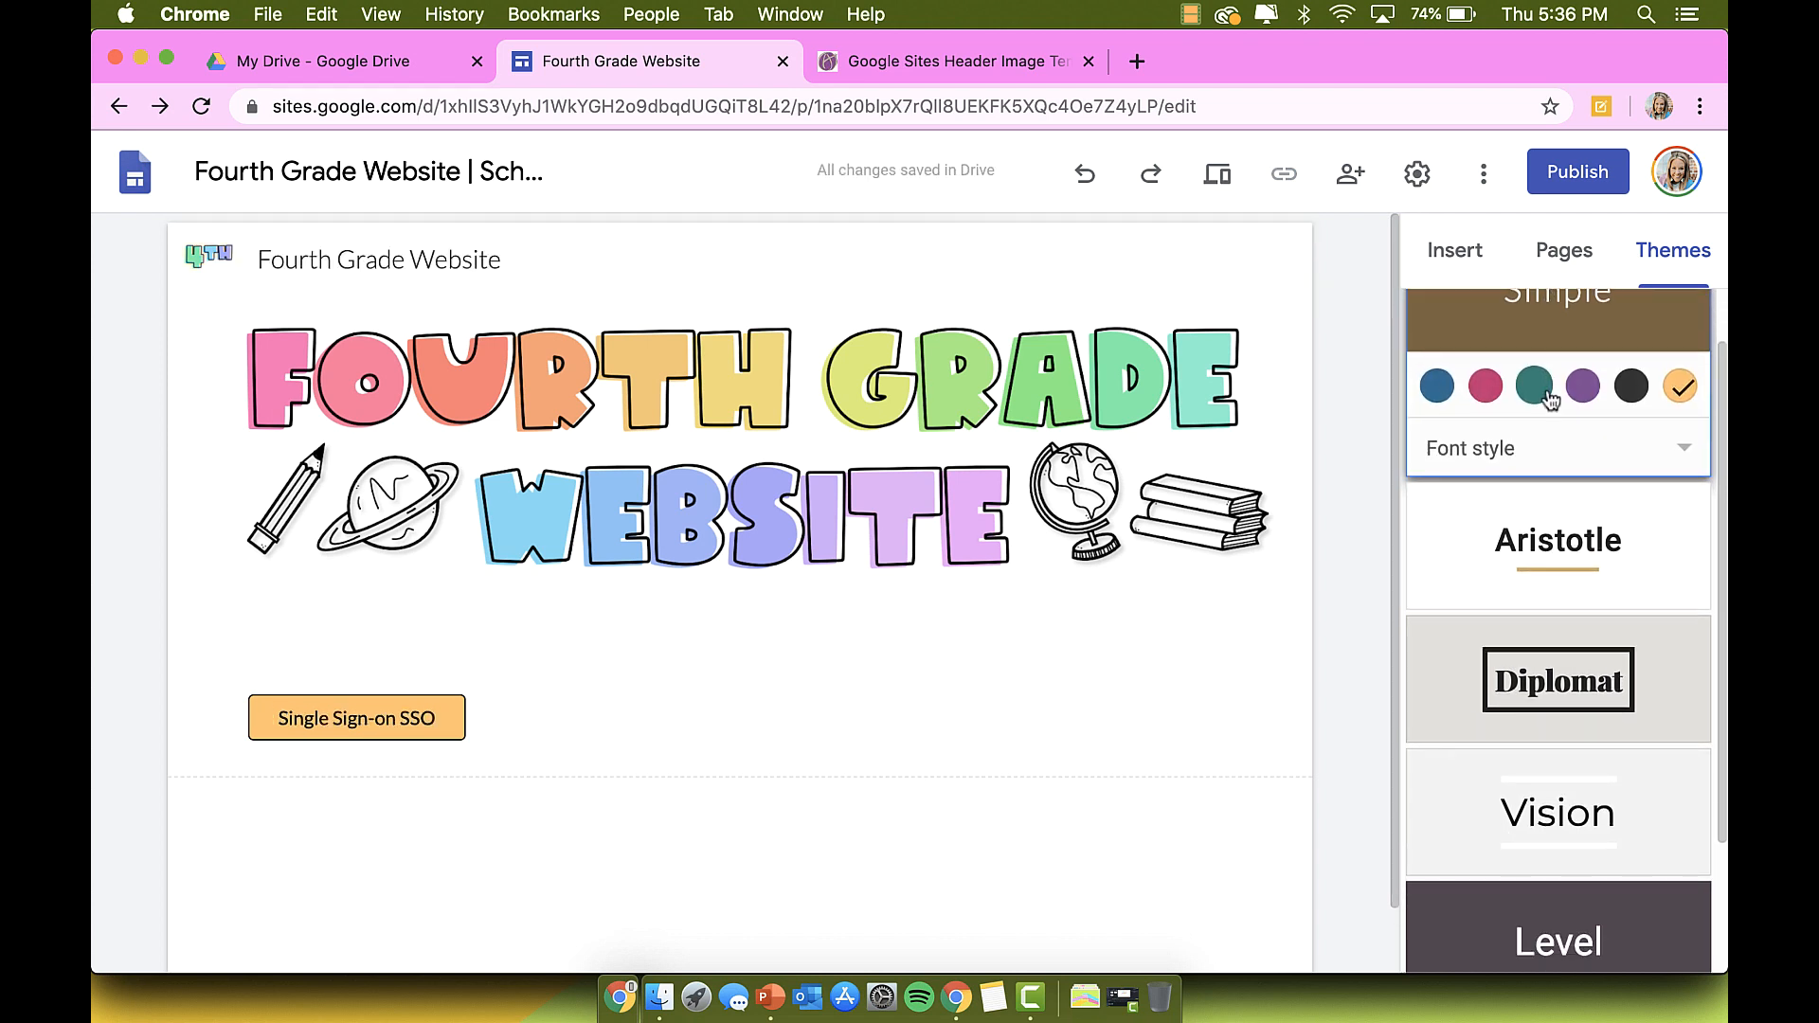
click(1578, 549)
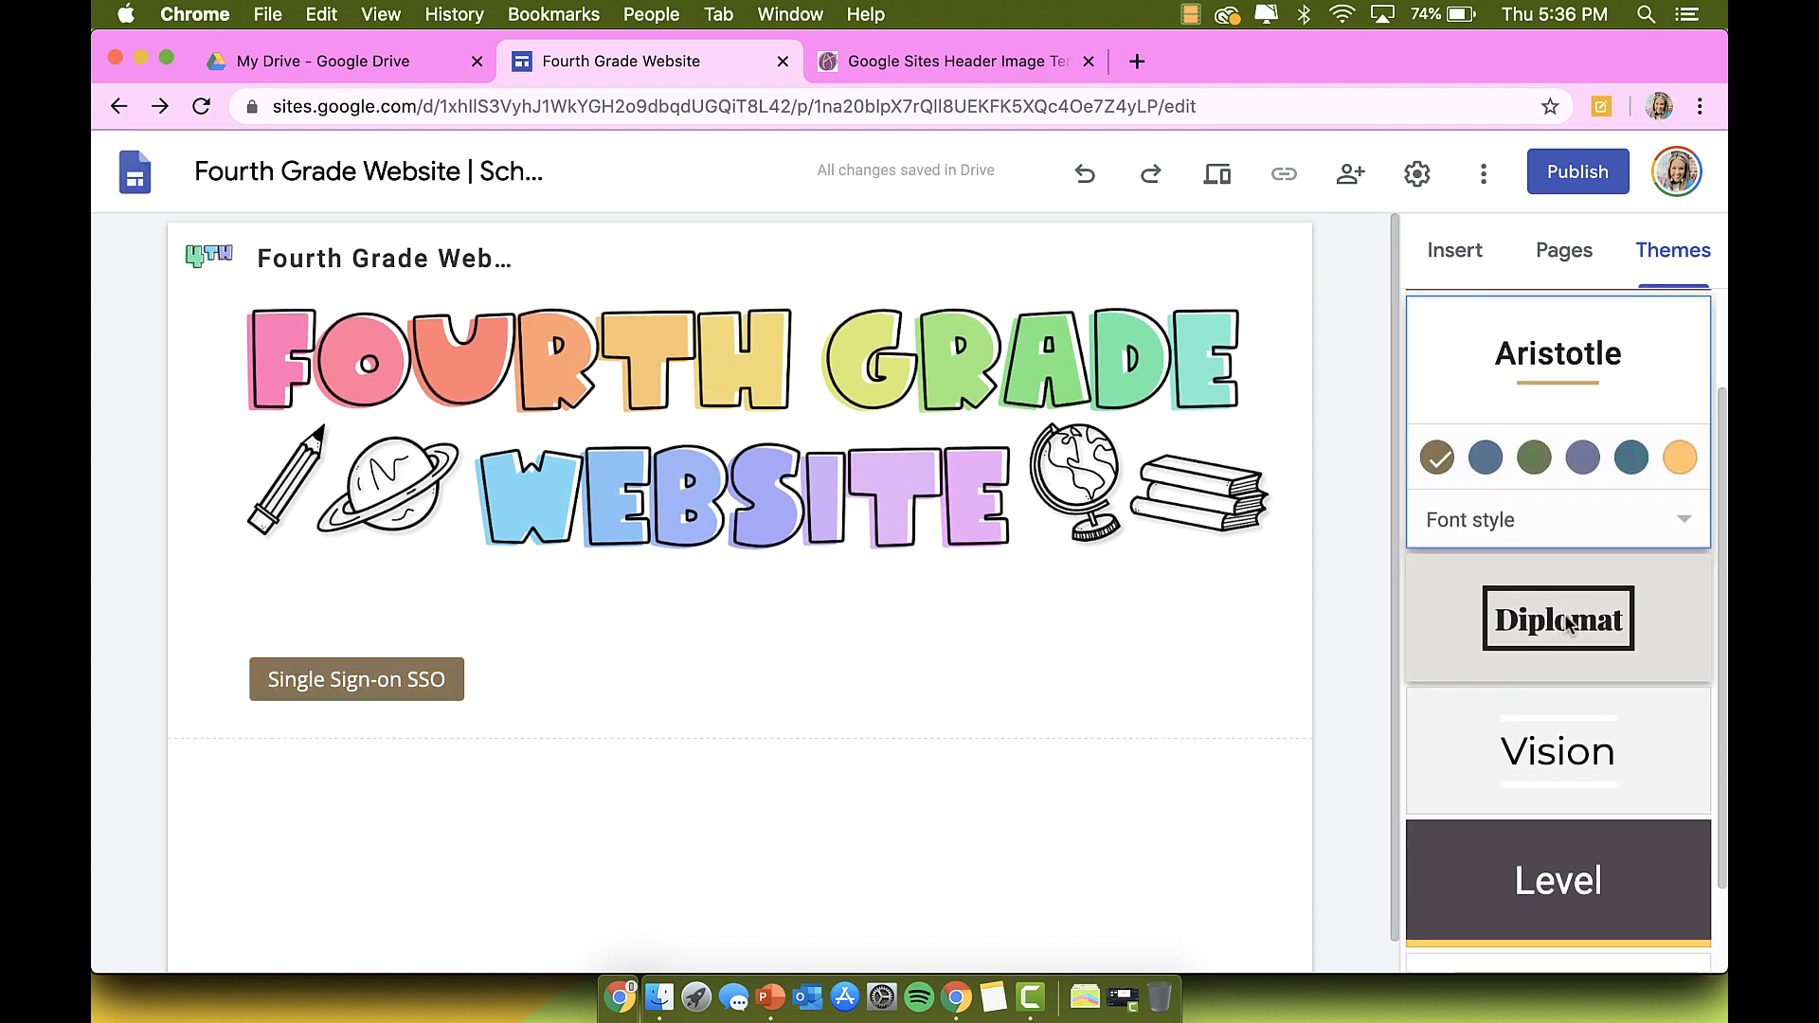
click(1569, 622)
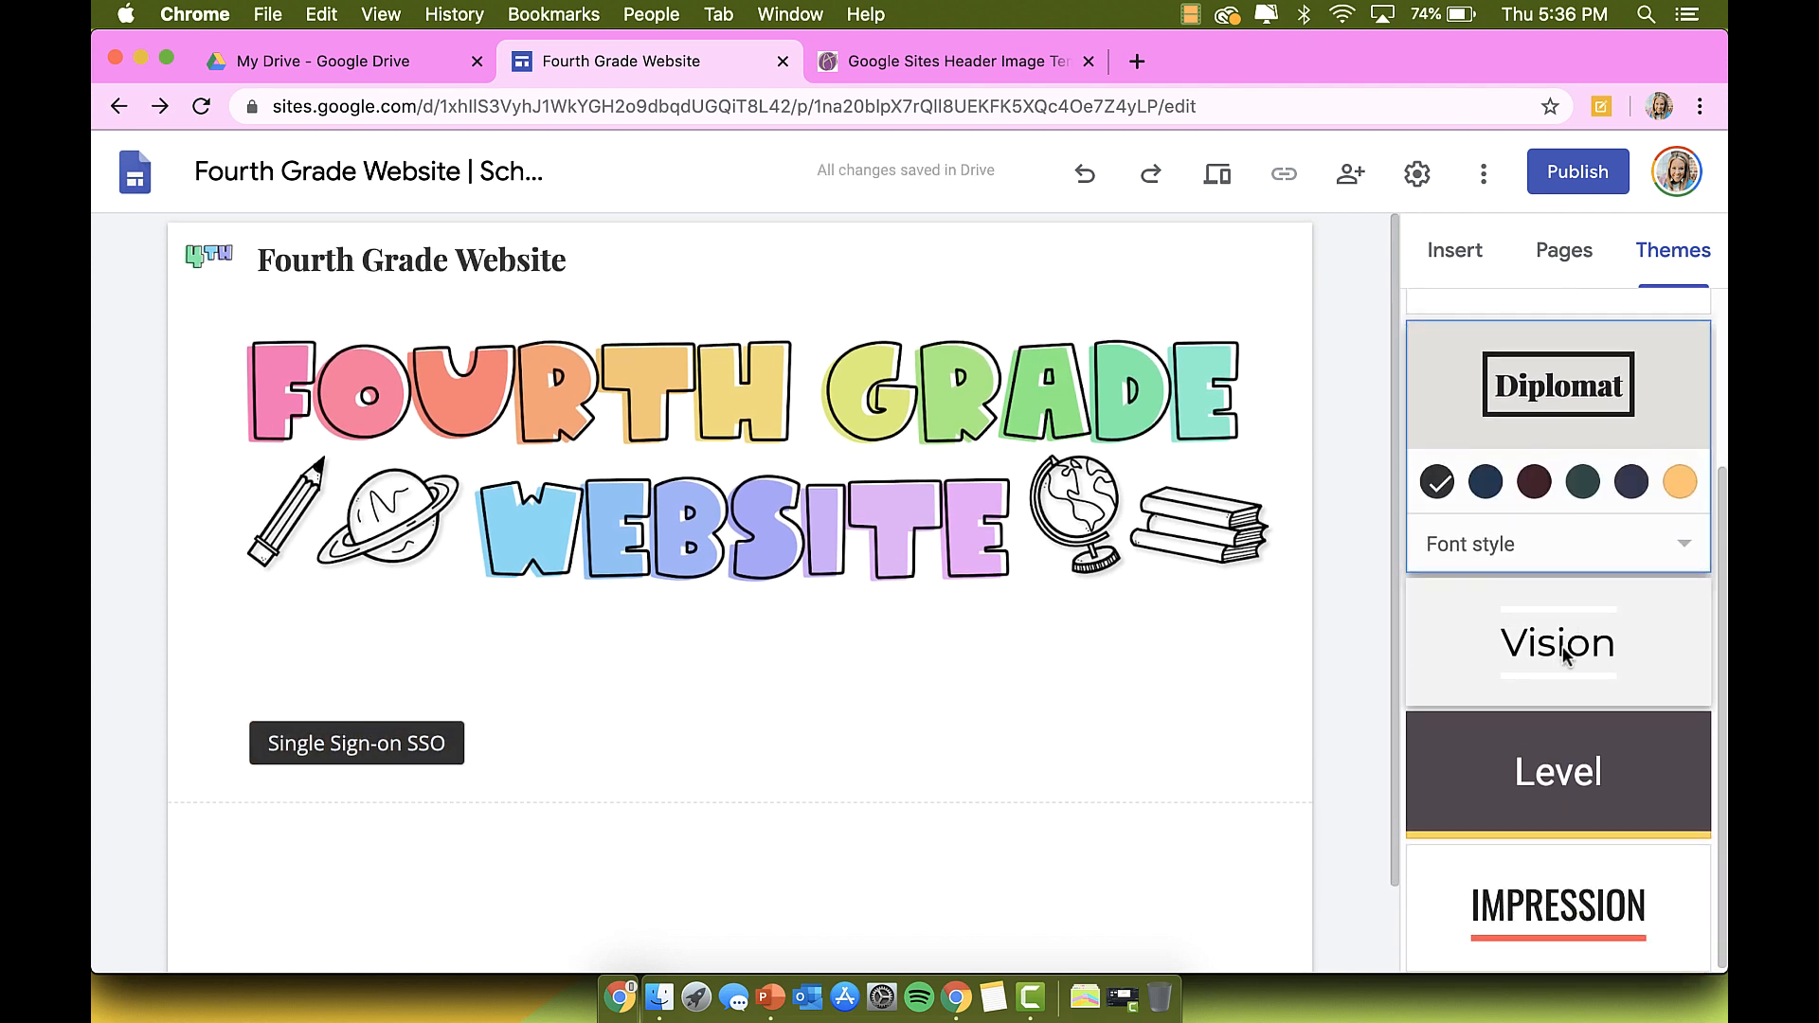
click(1562, 652)
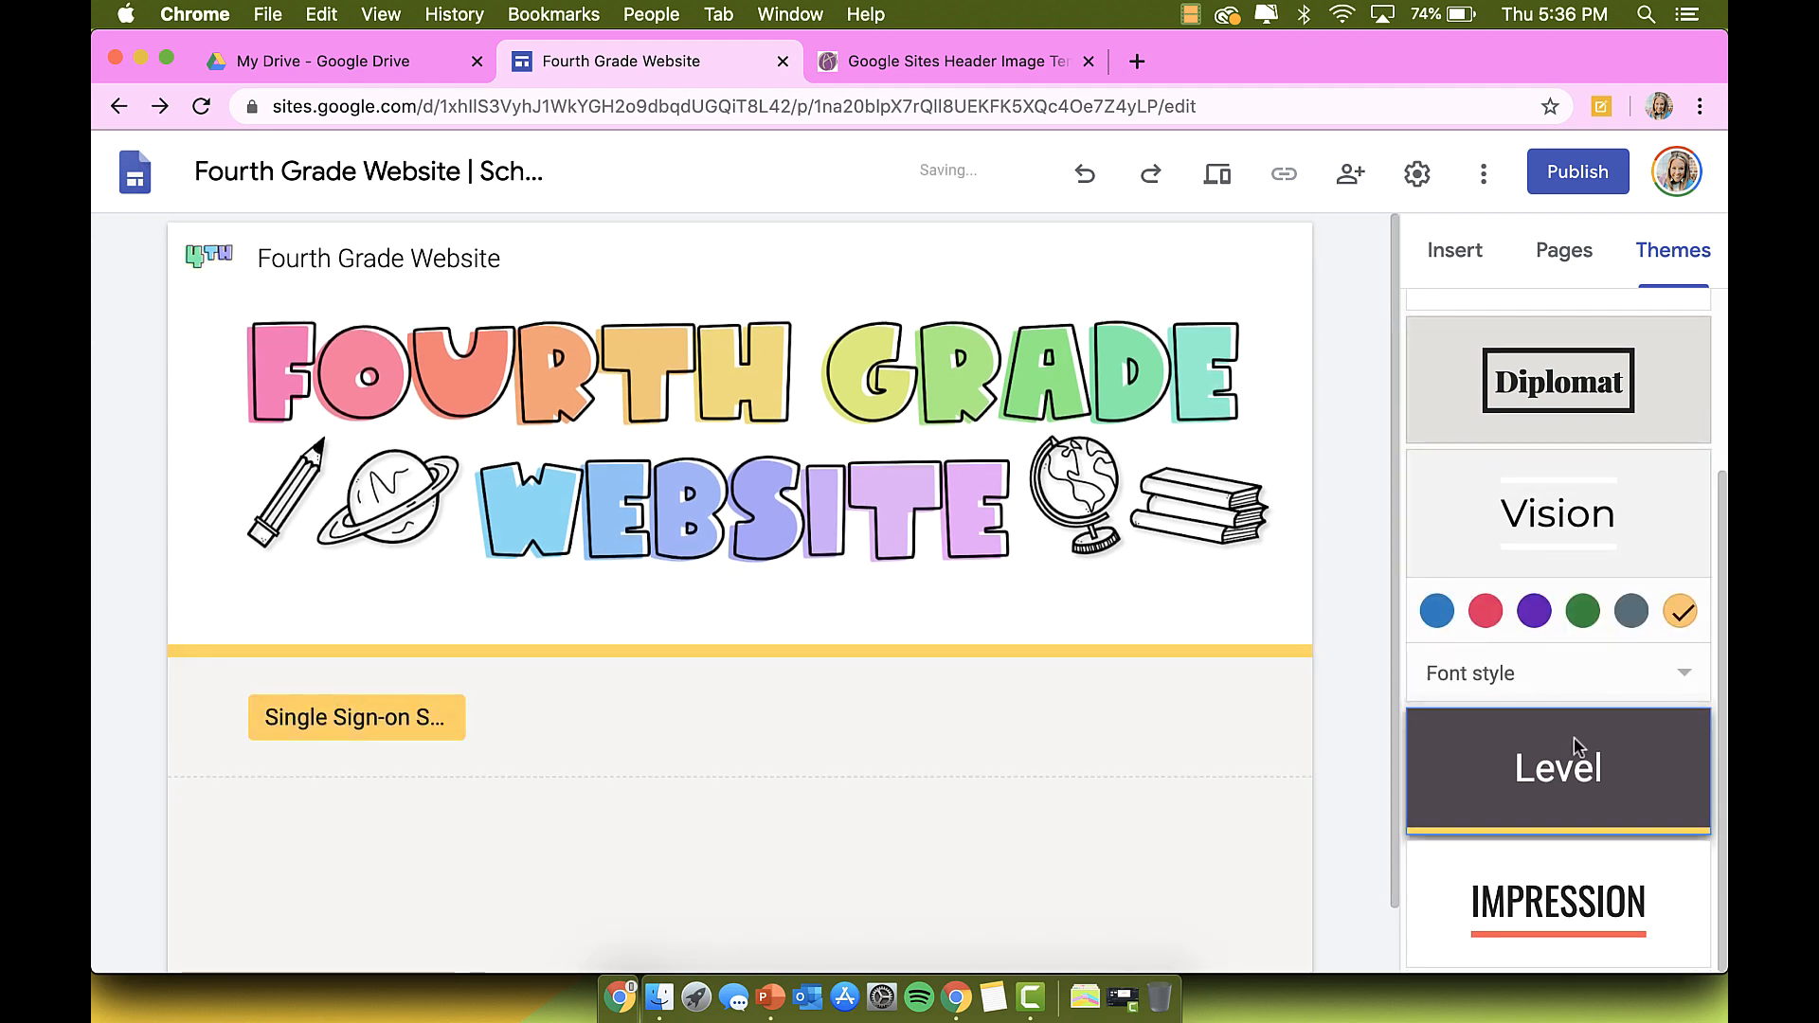
click(1573, 736)
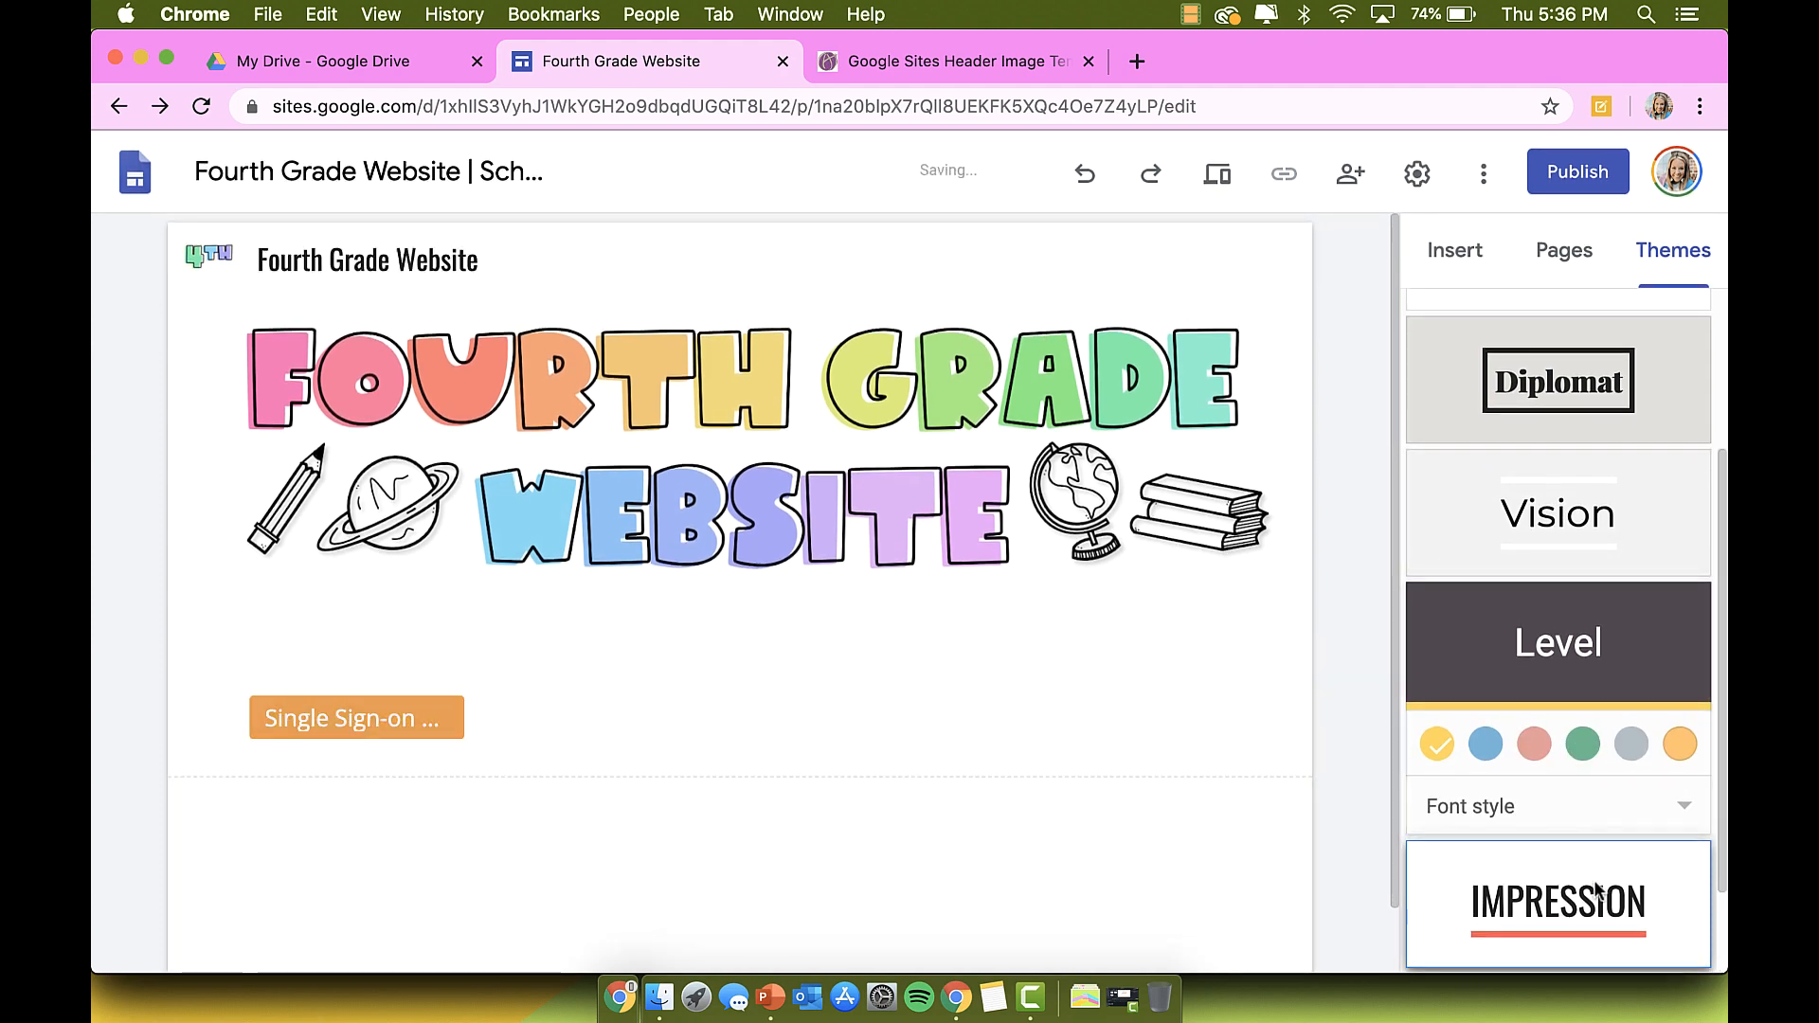
click(1596, 889)
scroll(1592, 881, up, 3)
Step: Try the Aristotle theme with Bold font style and Diplomat with Heavy
click(1523, 462)
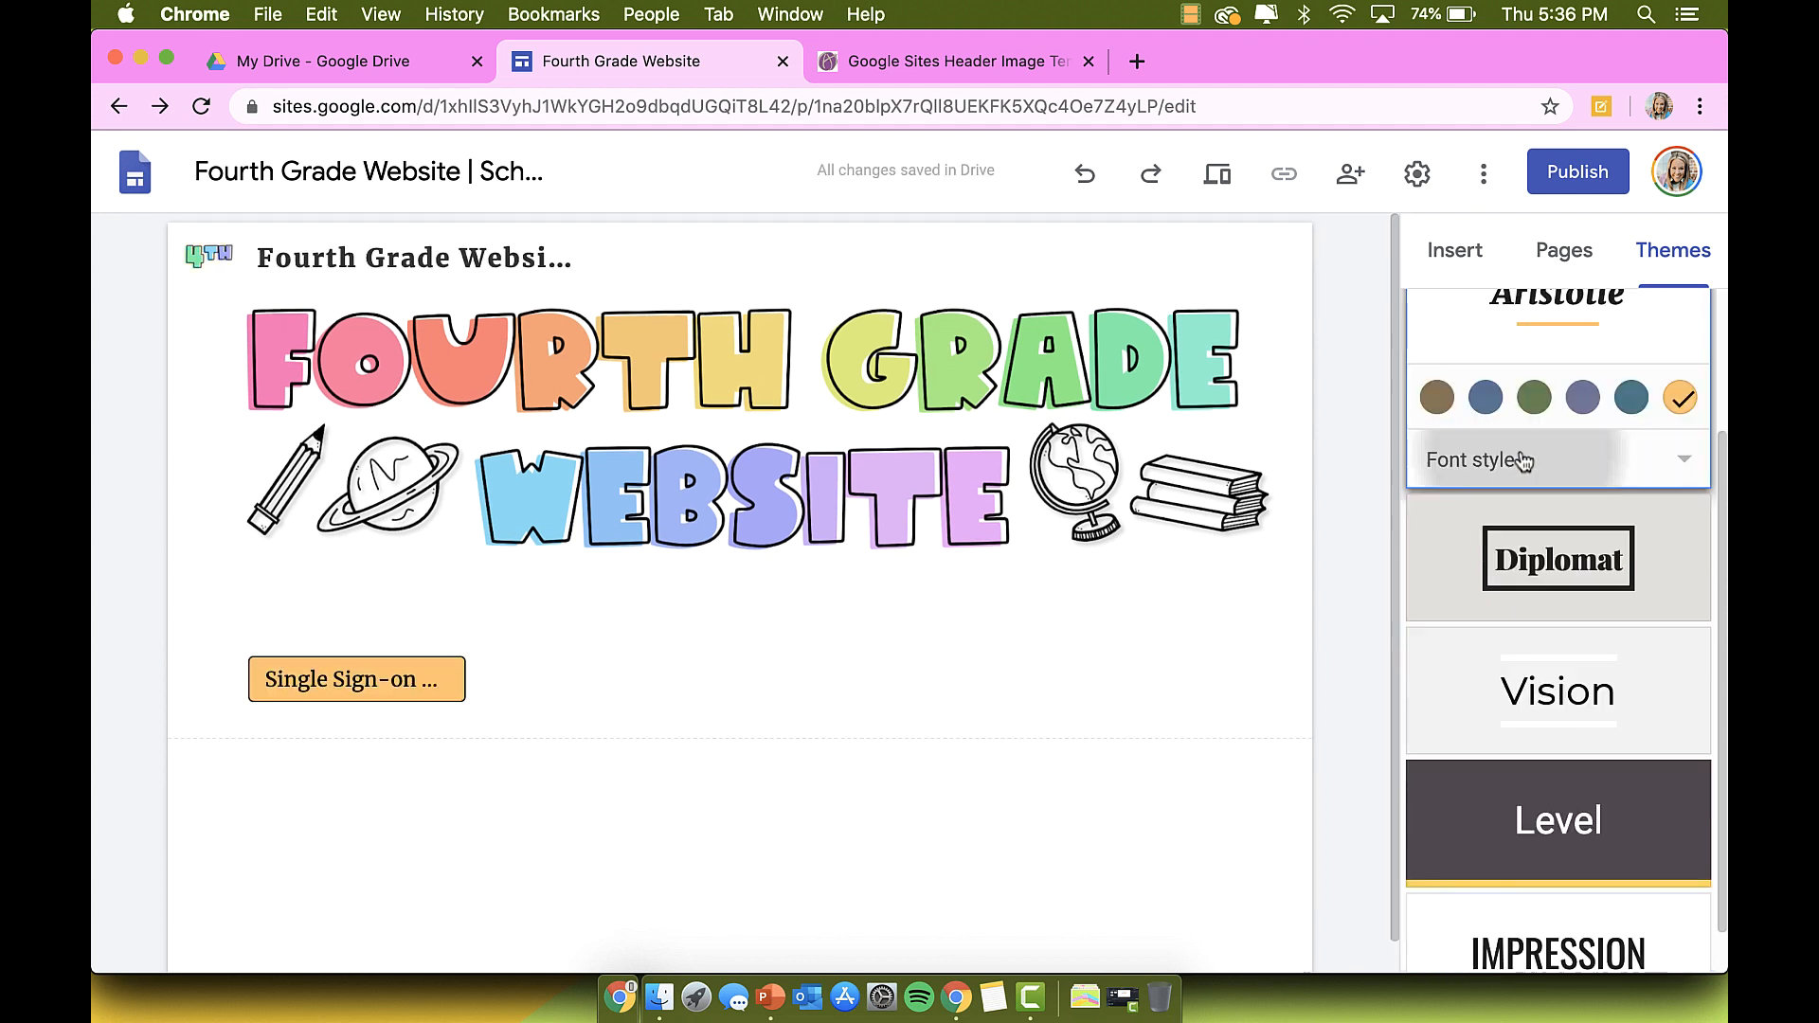
click(1514, 523)
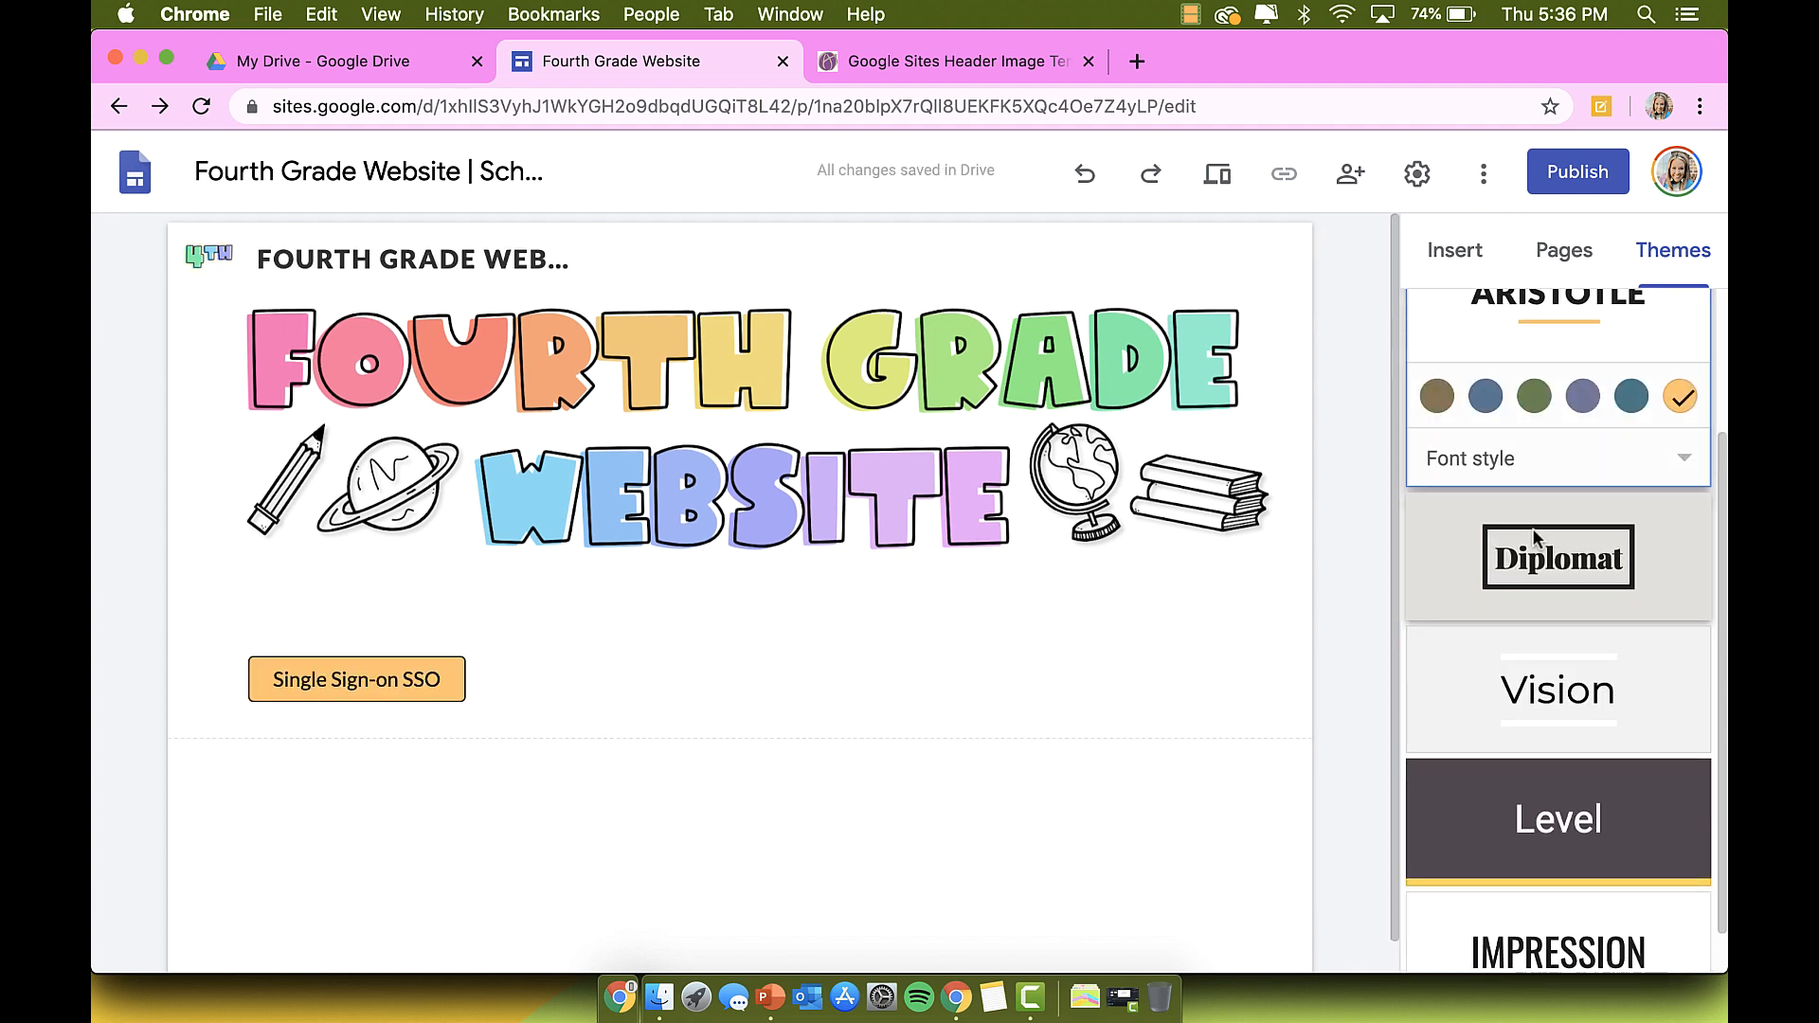
click(1532, 527)
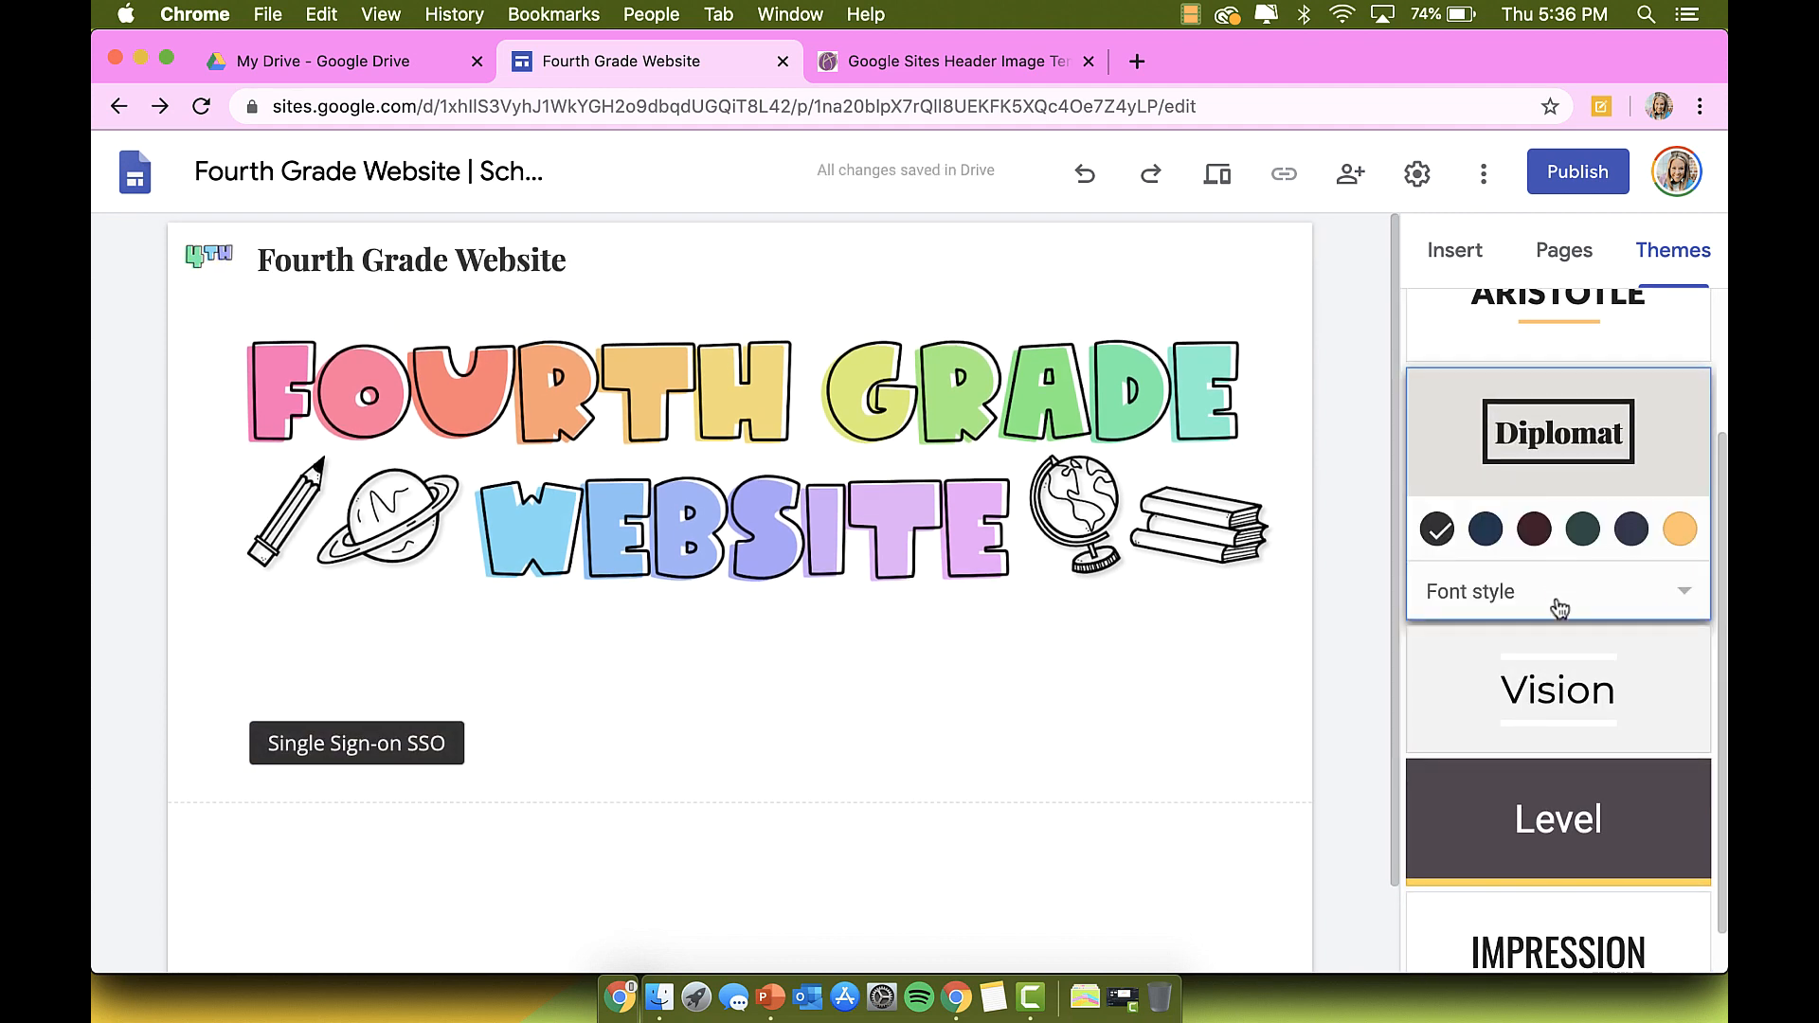
click(1559, 607)
click(1533, 730)
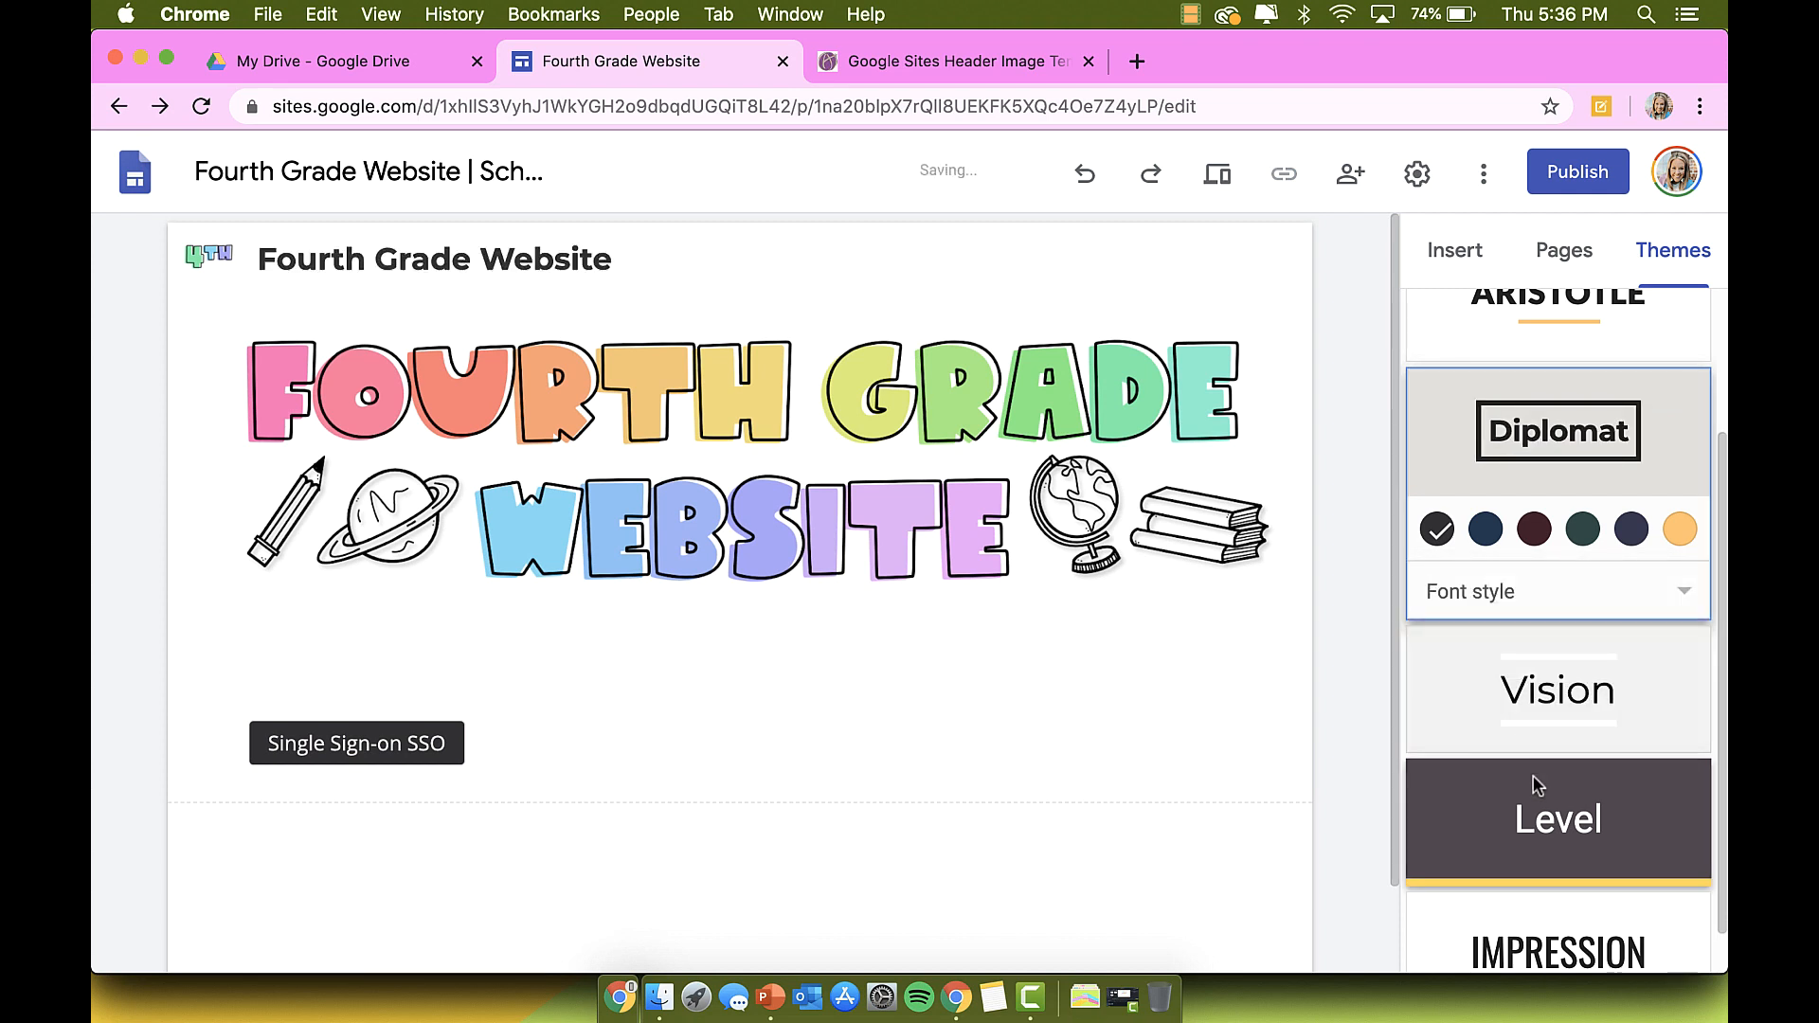
Step: Return to the orange-header theme and bring back the Insert block list
click(1537, 786)
click(1564, 250)
click(1454, 250)
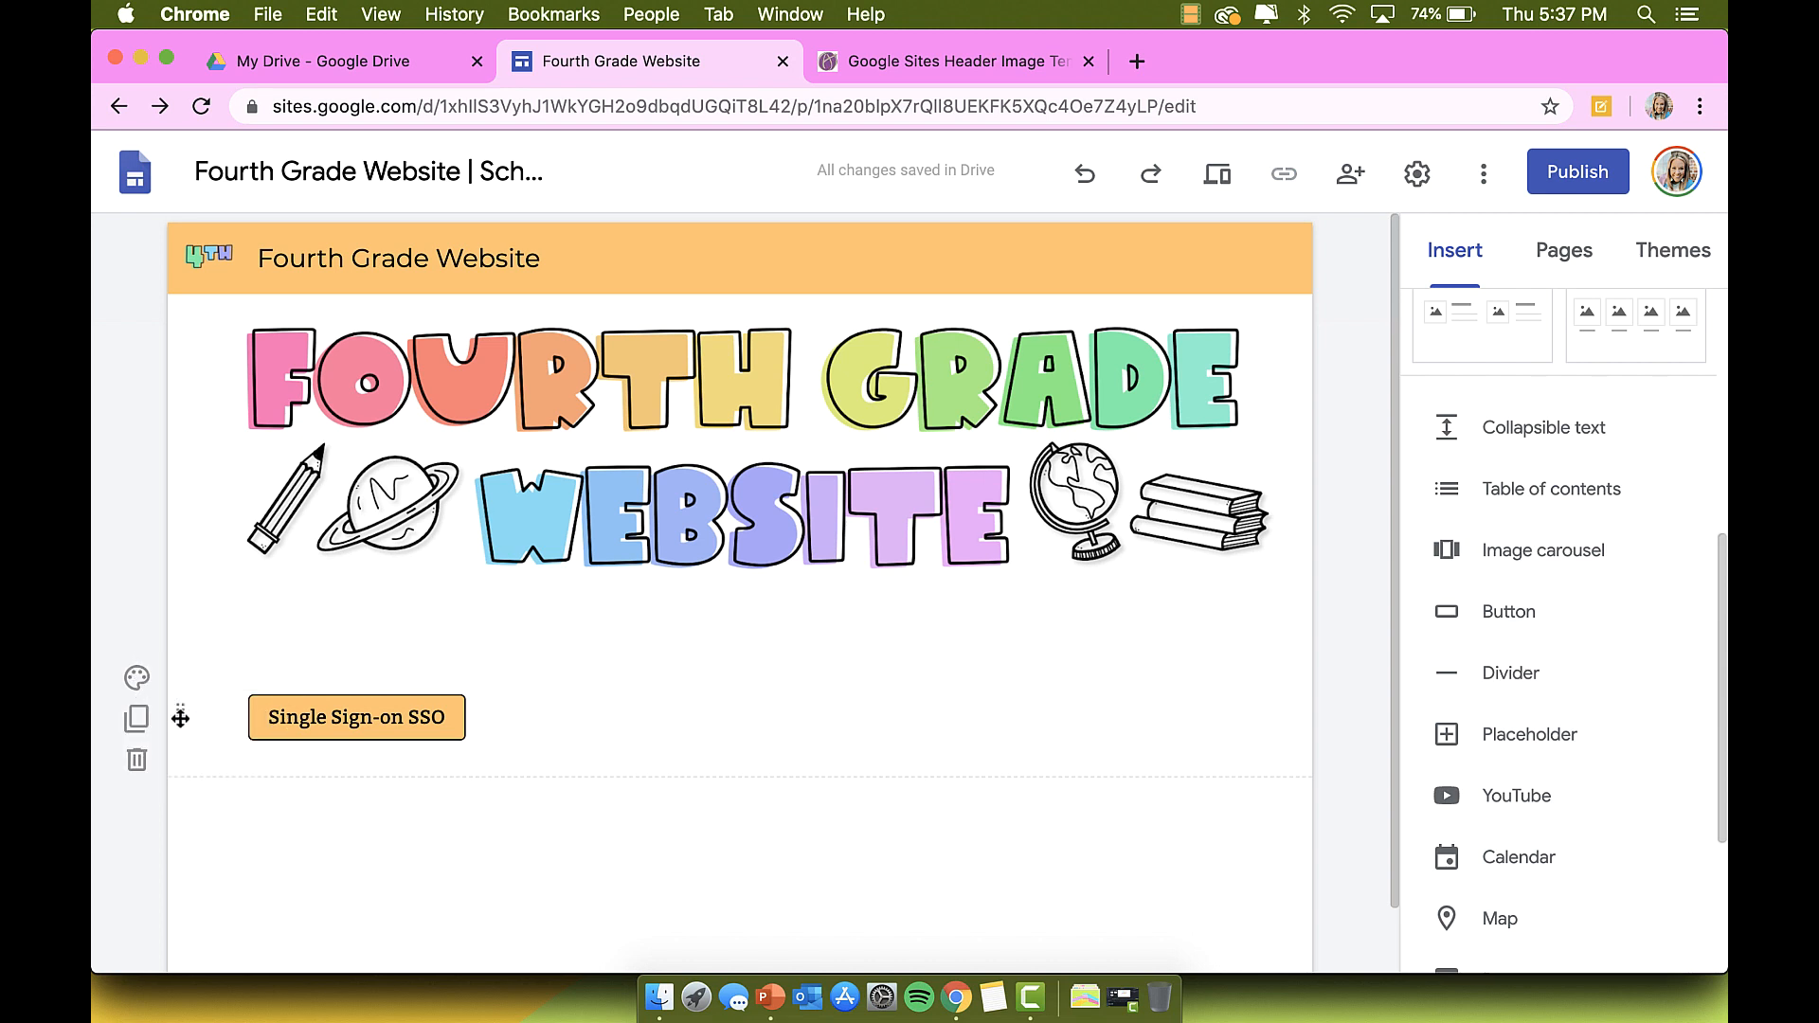
click(136, 678)
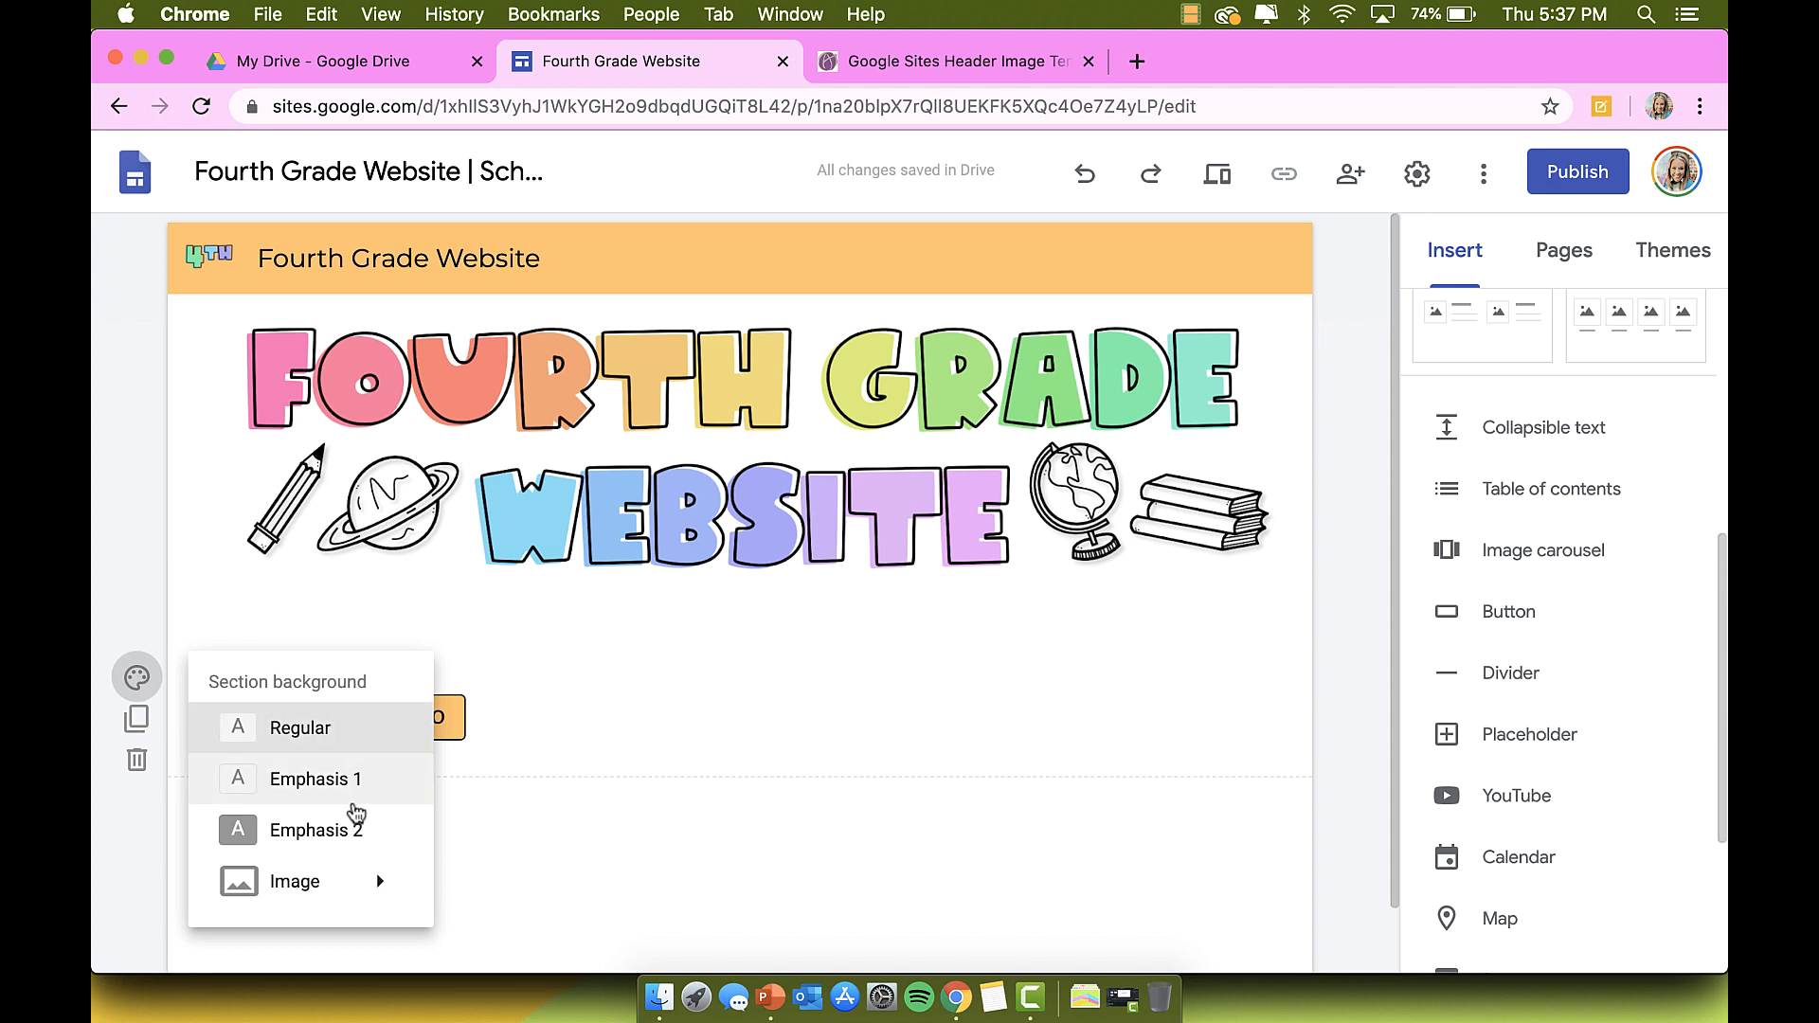
click(358, 779)
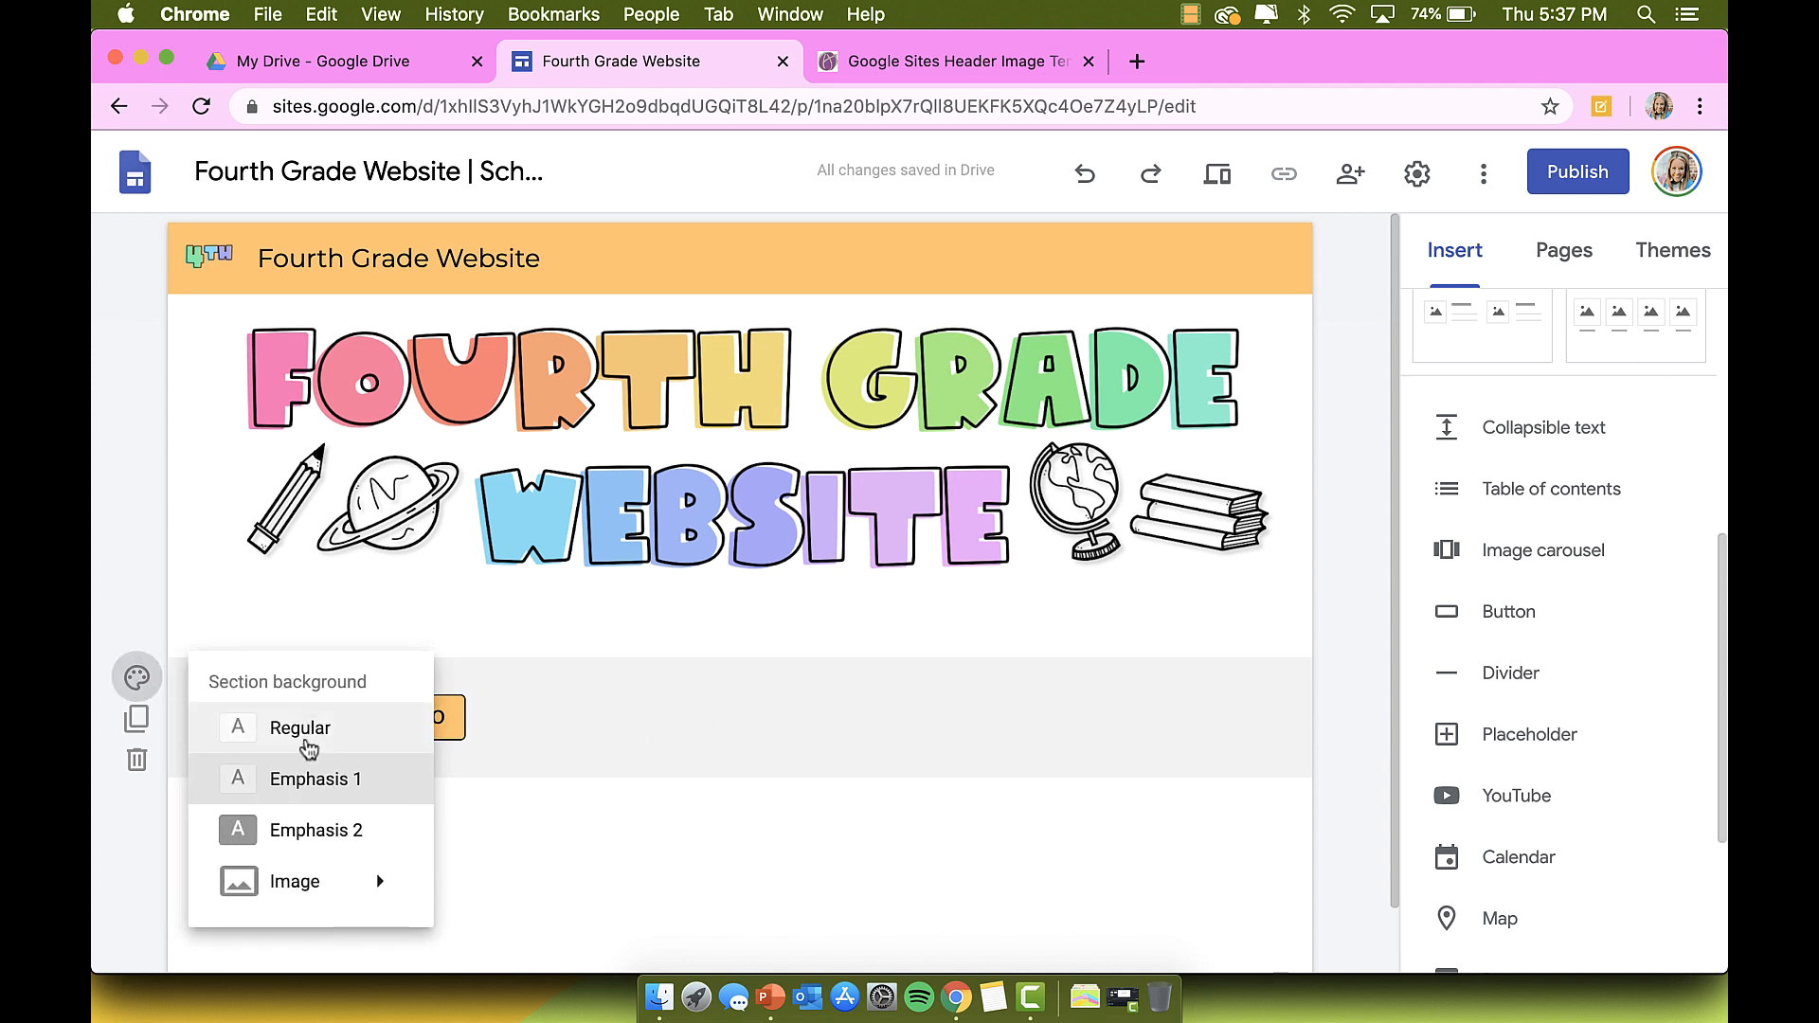
click(263, 736)
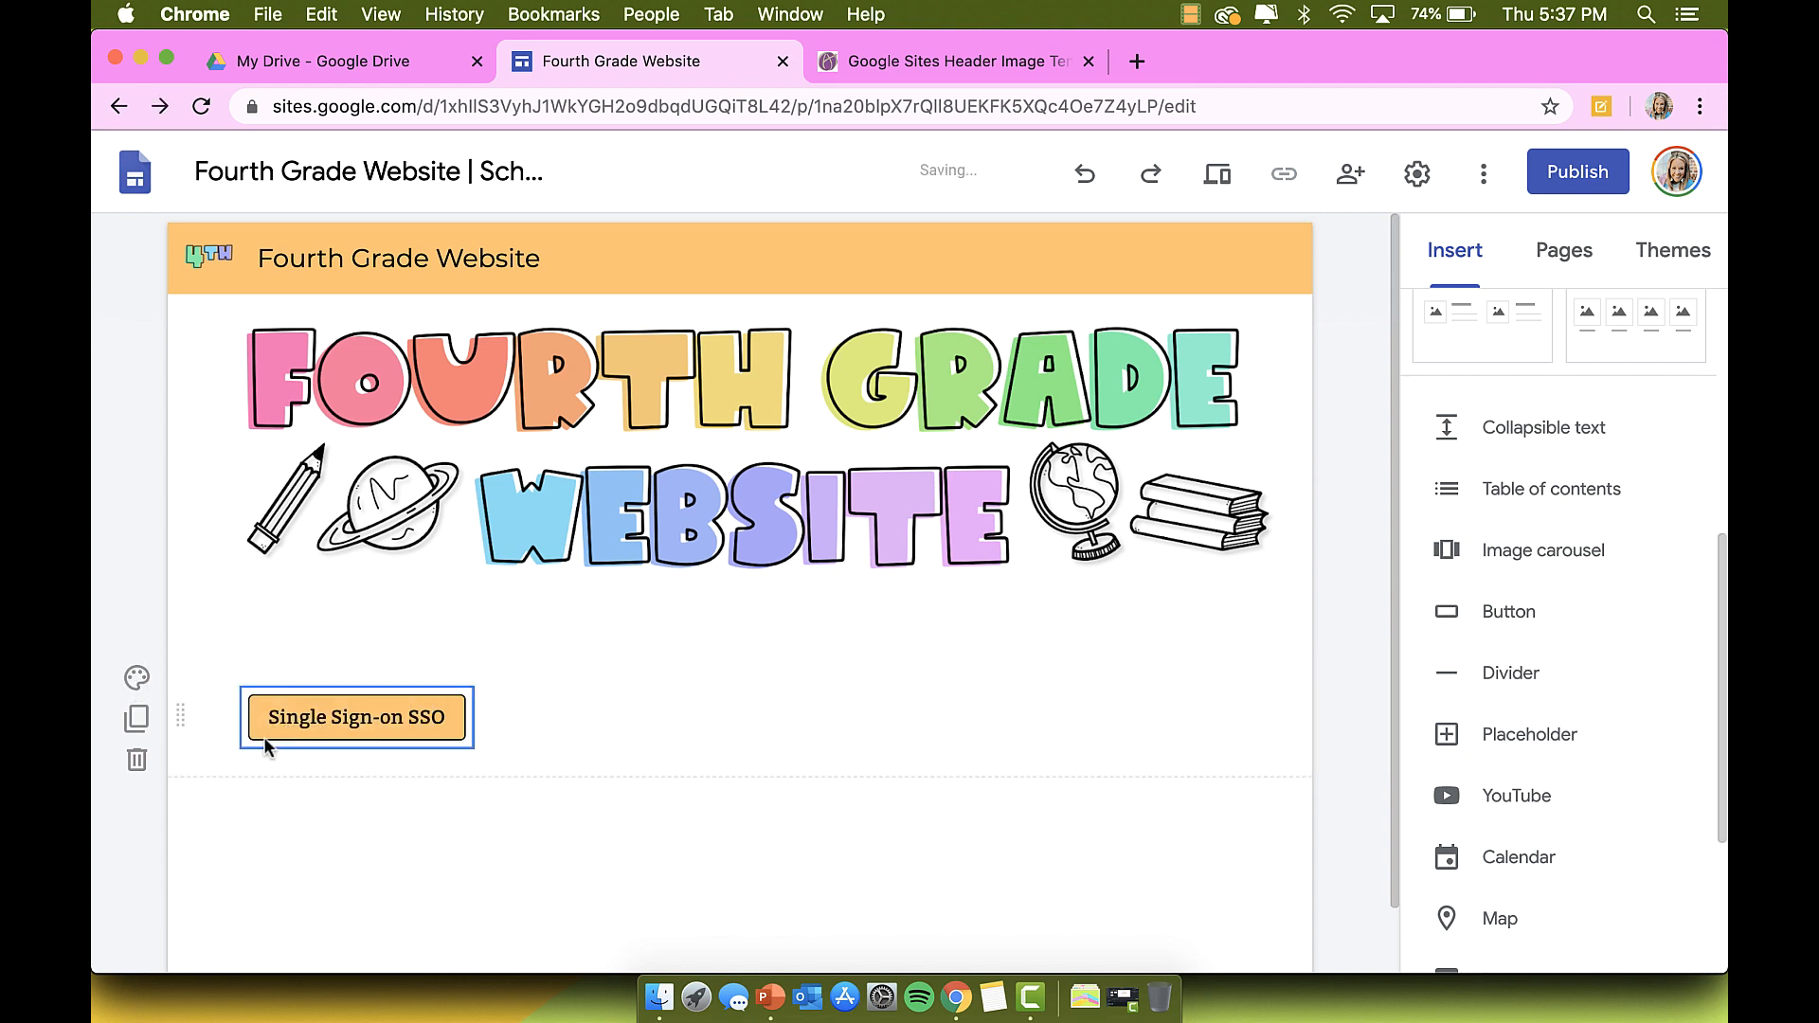
click(138, 728)
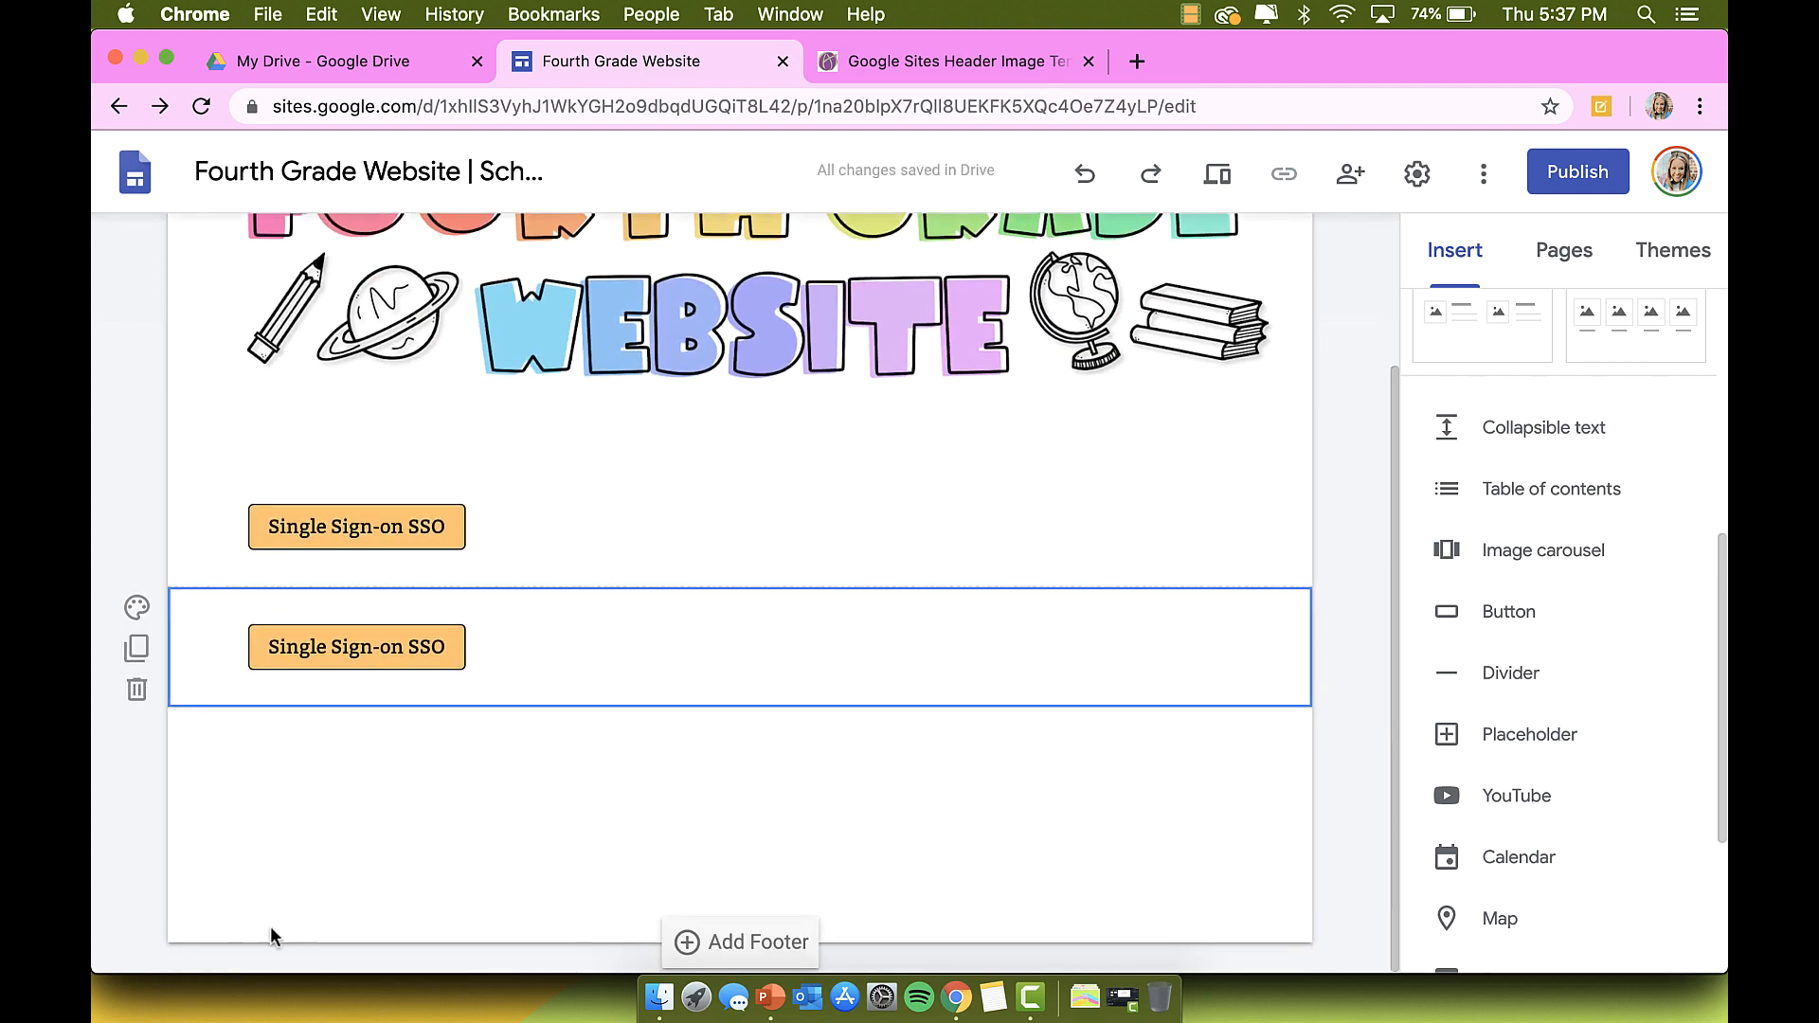
click(139, 692)
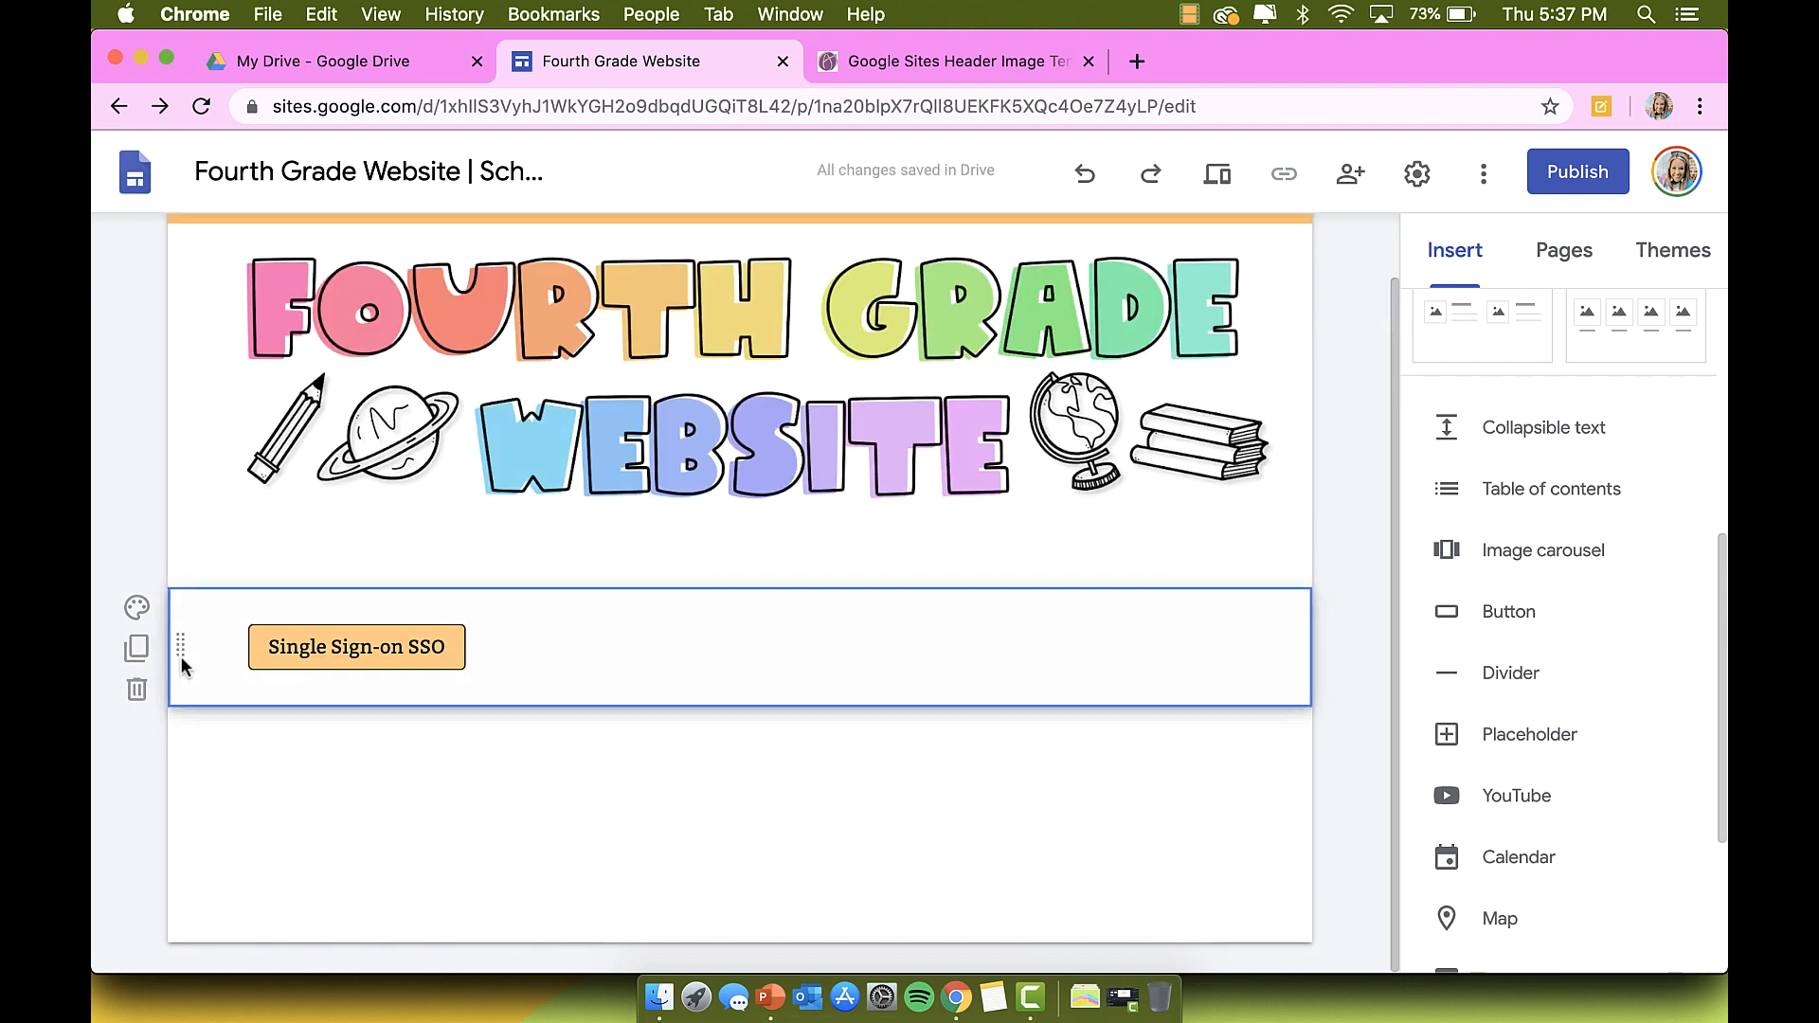
mouse_move(183, 644)
mouse_down()
mouse_move(179, 873)
mouse_move(203, 645)
mouse_move(187, 839)
mouse_move(187, 650)
mouse_up()
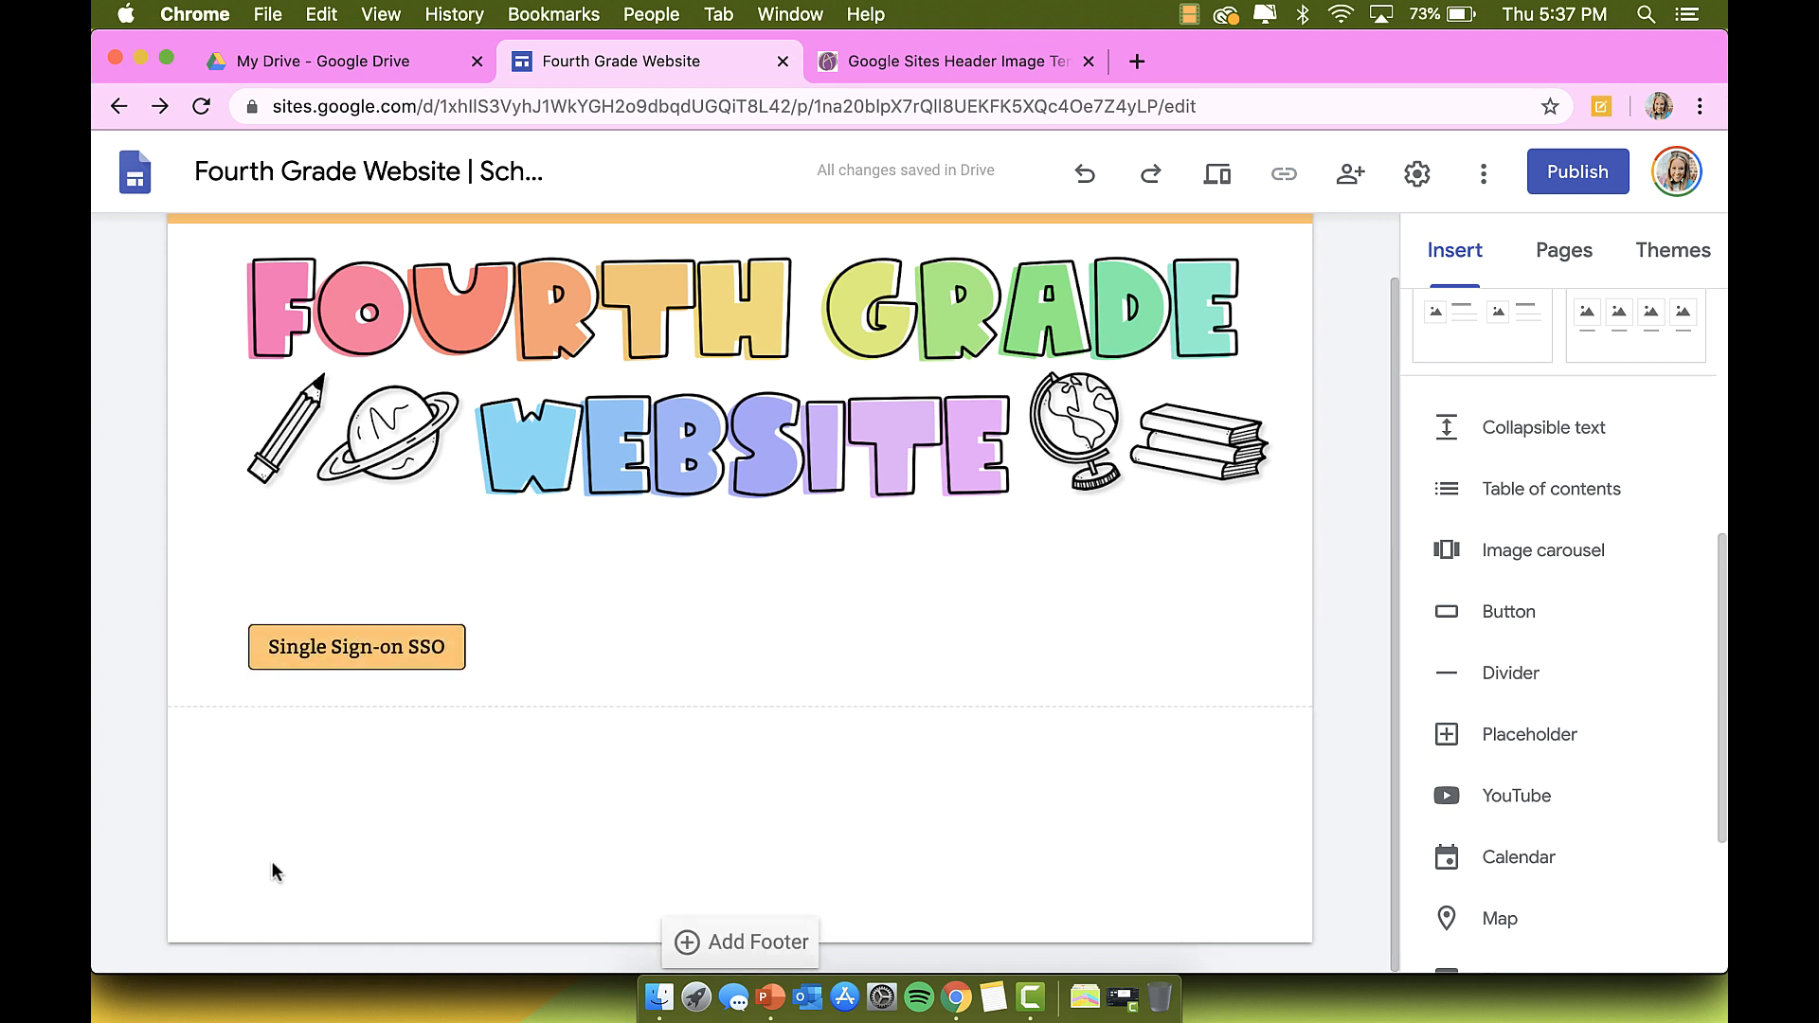
scroll(664, 775, up, 1)
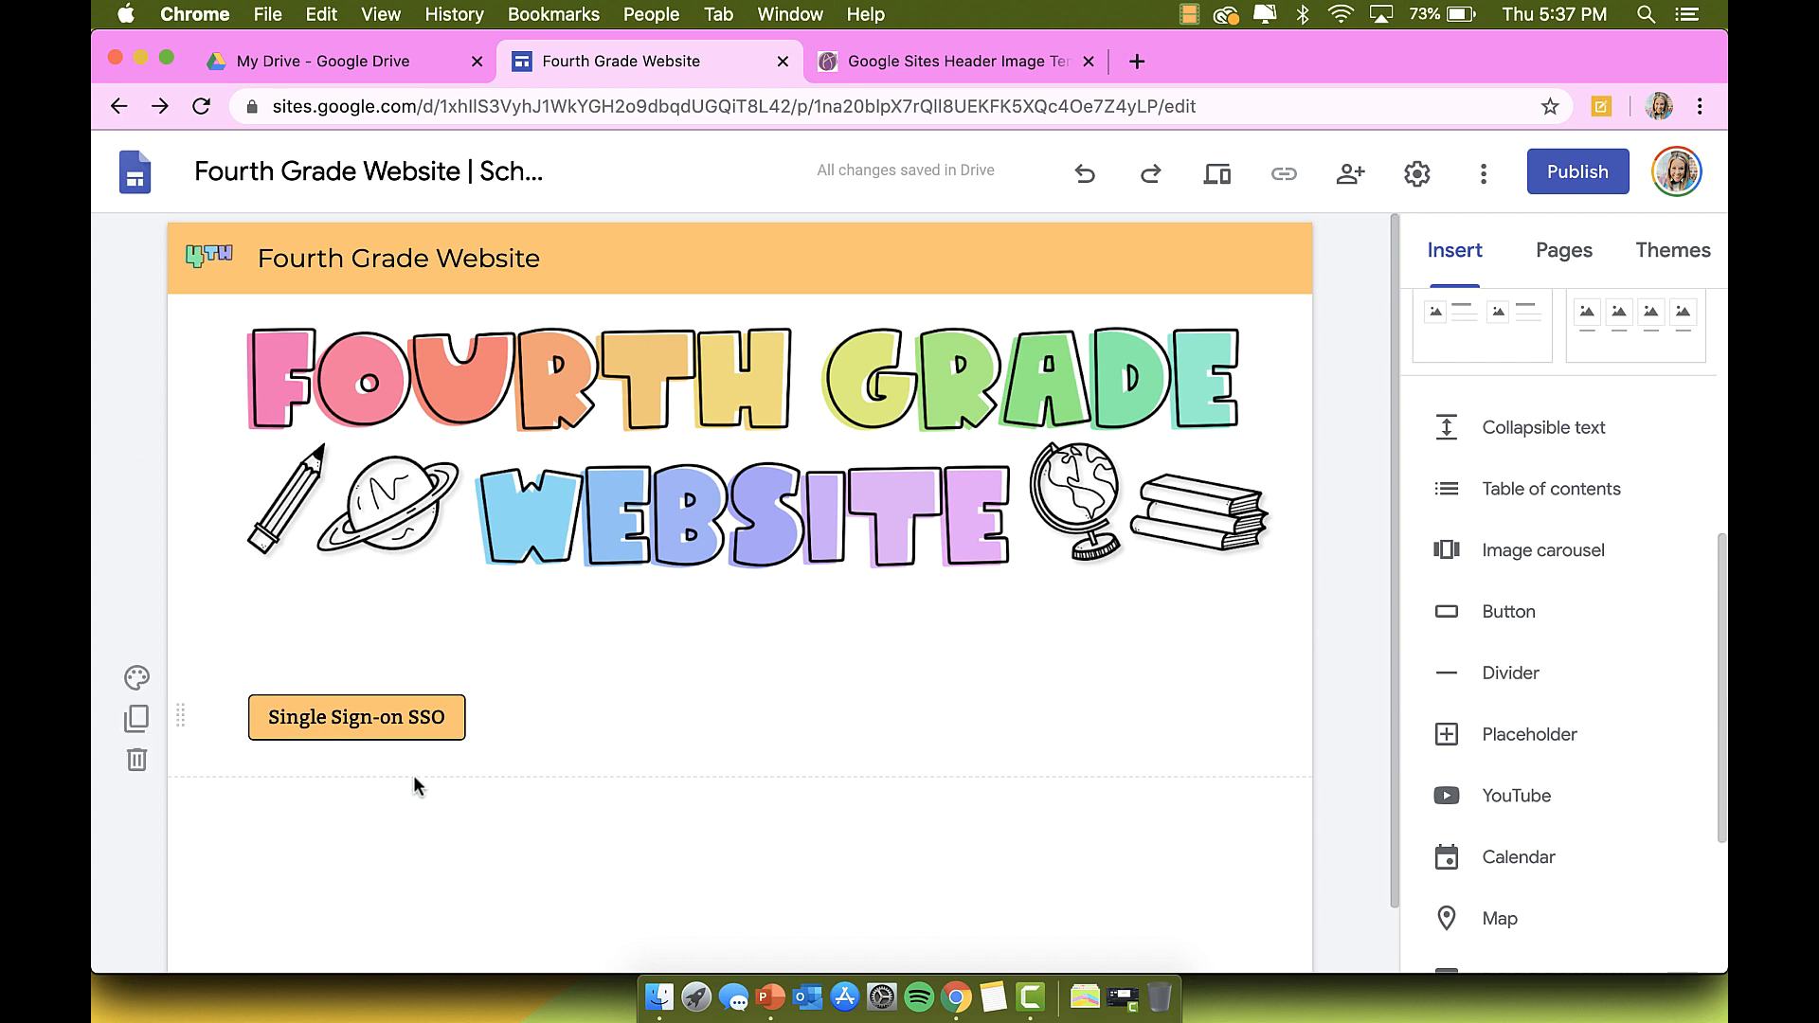
Step: Add a Campus Website button linking to campuswebsite.com and widen it next to the SSO button
click(1484, 614)
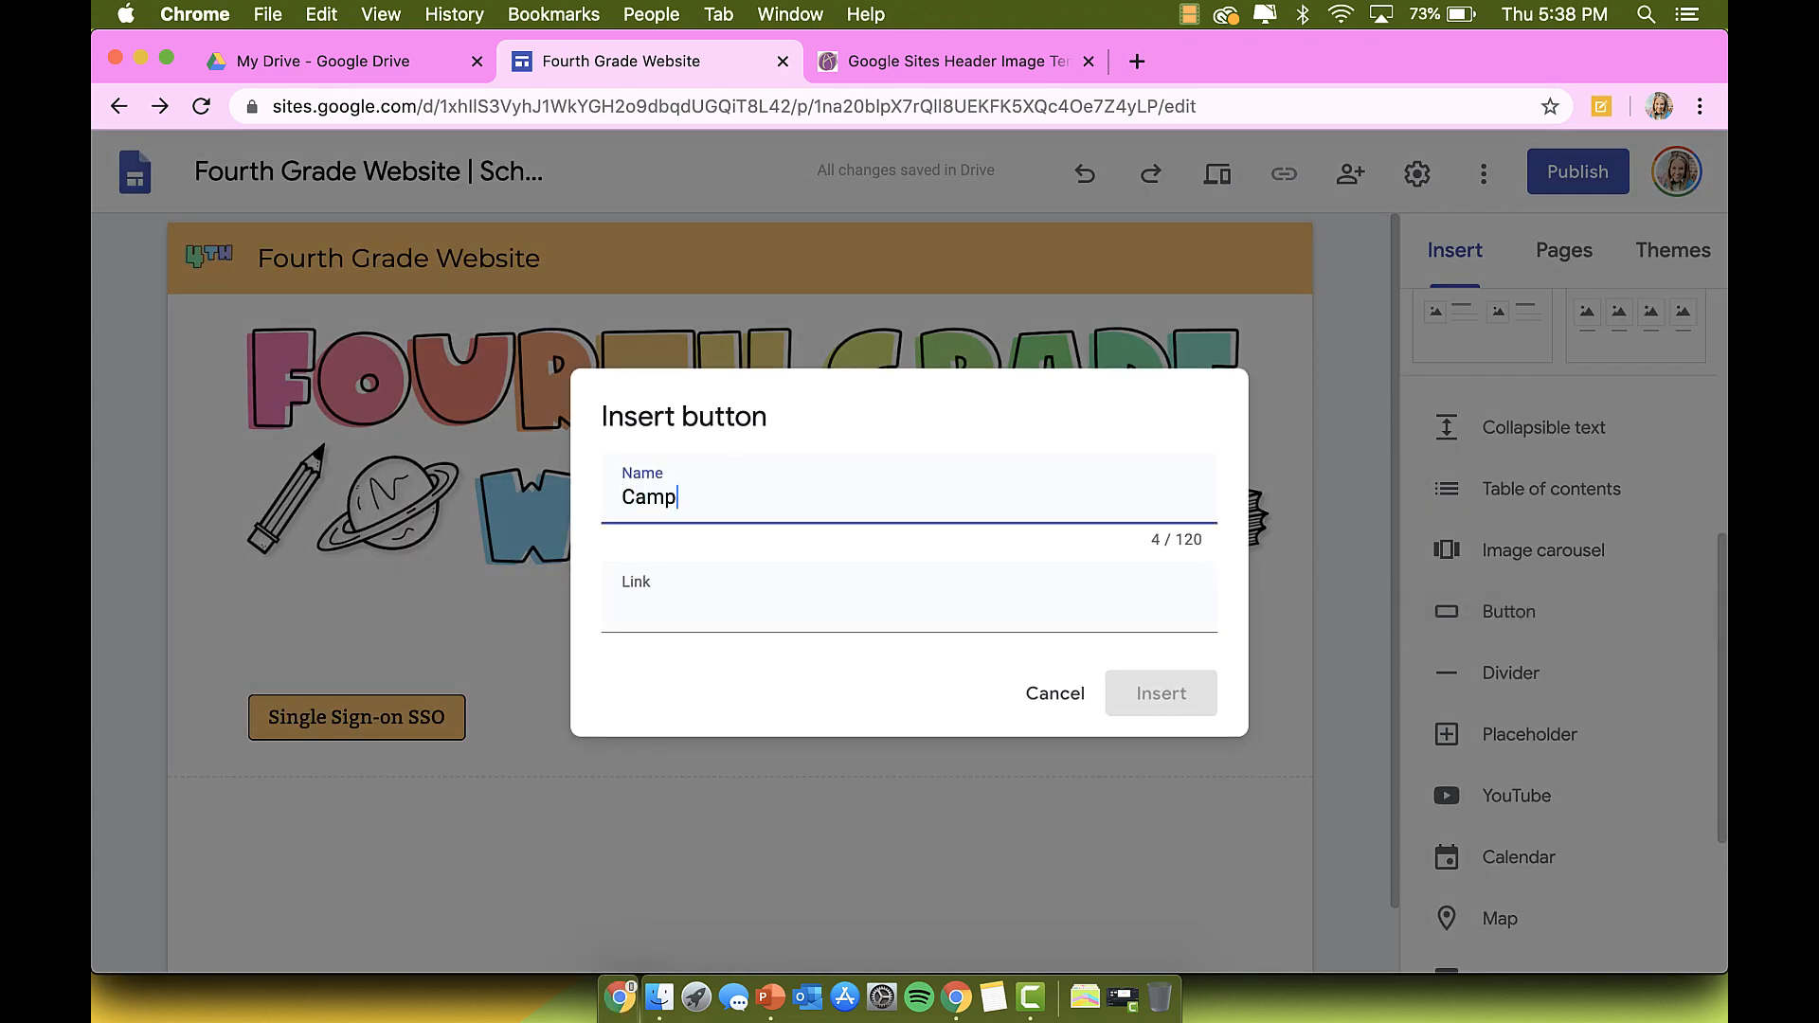
text(Campus Website)
key(Tab)
text(c)
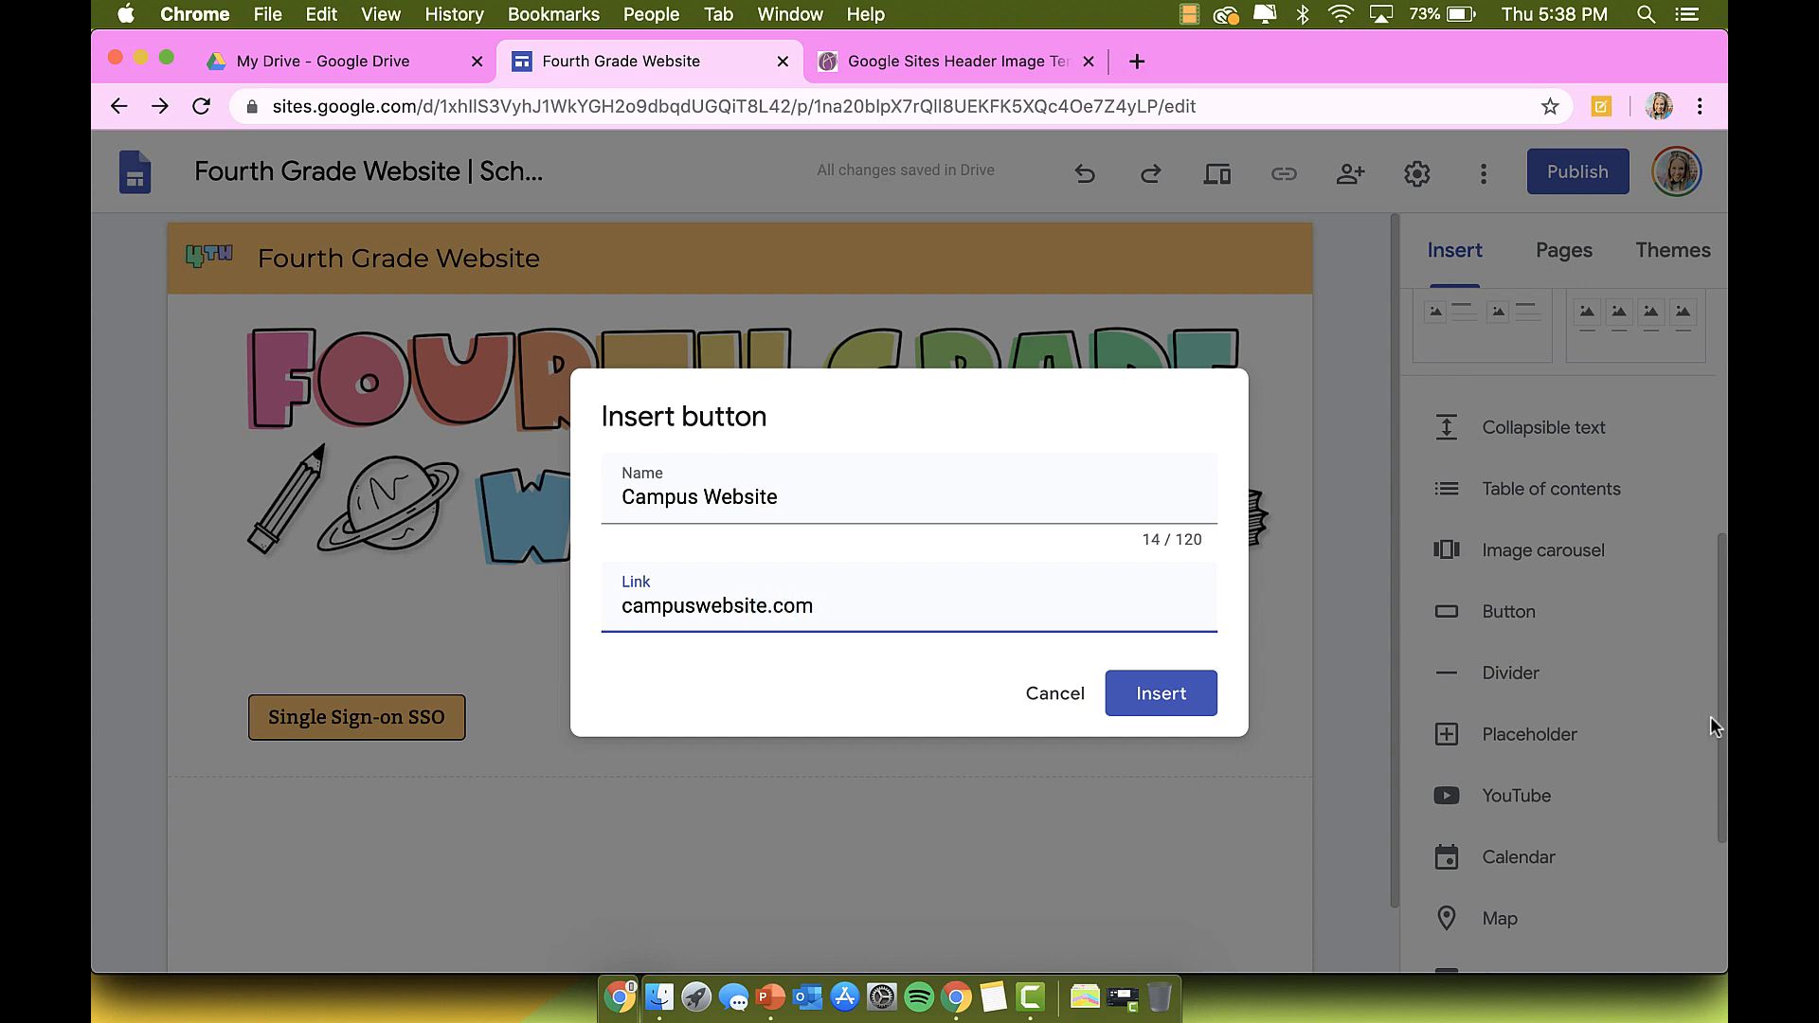
click(1199, 699)
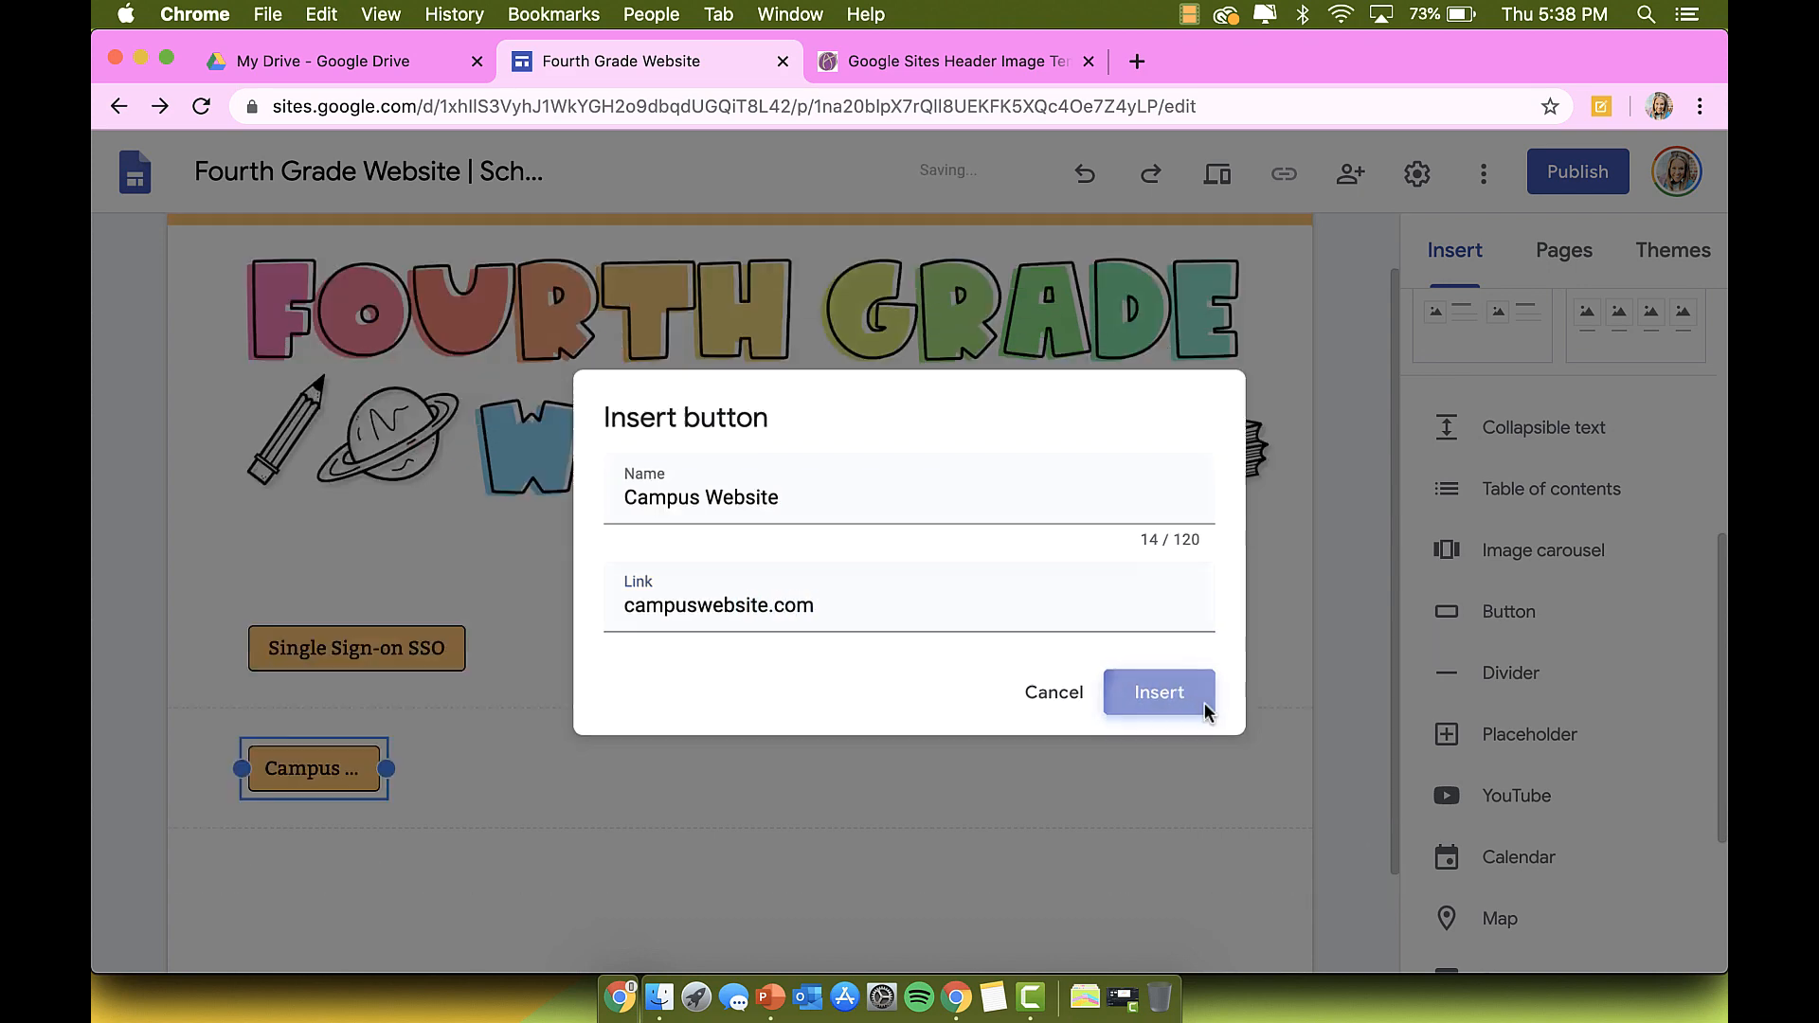
drag(388, 647, 606, 514)
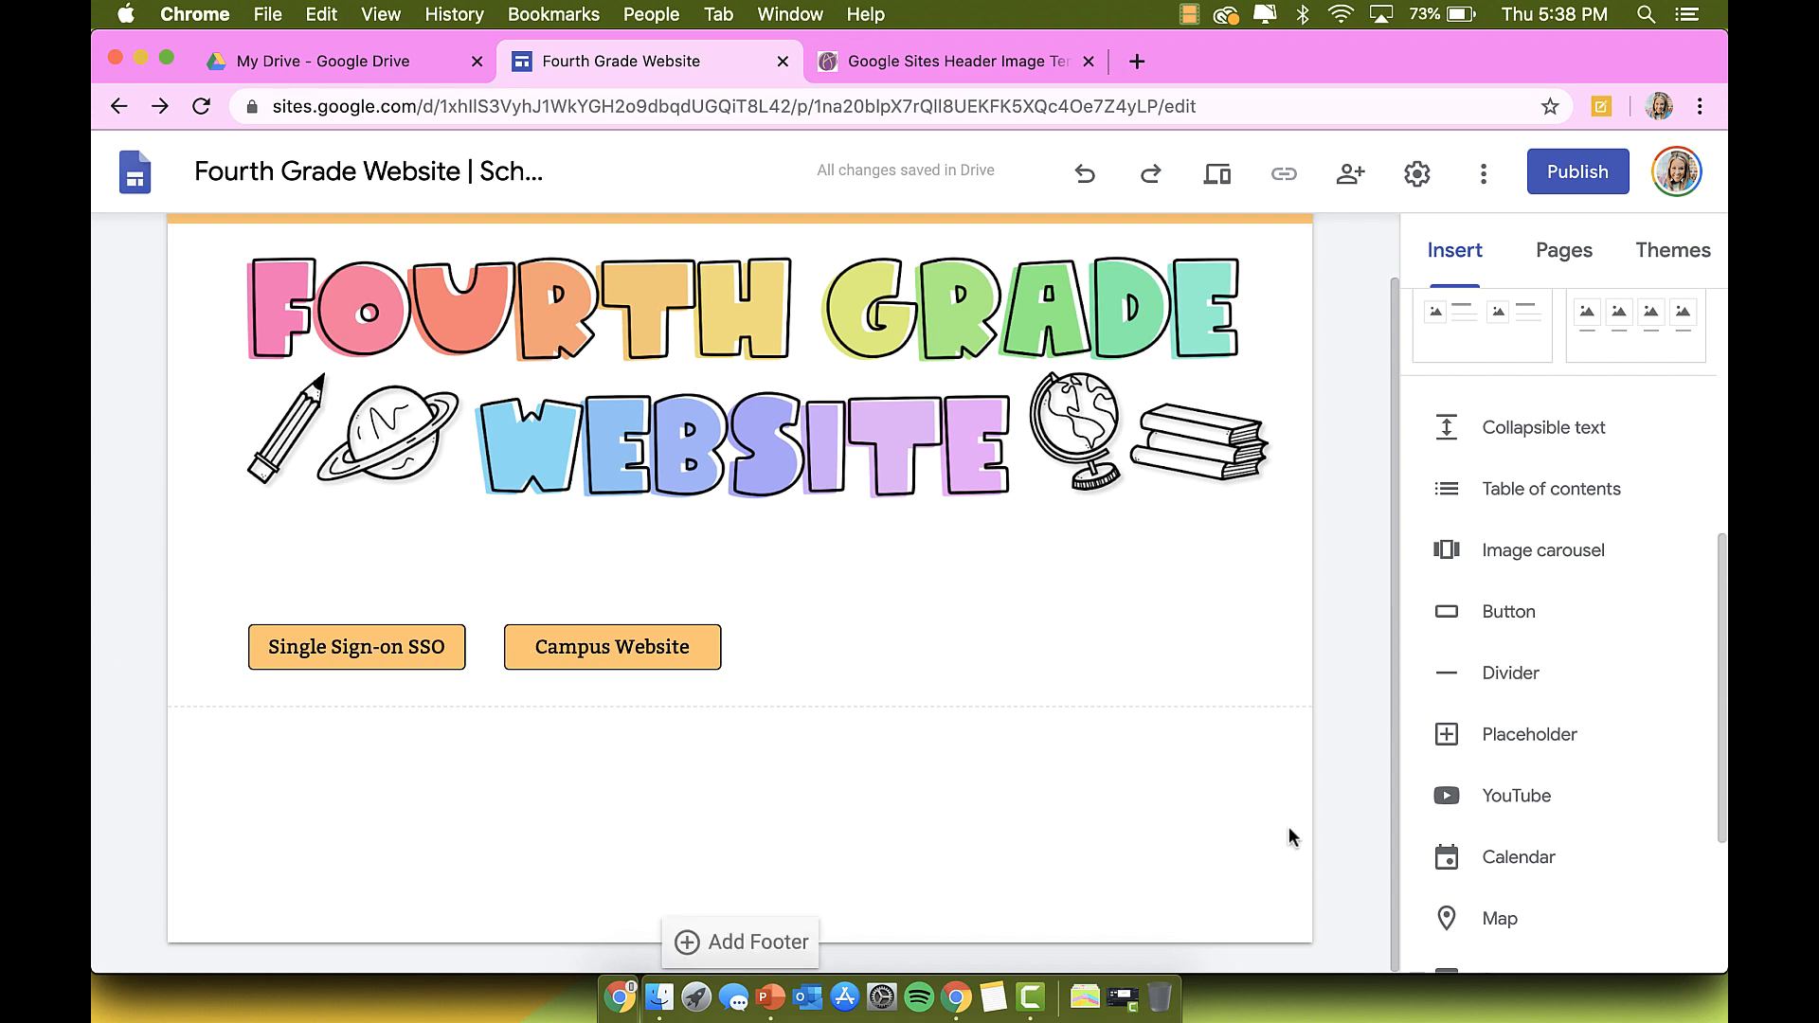
Step: Insert a '4th Grade Information' button linked to link.com and widen it to fit its label
click(1532, 632)
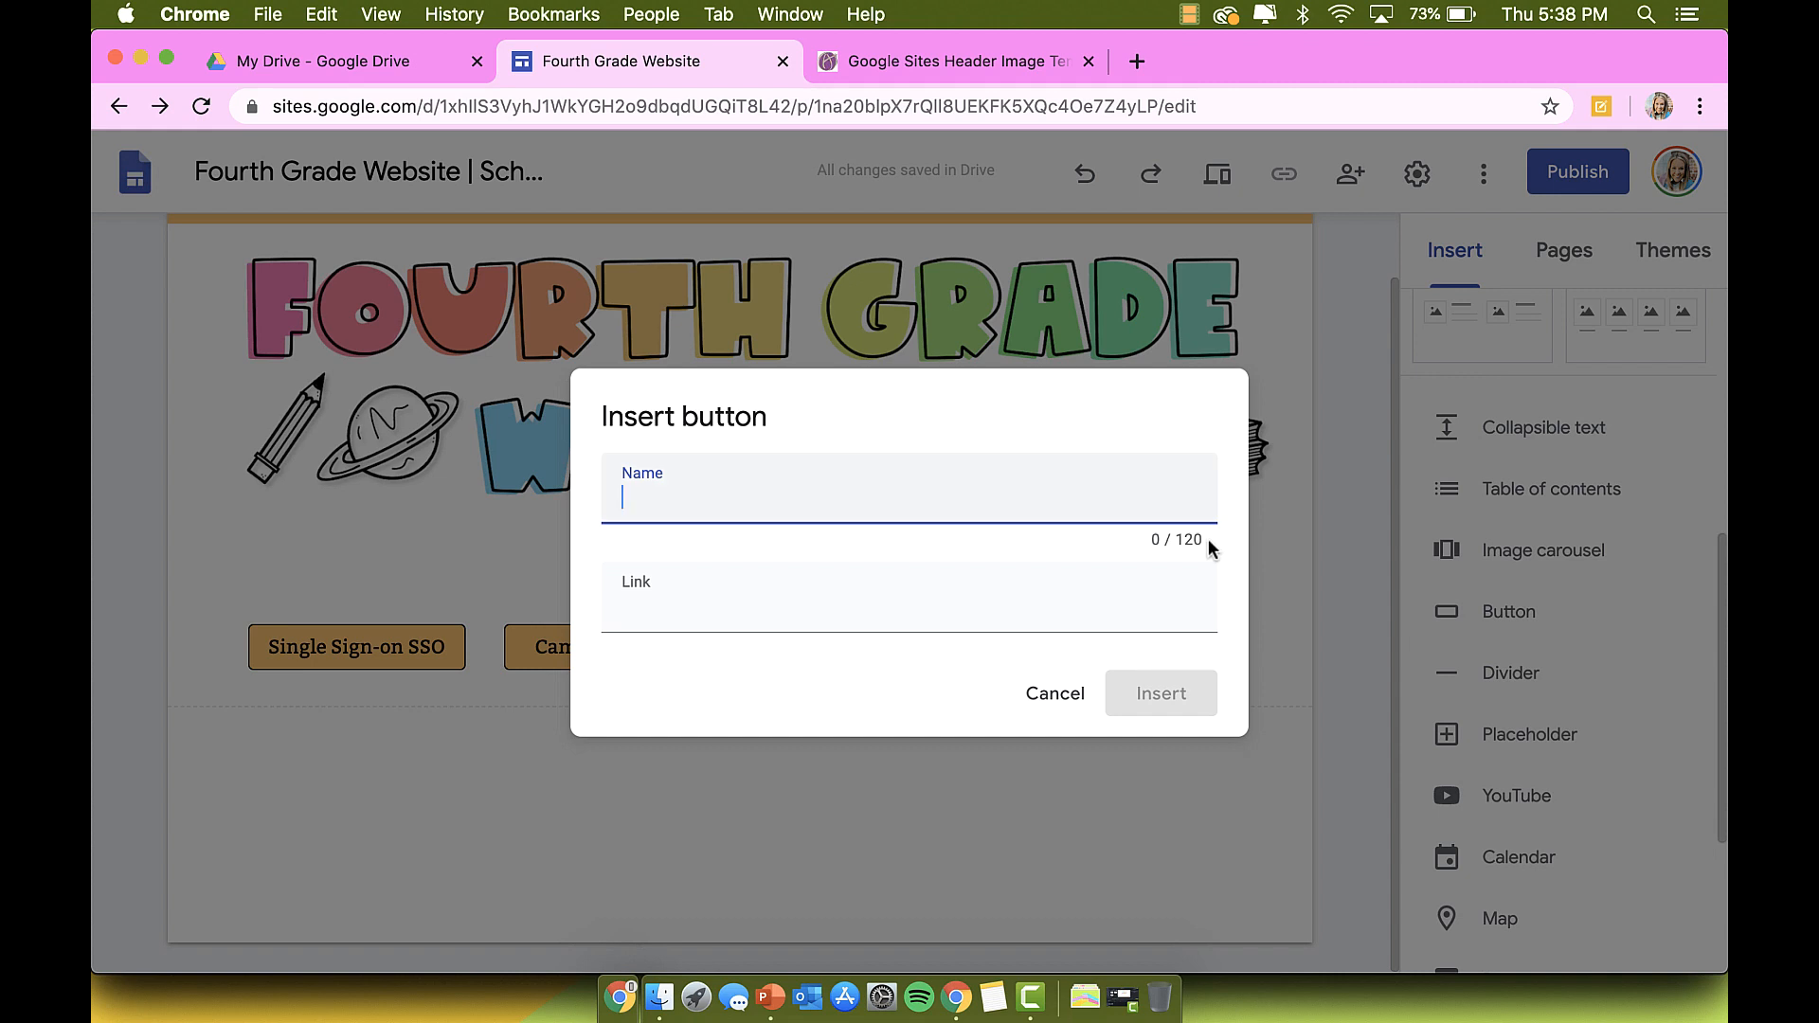
text(4th Grade Information)
key(Tab)
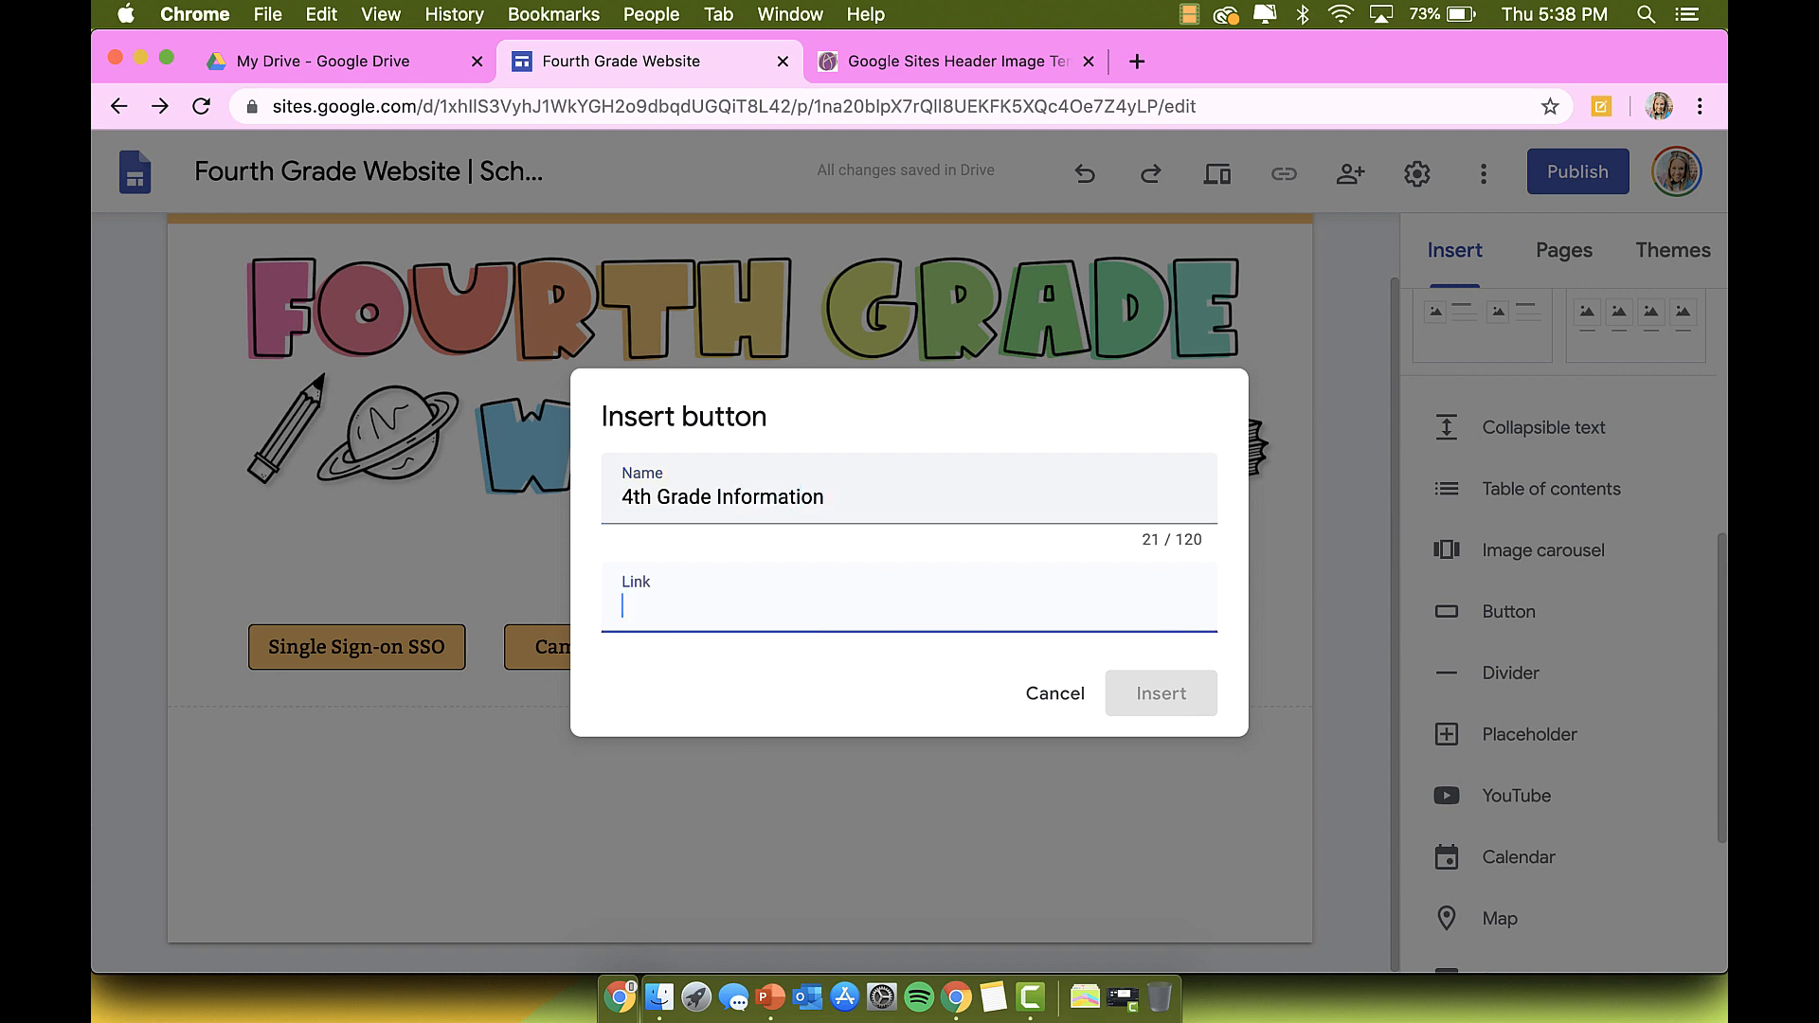
text(lin)
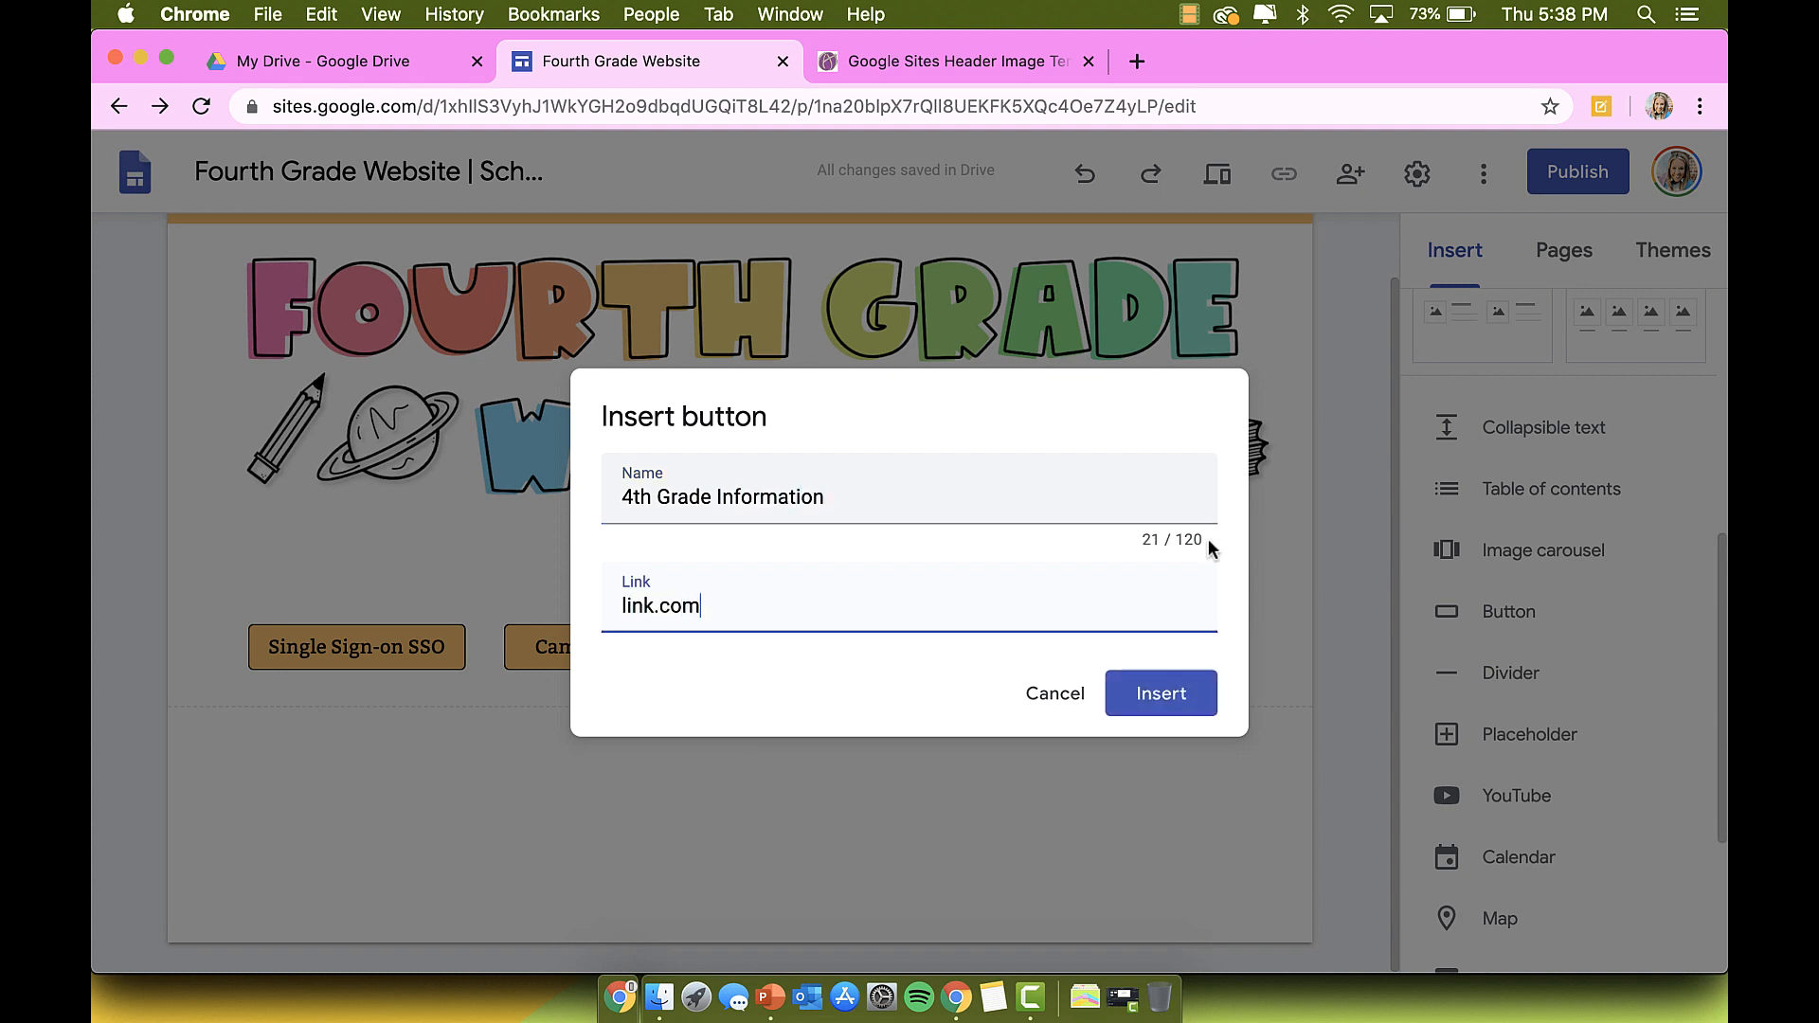
text(k.com)
click(1151, 694)
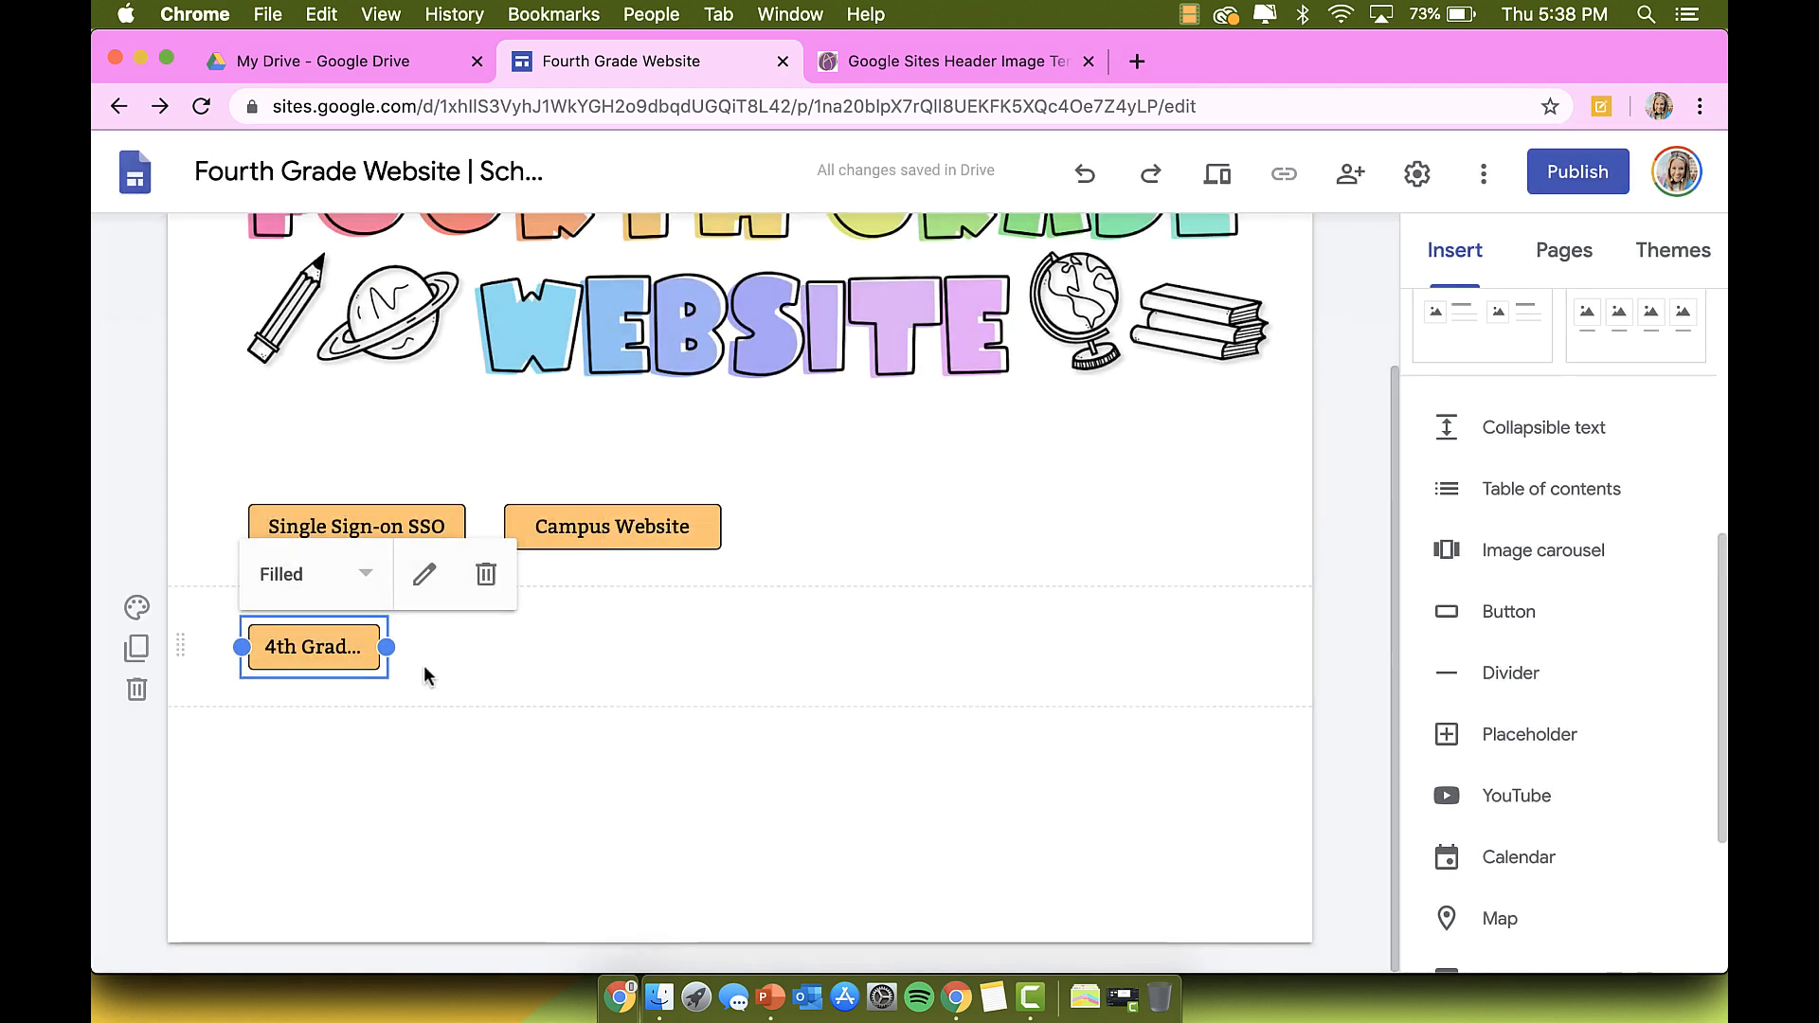
drag(385, 647, 1055, 519)
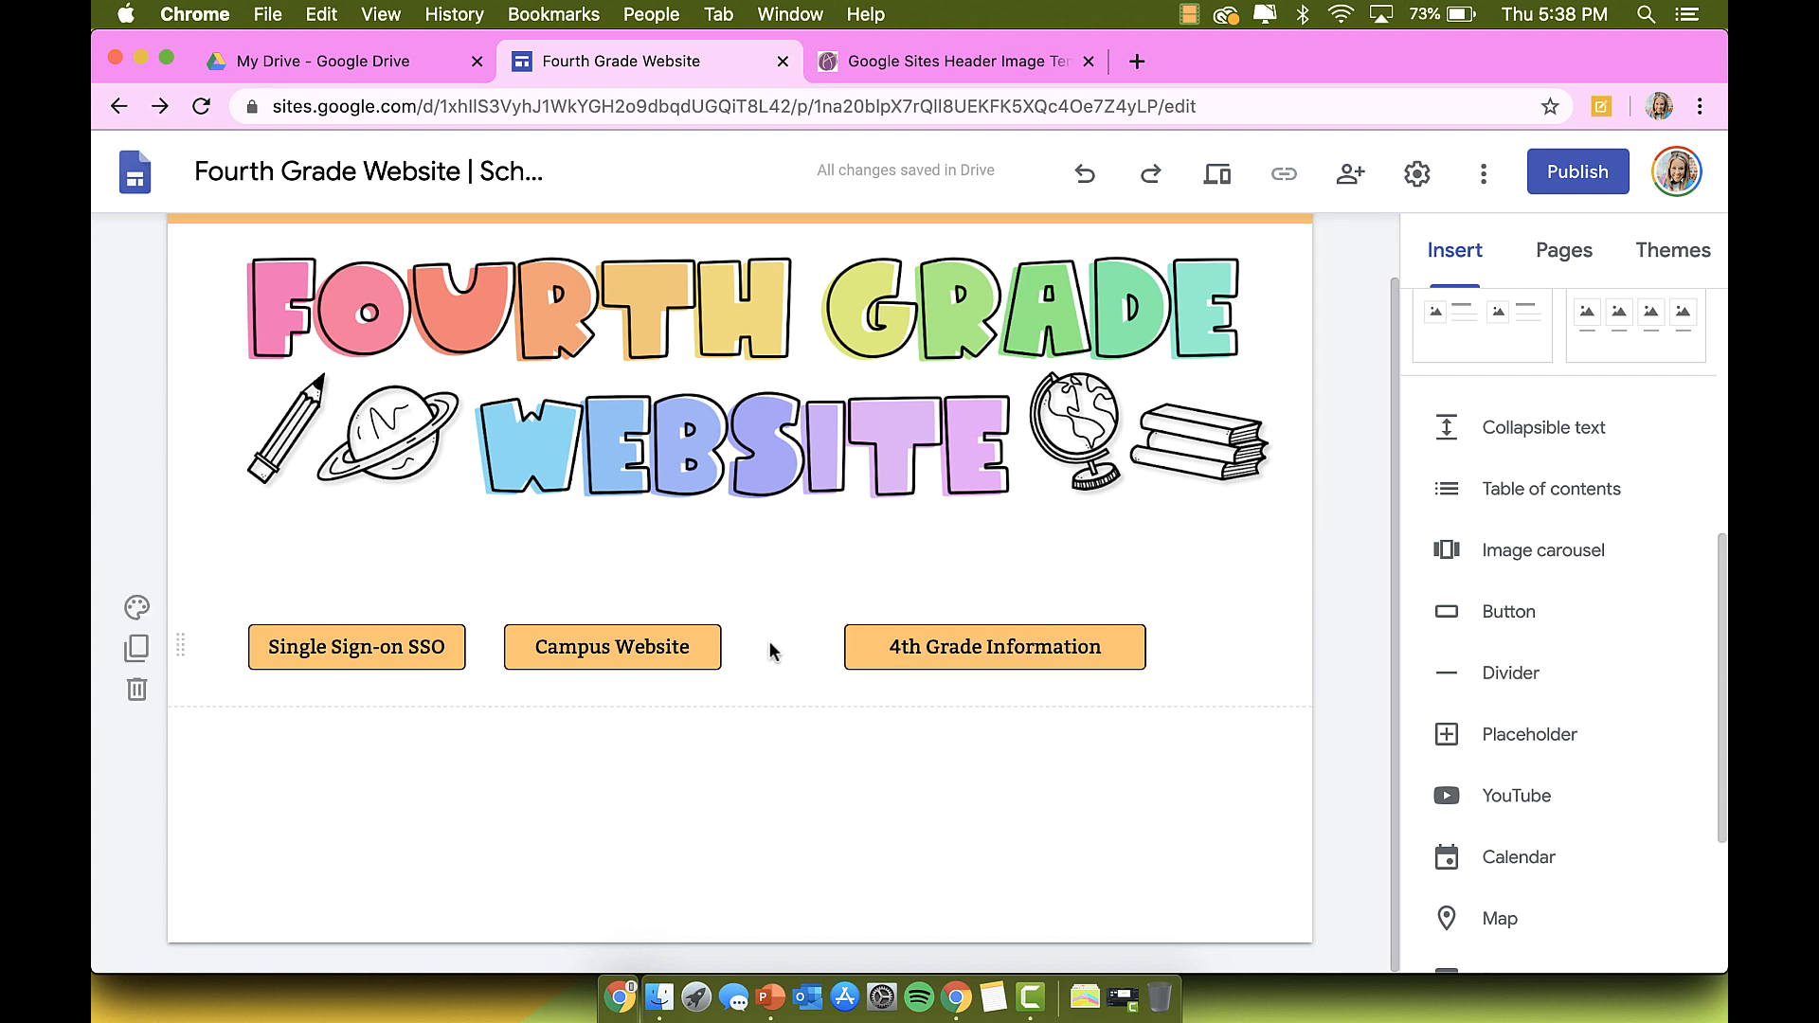
Step: Move the 4th Grade Information button into the right column of the button row
drag(1026, 648, 1172, 641)
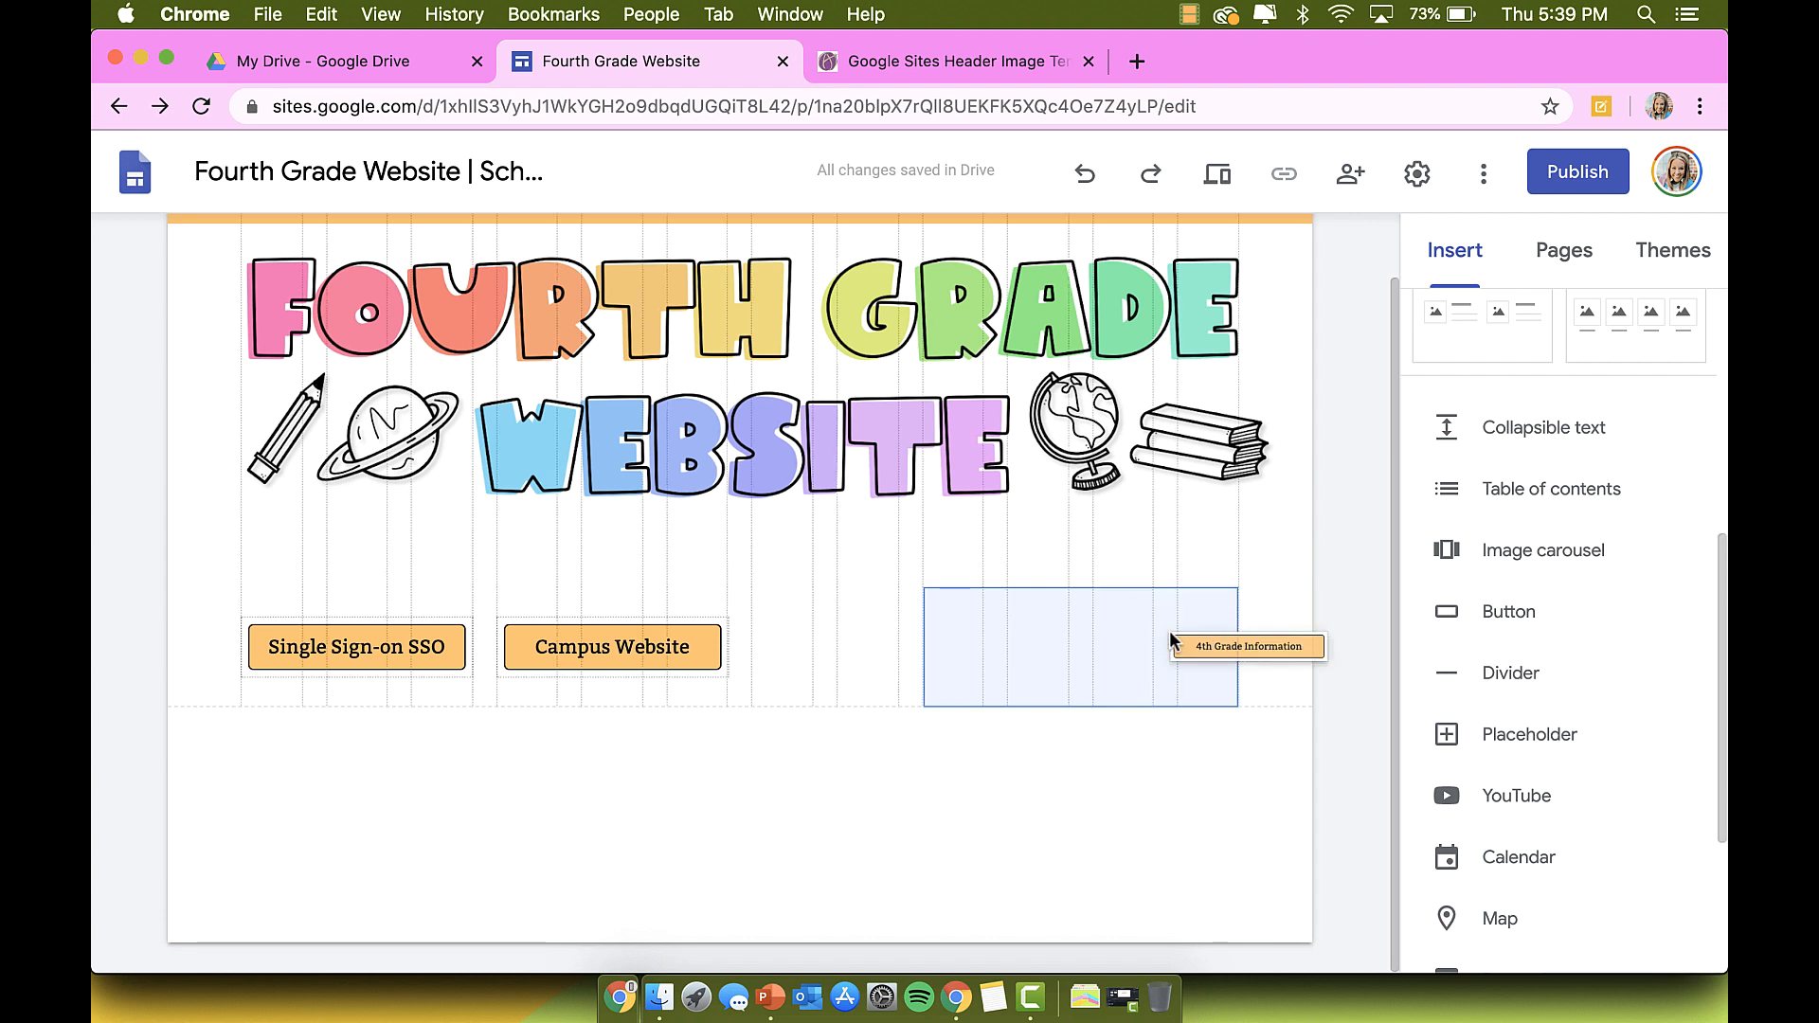
drag(1171, 640, 1171, 641)
drag(1171, 641, 1171, 640)
drag(612, 648, 805, 610)
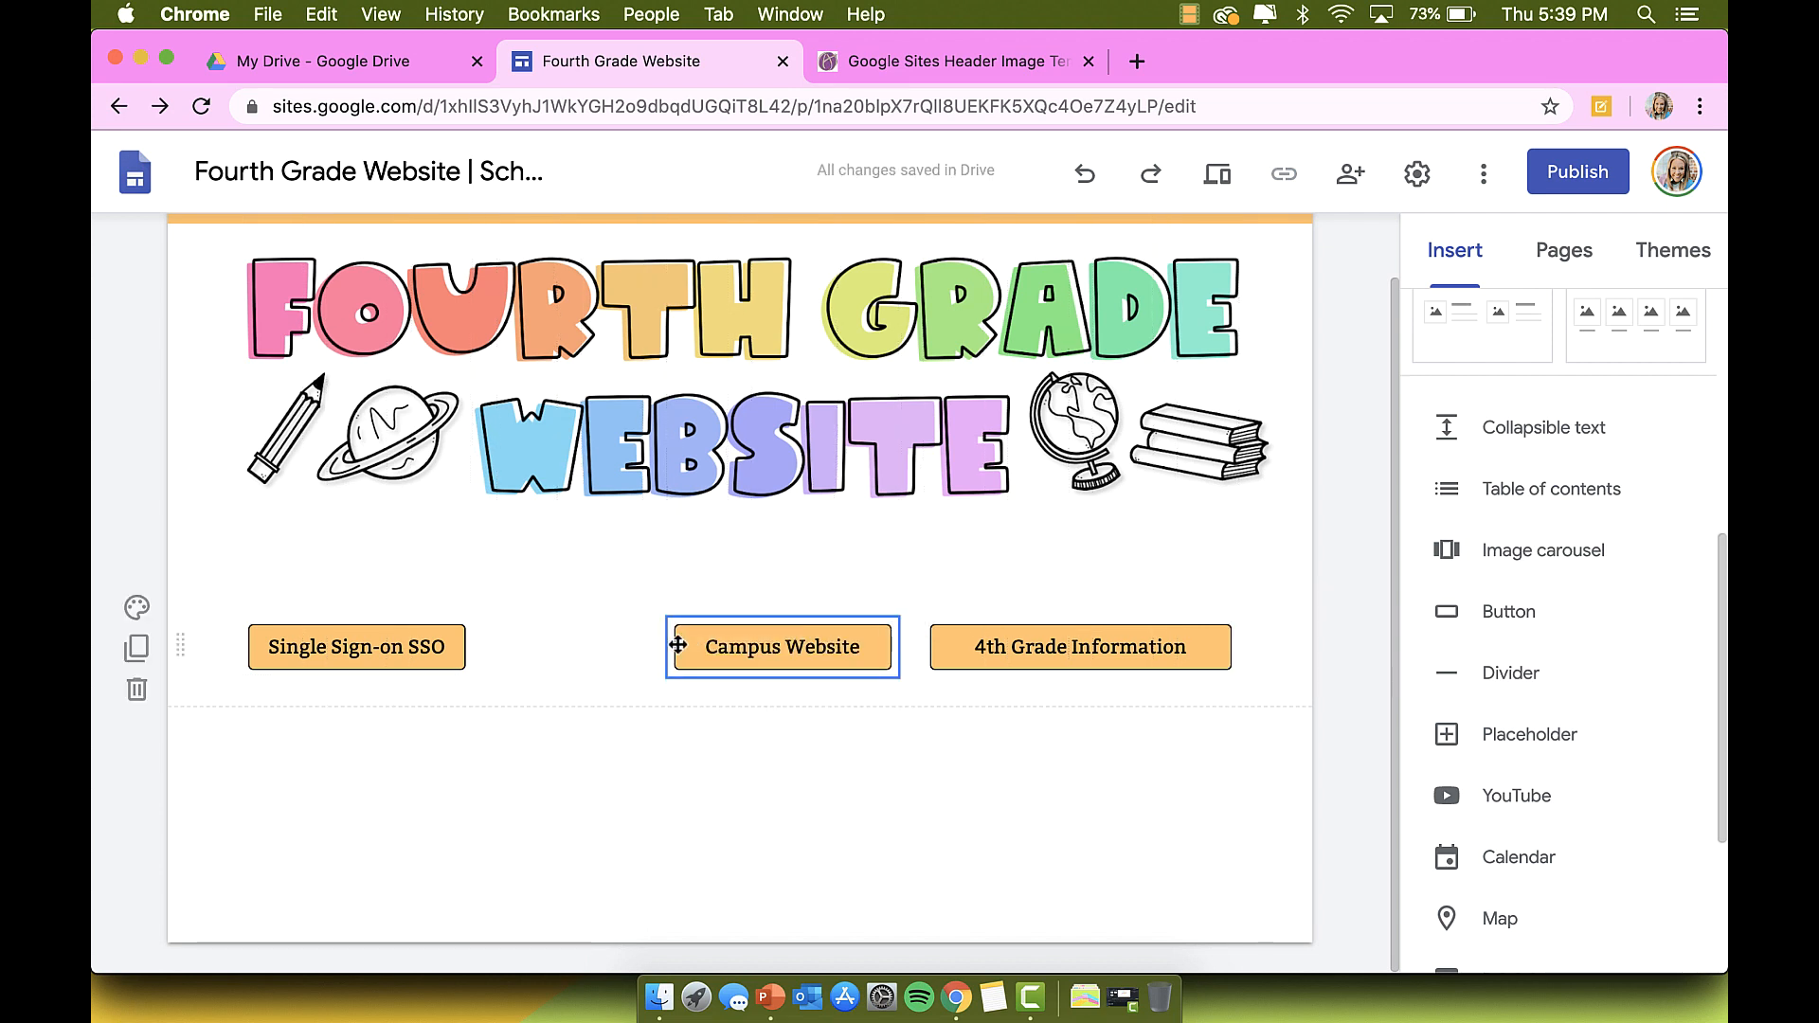
Step: Resize the Campus Website and Single Sign-on SSO buttons to match the 4th Grade Information width
drag(668, 646, 584, 652)
click(450, 649)
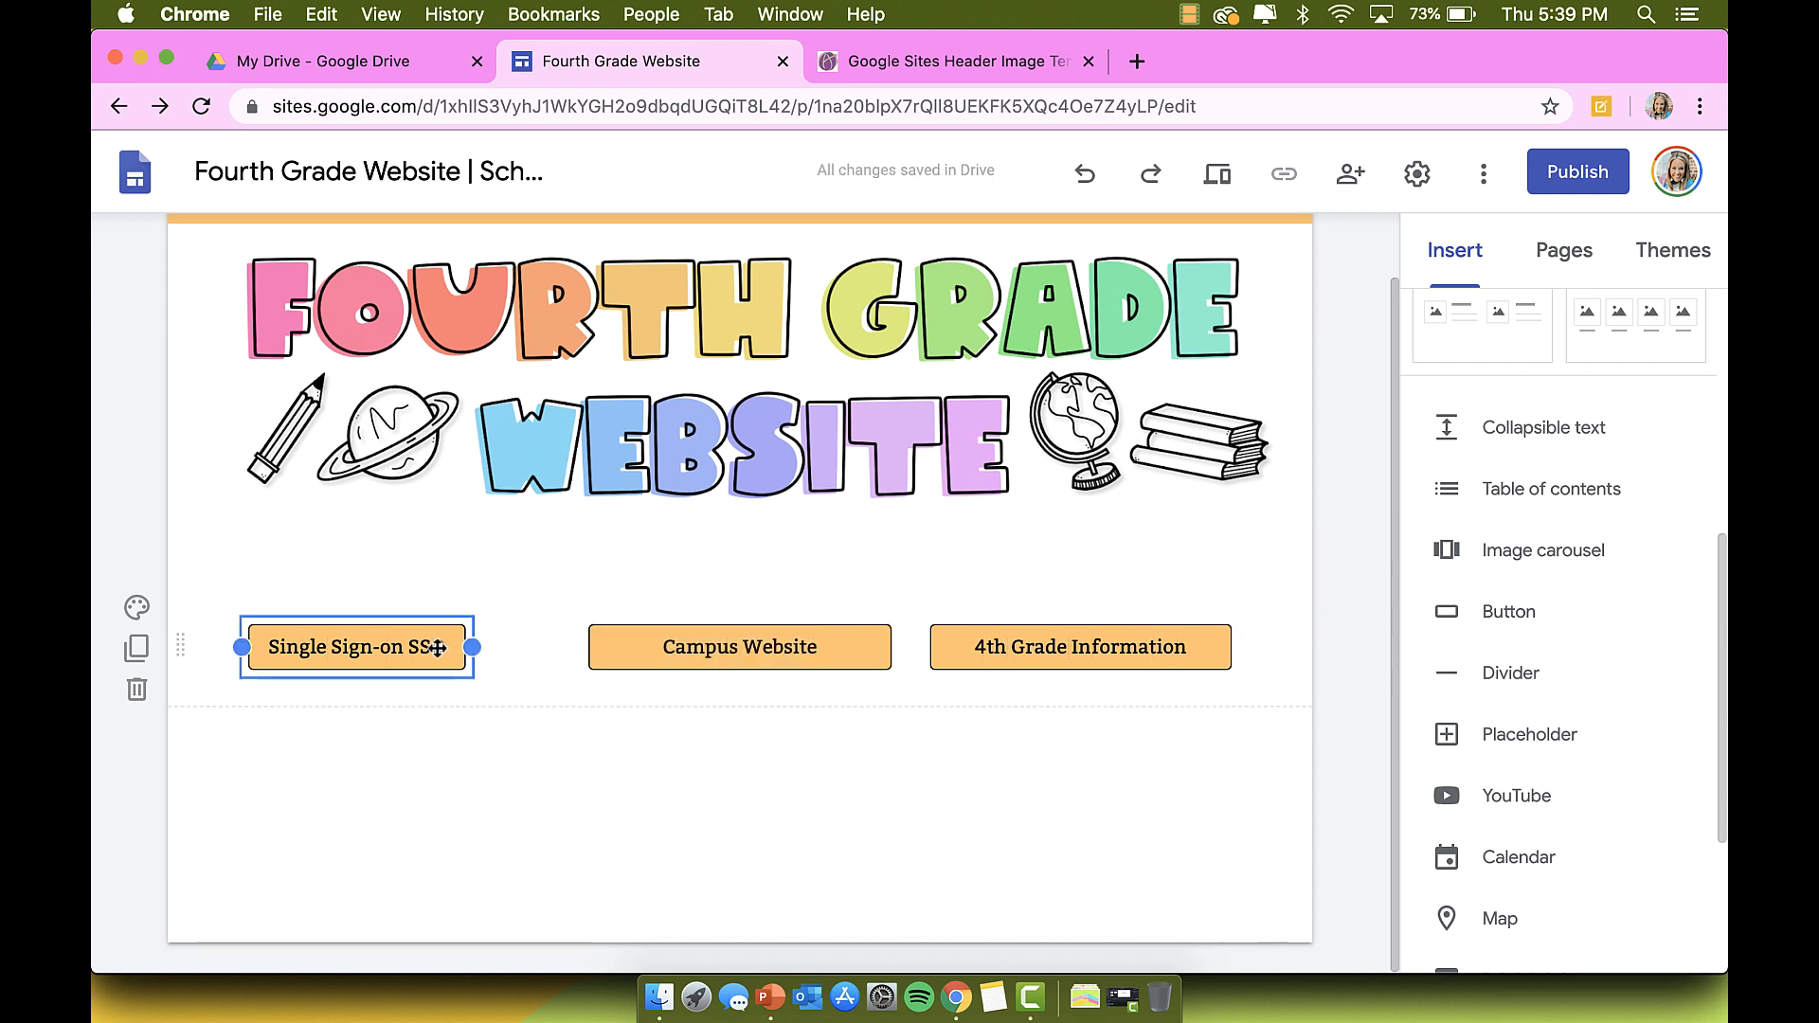
drag(472, 647, 556, 648)
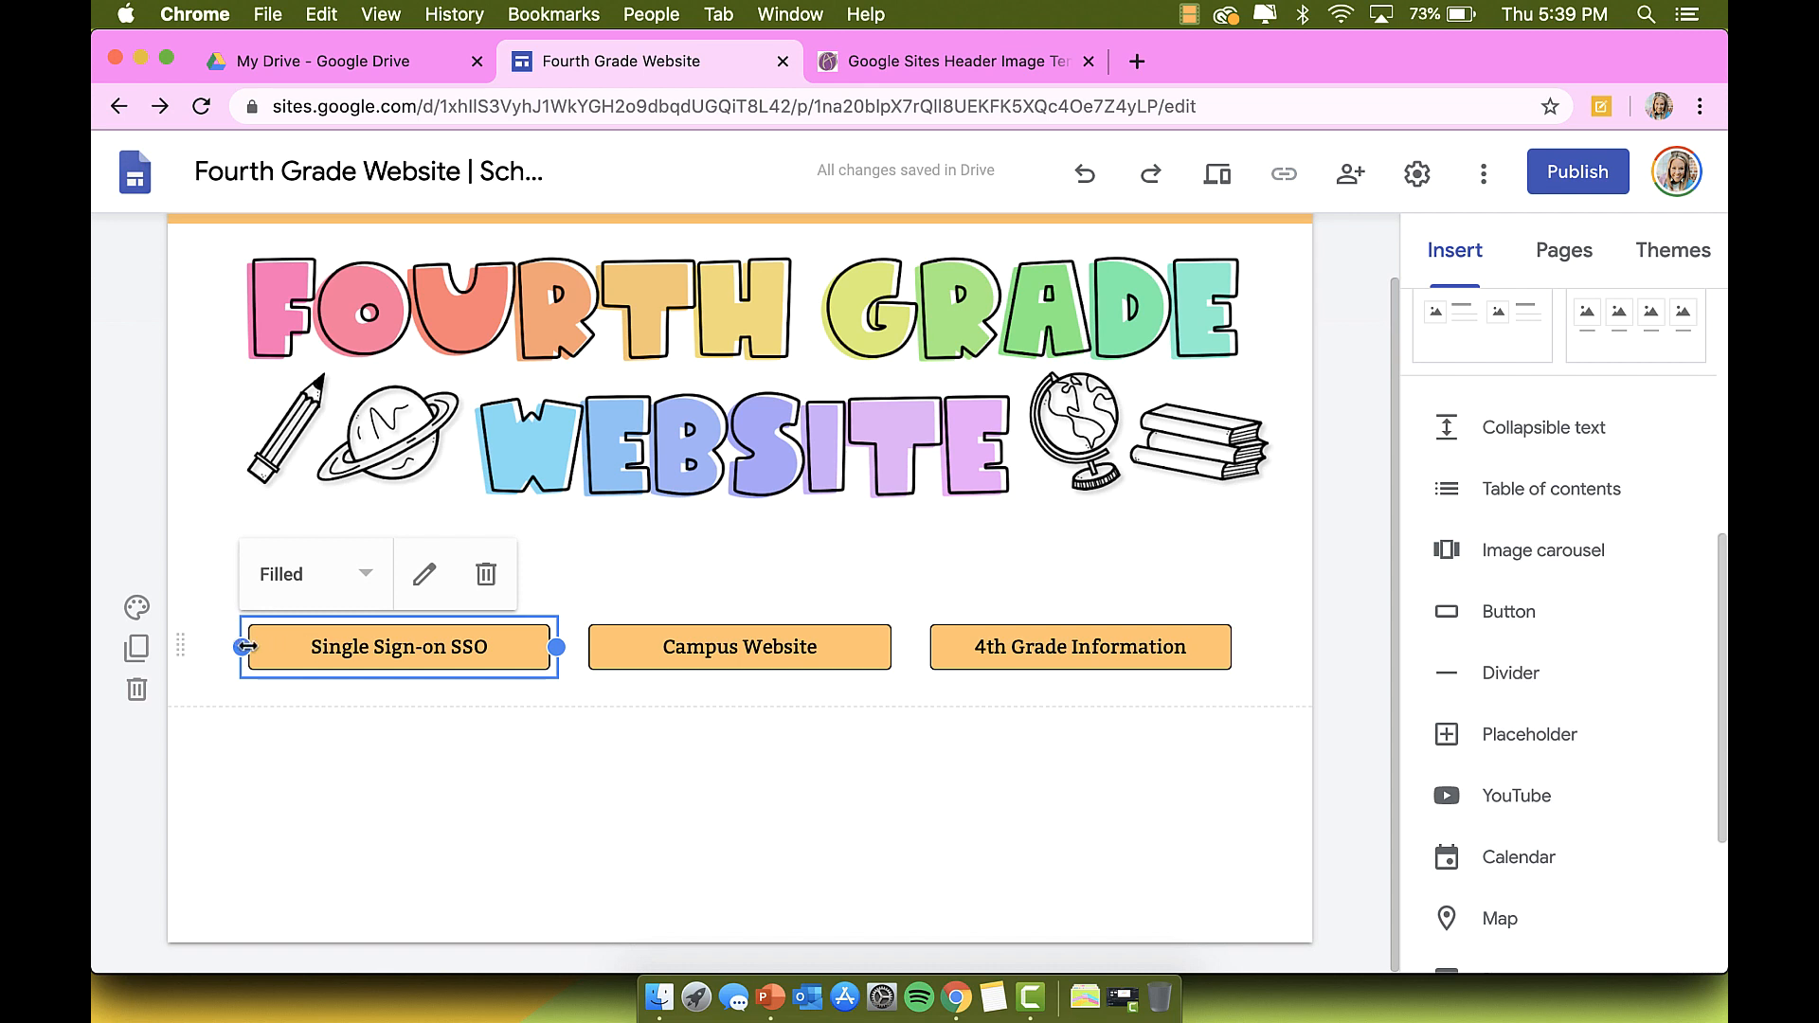
drag(245, 647, 211, 645)
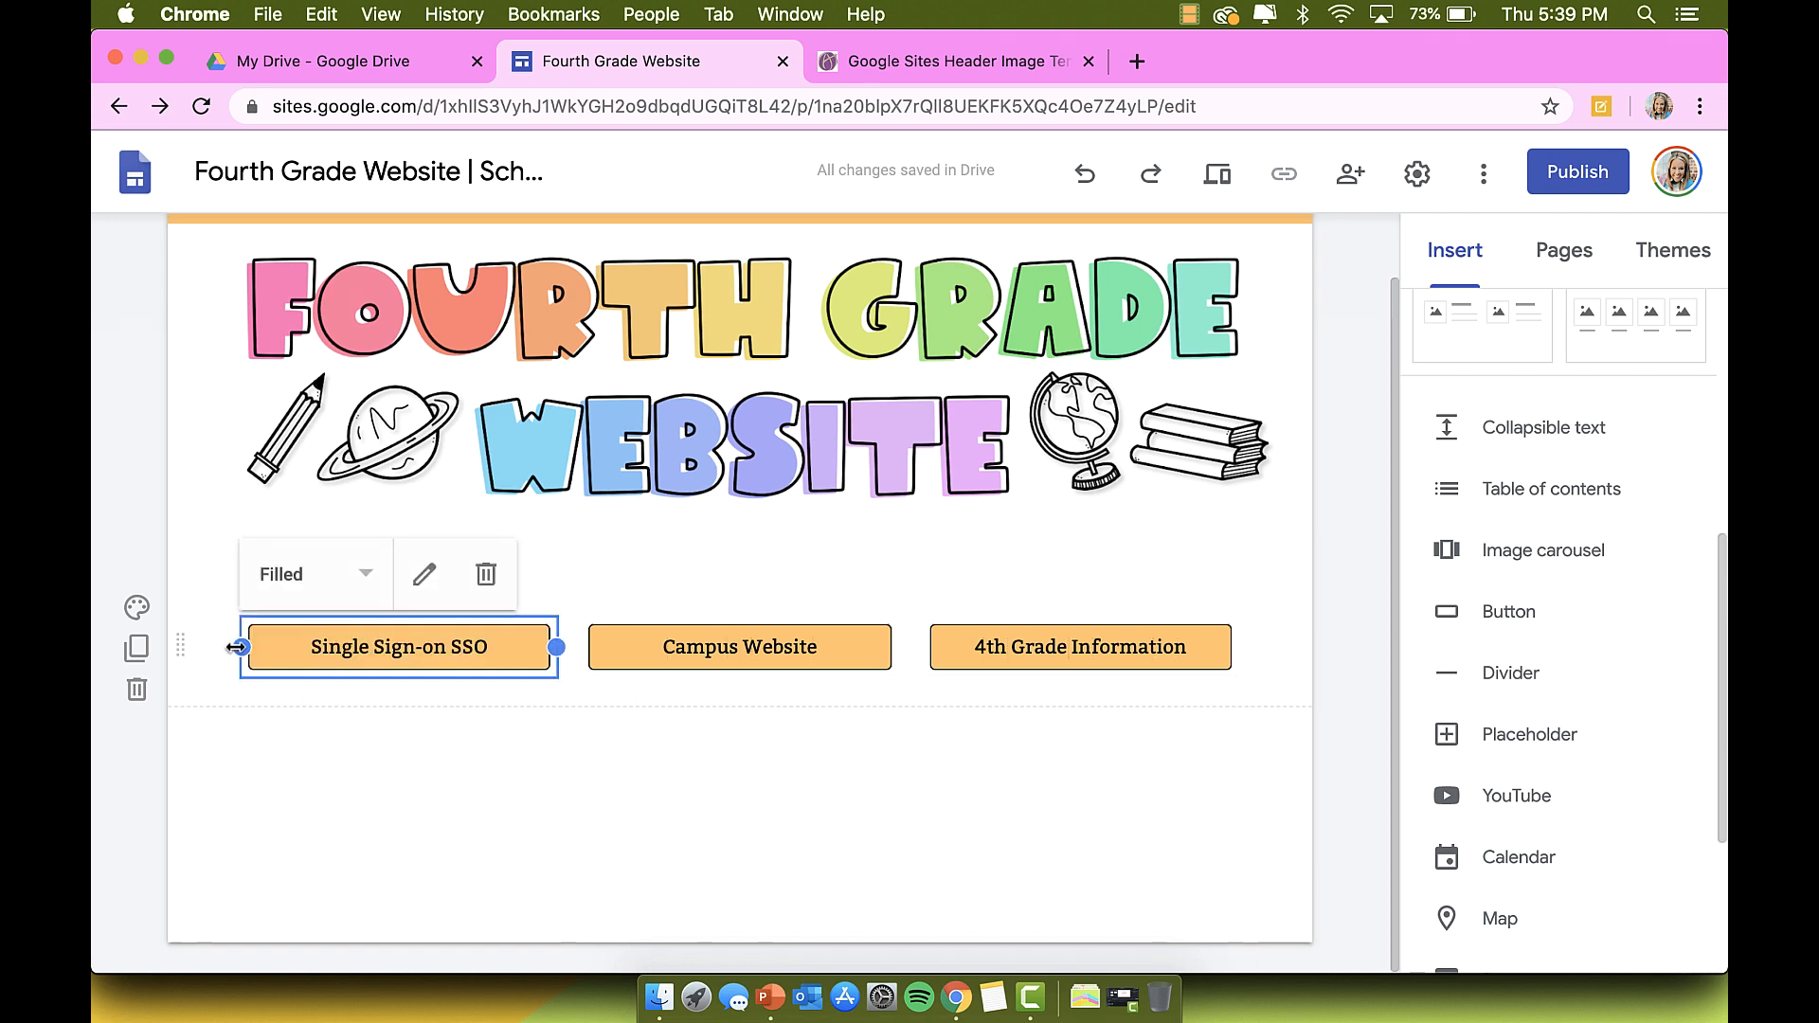
click(716, 633)
click(1022, 637)
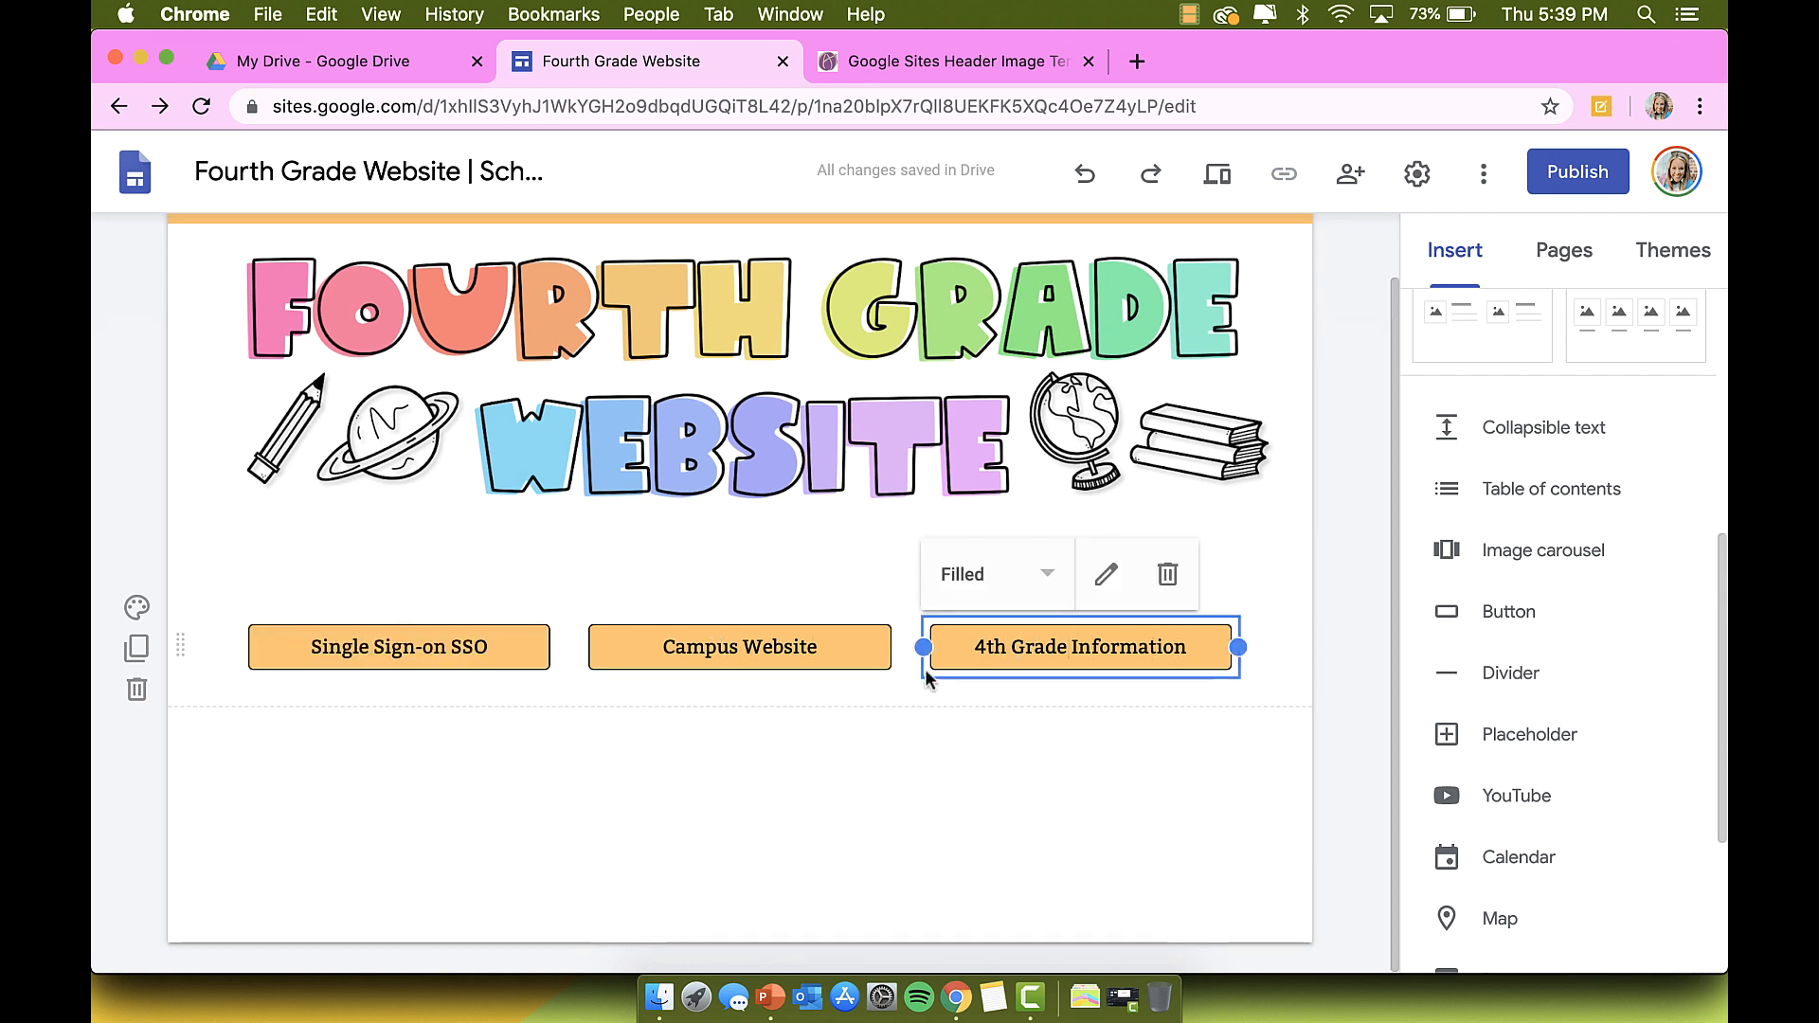
drag(507, 638, 422, 641)
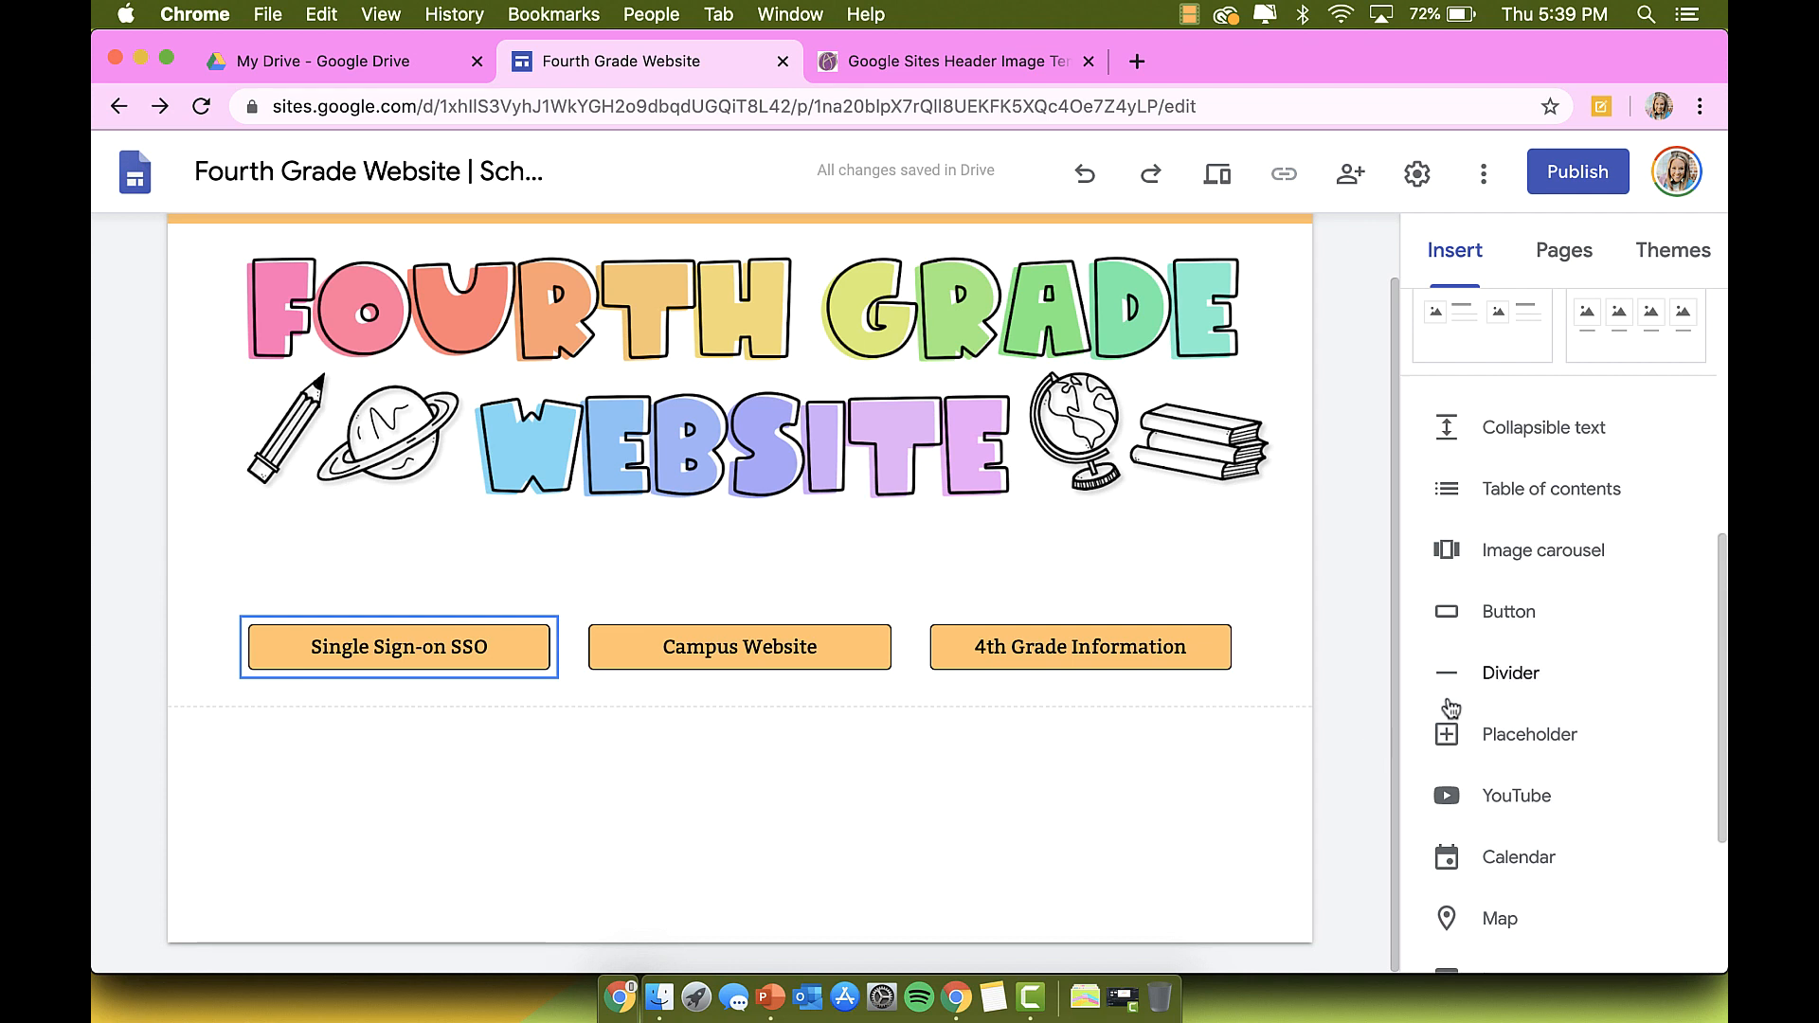
Step: Place a Divider under the three-button row, then deselect it
scroll(1459, 701, down, 1)
click(1495, 657)
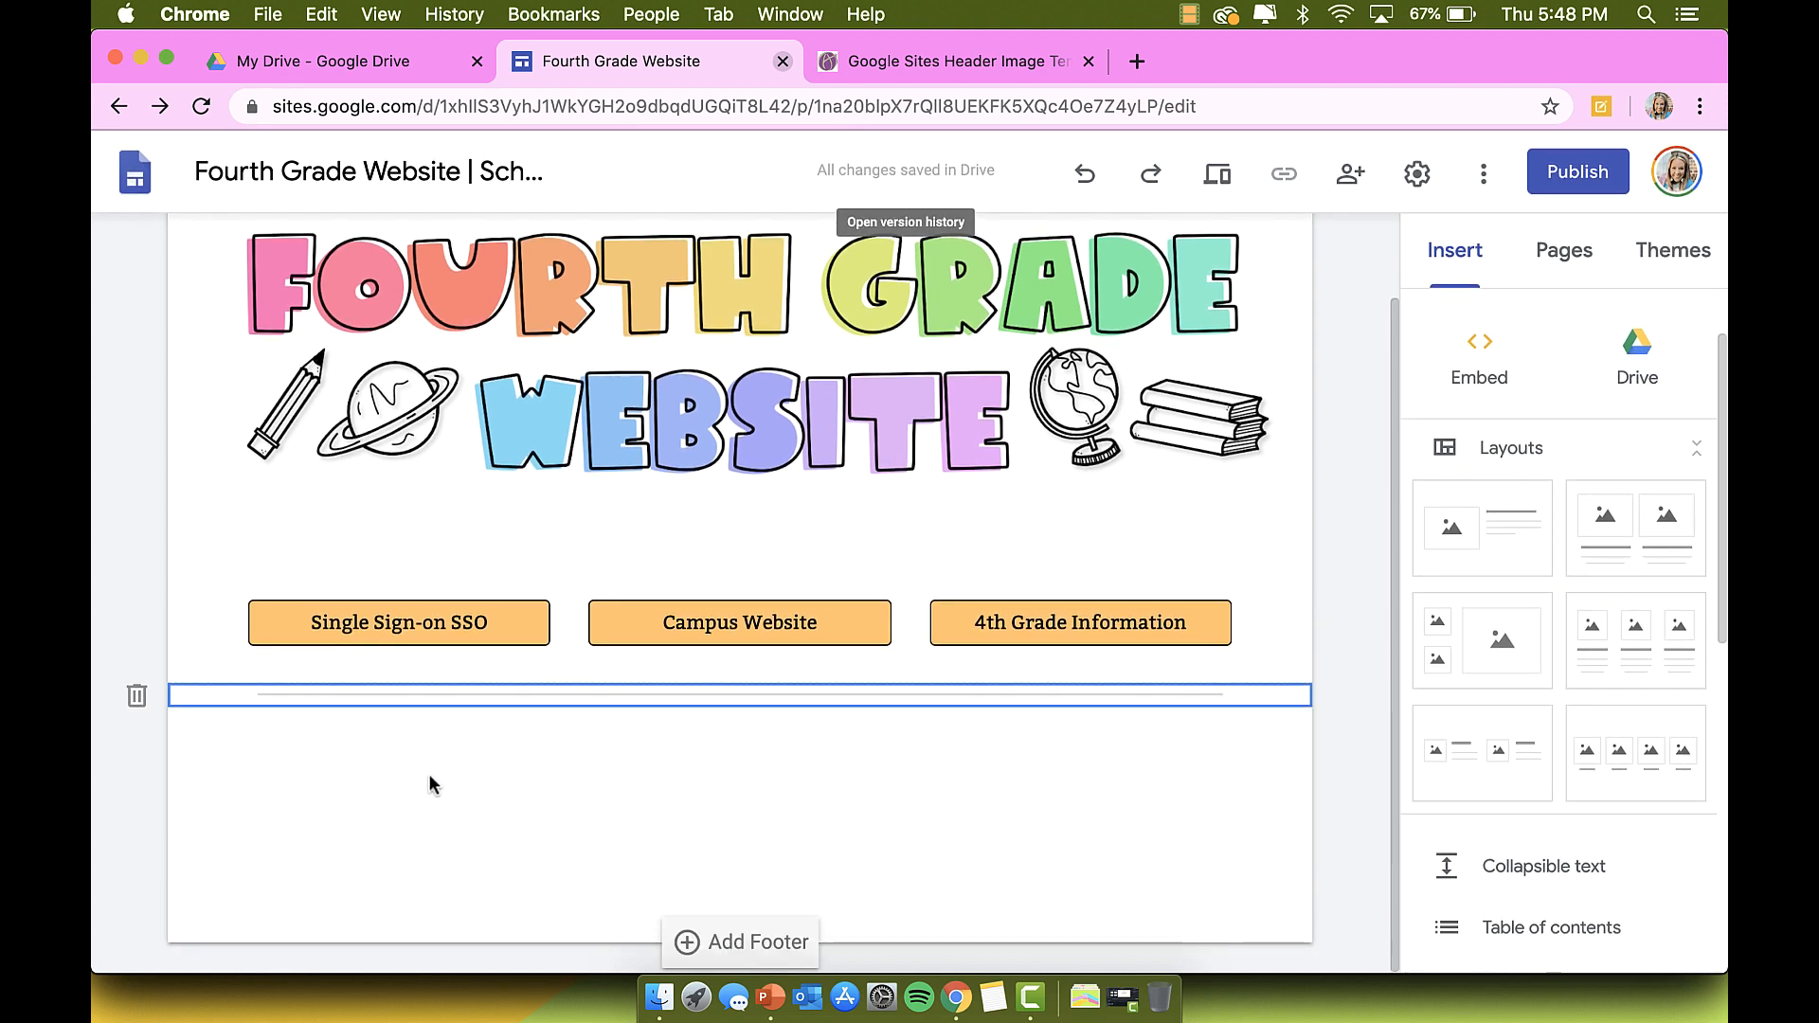
click(452, 782)
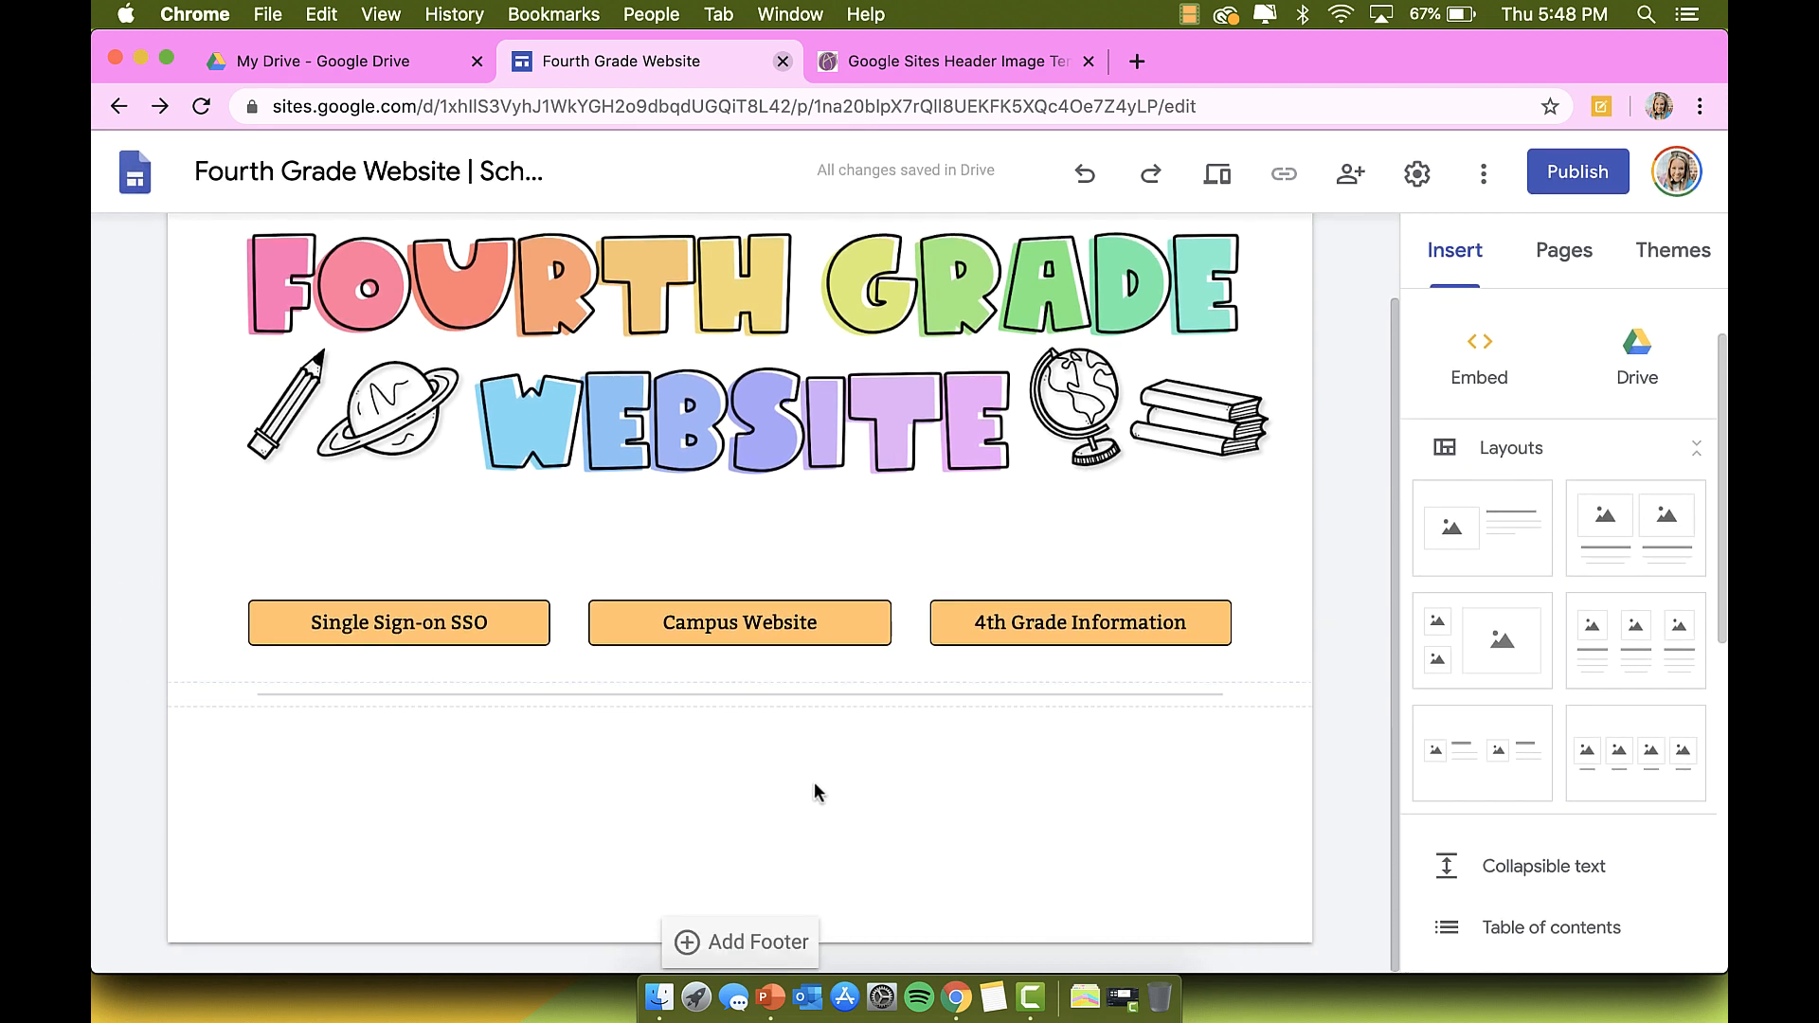
Step: Add the four-column image layout and upload the JPG from Downloads into its first box
click(1635, 769)
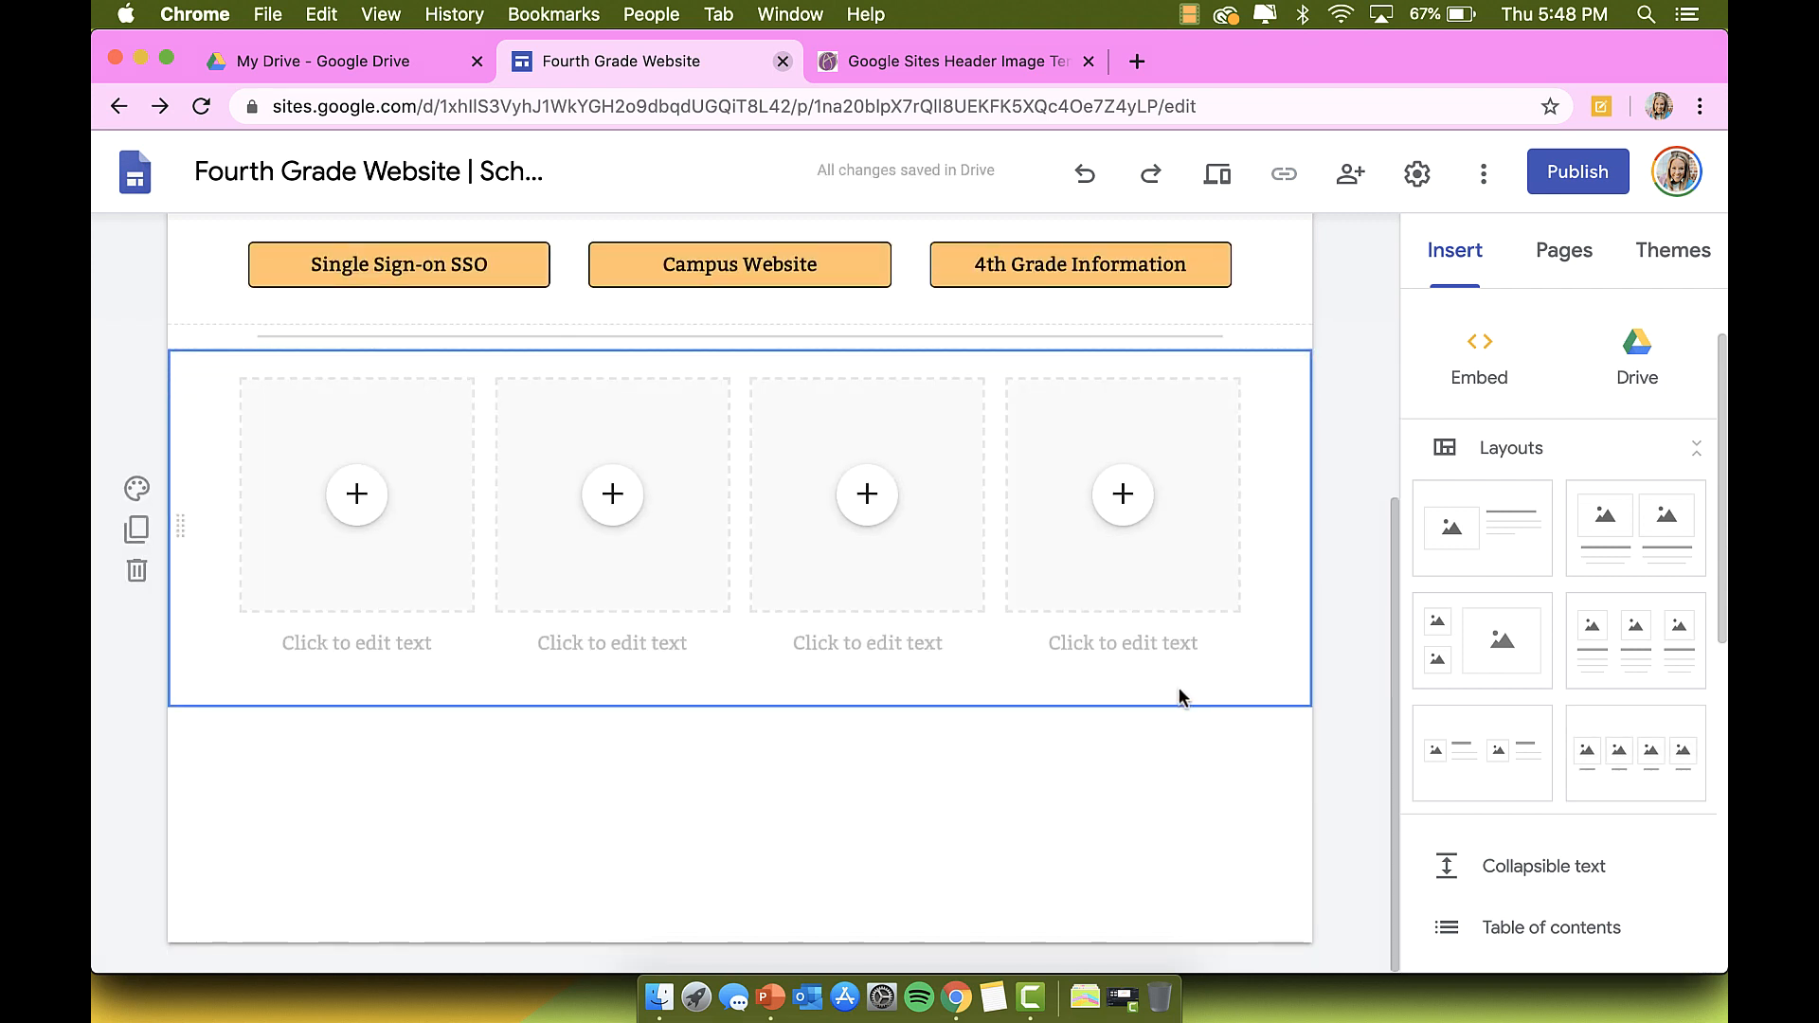
click(357, 497)
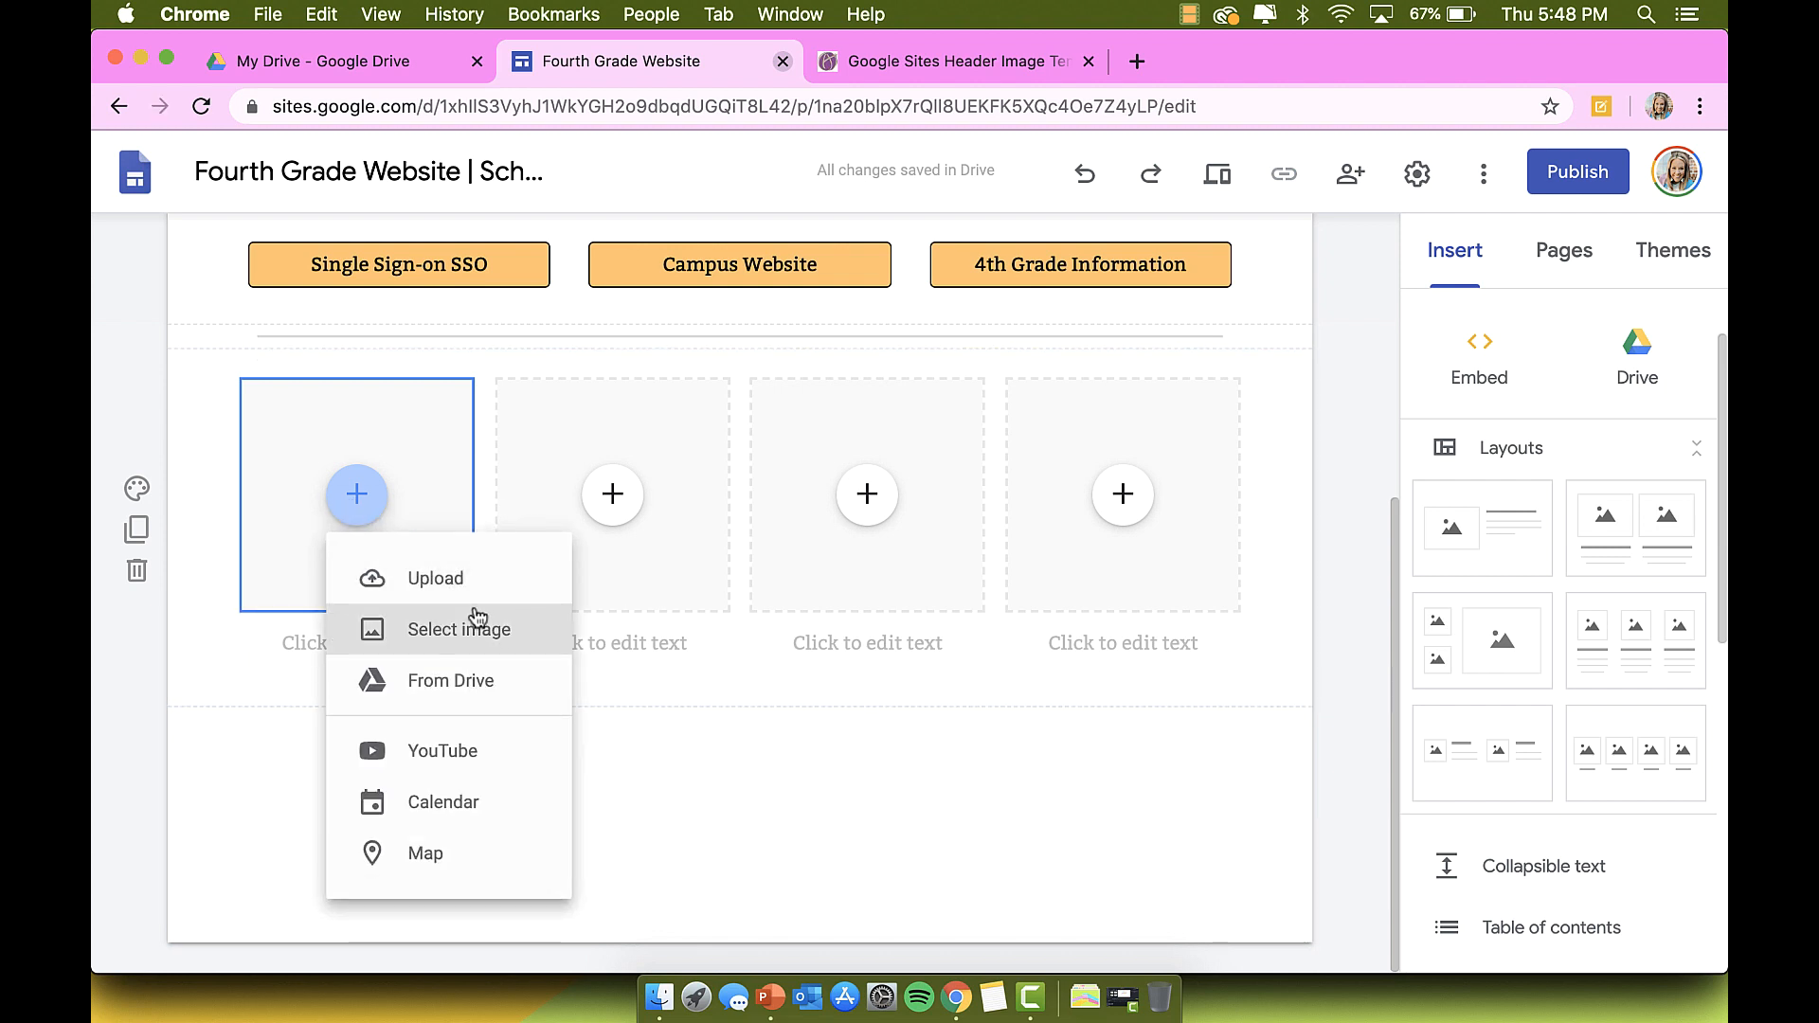
click(436, 580)
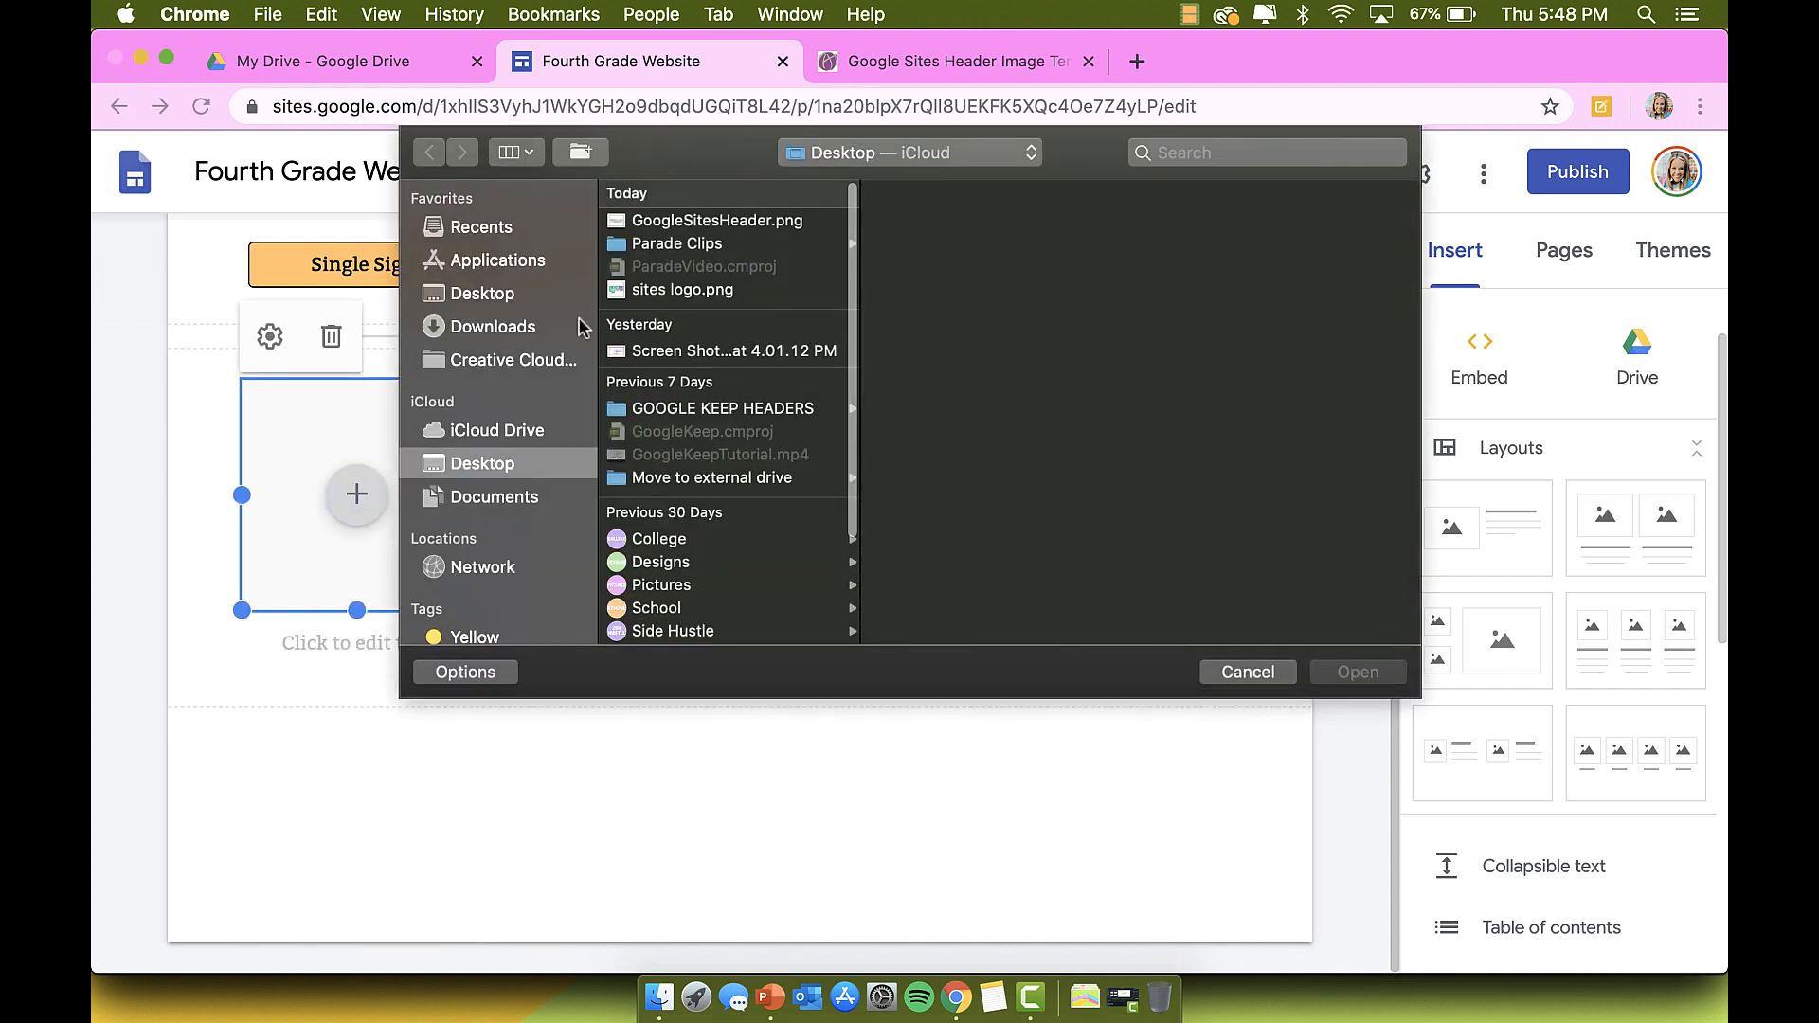
click(554, 319)
scroll(689, 308, down, 5)
scroll(689, 308, down, 5)
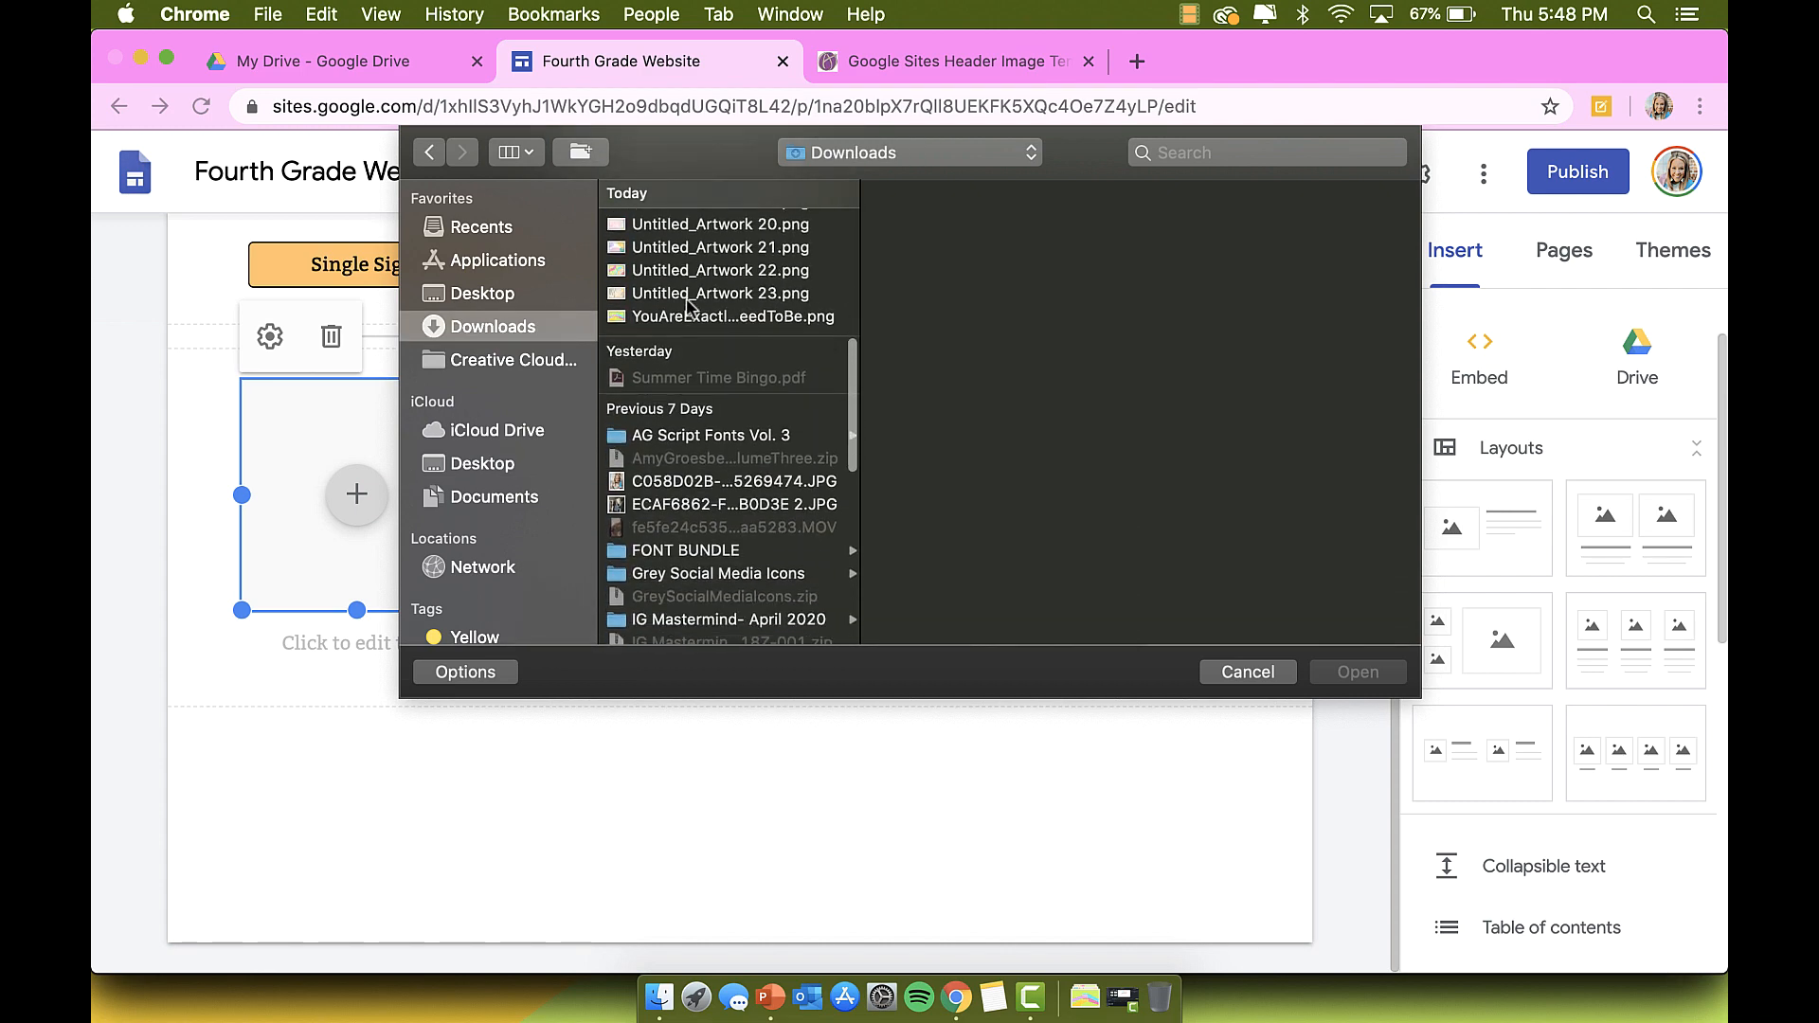
click(717, 423)
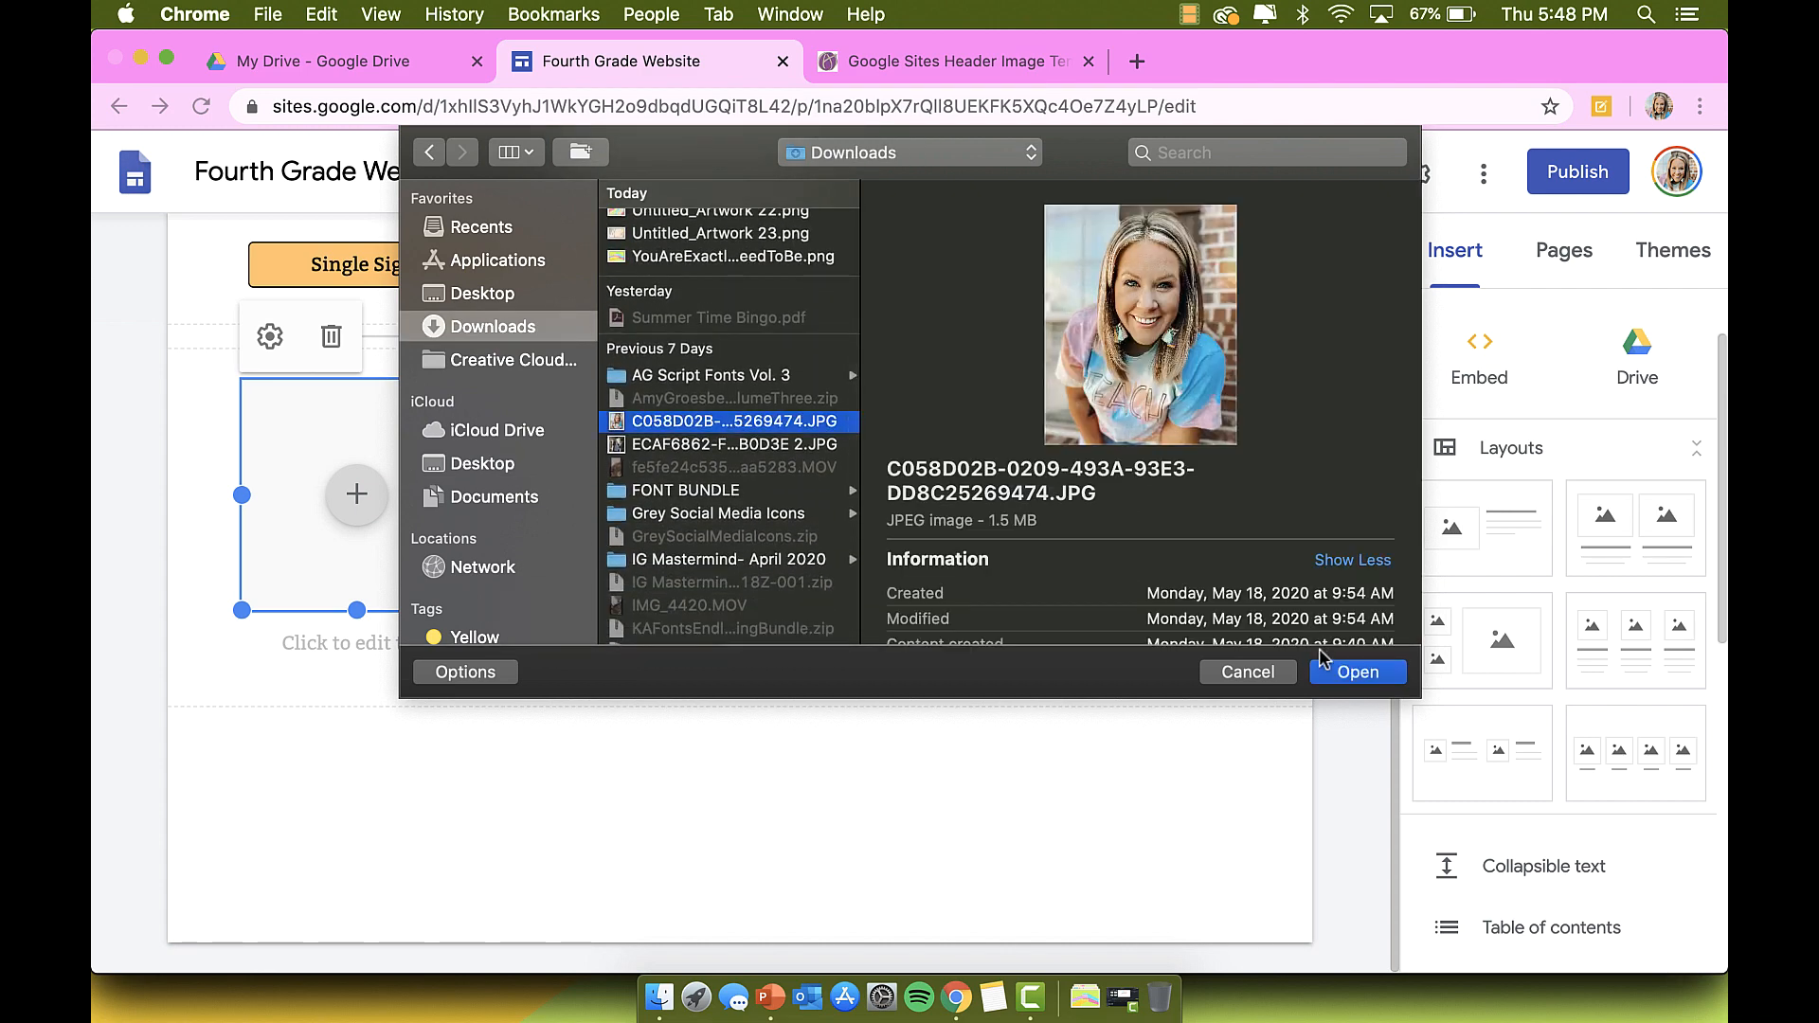
click(1358, 672)
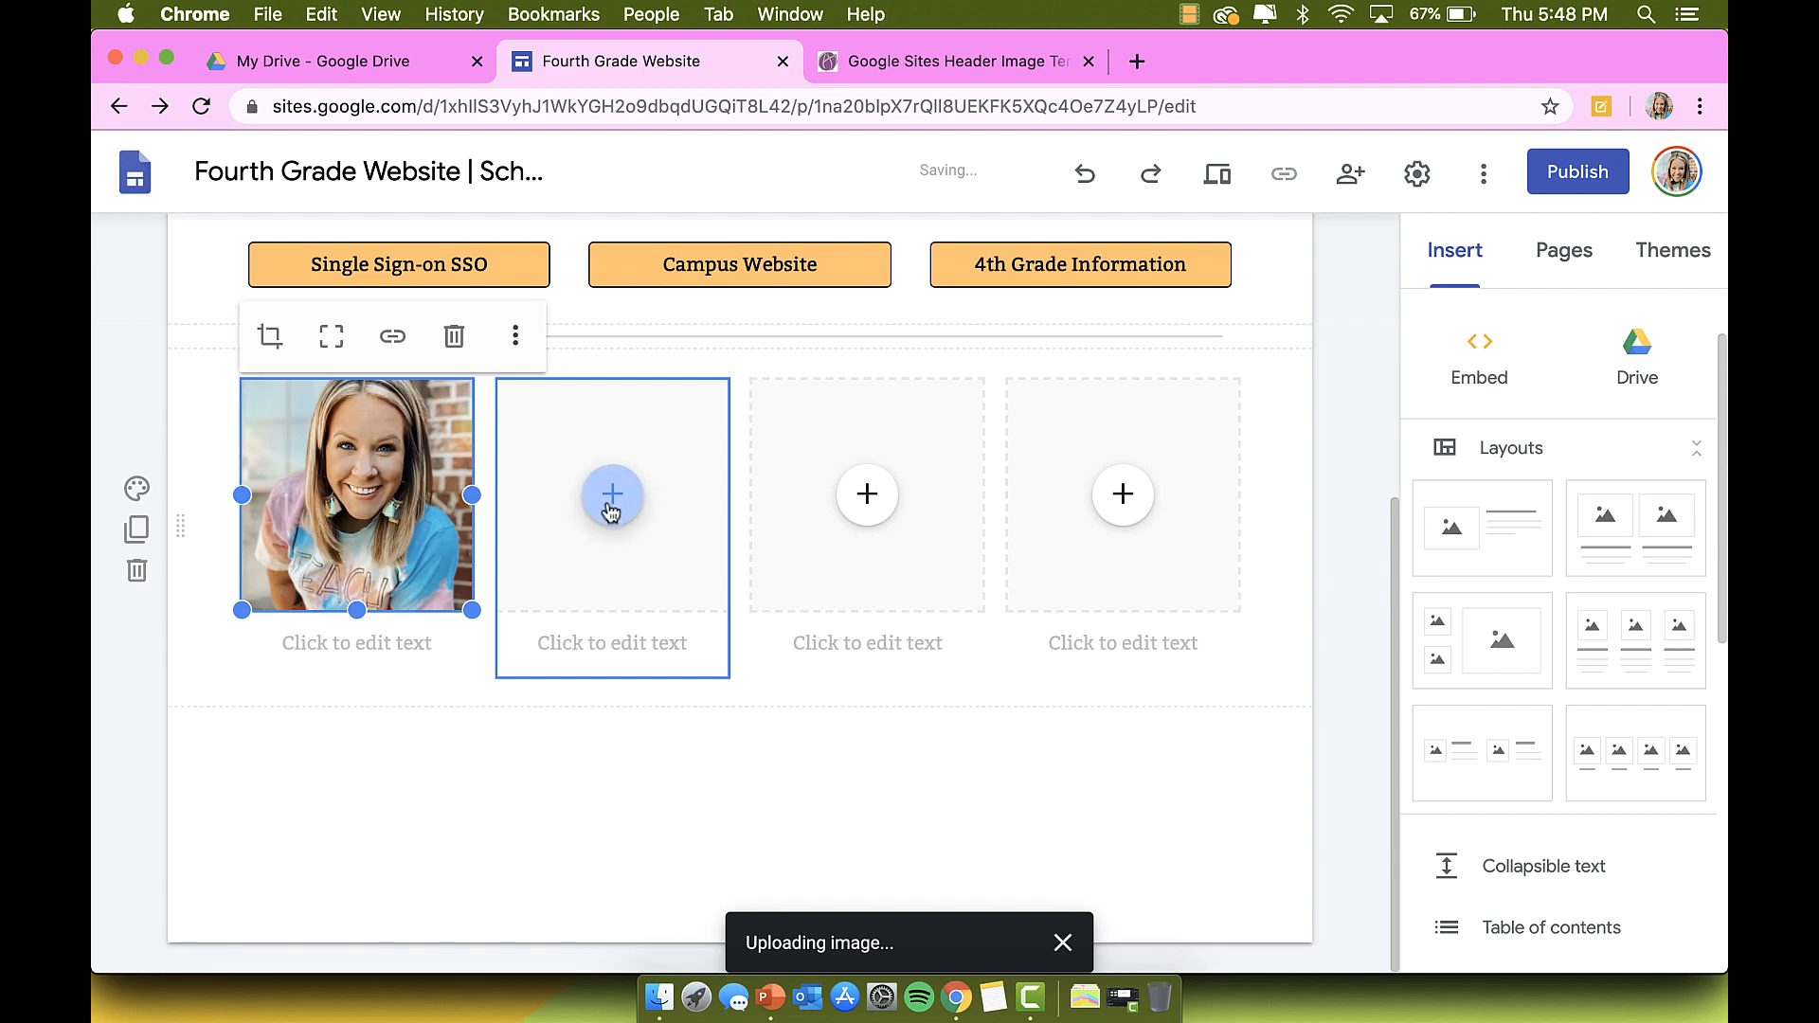
Step: Upload the same photo into the second image box
click(613, 494)
click(674, 579)
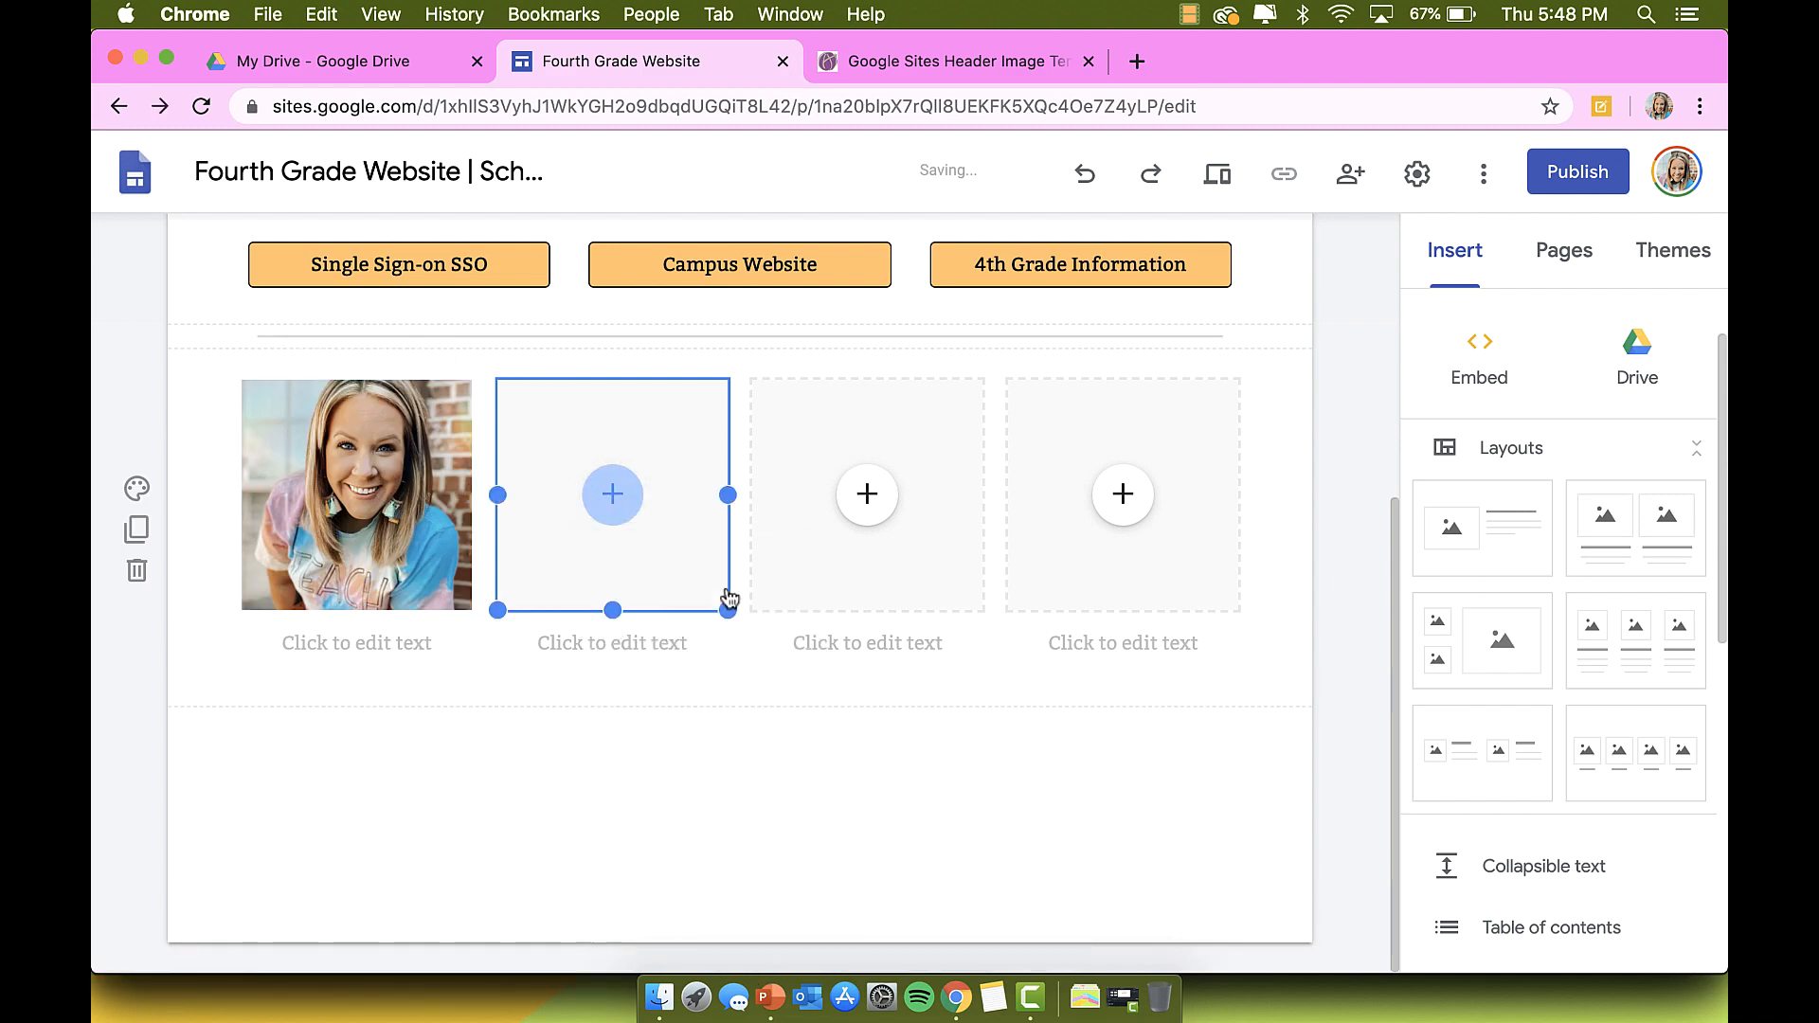
scroll(787, 383, down, 8)
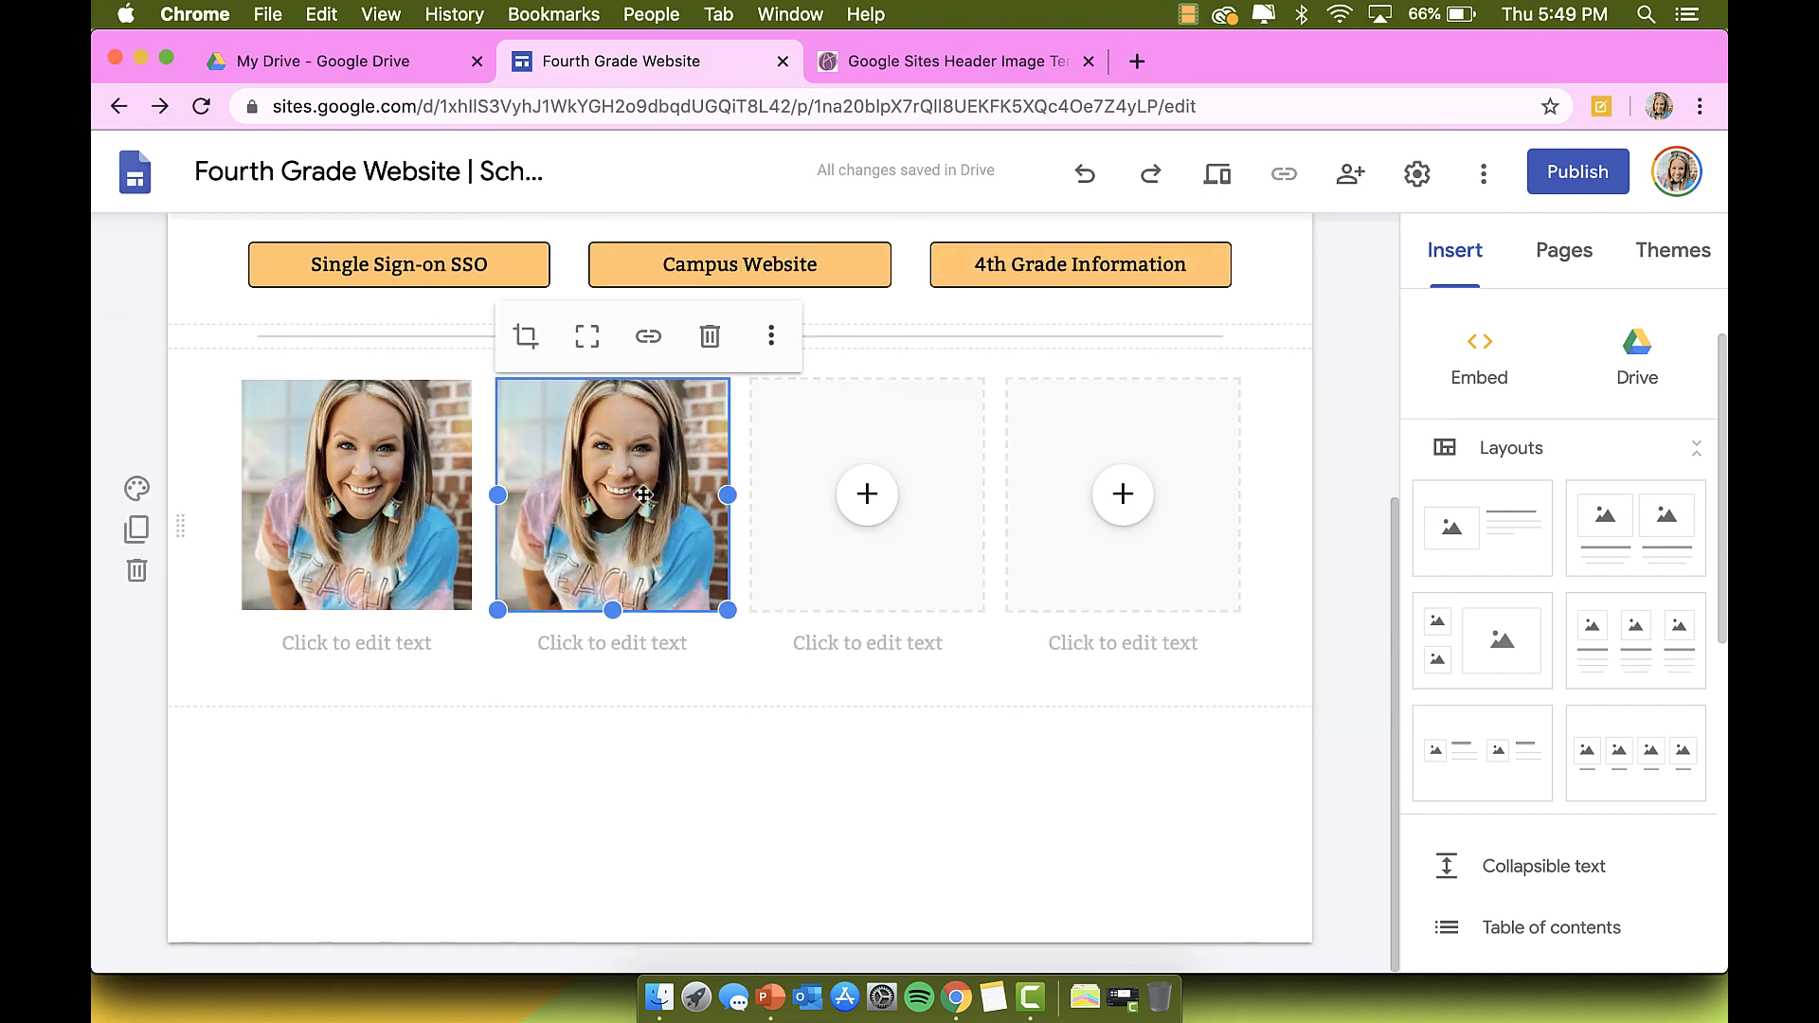
click(668, 776)
Step: Crop the second photo, dragging it down inside the frame to show another part
click(628, 451)
click(525, 340)
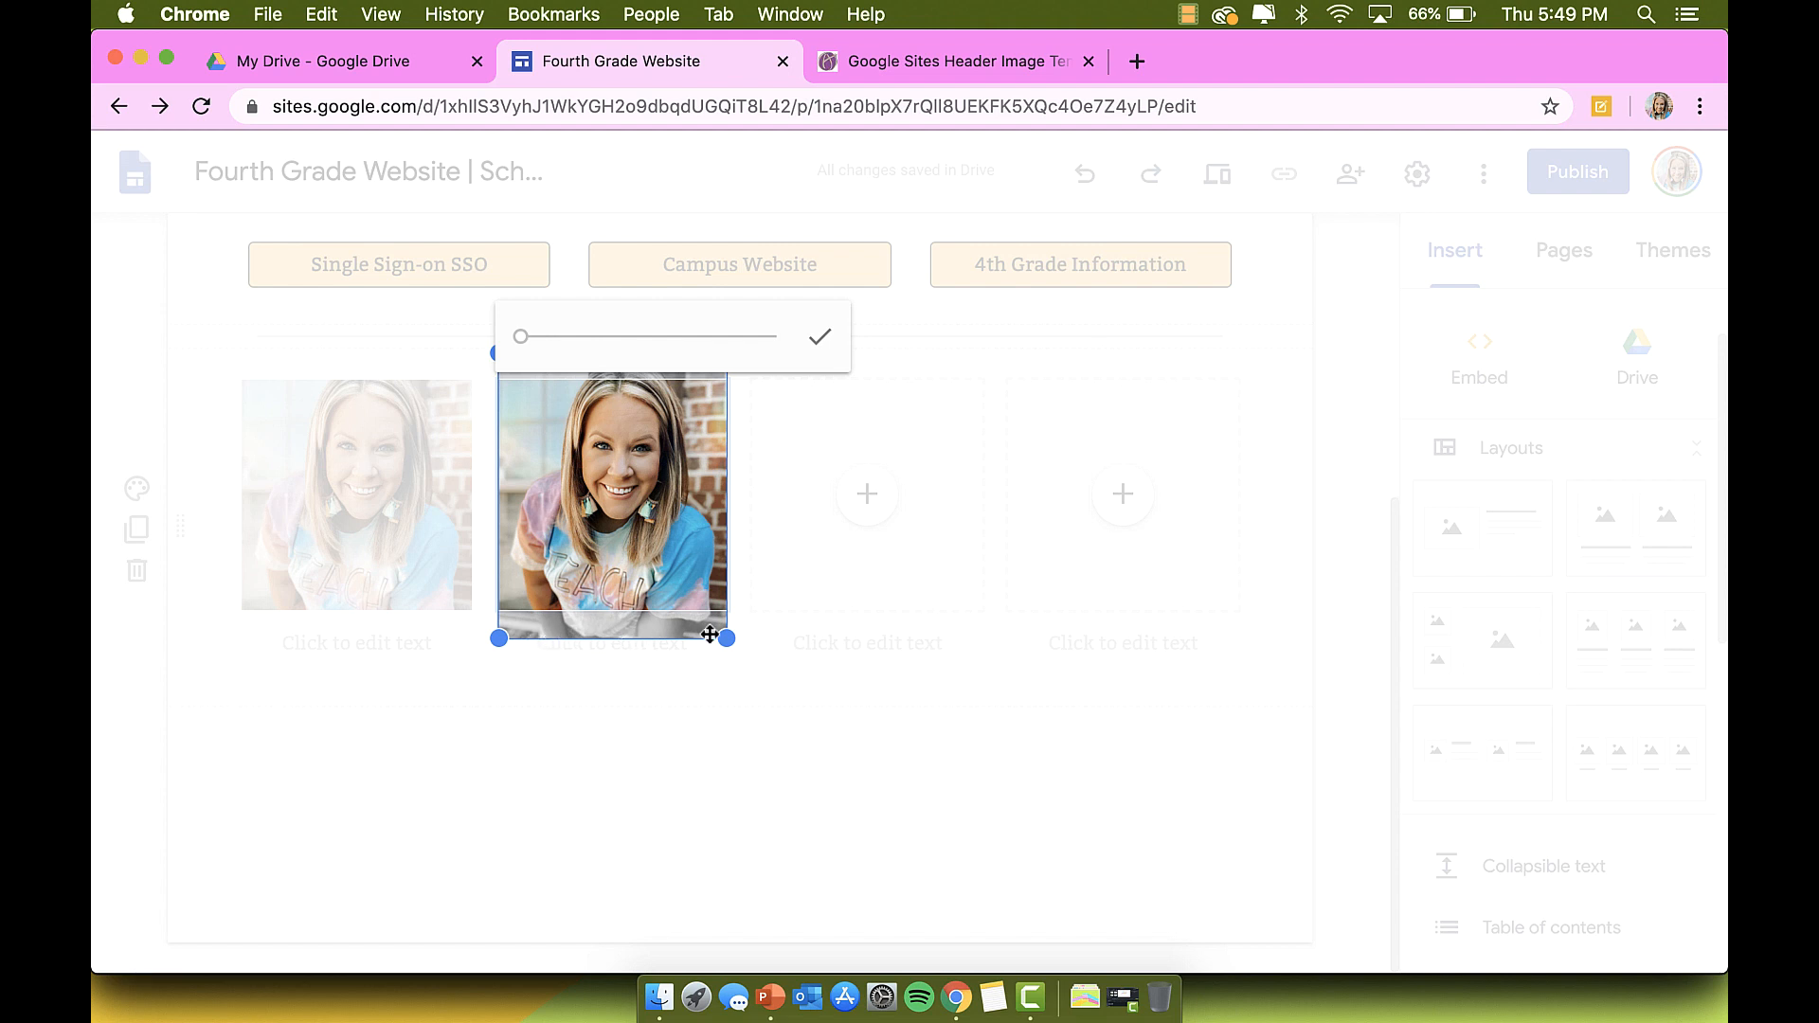
drag(671, 542, 675, 572)
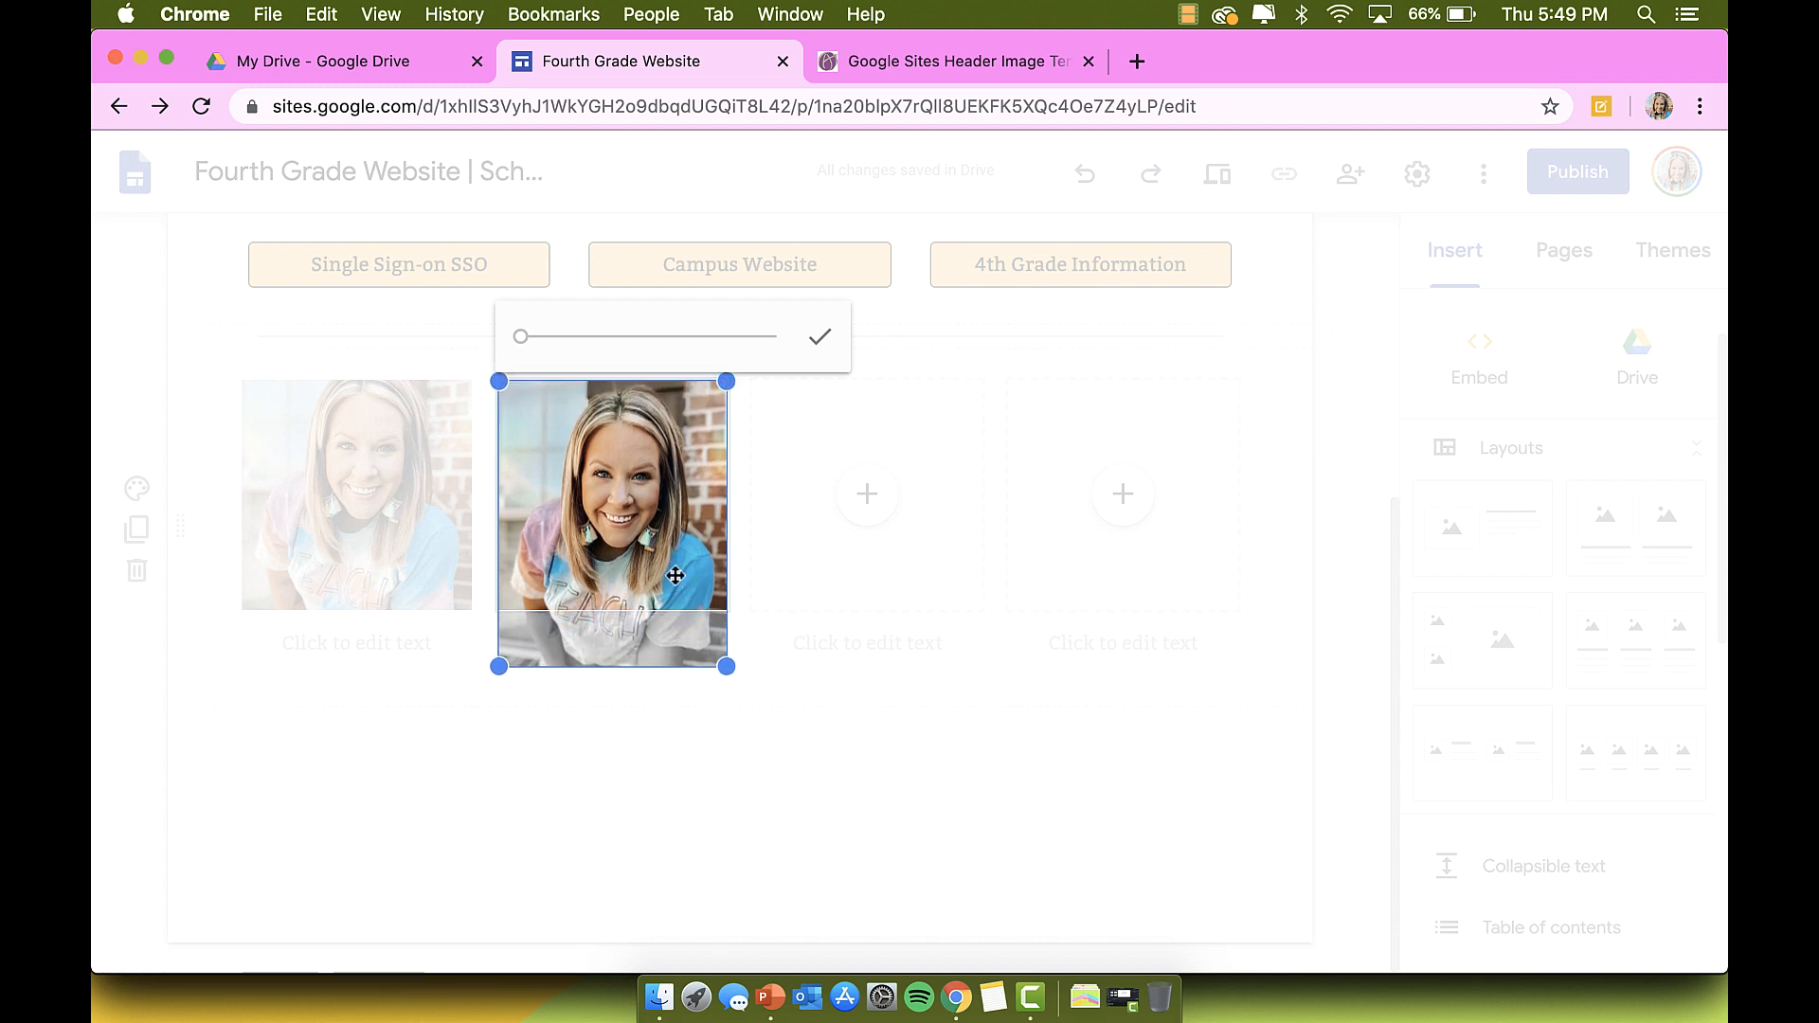
click(821, 340)
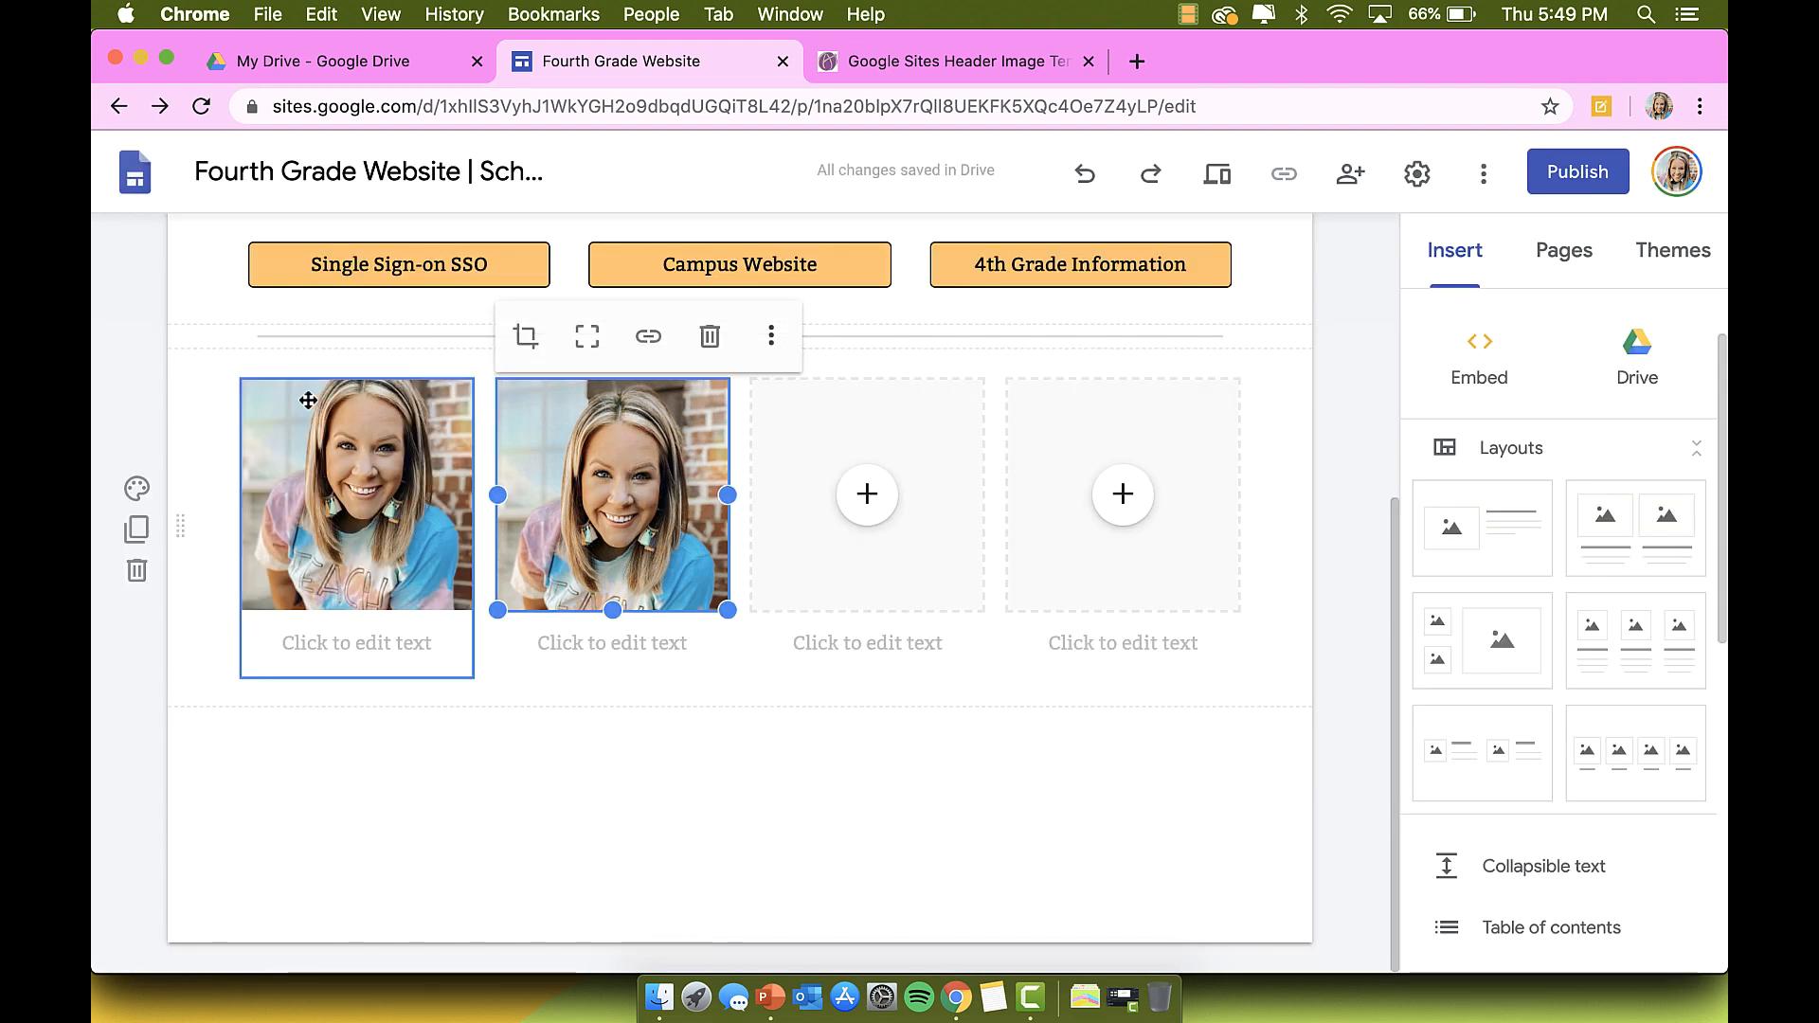
Step: Upload the black-shirt photo from Downloads into the third image slot
click(858, 519)
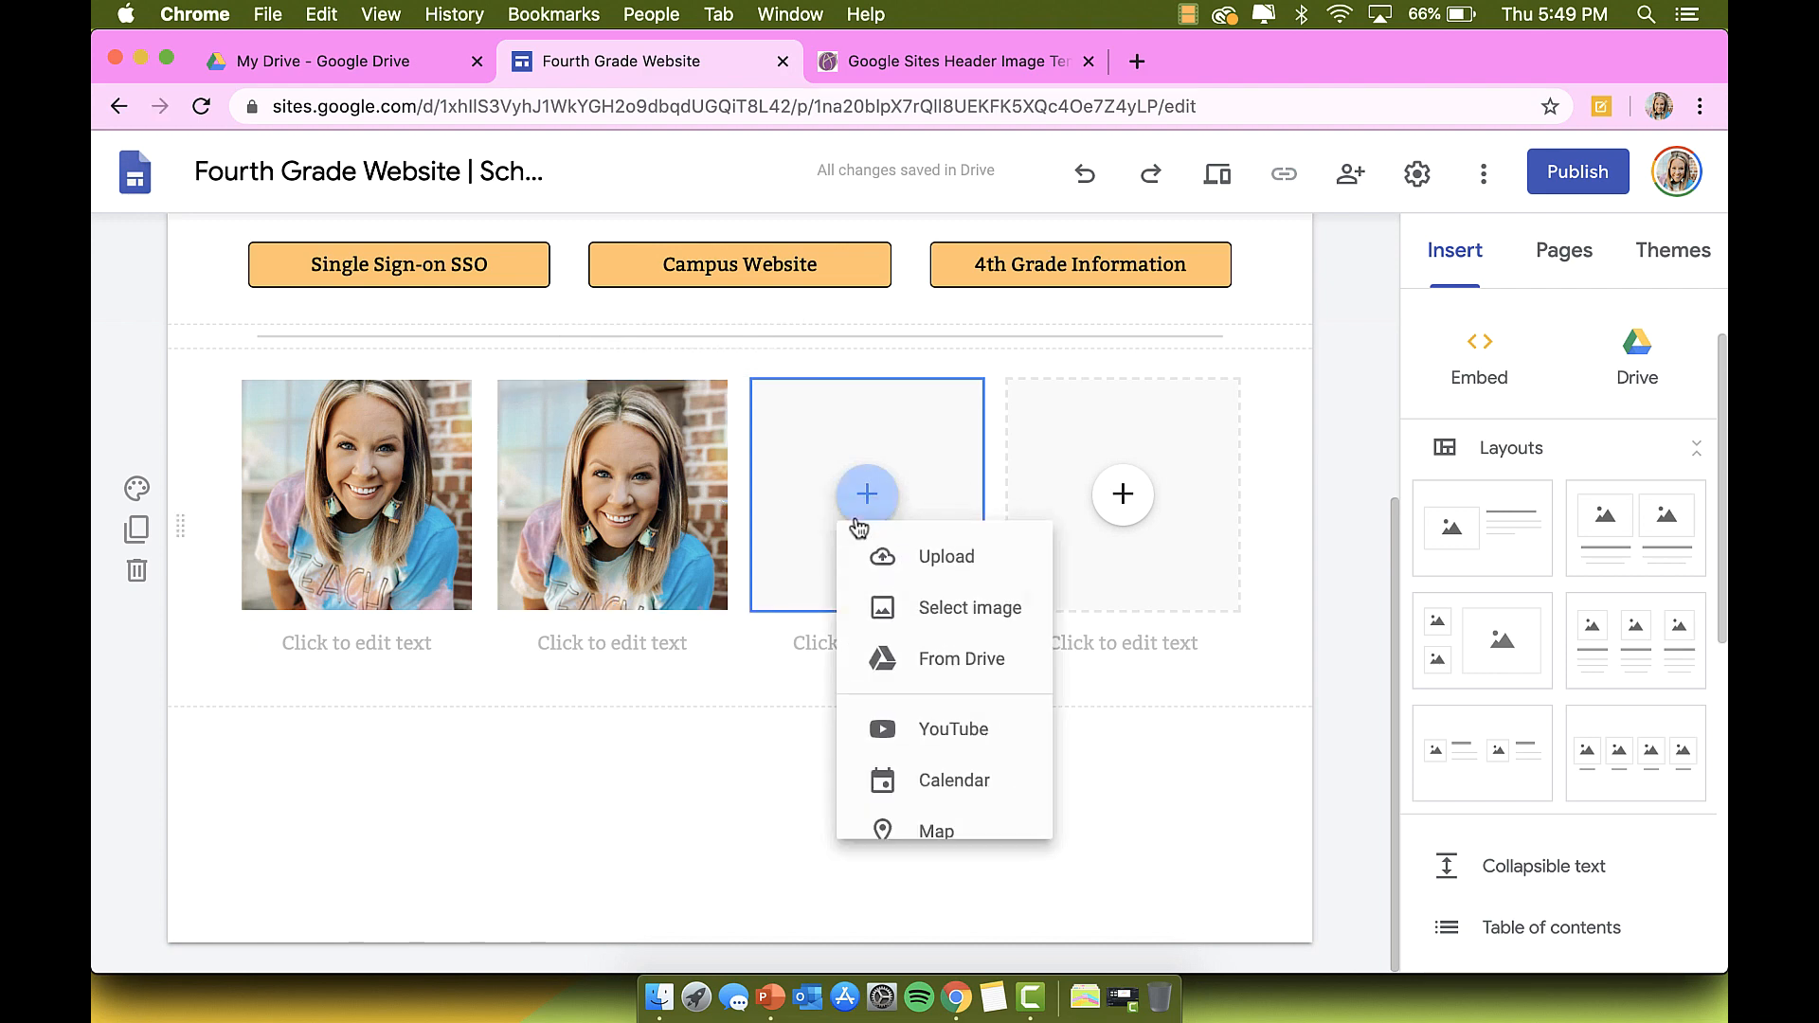
click(911, 574)
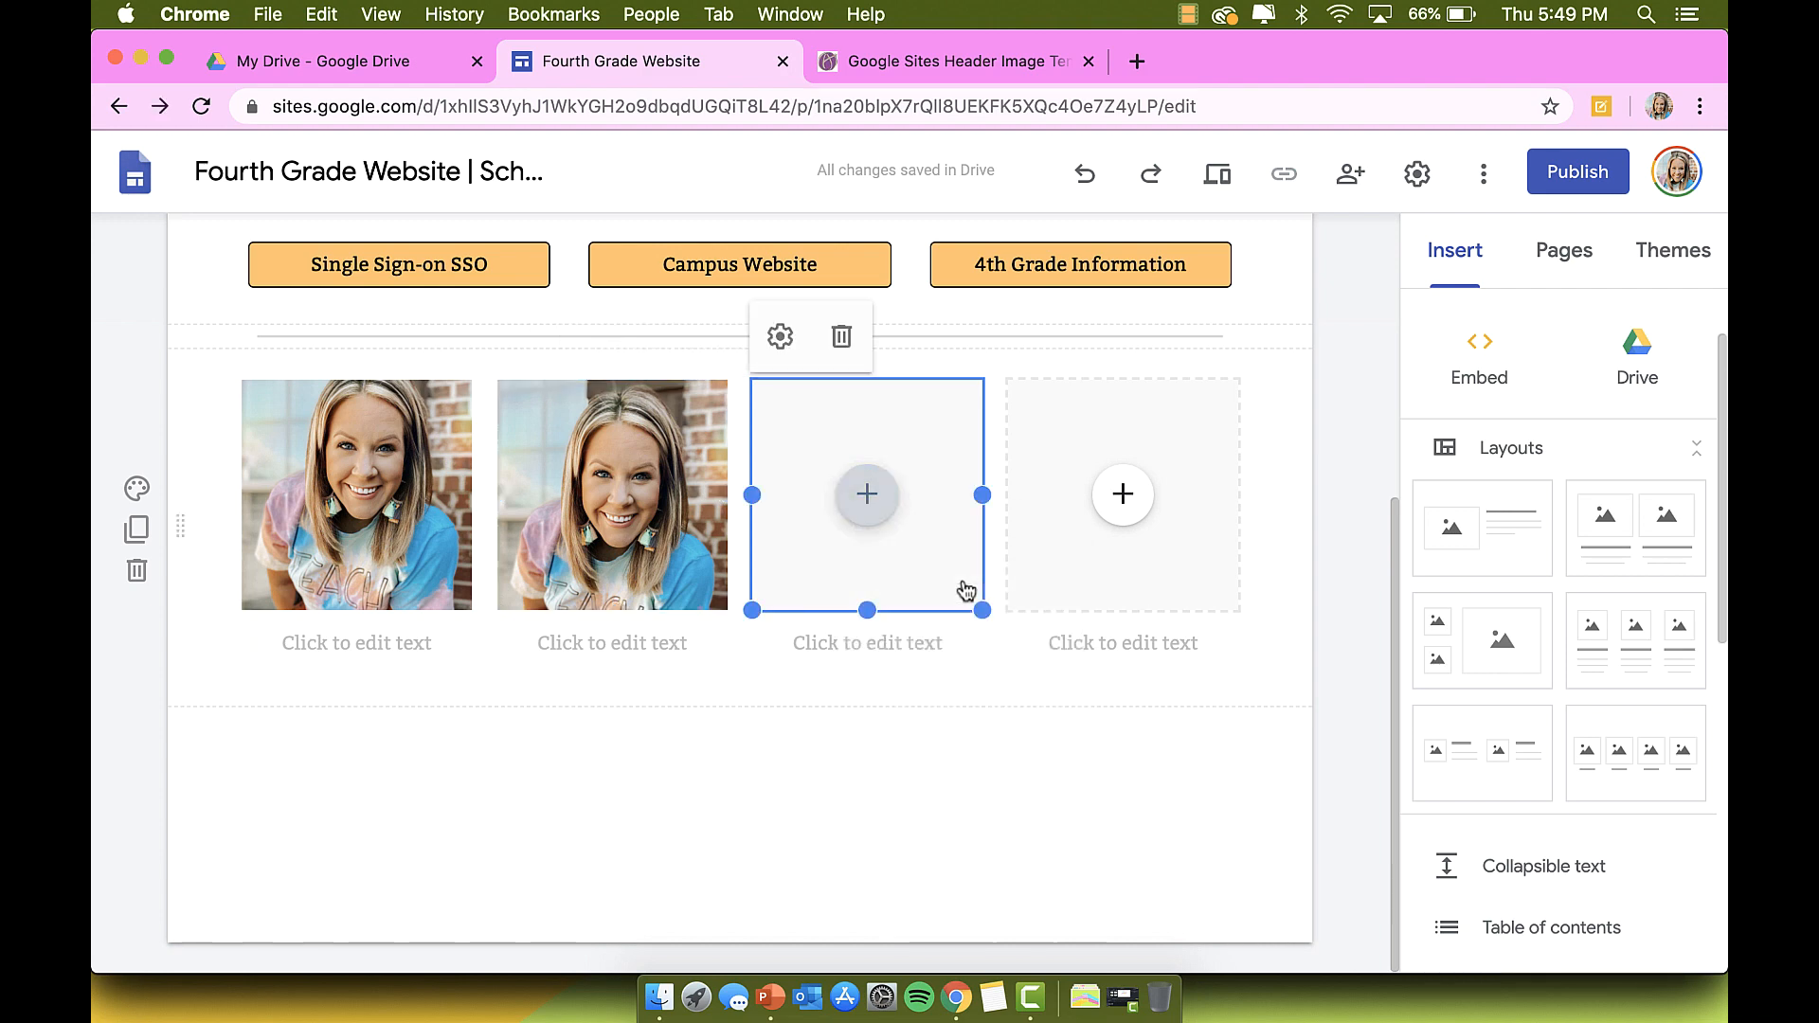
scroll(709, 389, down, 3)
scroll(709, 388, up, 5)
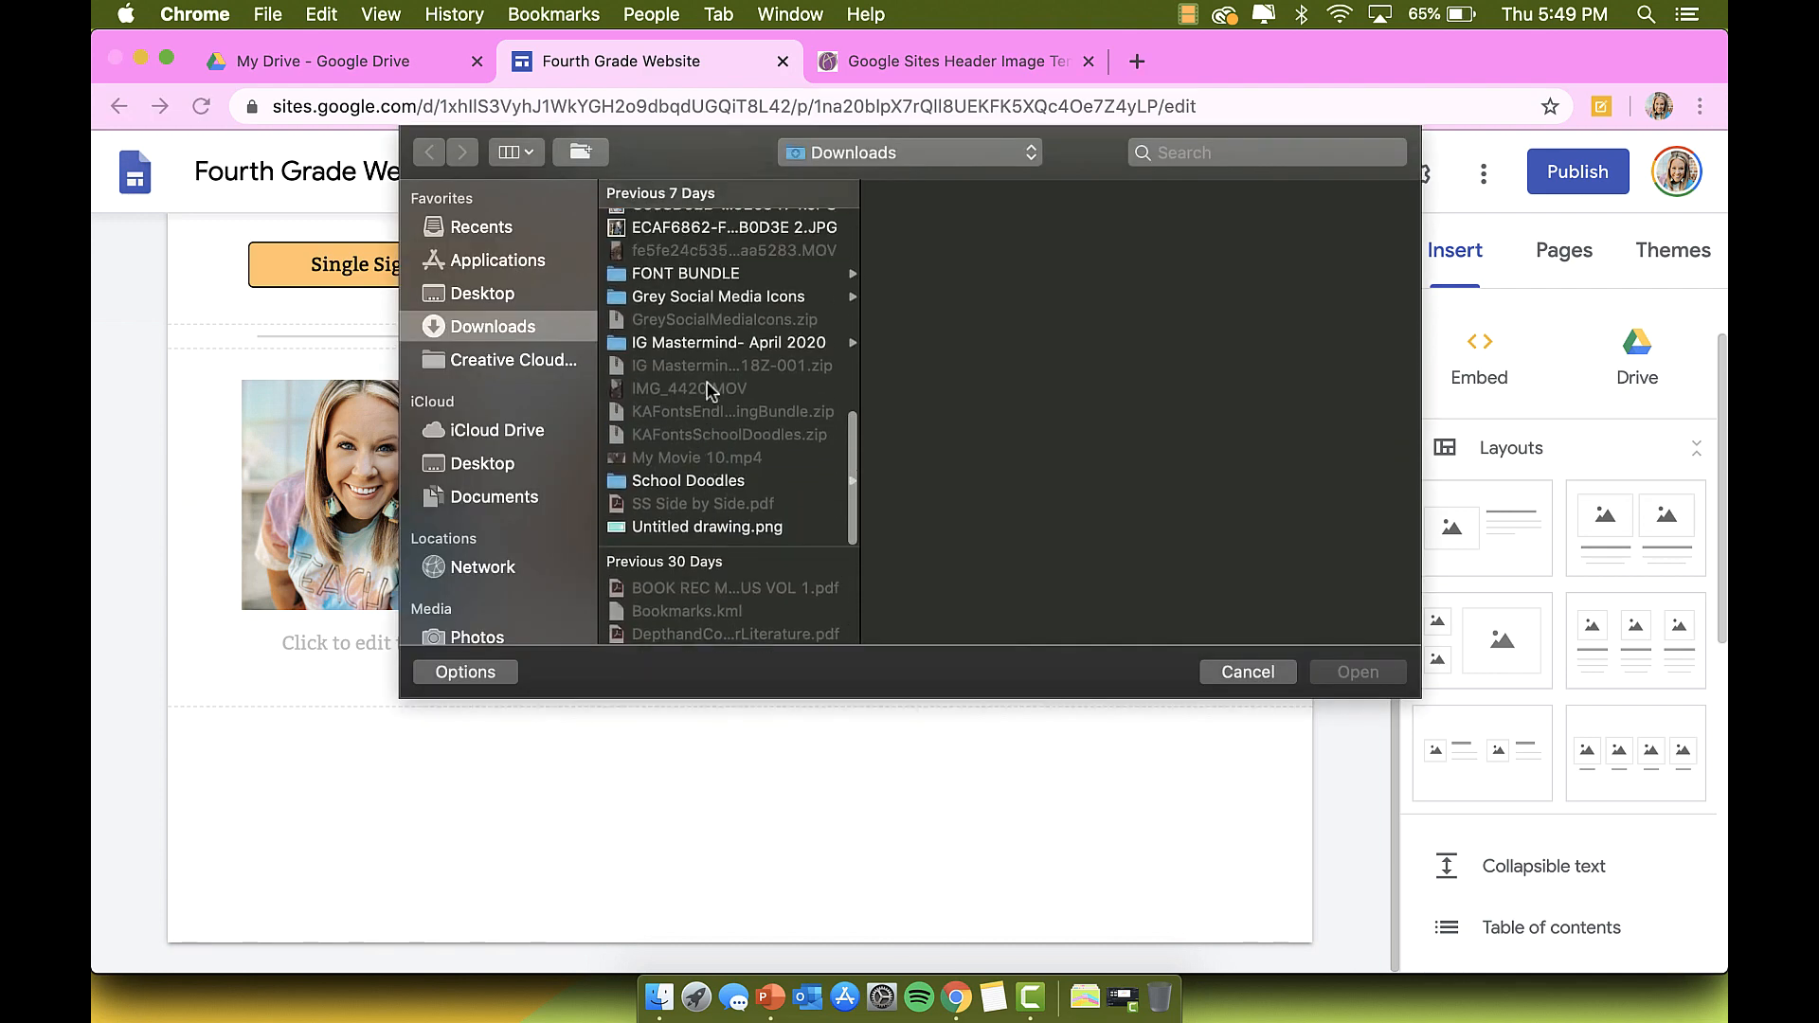
click(710, 401)
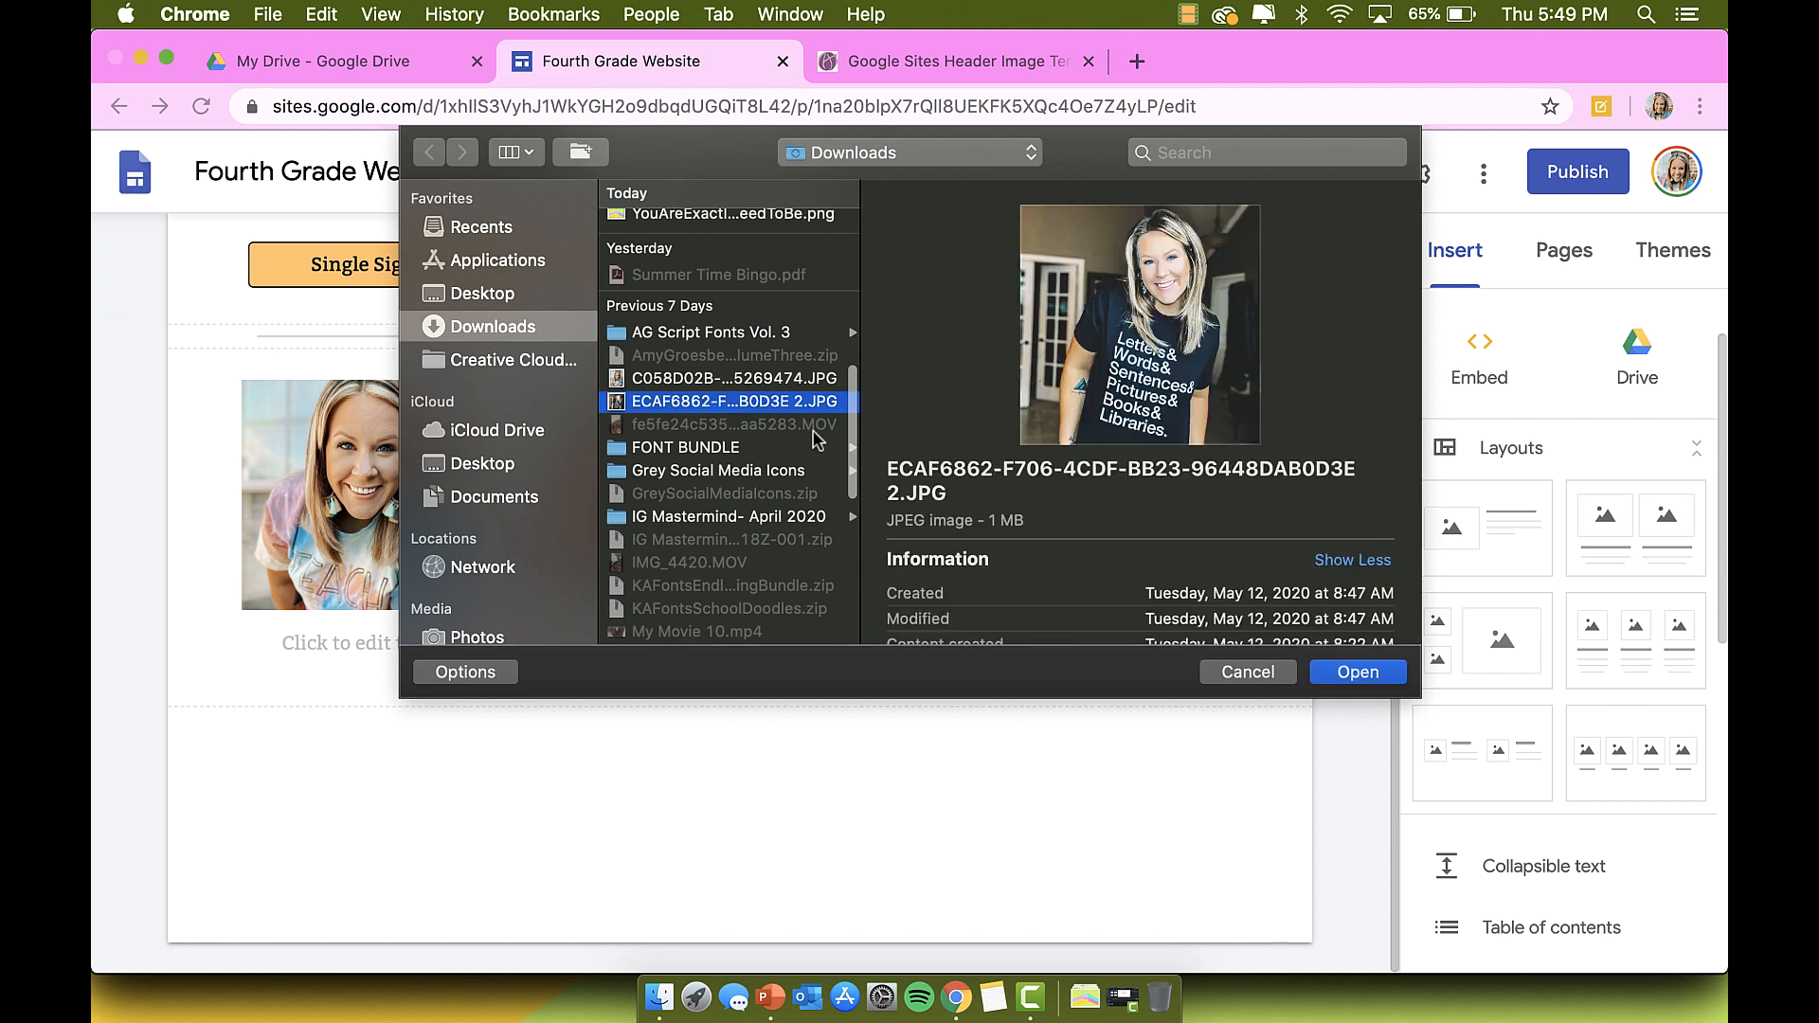
click(1323, 673)
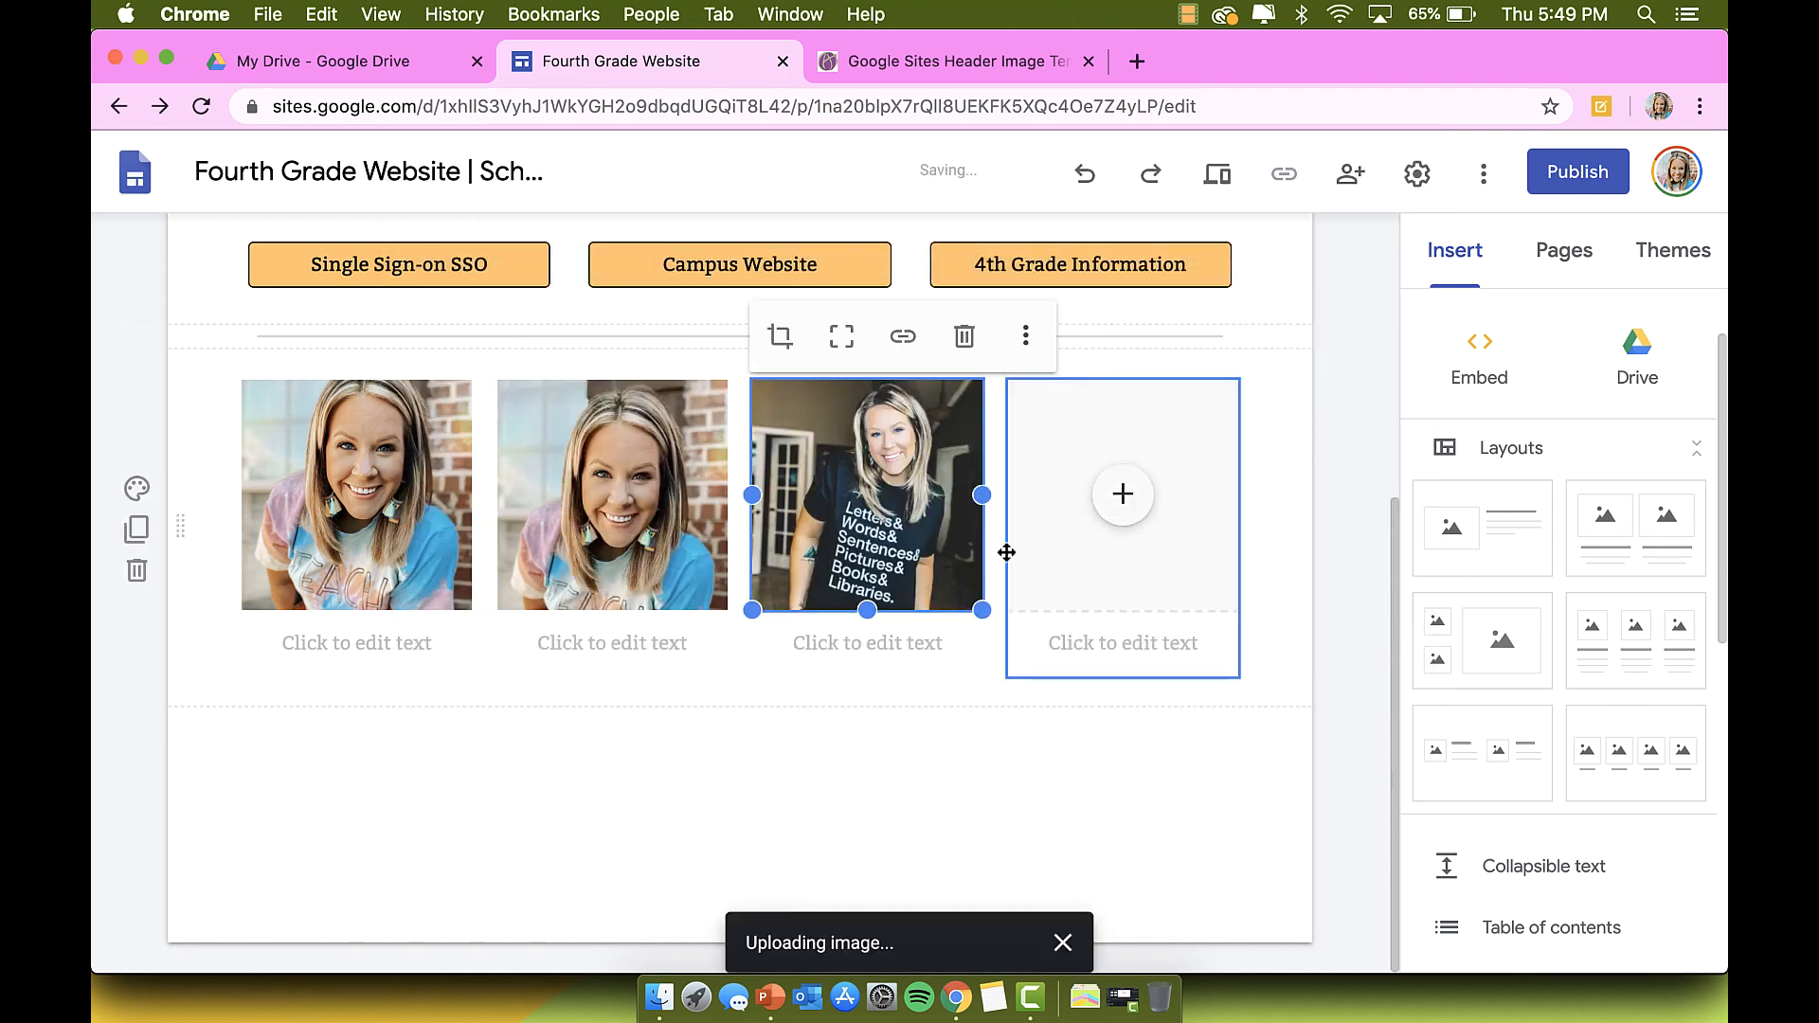
Step: Upload the same black-shirt photo into the fourth image slot
click(1122, 495)
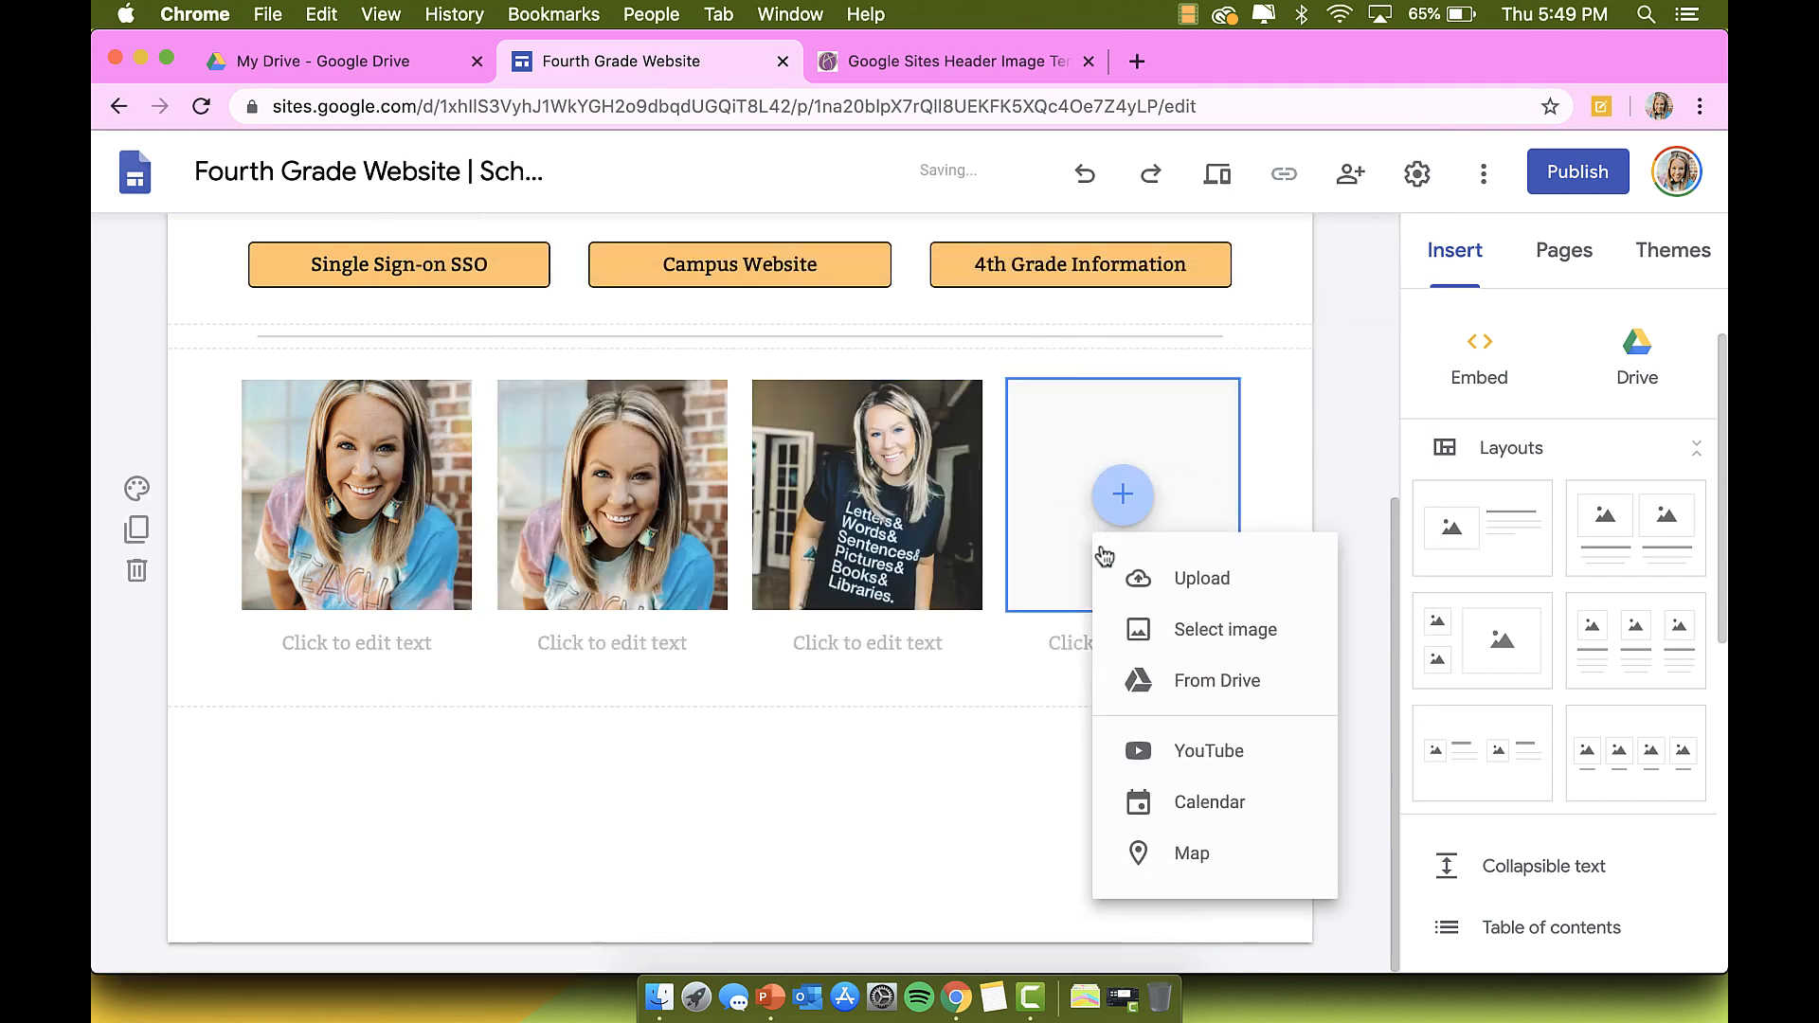
click(1203, 585)
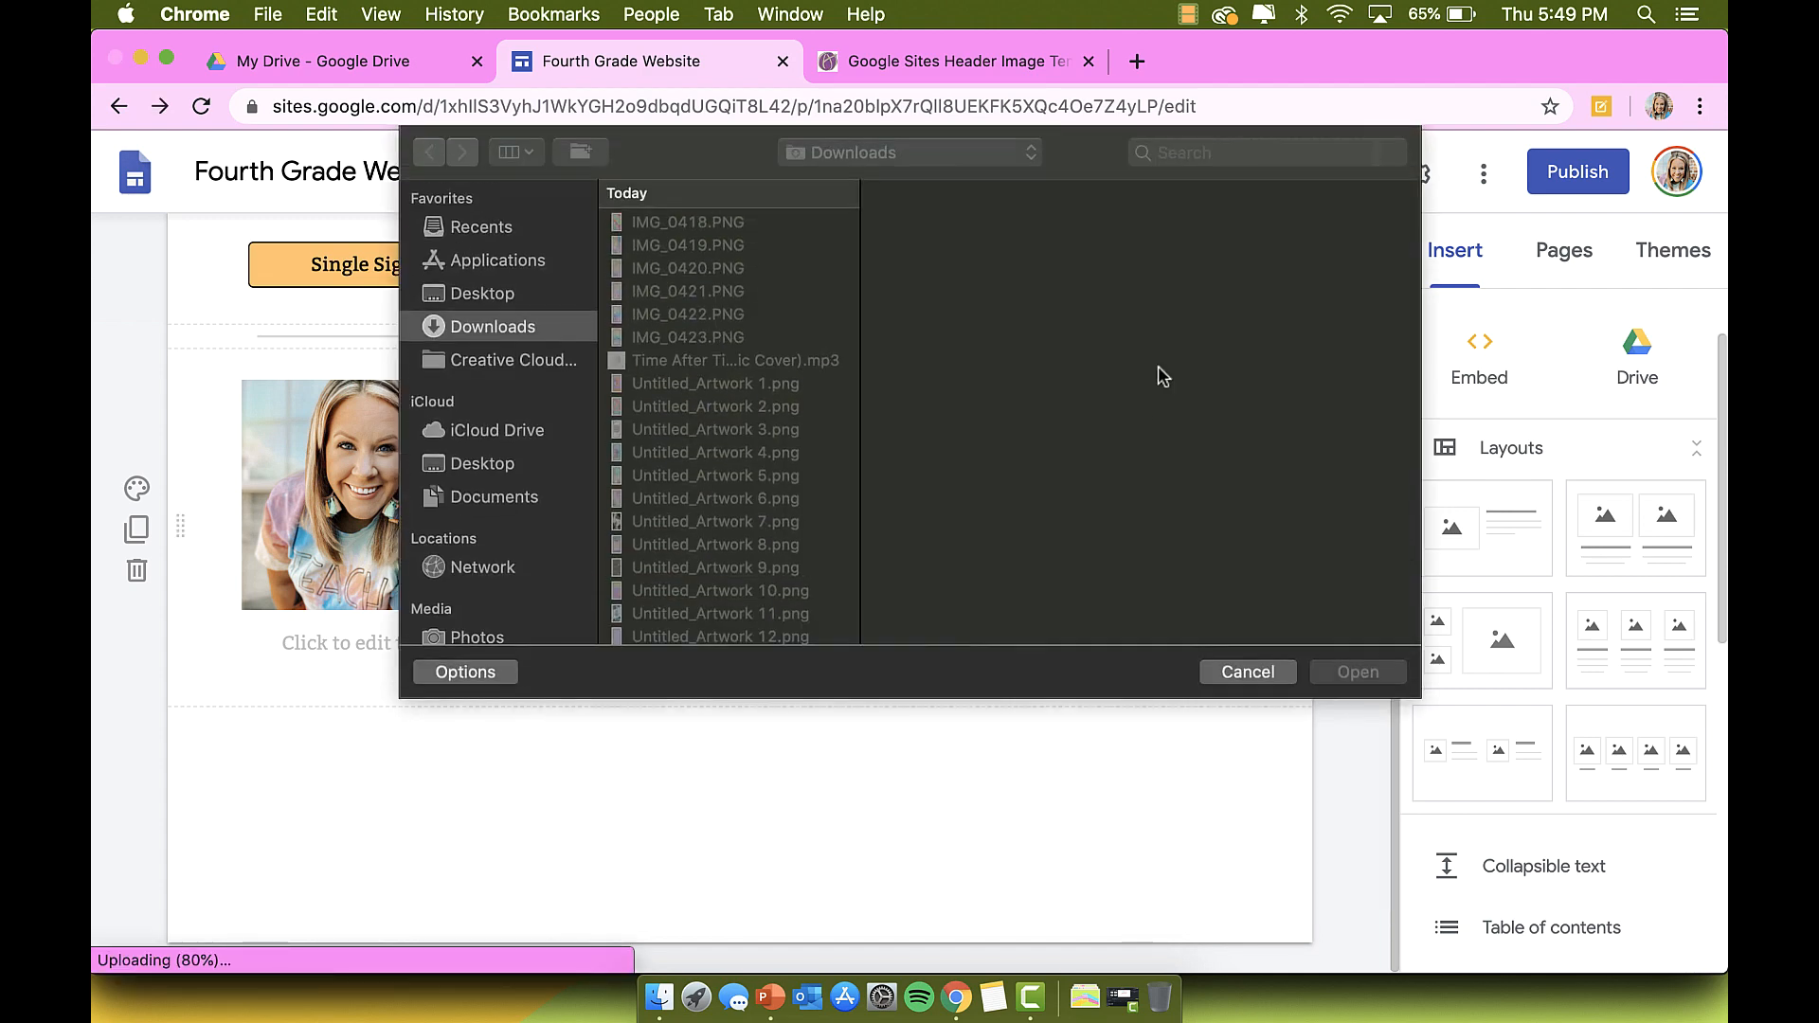
scroll(755, 304, down, 10)
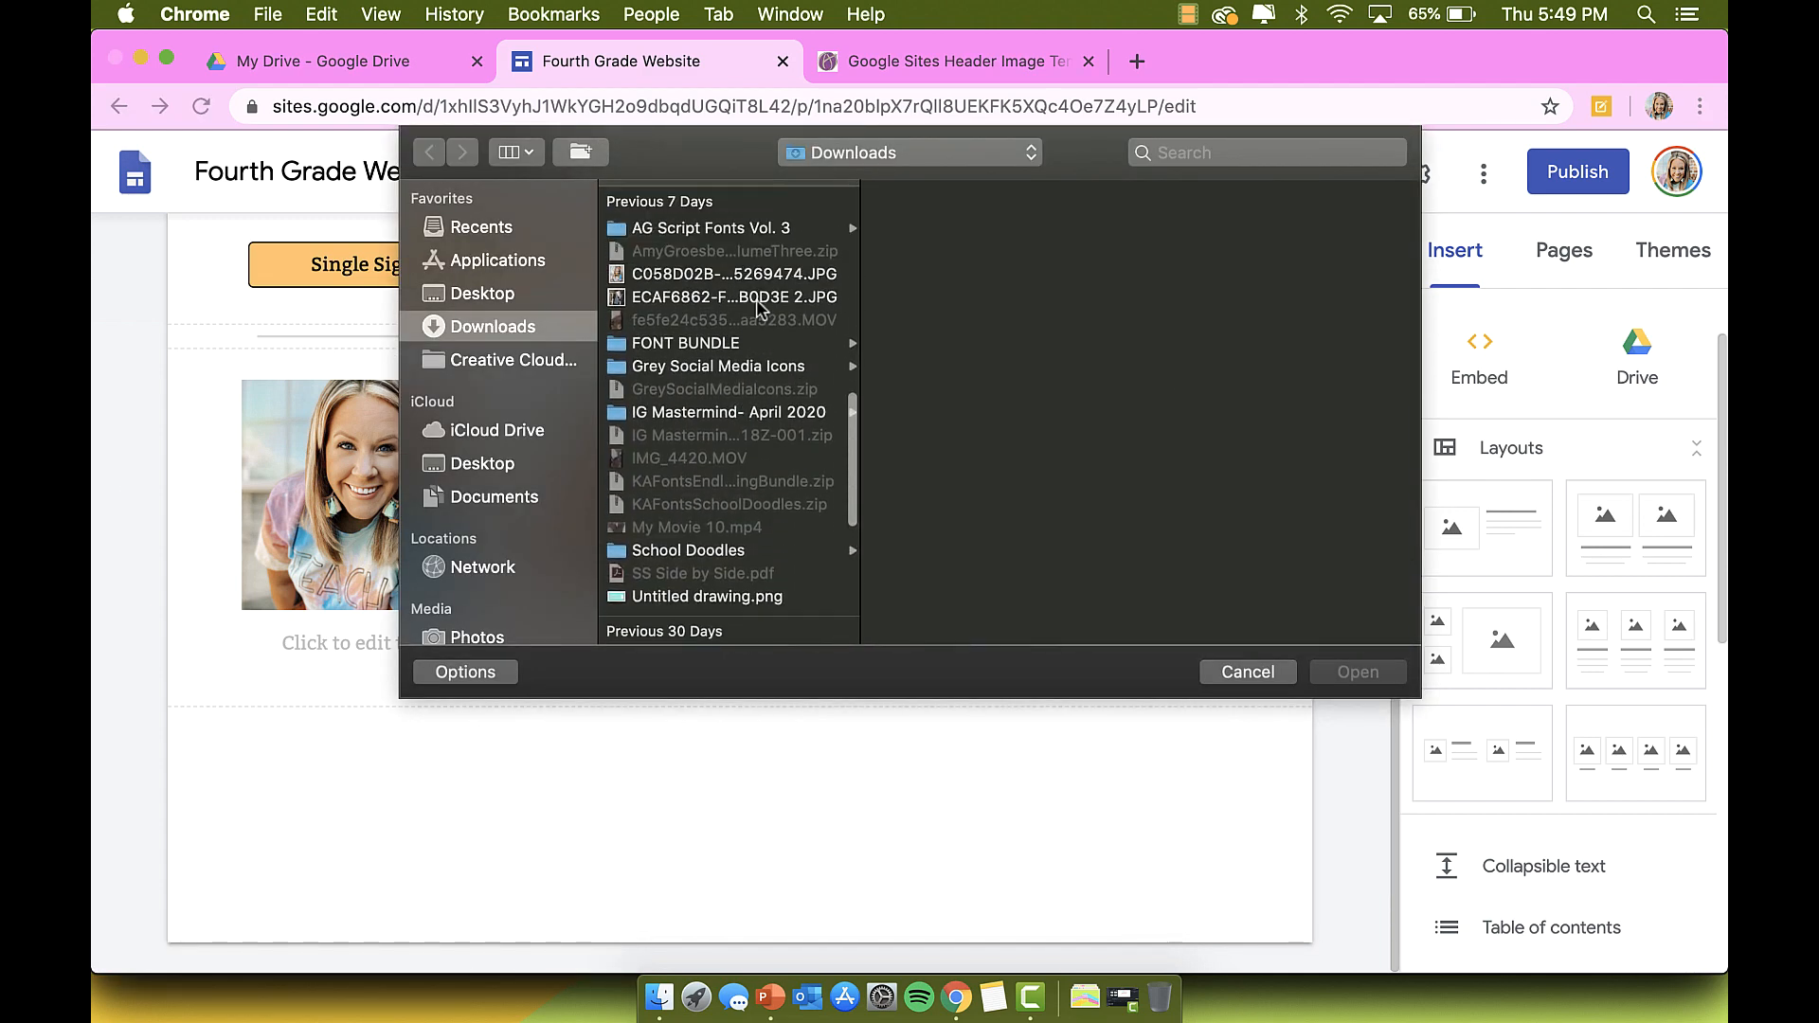
click(759, 298)
click(1358, 672)
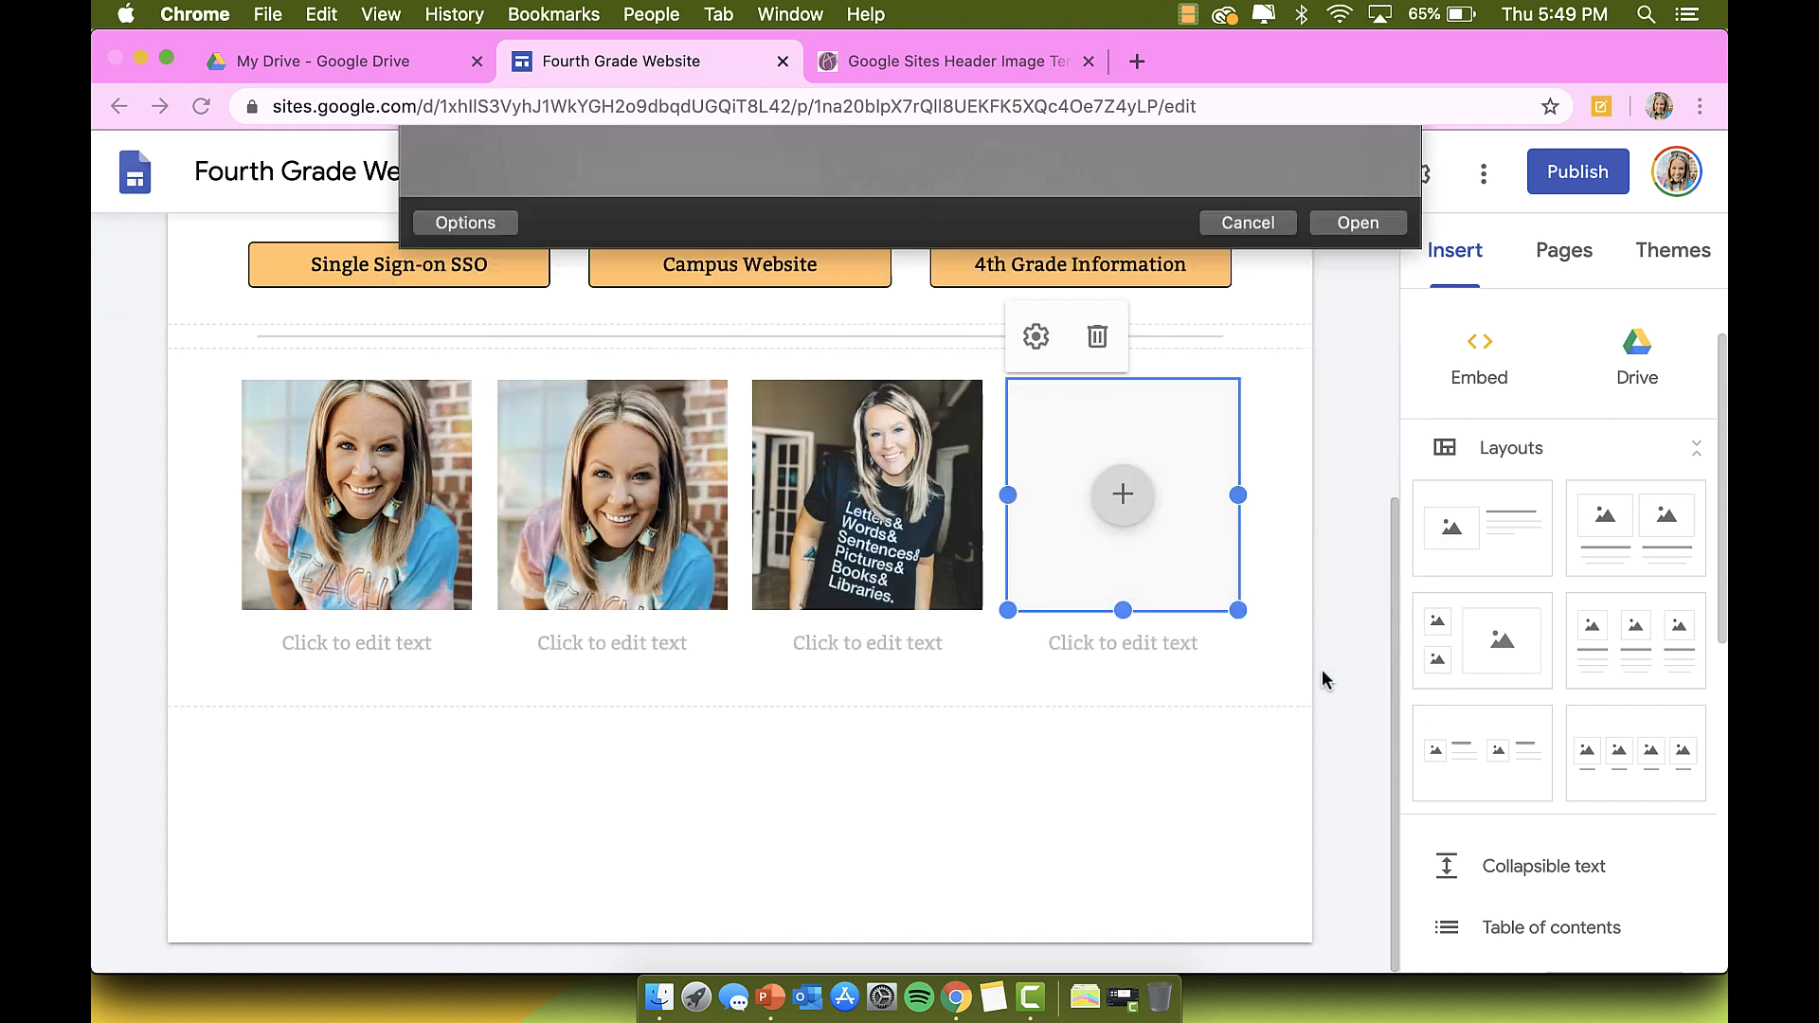
click(325, 643)
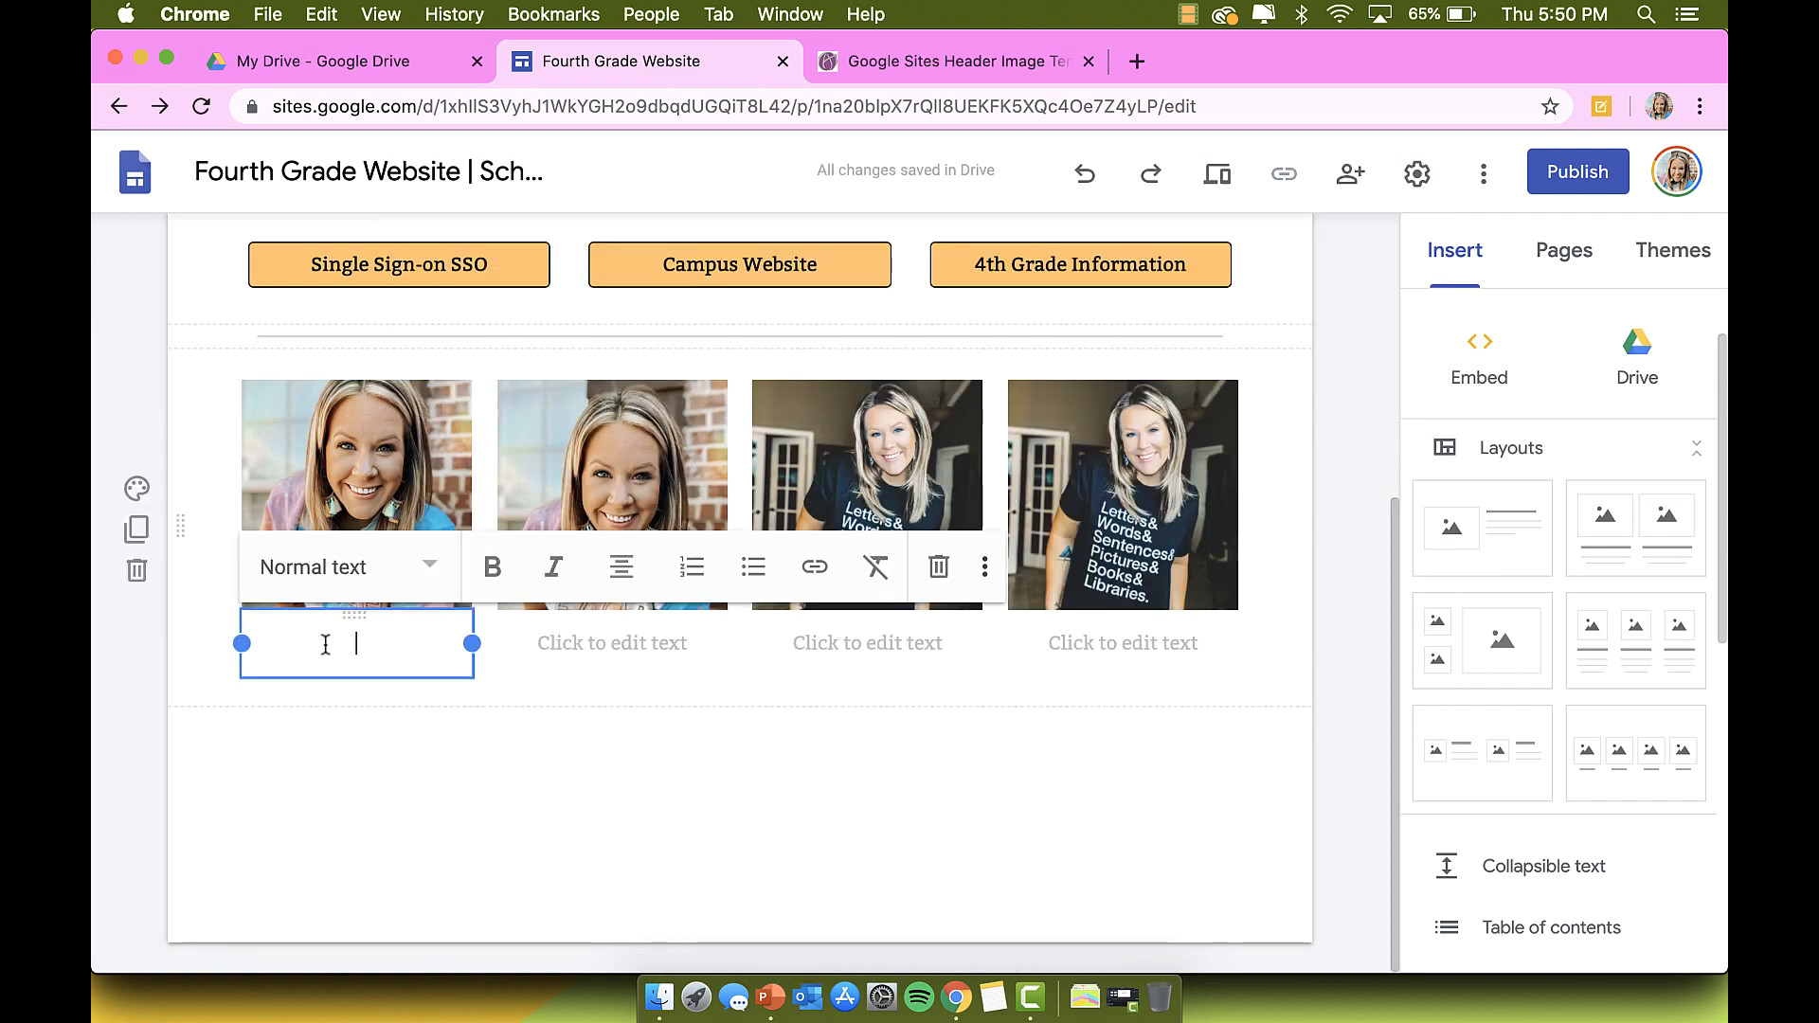
Step: Caption all four photos with the teacher's name, correcting the misspelled surname in the first
text(Mrs)
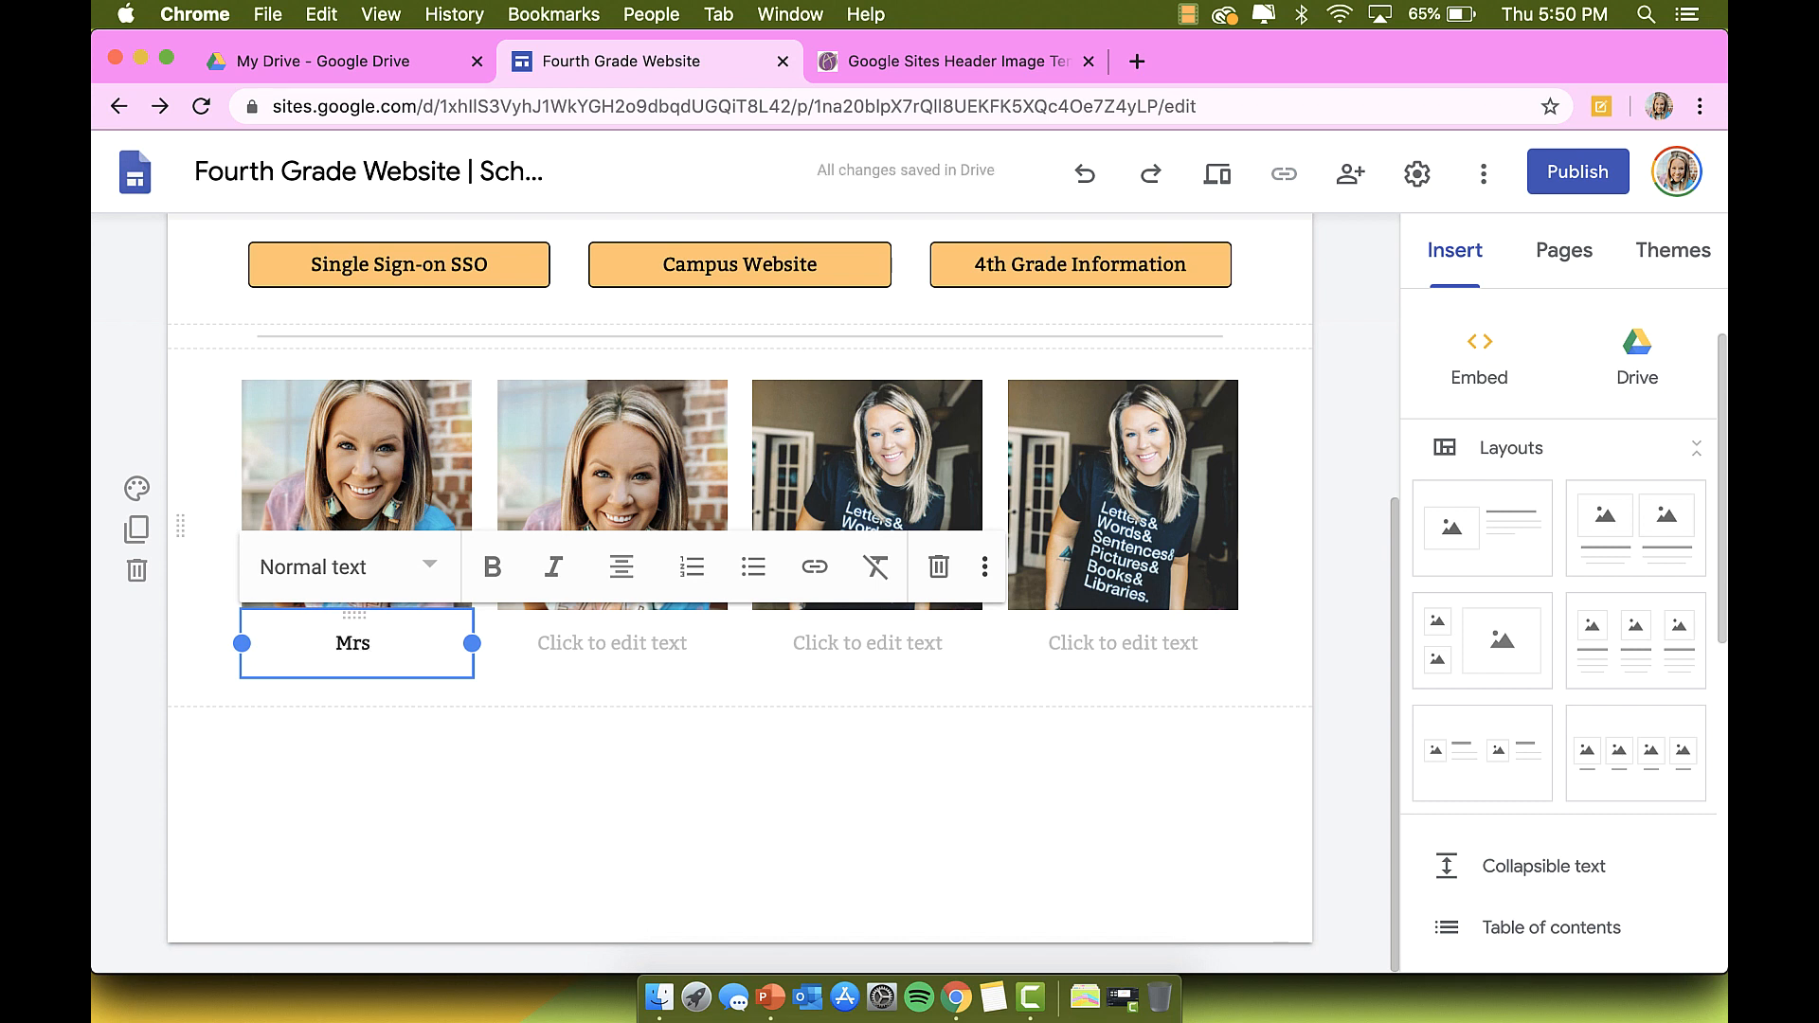
text(. Gilbert)
key(BackSpace)
key(BackSpace)
key(BackSpace)
key(BackSpace)
key(BackSpace)
key(BackSpace)
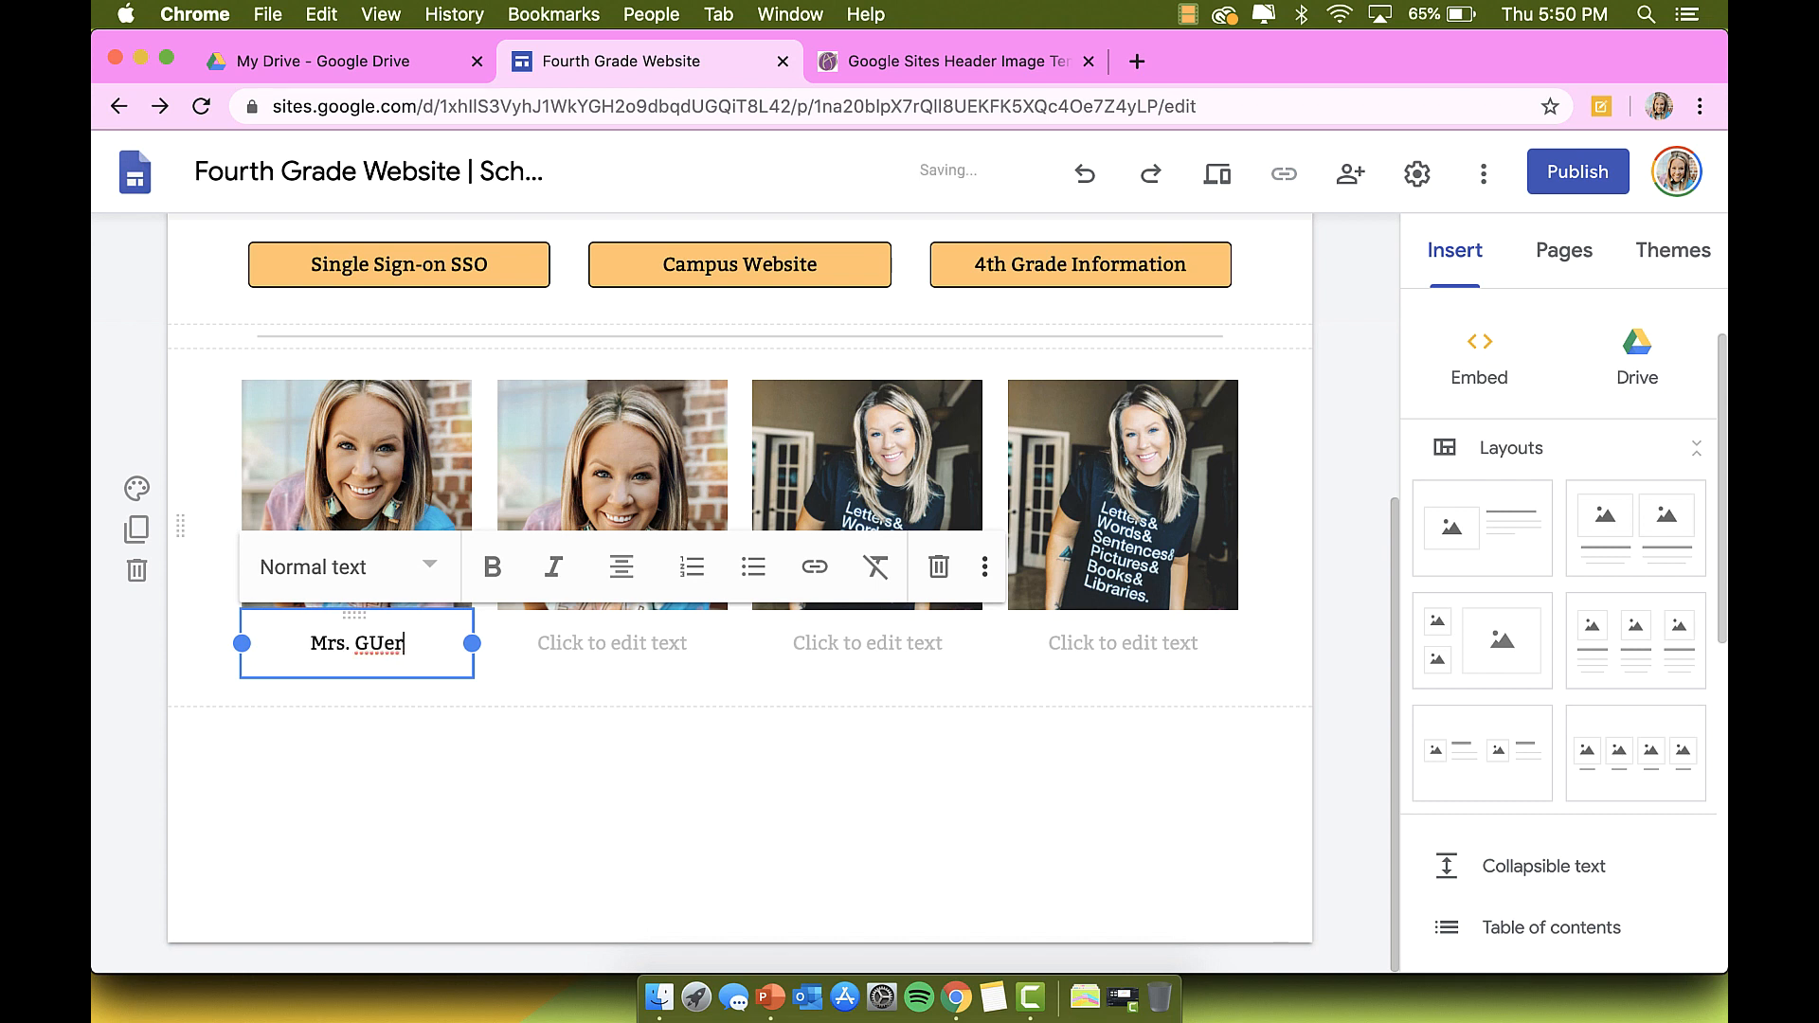
text(uerrero)
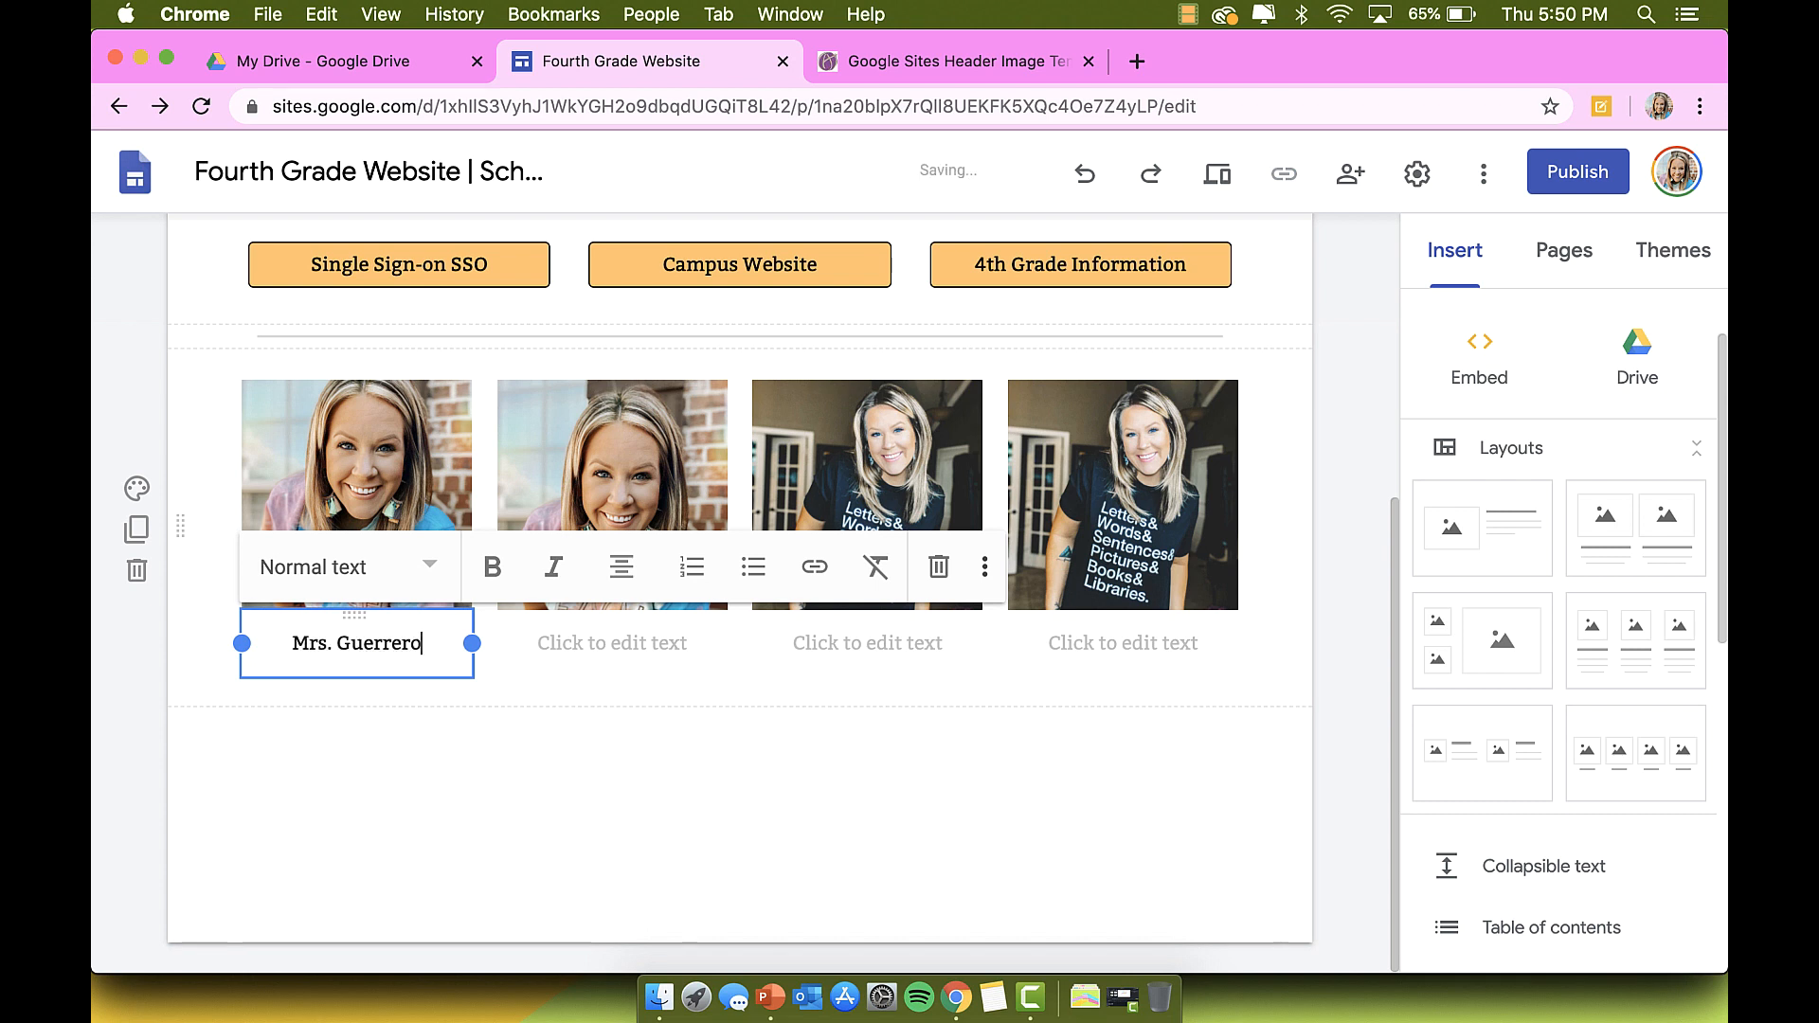
click(552, 662)
text(Mrs)
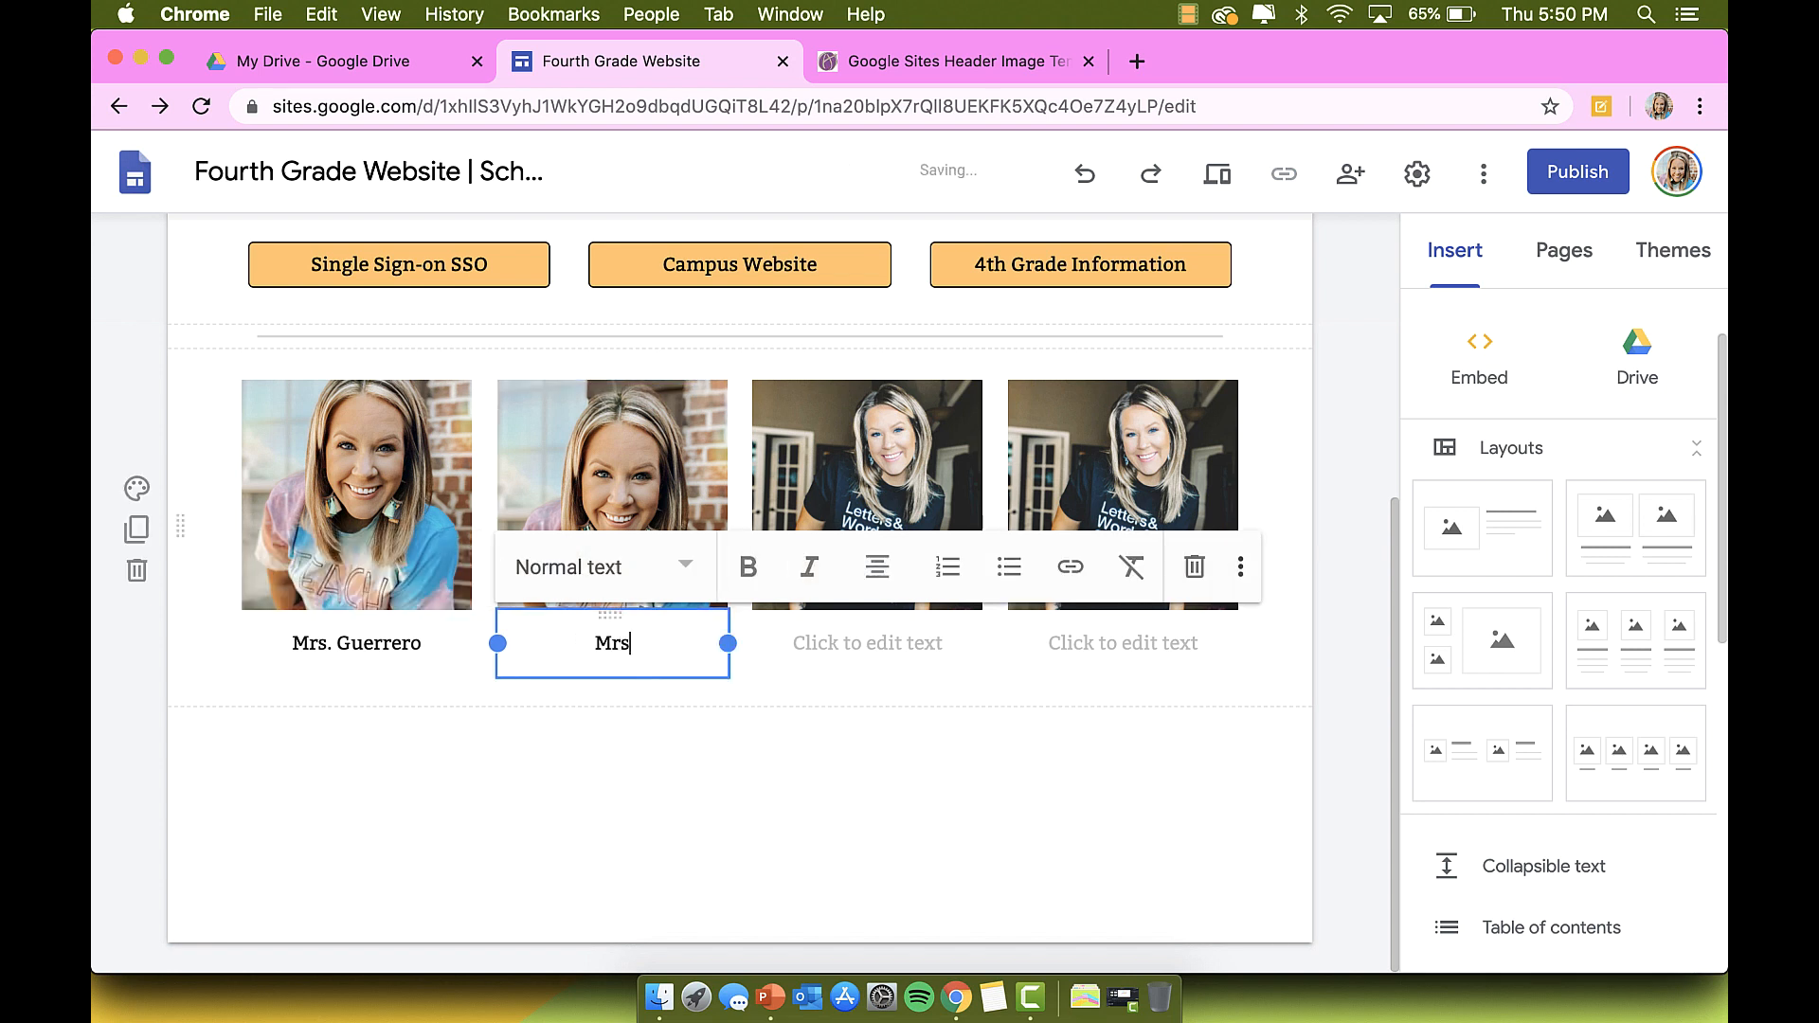
text(. Guerrero)
click(866, 646)
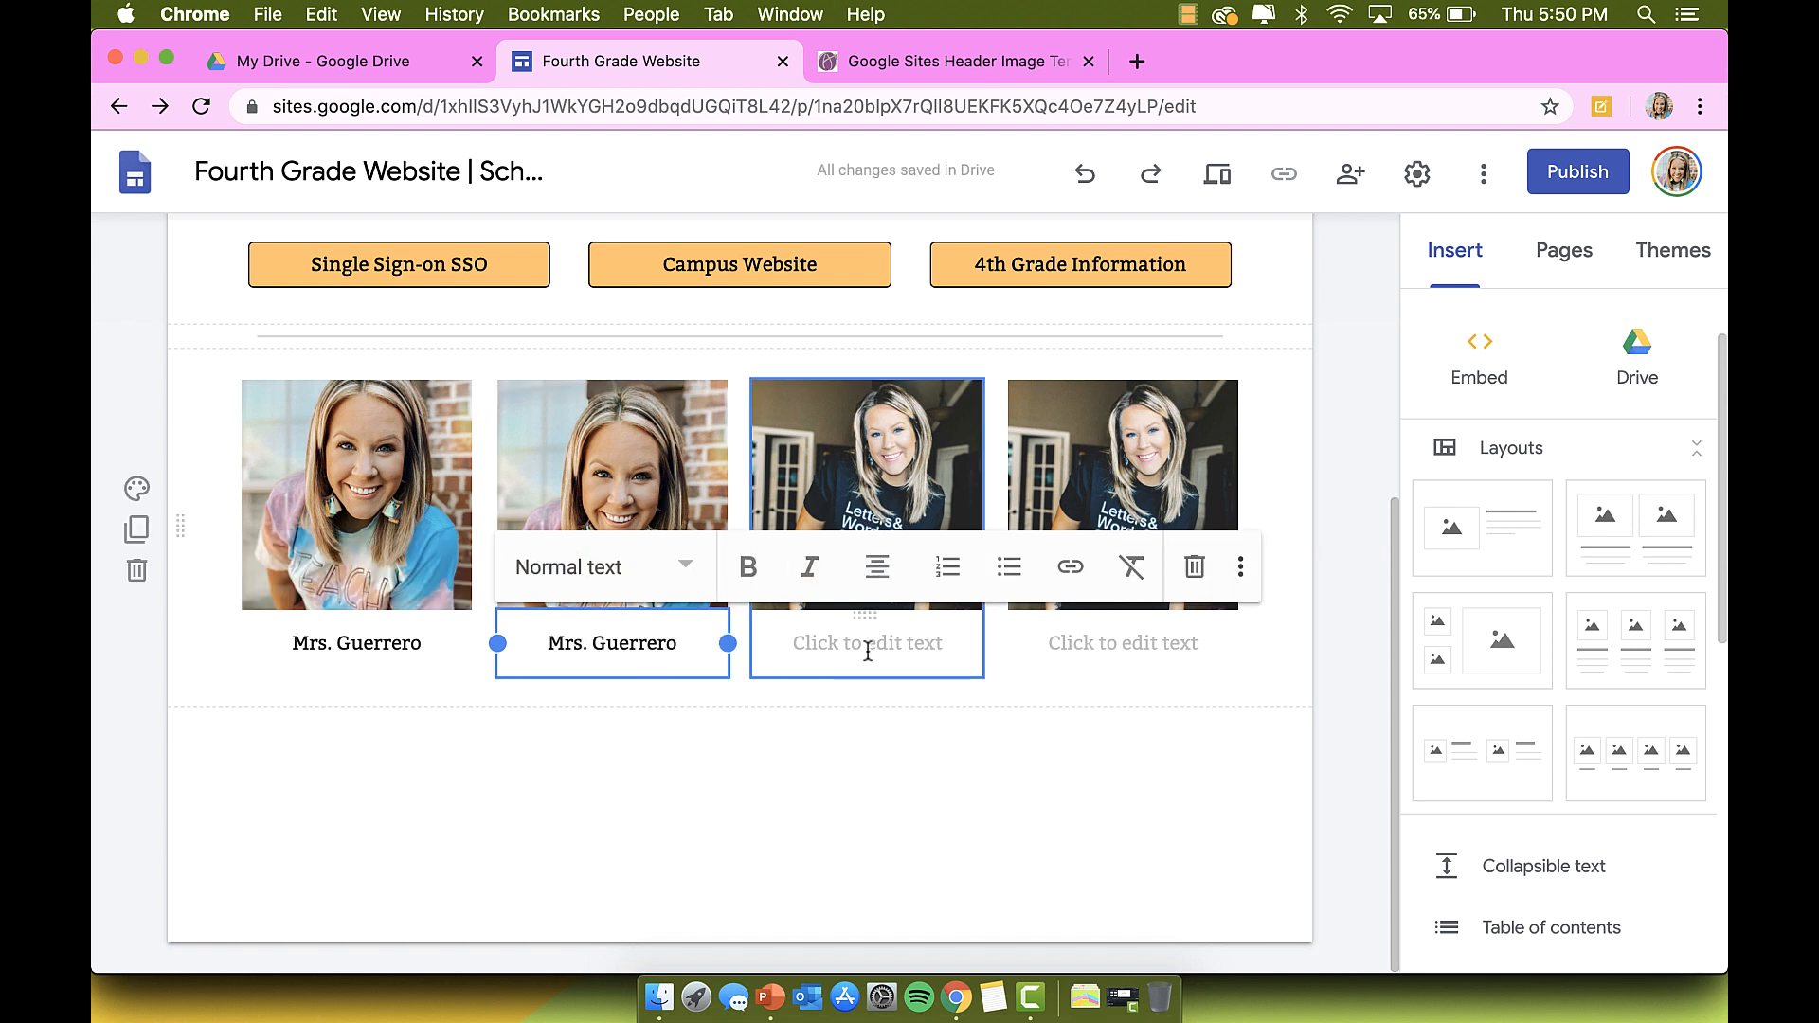
text(Mrs. G)
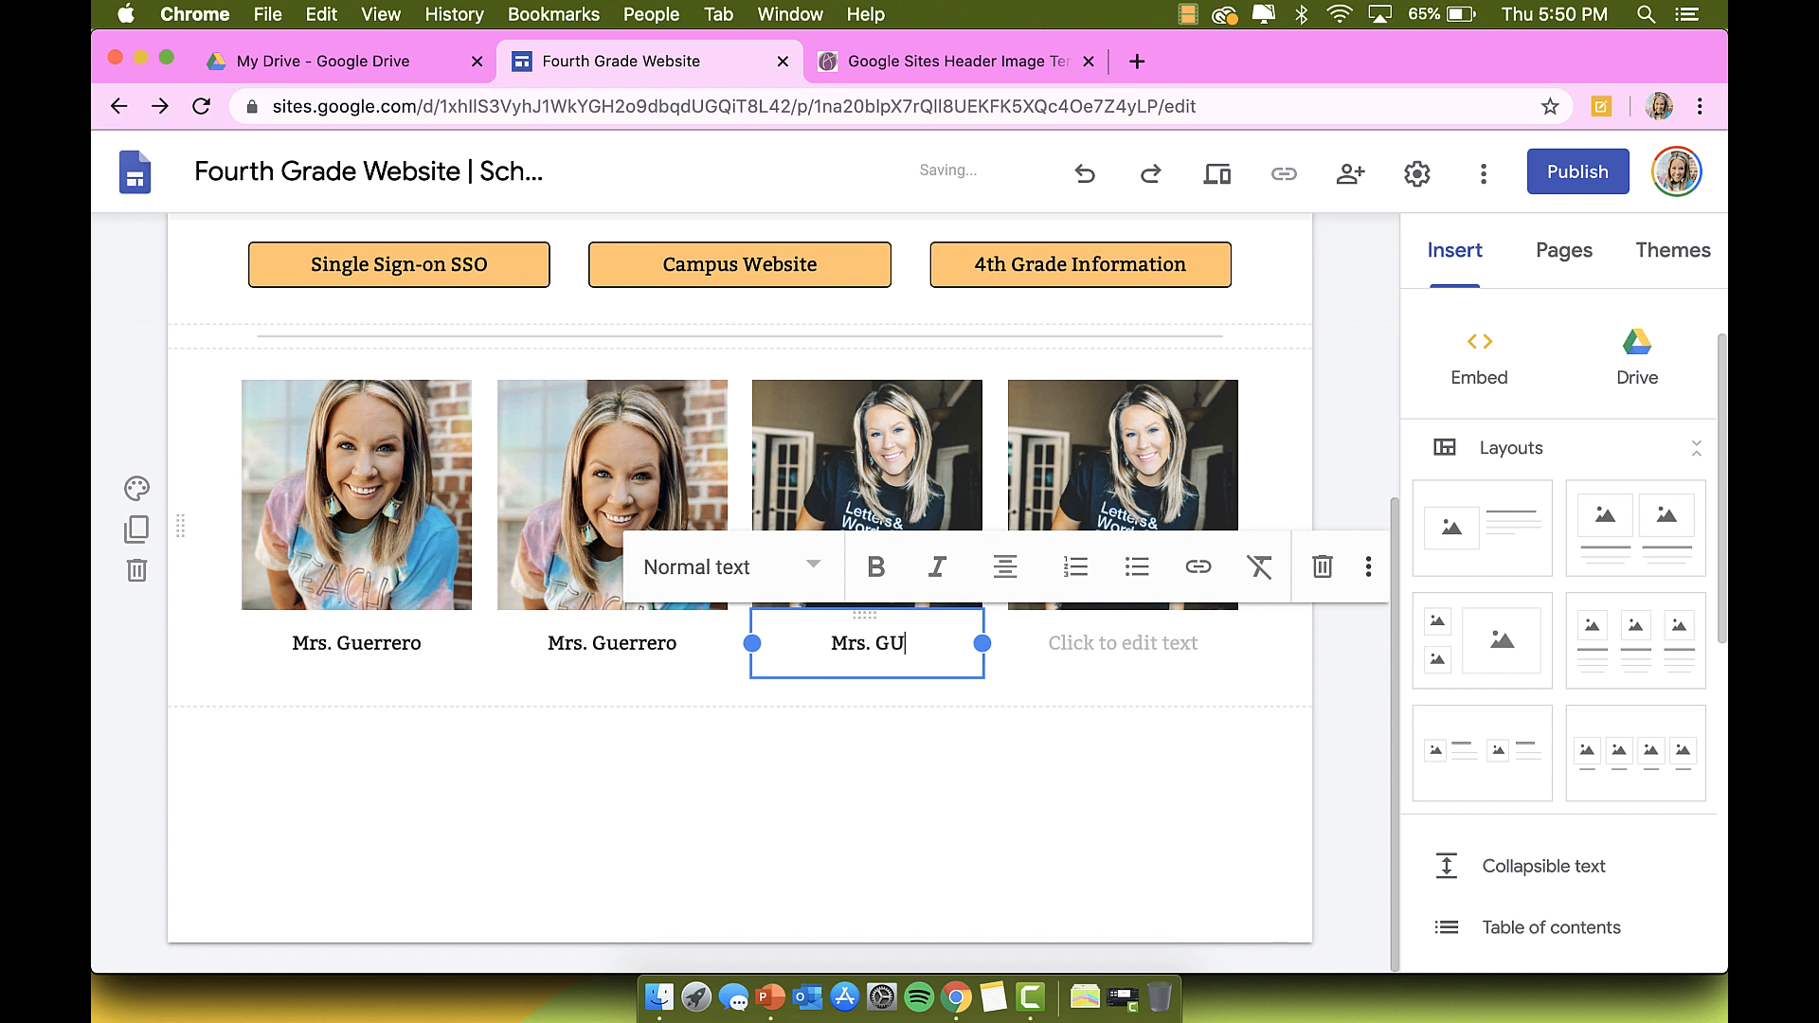
text(uerrero)
click(1189, 656)
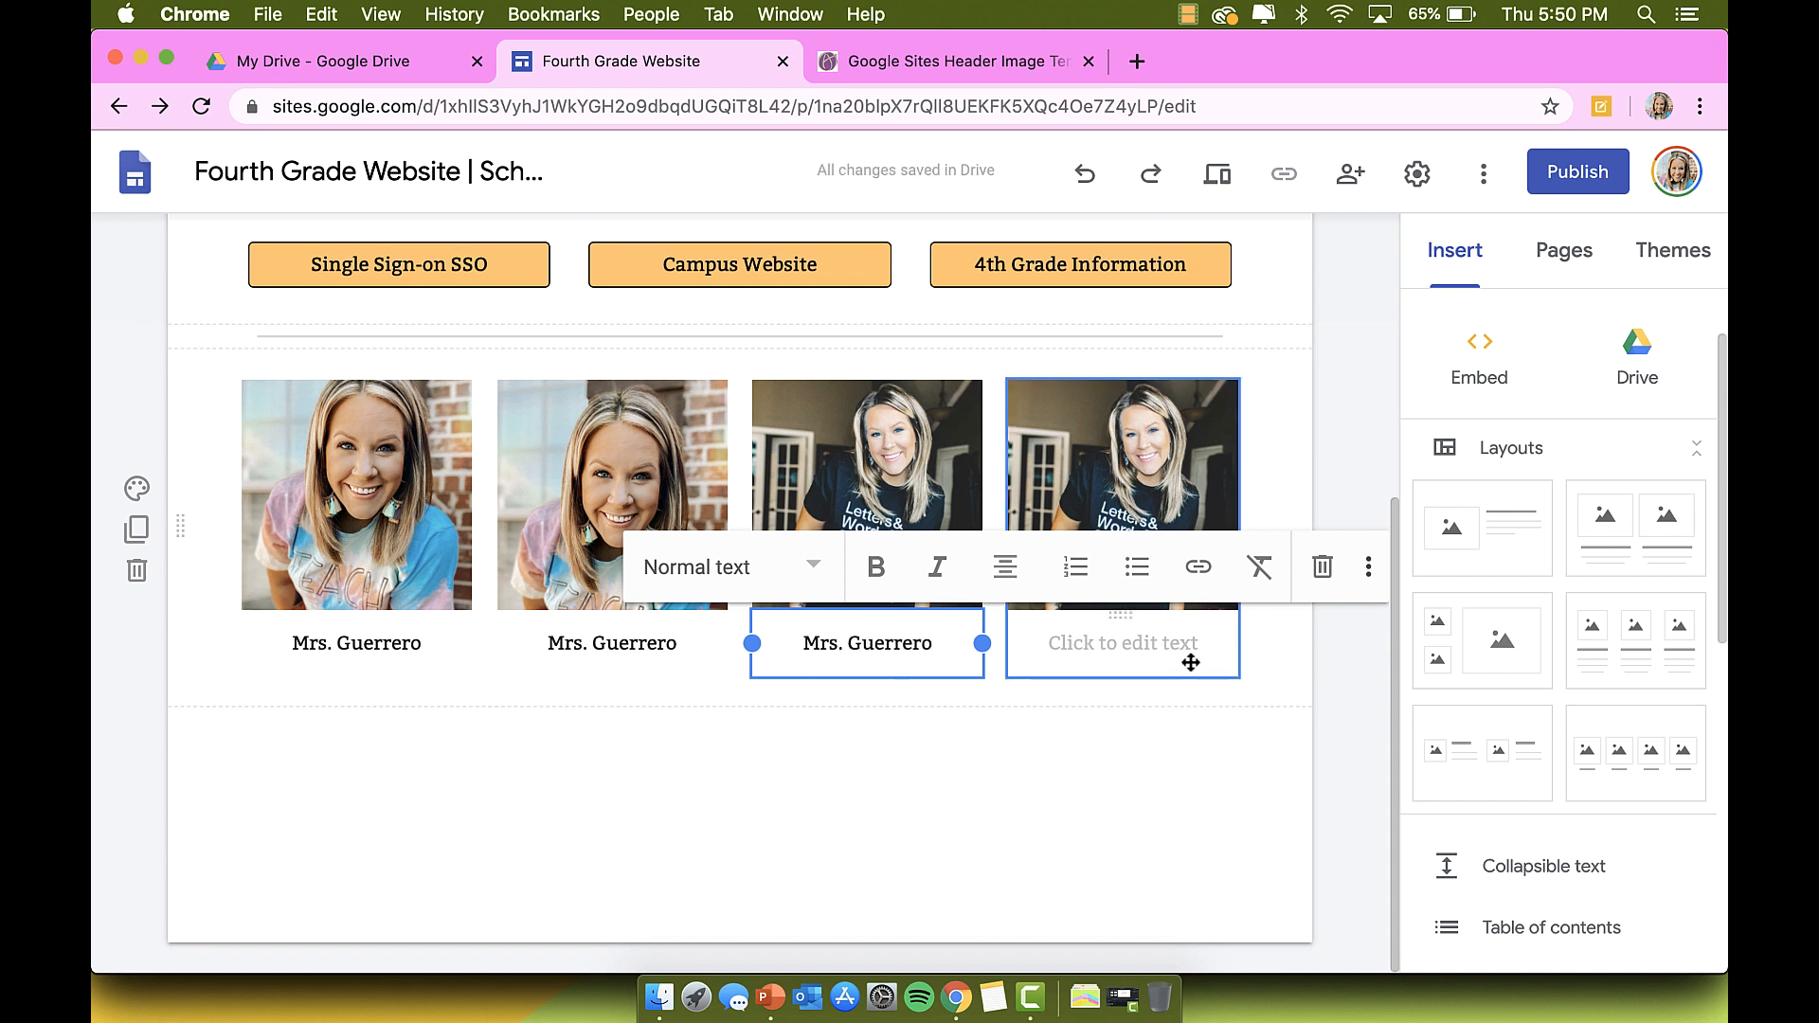
text(Mrs. )
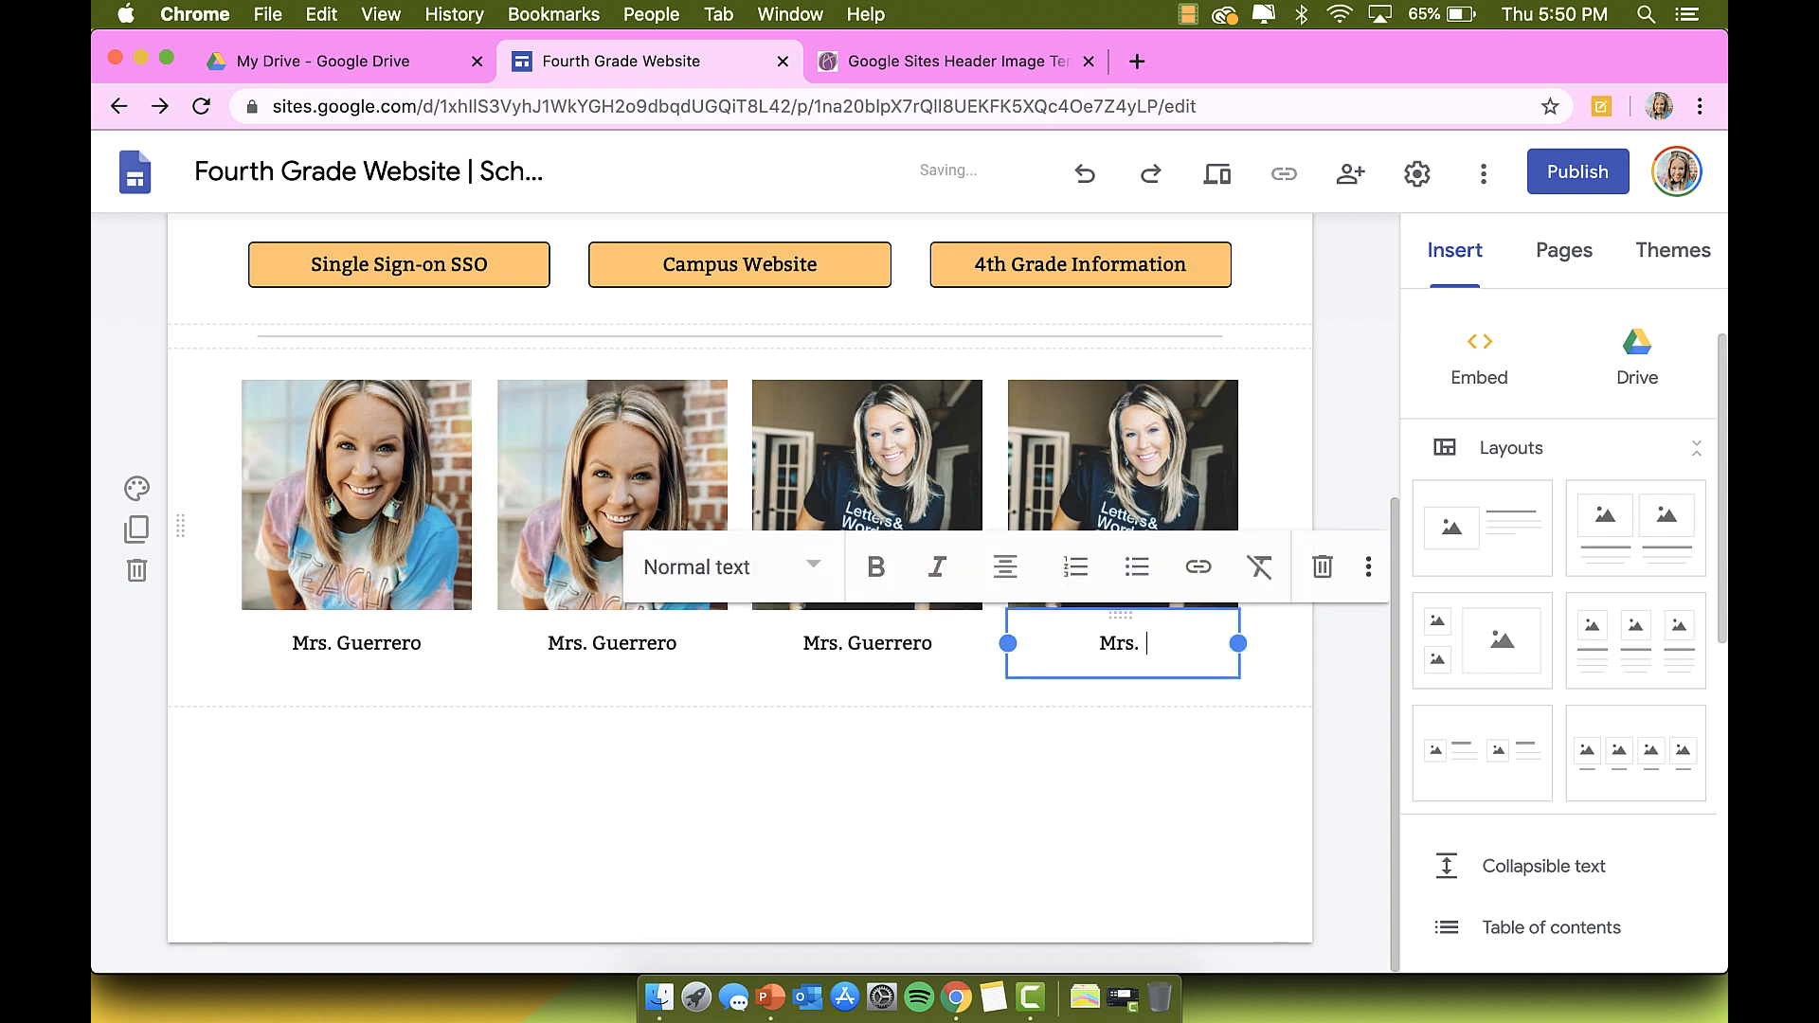
text(Guerrero)
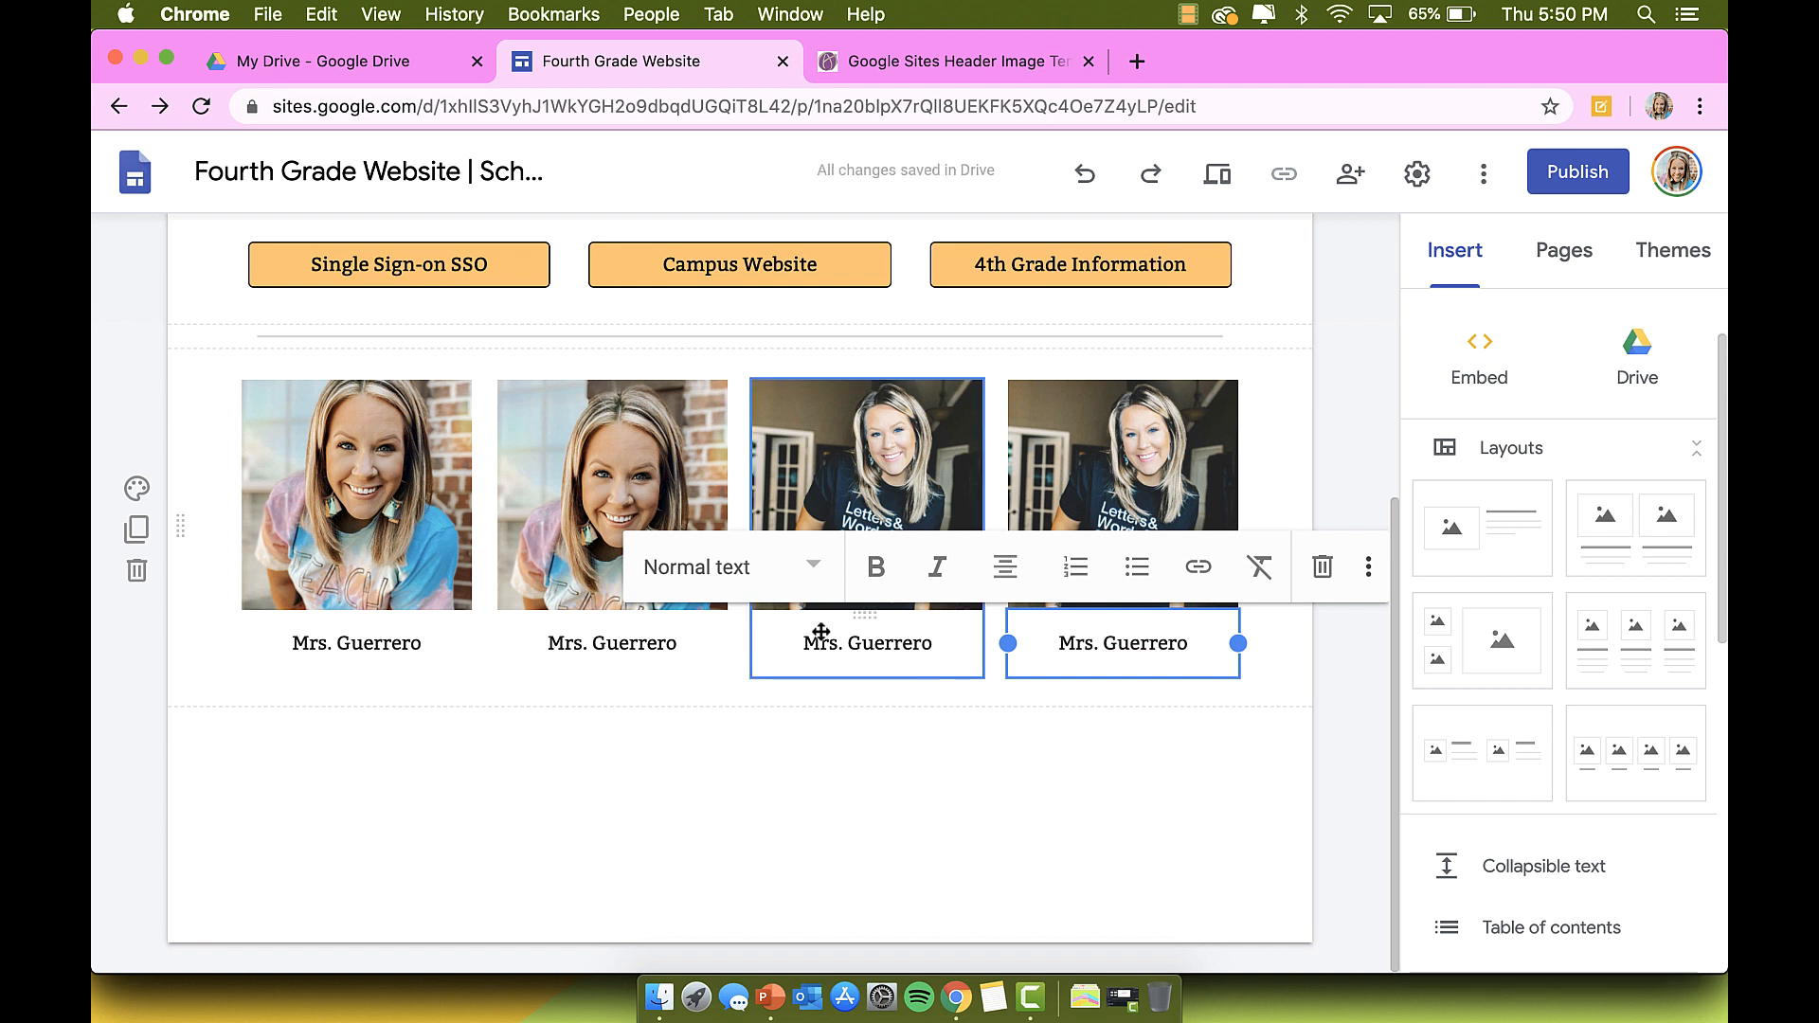
Step: Add the teacher's school e-mail address on a second line under the first caption
click(431, 643)
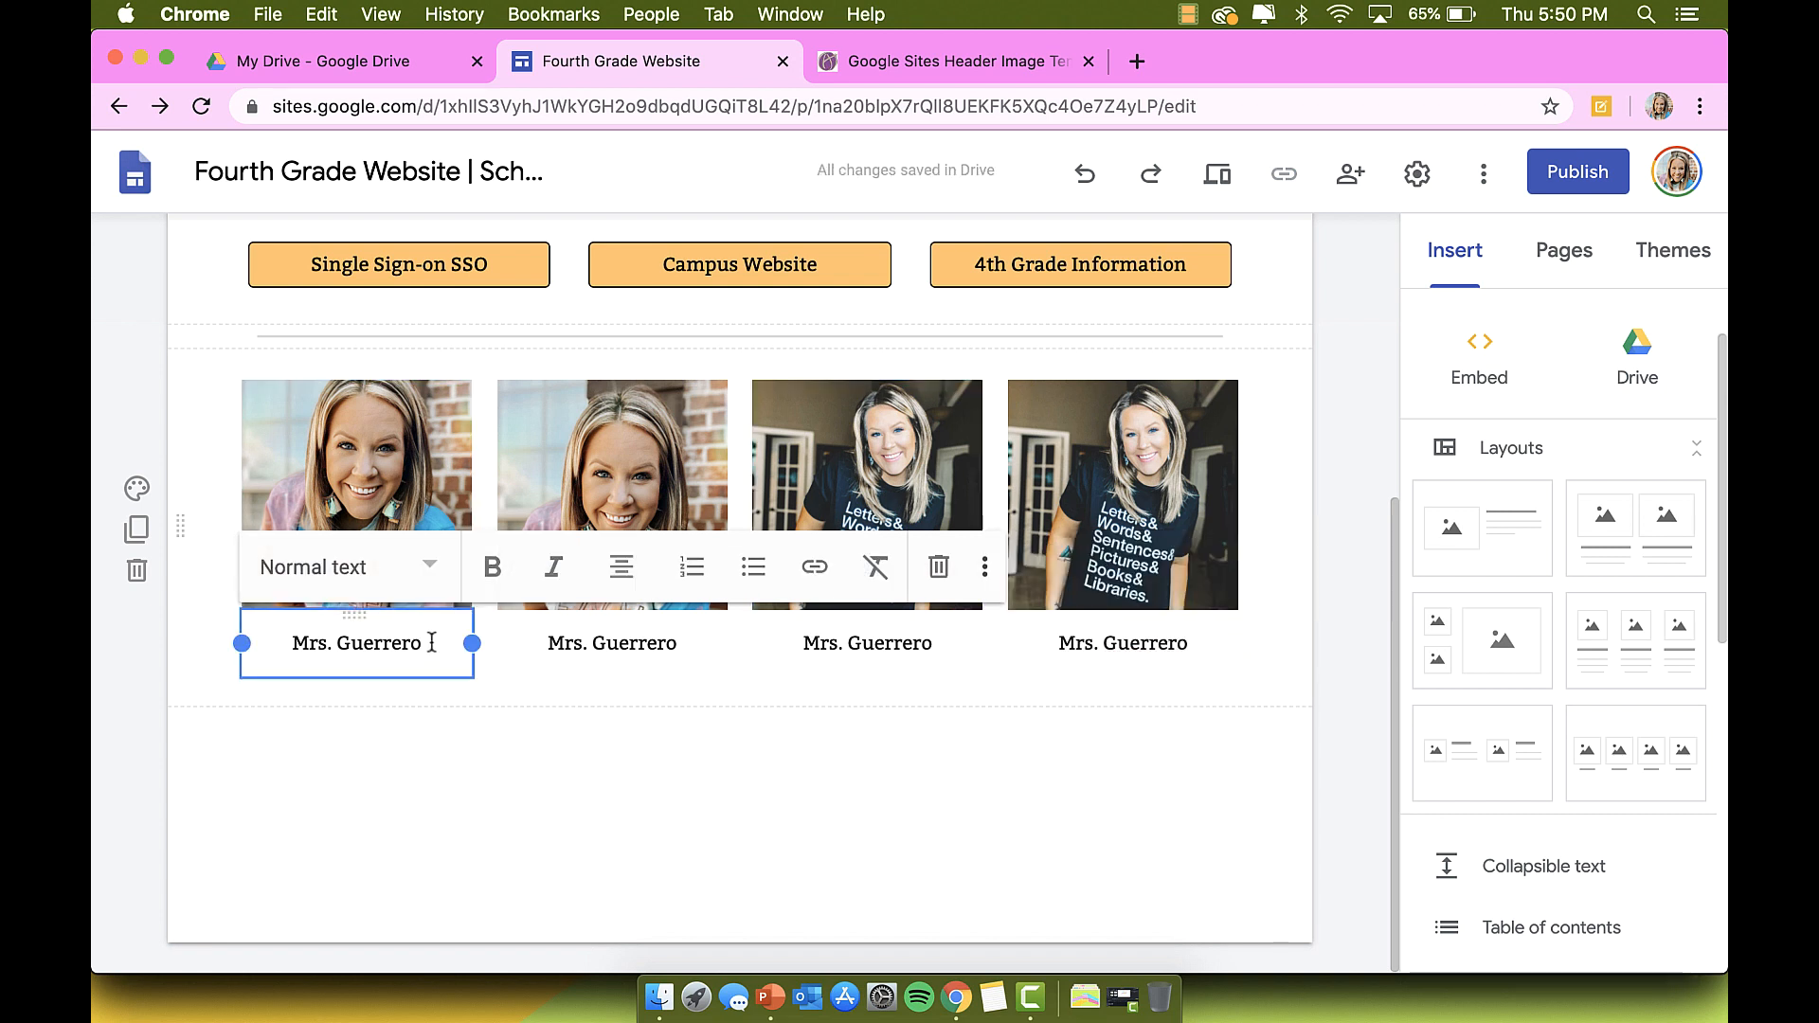
key(Return)
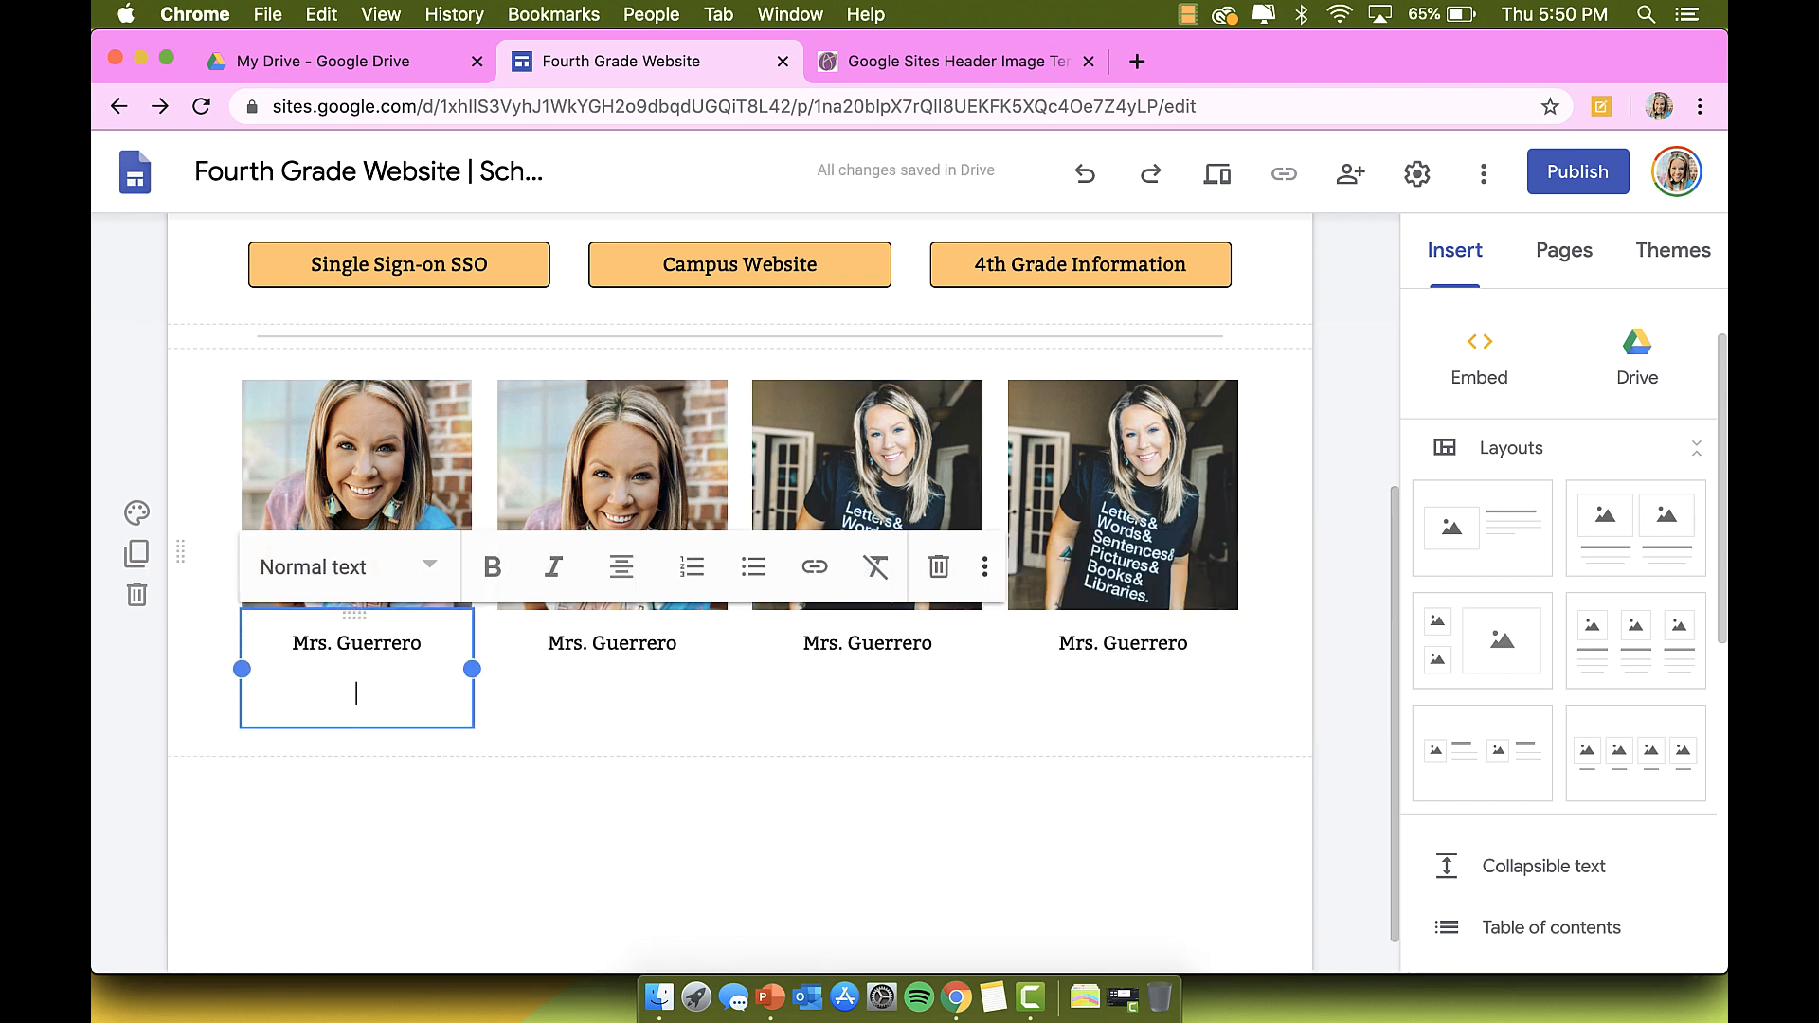
key(BackSpace)
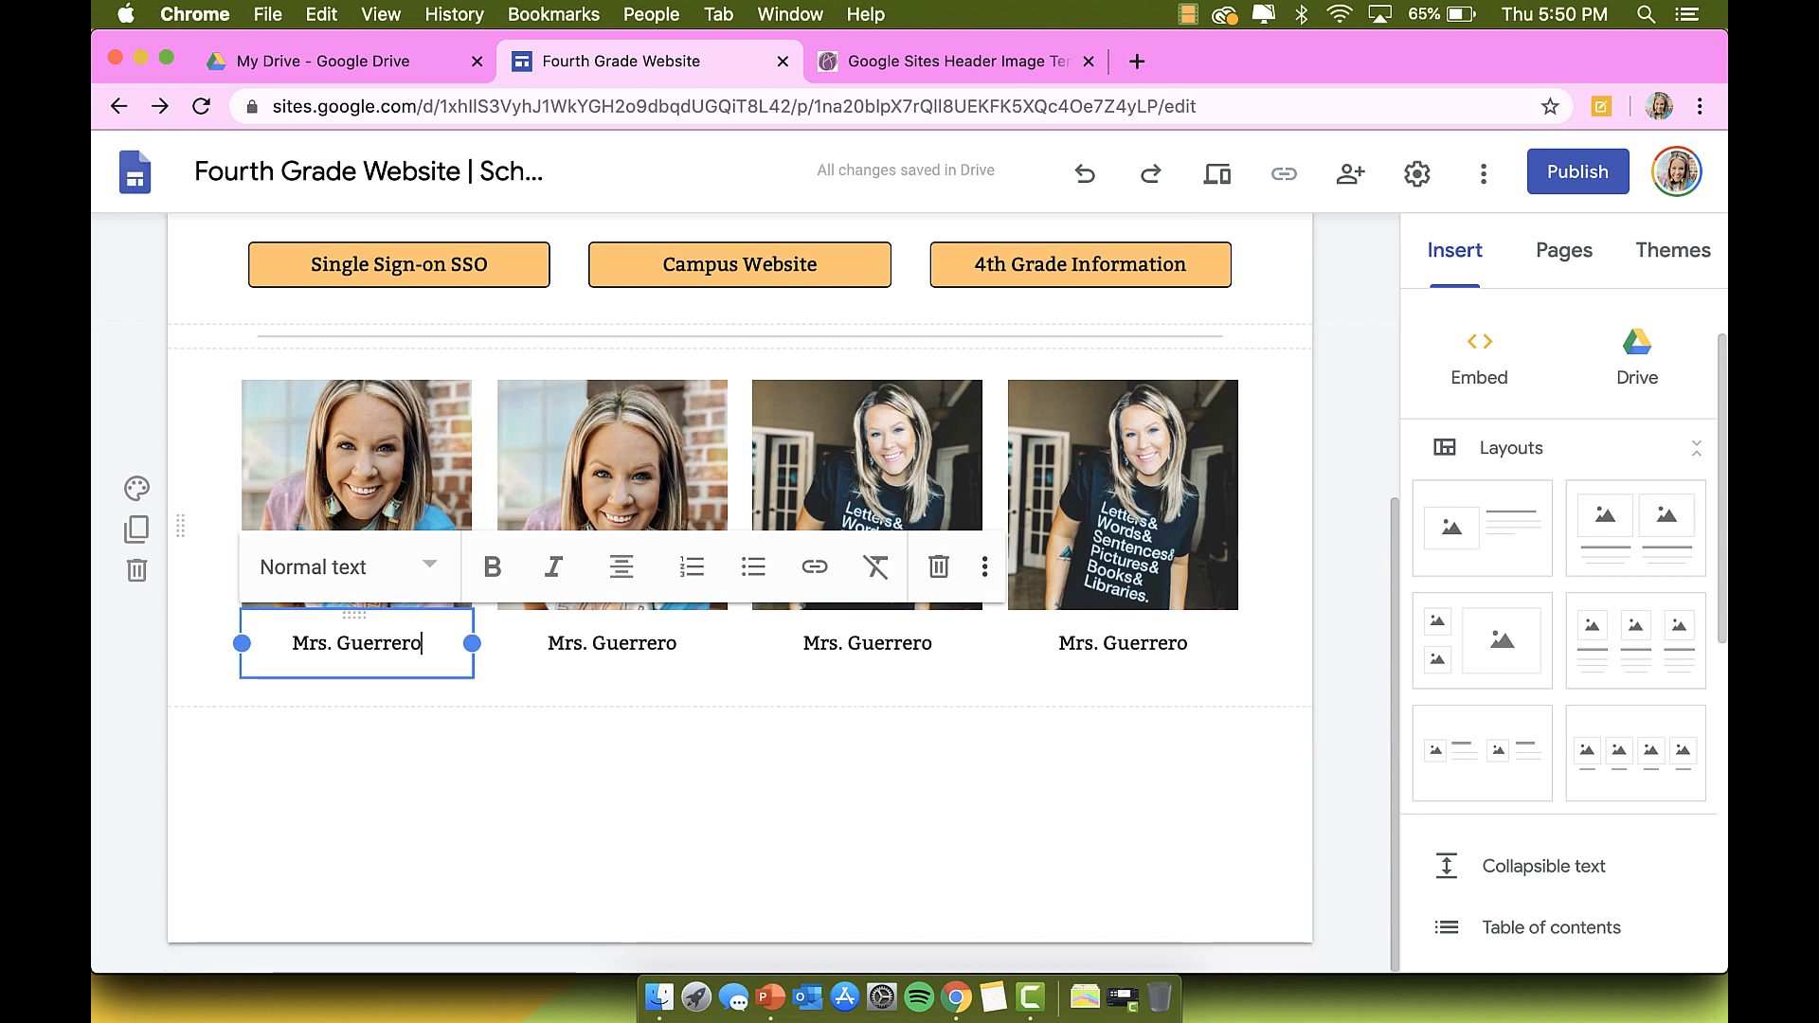
key(Return)
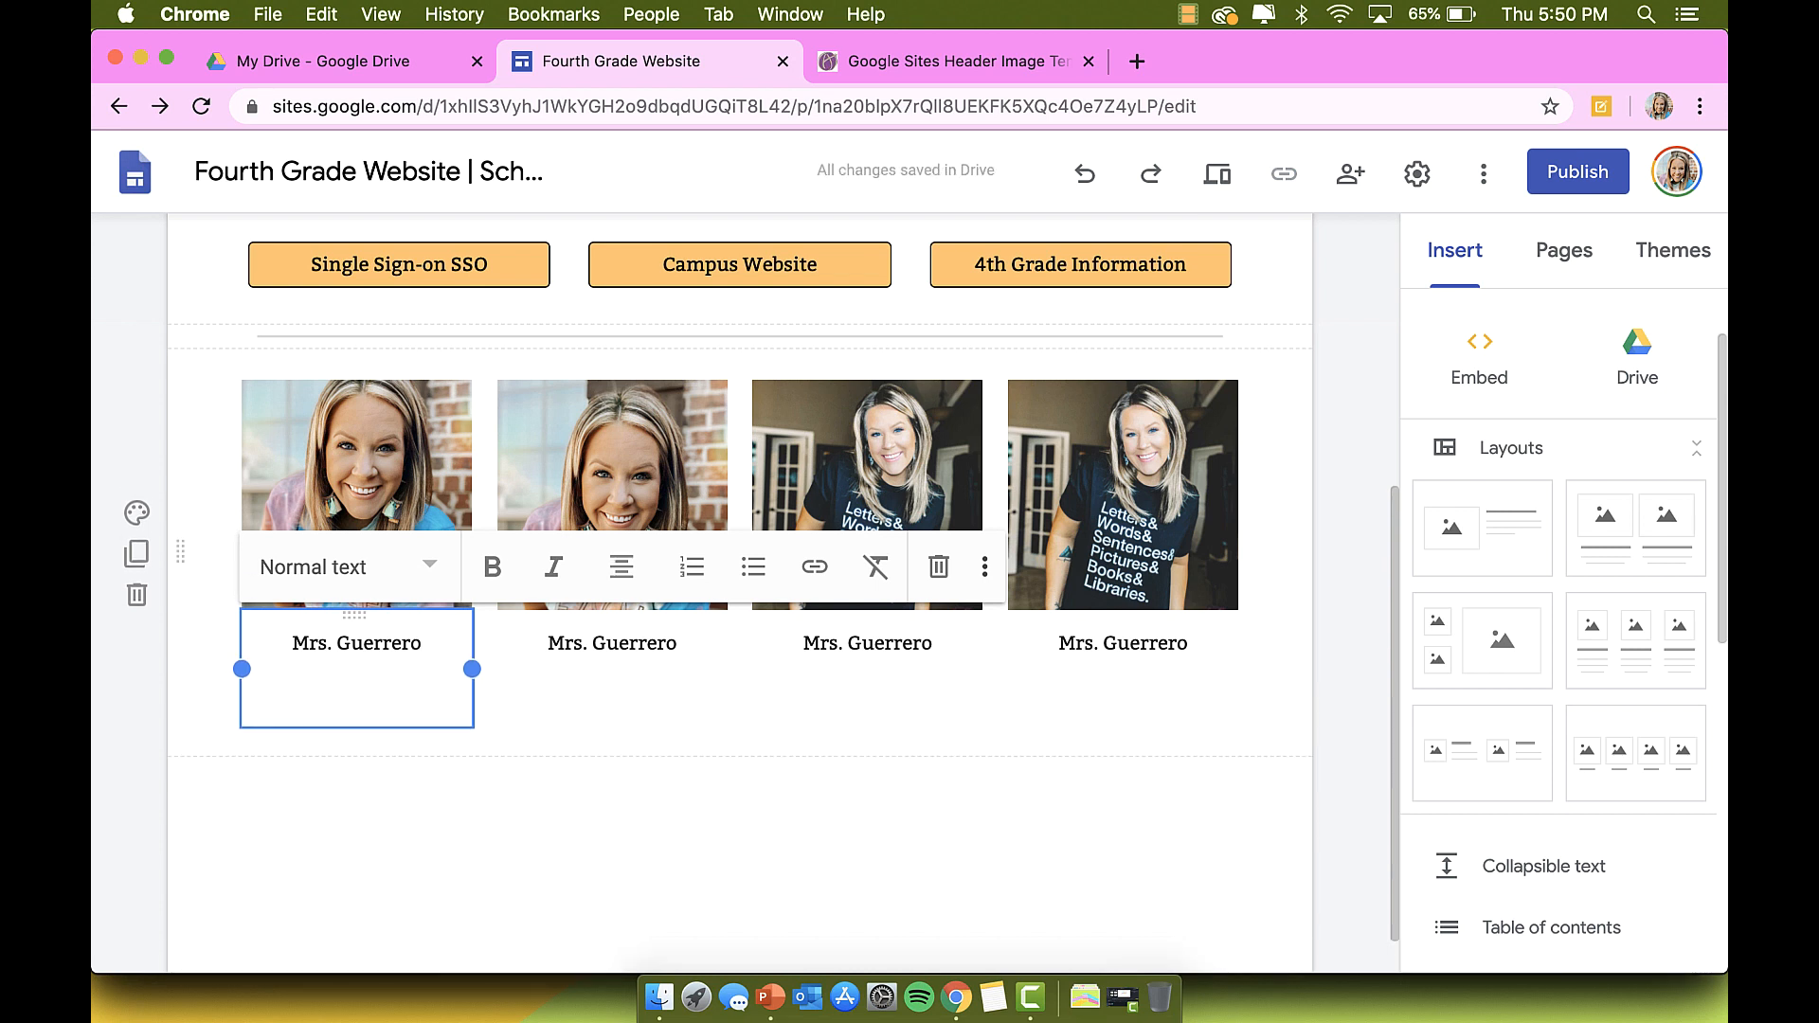
key(BackSpace)
key(Return)
key(BackSpace)
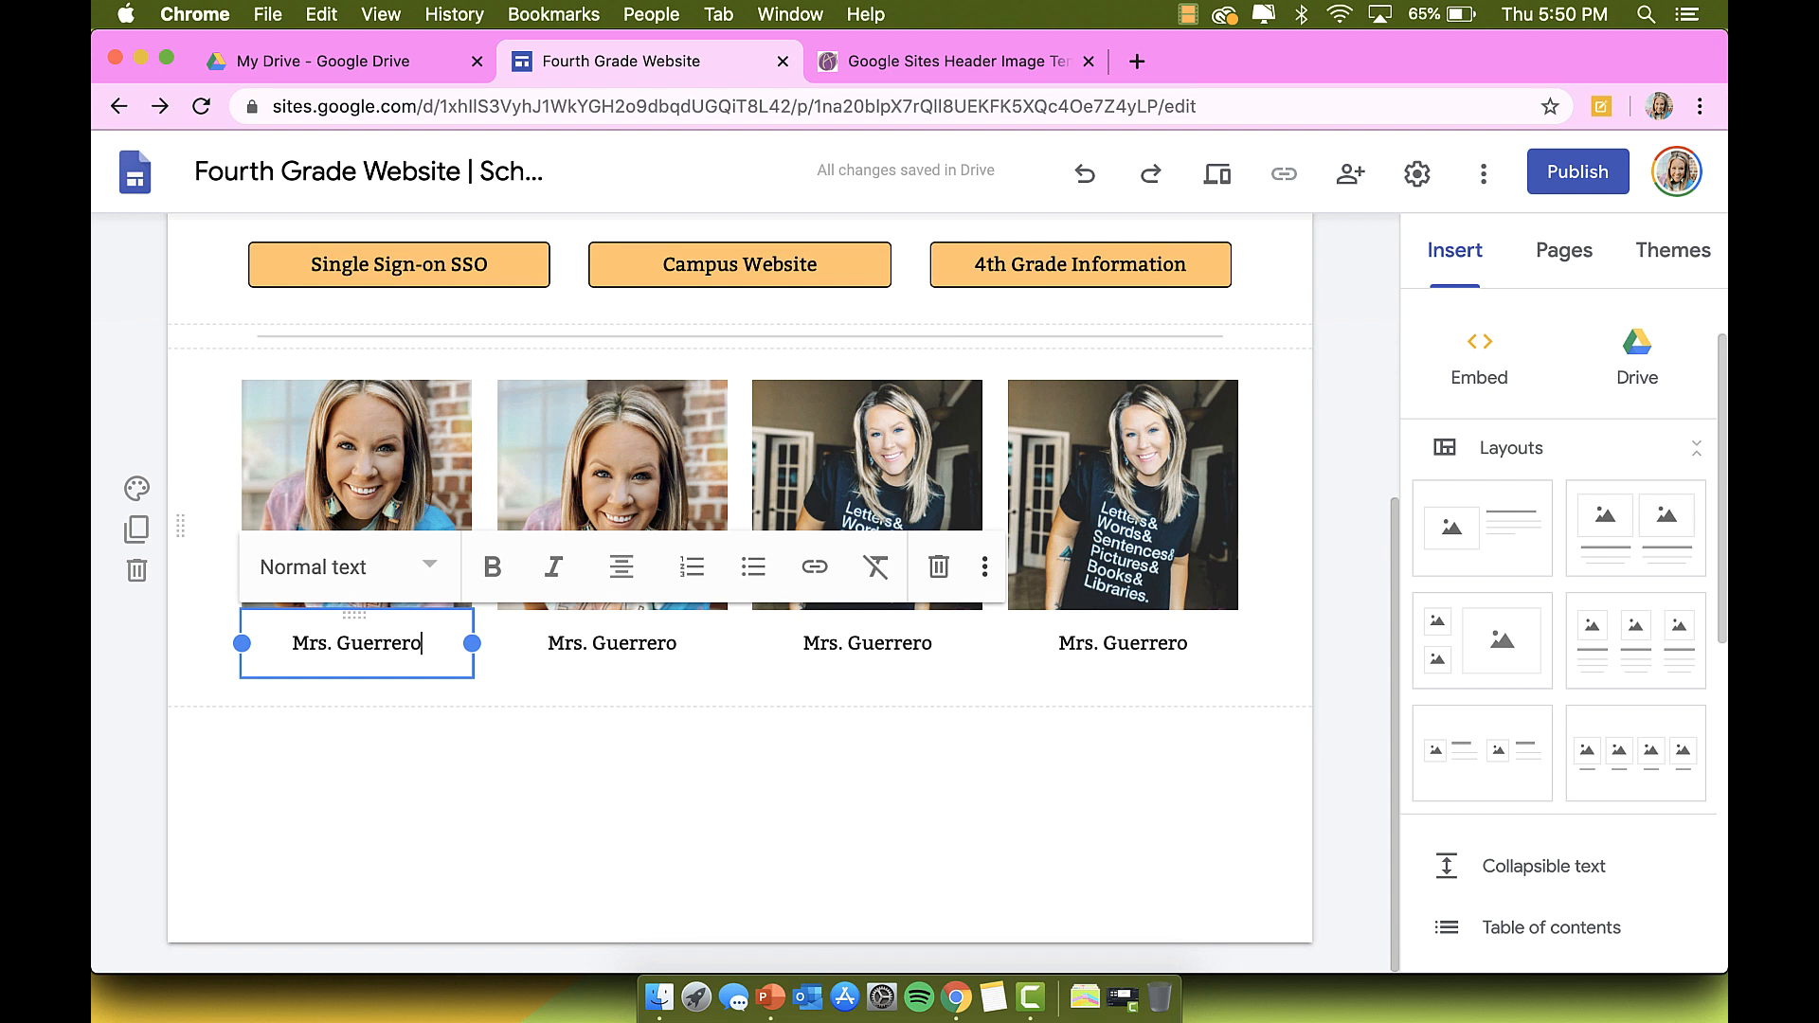
key(Return)
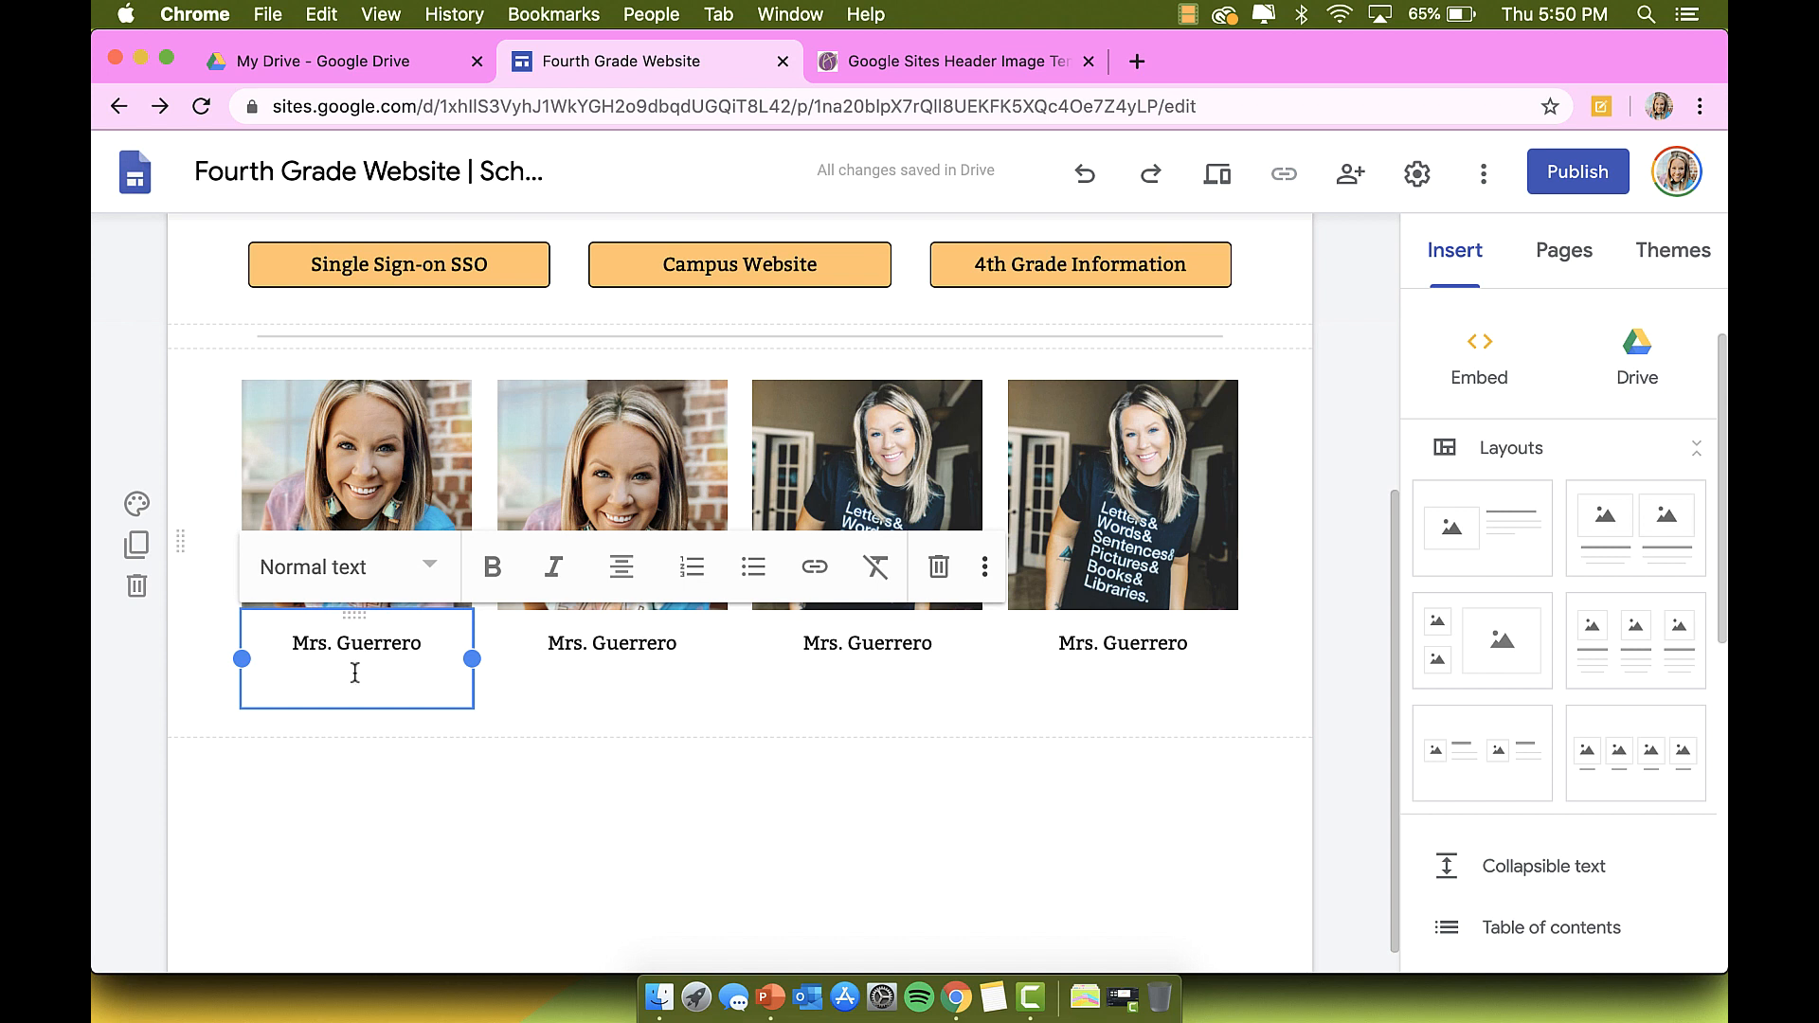
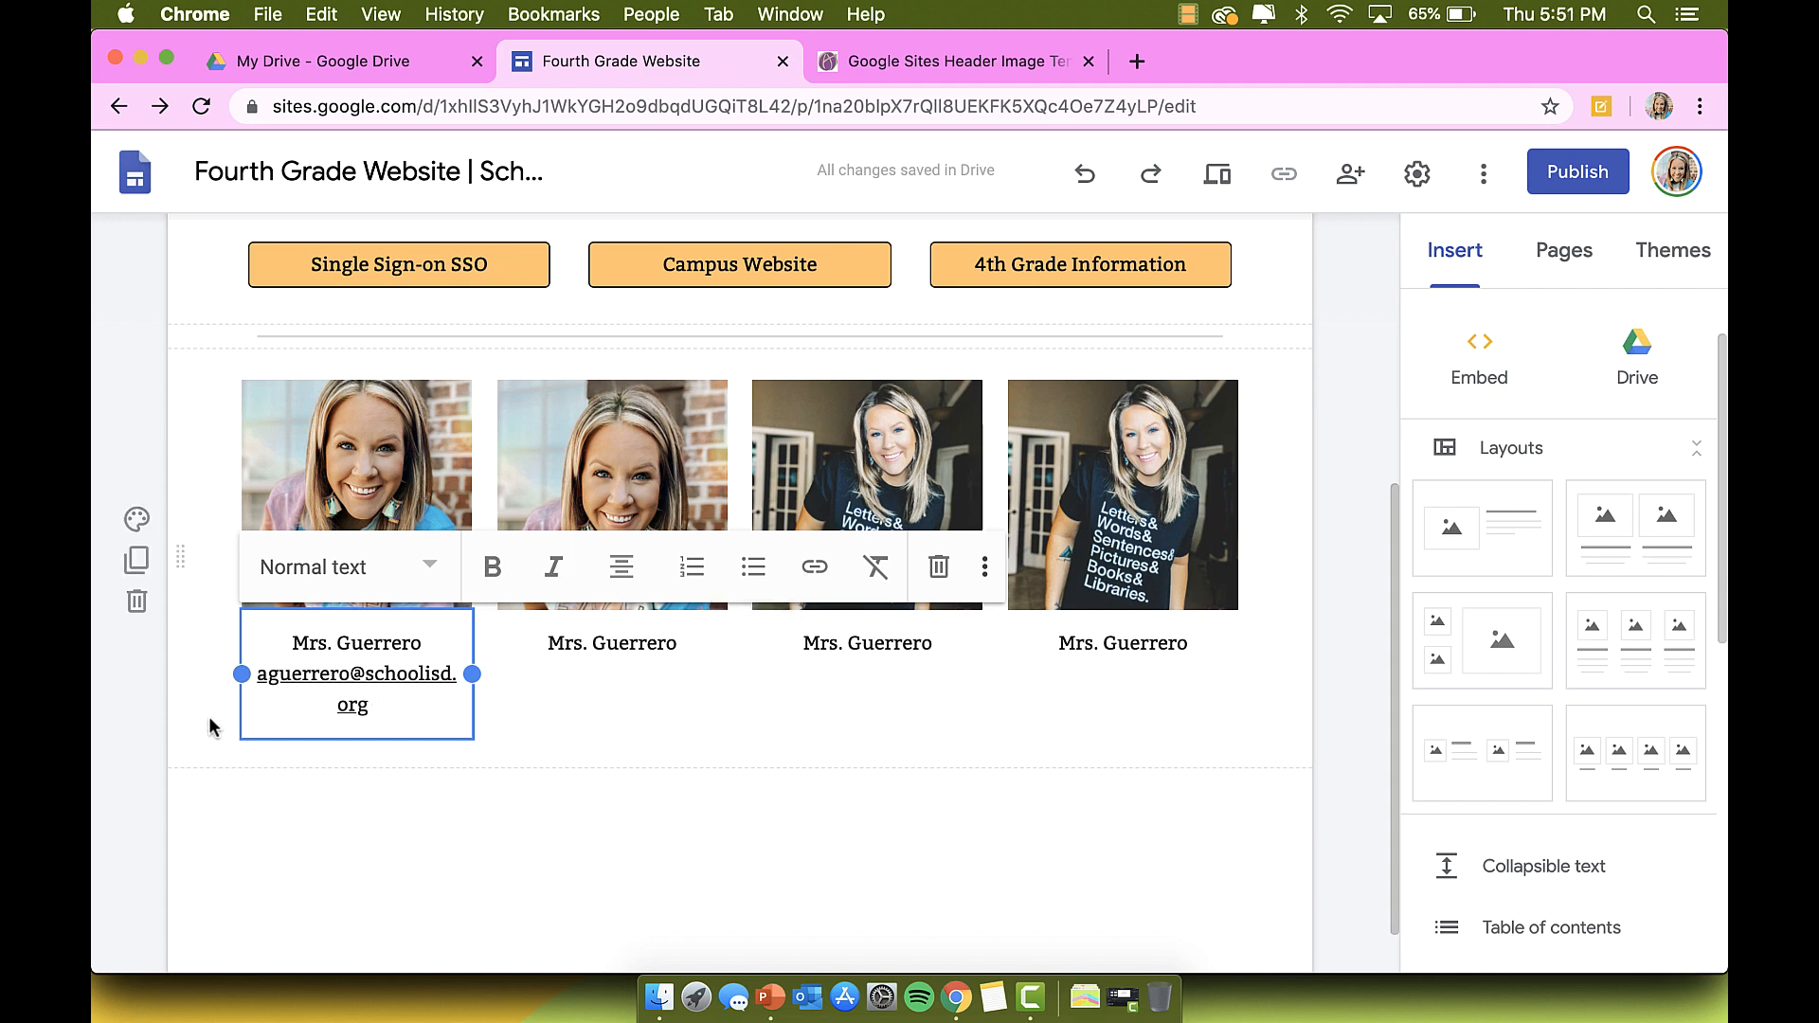
Step: Widen the first caption and move the third and fourth photos down into a second row
drag(242, 674, 210, 671)
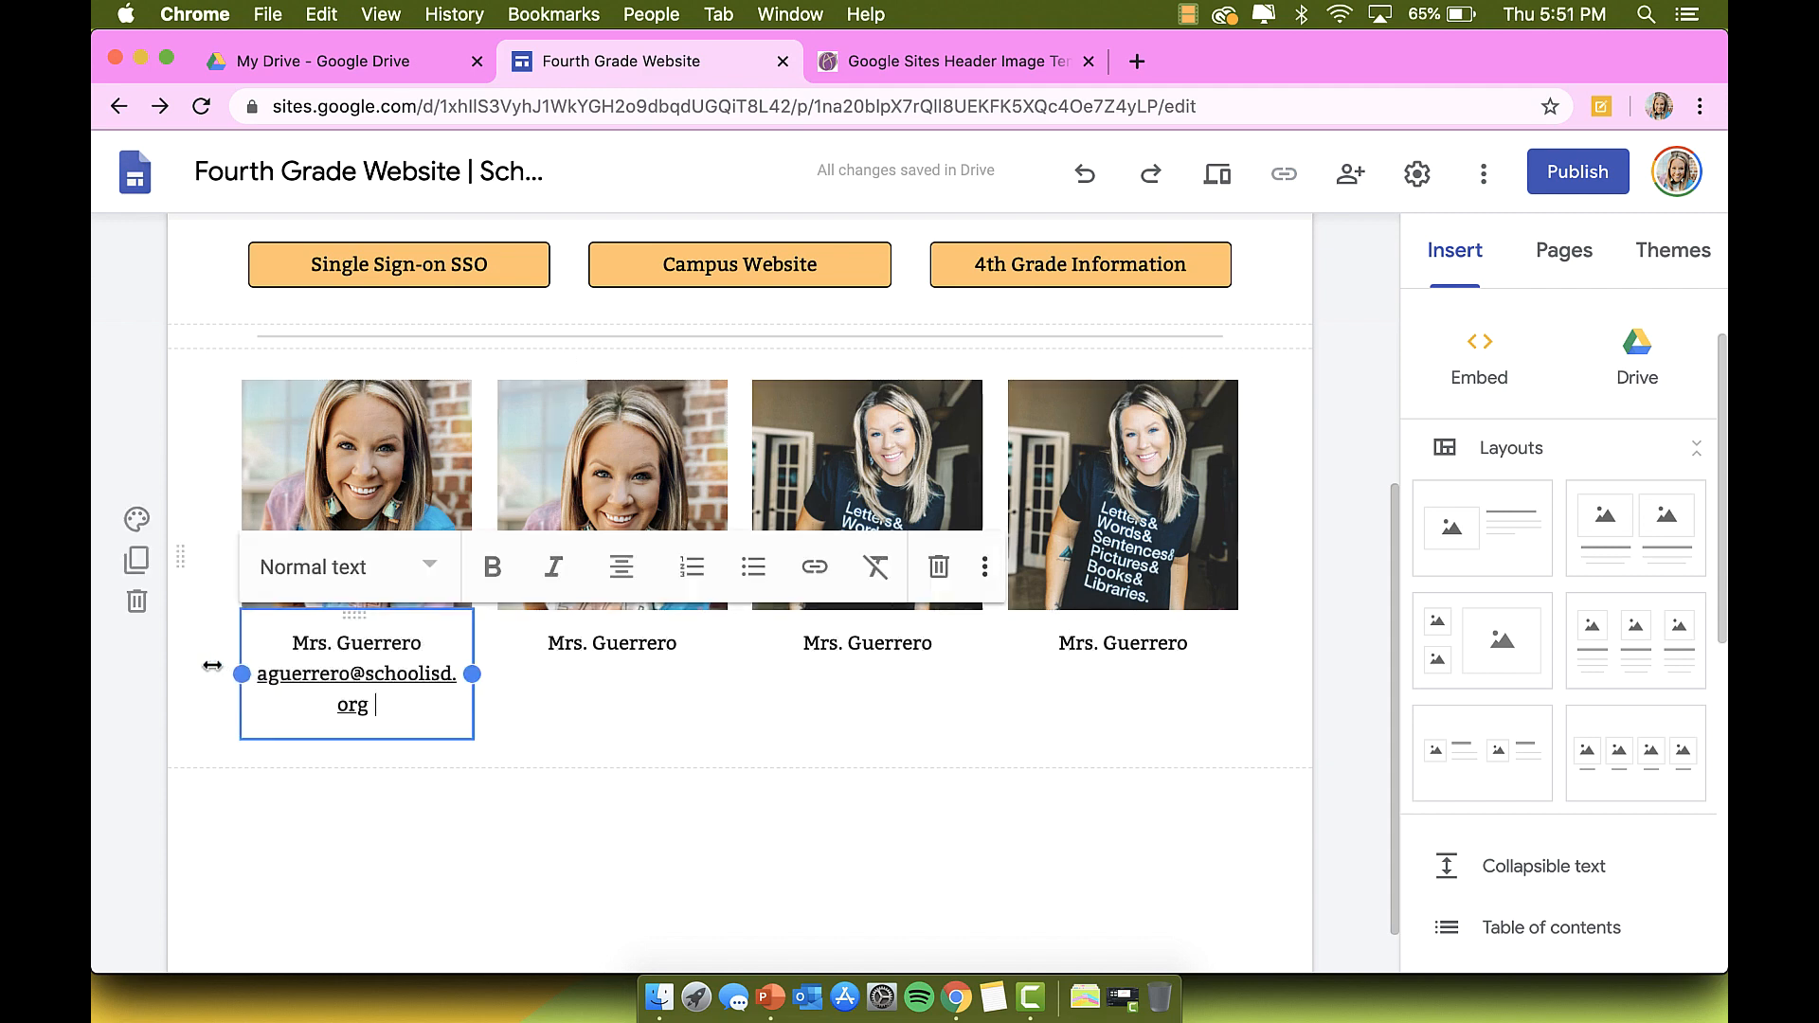
click(560, 809)
scroll(560, 808, down, 1)
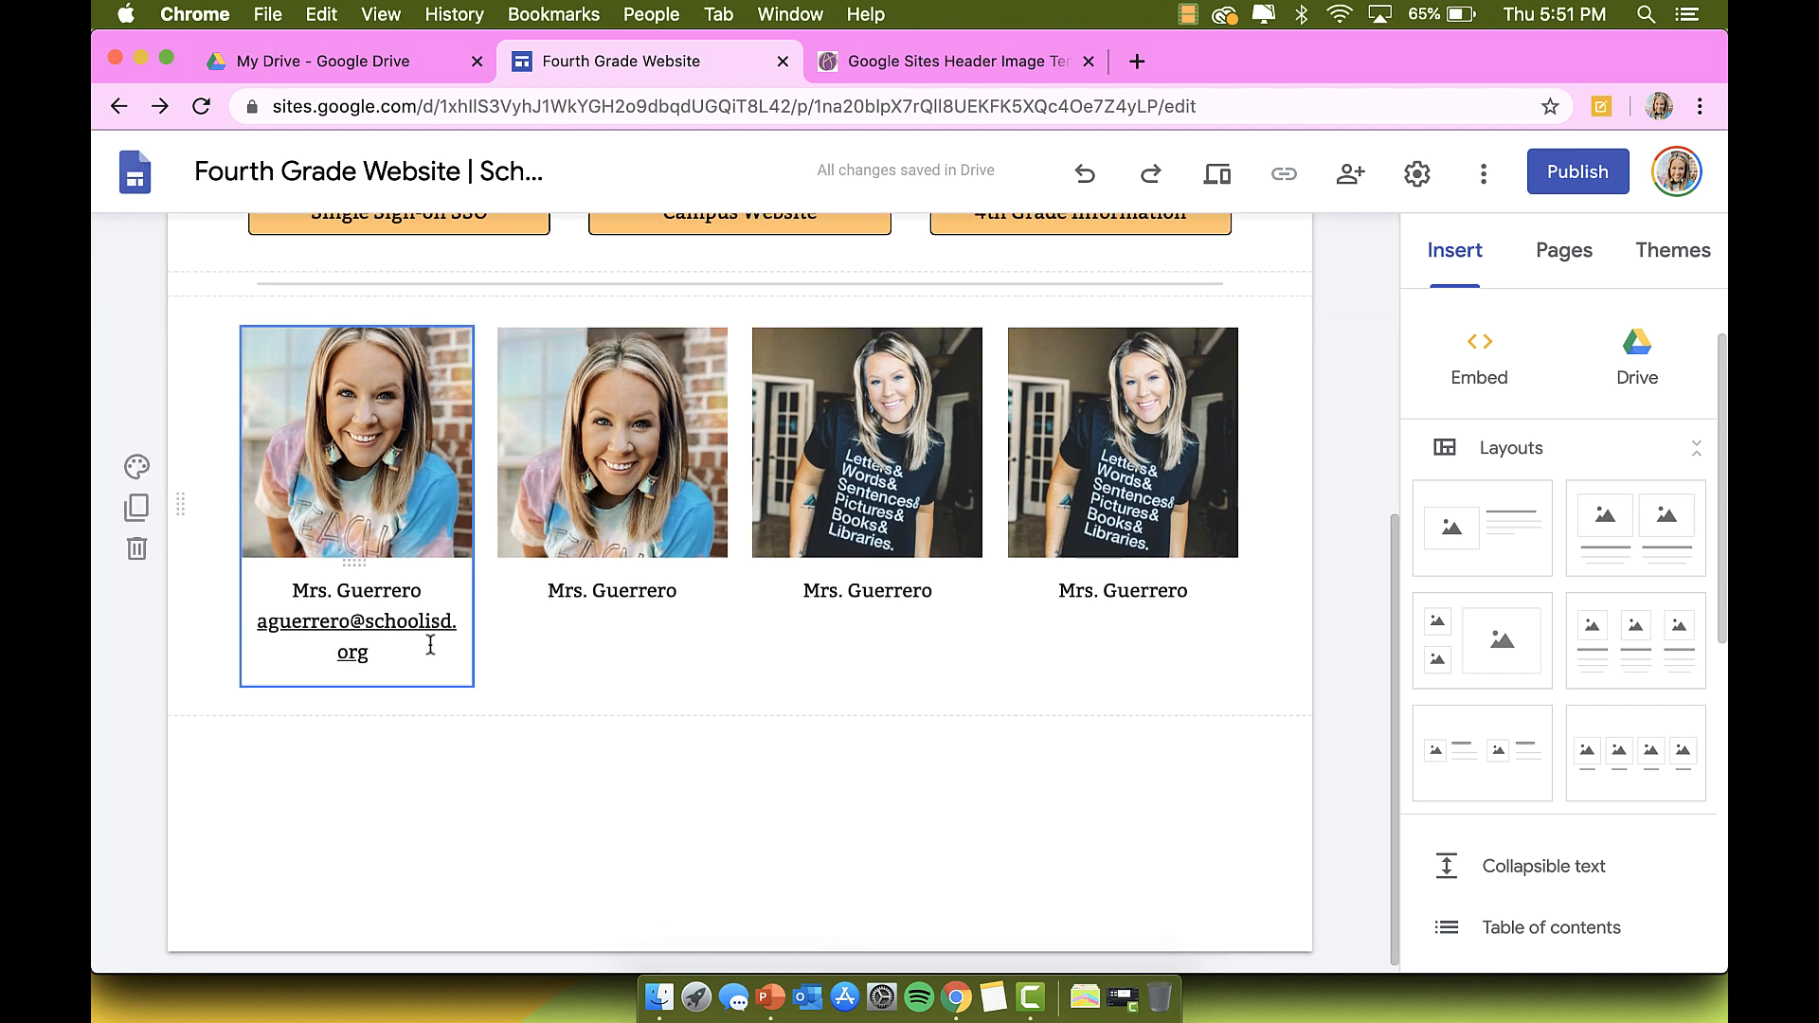
scroll(876, 491, down, 1)
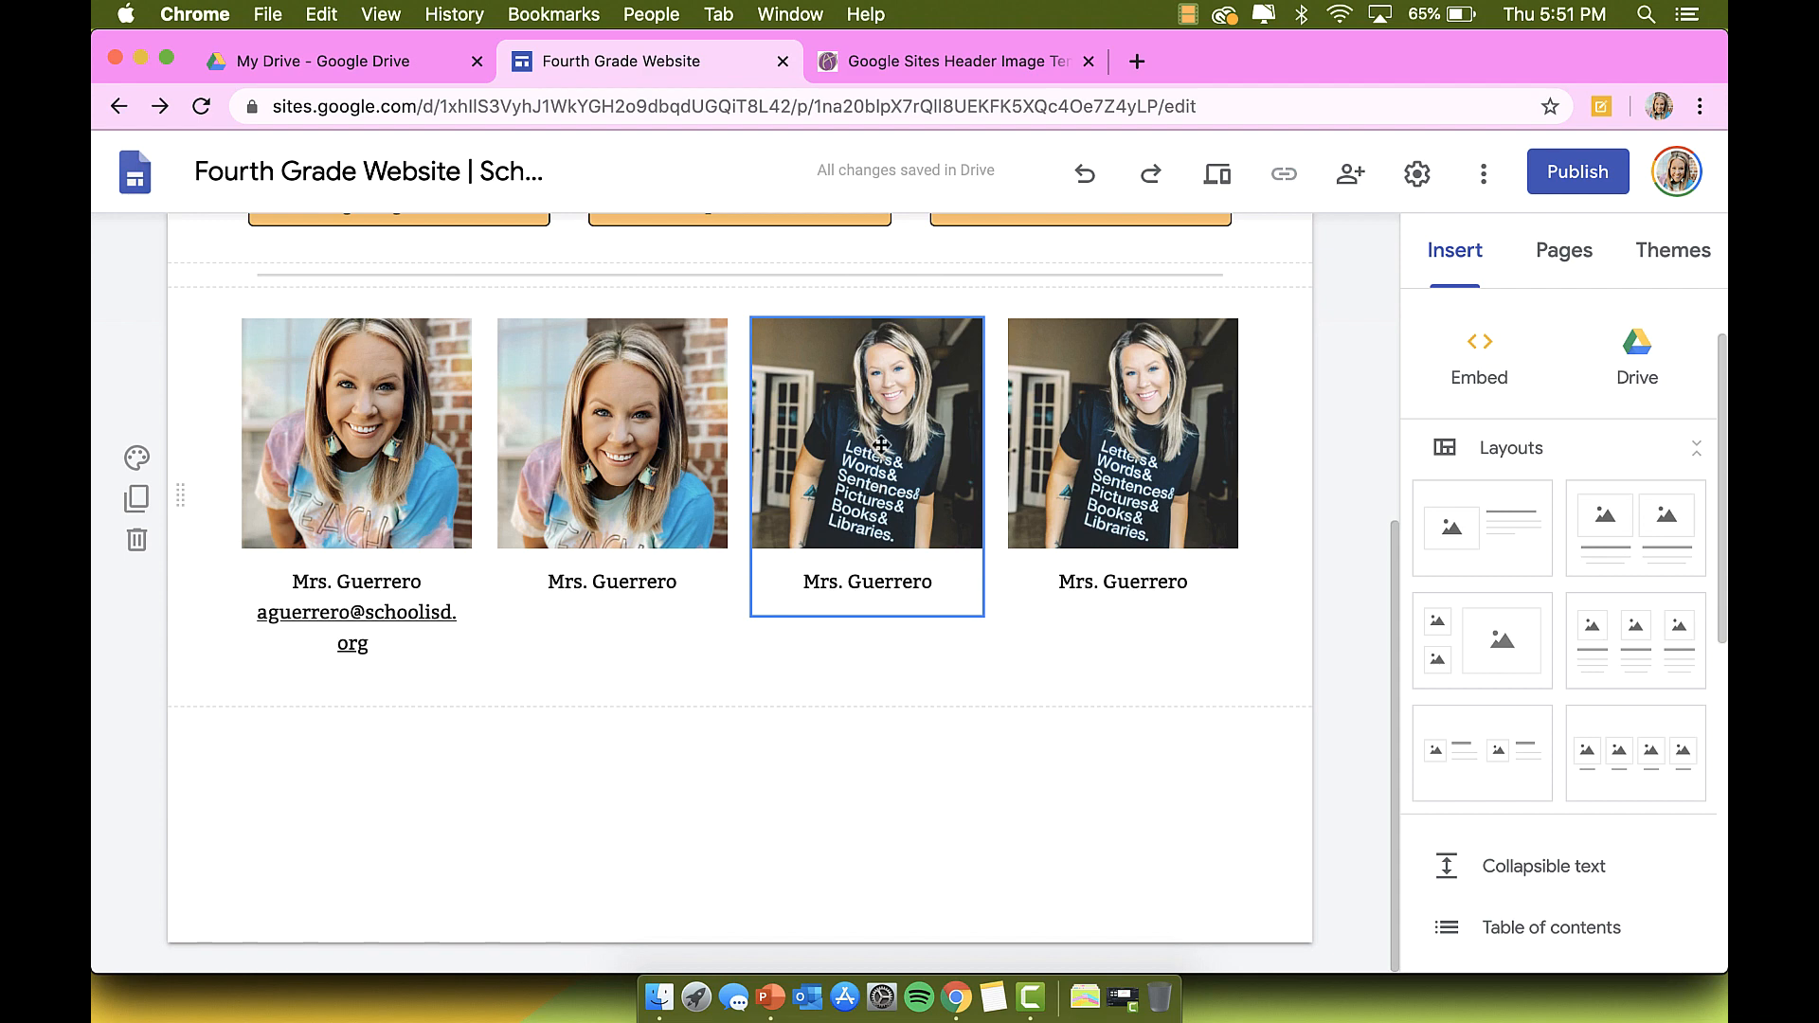
drag(881, 444, 435, 771)
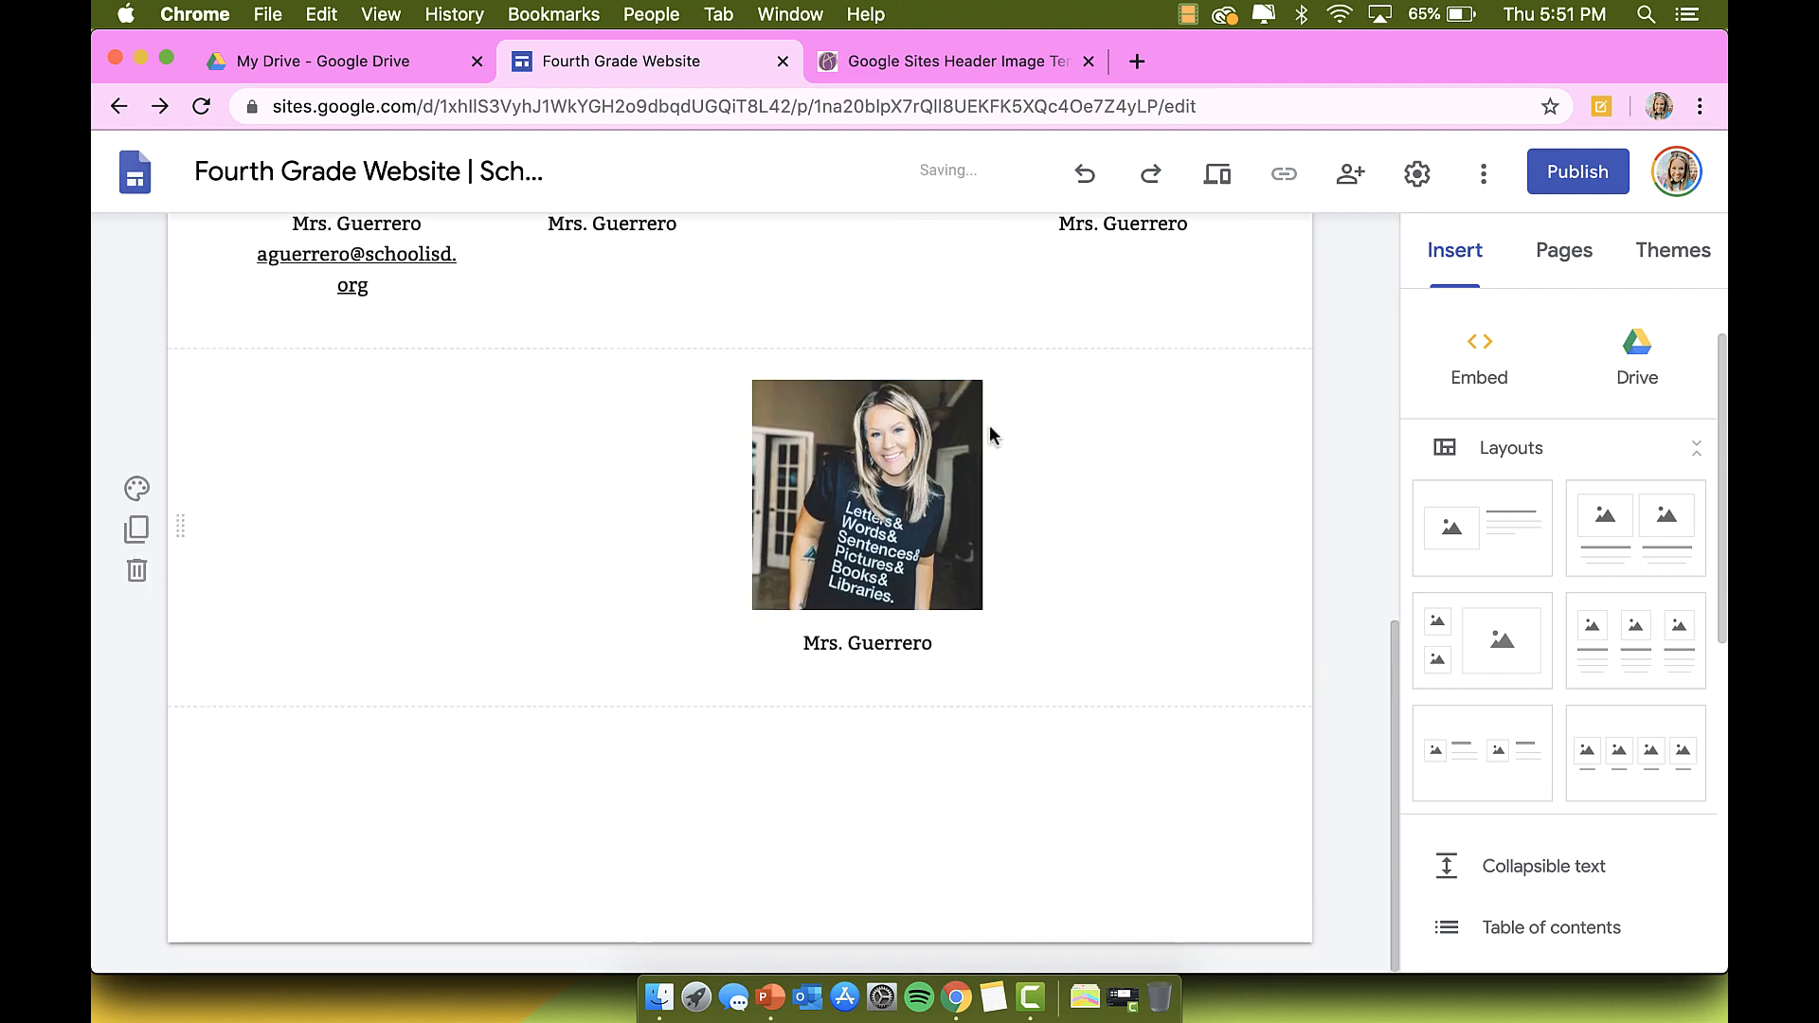
drag(1028, 440, 489, 754)
Step: Align the lower photo under the top-left photo, then select both lines of the left caption
scroll(489, 753, up, 4)
drag(554, 679, 860, 647)
scroll(861, 647, down, 2)
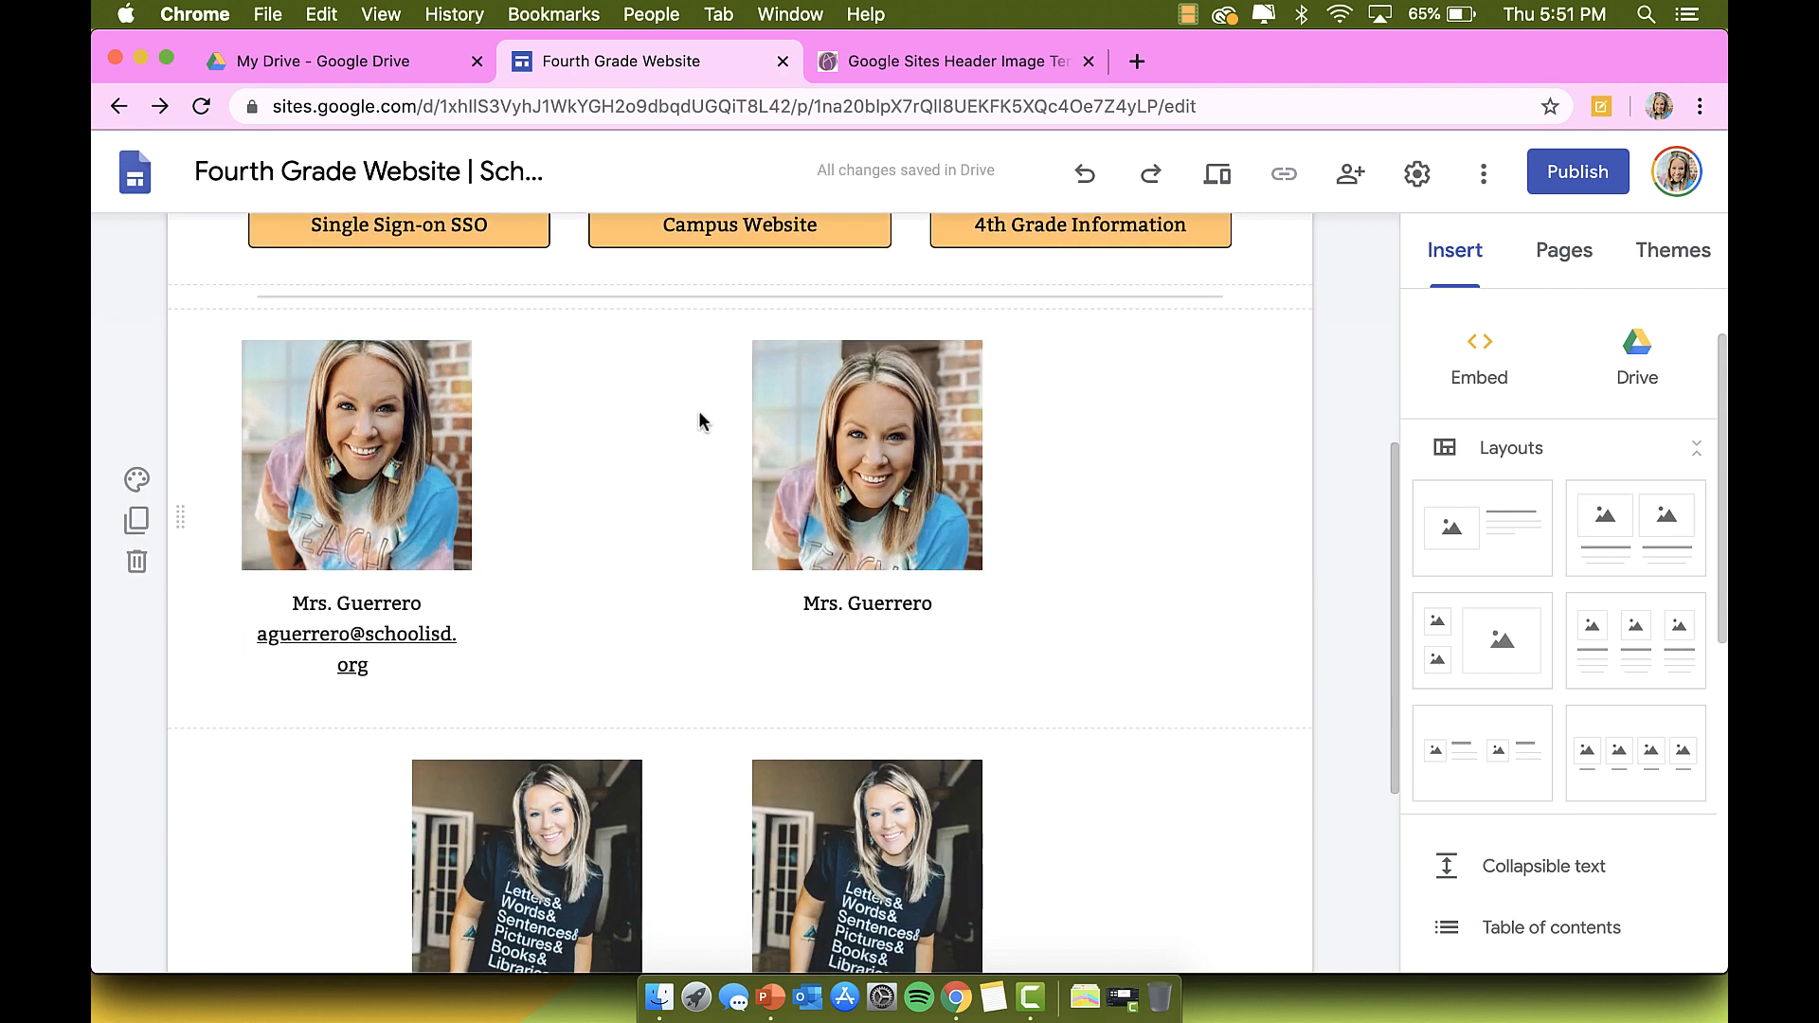
scroll(907, 433, down, 2)
drag(512, 663, 313, 660)
scroll(589, 542, up, 3)
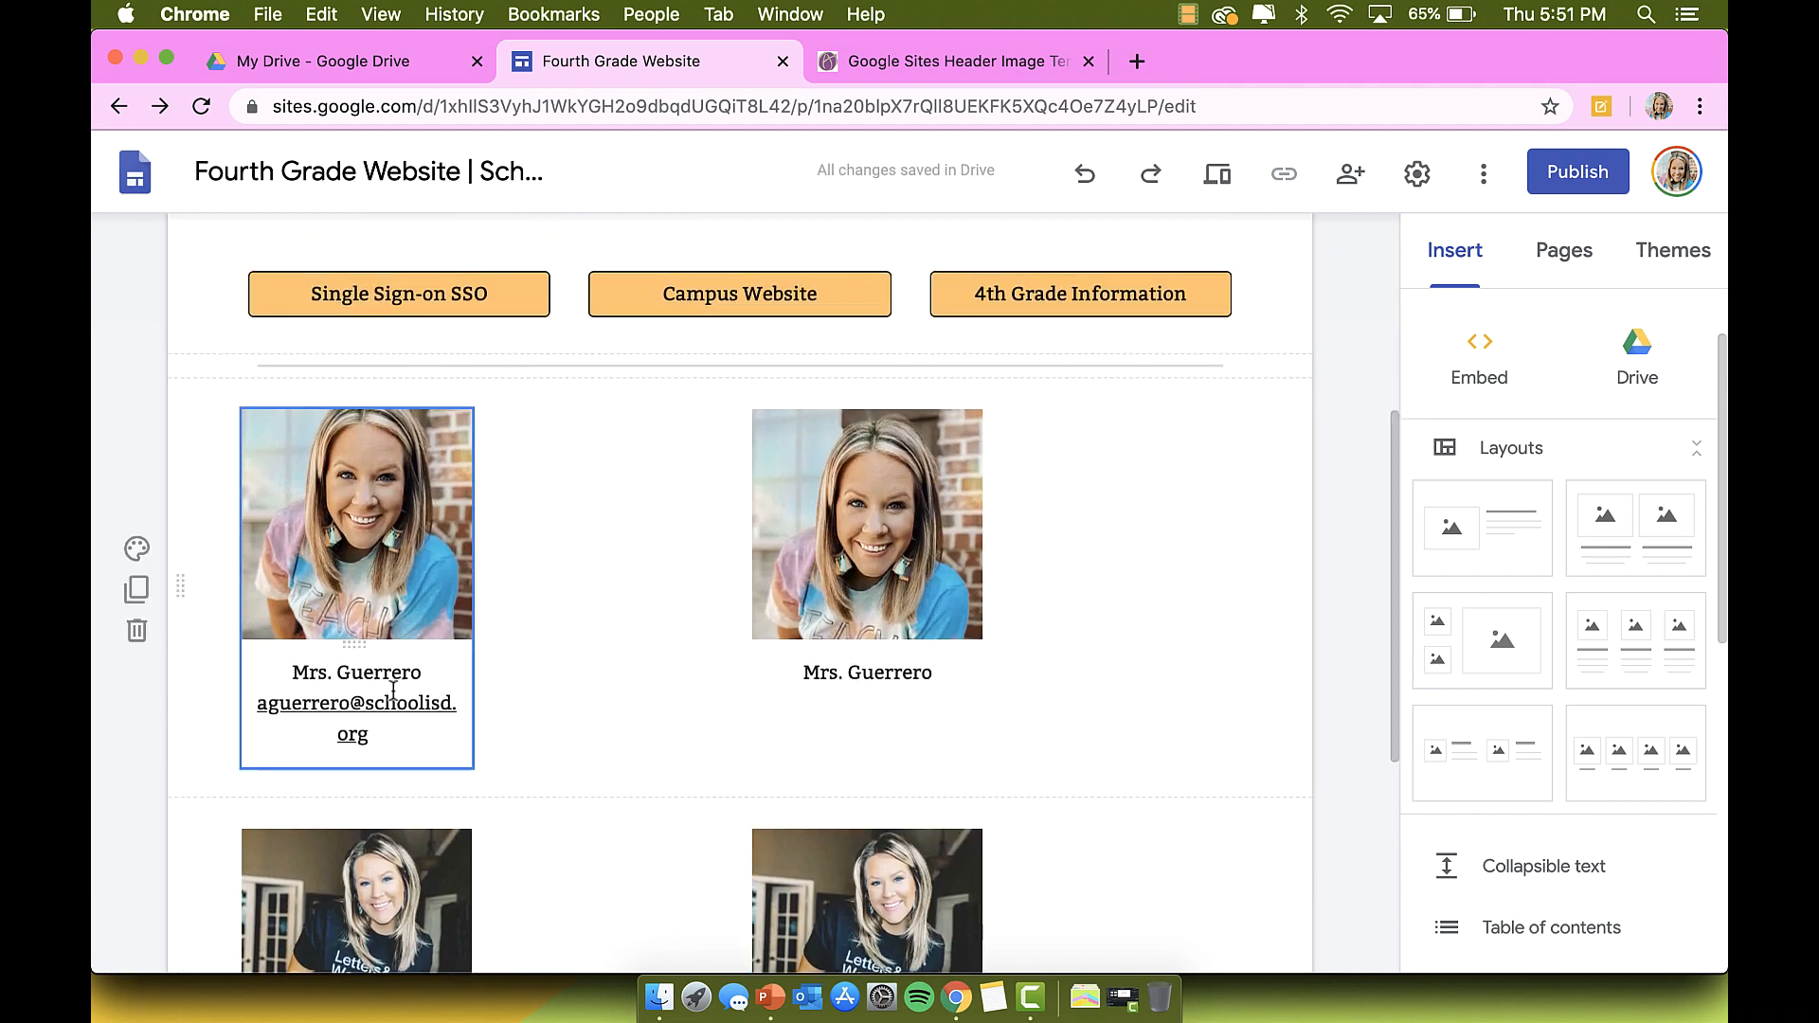
click(389, 738)
drag(388, 738, 219, 650)
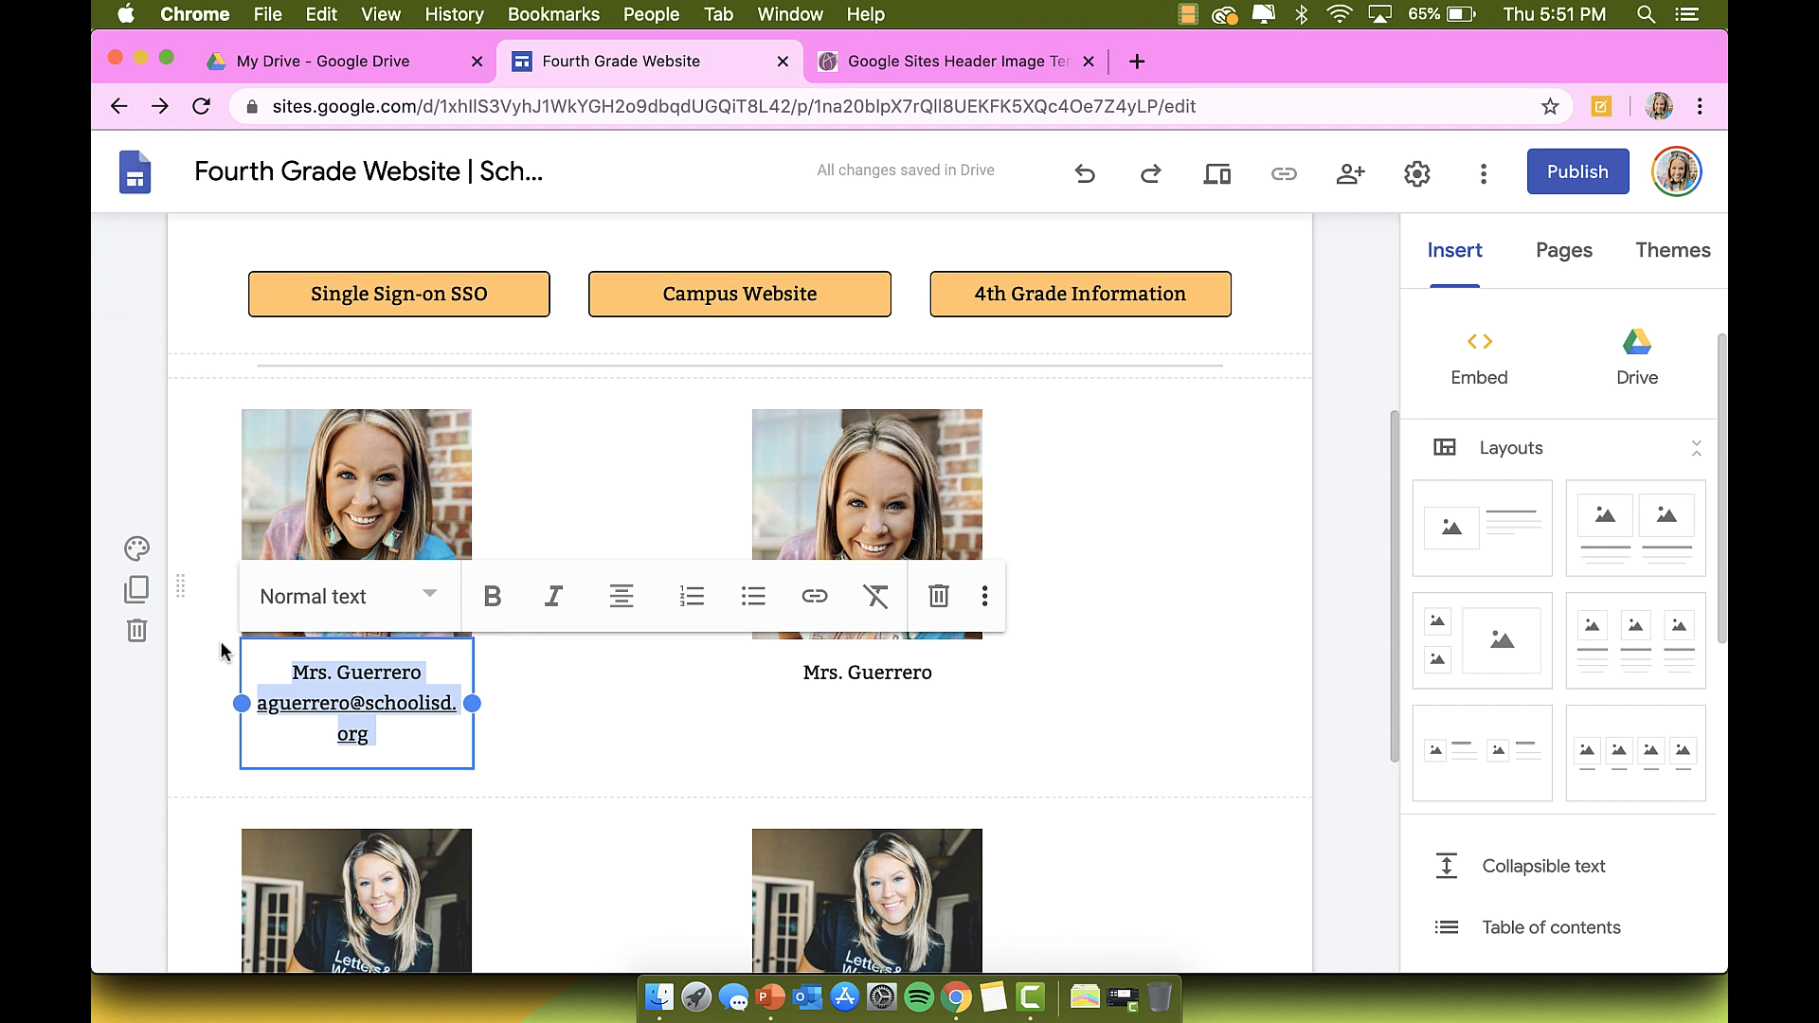
Step: Shorten the left caption to the teacher's name and insert a narrow text box between the photos
text(Mrs)
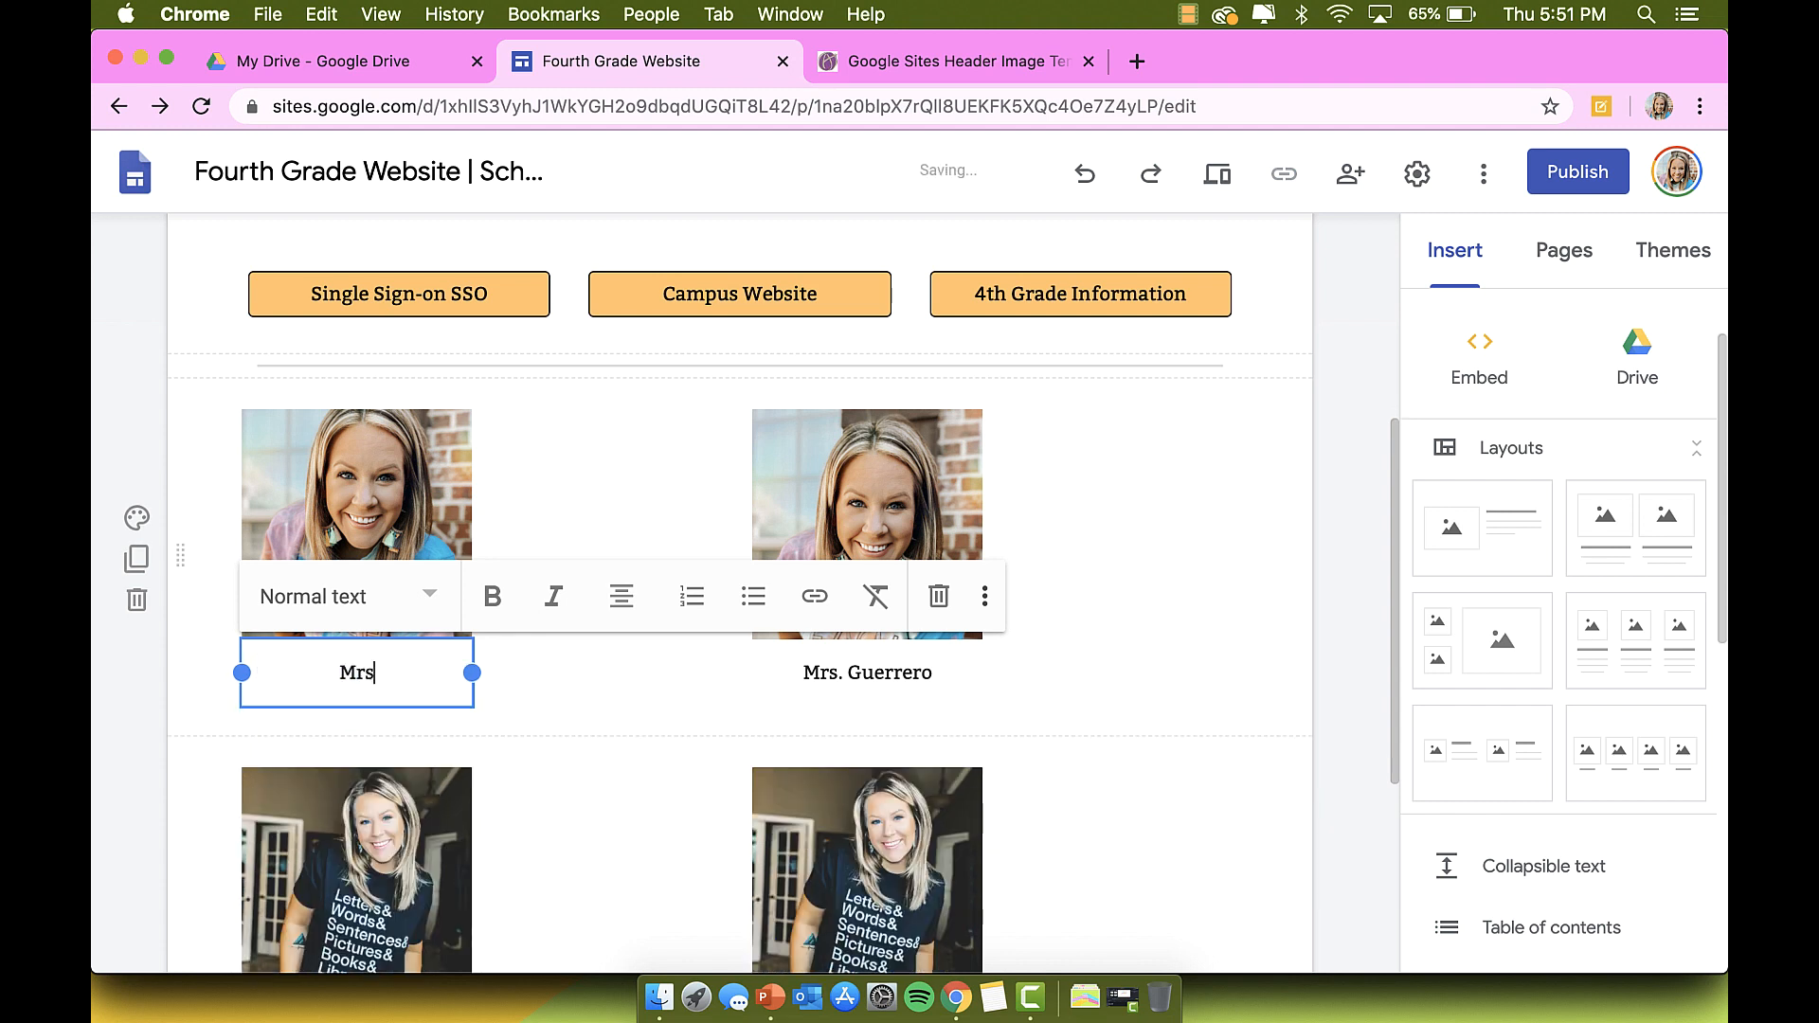
text(. Guerrero)
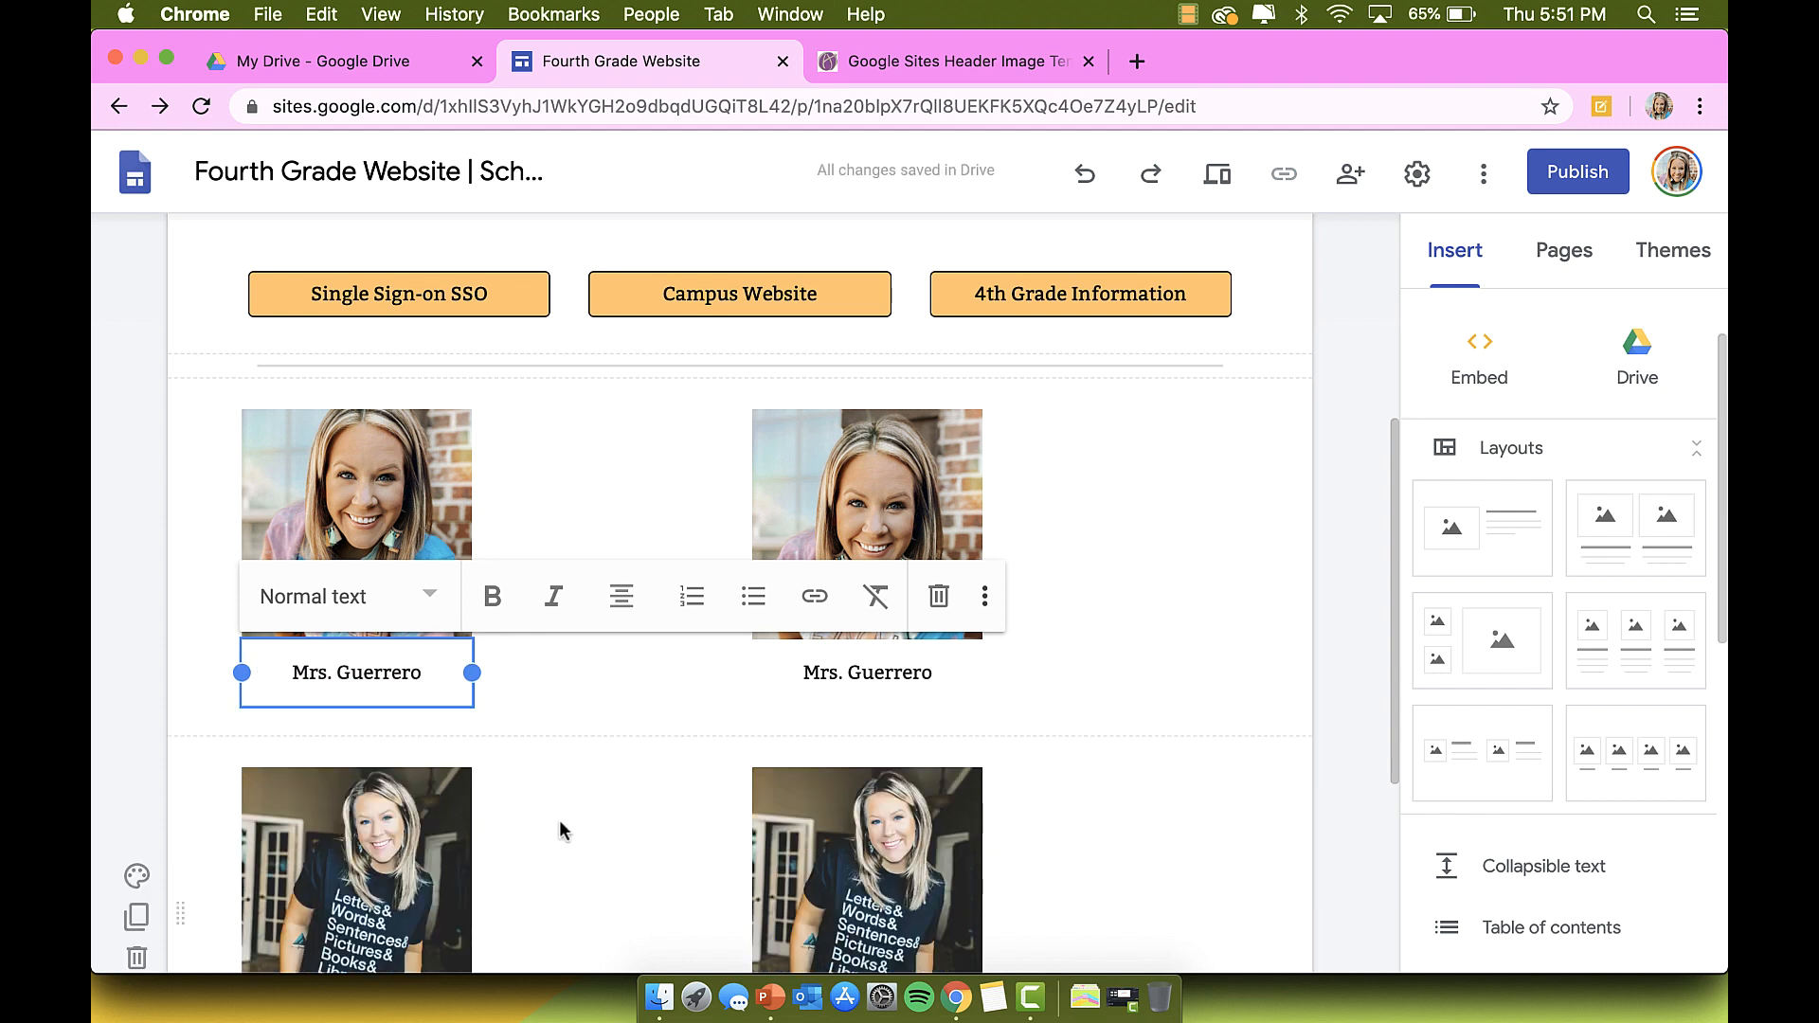
click(560, 824)
double_click(591, 547)
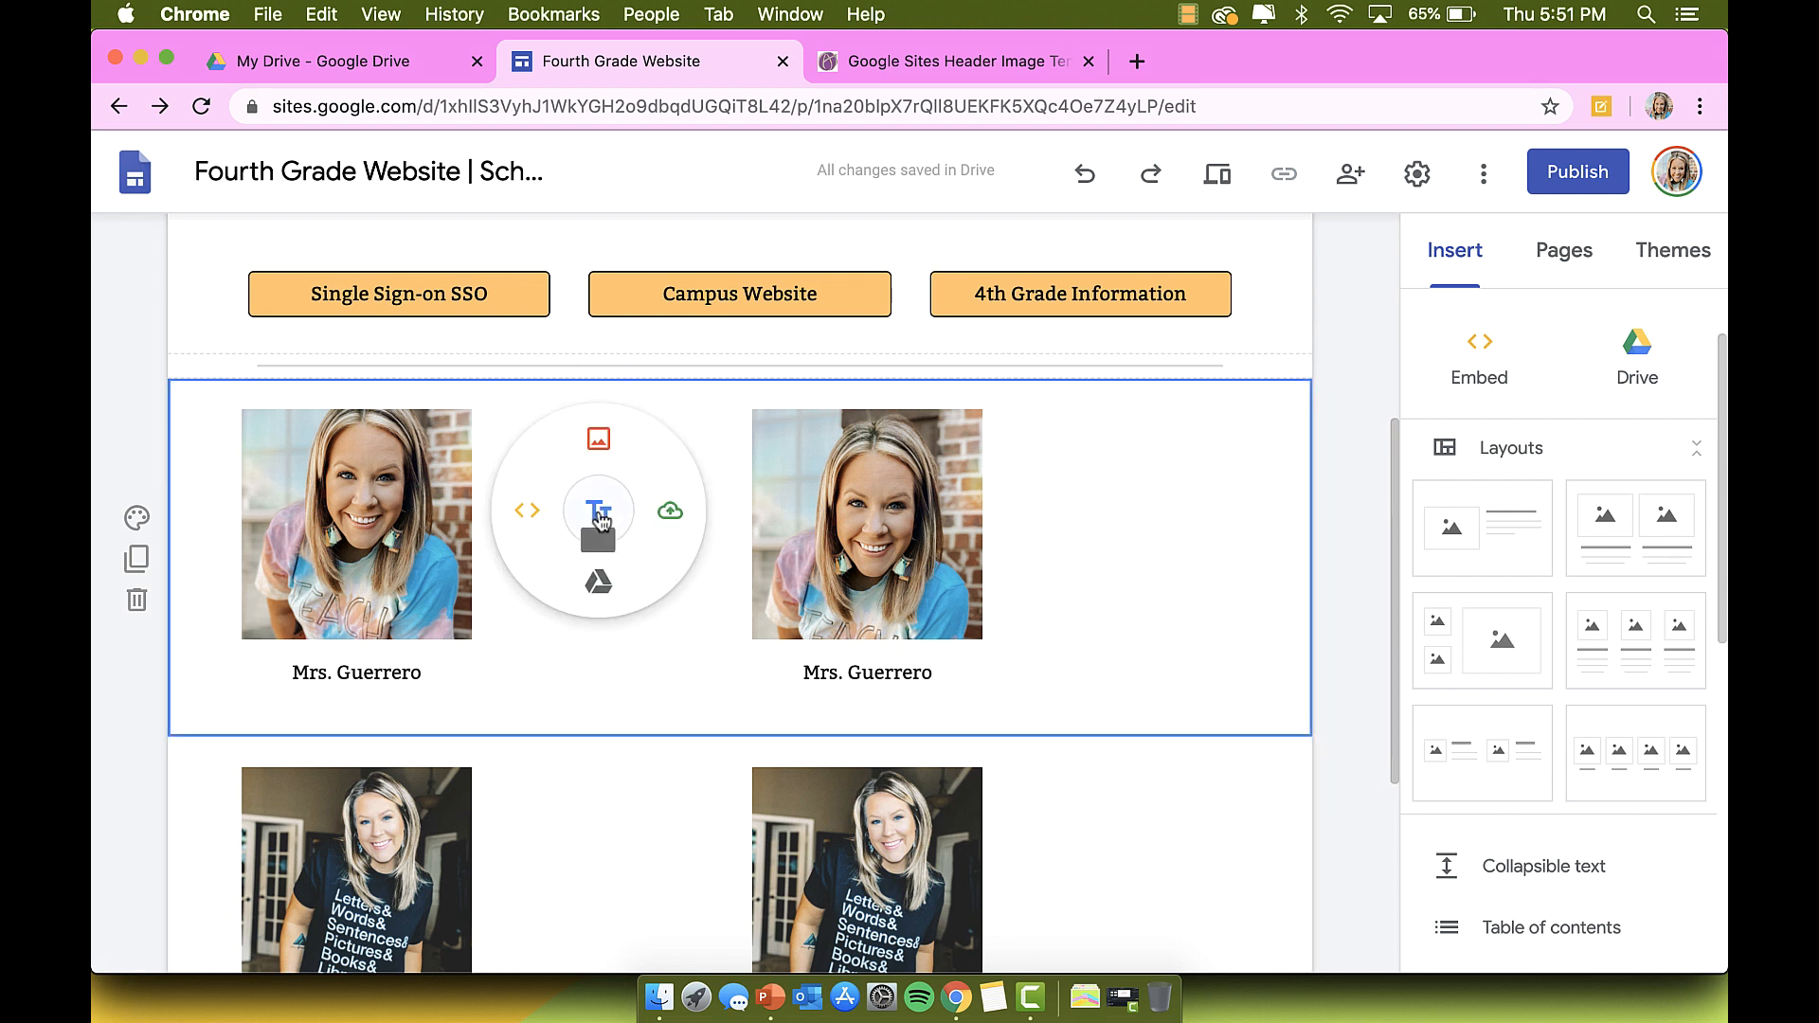
click(598, 512)
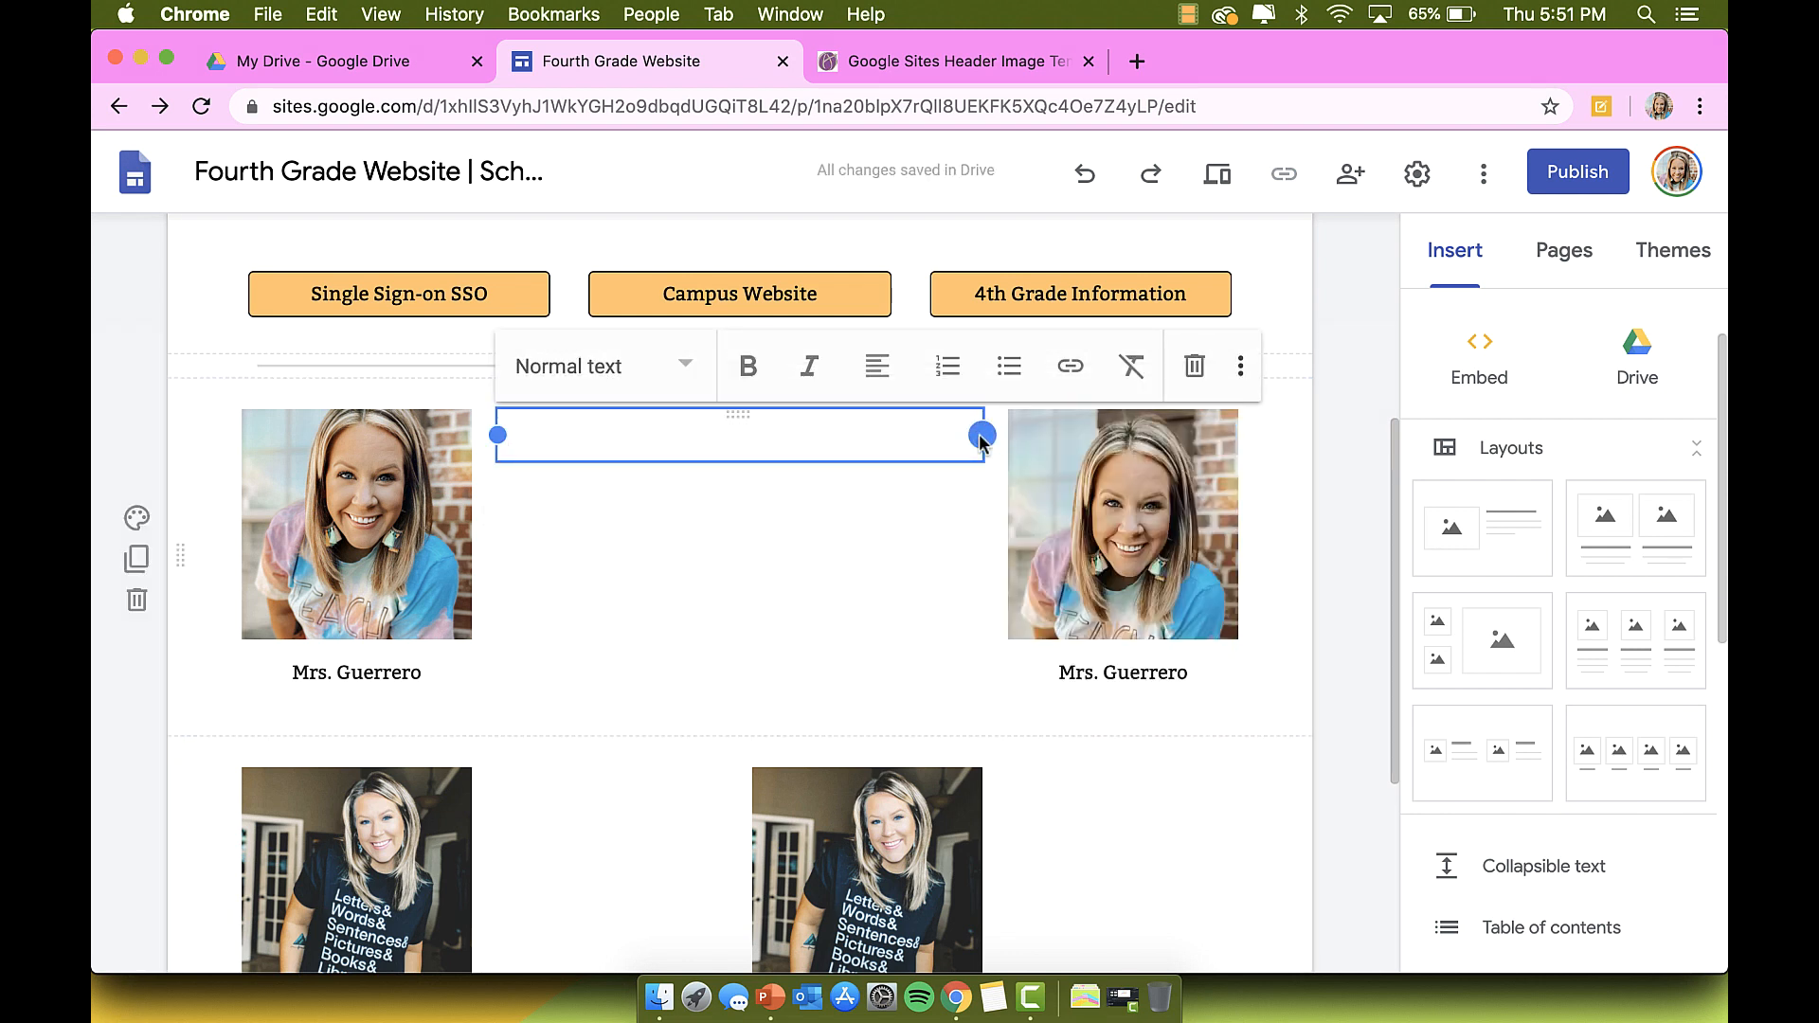
drag(982, 435, 663, 436)
click(1146, 486)
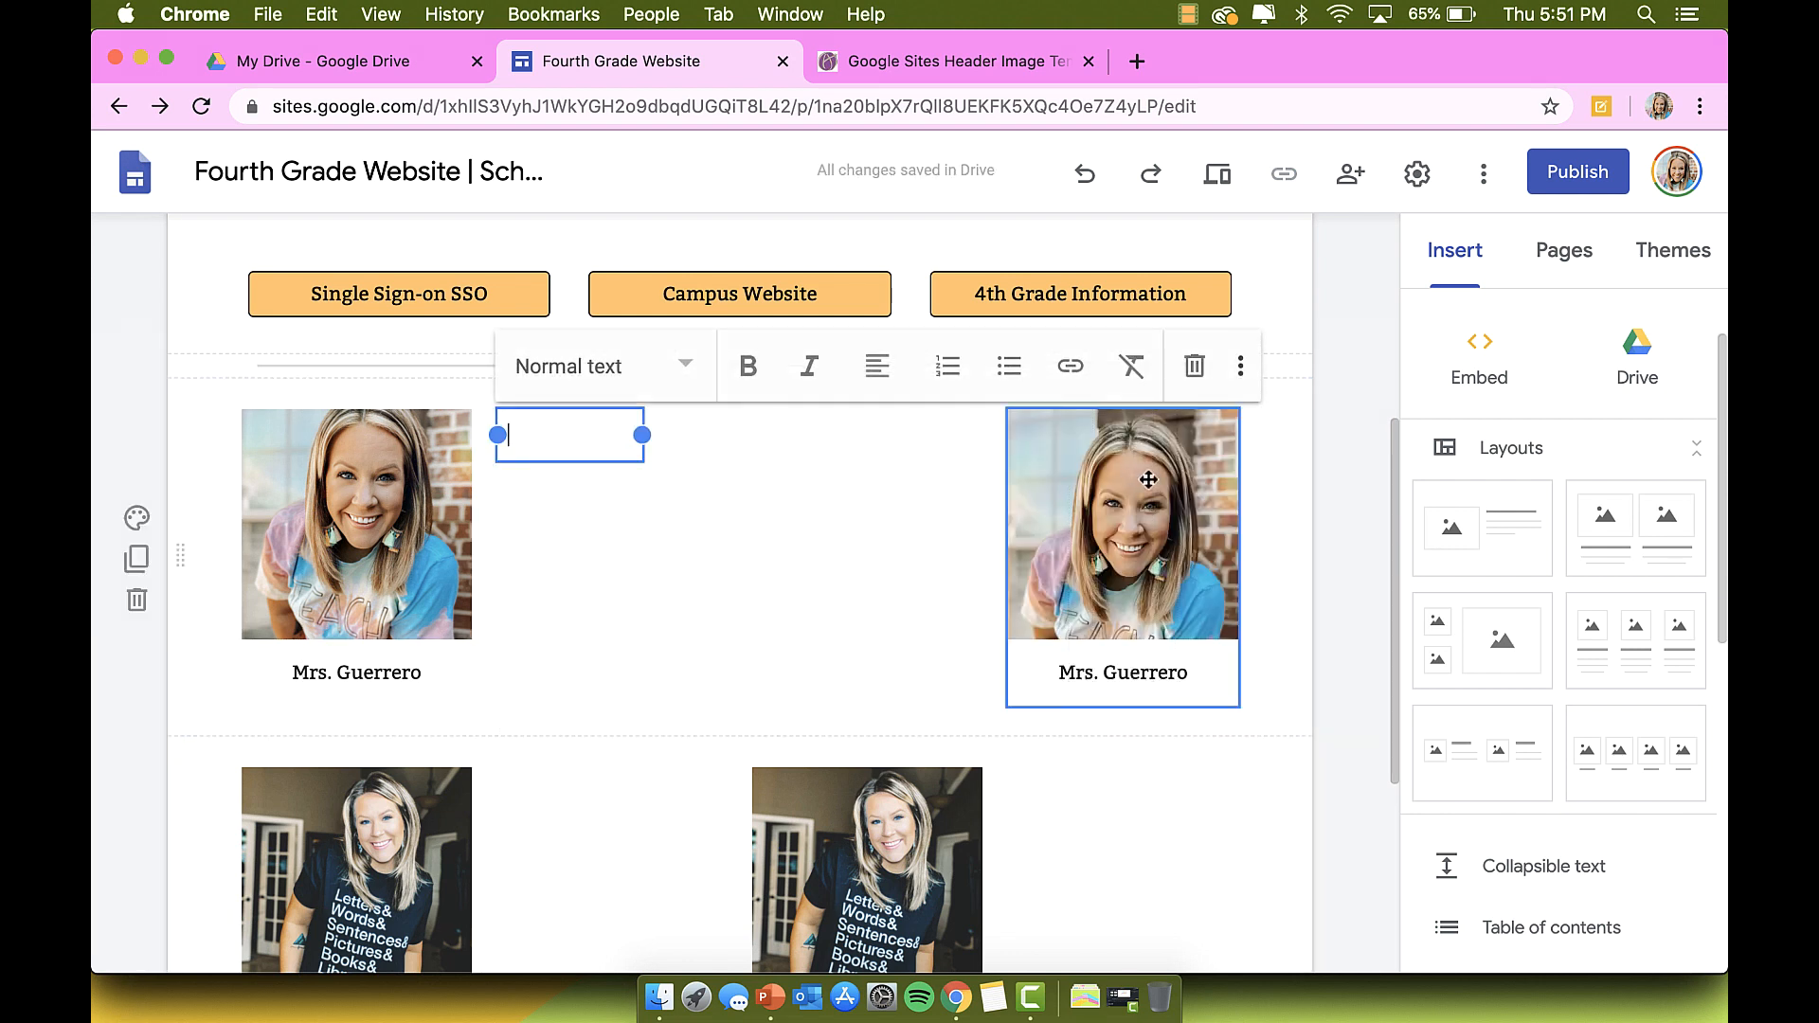
drag(1147, 486, 849, 484)
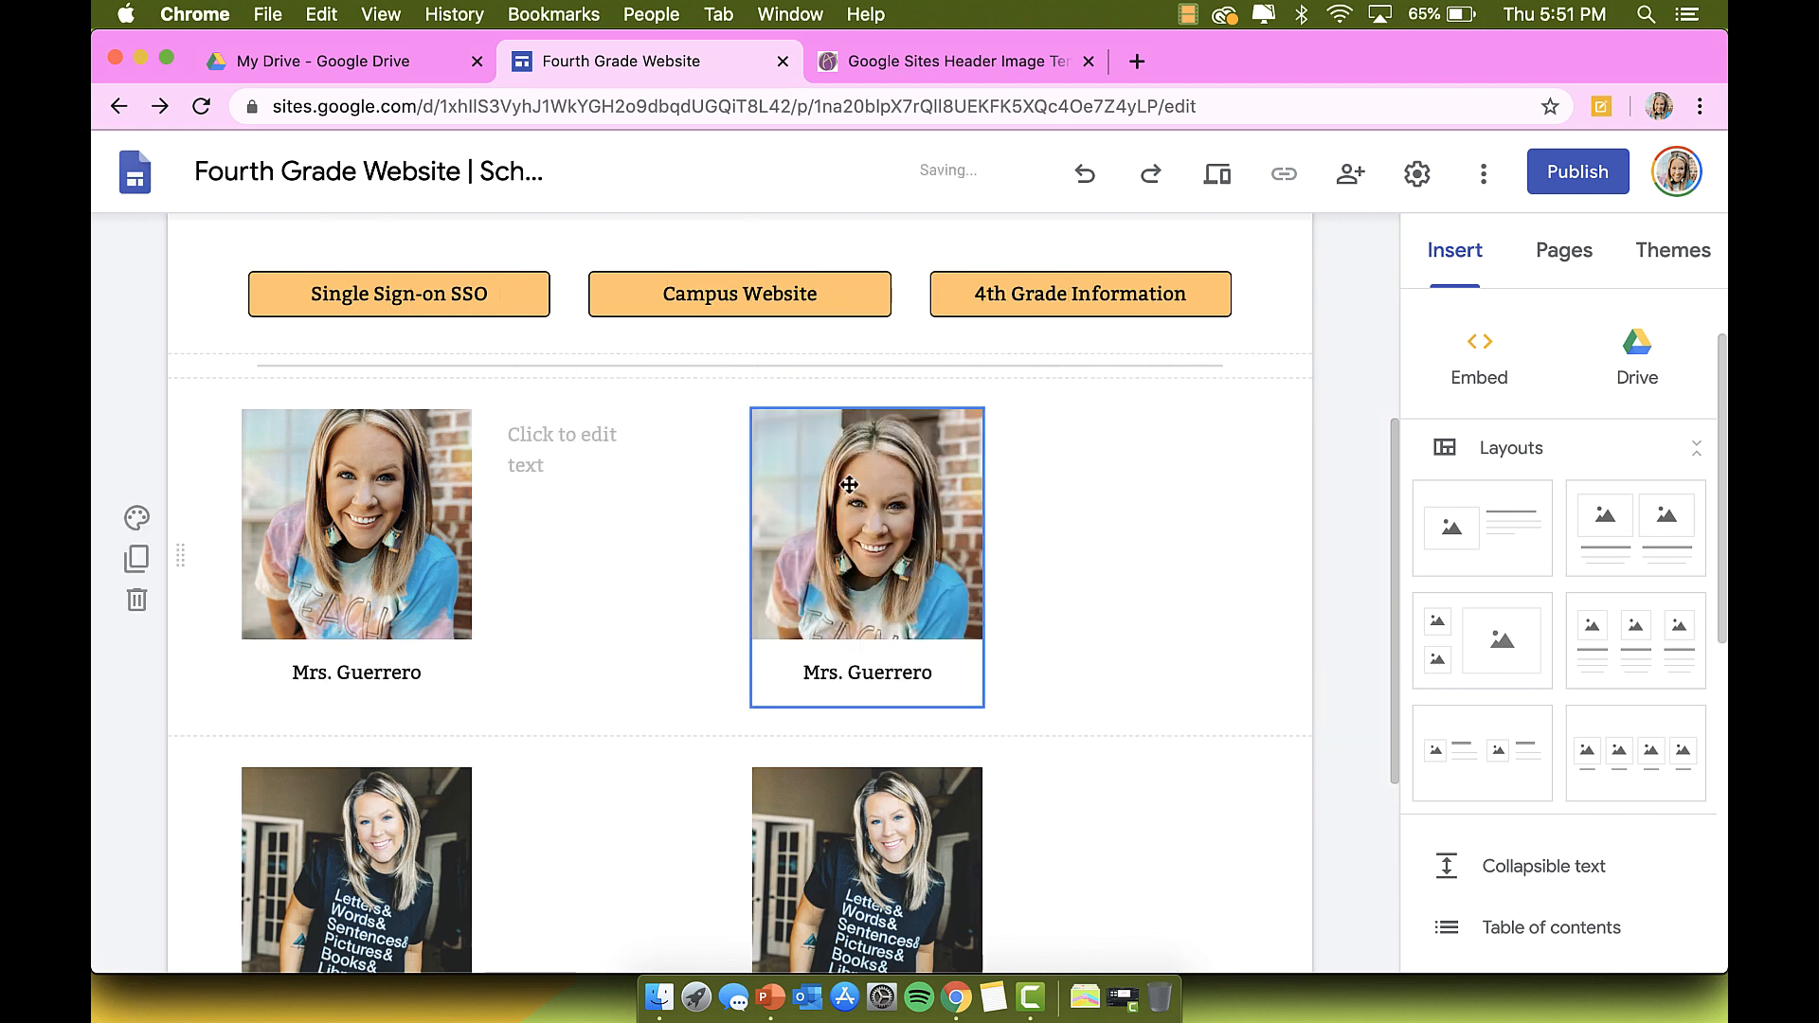
Step: Type 'Contact information:' with the teacher's e-mail below it, set in Small style
click(527, 435)
drag(644, 436, 728, 436)
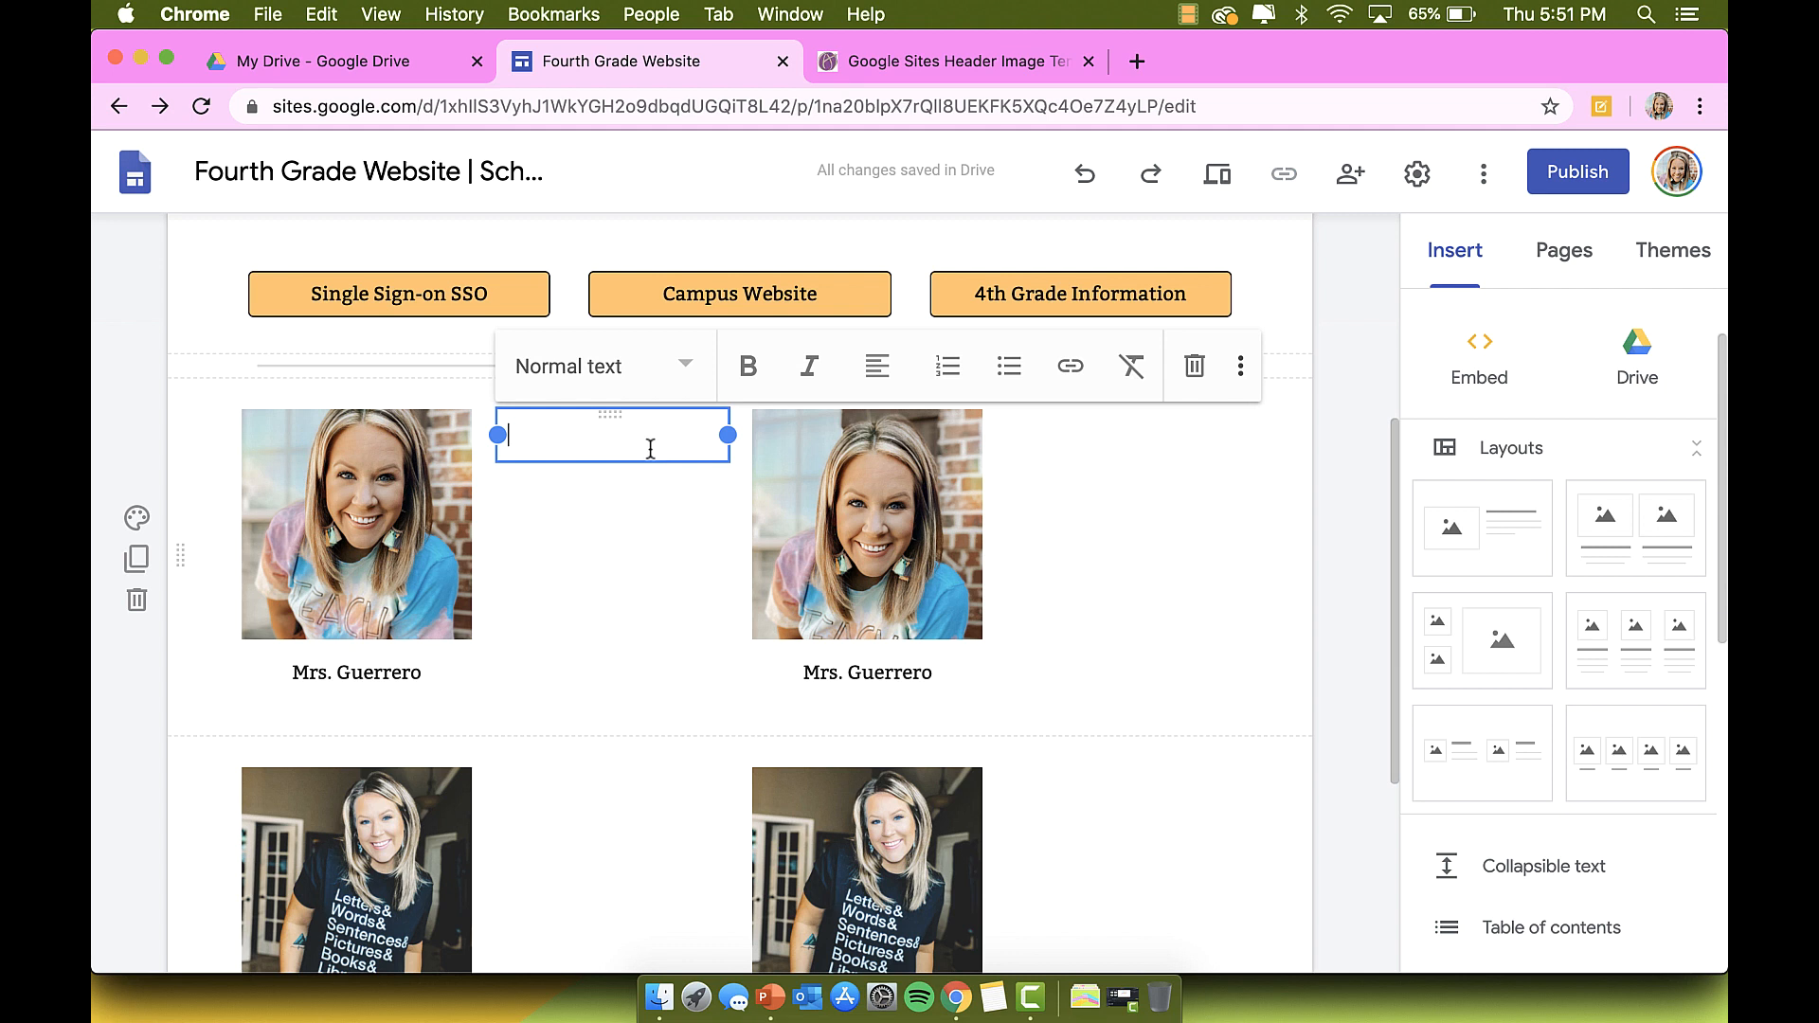
text(Contact)
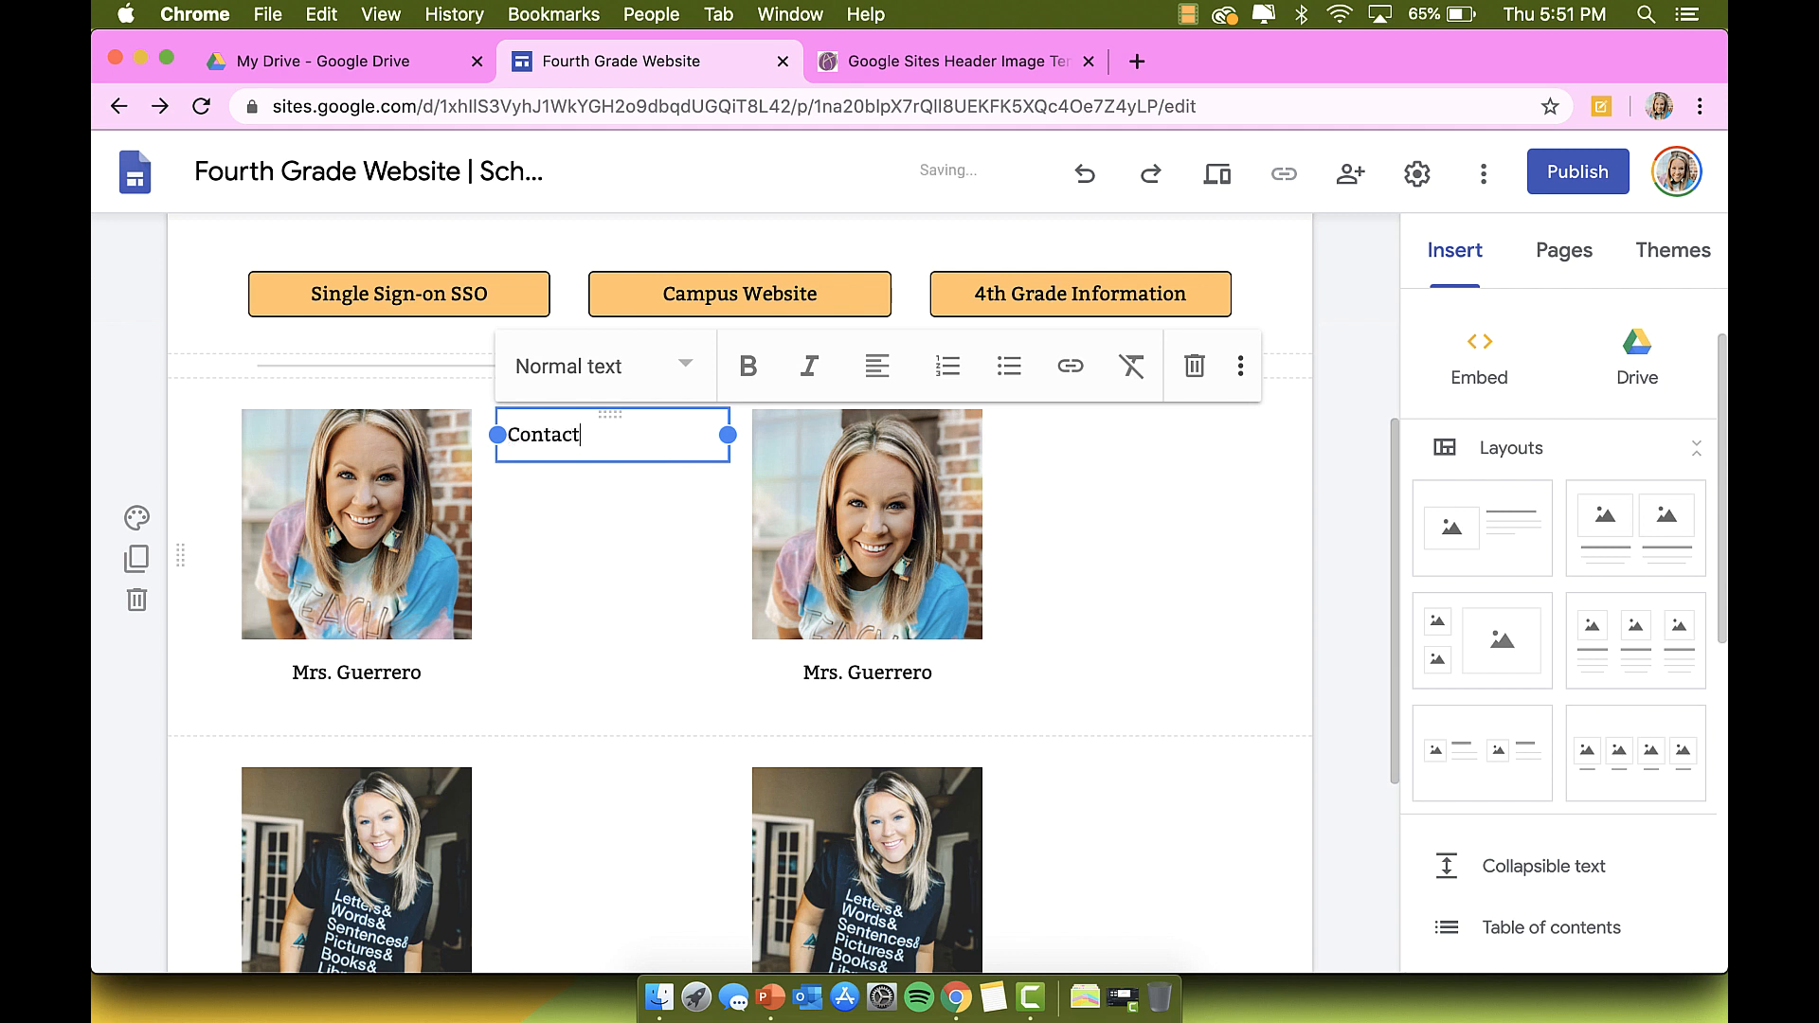
text( information:)
key(Return)
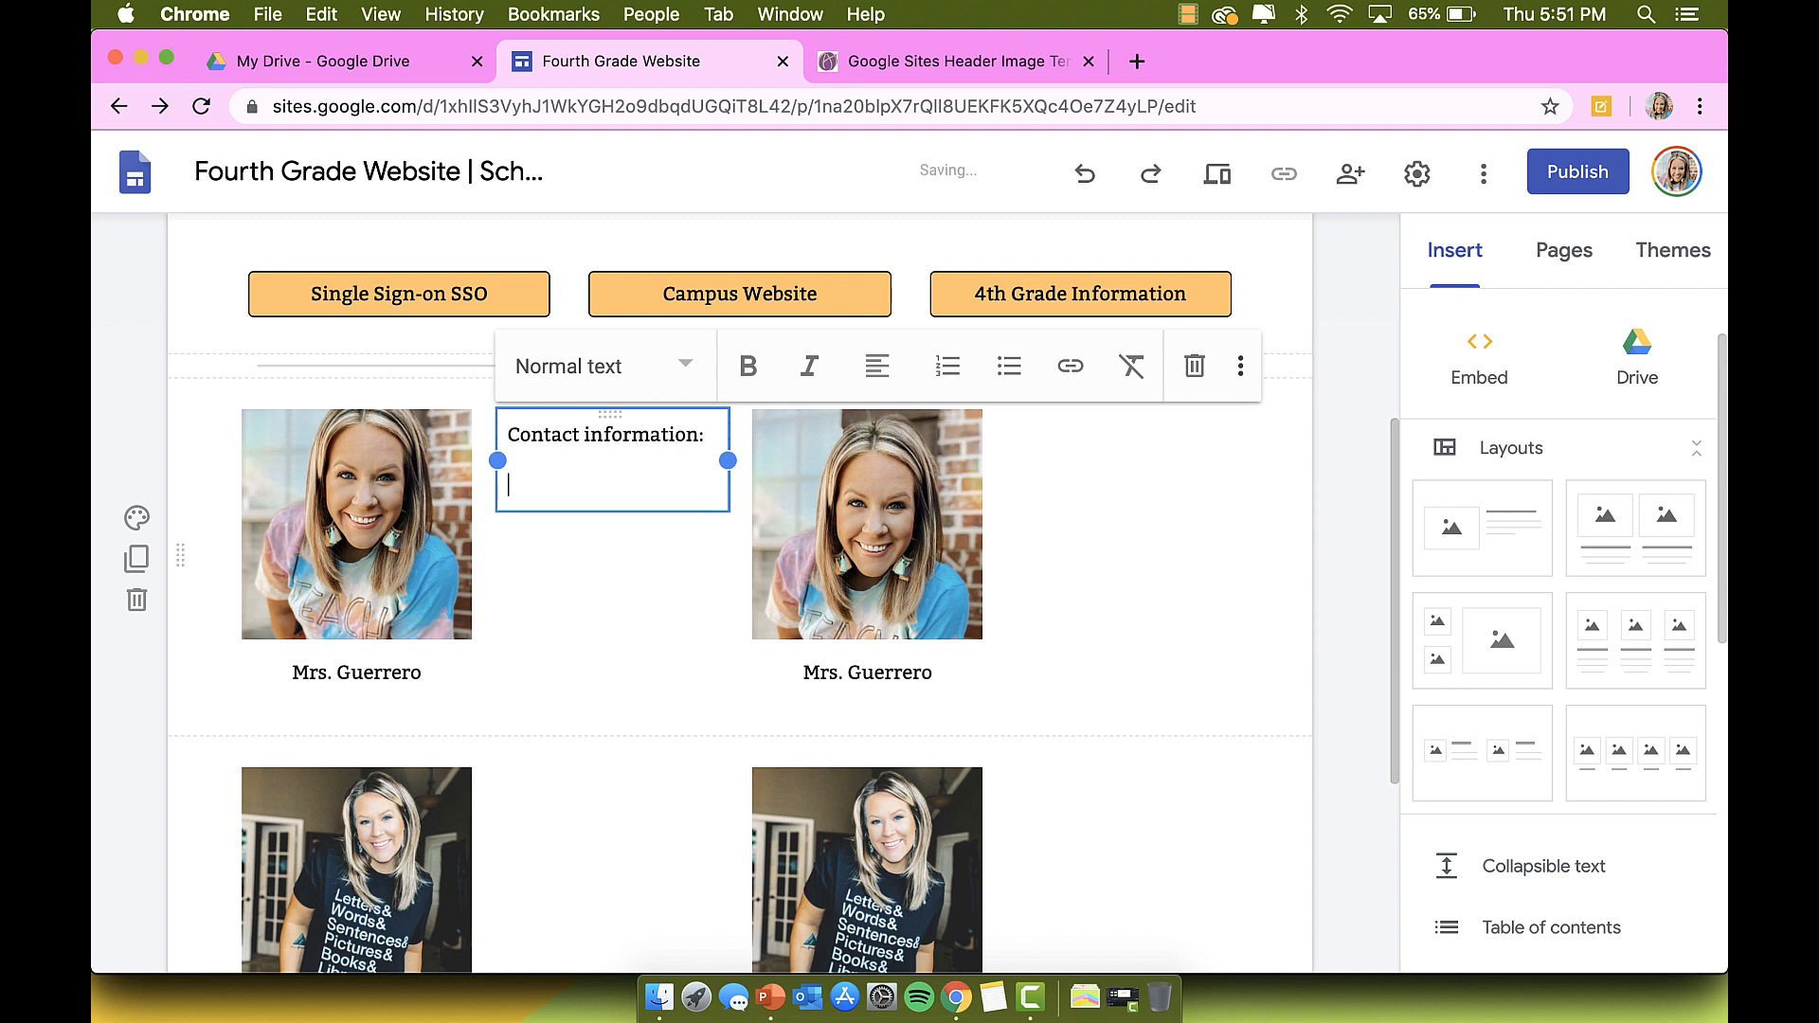
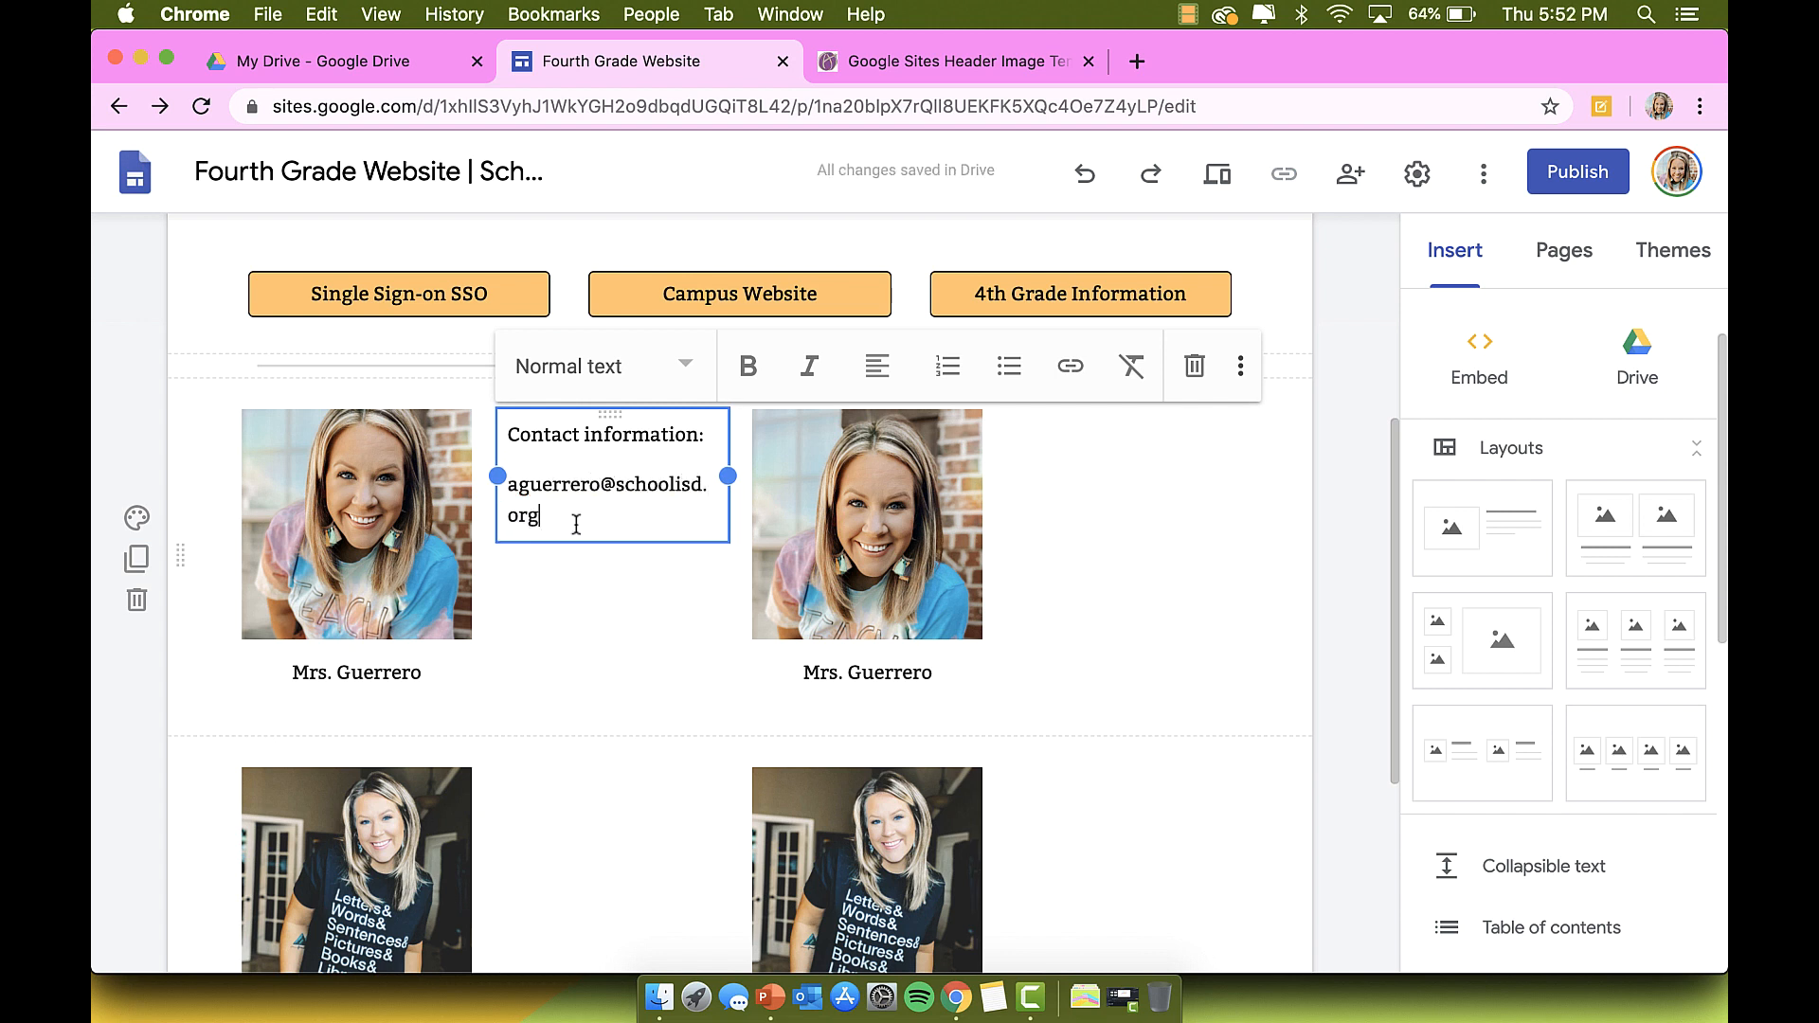
drag(527, 509, 508, 485)
click(633, 387)
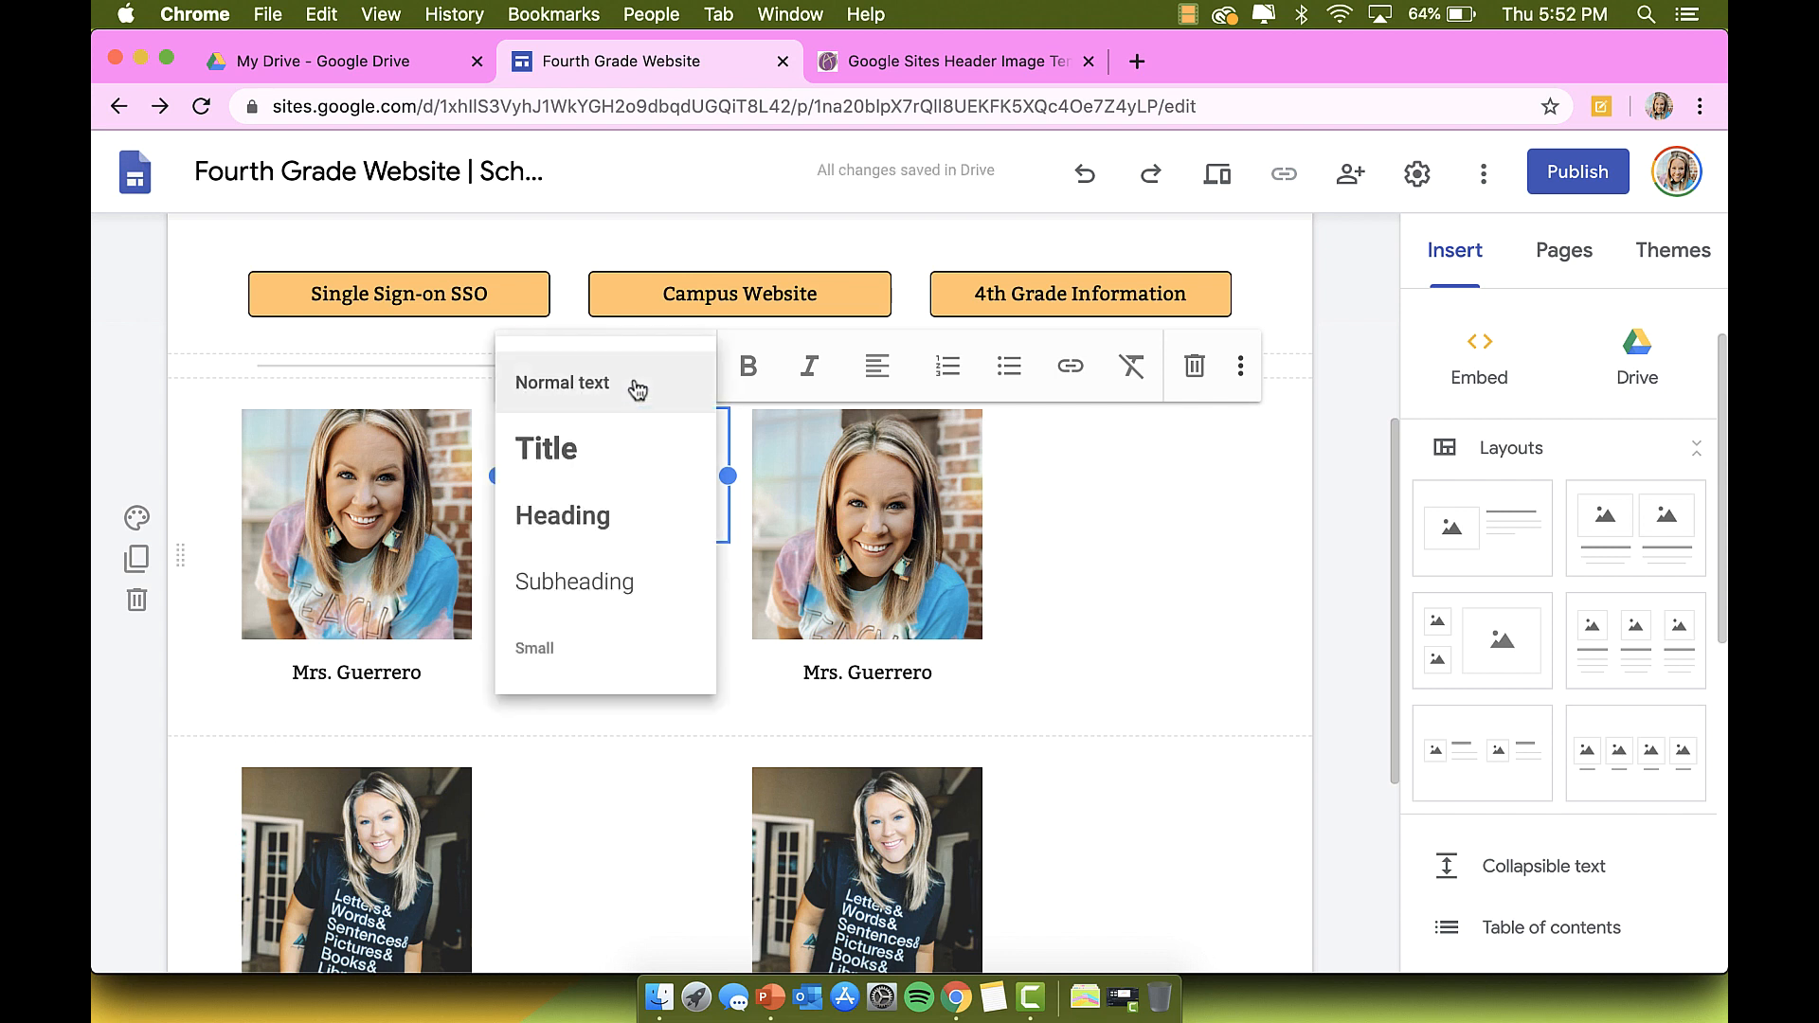
click(584, 647)
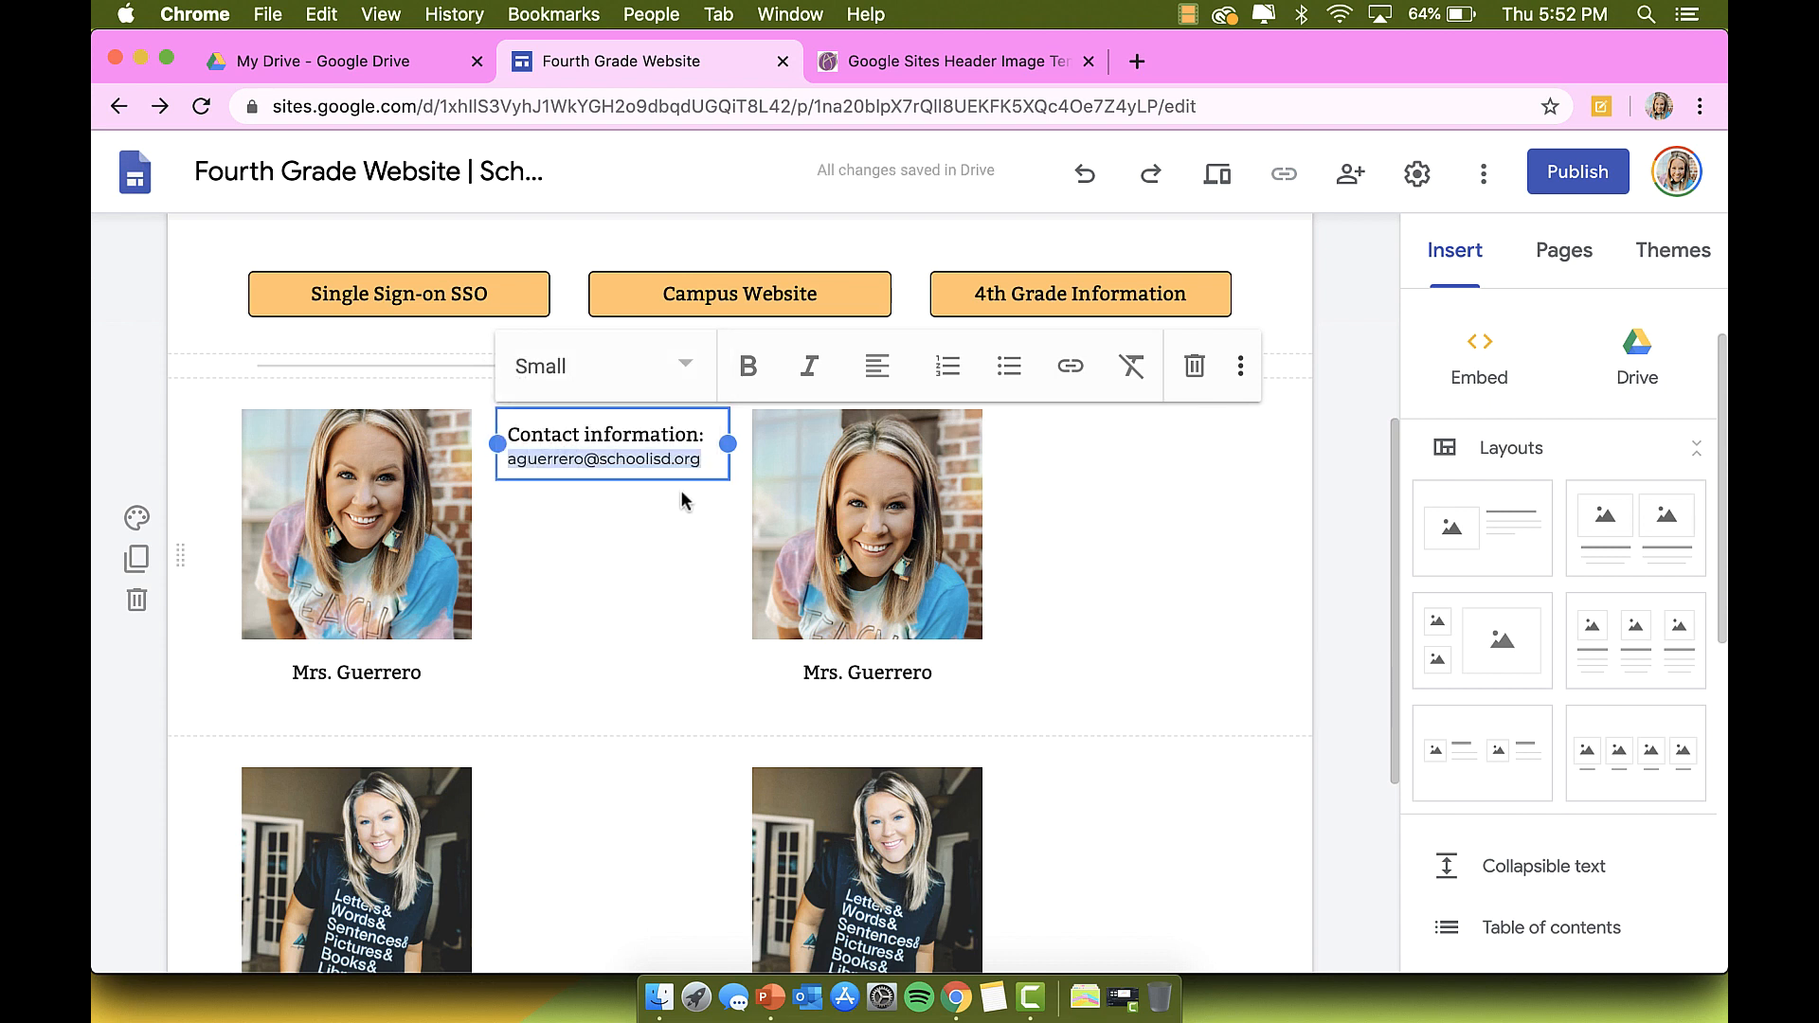
Step: Add the Team Lead and 'Reading, Writing, Social Studies' text and make it bold Small style
key(Return)
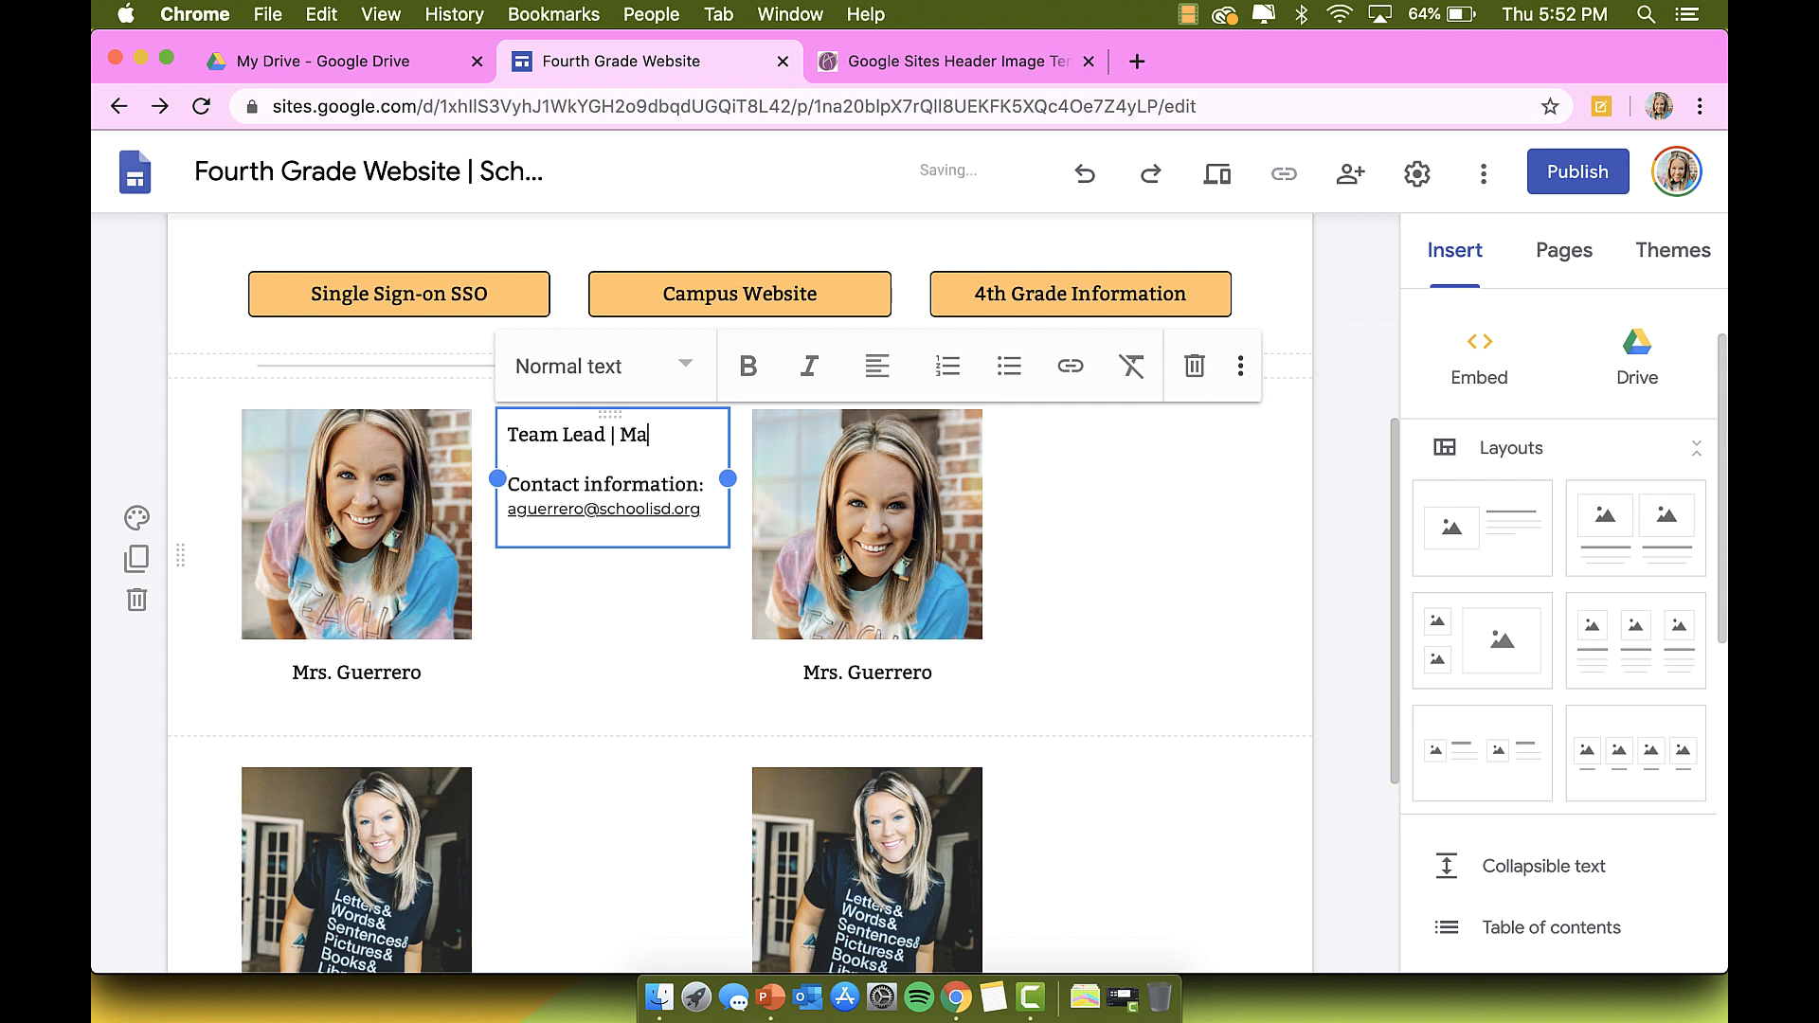
text(ading, W)
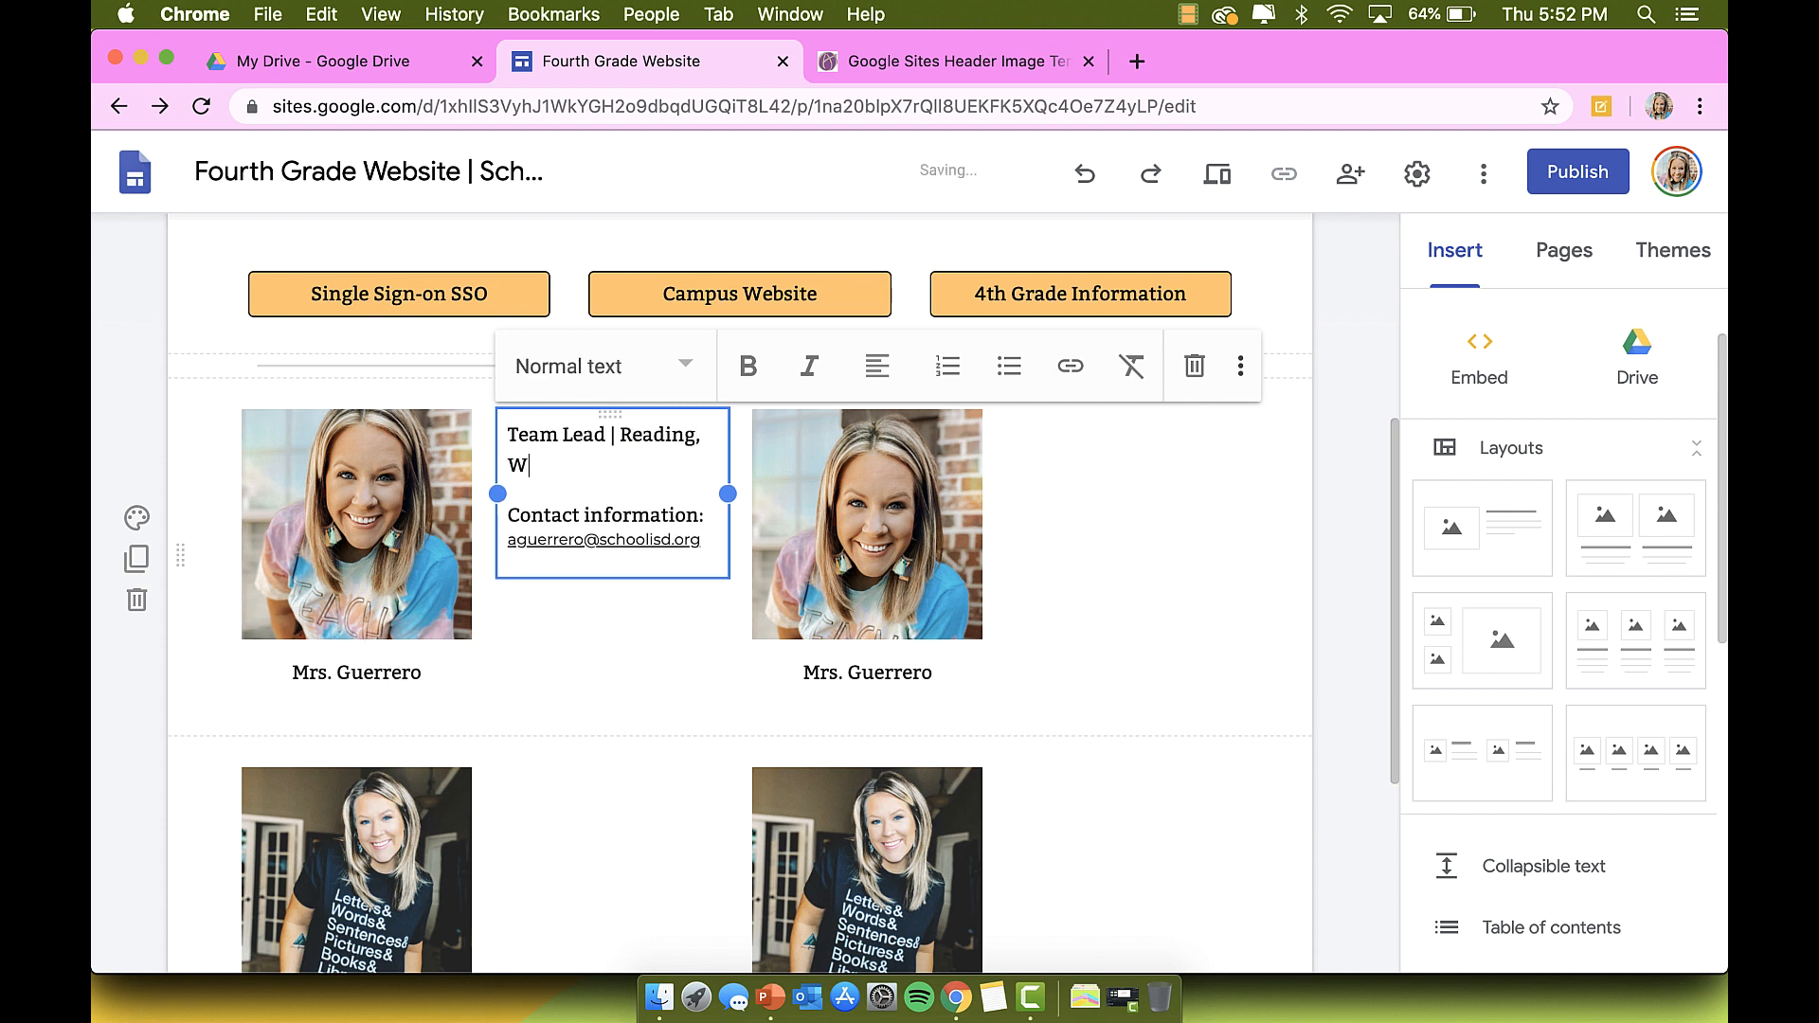
text(riting, Social S)
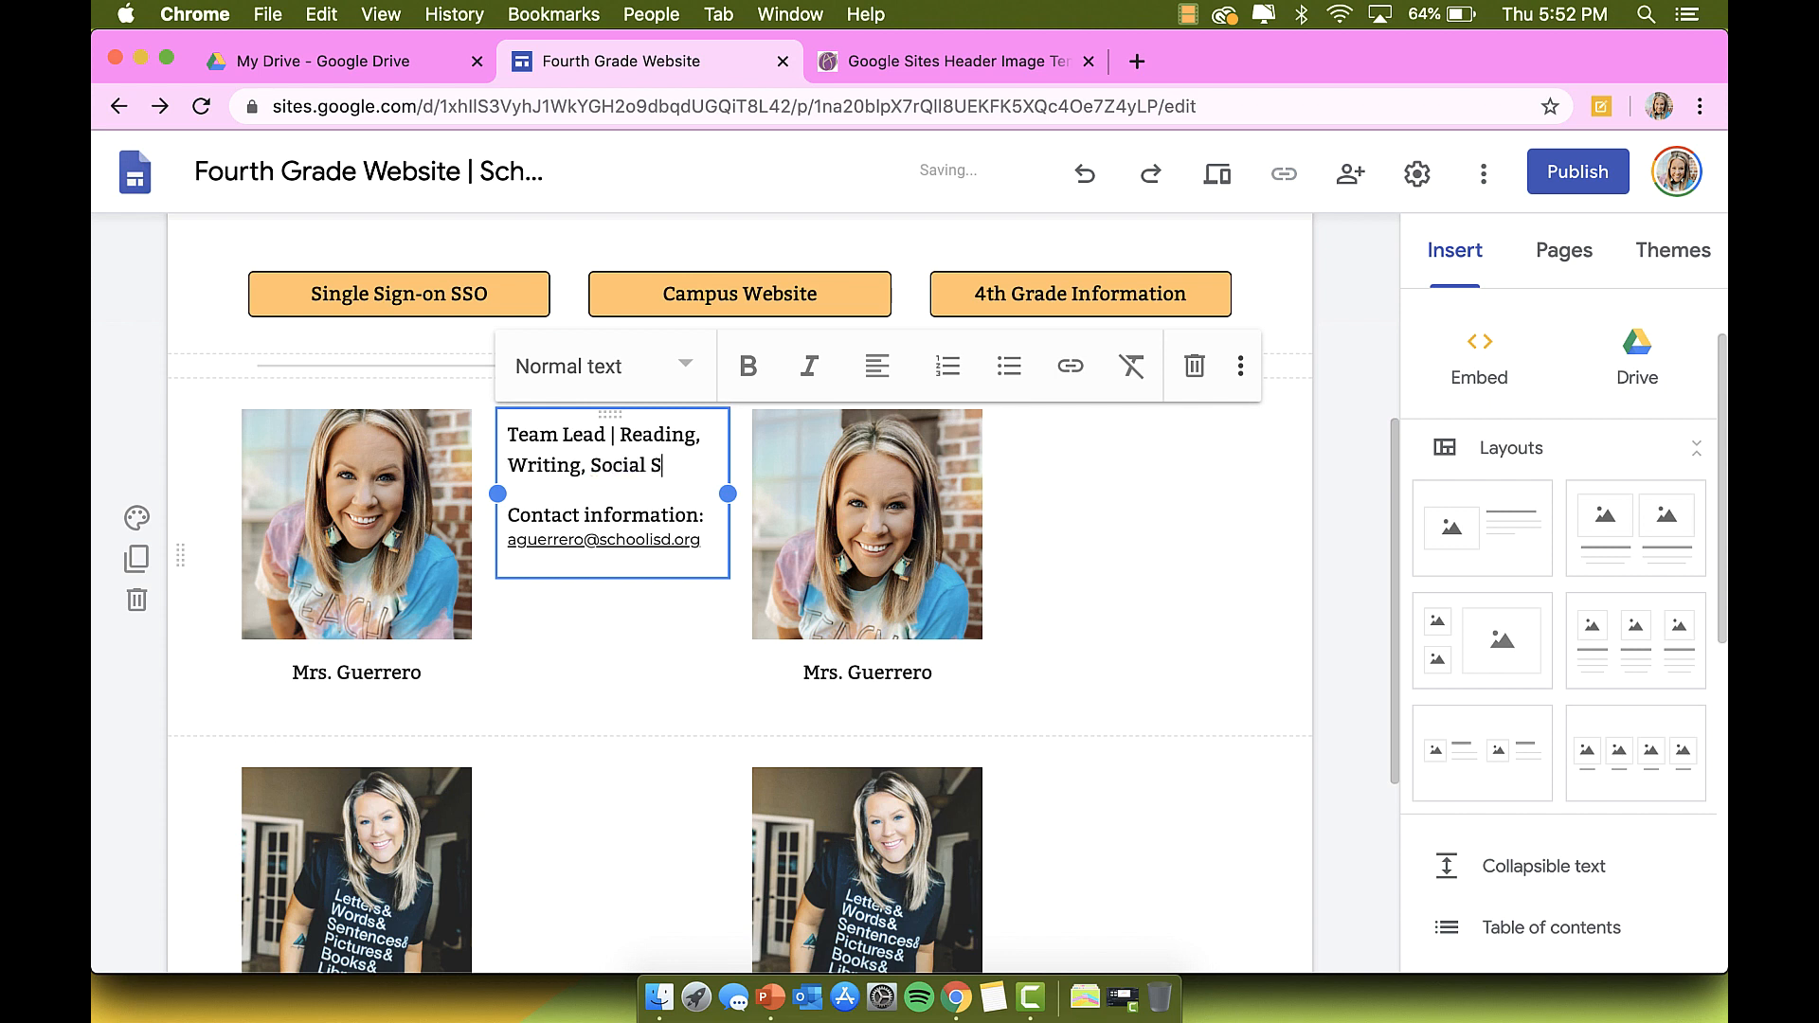
text(tudies)
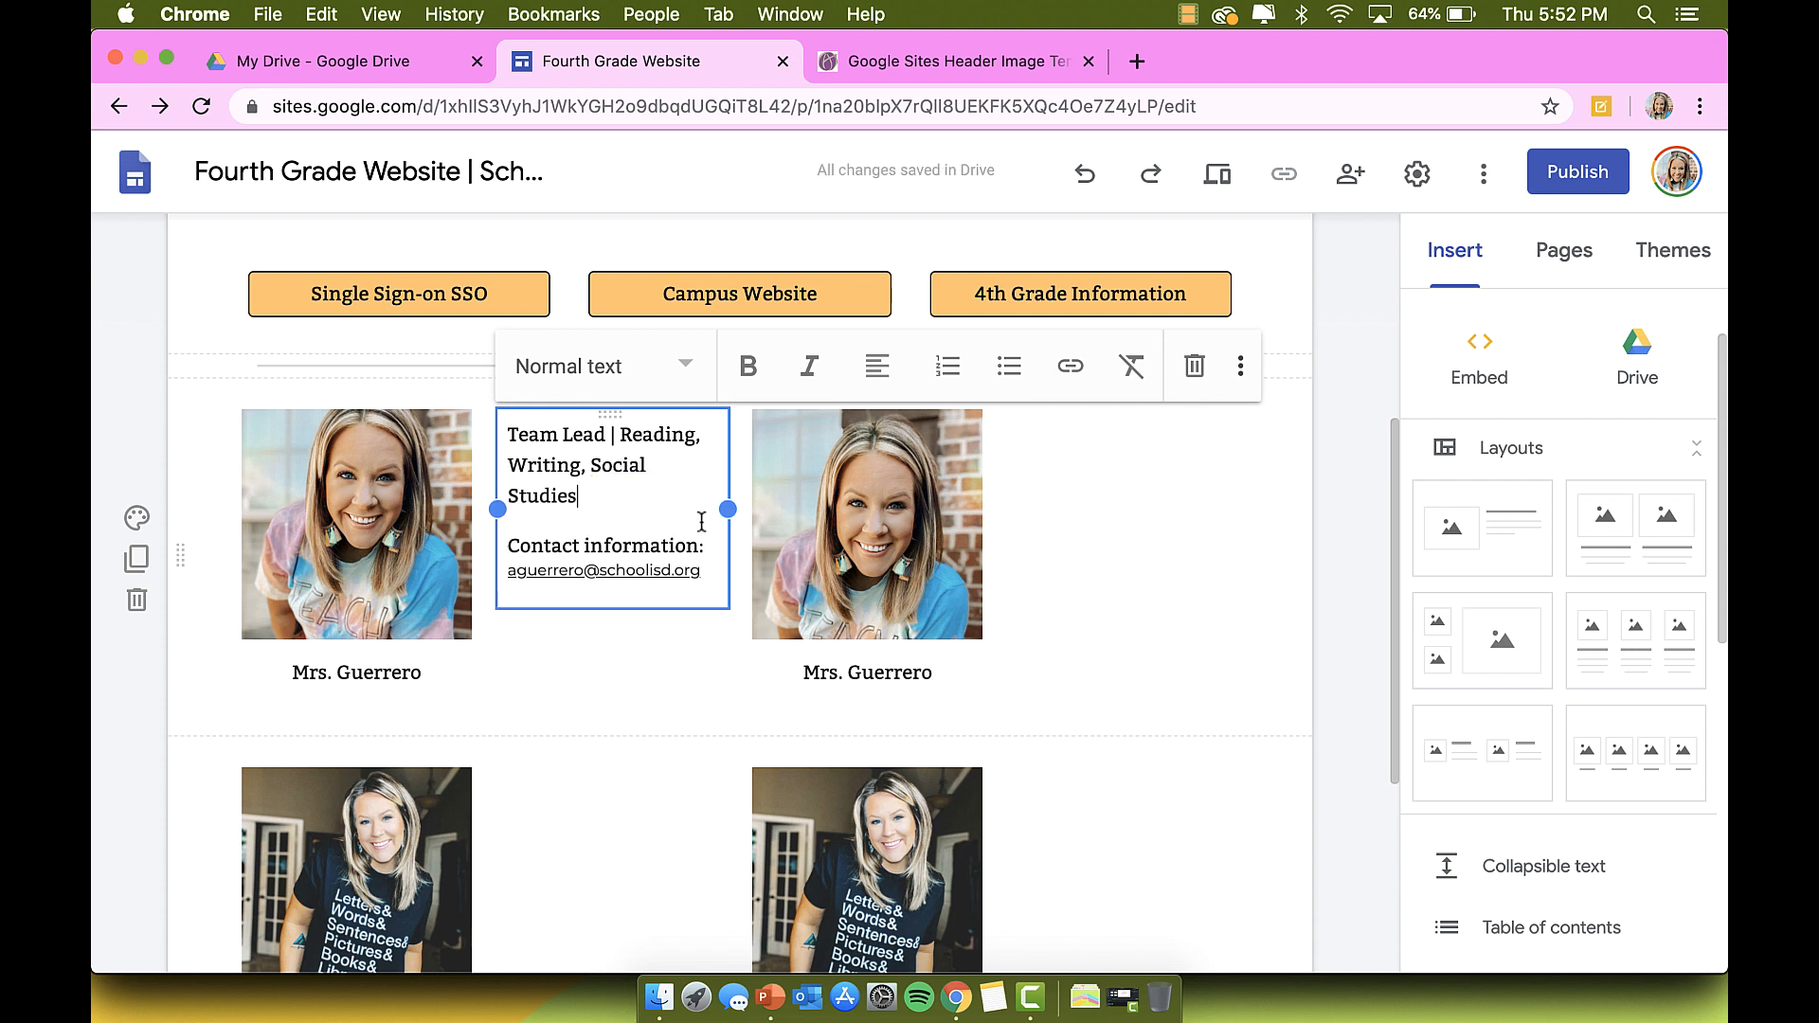
drag(584, 509, 490, 440)
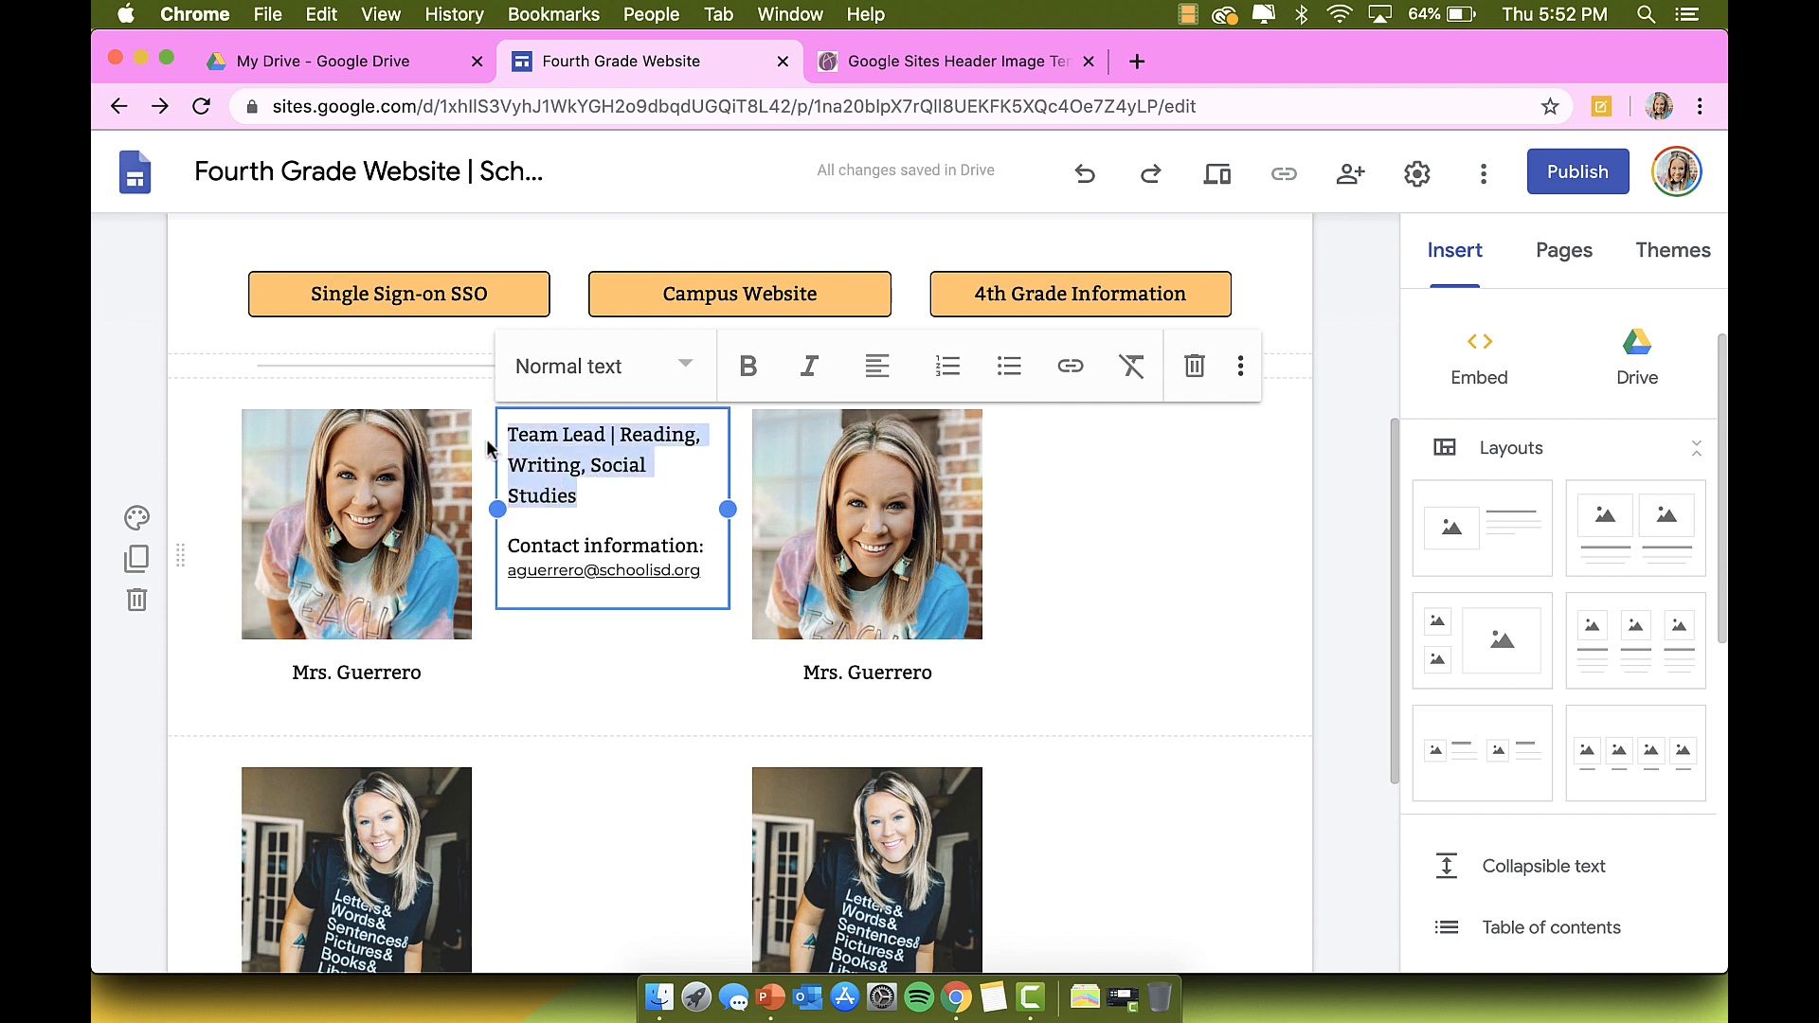
click(685, 371)
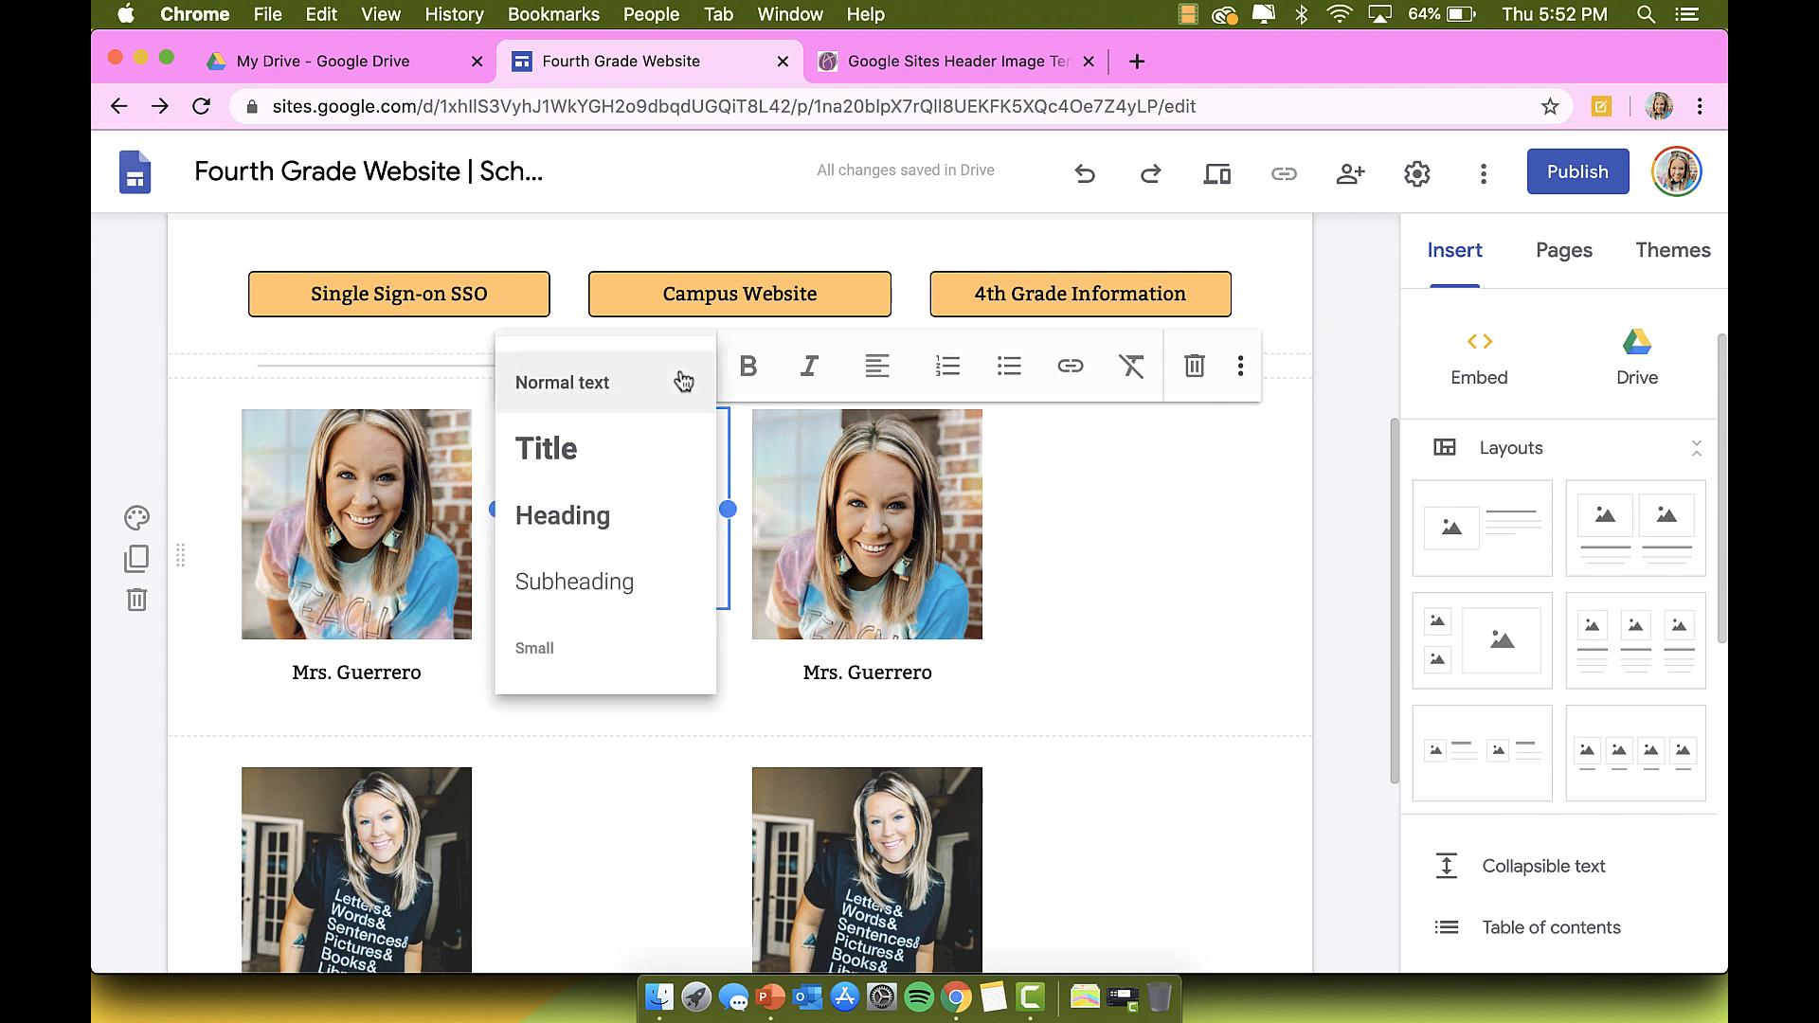
click(651, 648)
click(748, 370)
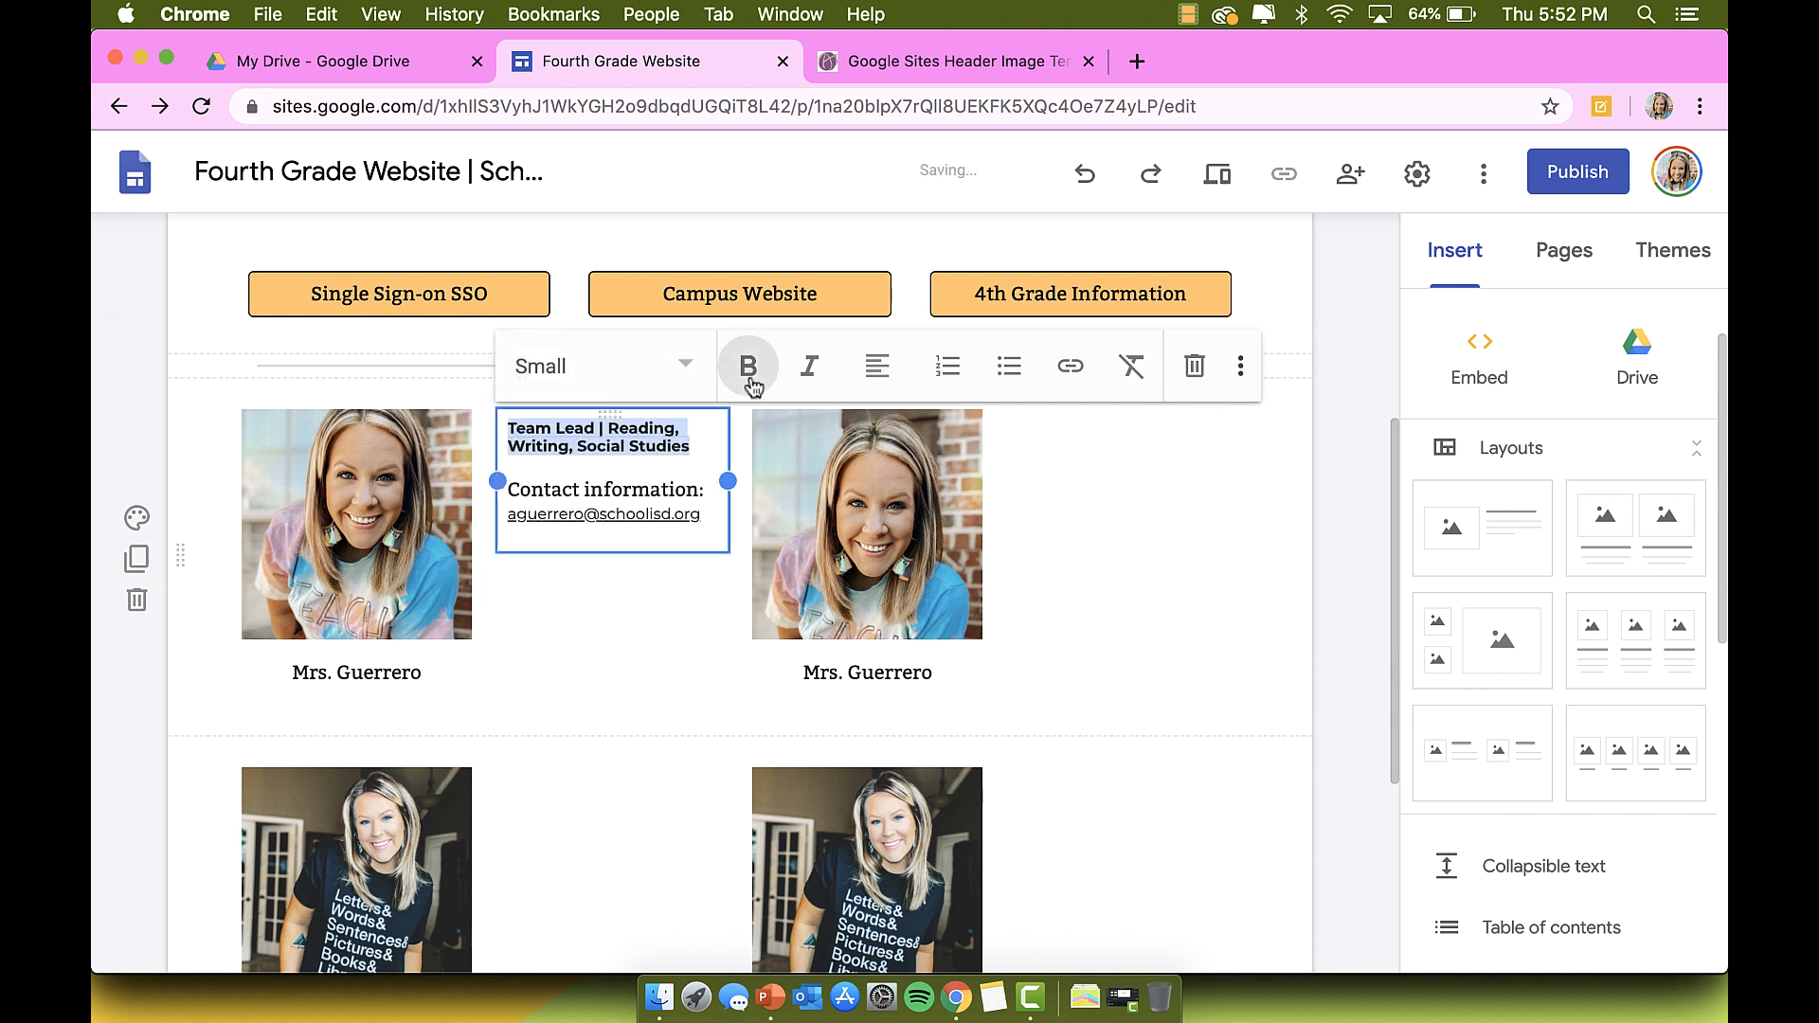
Step: Put Team Lead, the subjects and Social Studies on separate lines, adding two blank lines after
click(609, 431)
key(BackSpace)
key(BackSpace)
key(Return)
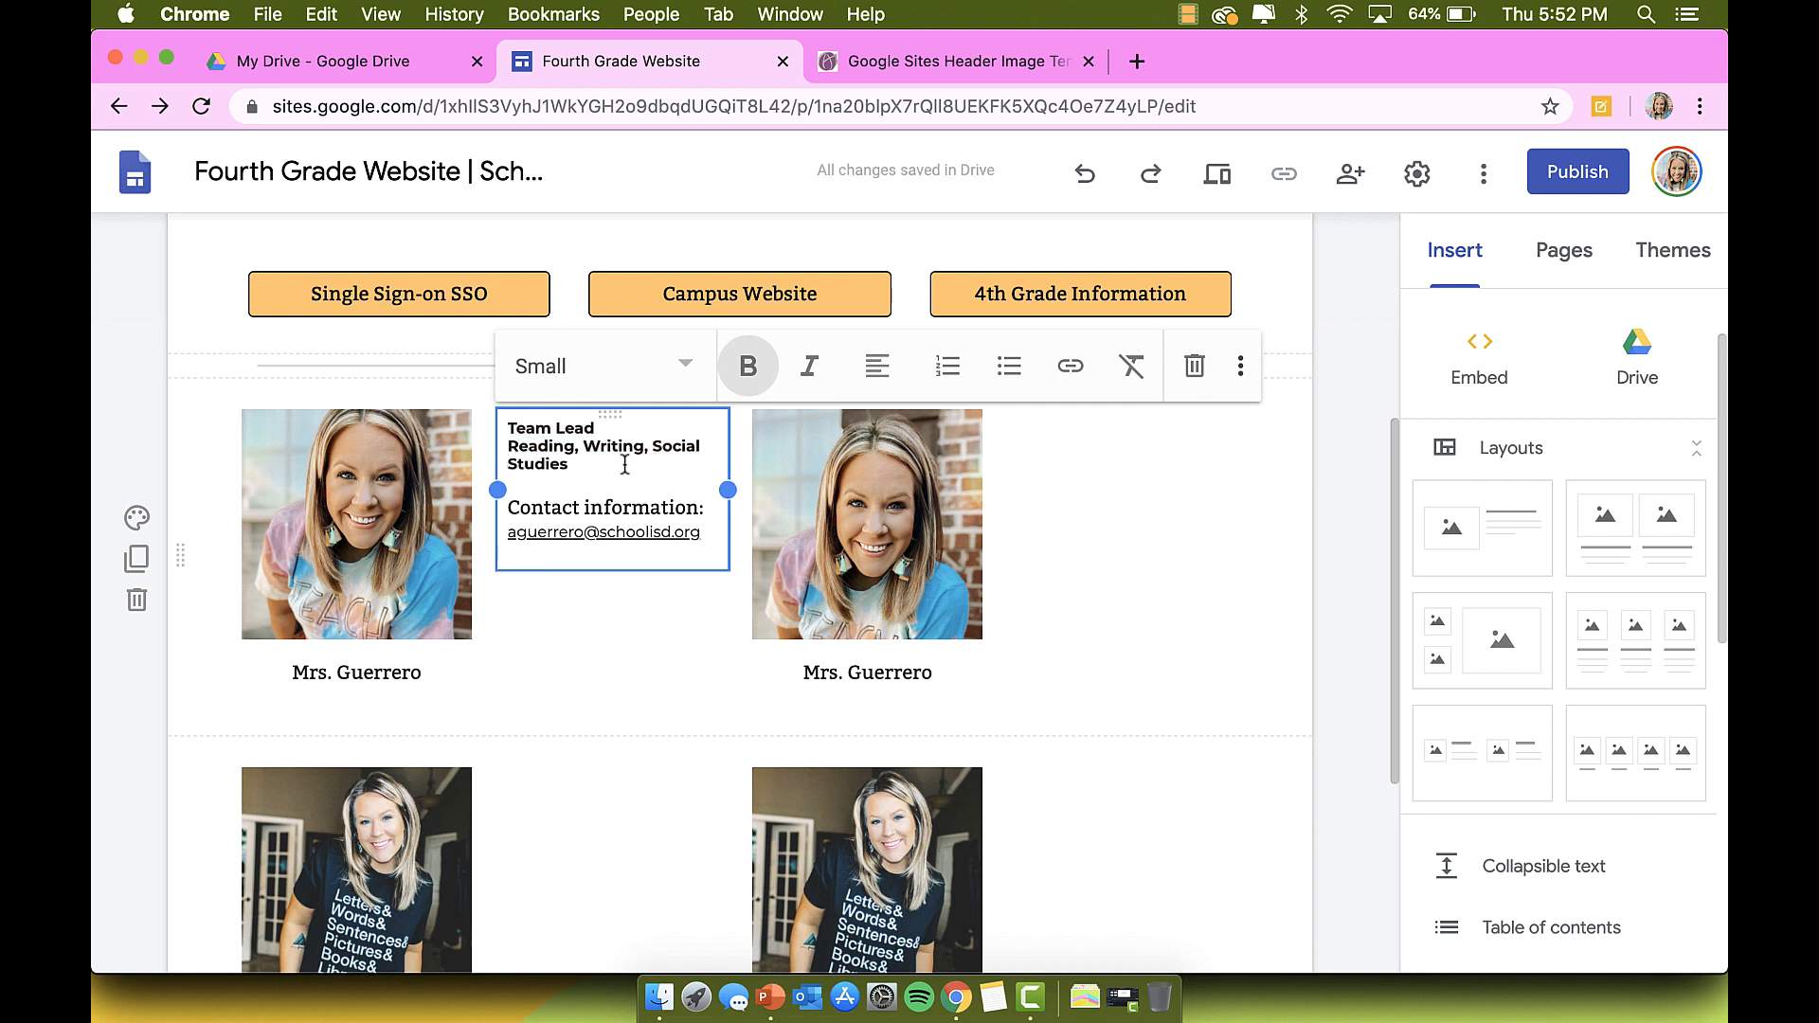
click(651, 447)
key(Return)
click(658, 466)
key(Return)
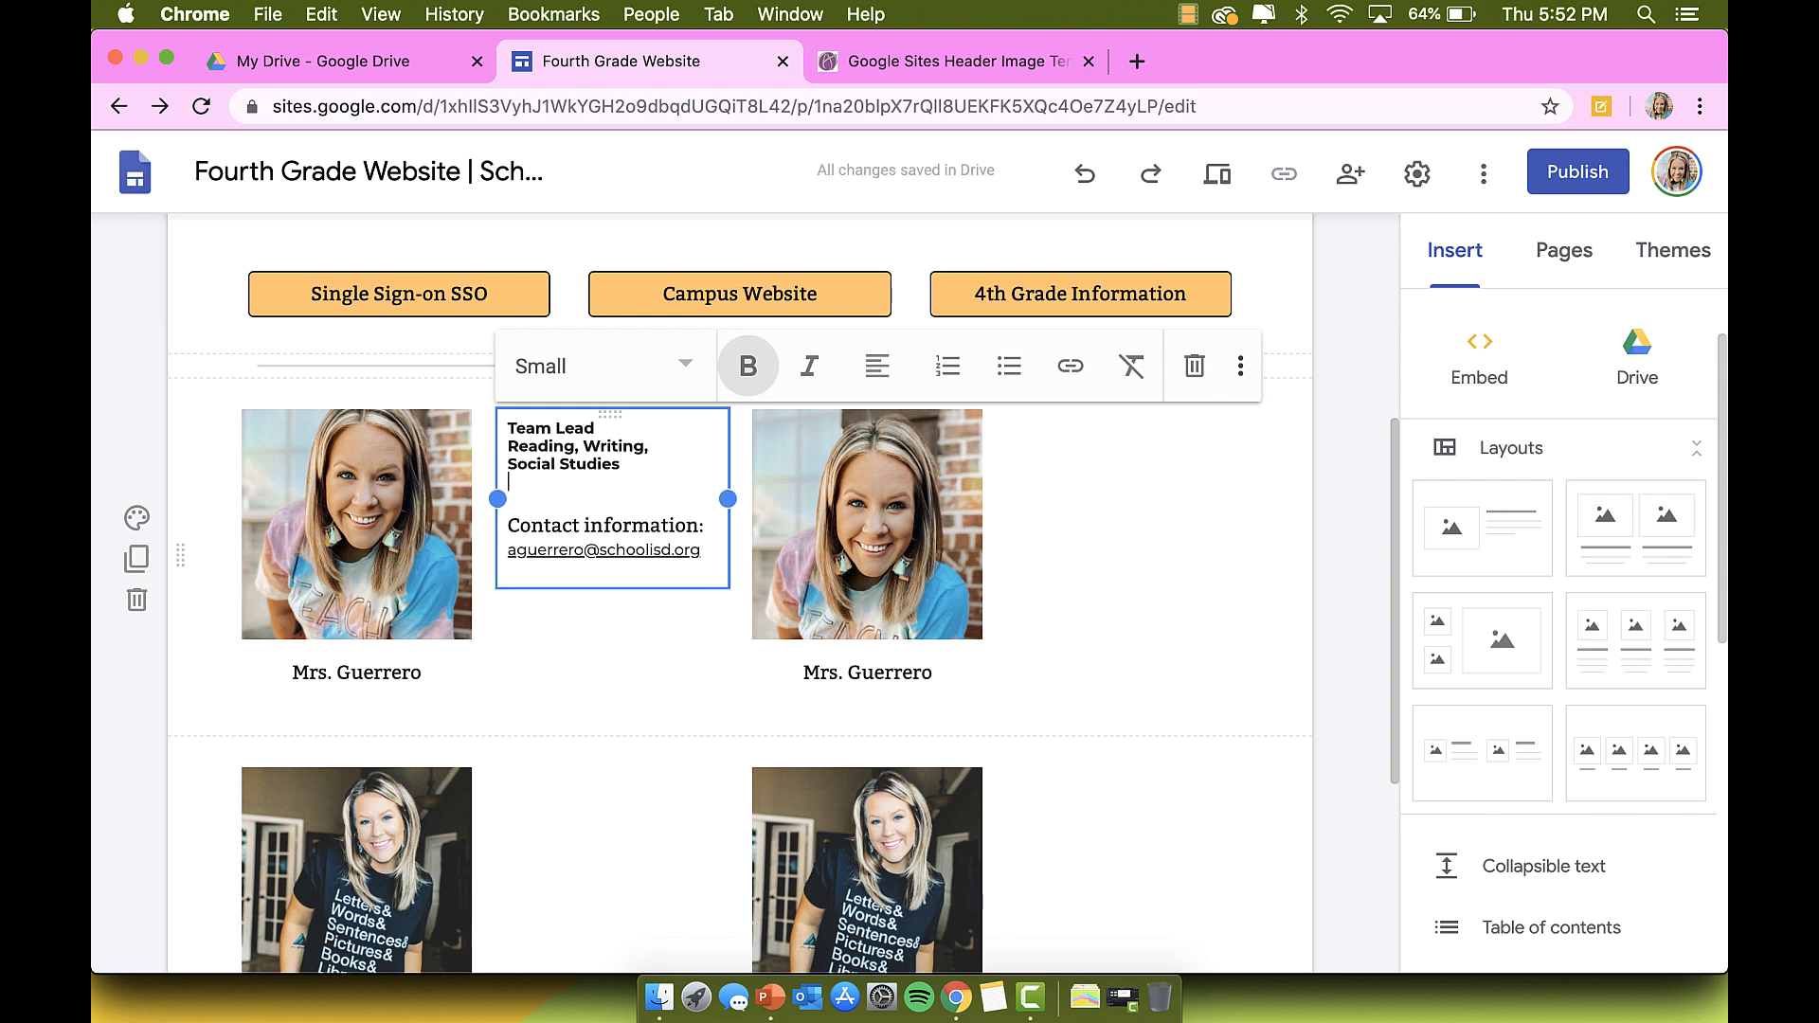
key(Return)
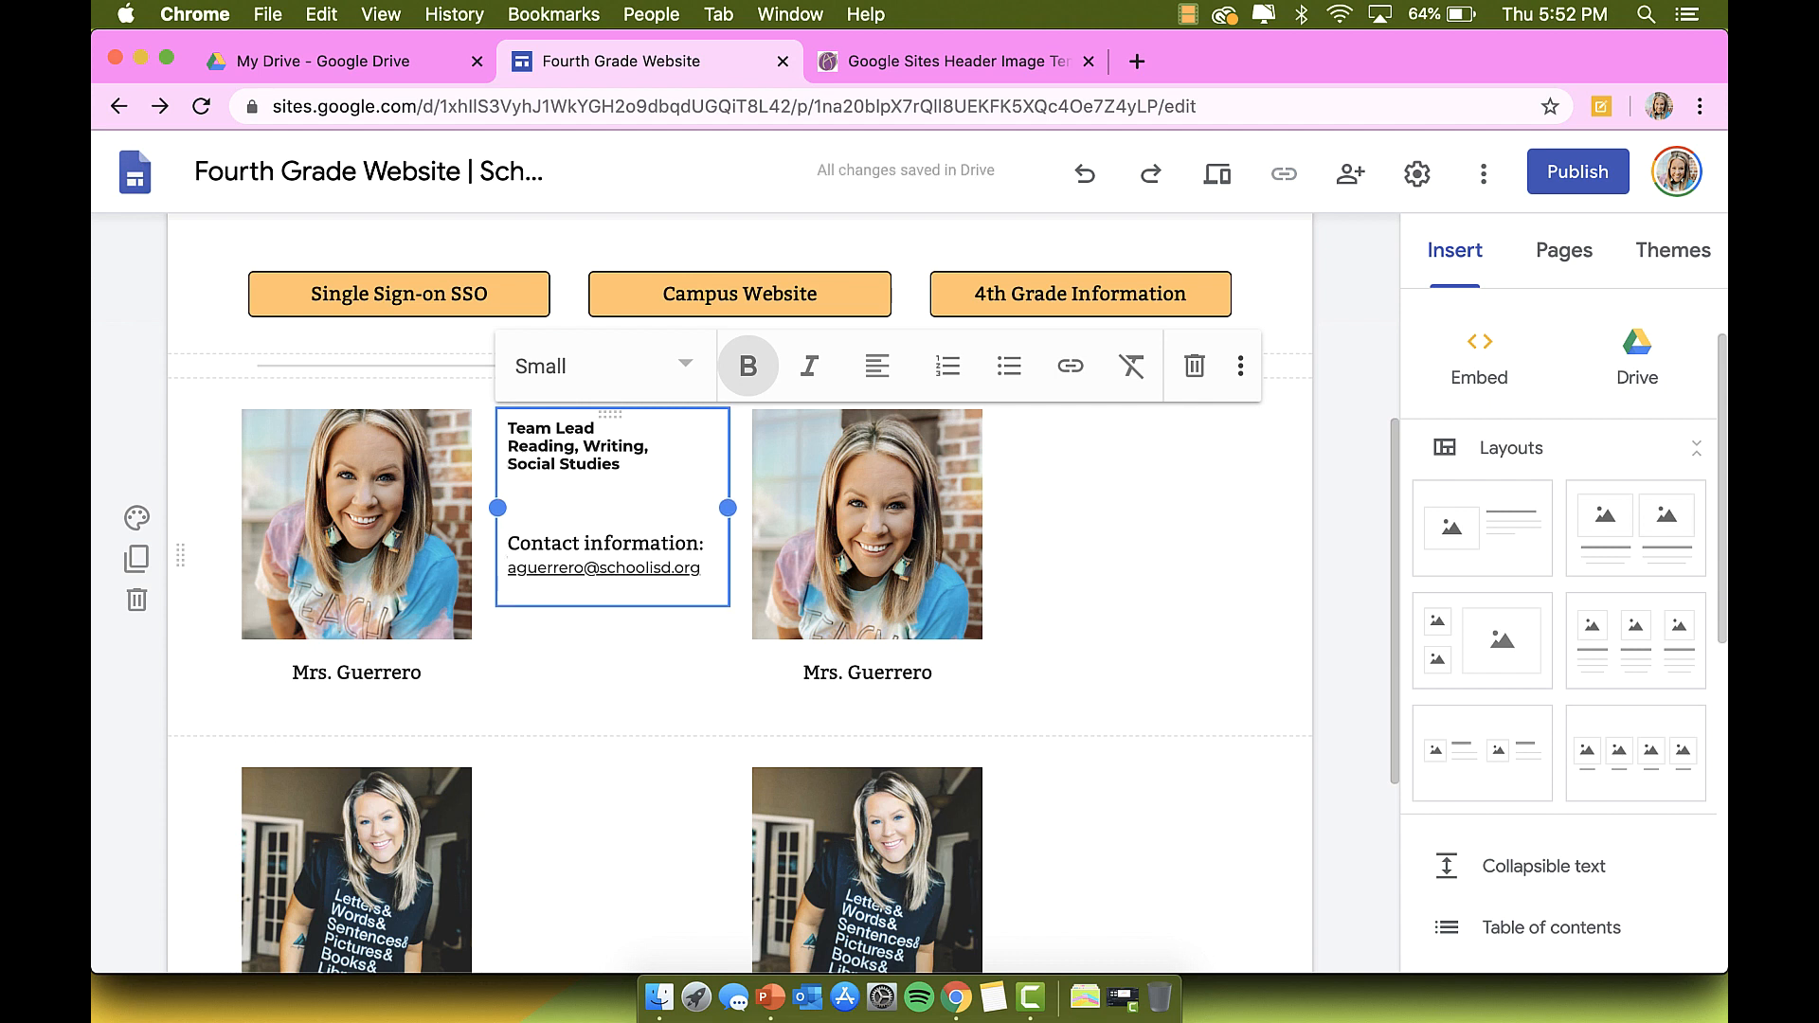
Step: Add a line naming the teacher she switches classes with and 'Conference period: 2:00-2:30'
text(Switches cla)
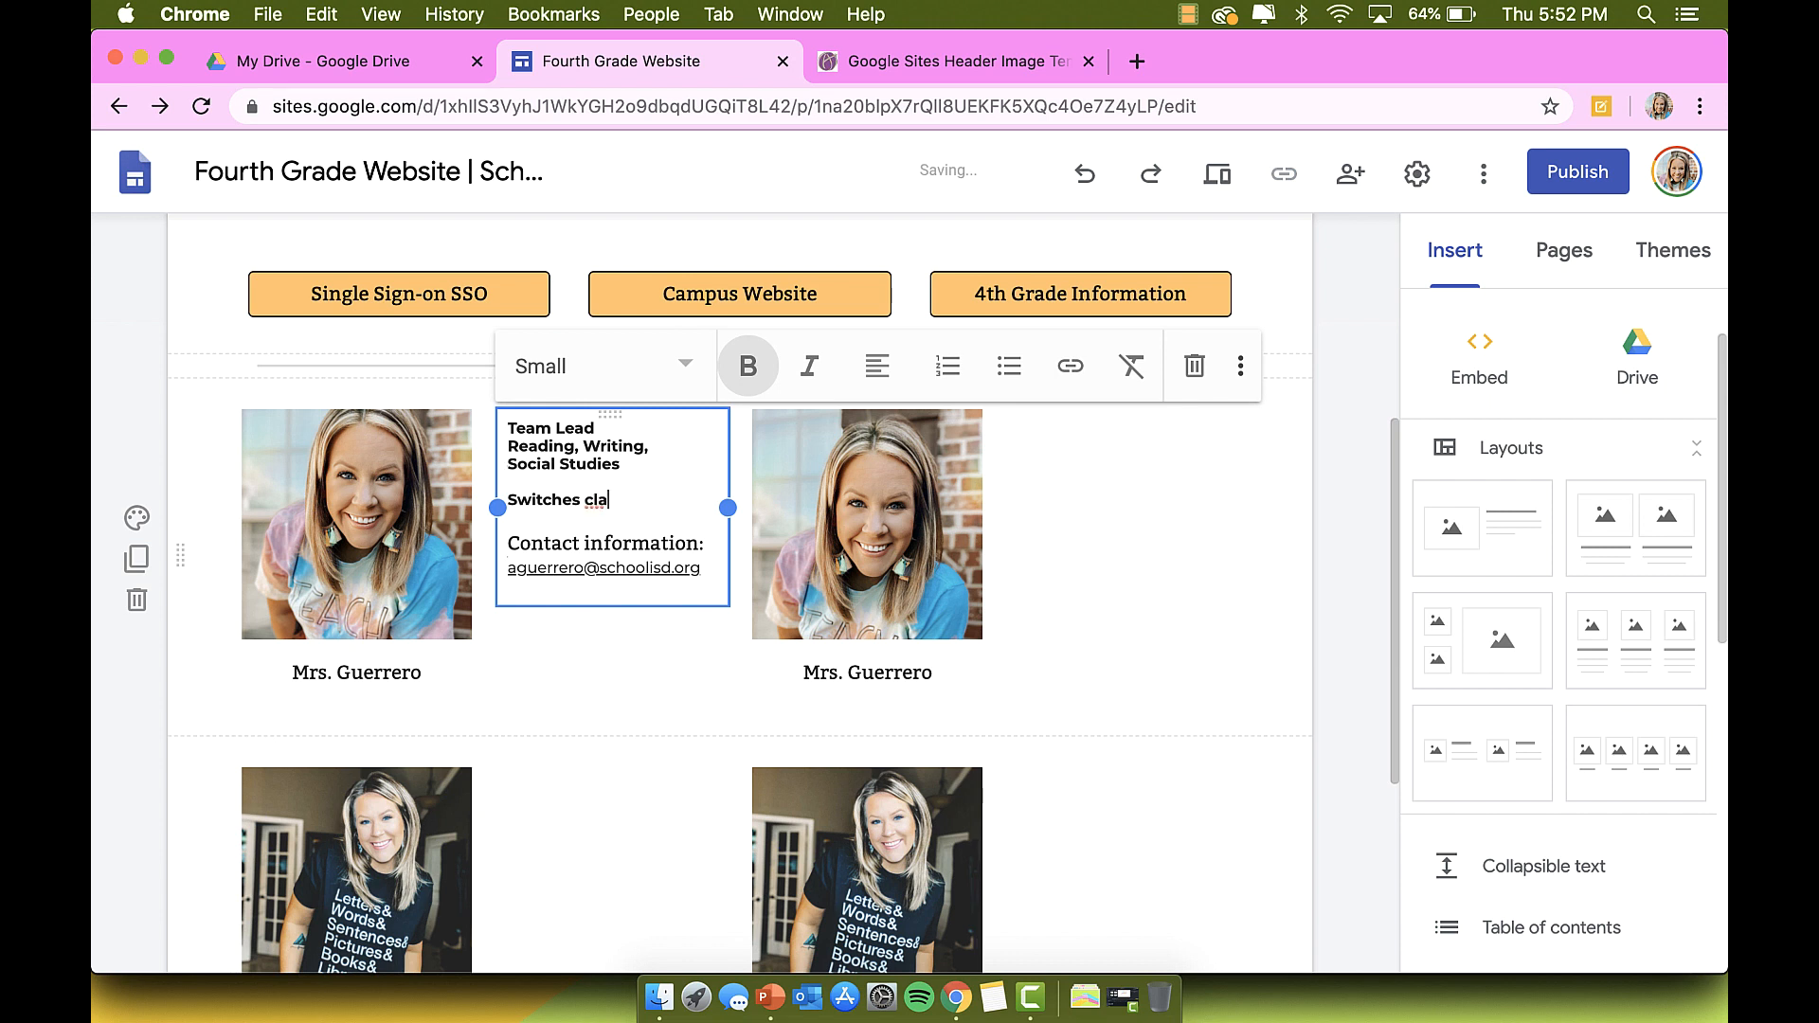
text(sses with Mrs.)
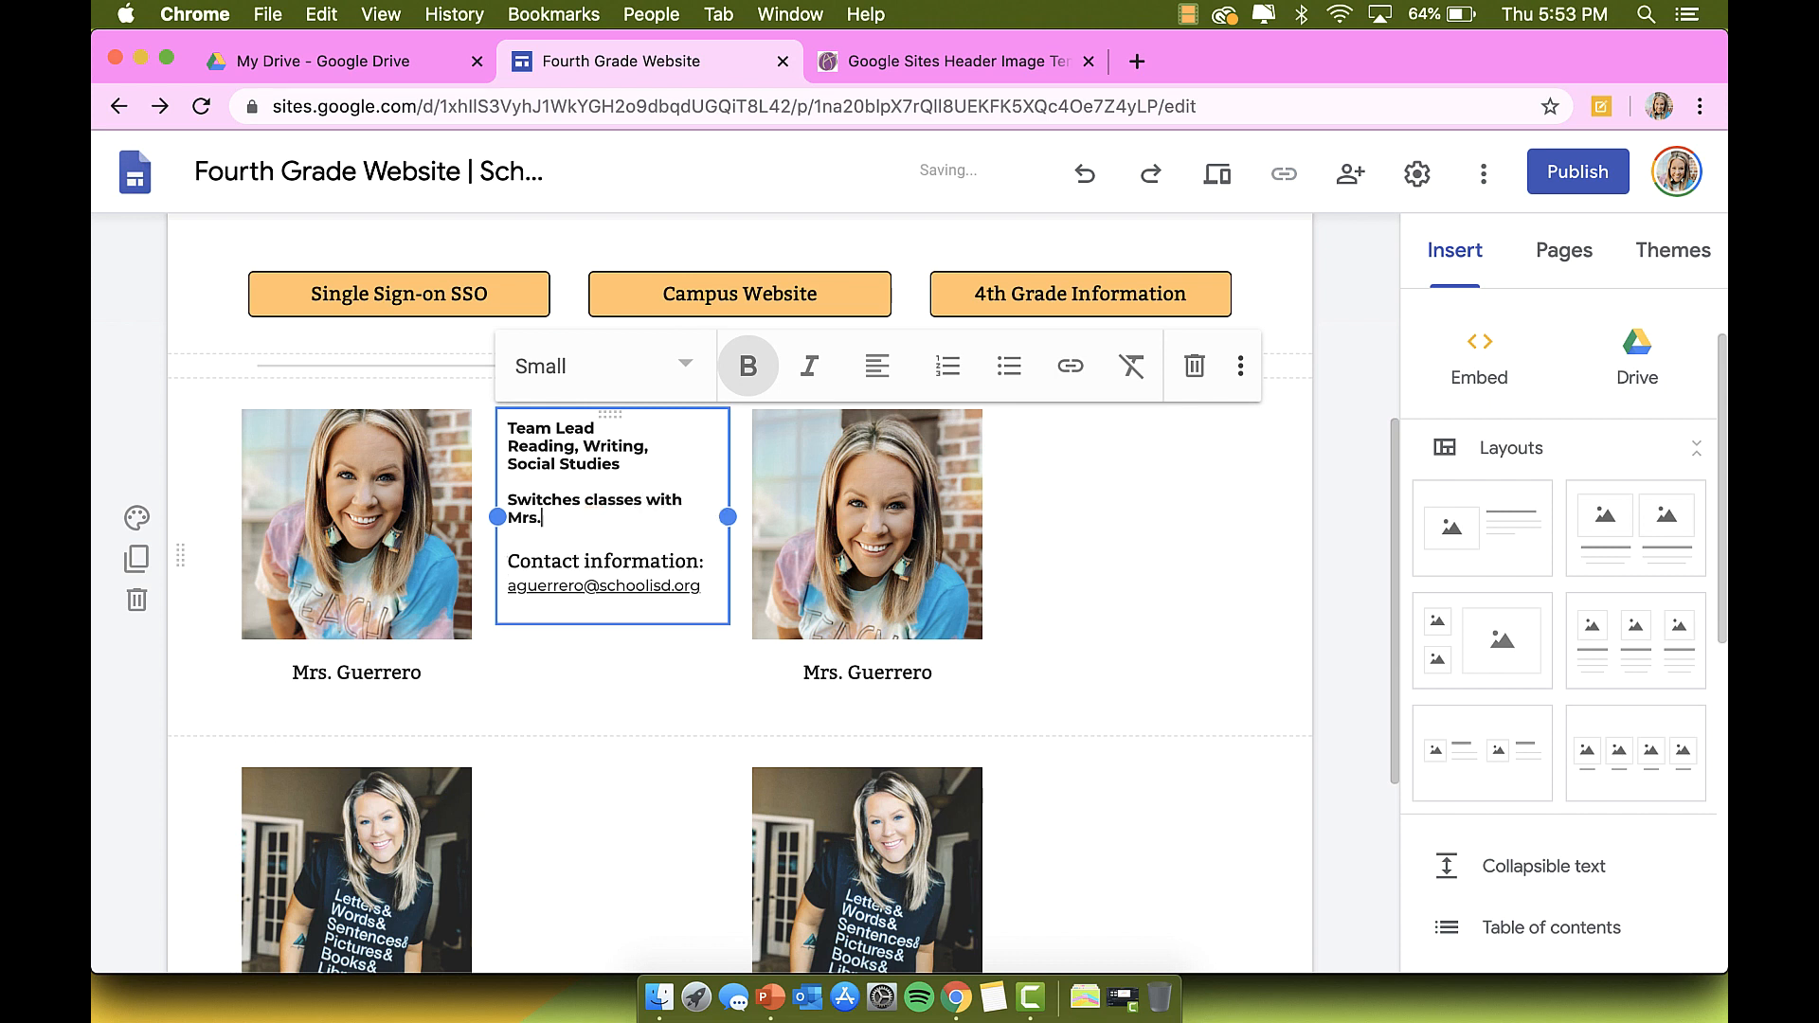
text( Blank)
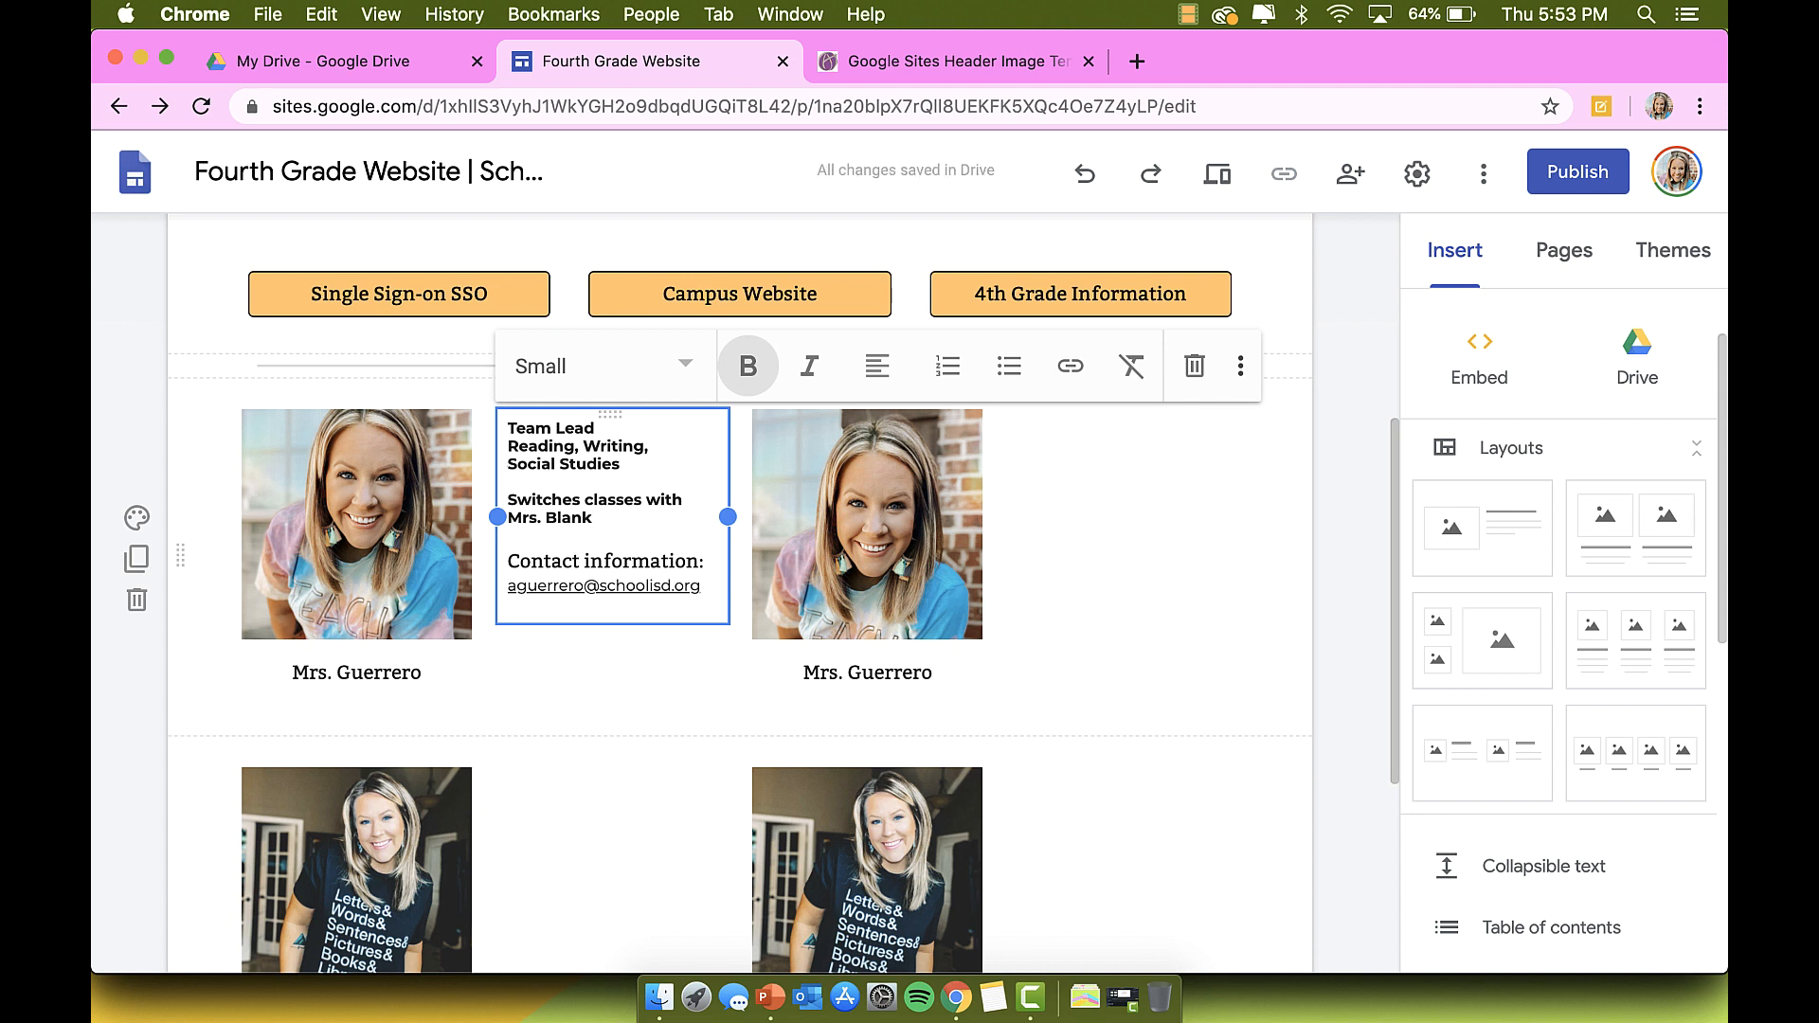
click(701, 586)
key(Return)
text(C)
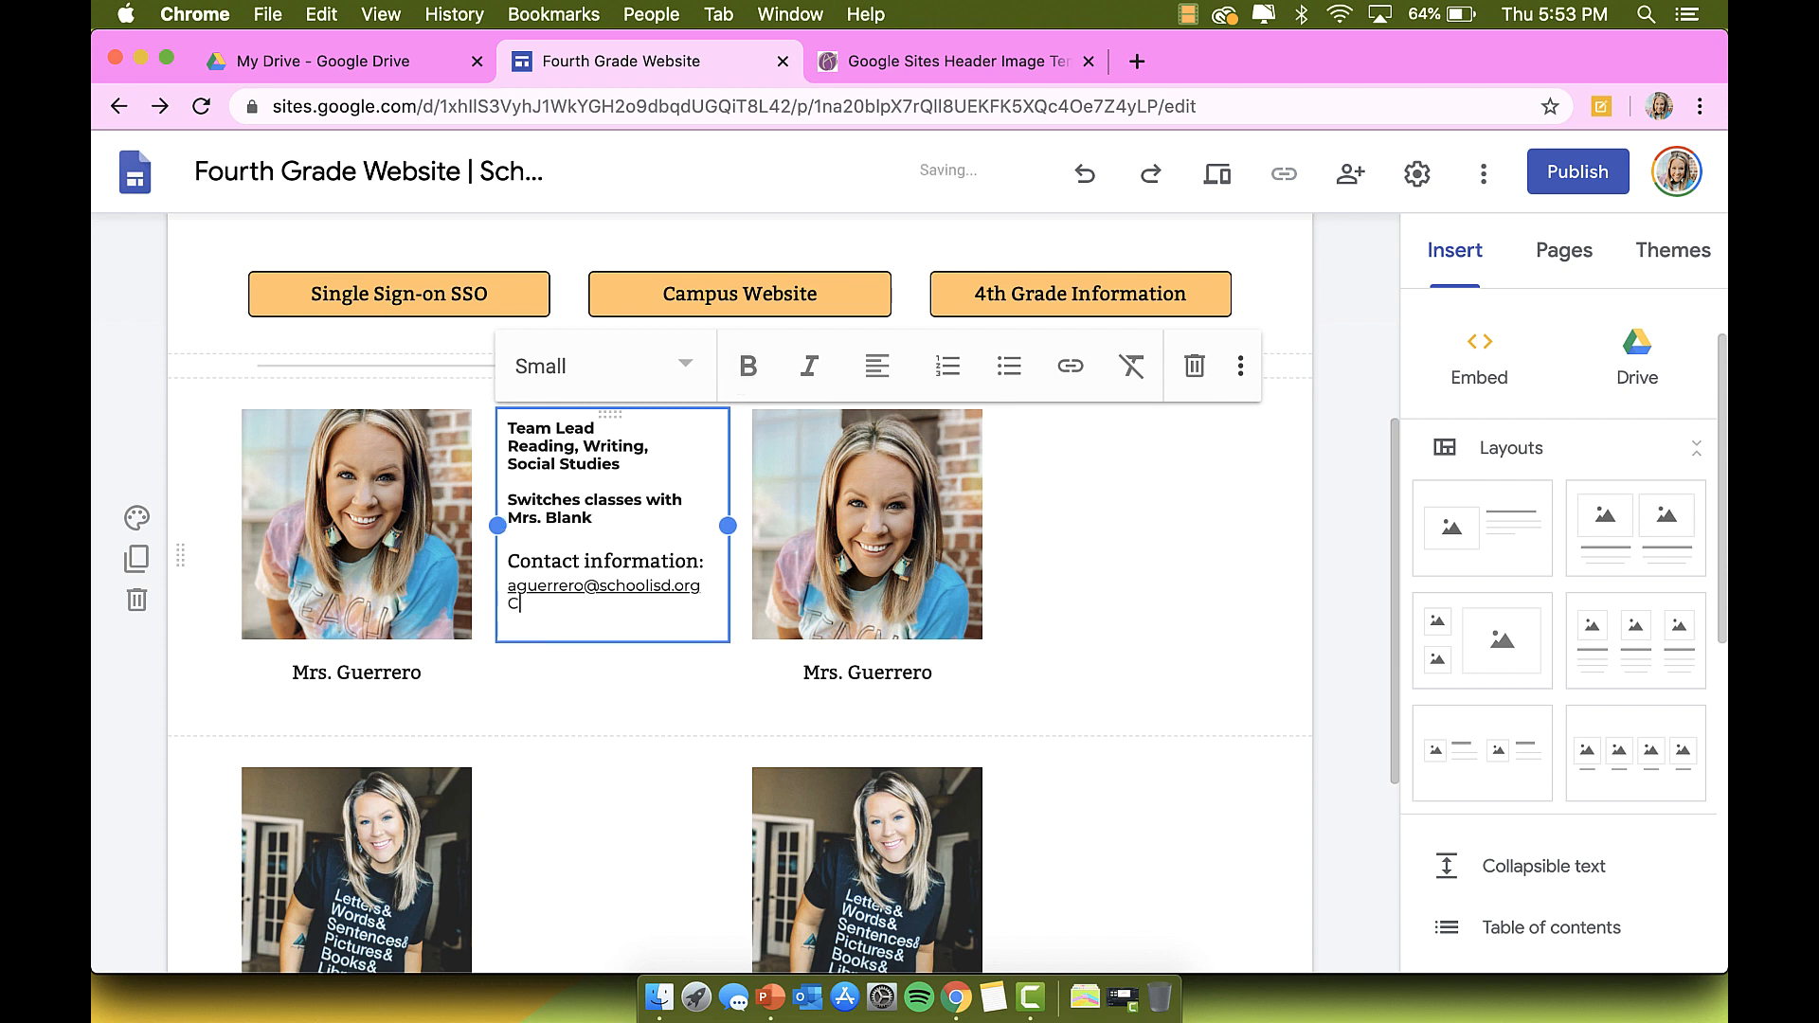
text(onference period: 2:00)
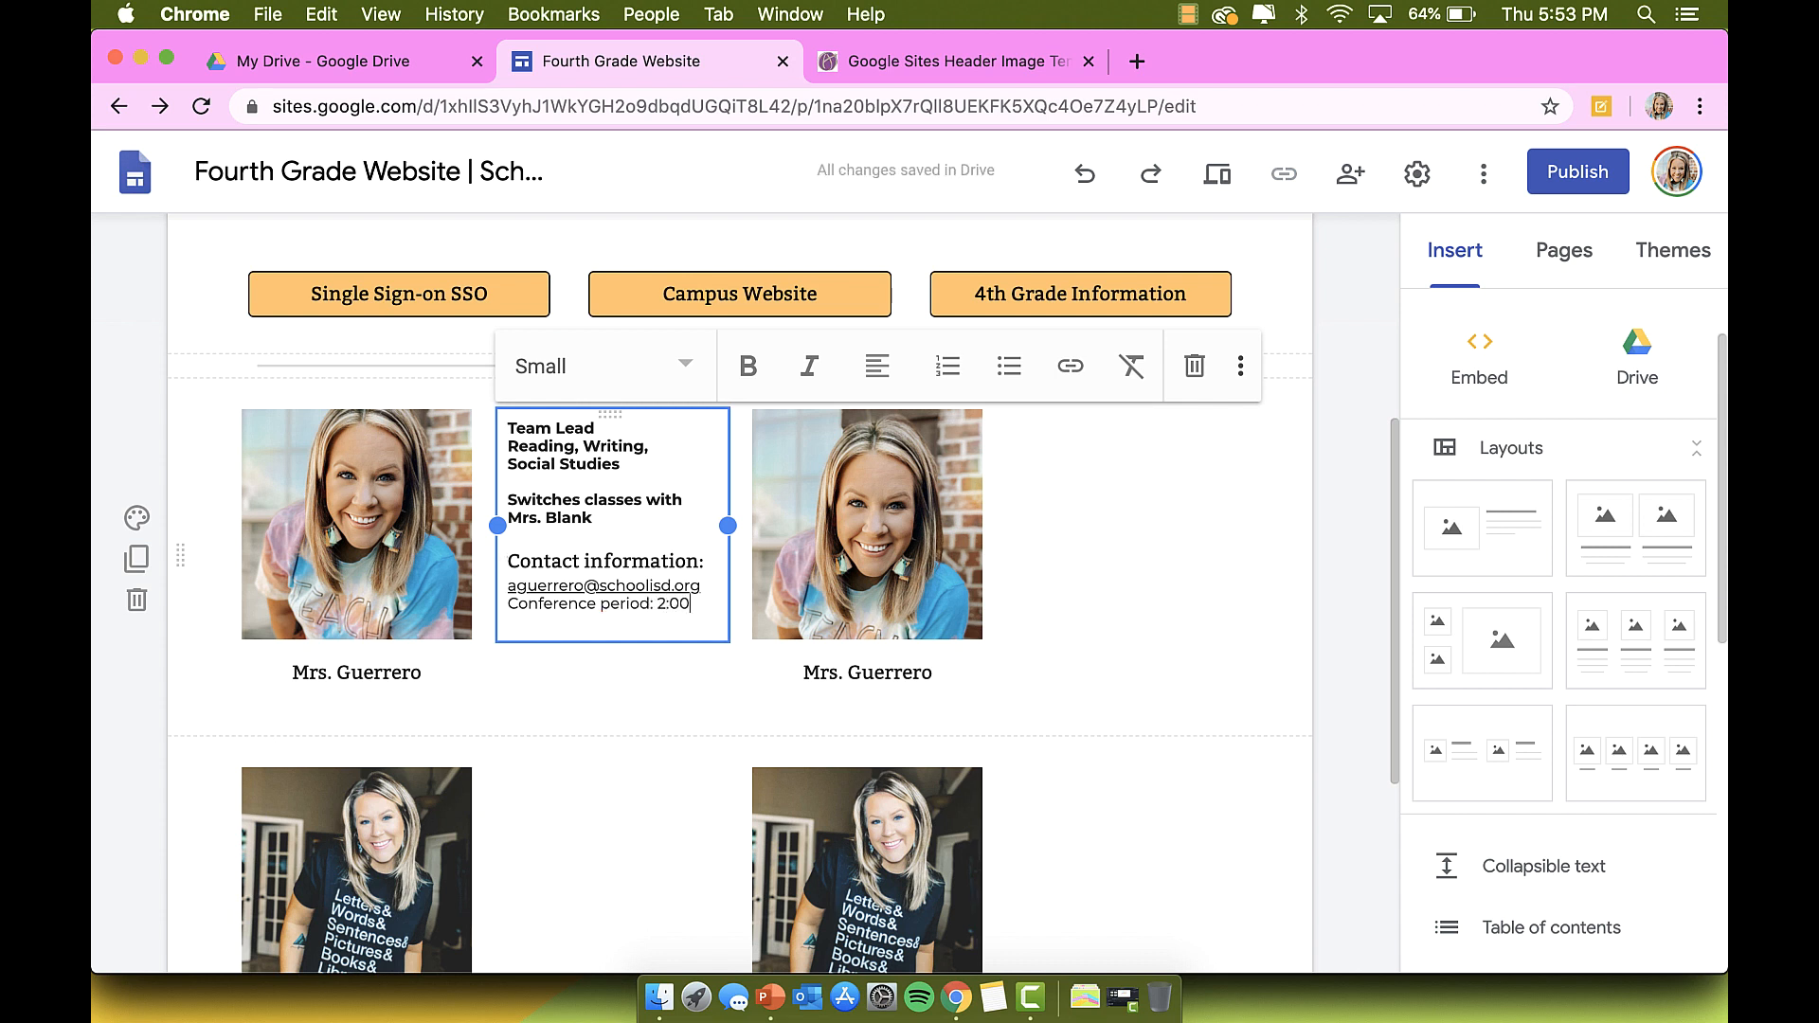
text(-2:)
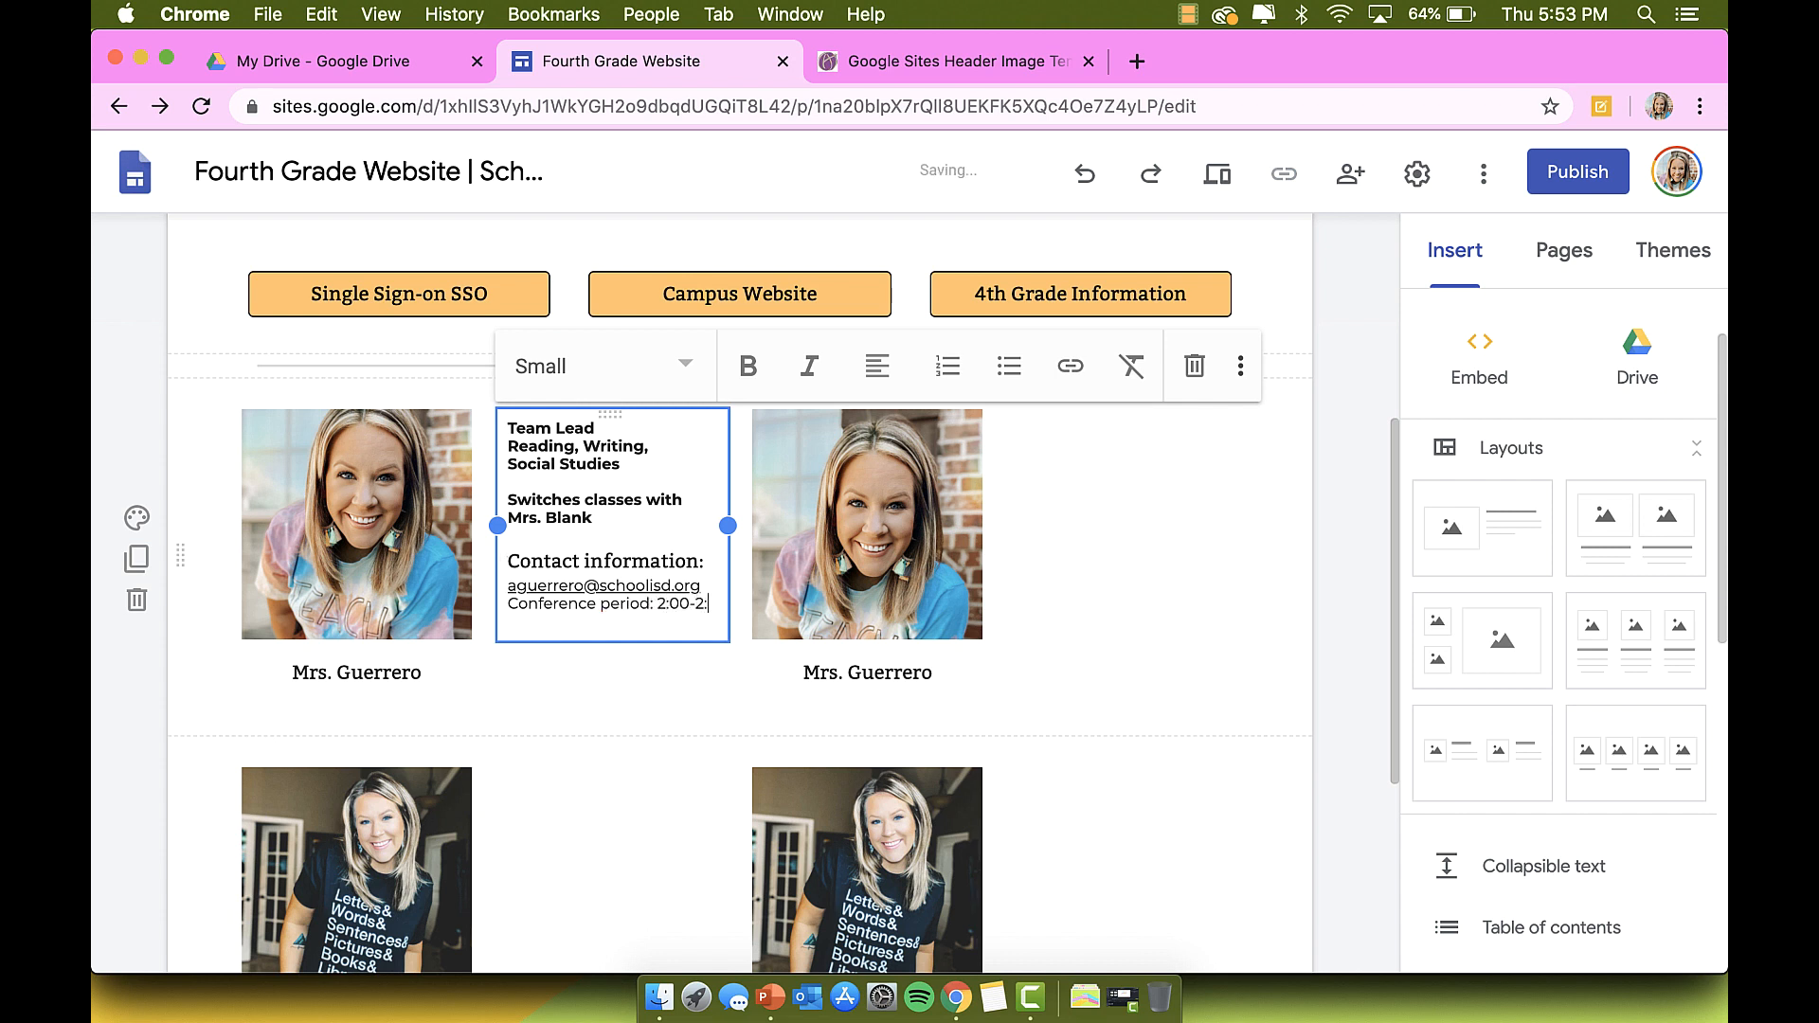
text(30)
Step: Set the Conference period label to Normal text and add a colon after it
drag(652, 604, 508, 610)
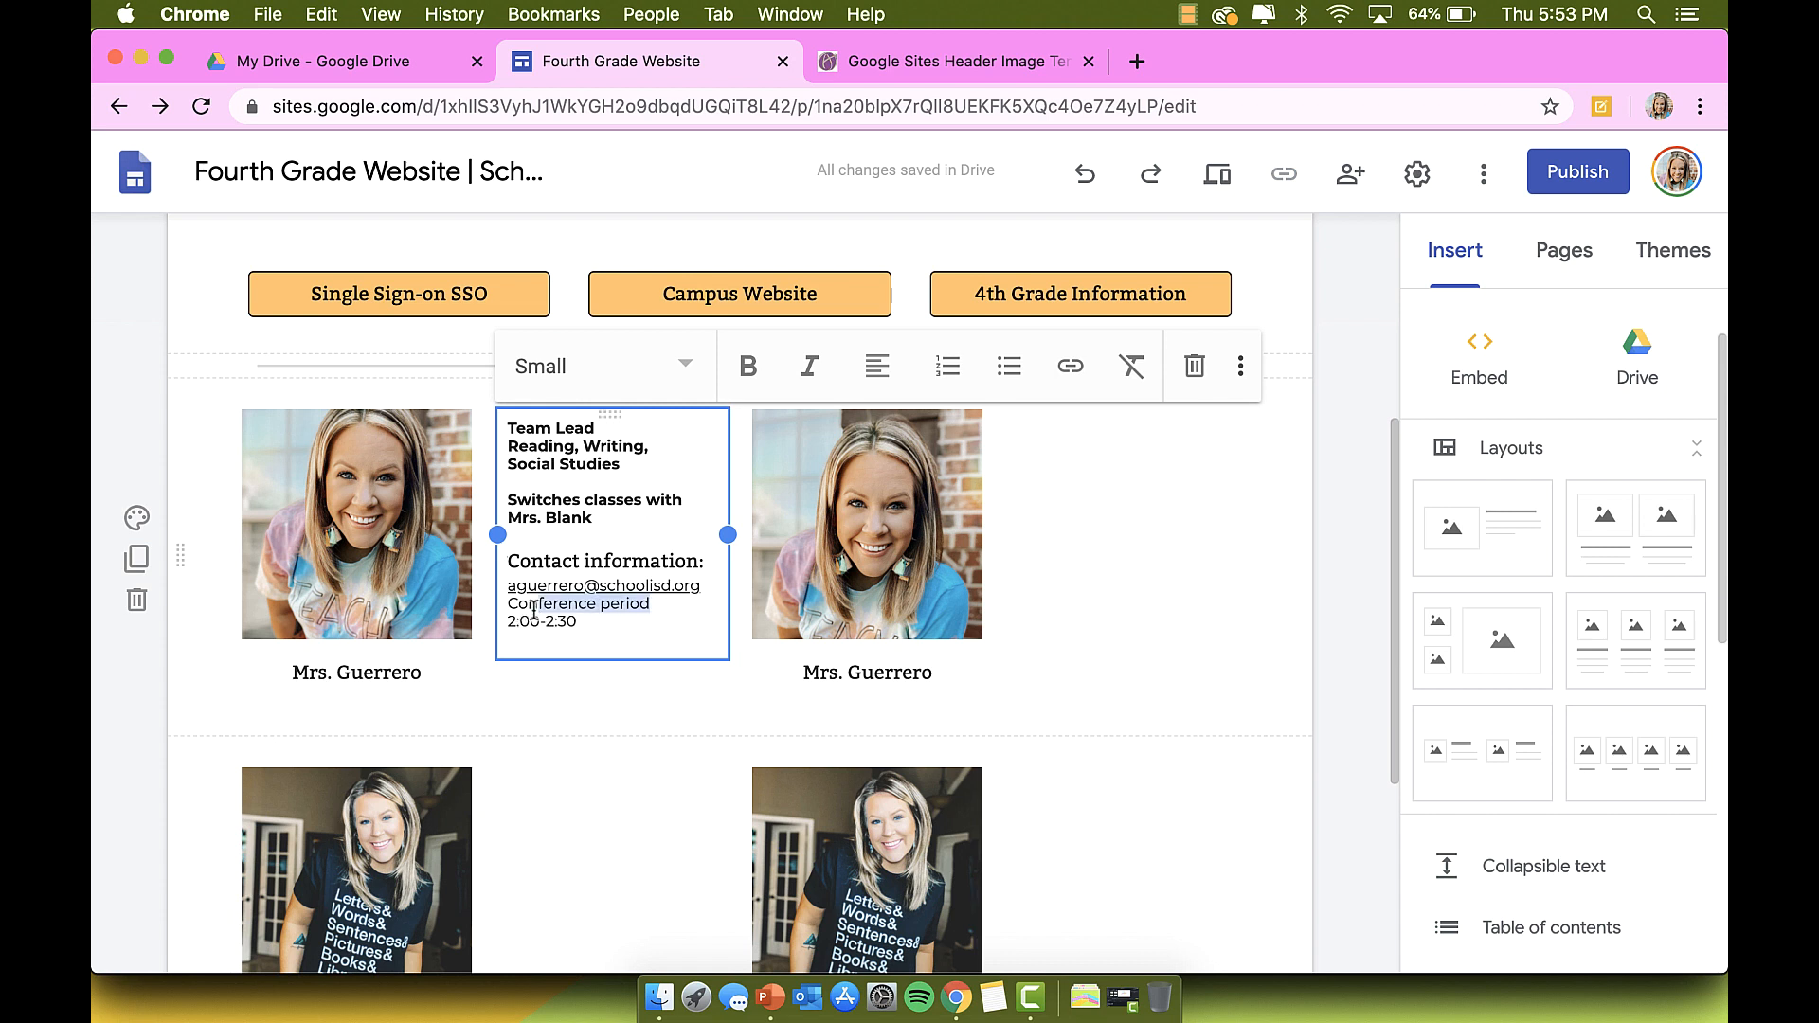
click(553, 568)
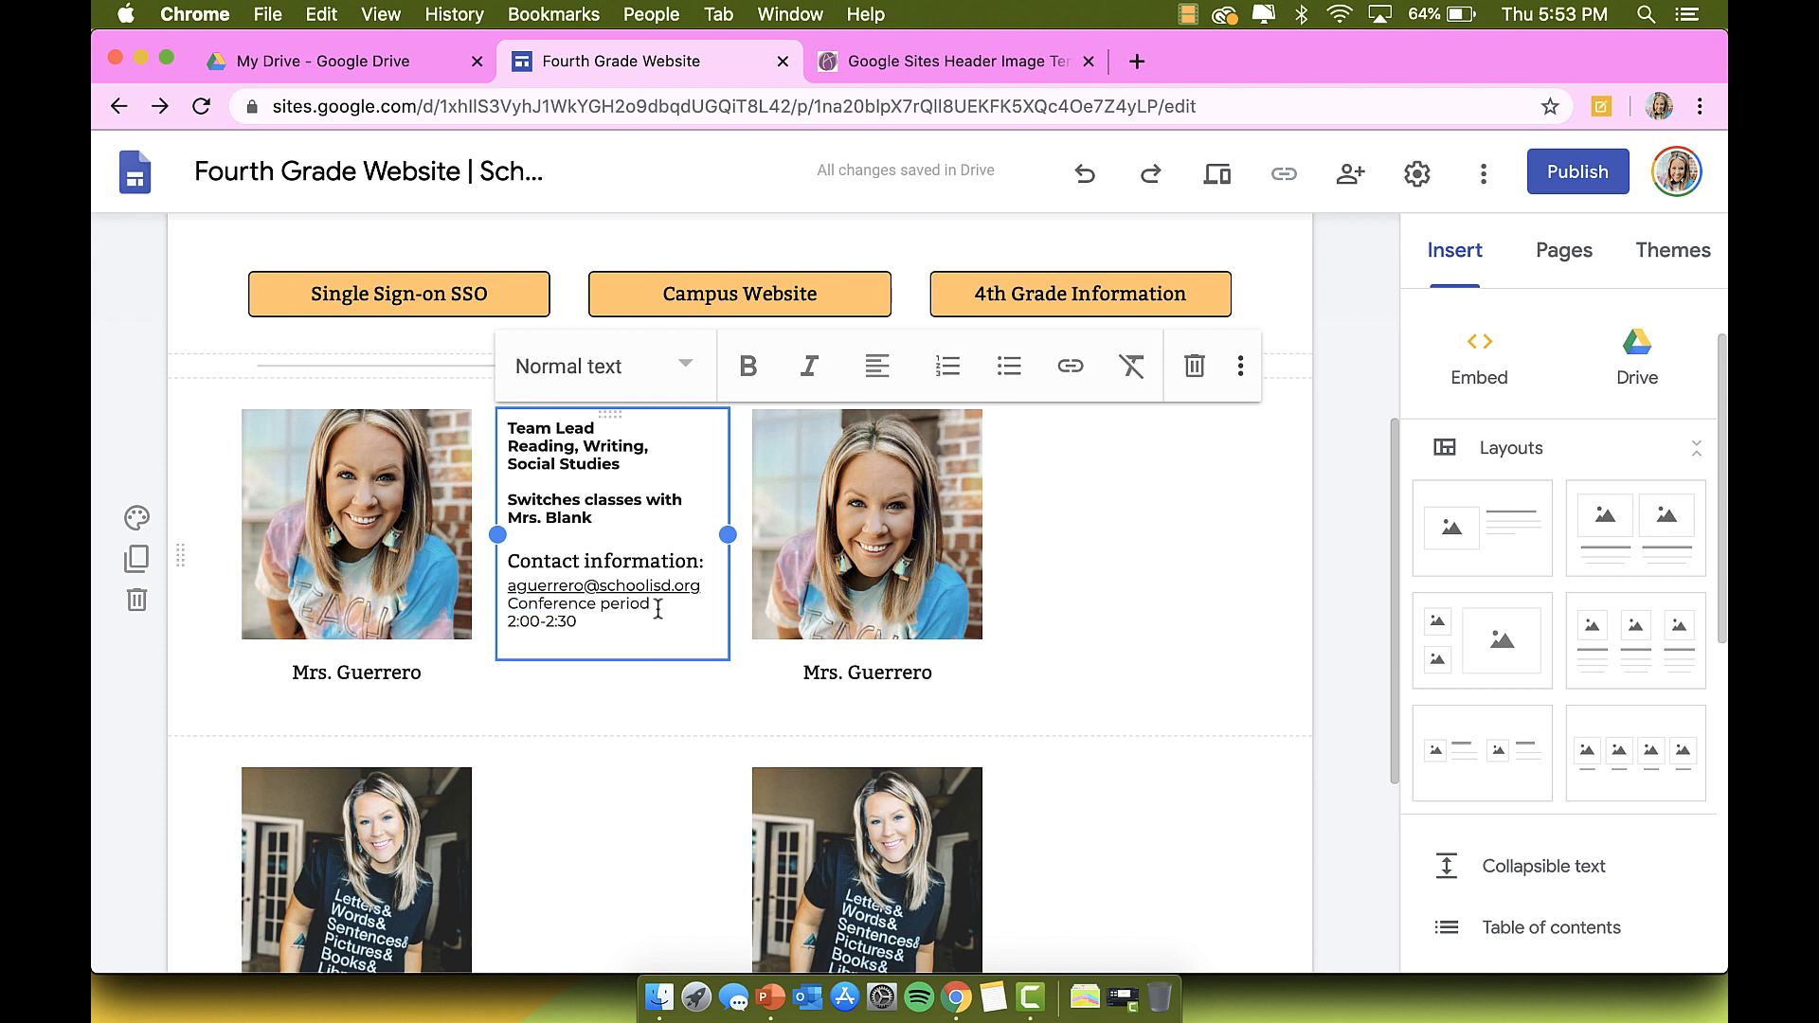
drag(658, 609, 508, 609)
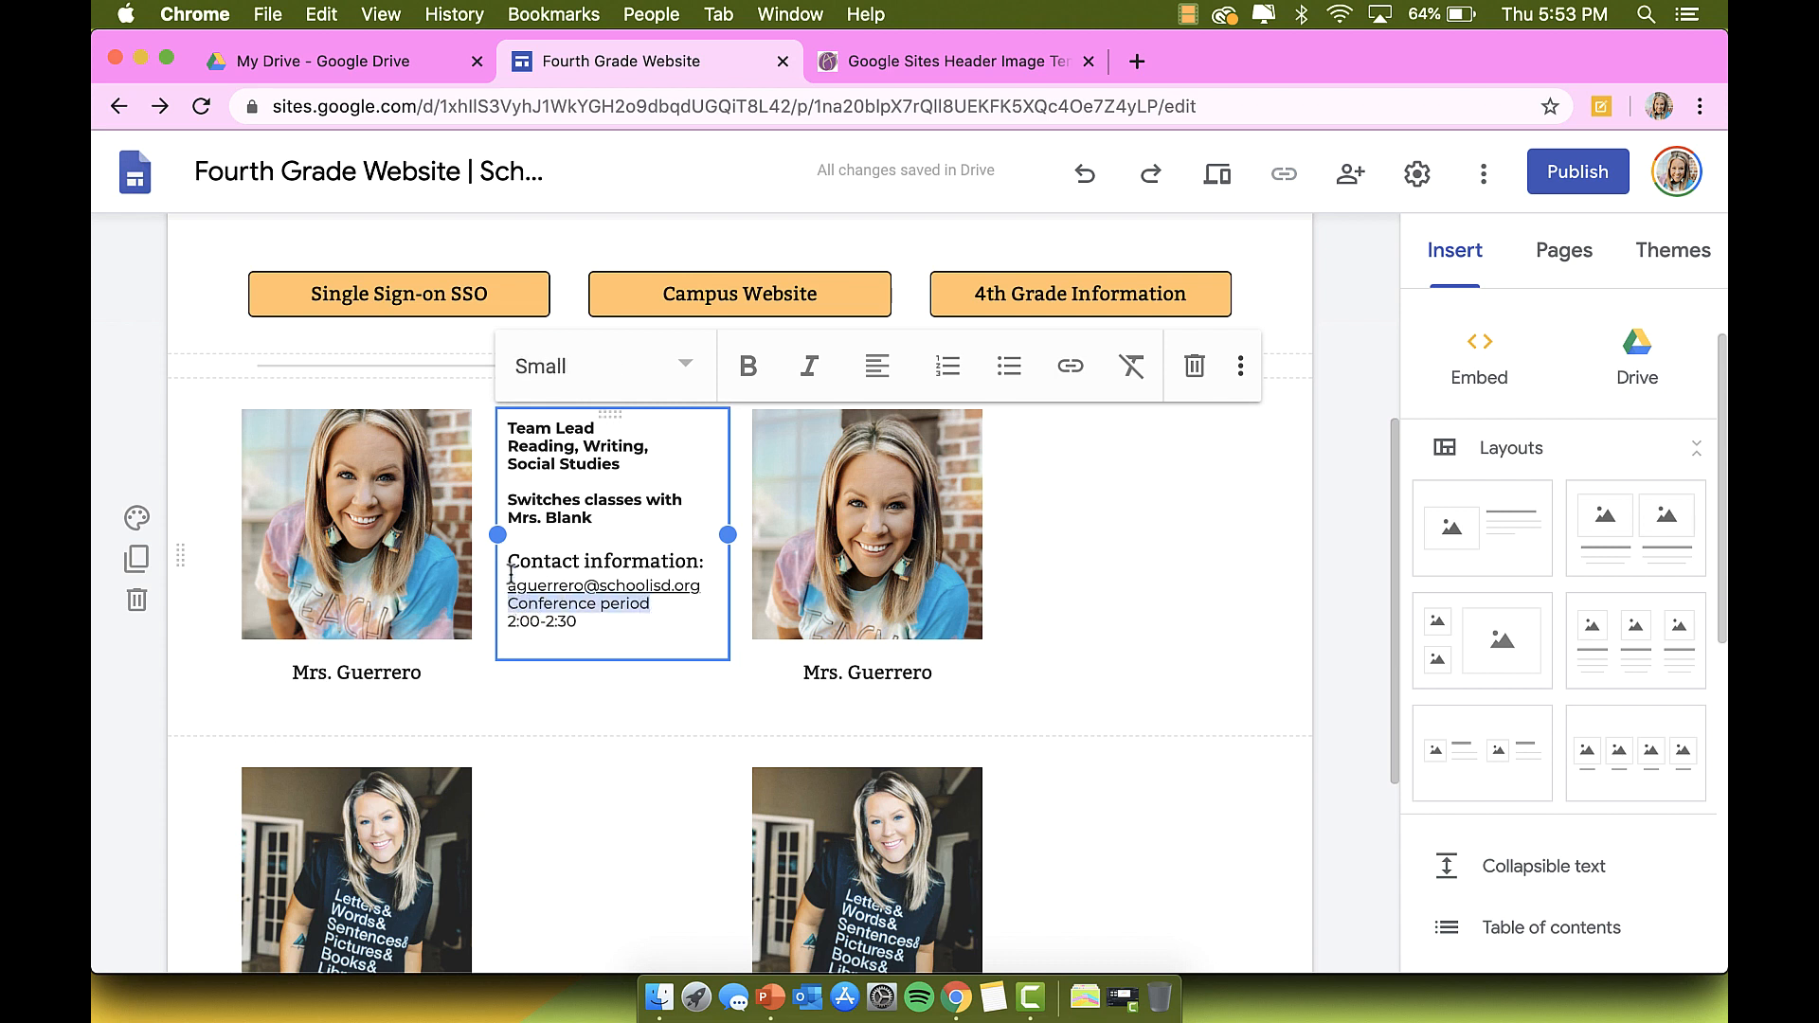
click(566, 370)
click(563, 379)
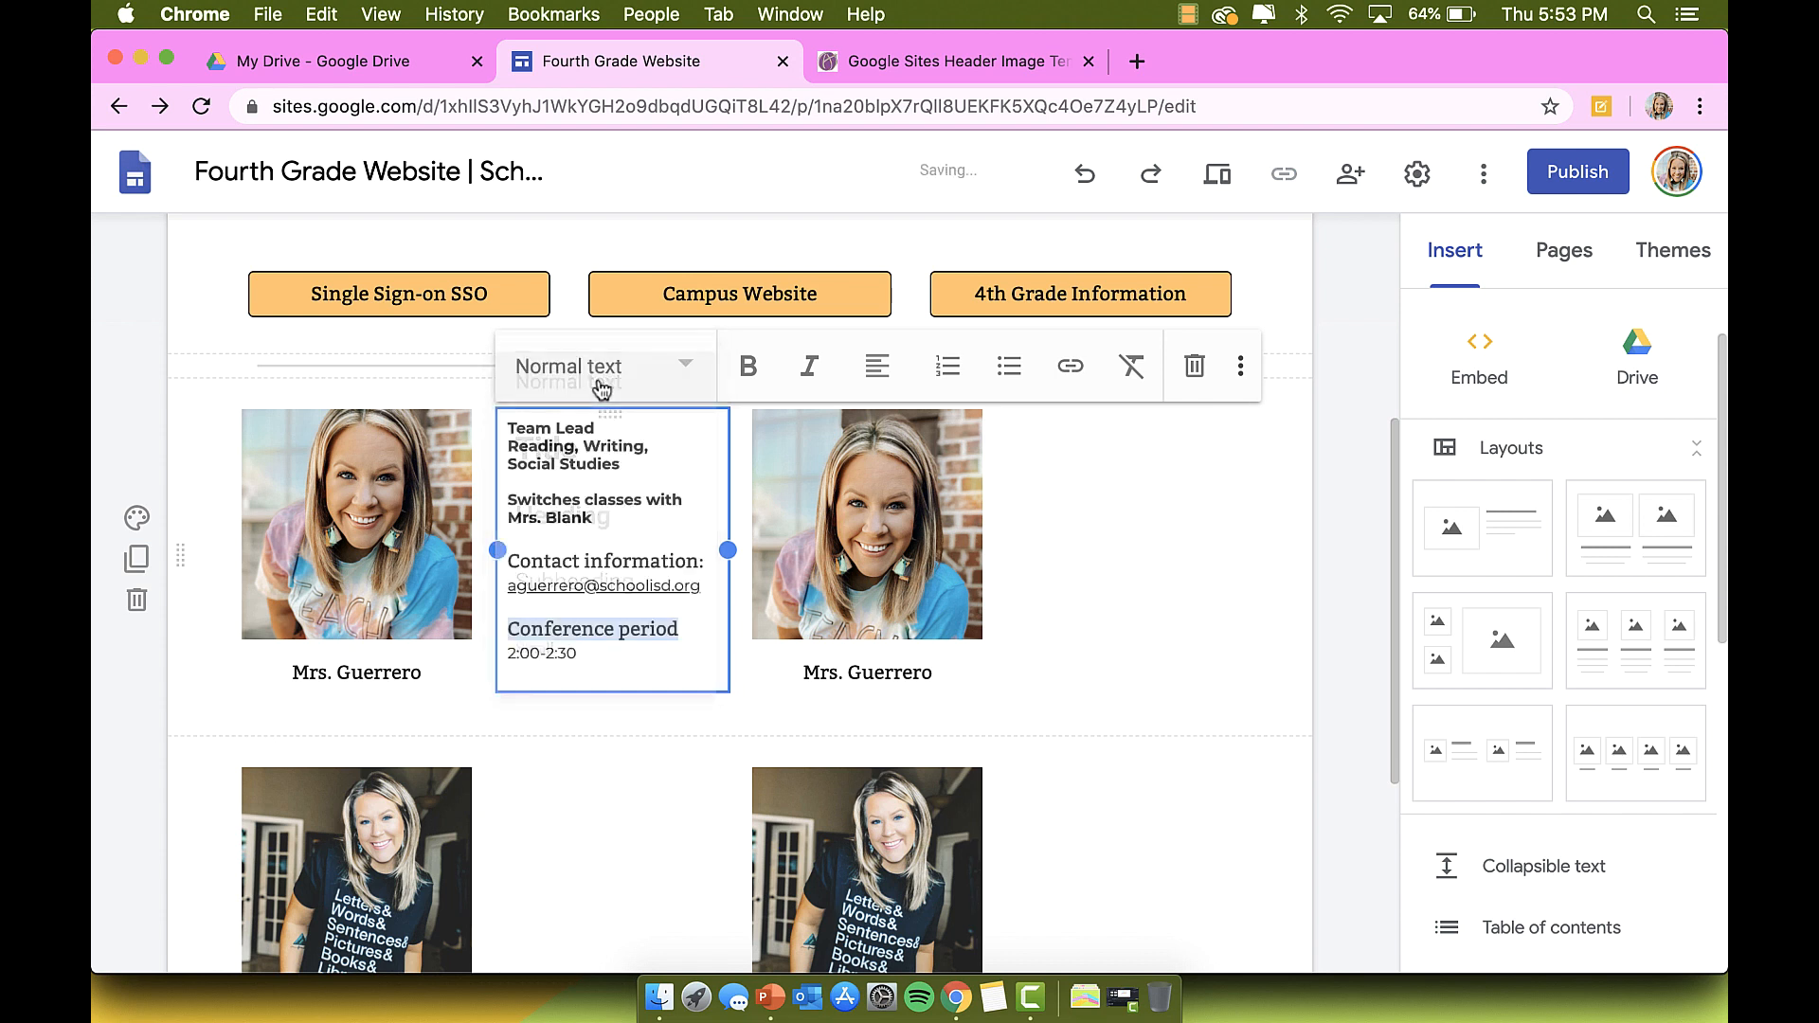
click(587, 650)
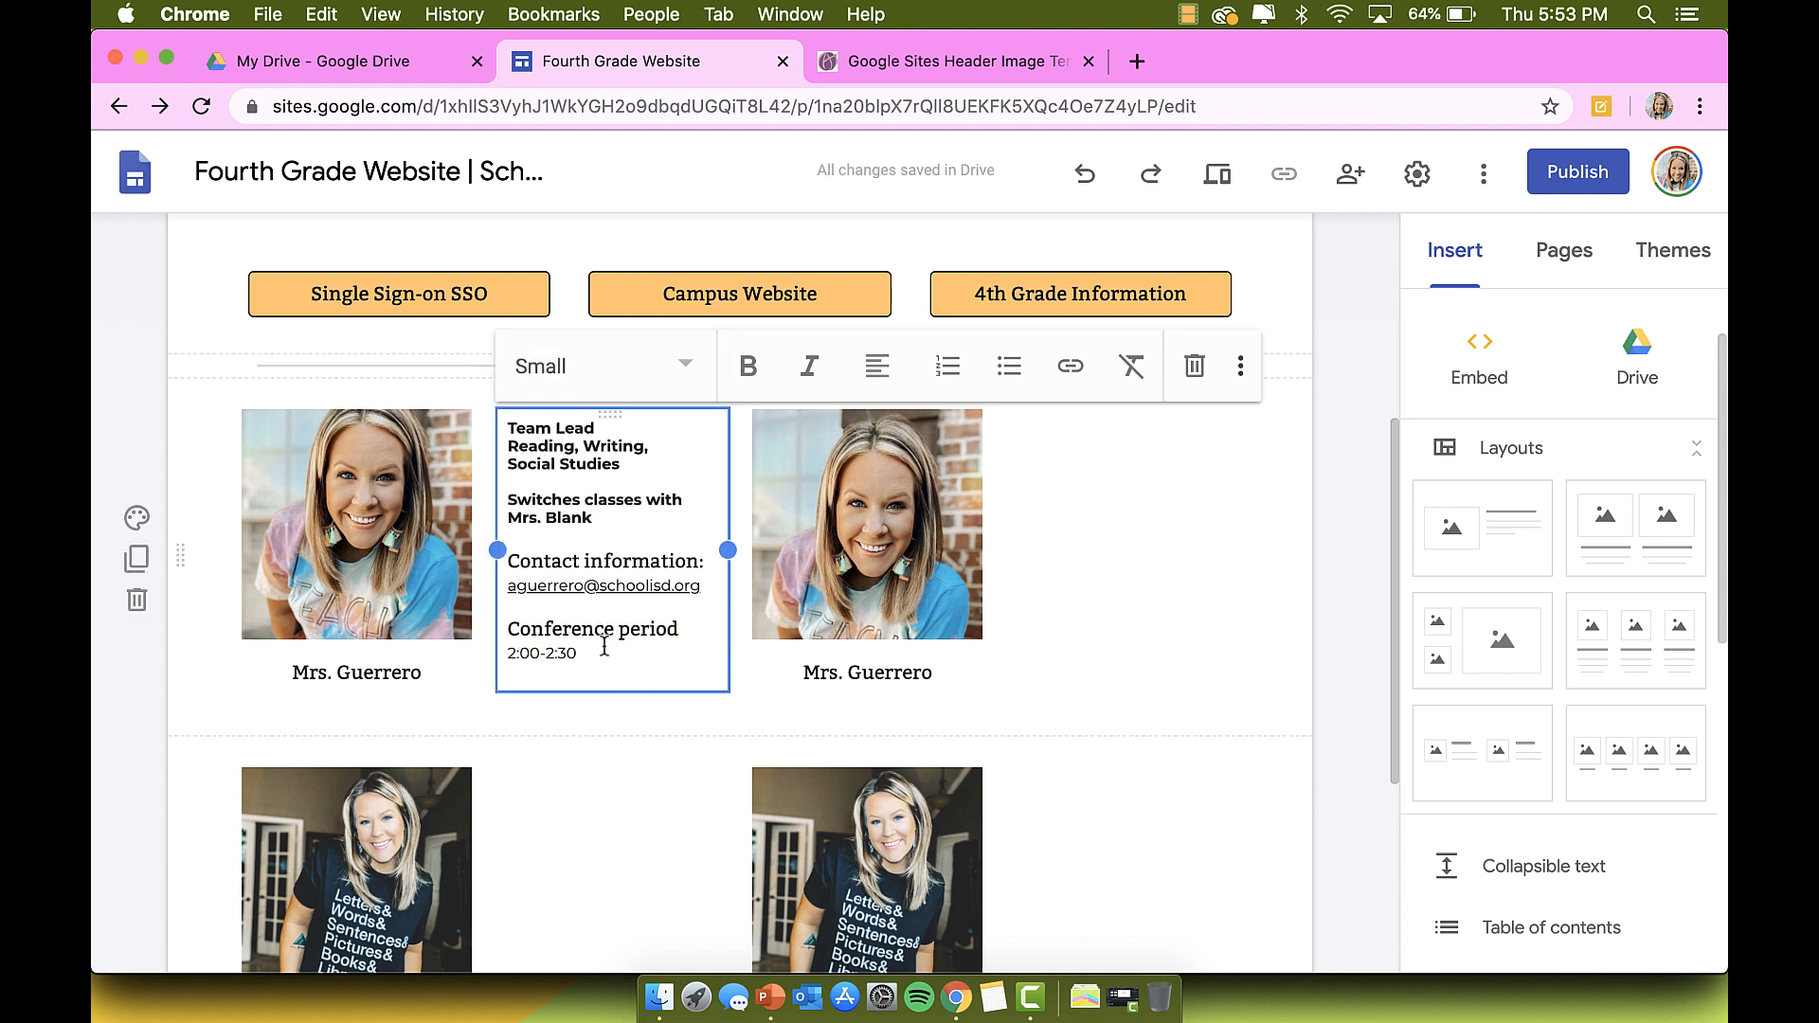
click(676, 632)
text(:)
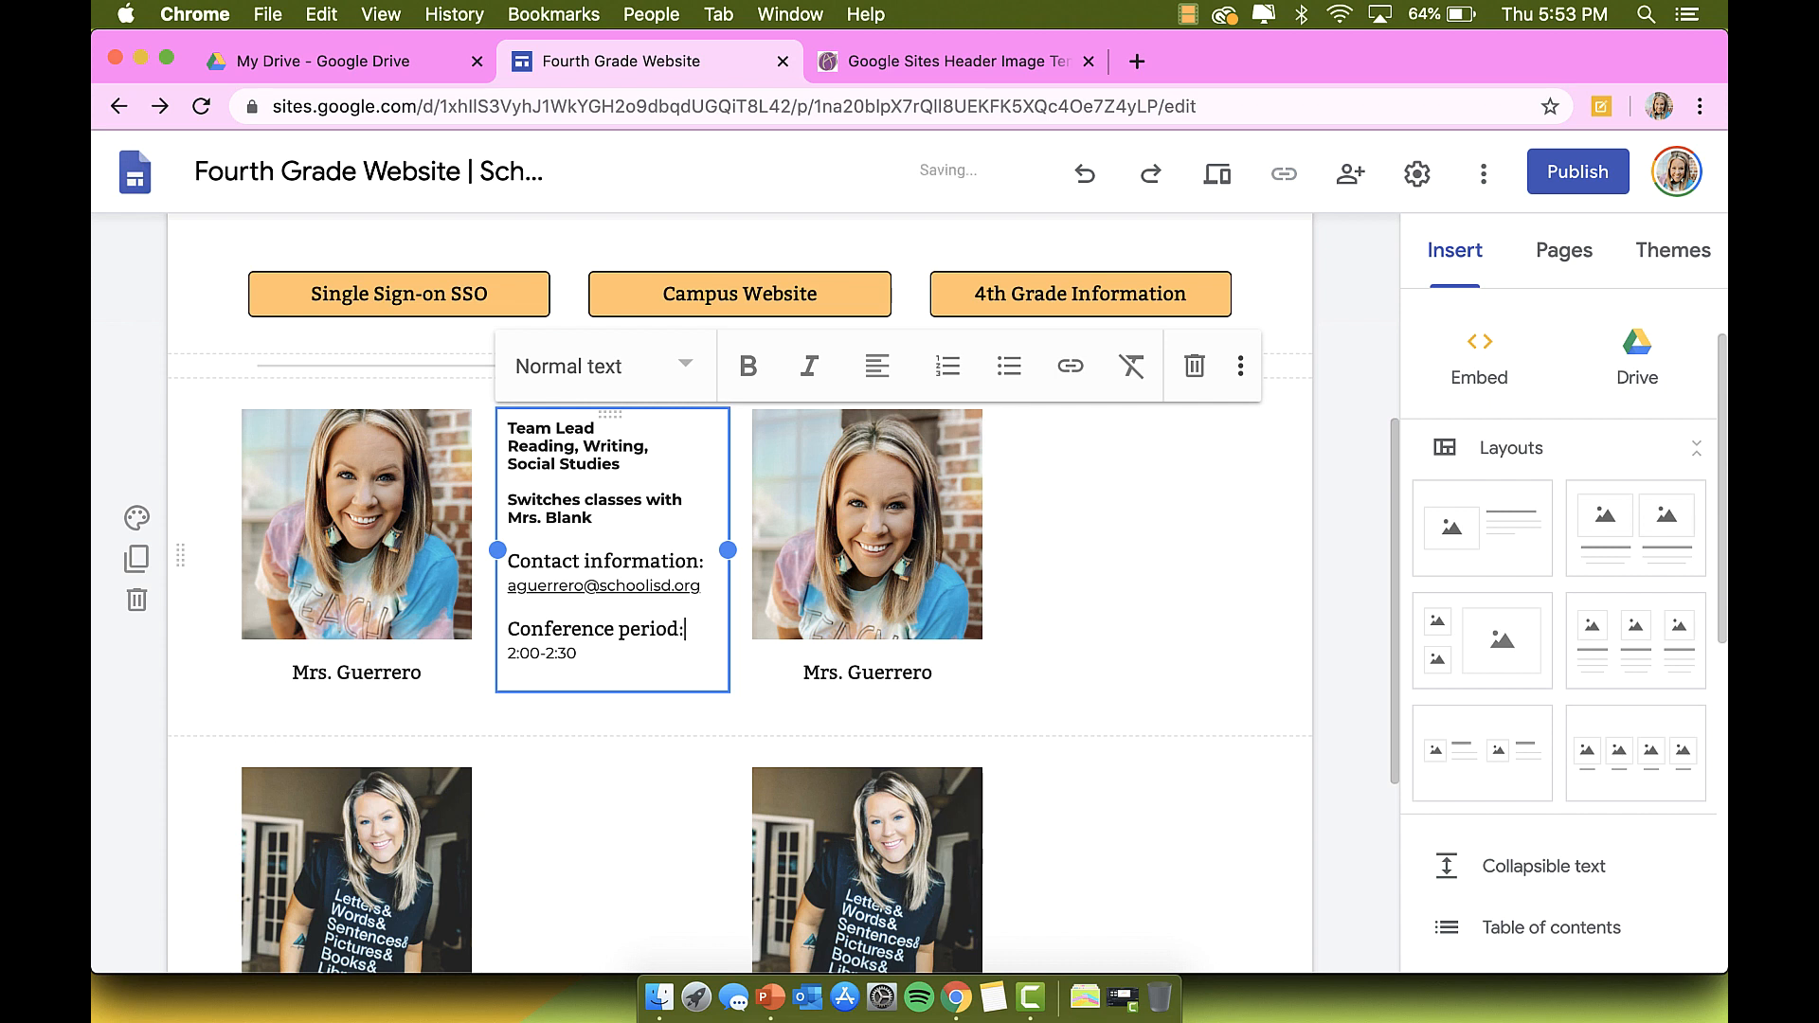
click(617, 817)
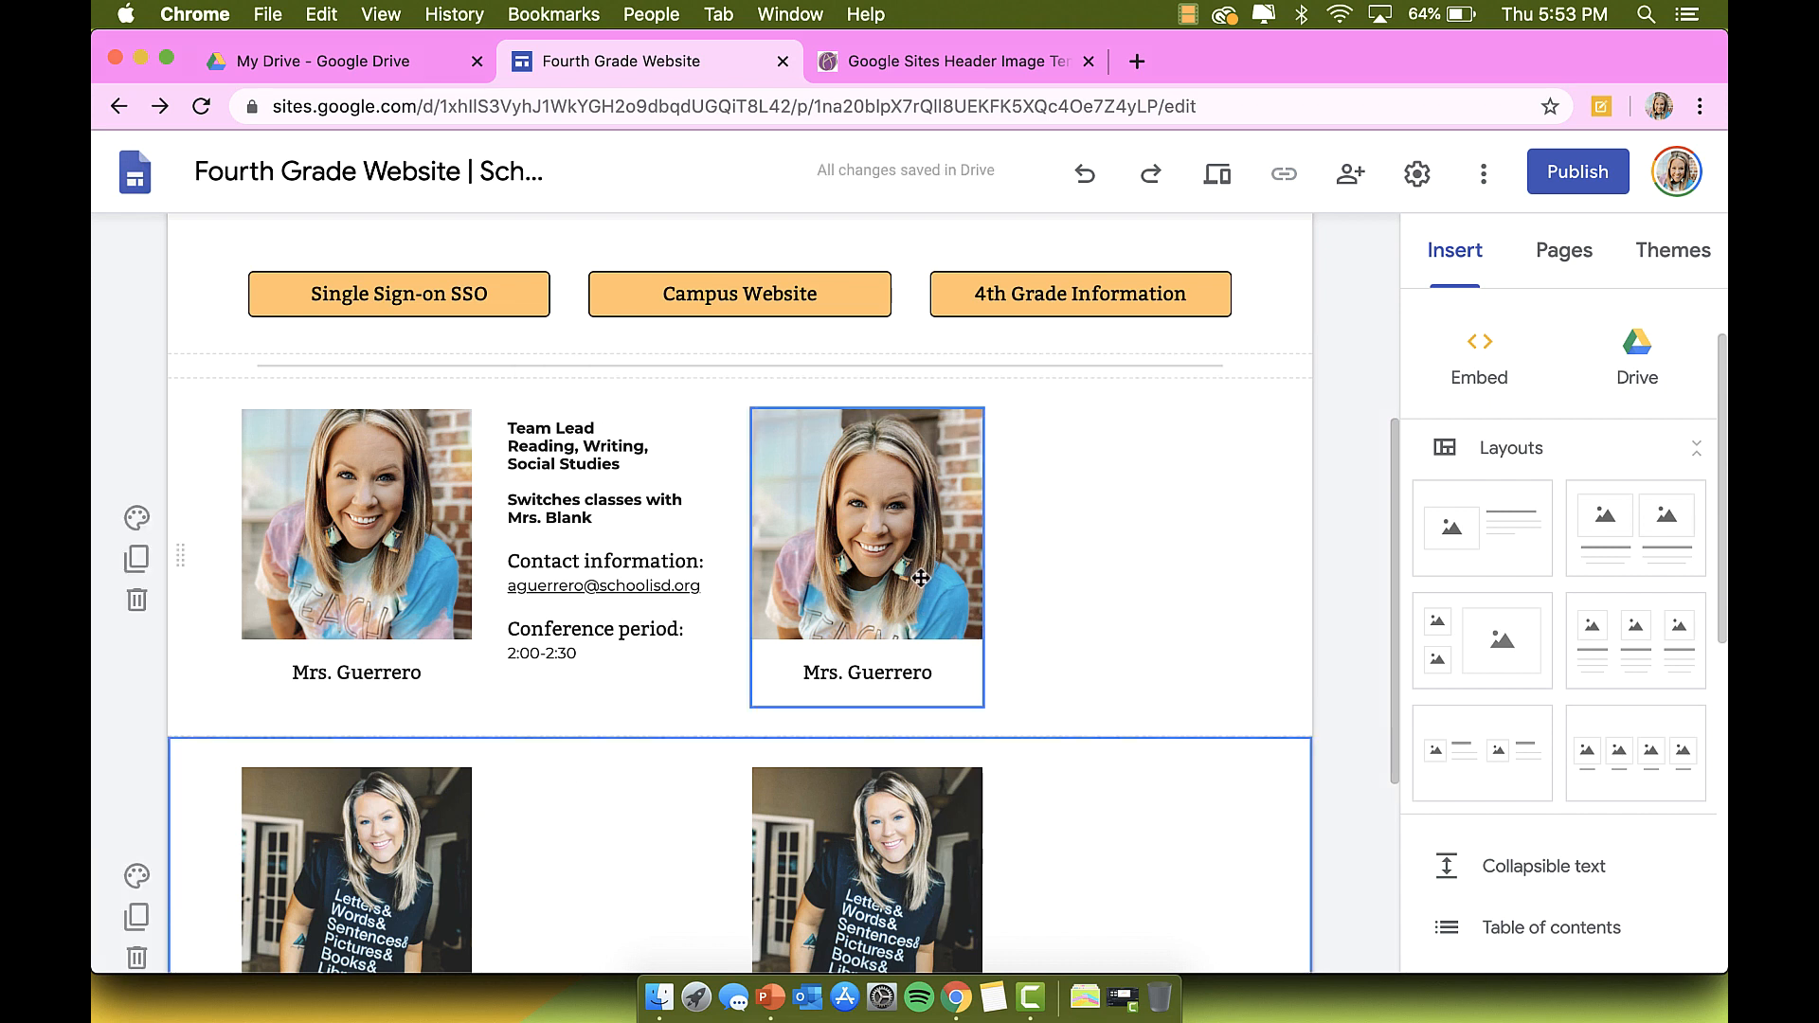
Step: Select all the teacher info text to copy it
scroll(1067, 560, down, 2)
scroll(1067, 560, up, 2)
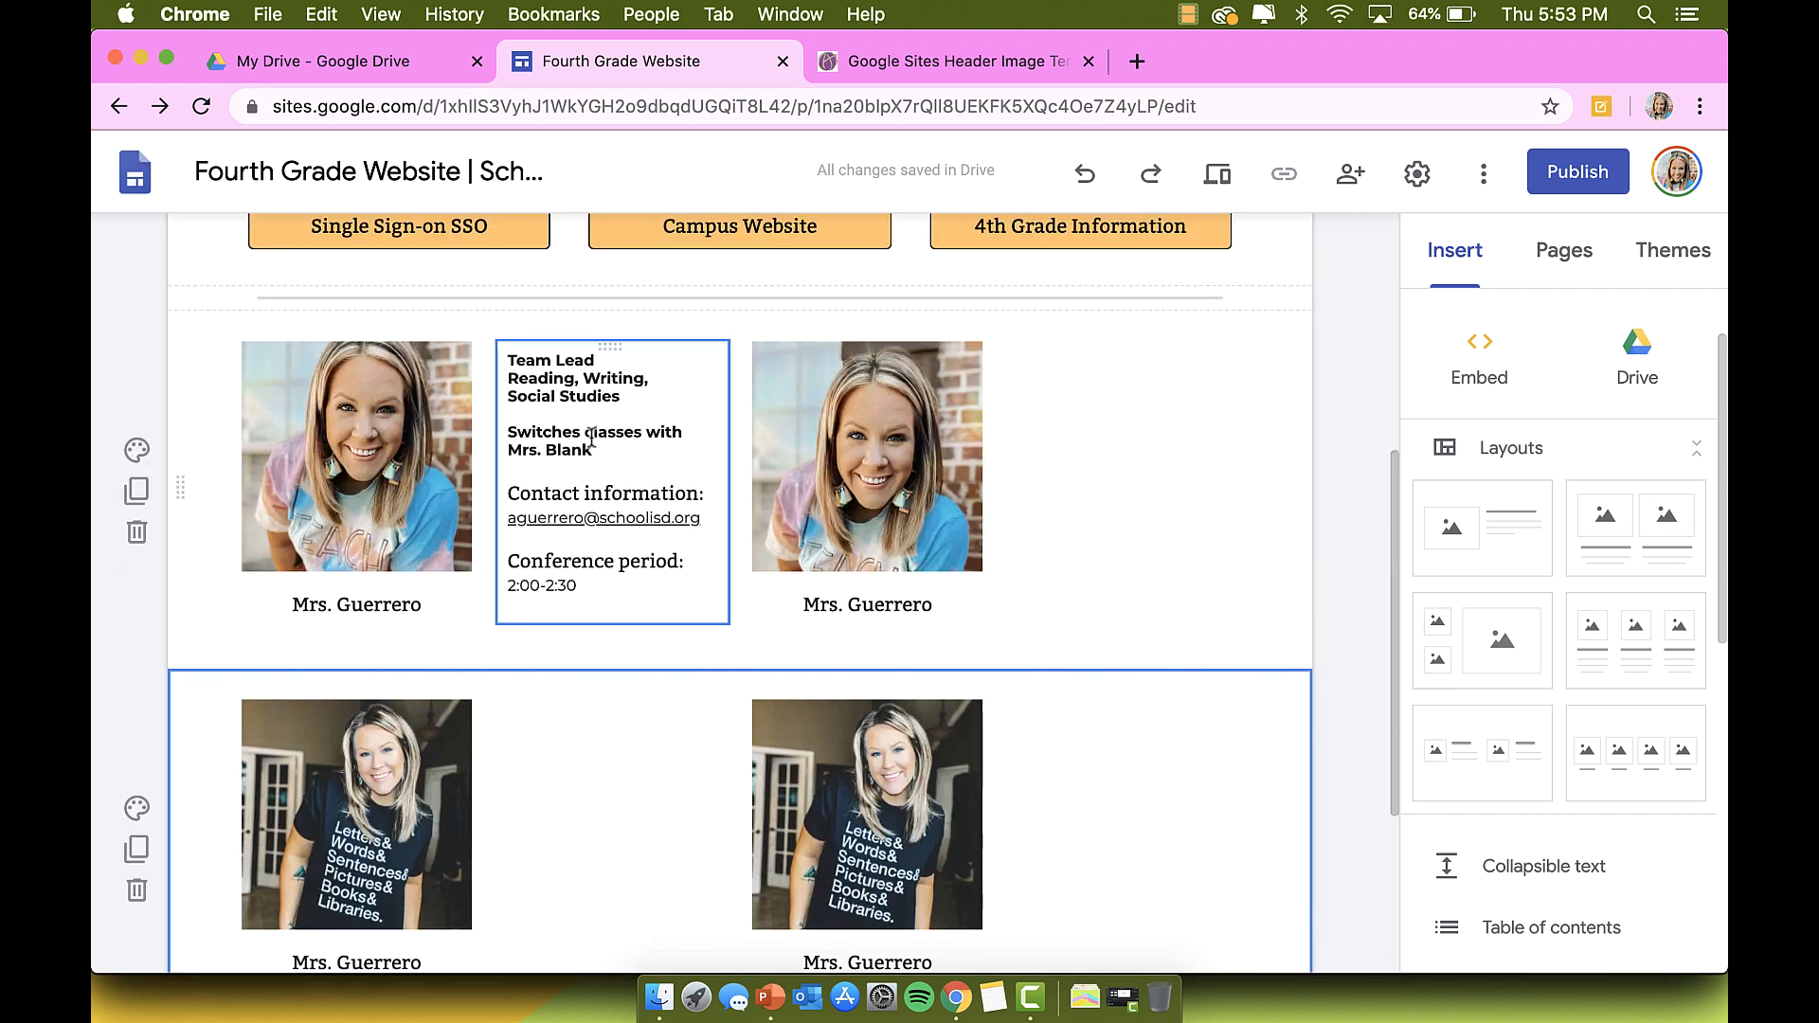
click(593, 437)
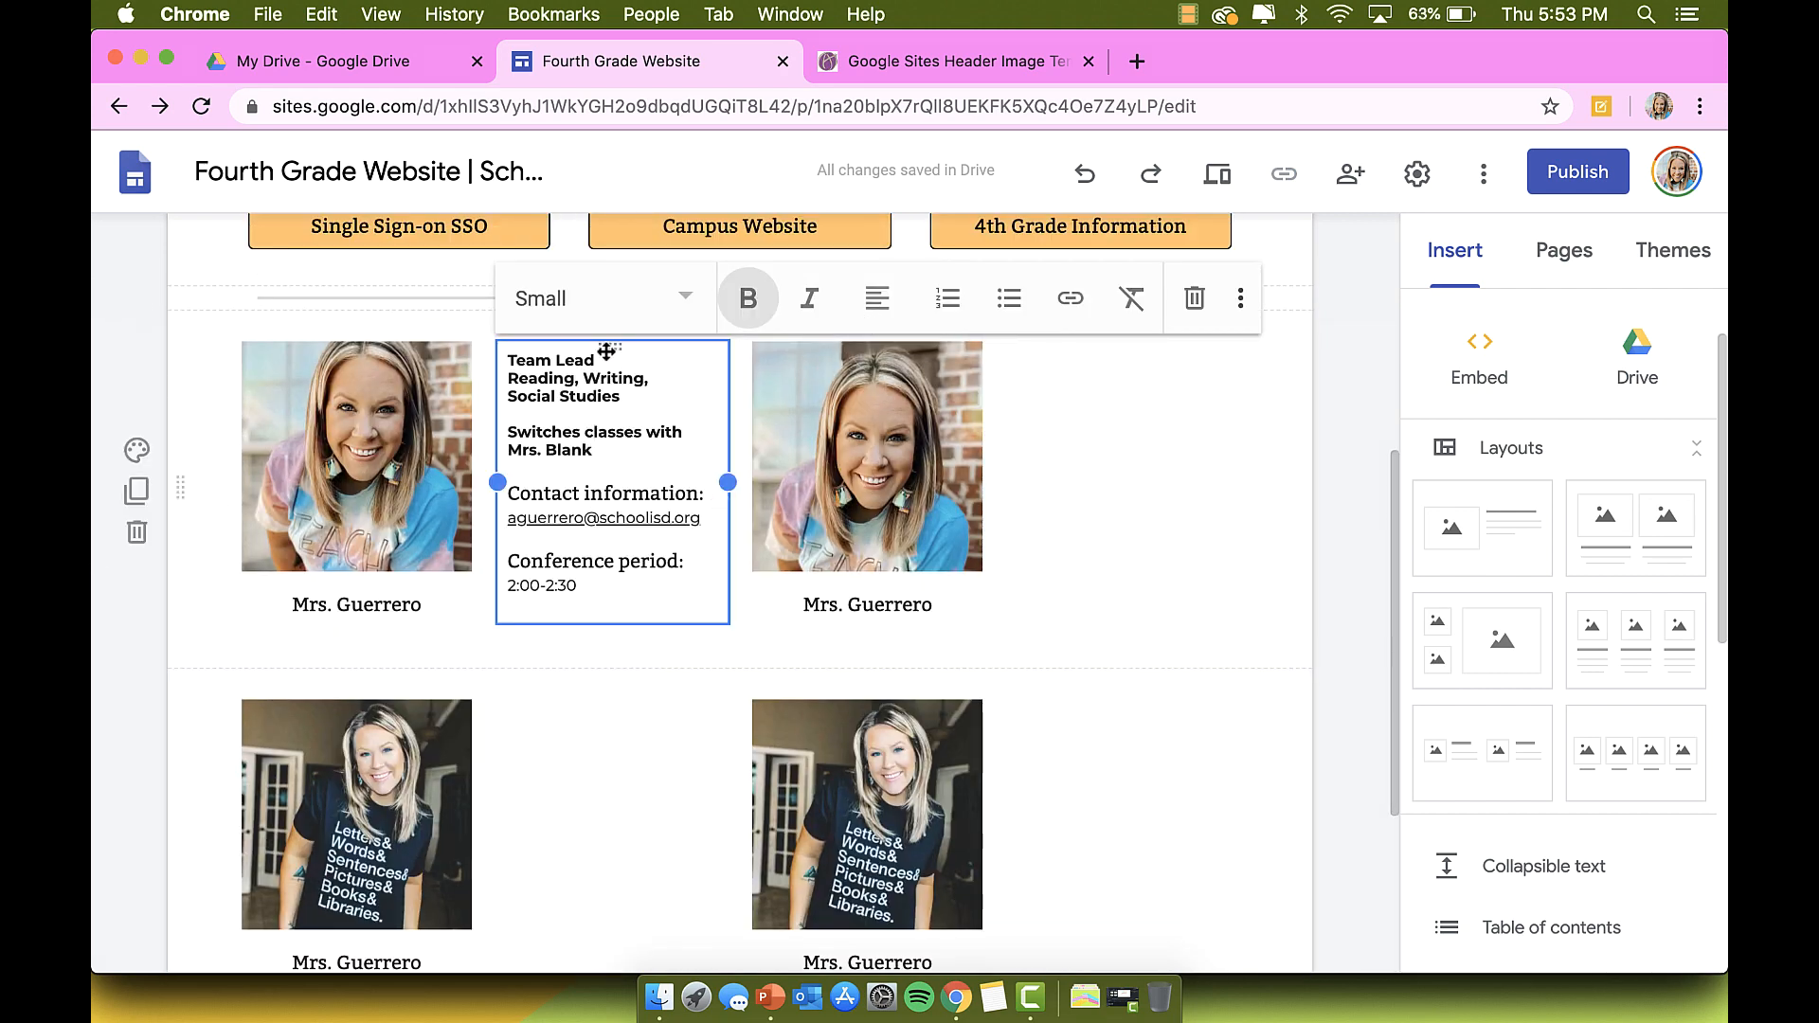
scroll(568, 369, up, 1)
key(super+a)
key(super+c)
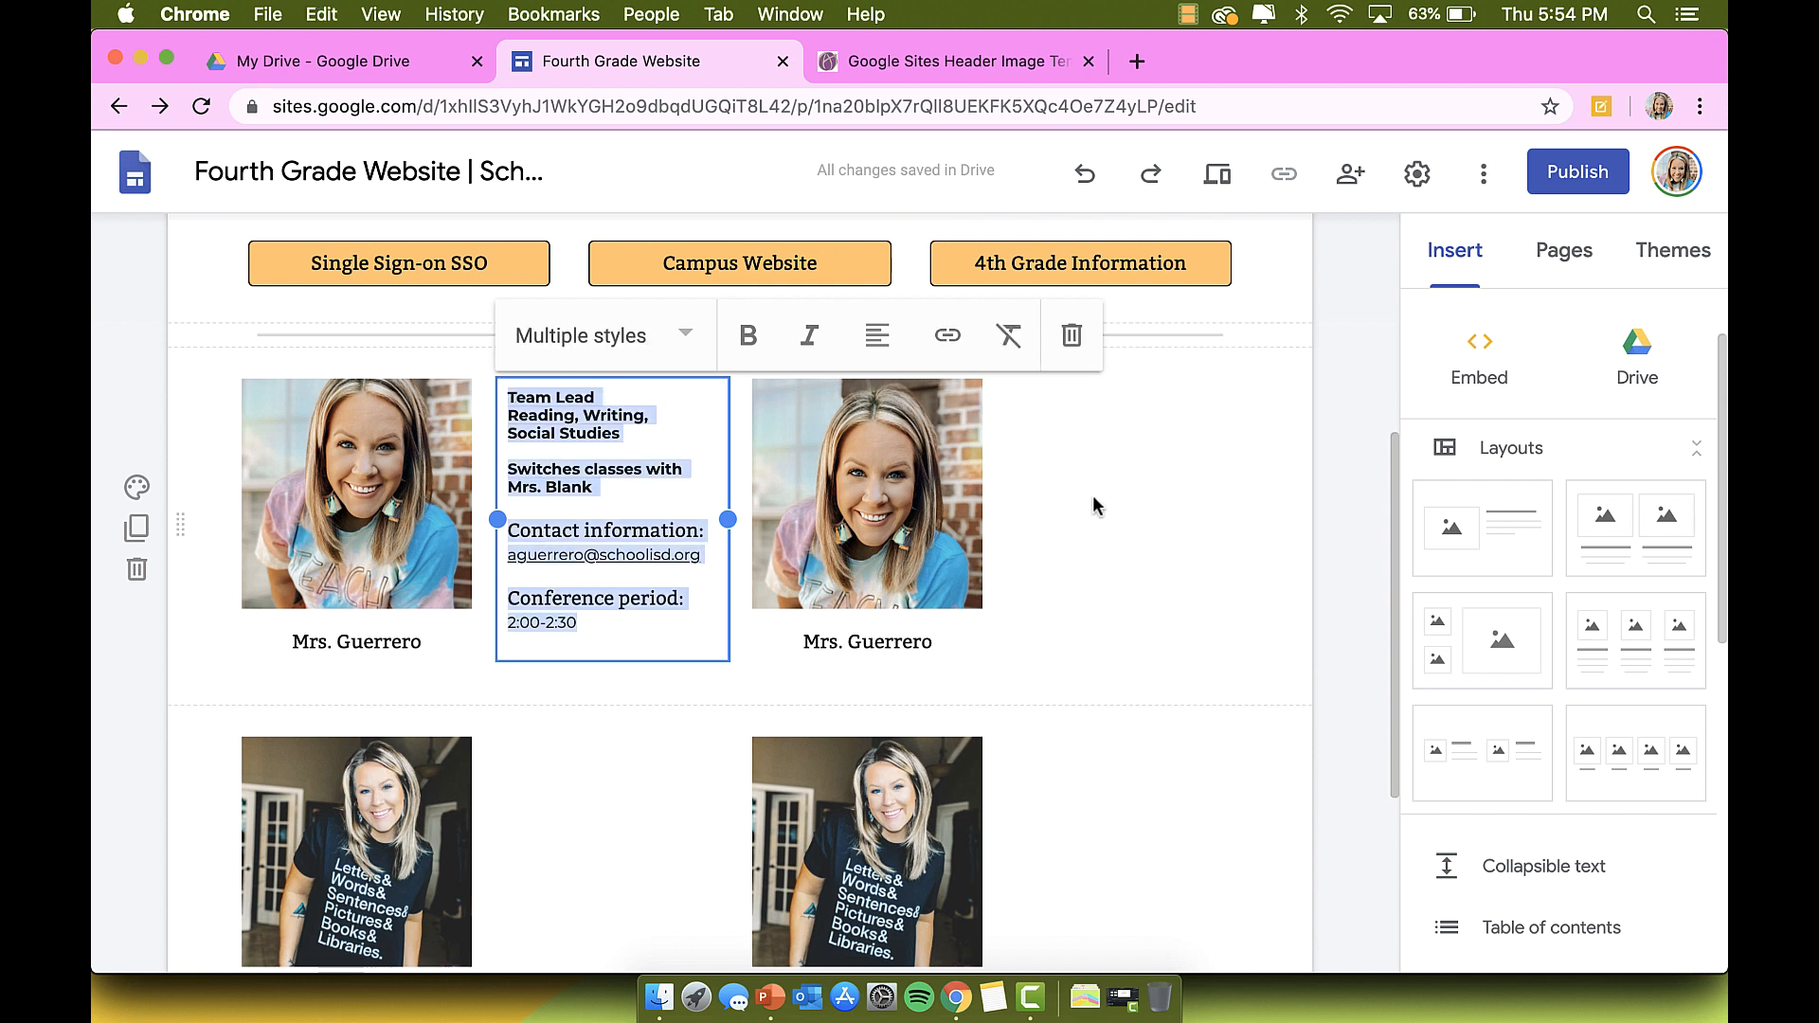
Step: Paste the teacher info into a new text box beside the second photo
click(1152, 527)
double_click(1120, 493)
click(1121, 492)
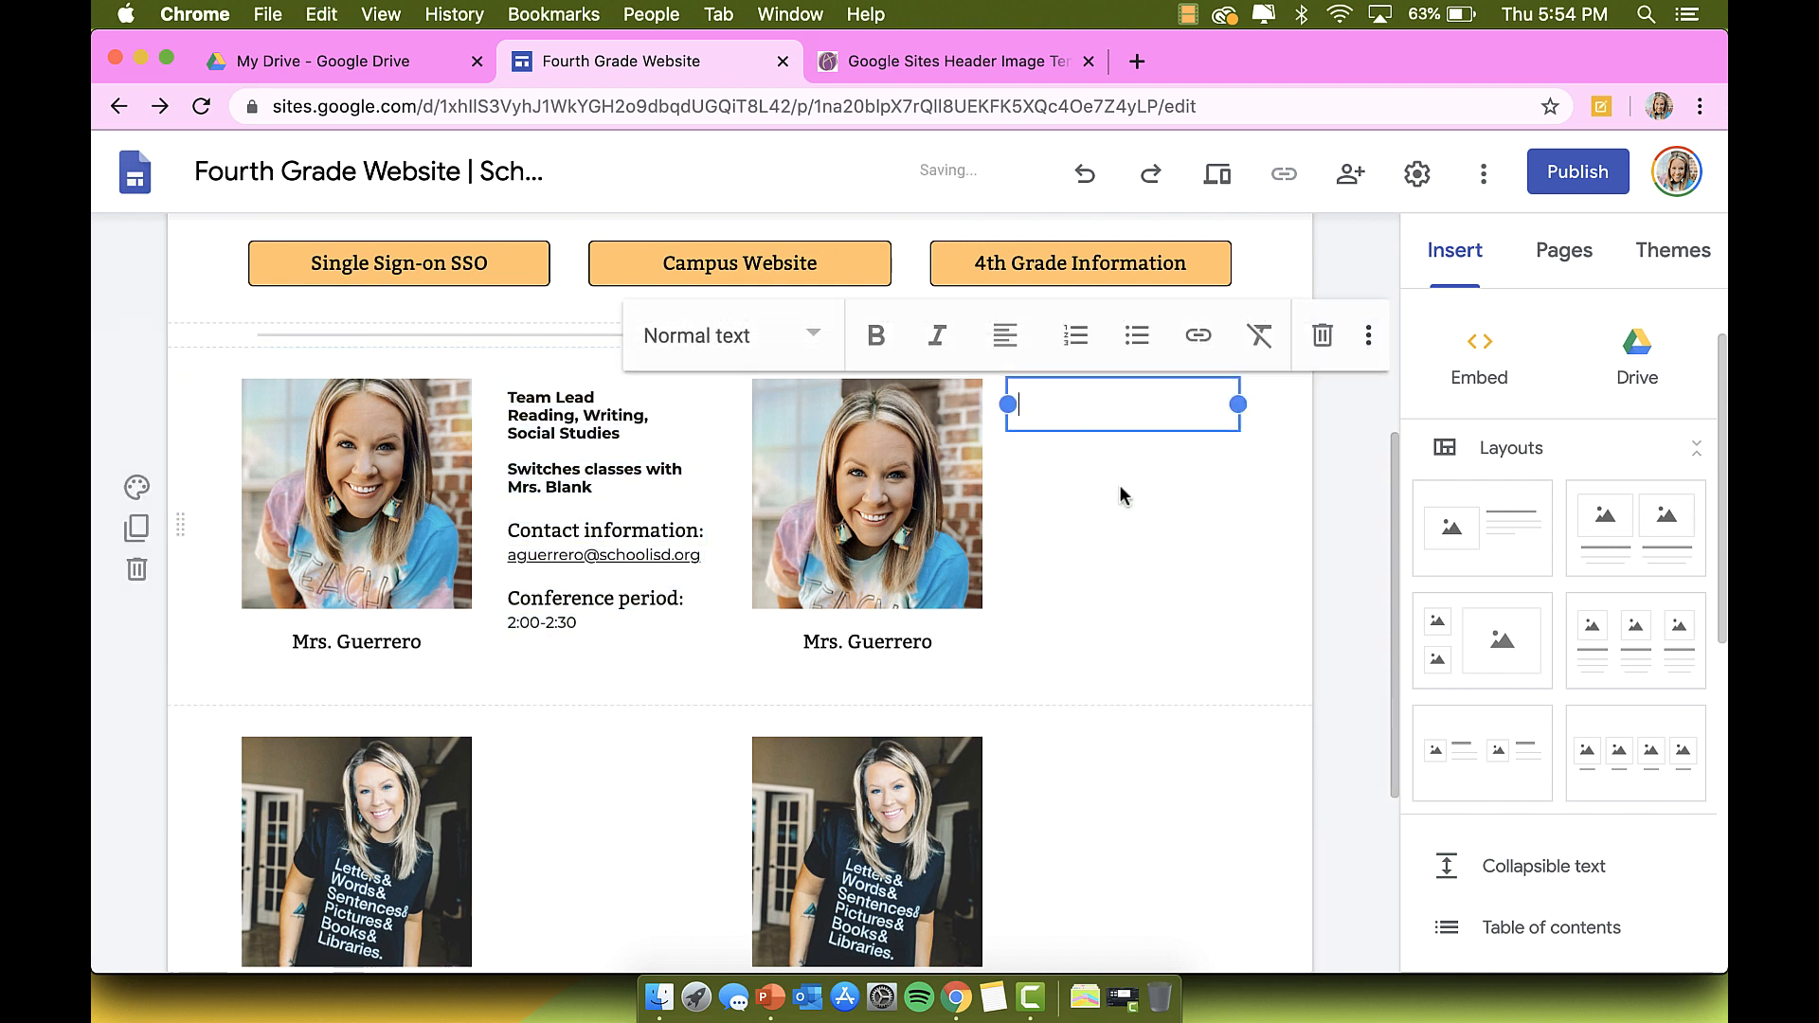
mouse_move(1237, 406)
mouse_down()
mouse_move(1264, 405)
mouse_move(1236, 406)
mouse_up()
key(super+v)
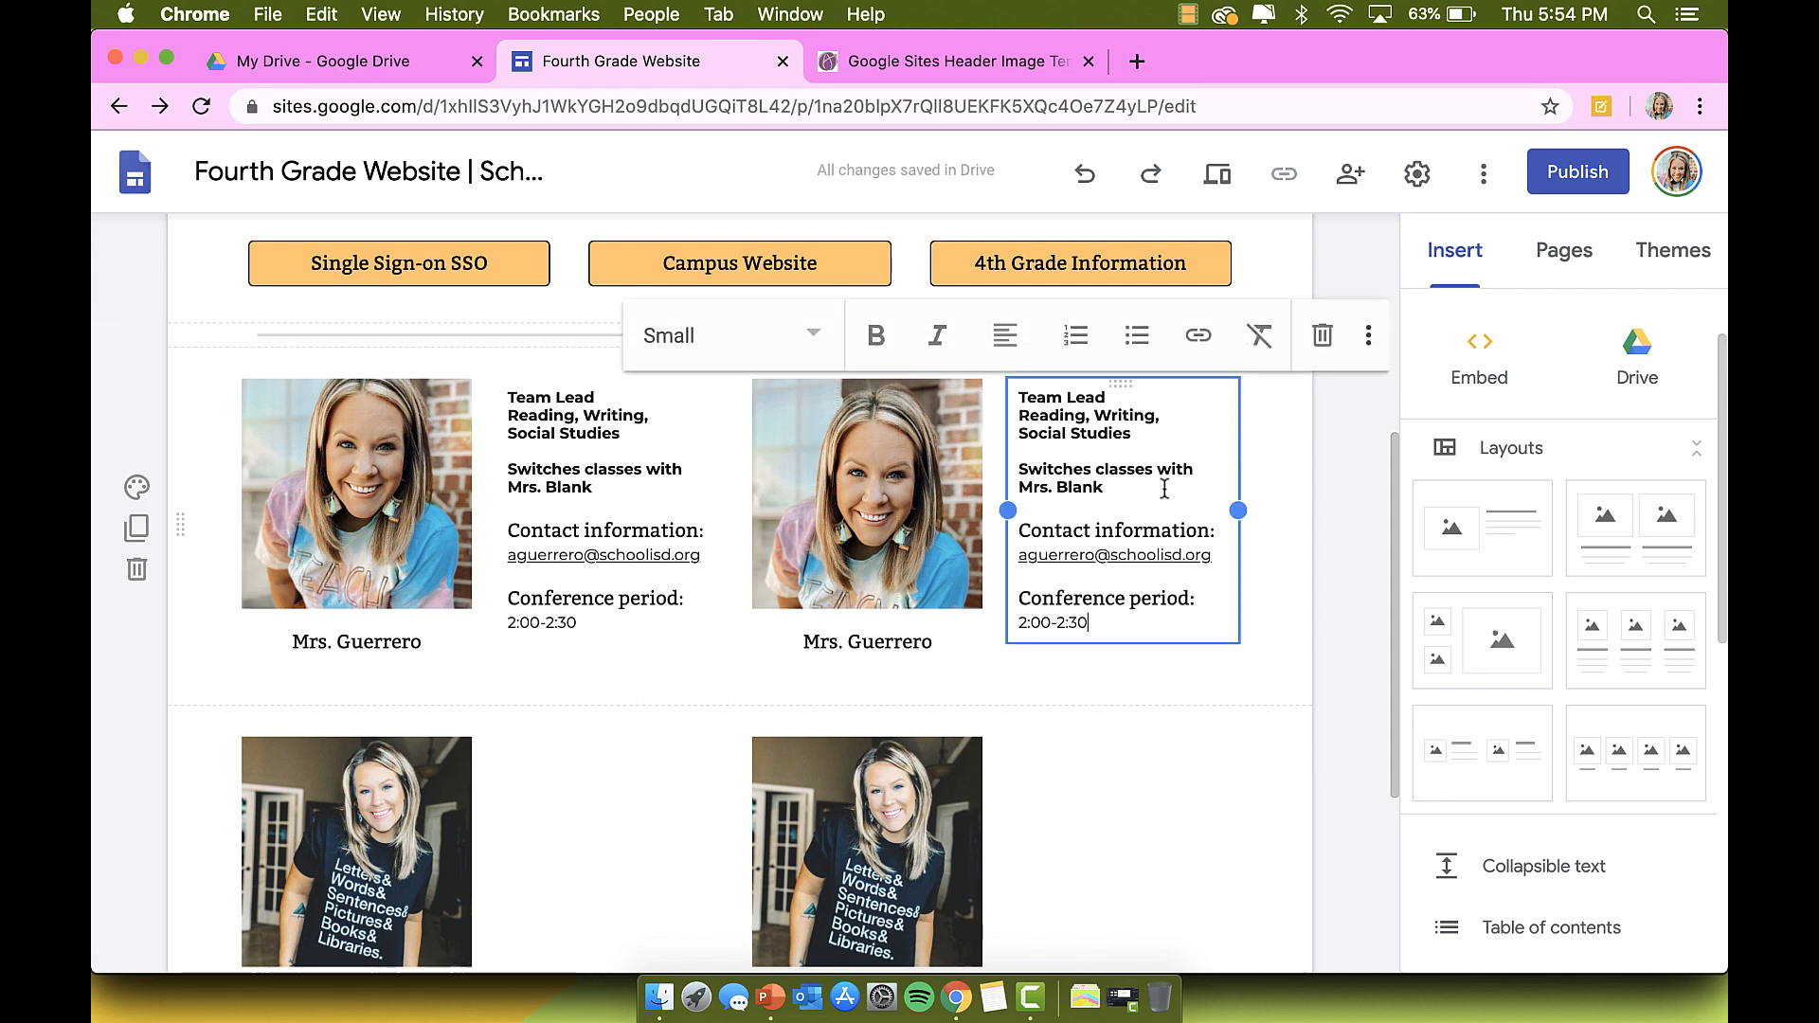
Step: Paste the teacher info into a new text box in the lower row
click(1133, 786)
scroll(1134, 786, down, 2)
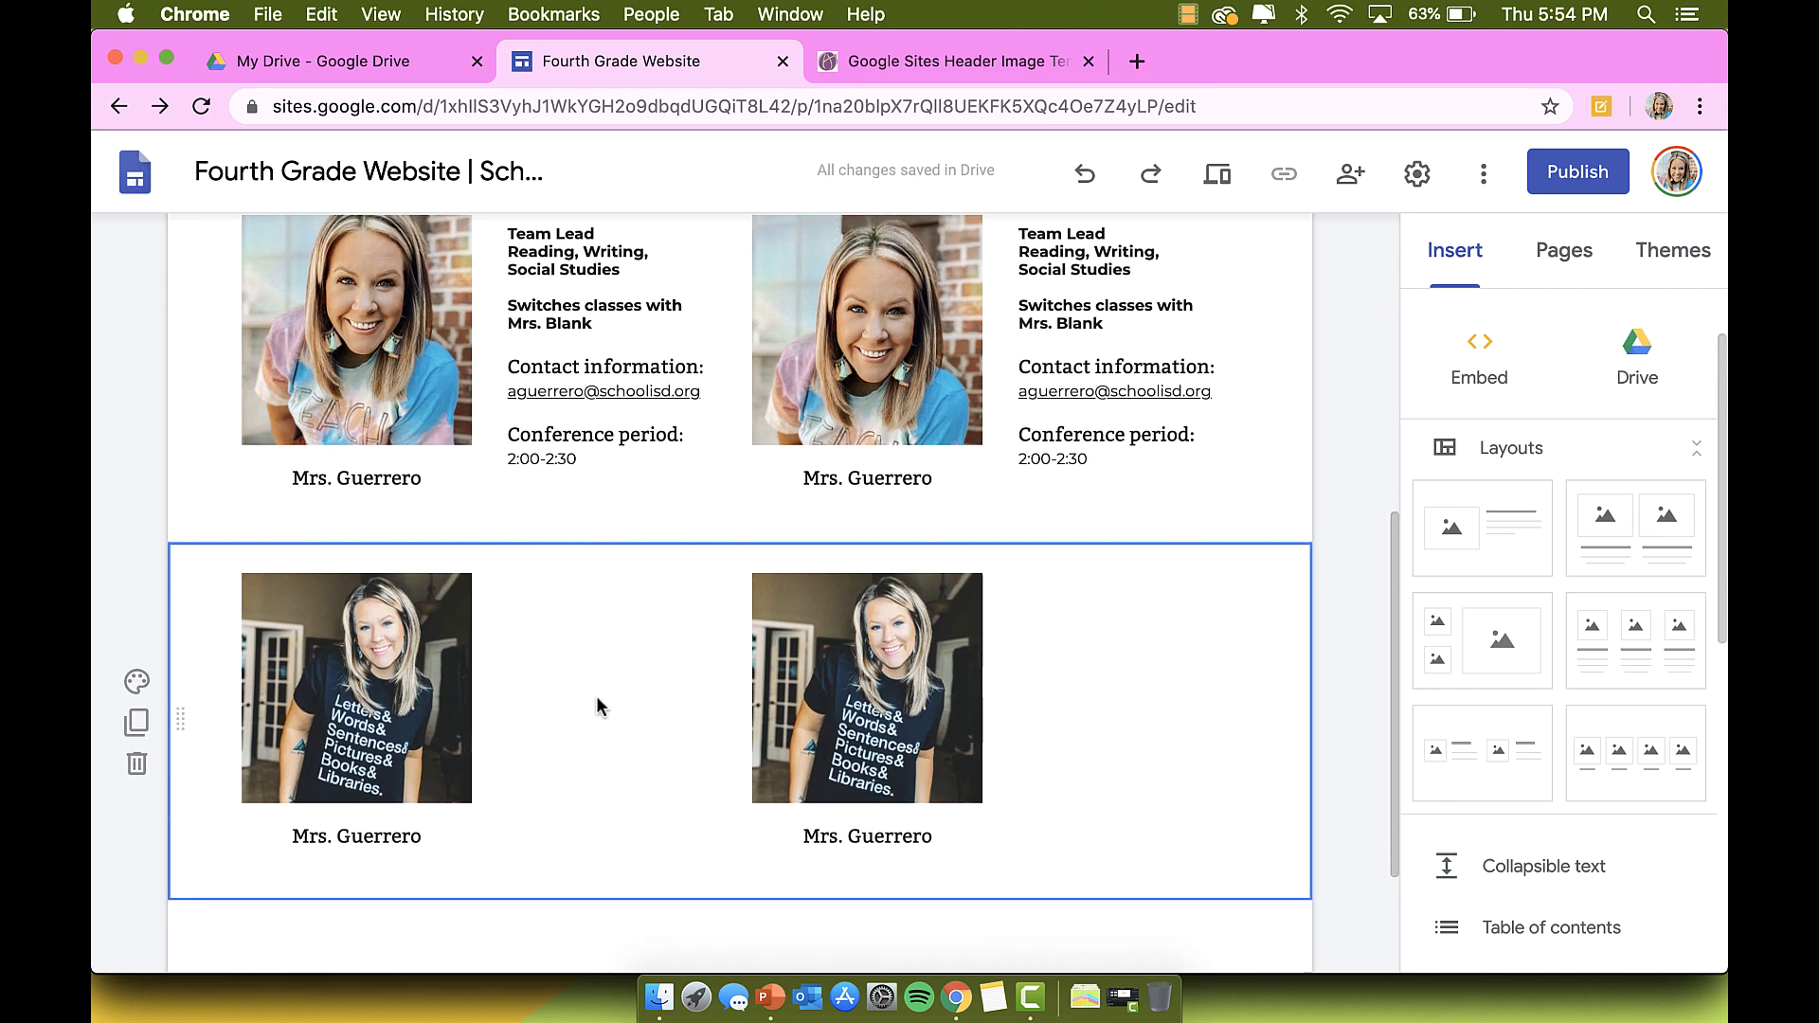
click(589, 688)
click(592, 690)
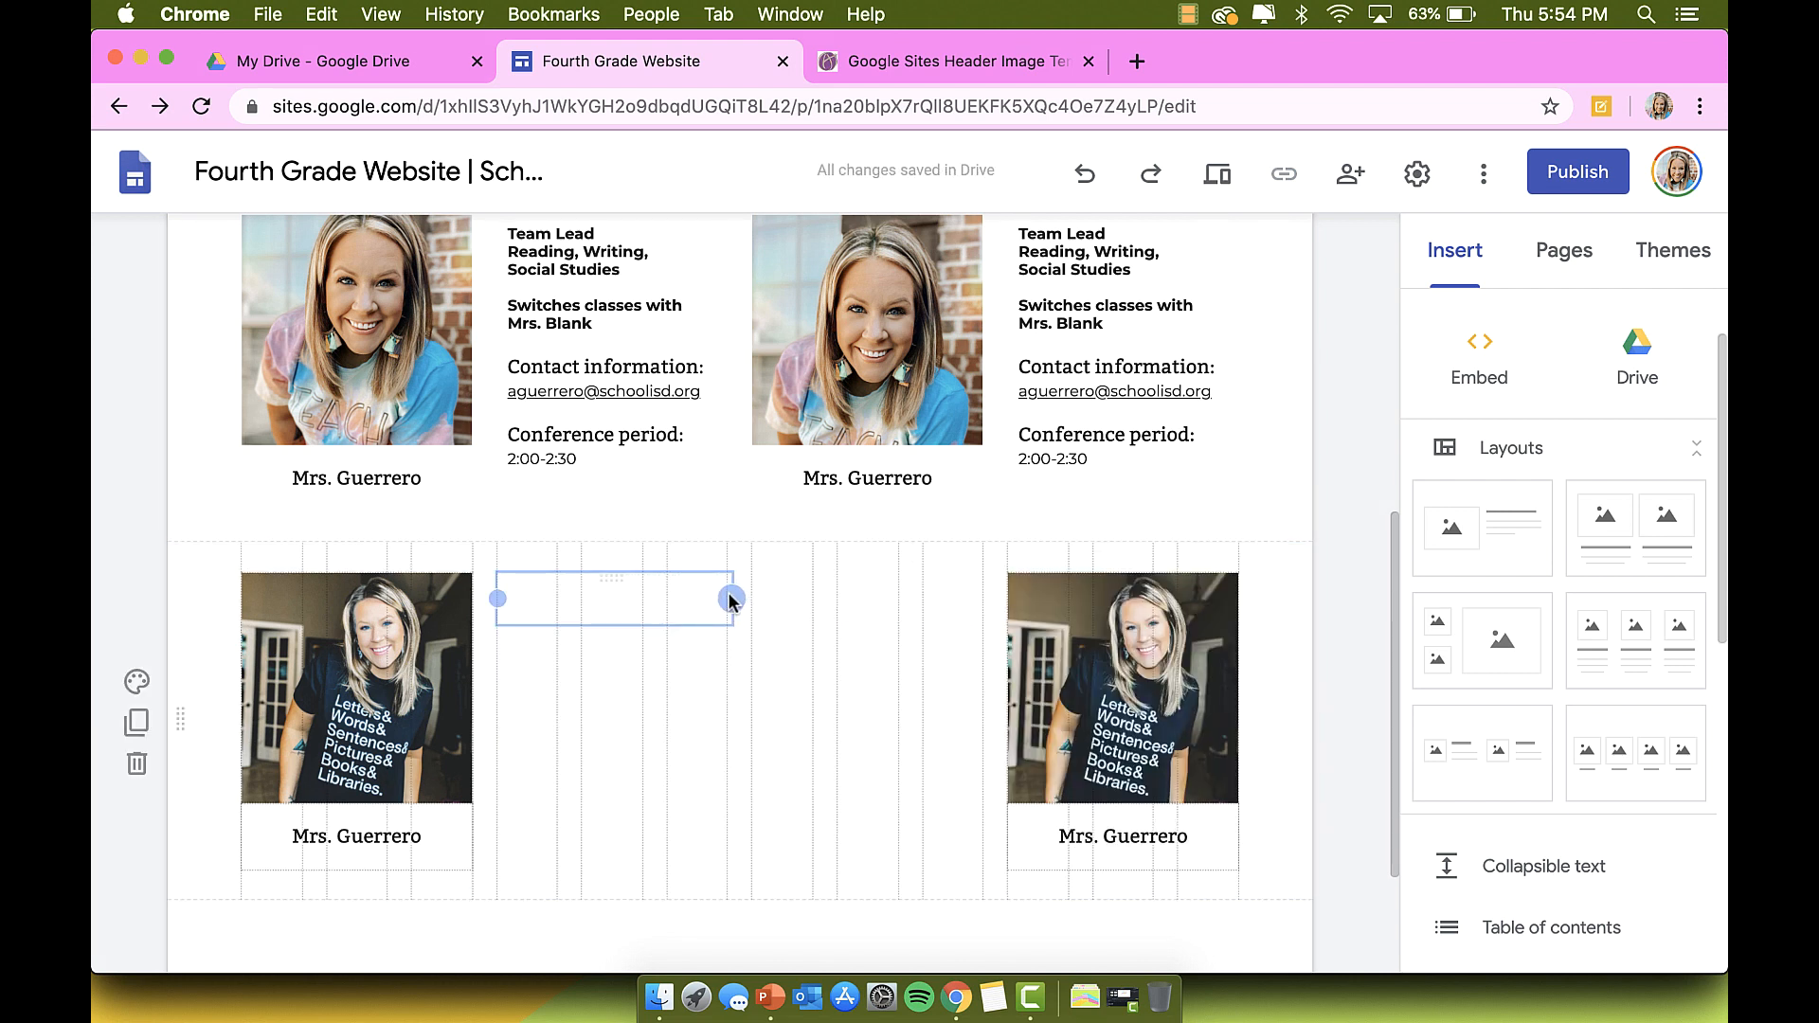
drag(729, 597, 723, 597)
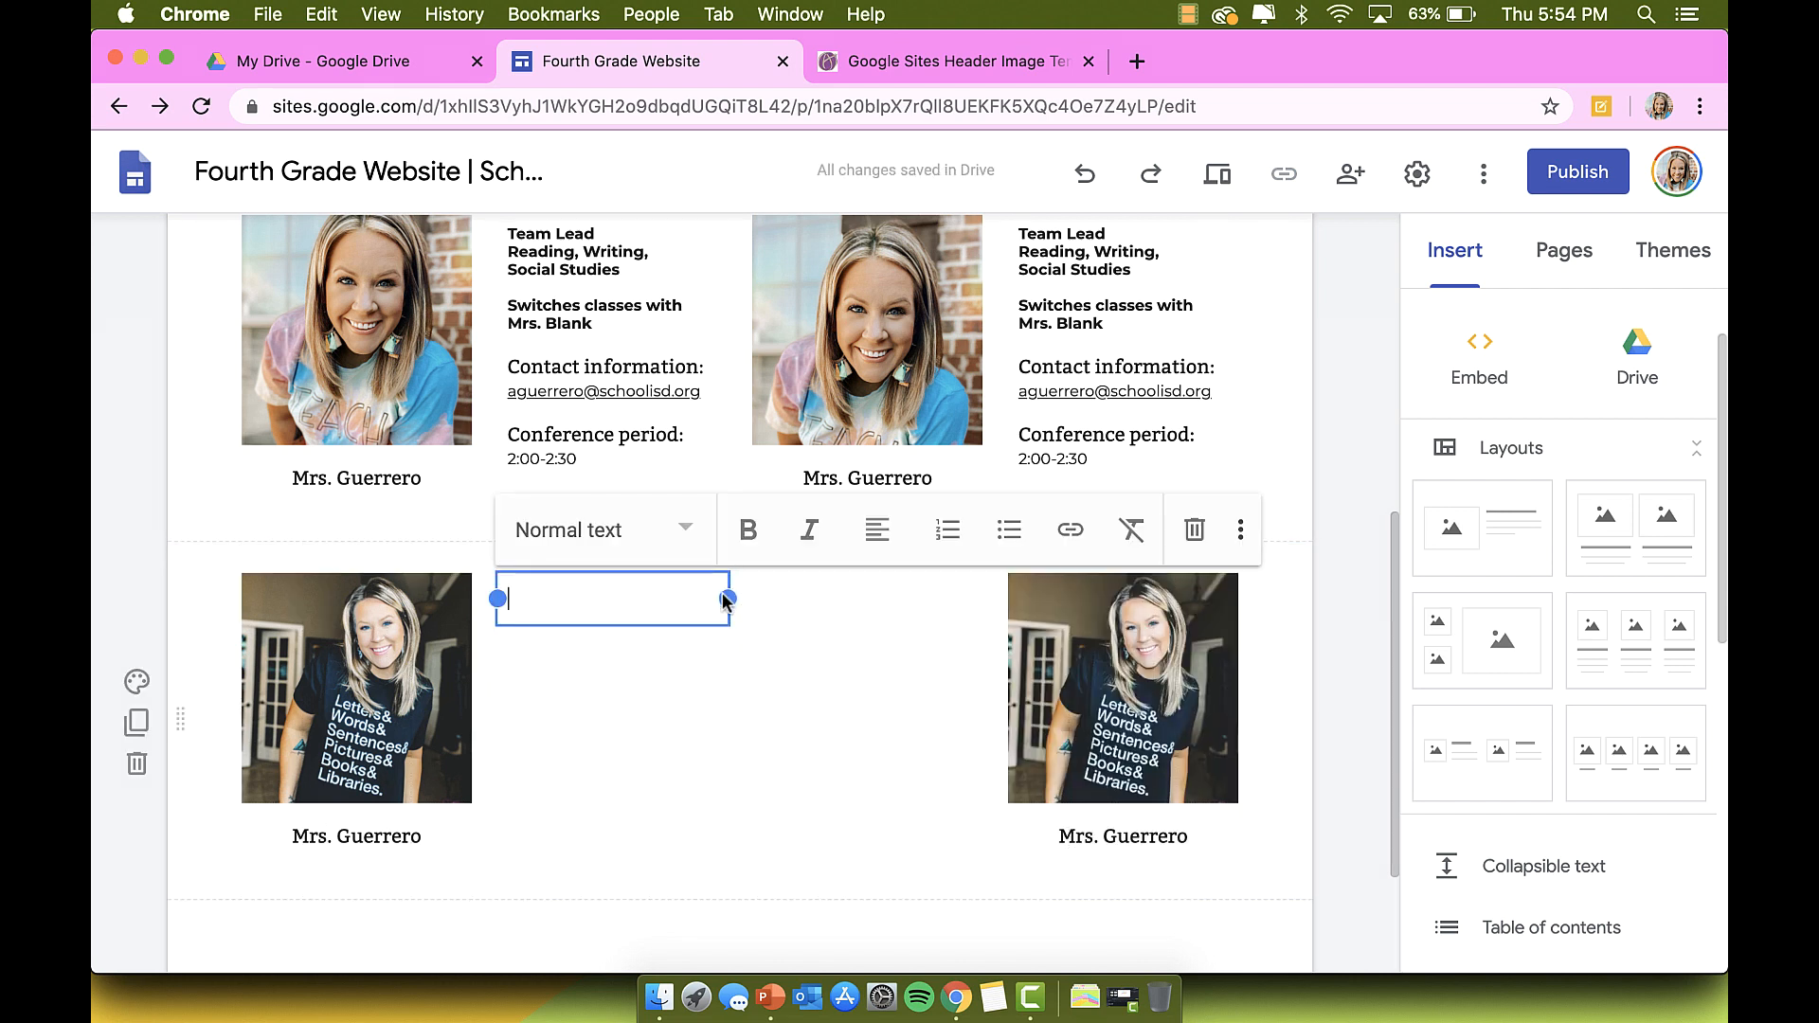
key(cmd+v)
Step: Move the lower-right photo to the middle column and paste the info into a box beside it
drag(1156, 664, 901, 650)
double_click(1107, 669)
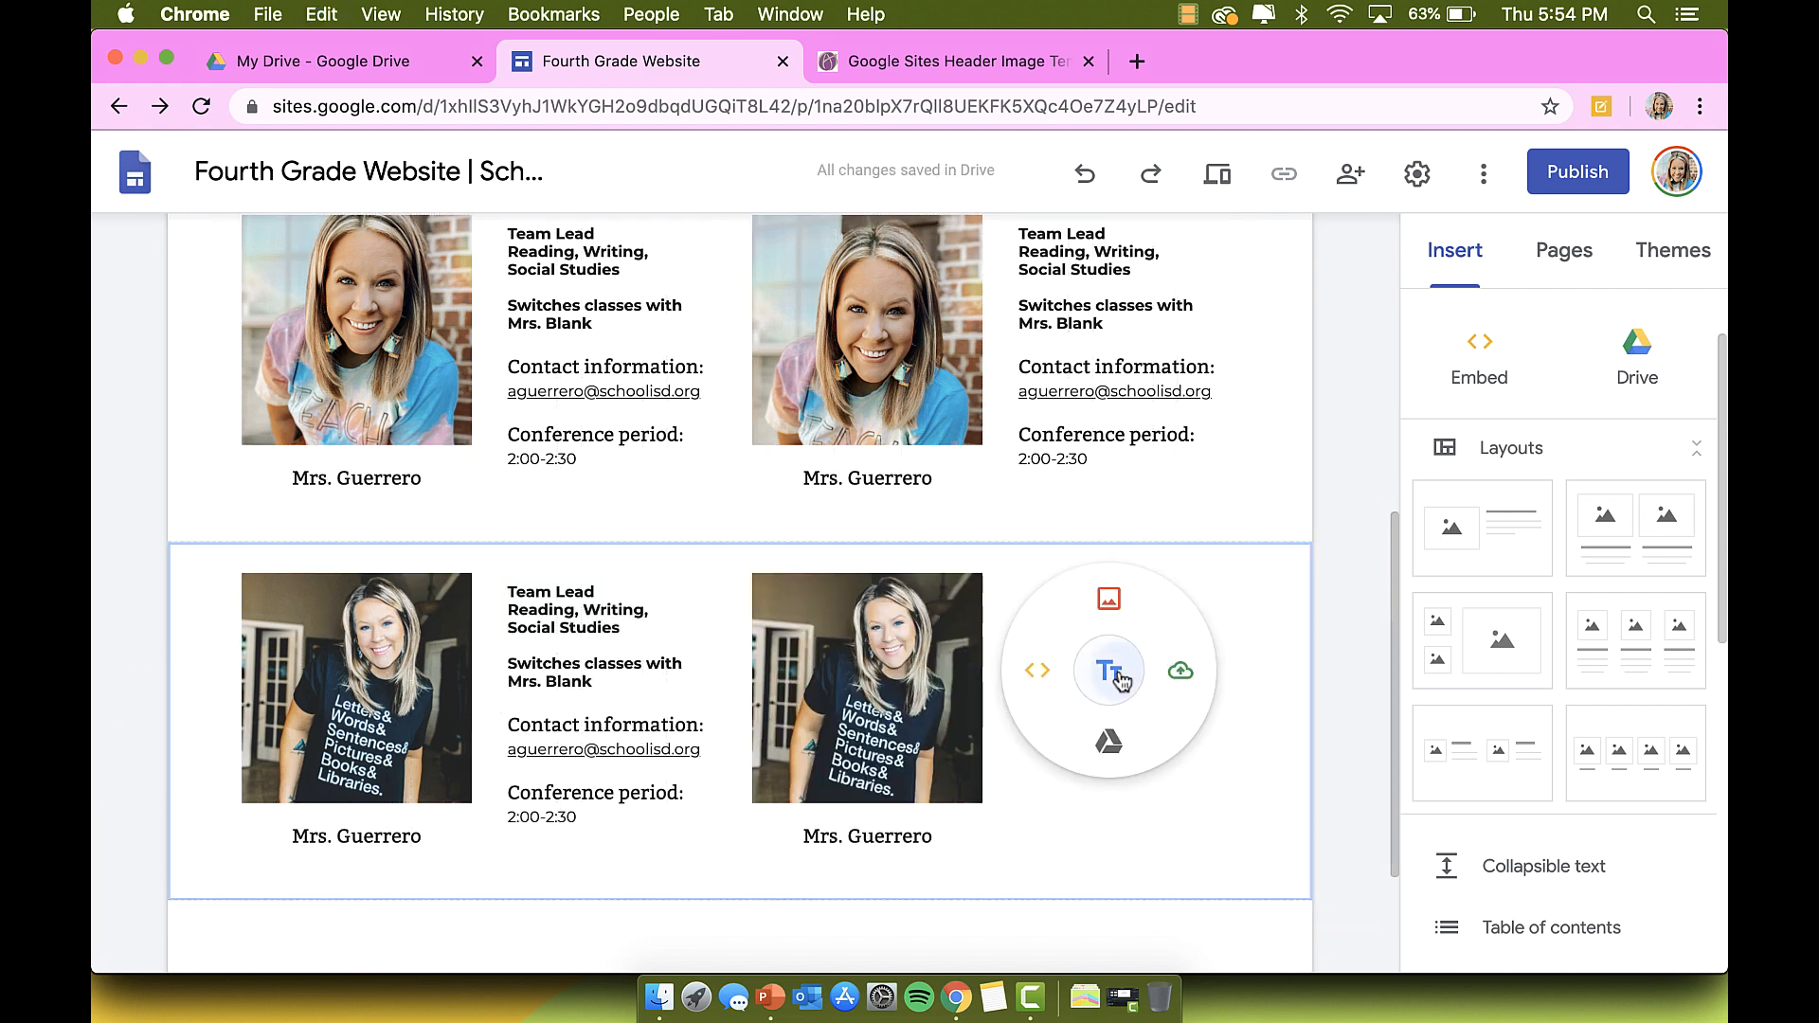
click(1110, 672)
key(super+v)
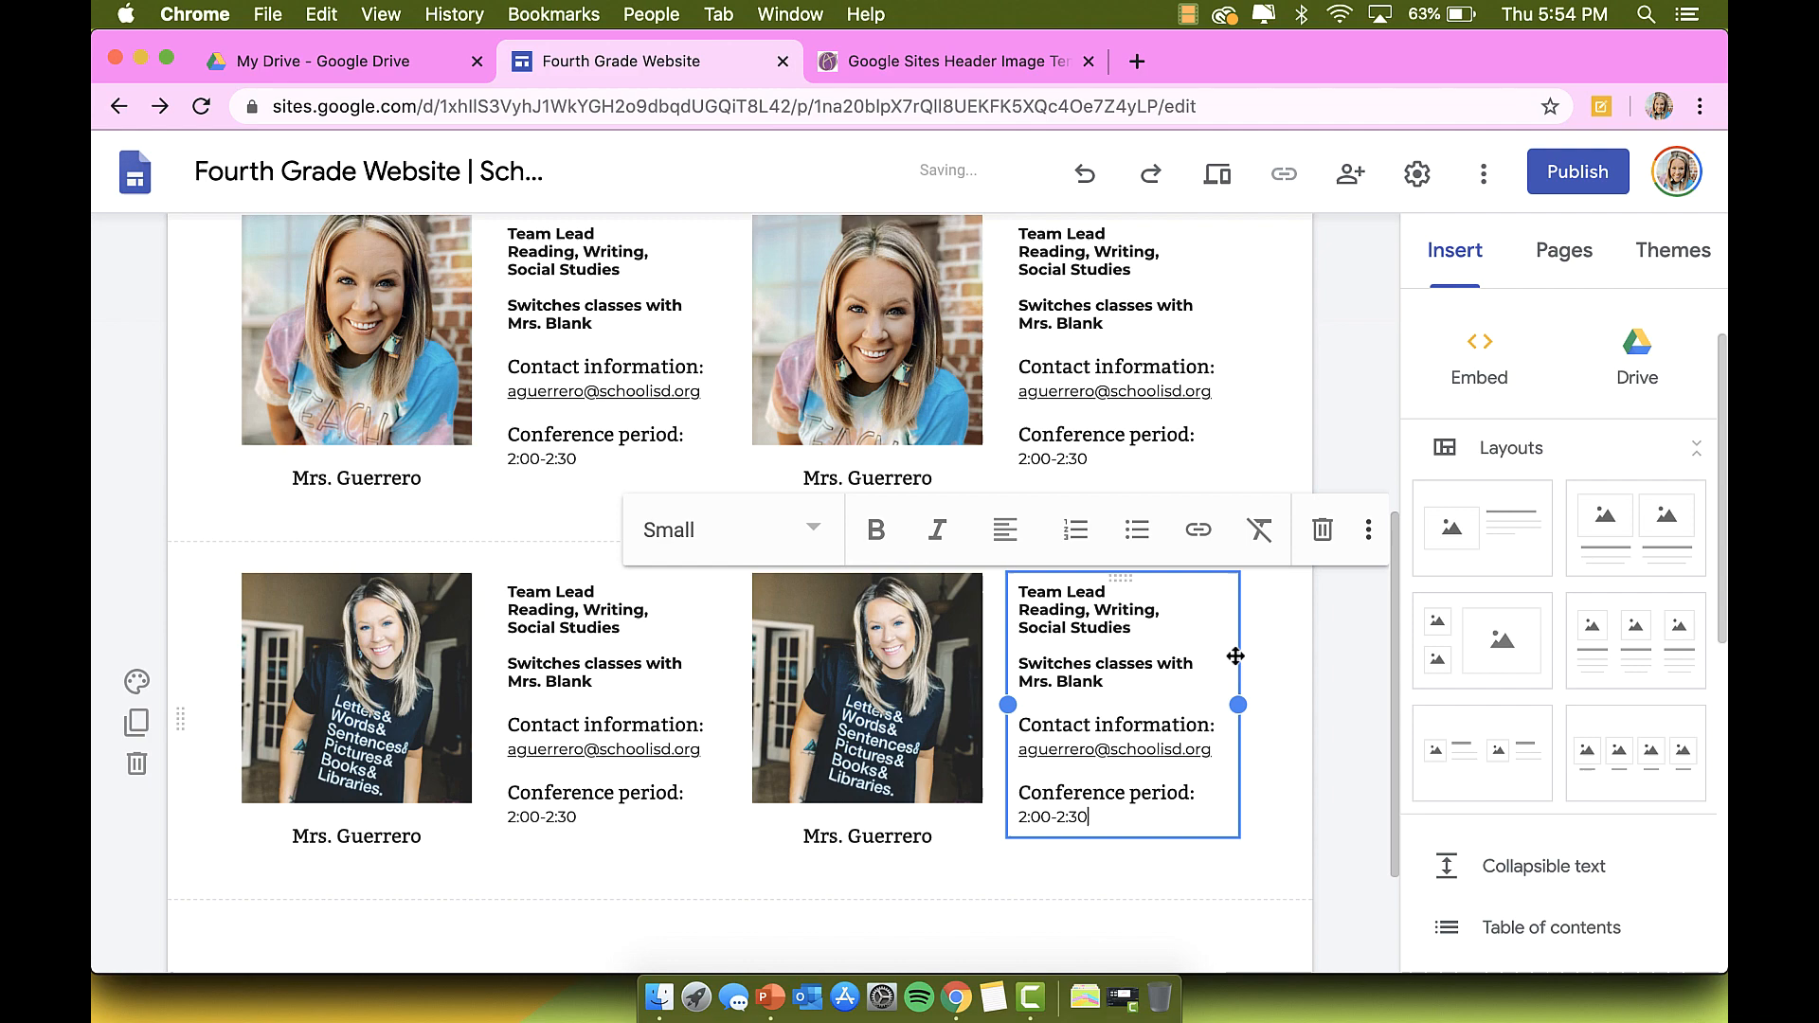
click(1246, 728)
scroll(1245, 729, up, 10)
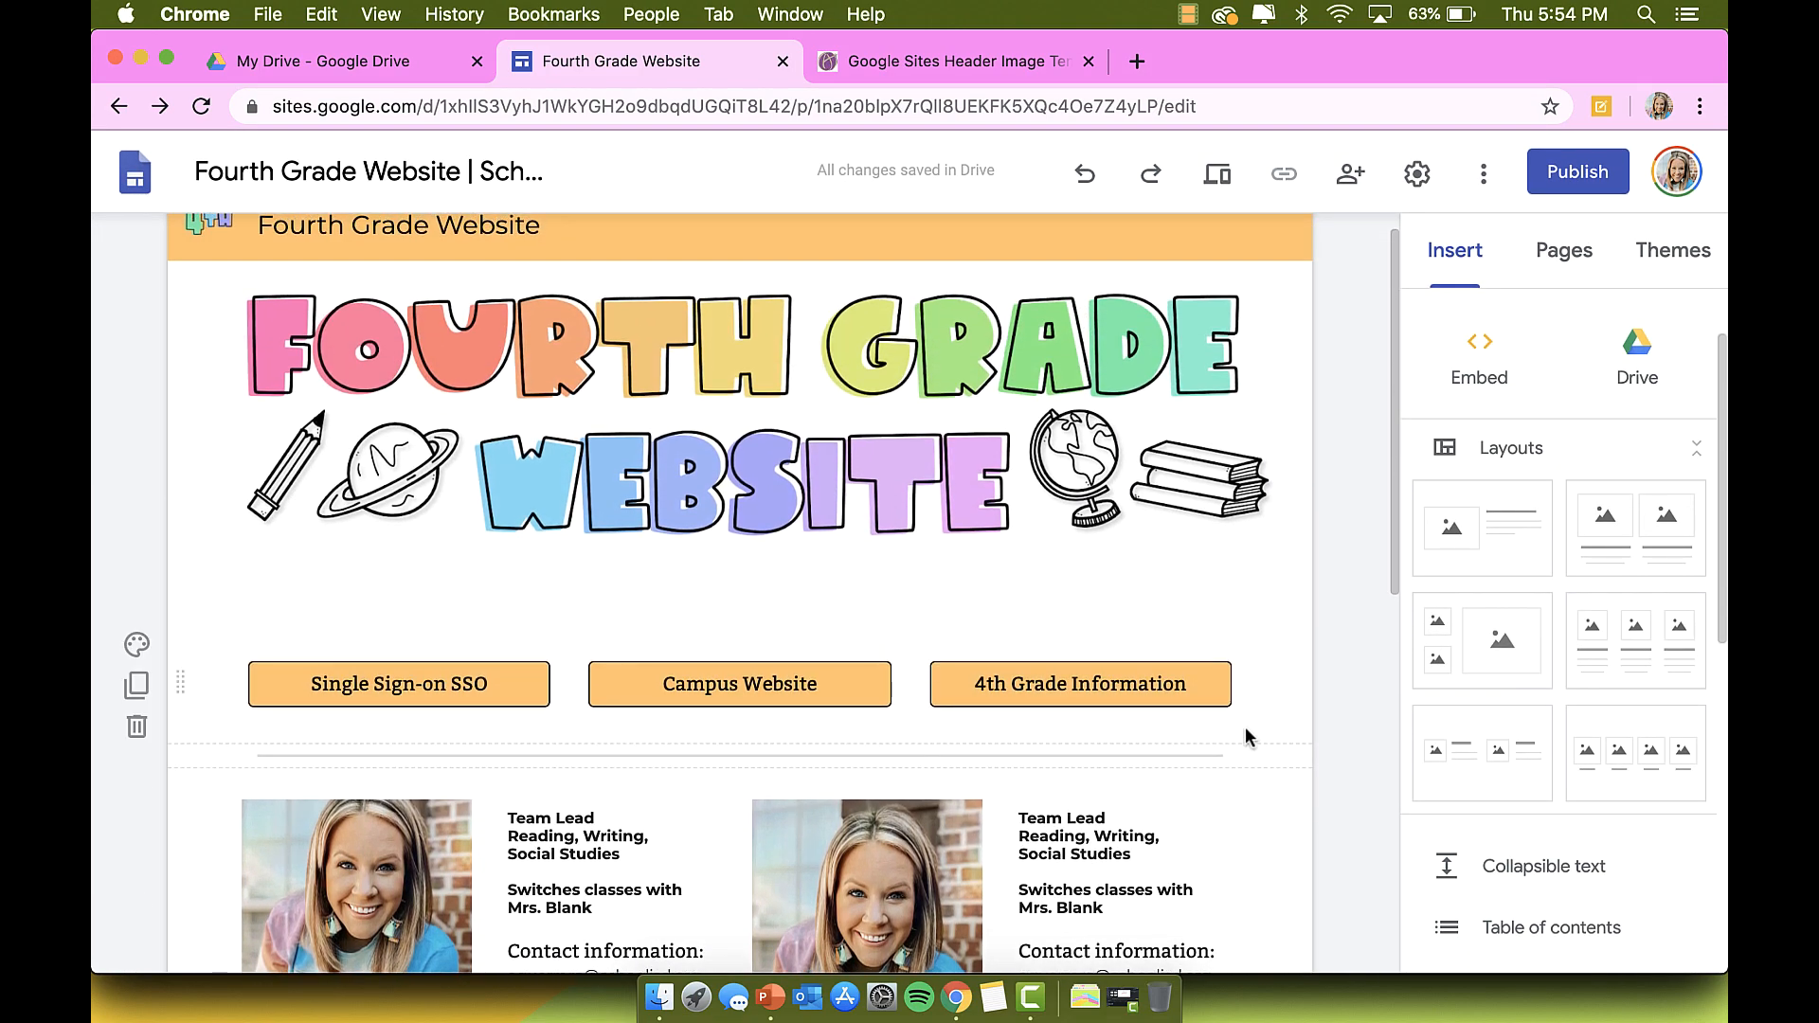
Step: Insert a Collapsible text block from the Insert panel below the teacher photo rows
scroll(1511, 727, down, 4)
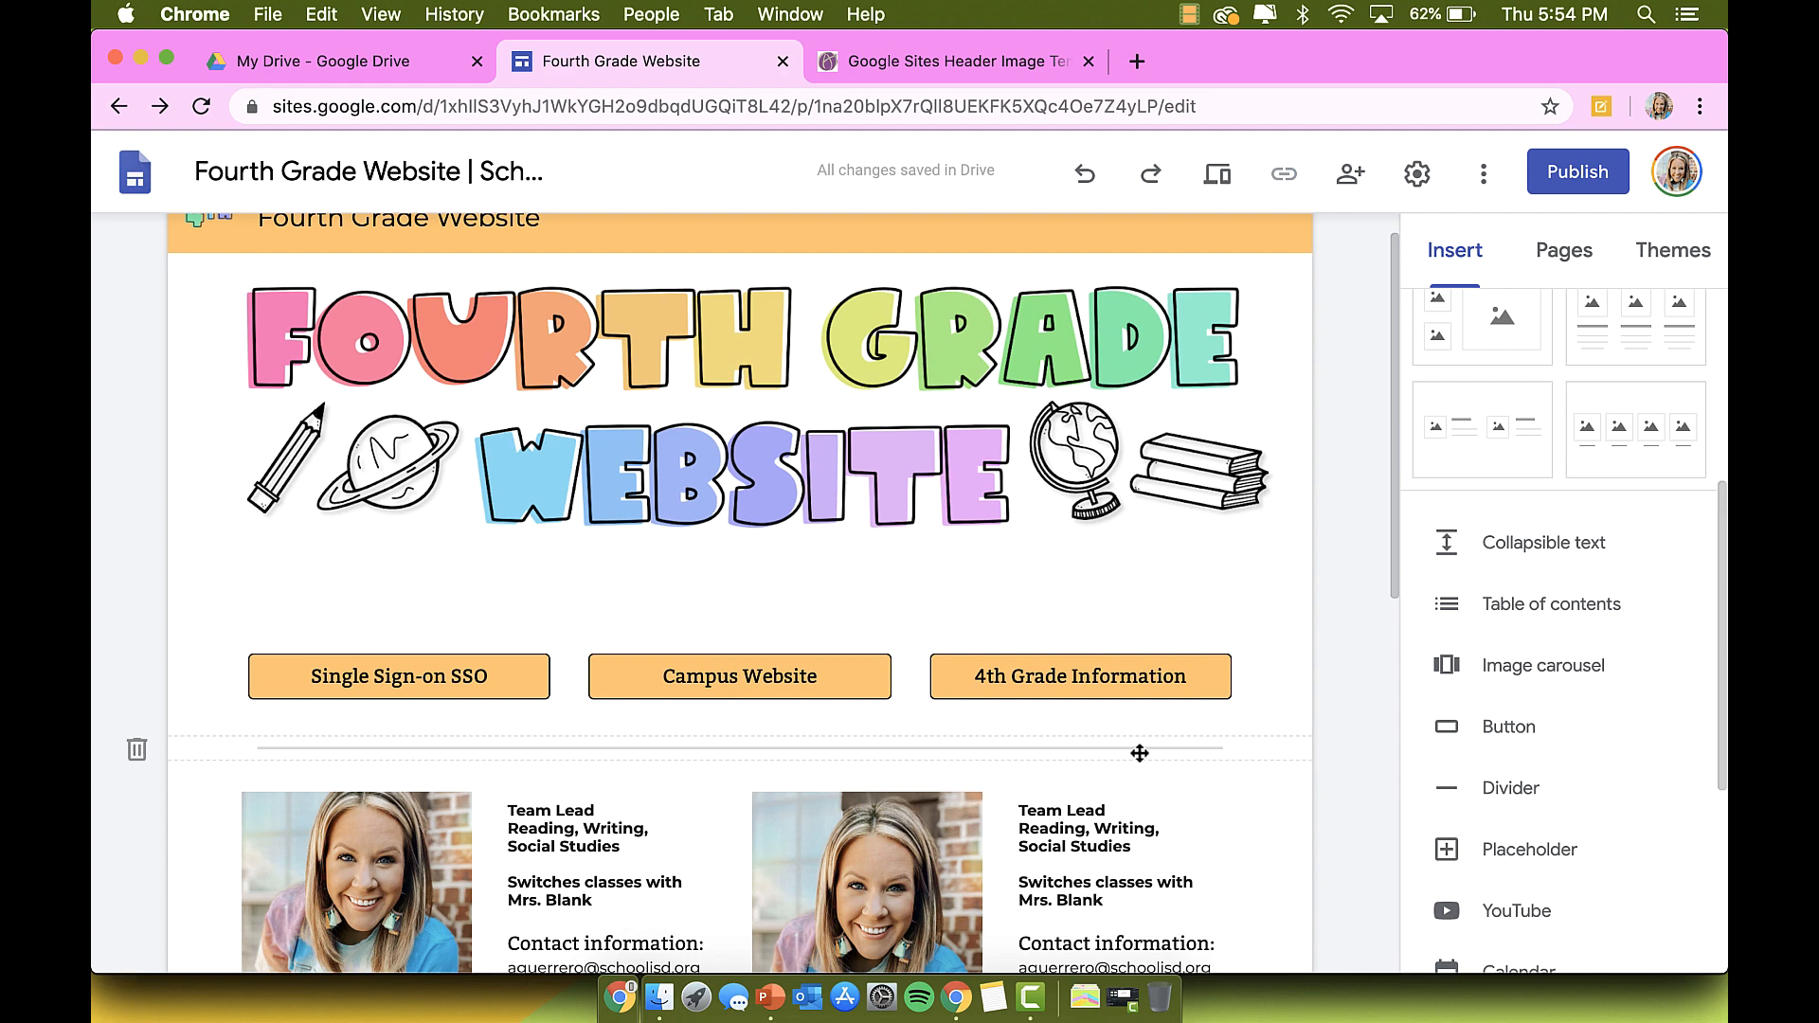
scroll(1184, 732, down, 2)
scroll(1484, 914, down, 2)
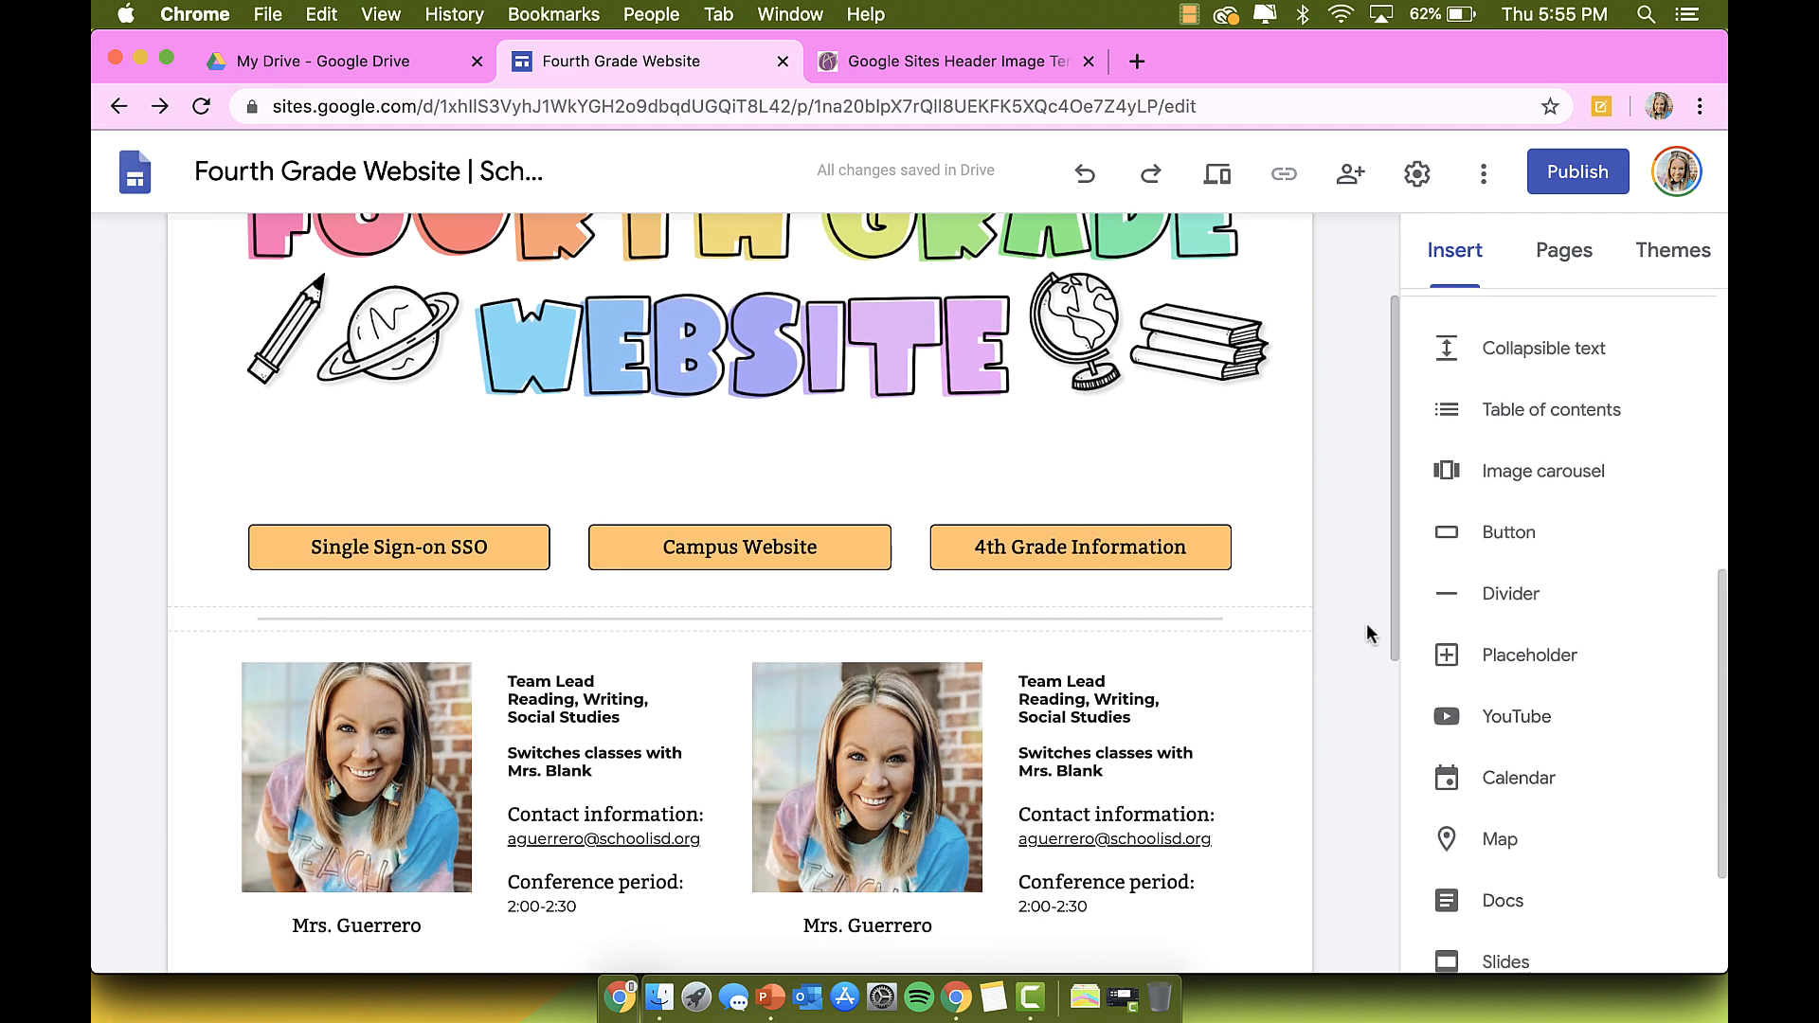
scroll(1468, 747, down, 1)
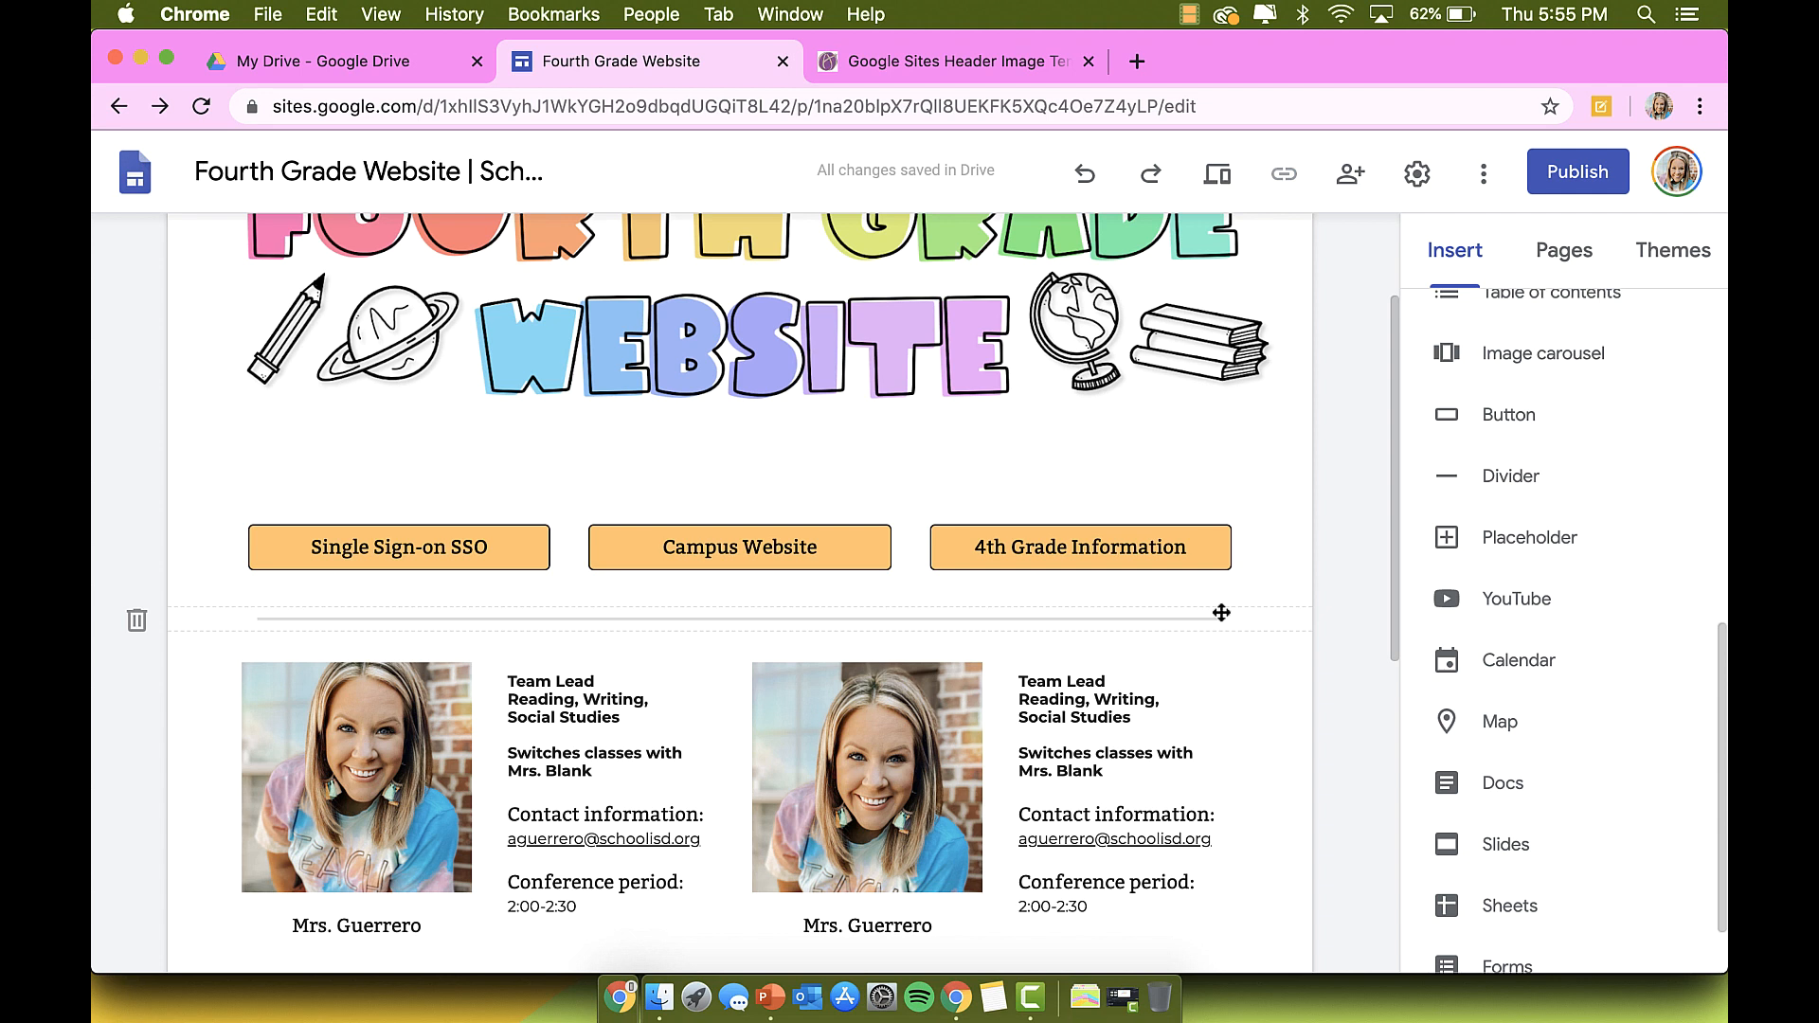
scroll(1431, 607, up, 1)
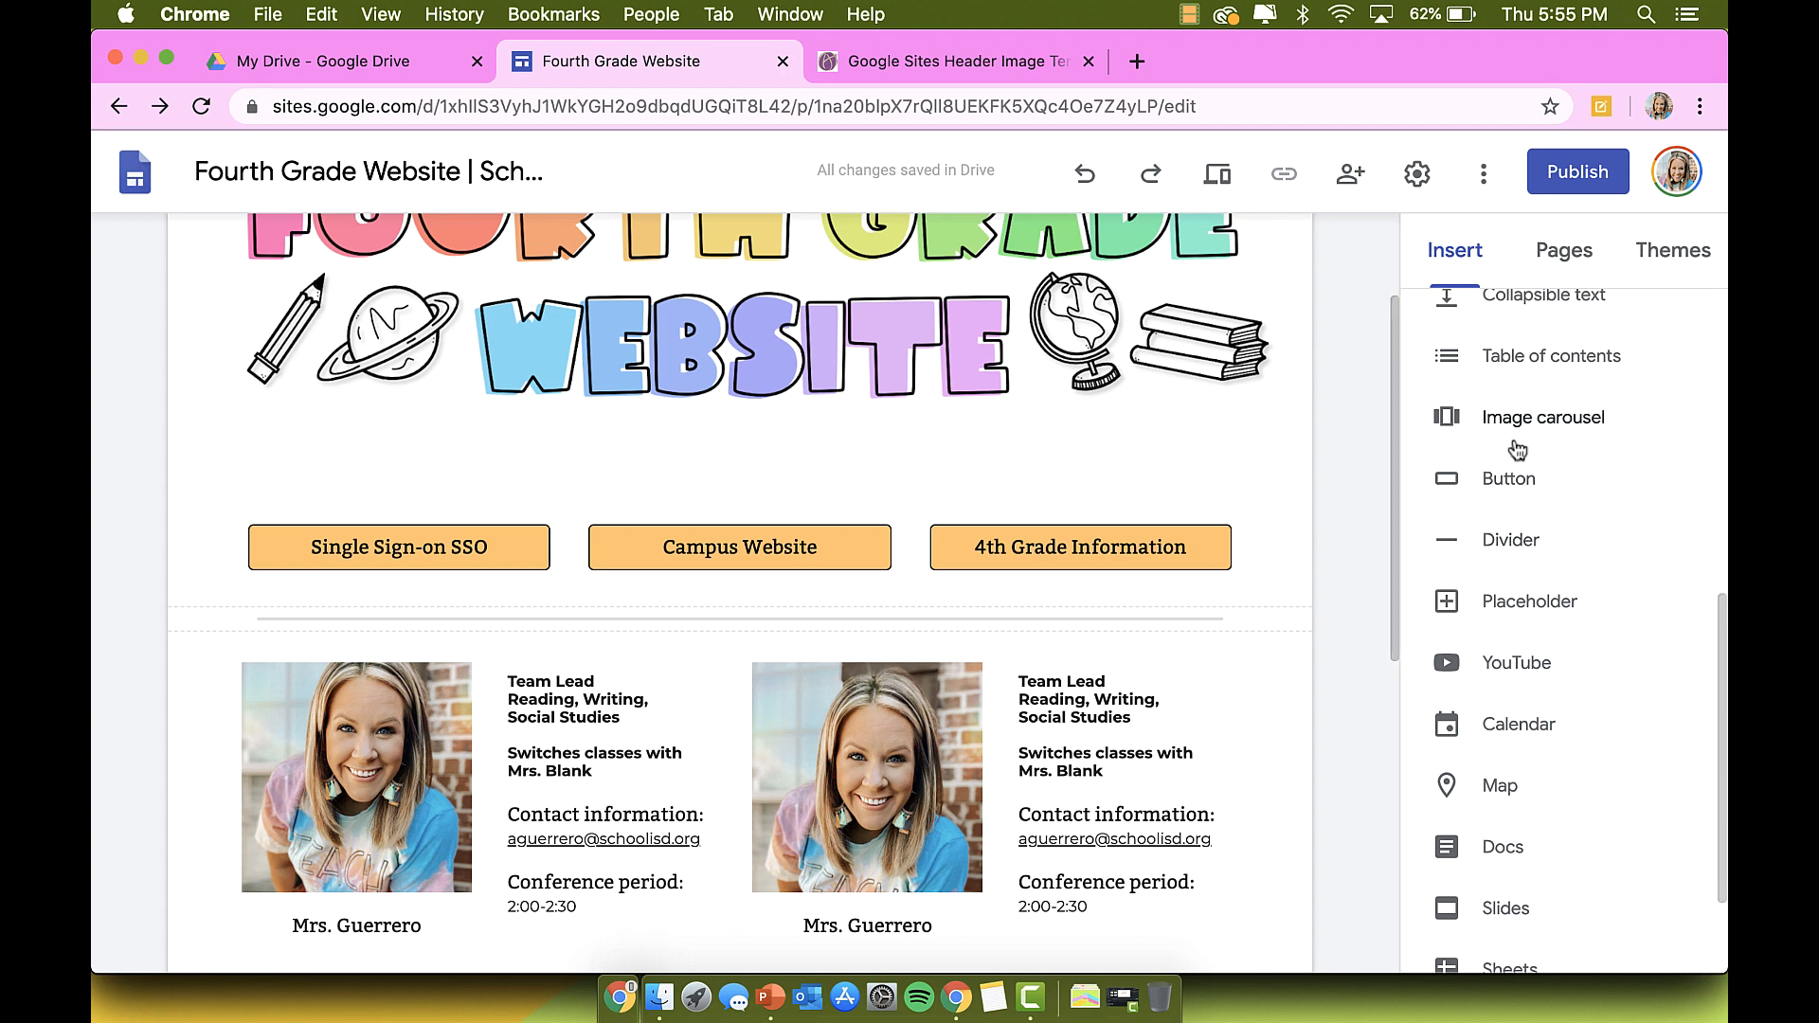
scroll(1334, 737, down, 7)
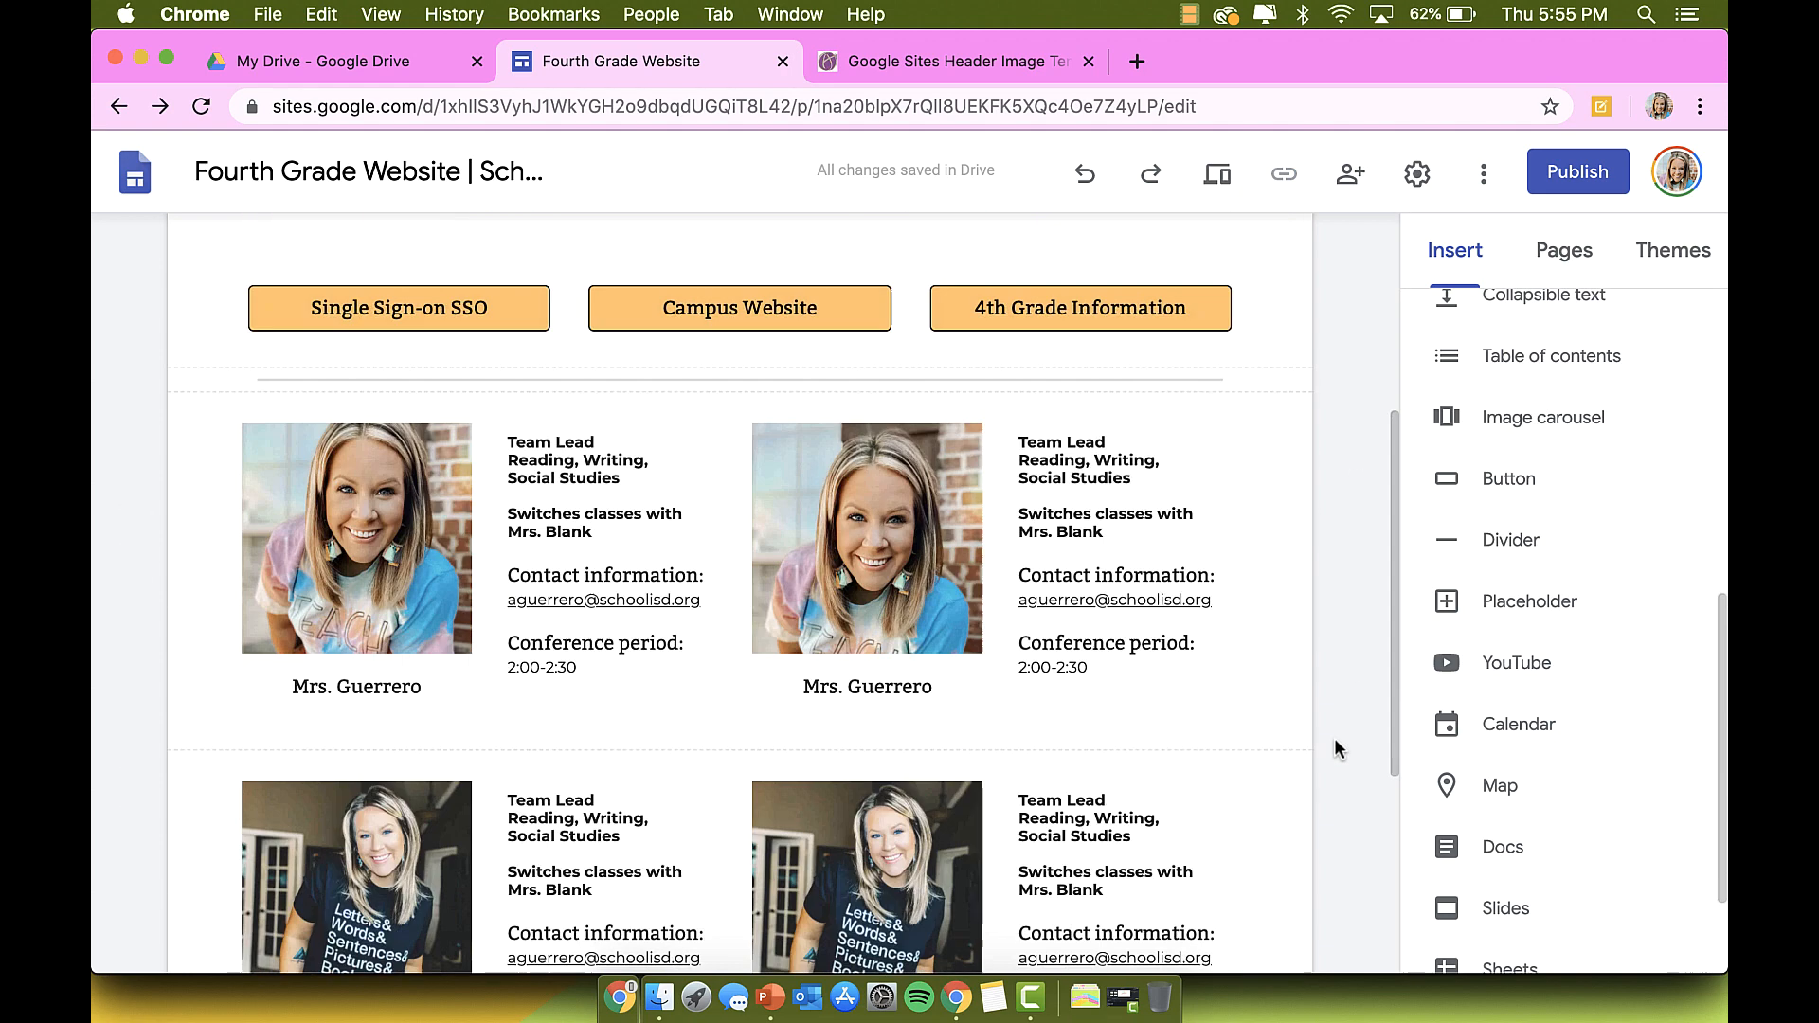
mouse_move(709, 866)
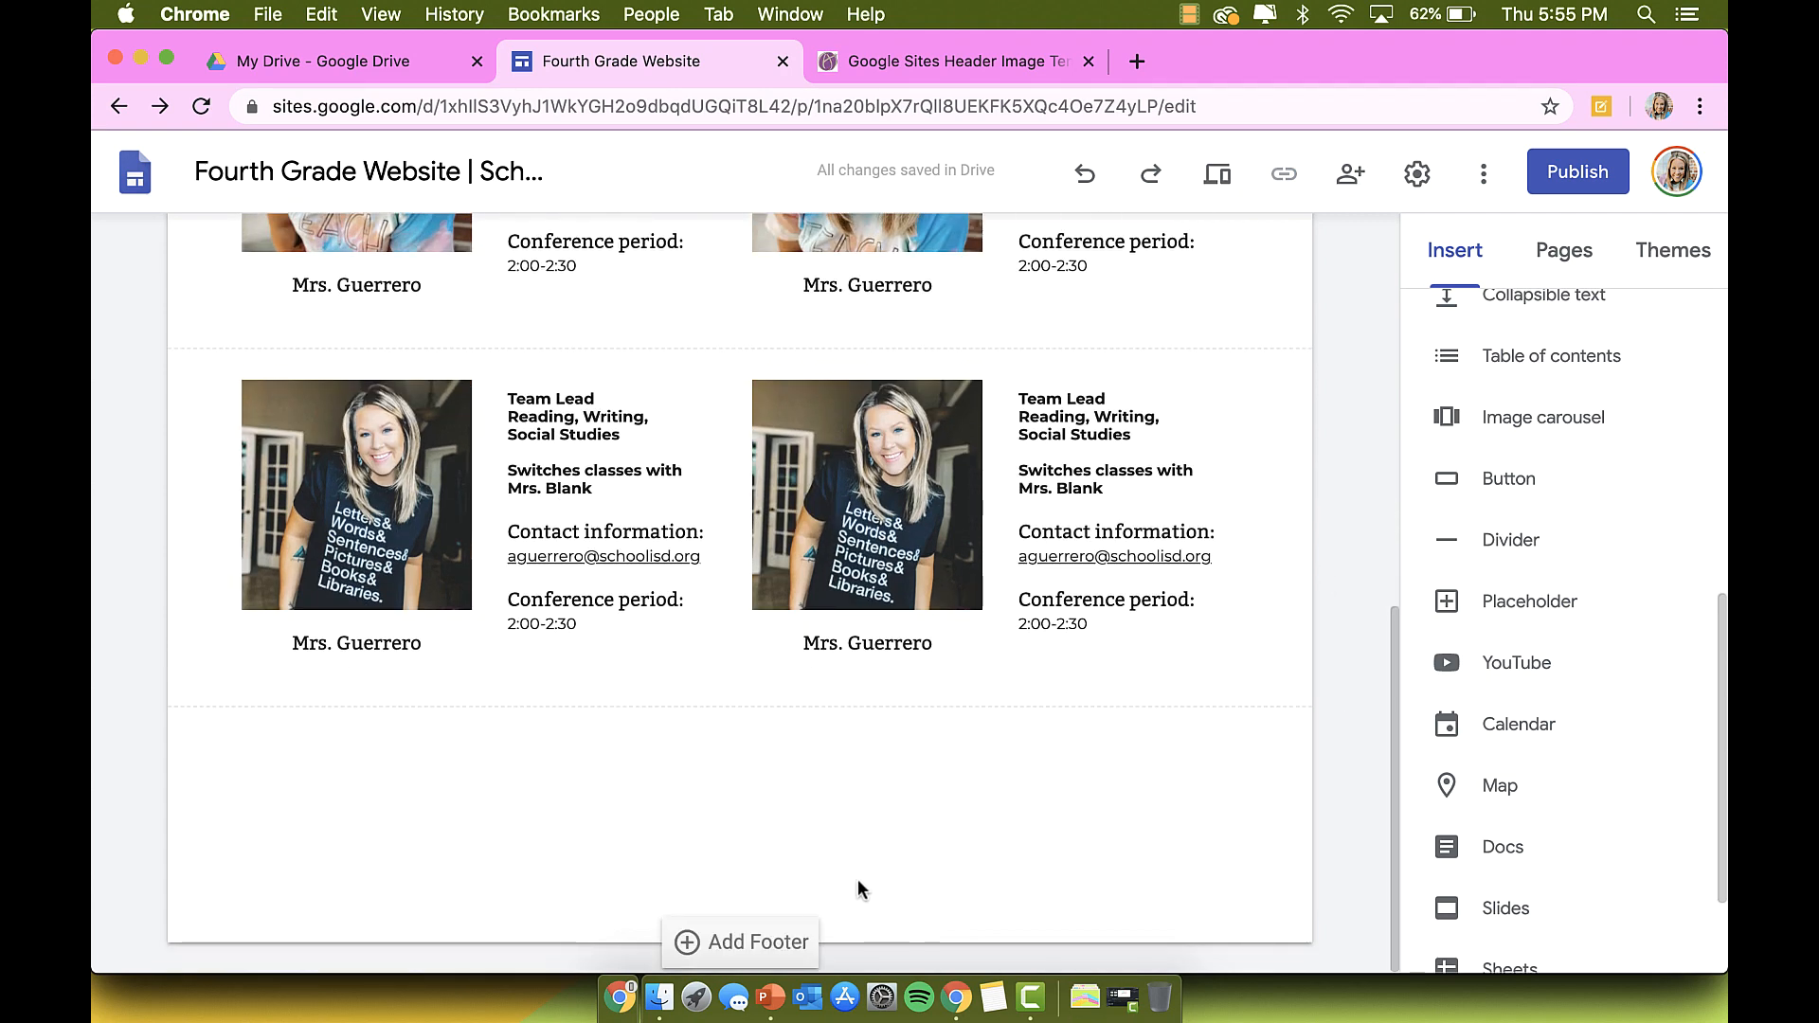
scroll(811, 827, up, 7)
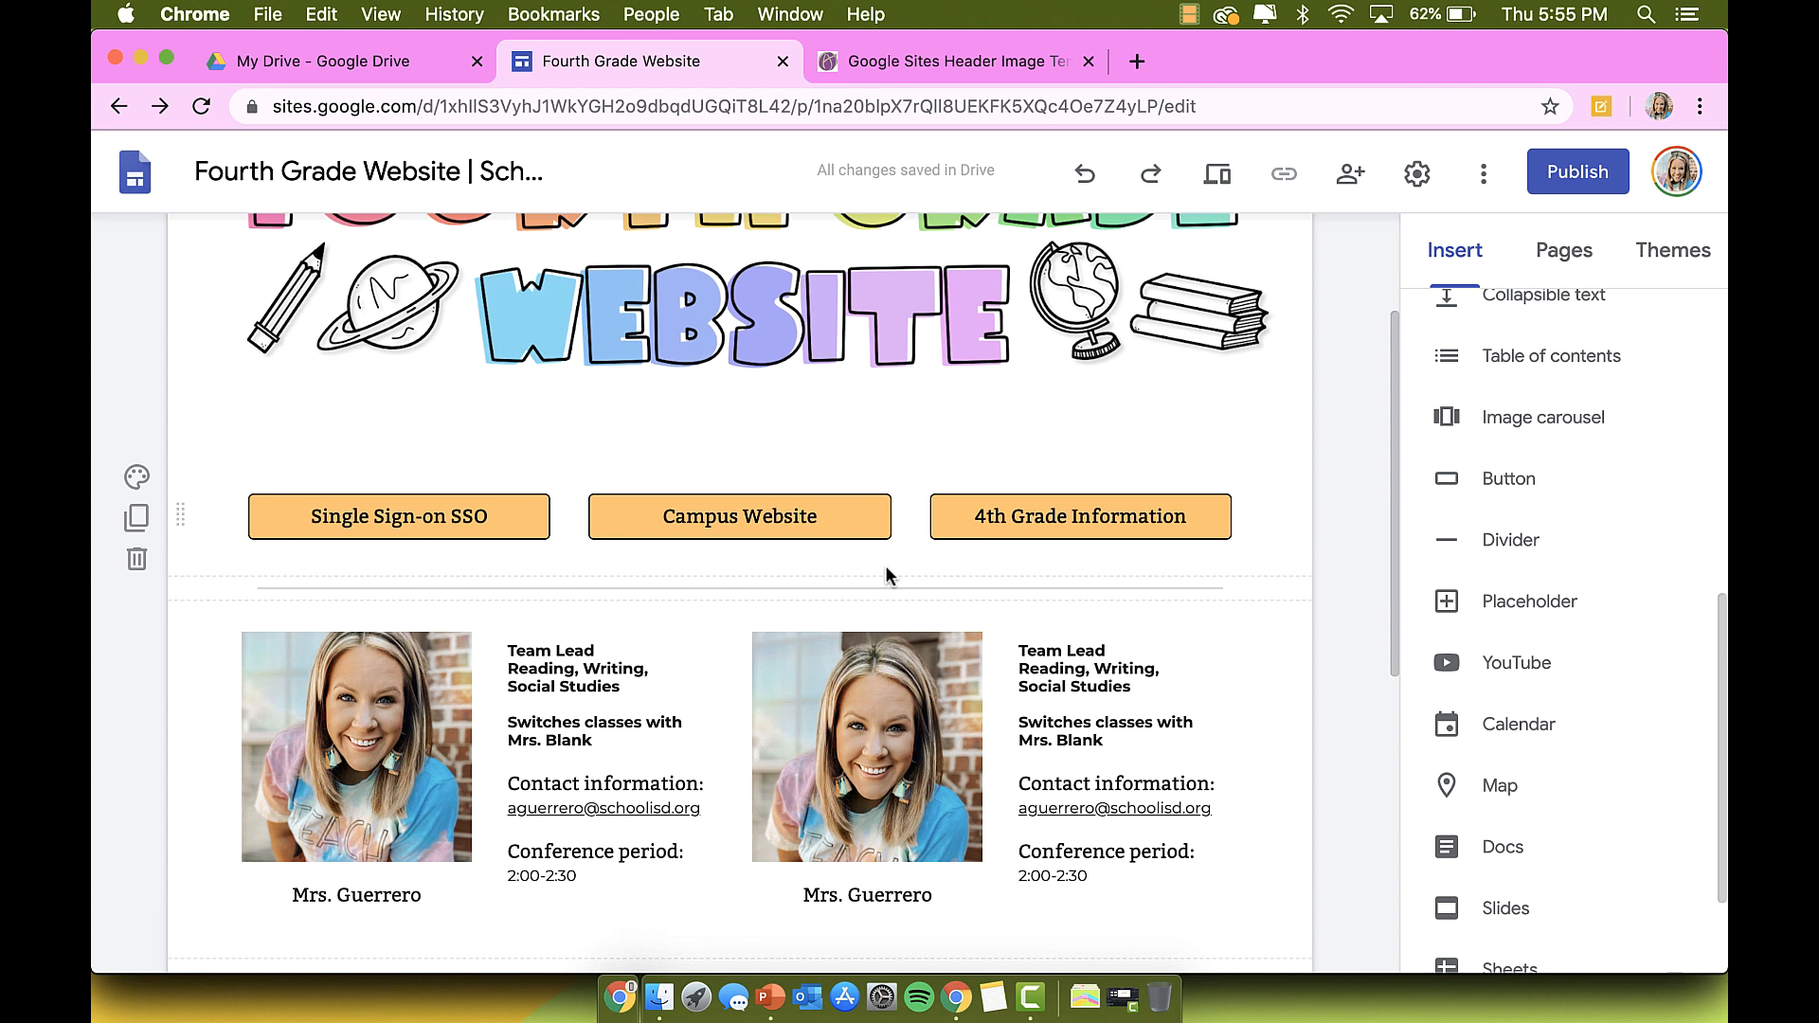
scroll(1562, 691, down, 2)
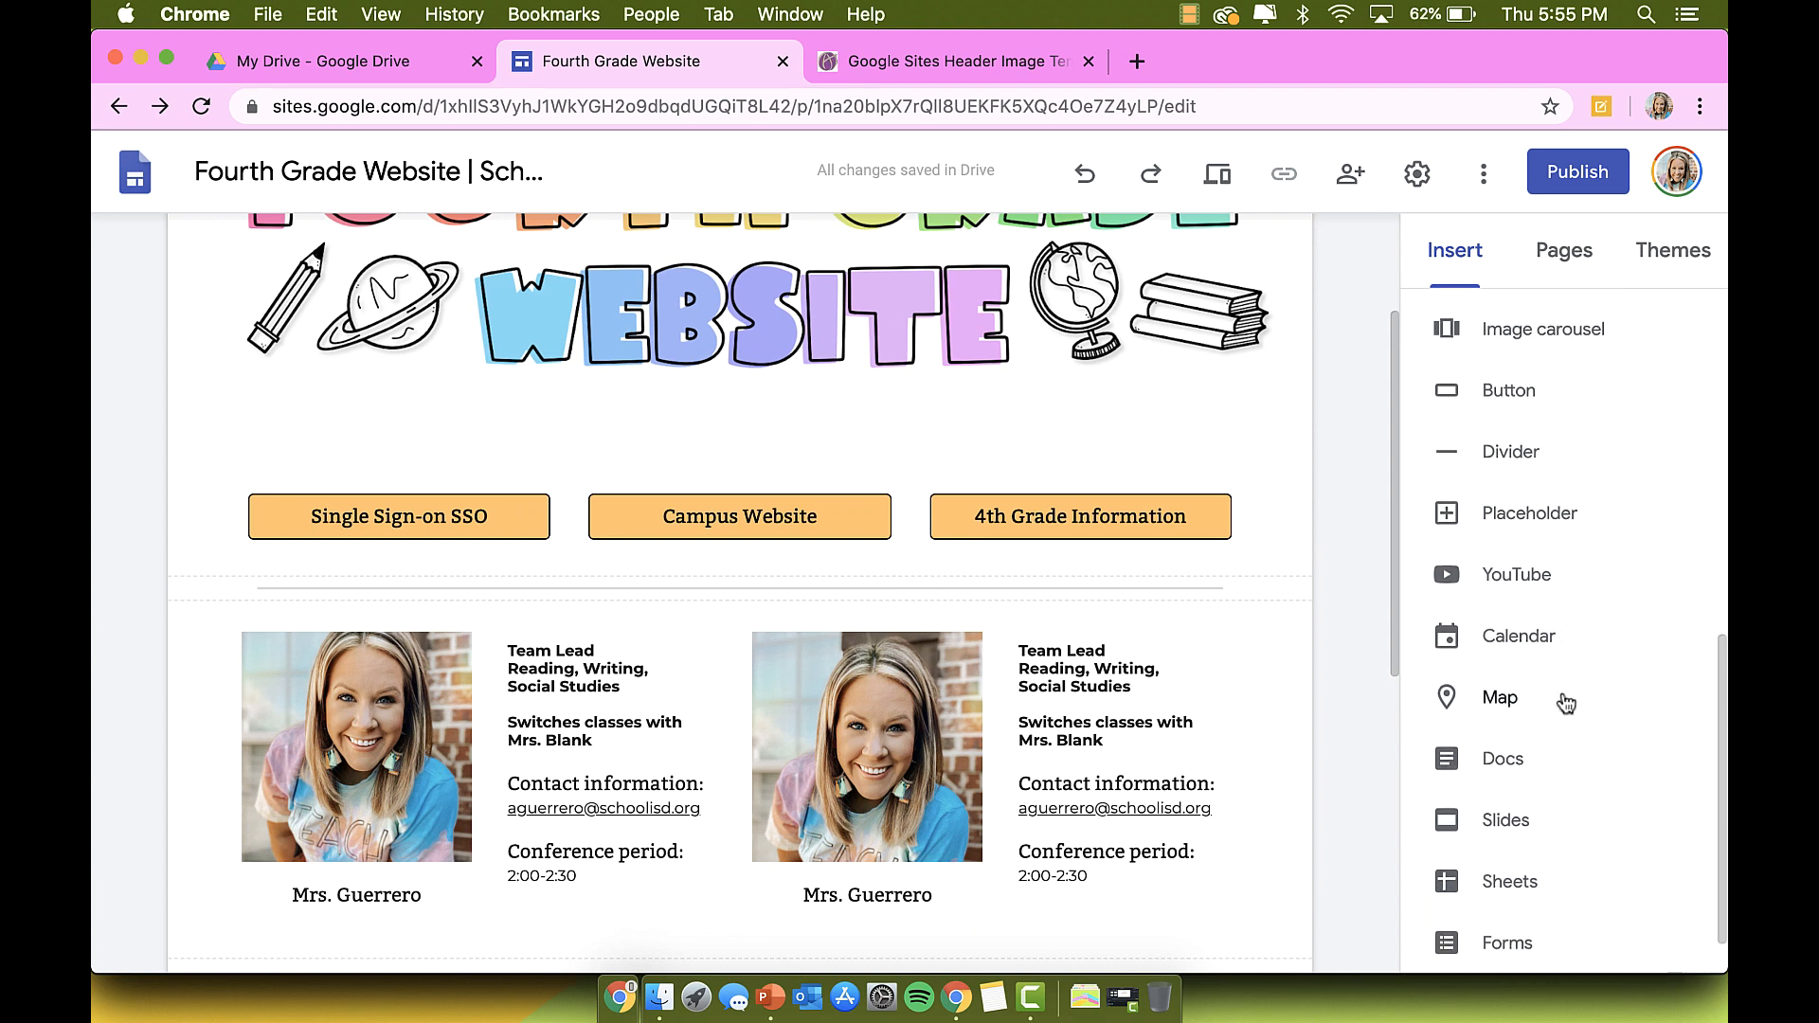
scroll(1564, 701, up, 2)
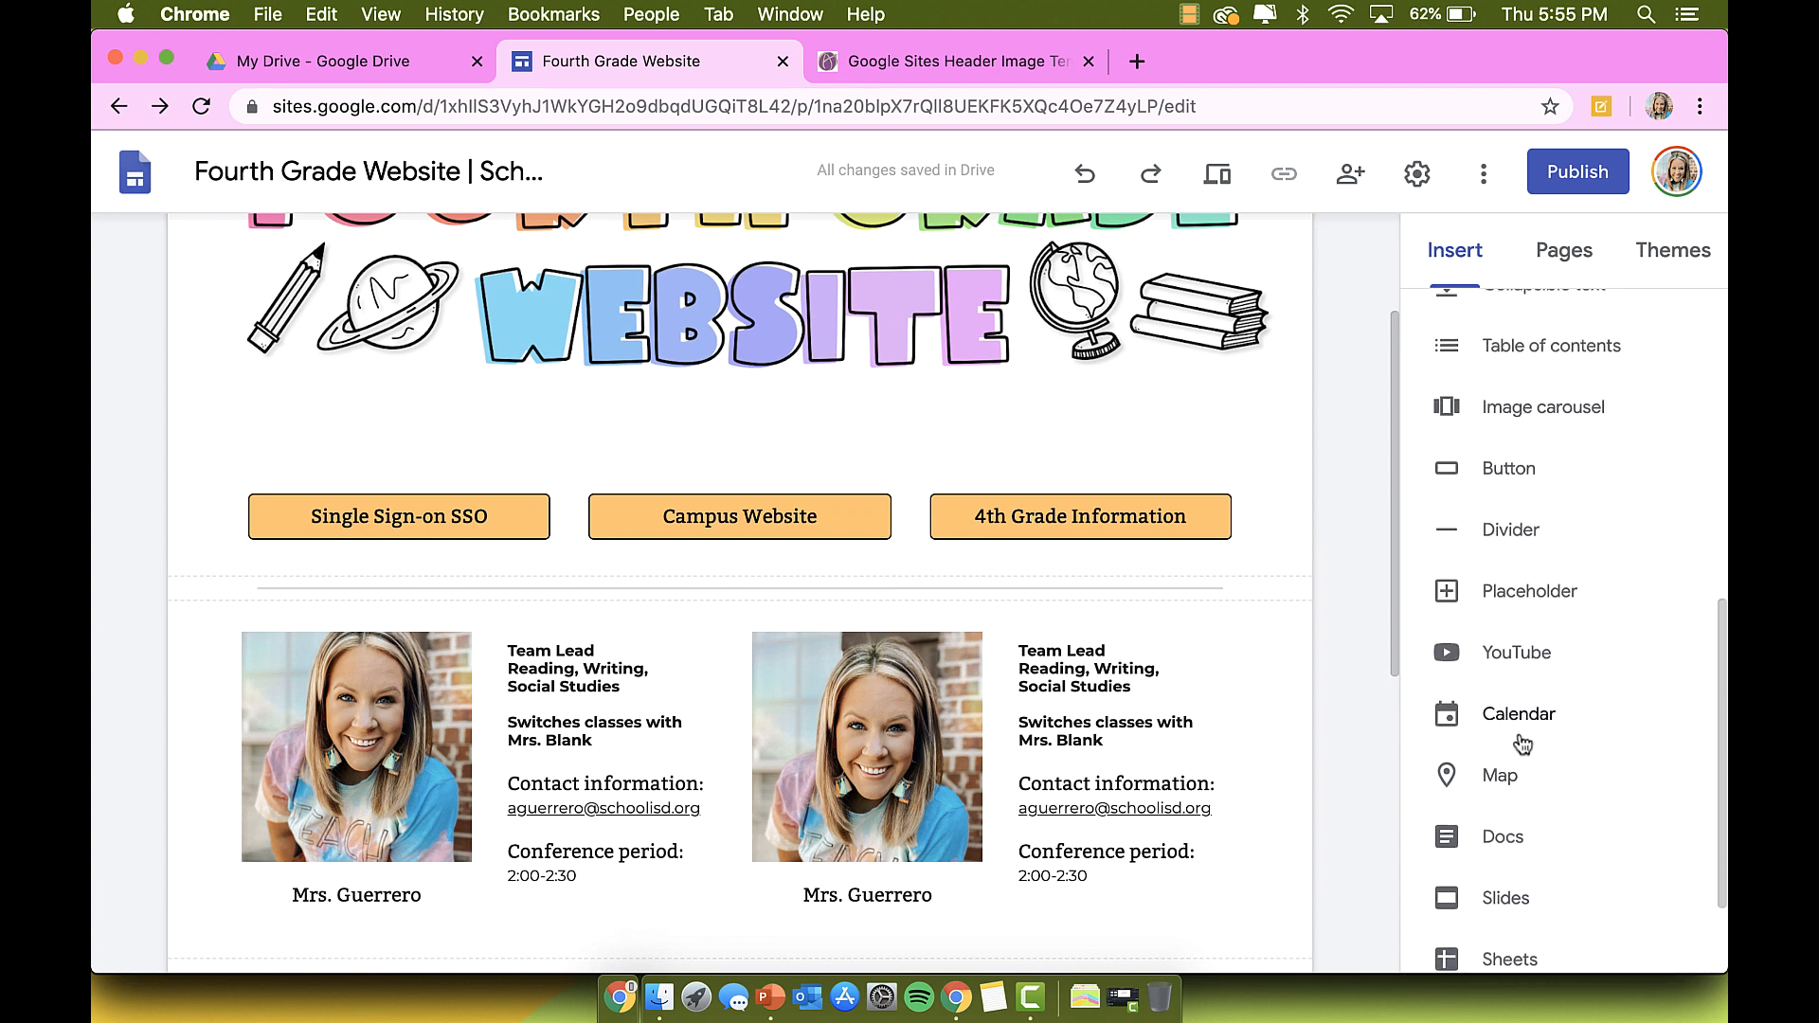
scroll(1523, 746, up, 3)
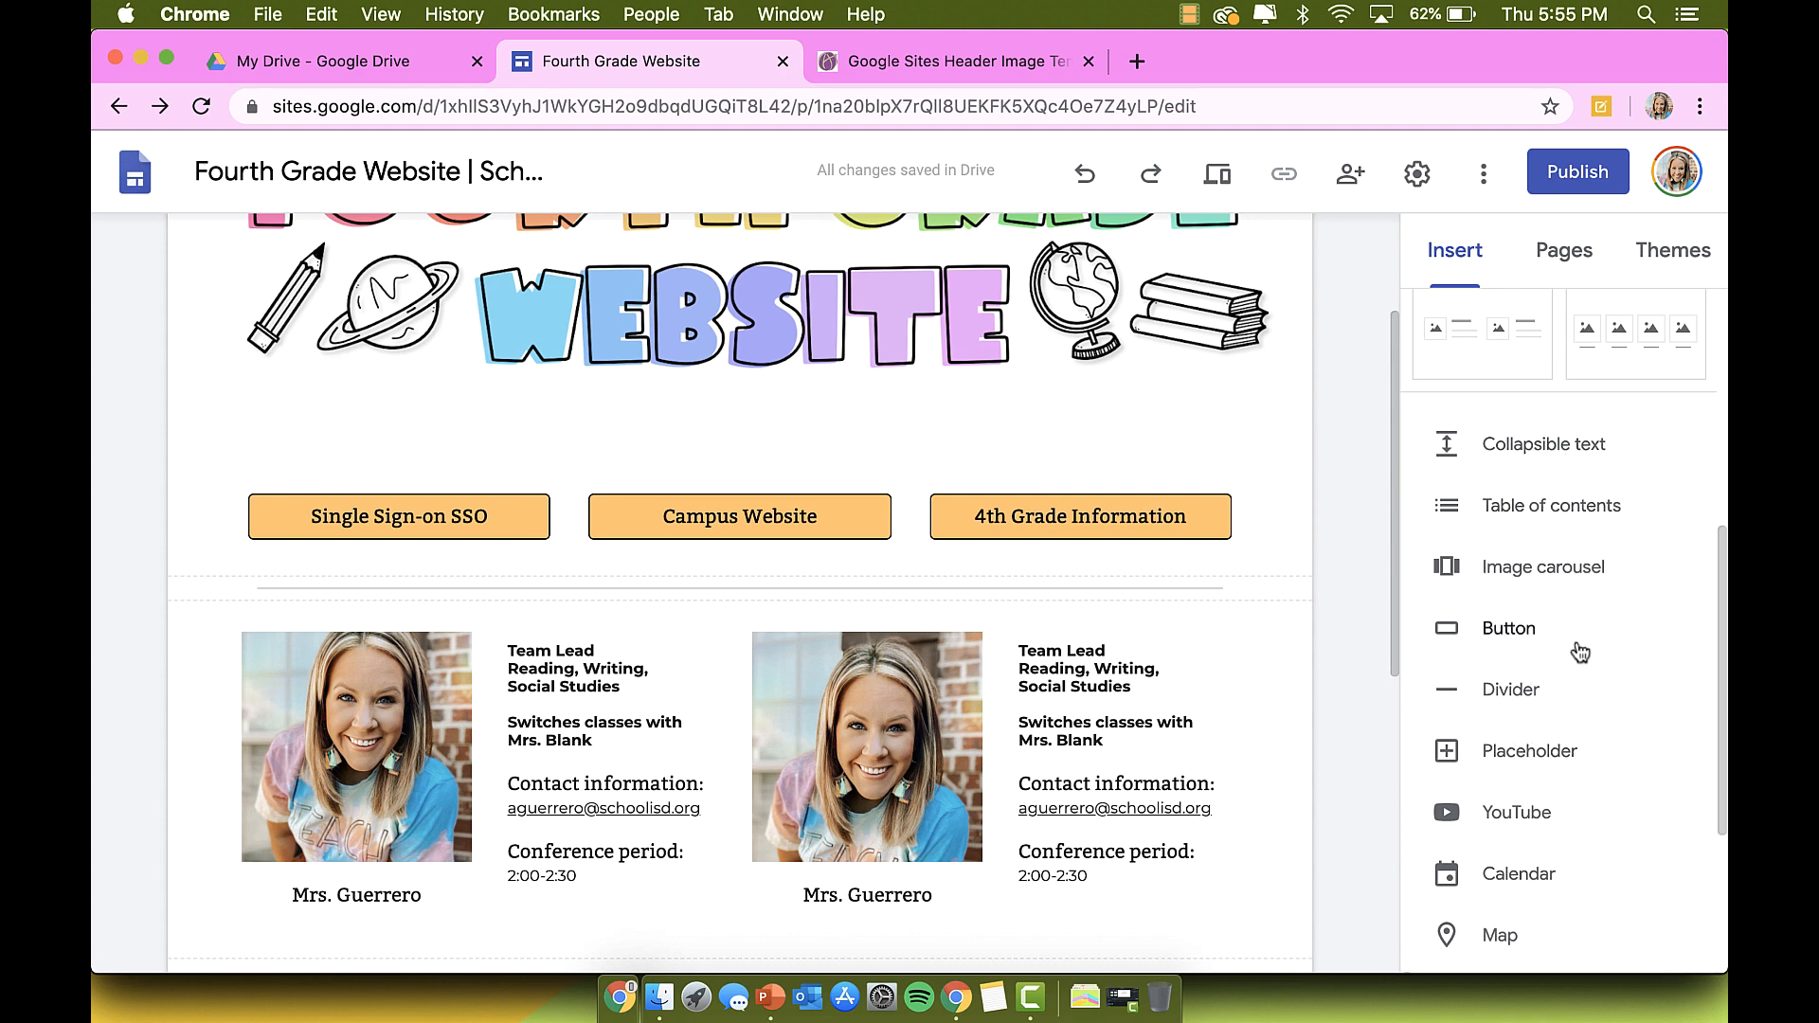
scroll(1580, 653, down, 6)
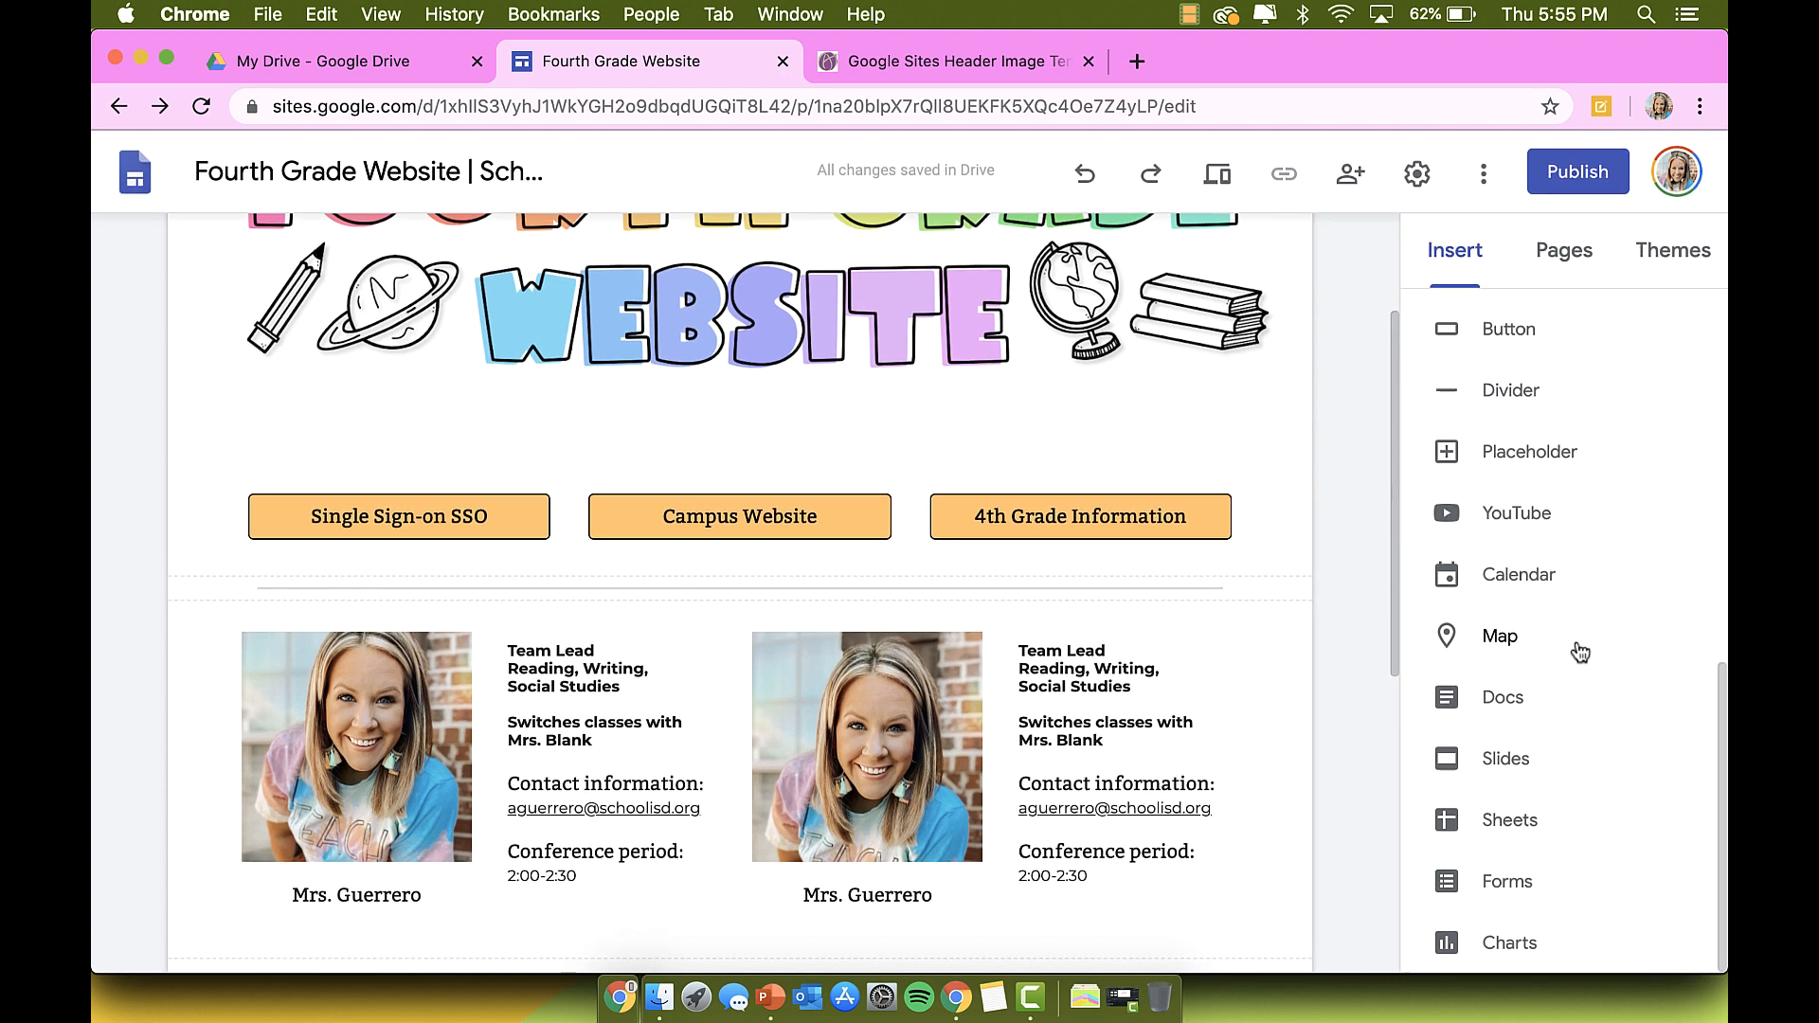
scroll(1580, 653, up, 6)
click(1503, 740)
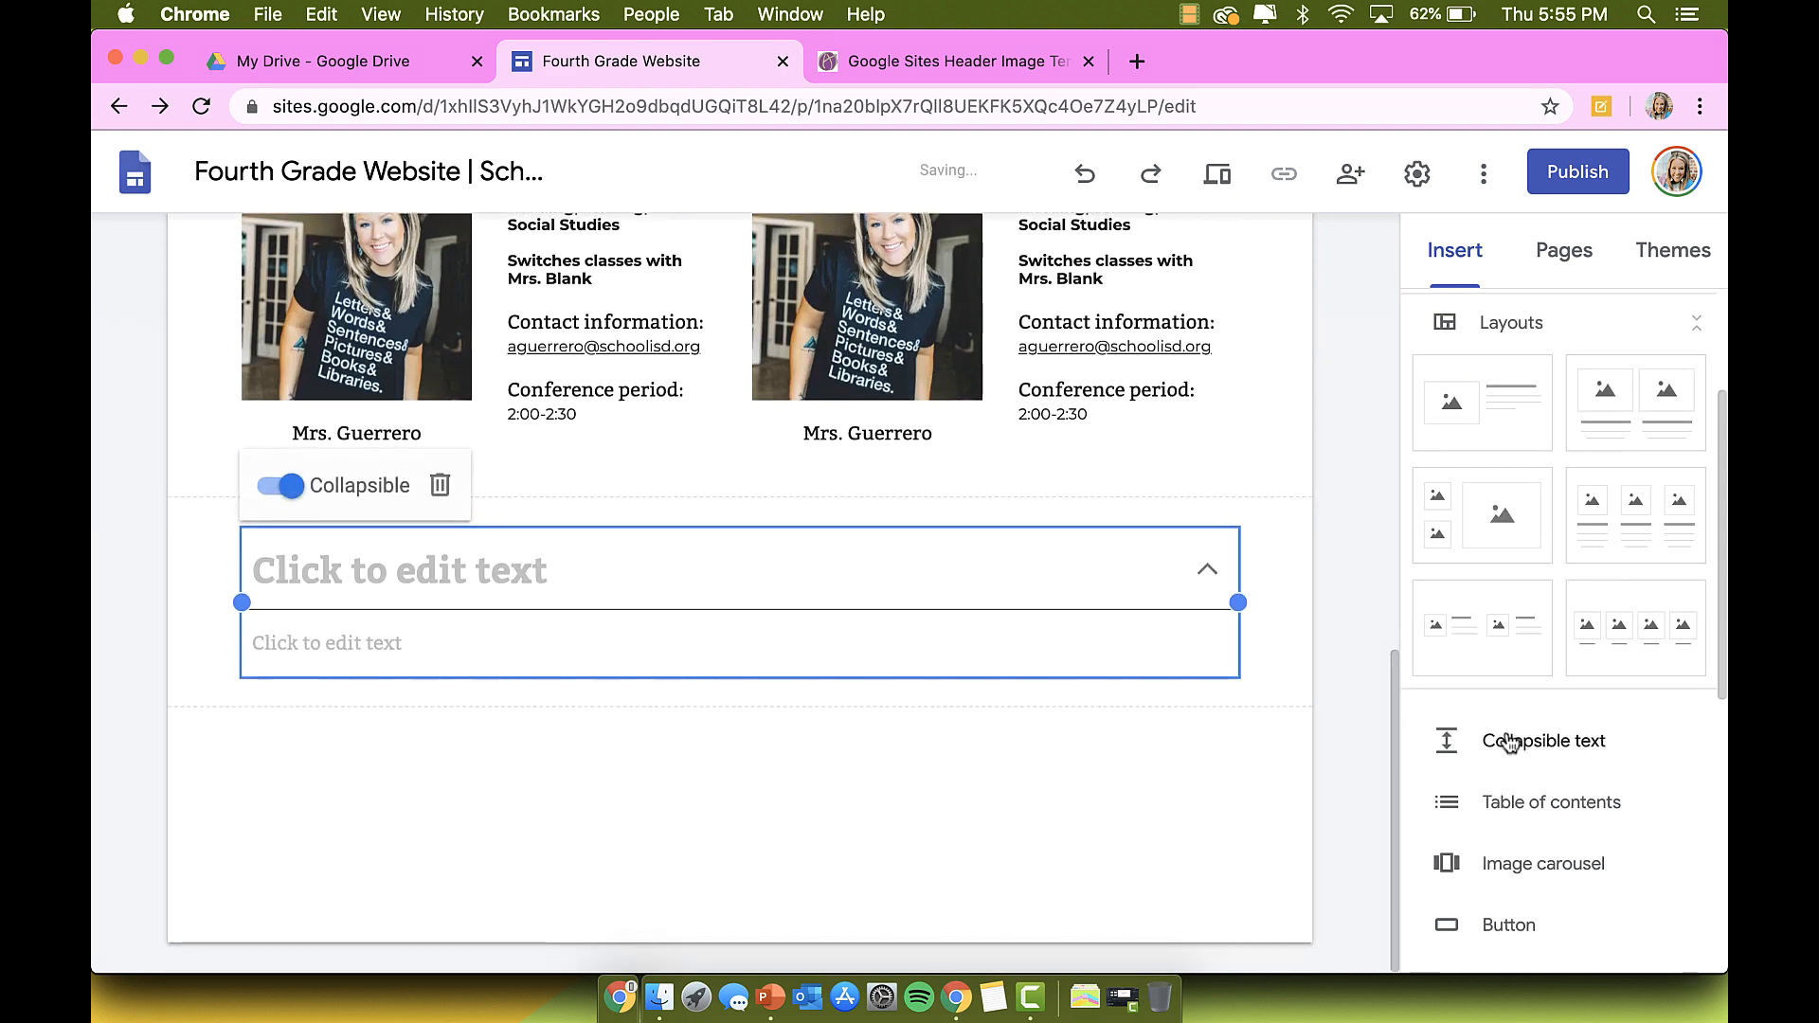
Step: Title the block 'Upcoming Events' in Title style
click(707, 566)
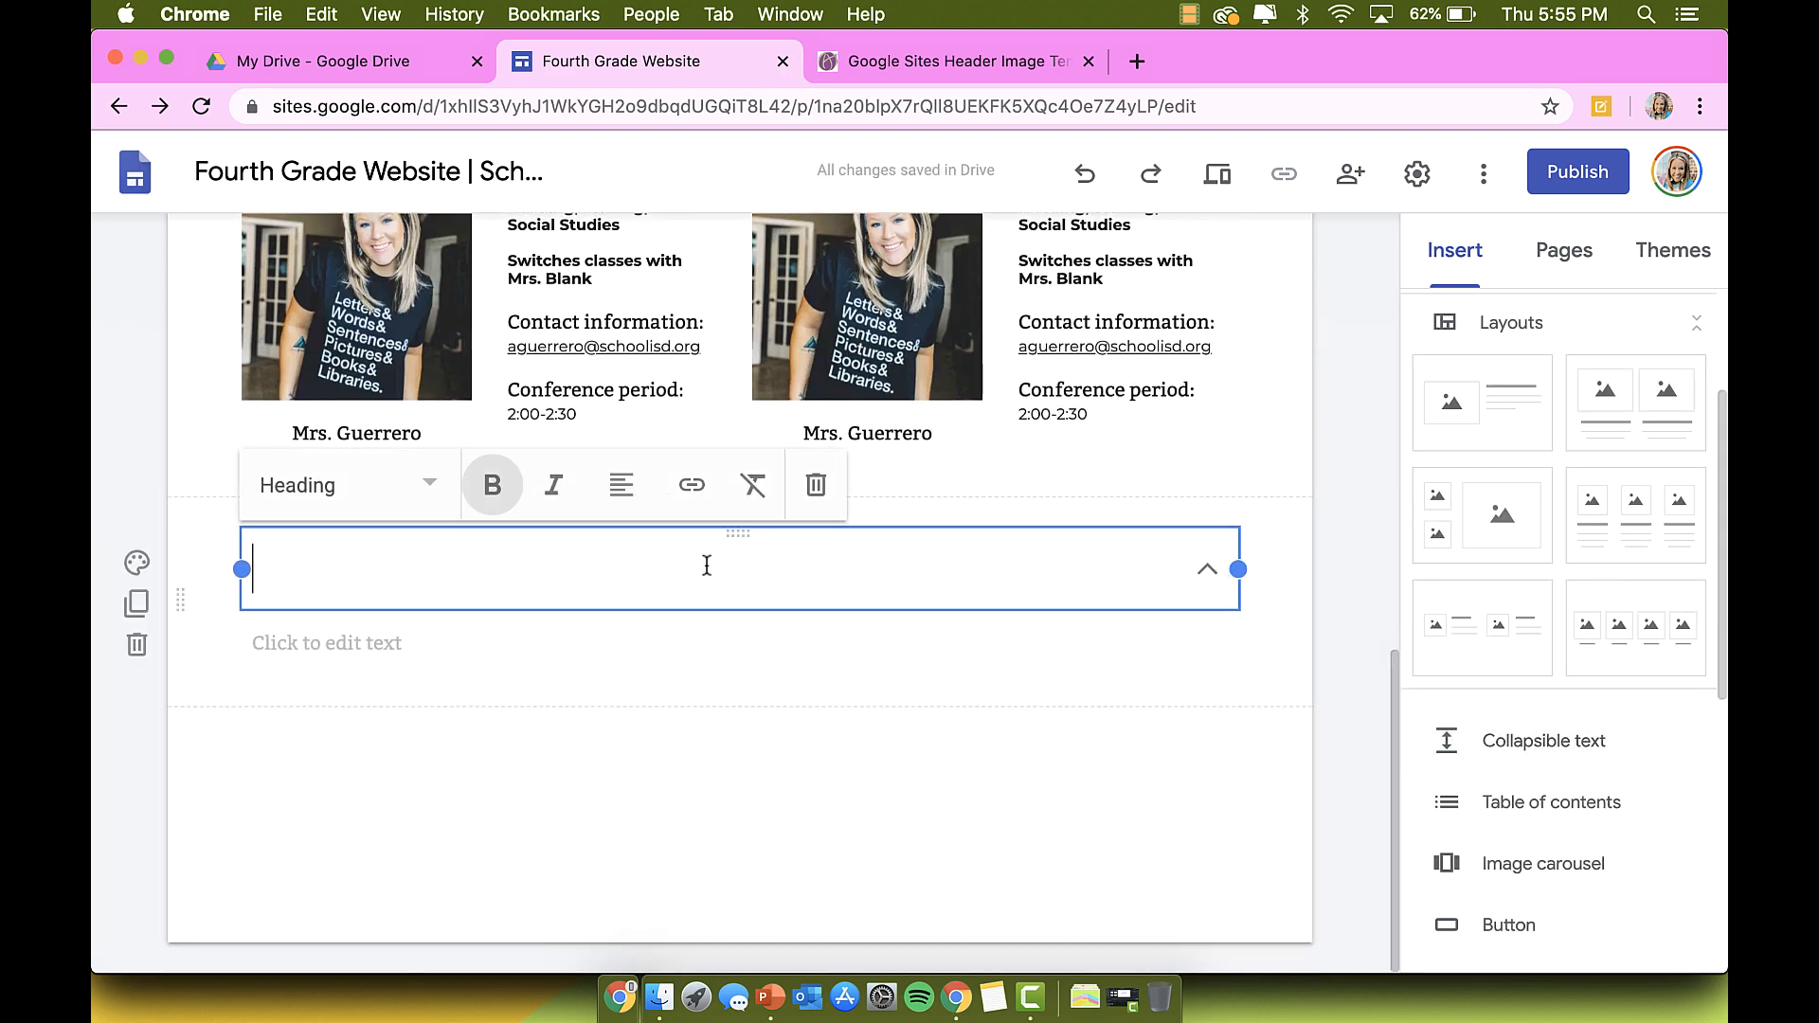
text(Upcoming E)
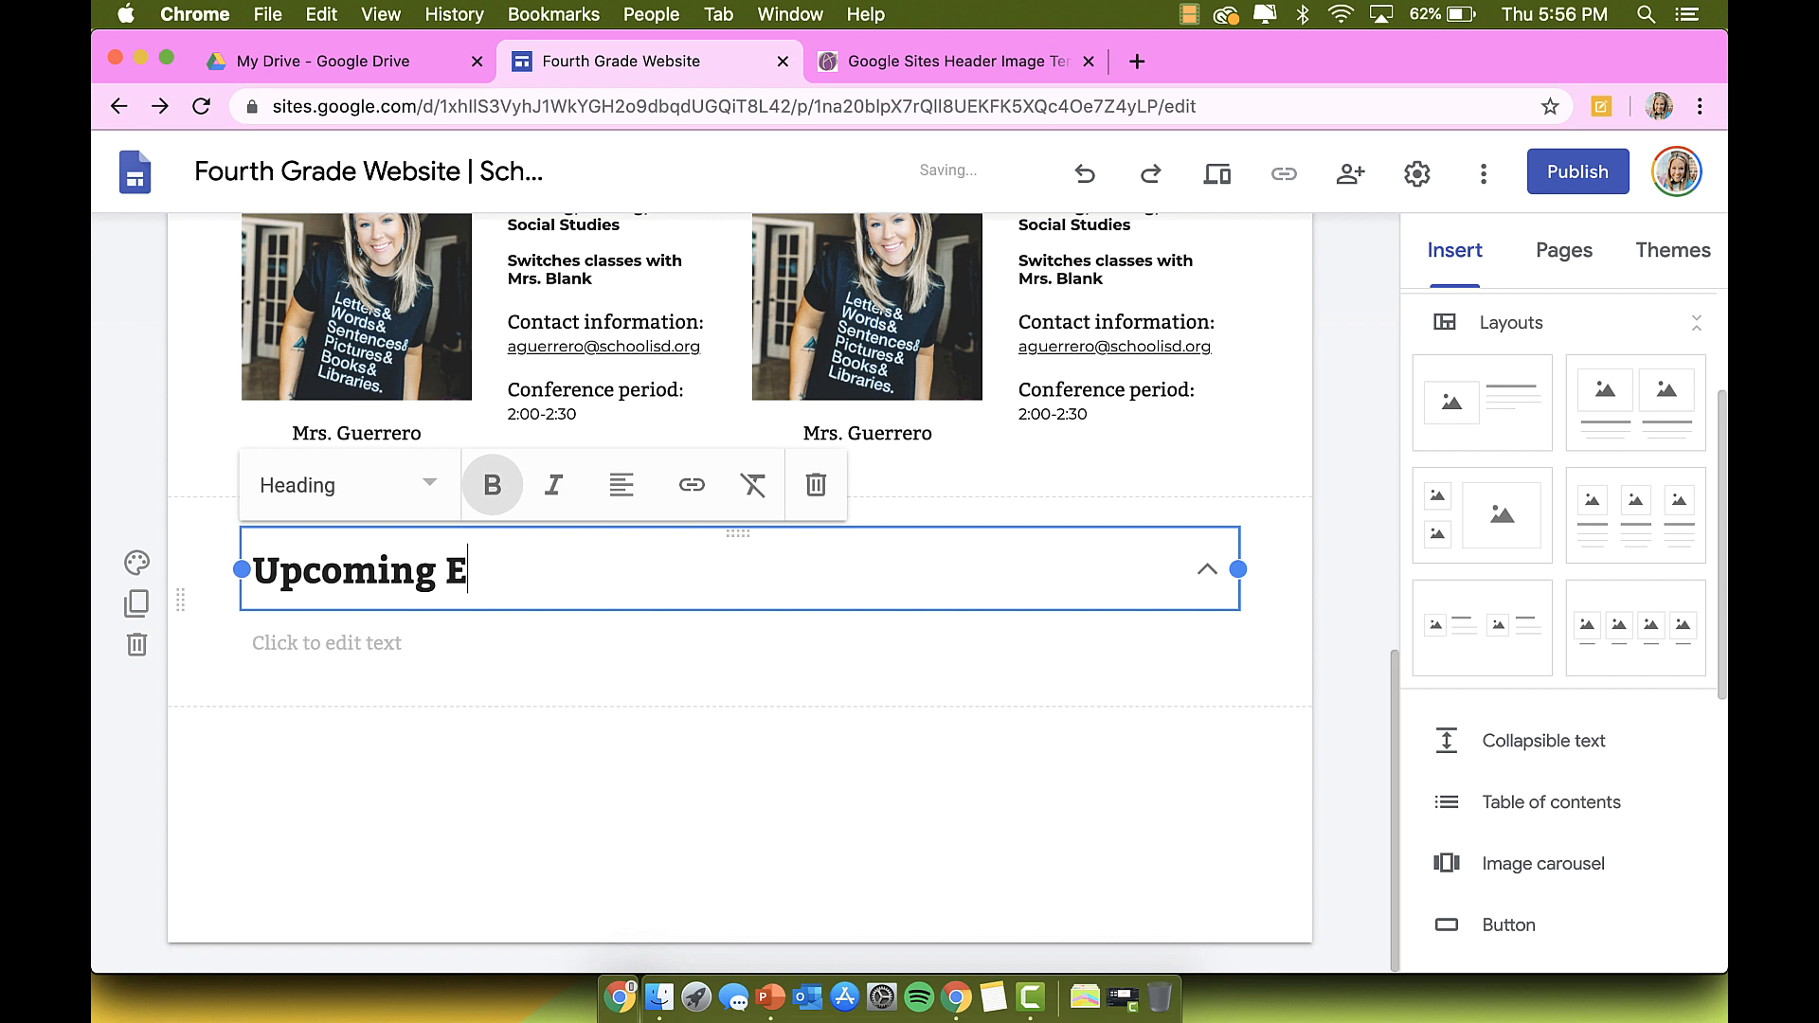
text(vents)
click(339, 488)
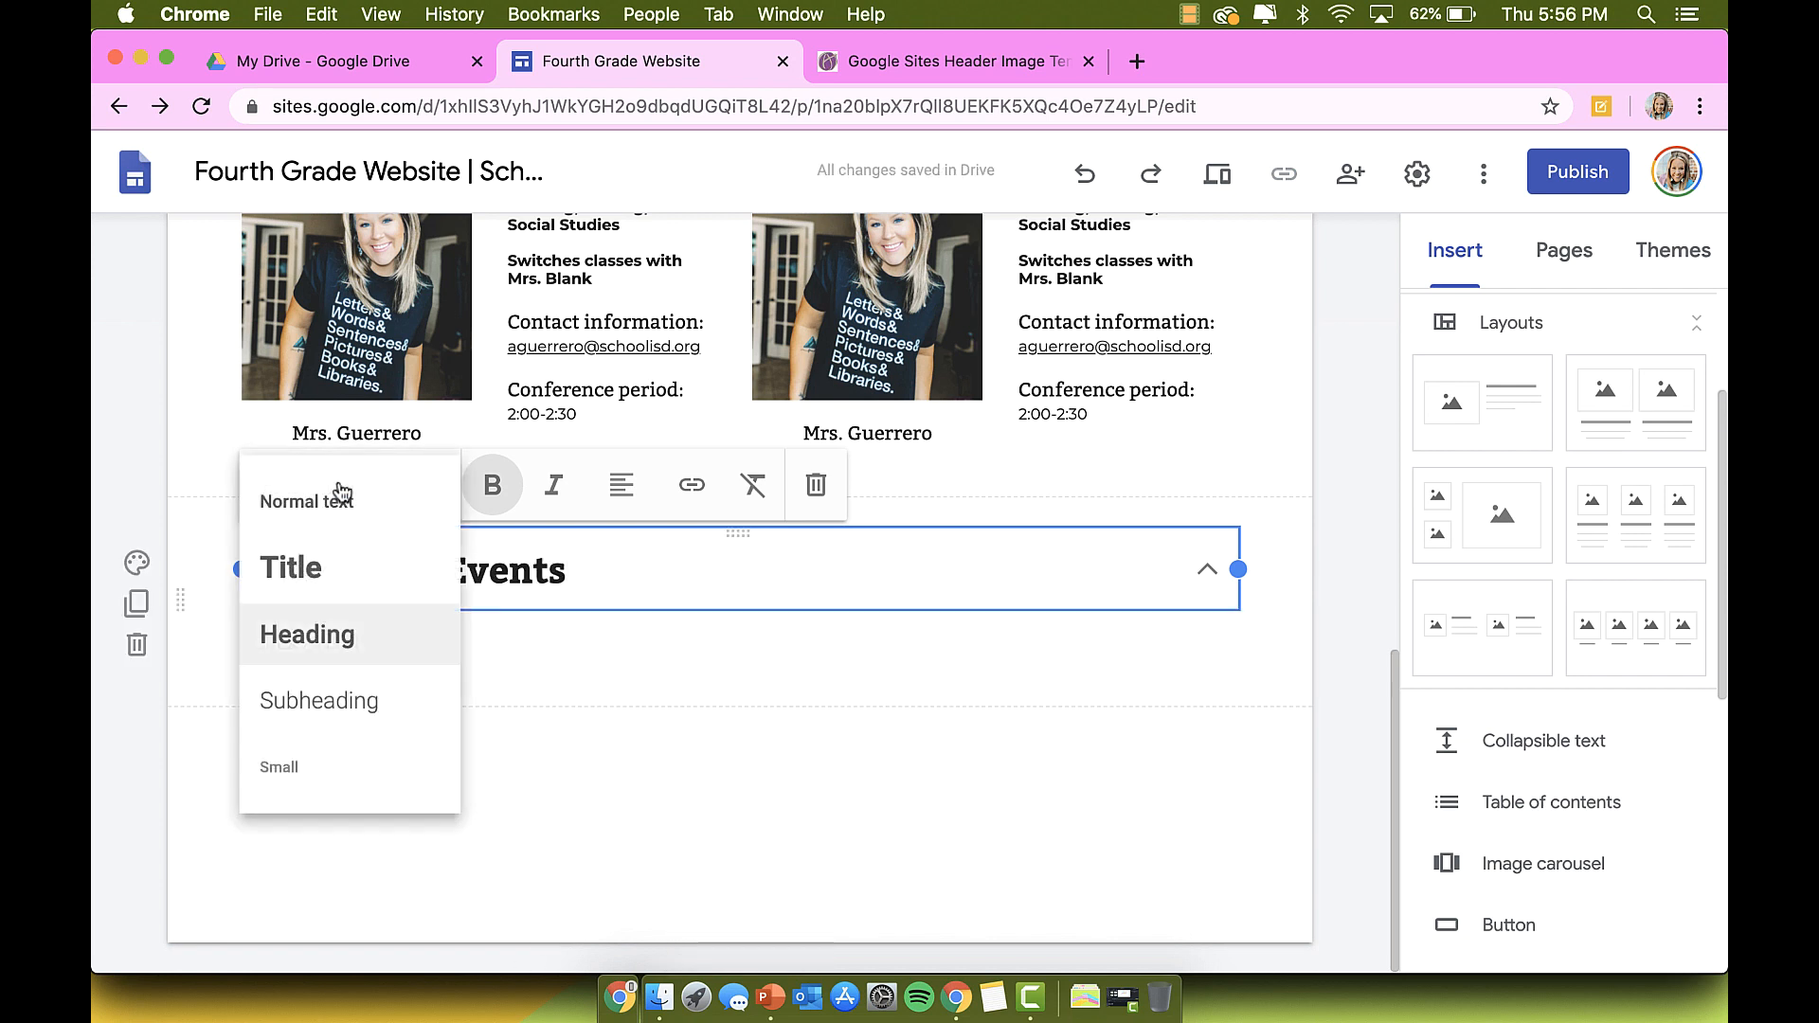
click(353, 546)
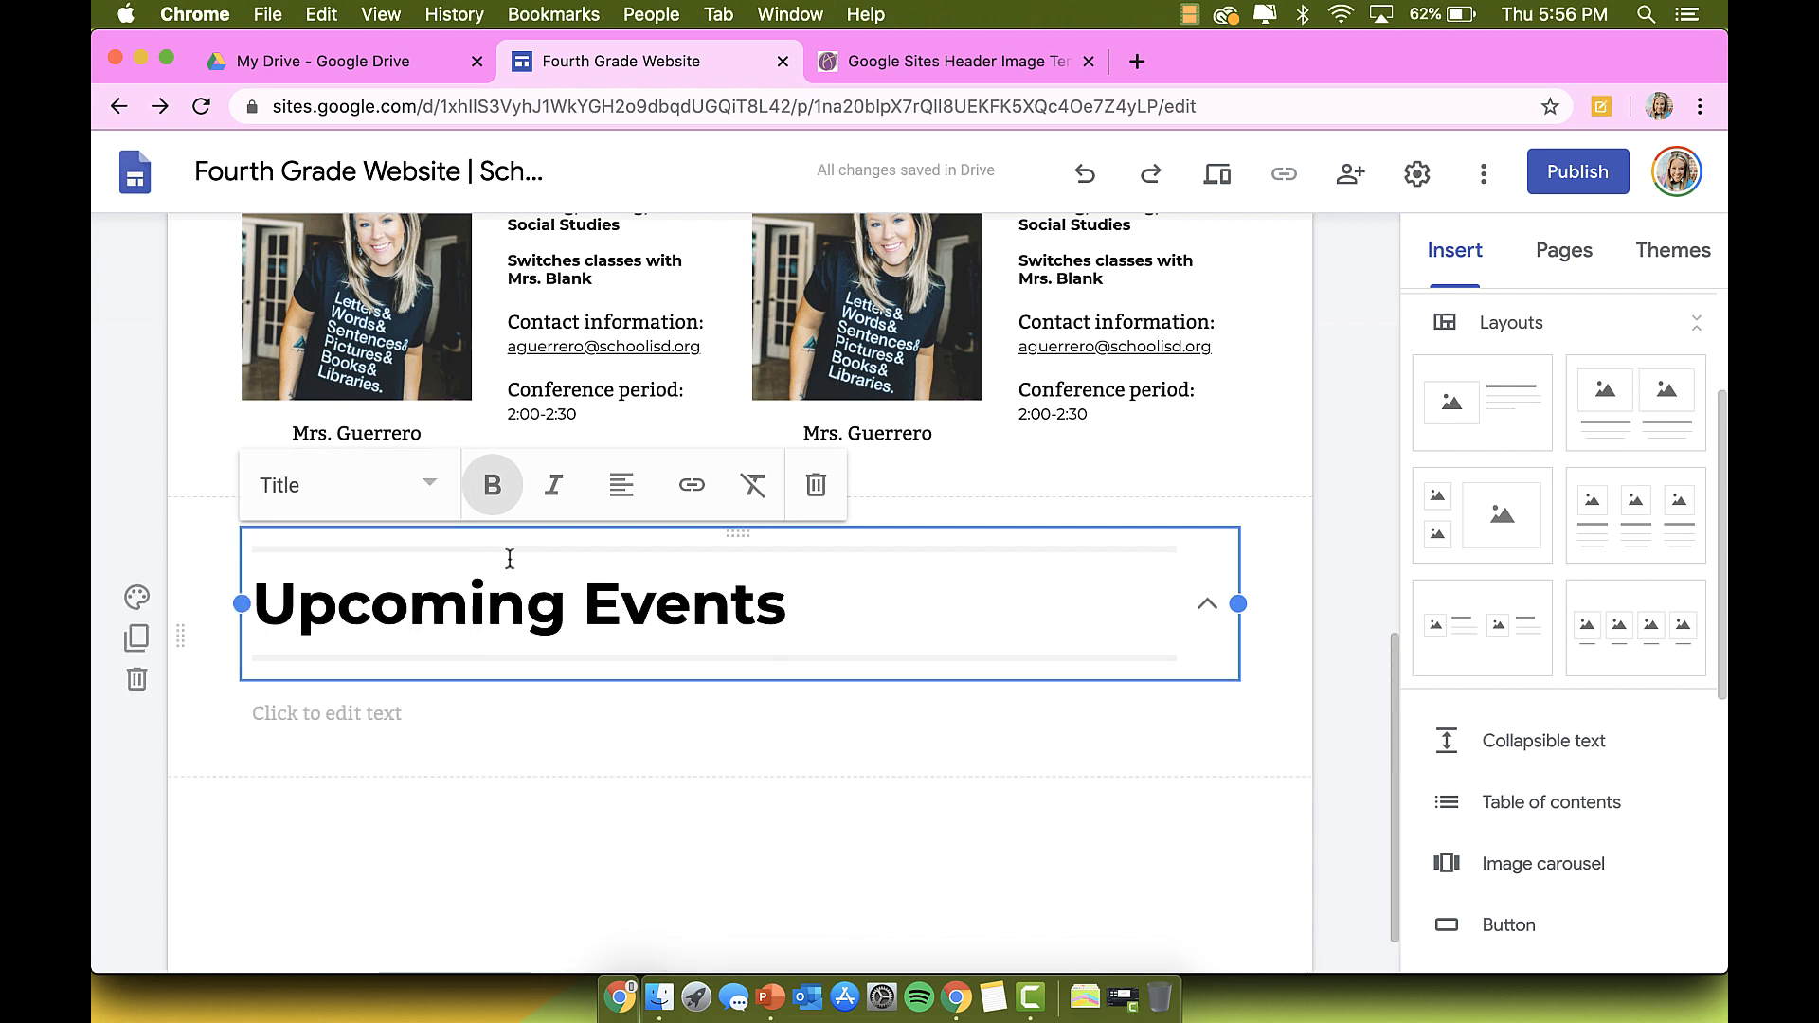
Step: List '8/6 - First day of school' and 8/13 Picture day, then turn off collapsing
click(600, 707)
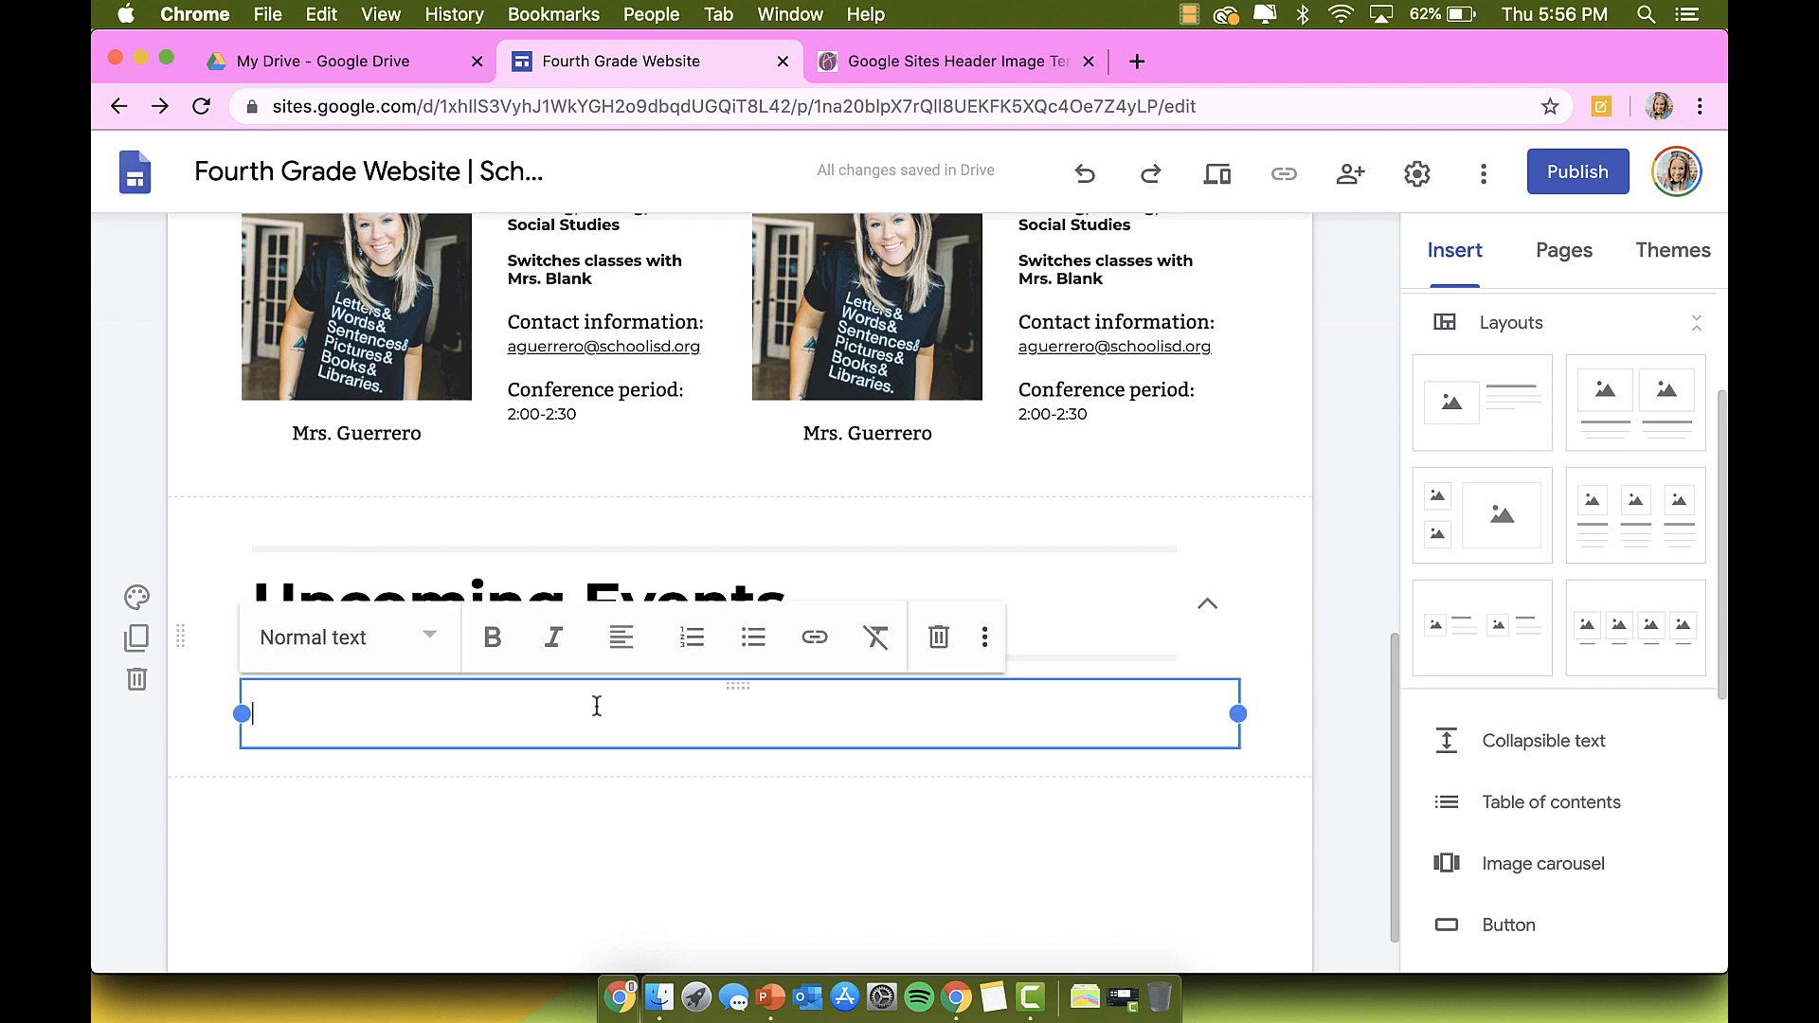
text(8/6 - First)
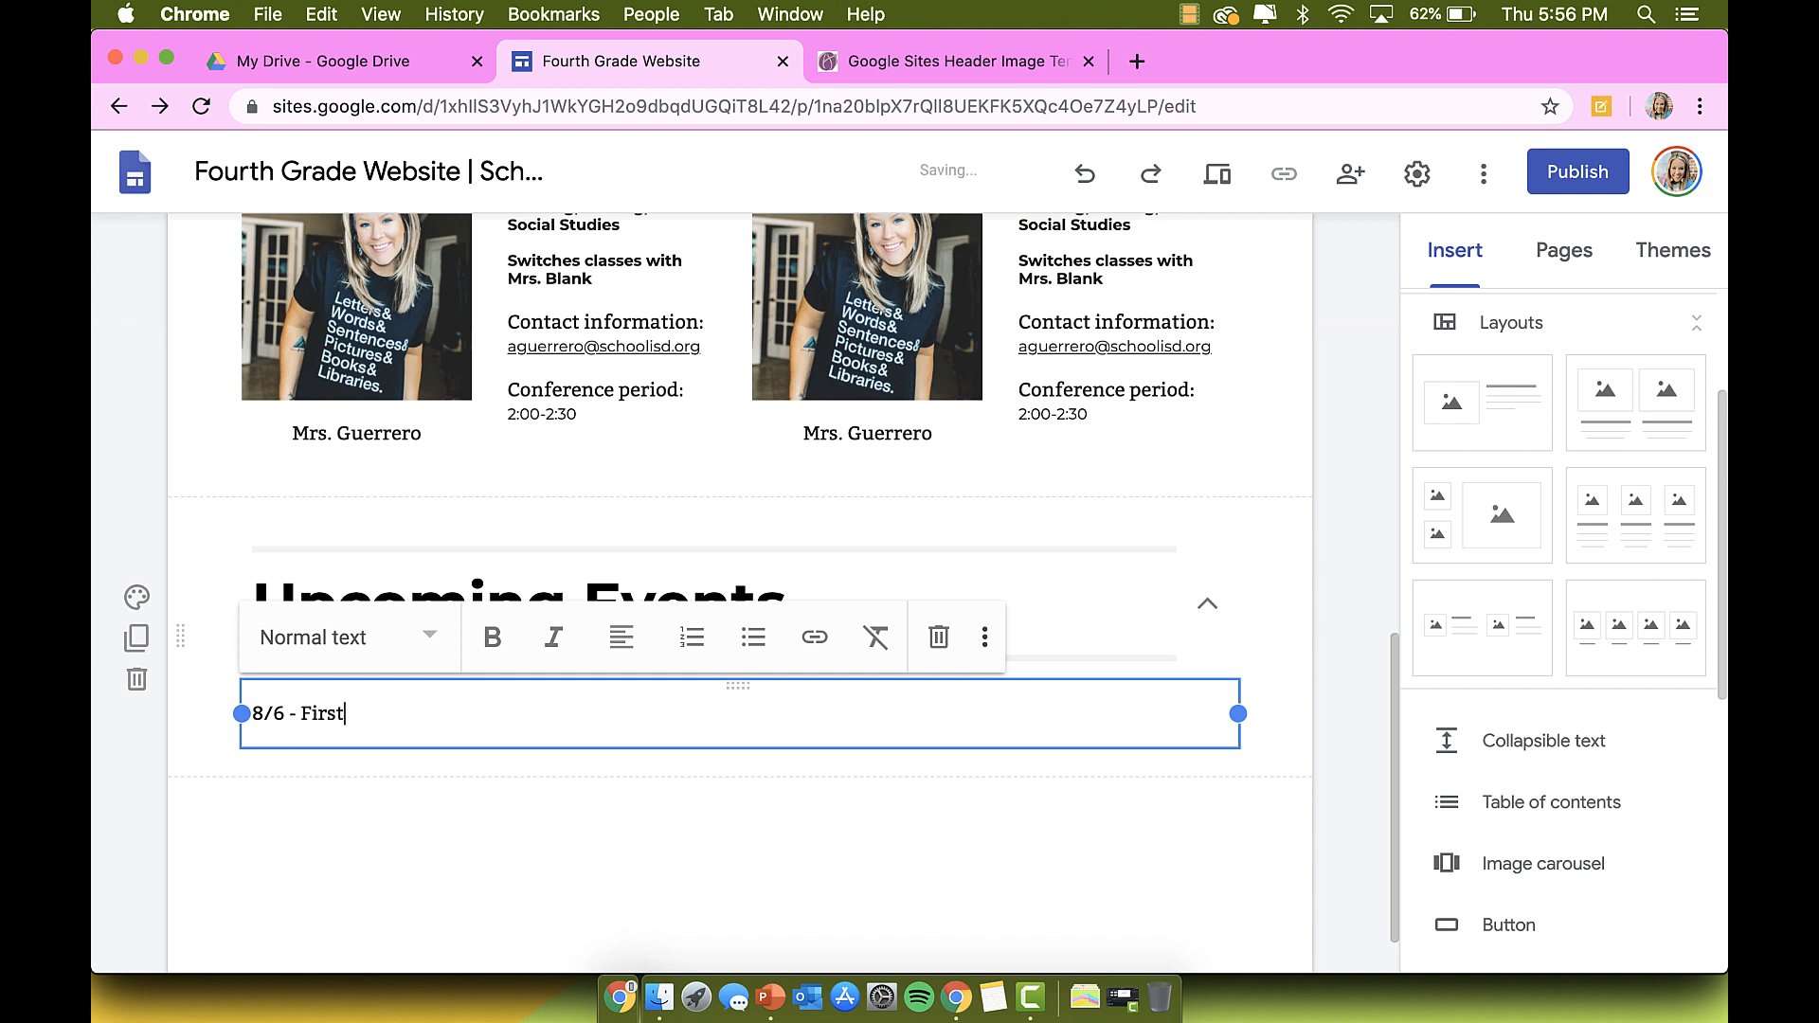
text( day of school)
key(Return)
text(8/)
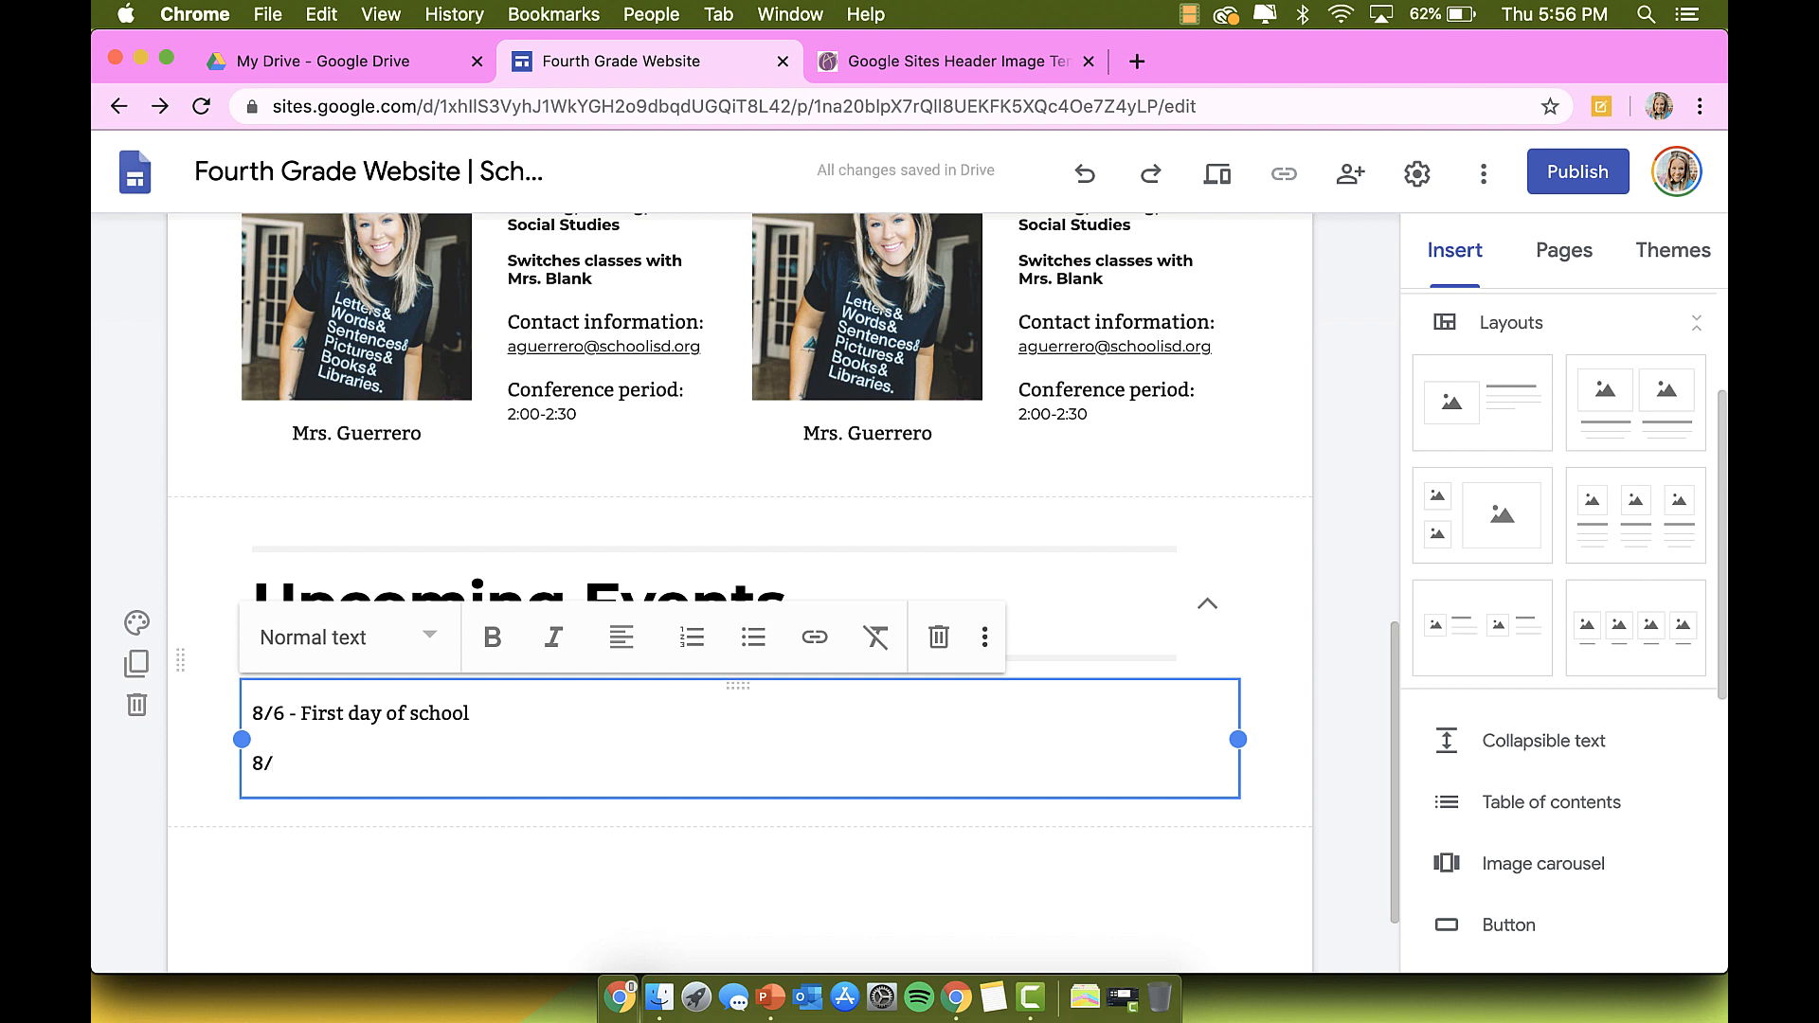
text(13 )
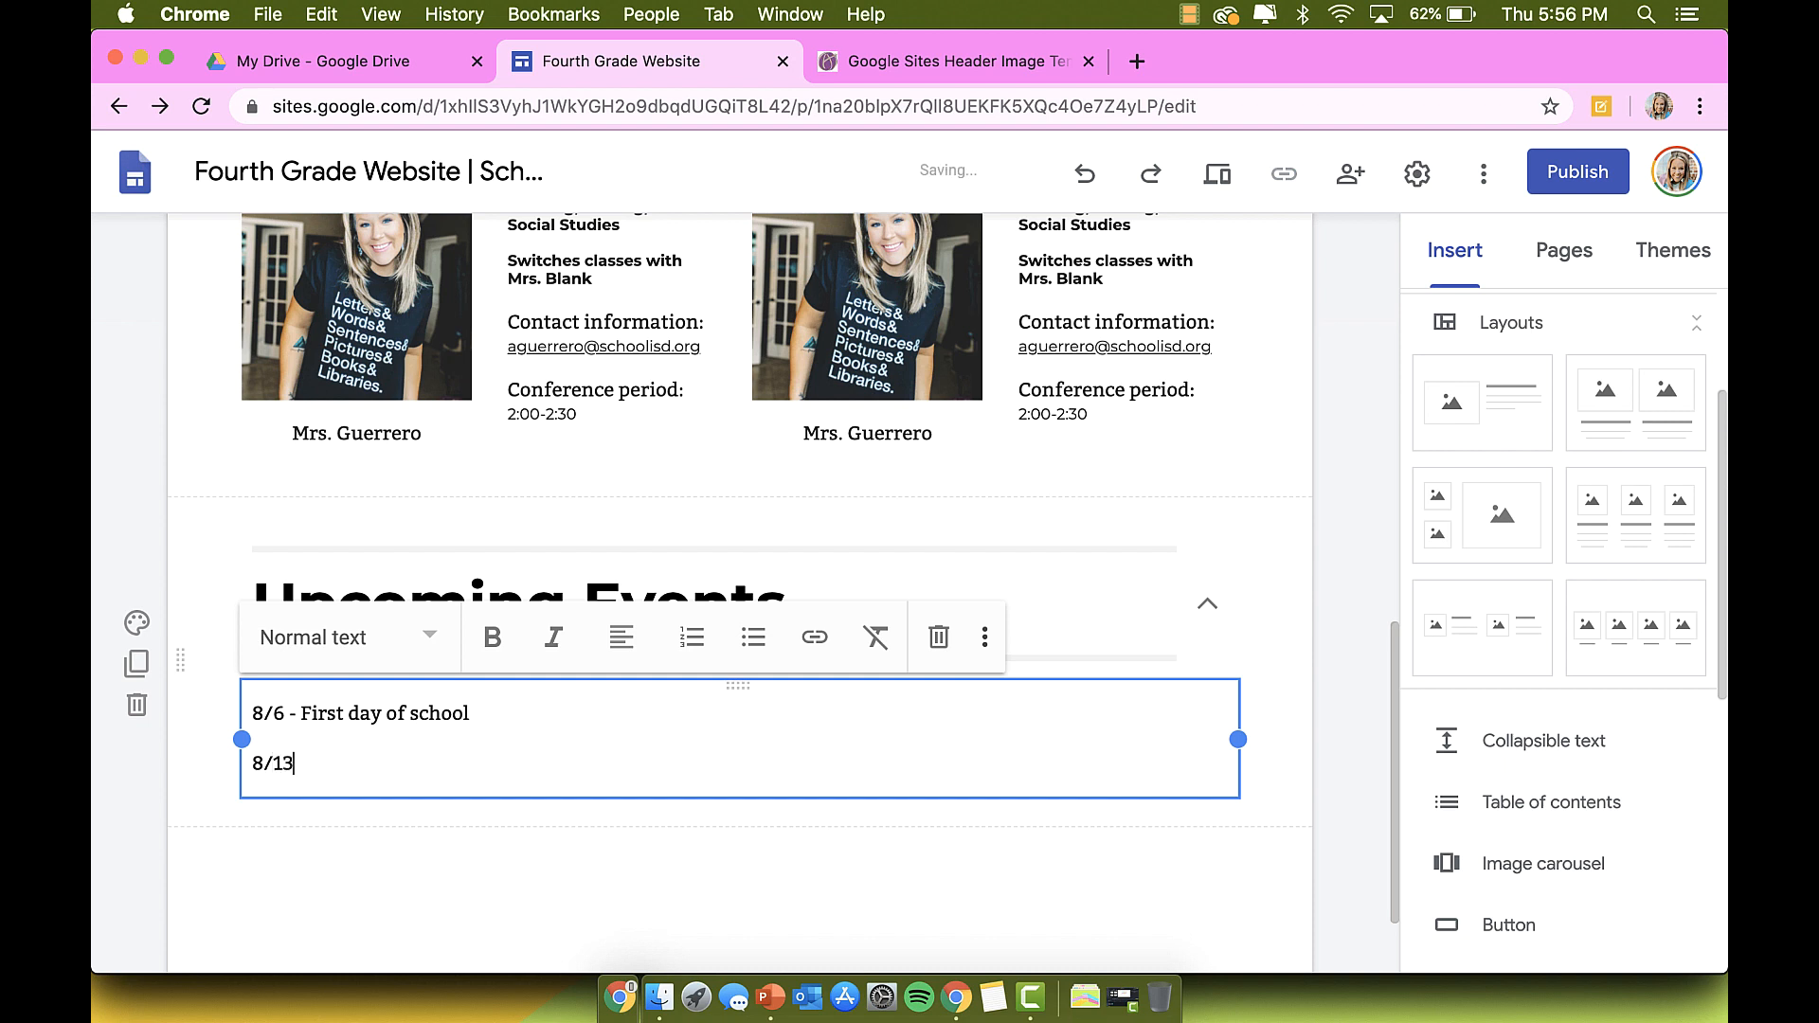
text(- Picture day)
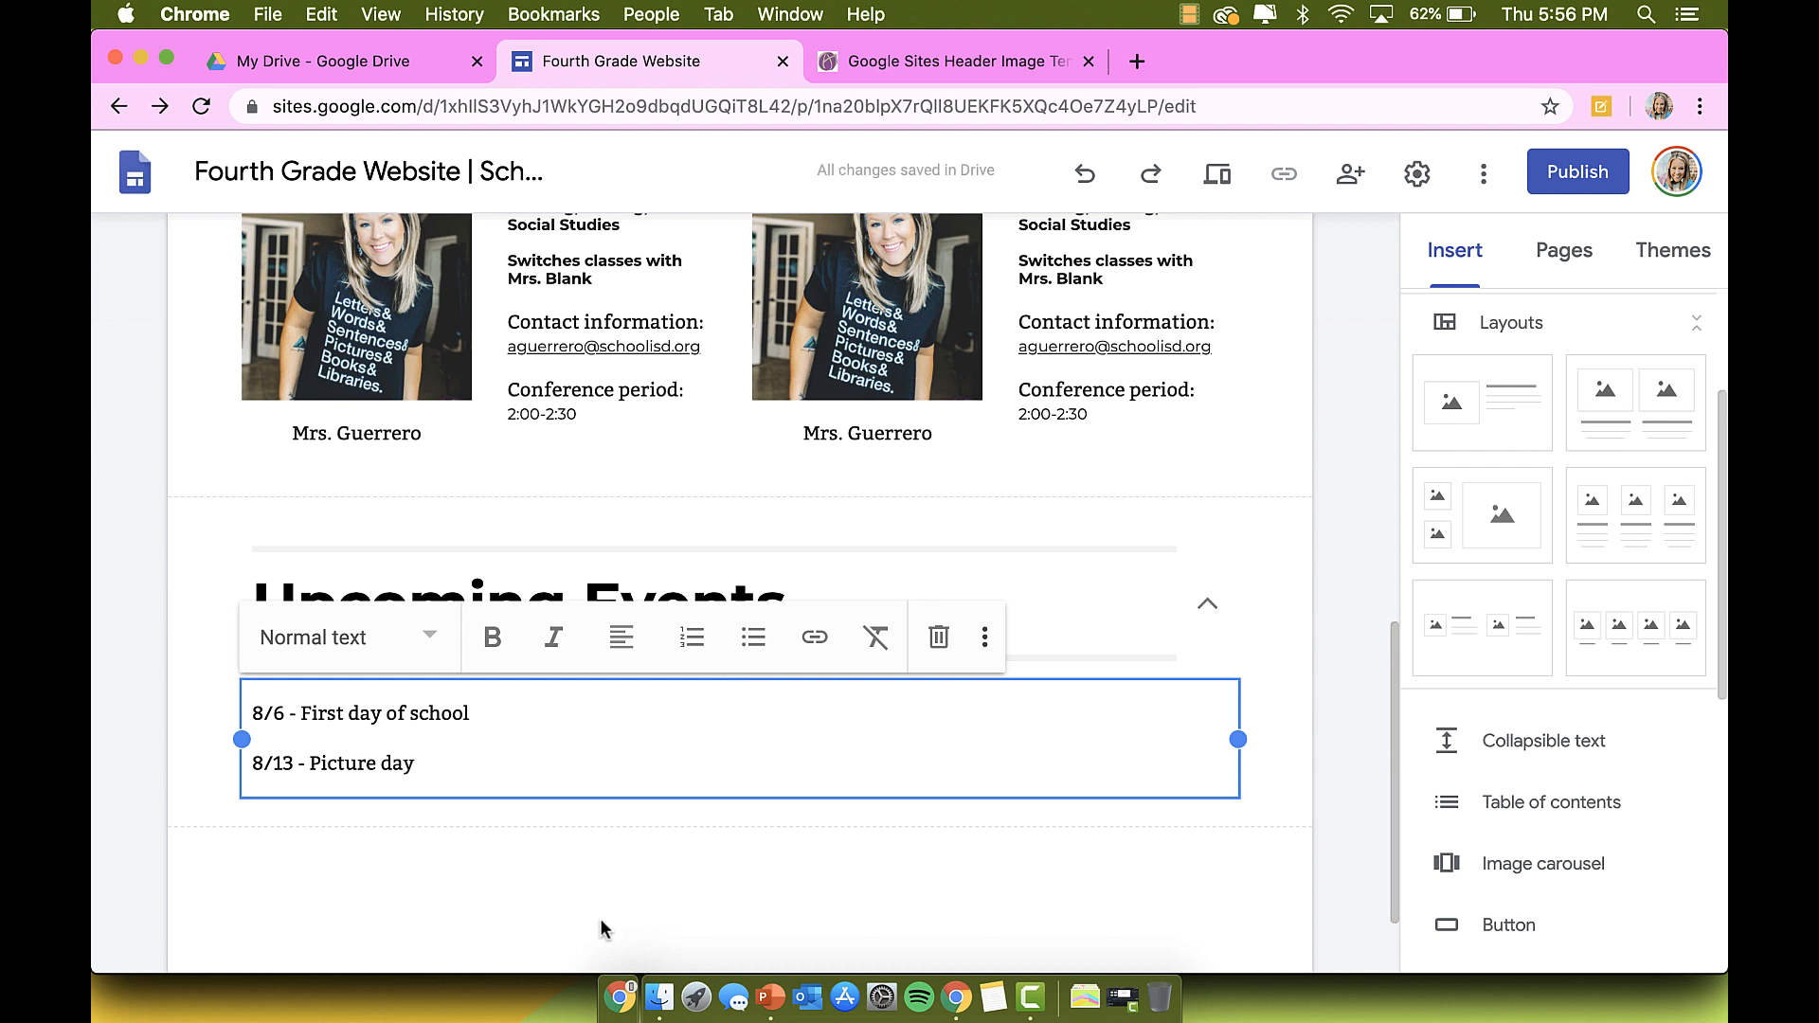
click(571, 924)
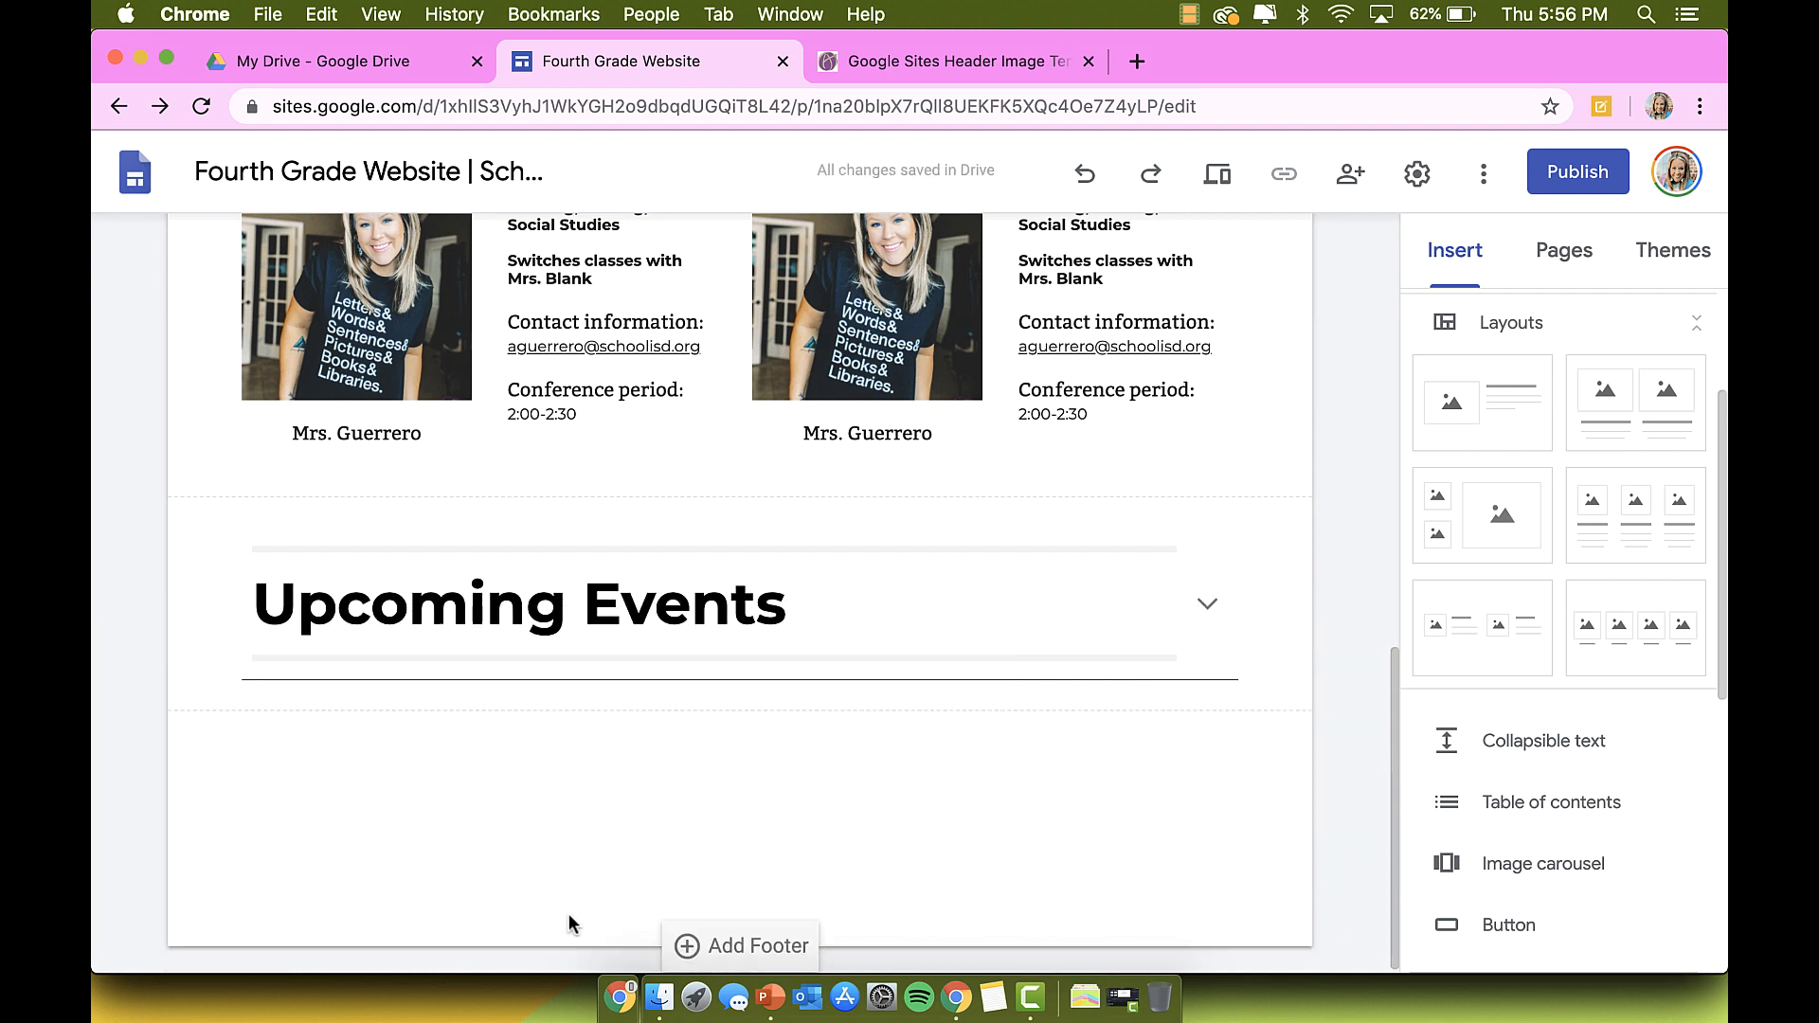
click(1209, 608)
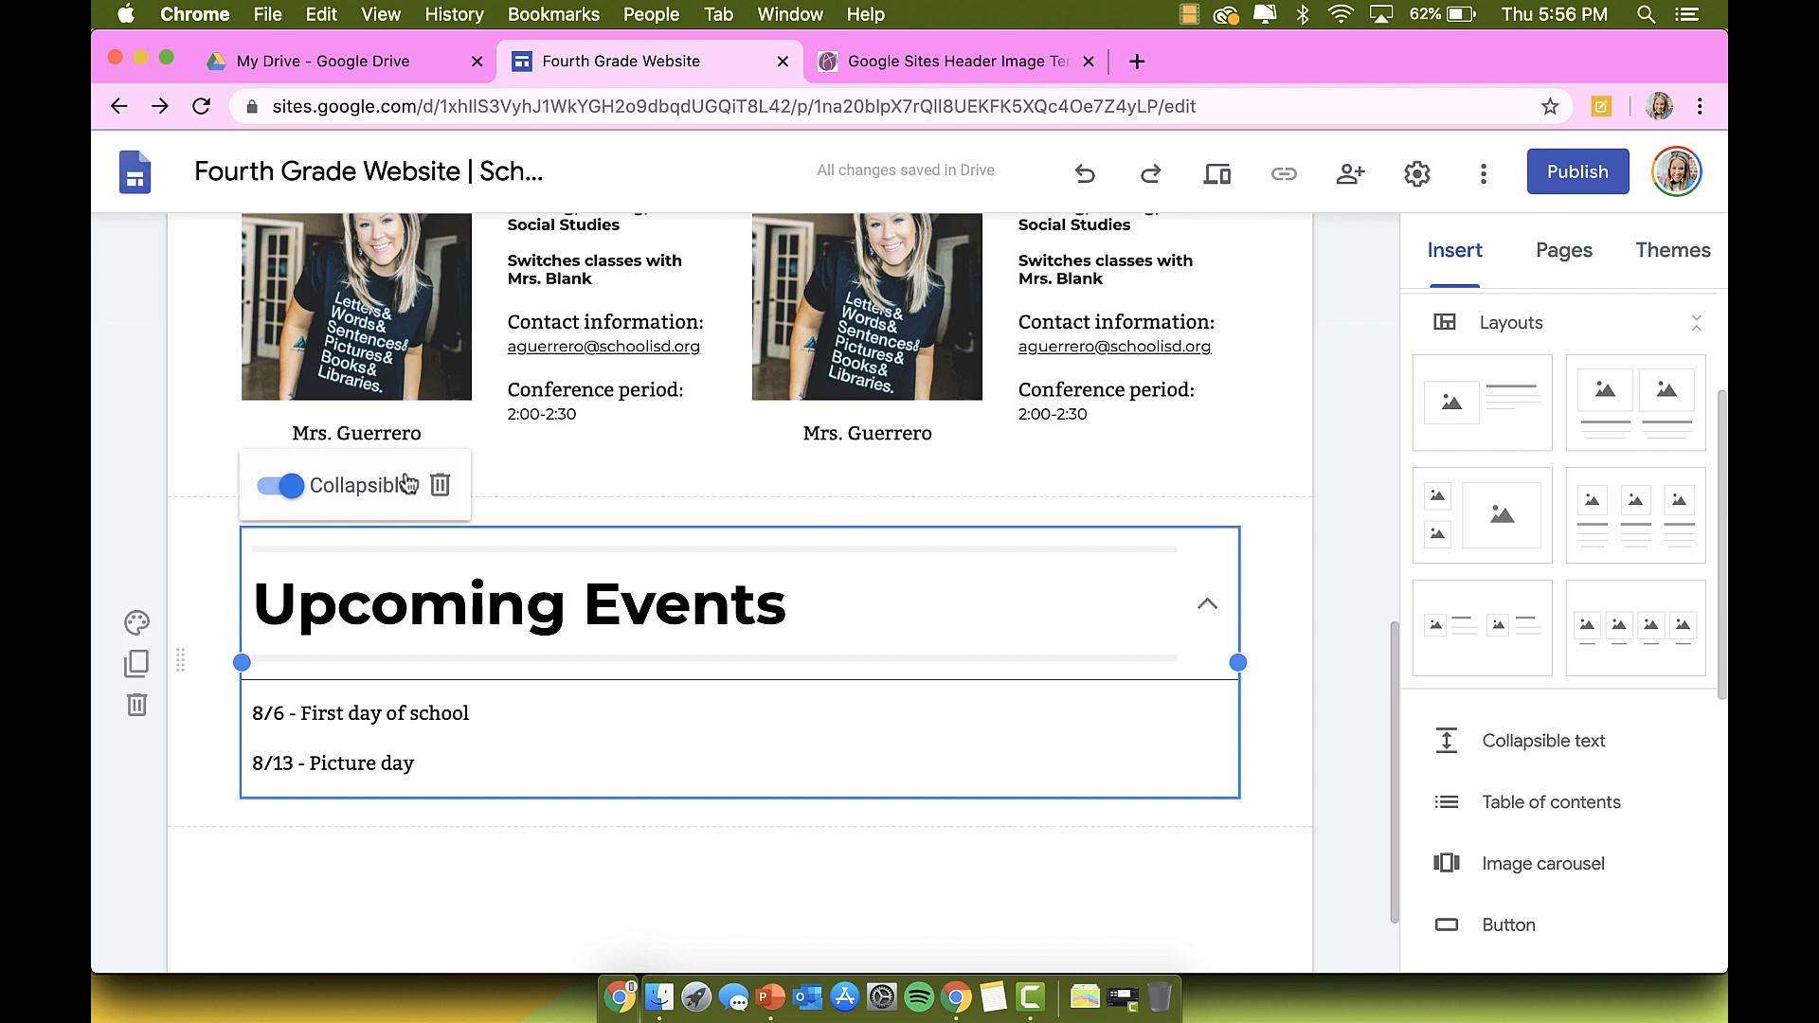
click(282, 485)
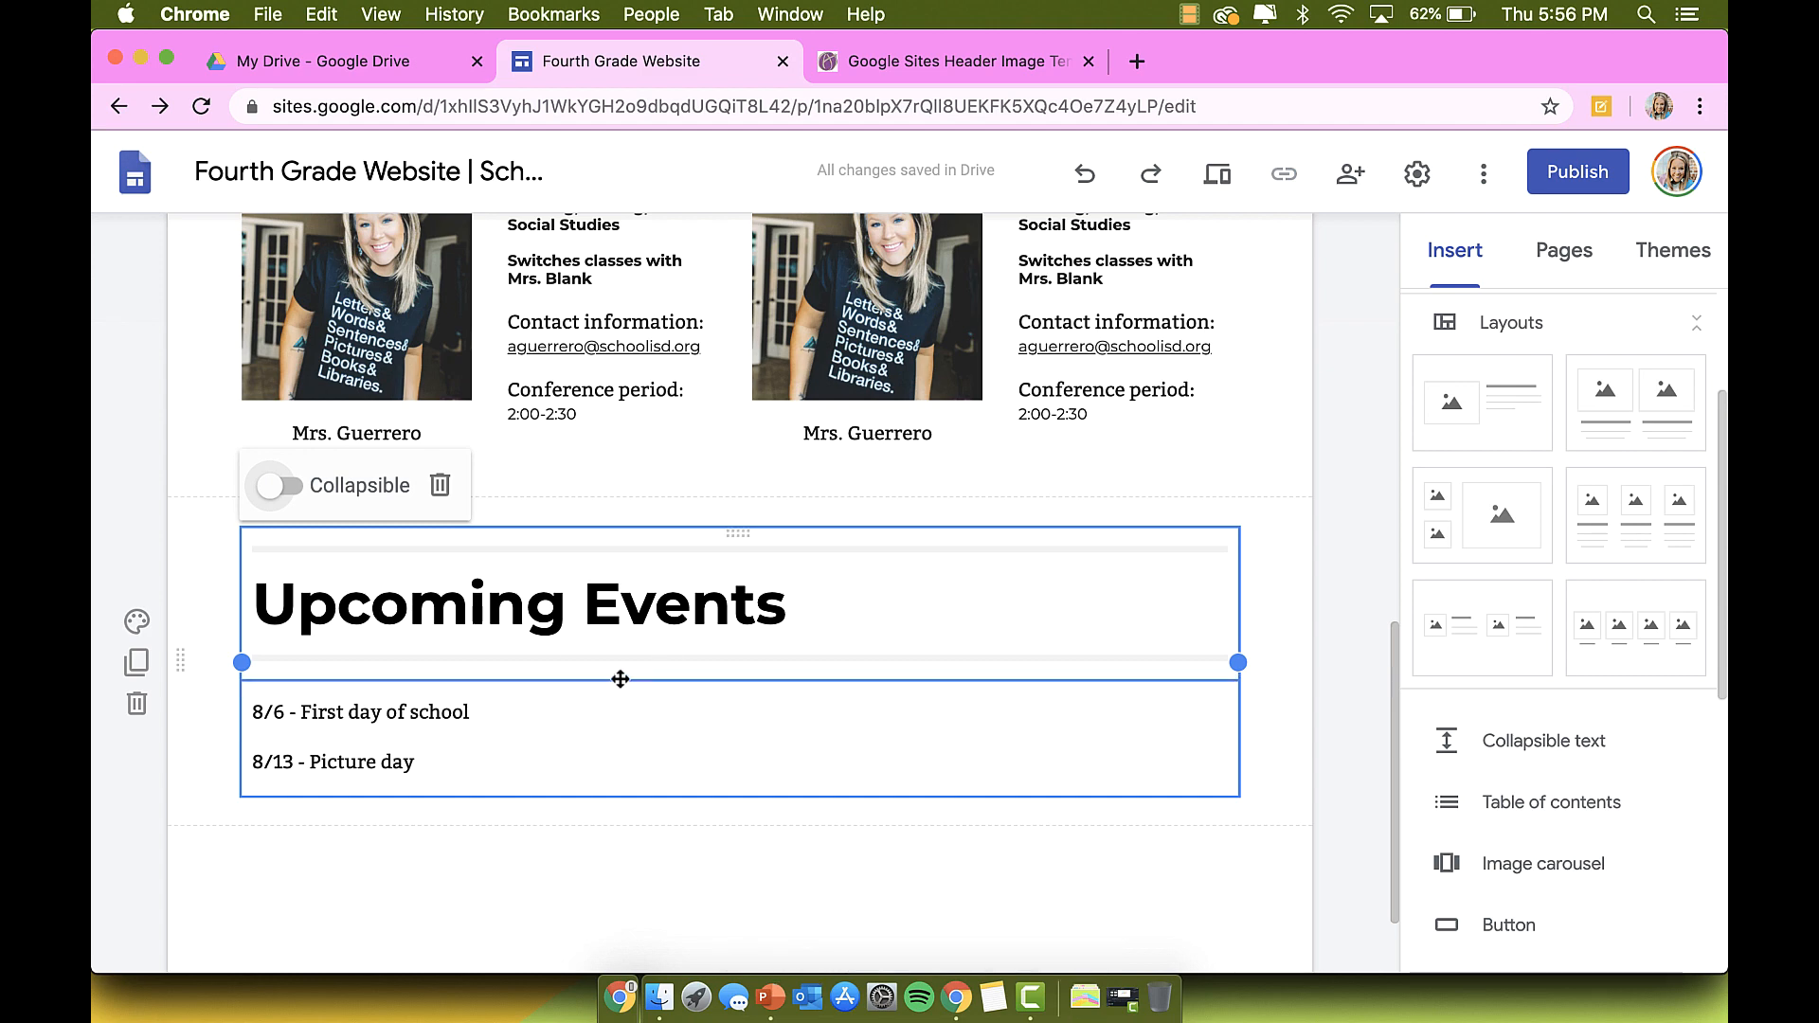
scroll(1226, 274, up, 7)
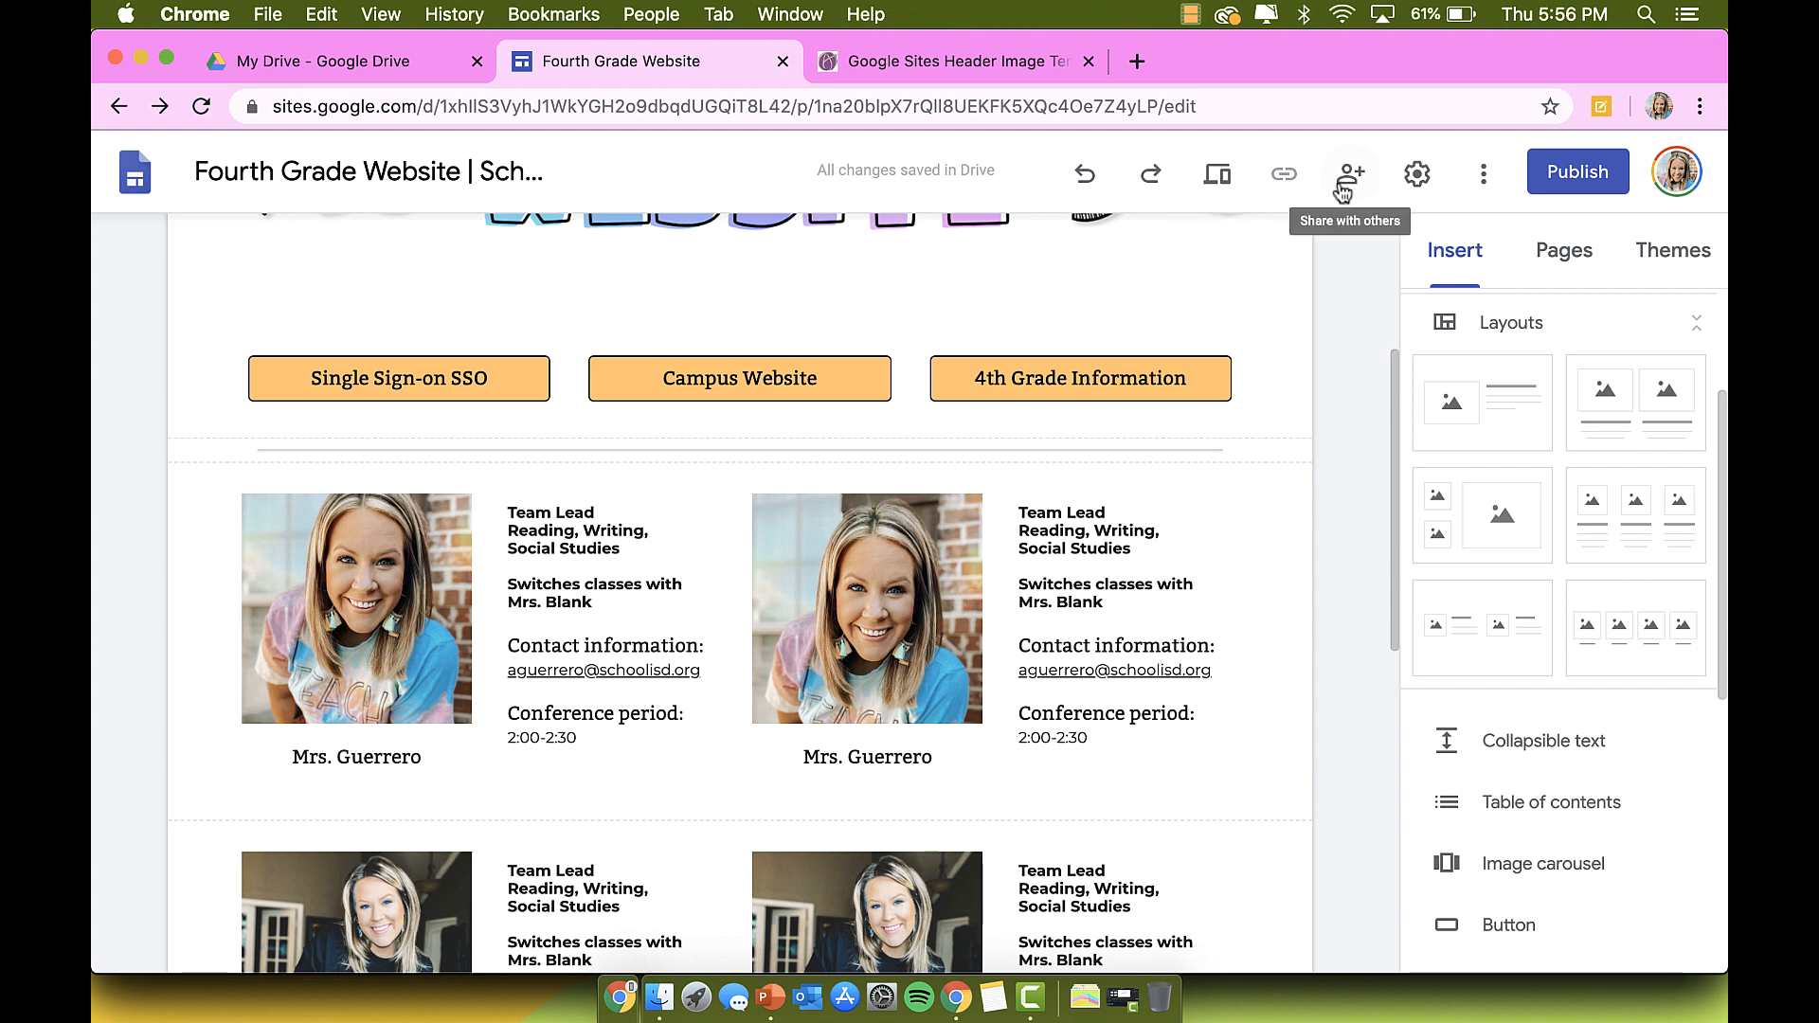
click(1217, 174)
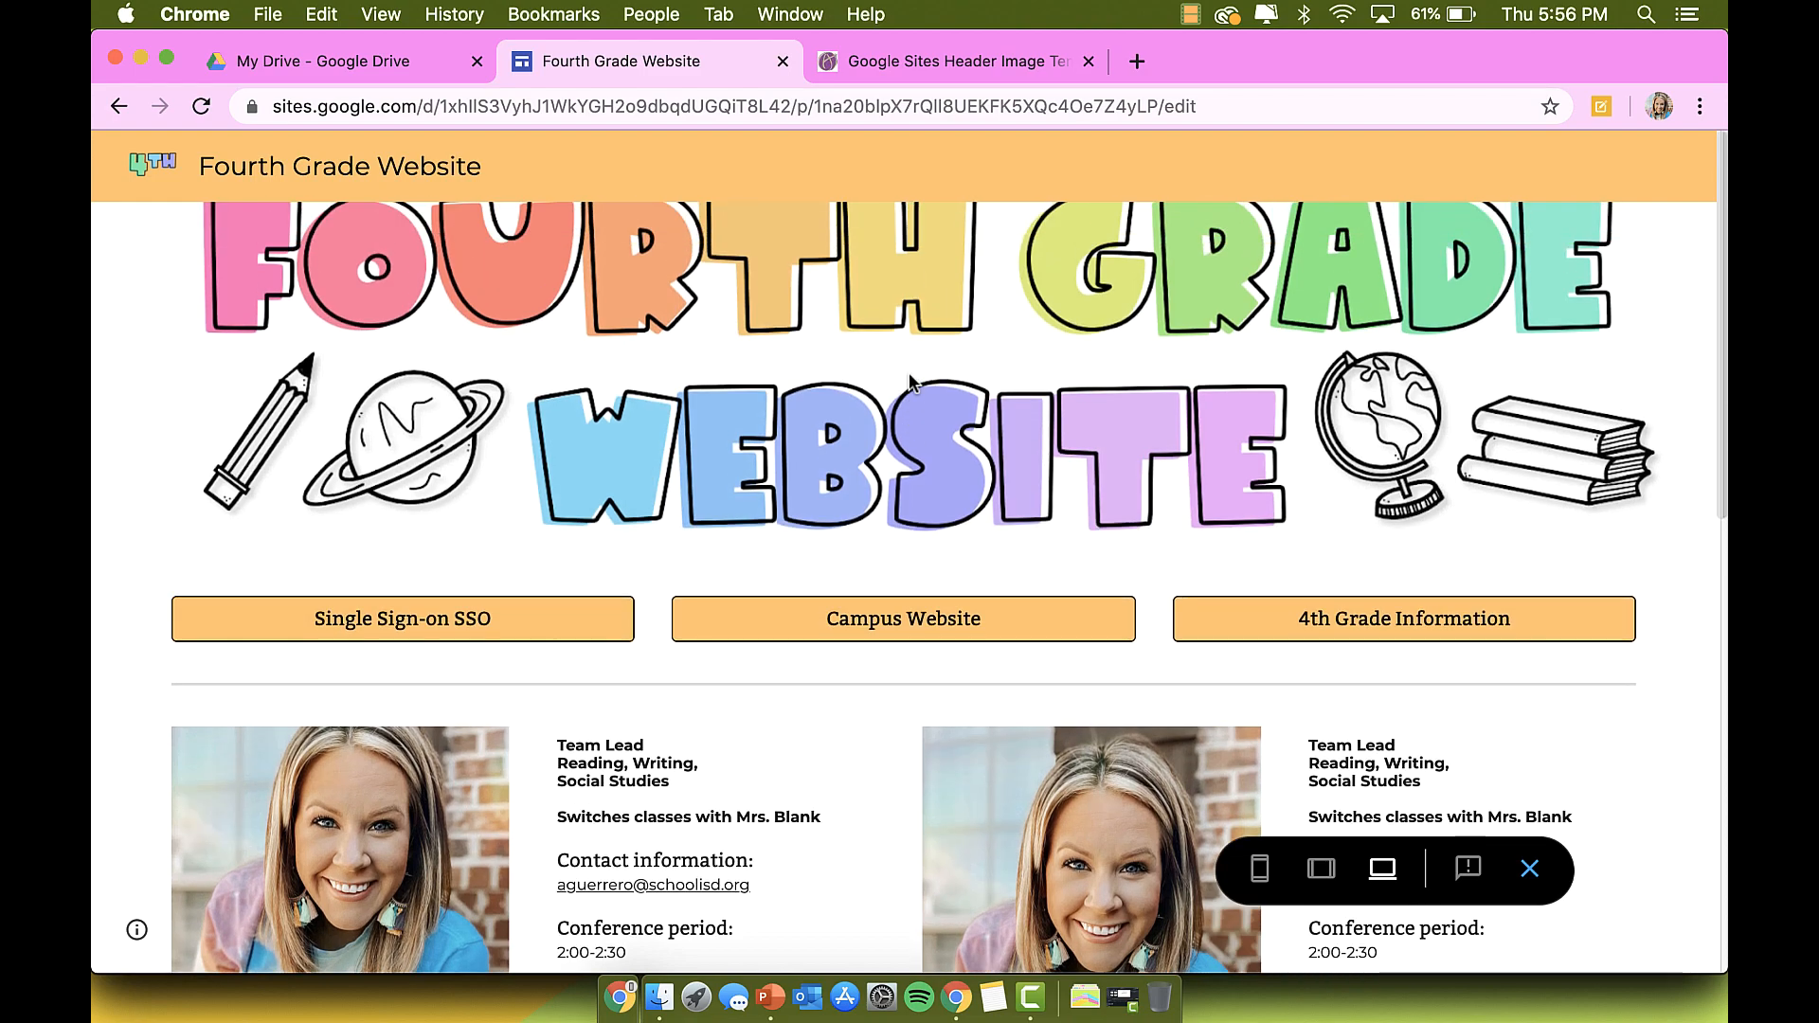
scroll(910, 381, down, 5)
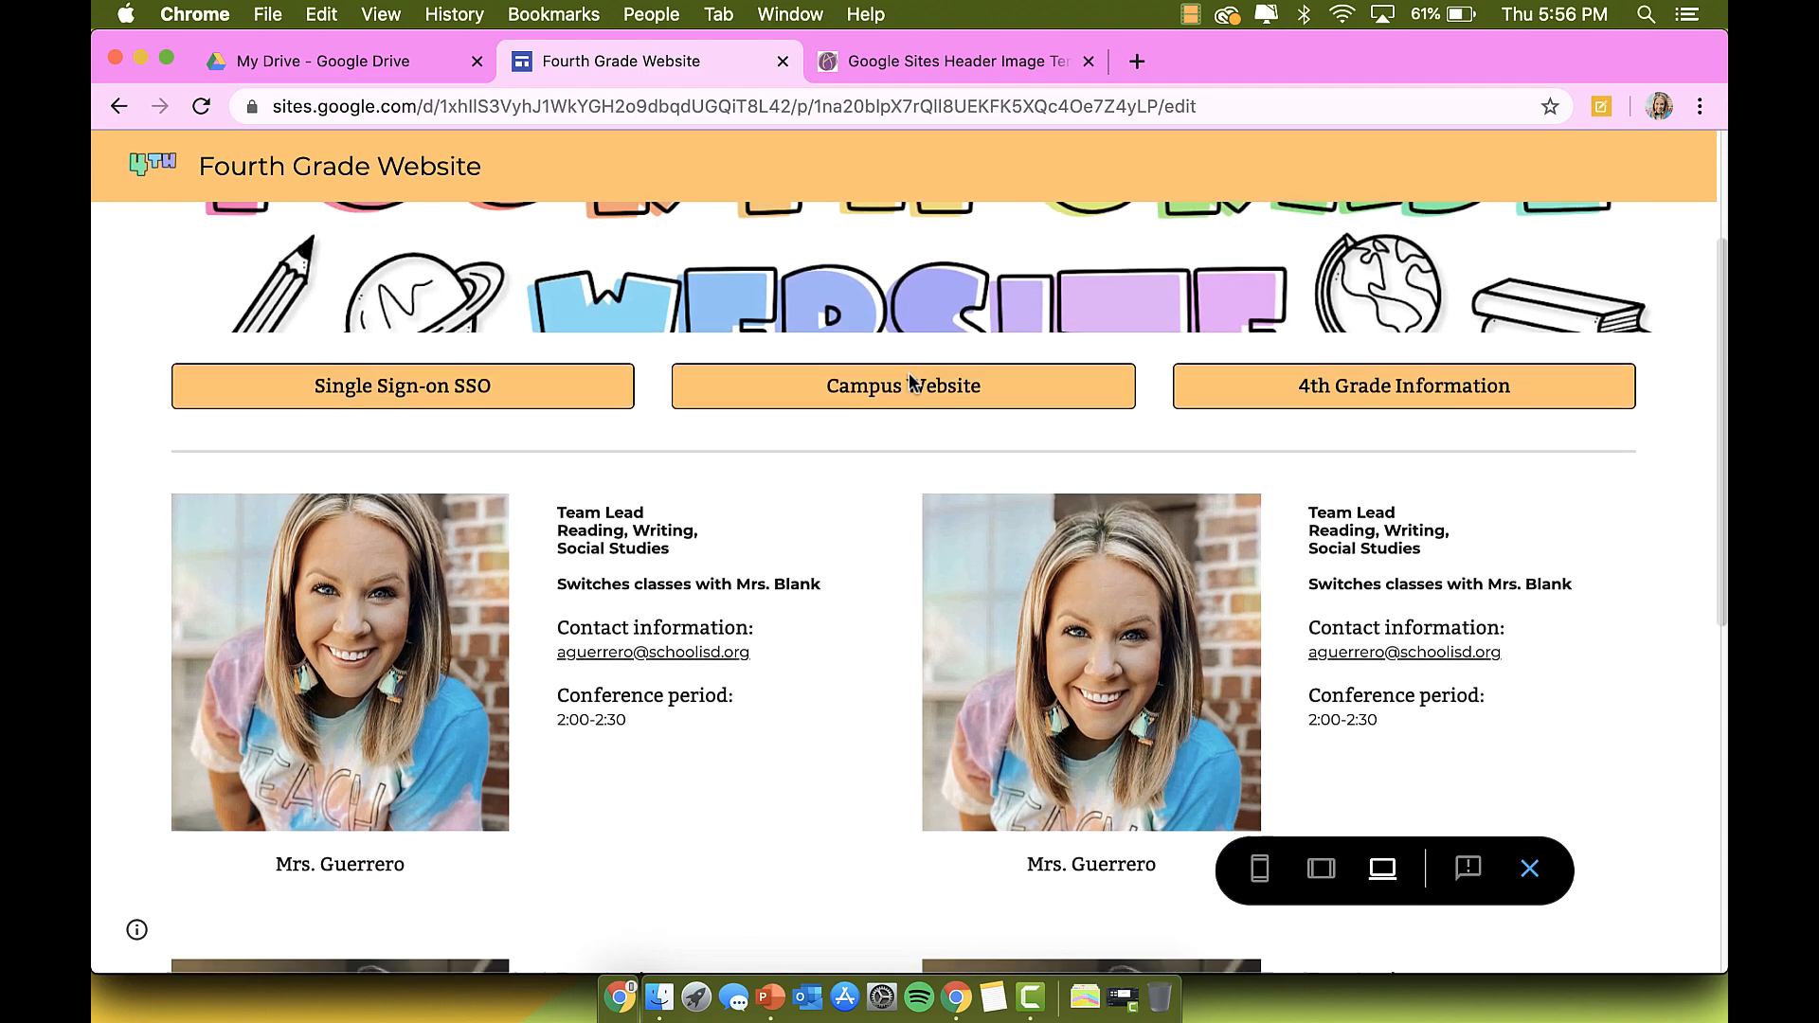
scroll(909, 379, down, 5)
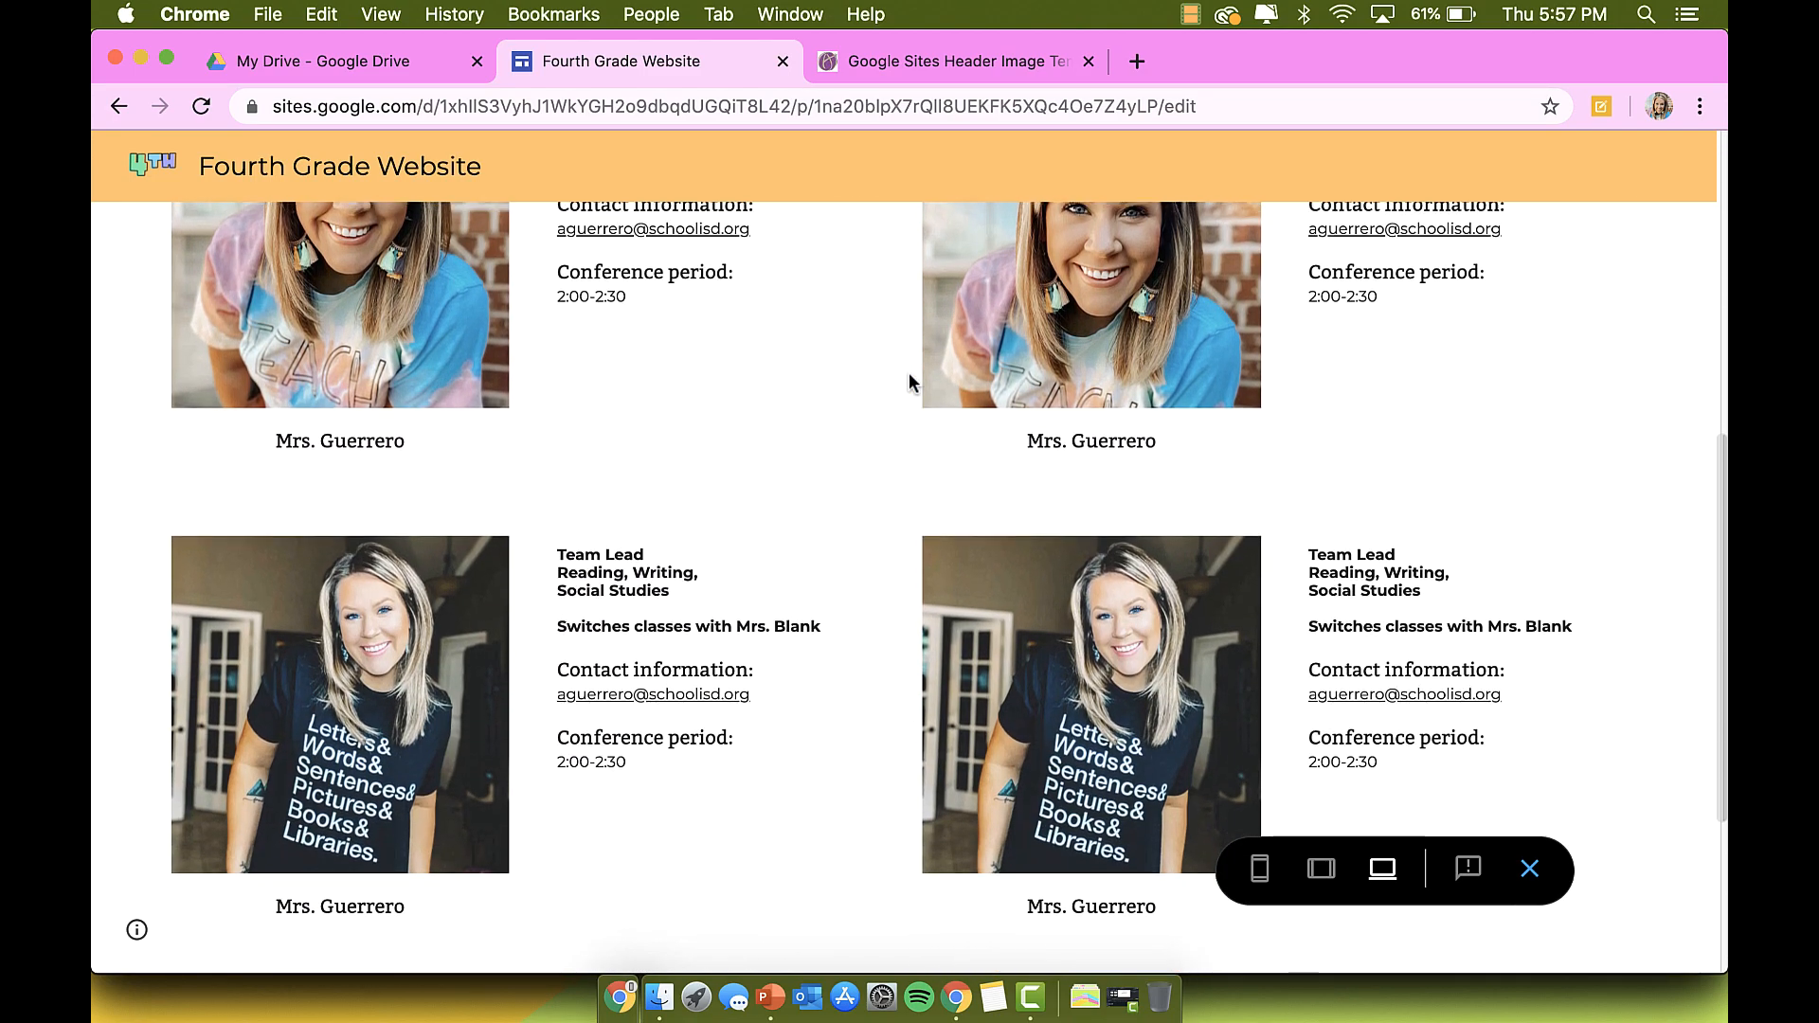
scroll(909, 379, up, 4)
scroll(907, 381, up, 3)
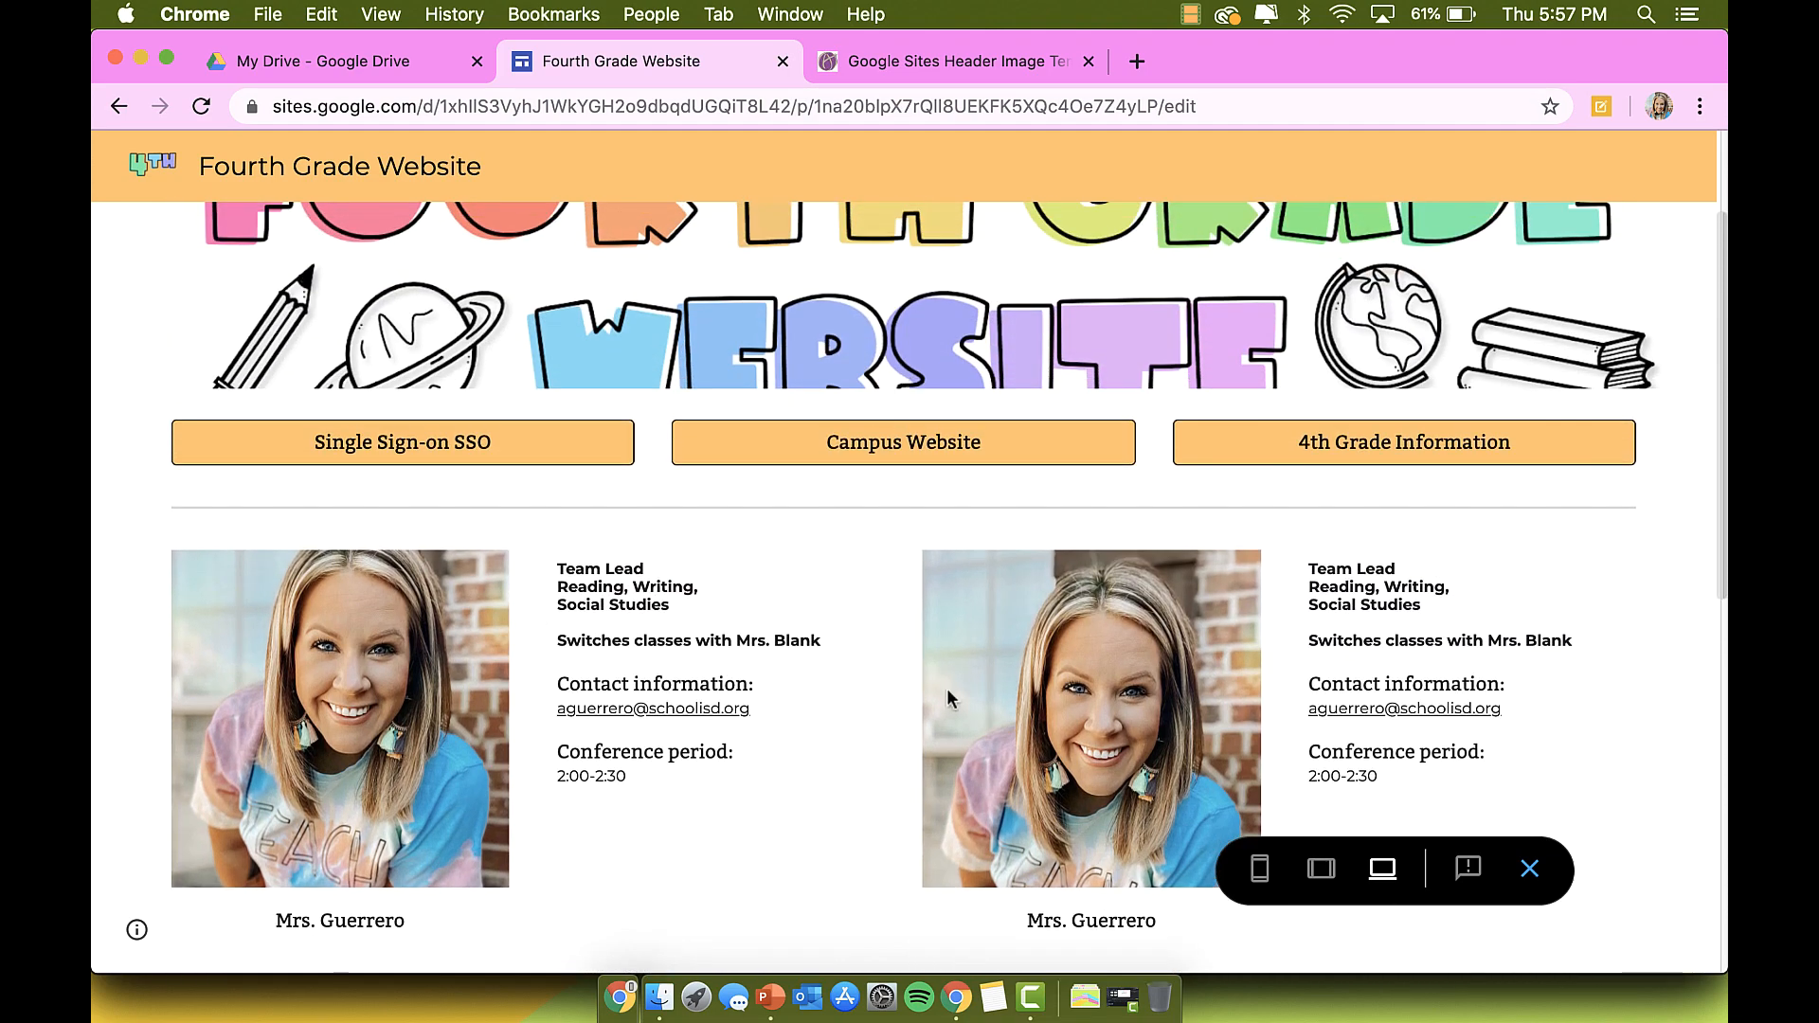
scroll(947, 692, down, 1)
scroll(607, 379, down, 6)
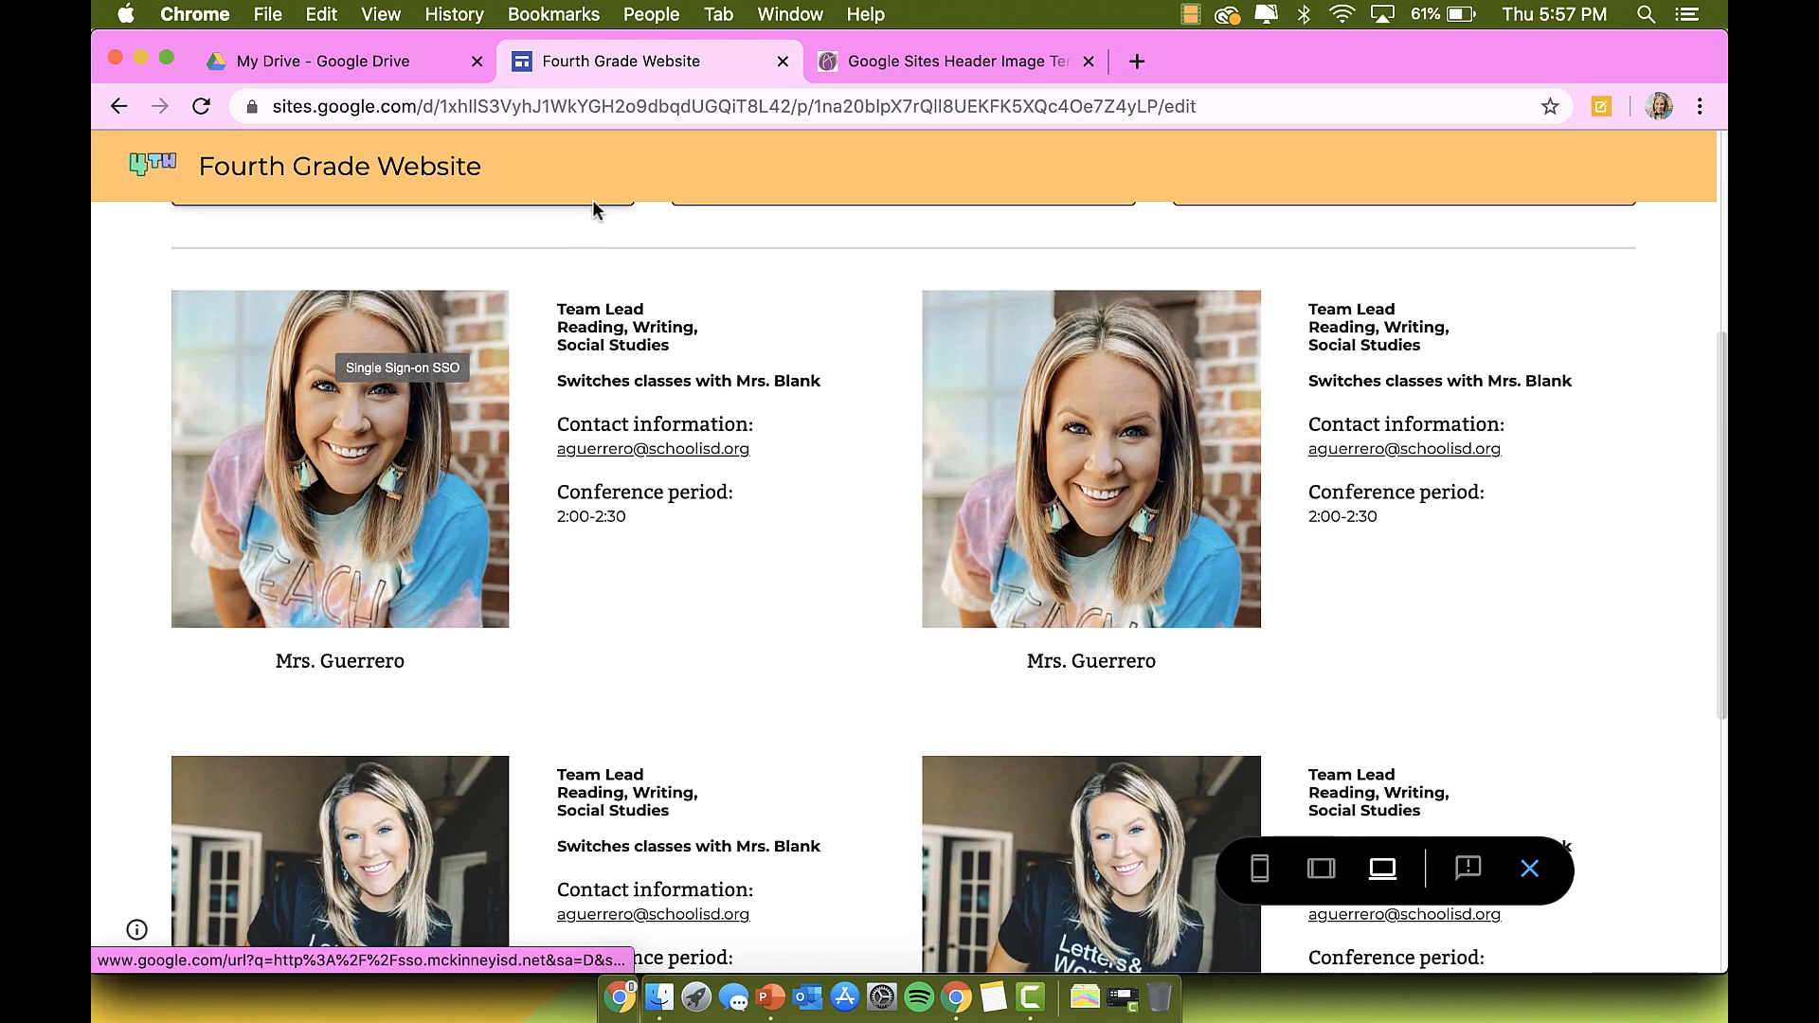
scroll(773, 316, down, 2)
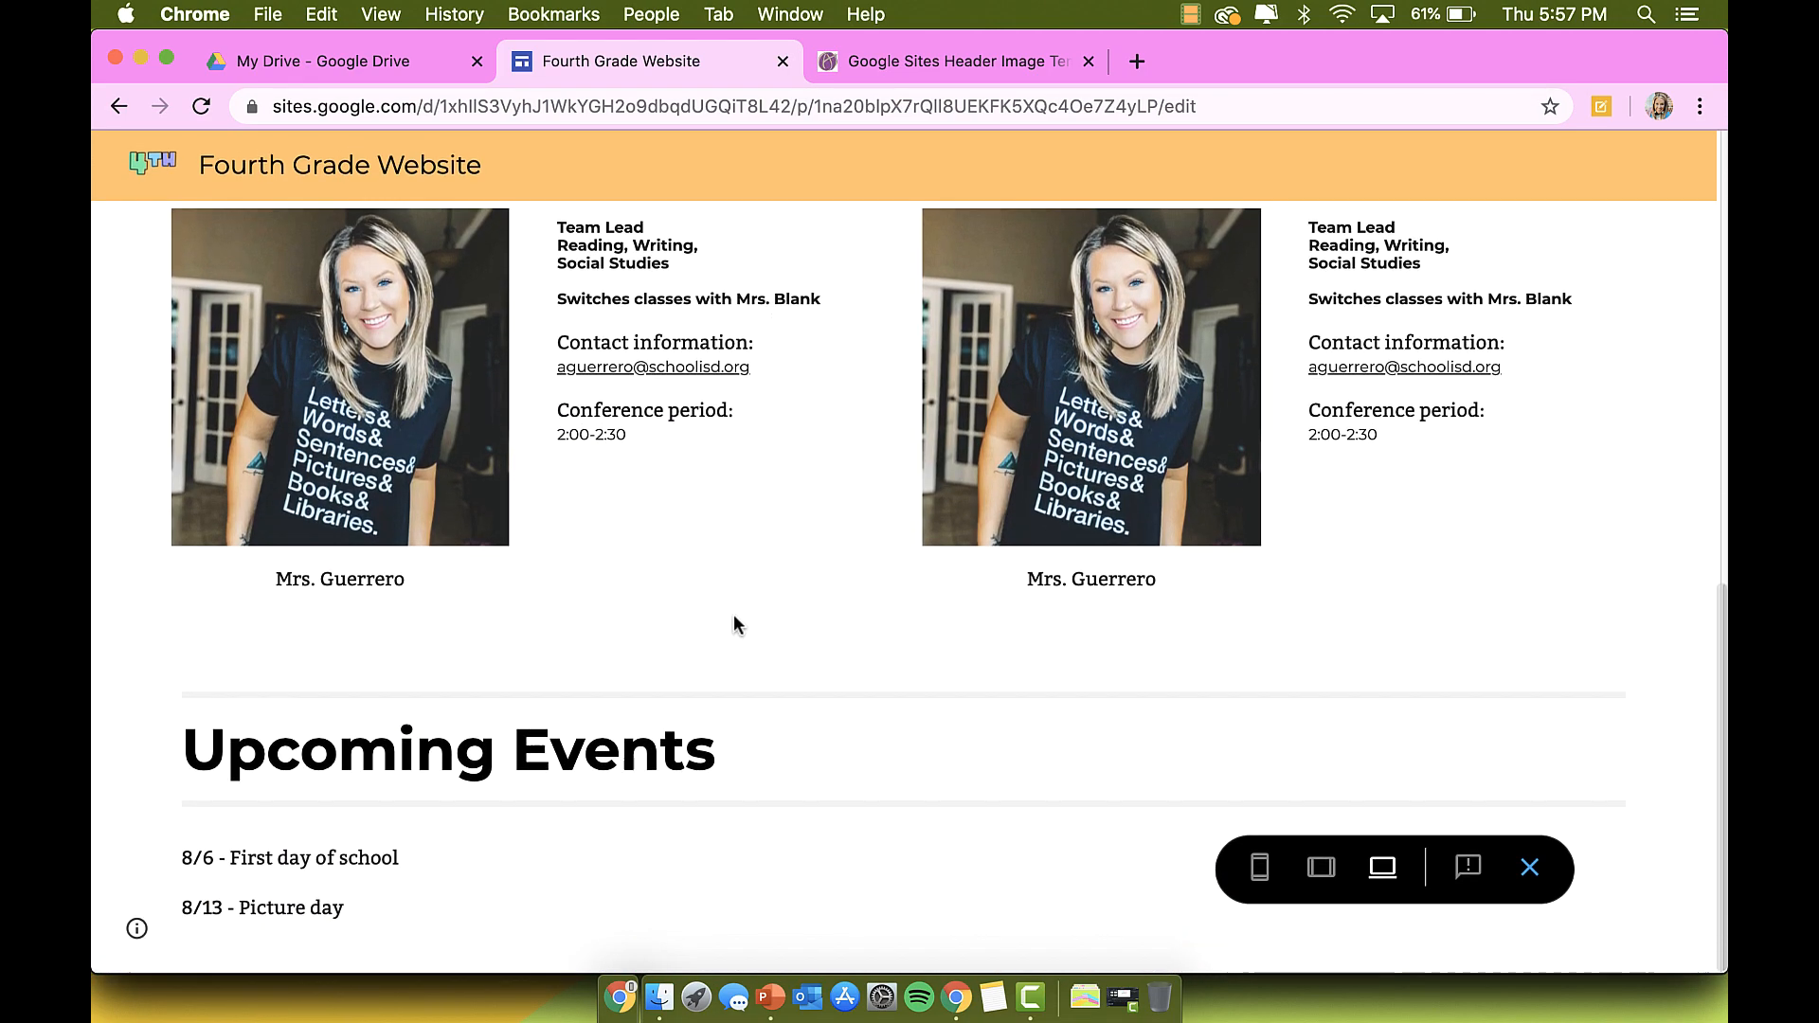
scroll(635, 806, up, 10)
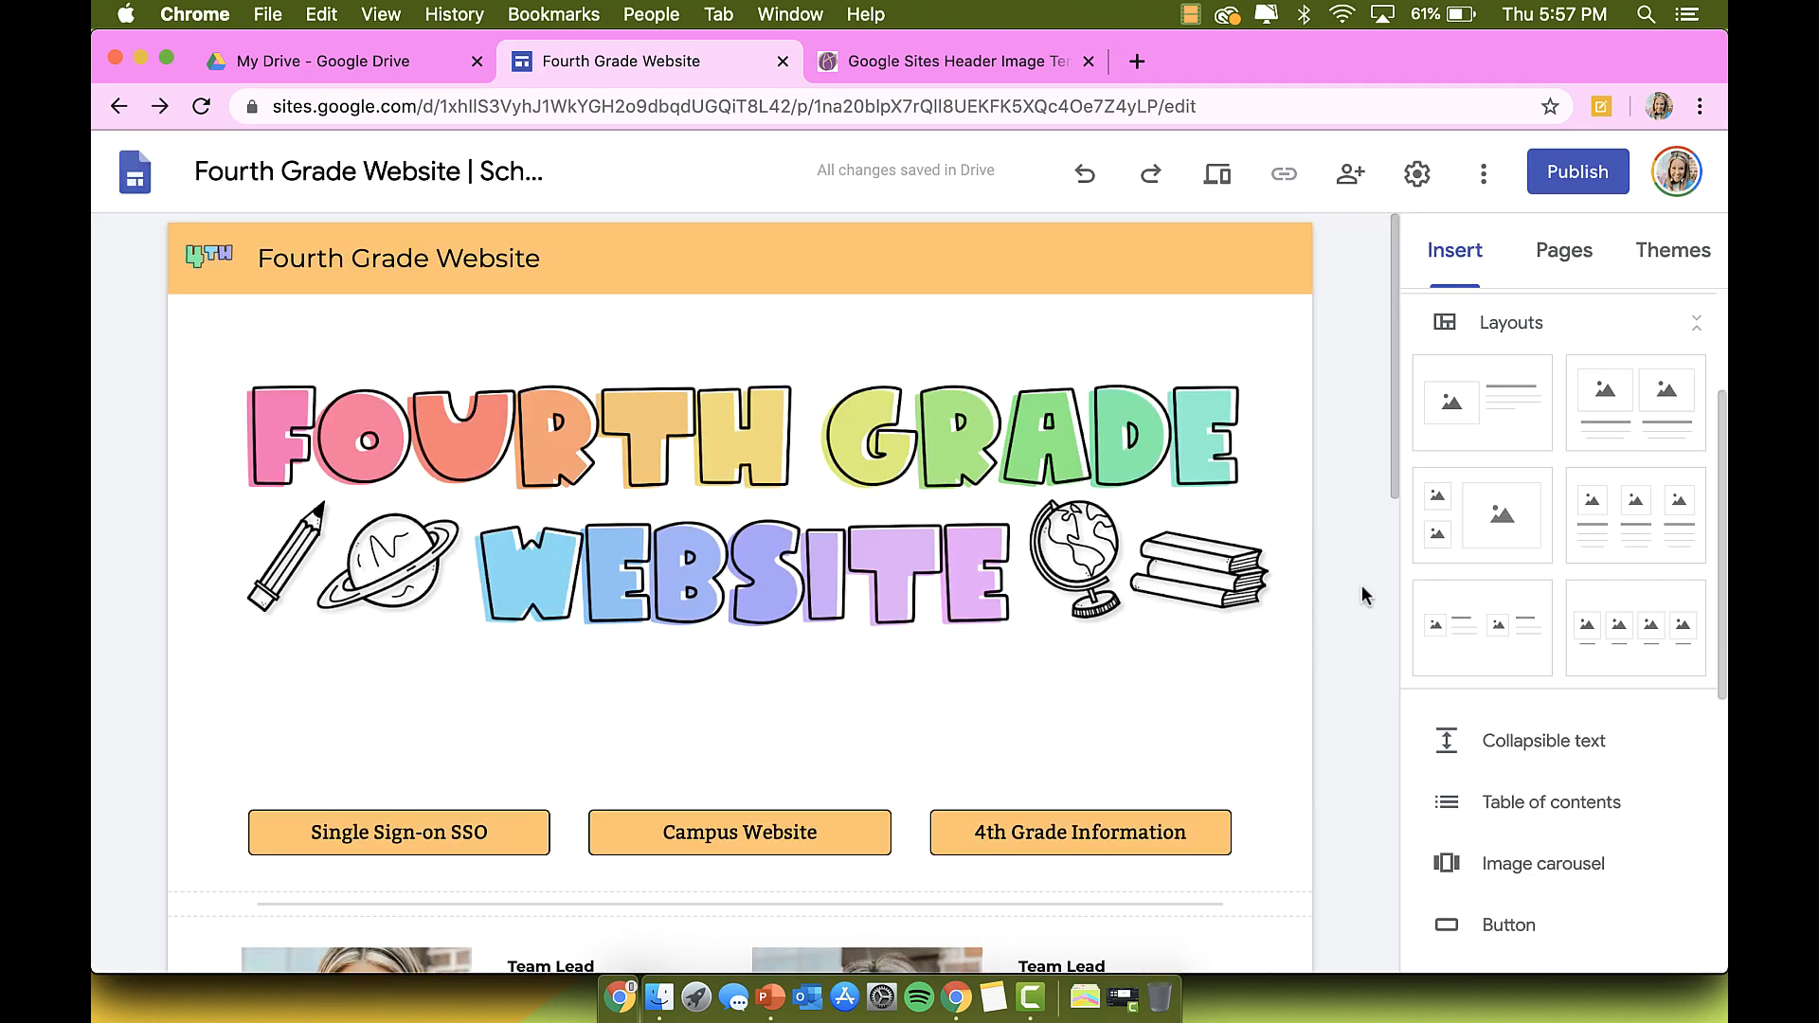
click(1216, 180)
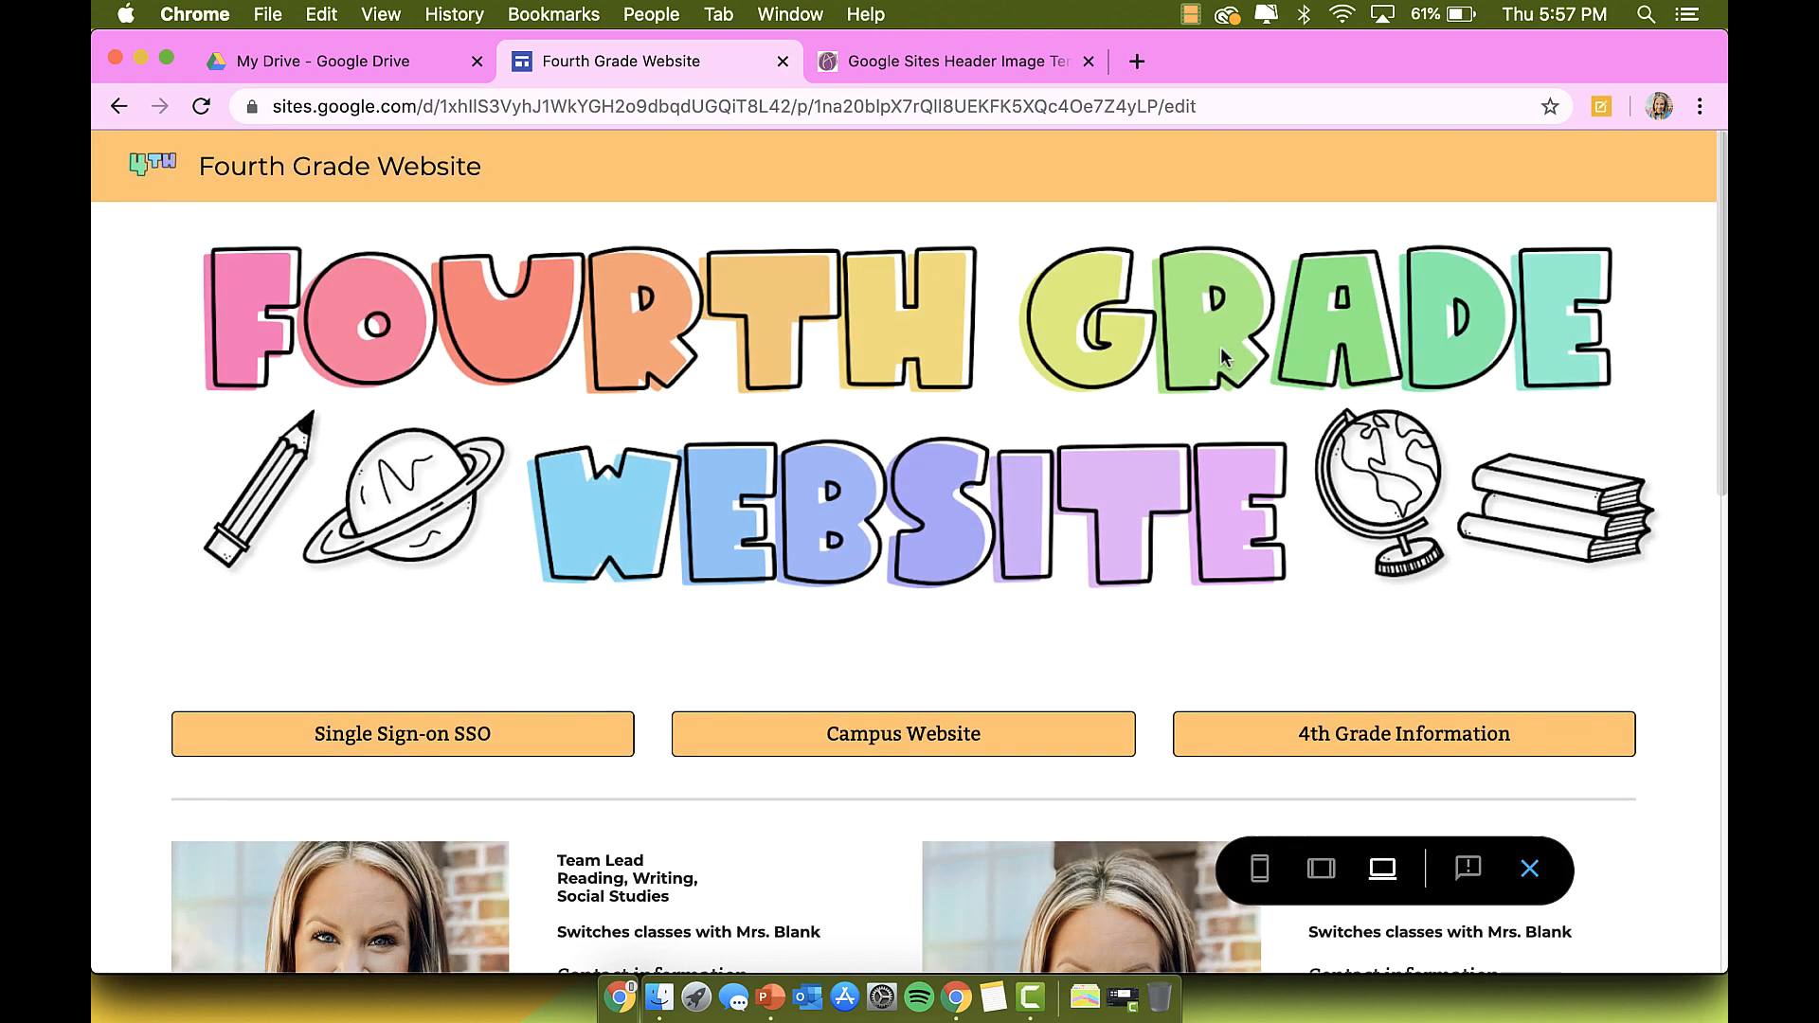
scroll(1198, 551, down, 1)
scroll(1198, 550, up, 1)
scroll(1209, 706, down, 3)
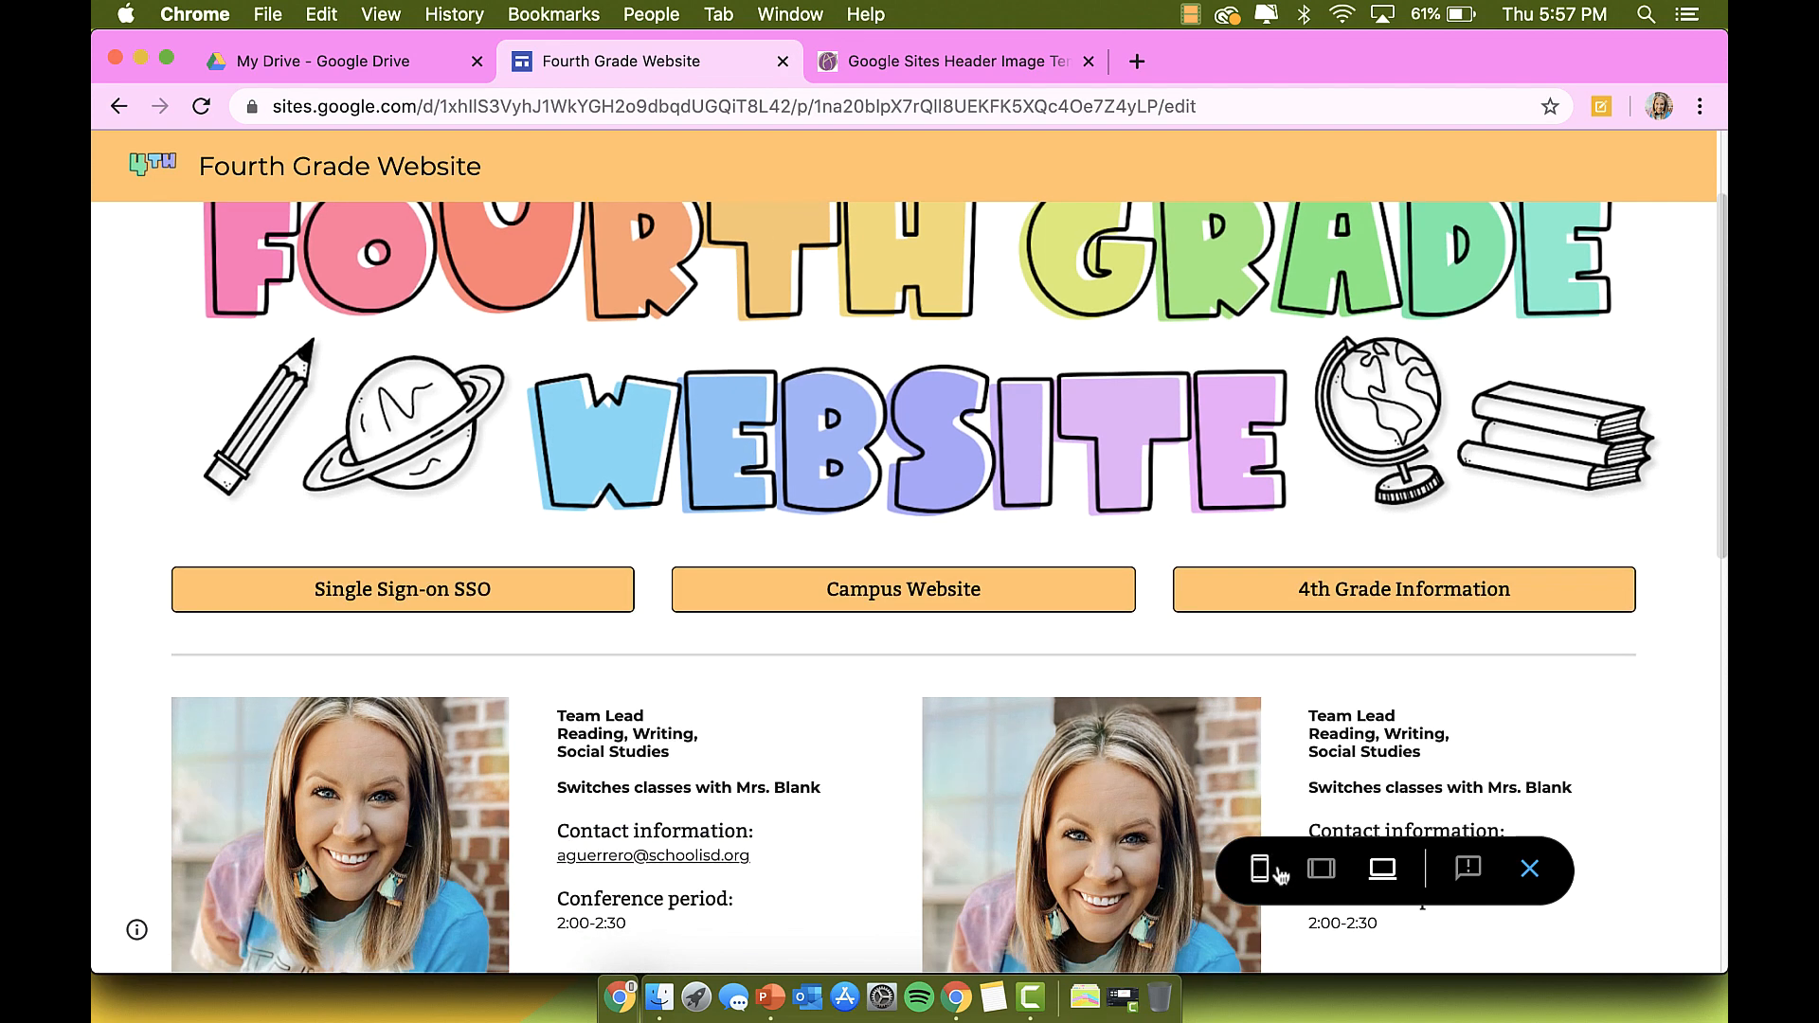
click(1321, 868)
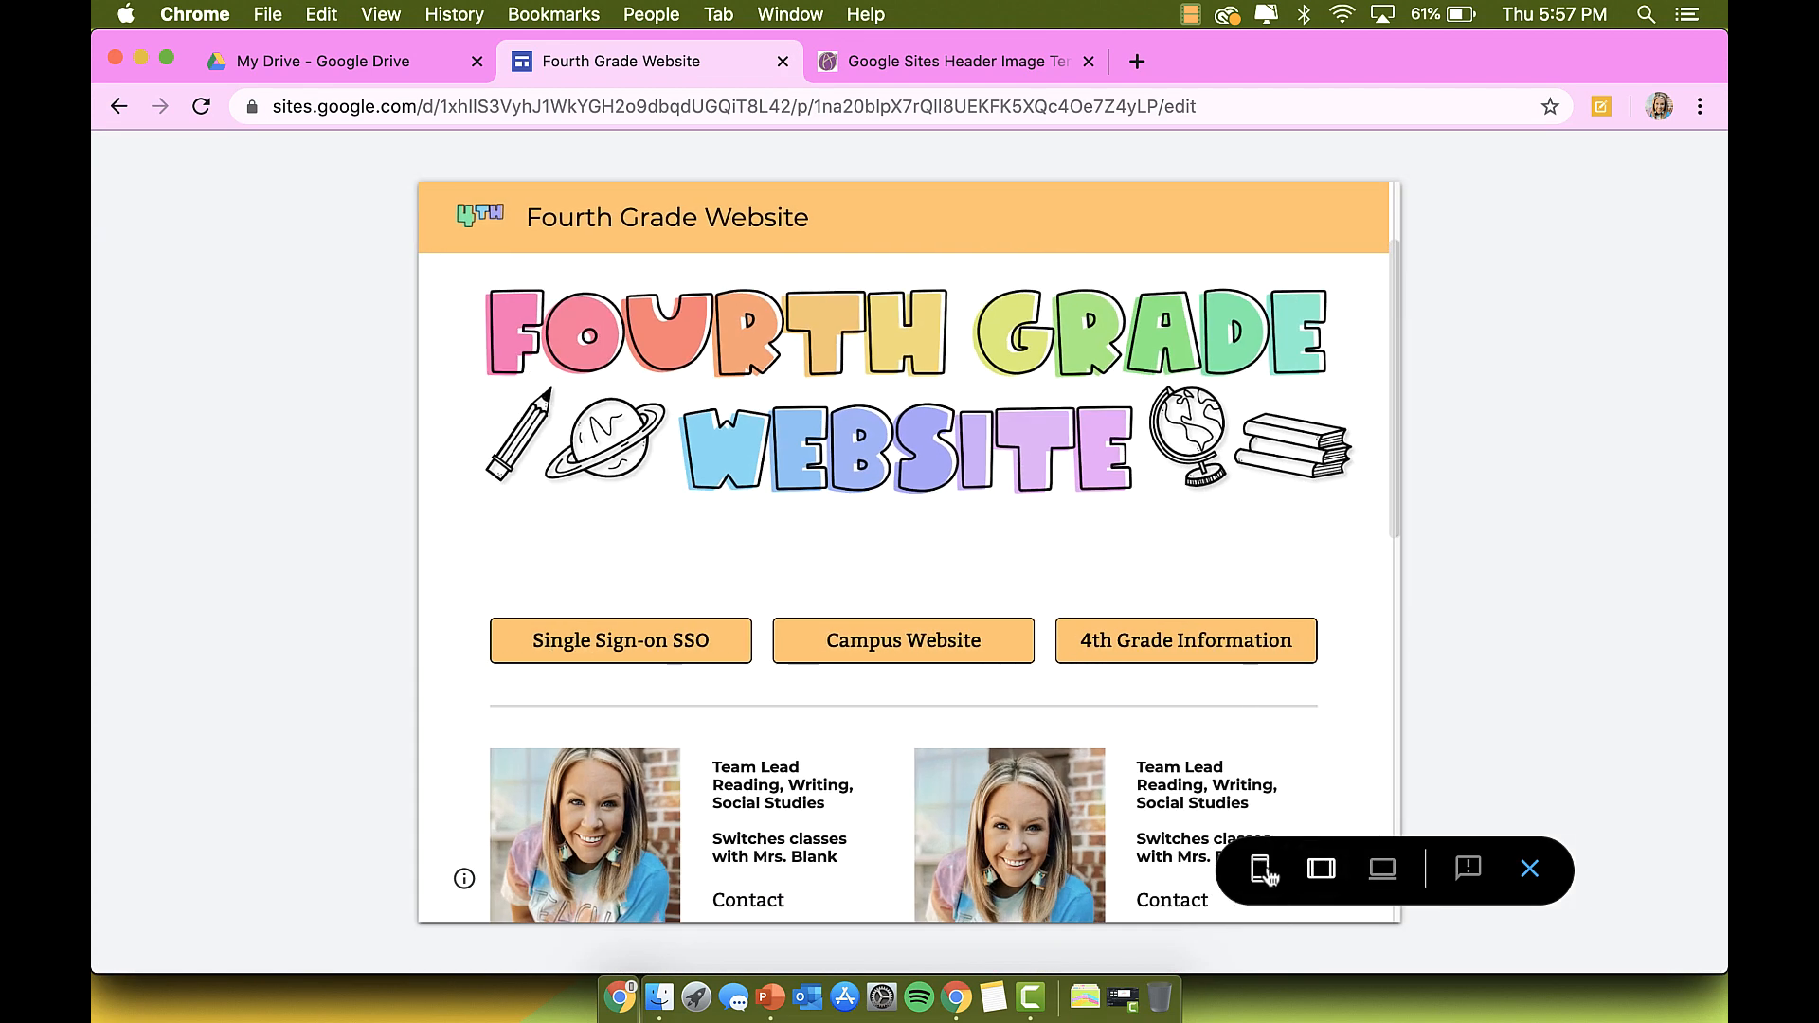
click(1259, 869)
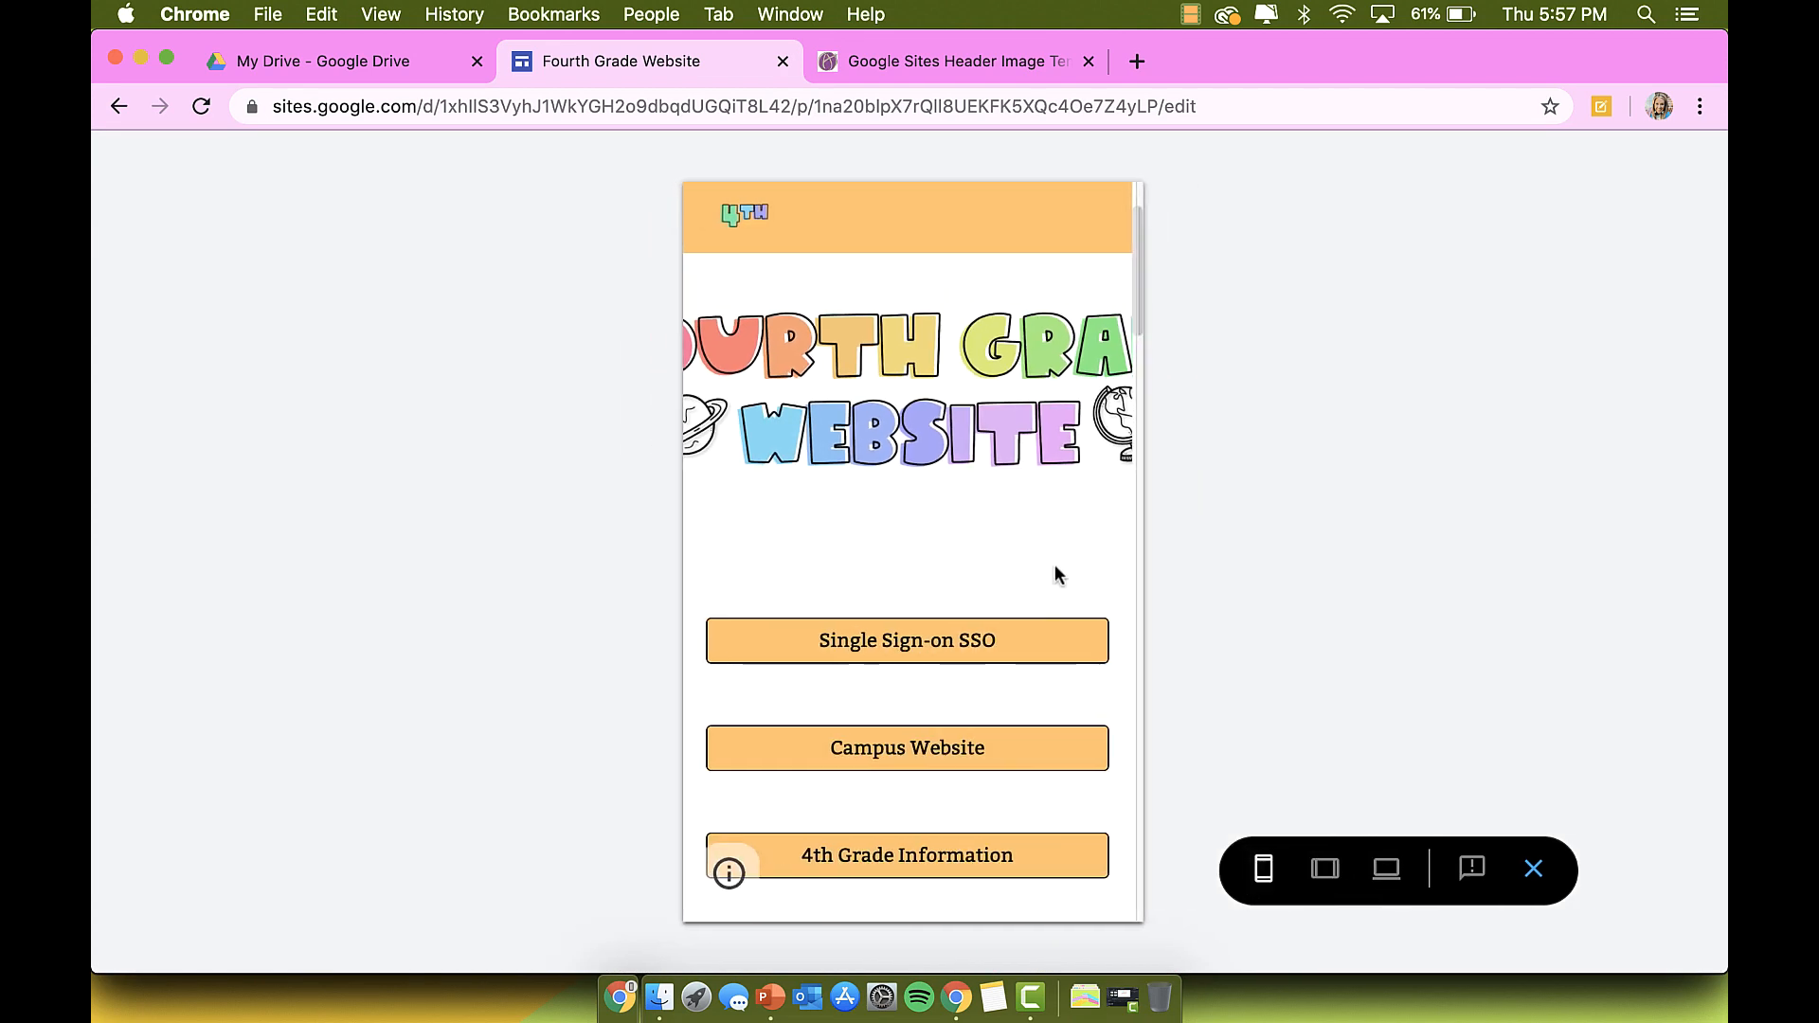
scroll(1055, 565, down, 5)
scroll(1055, 564, up, 8)
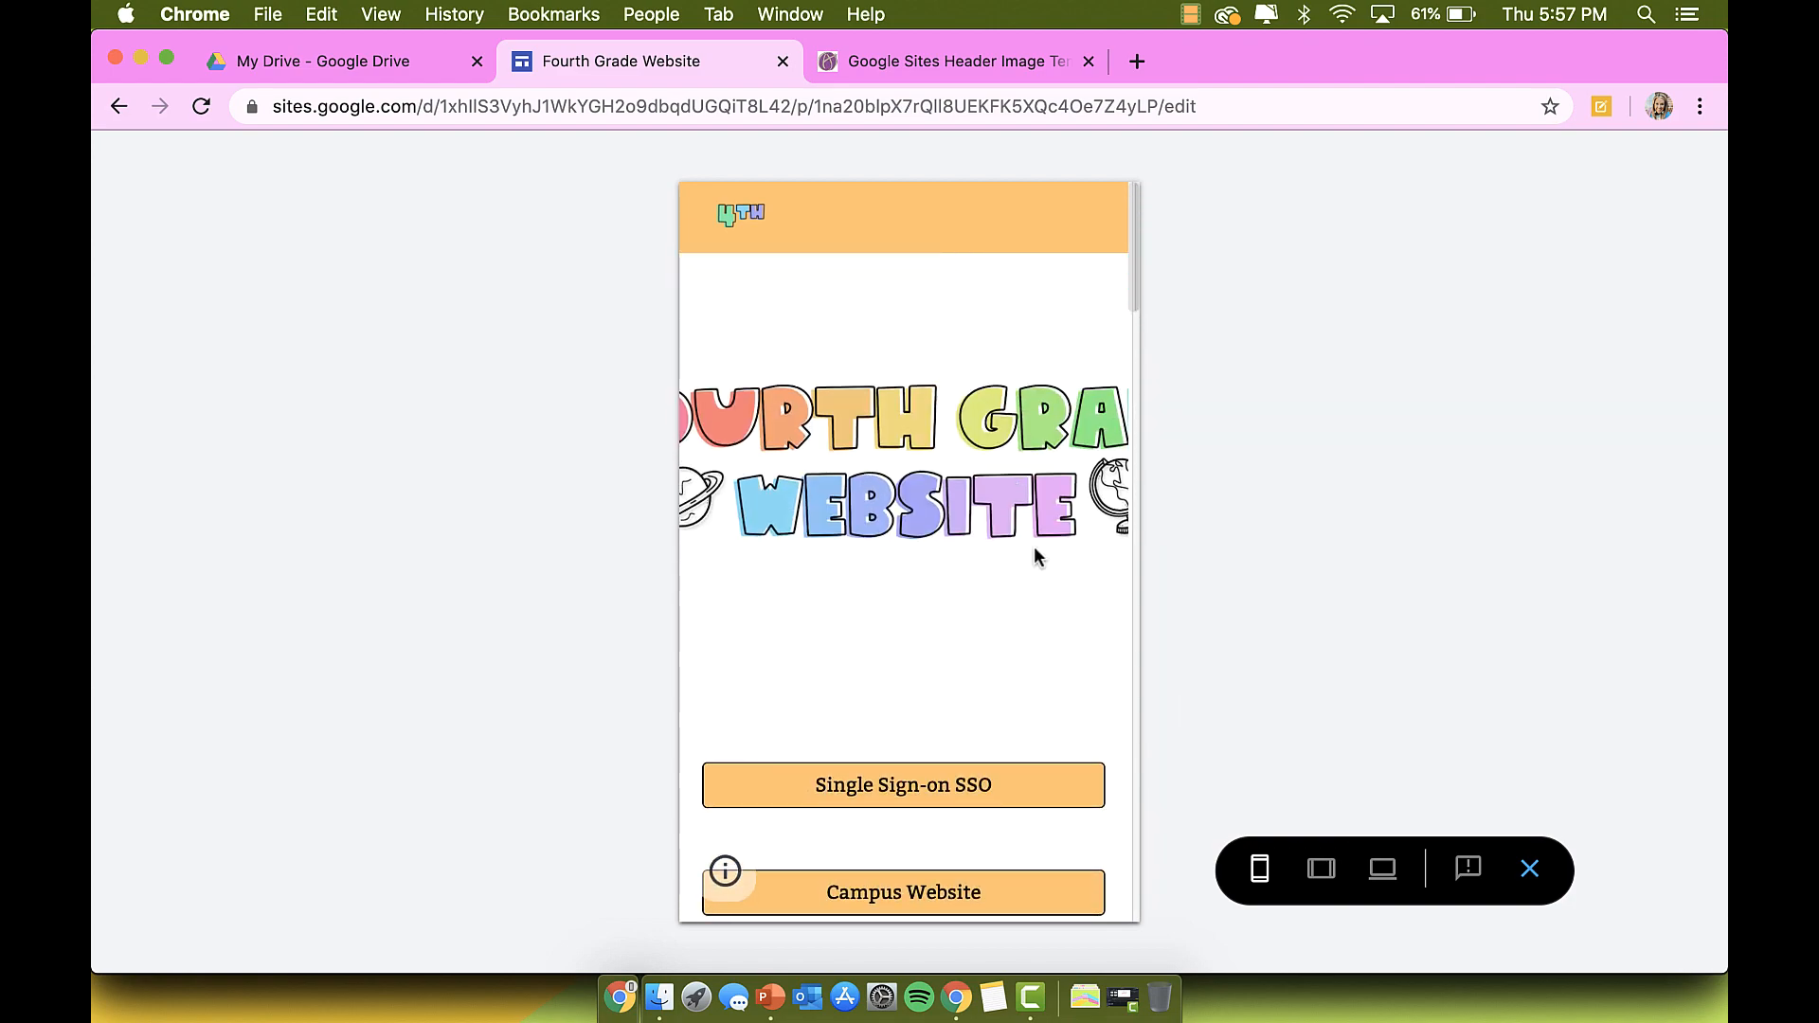
scroll(1035, 549, down, 5)
key(Escape)
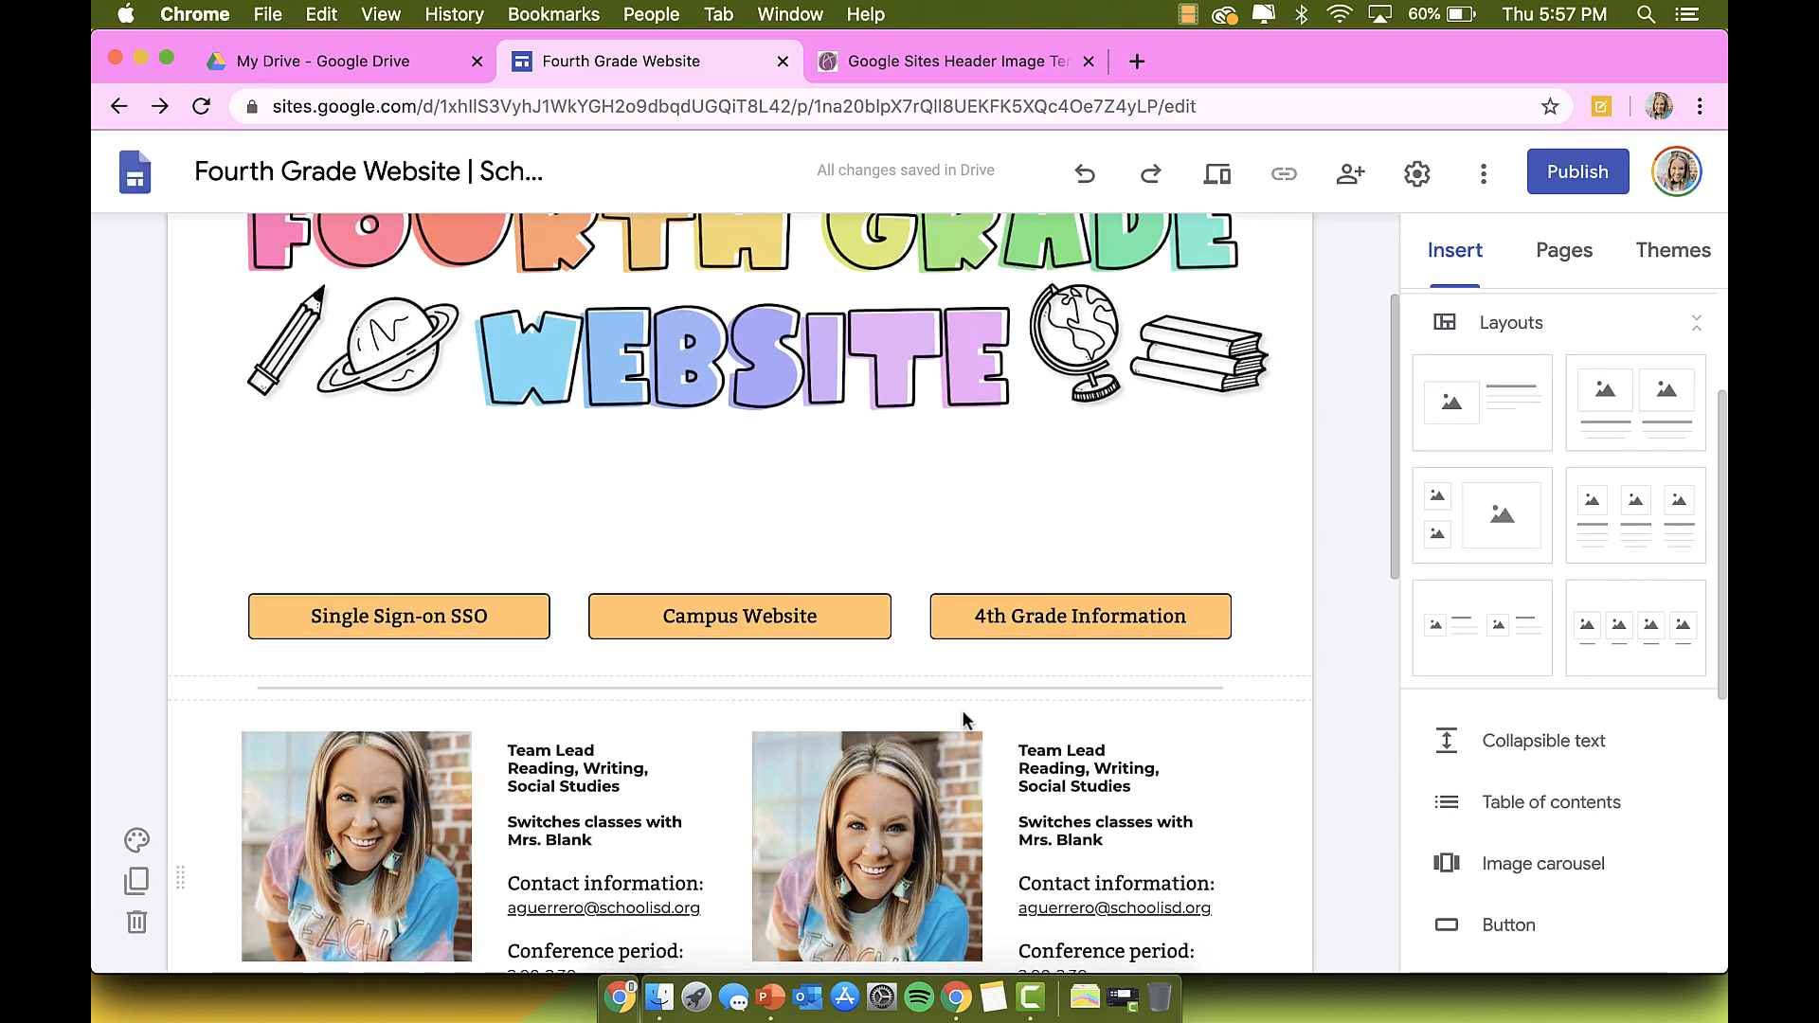
Step: Delete the Upcoming Events text box at the bottom of the home page
scroll(964, 713, down, 10)
scroll(963, 713, up, 3)
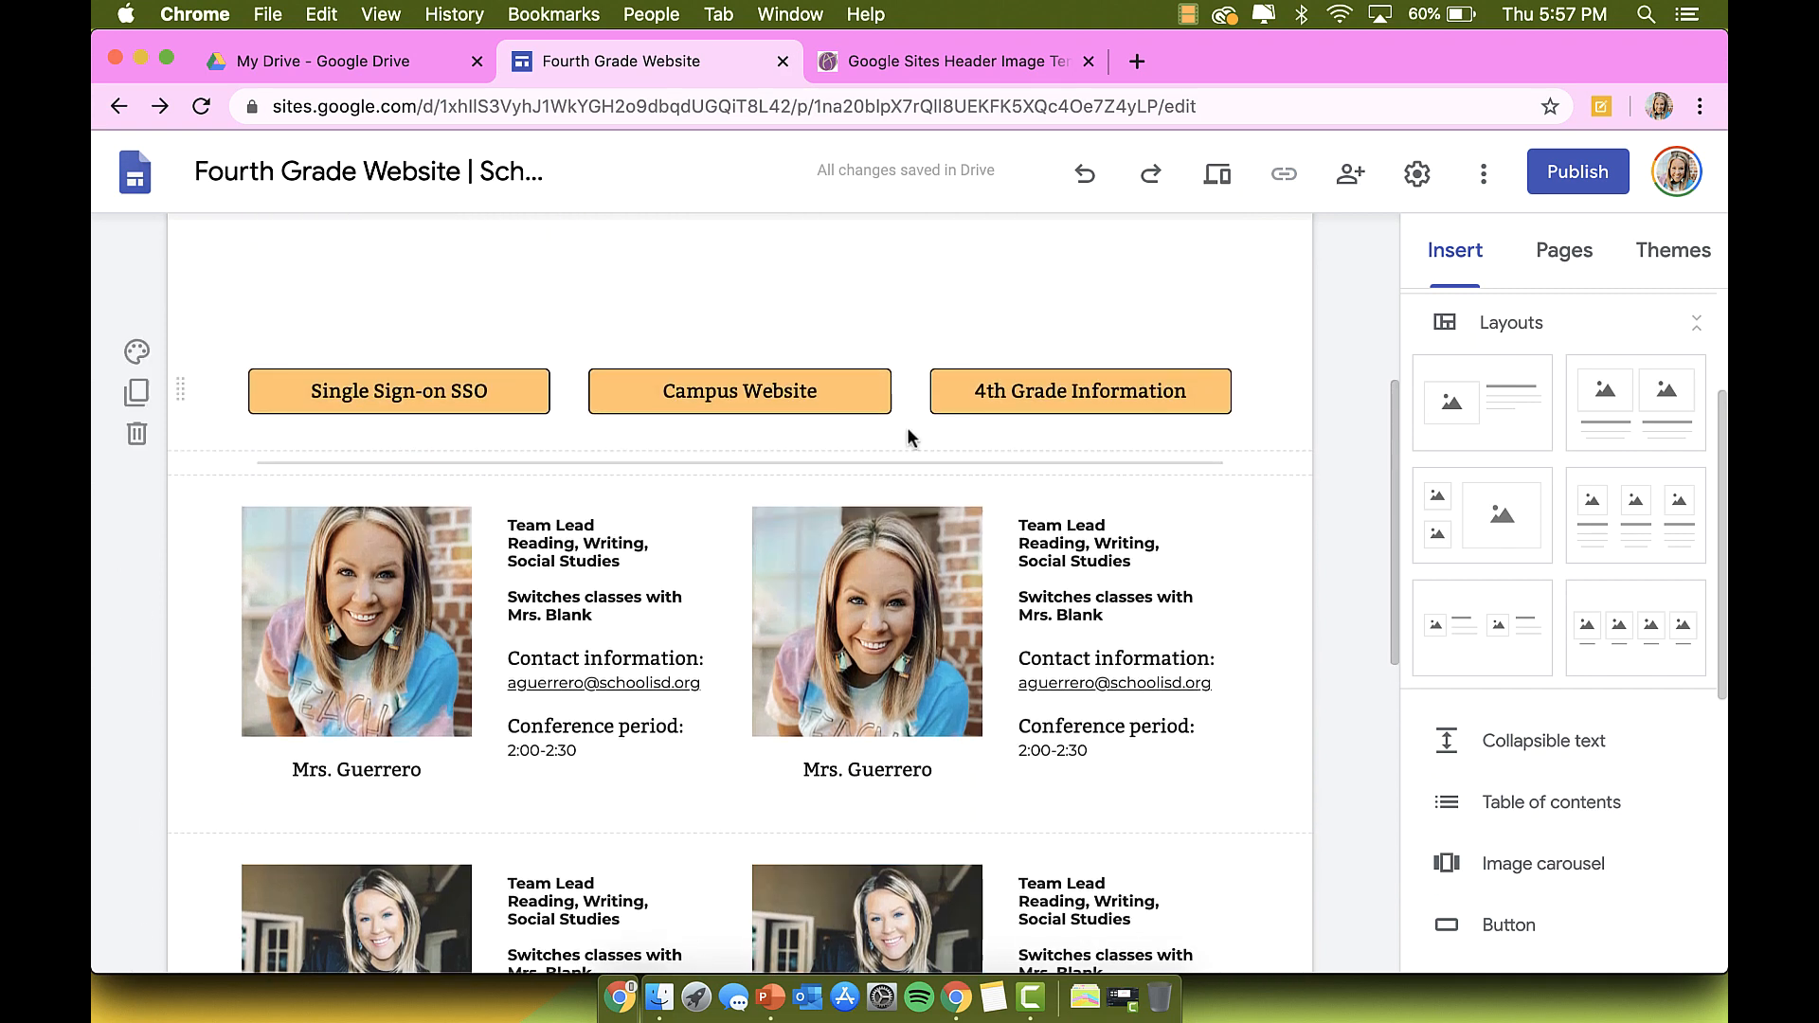
scroll(794, 446, down, 6)
scroll(794, 446, down, 3)
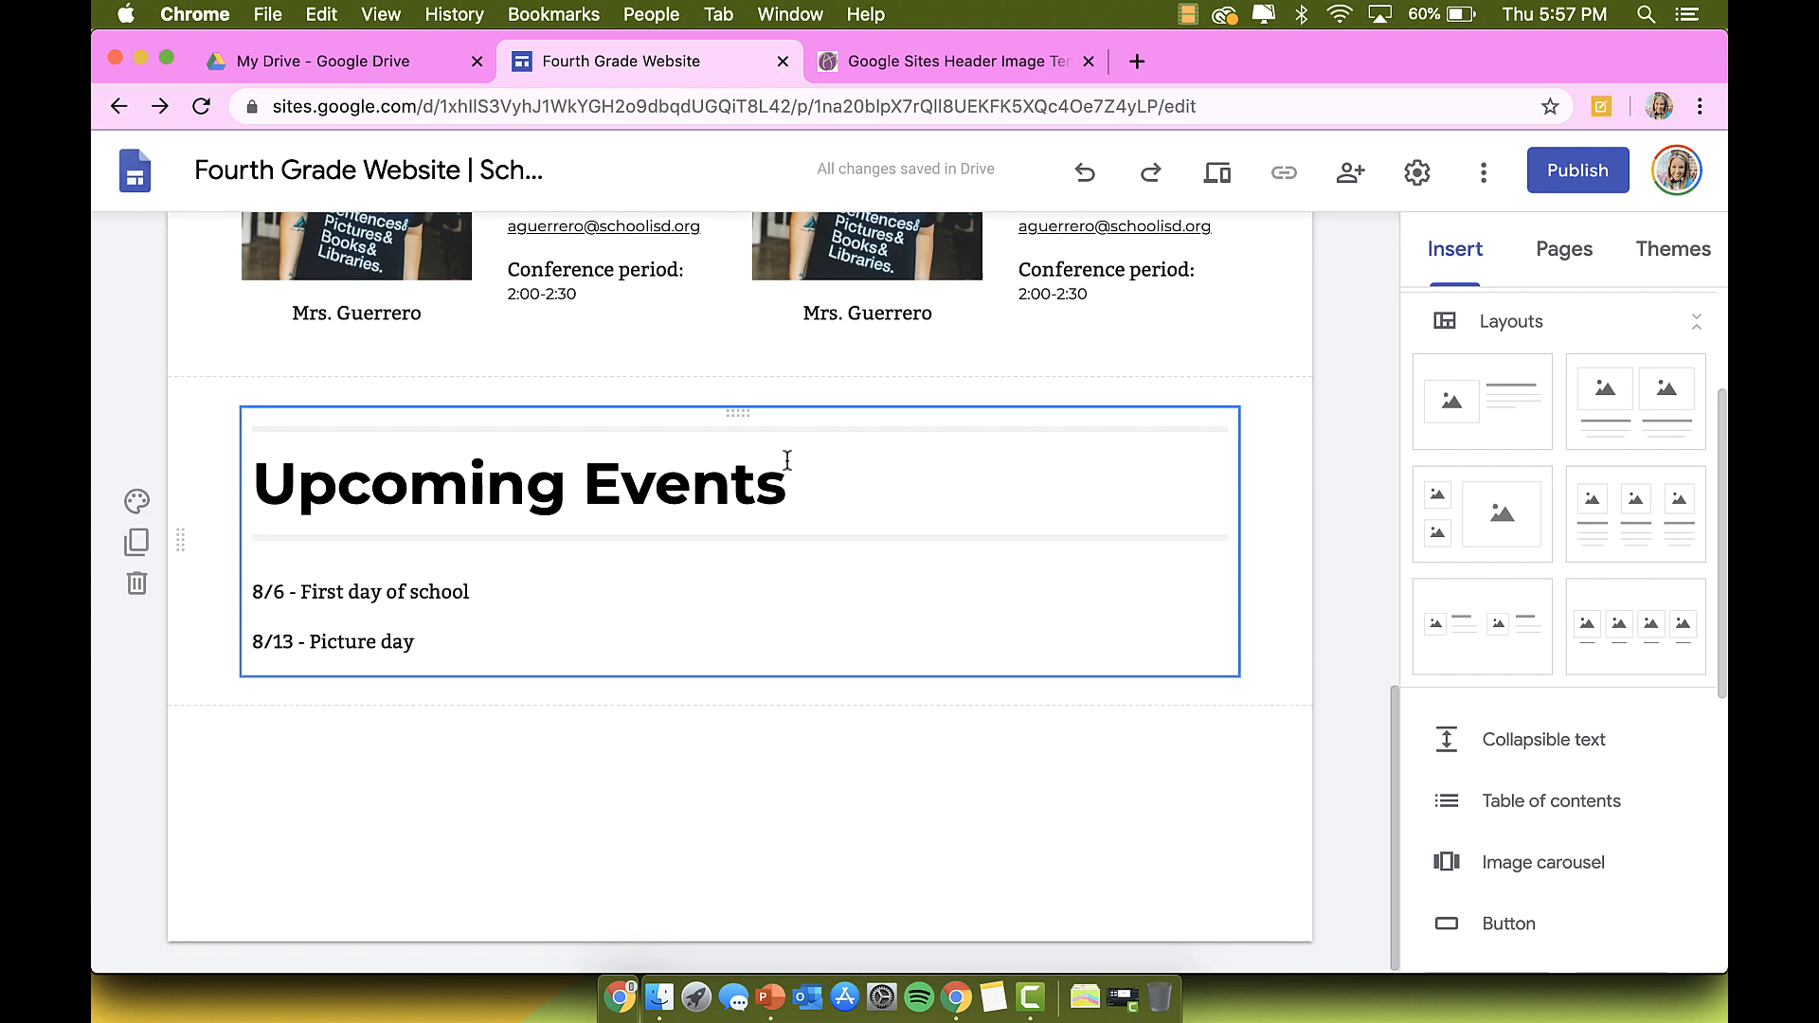
click(726, 417)
click(438, 370)
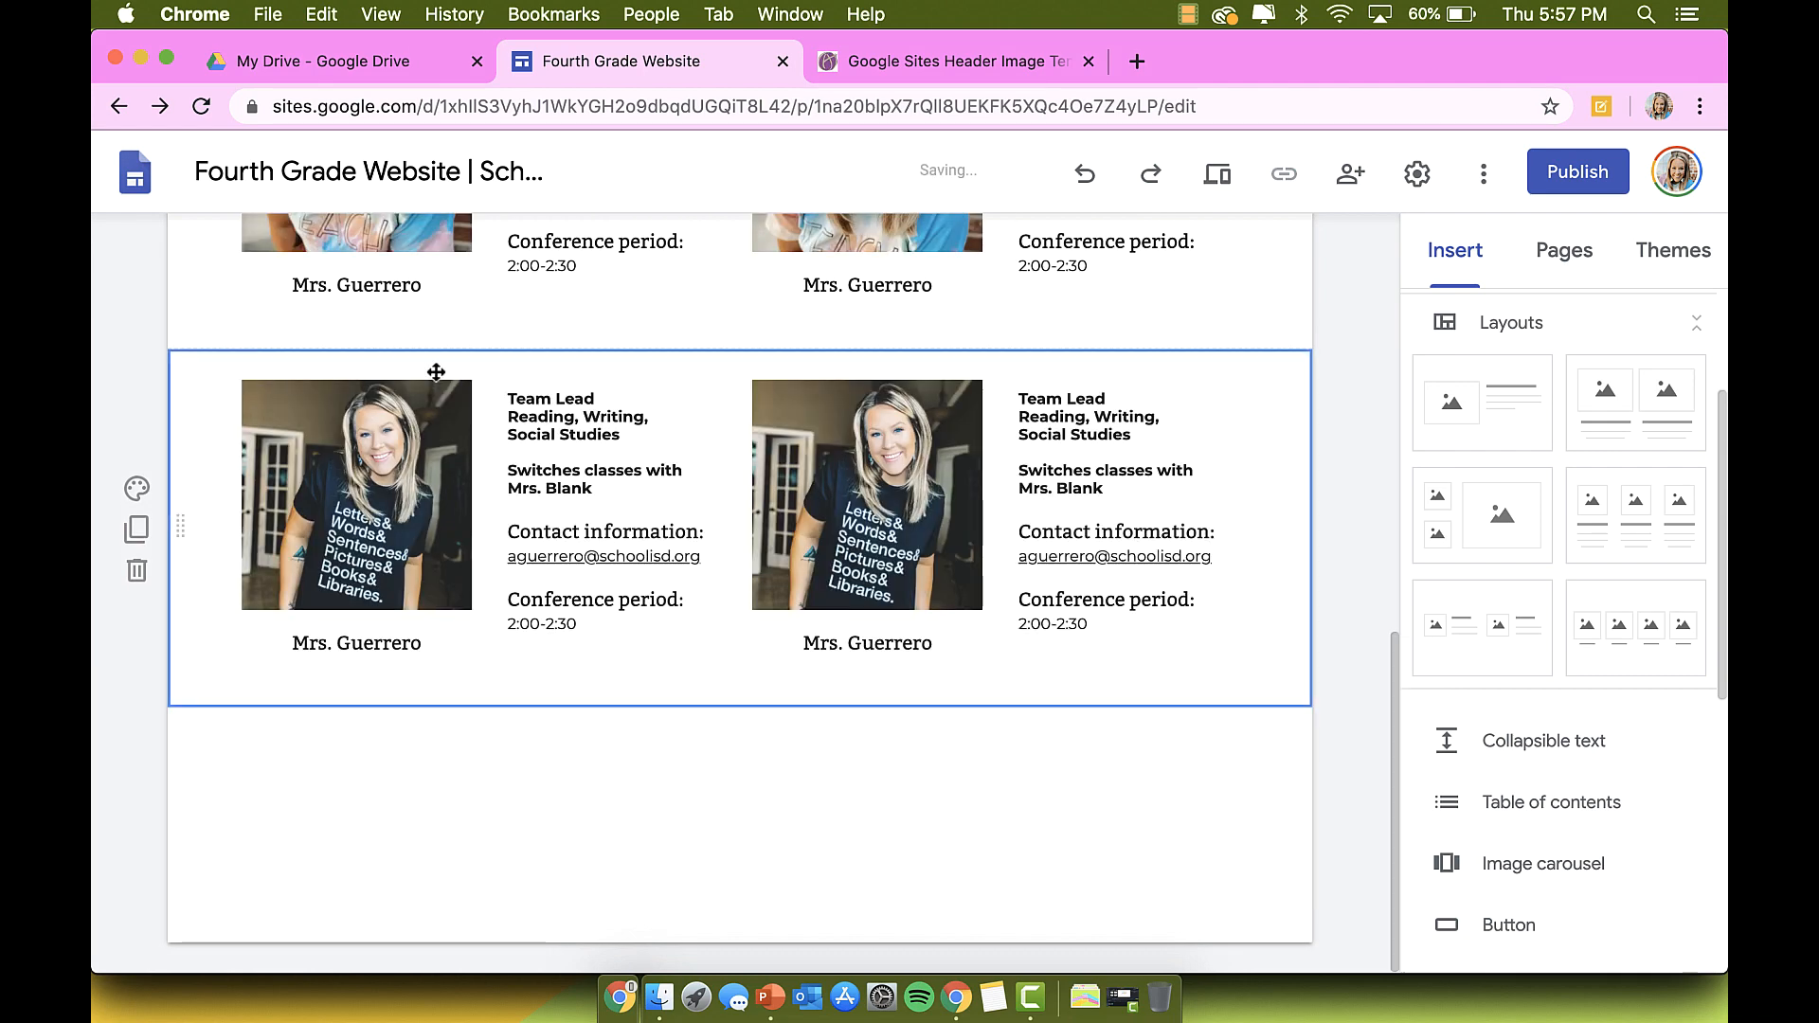
Step: Return to the link buttons and select the 4th Grade Information button
scroll(601, 650, up, 3)
scroll(794, 609, up, 3)
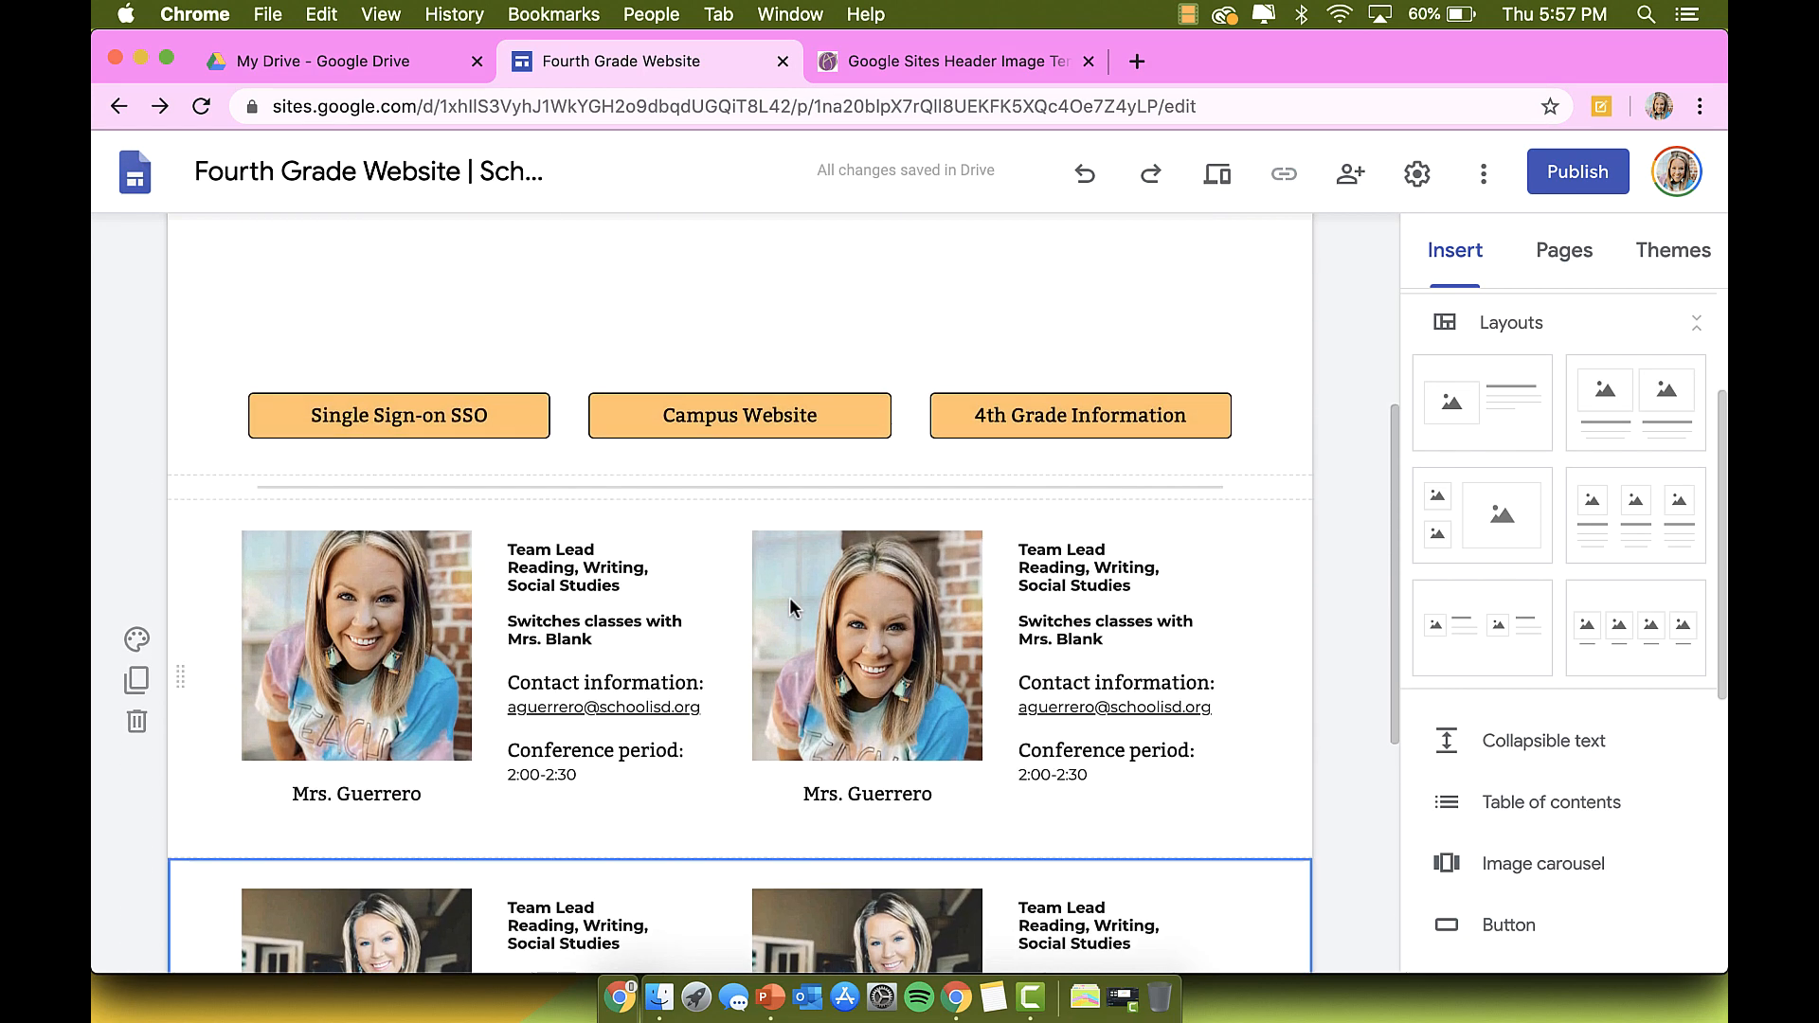
scroll(790, 607, up, 2)
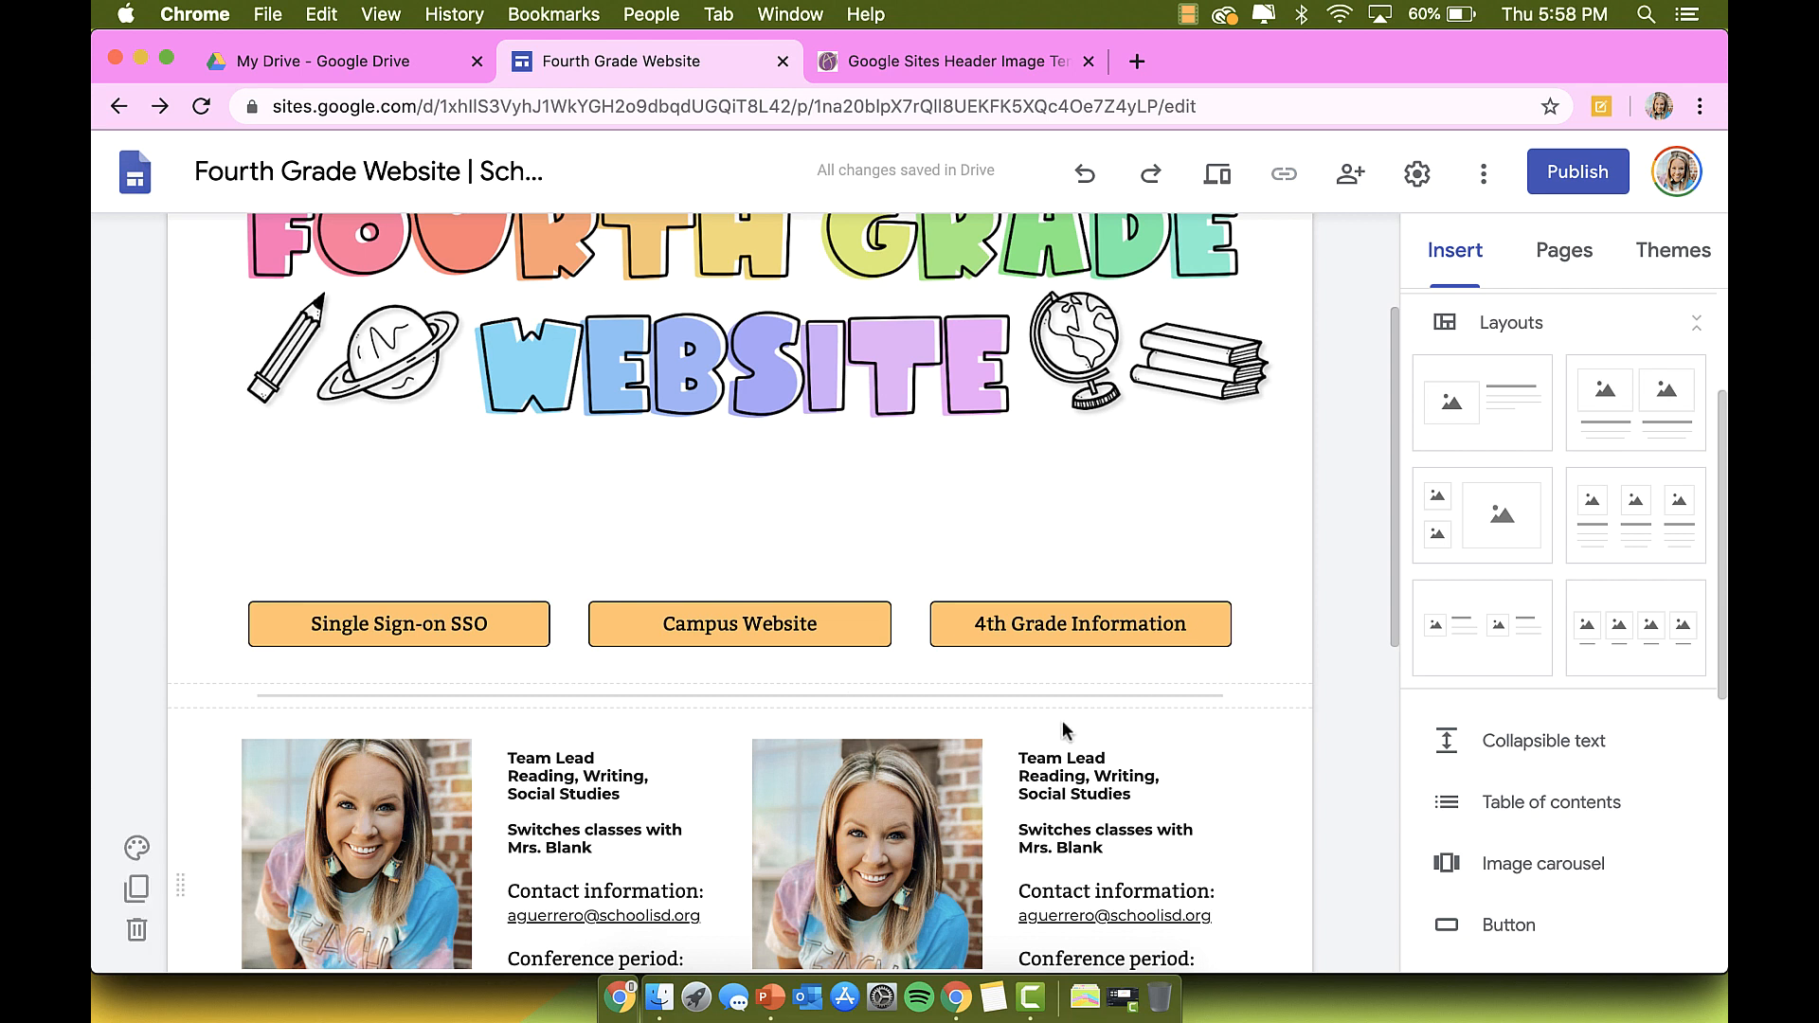
click(1227, 641)
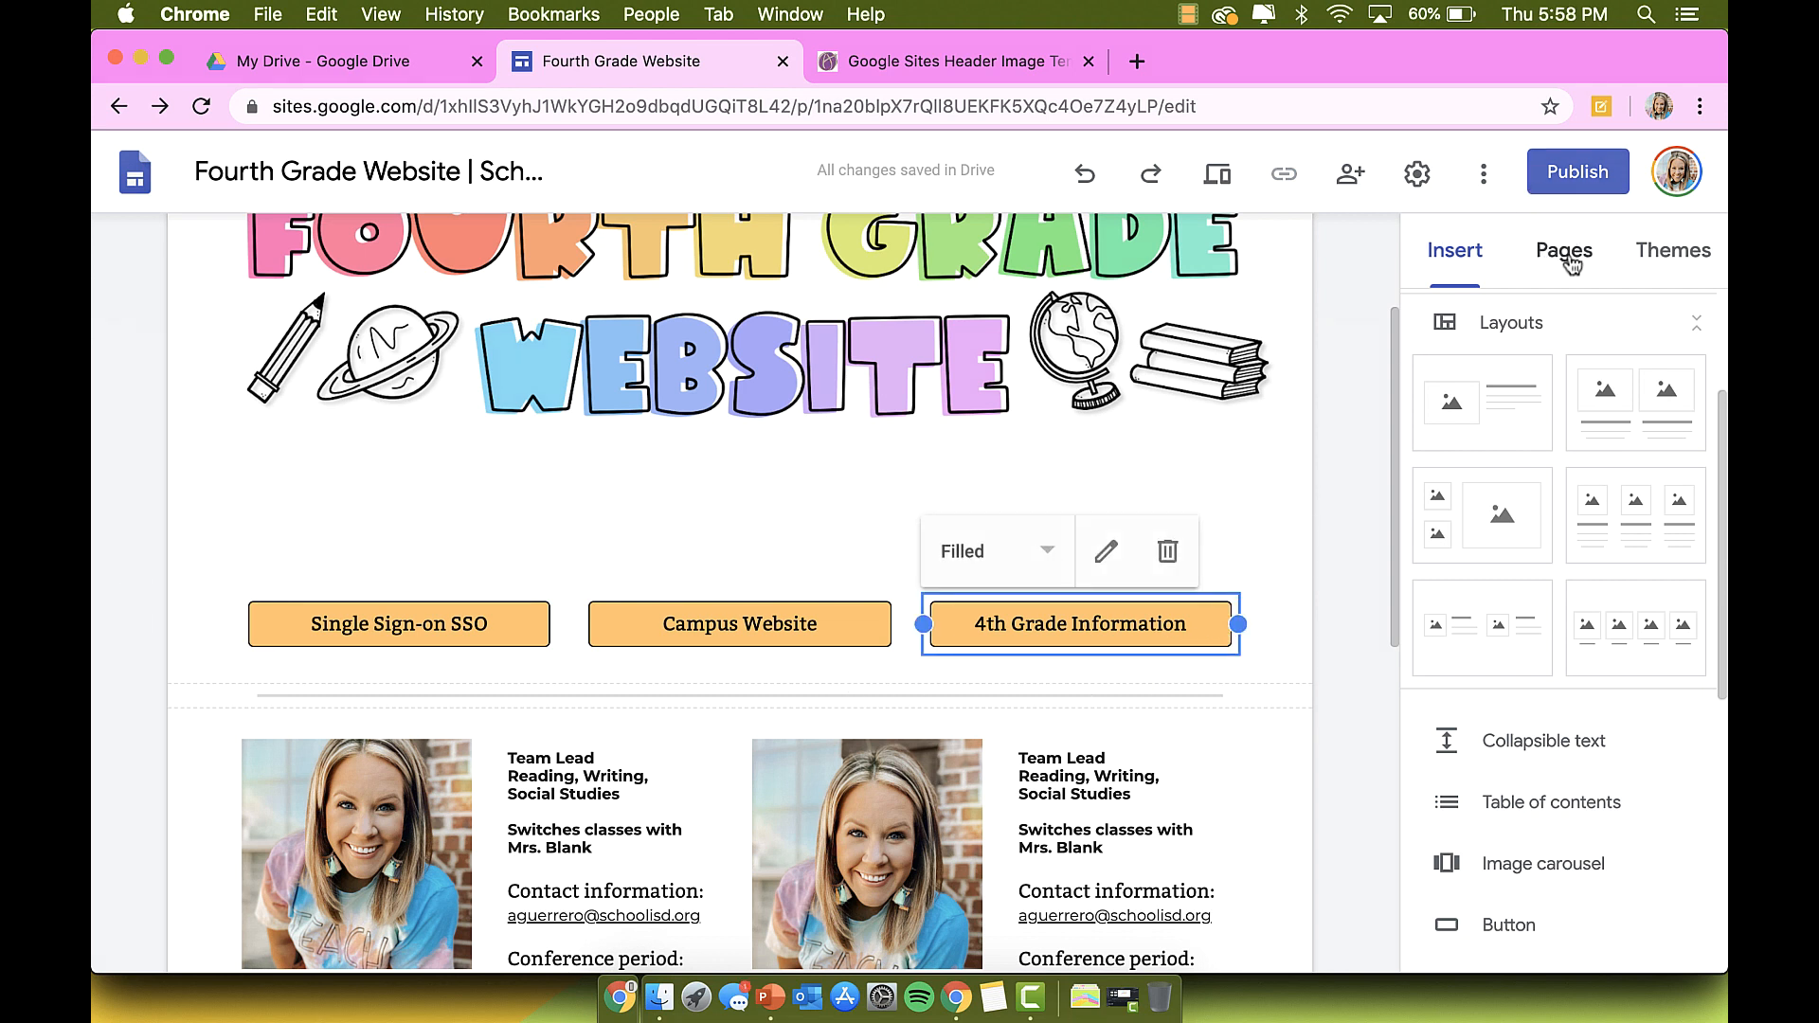
scroll(1554, 787, down, 4)
Step: Insert a button labelled 'Upcom' (for Upcoming Events) with the placeholder link 'linkhere'
click(1516, 755)
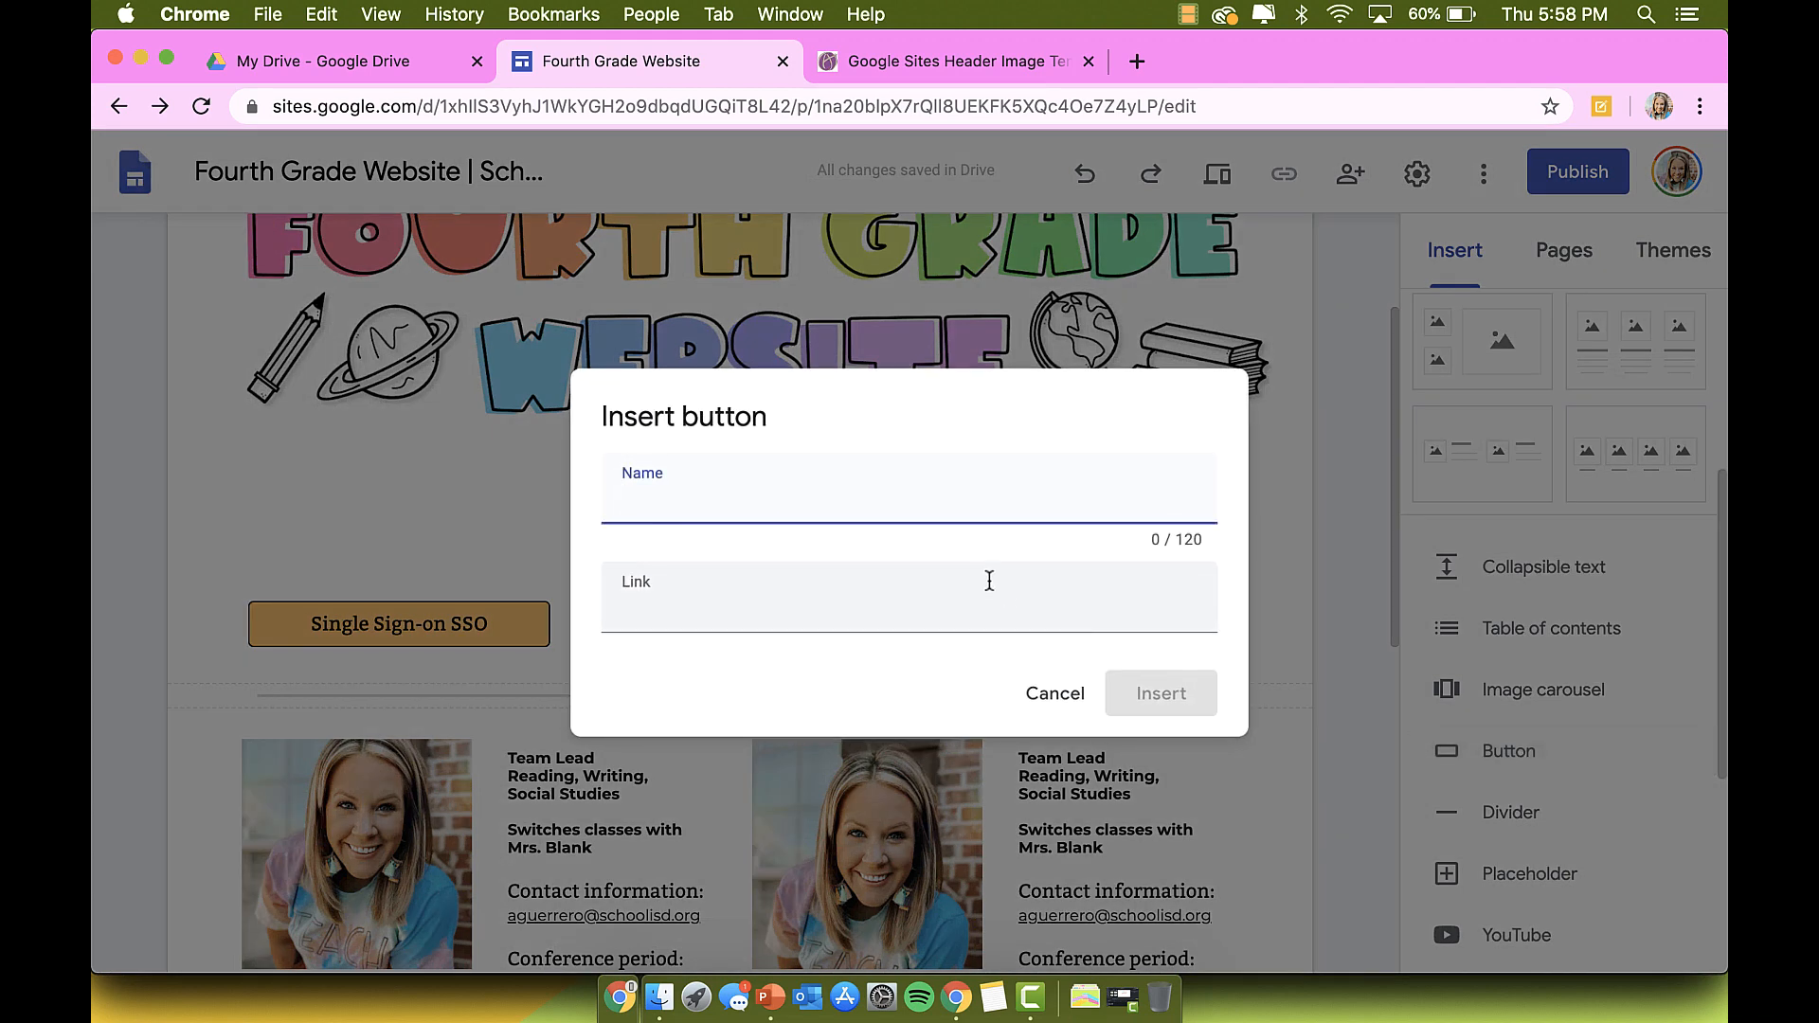
text(Upcoming Events)
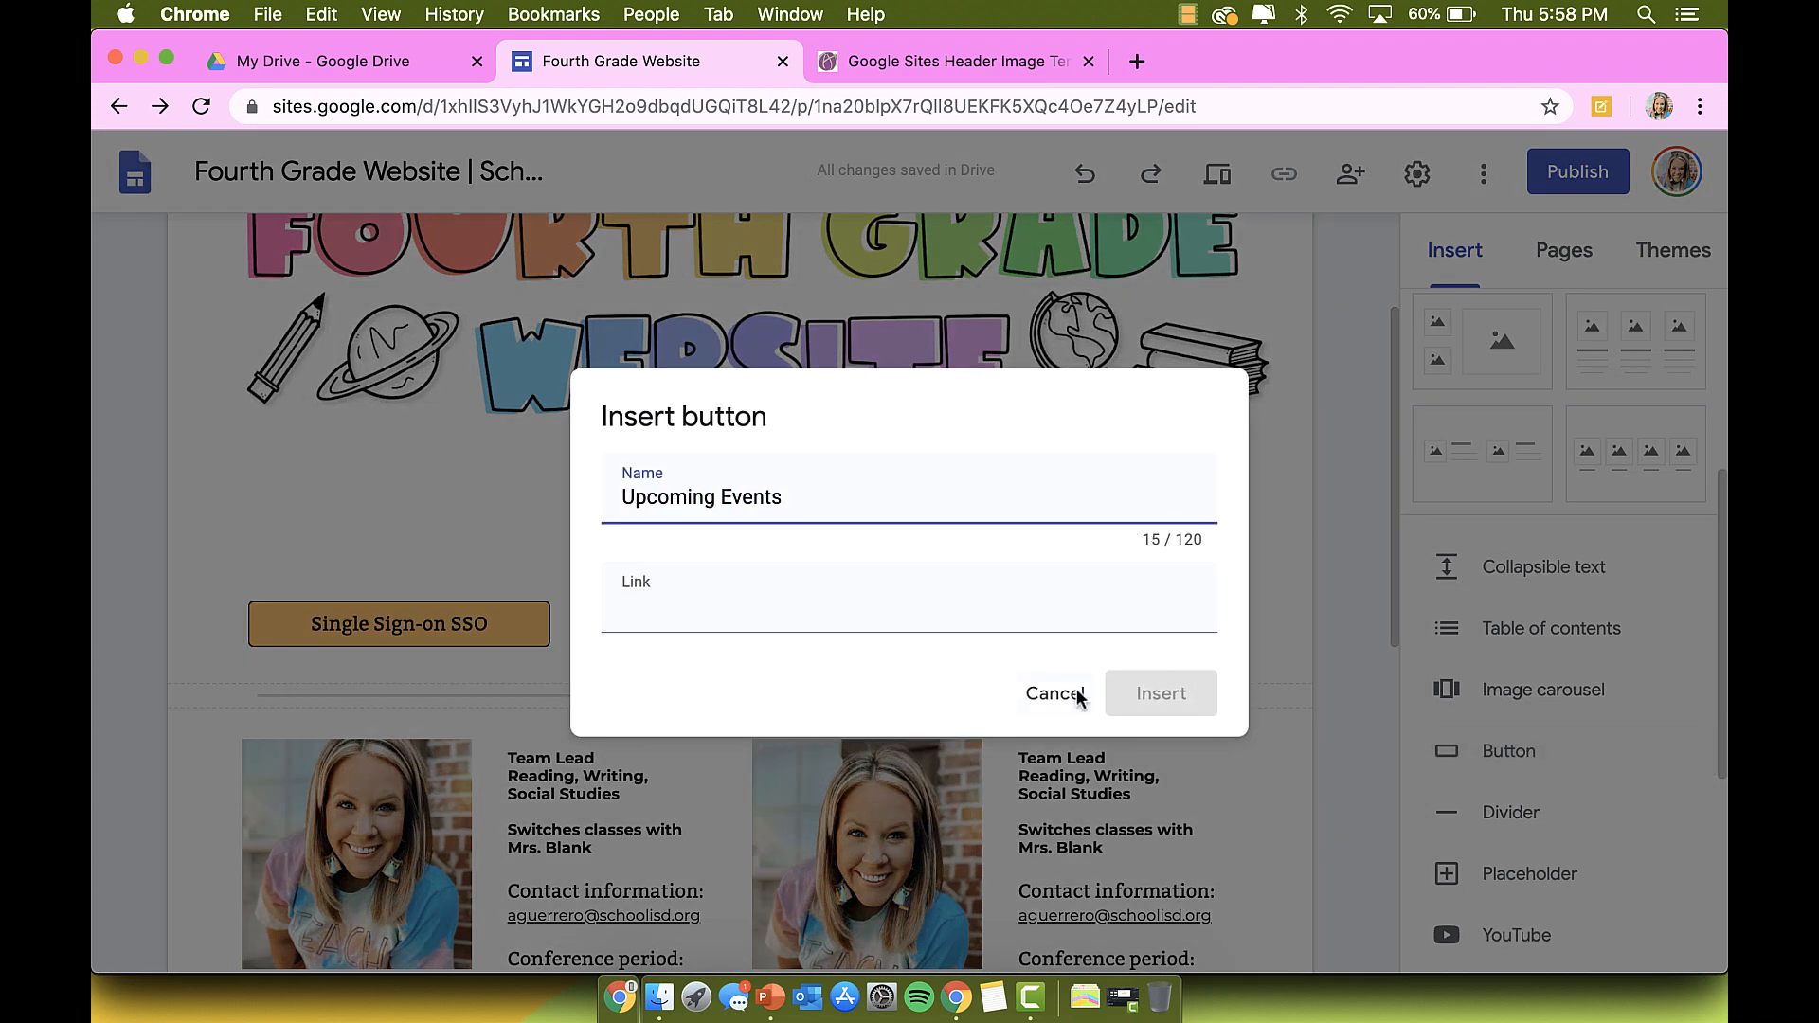
click(1015, 613)
text(linkhere)
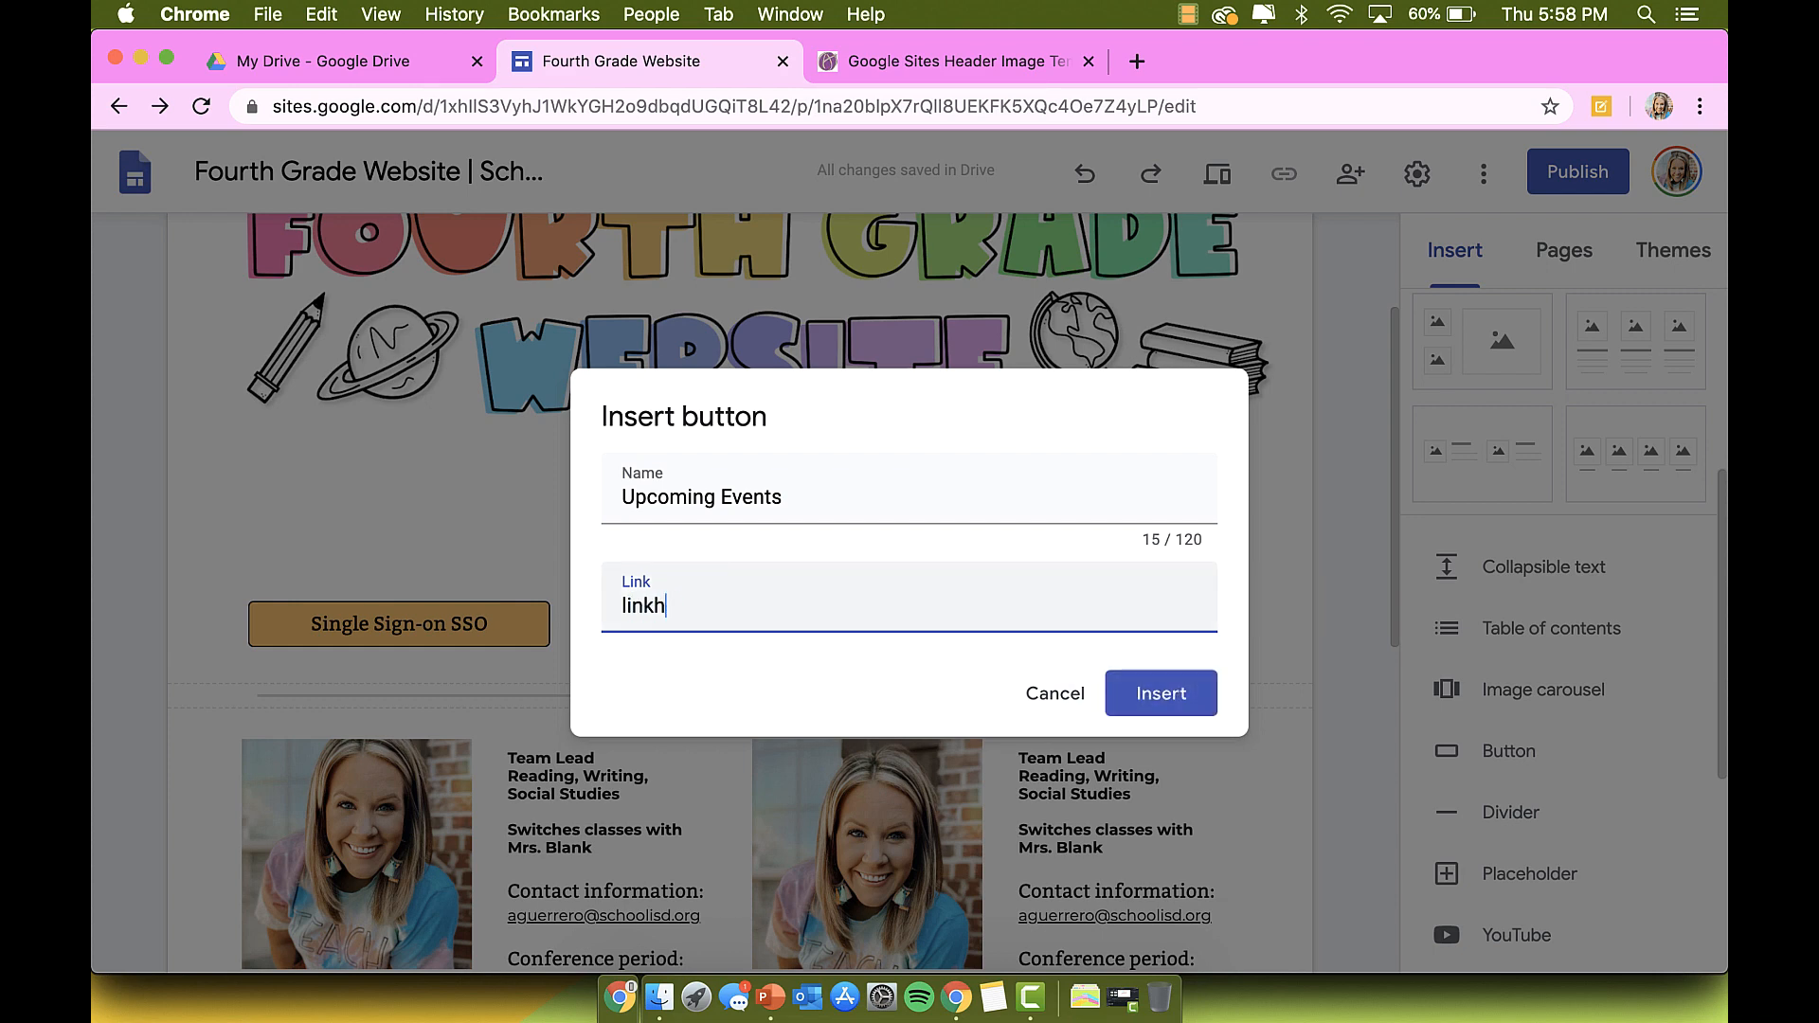
key(Return)
scroll(1120, 757, down, 1)
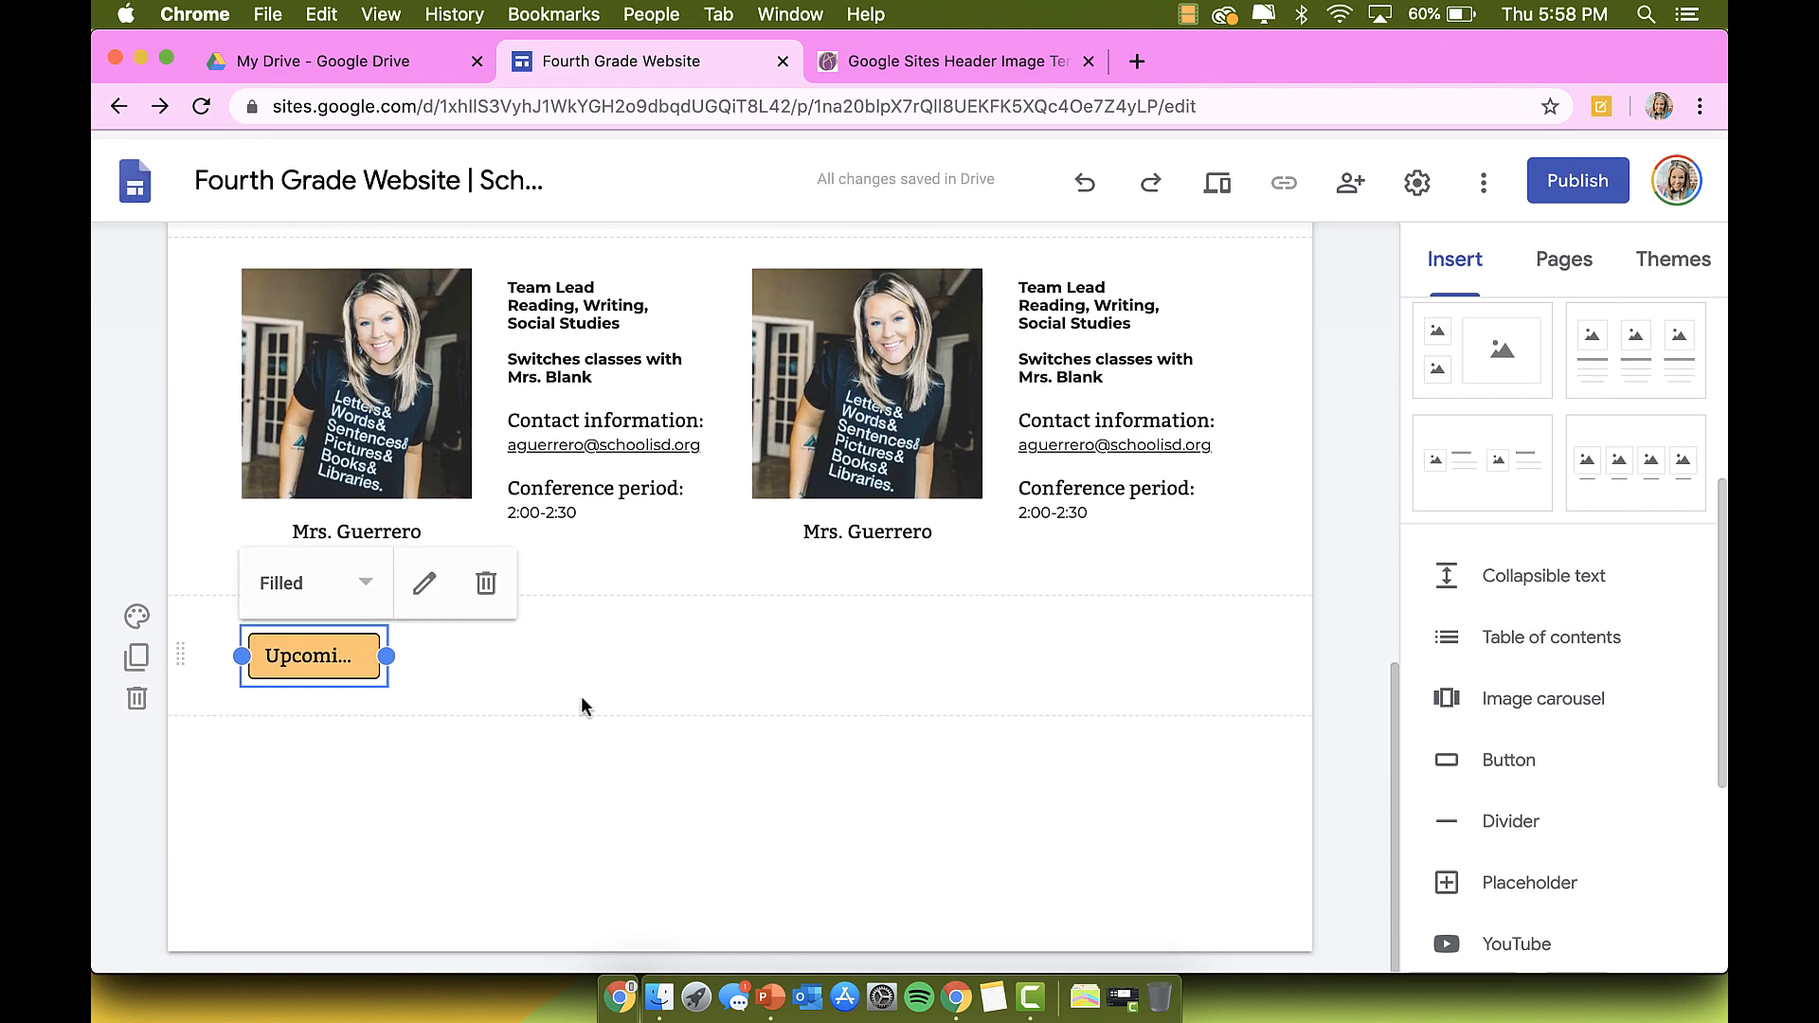
Step: Move the new Upcoming Events button up into the orange link-button section
drag(323, 662, 378, 380)
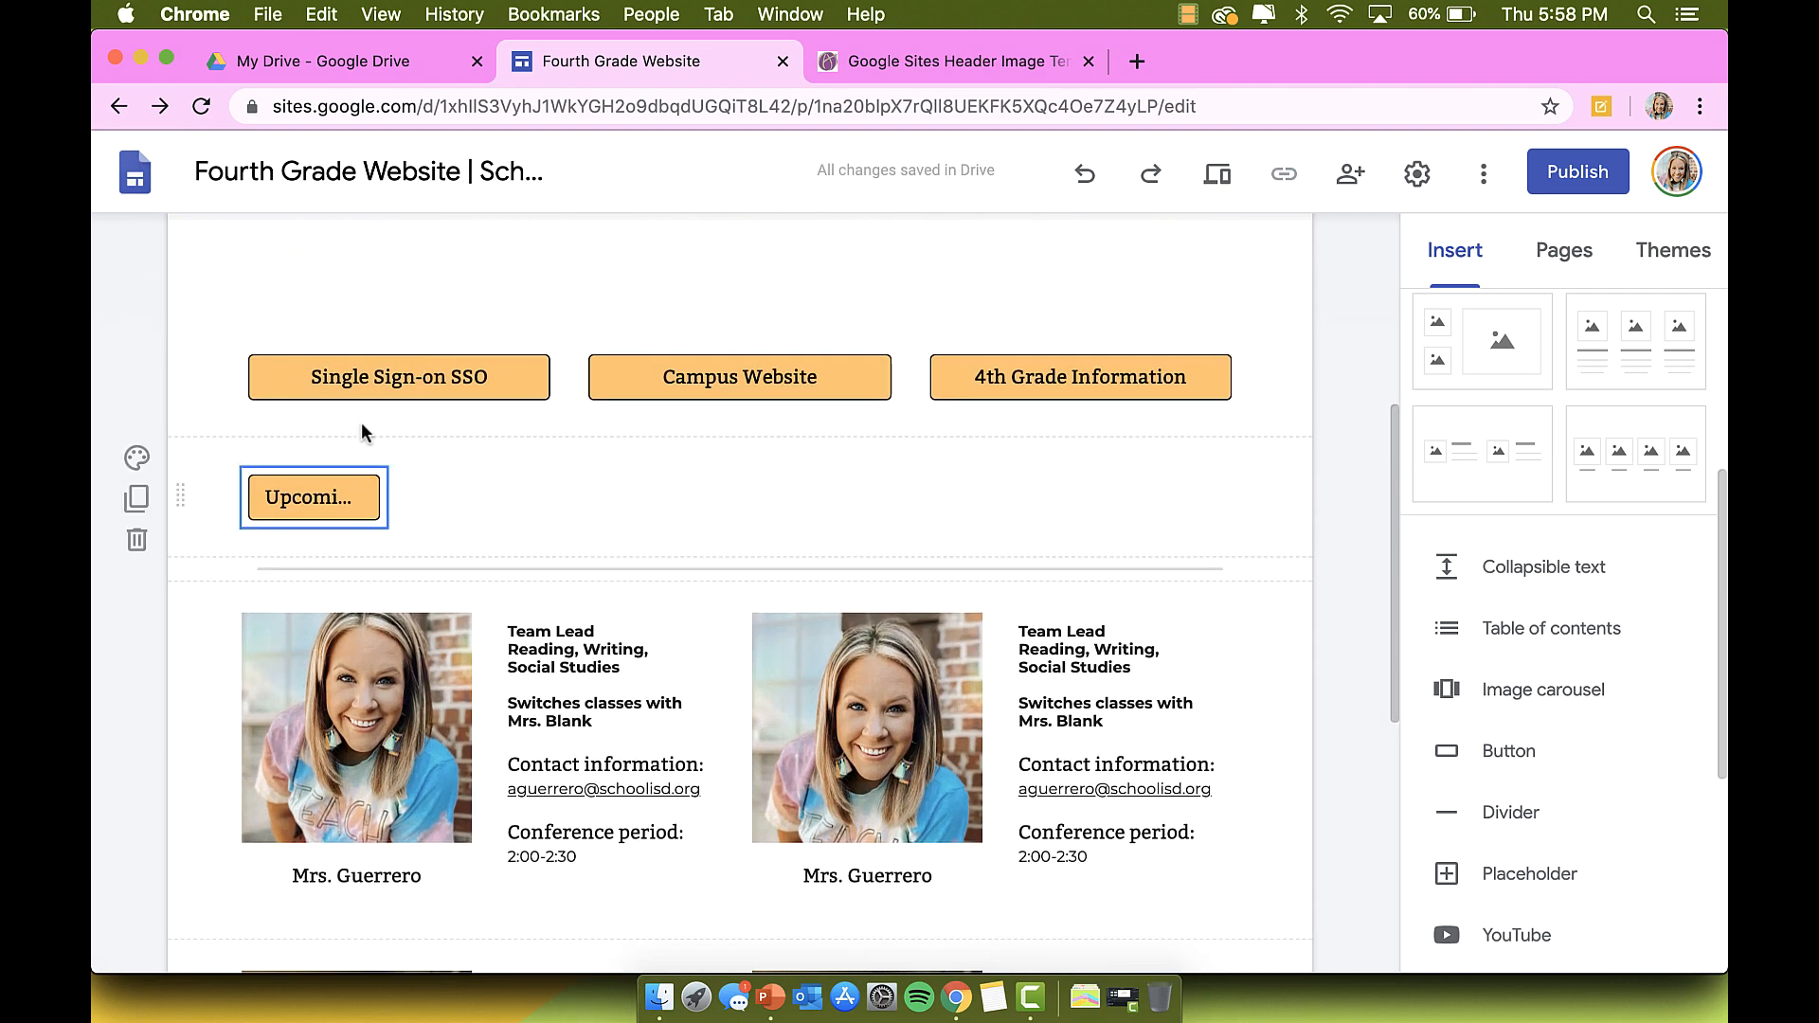
drag(360, 493, 373, 418)
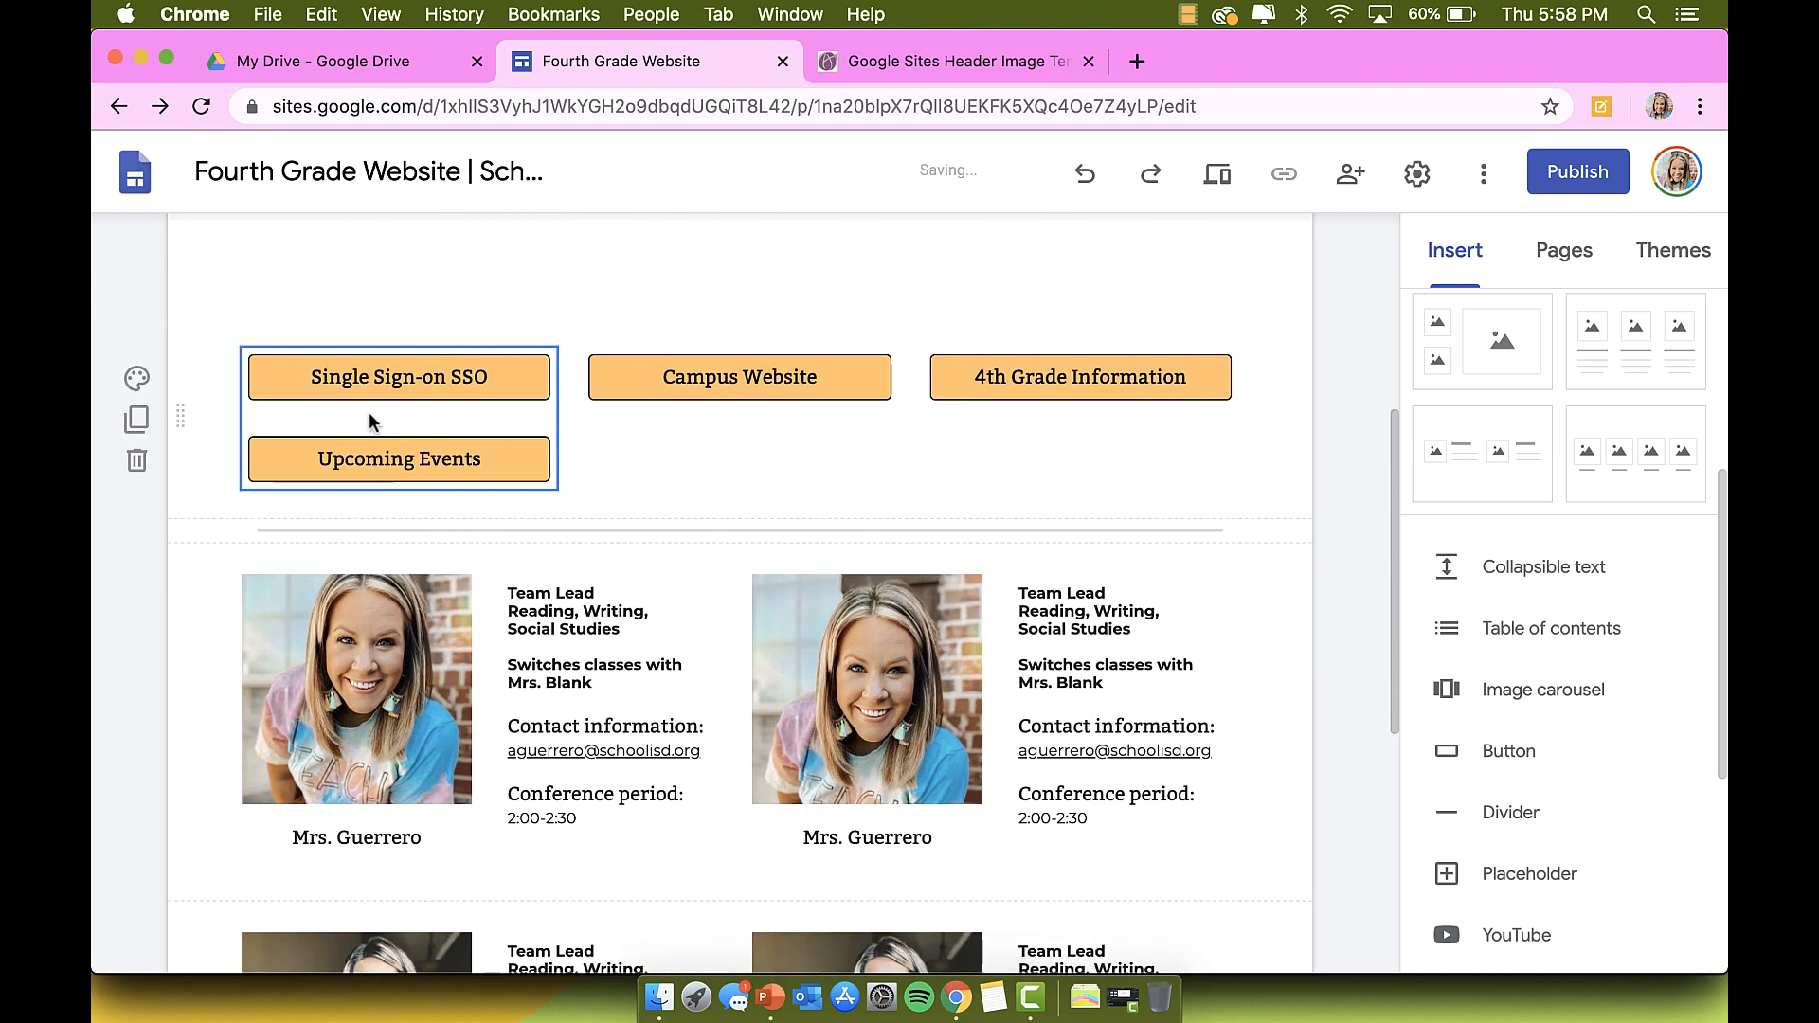
click(494, 458)
click(494, 458)
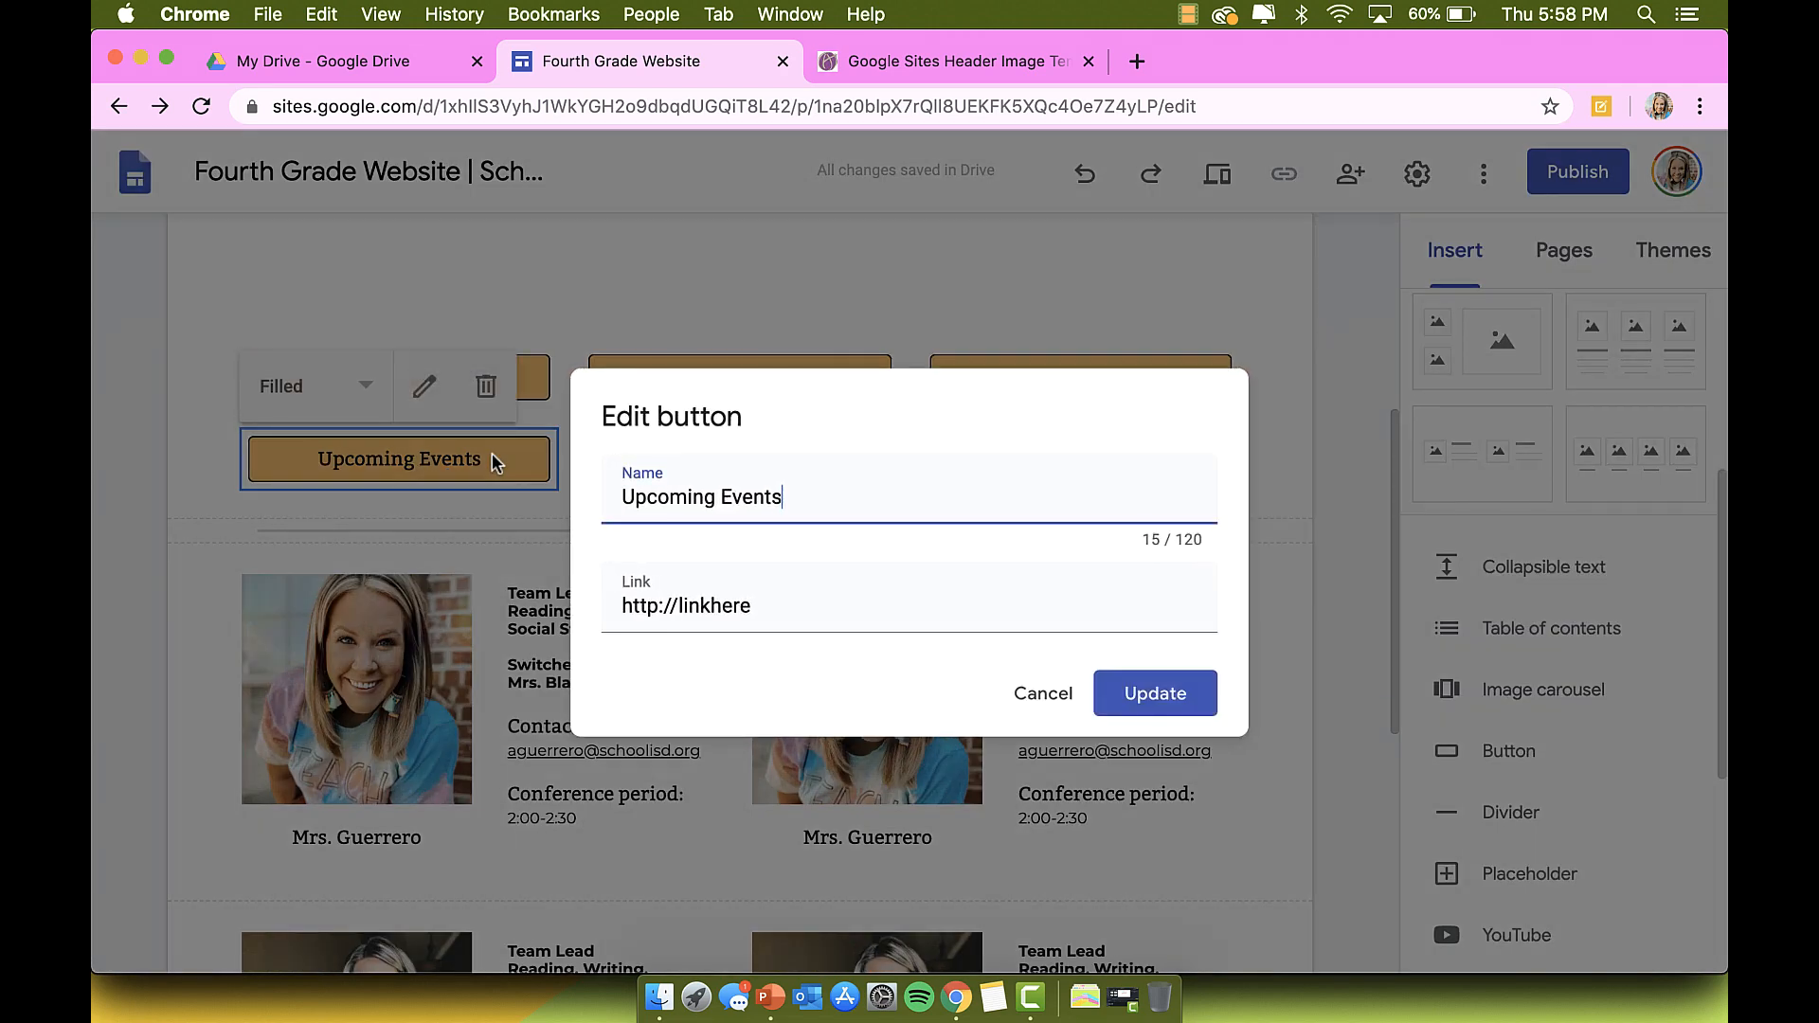
click(1045, 690)
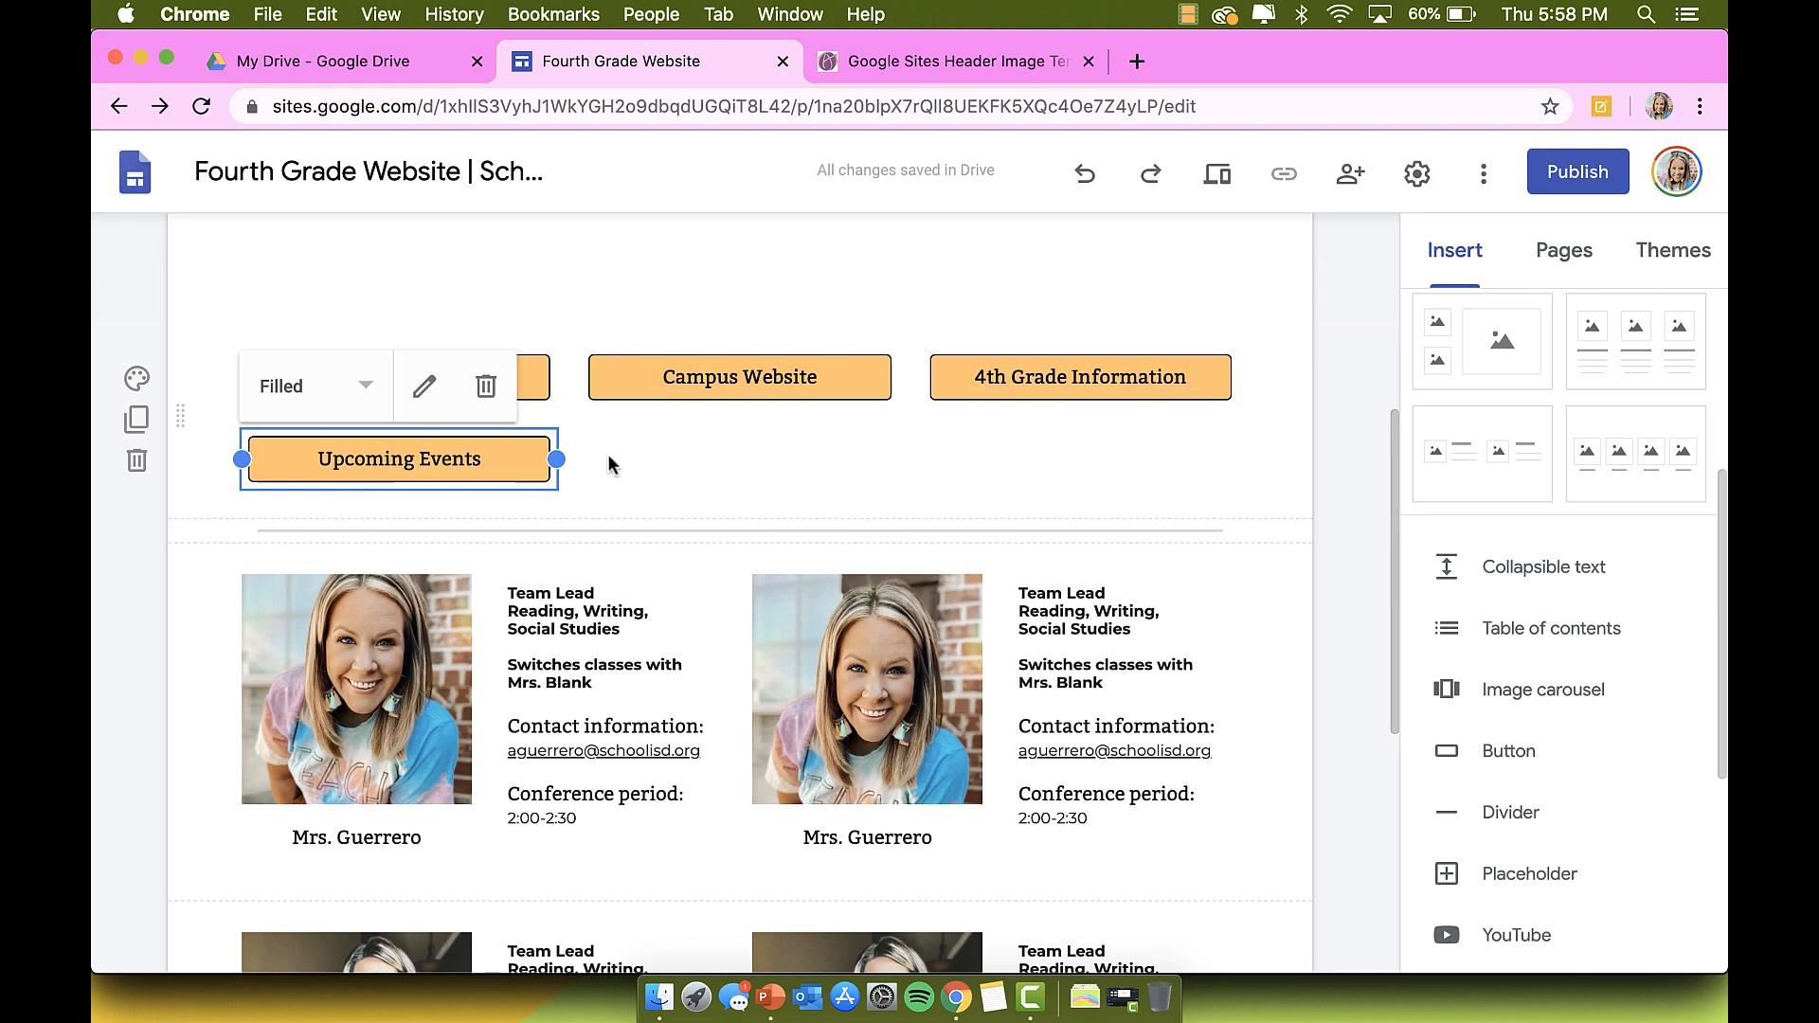
click(609, 464)
scroll(610, 469, up, 2)
Step: Drag the Upcoming Events button under Campus Website in the middle column
click(517, 561)
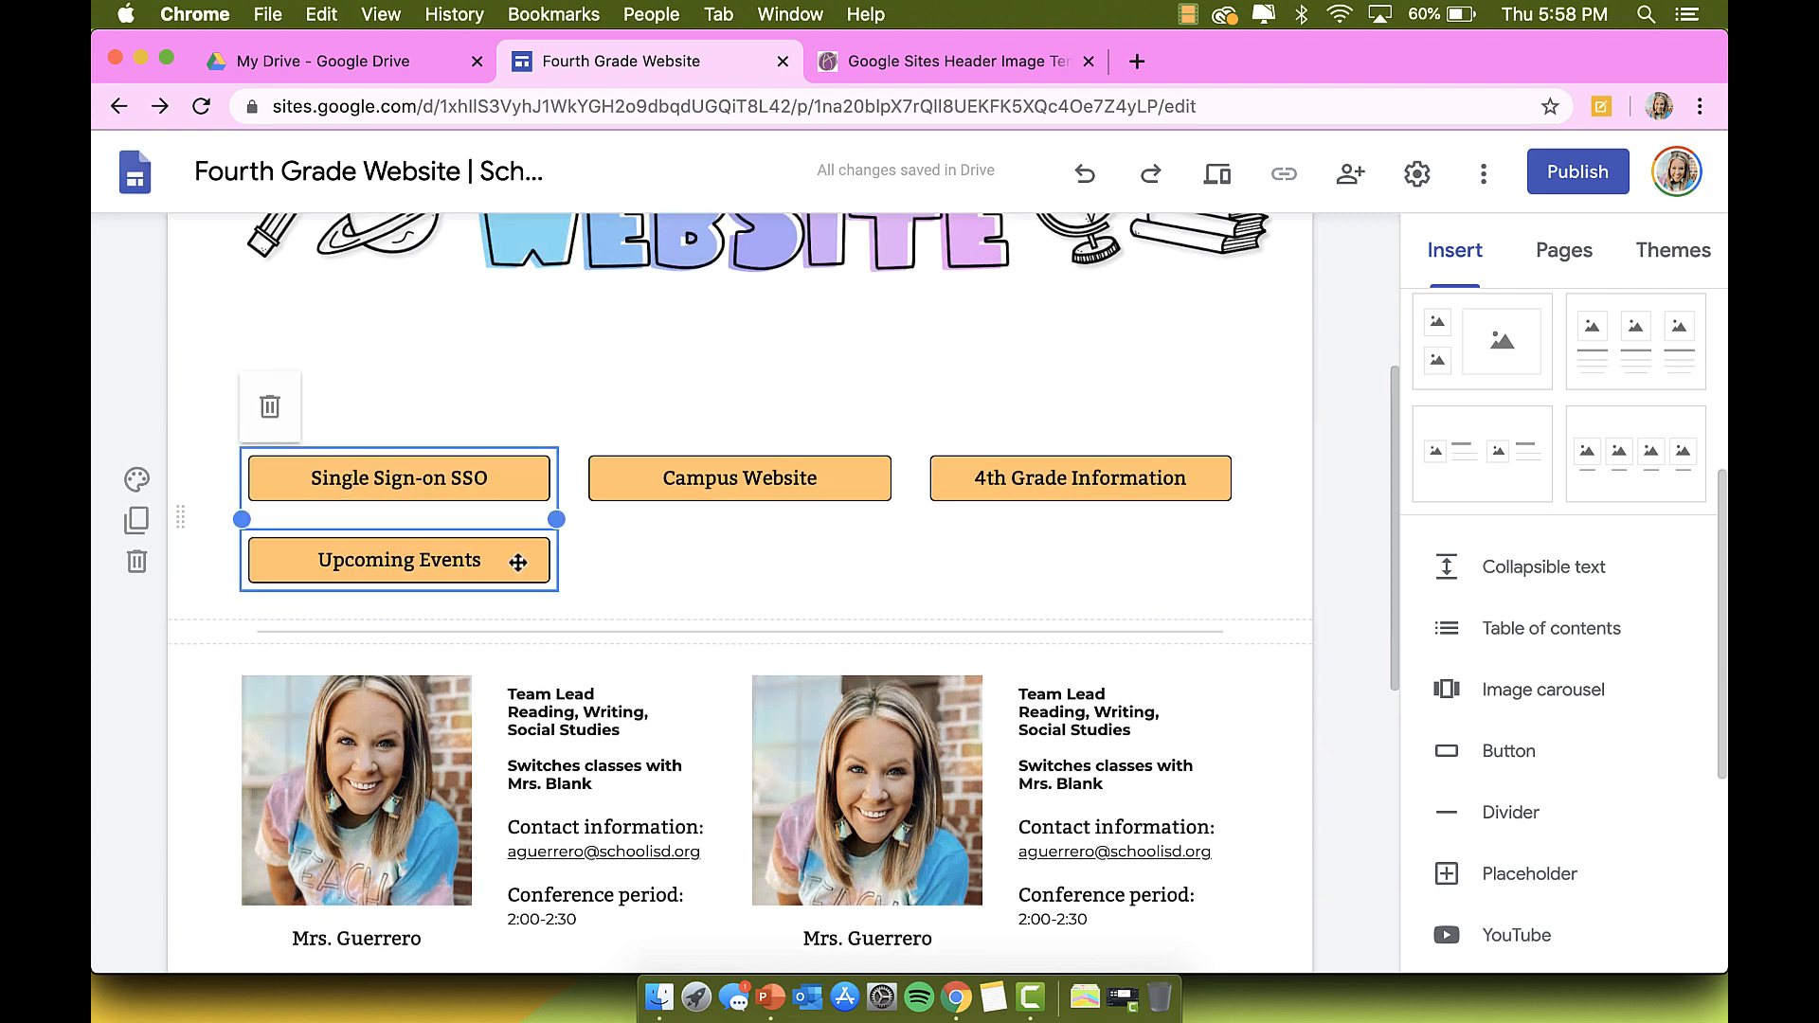
mouse_move(514, 568)
mouse_down()
mouse_move(548, 569)
mouse_move(508, 560)
mouse_up()
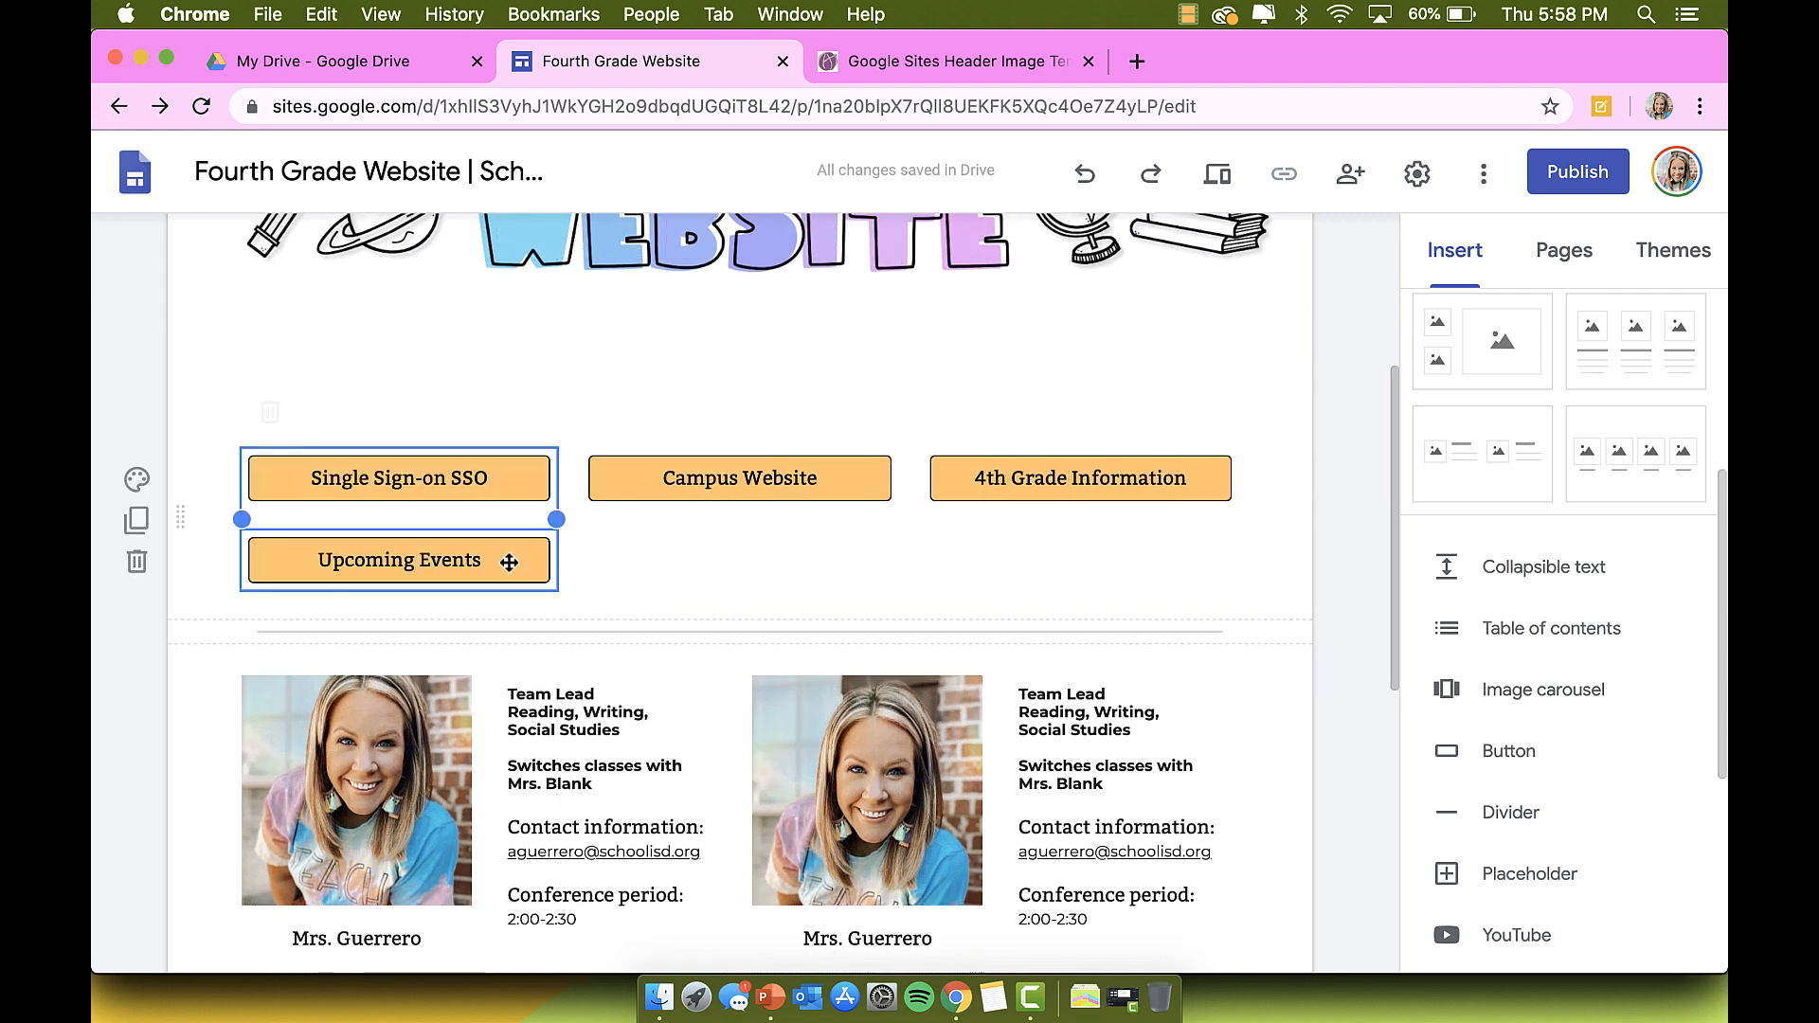
click(508, 567)
double_click(509, 566)
click(1033, 697)
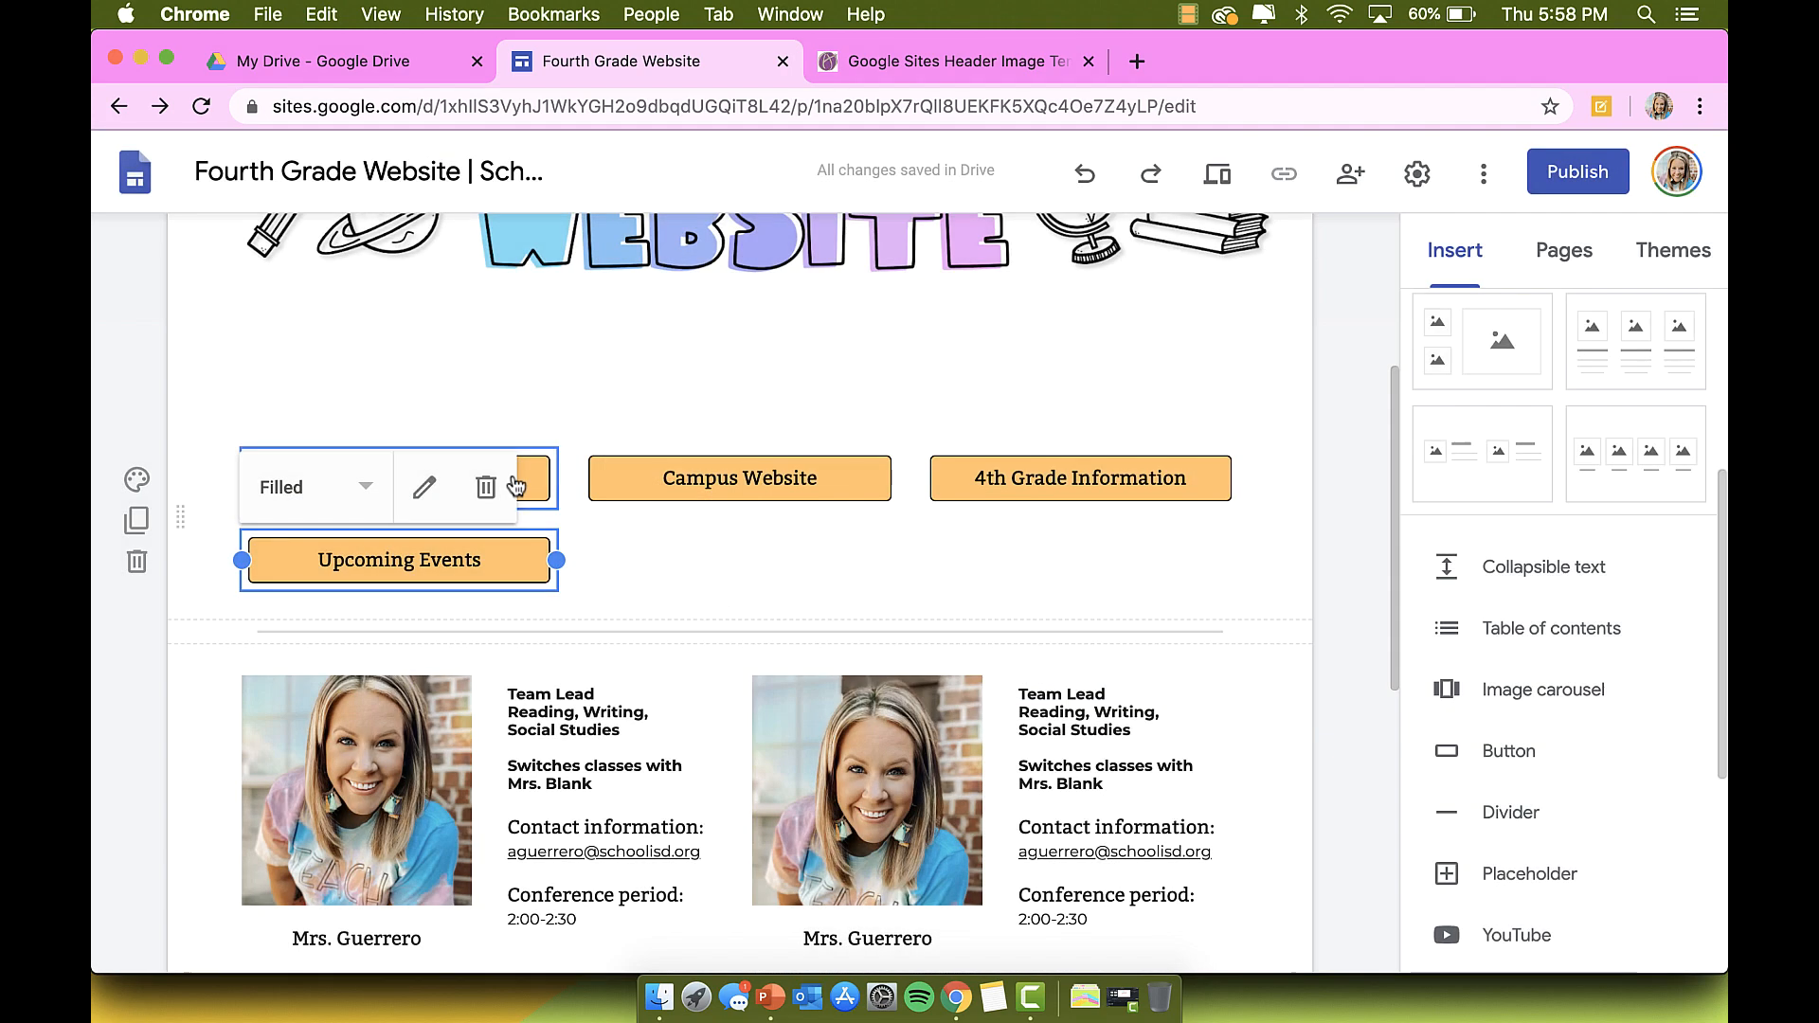
drag(530, 566, 868, 587)
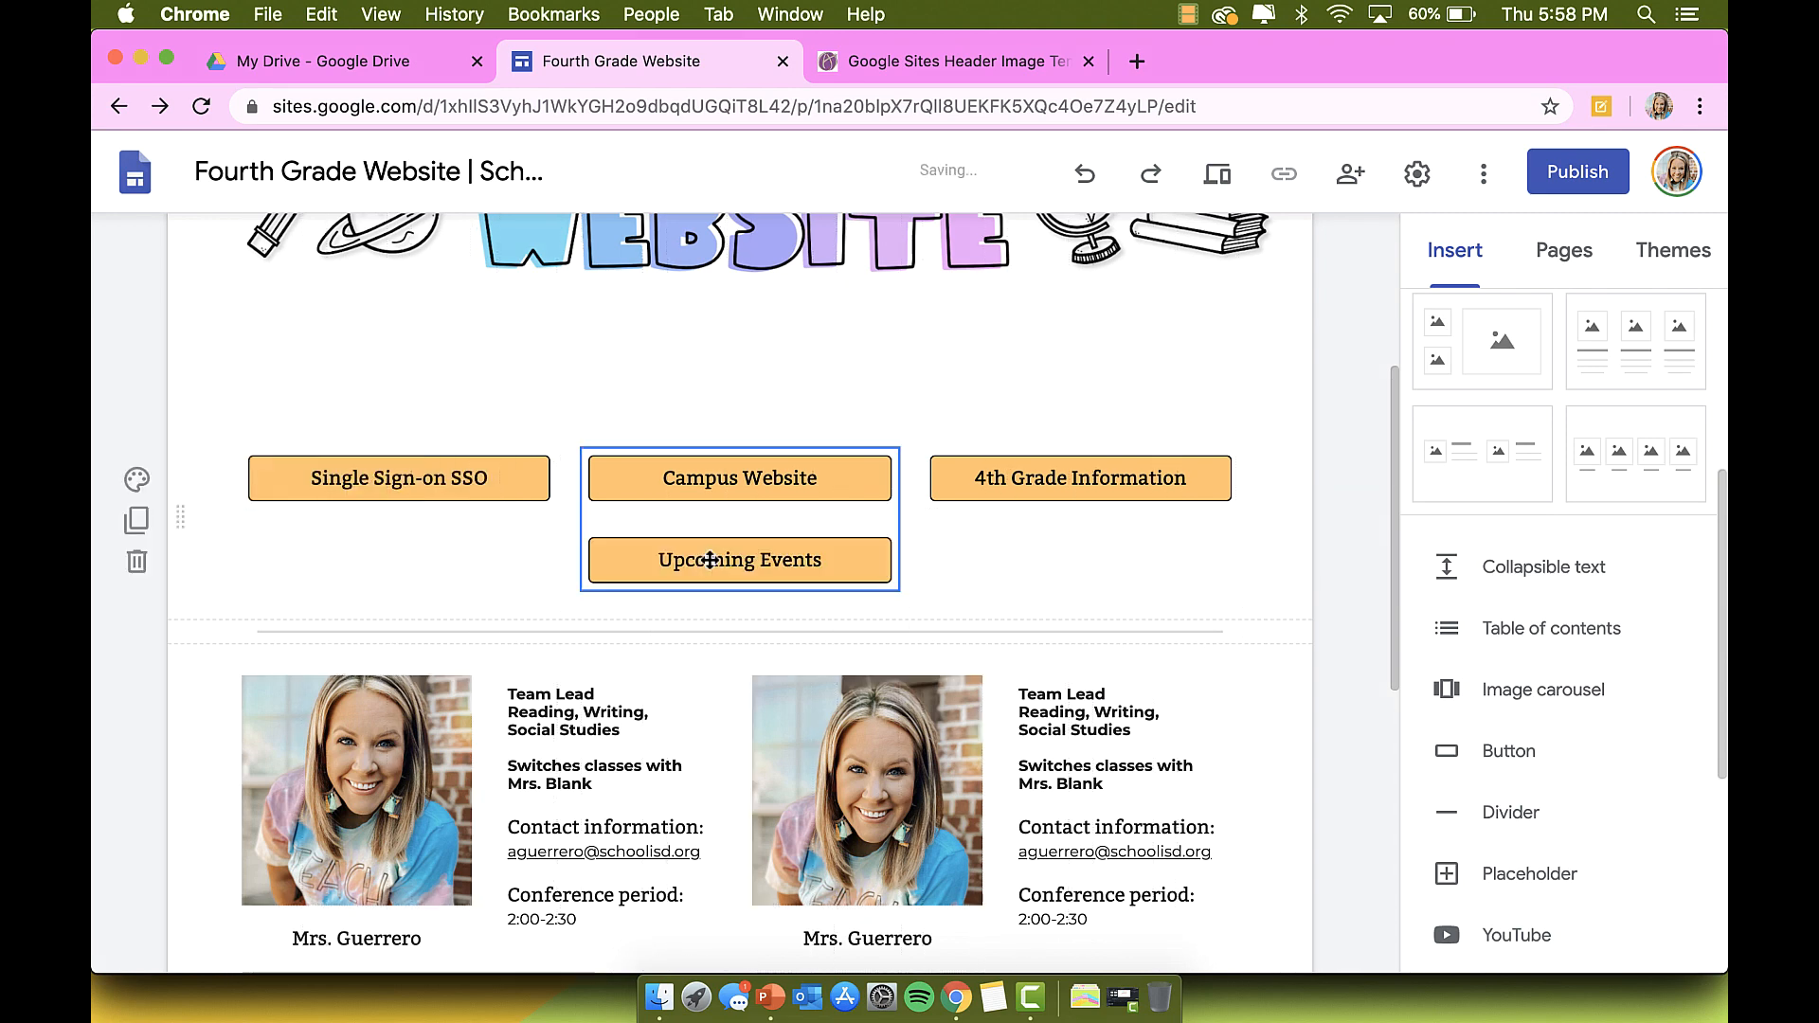
click(995, 585)
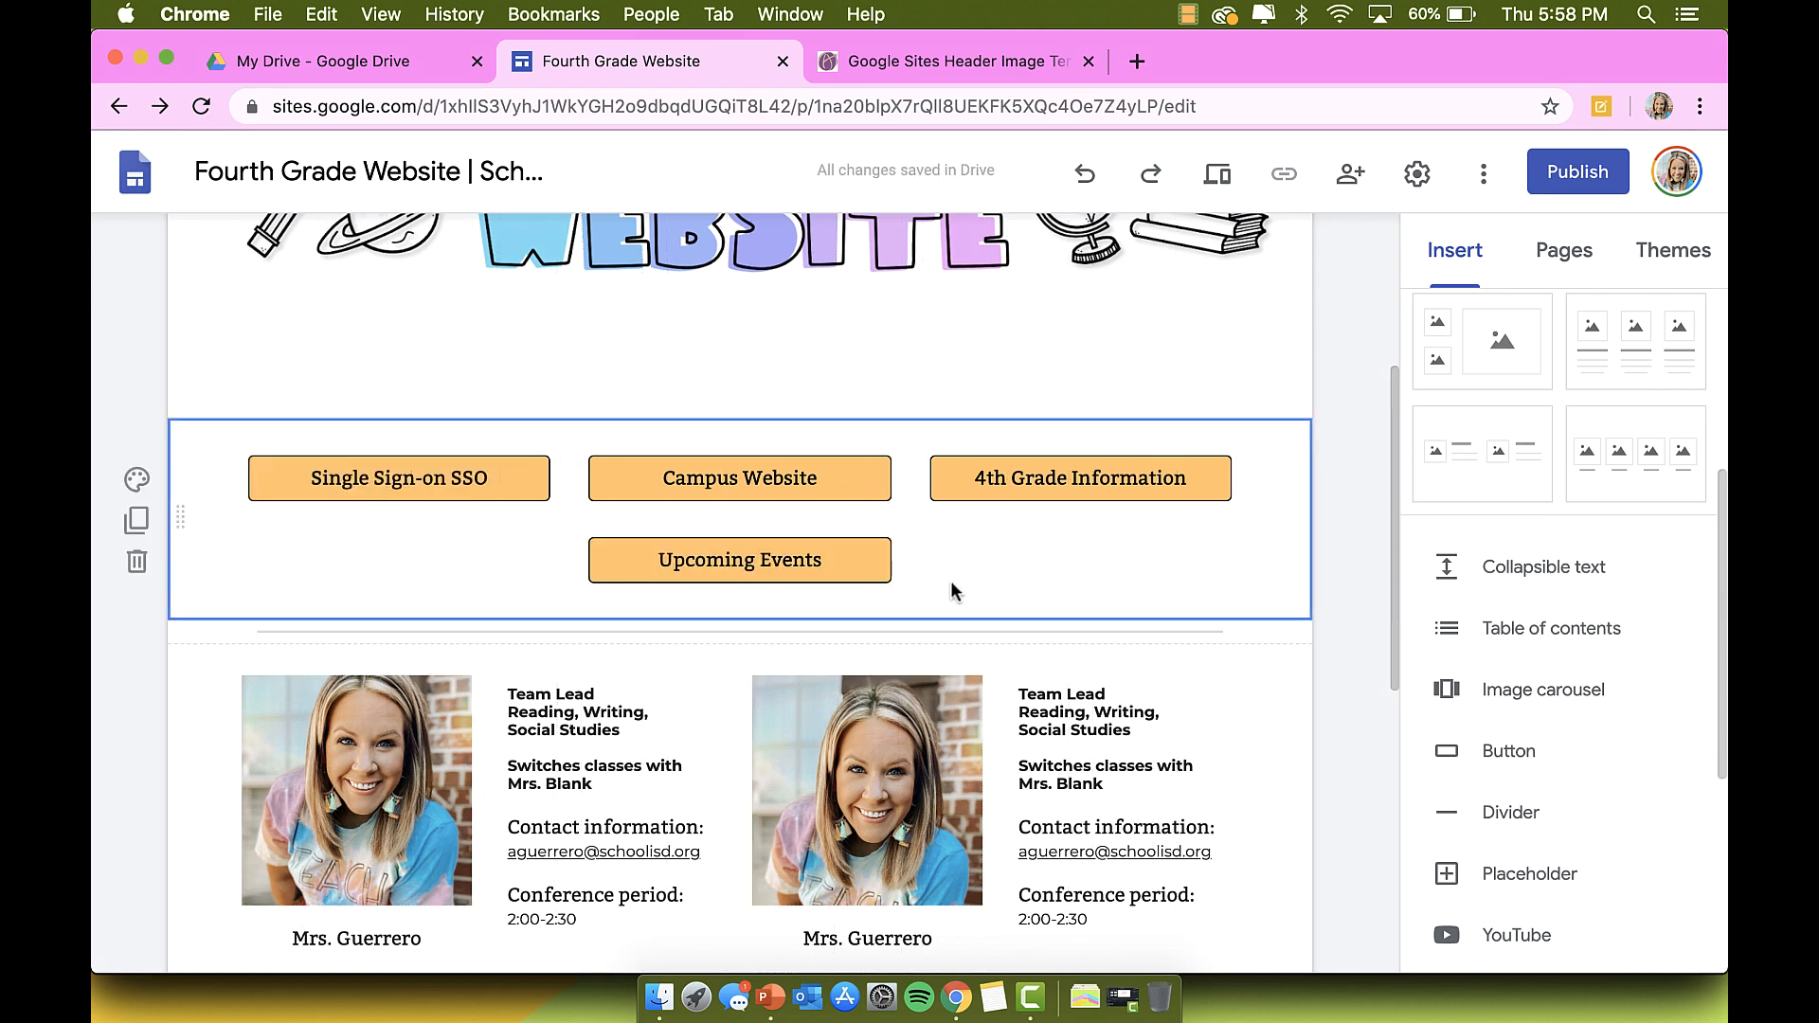
scroll(952, 590, up, 3)
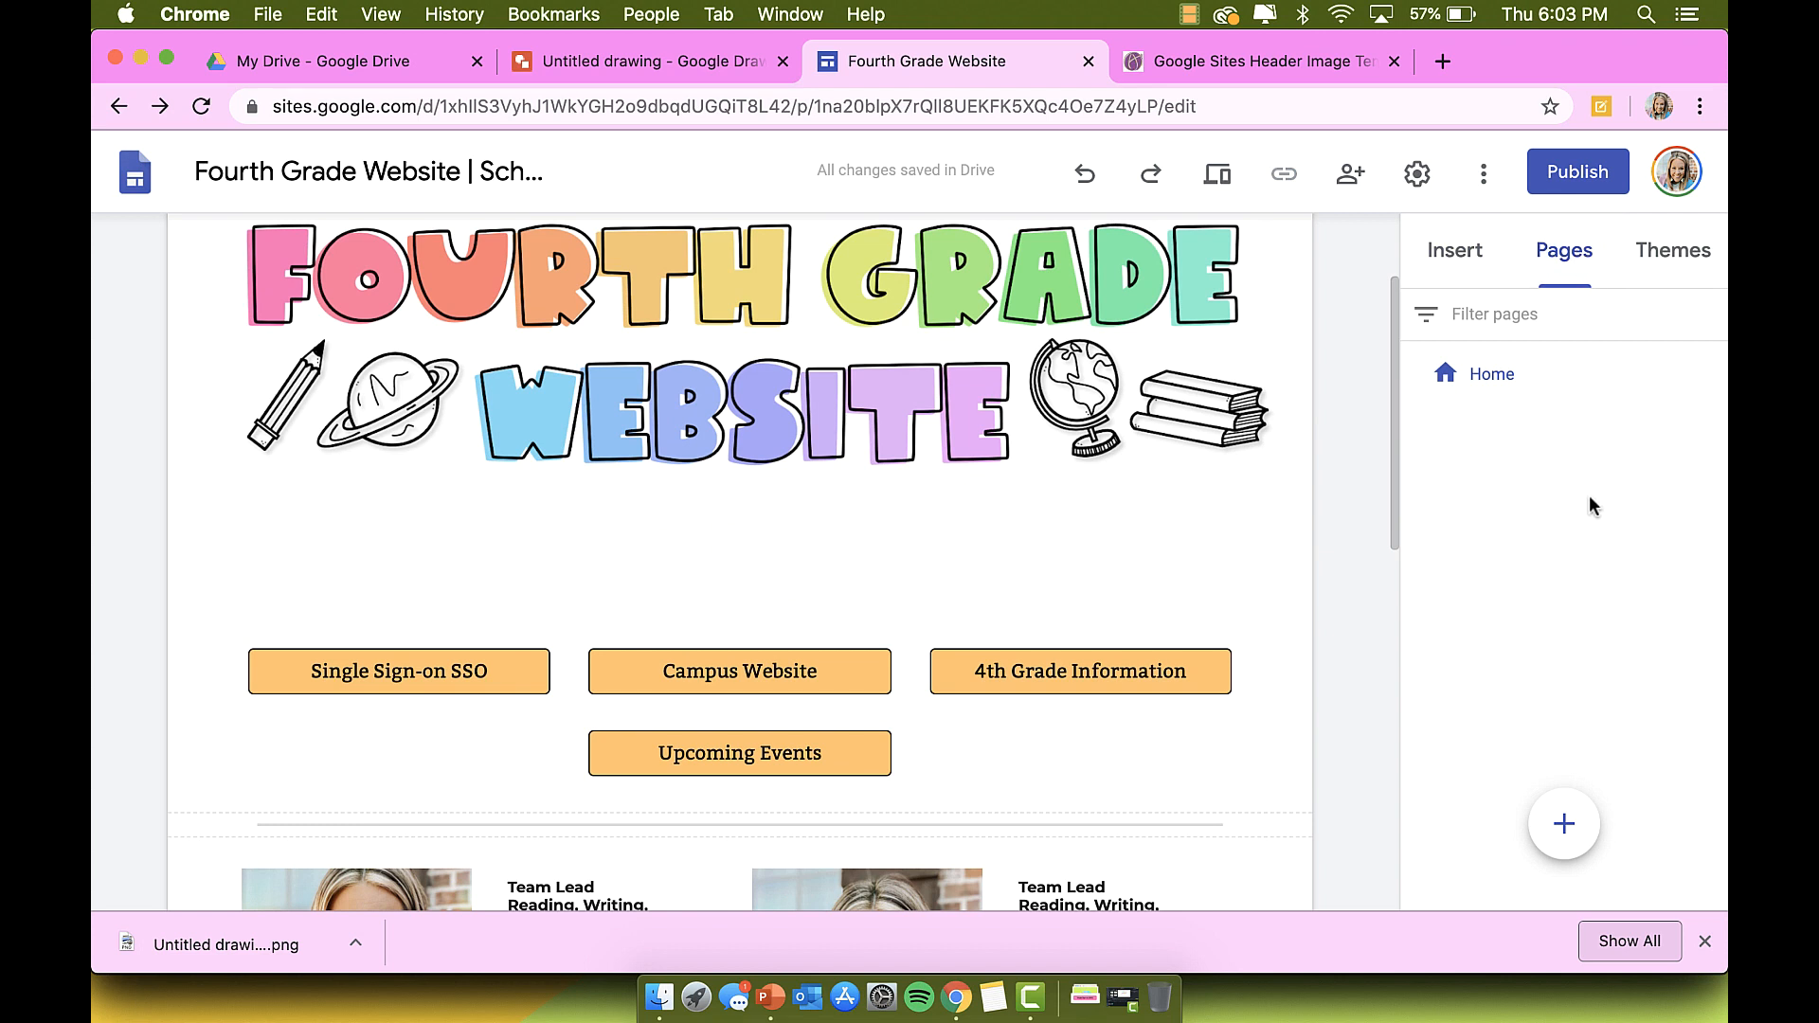
Step: Add a new site page named 'Upcoming Events'
click(1702, 940)
click(1564, 888)
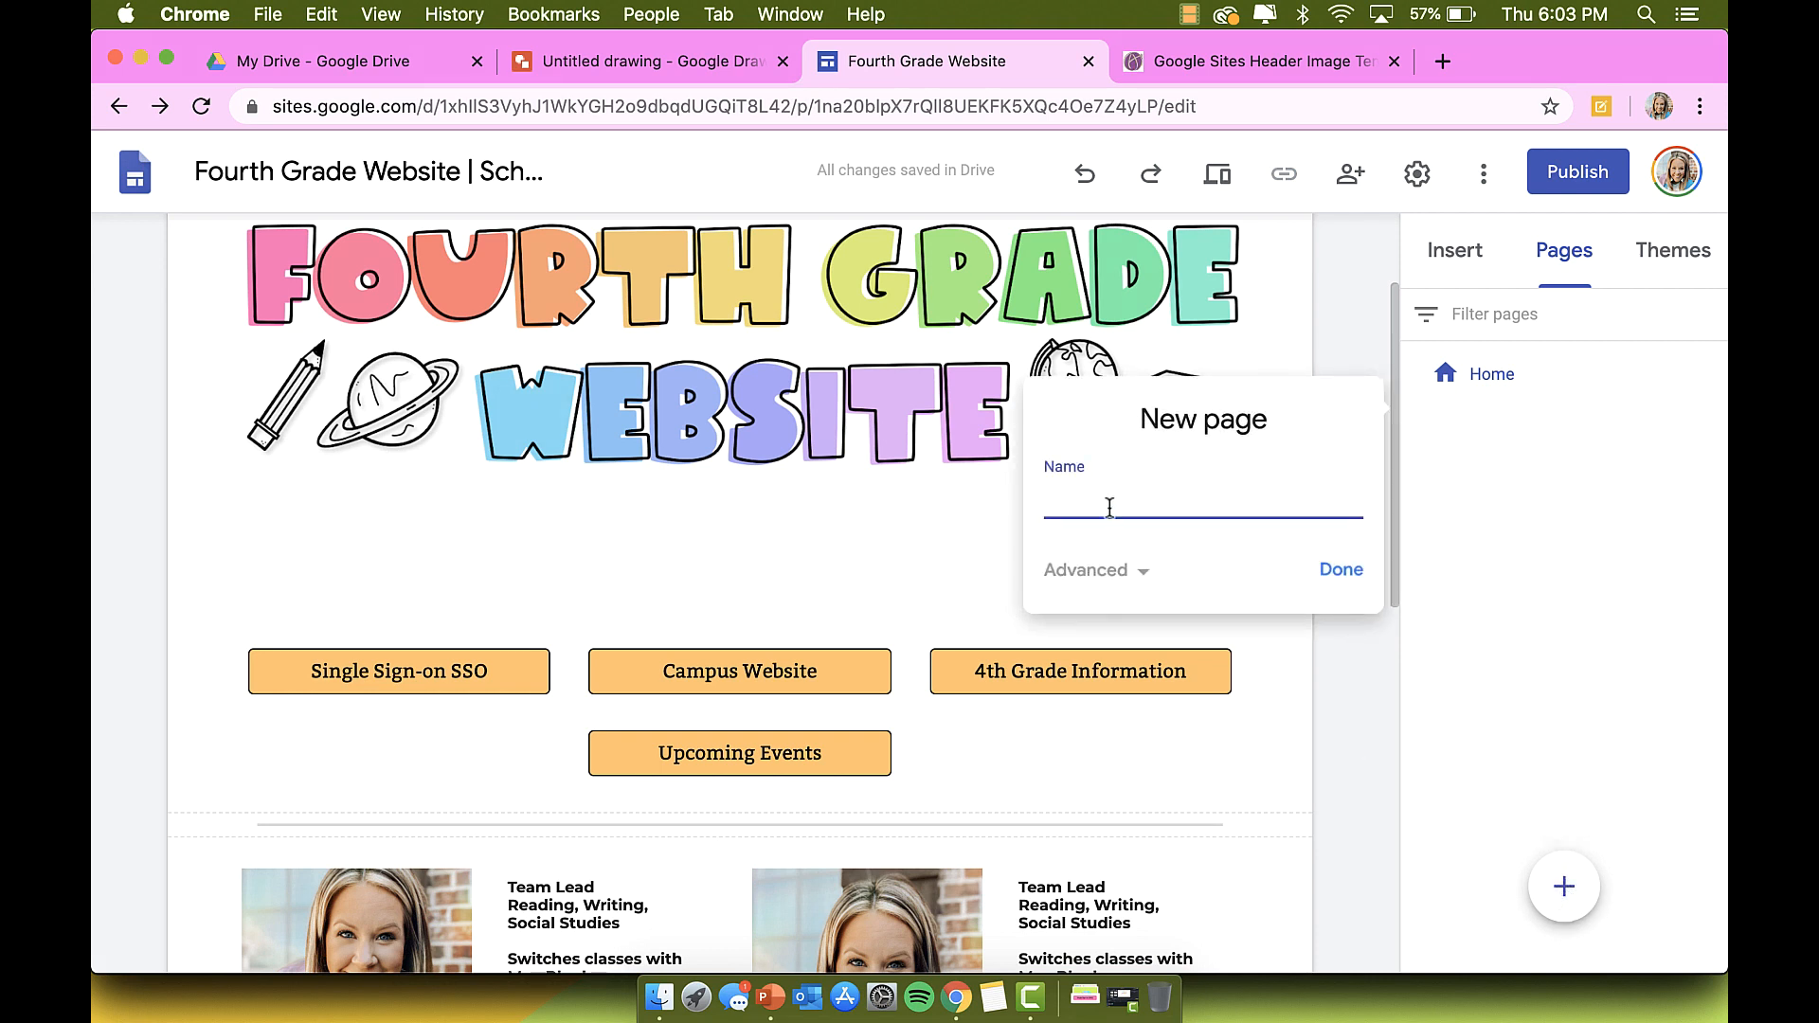
text(Upcoming Events)
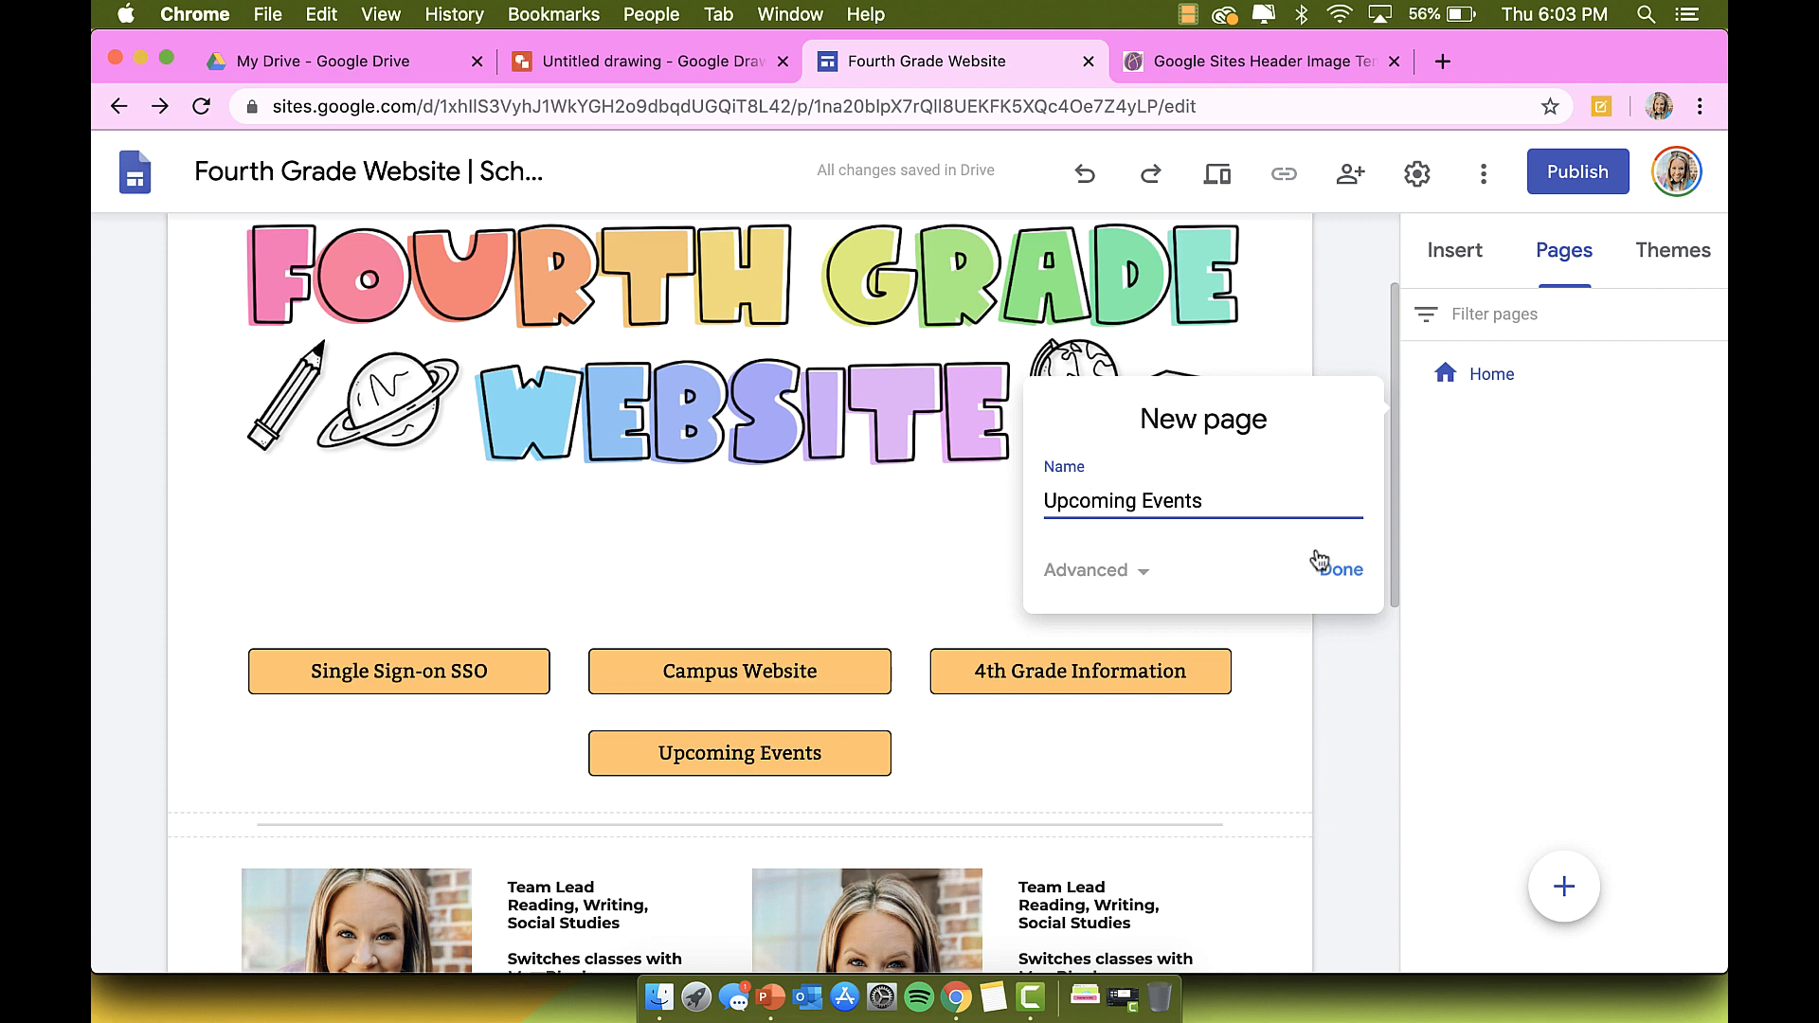
click(1342, 571)
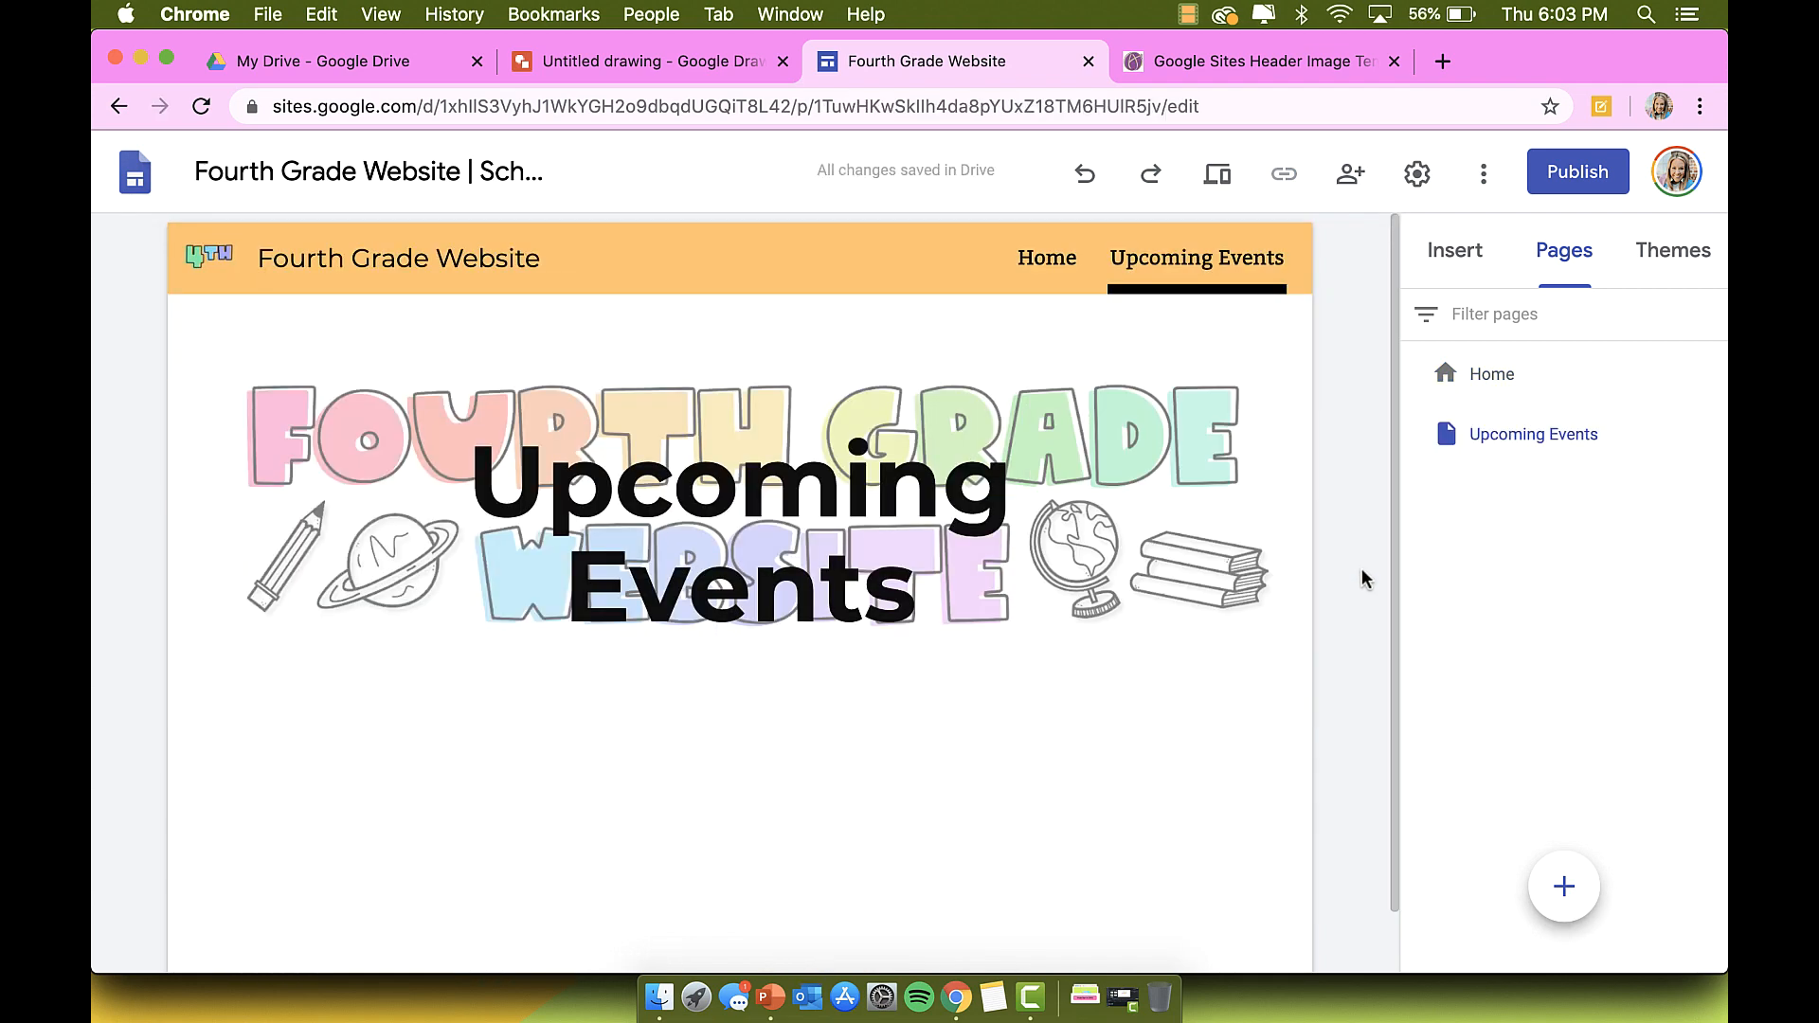
Step: Delete the page title and turn off the header image's readability dimming
click(902, 437)
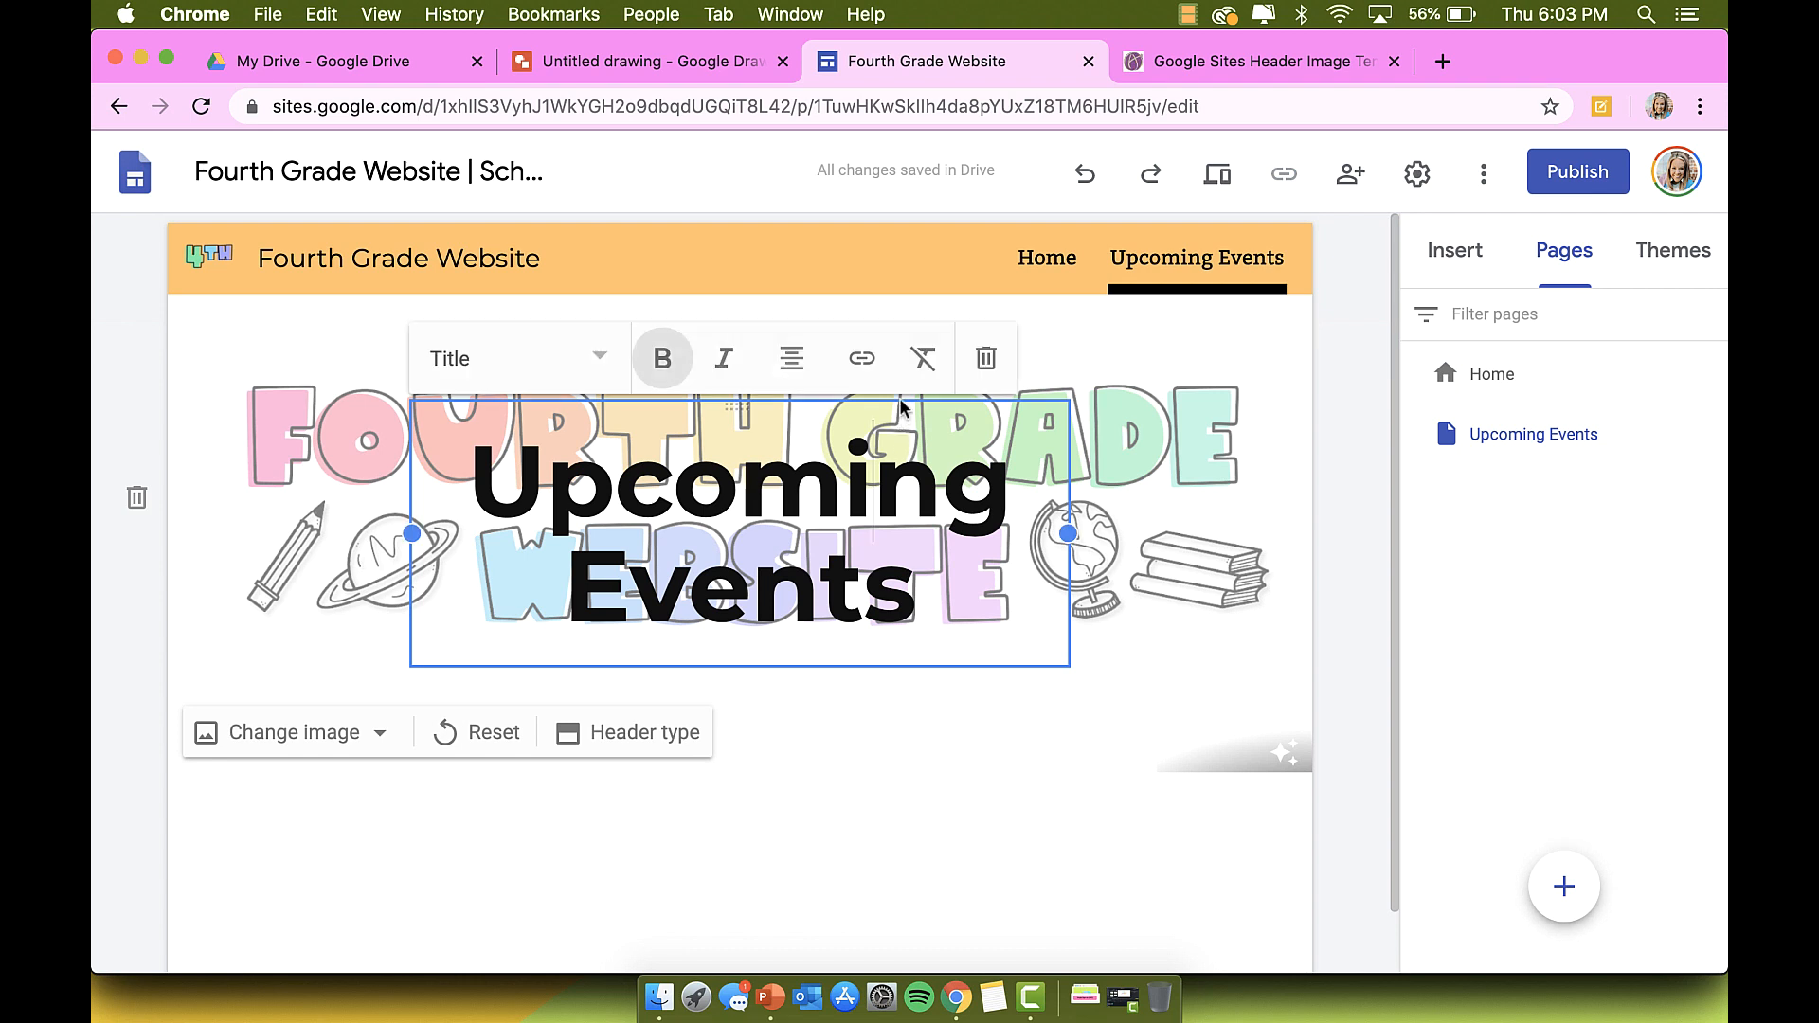
click(989, 362)
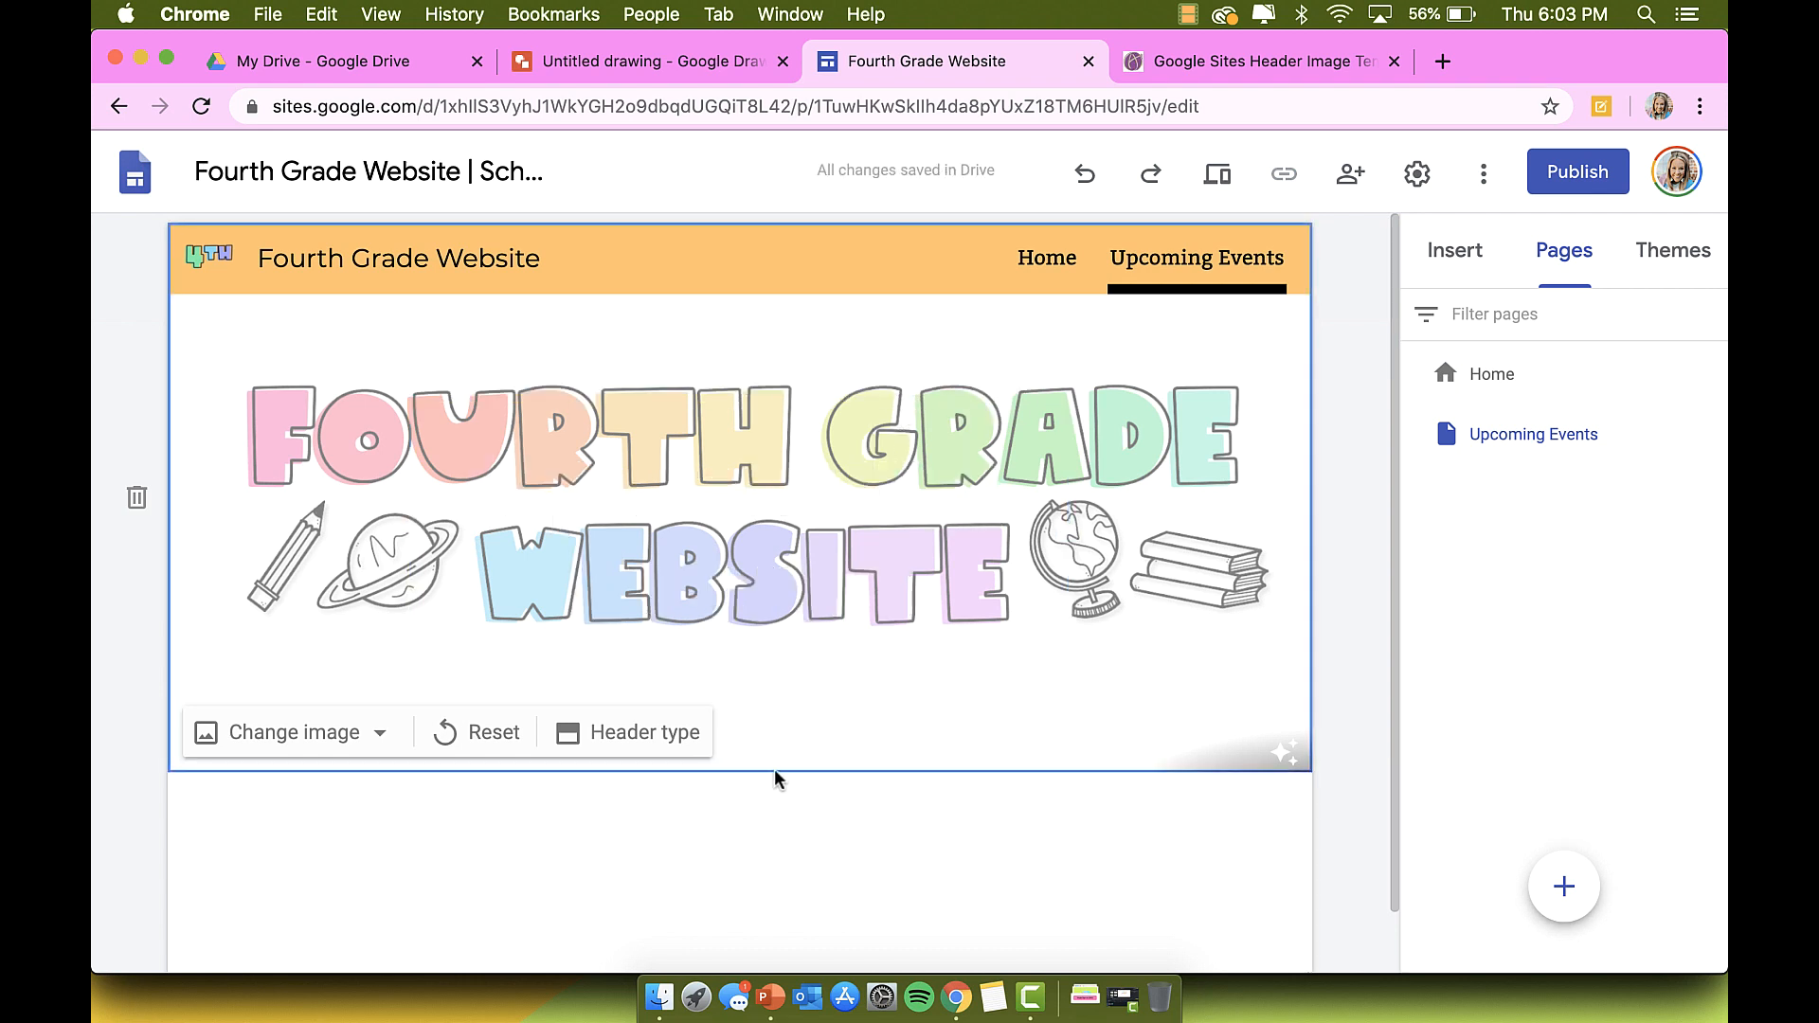
click(1285, 751)
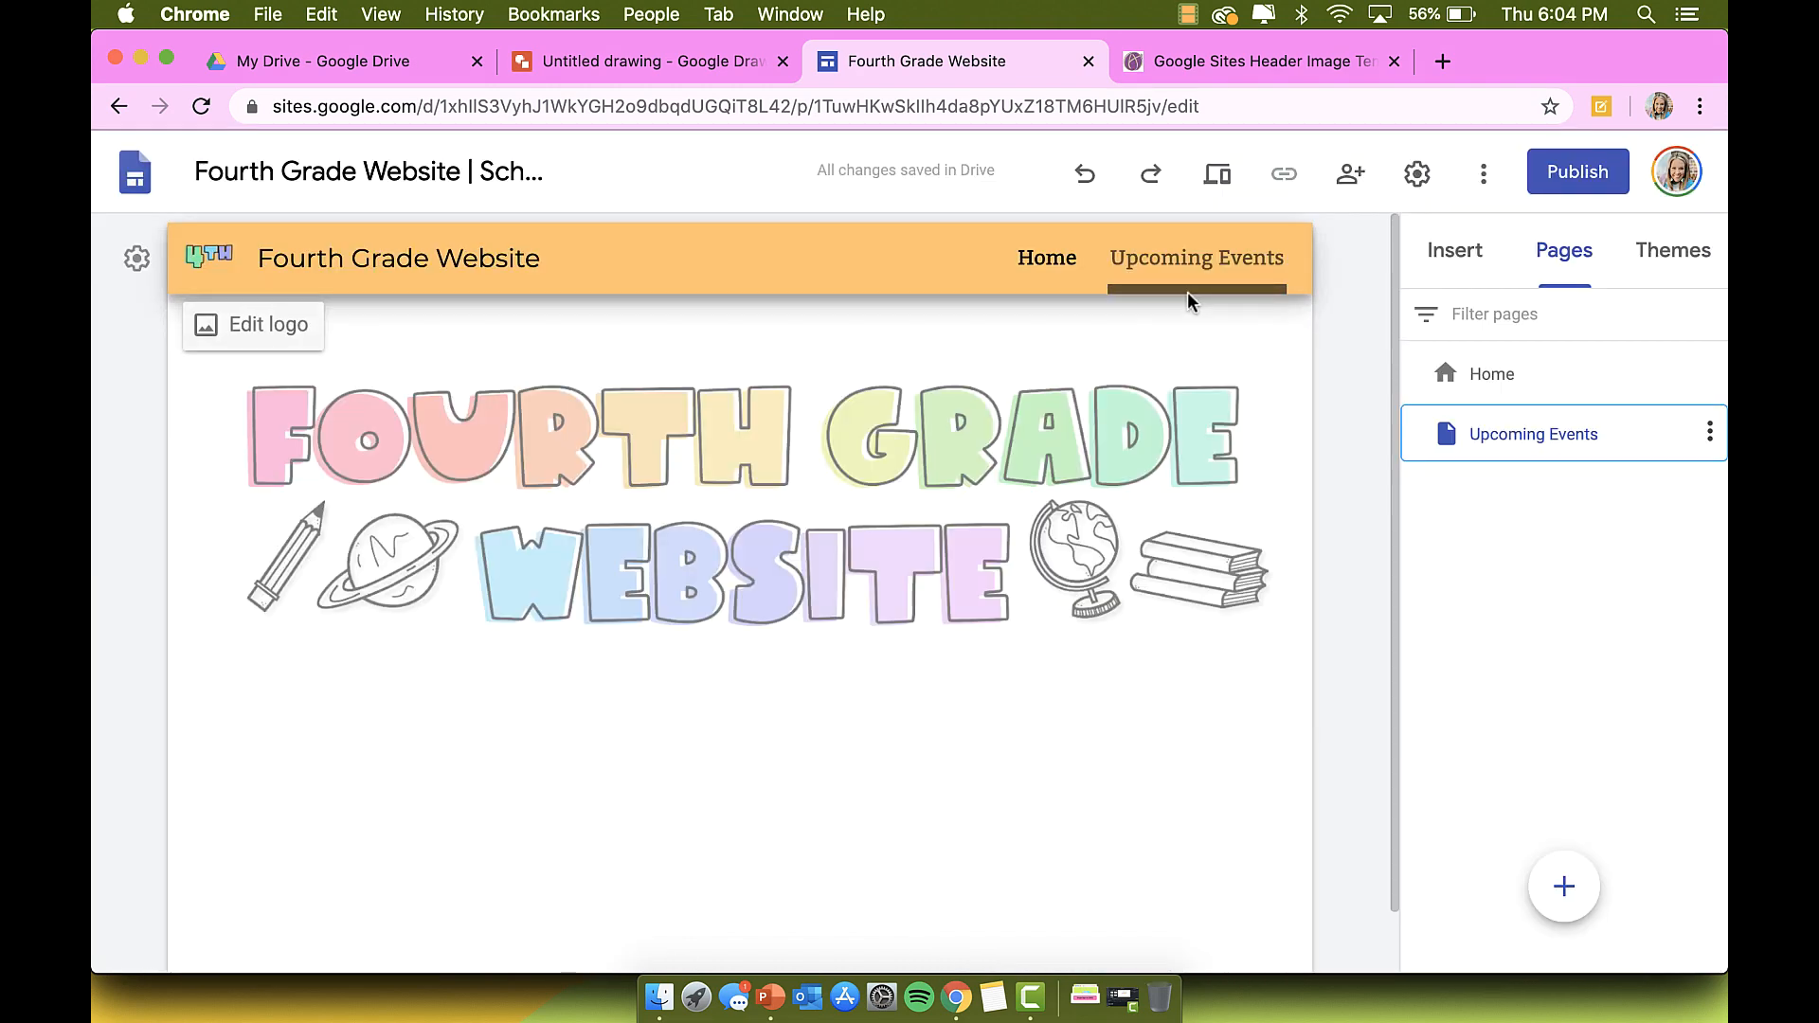
Step: In navigation settings, try Top and Side modes and Black, ending on Transparent colour
click(1048, 259)
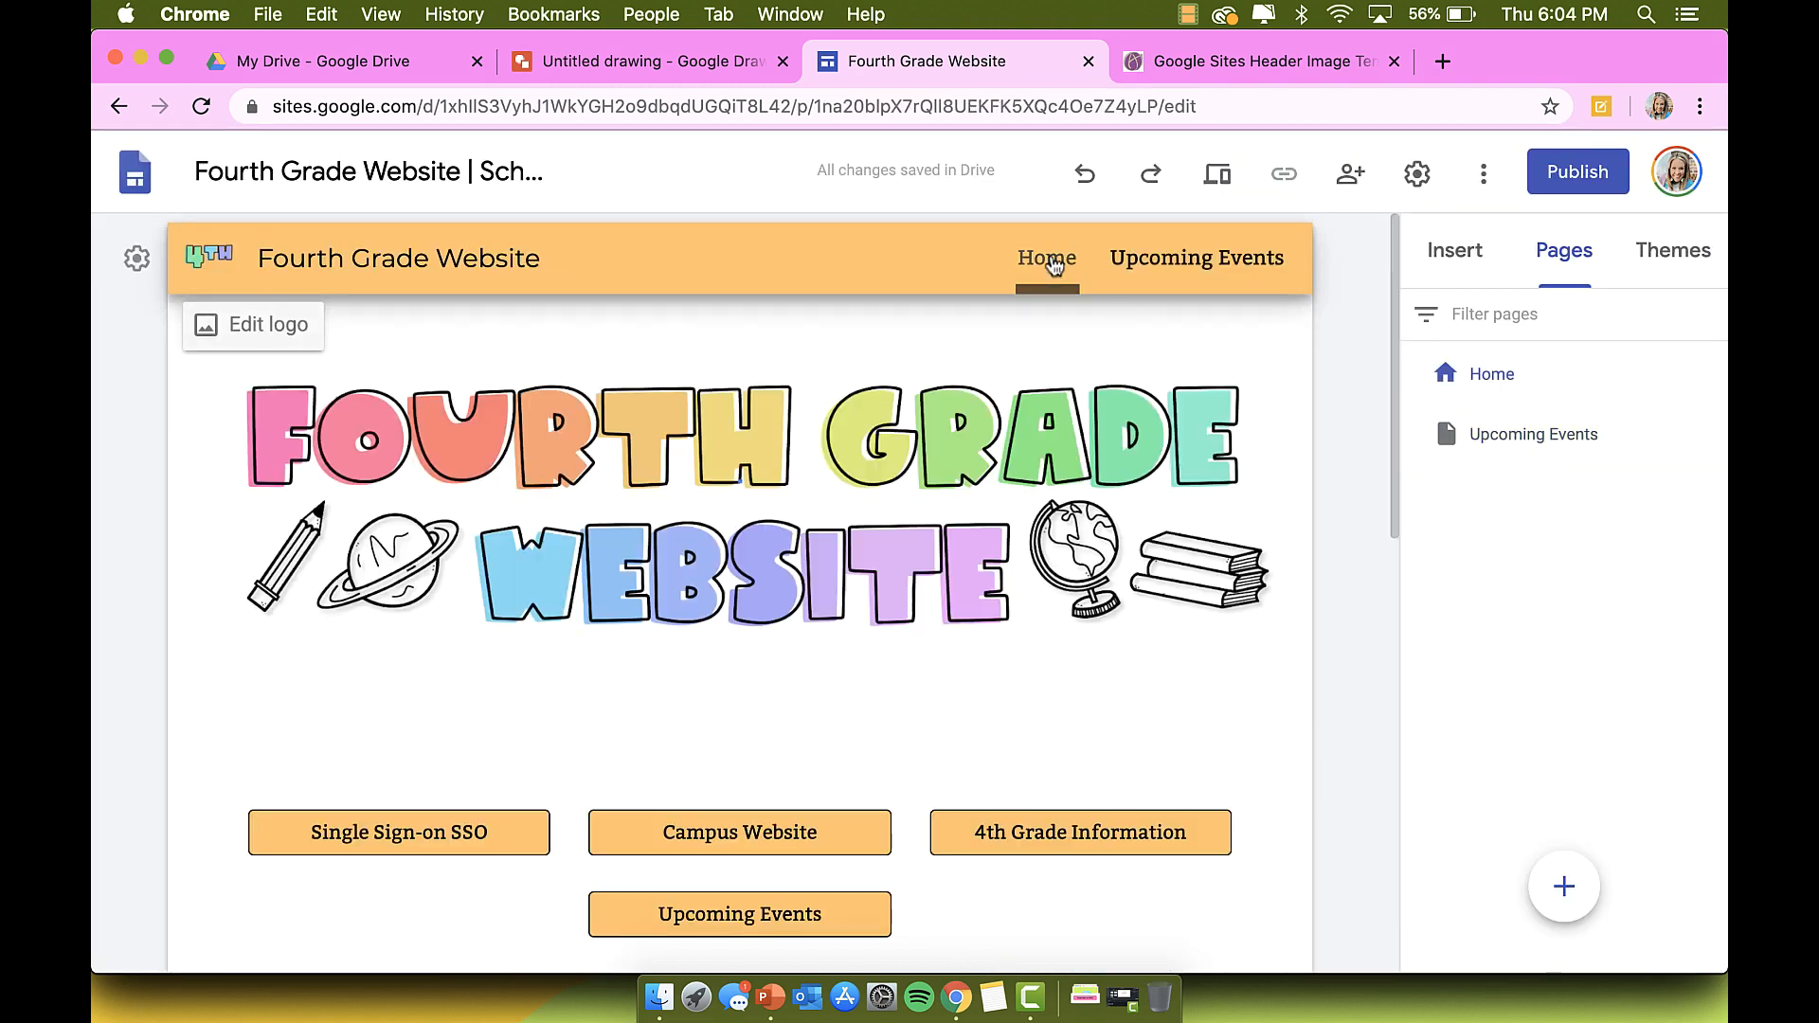
click(1418, 177)
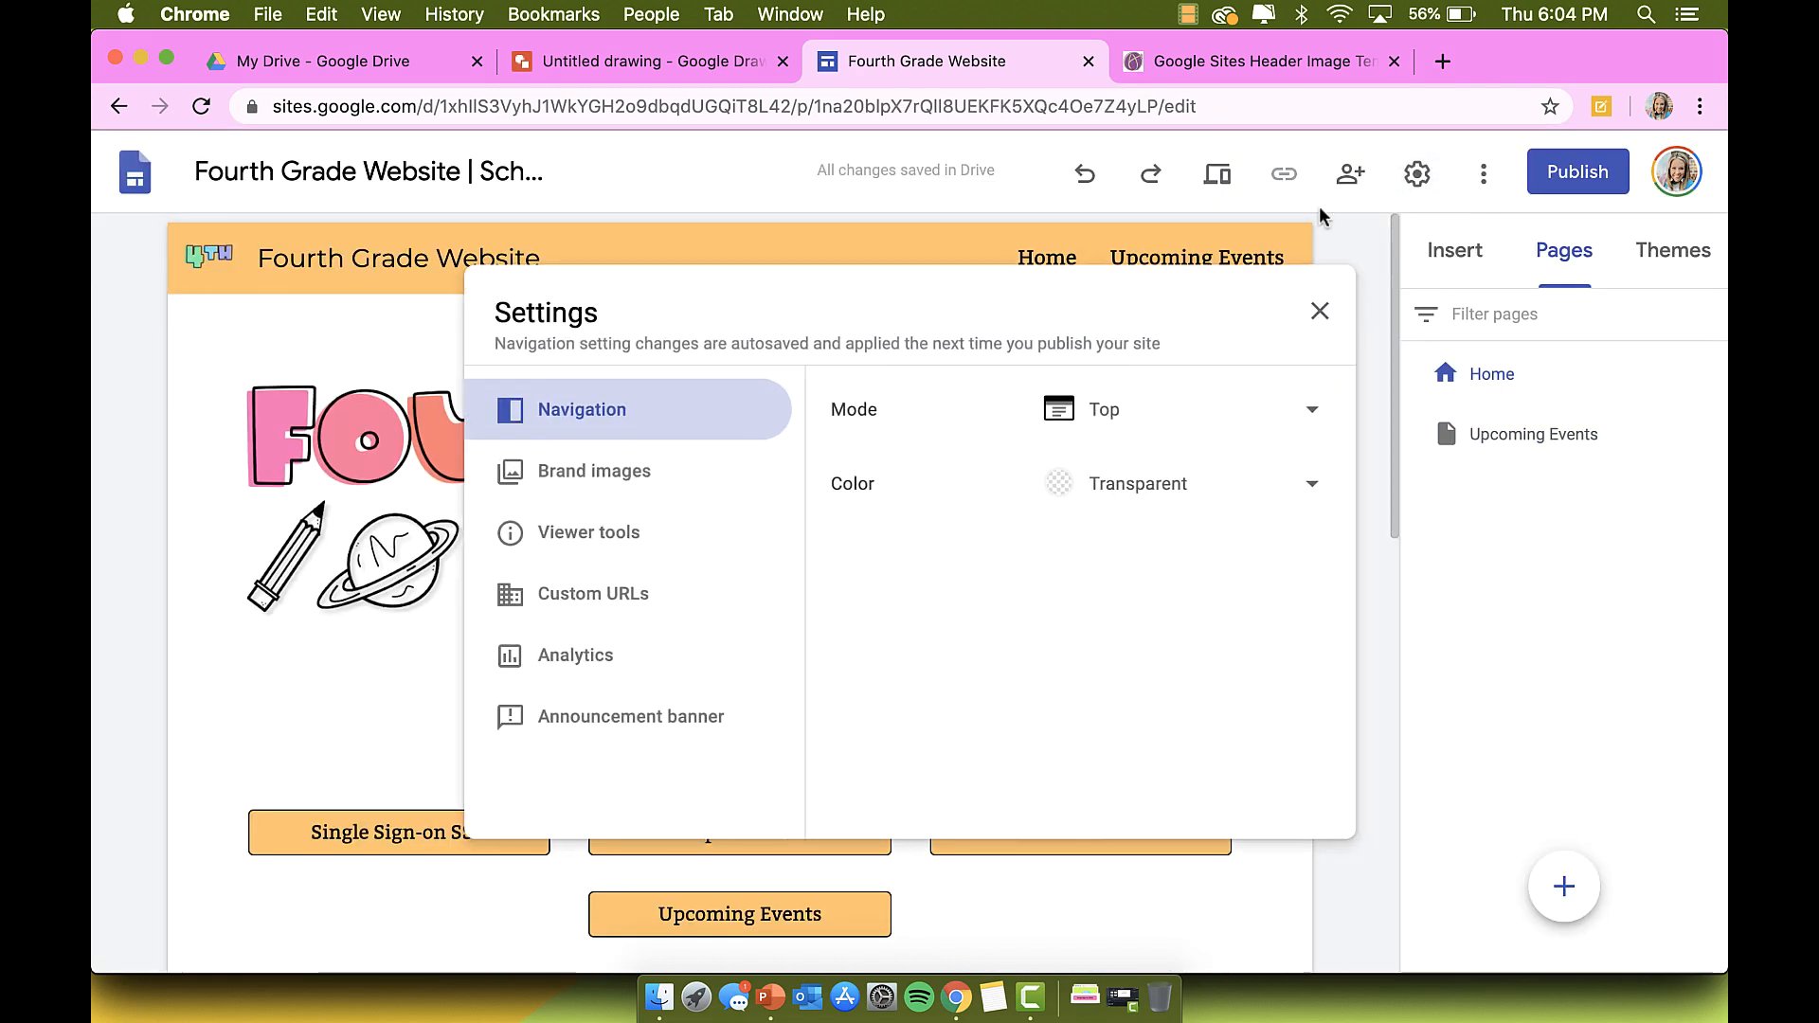
click(1430, 219)
click(1418, 184)
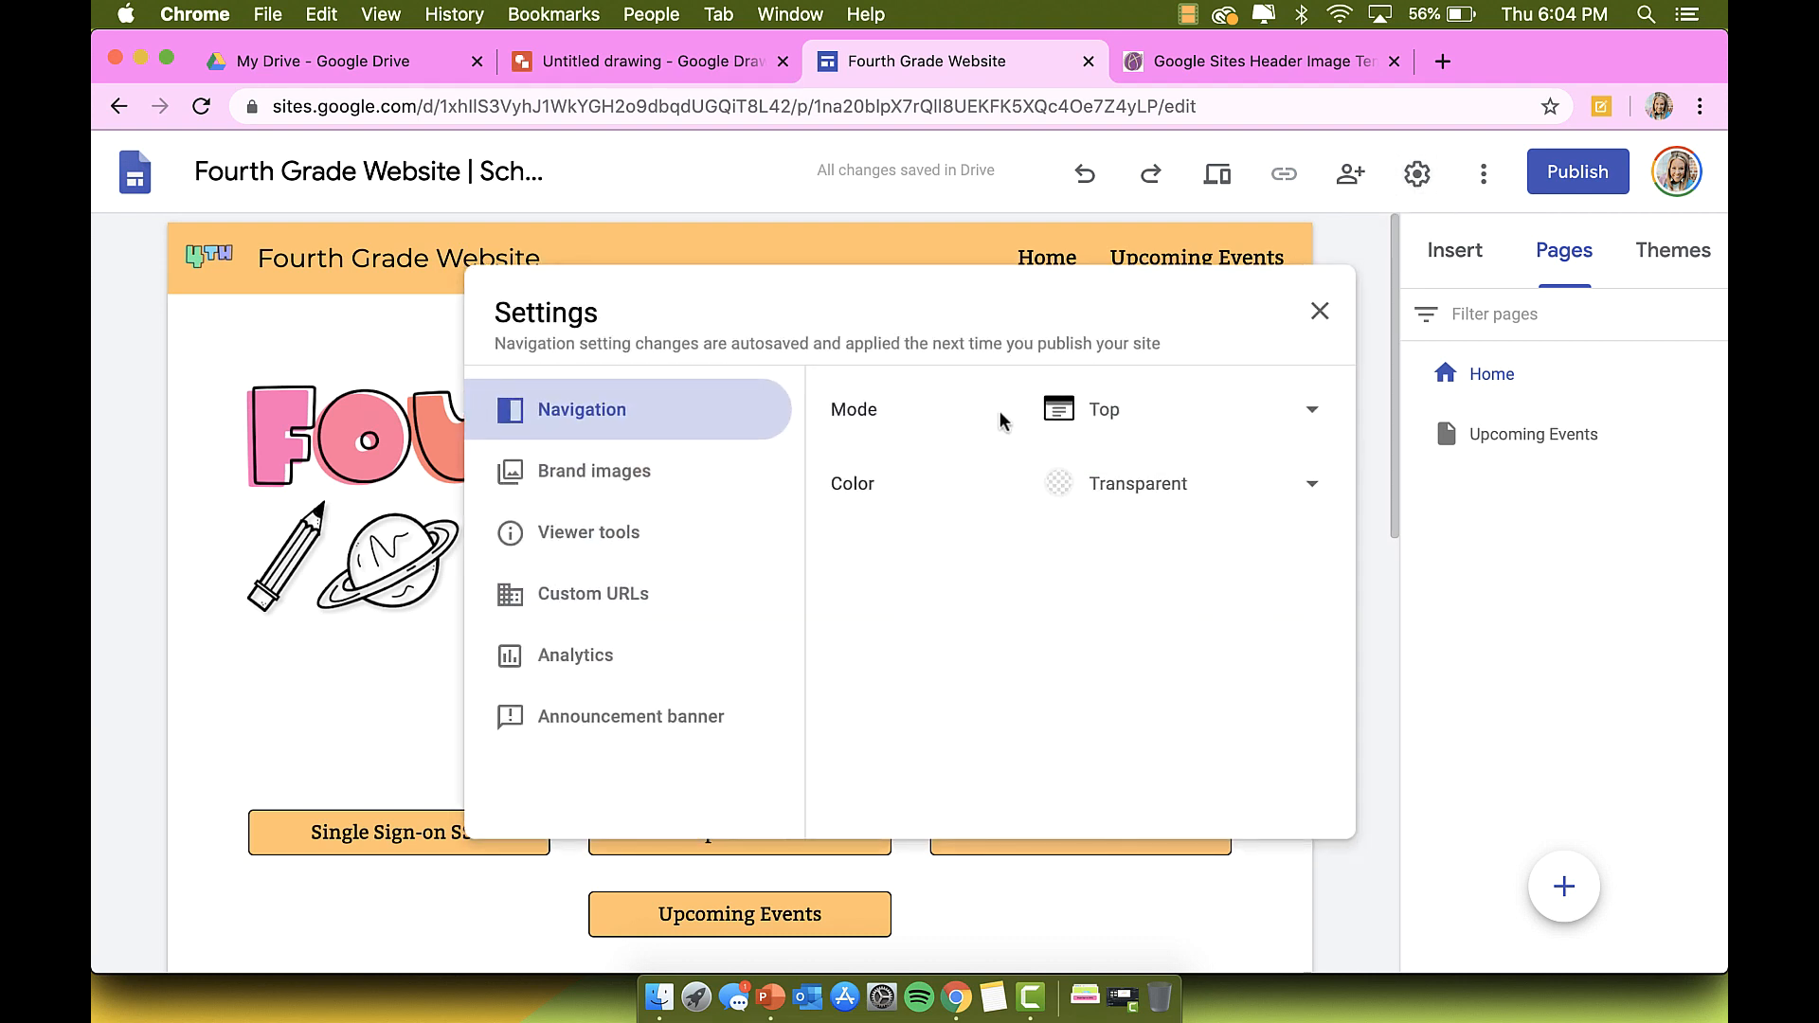
click(1104, 409)
click(1085, 474)
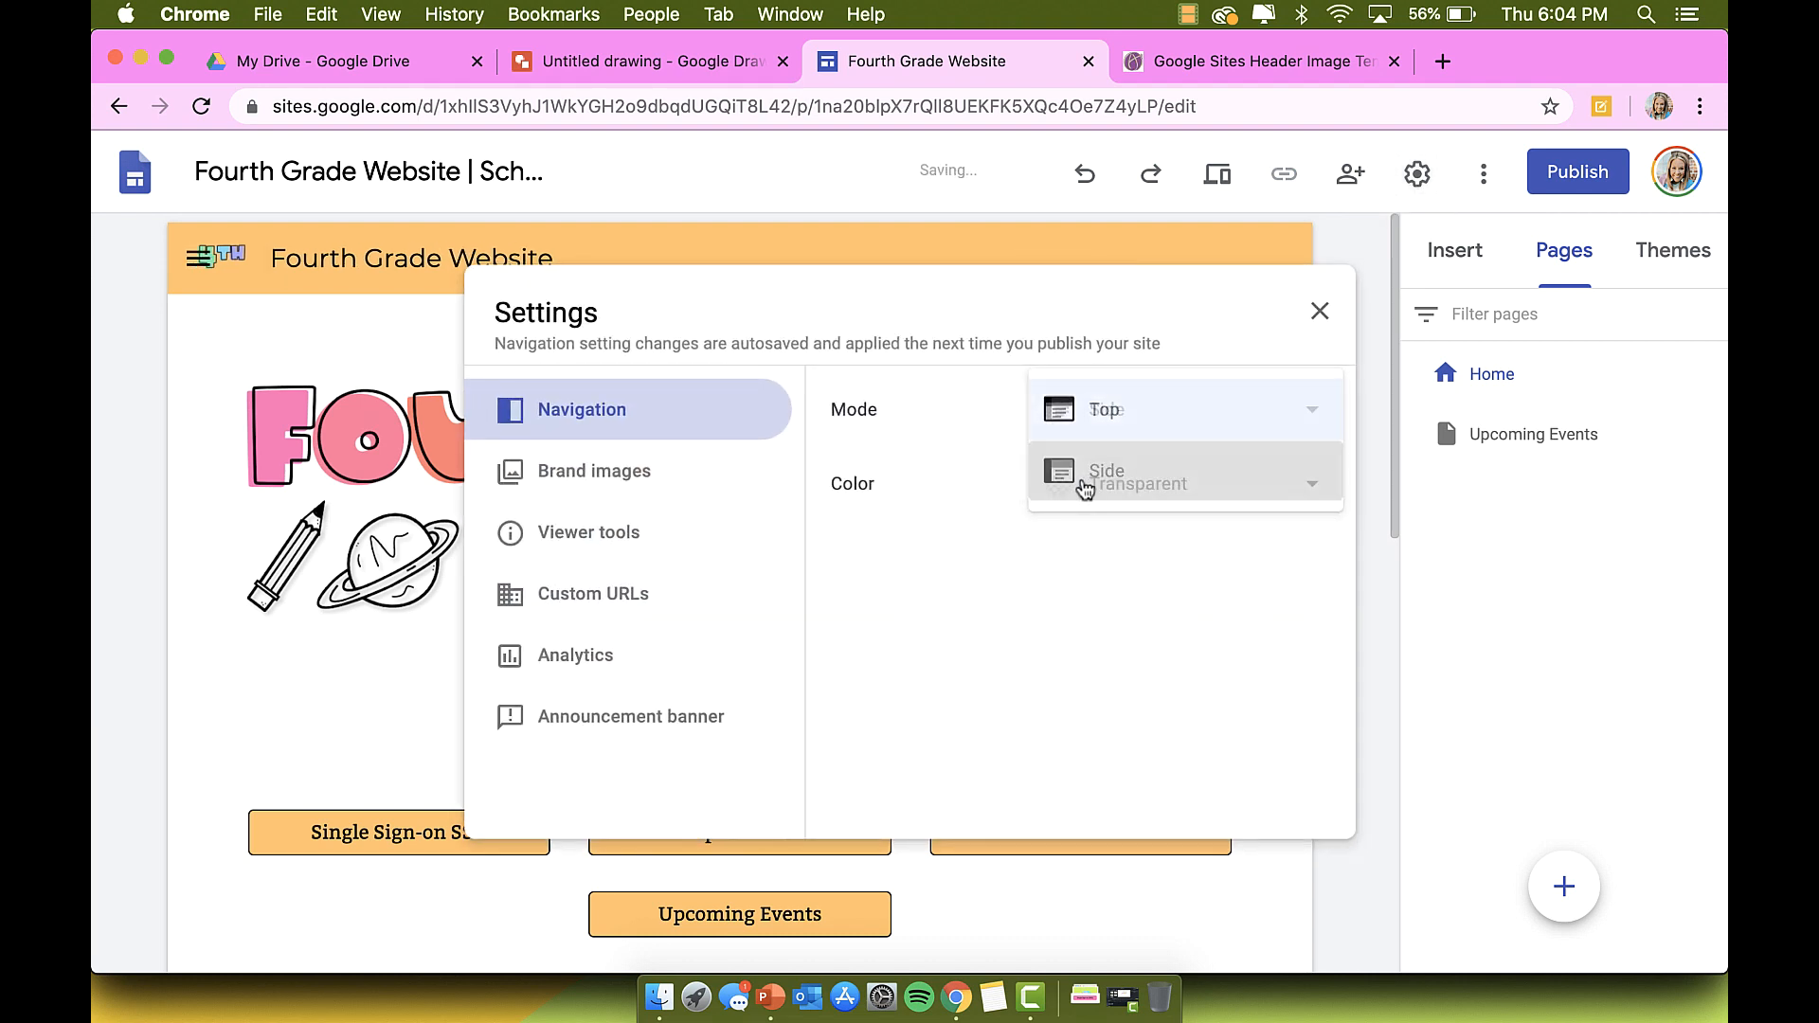
click(1097, 409)
click(1104, 349)
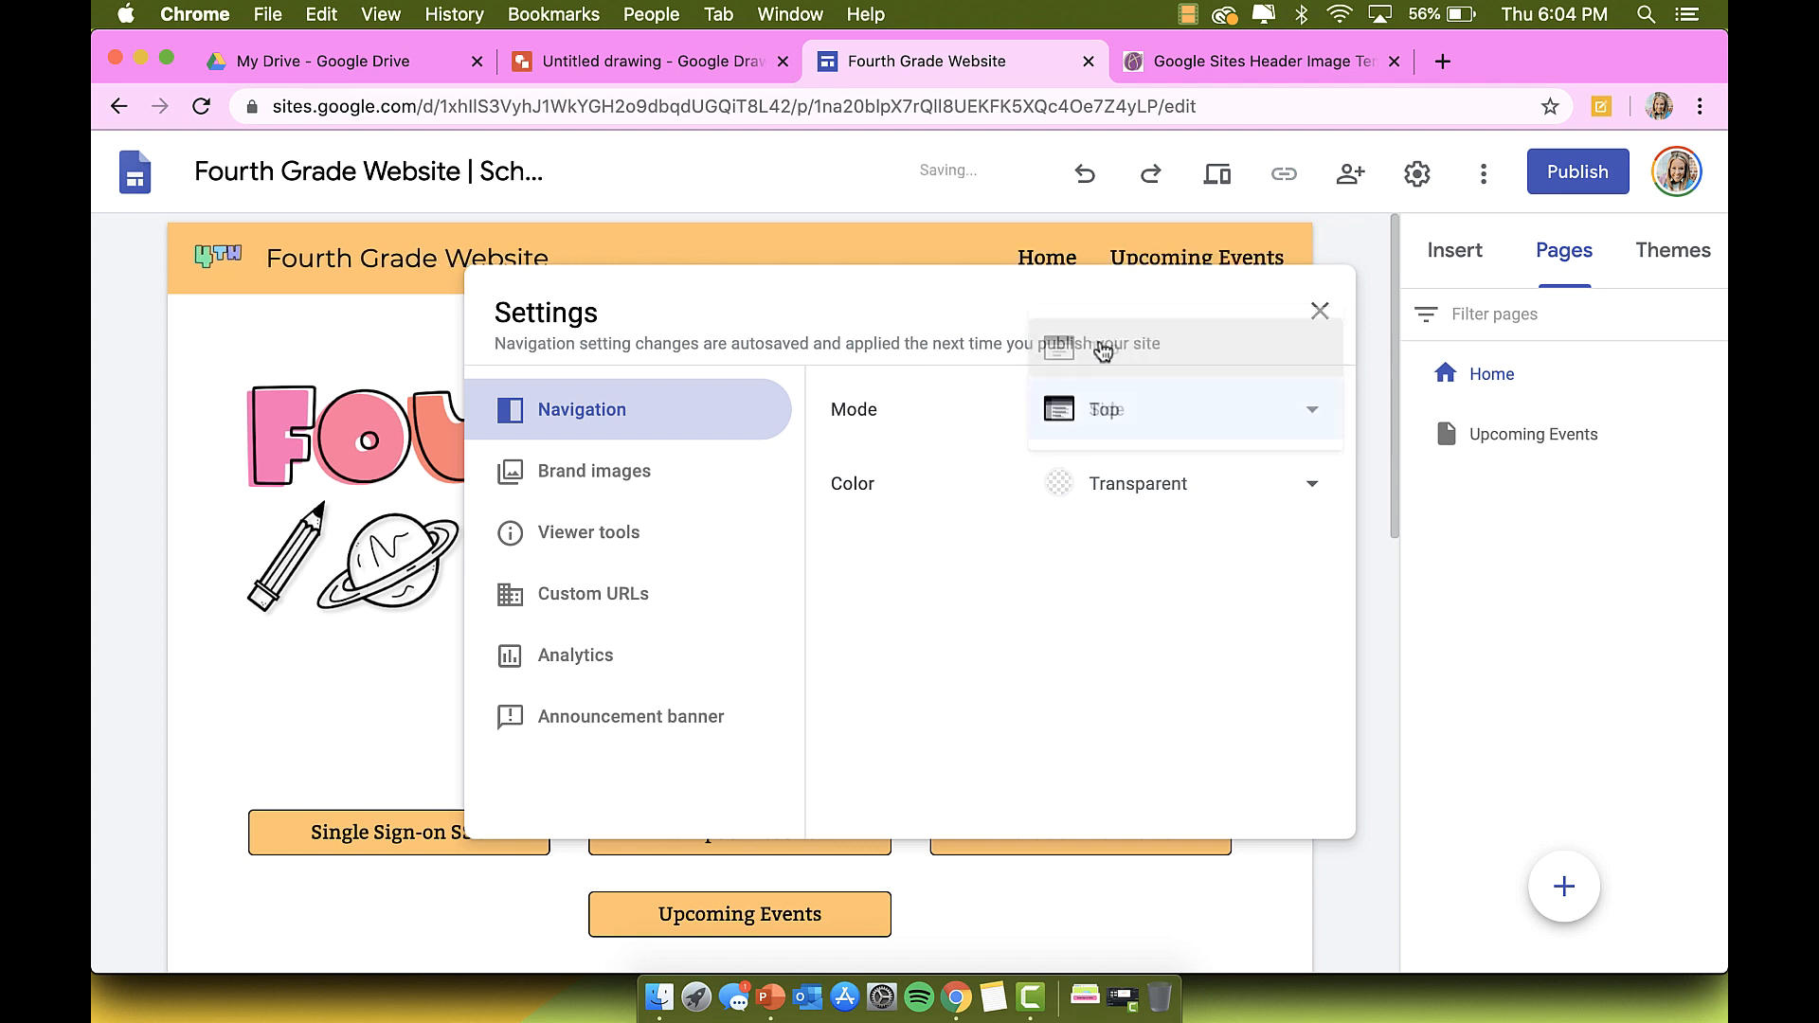
click(1117, 483)
click(1104, 484)
click(1074, 488)
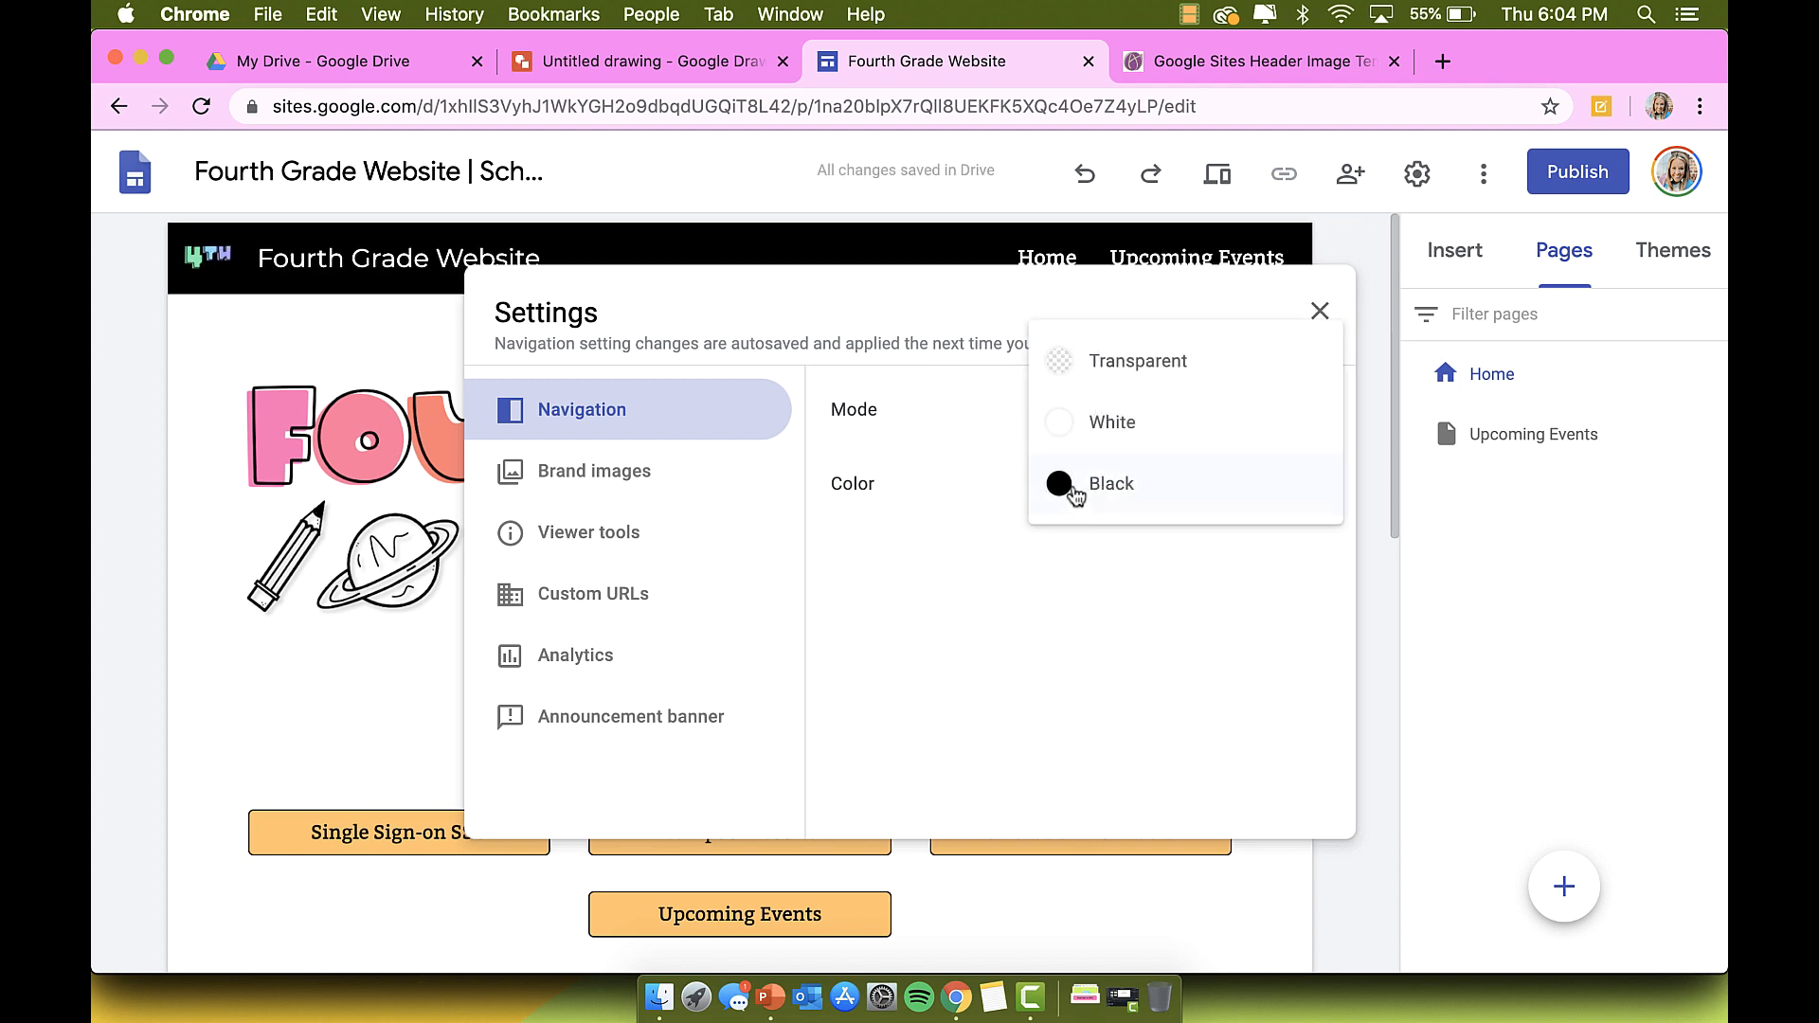
click(1116, 483)
click(1121, 488)
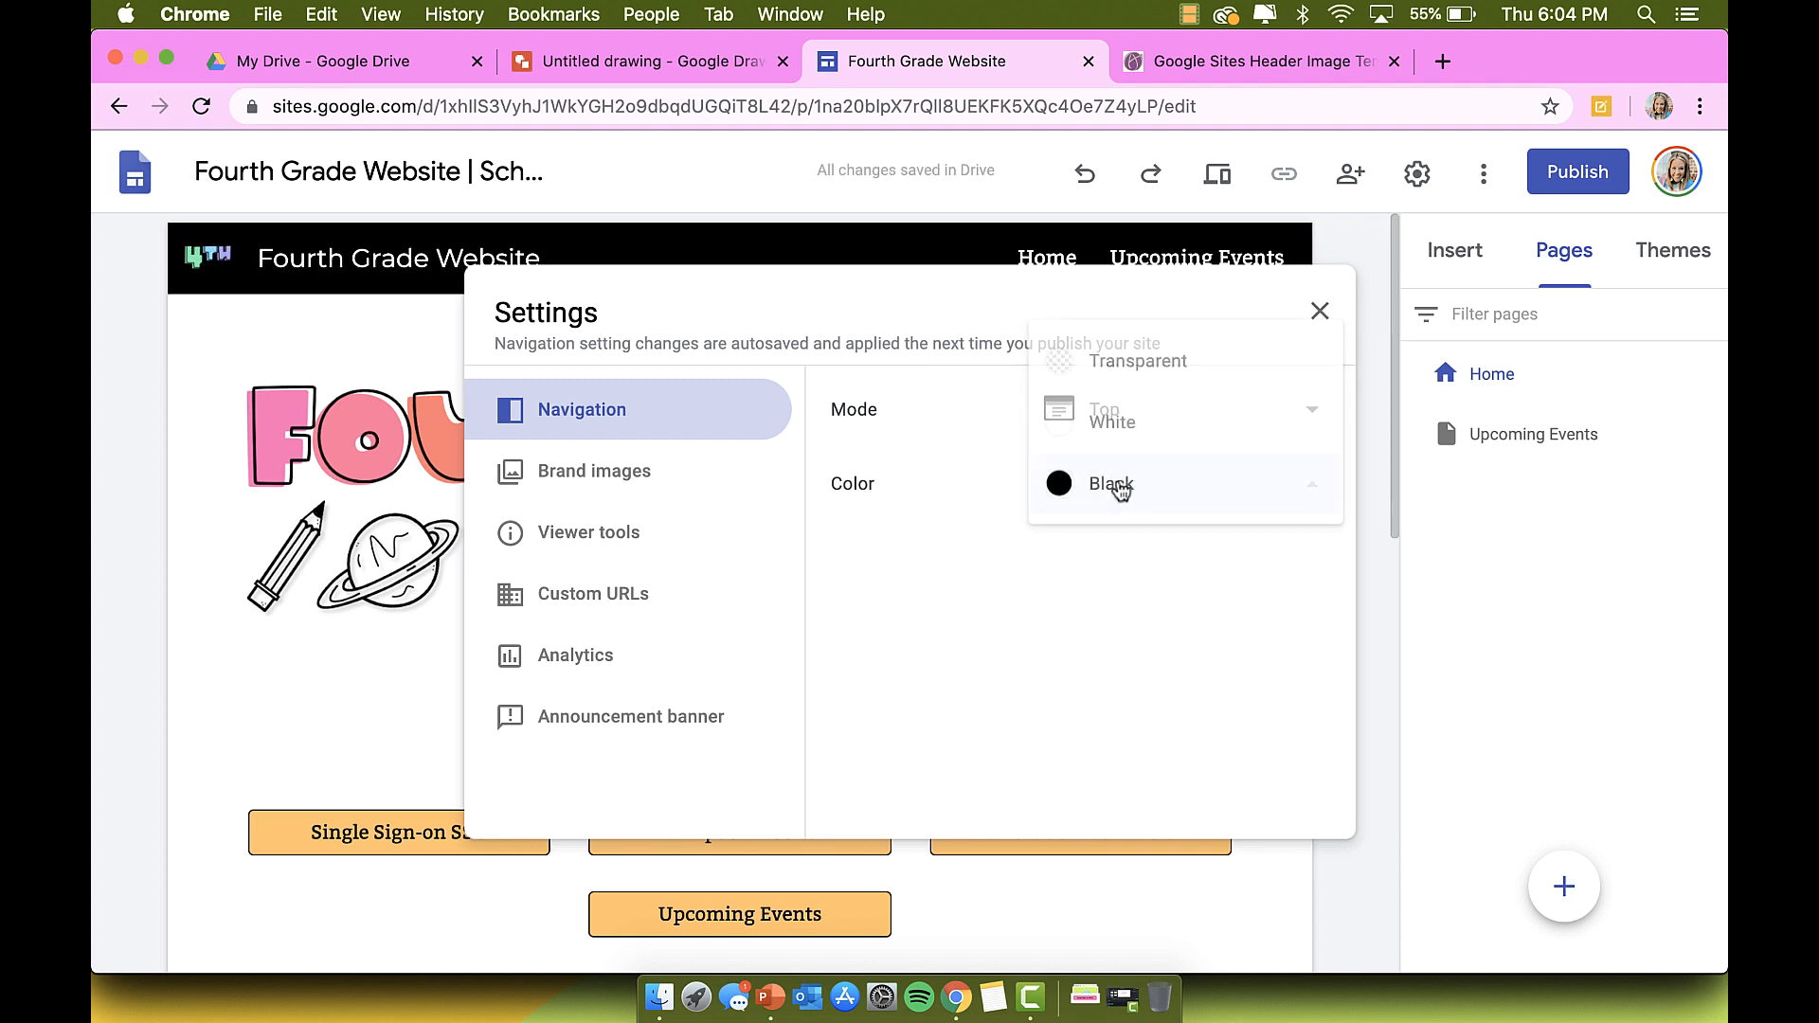
click(1133, 361)
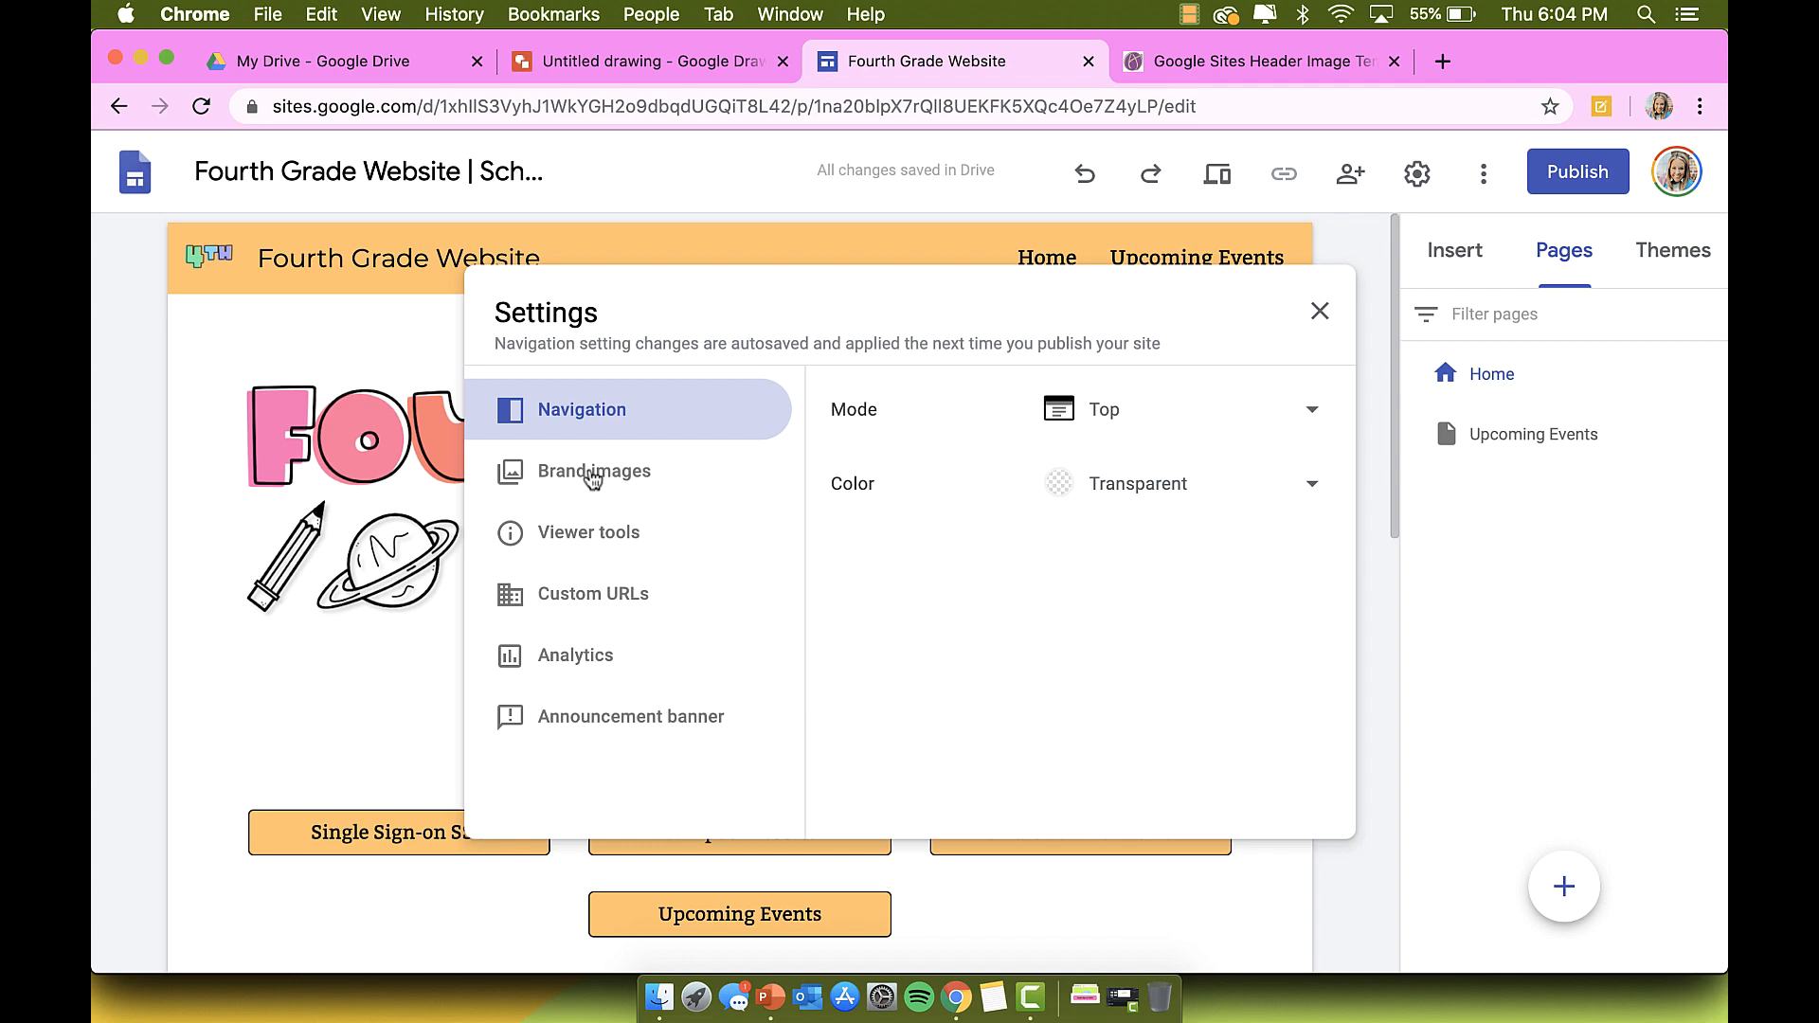
Step: Set navigation mode to Side, close settings, and check the side navigation drawer
click(592, 479)
click(582, 409)
click(1185, 409)
click(1157, 475)
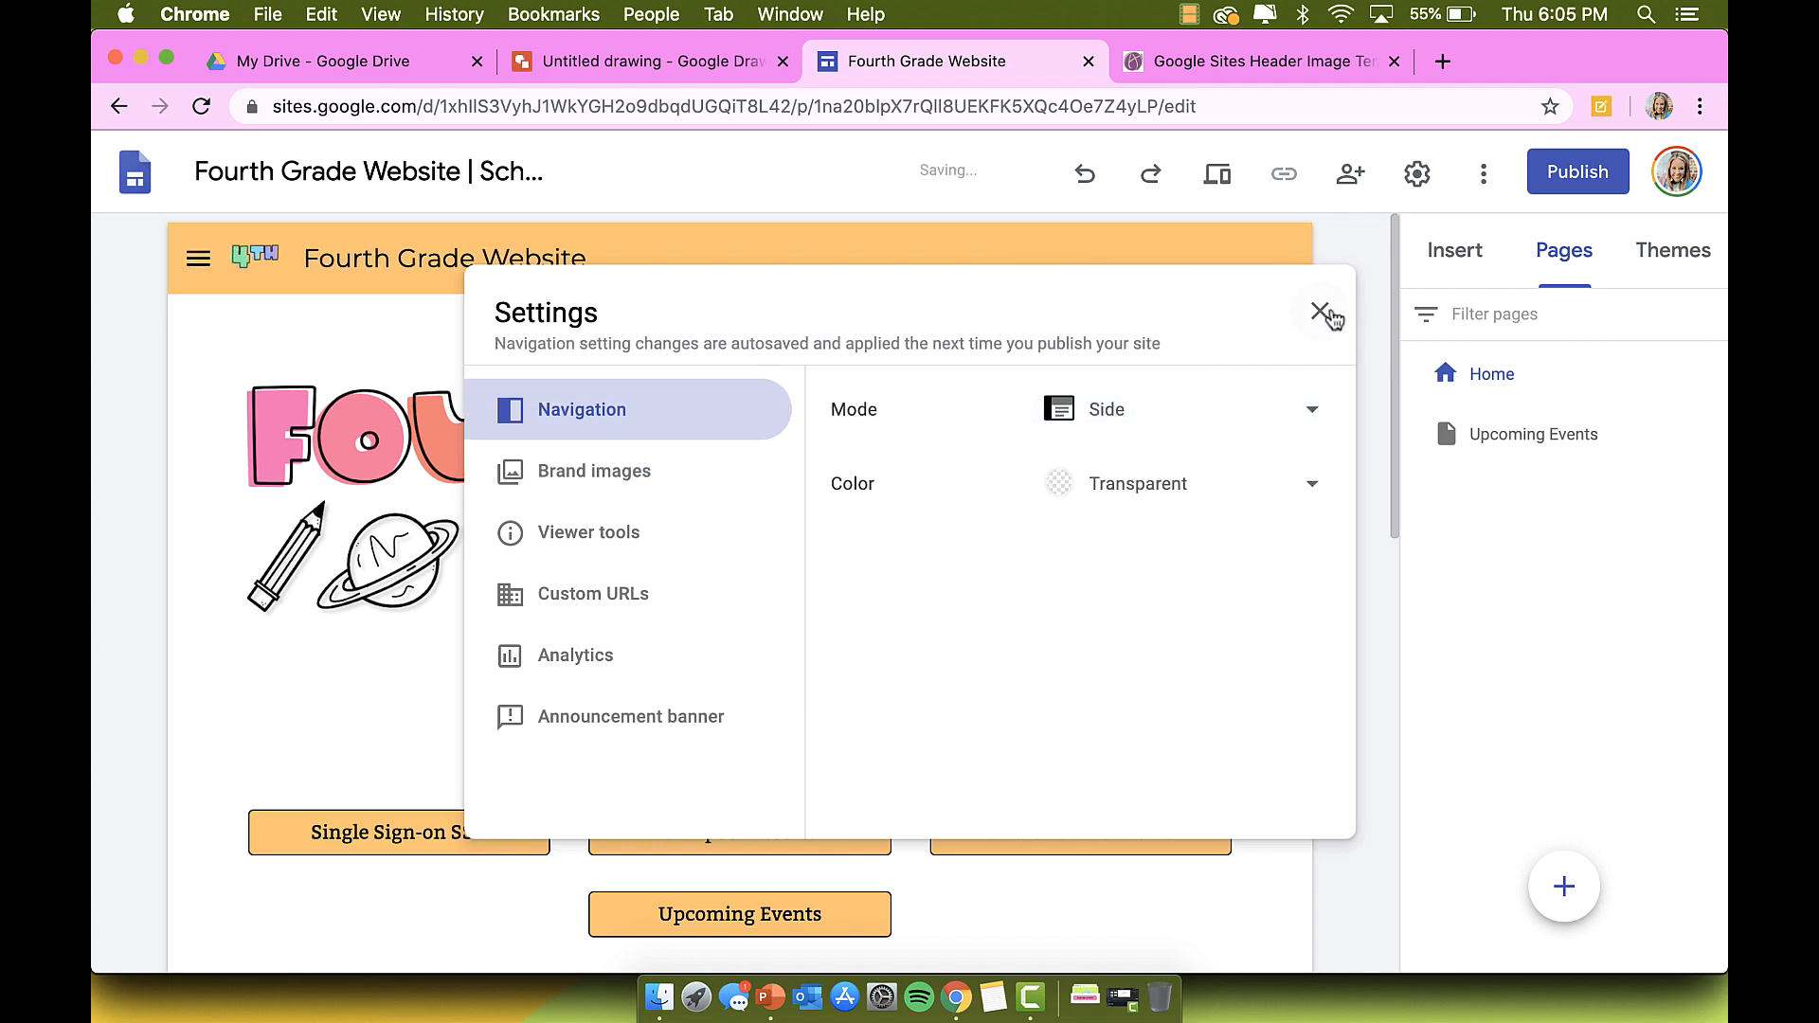
click(1320, 312)
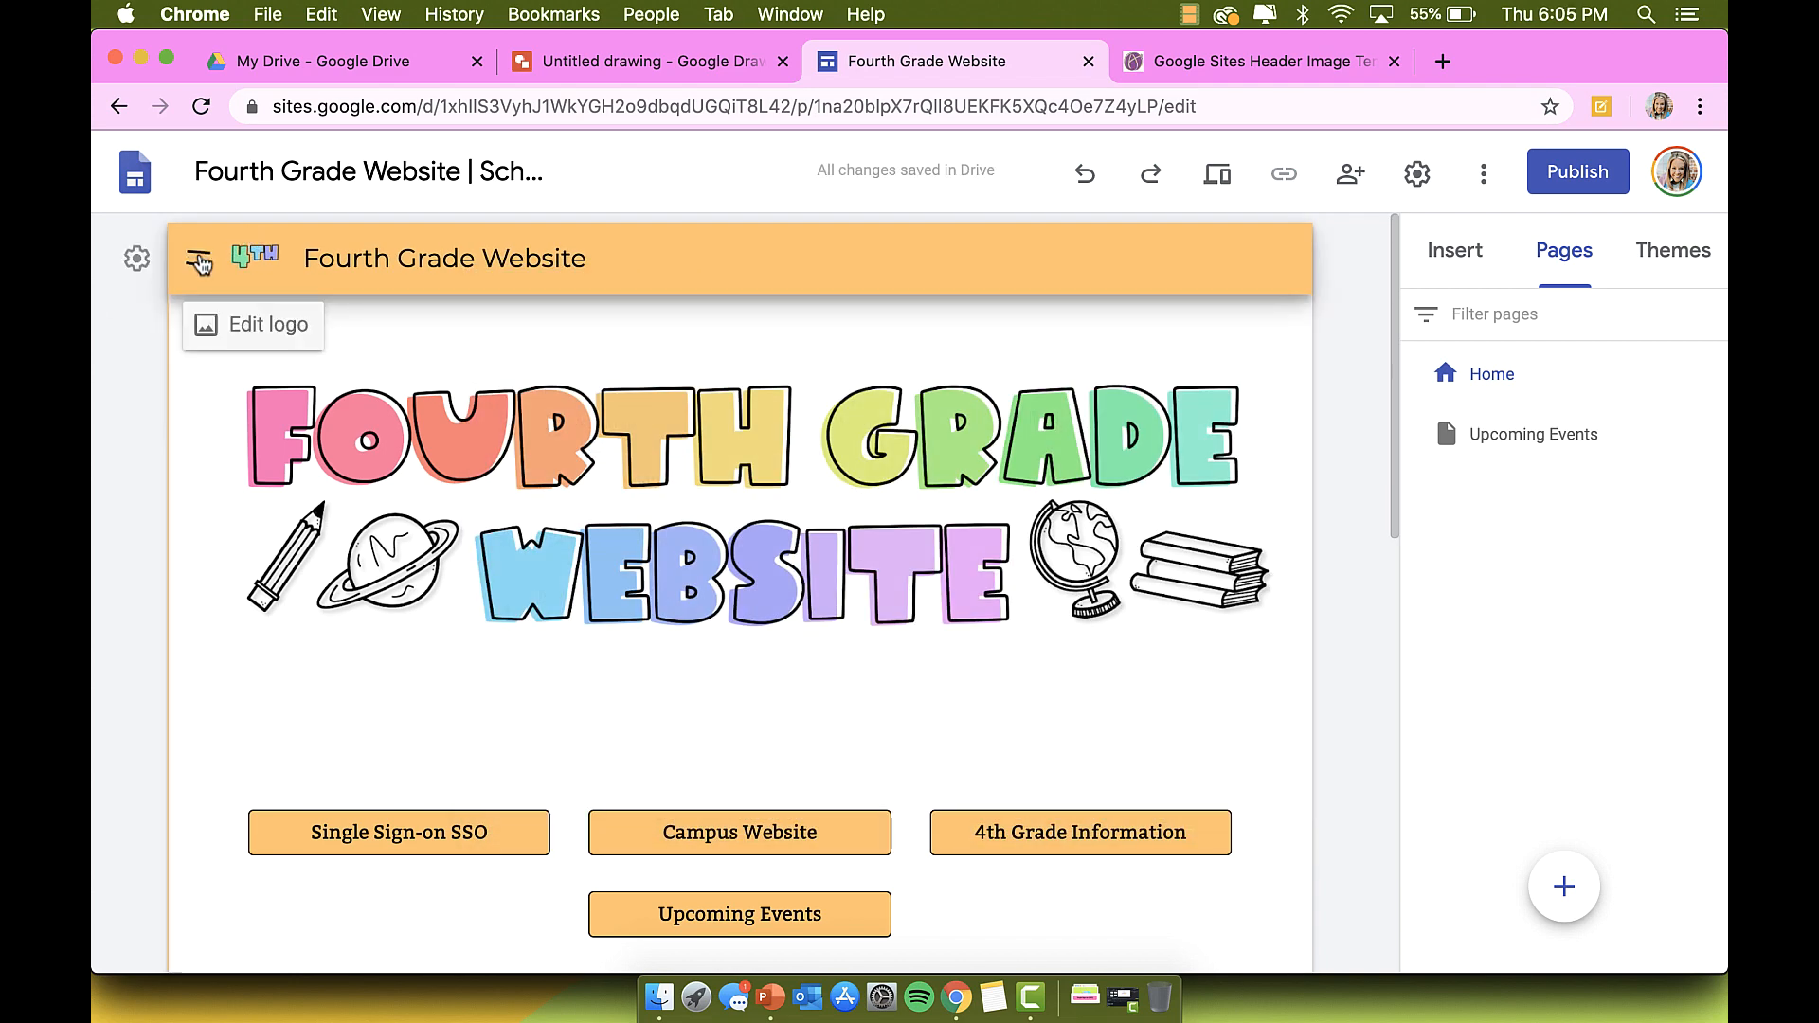
click(199, 261)
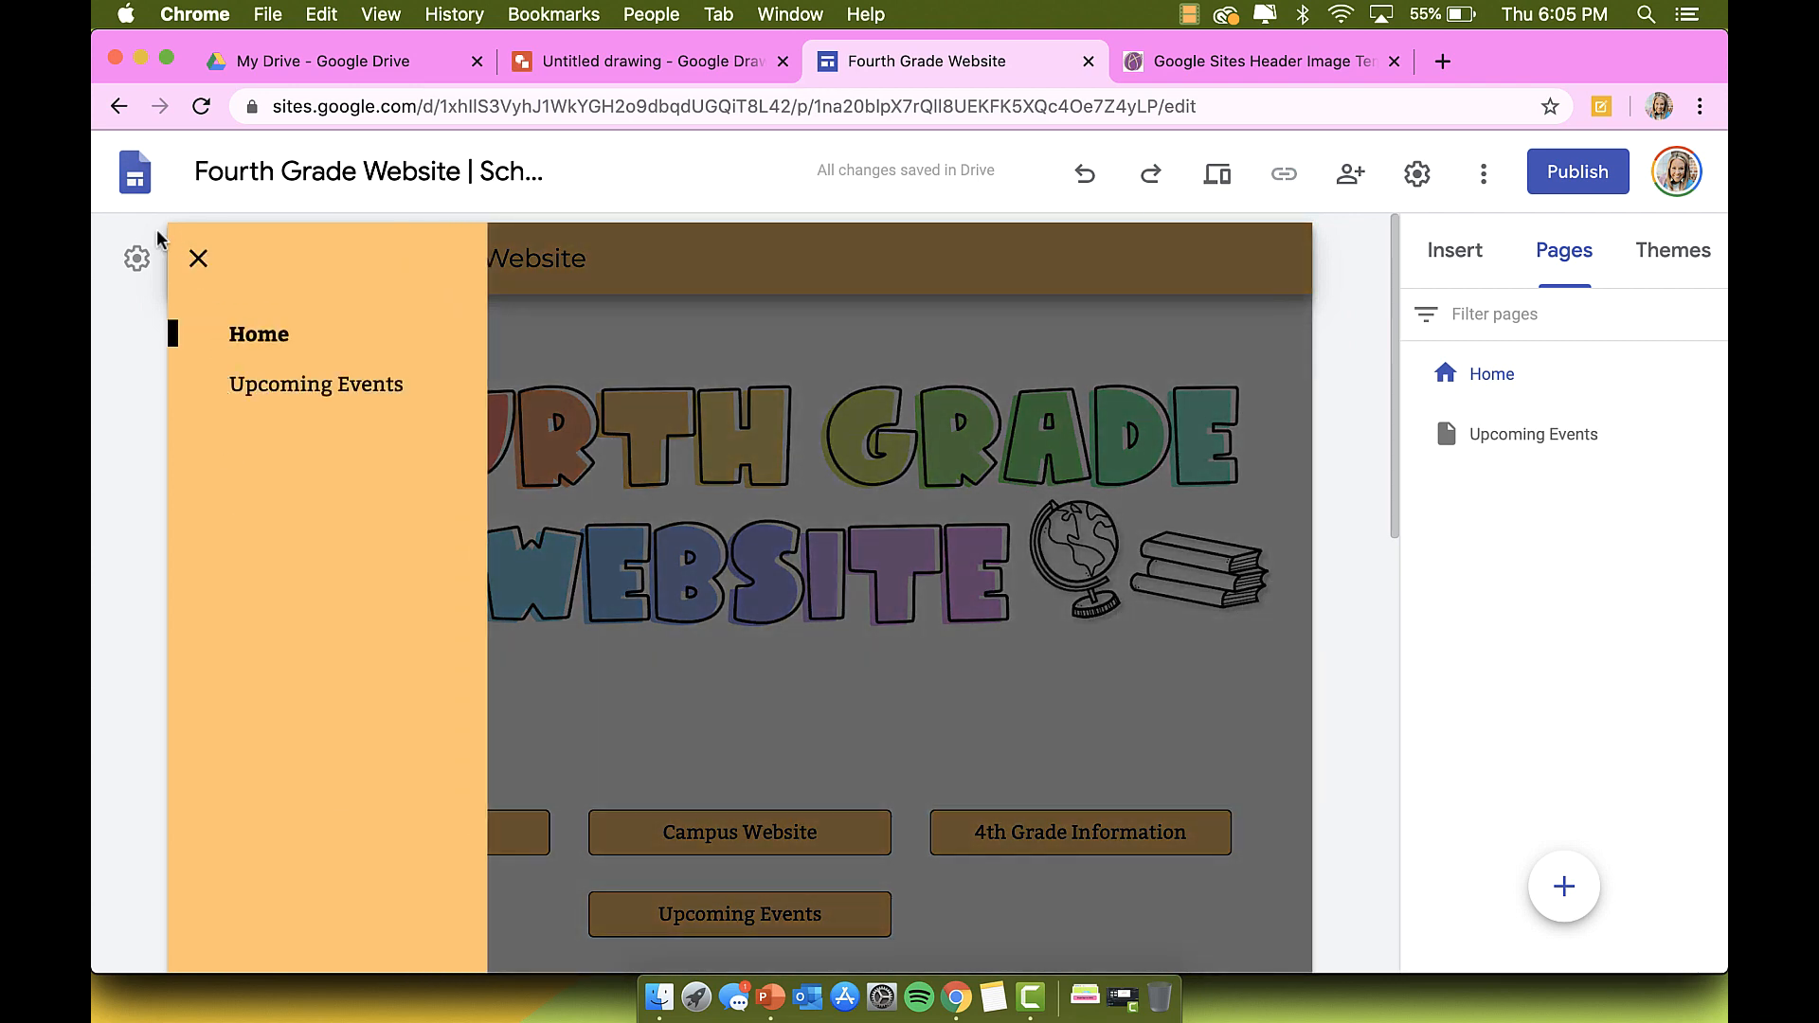
Step: Reopen navigation settings, briefly try Top again, and confirm Side mode
click(136, 258)
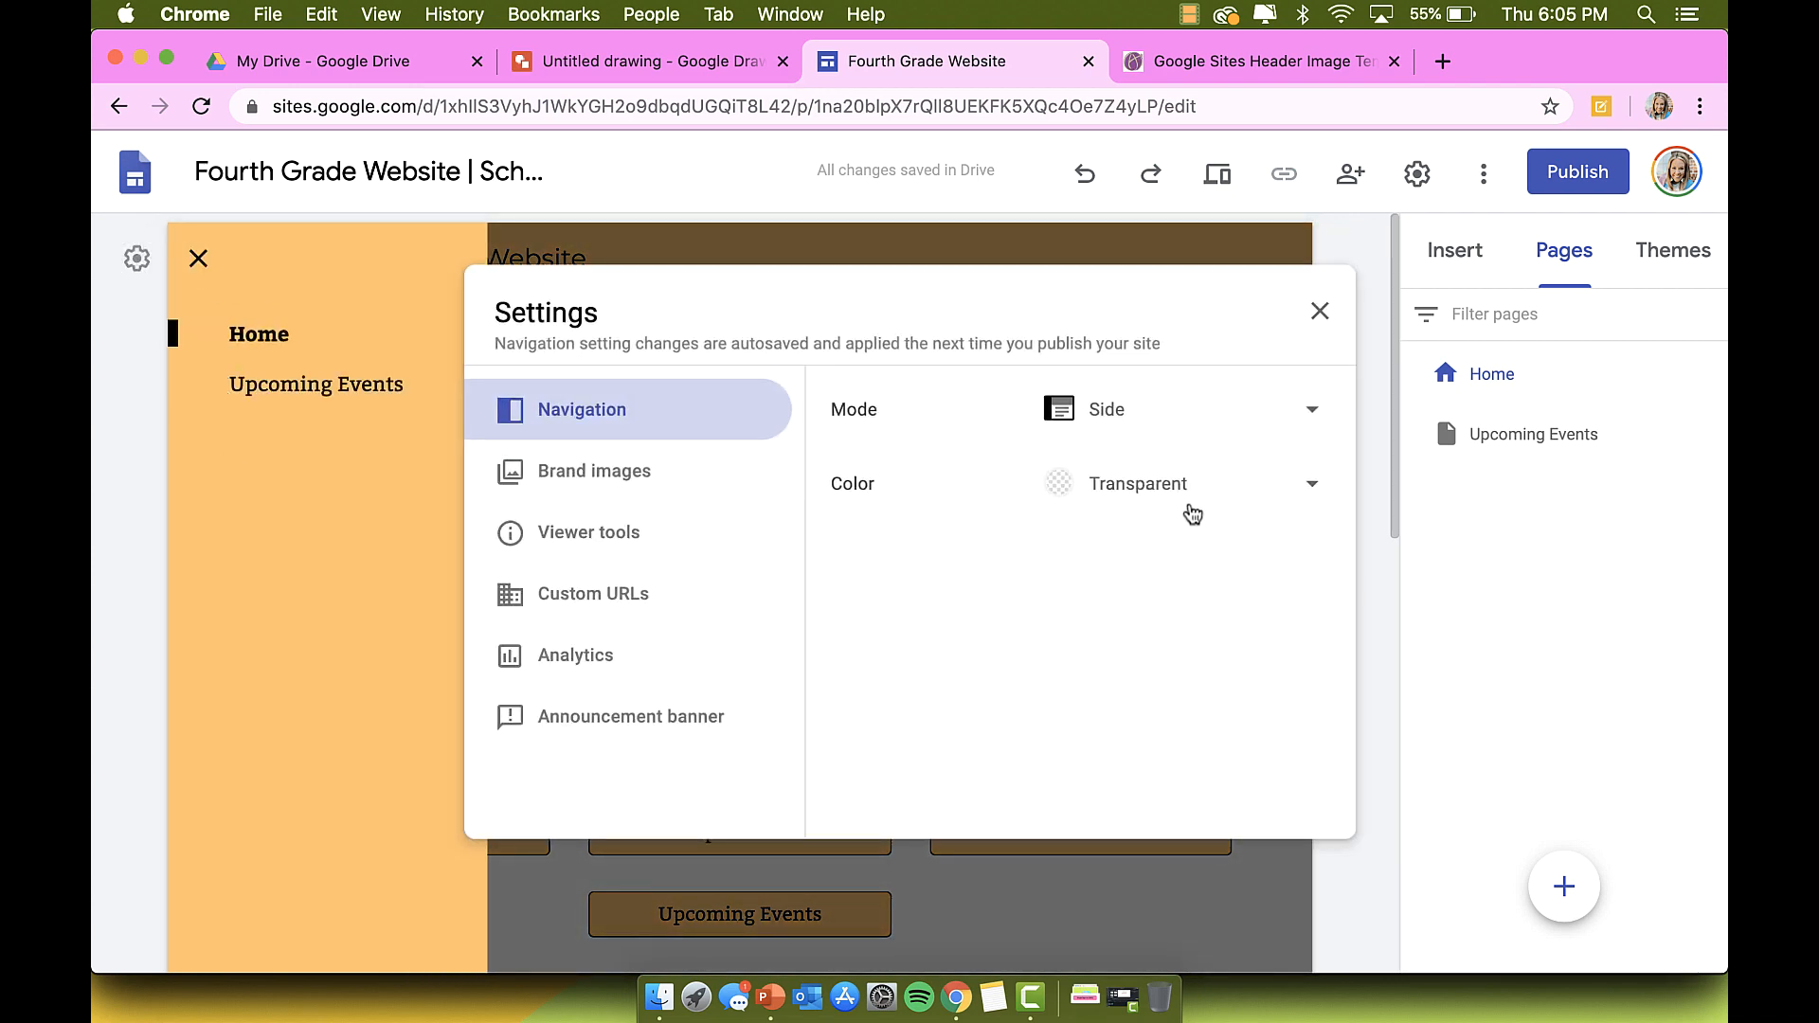
click(1188, 408)
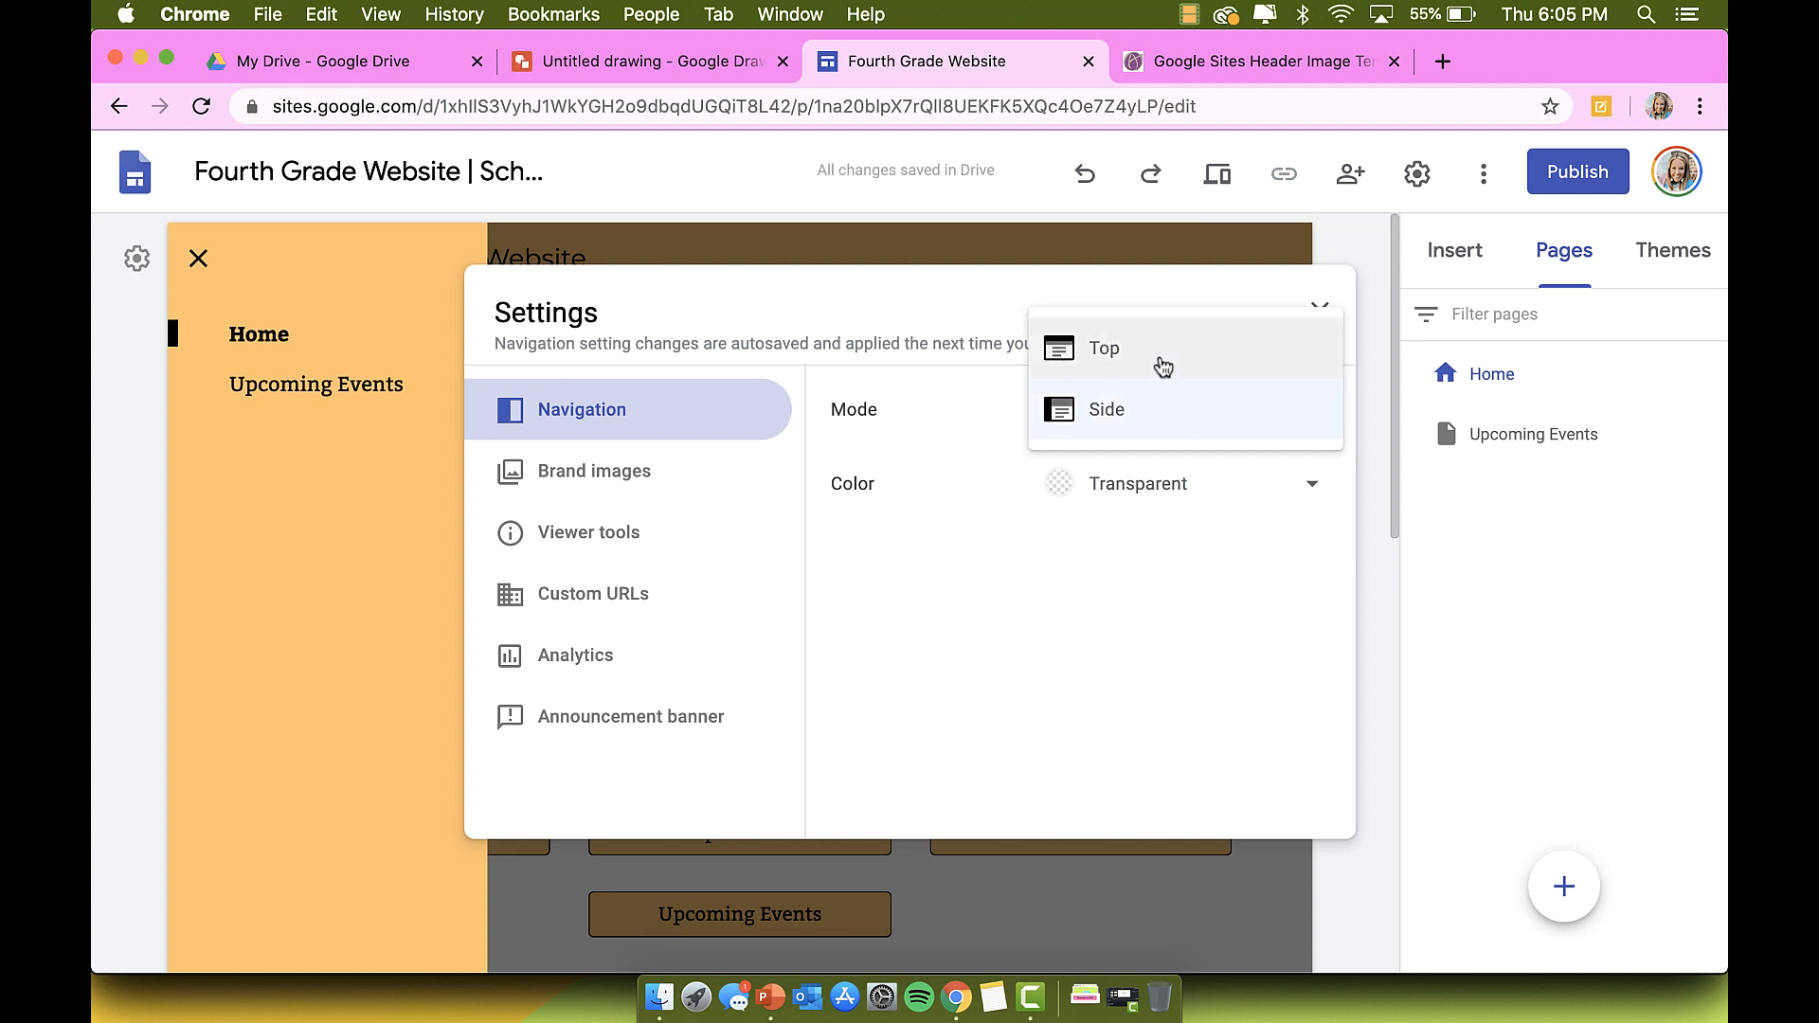
click(1161, 365)
click(1156, 417)
click(1130, 481)
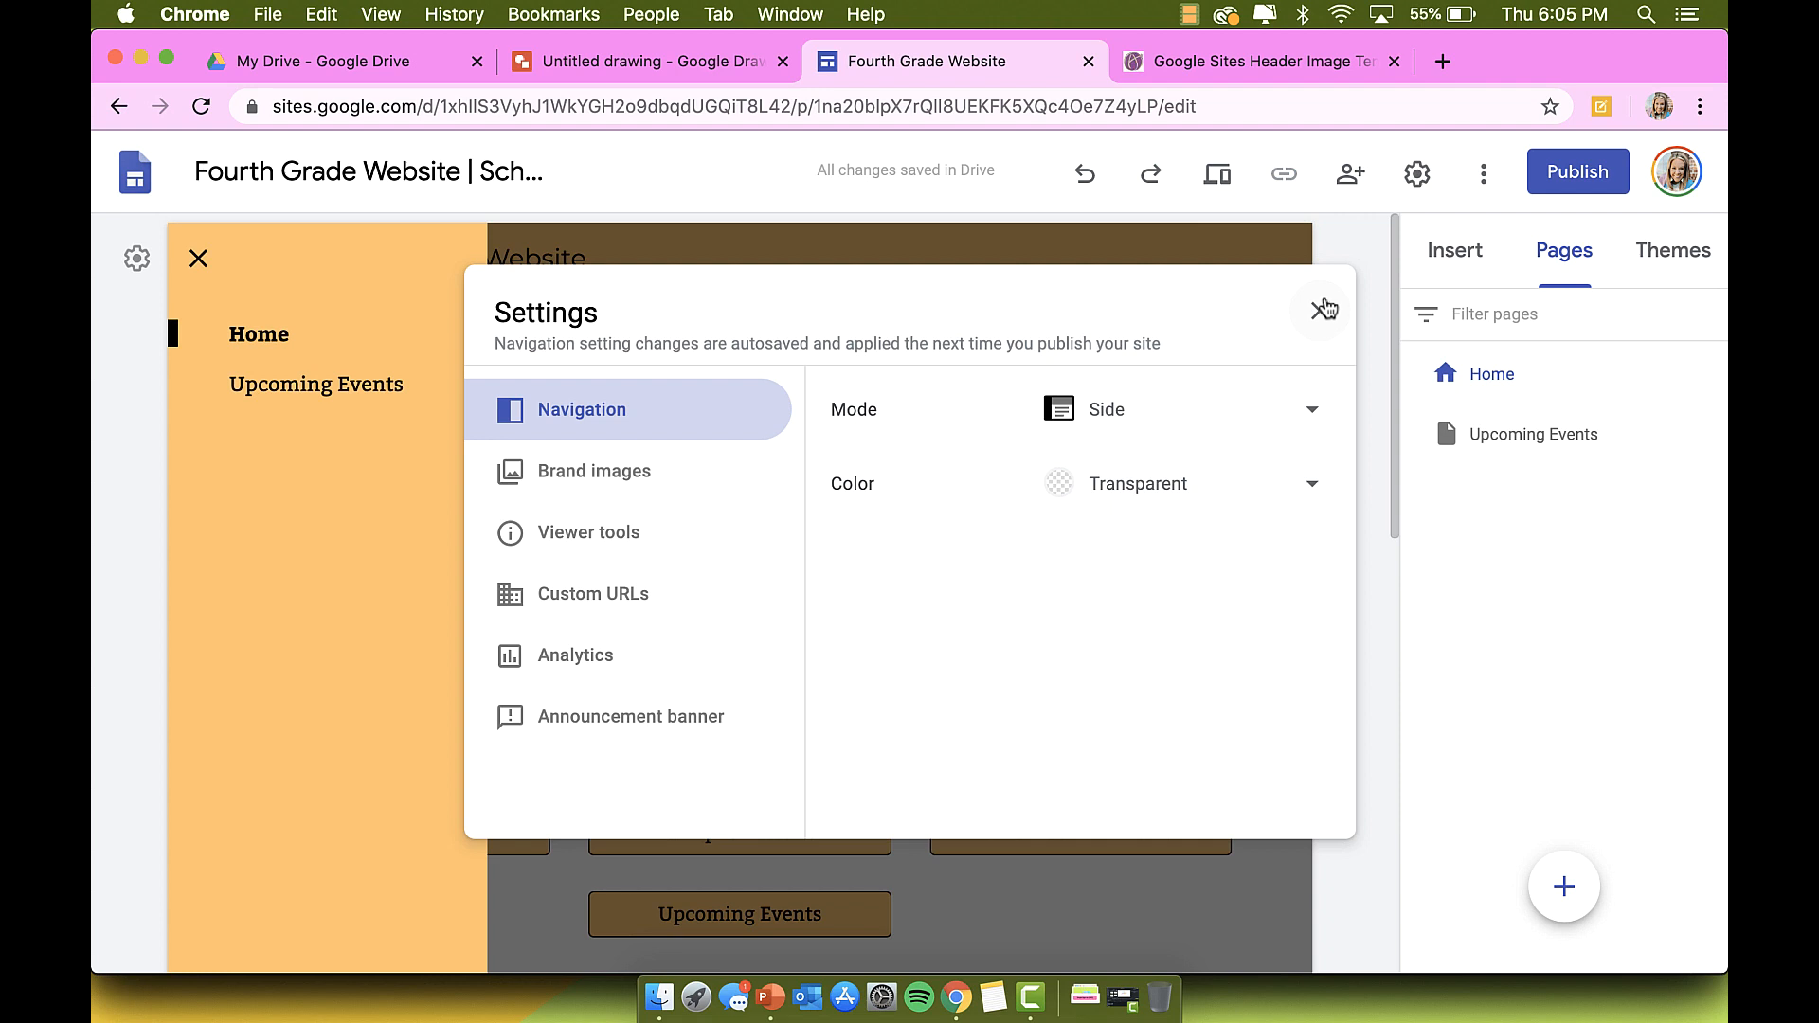
click(1323, 310)
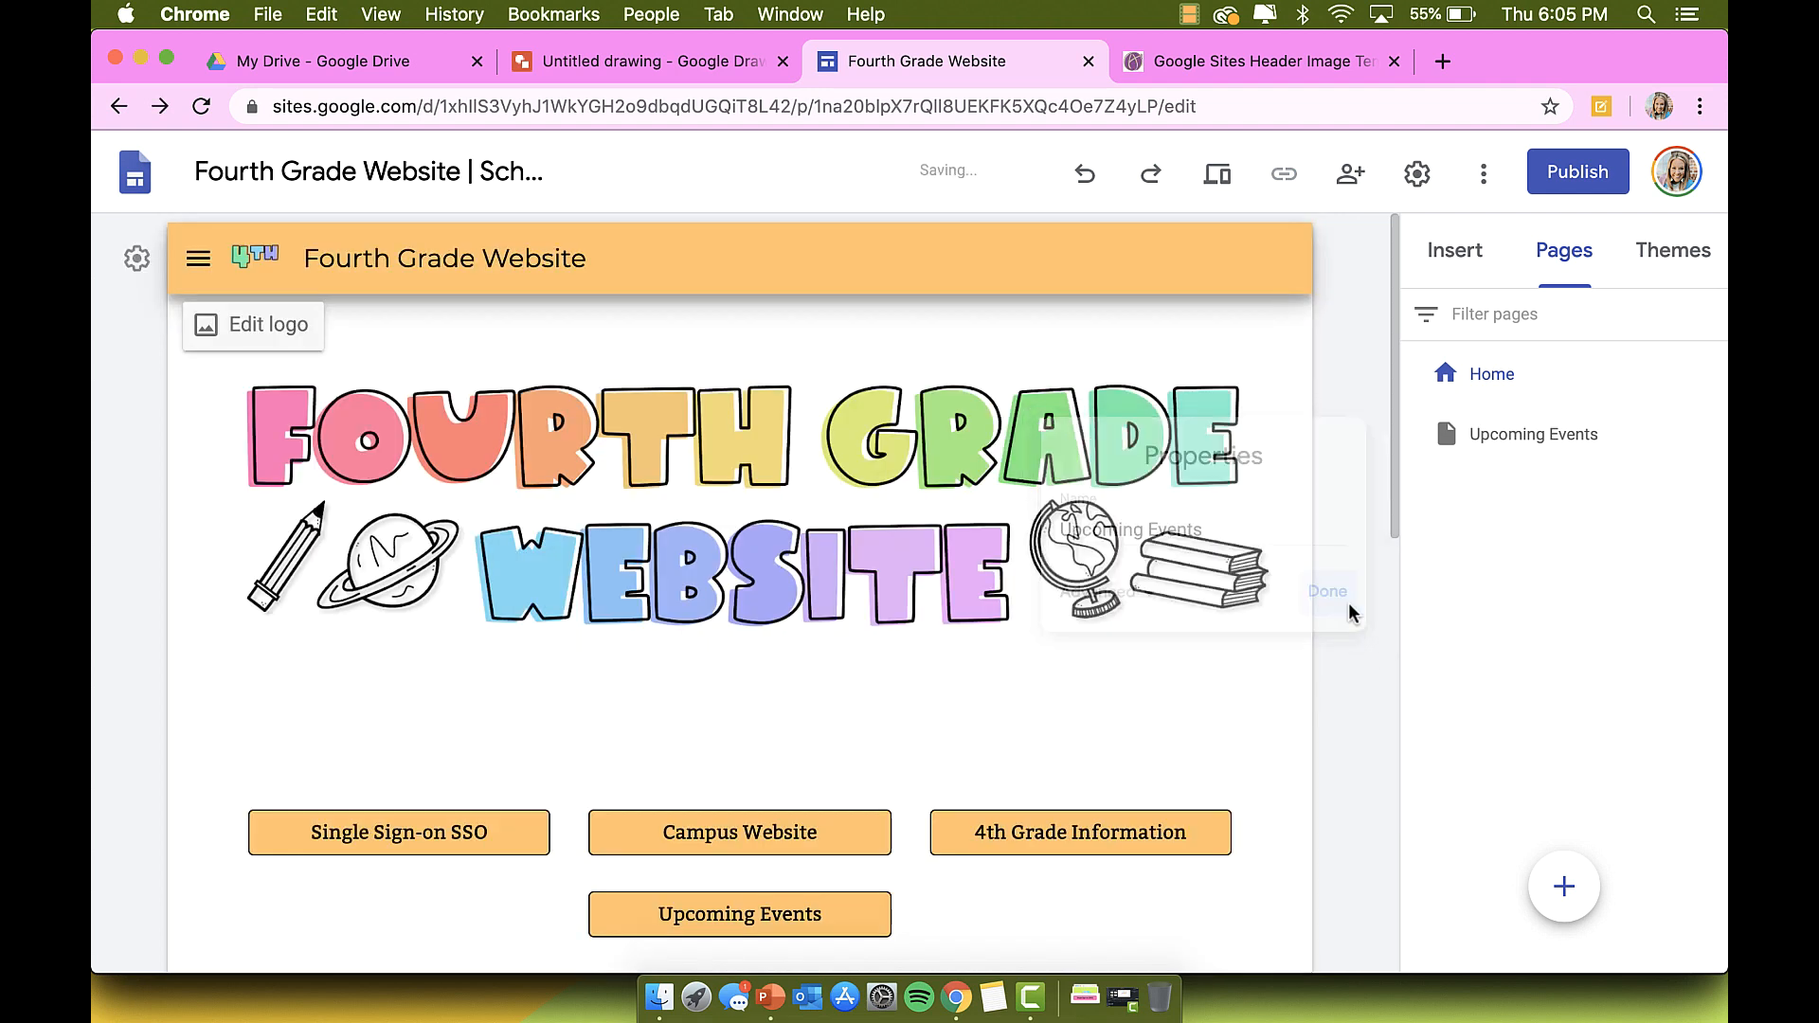
Step: Hide the Upcoming Events page, then set the Upcoming Events button's link to that page
click(1710, 433)
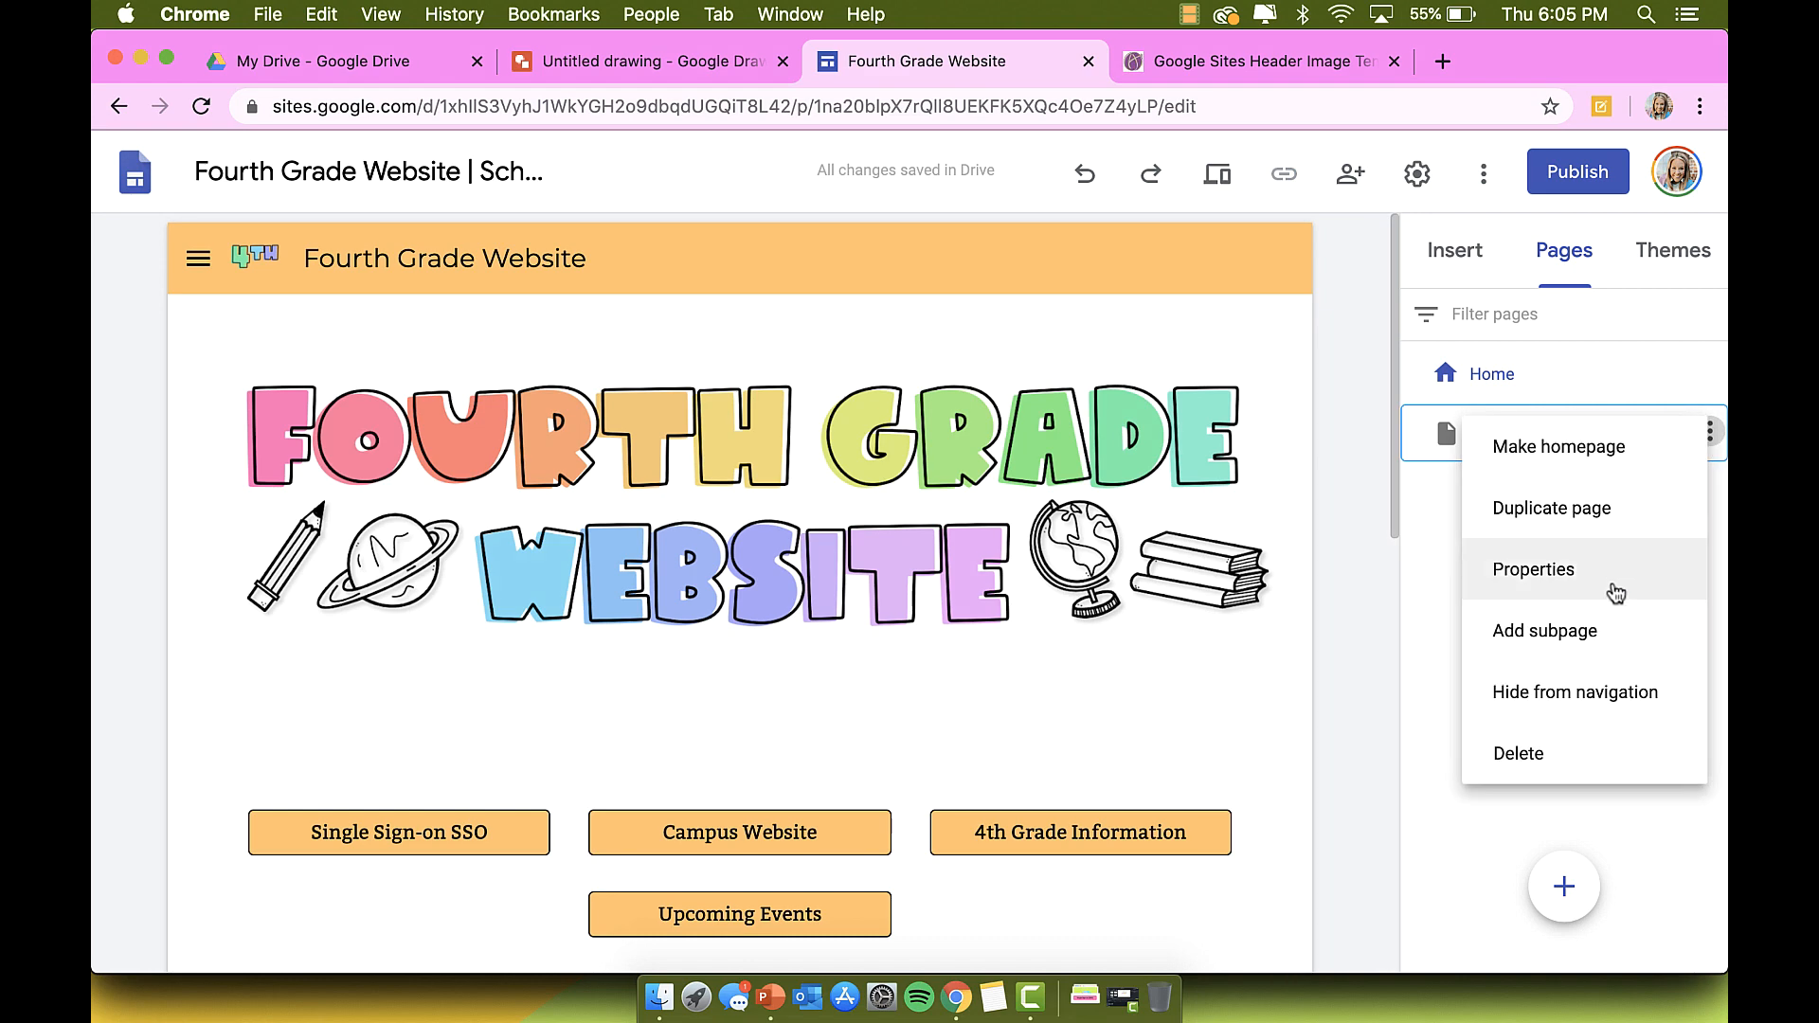
click(1590, 695)
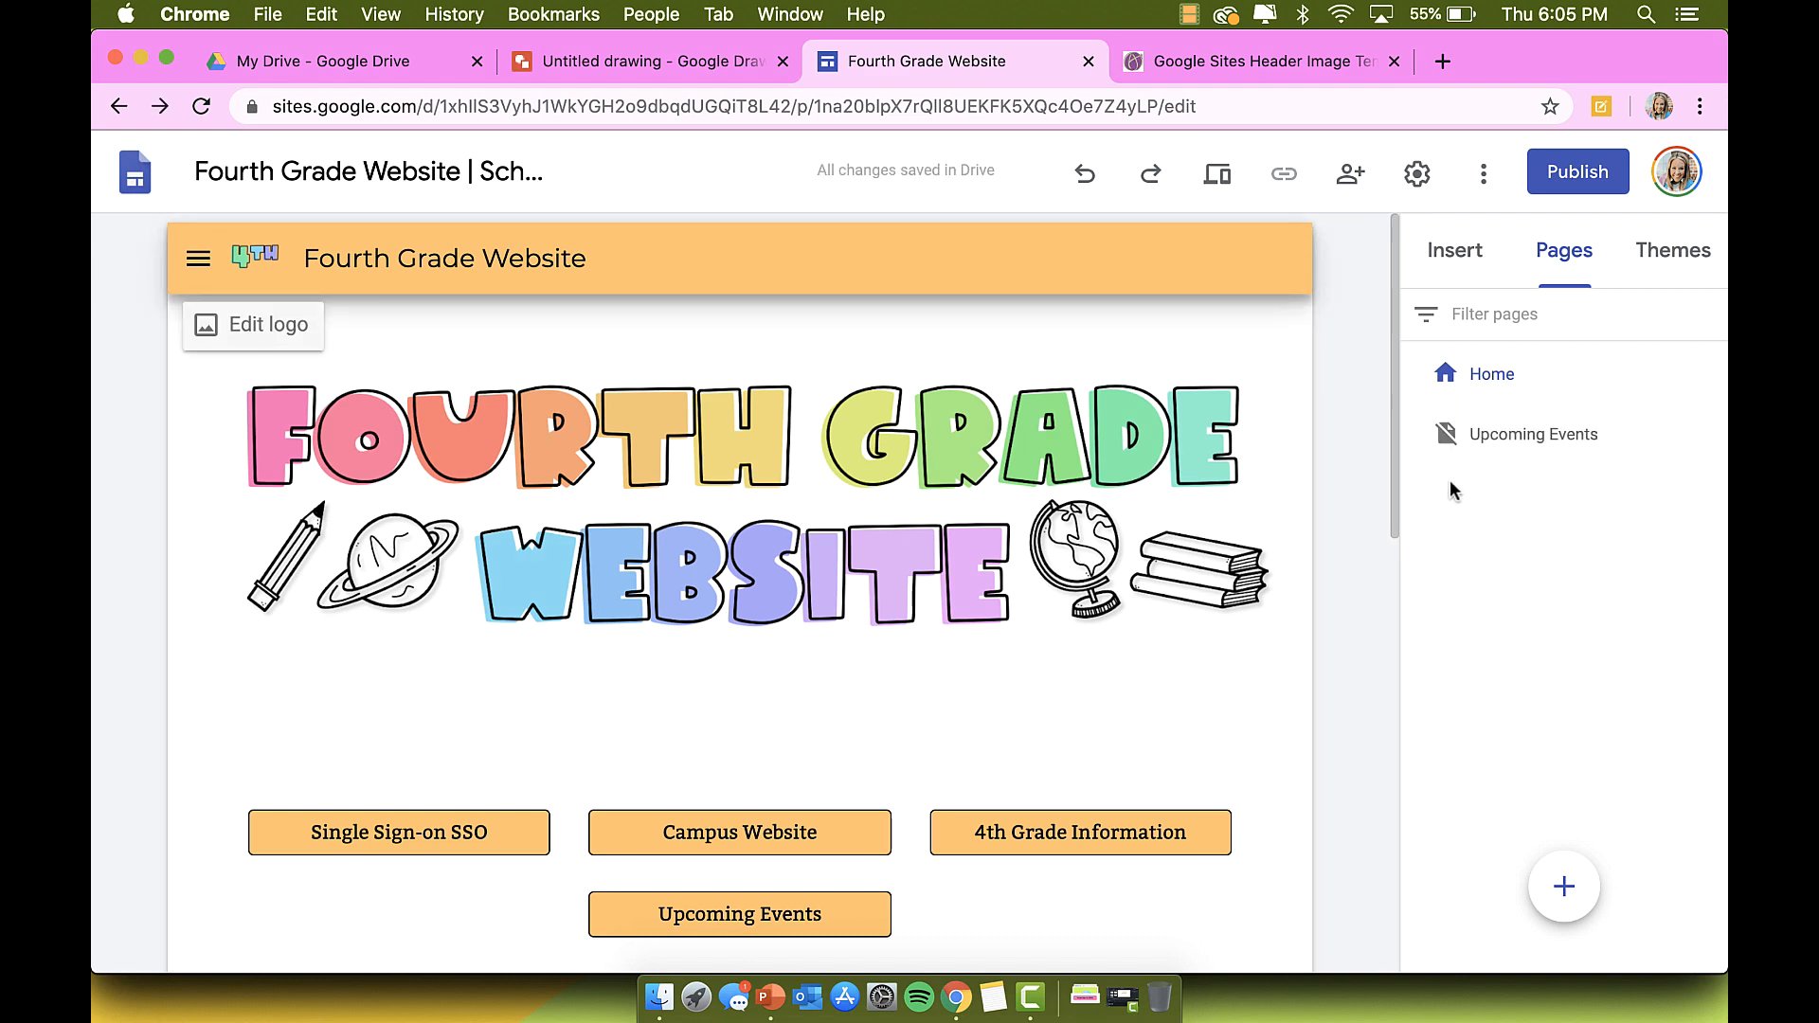
mouse_move(920, 486)
scroll(632, 536, down, 3)
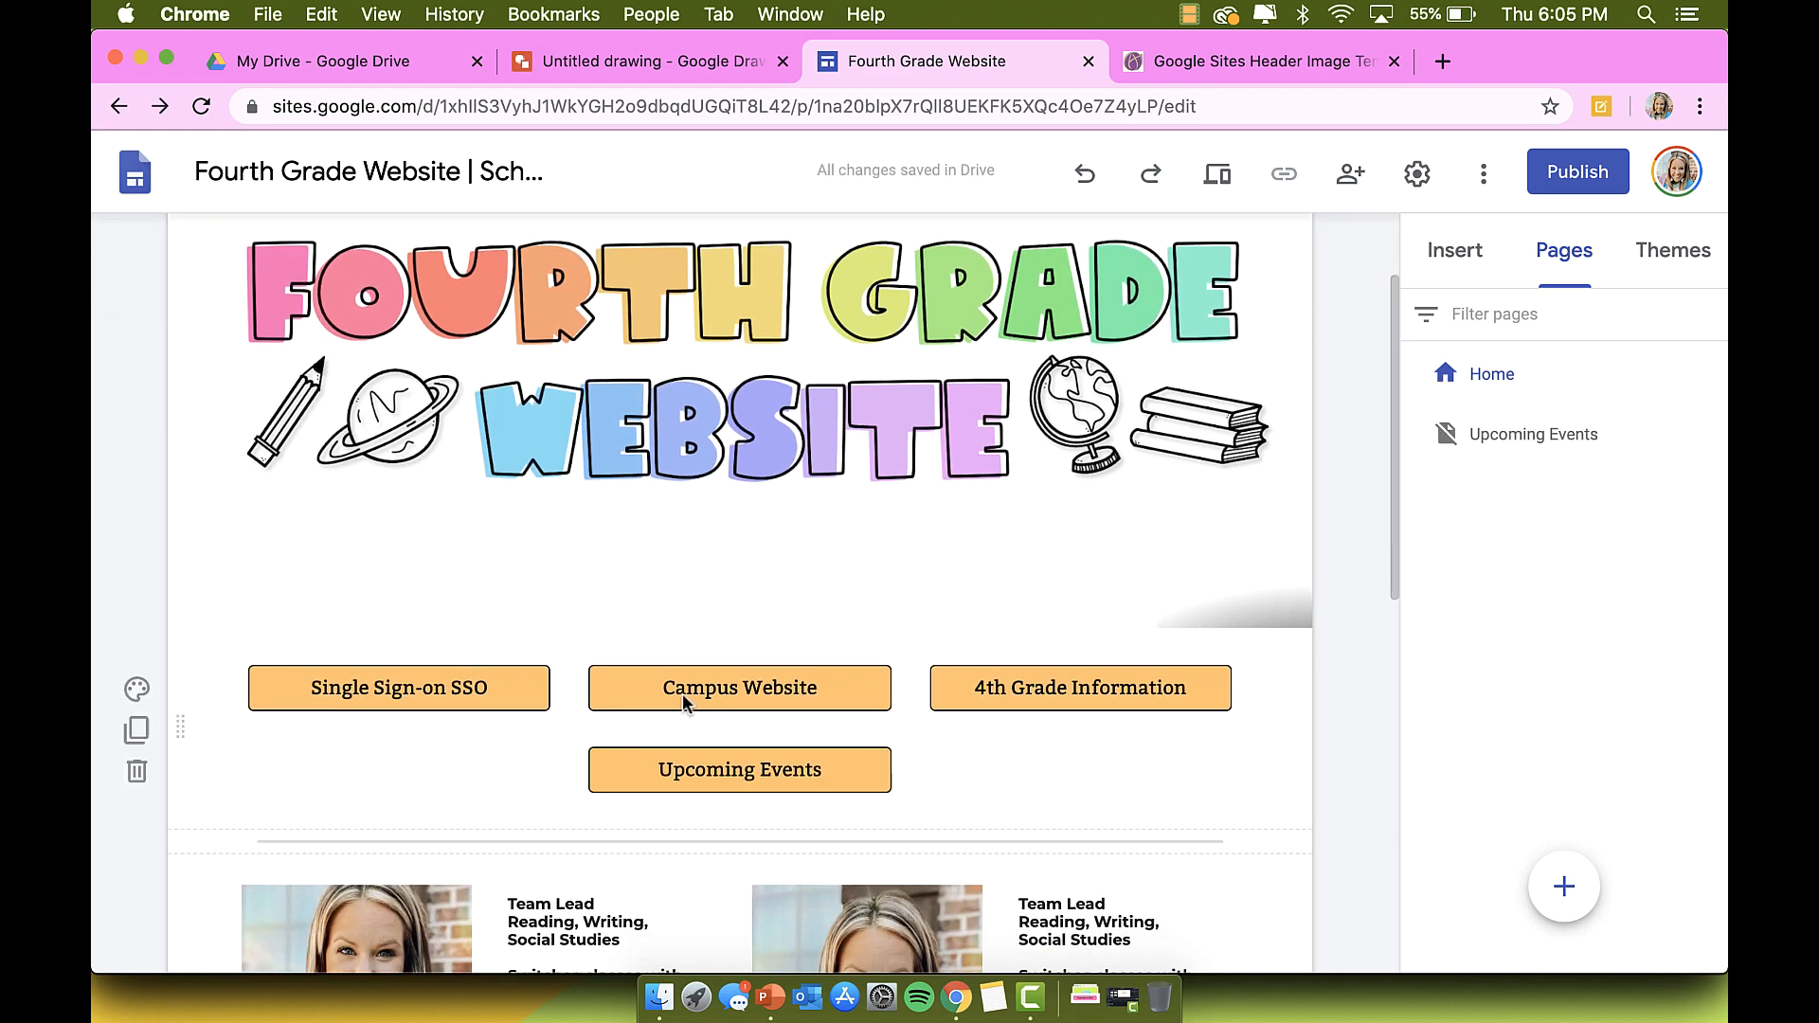
click(701, 775)
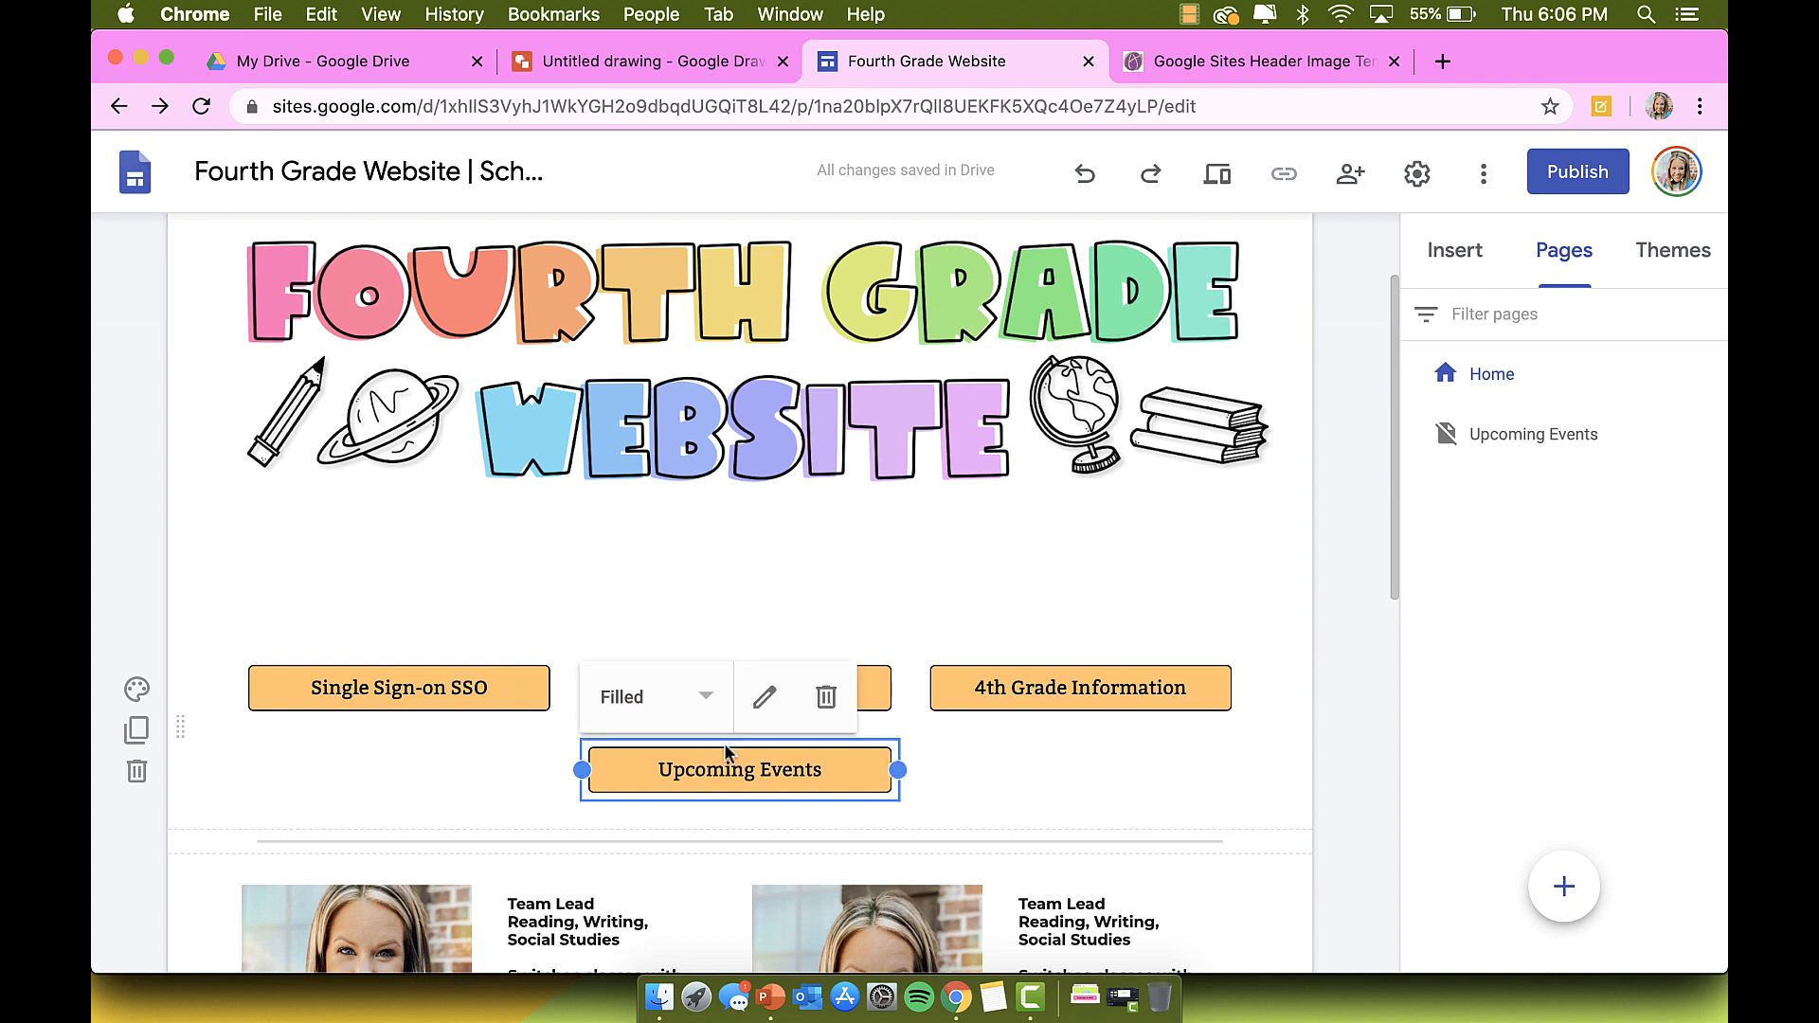
double_click(777, 771)
key(Tab)
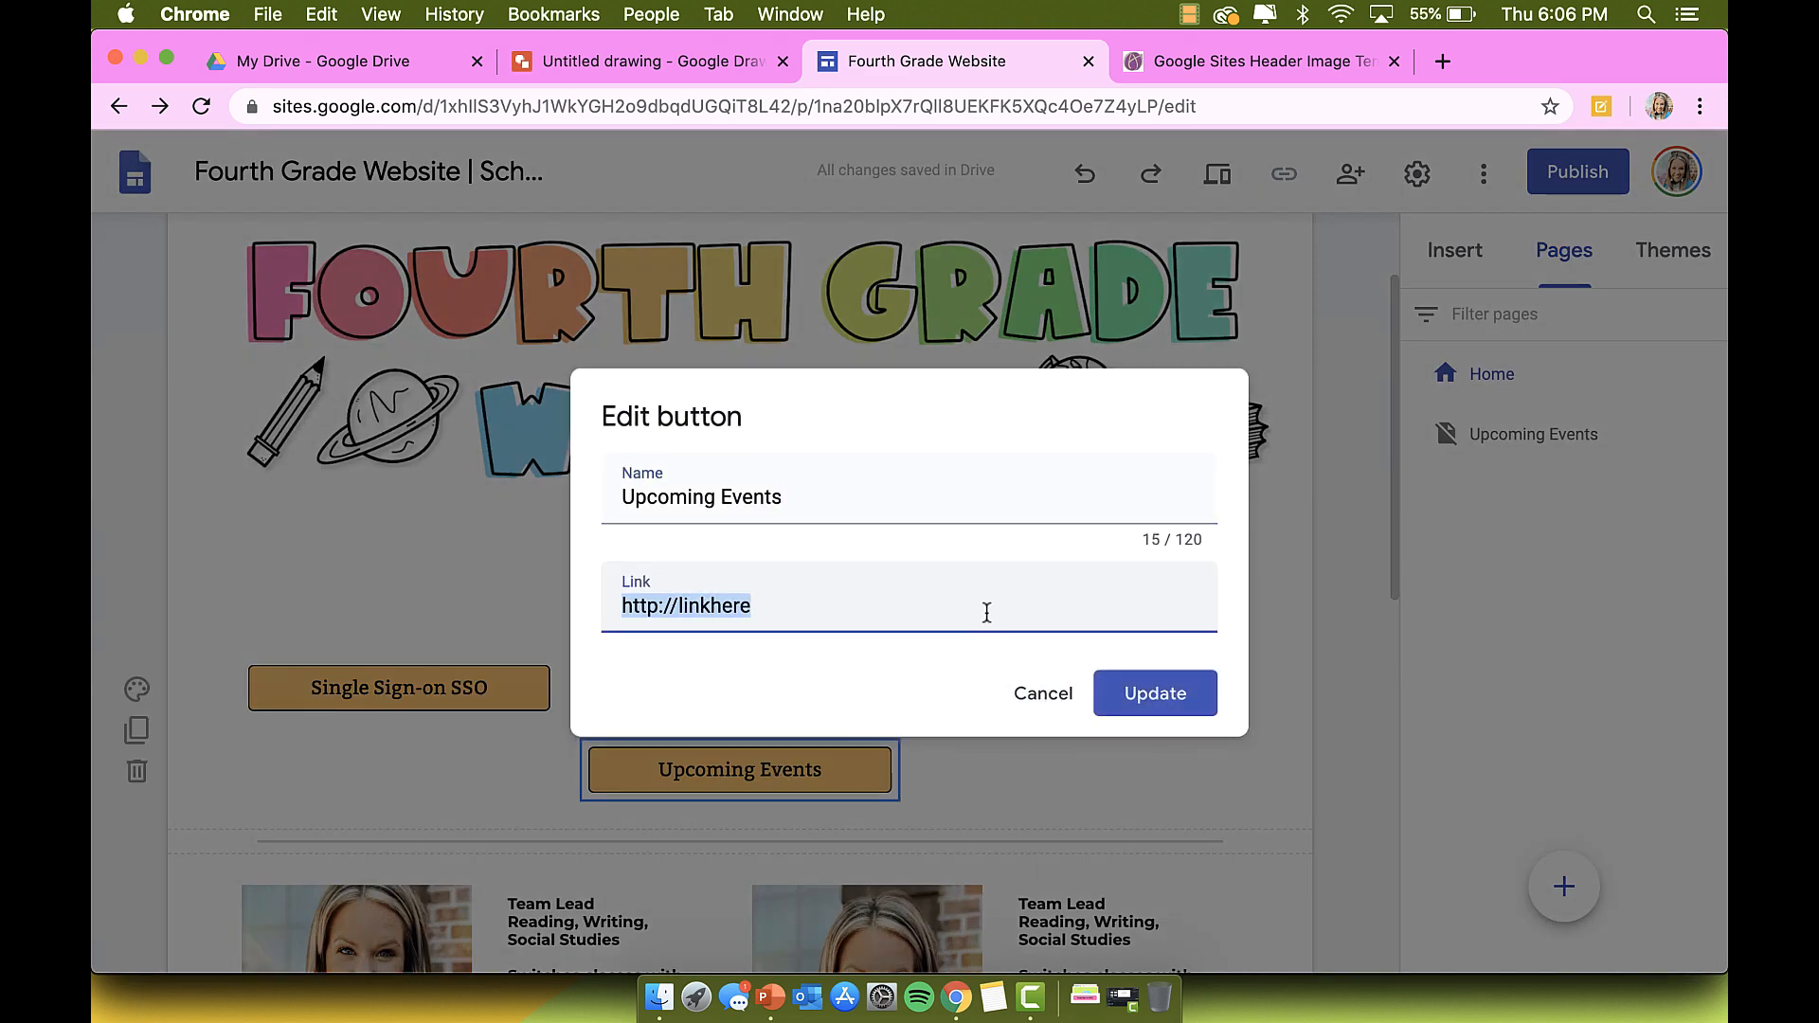
text(\)
key(BackSpace)
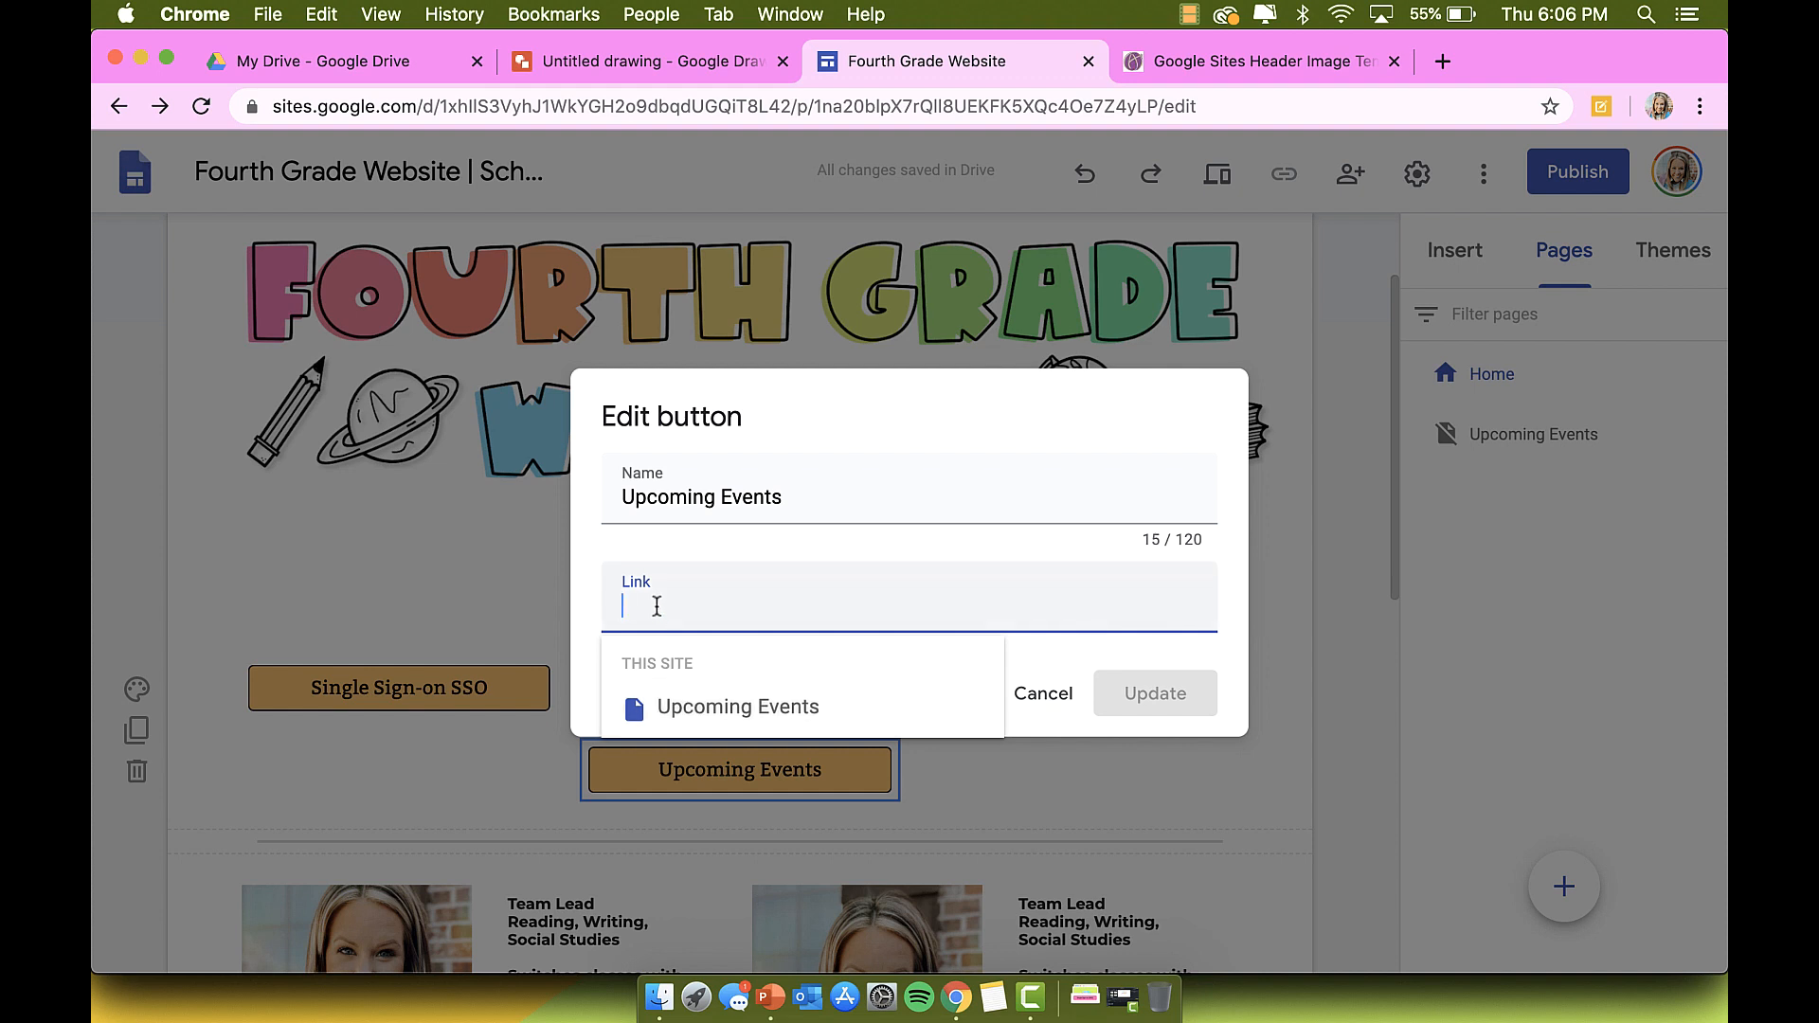
click(667, 709)
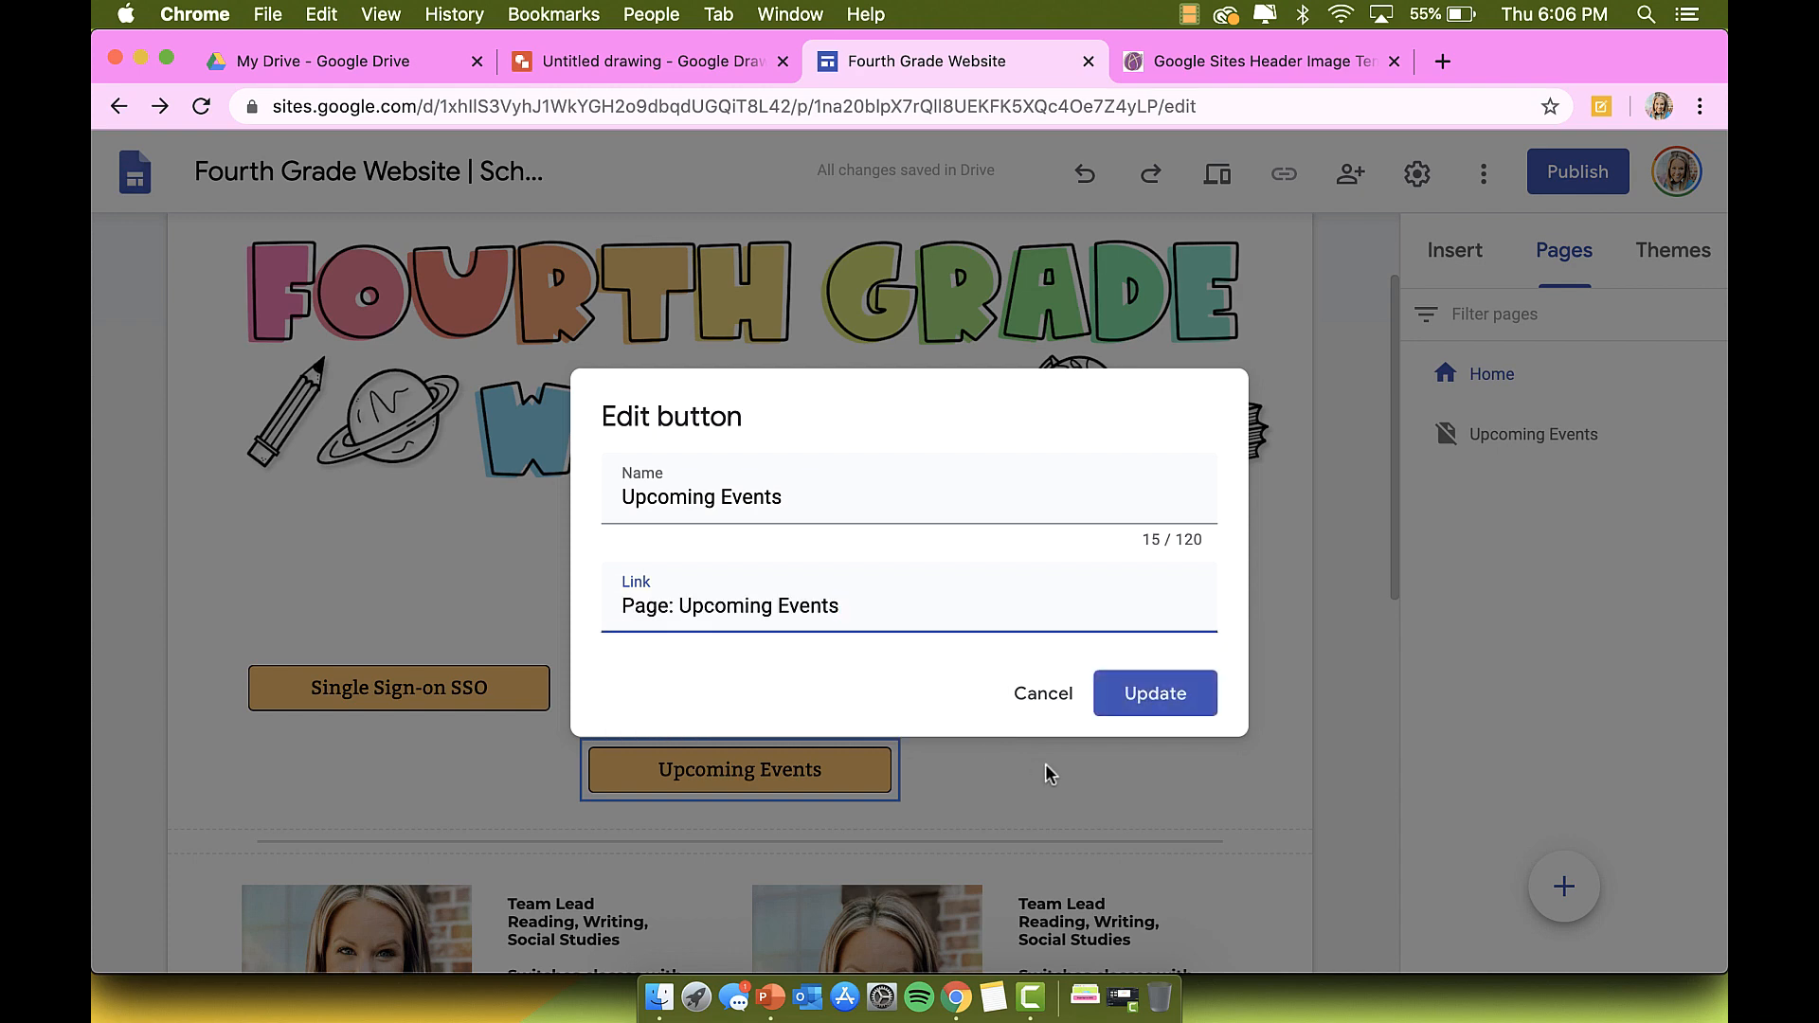
click(1142, 702)
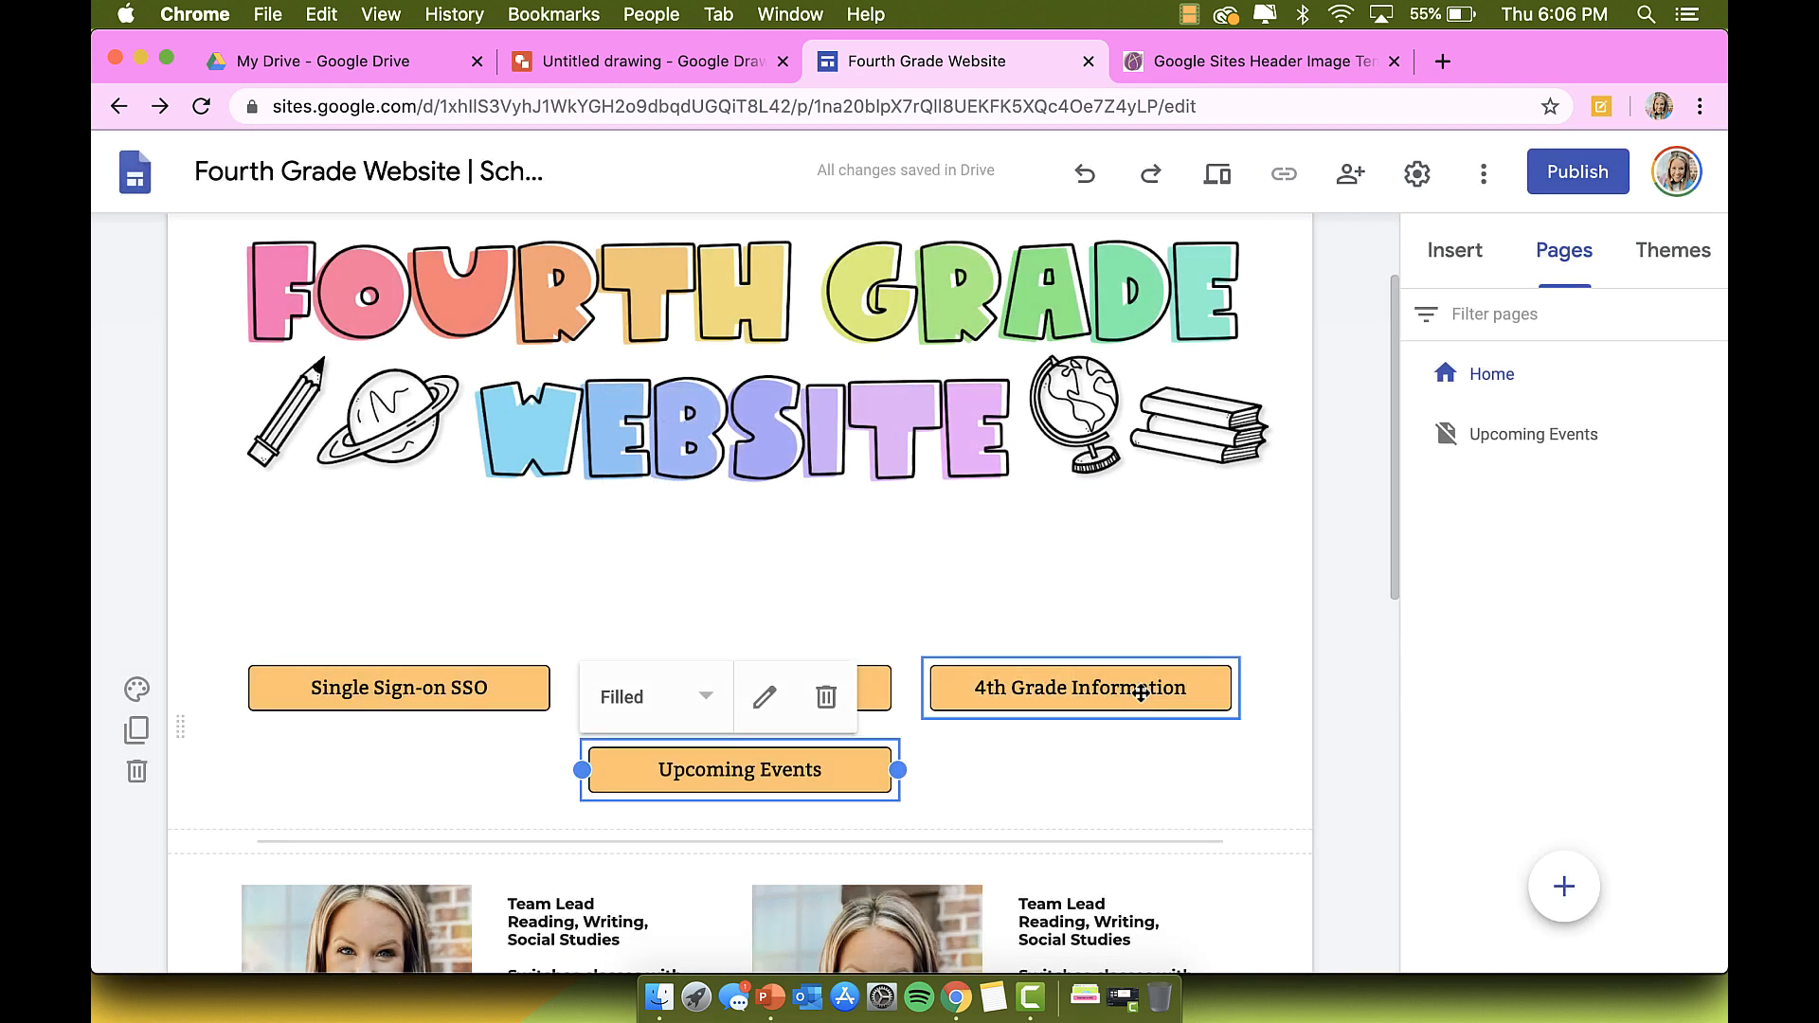
Step: Preview the site and follow the Upcoming Events button to its banner-only page
click(1218, 174)
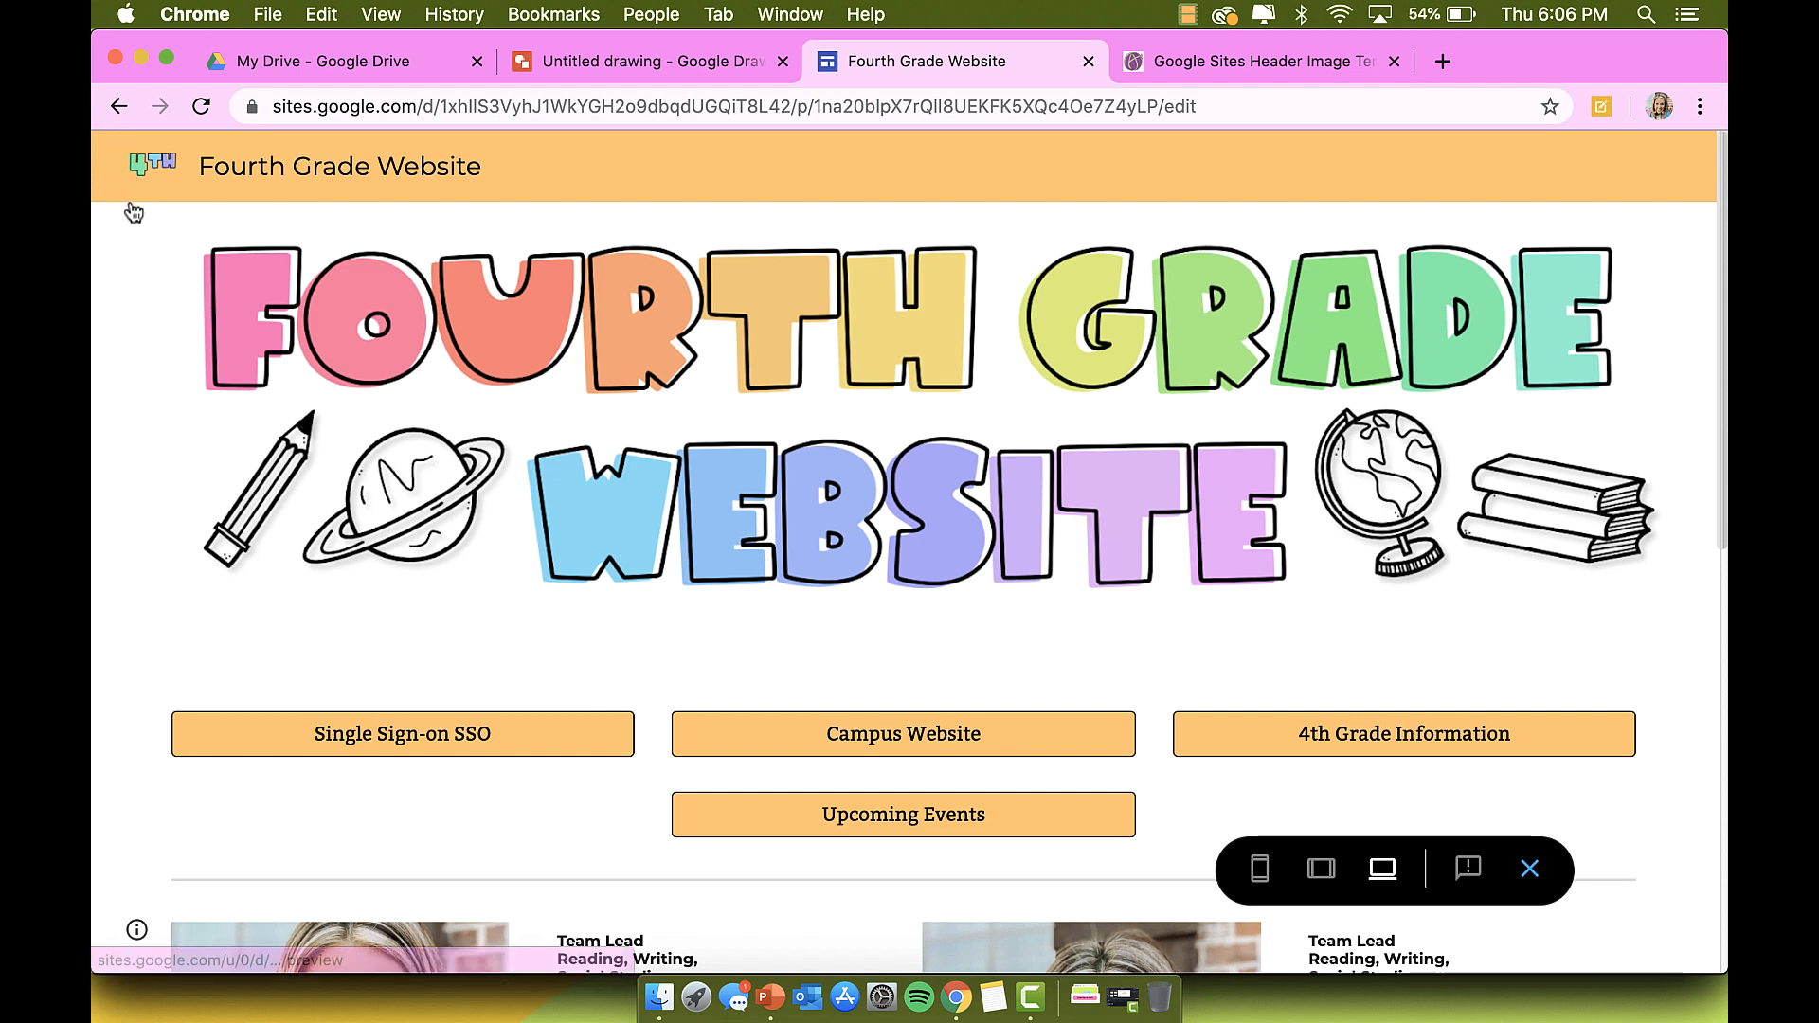
click(787, 818)
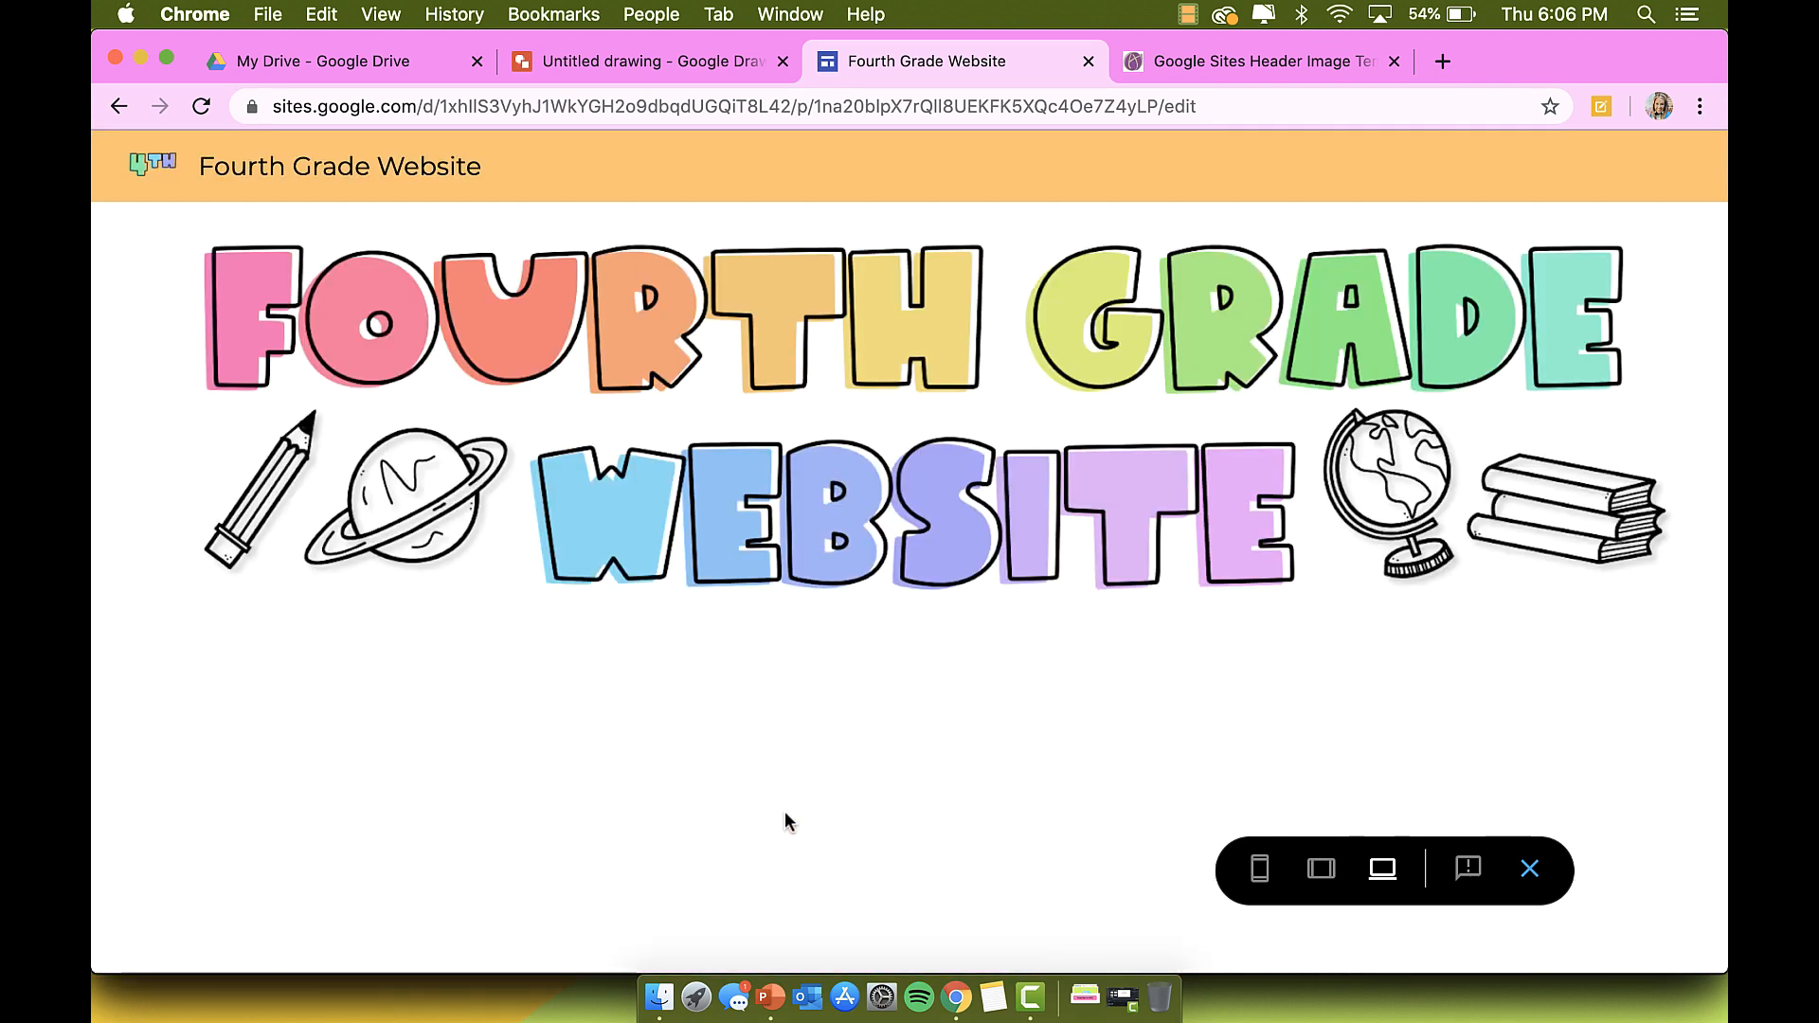
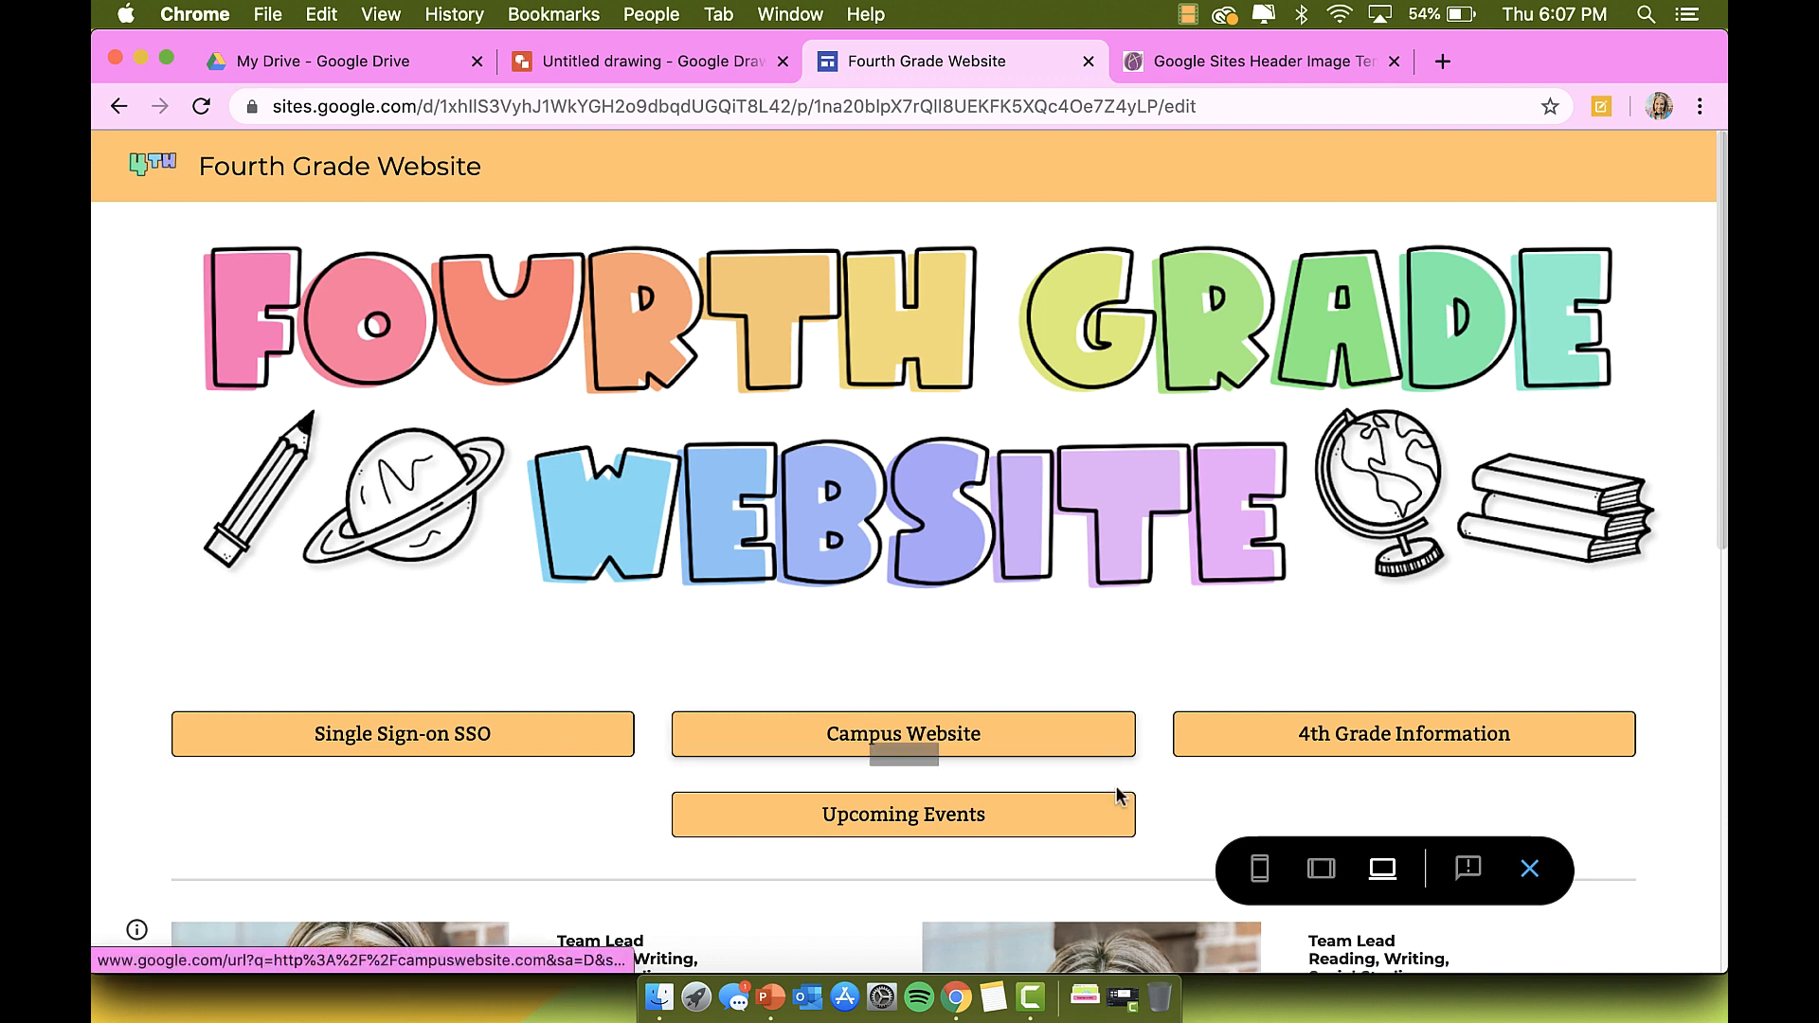
Step: Exit the preview and open the Upcoming Events page in the editor
click(1529, 868)
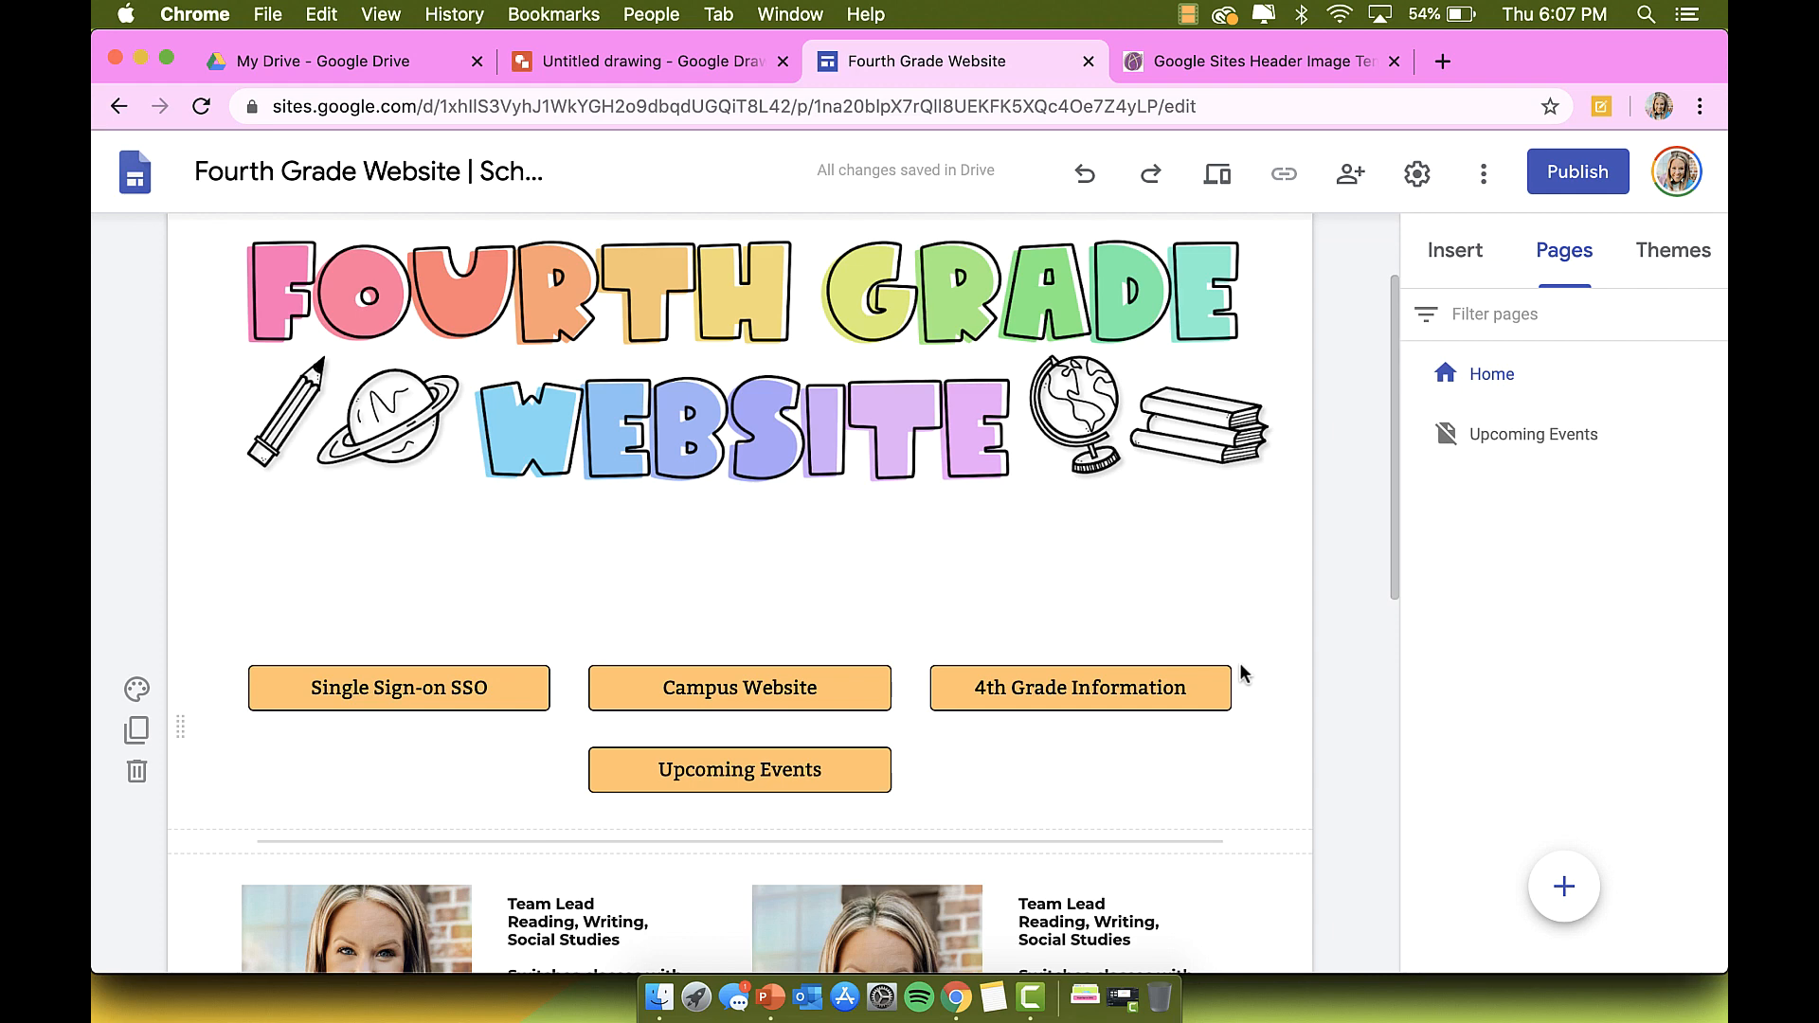
click(1529, 432)
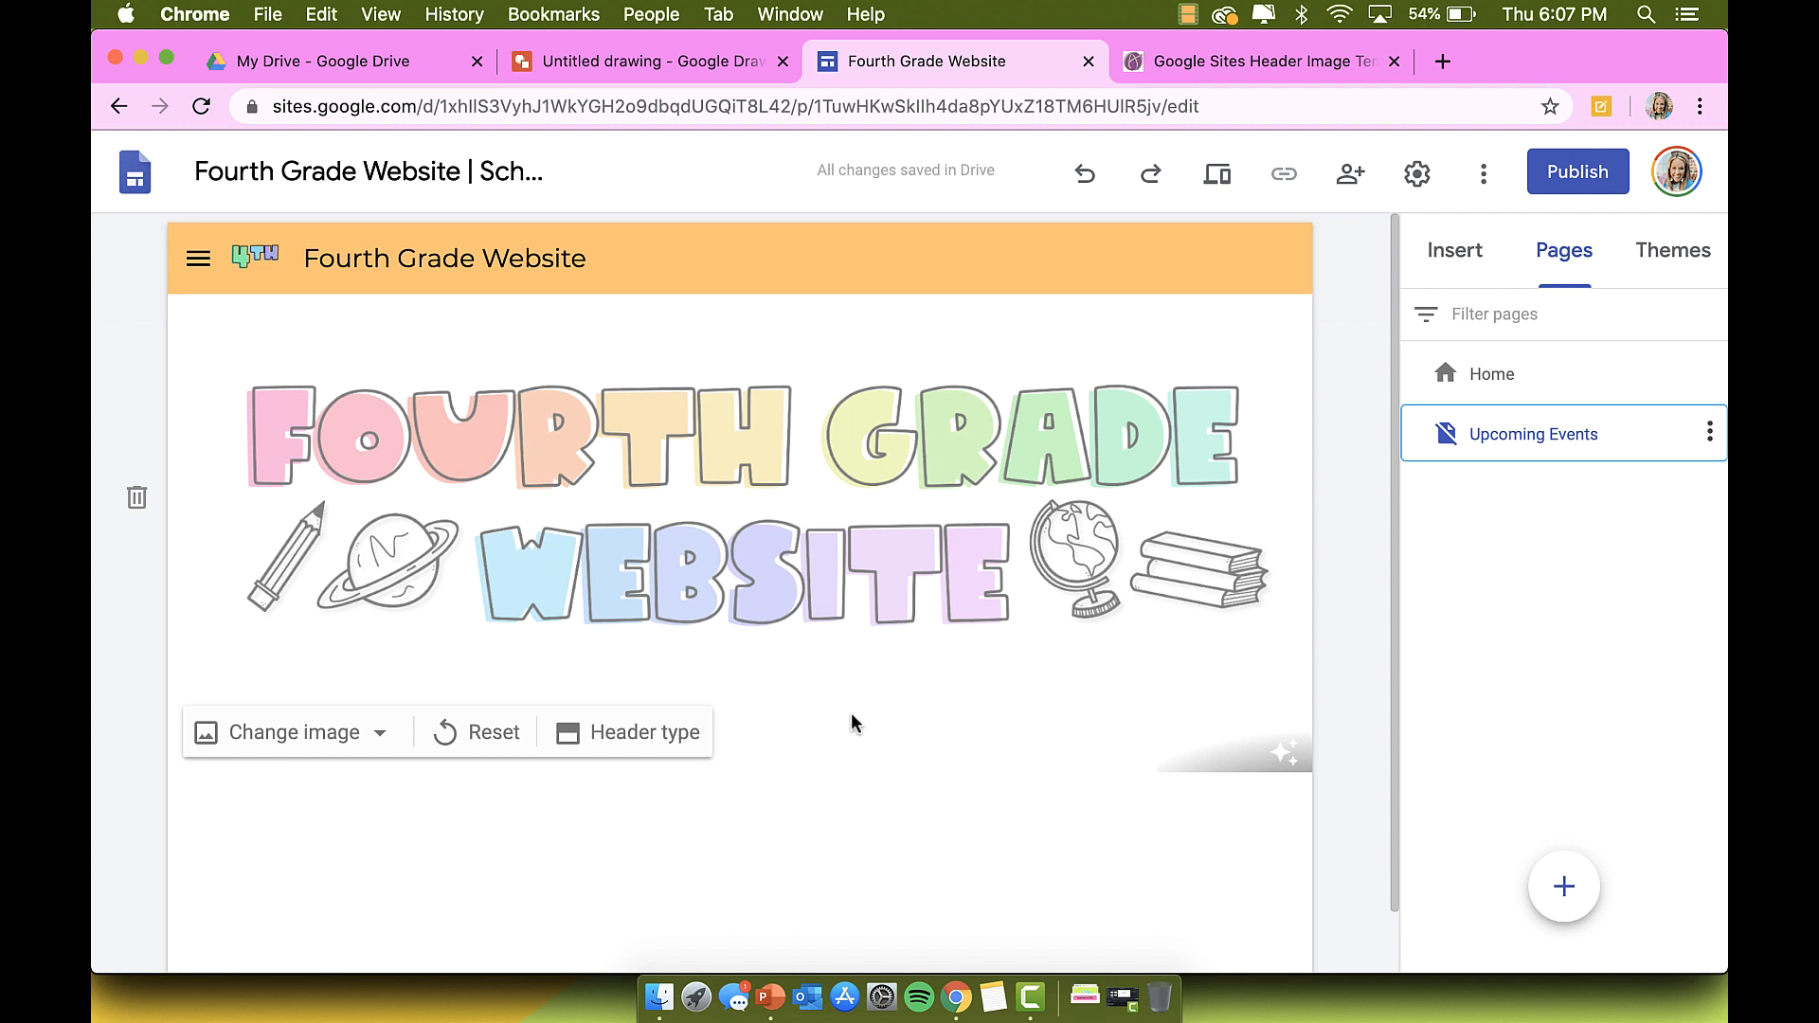
Step: Add a Title-style 'Upcoming Events' heading below the page's header image
scroll(777, 834, down, 1)
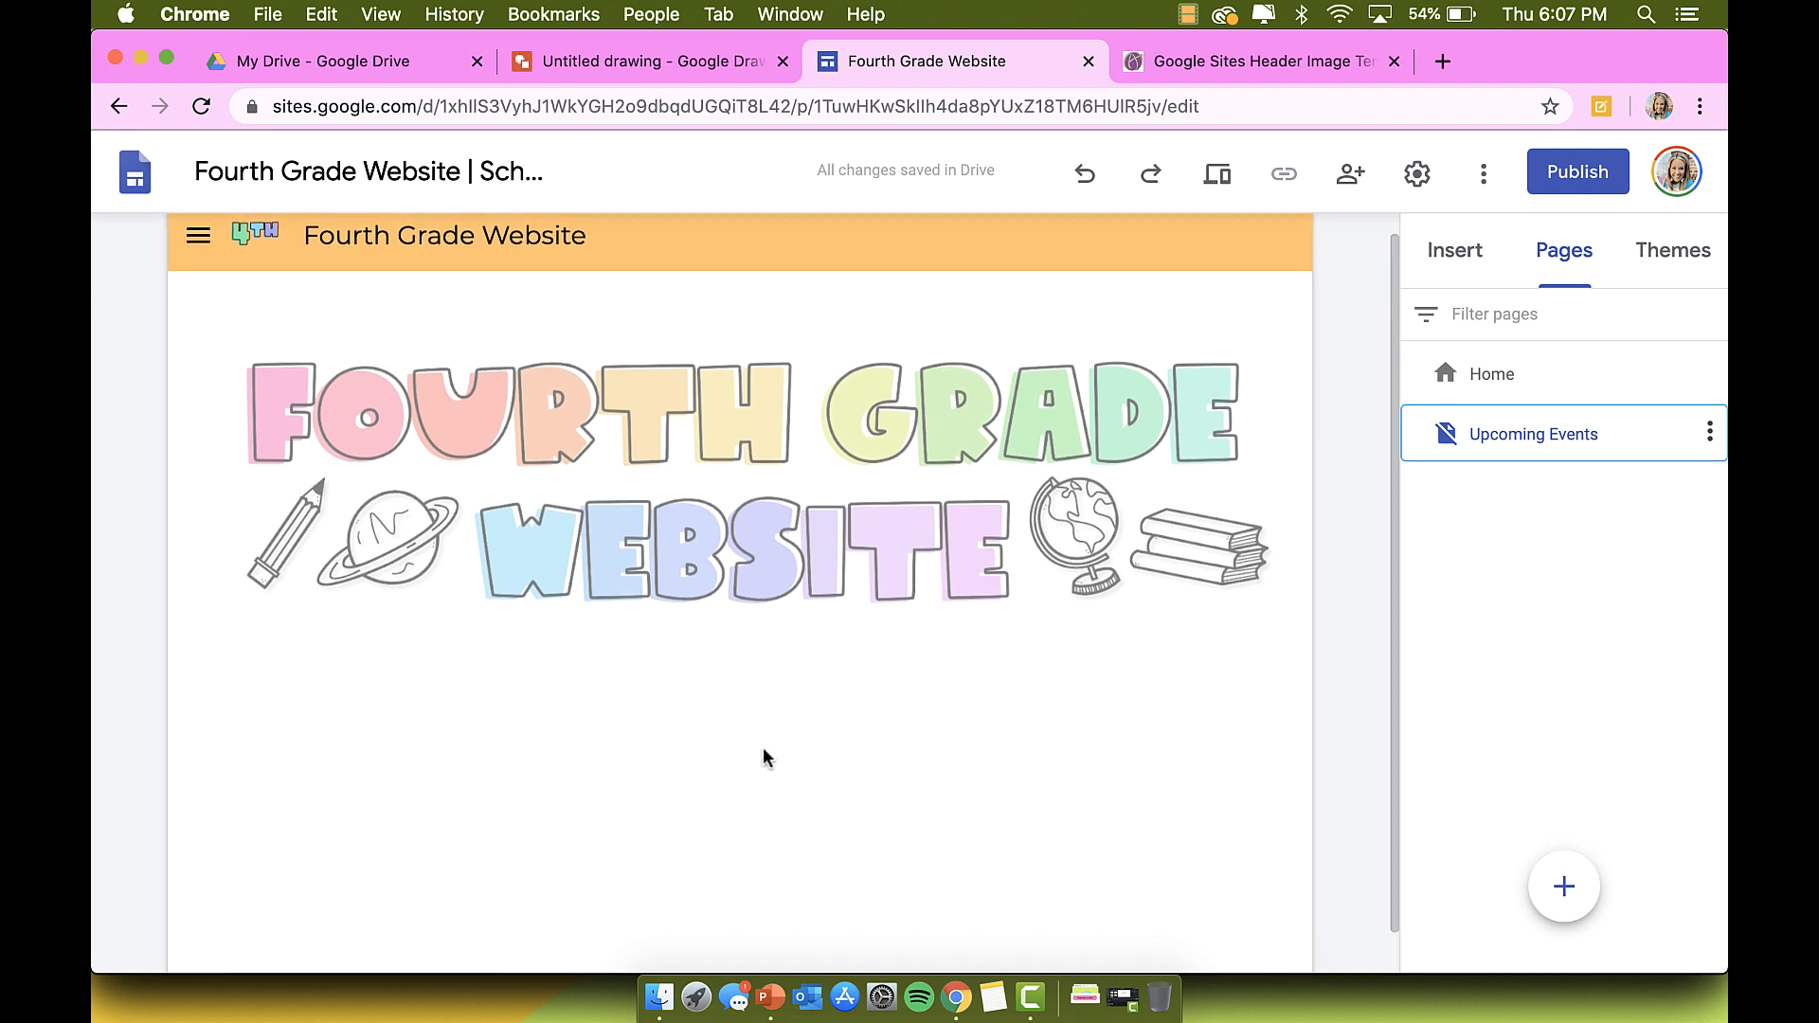
click(749, 753)
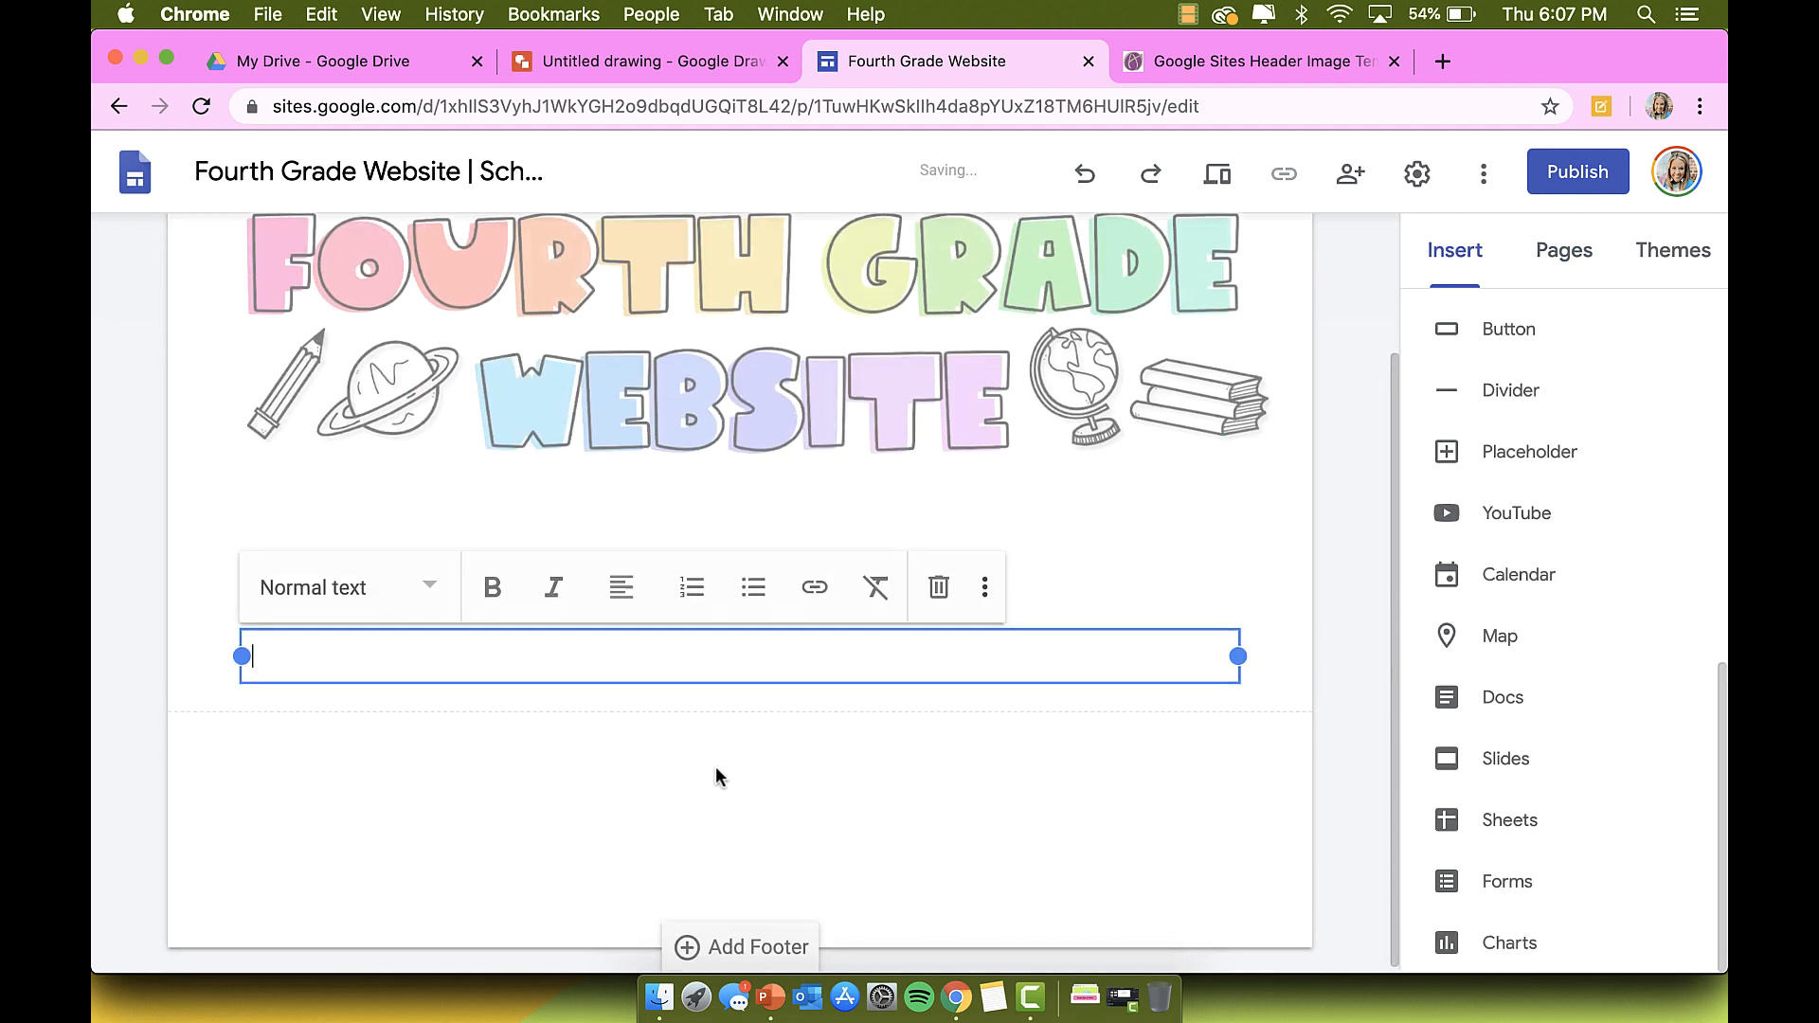
click(437, 607)
click(396, 643)
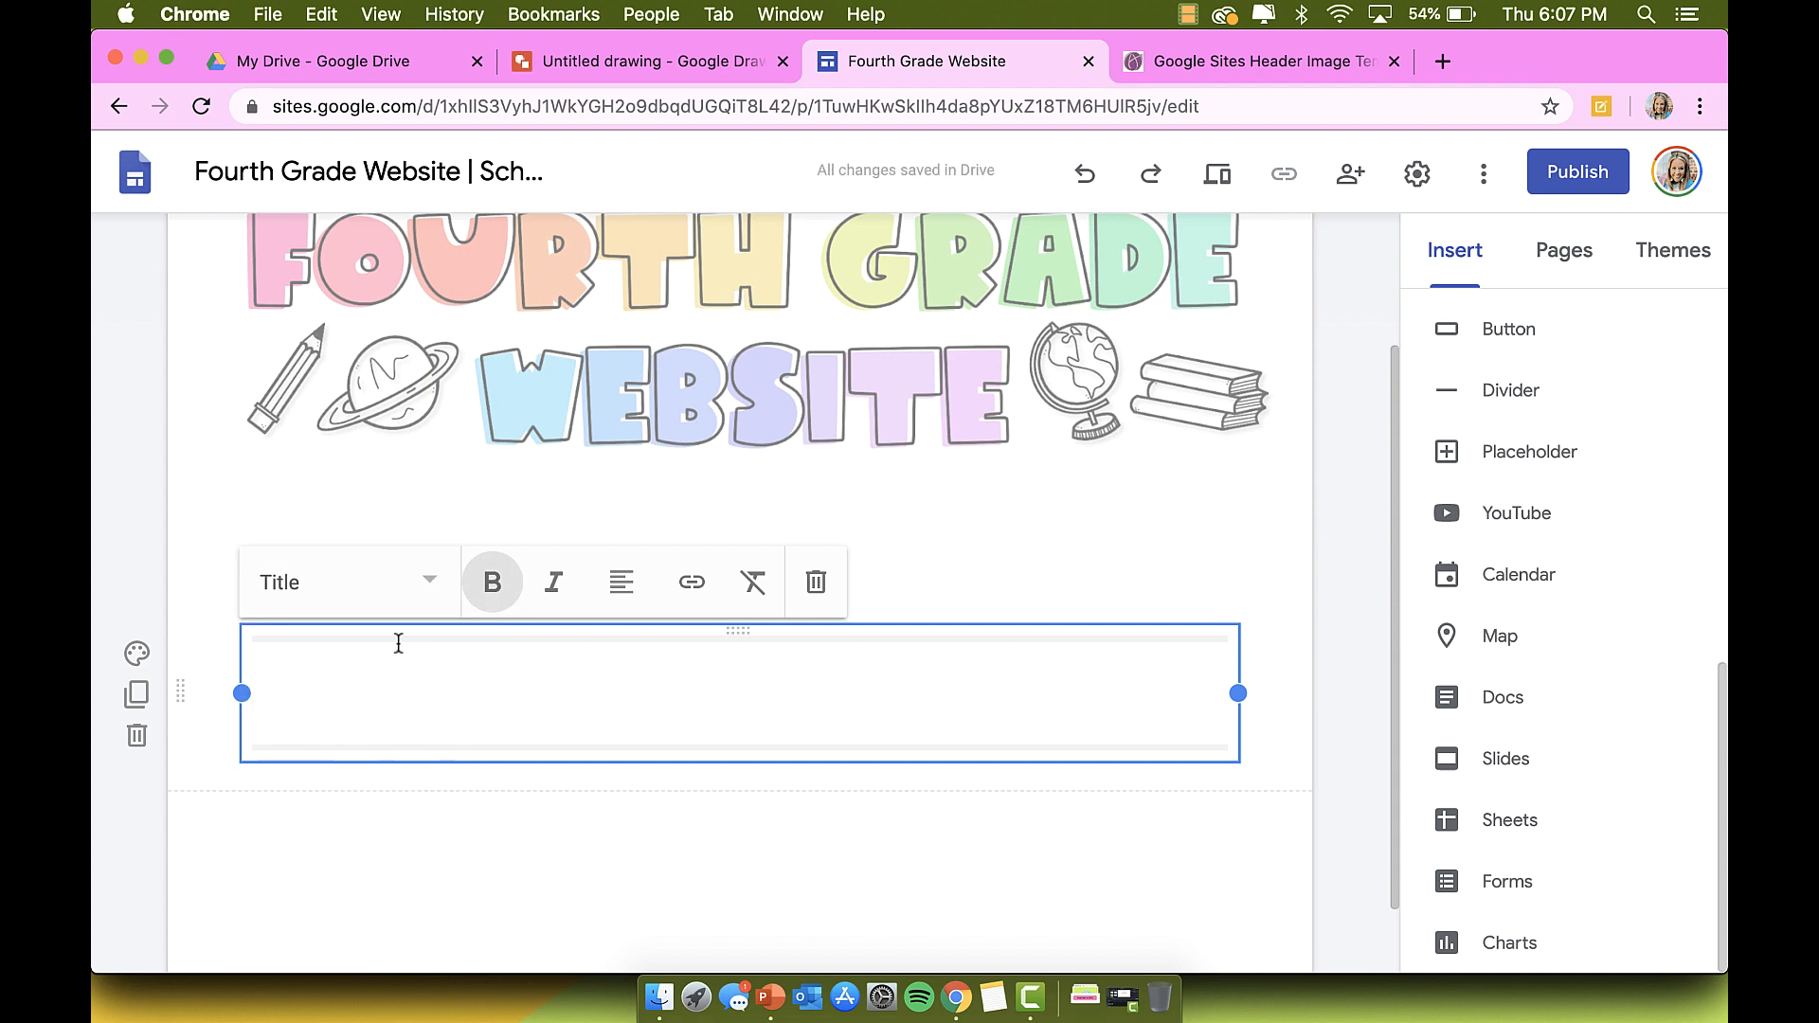
text(Upcoming )
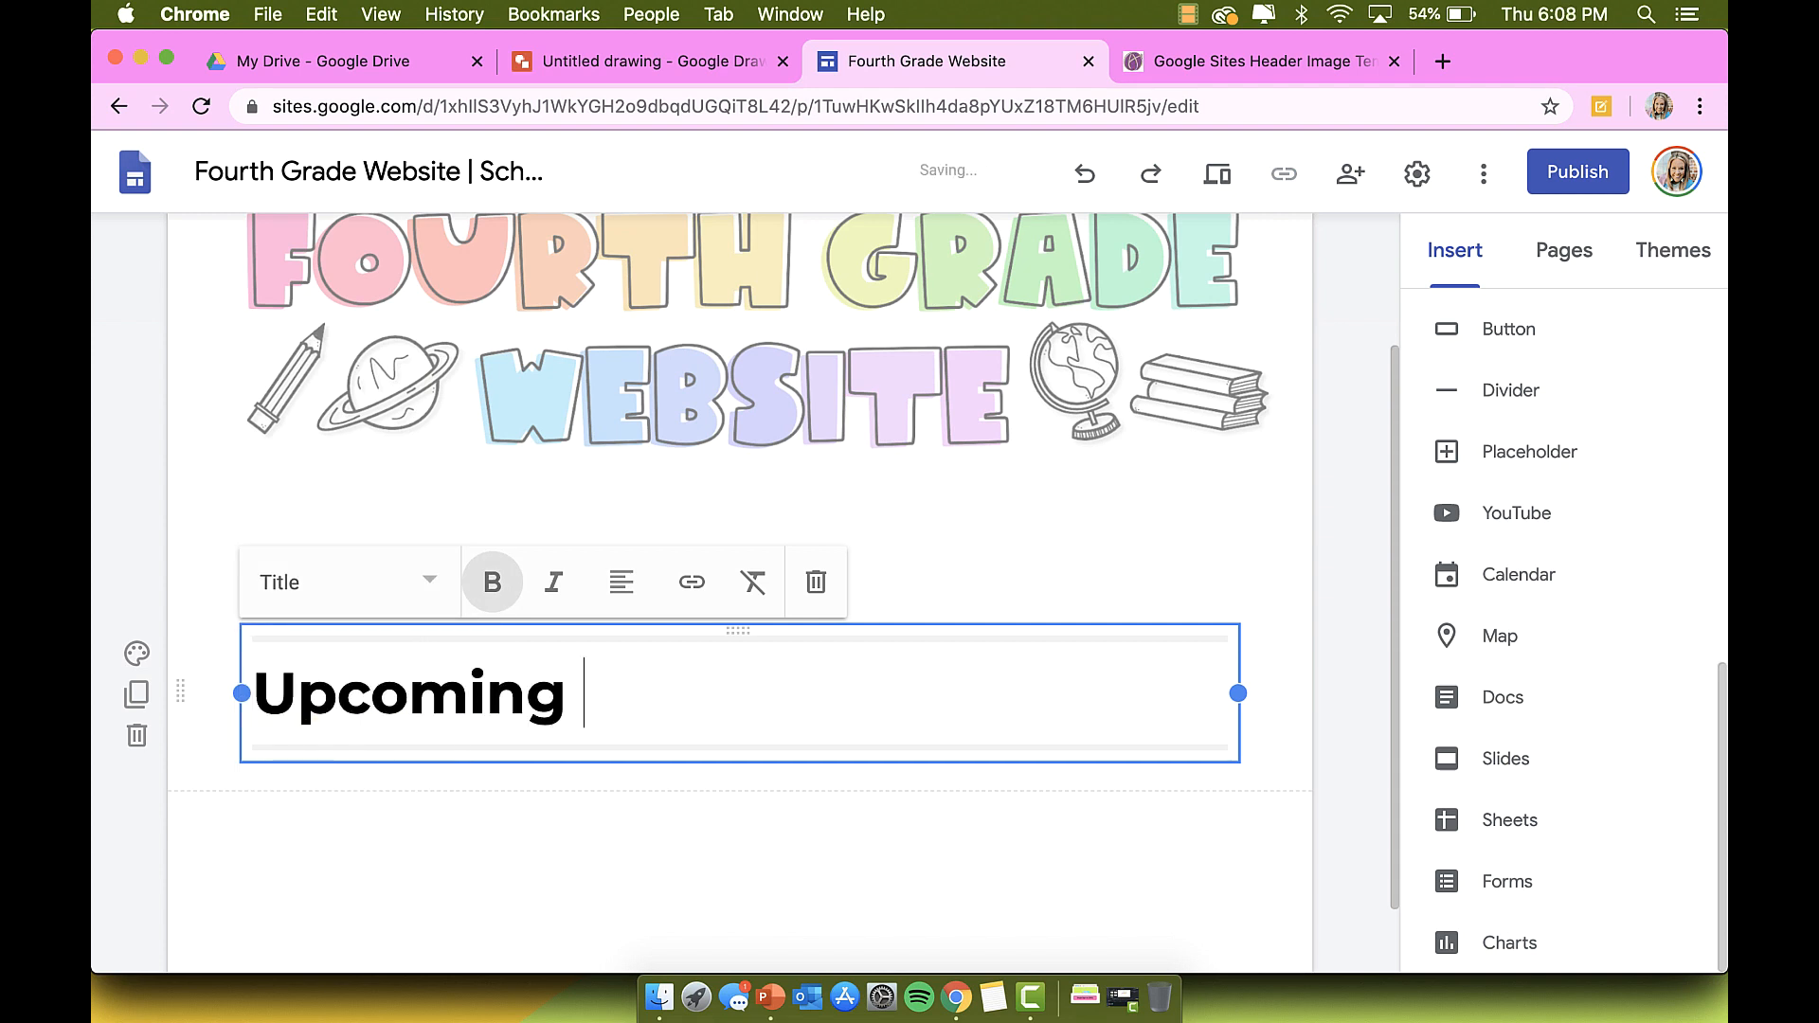
text(Events)
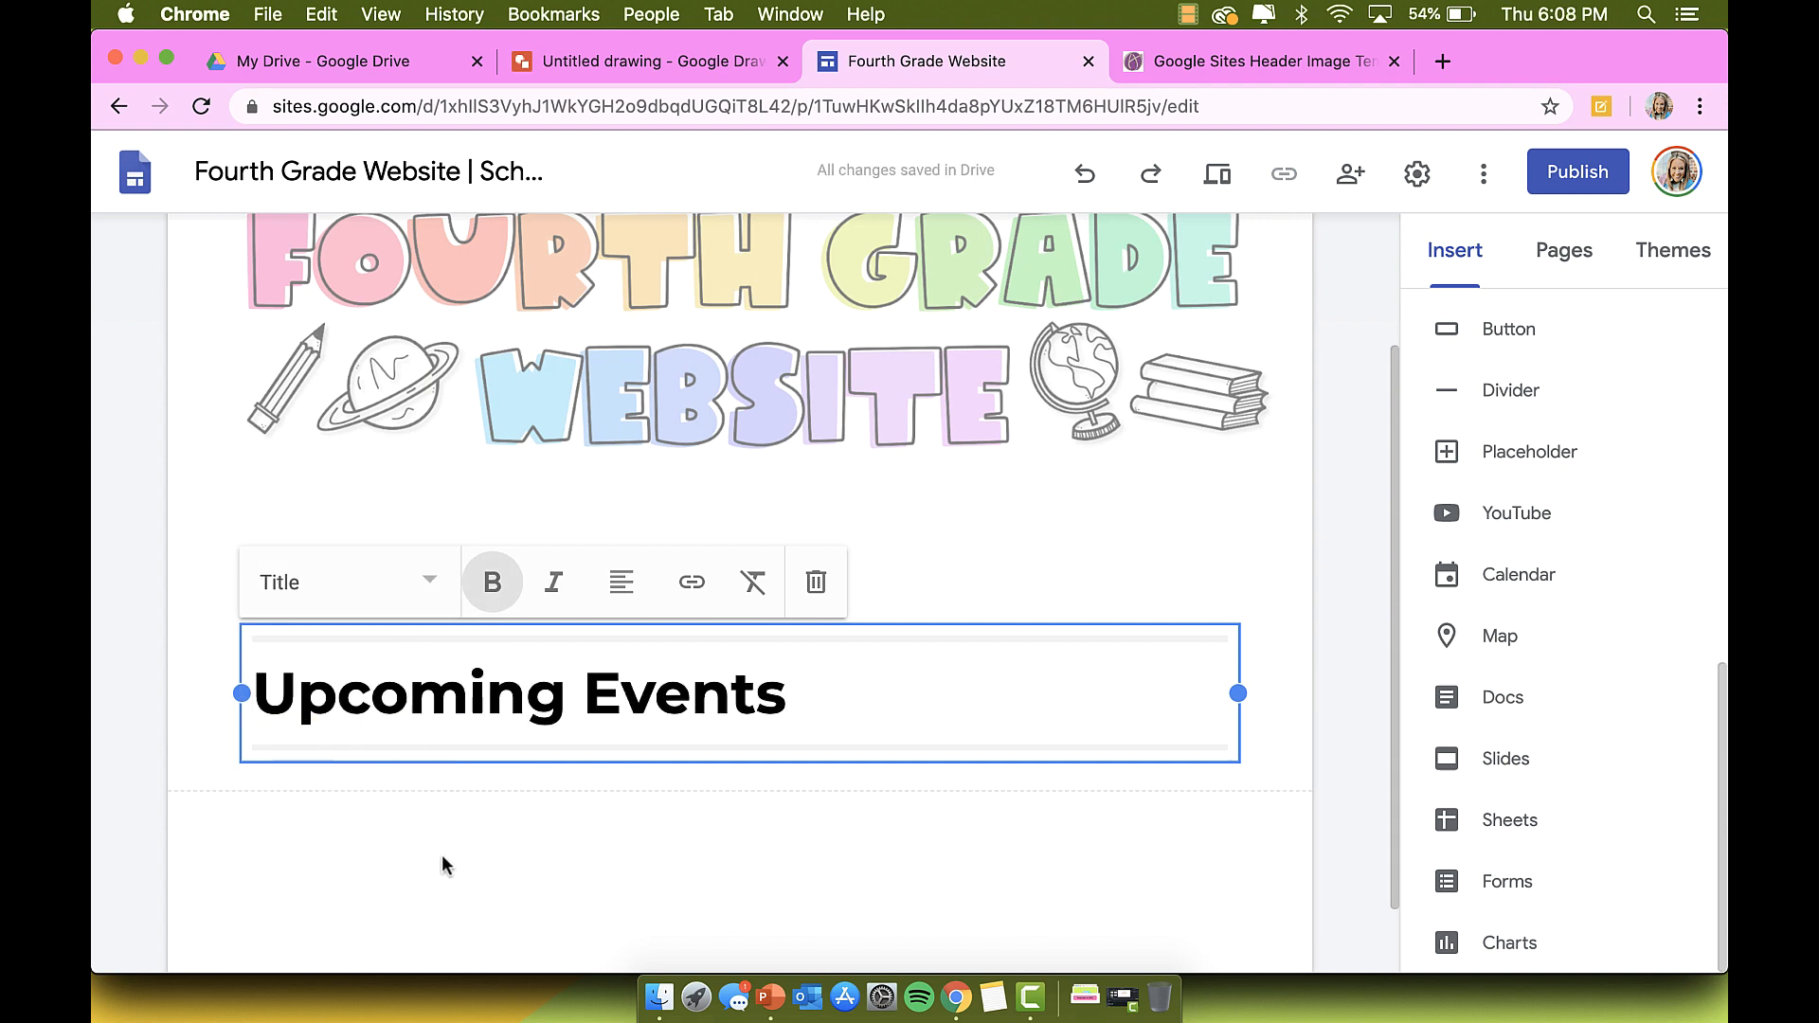
click(450, 874)
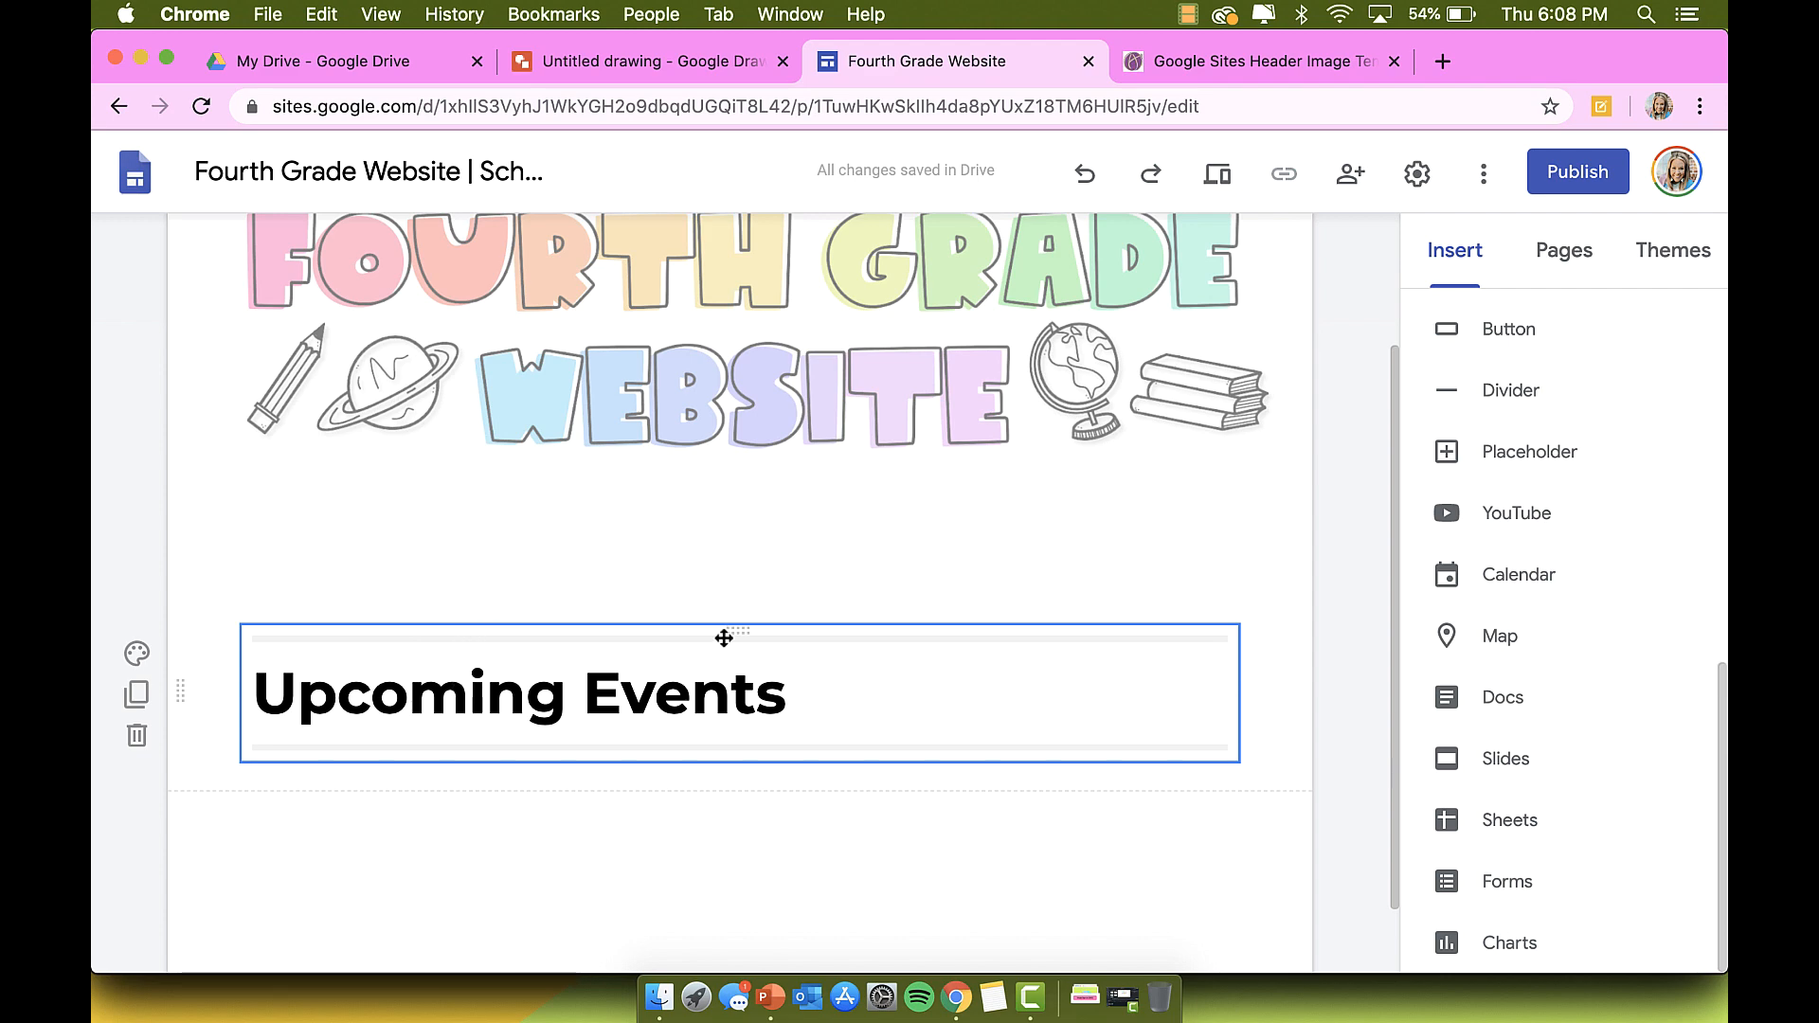
drag(735, 629, 650, 667)
scroll(432, 825, down, 2)
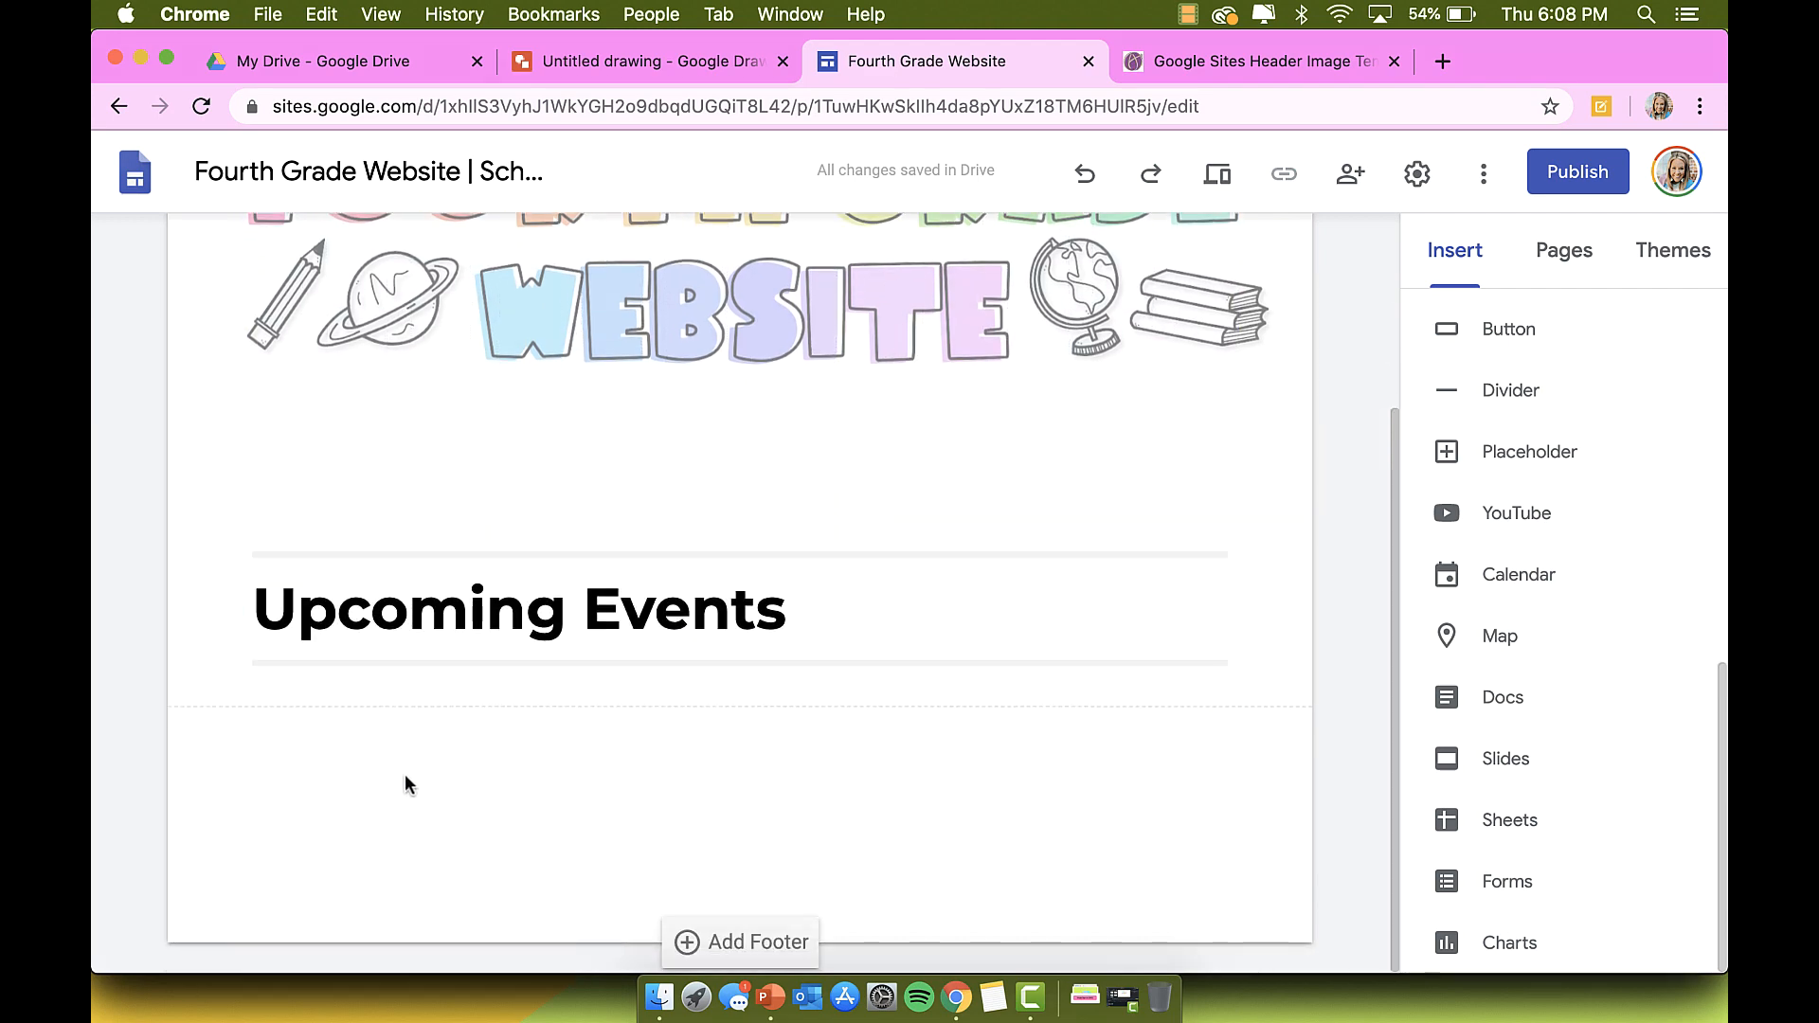
Step: Add a bulleted text box of 'Insert event here' placeholders under the title
double_click(406, 777)
click(405, 776)
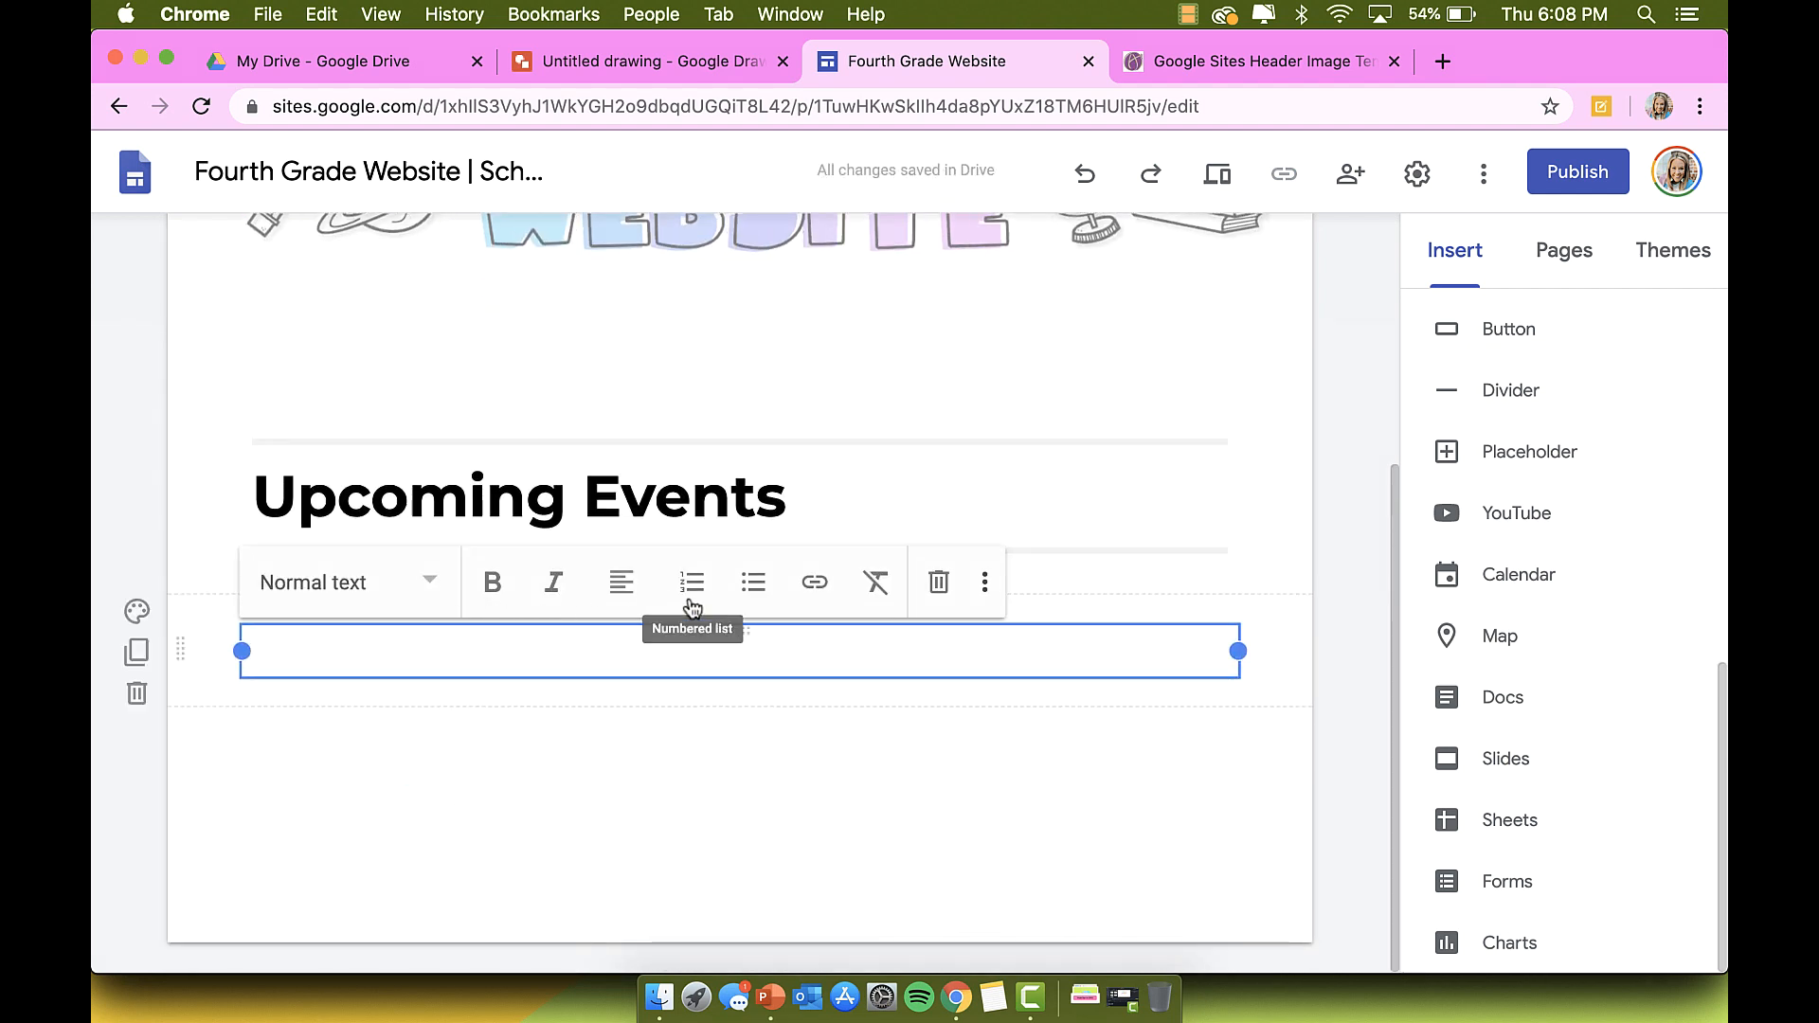
click(739, 592)
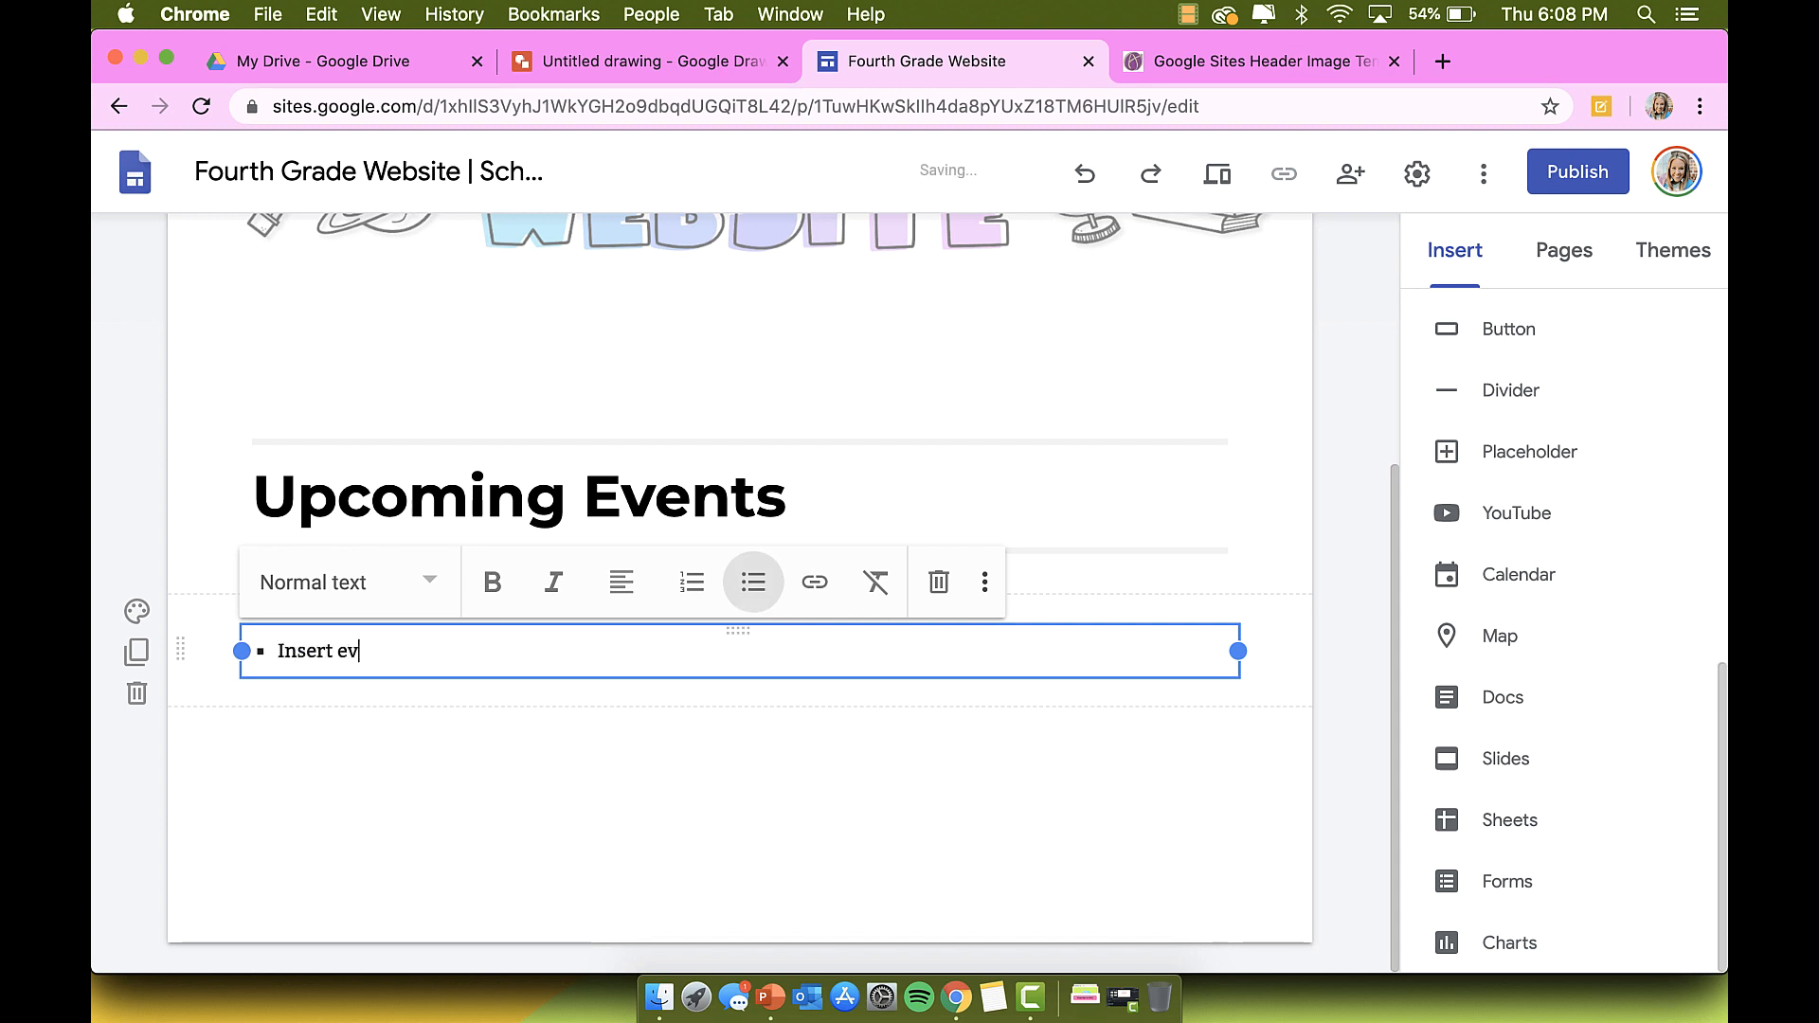
text(here)
key(Return)
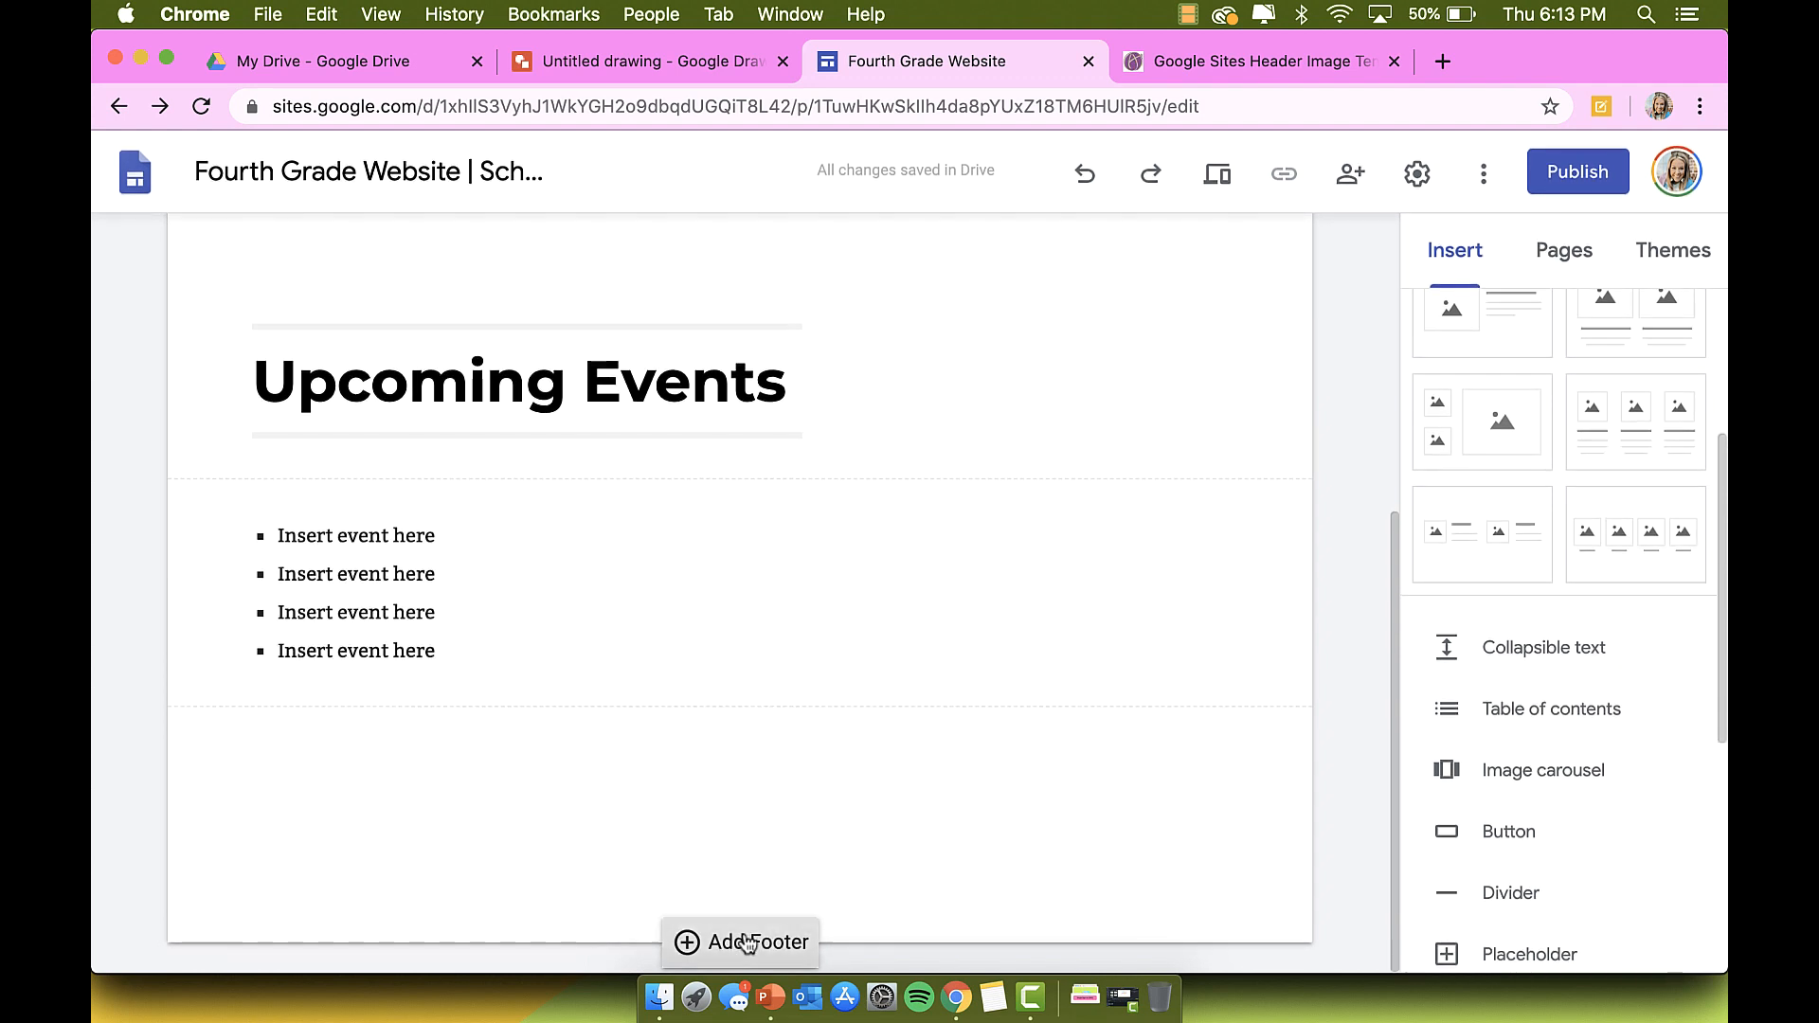
Step: Add a Subheading footer reading 'Home Page' linked to the Home page
click(748, 944)
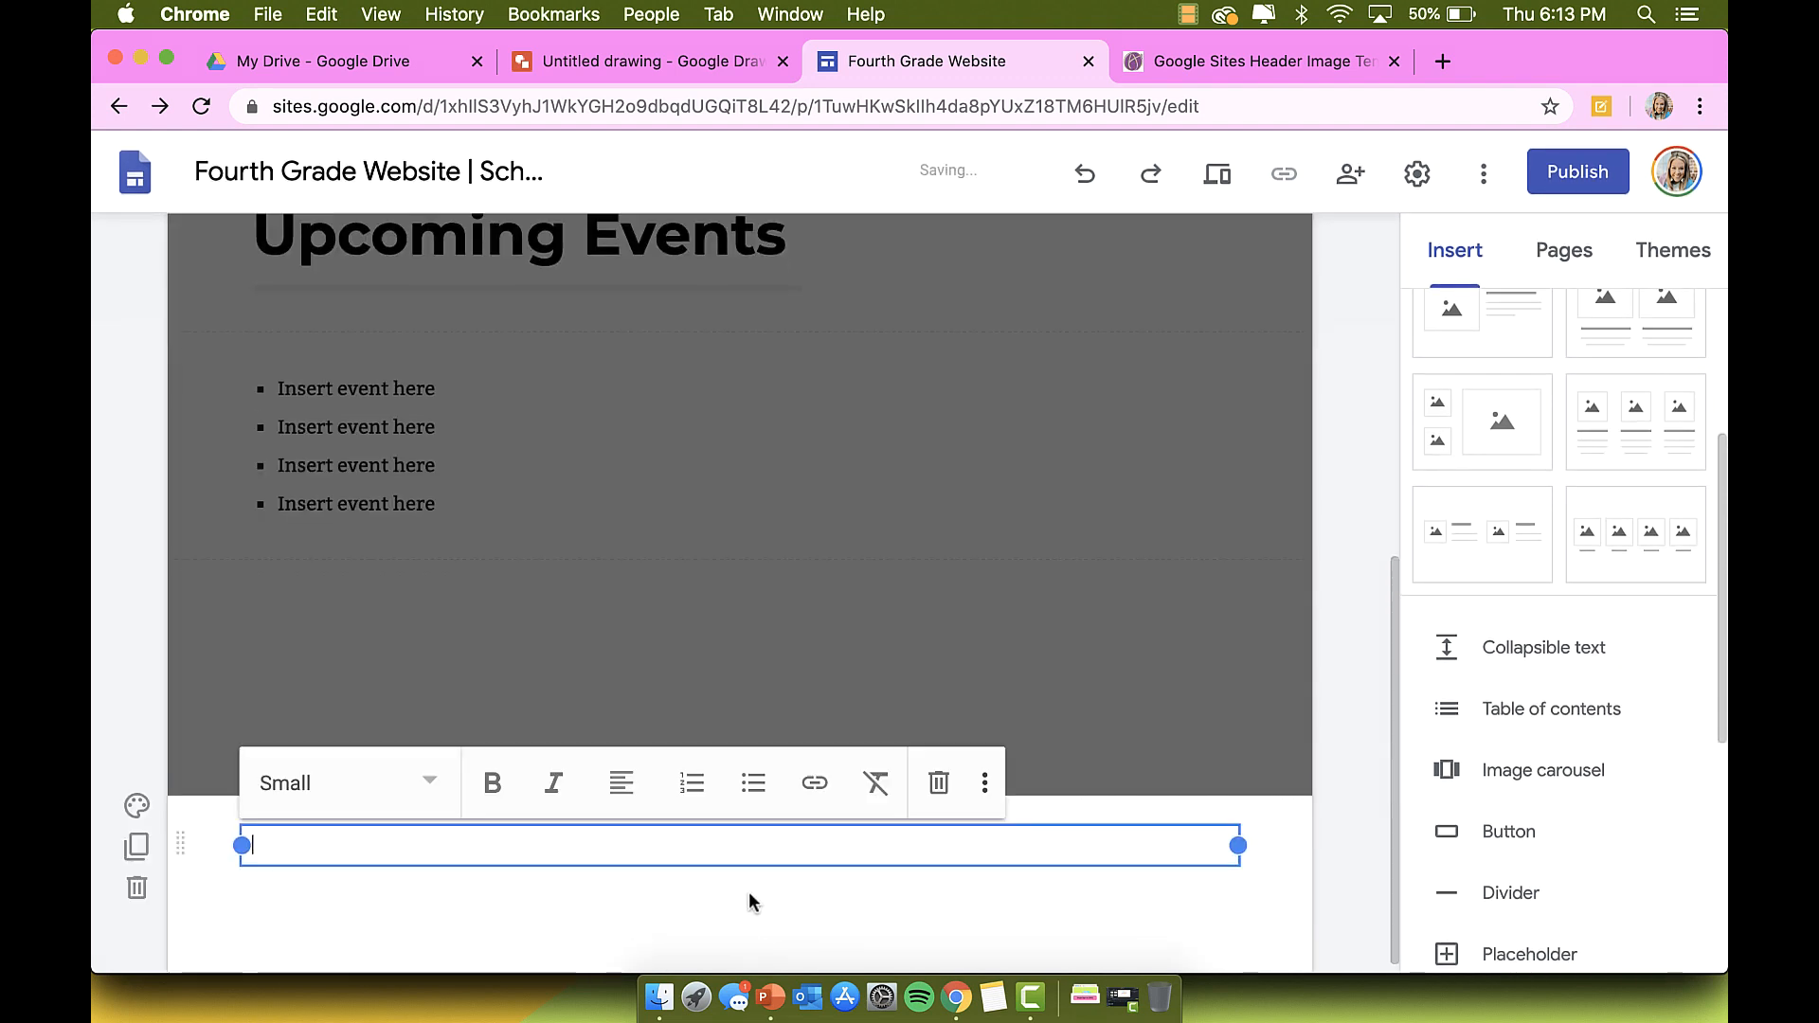
click(313, 780)
click(341, 869)
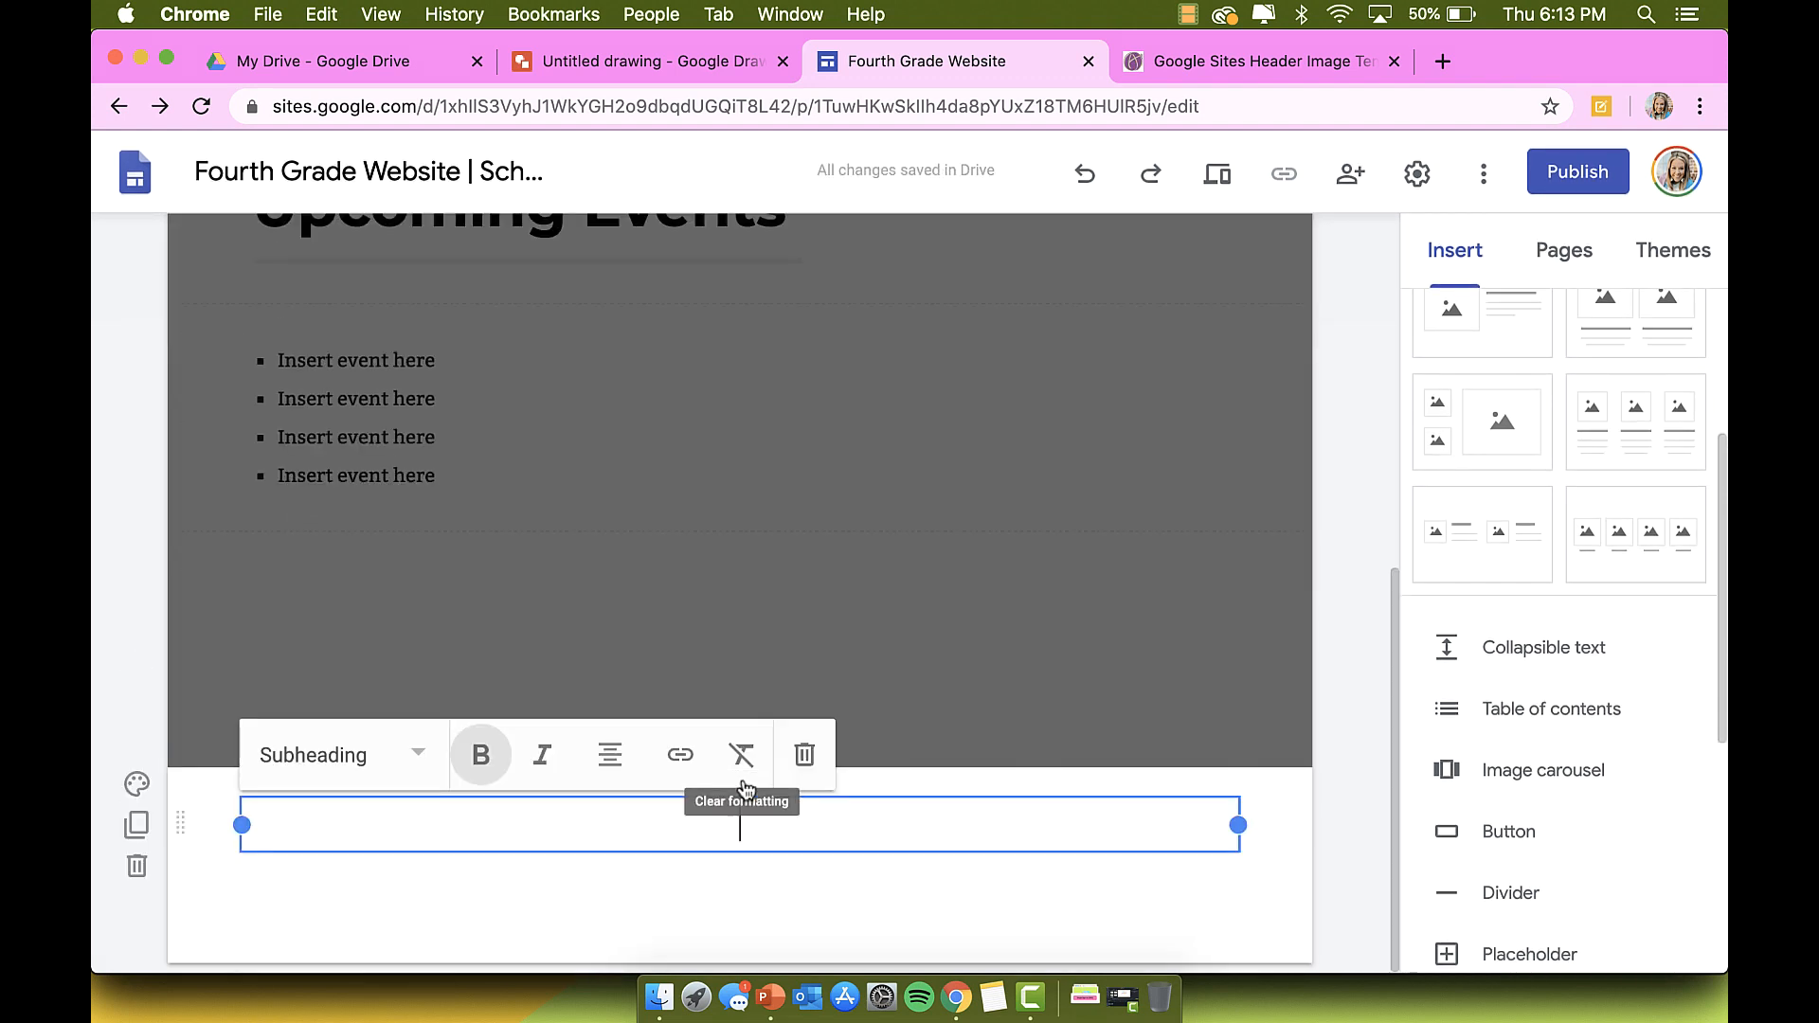
text(Home Page)
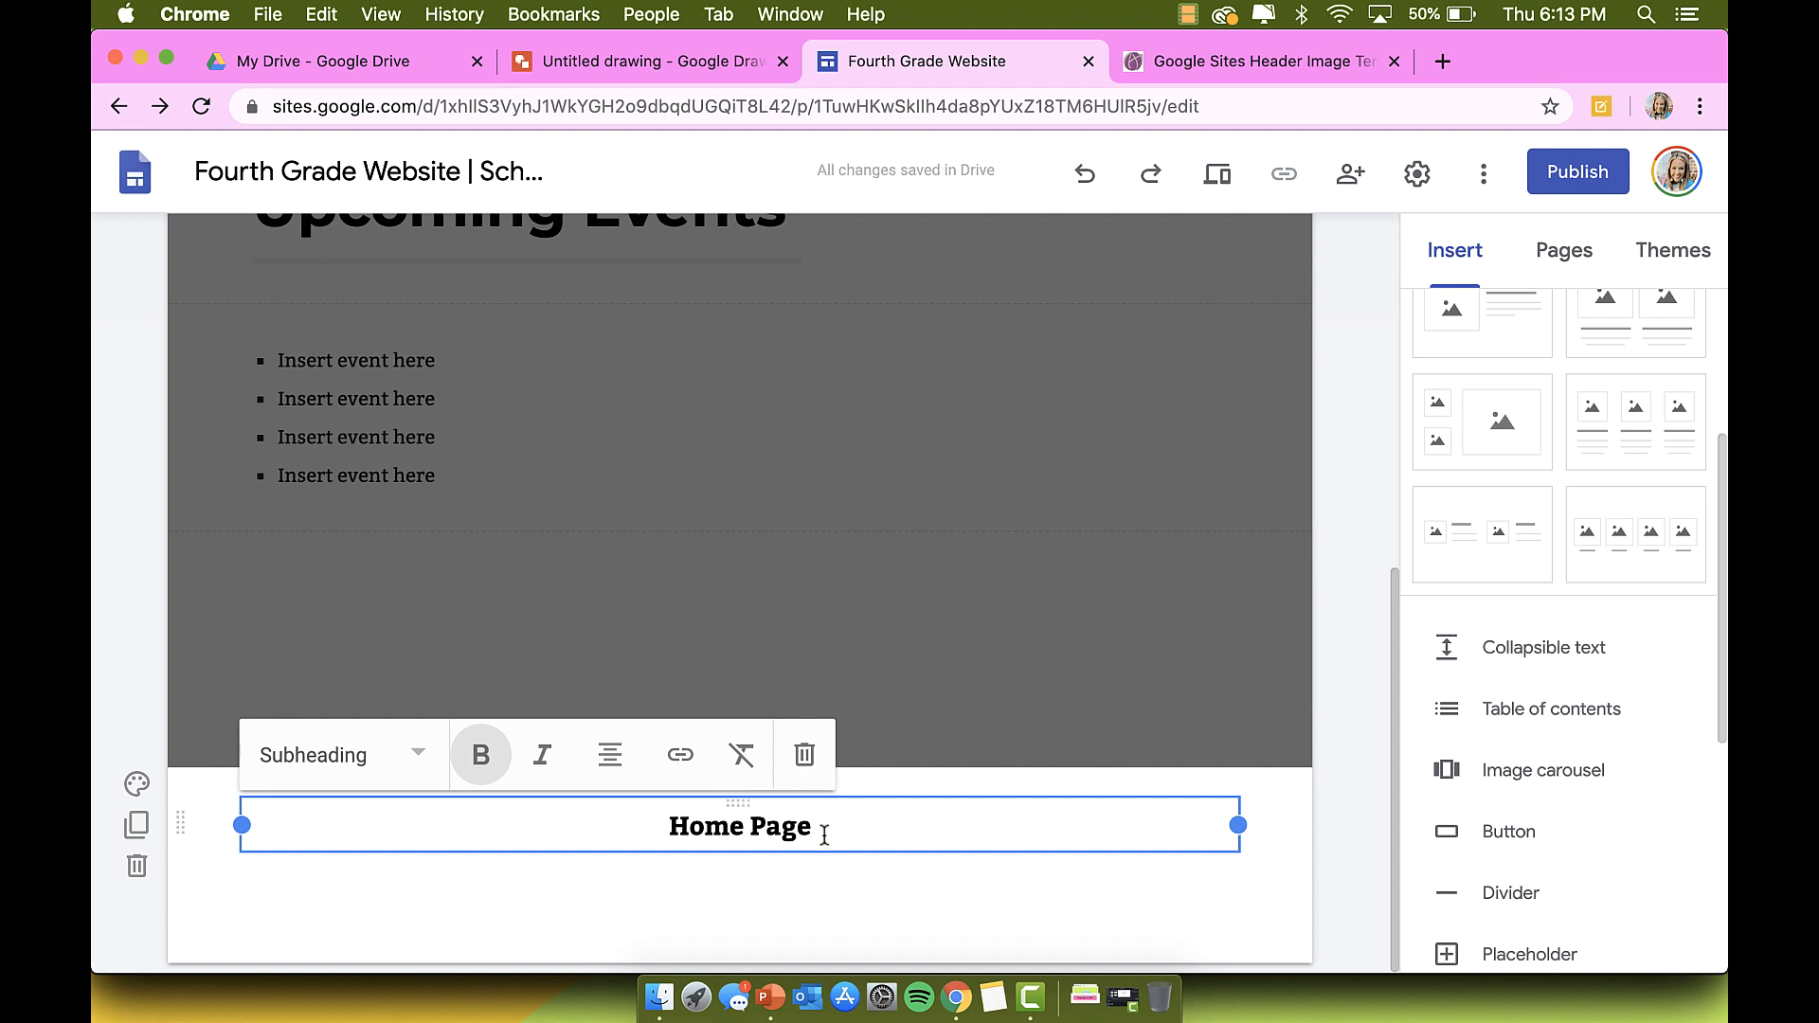
drag(824, 833, 620, 835)
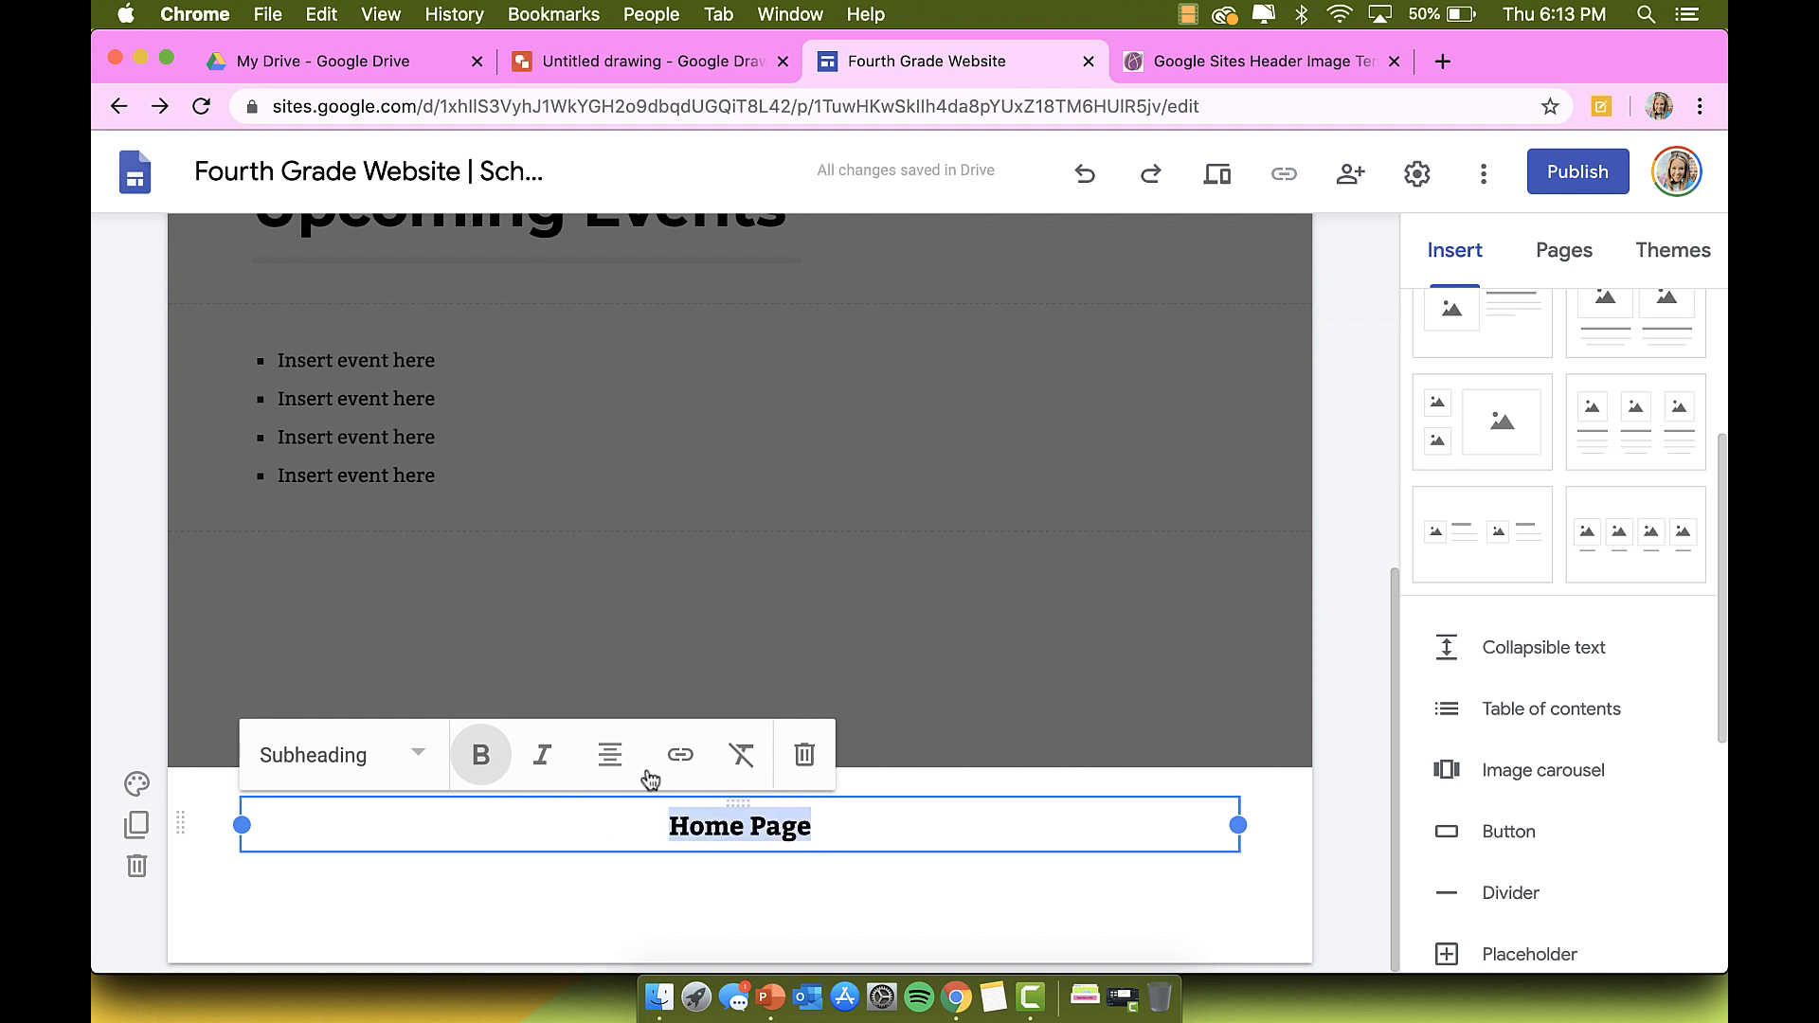
click(679, 758)
click(748, 684)
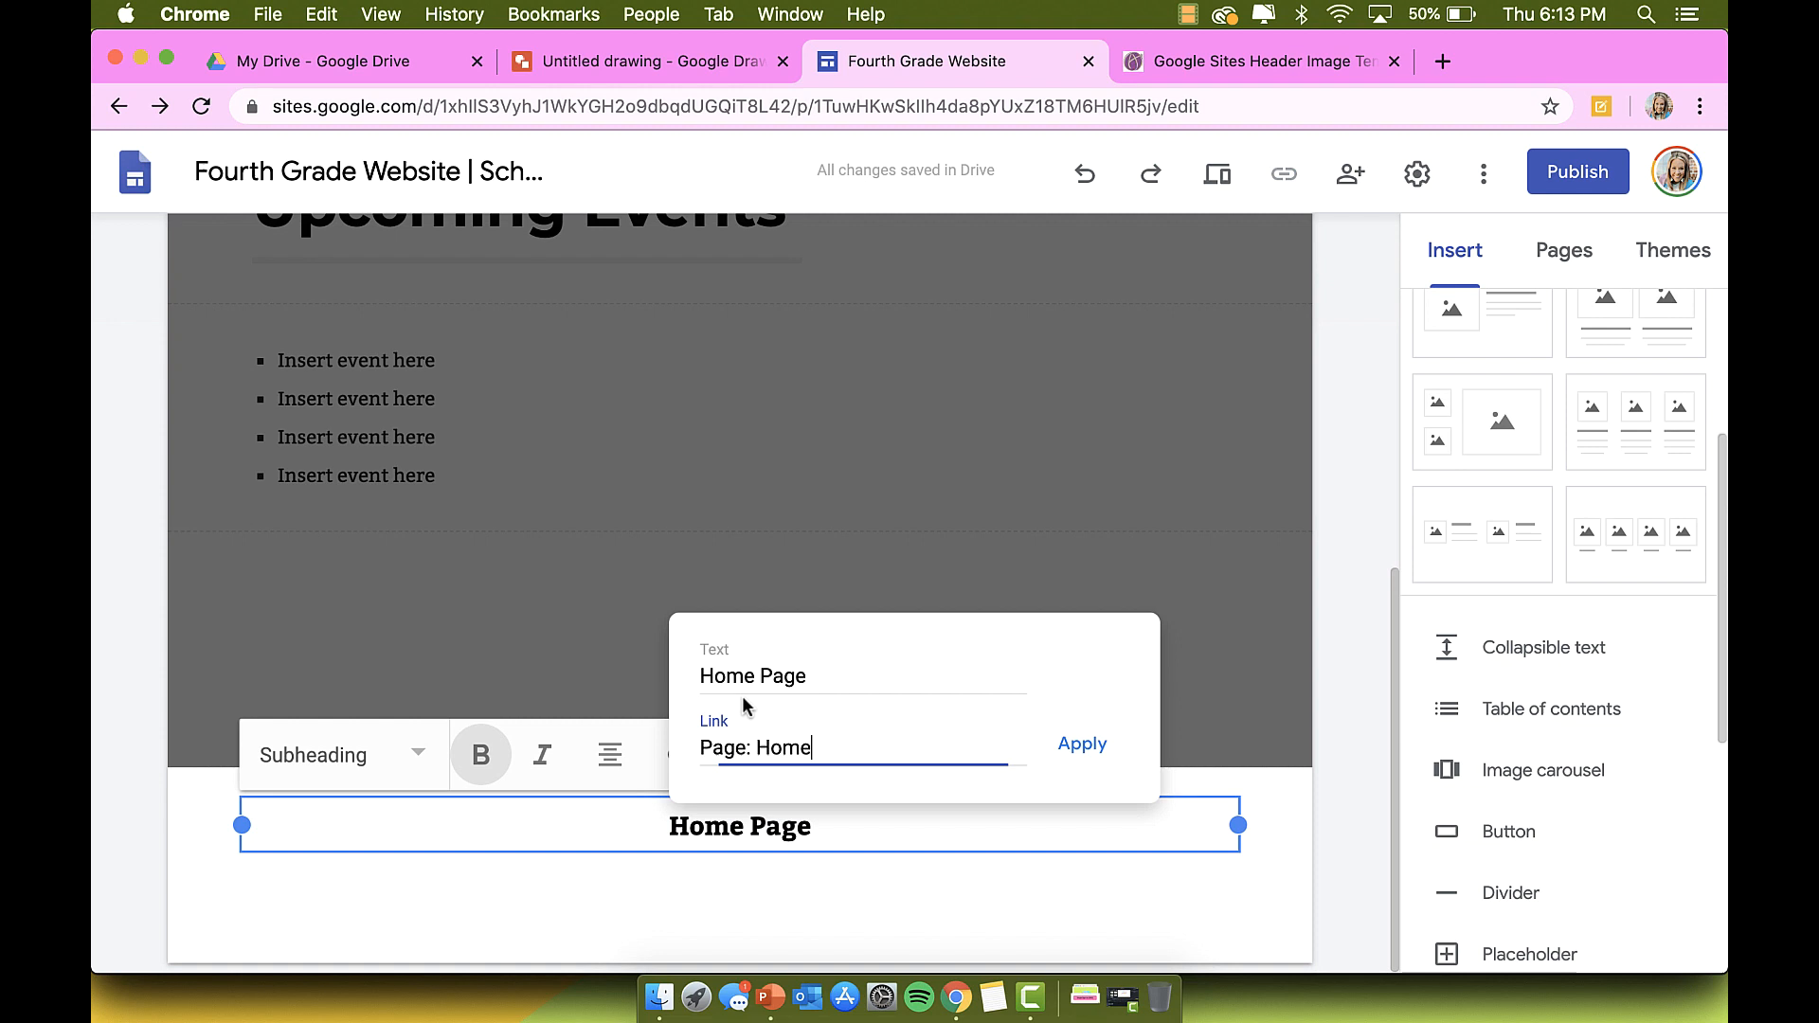
click(1091, 744)
click(856, 869)
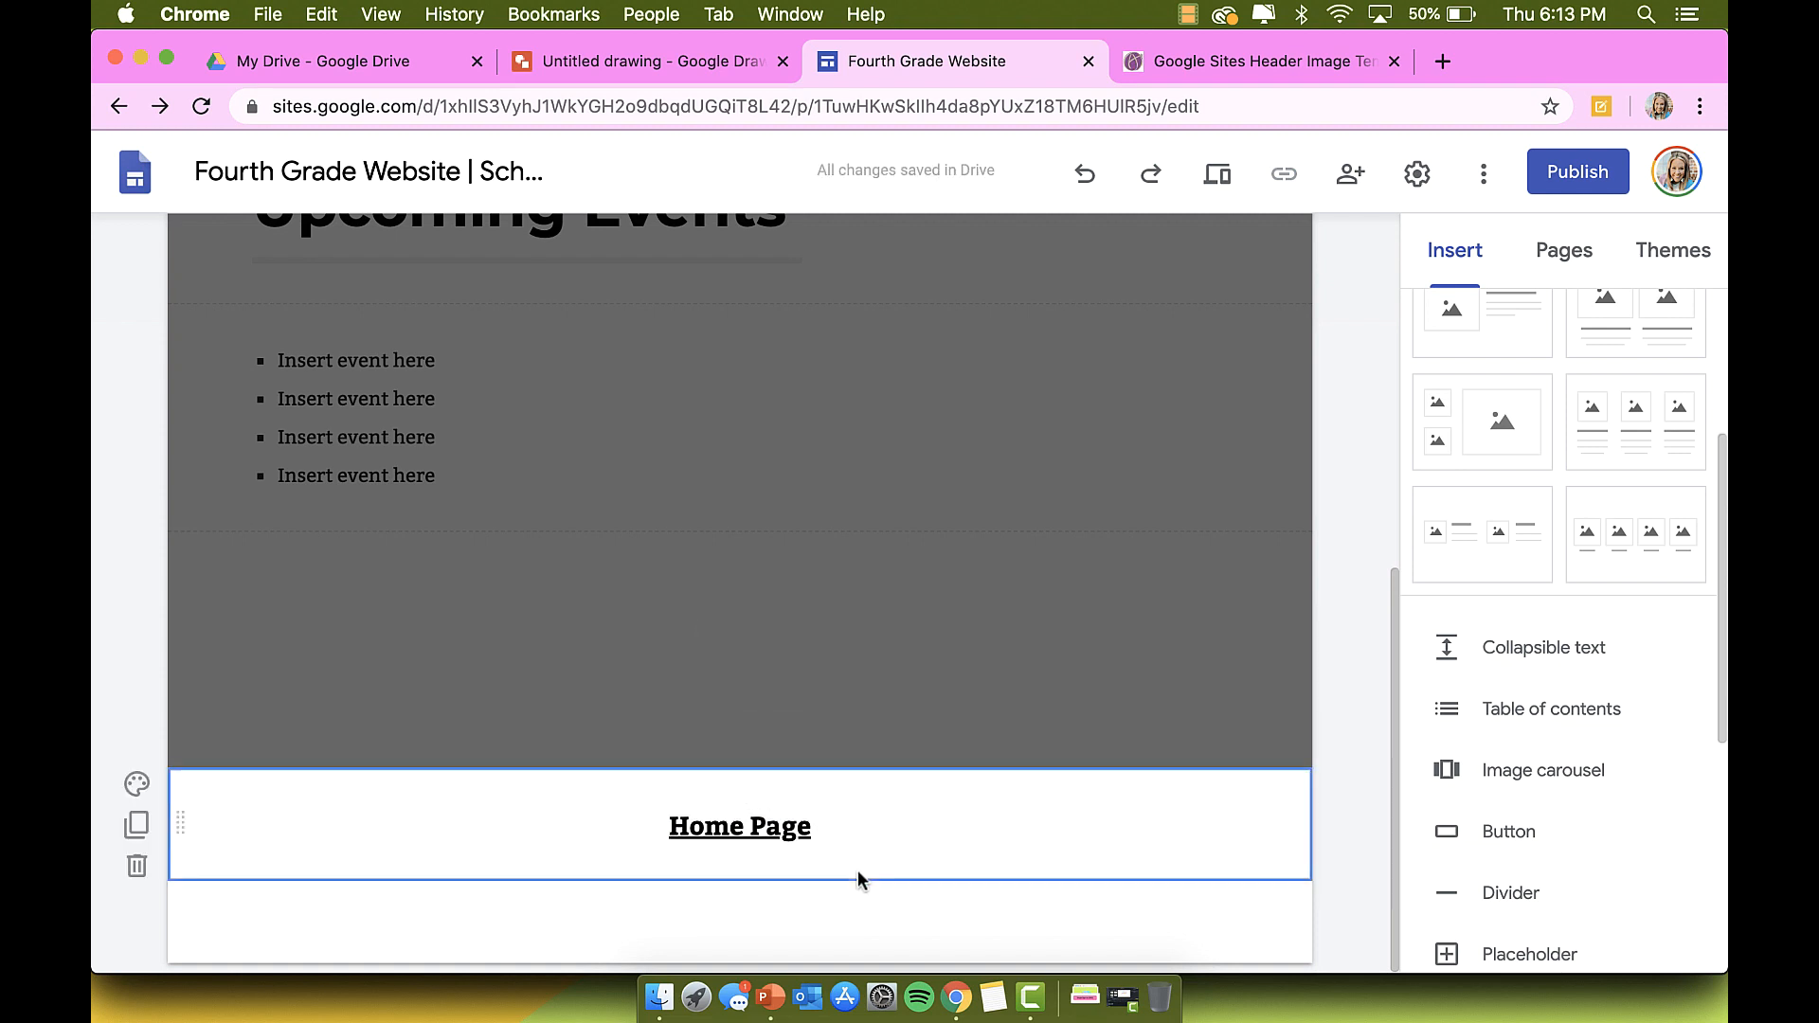
scroll(863, 919, up, 5)
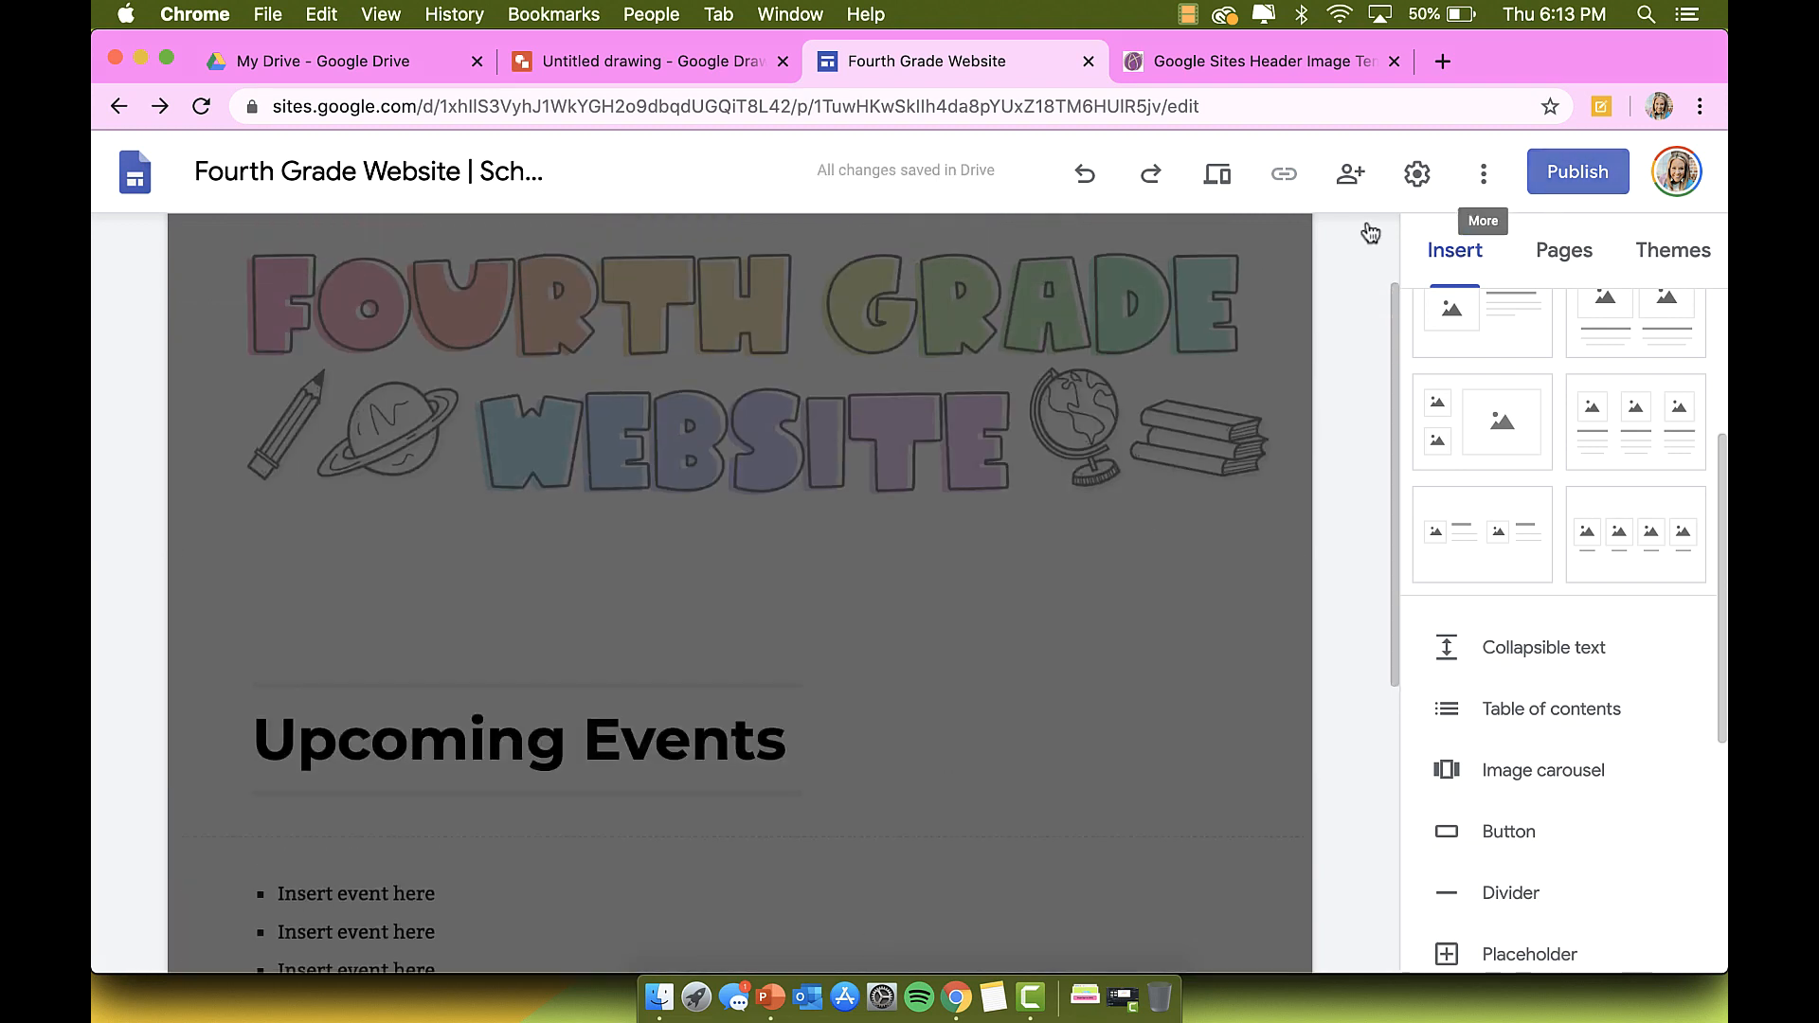
Step: Preview the Upcoming Events page and check the event bullets and Home Page link
click(1218, 173)
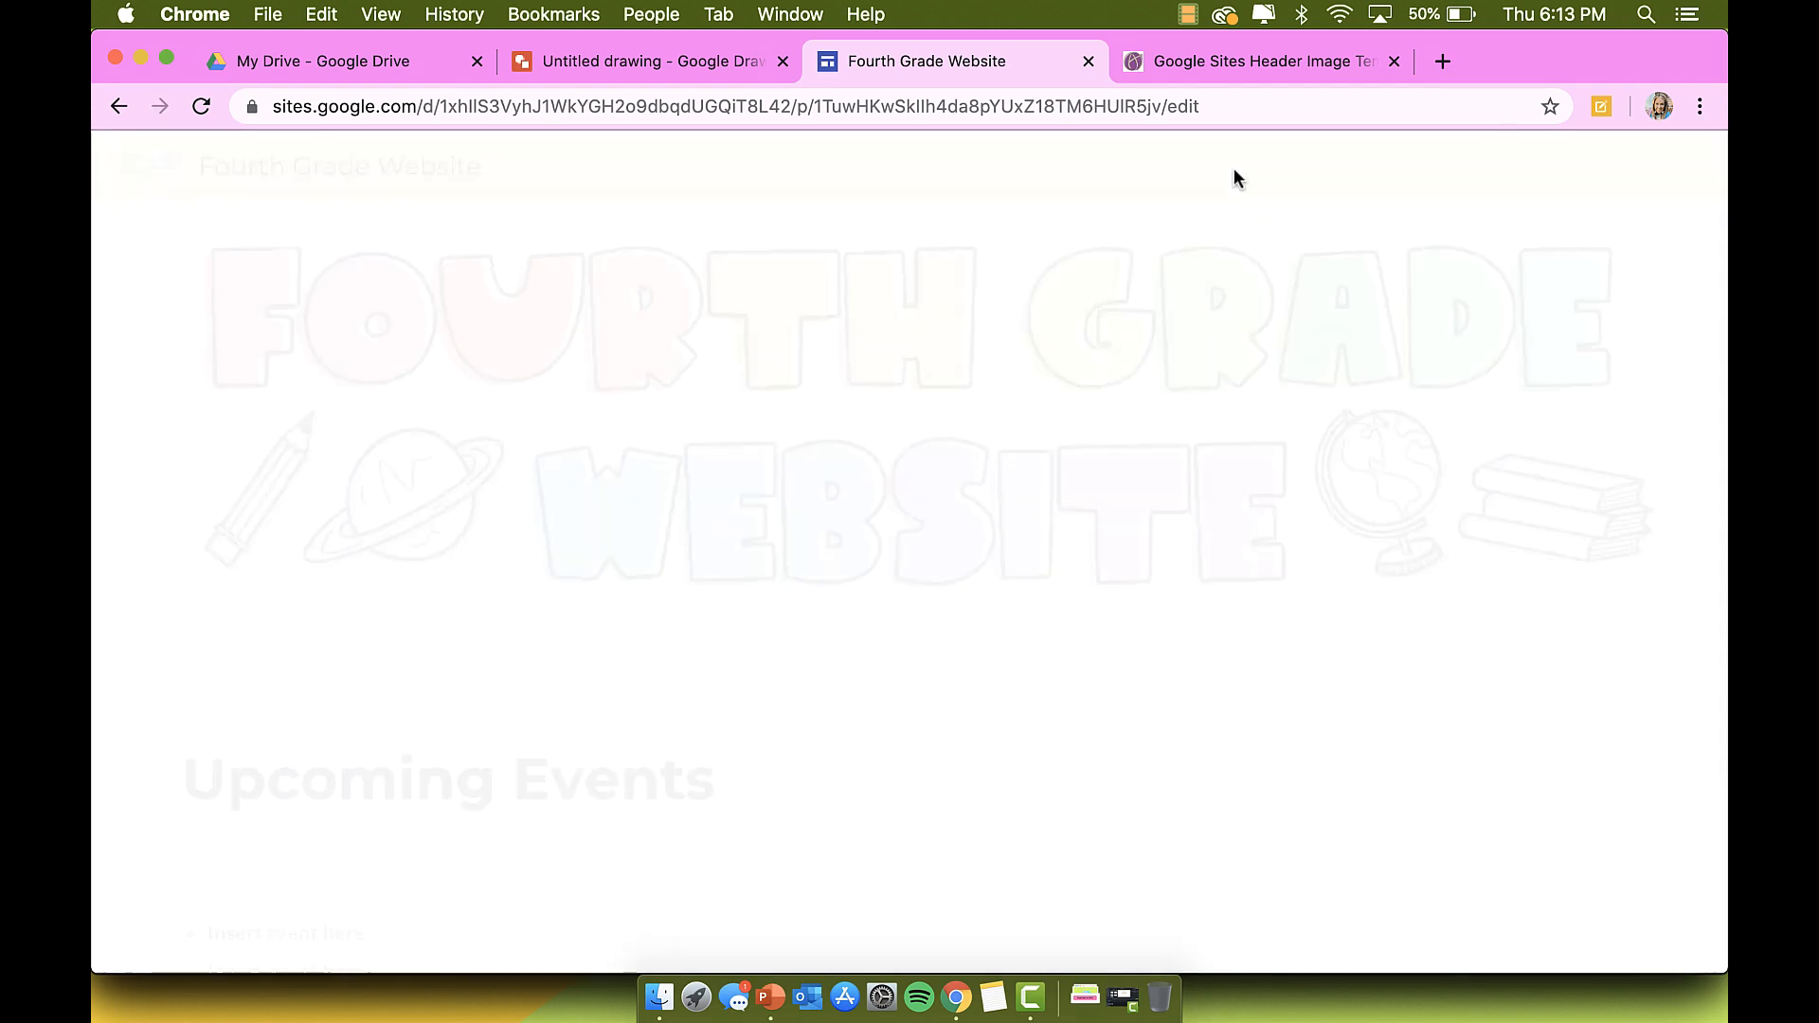
scroll(1275, 350, down, 3)
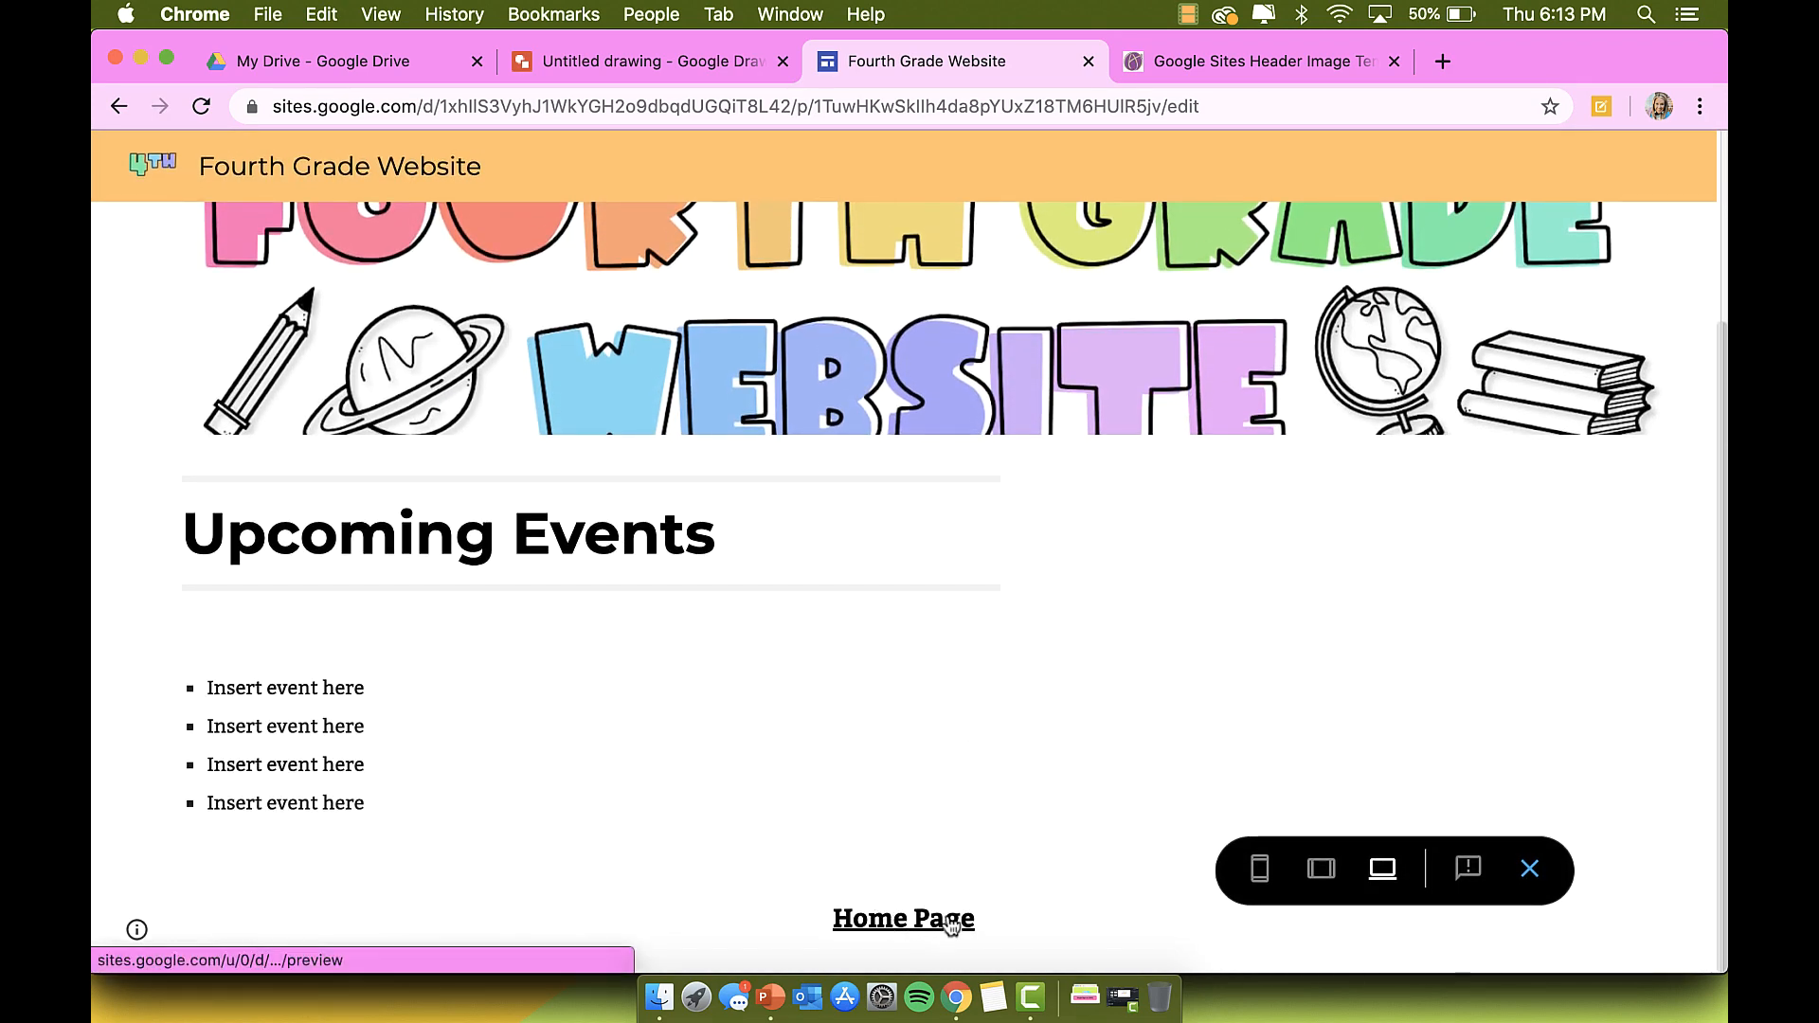
scroll(936, 927, up, 1)
scroll(936, 927, down, 1)
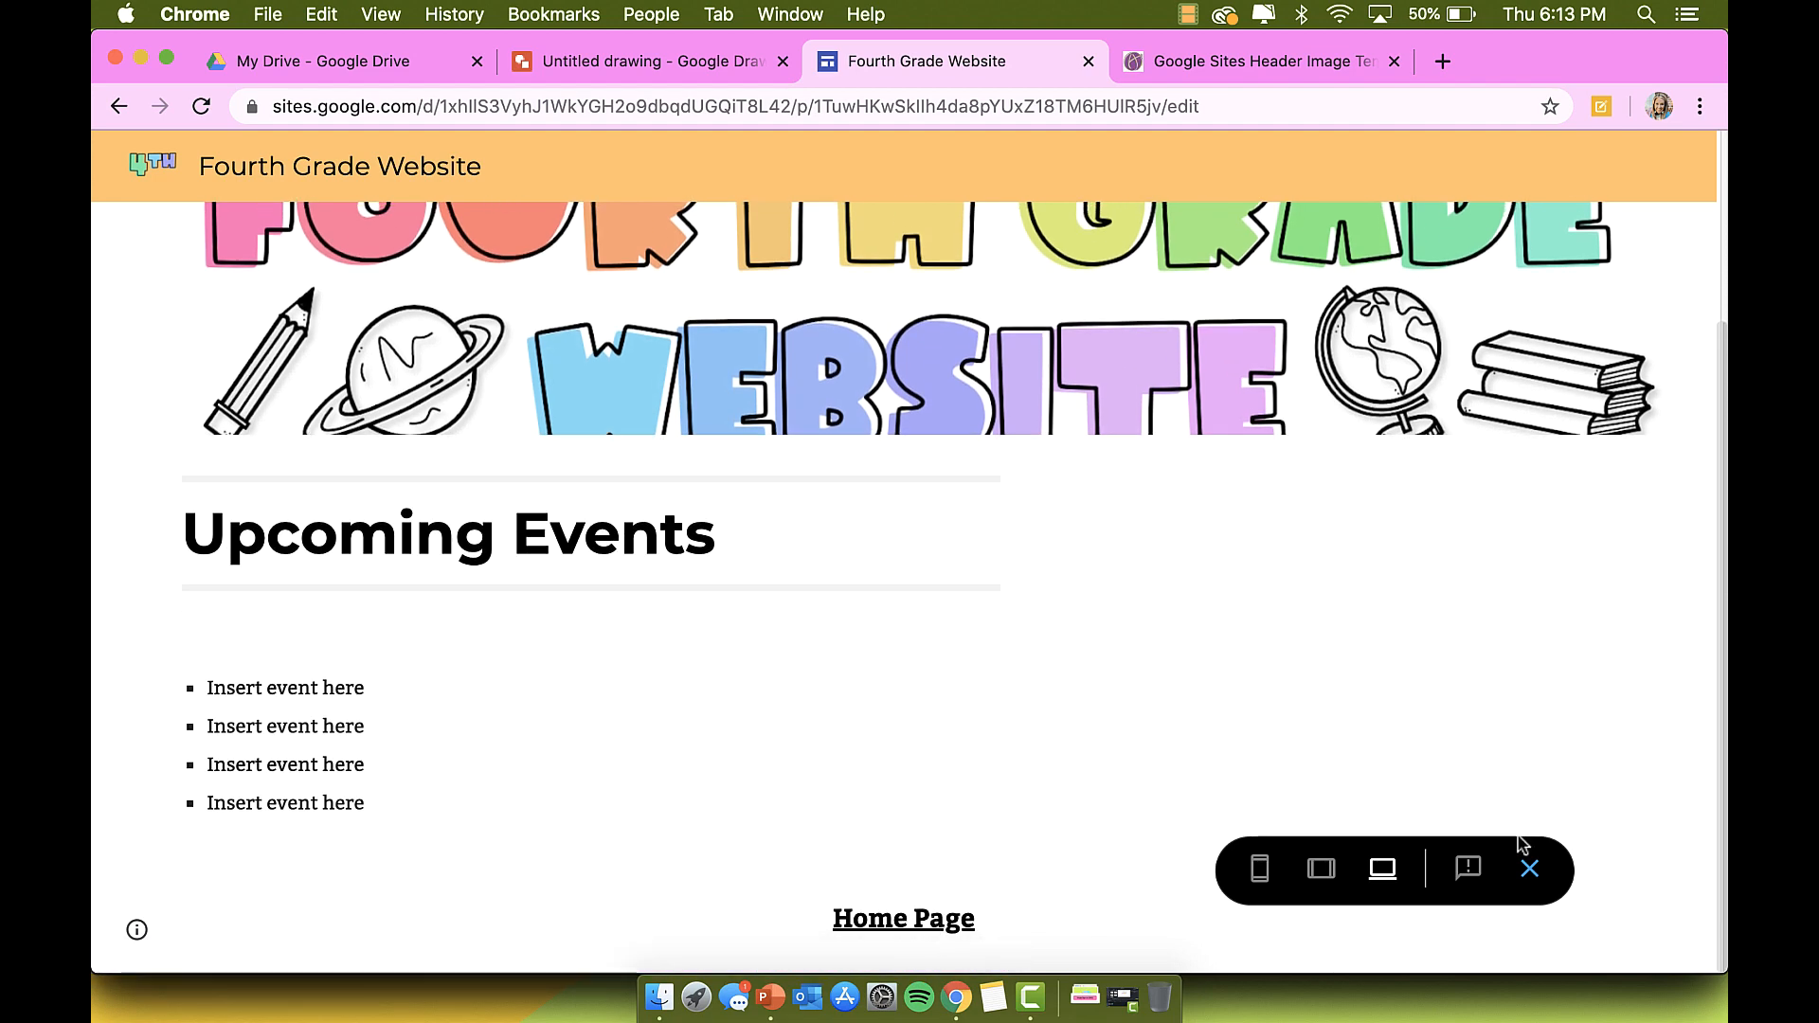
Step: Try Emphasis 1 and Emphasis 2 backgrounds on the Home Page footer section
click(1529, 869)
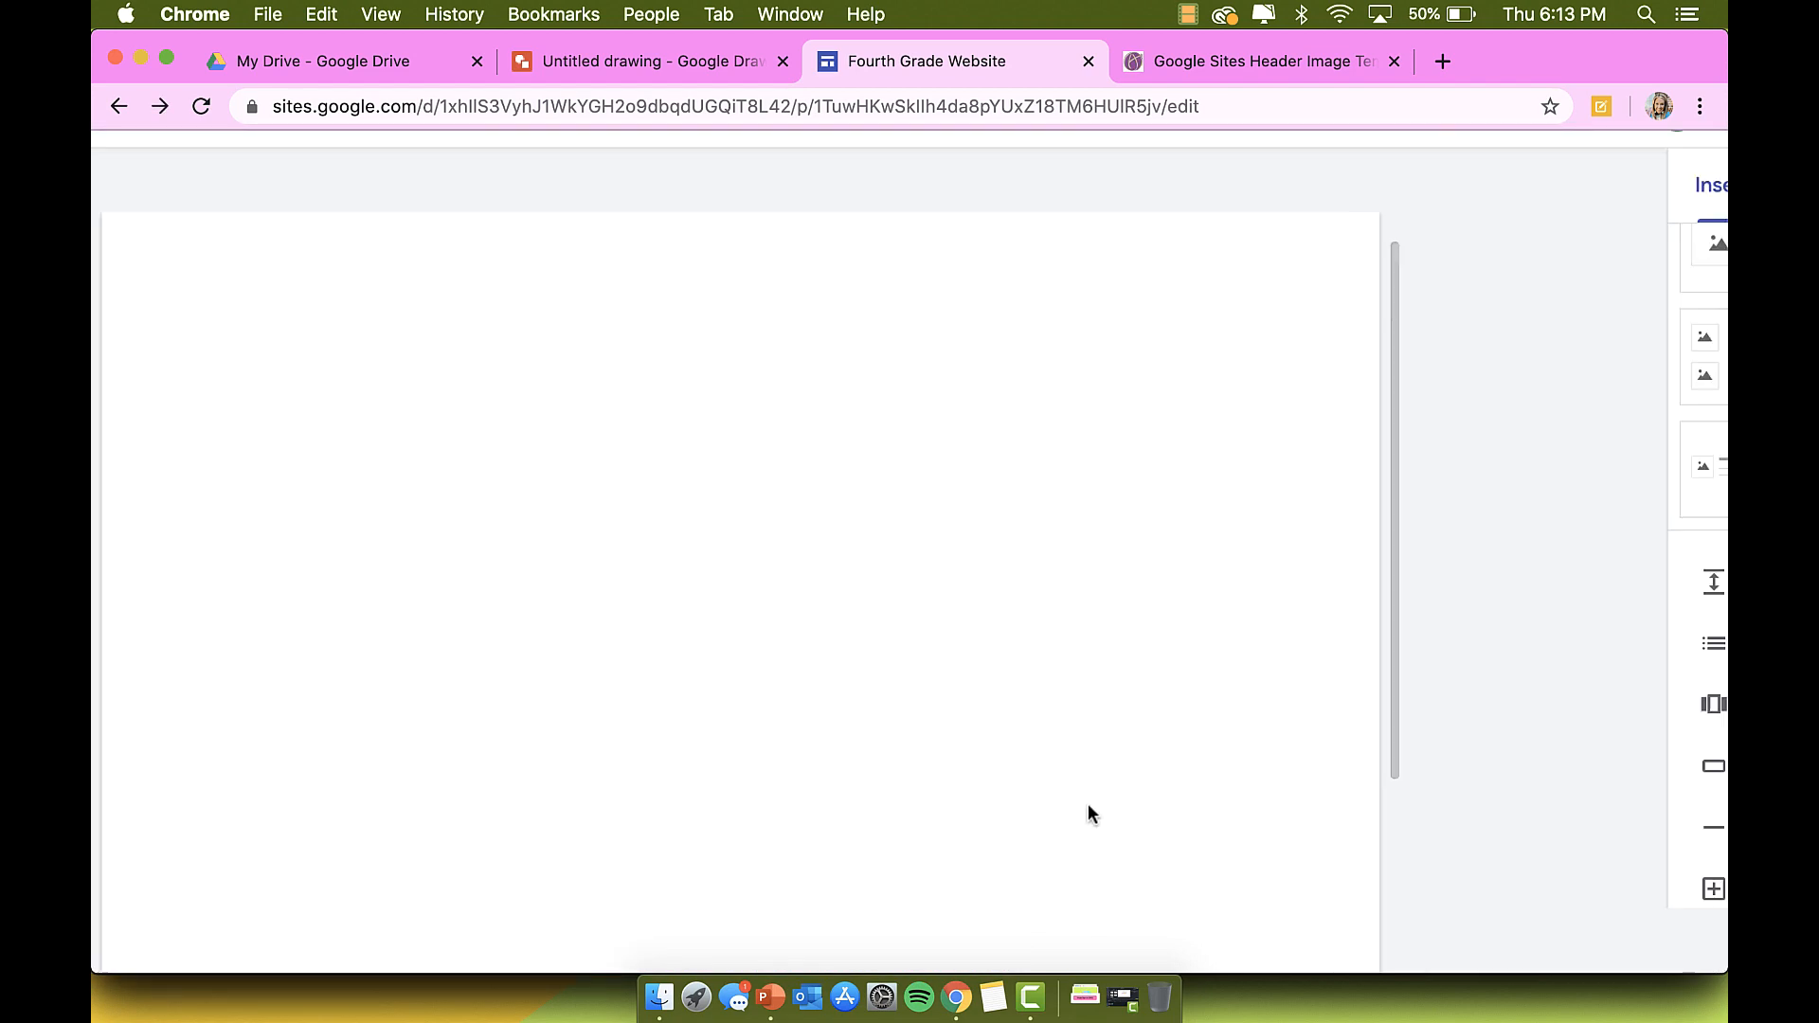
scroll(1088, 805, down, 6)
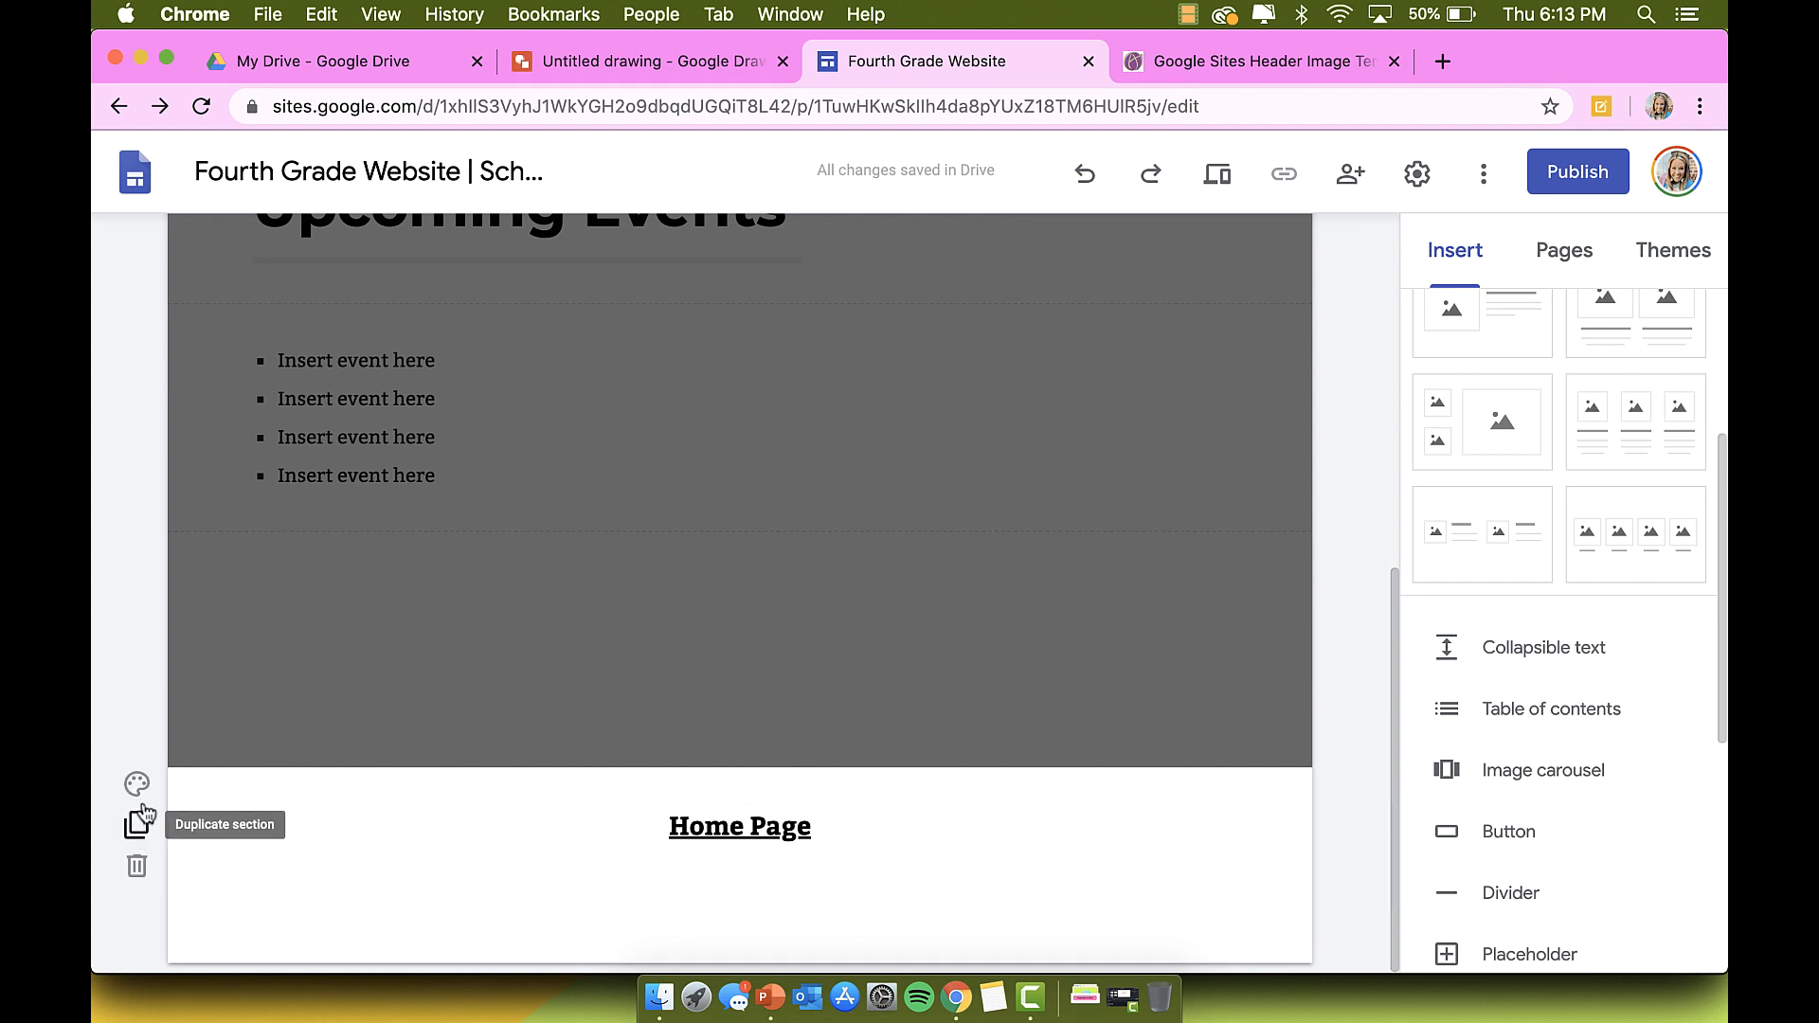
click(139, 785)
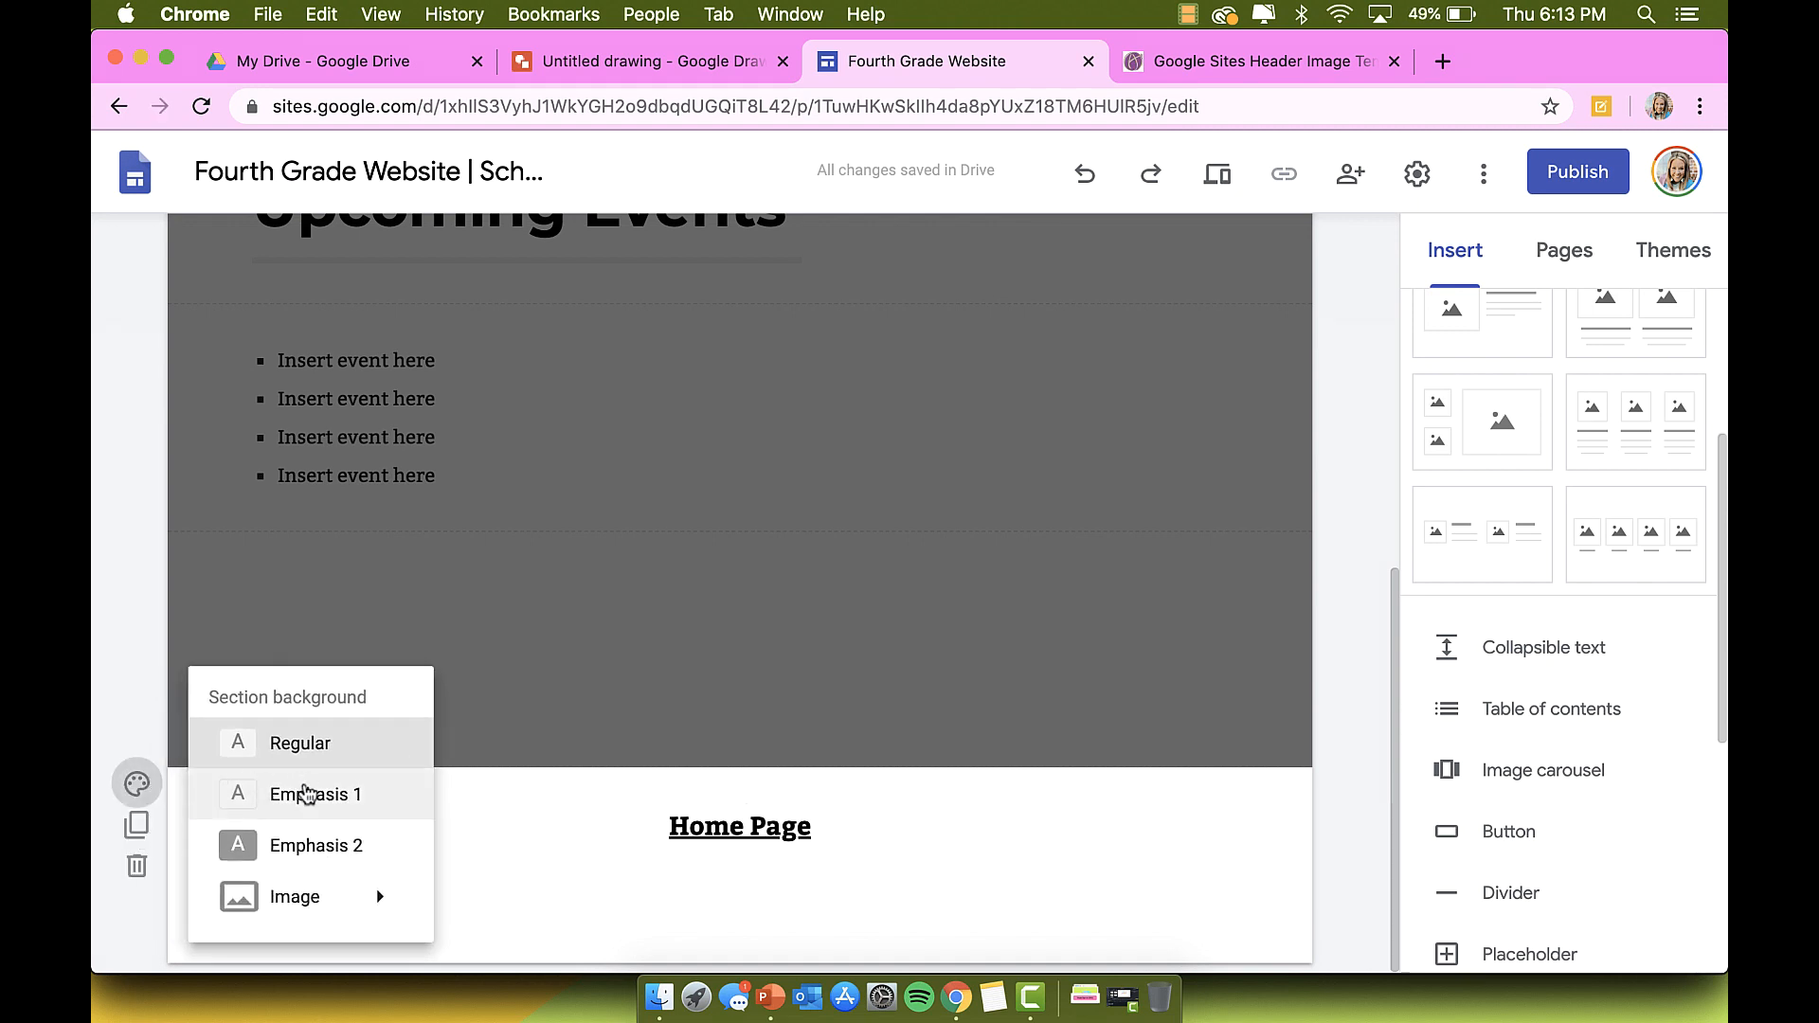
click(323, 796)
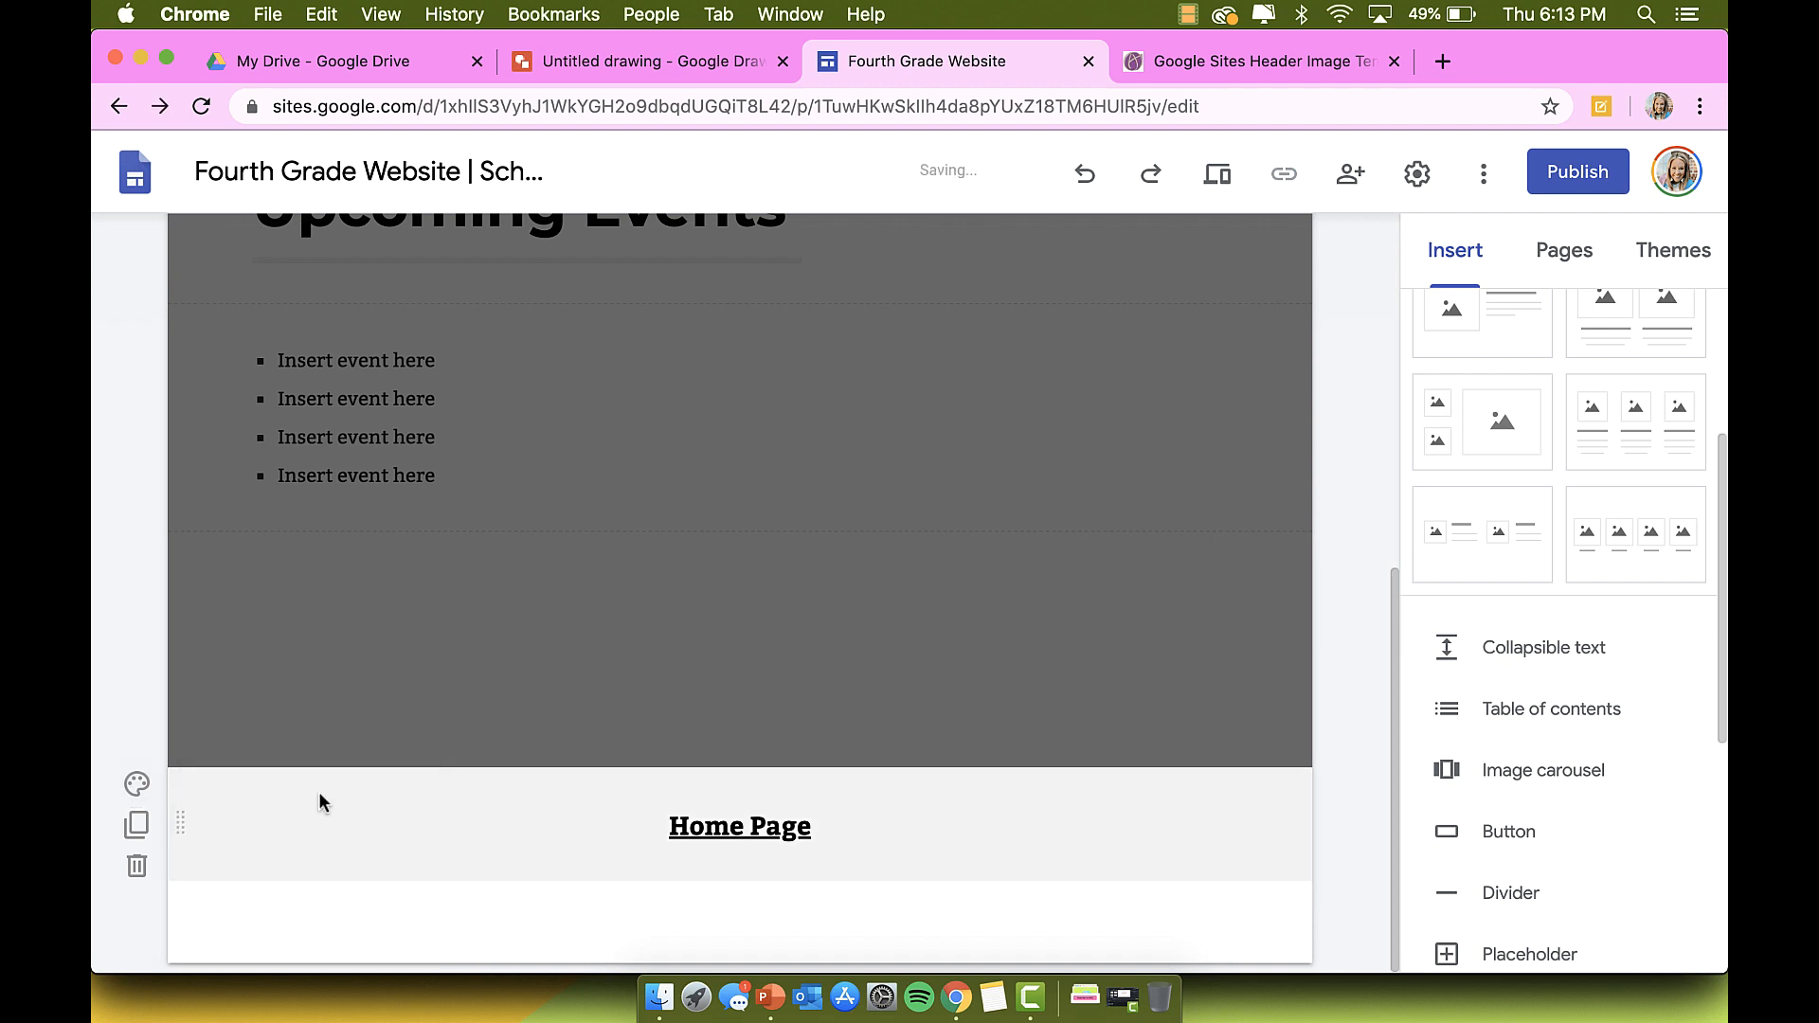
click(138, 788)
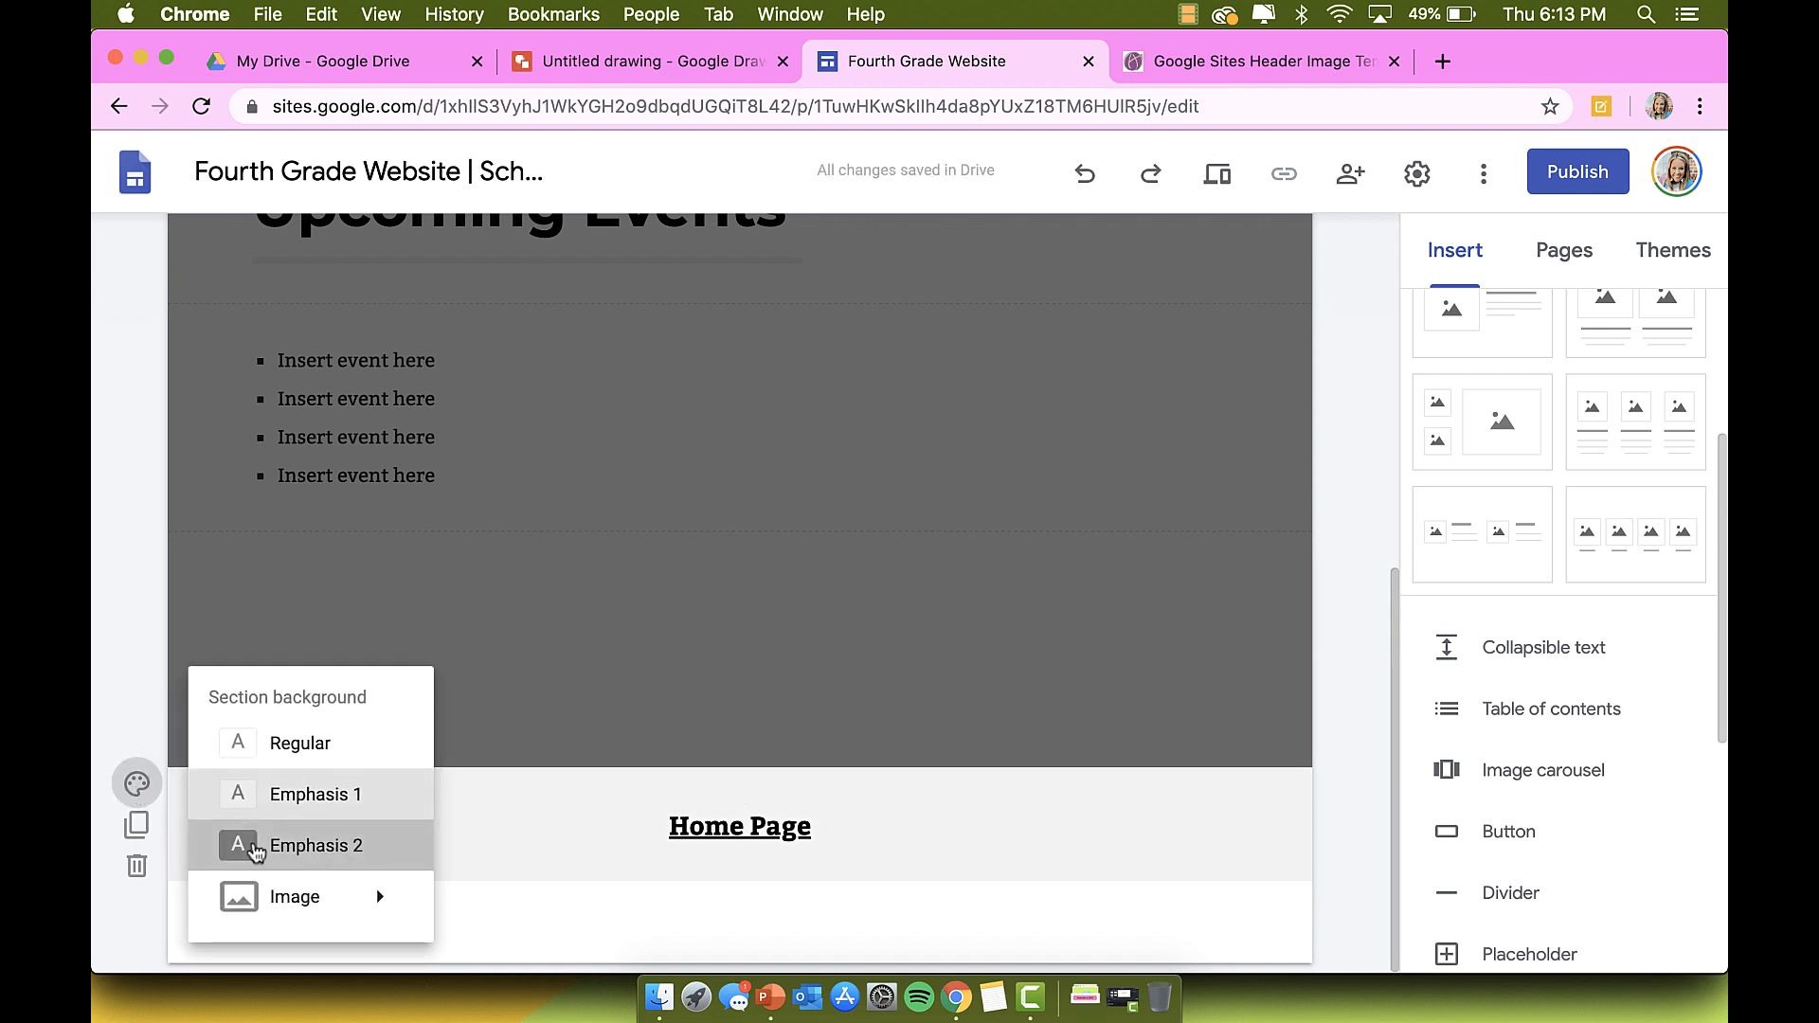
click(247, 848)
click(137, 784)
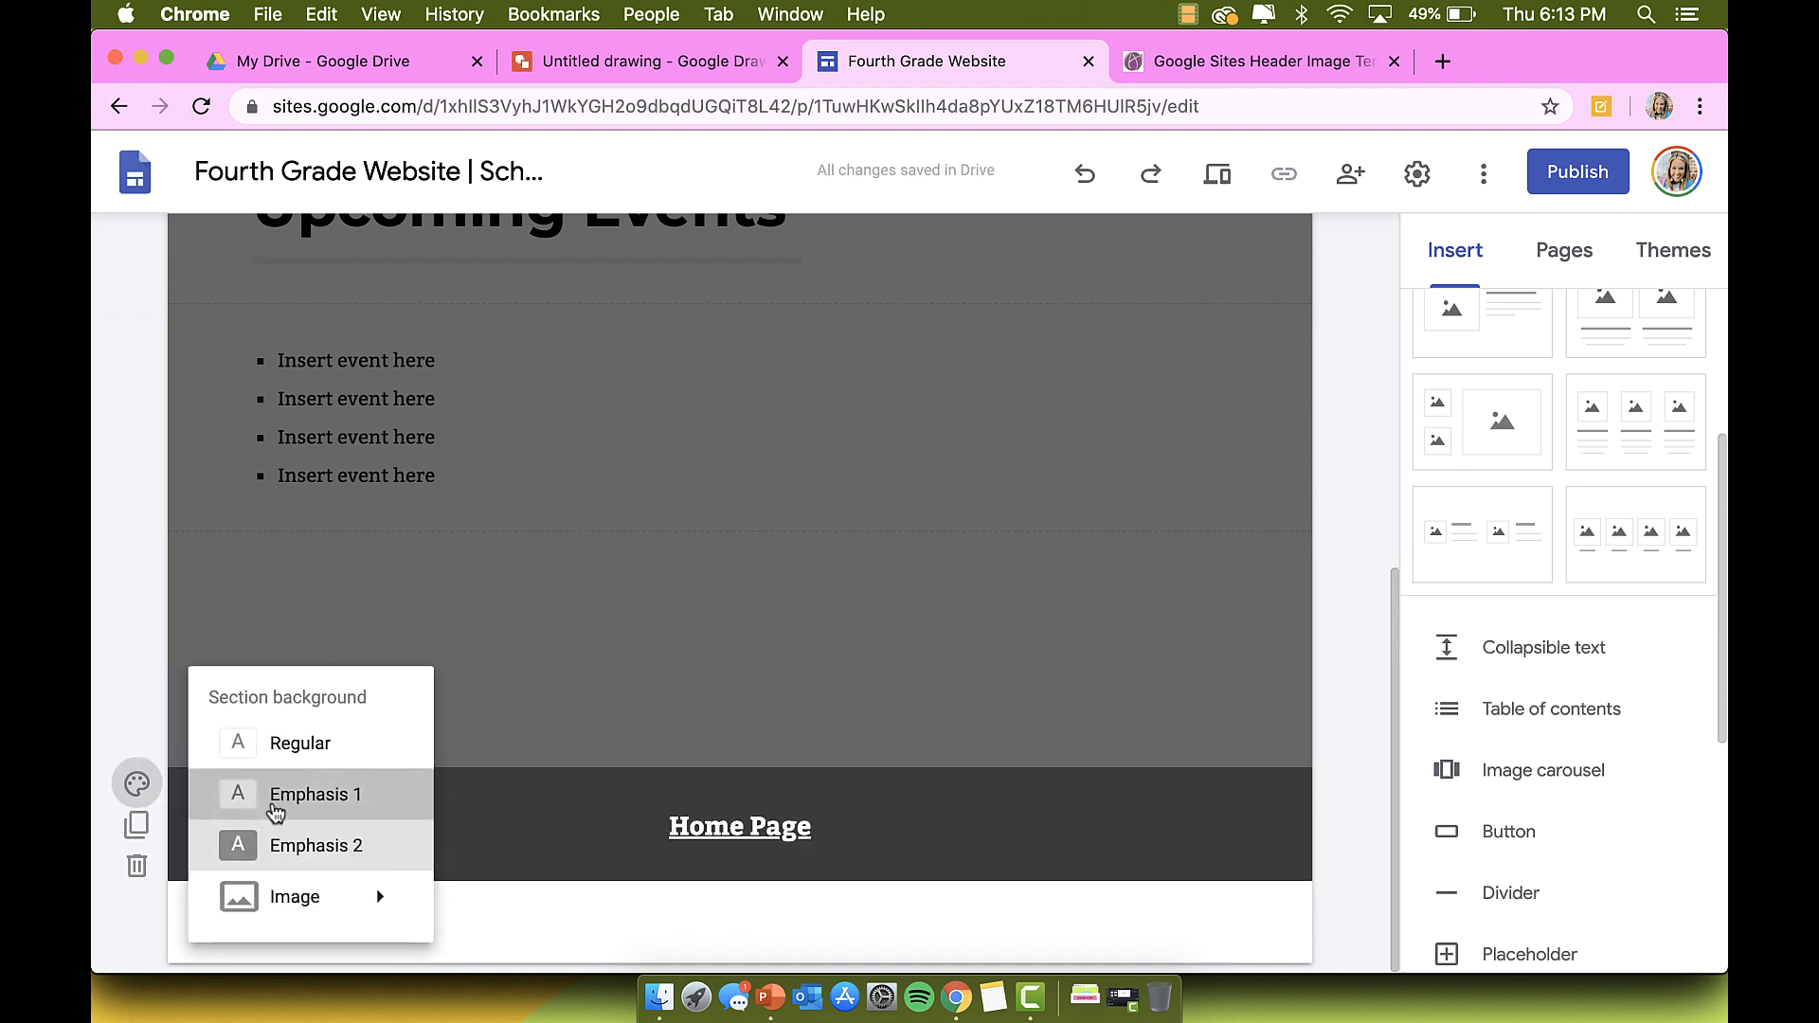
click(271, 798)
Step: Set the footer section background to the uploaded image Presentation1.png
click(138, 782)
mouse_move(357, 916)
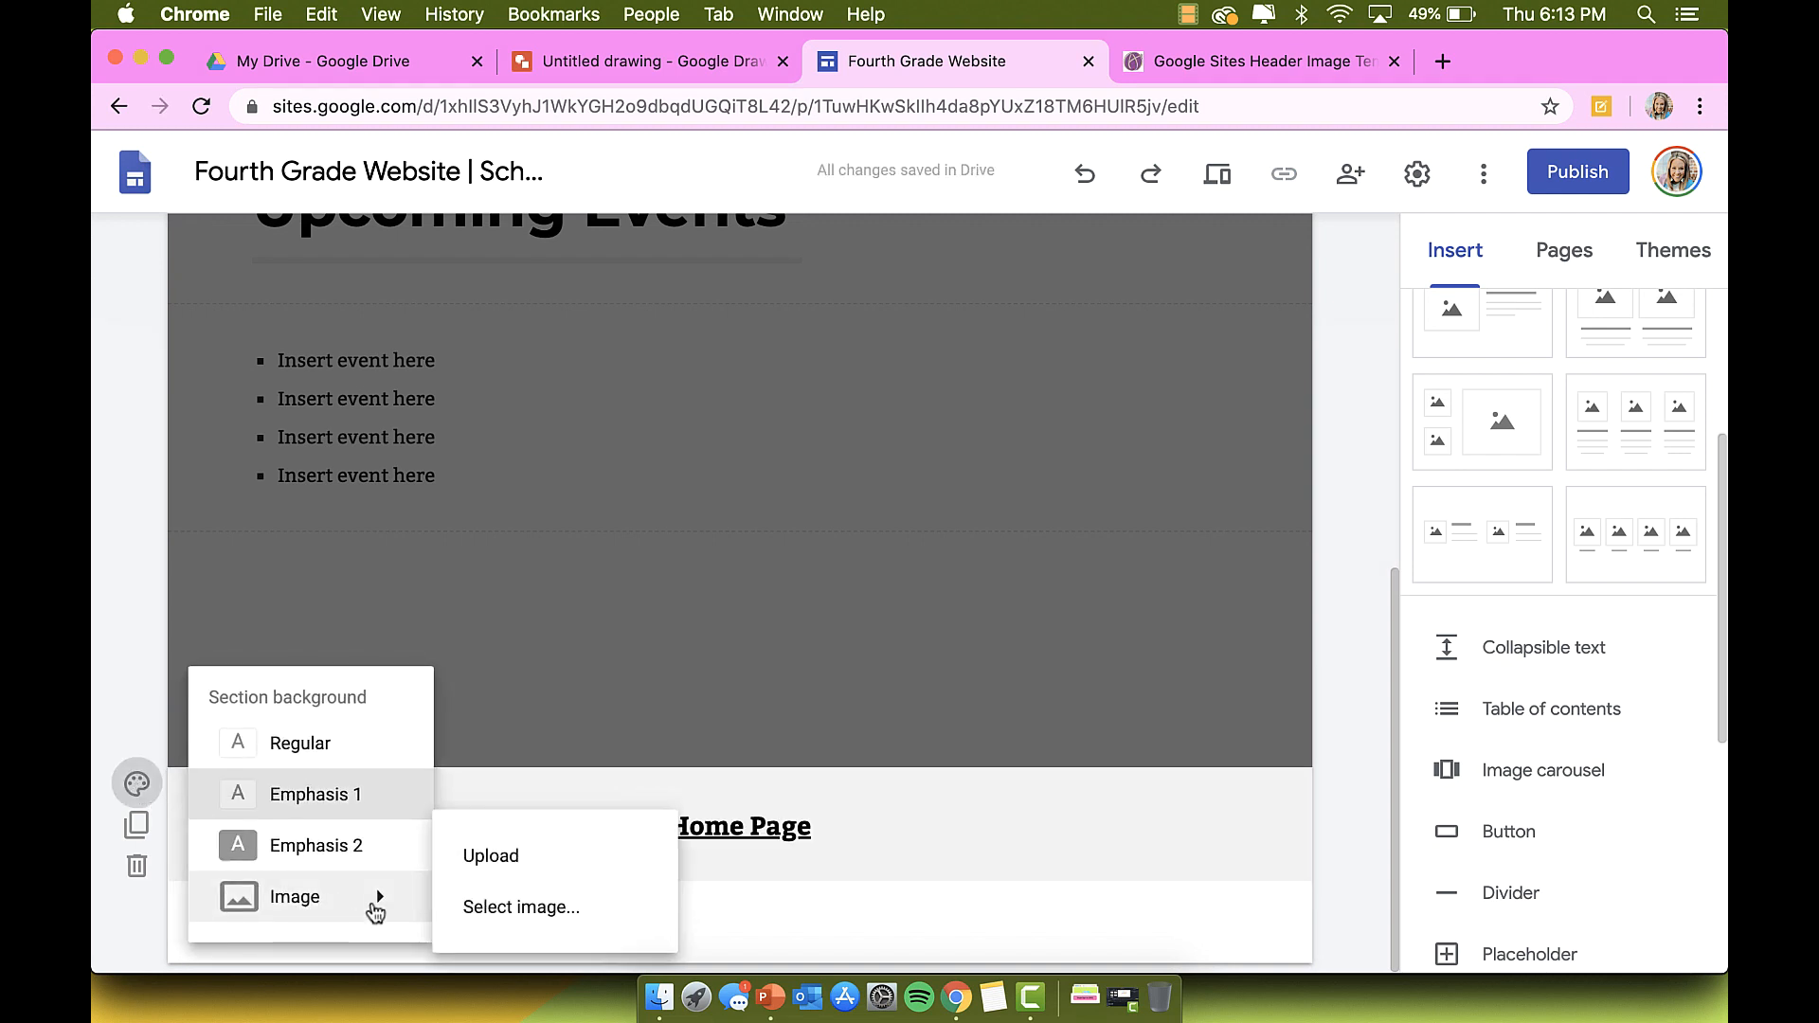
click(526, 850)
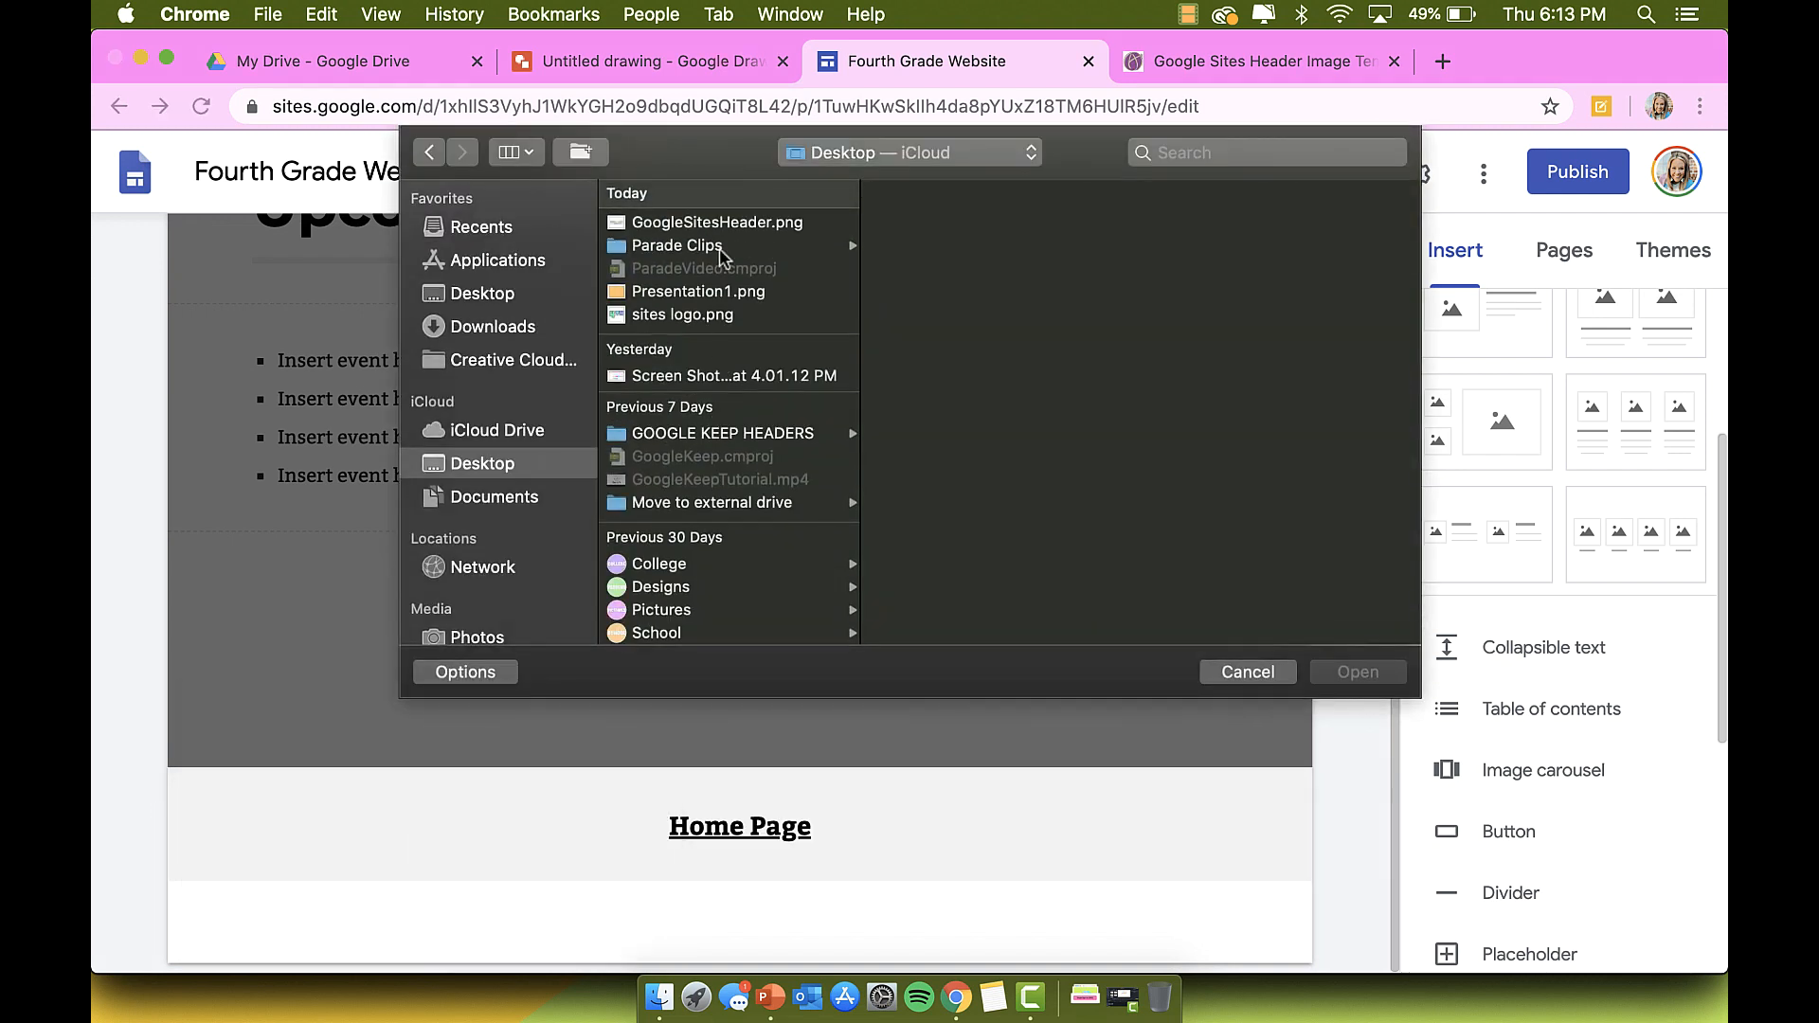
double_click(718, 291)
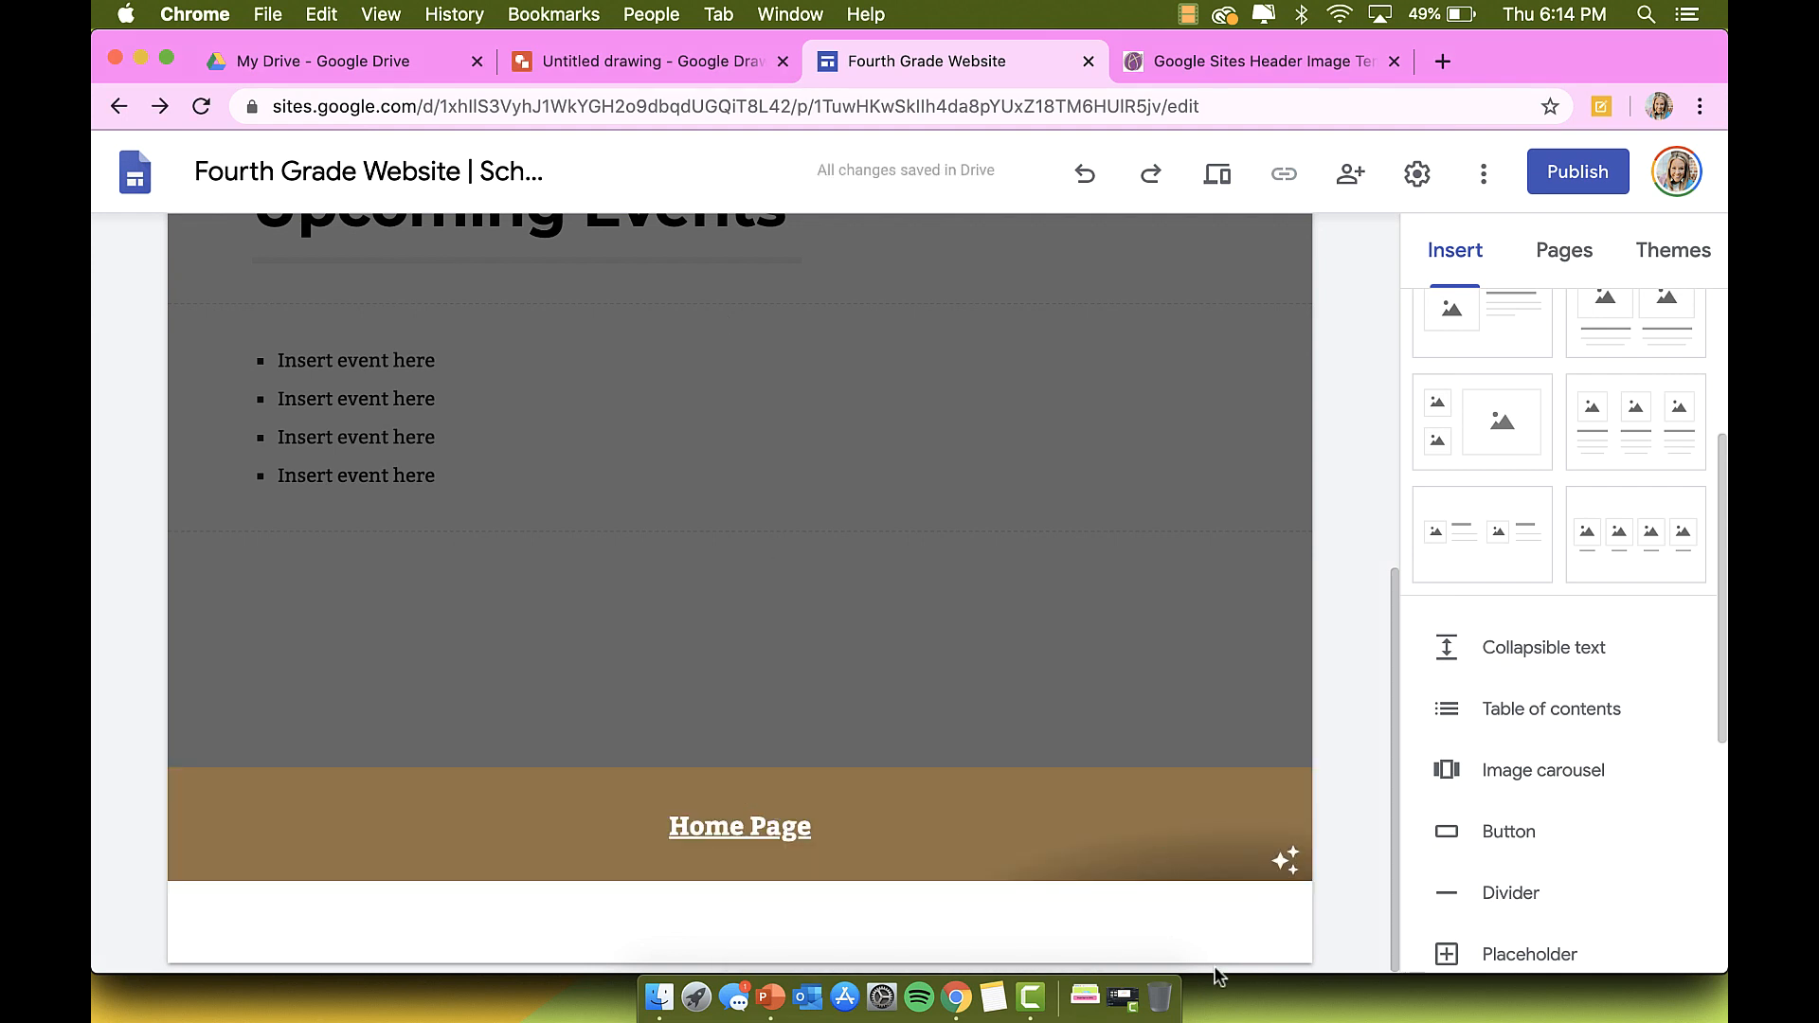
Step: Preview the Upcoming Events page and scroll through it as a visitor
scroll(1253, 907, up, 7)
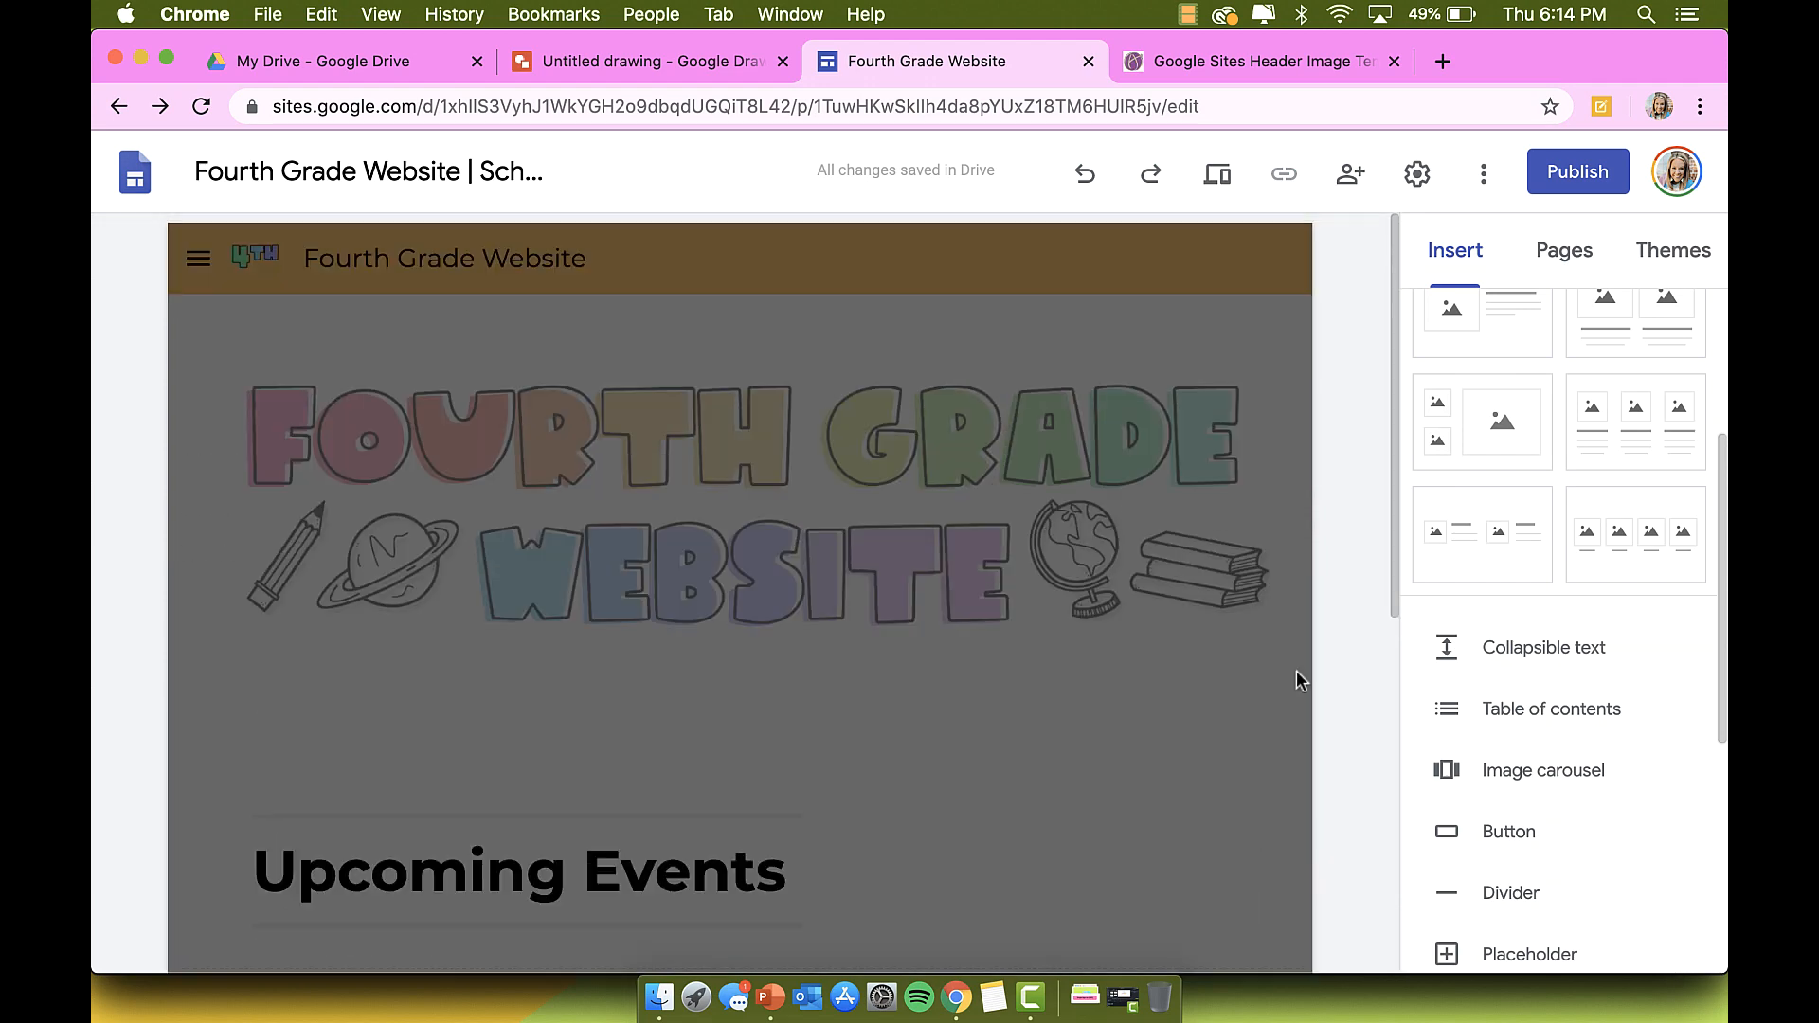
click(1225, 196)
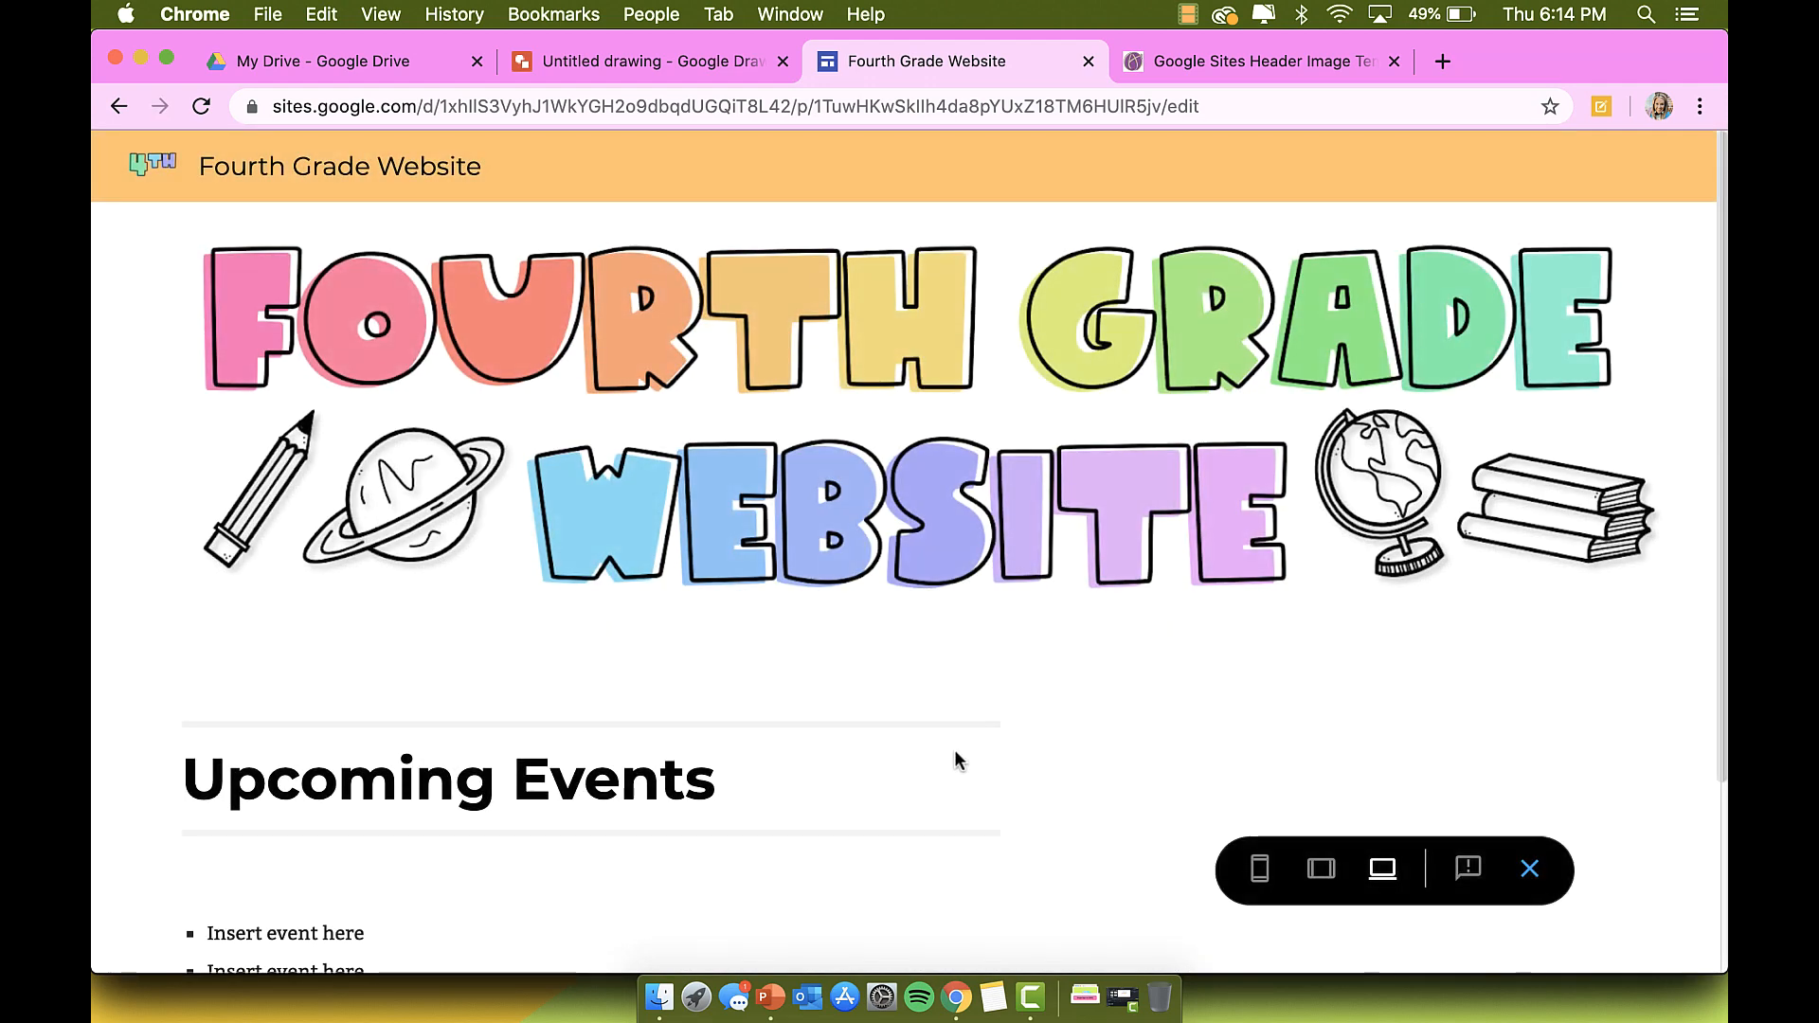
scroll(953, 755, down, 3)
scroll(953, 755, up, 3)
scroll(952, 235, down, 3)
scroll(907, 933, up, 3)
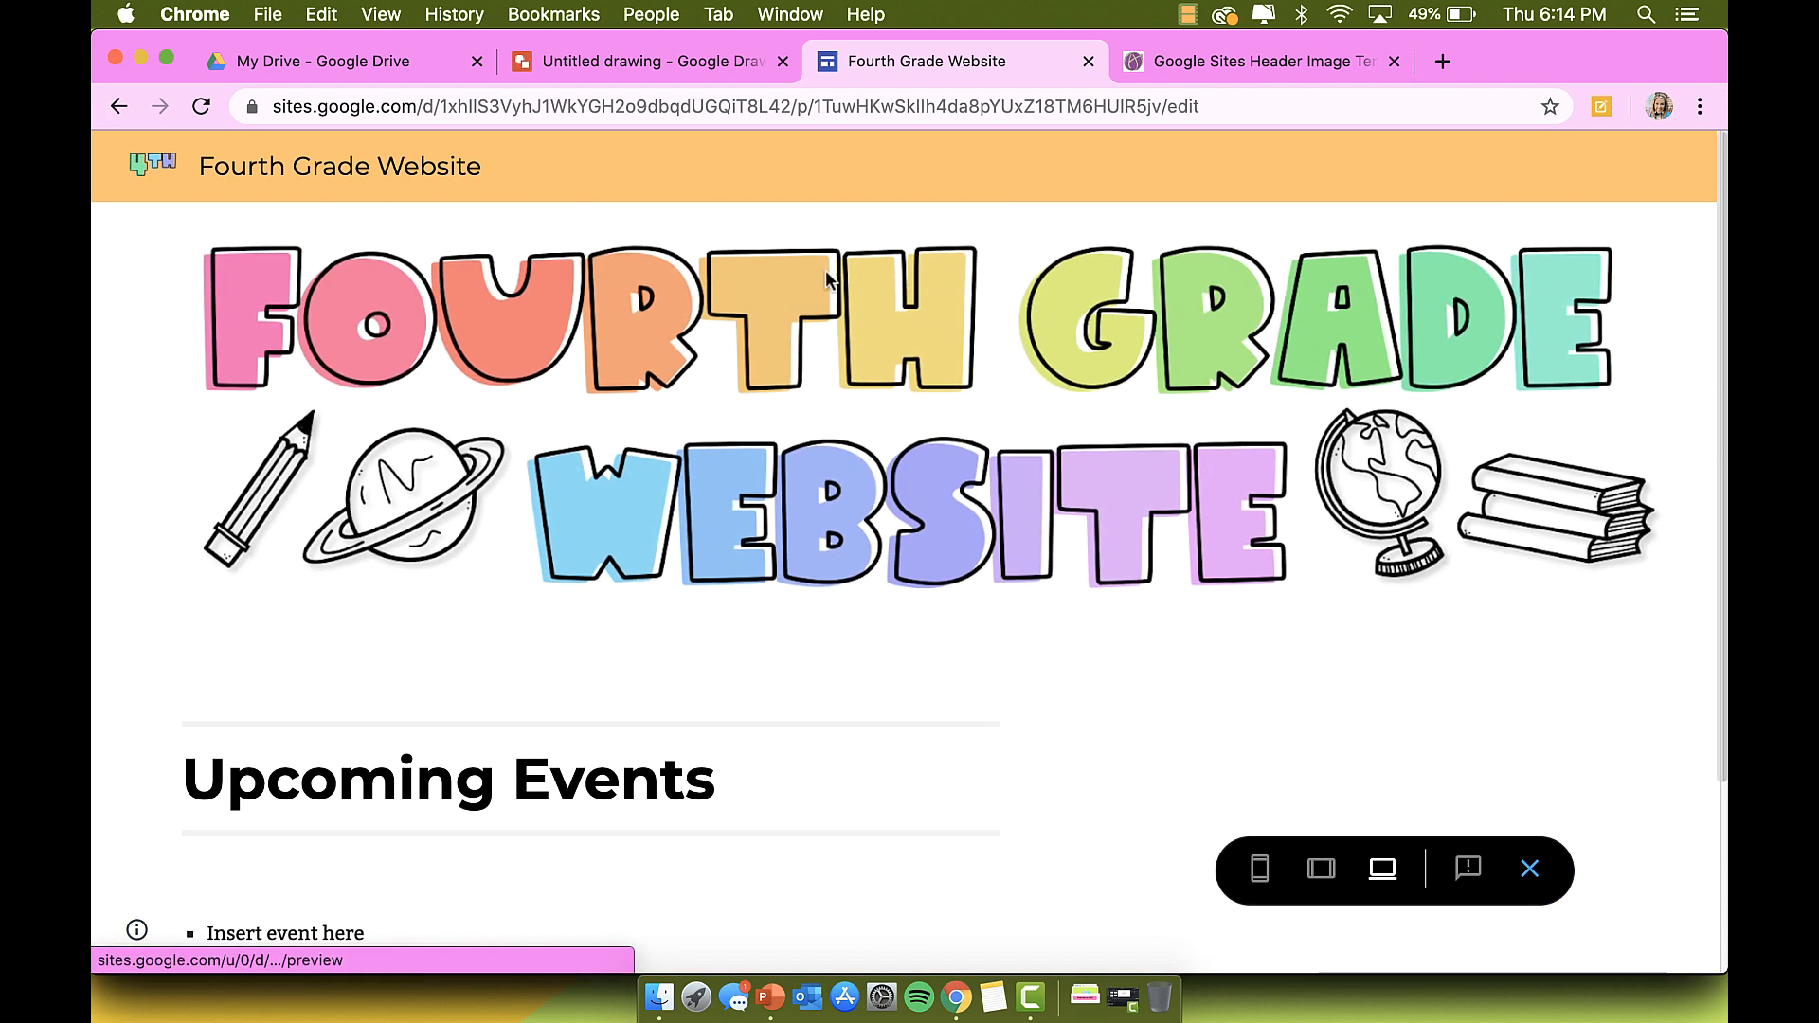
Step: Leave the preview, show the Pages list, and open Home then Upcoming Events
click(1529, 869)
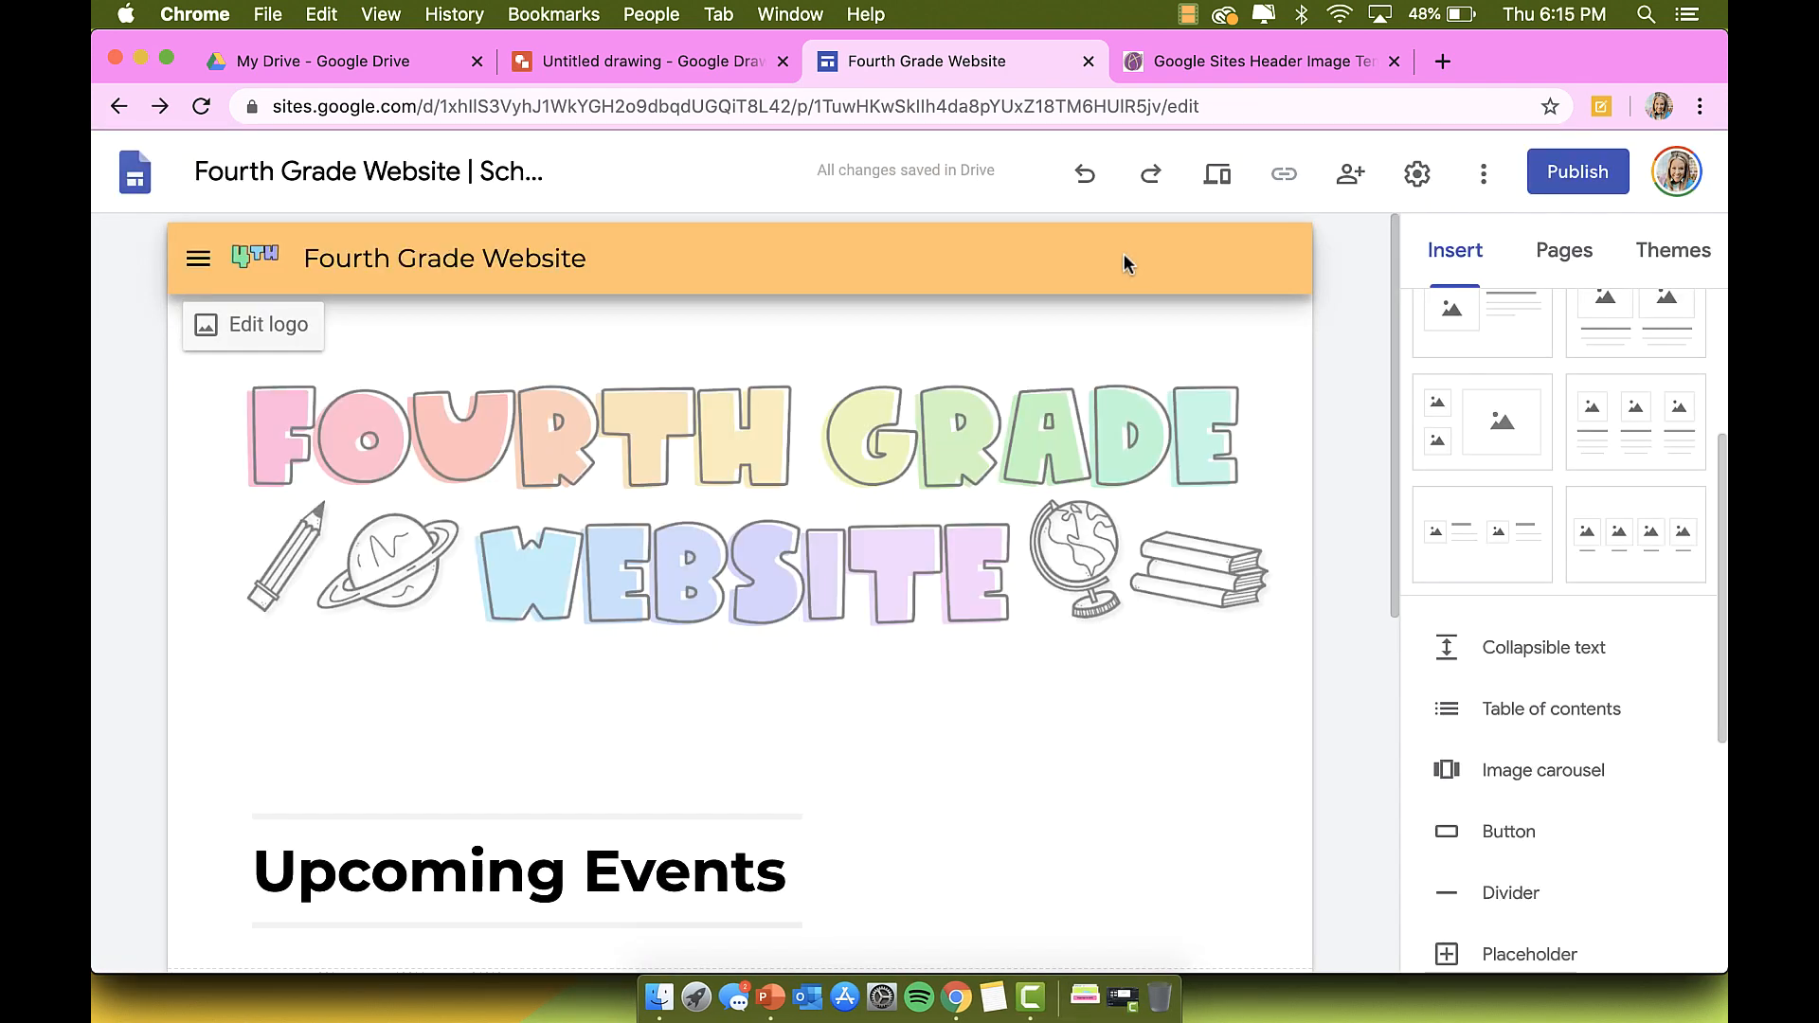
scroll(1107, 415, down, 2)
click(1540, 275)
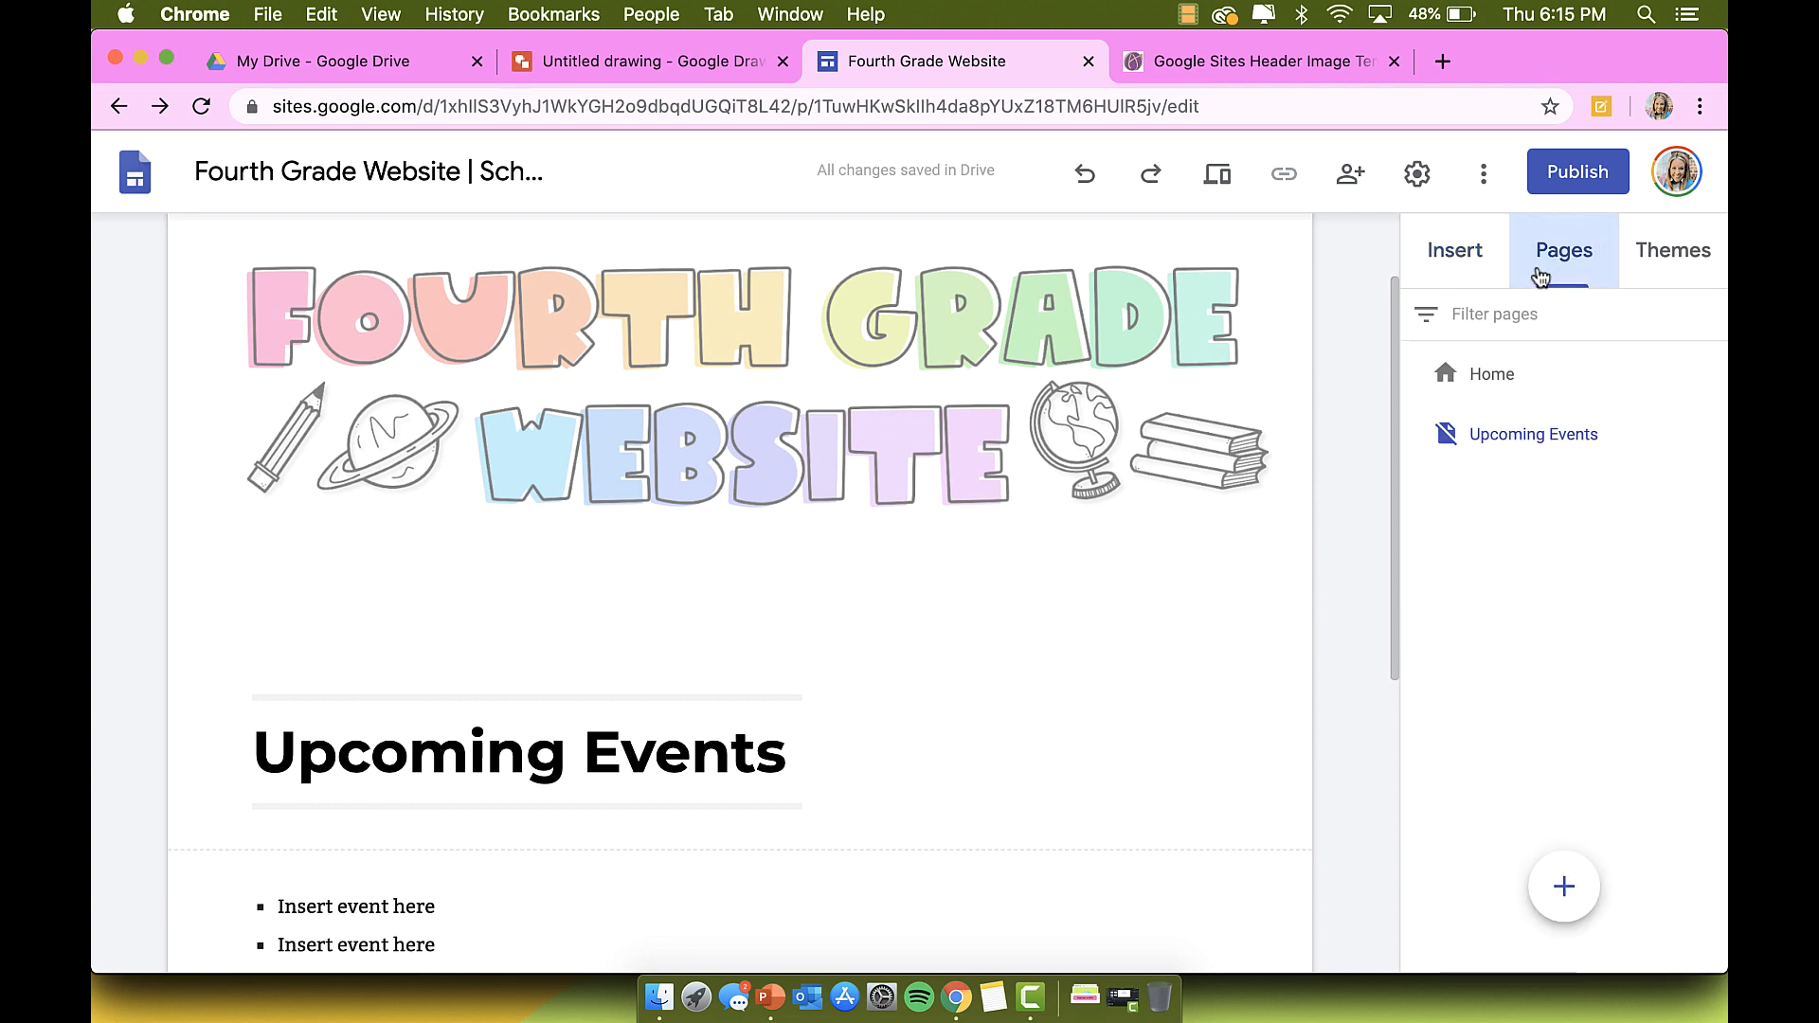
click(1491, 373)
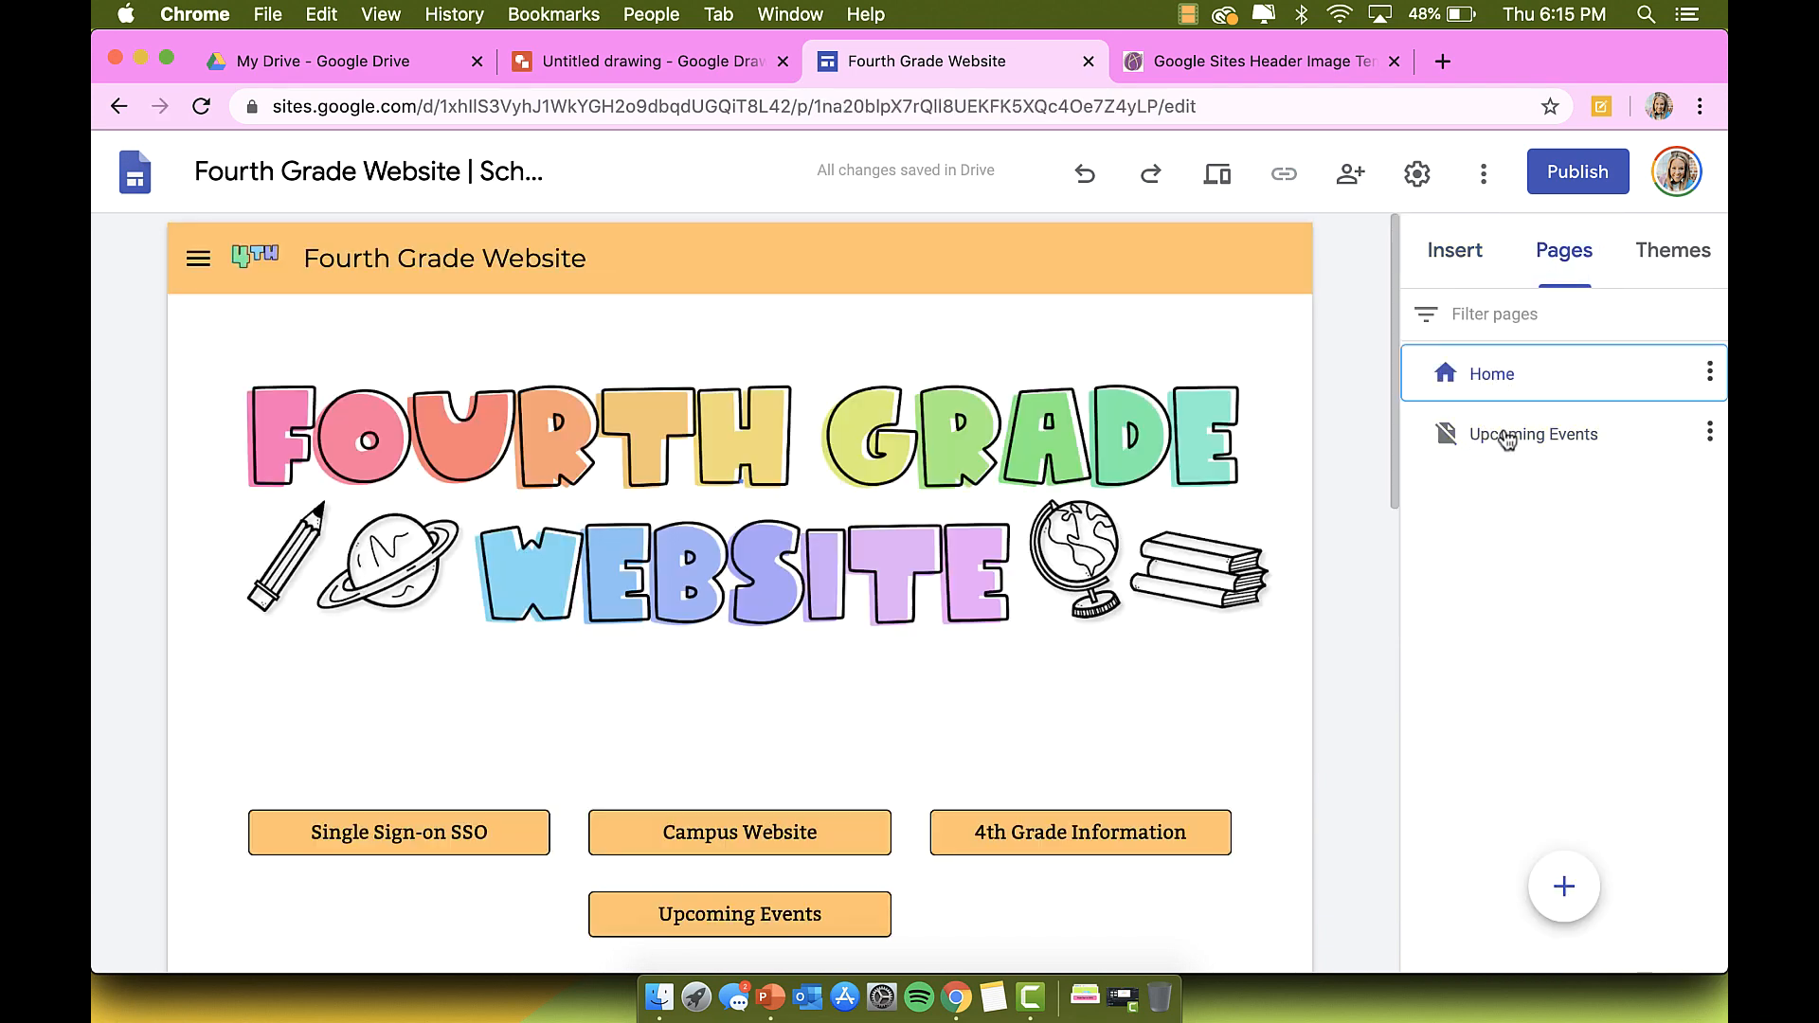
click(1507, 437)
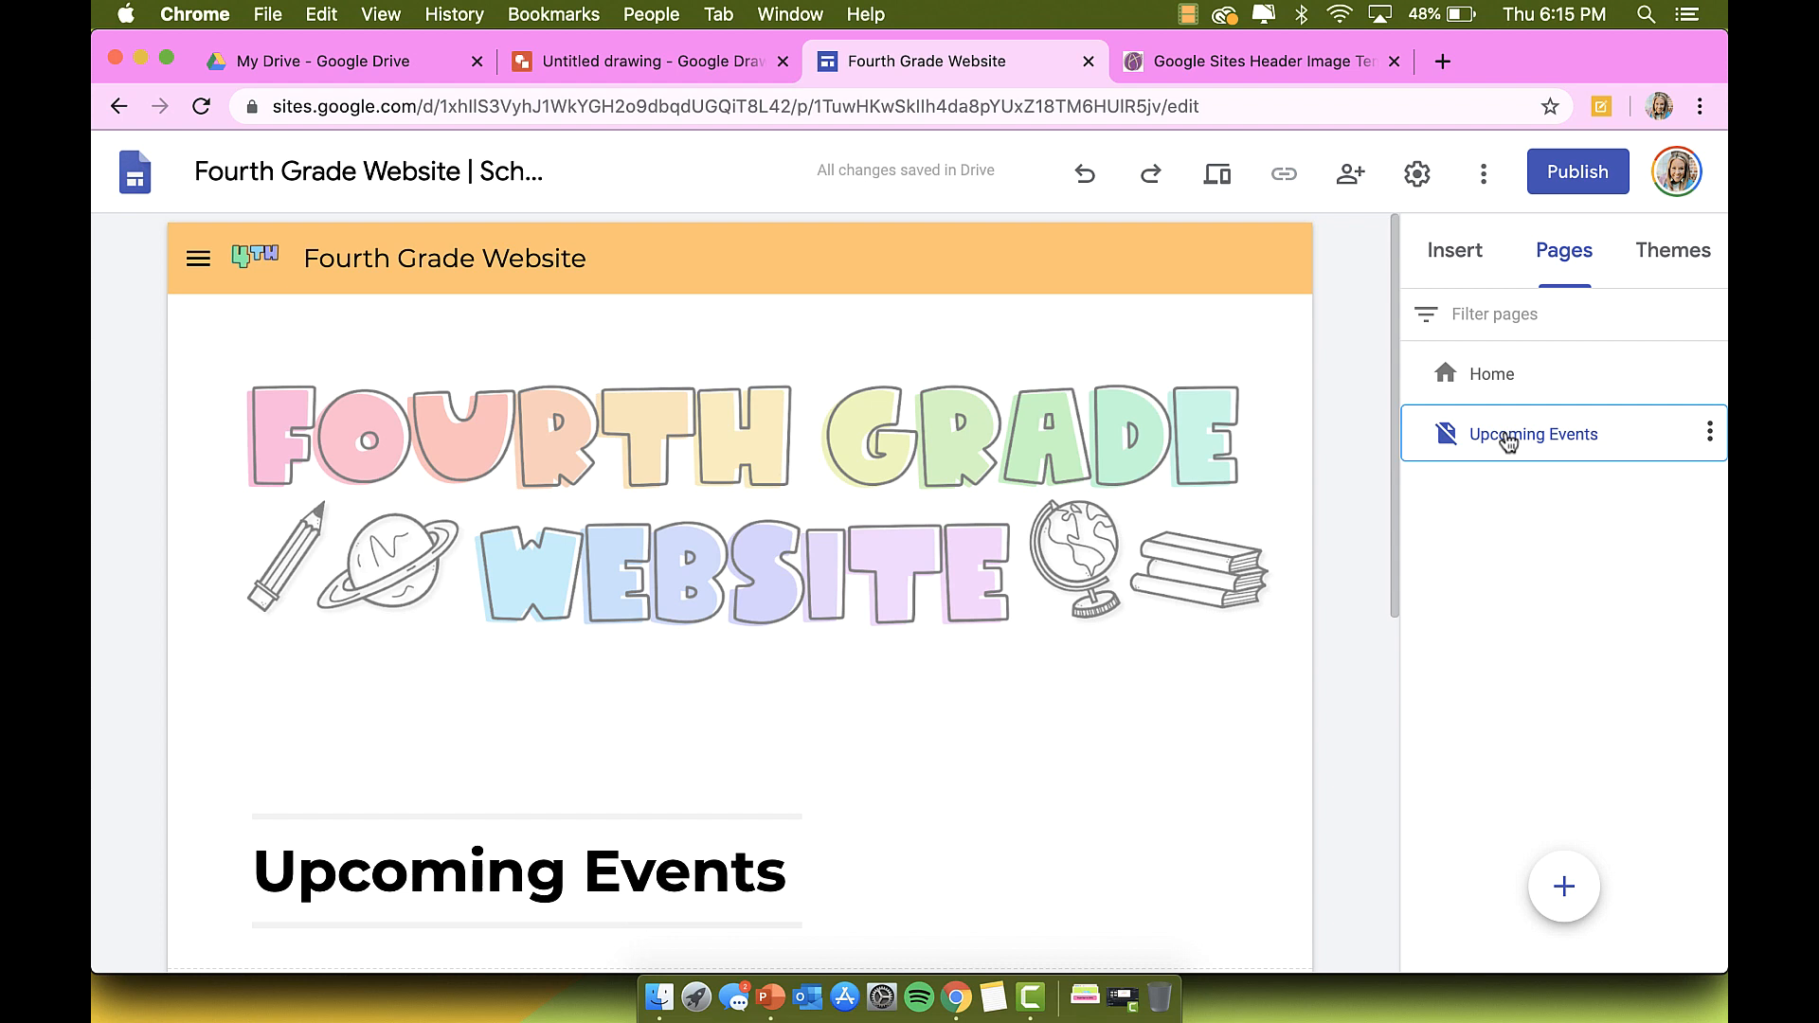
mouse_move(1570, 889)
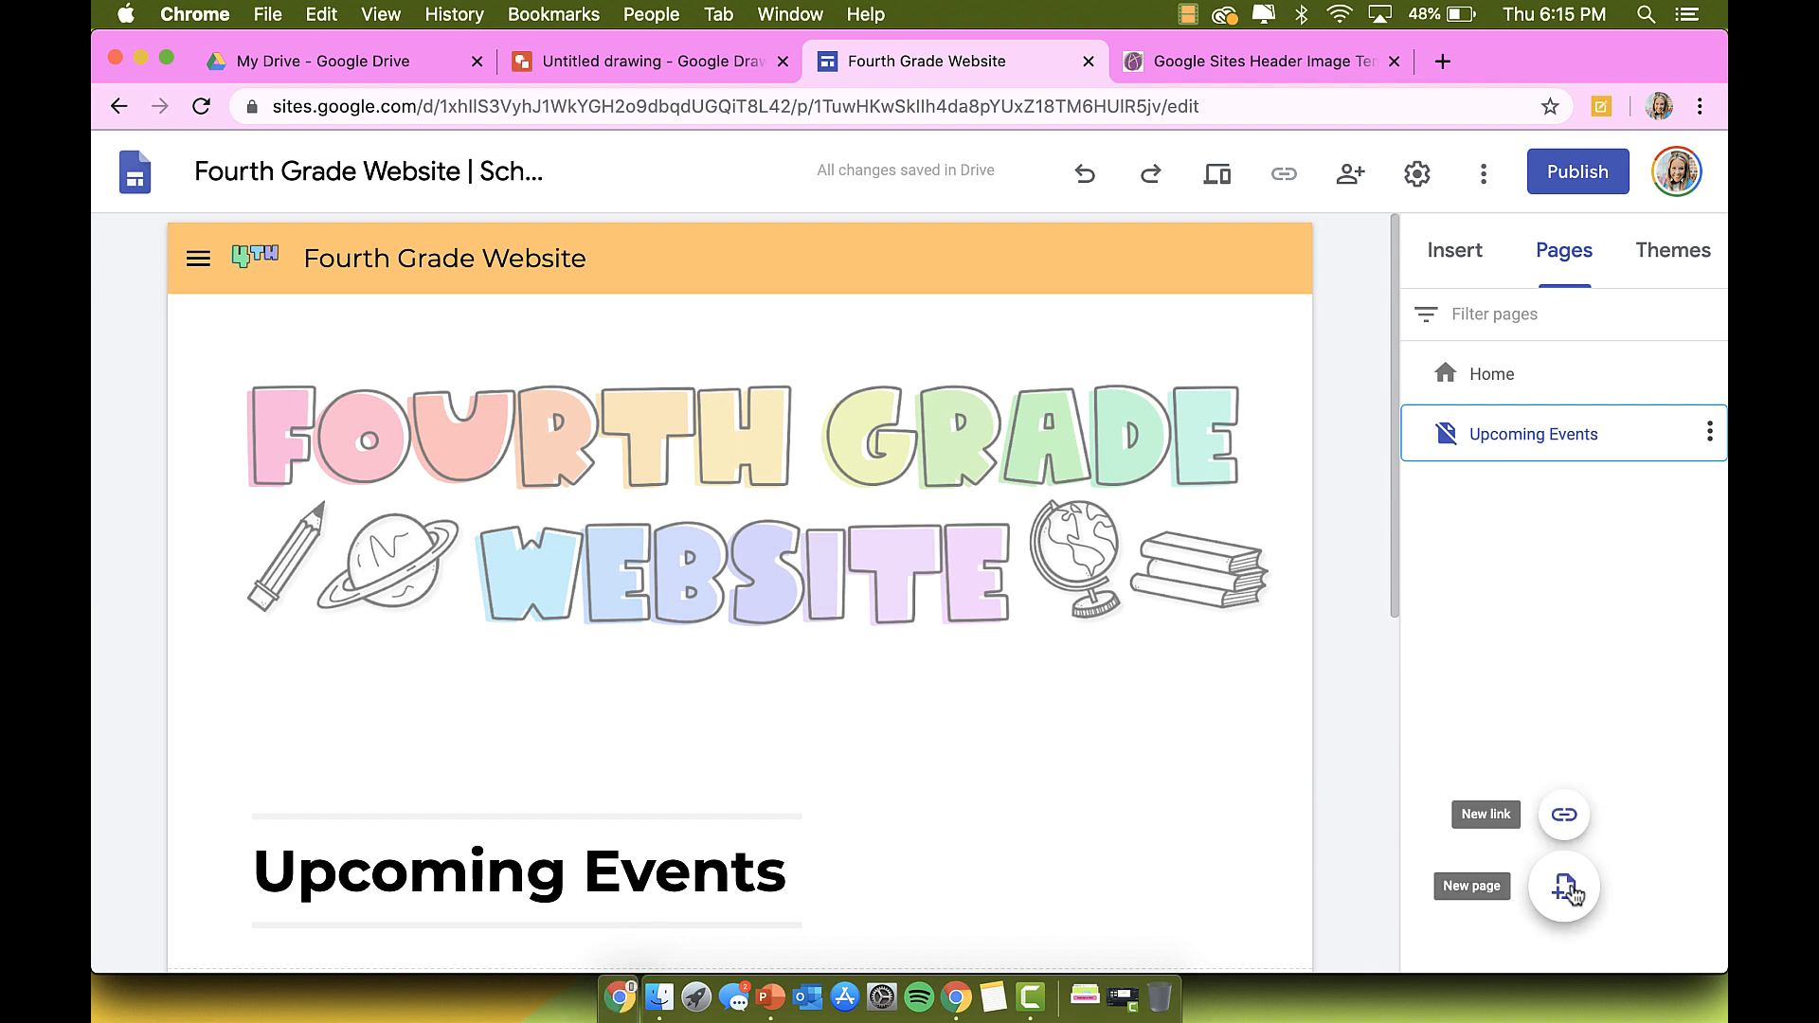
Step: Create a new 'Reading Resources' page and delete its header title text
click(1565, 886)
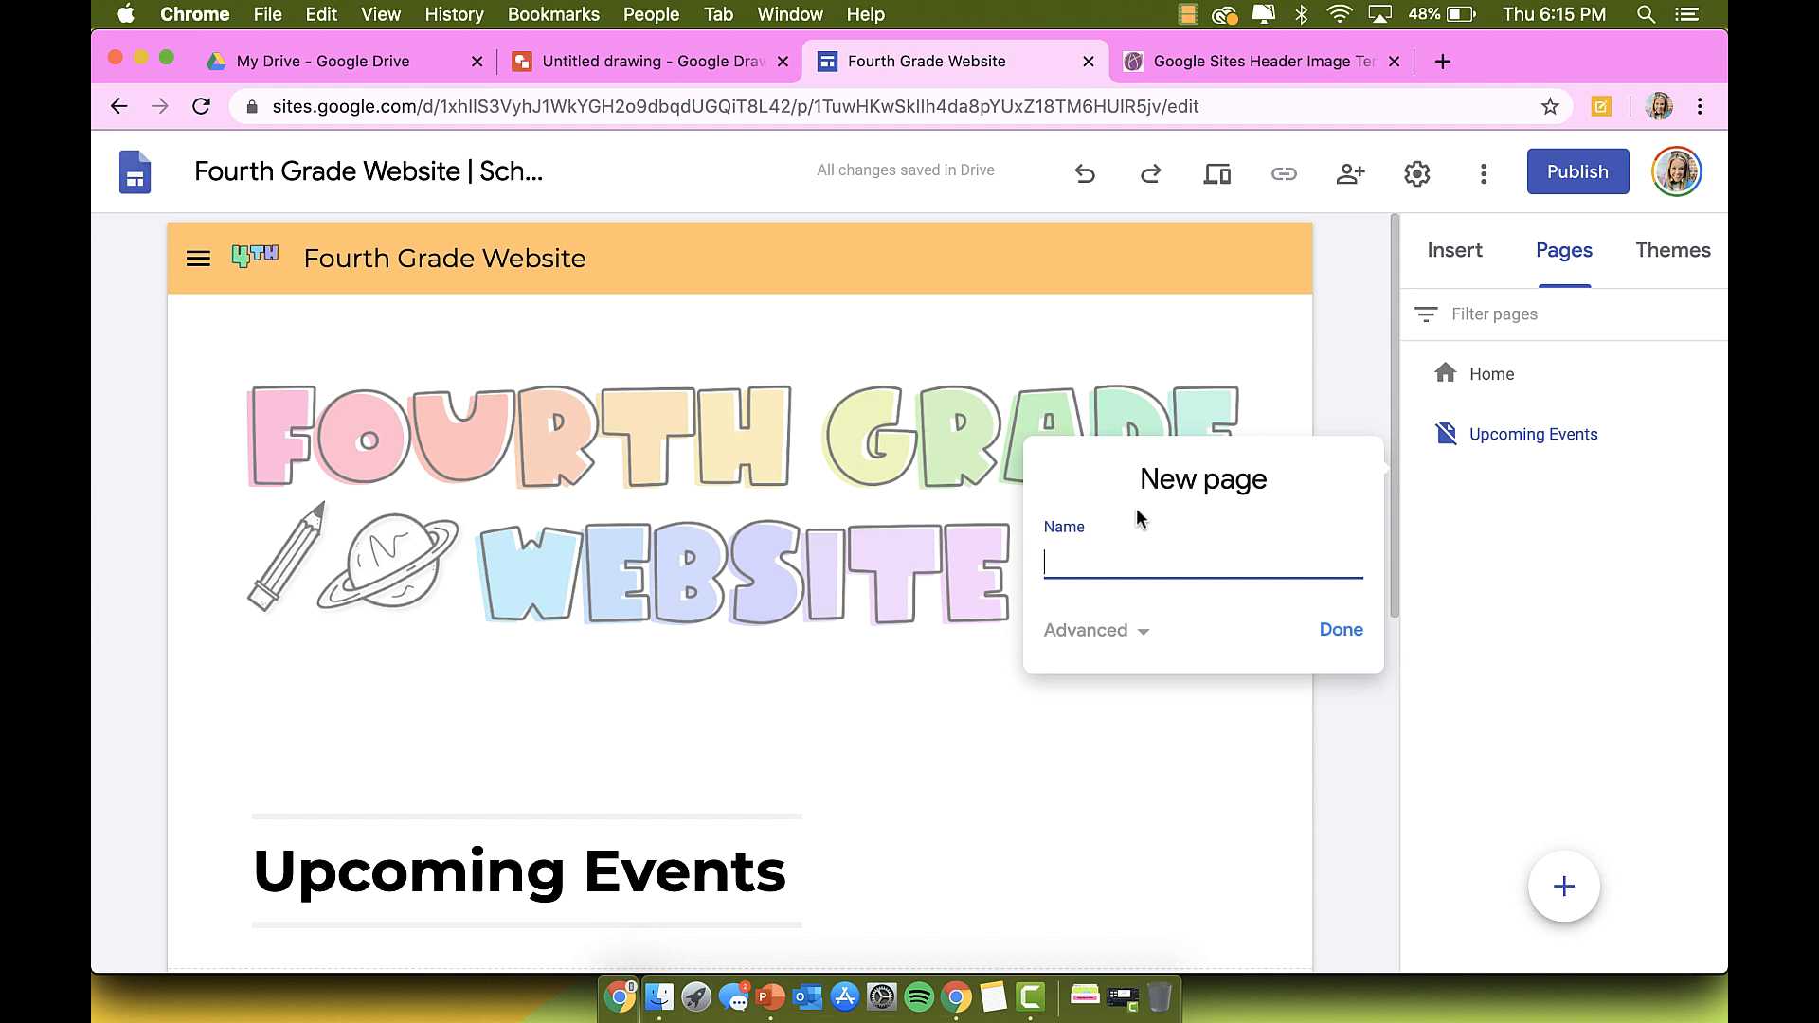
text(Reading Resources)
key(Return)
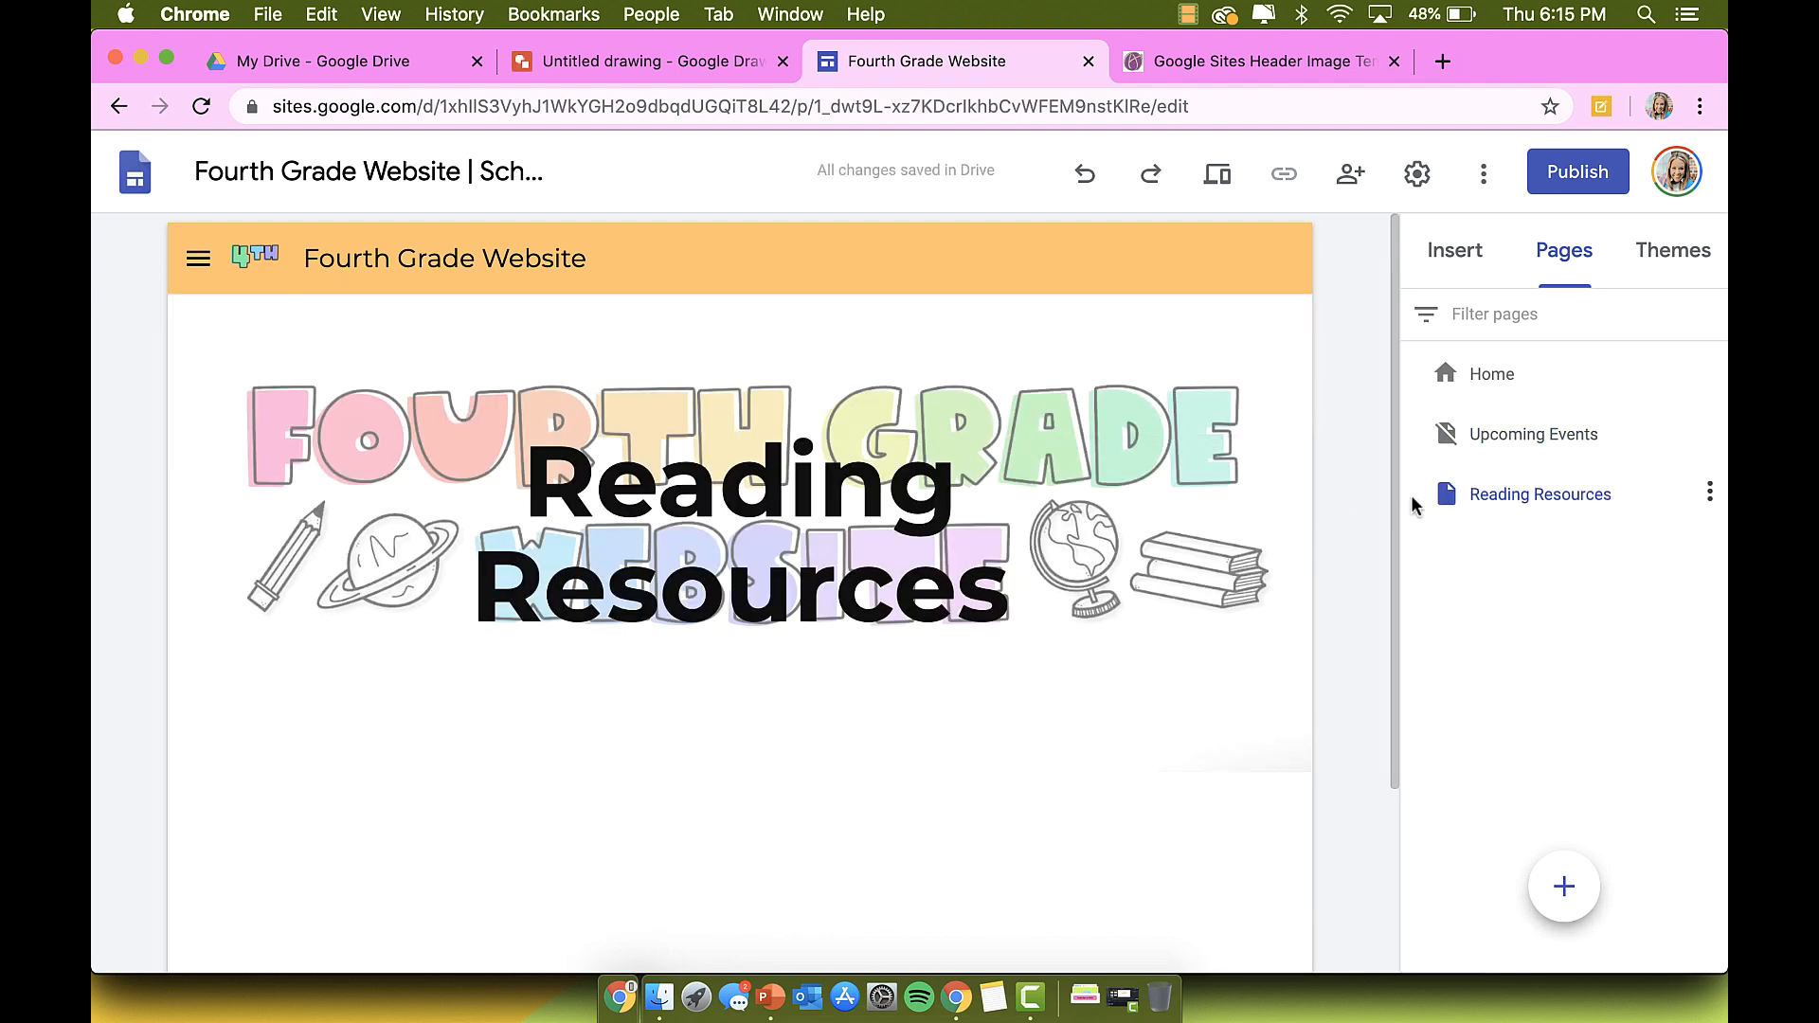
click(1036, 537)
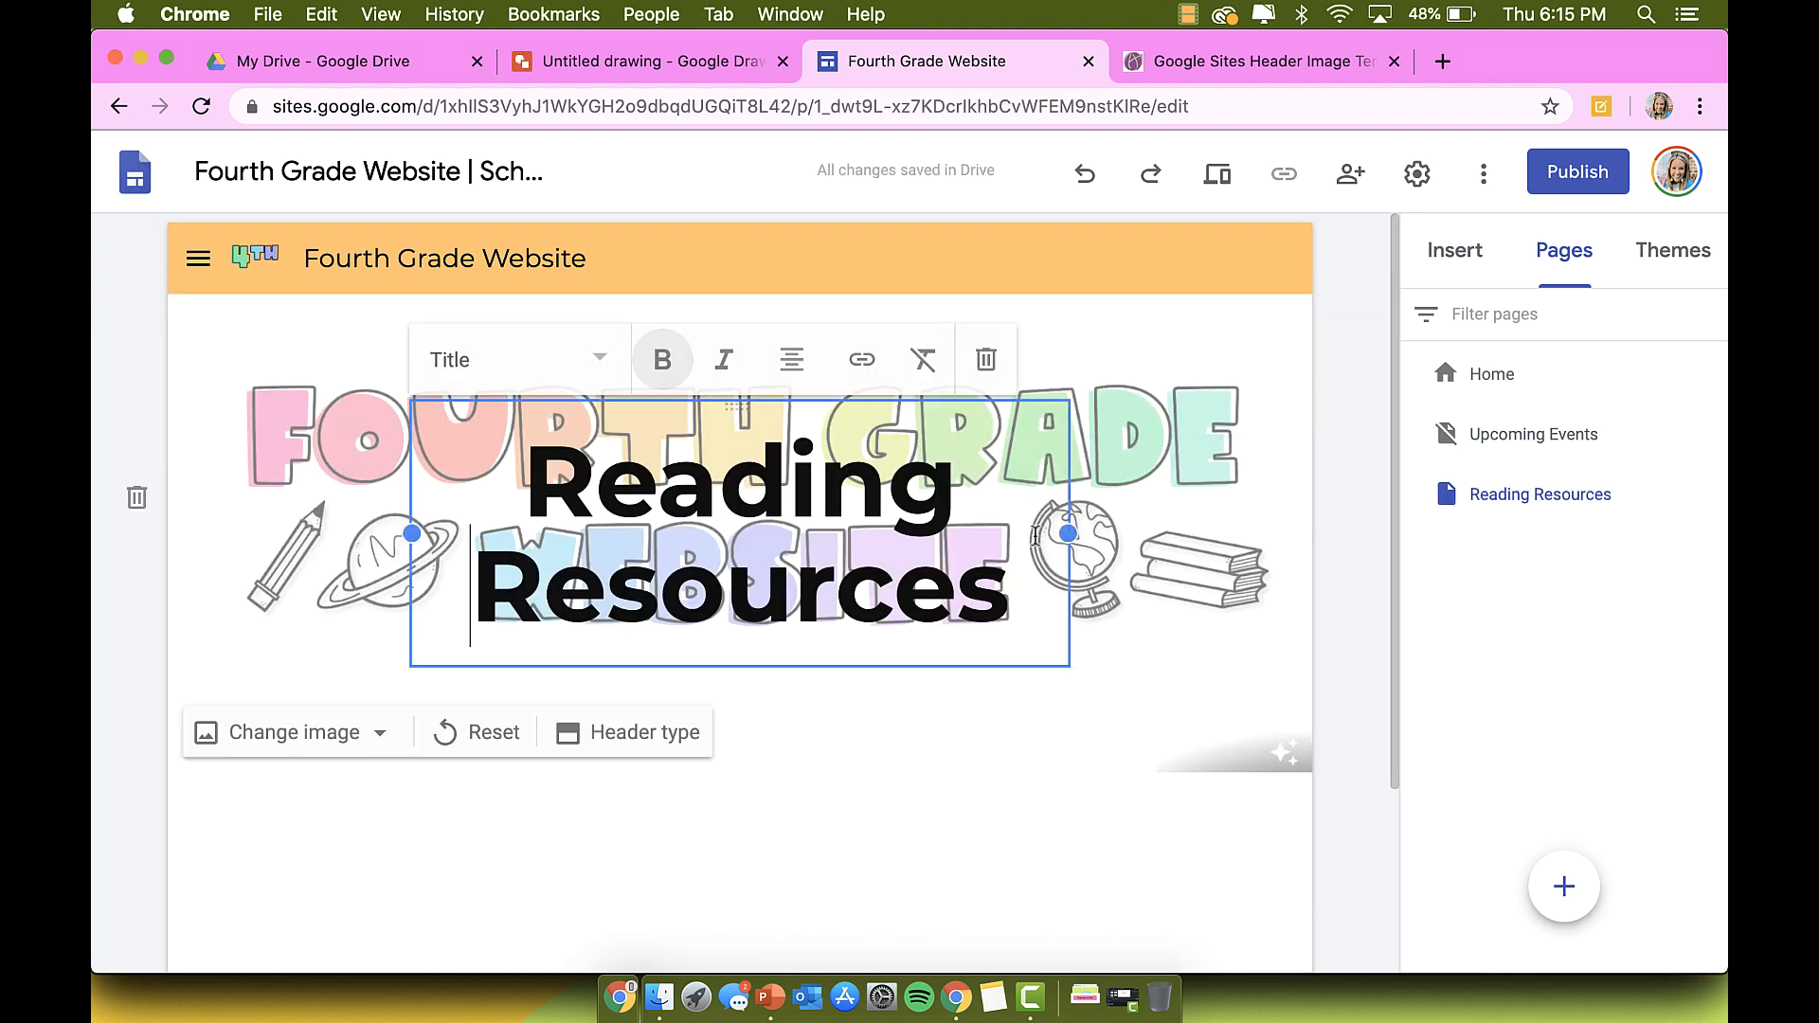
click(986, 359)
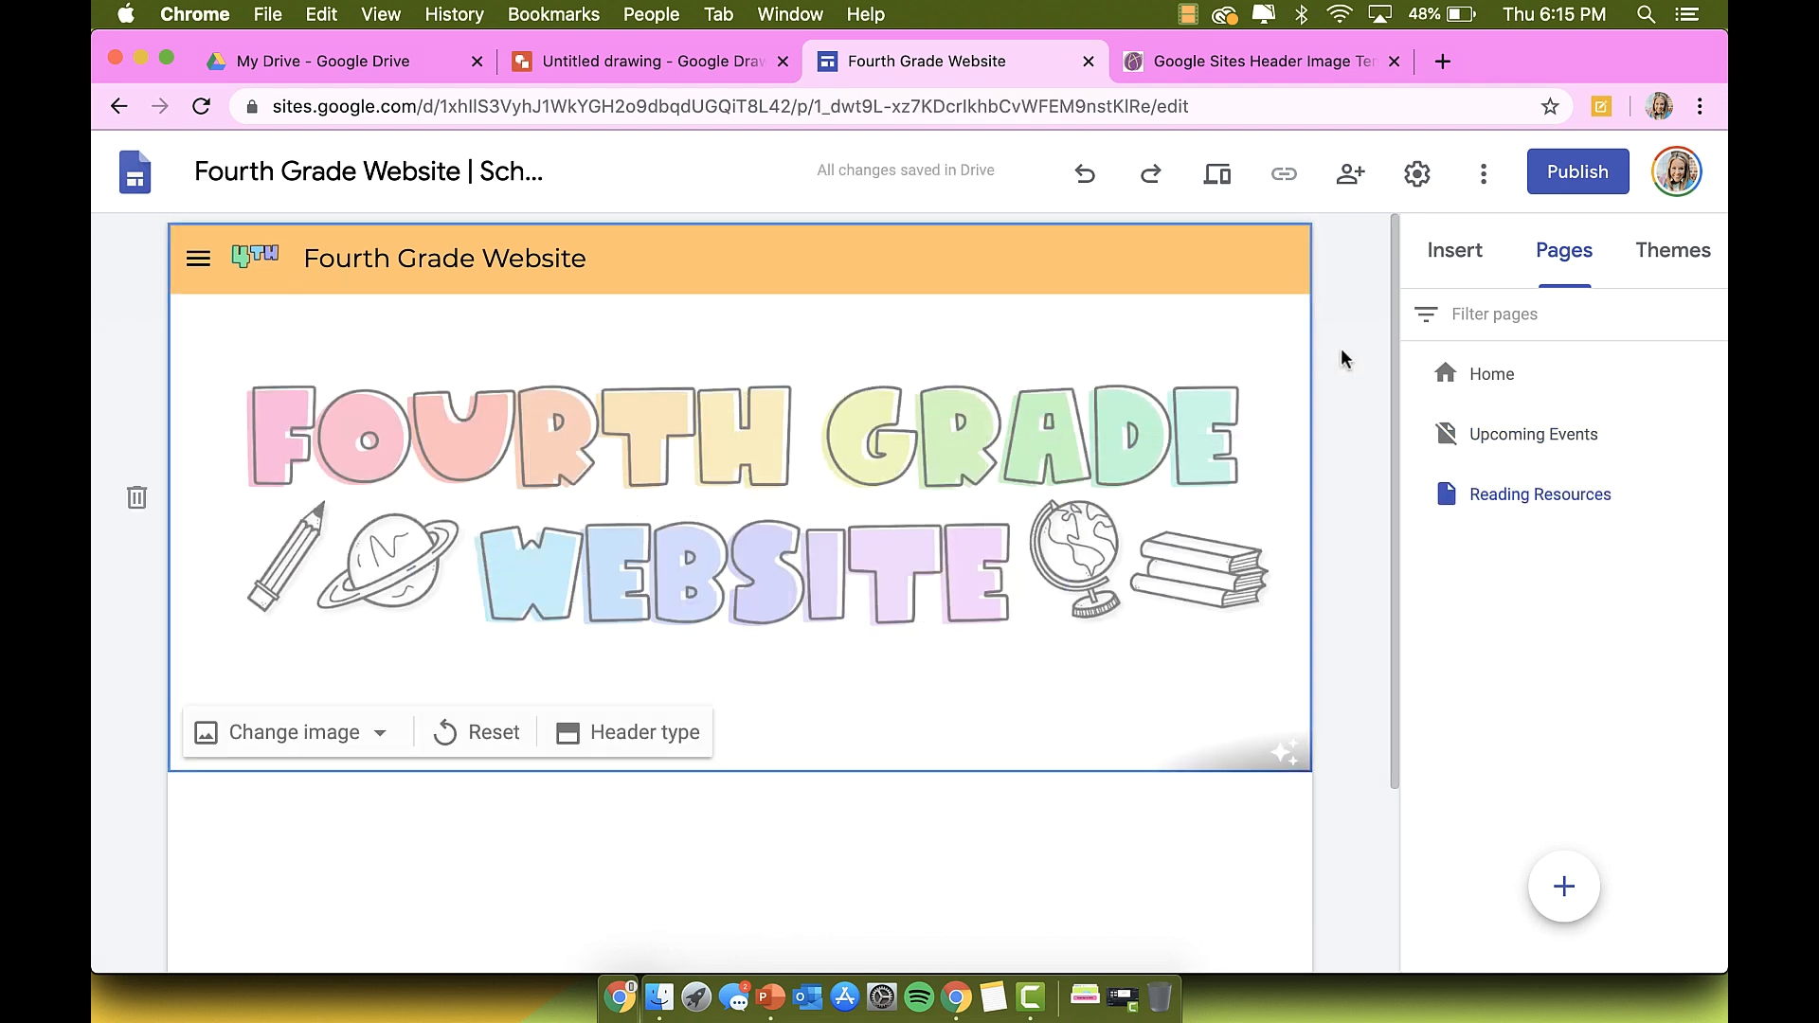
Step: Insert a four-image layout section onto the Reading Resources page
click(1455, 249)
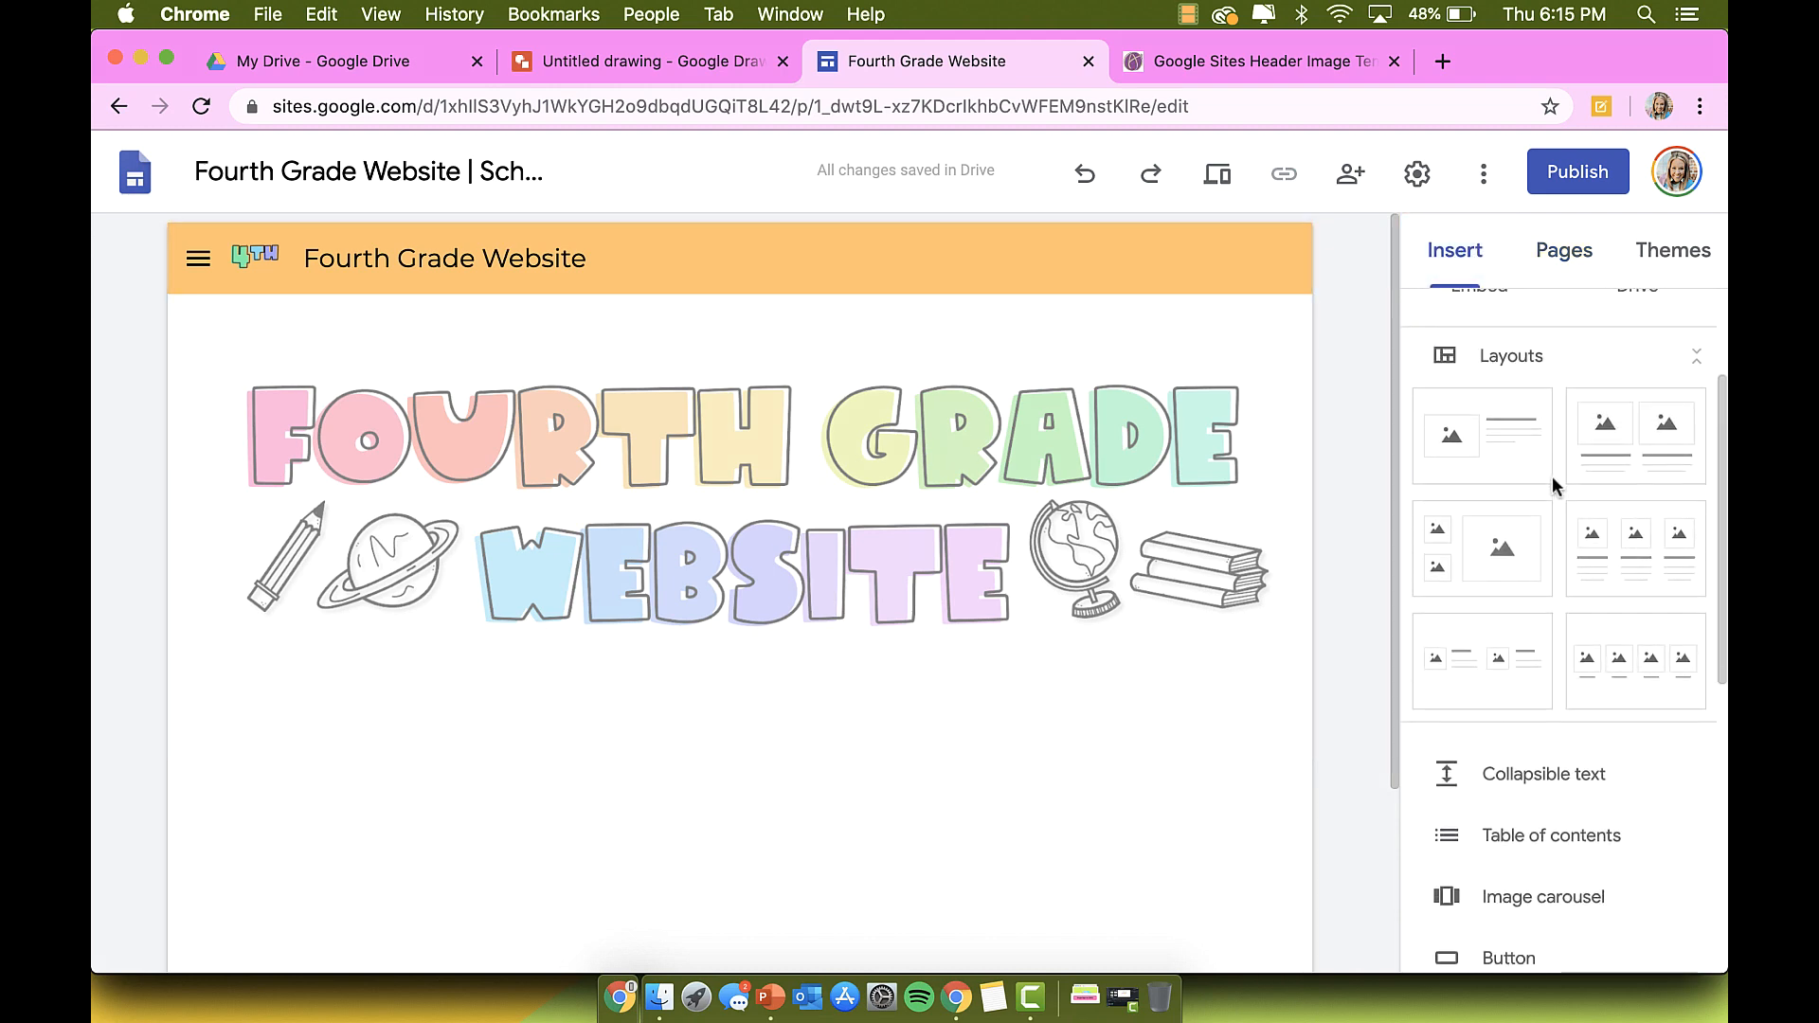
scroll(1552, 476, down, 2)
click(1613, 569)
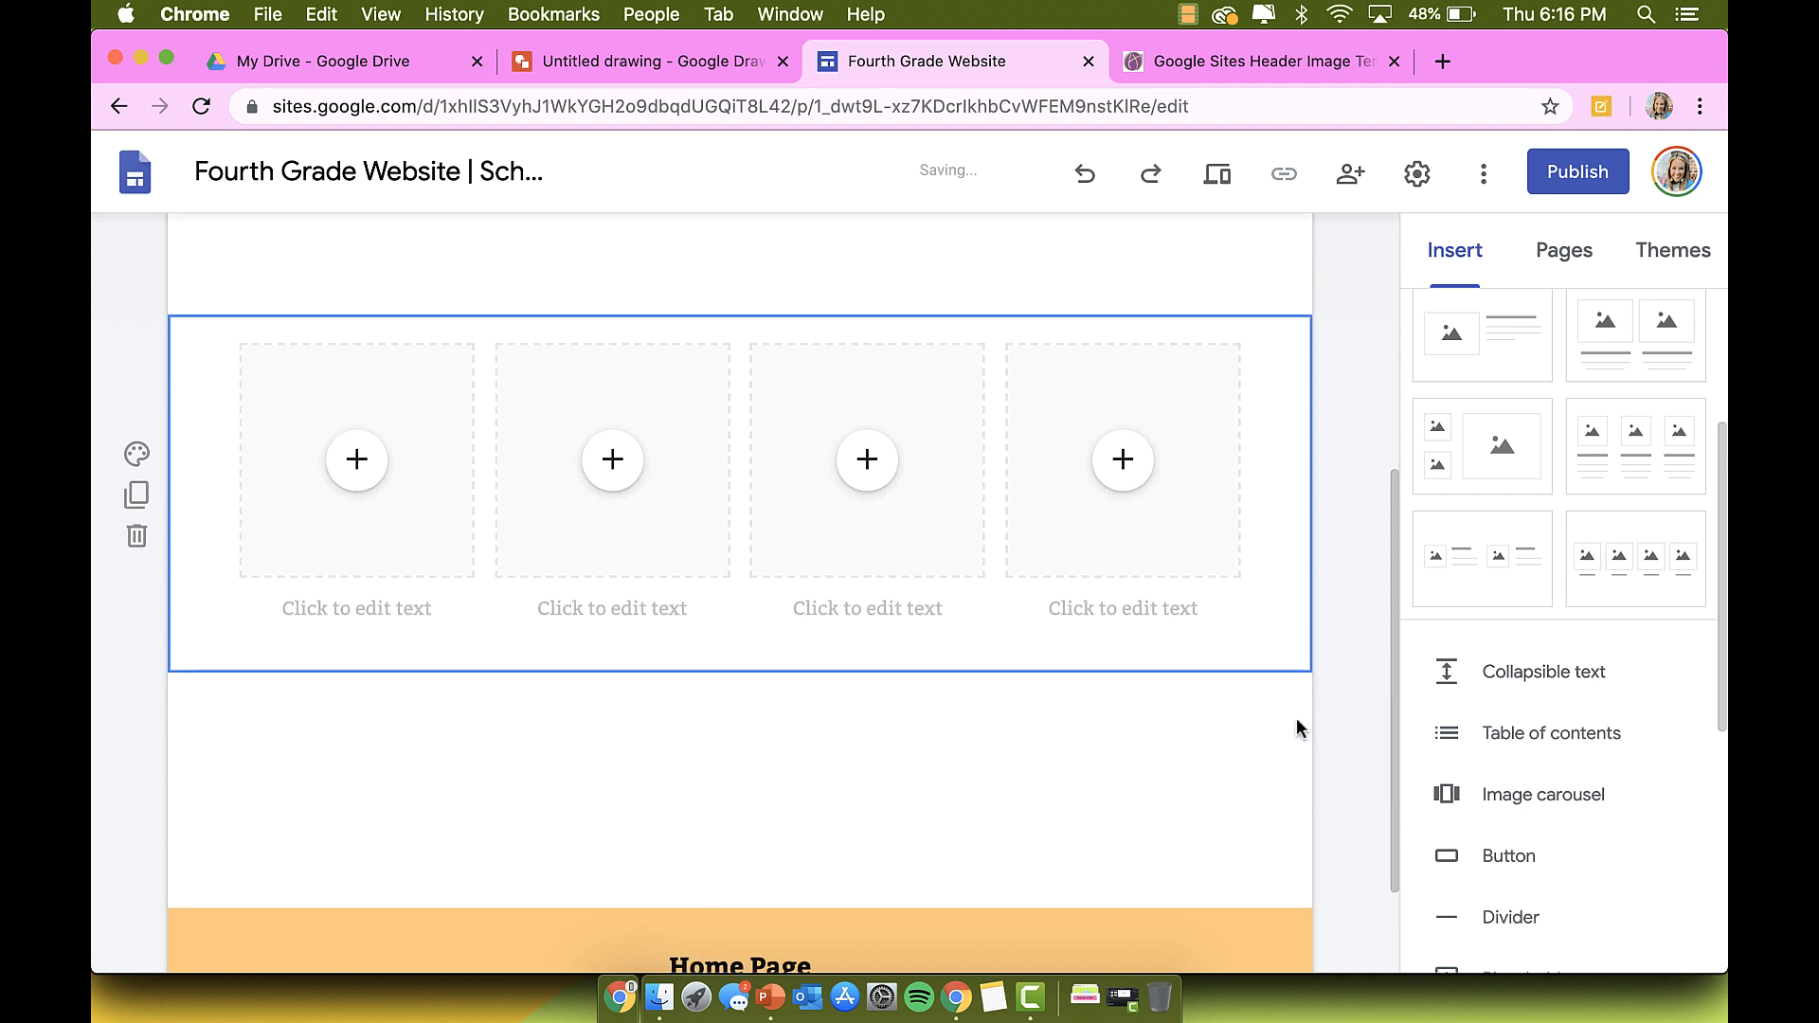
scroll(1296, 726, down, 2)
scroll(924, 726, up, 4)
scroll(924, 726, up, 1)
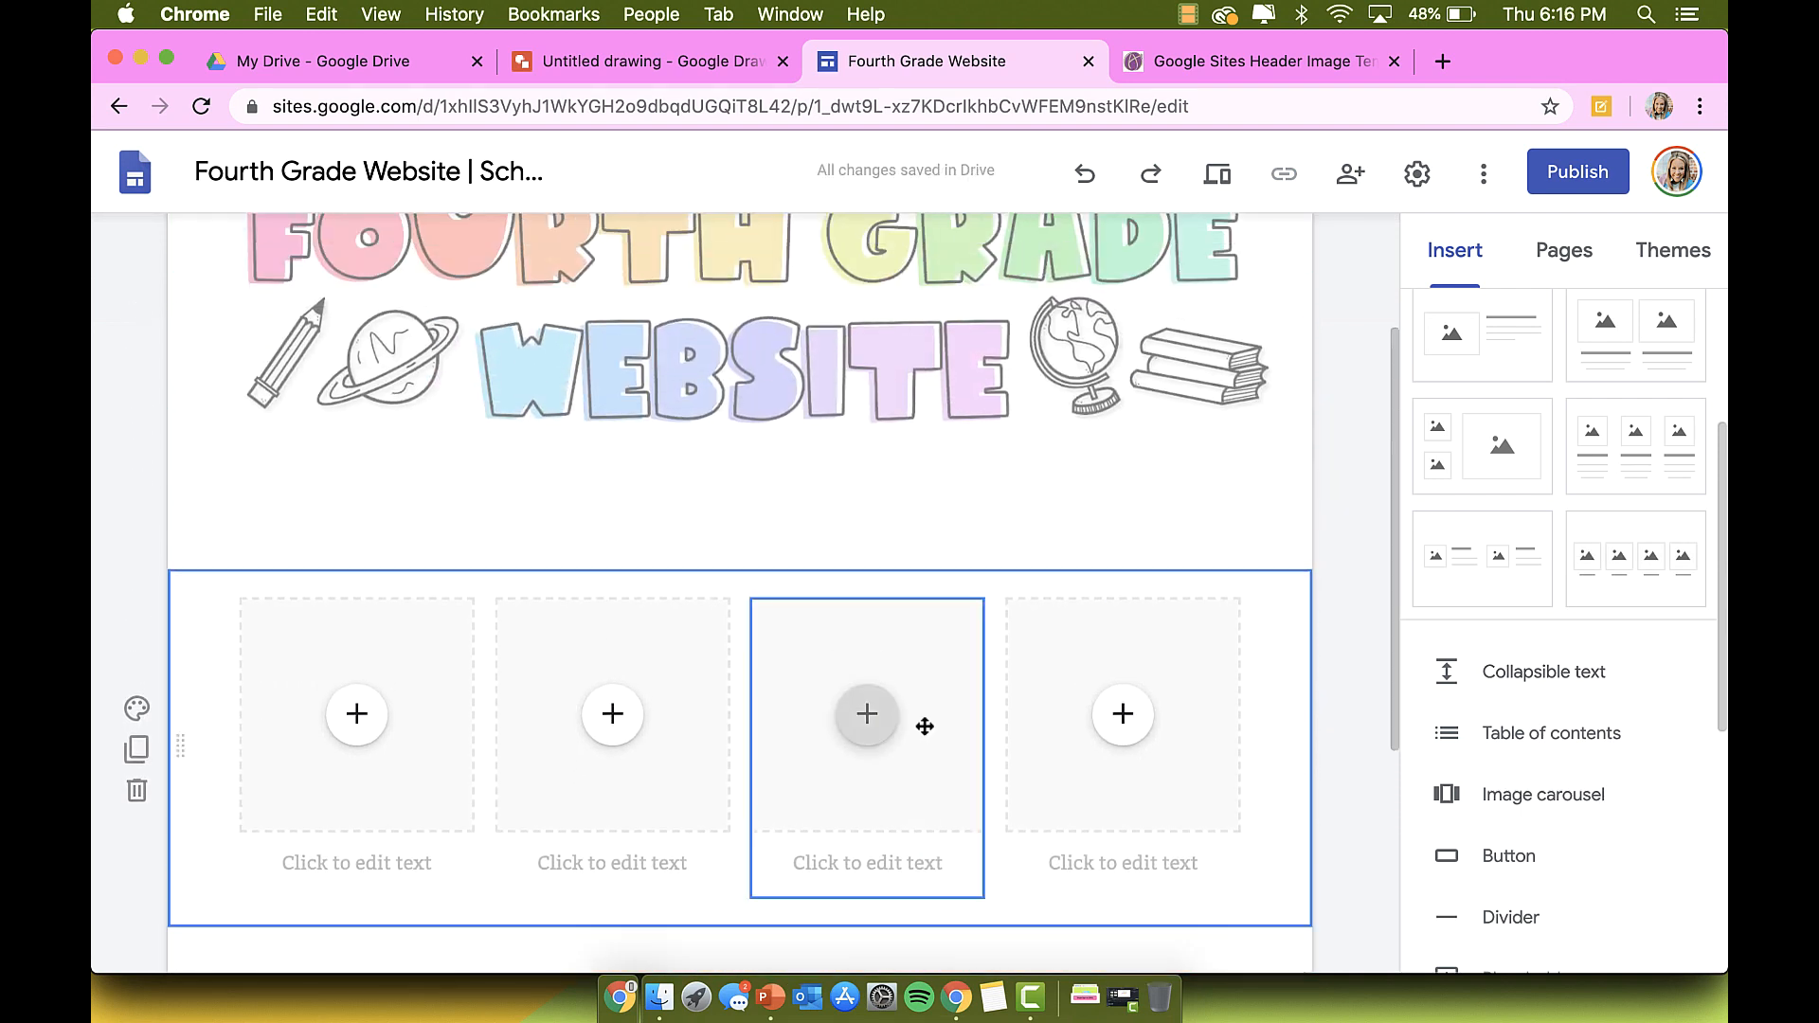
click(1221, 62)
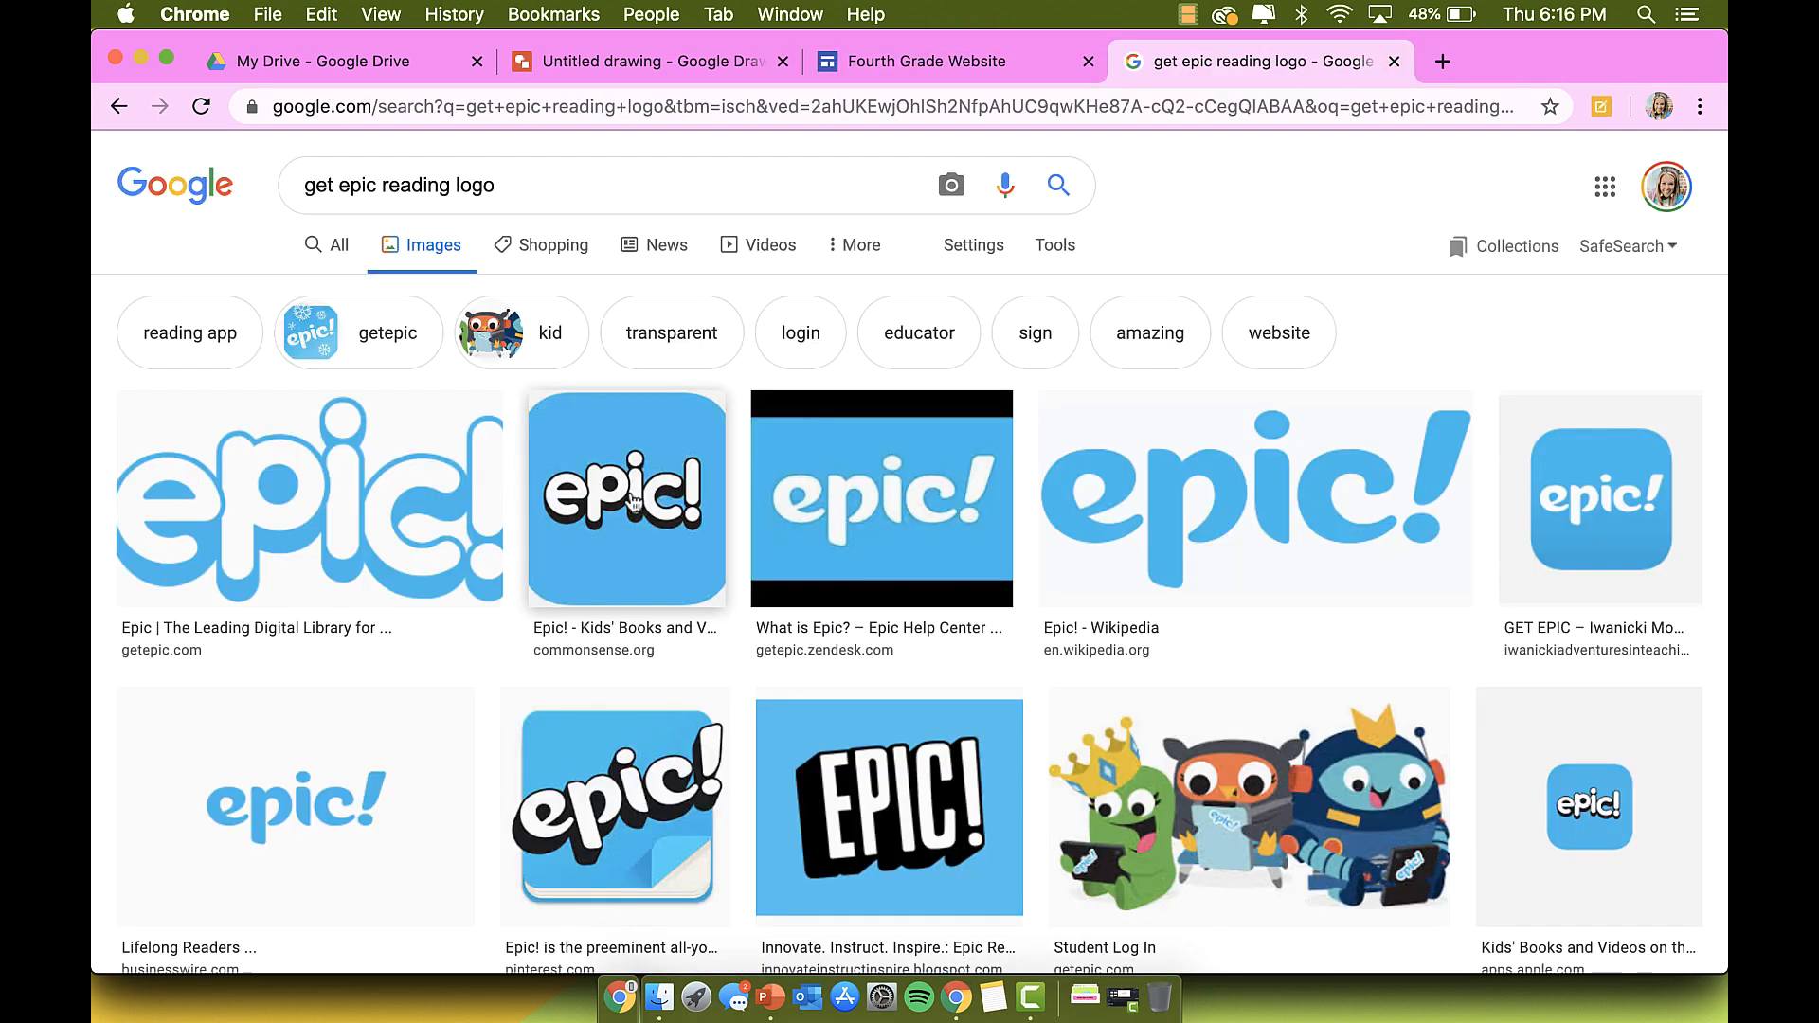
Step: Save the commonsense.org Epic logo image to Downloads as a JPEG
click(633, 502)
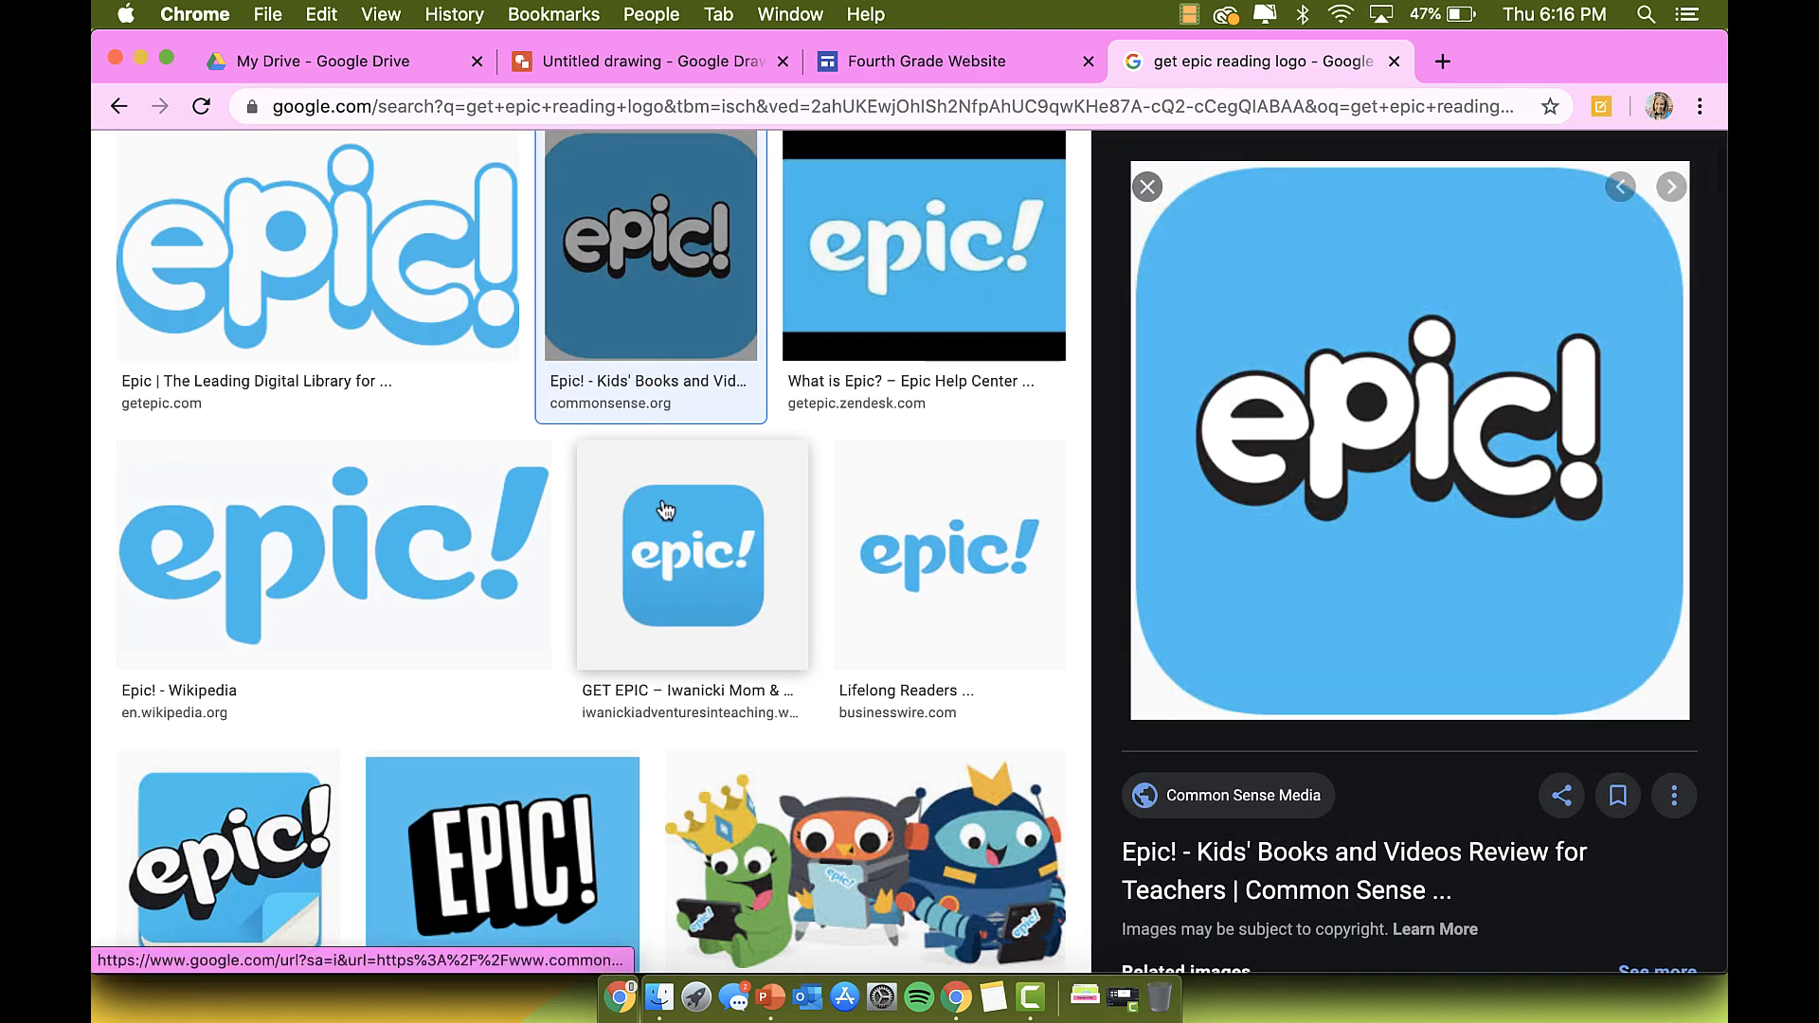
right_click(1391, 409)
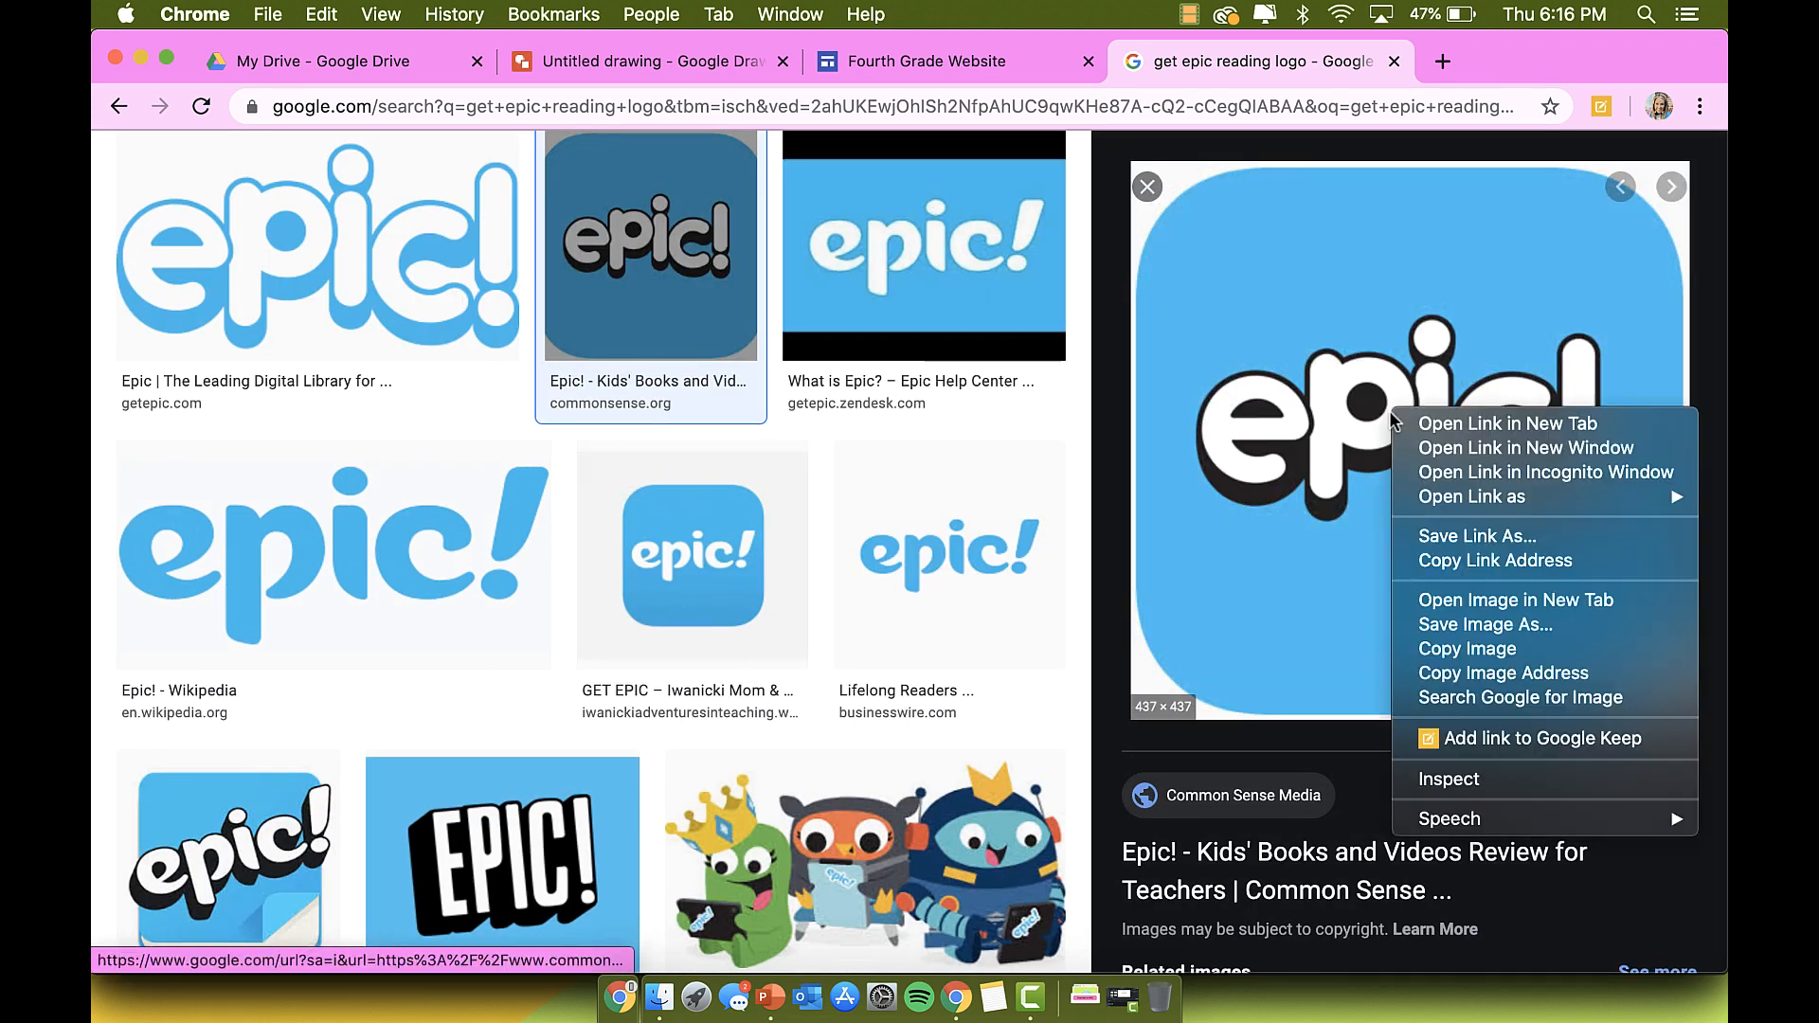
click(1473, 626)
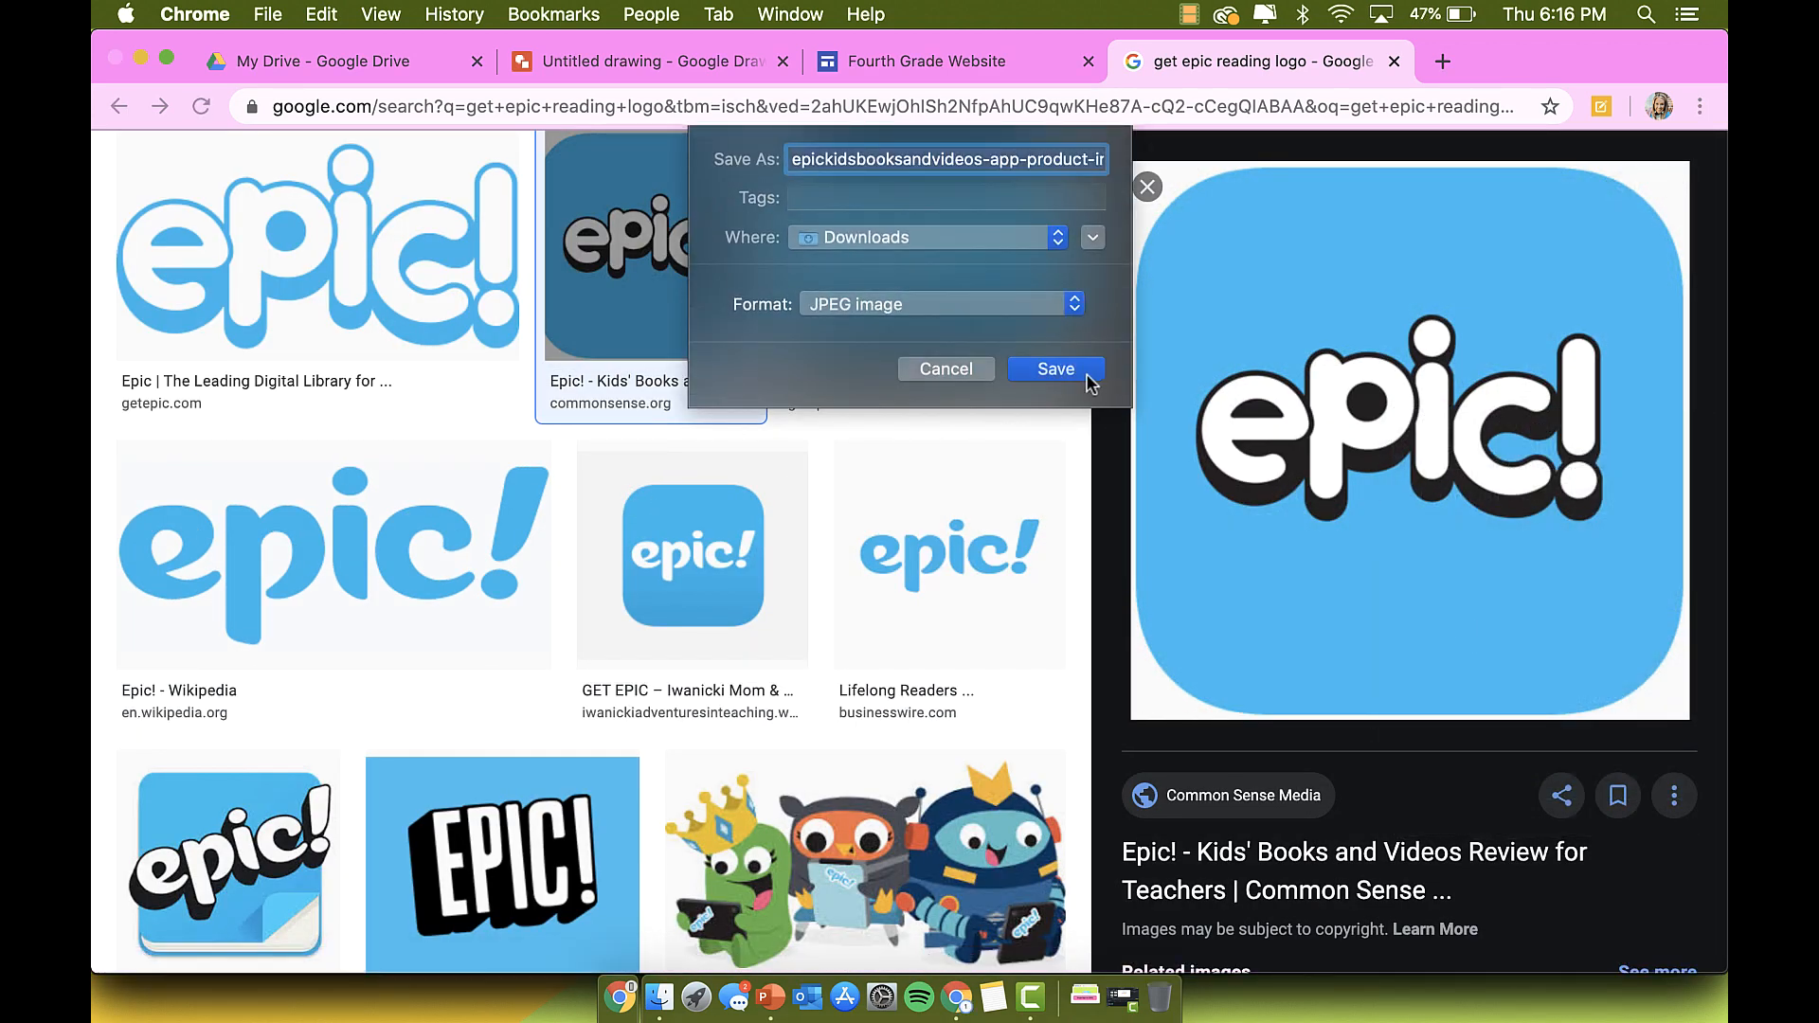
click(1080, 368)
scroll(682, 284, up, 3)
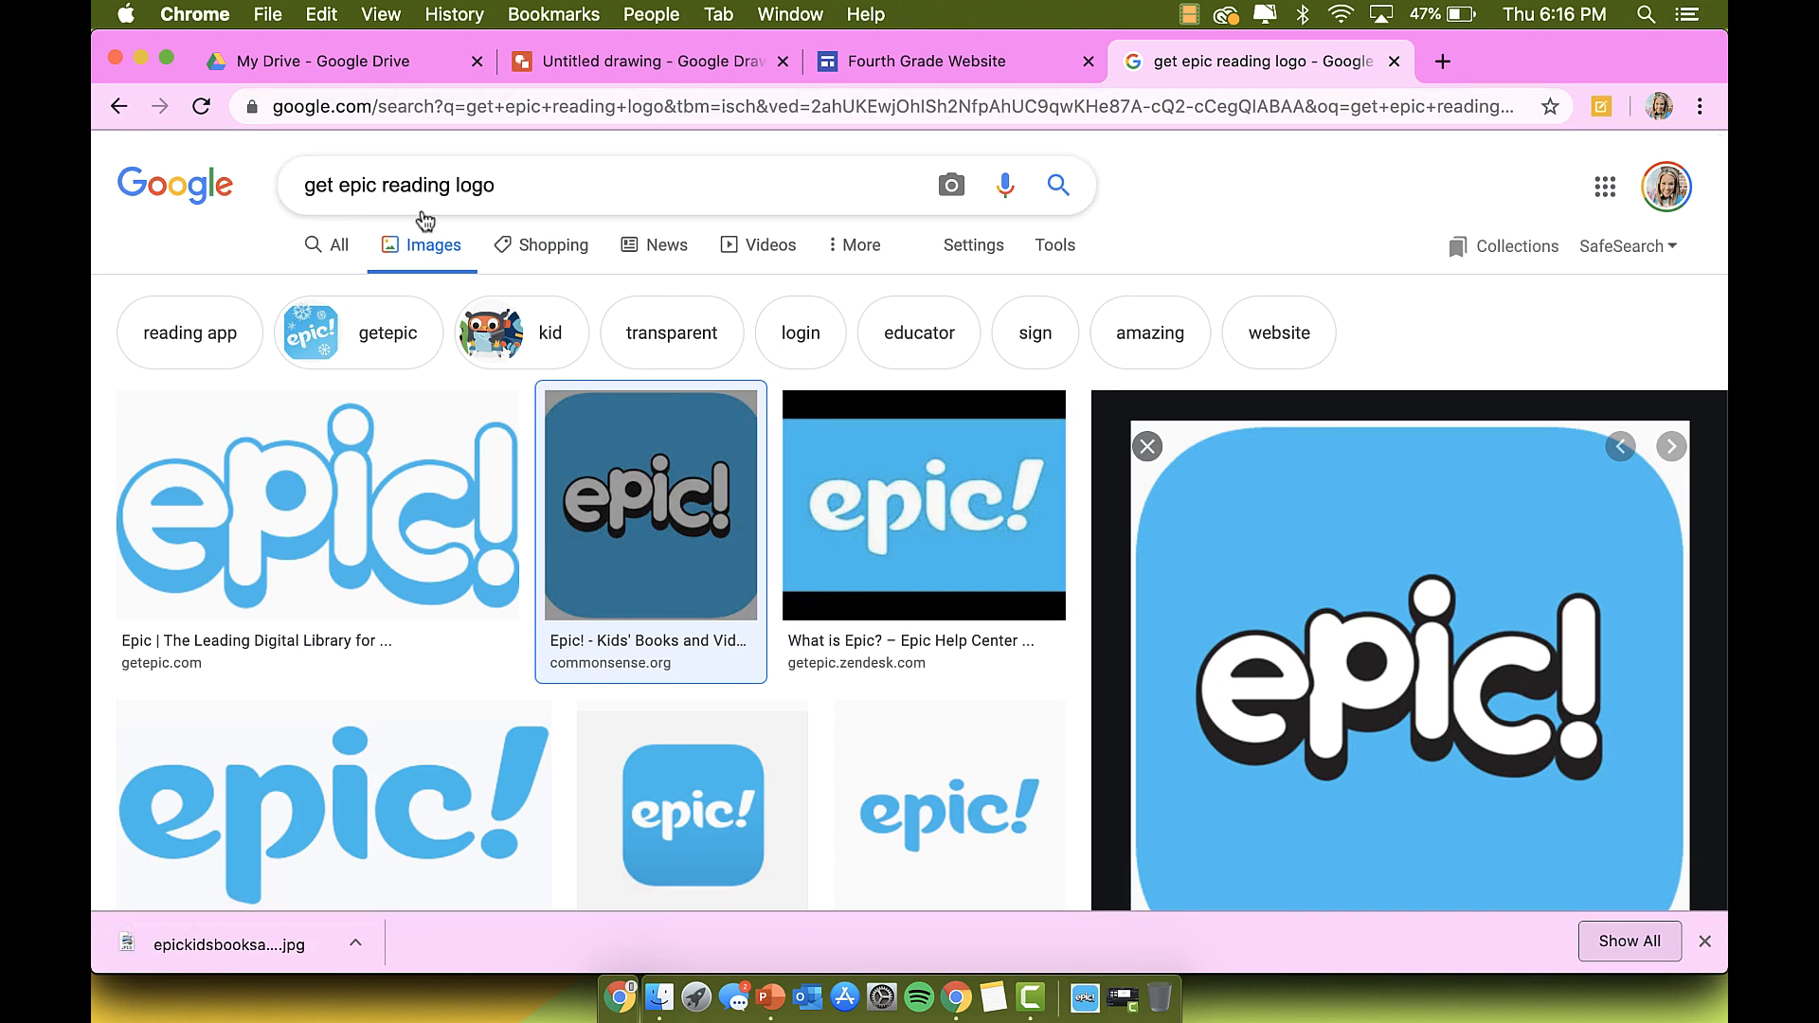
click(924, 70)
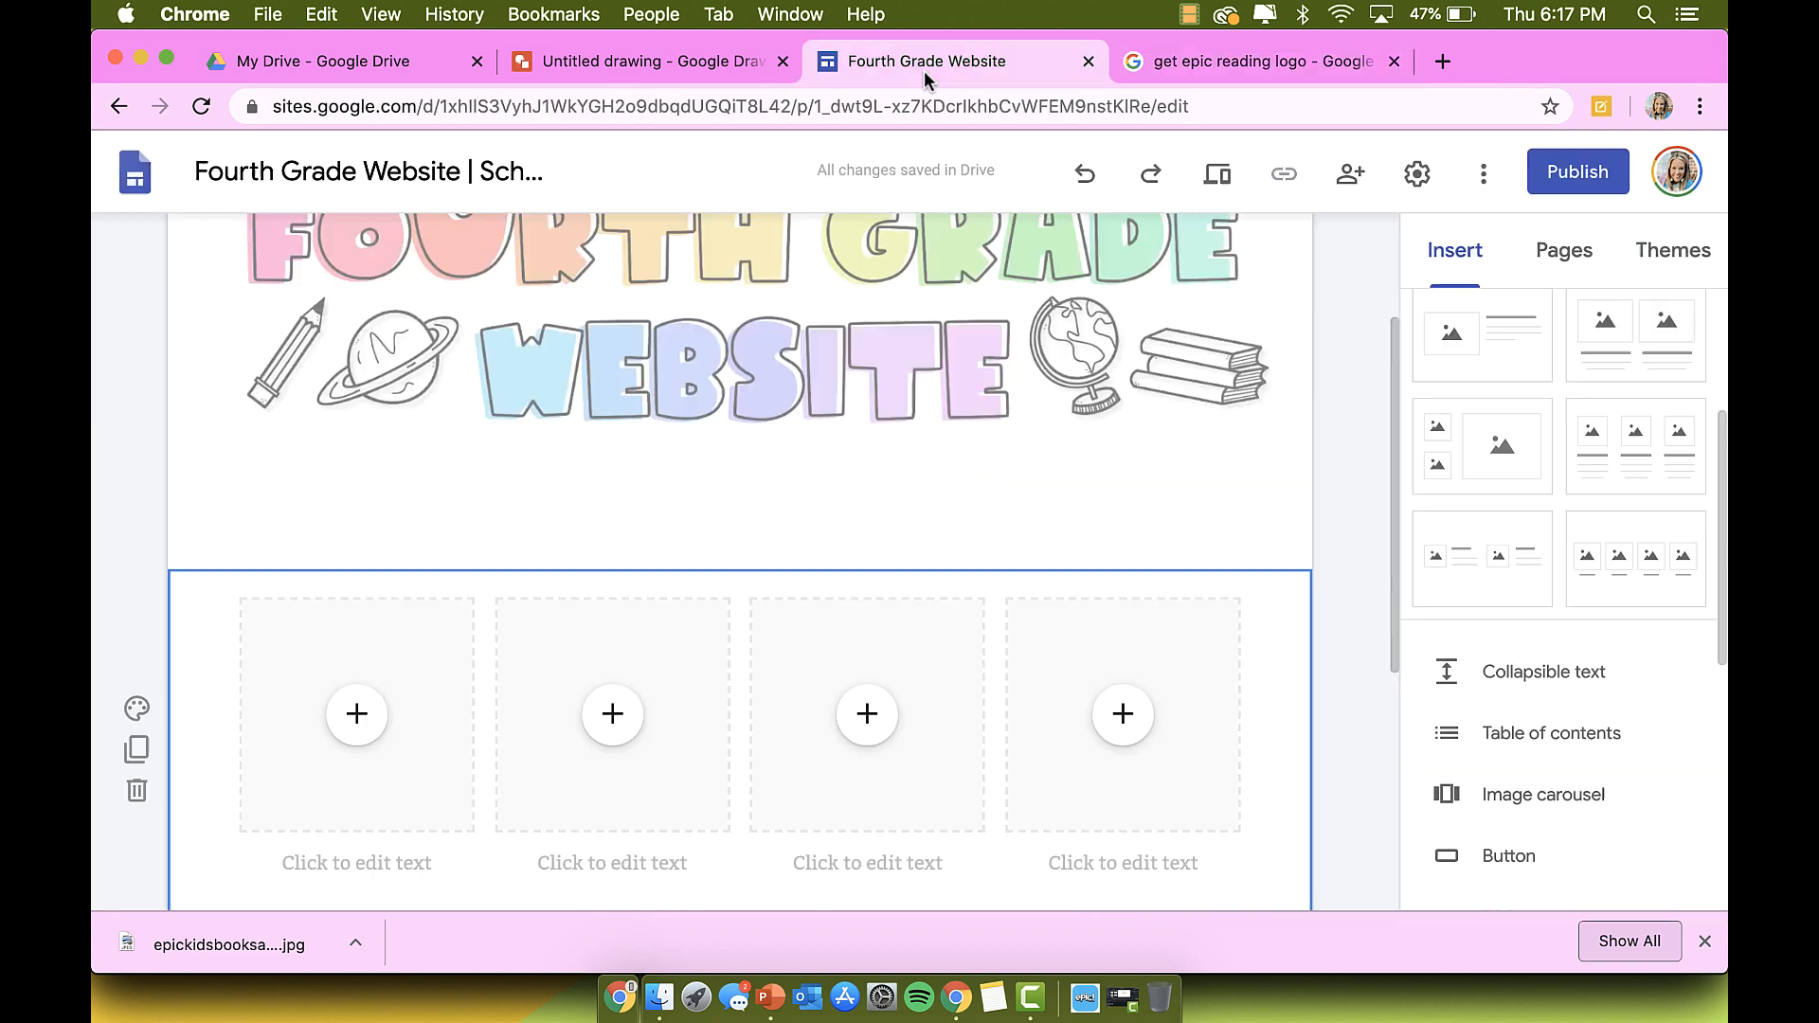
Step: Upload the downloaded Epic logo into the first tile of the four-image layout
click(359, 714)
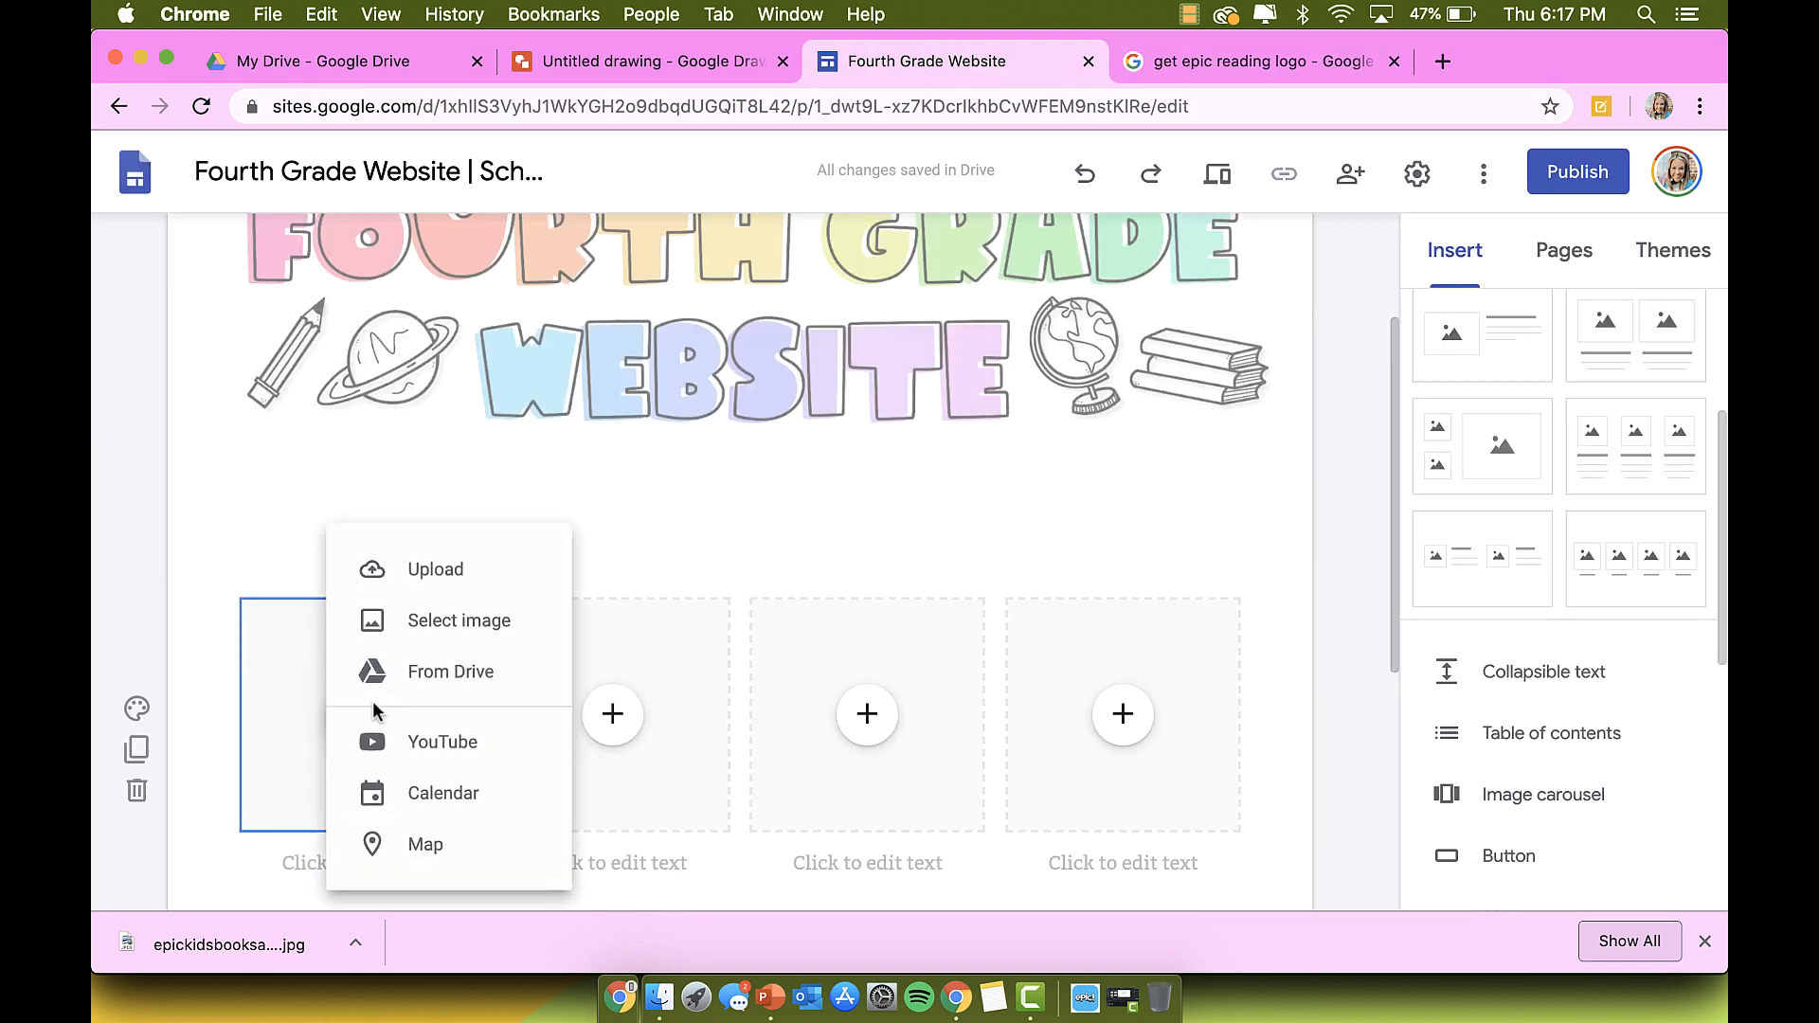
click(406, 576)
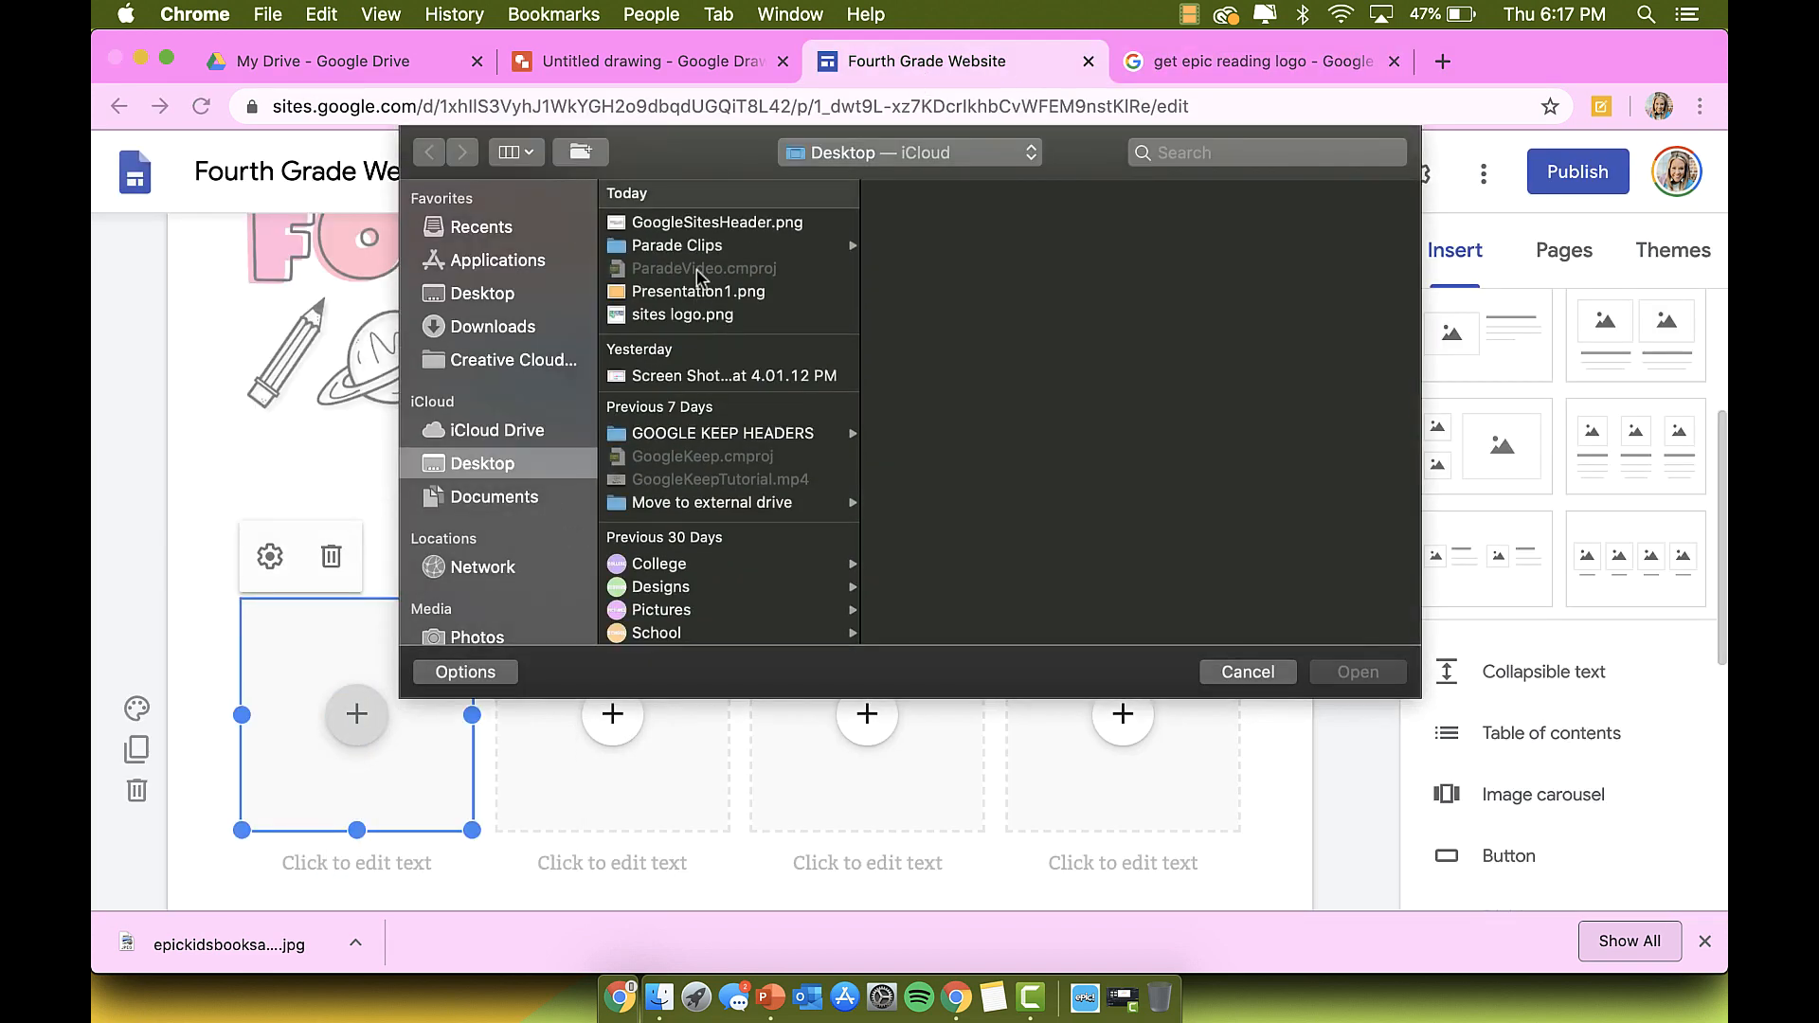
click(512, 328)
double_click(762, 226)
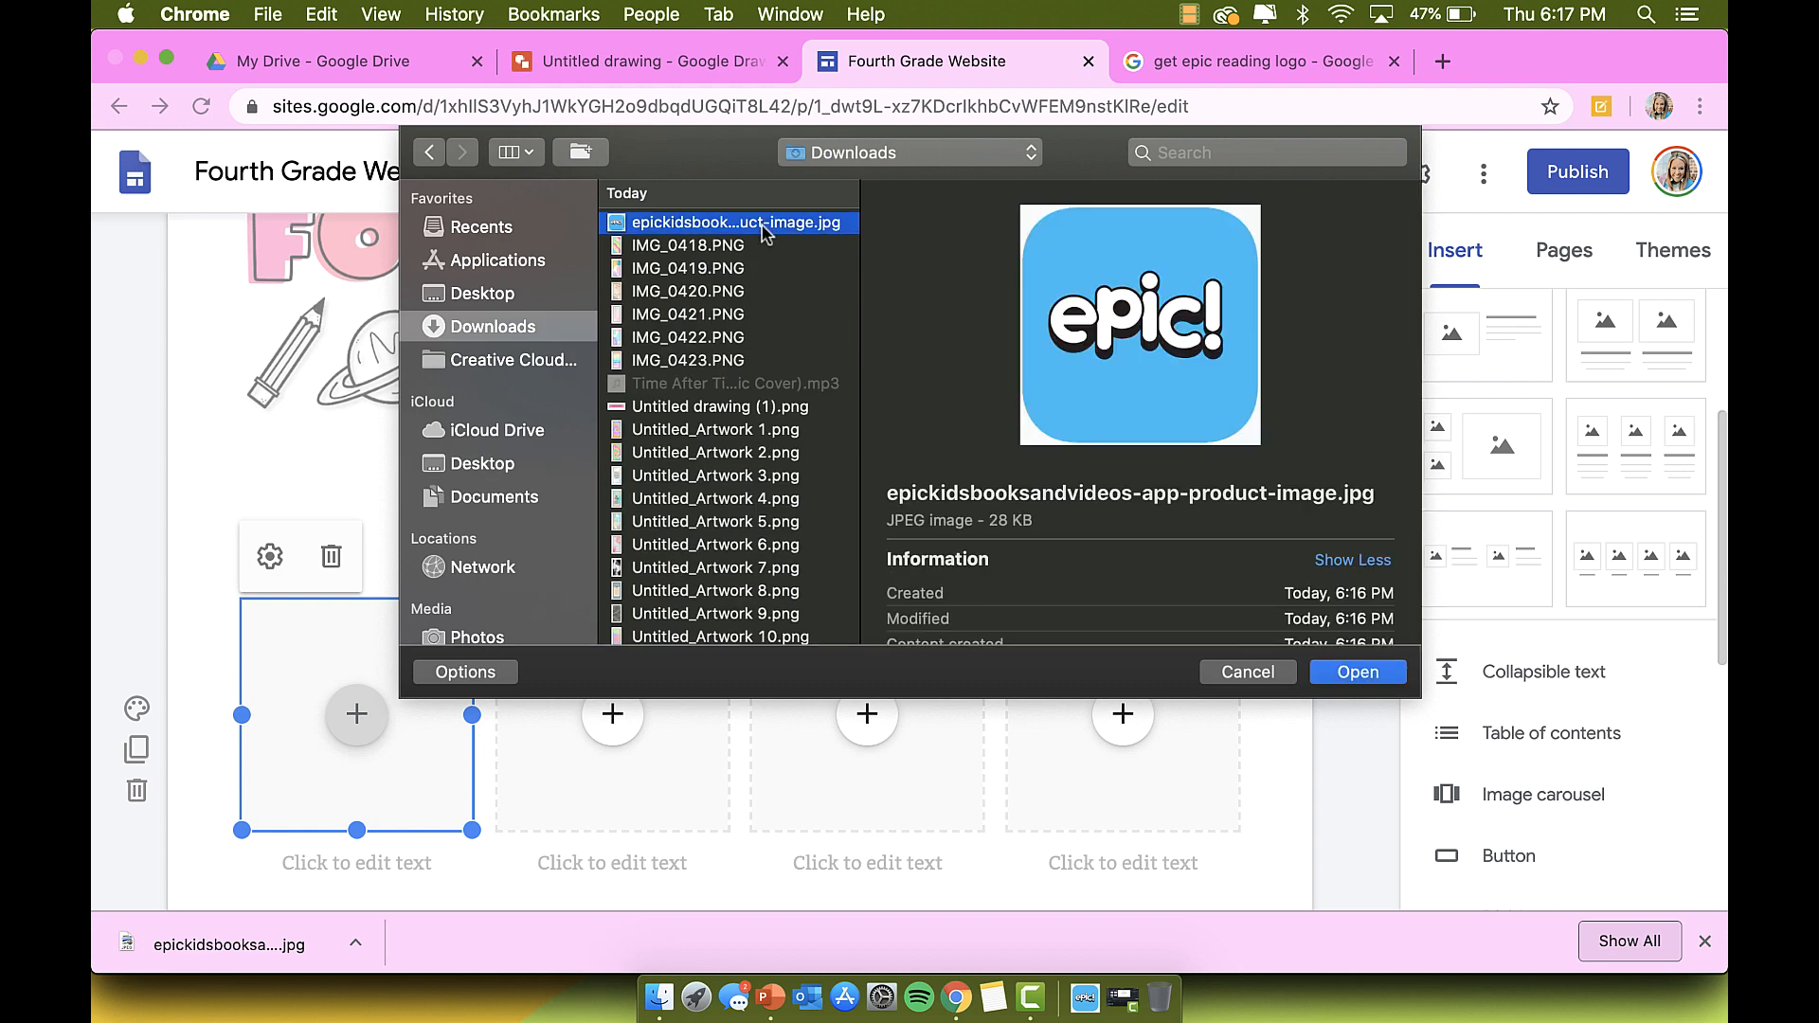
scroll(389, 829, down, 2)
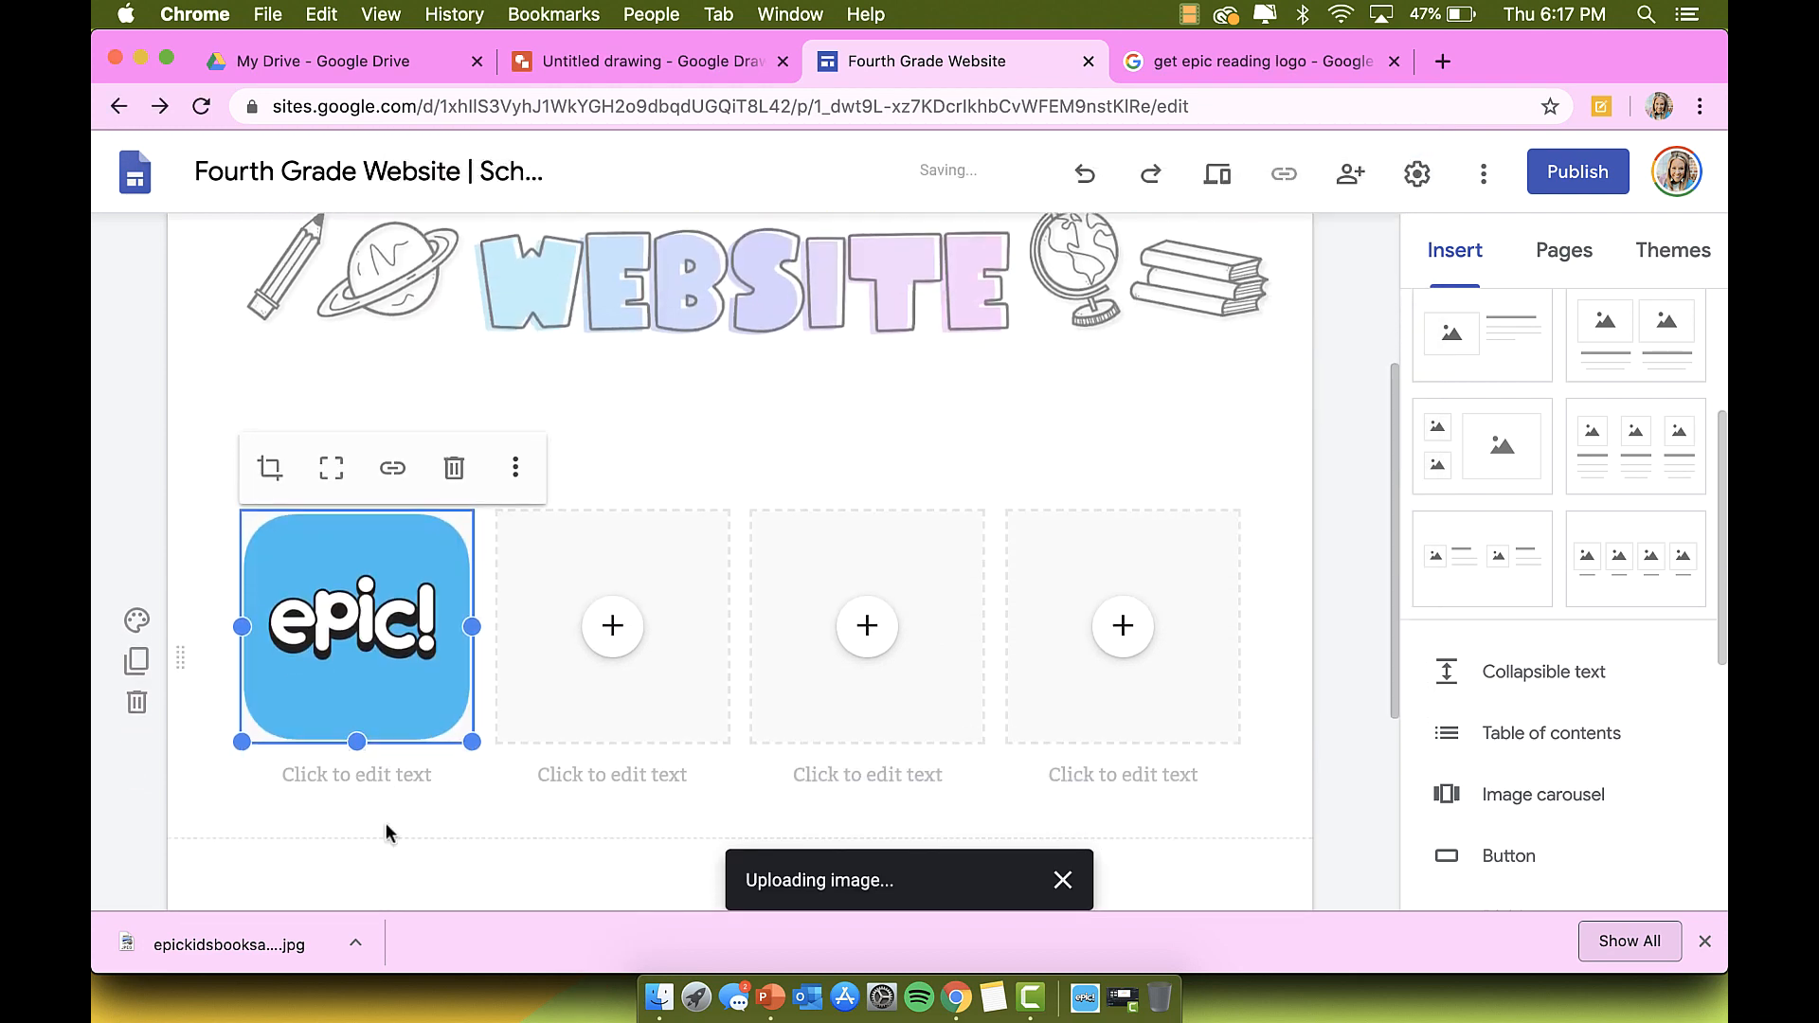
Step: Add a centred 'Class code:' caption with the class code under the Epic logo
click(366, 777)
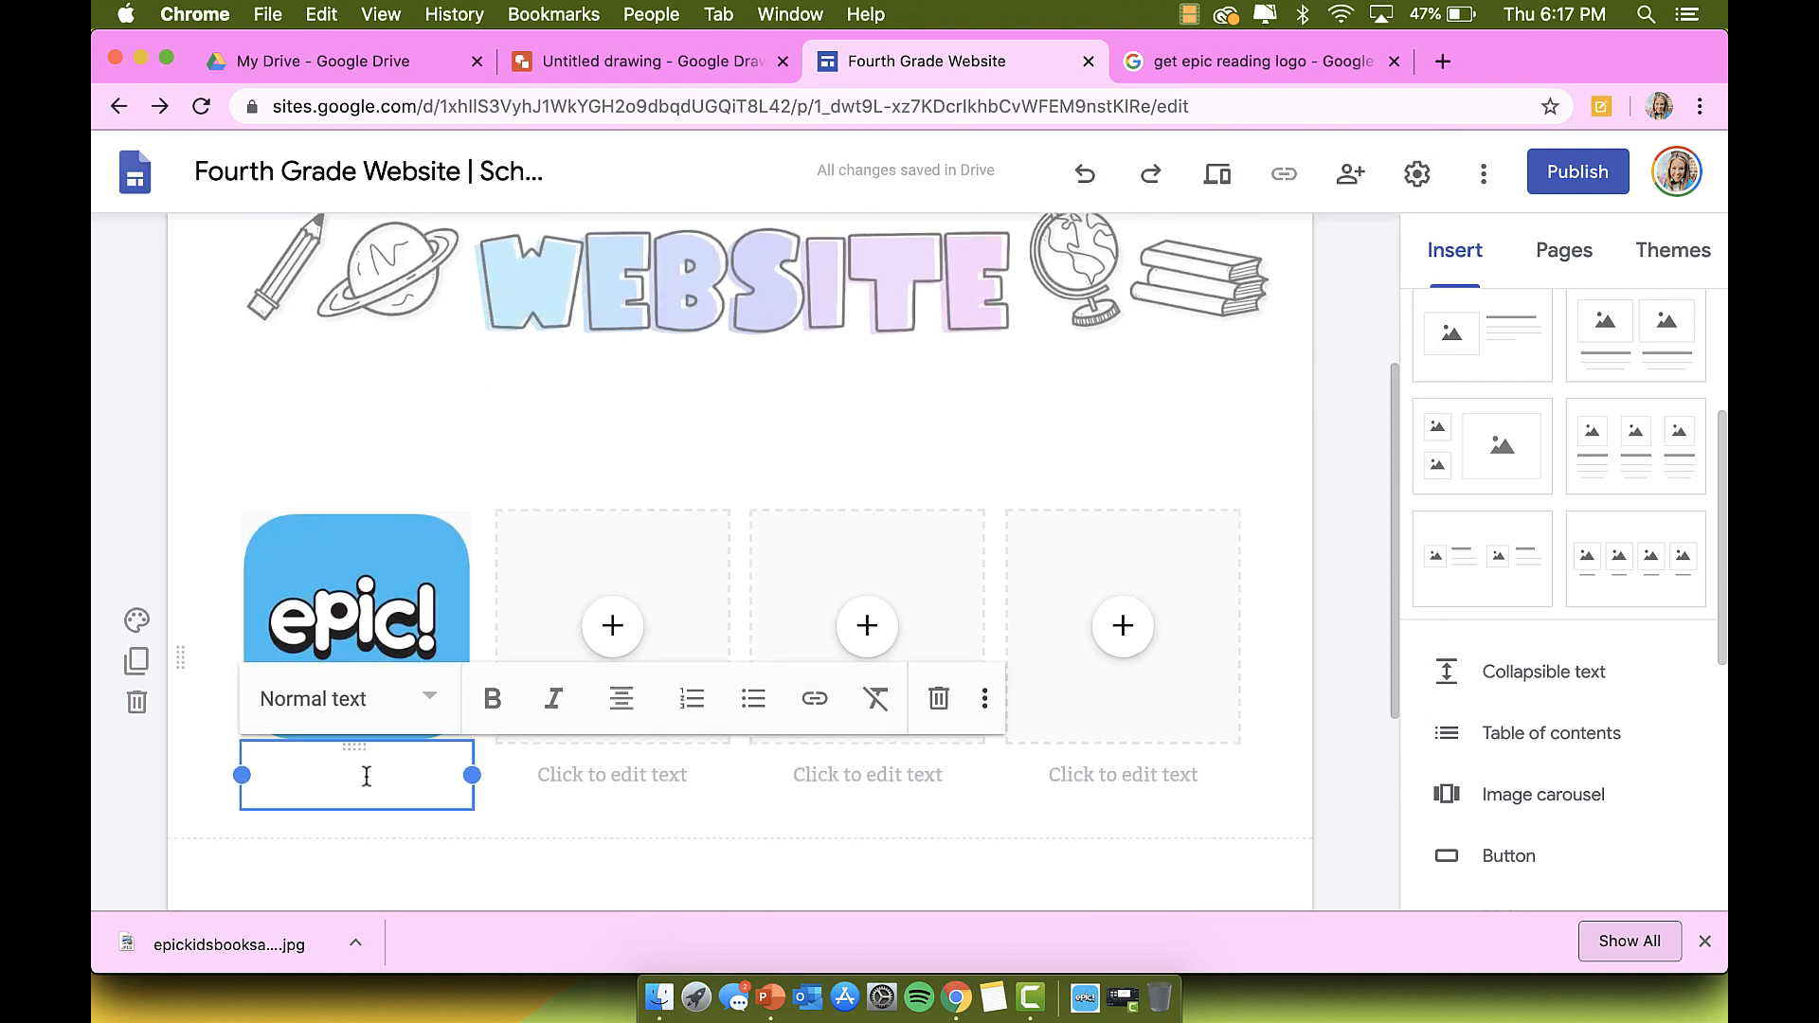
text(Site code)
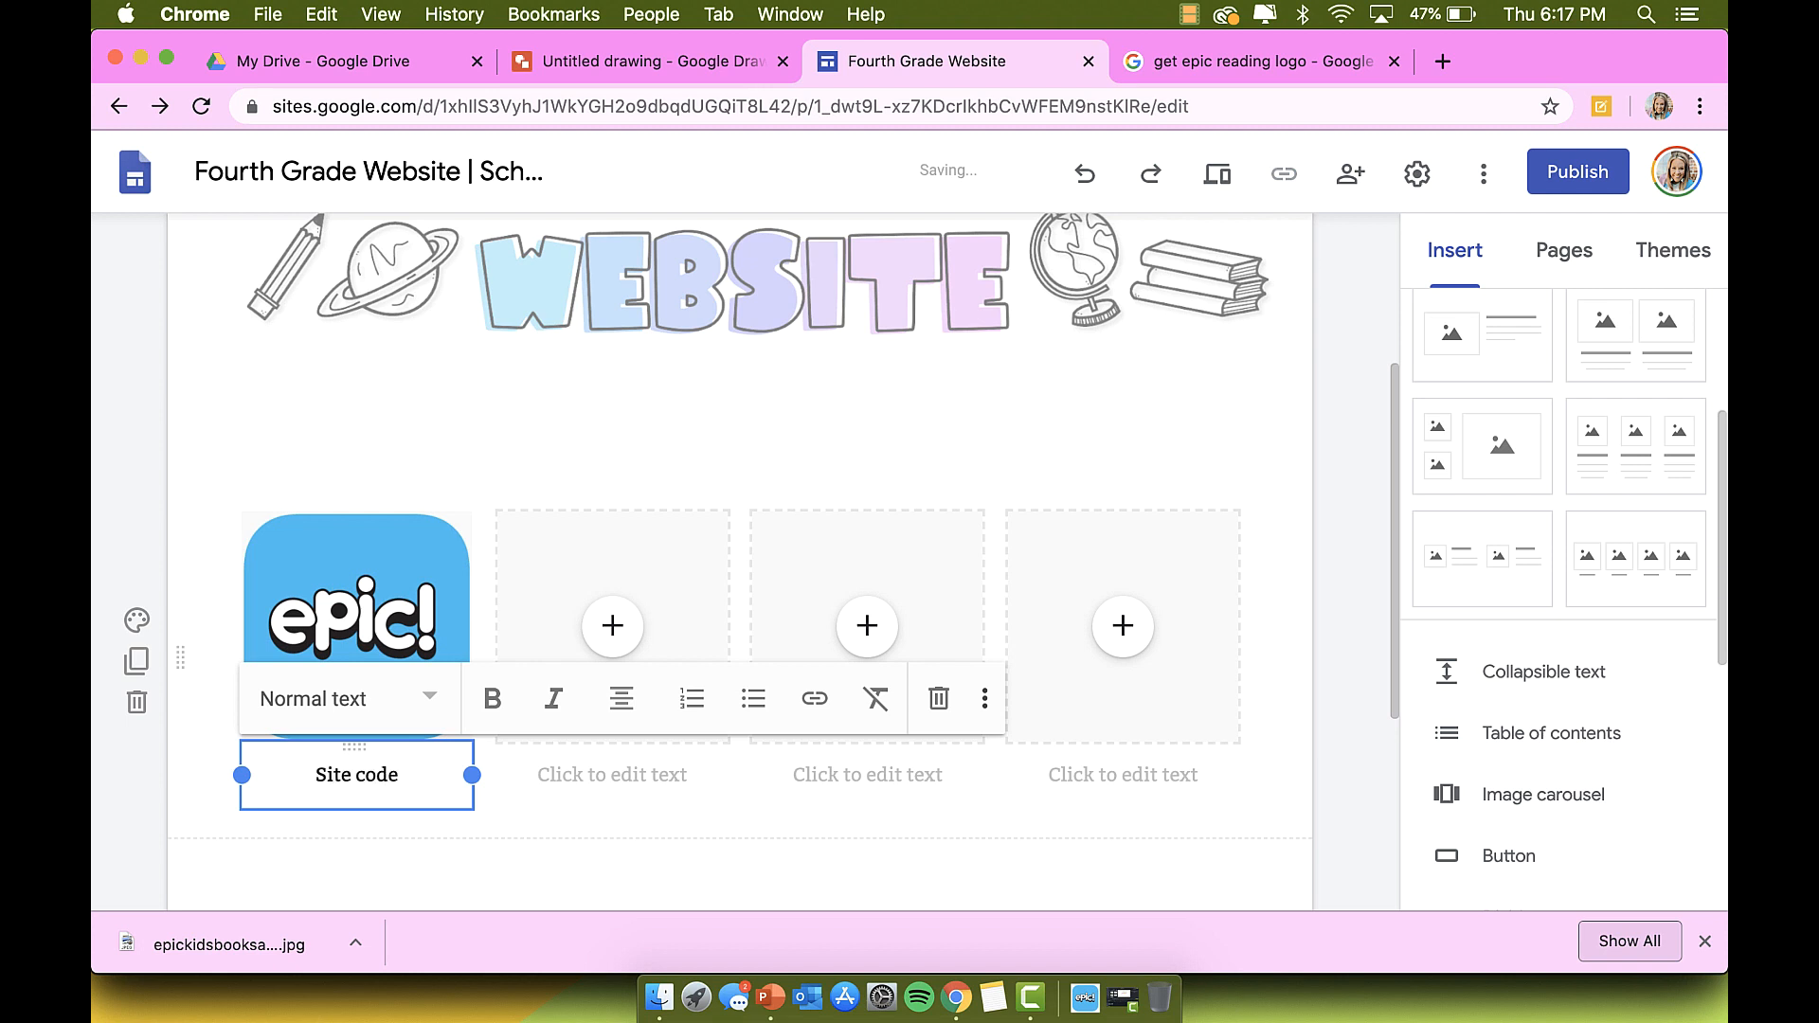
key(BackSpace)
key(BackSpace)
key(BackSpace)
key(BackSpace)
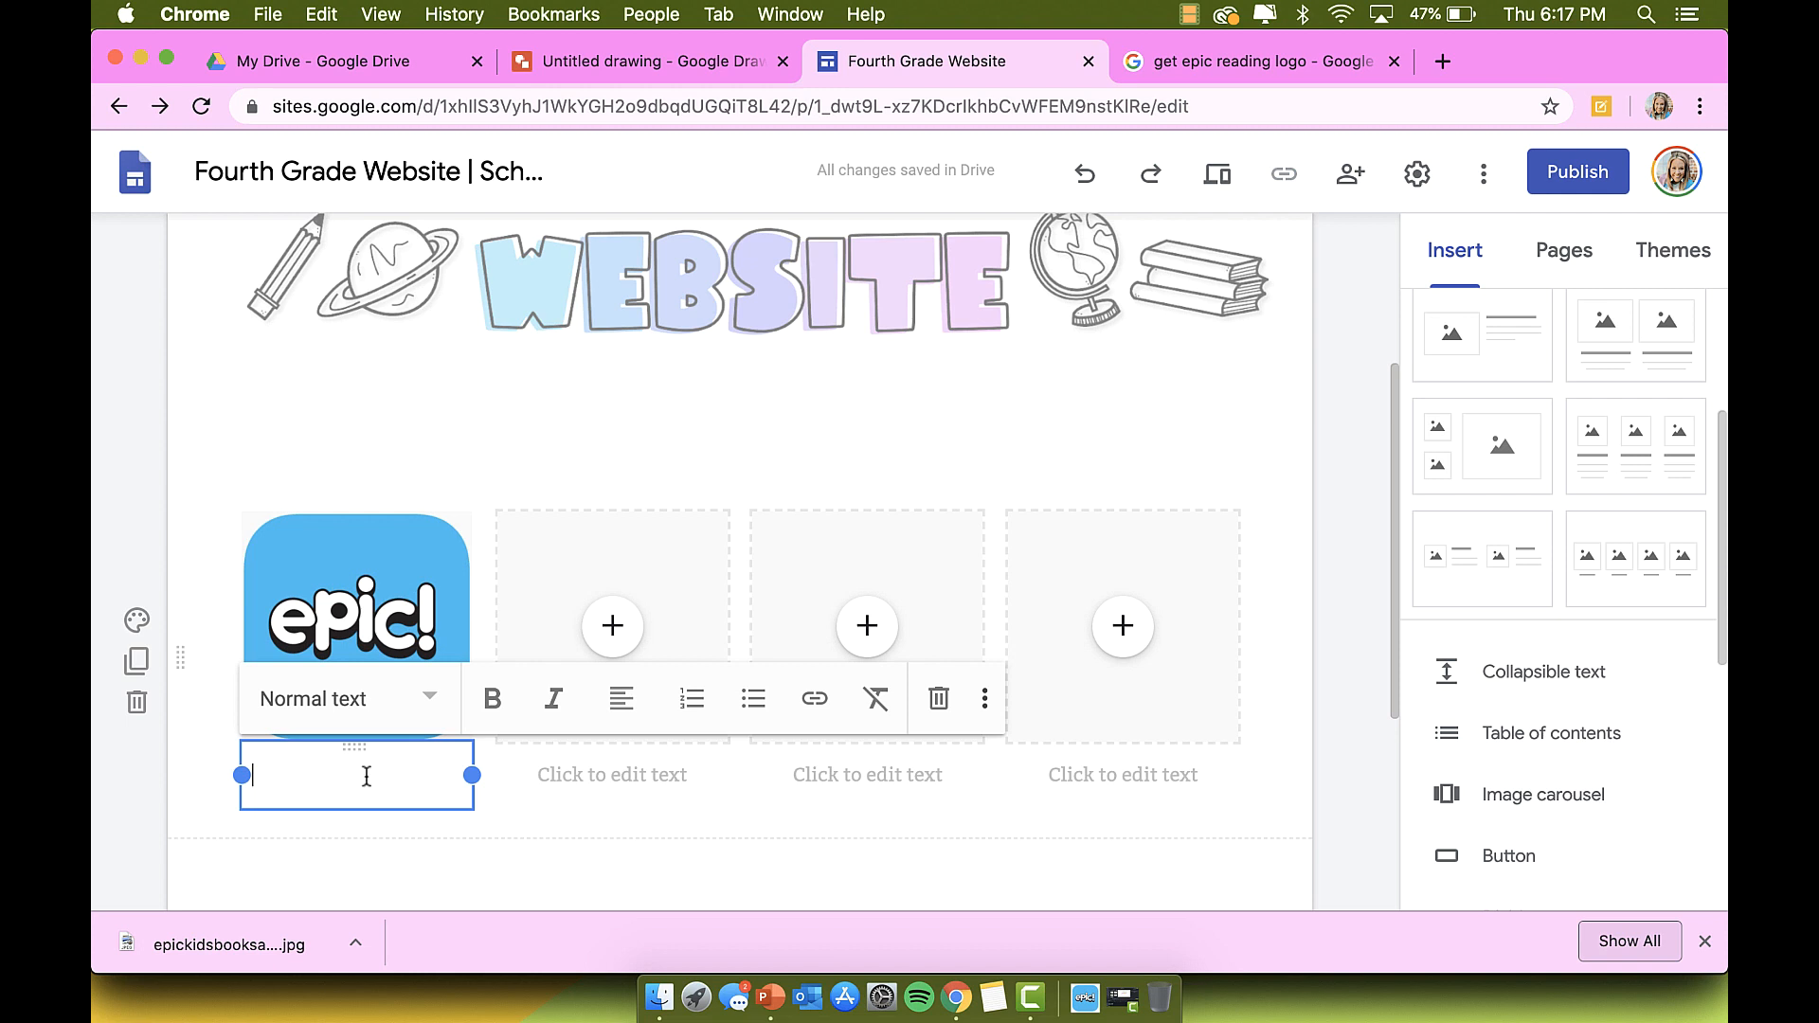
click(622, 701)
click(624, 788)
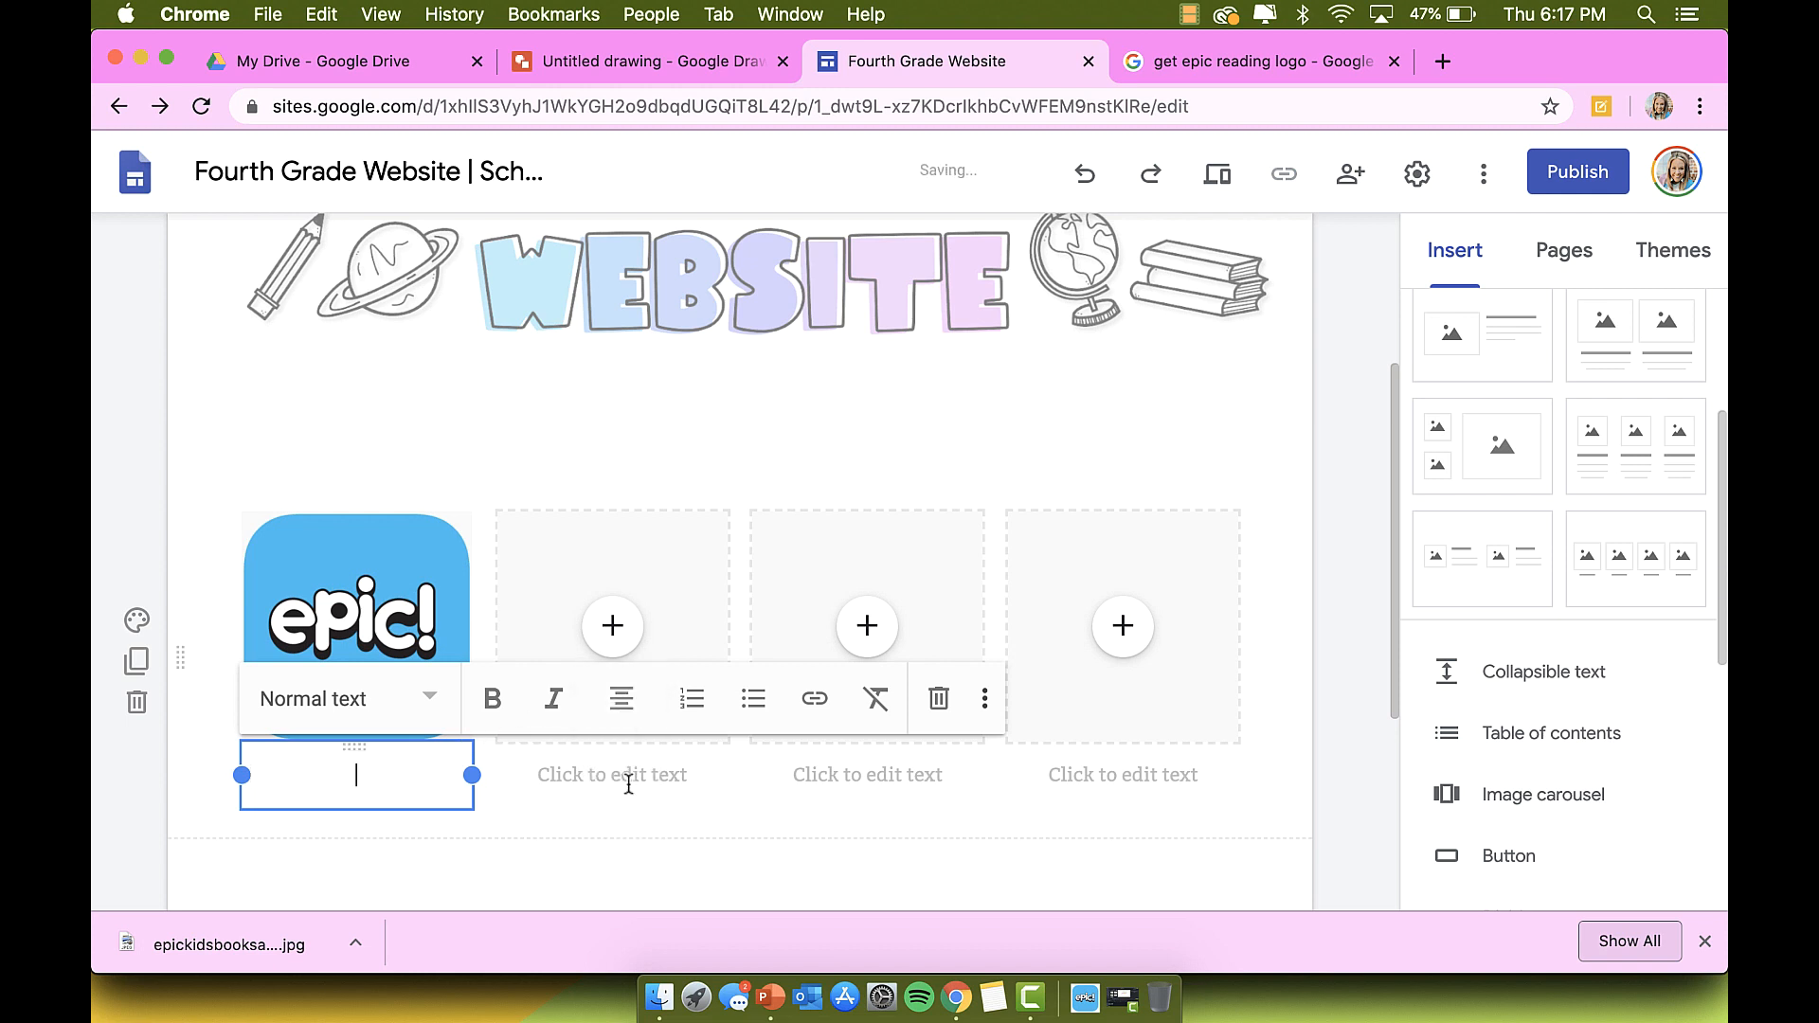
text(Class code: )
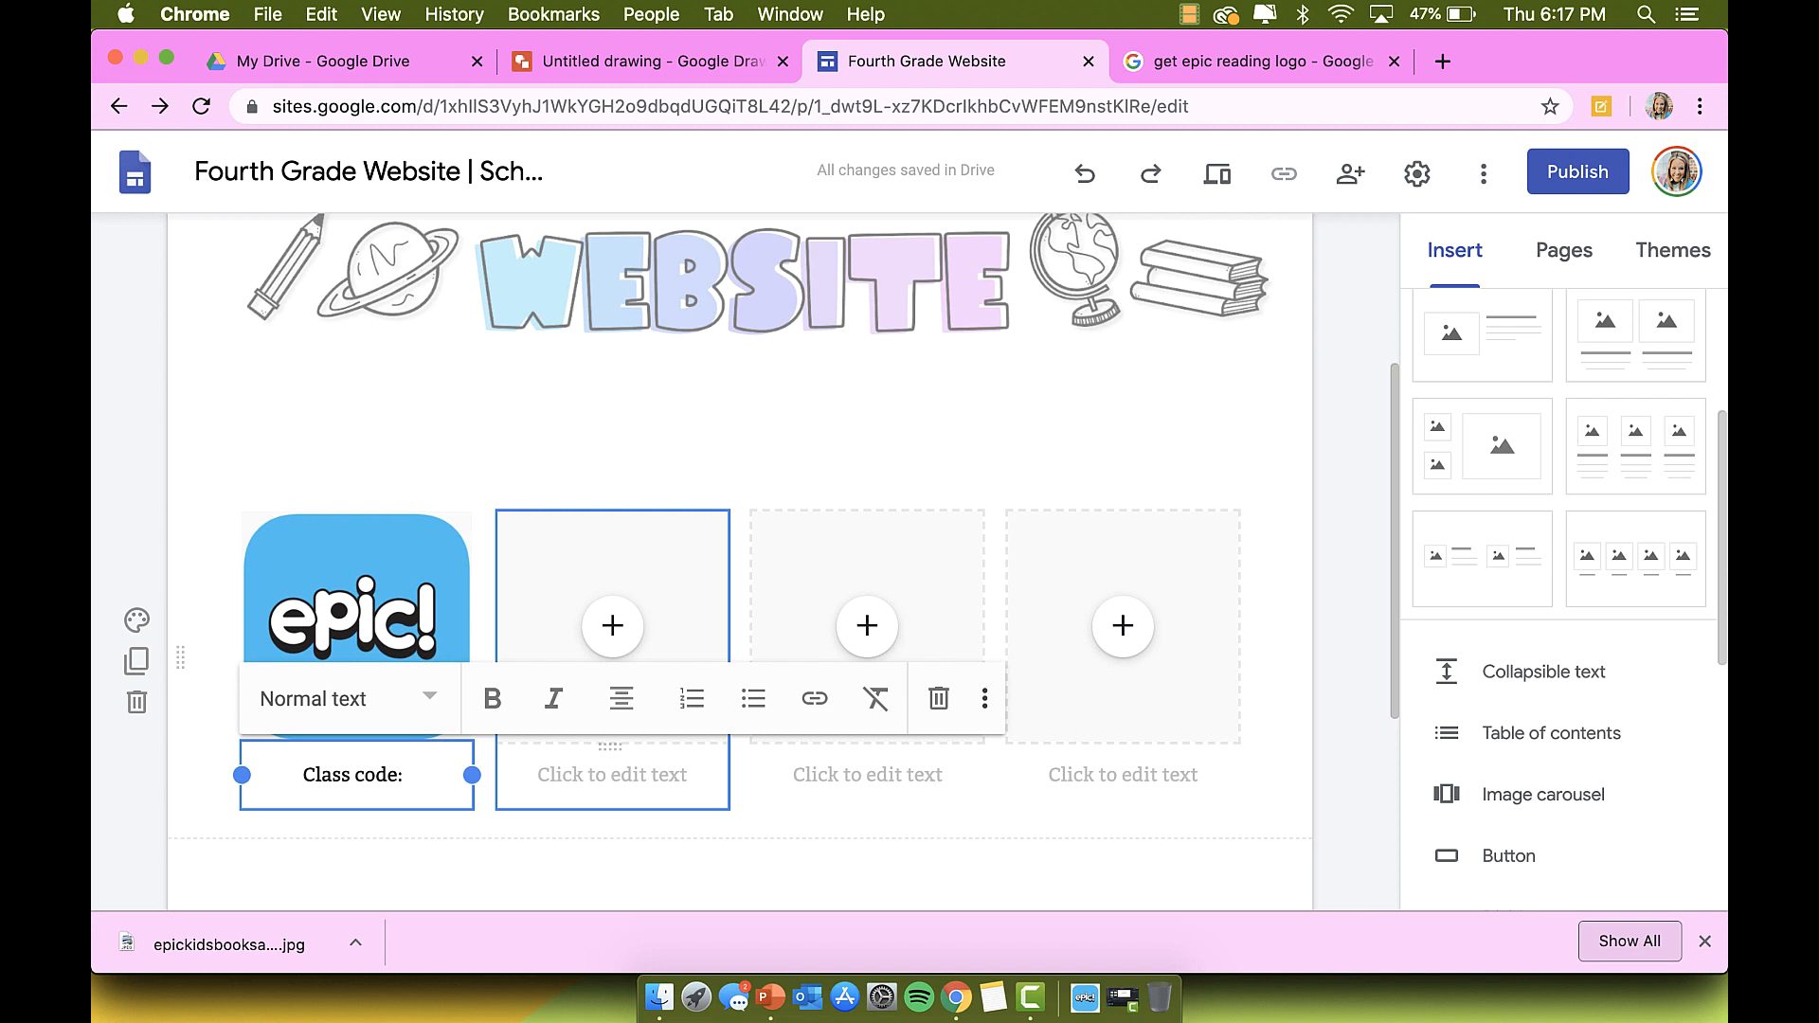
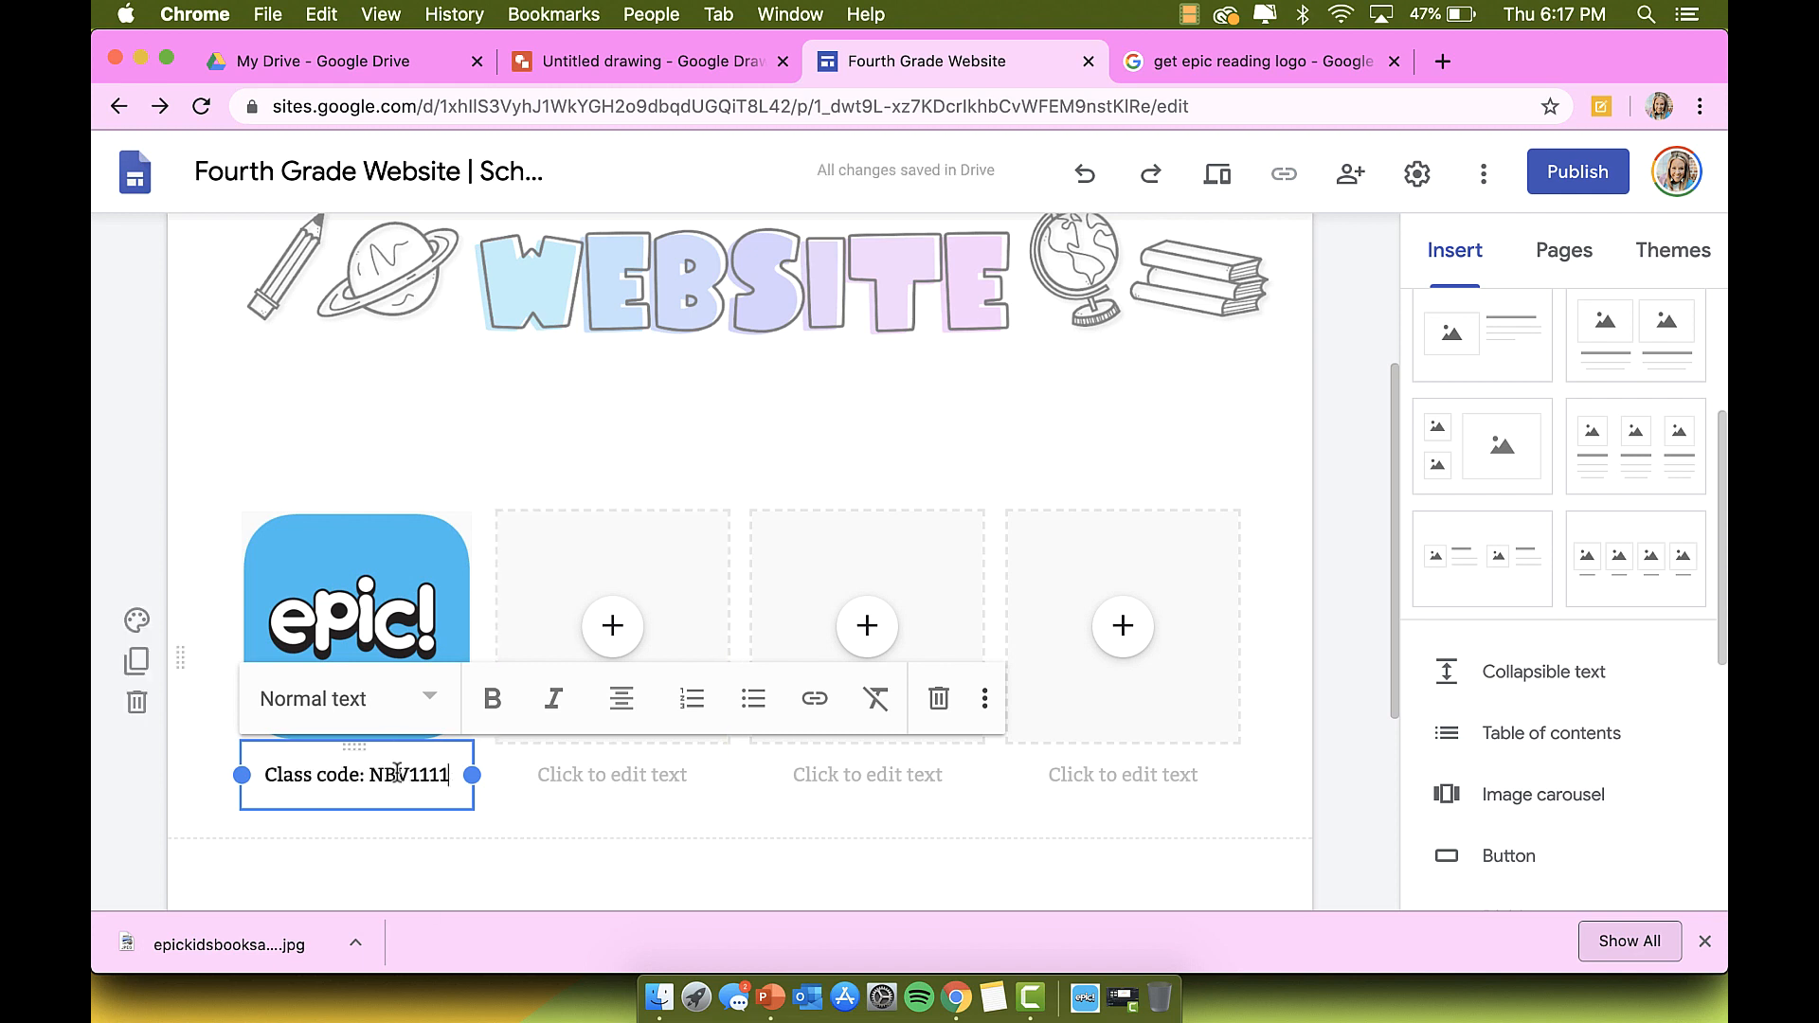
click(400, 834)
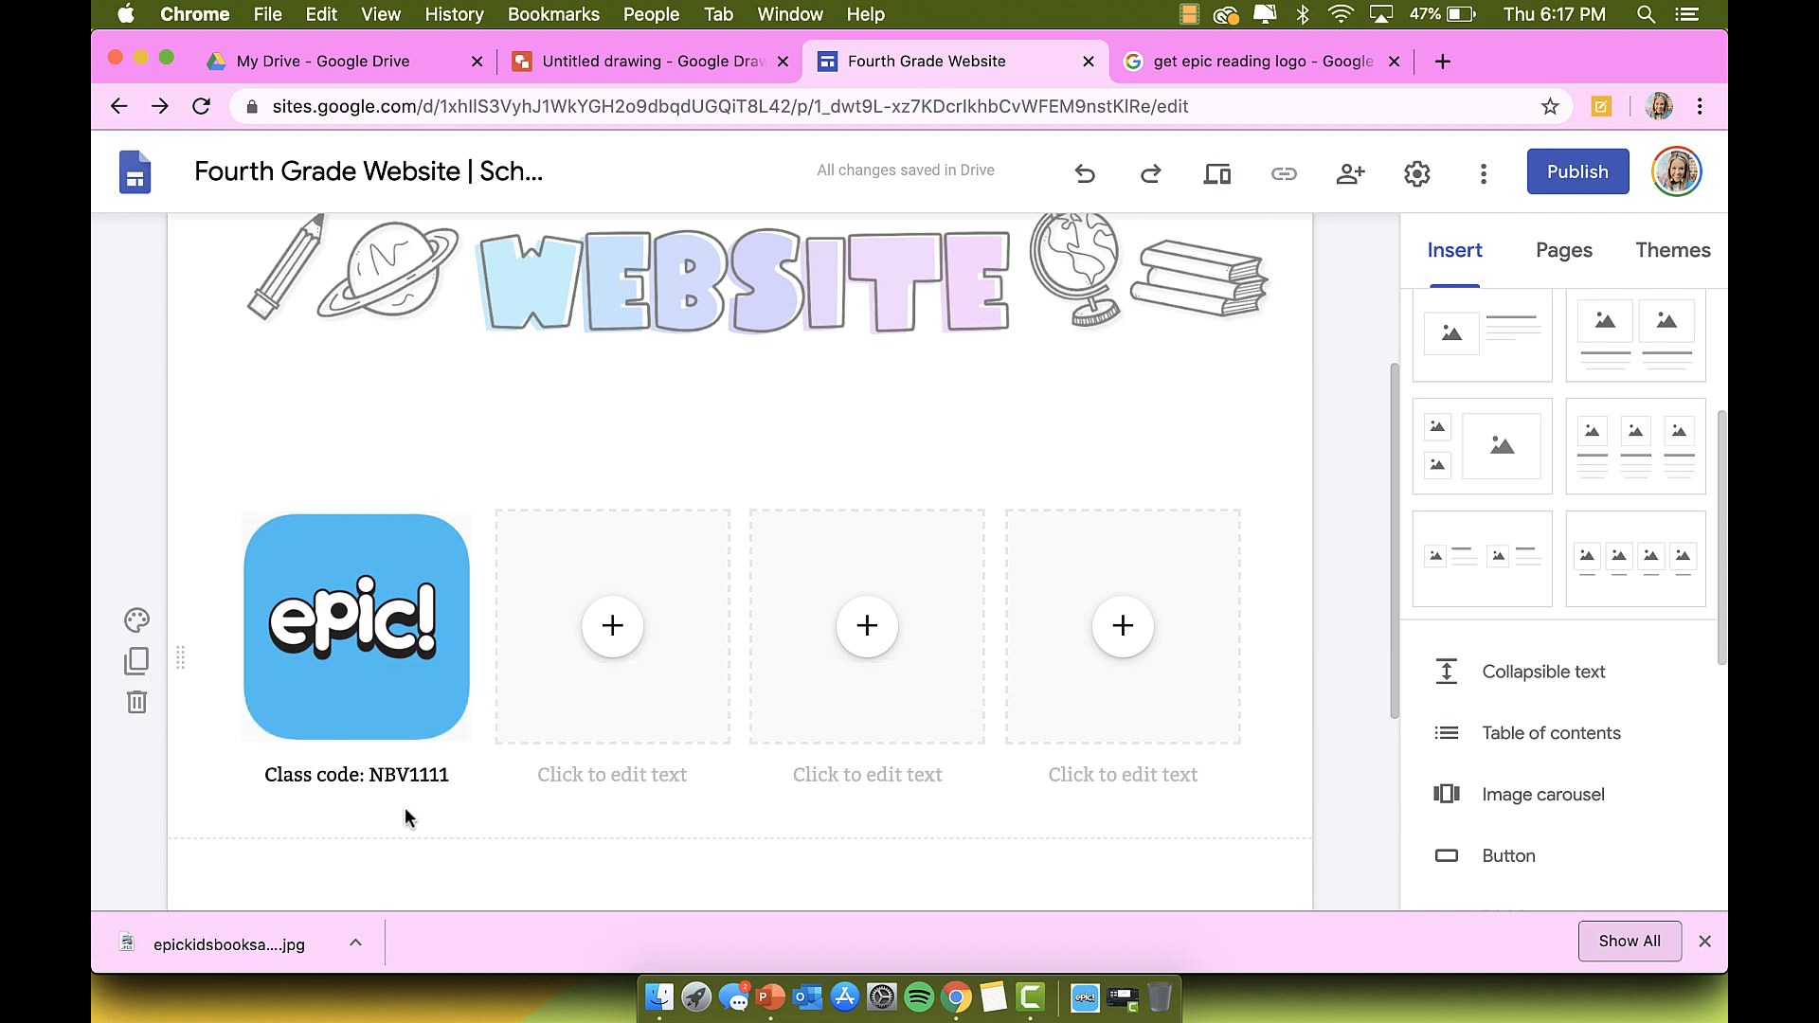
Step: Select the Epic logo image and begin adding a link to it
click(370, 595)
click(388, 670)
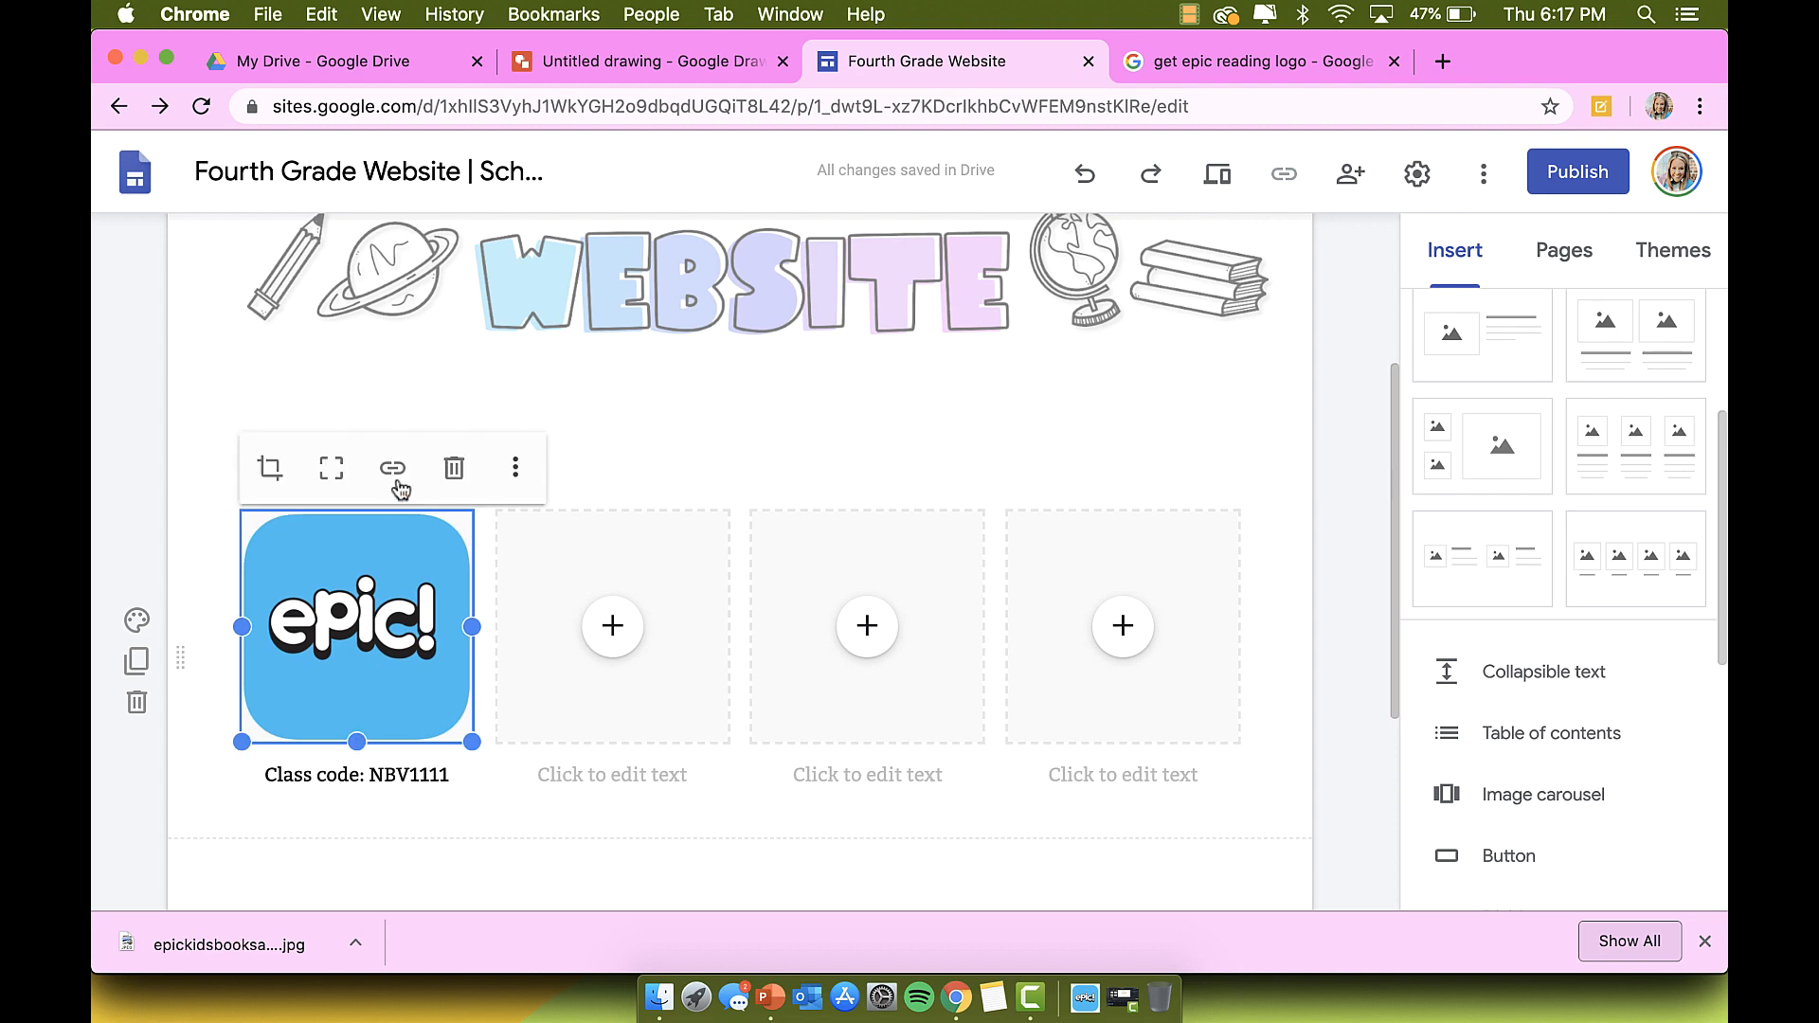
click(393, 471)
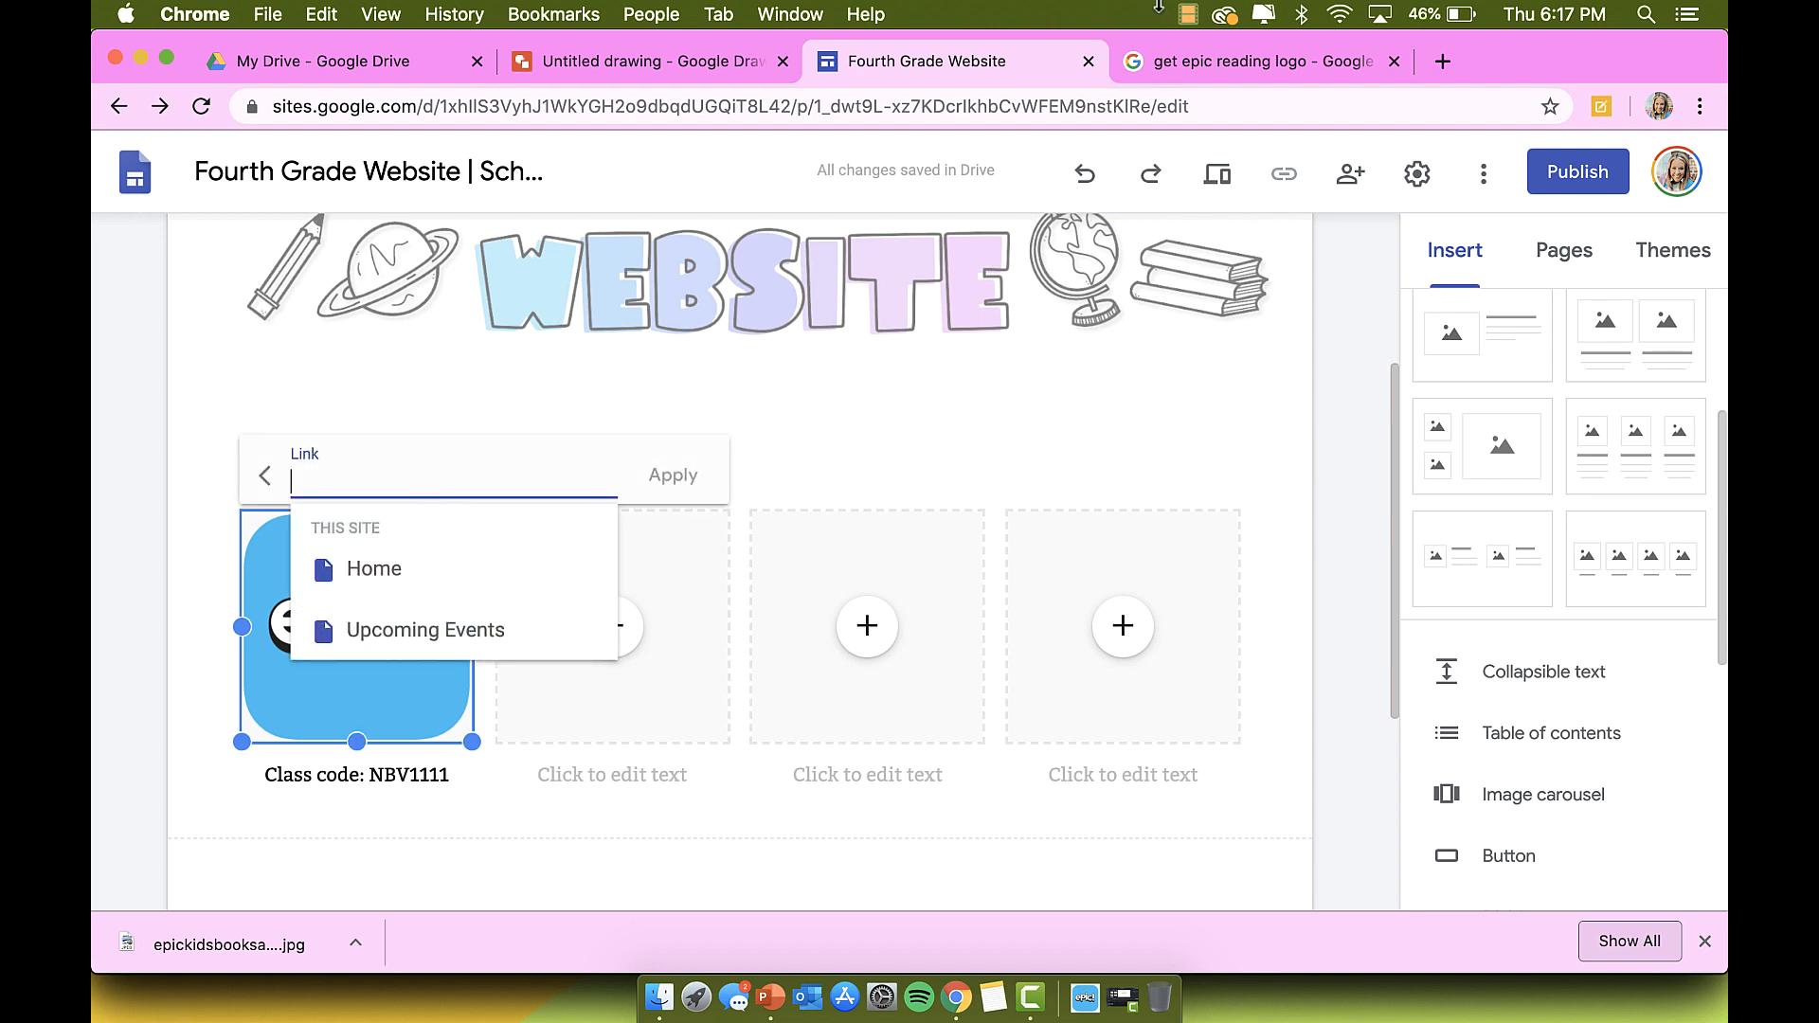
Step: Open getepic.com, go to its Students & Educators sign-in page and copy its address
click(1270, 62)
click(1268, 94)
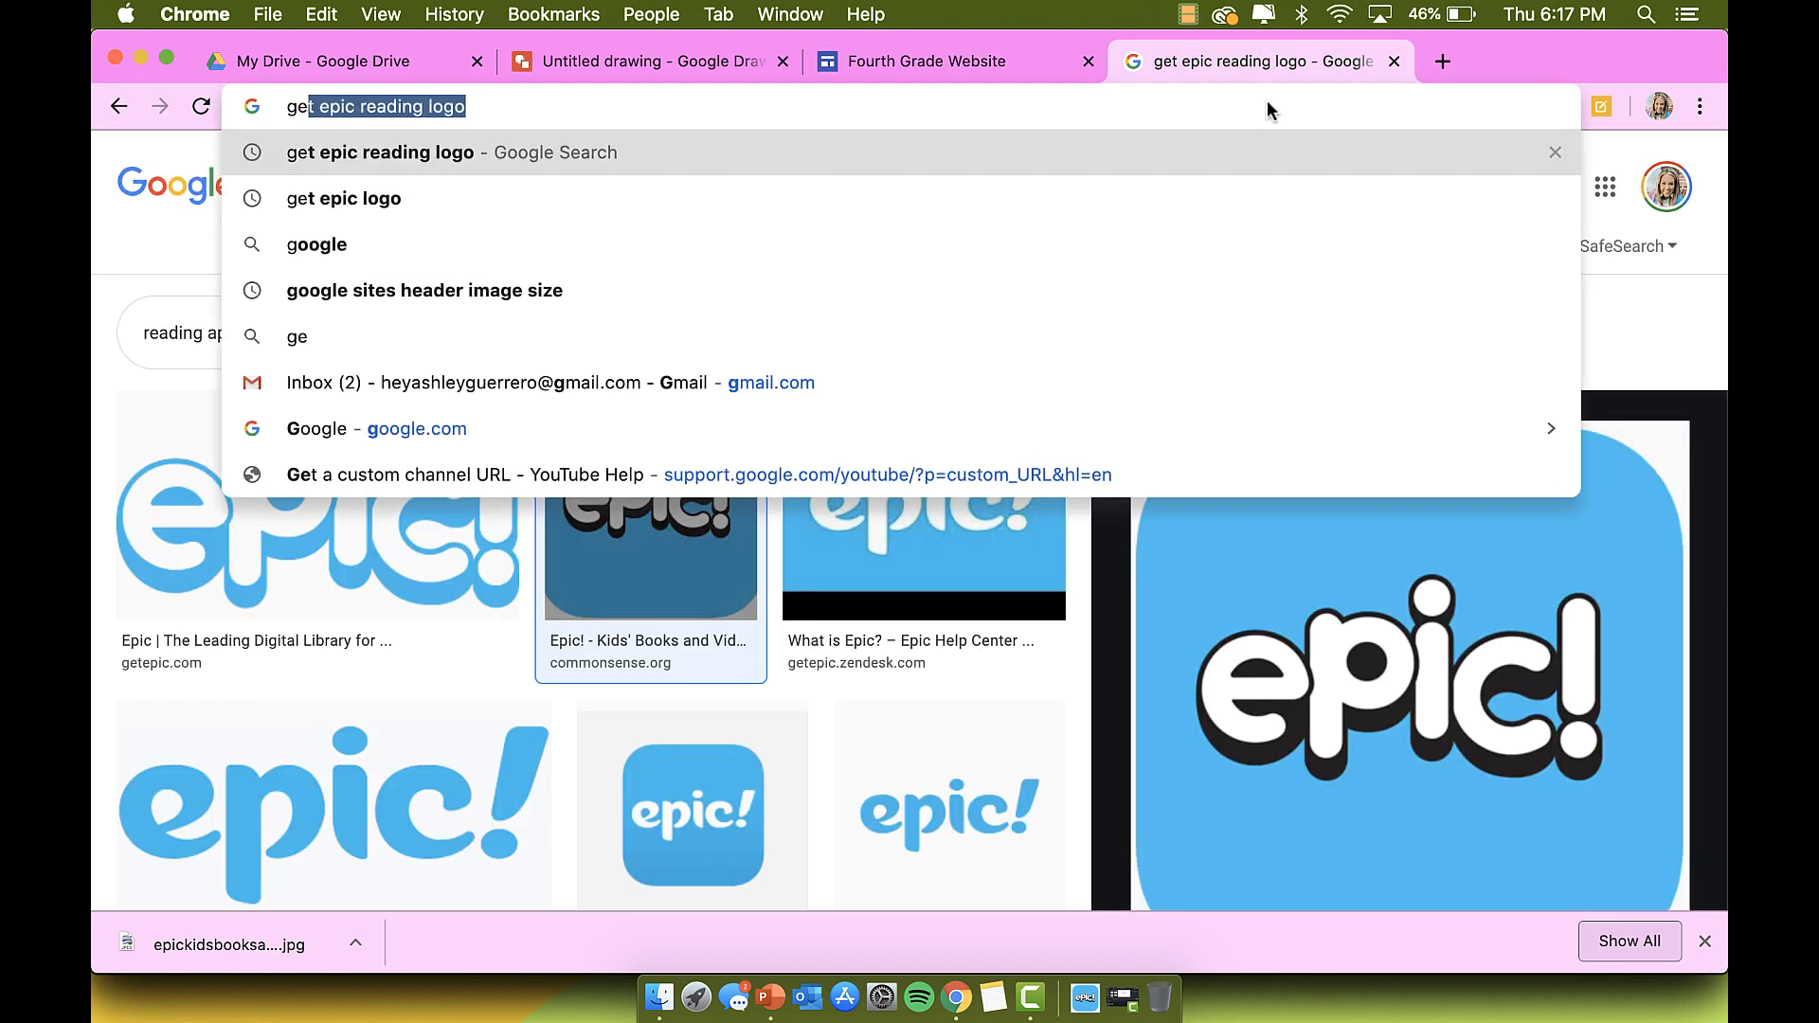
text(getepic.c)
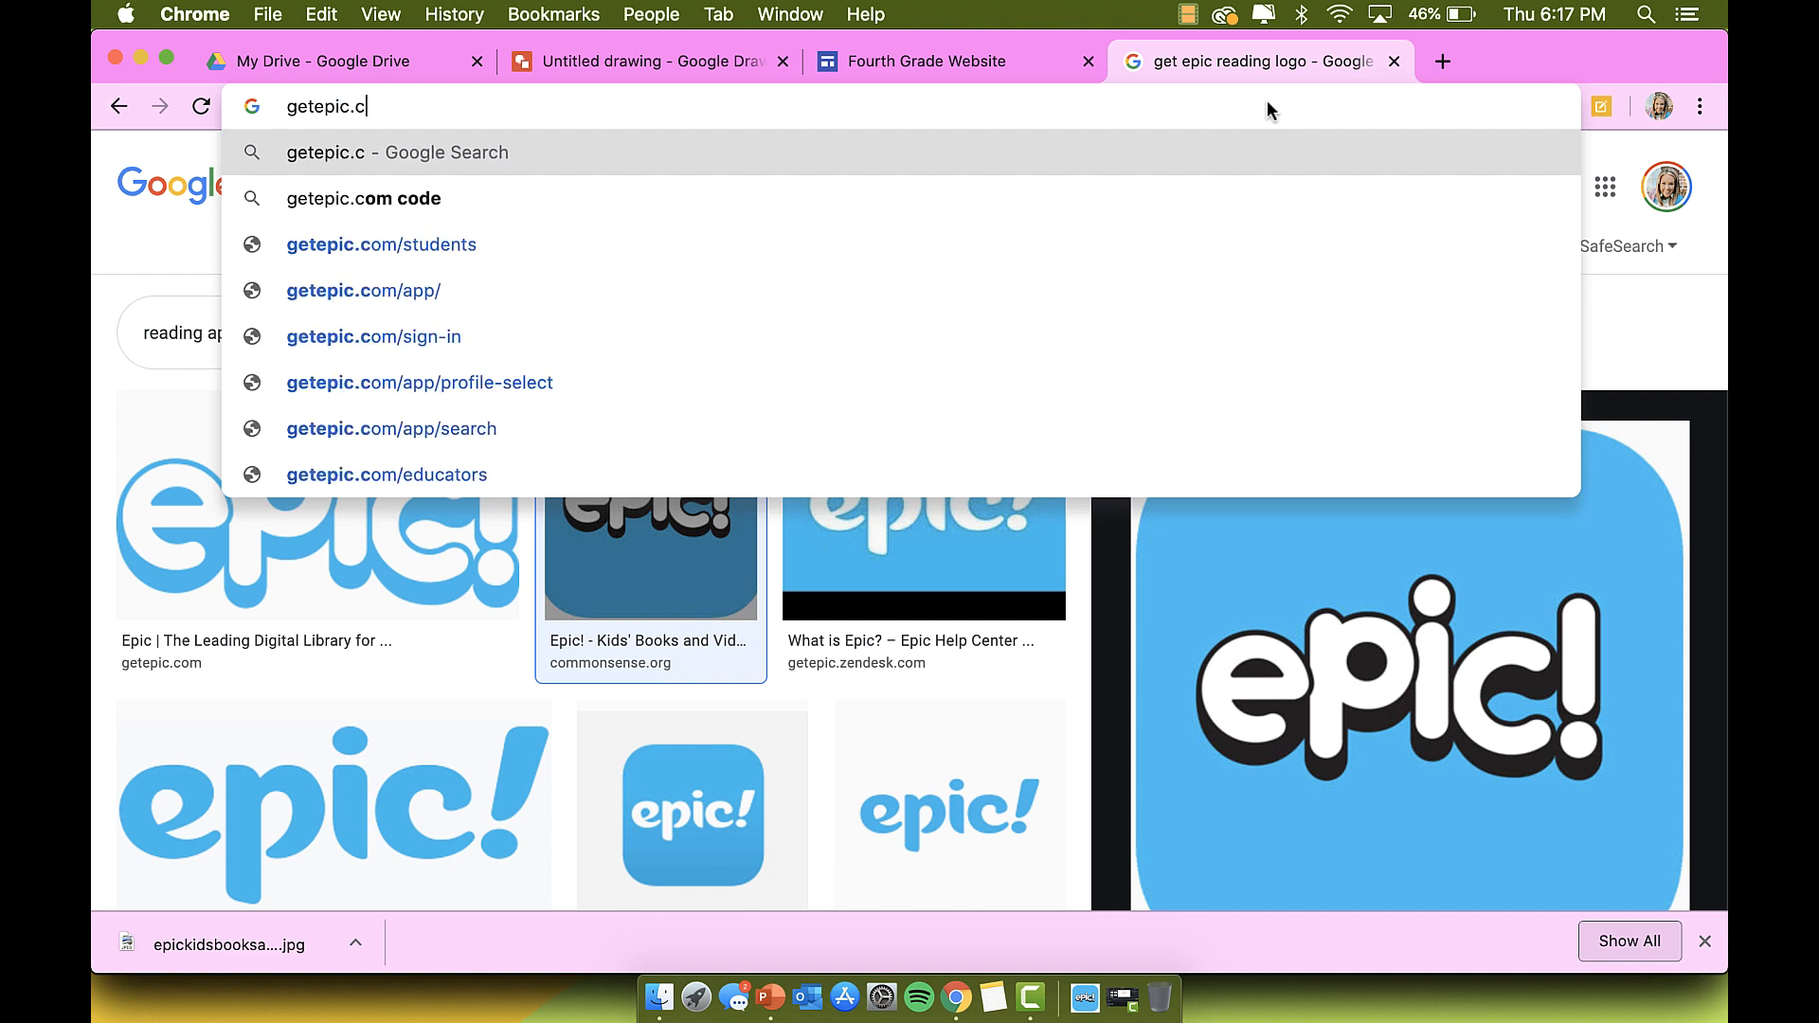
key(Return)
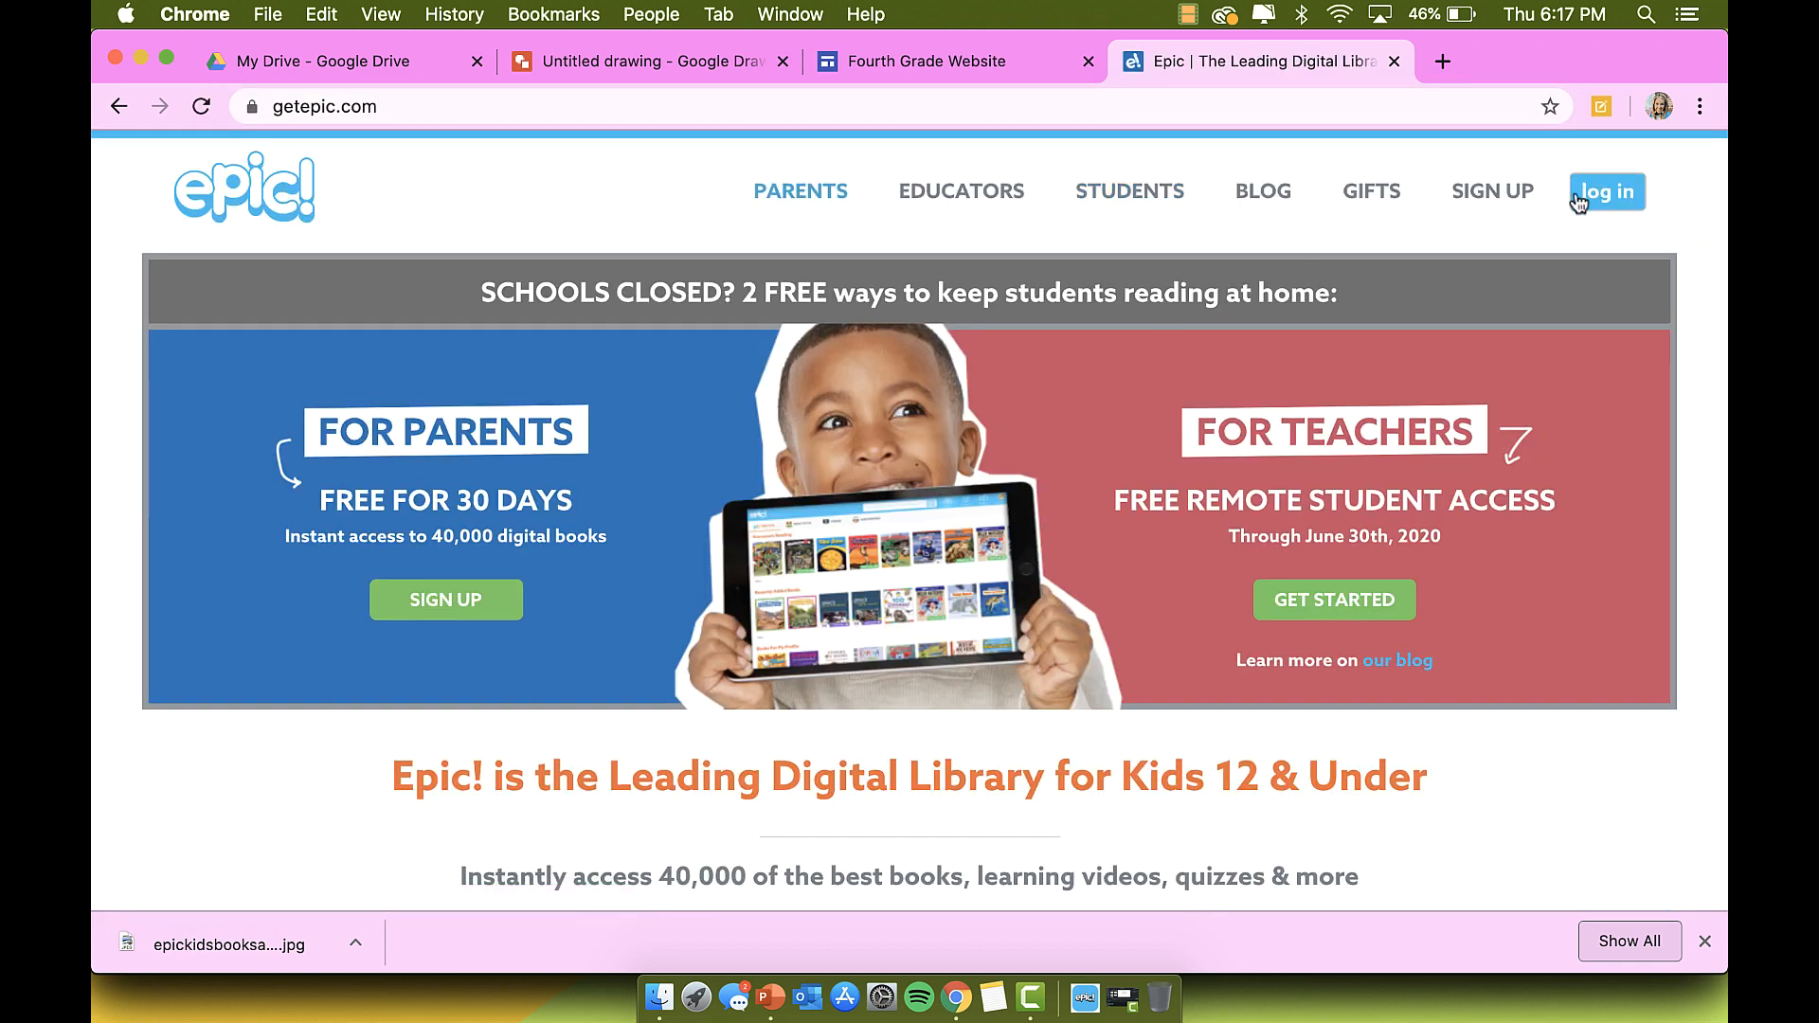
click(1578, 199)
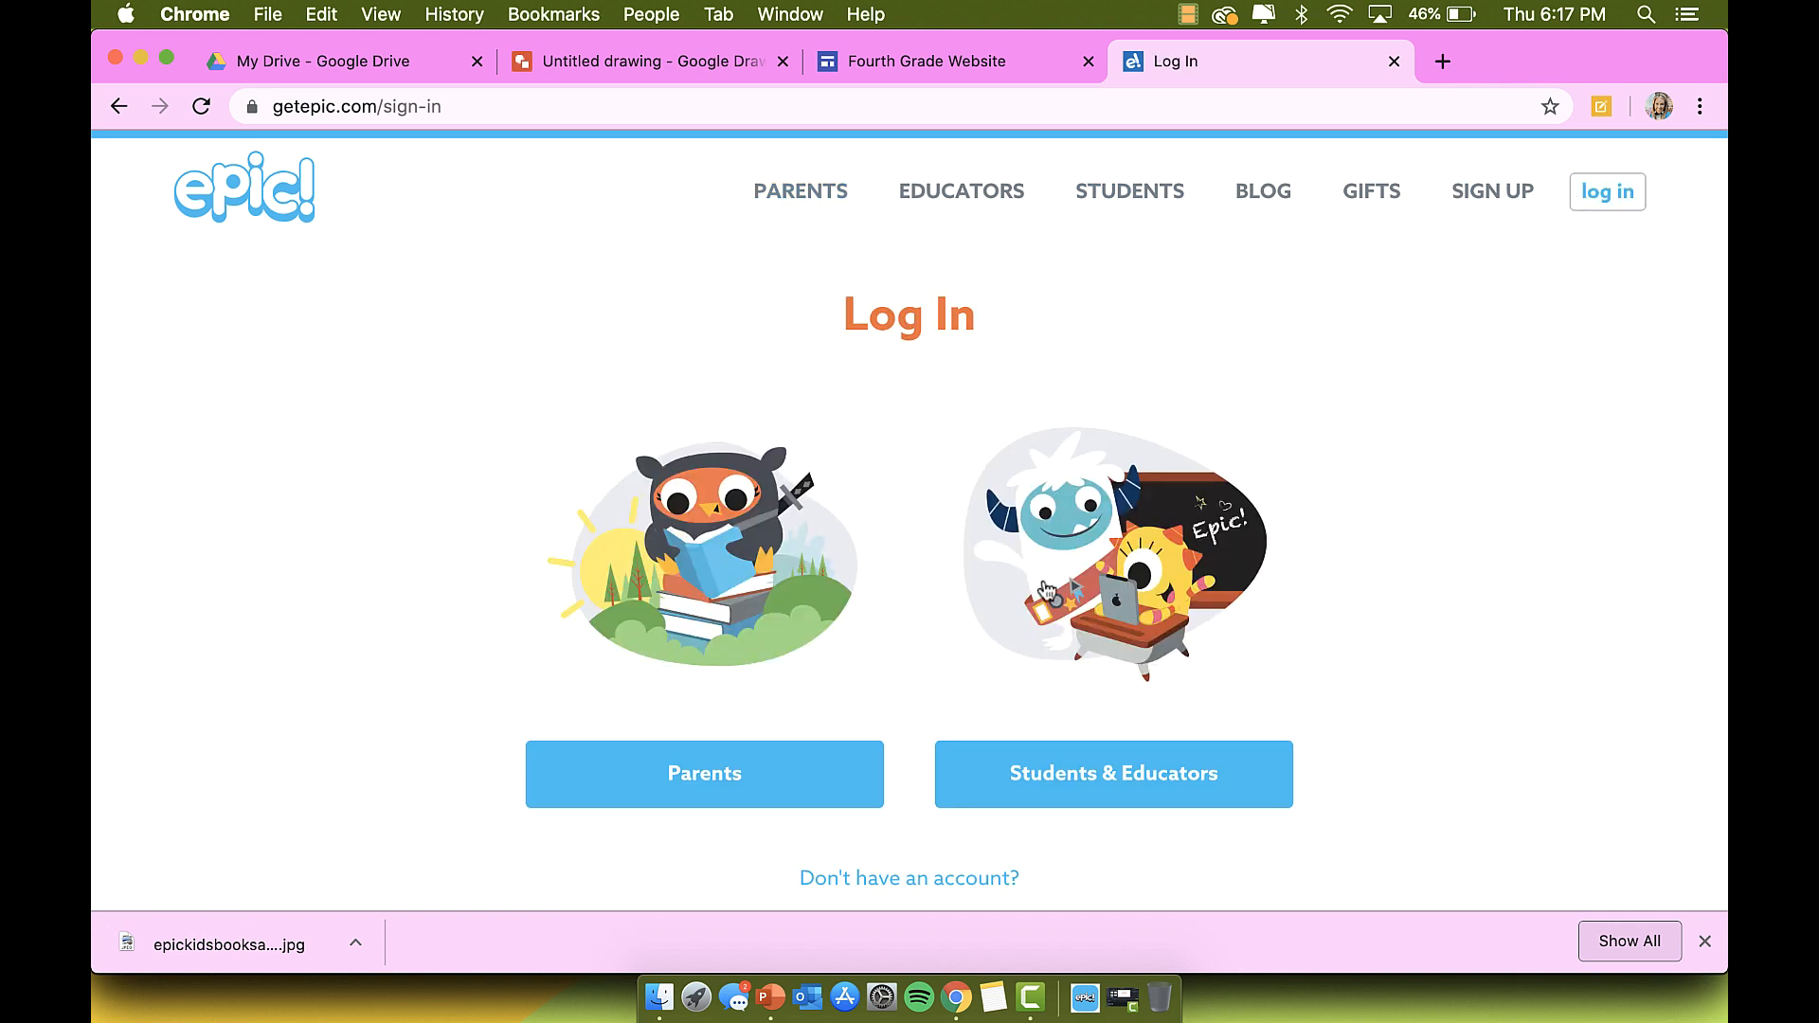
click(1075, 792)
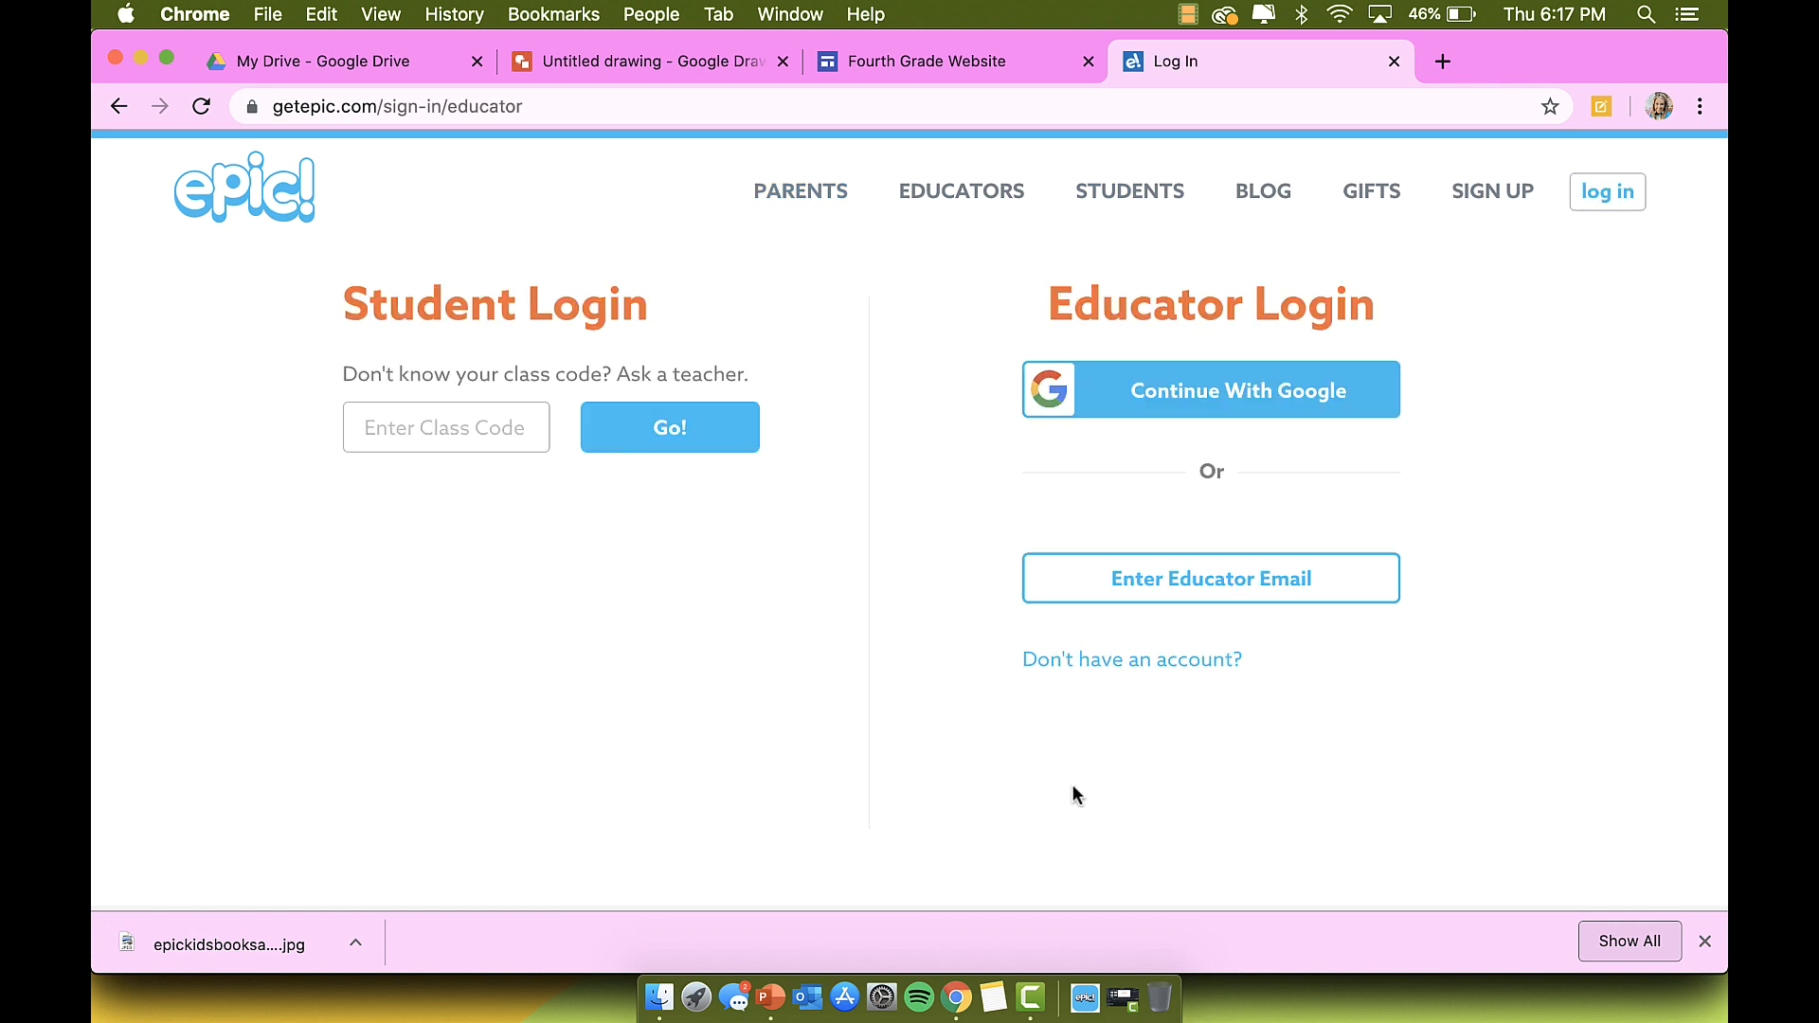
click(484, 108)
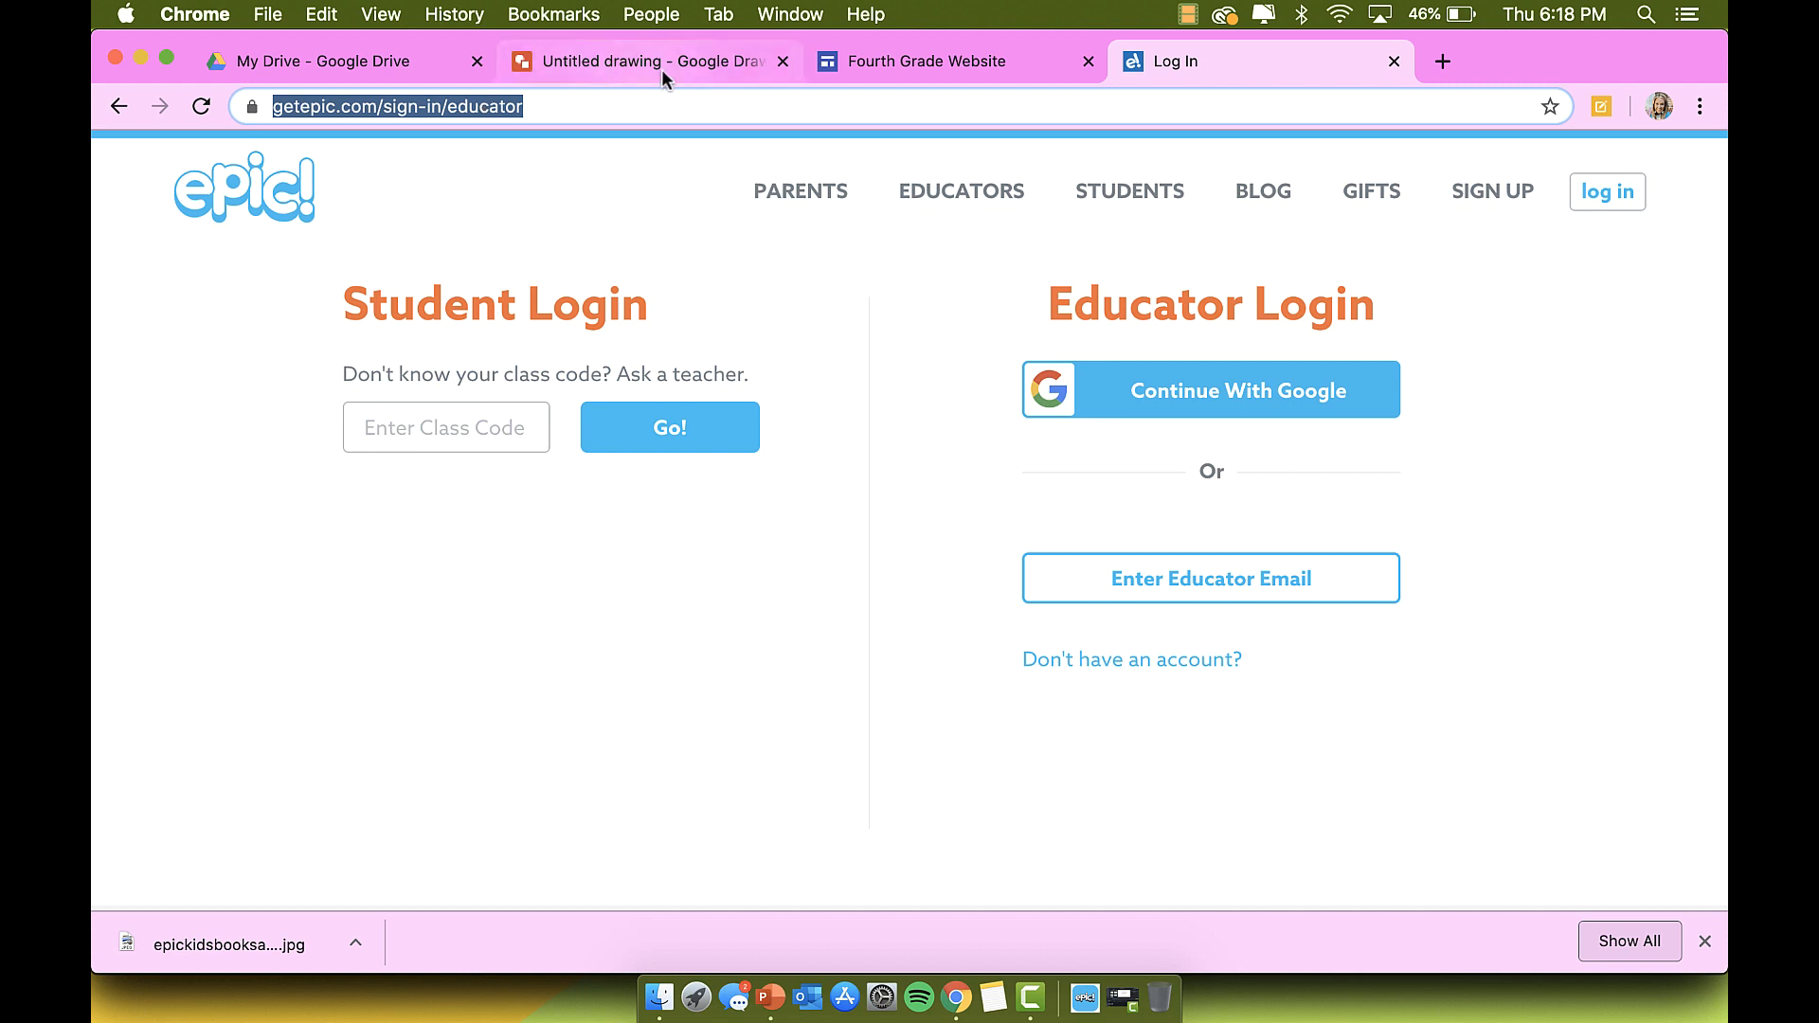
Step: Link the Epic logo to the copied getepic.com/sign-in/educator address
click(922, 62)
text(https://www.getepic.com/sign-in/educator)
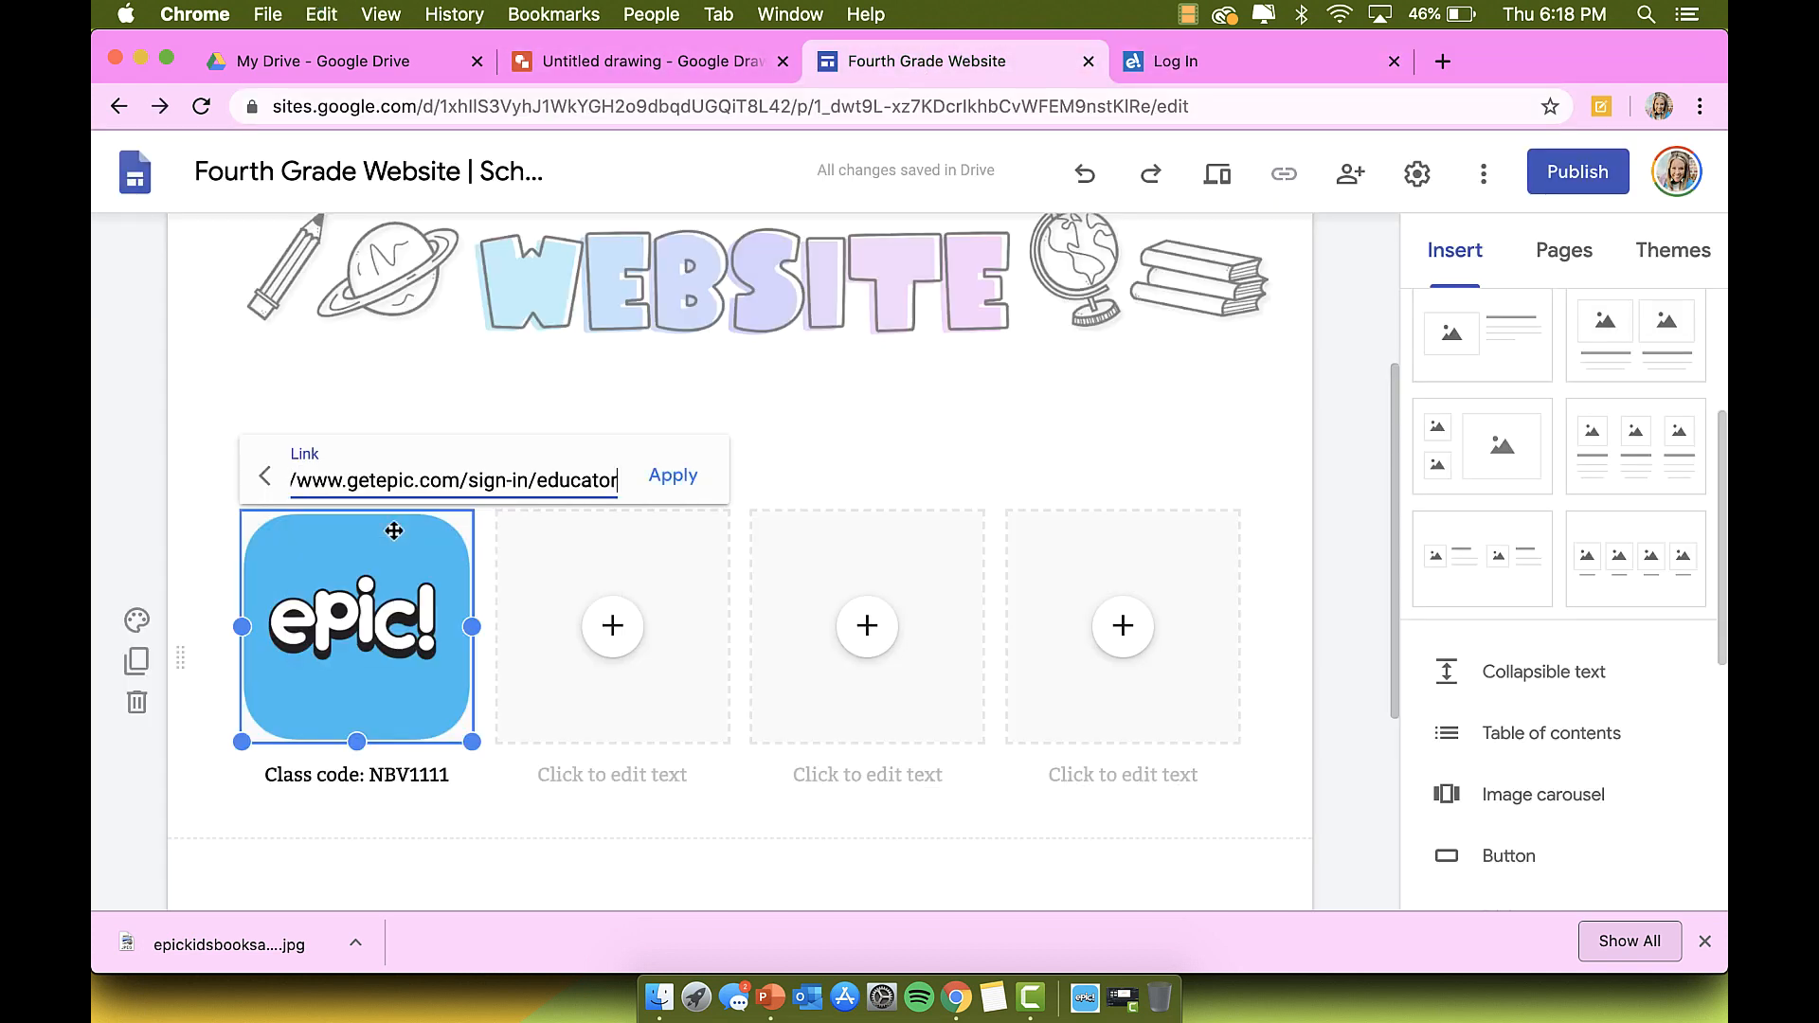
click(673, 475)
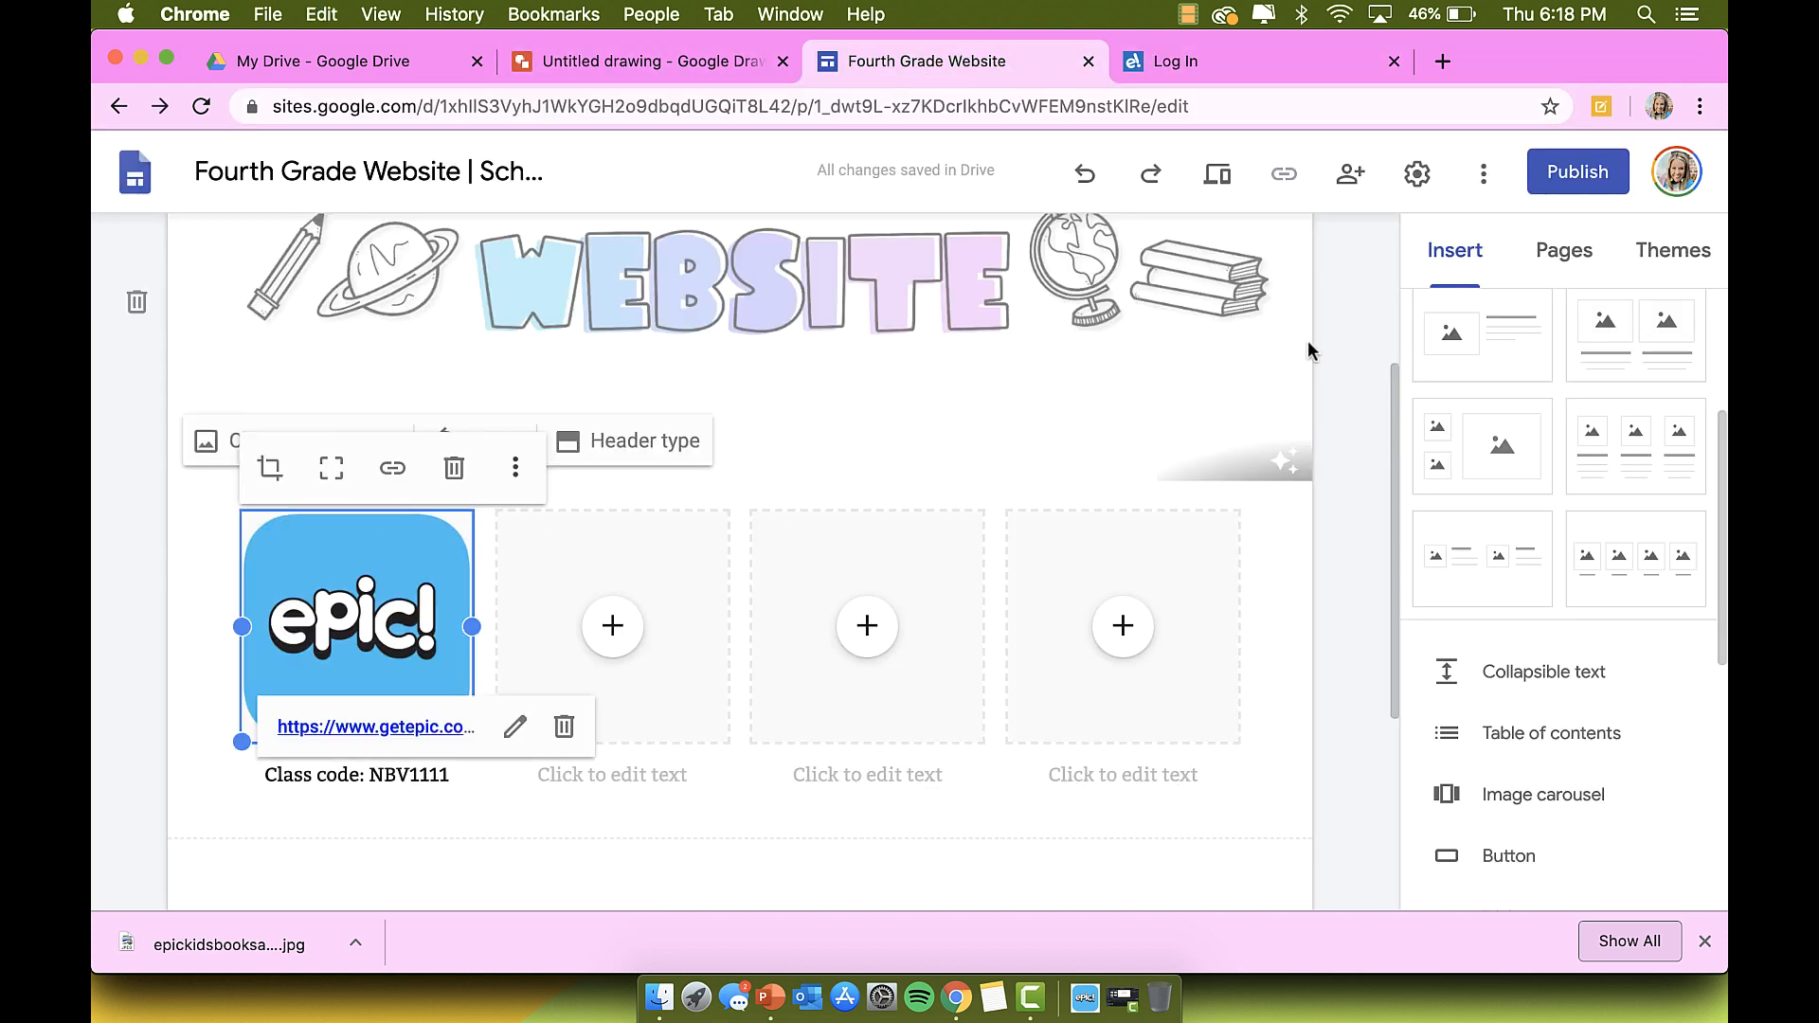
scroll(1351, 354, up, 3)
click(1230, 197)
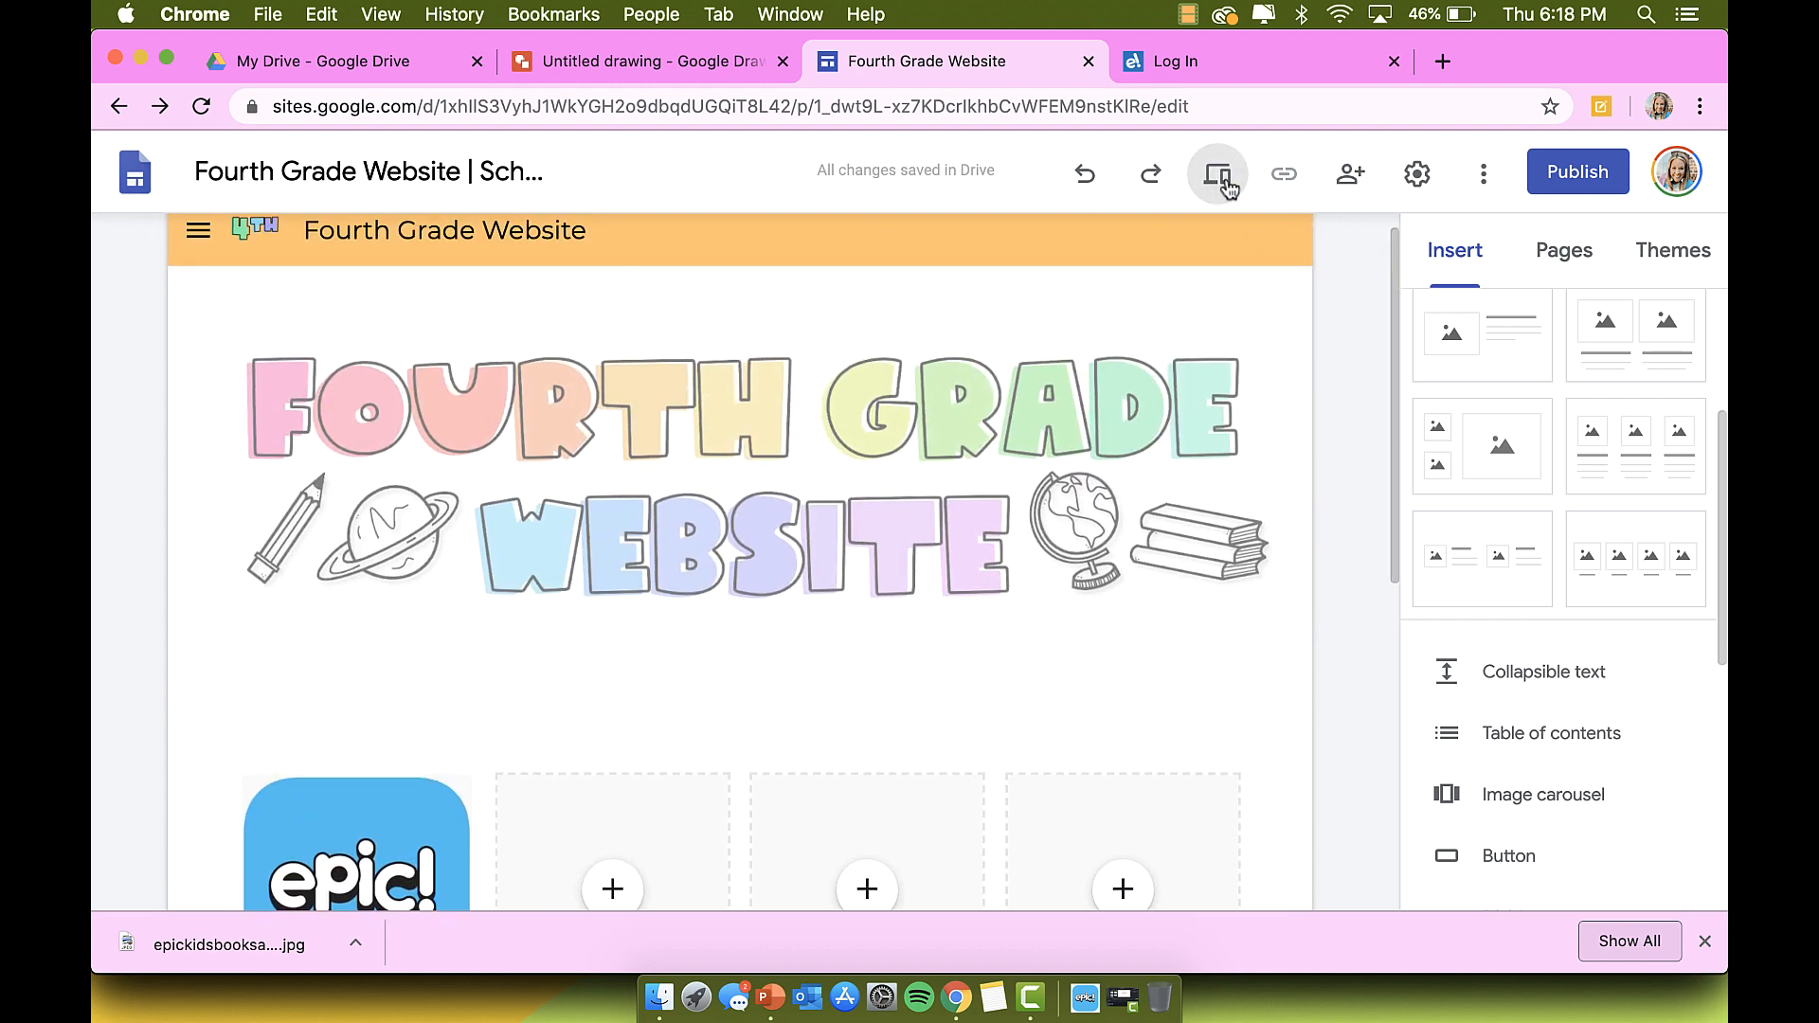
Step: Test the Epic logo link in preview, then close the sign-in tab it opened
scroll(834, 536, down, 4)
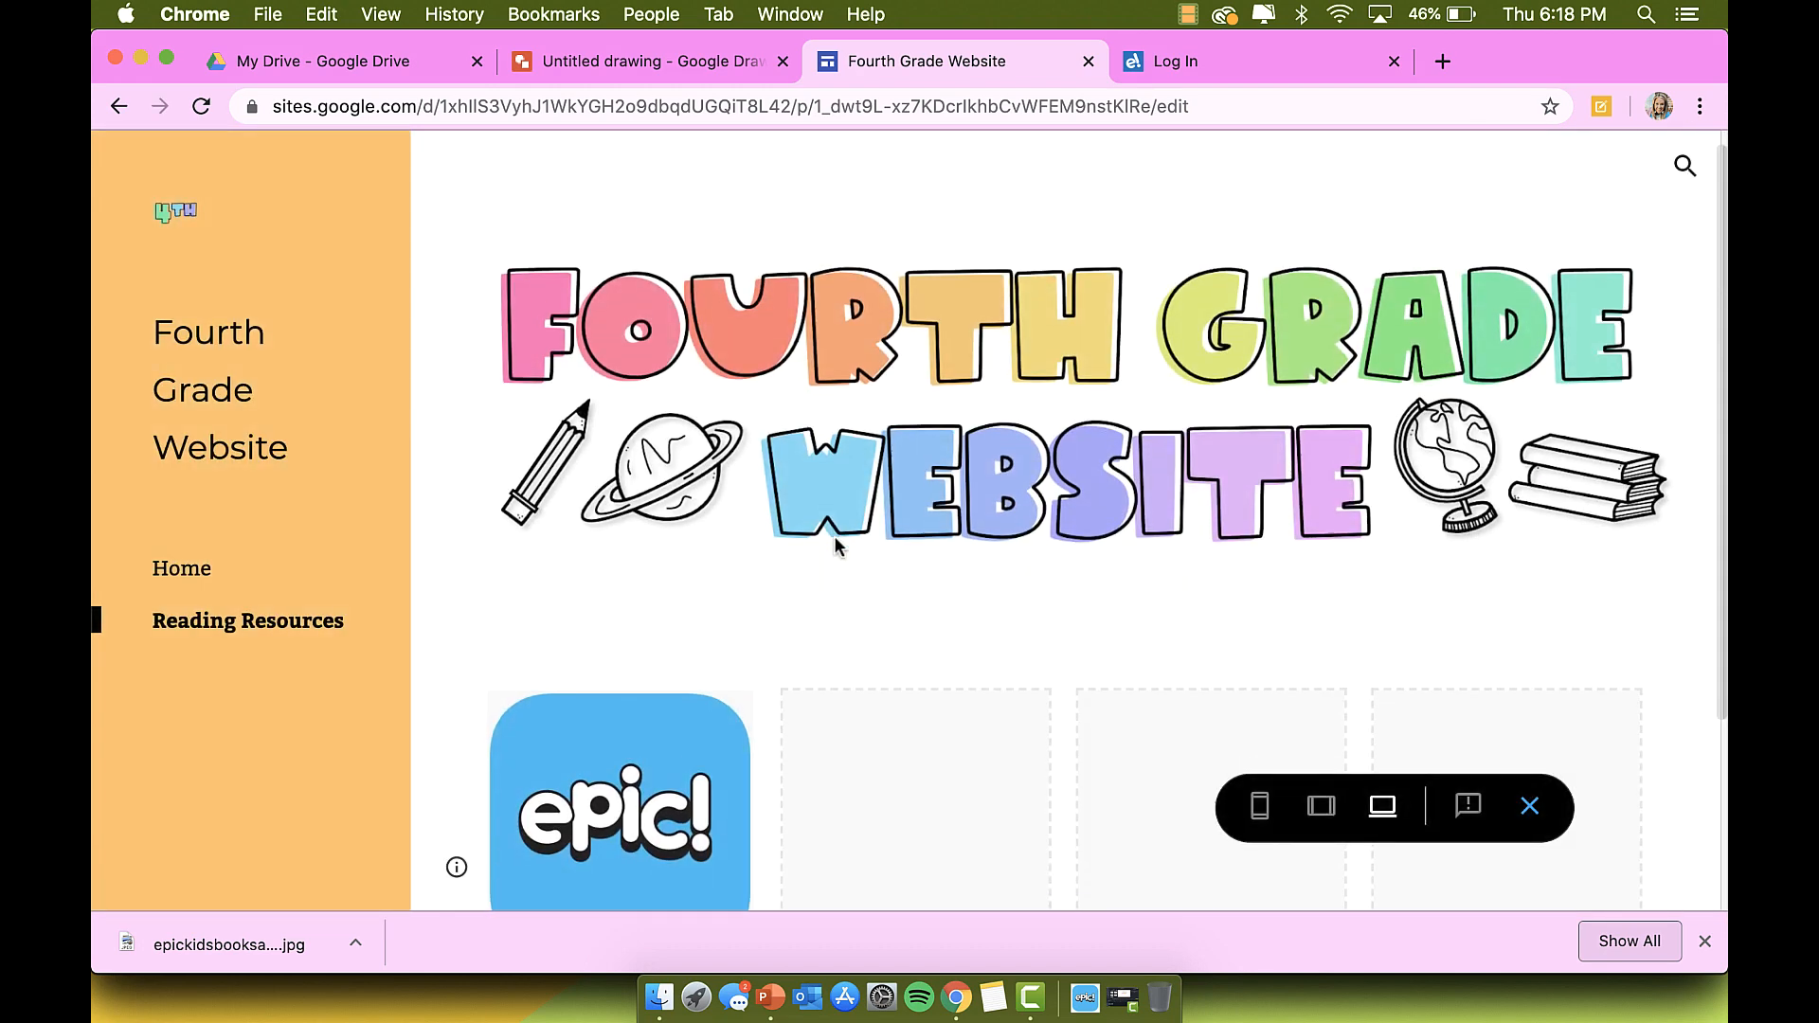
click(648, 679)
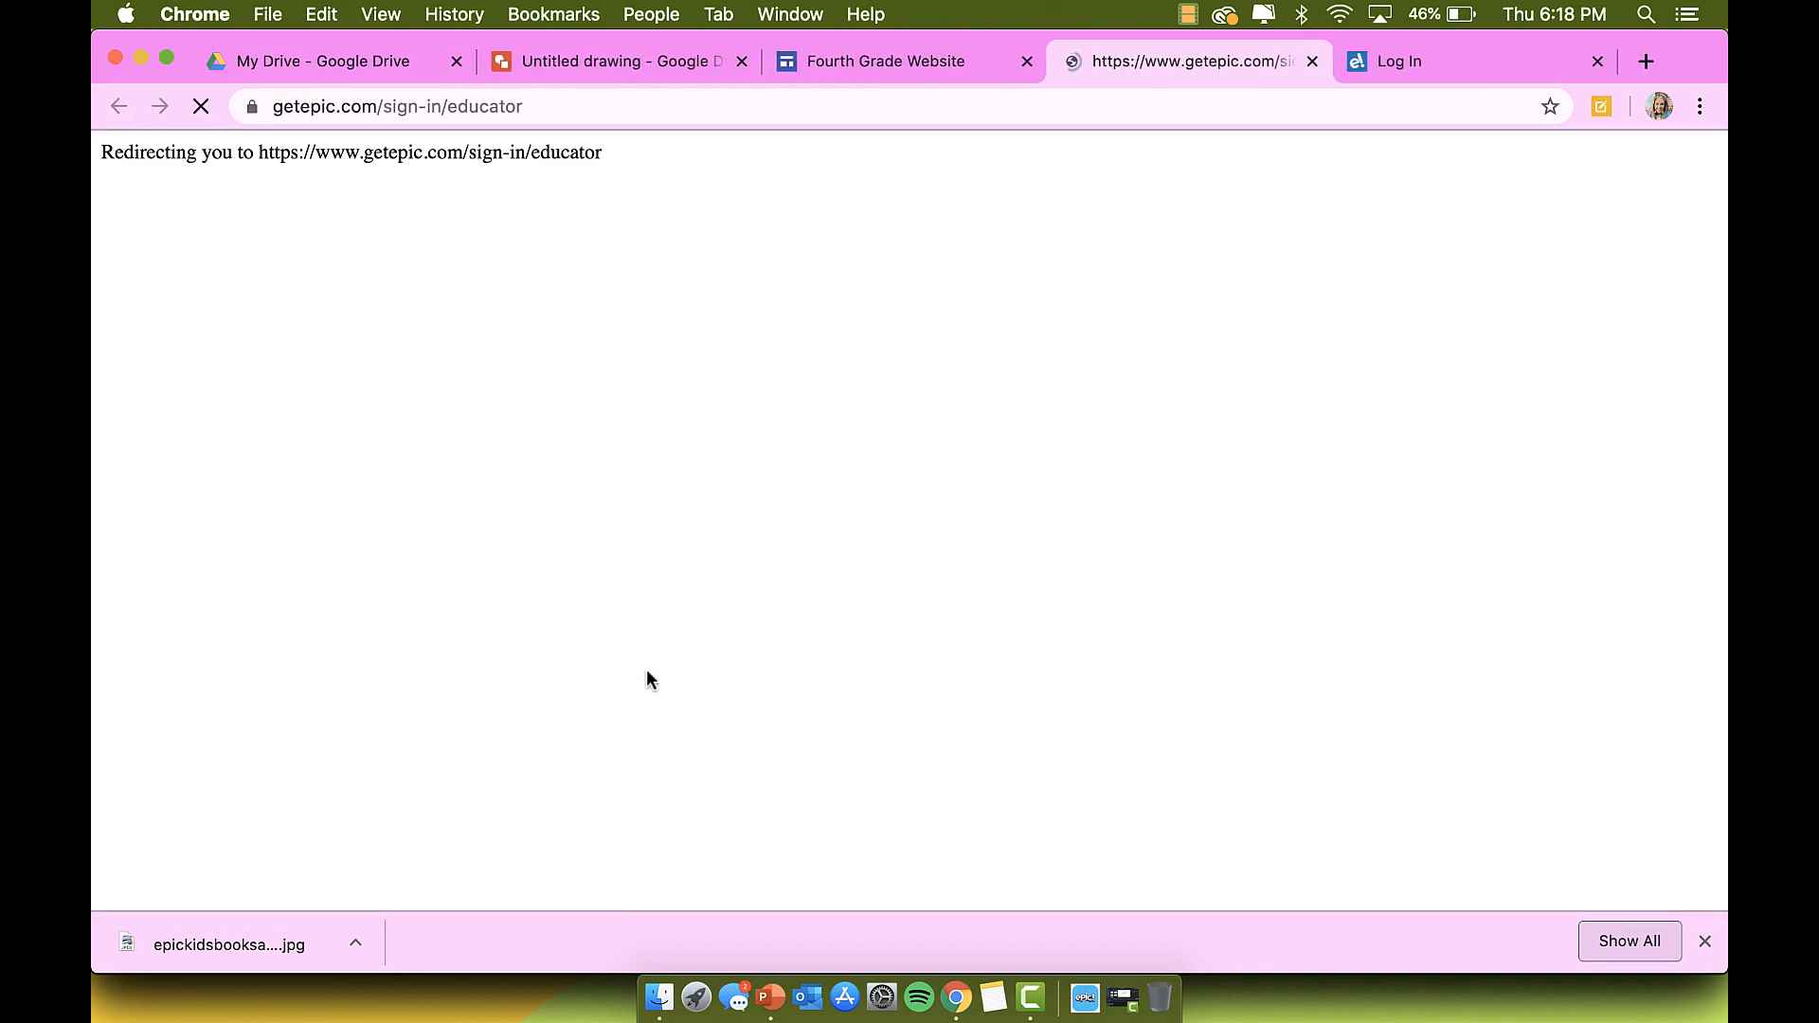
click(1313, 62)
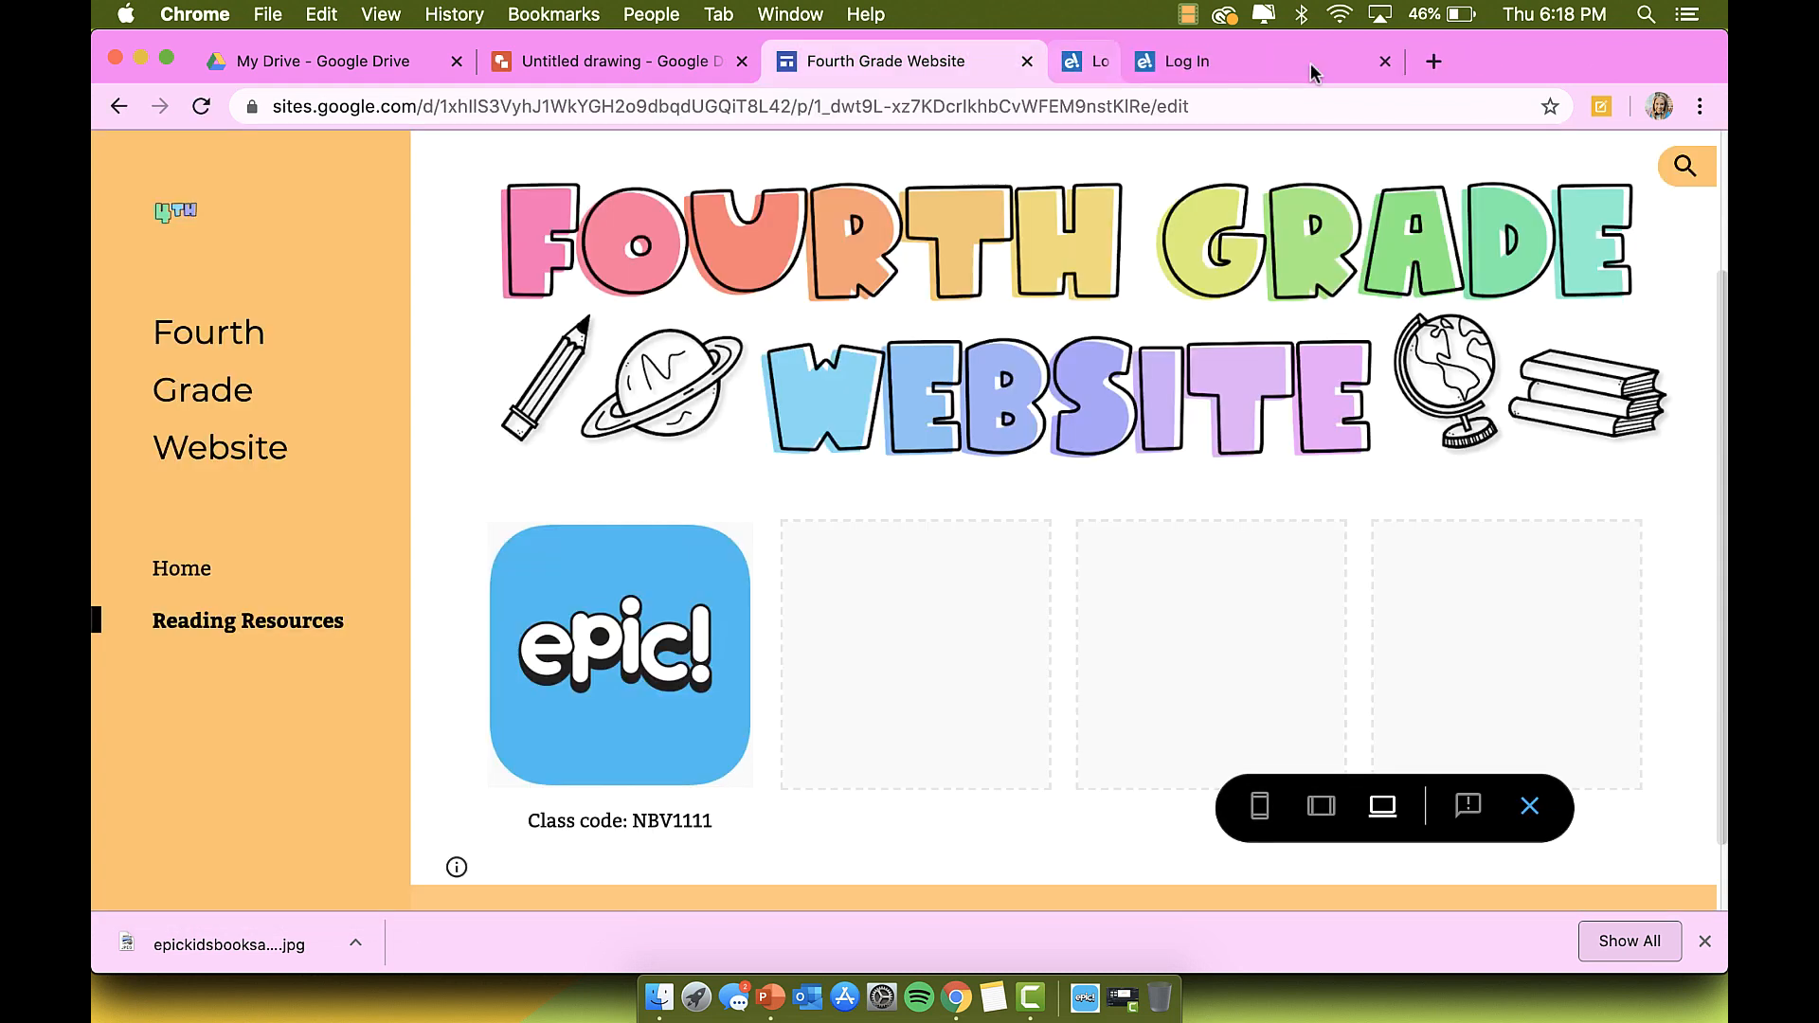
scroll(682, 825, up, 4)
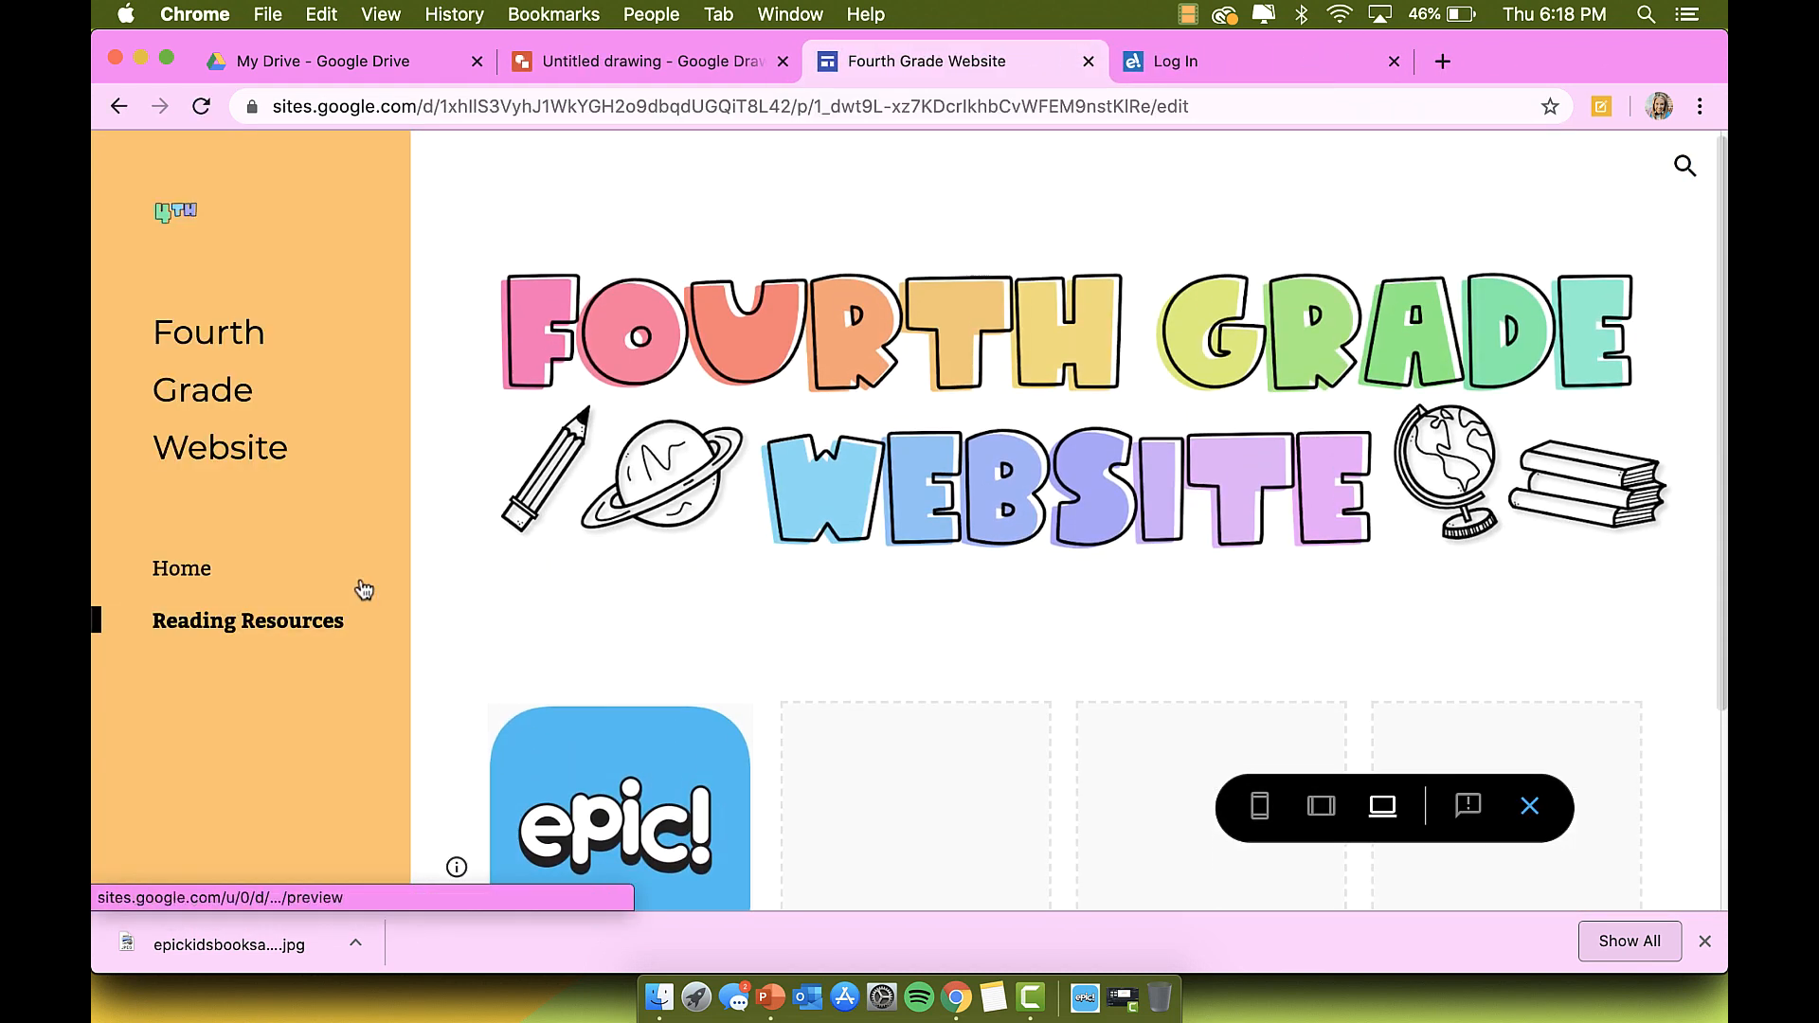
Step: View the page at tablet and desktop widths, opening and closing the tablet navigation drawer
click(1321, 805)
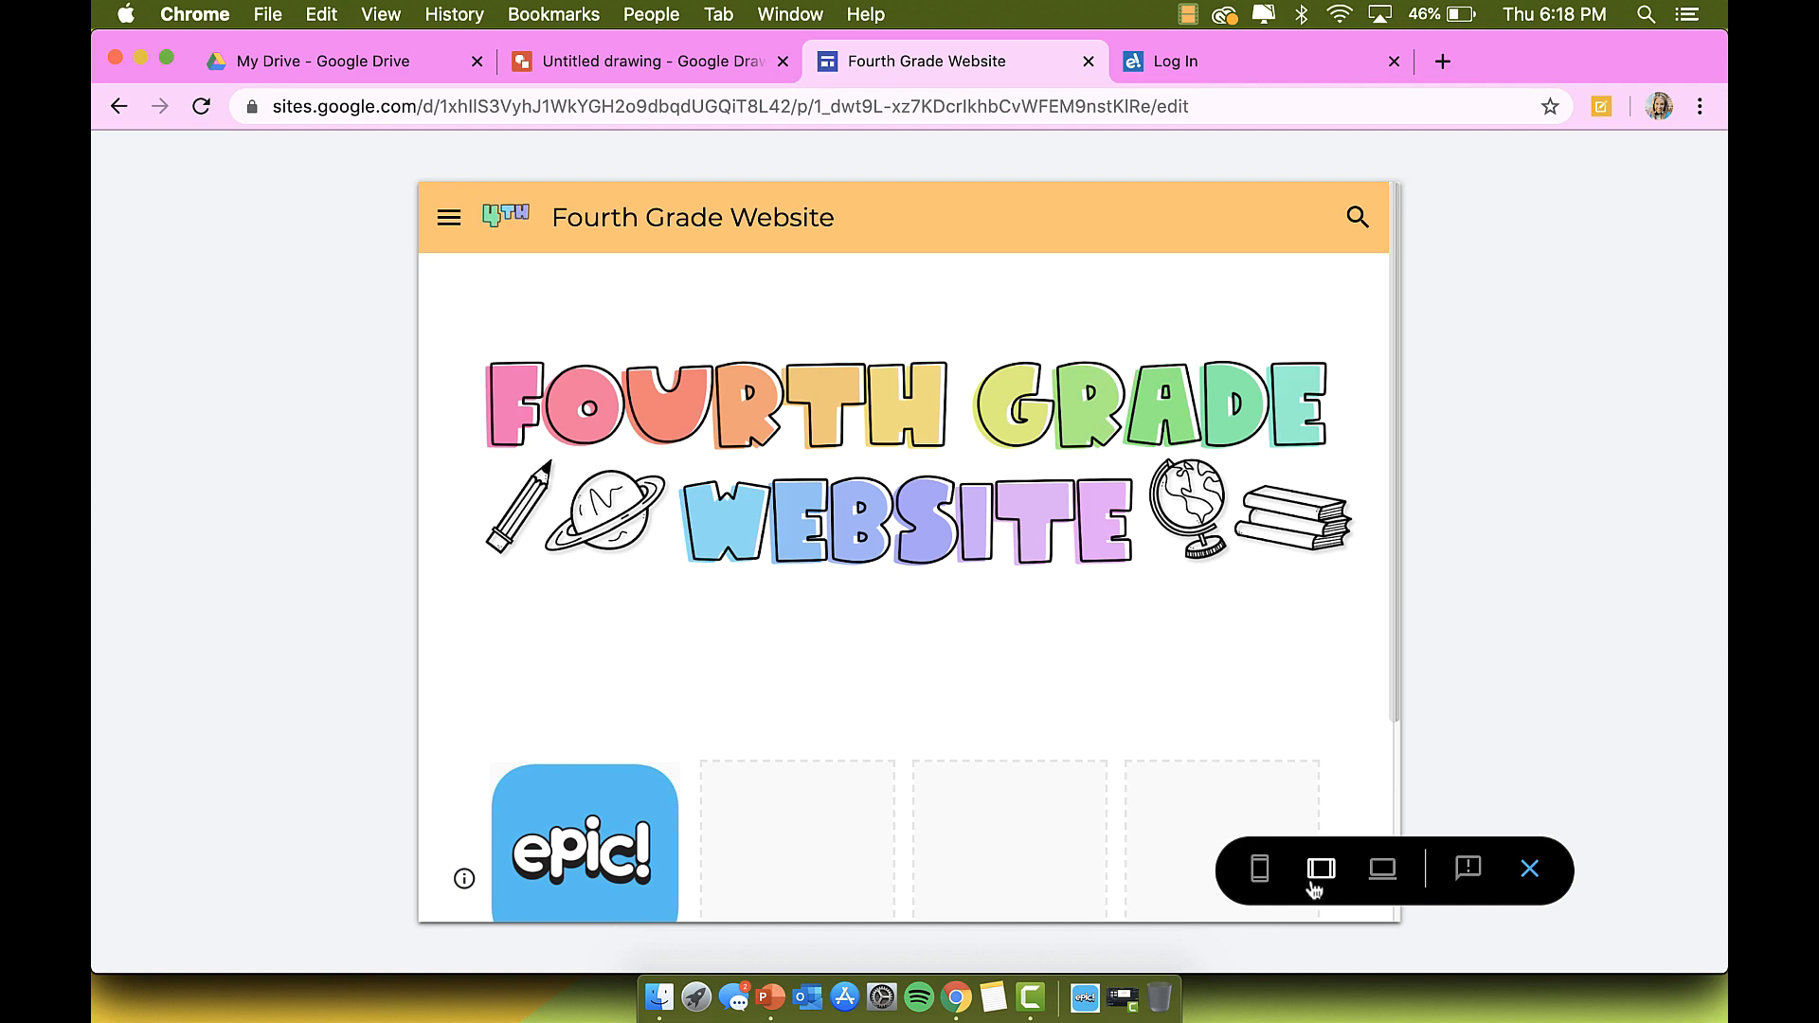
click(1383, 871)
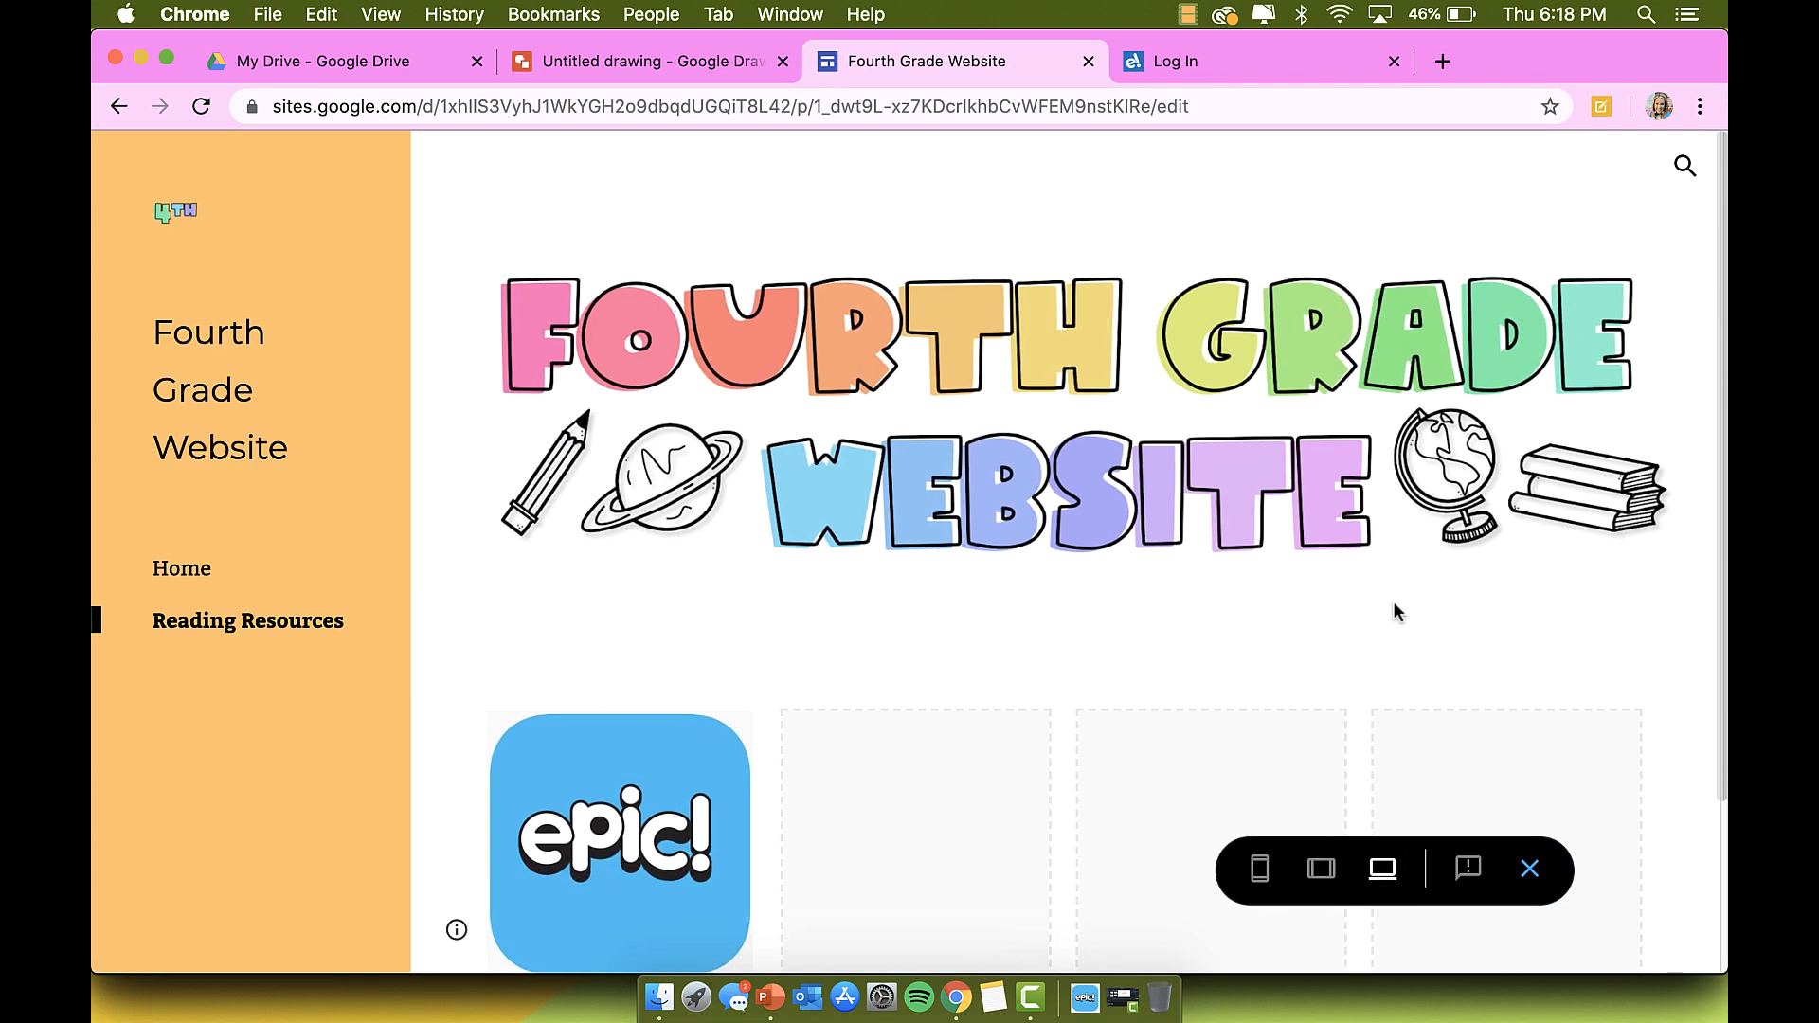
scroll(1393, 601, down, 2)
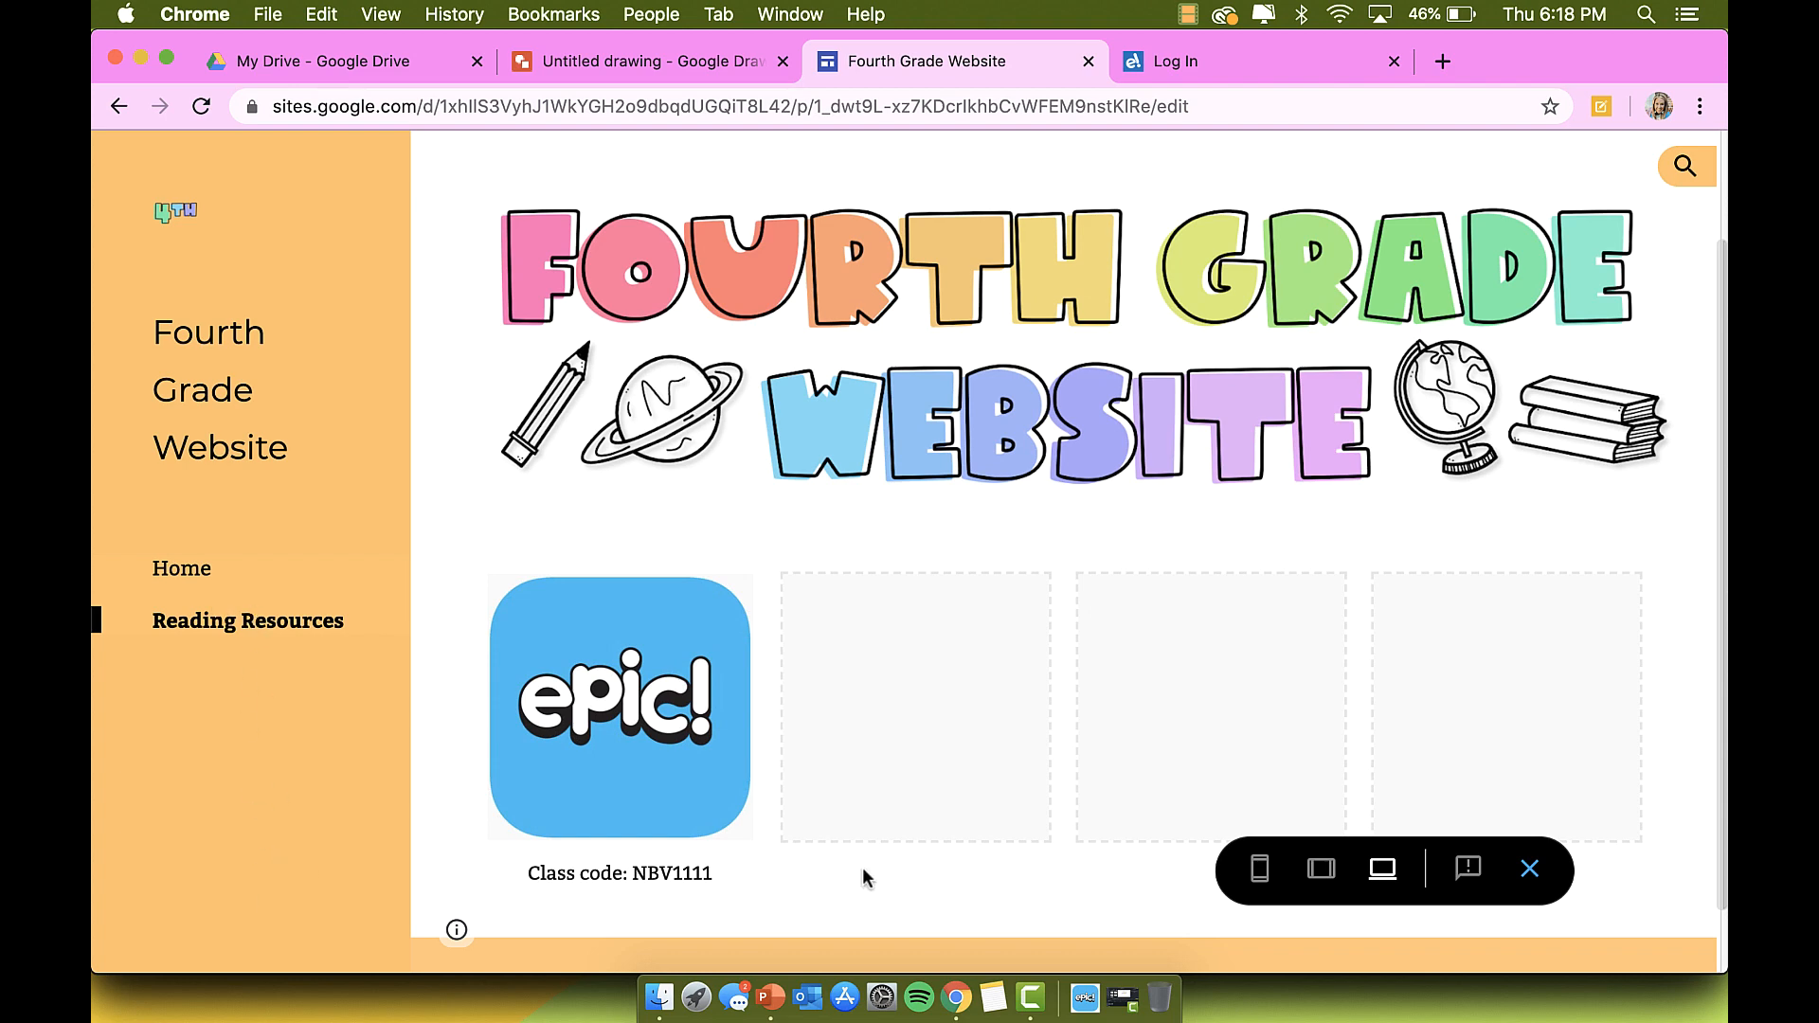
click(1321, 870)
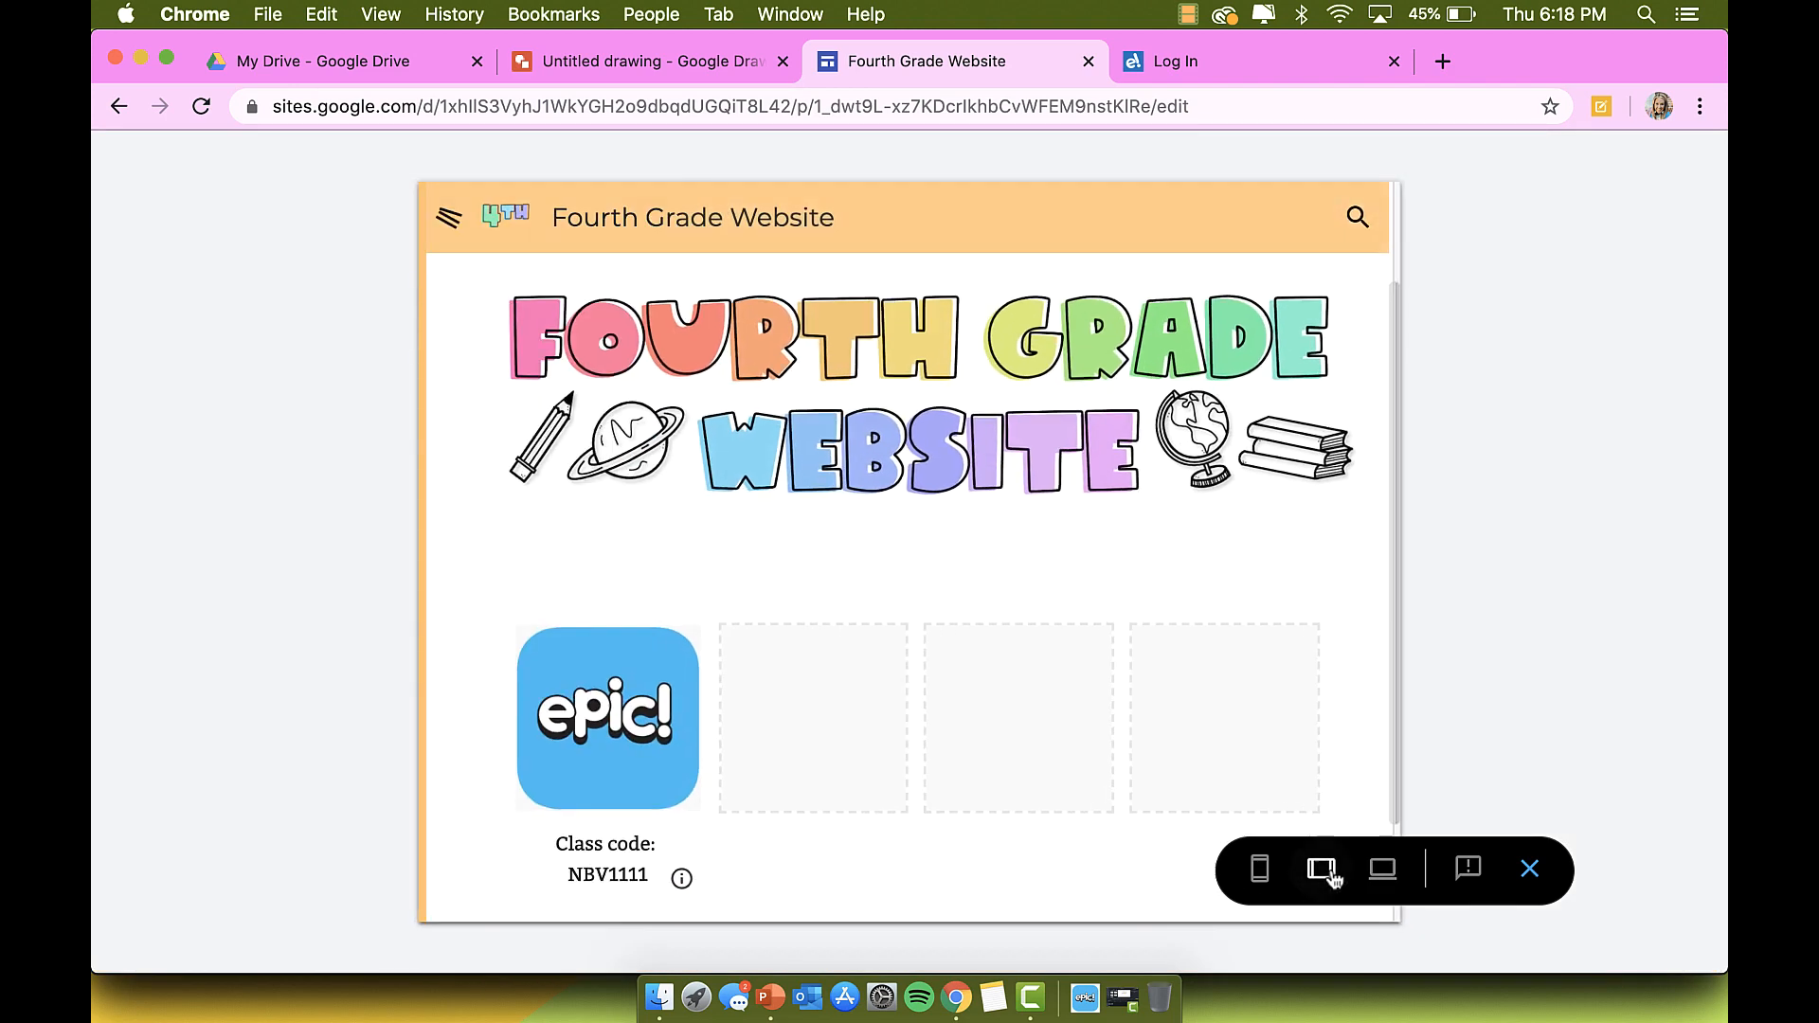
click(450, 220)
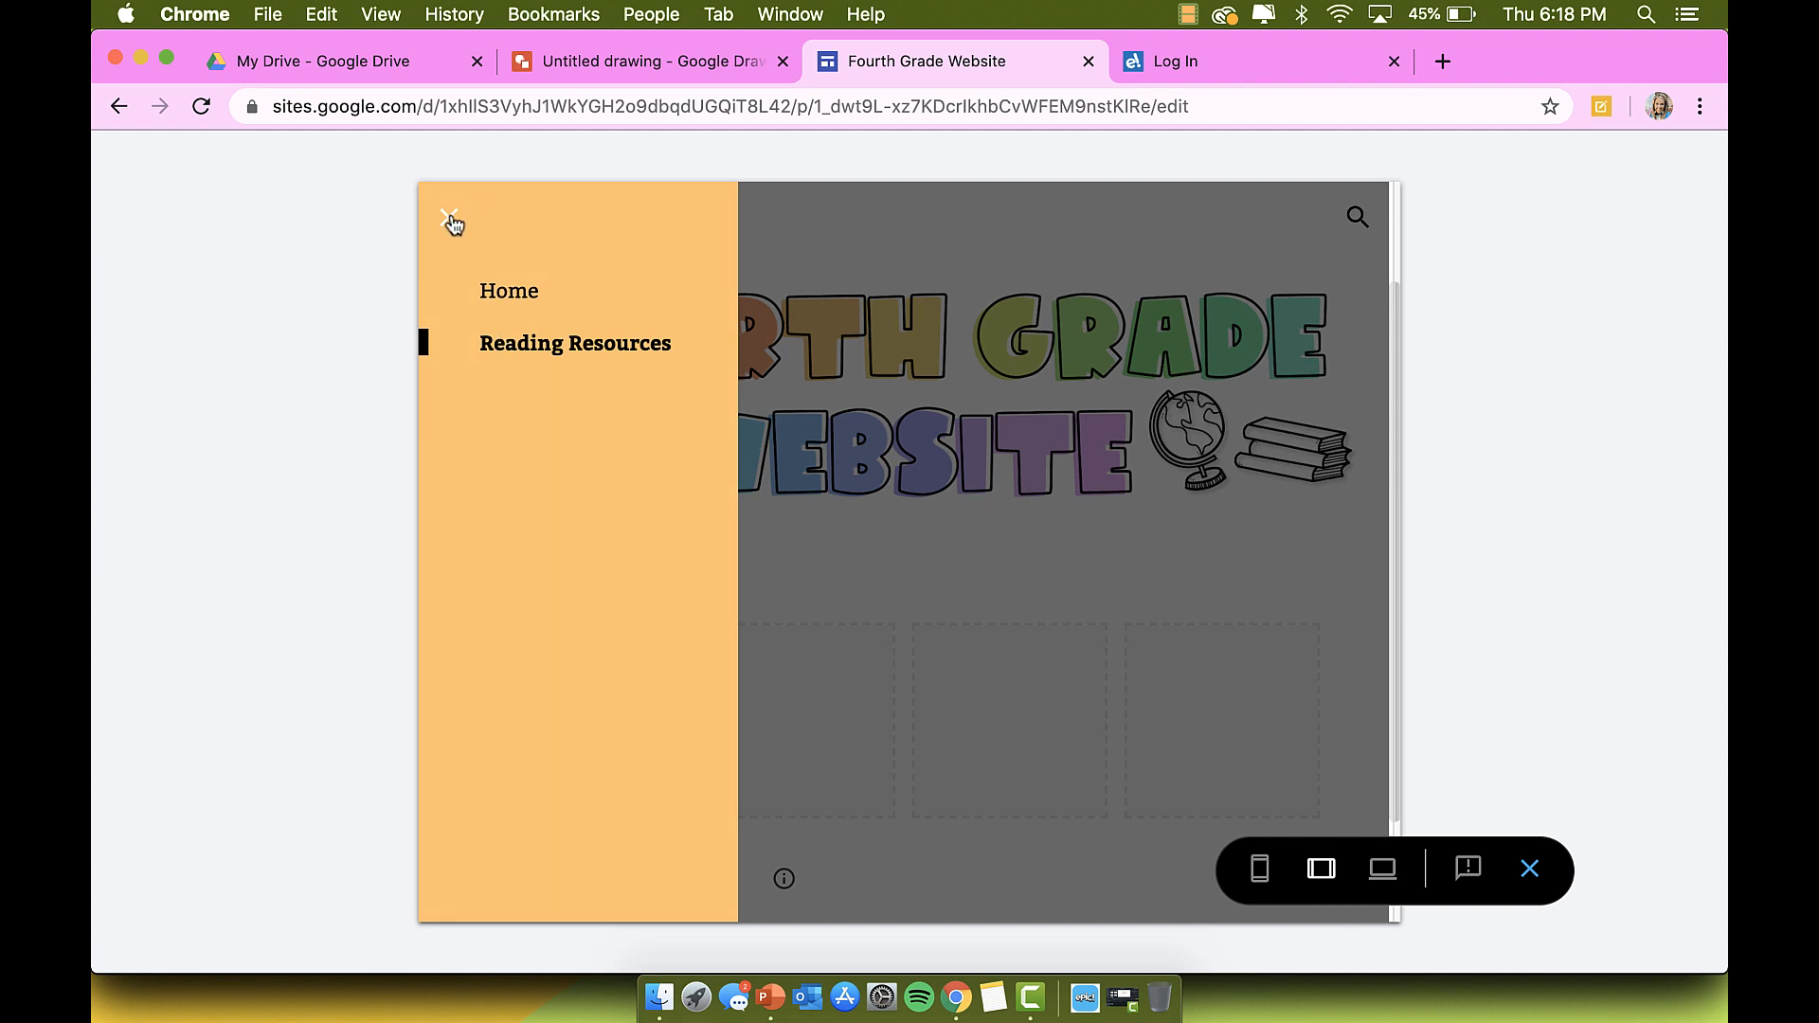
click(451, 220)
Step: Check the phone-width layout and its navigation drawer, then return to the editor
click(1260, 869)
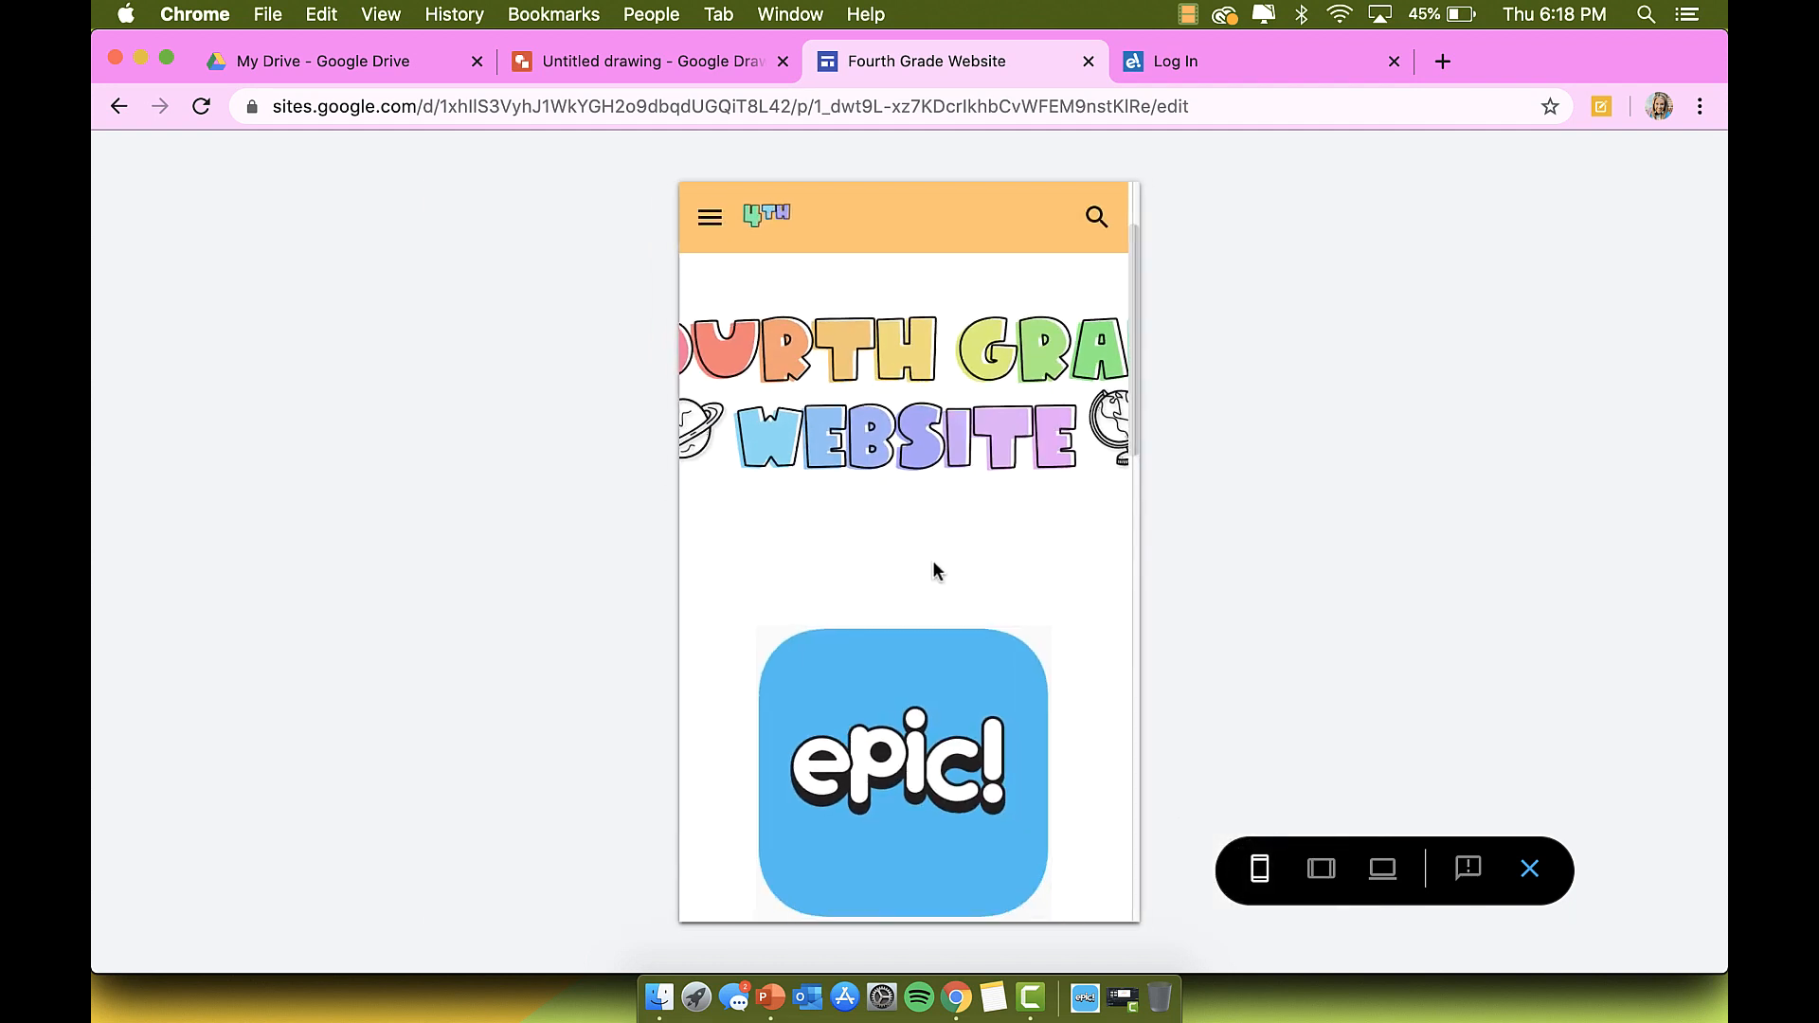
click(710, 221)
click(706, 222)
click(1530, 869)
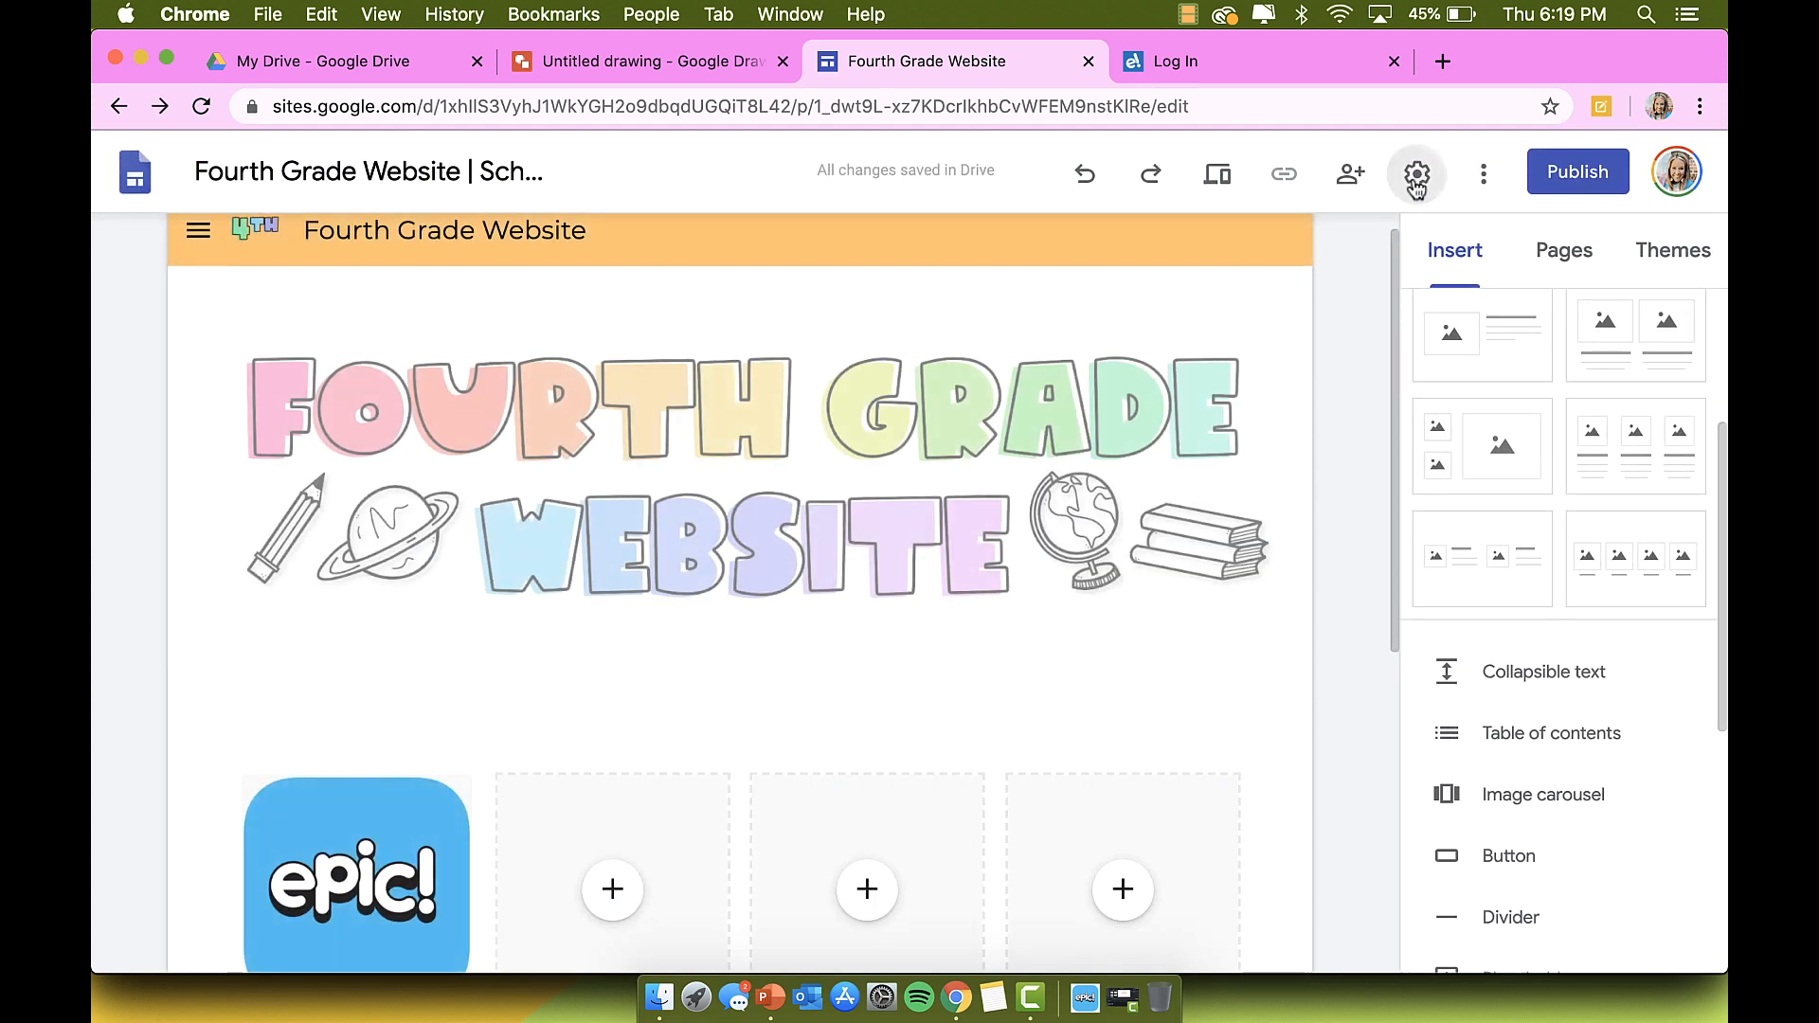
Step: Set the site's navigation mode to Top and preview the Reading Resources page
click(1416, 176)
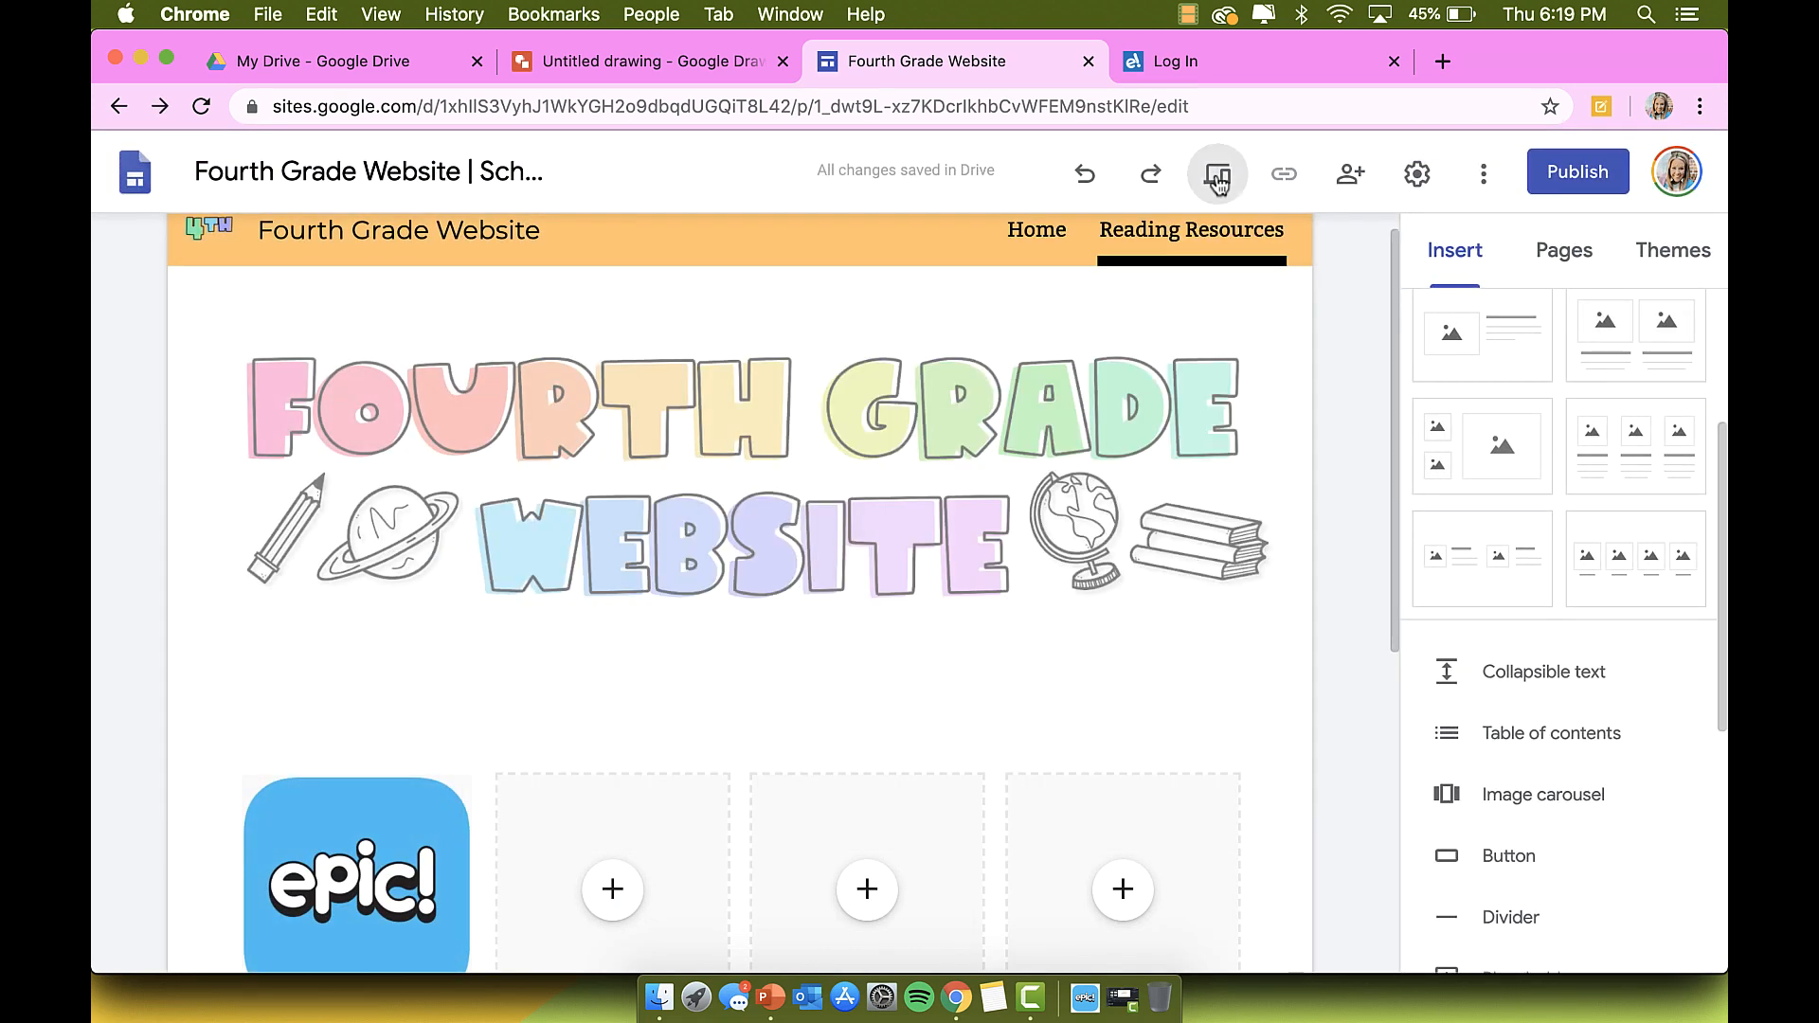
click(1218, 177)
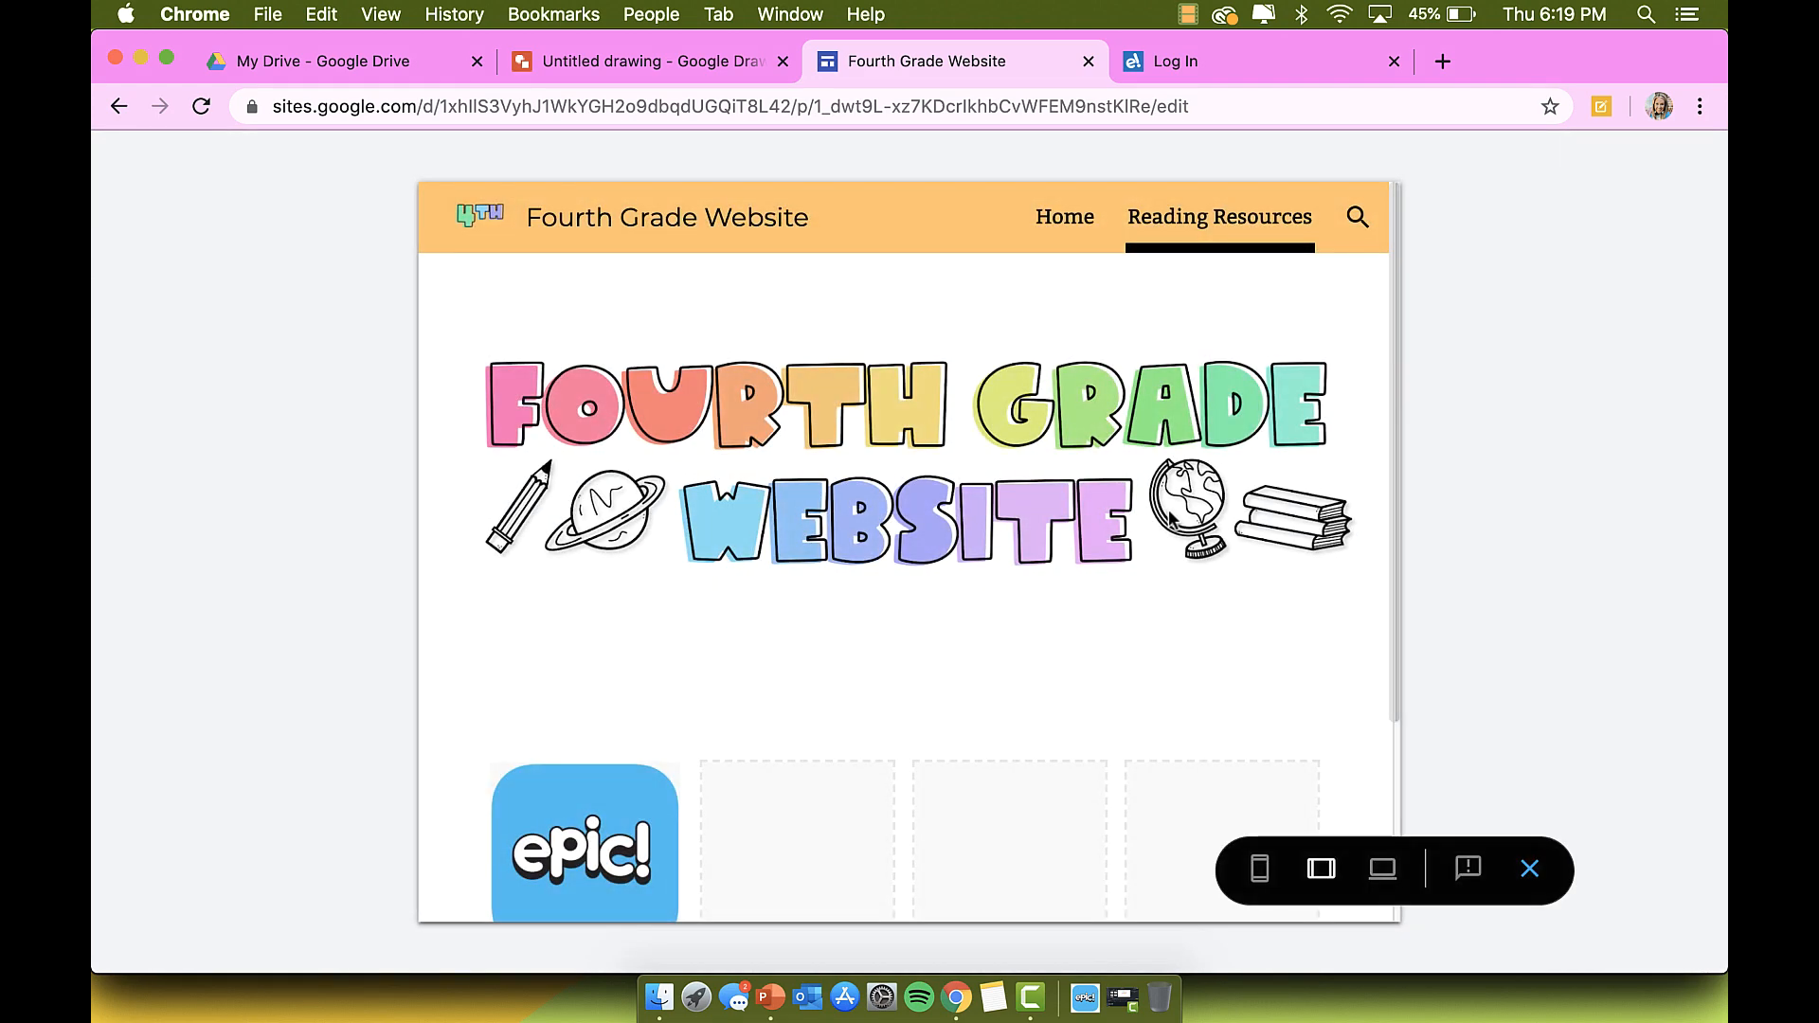
click(1266, 232)
Step: Check the top navigation at desktop, phone (with drawer) and tablet widths
click(1383, 866)
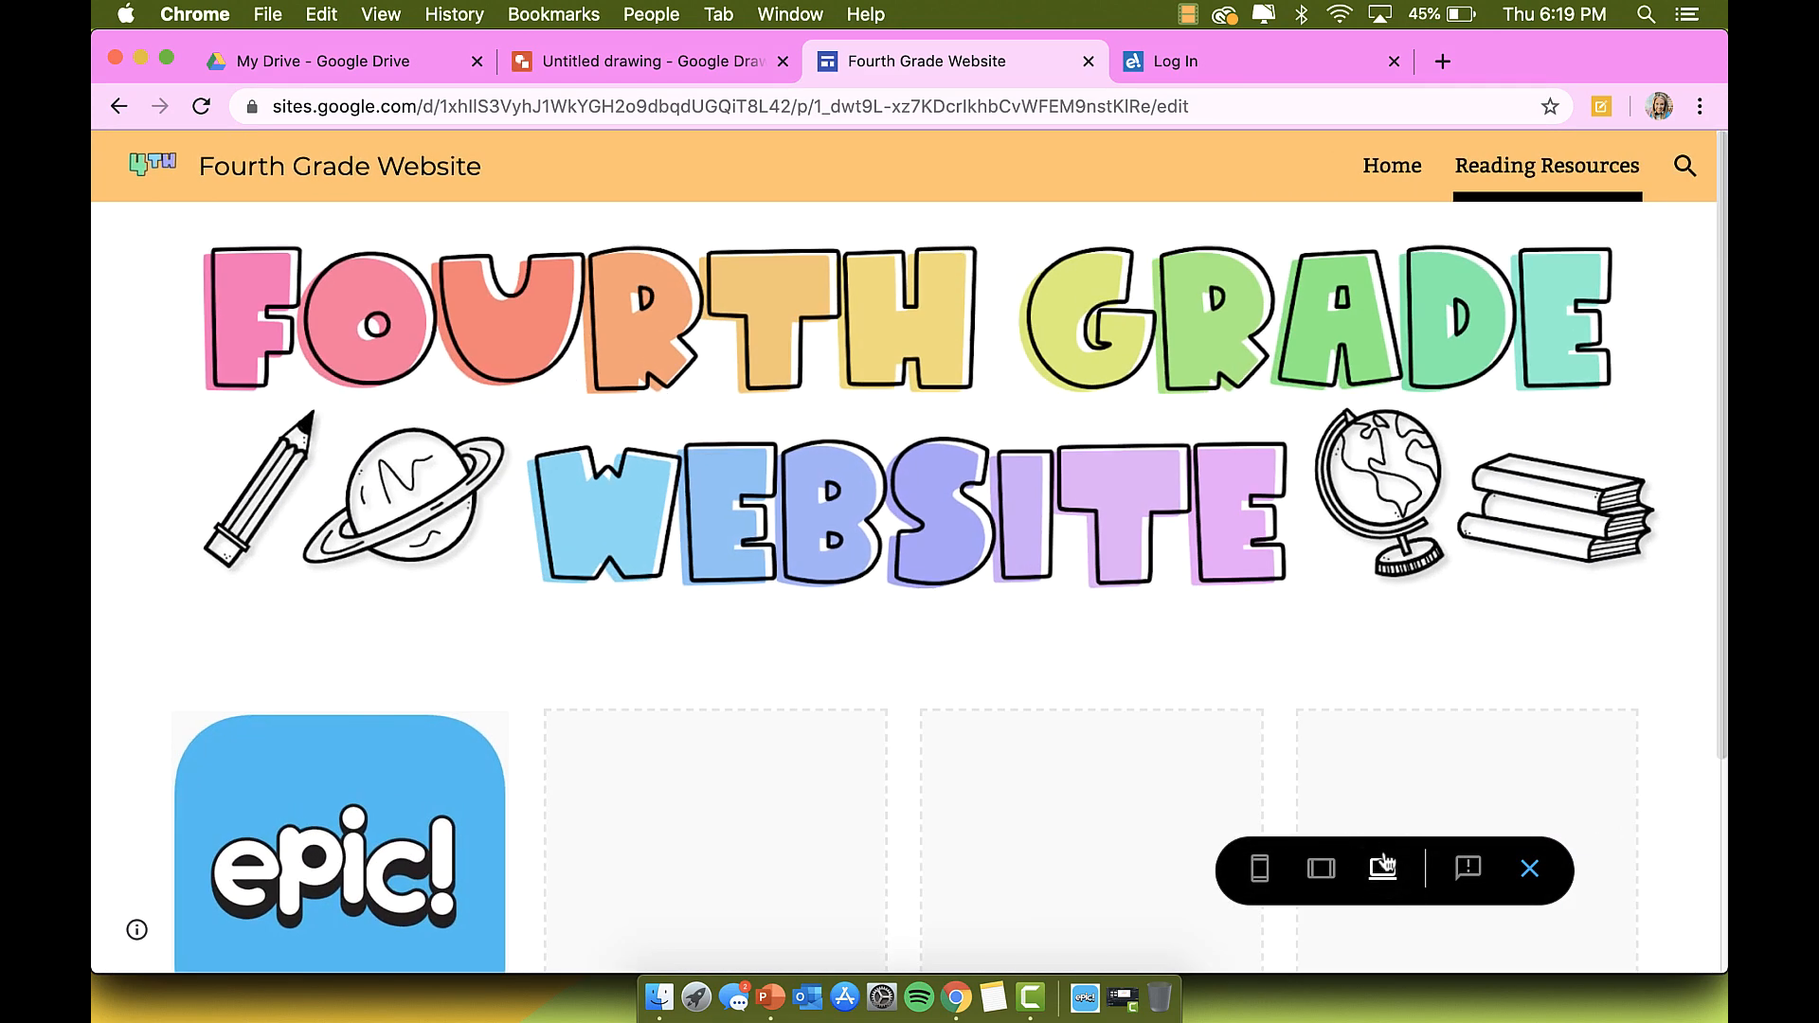
click(1259, 868)
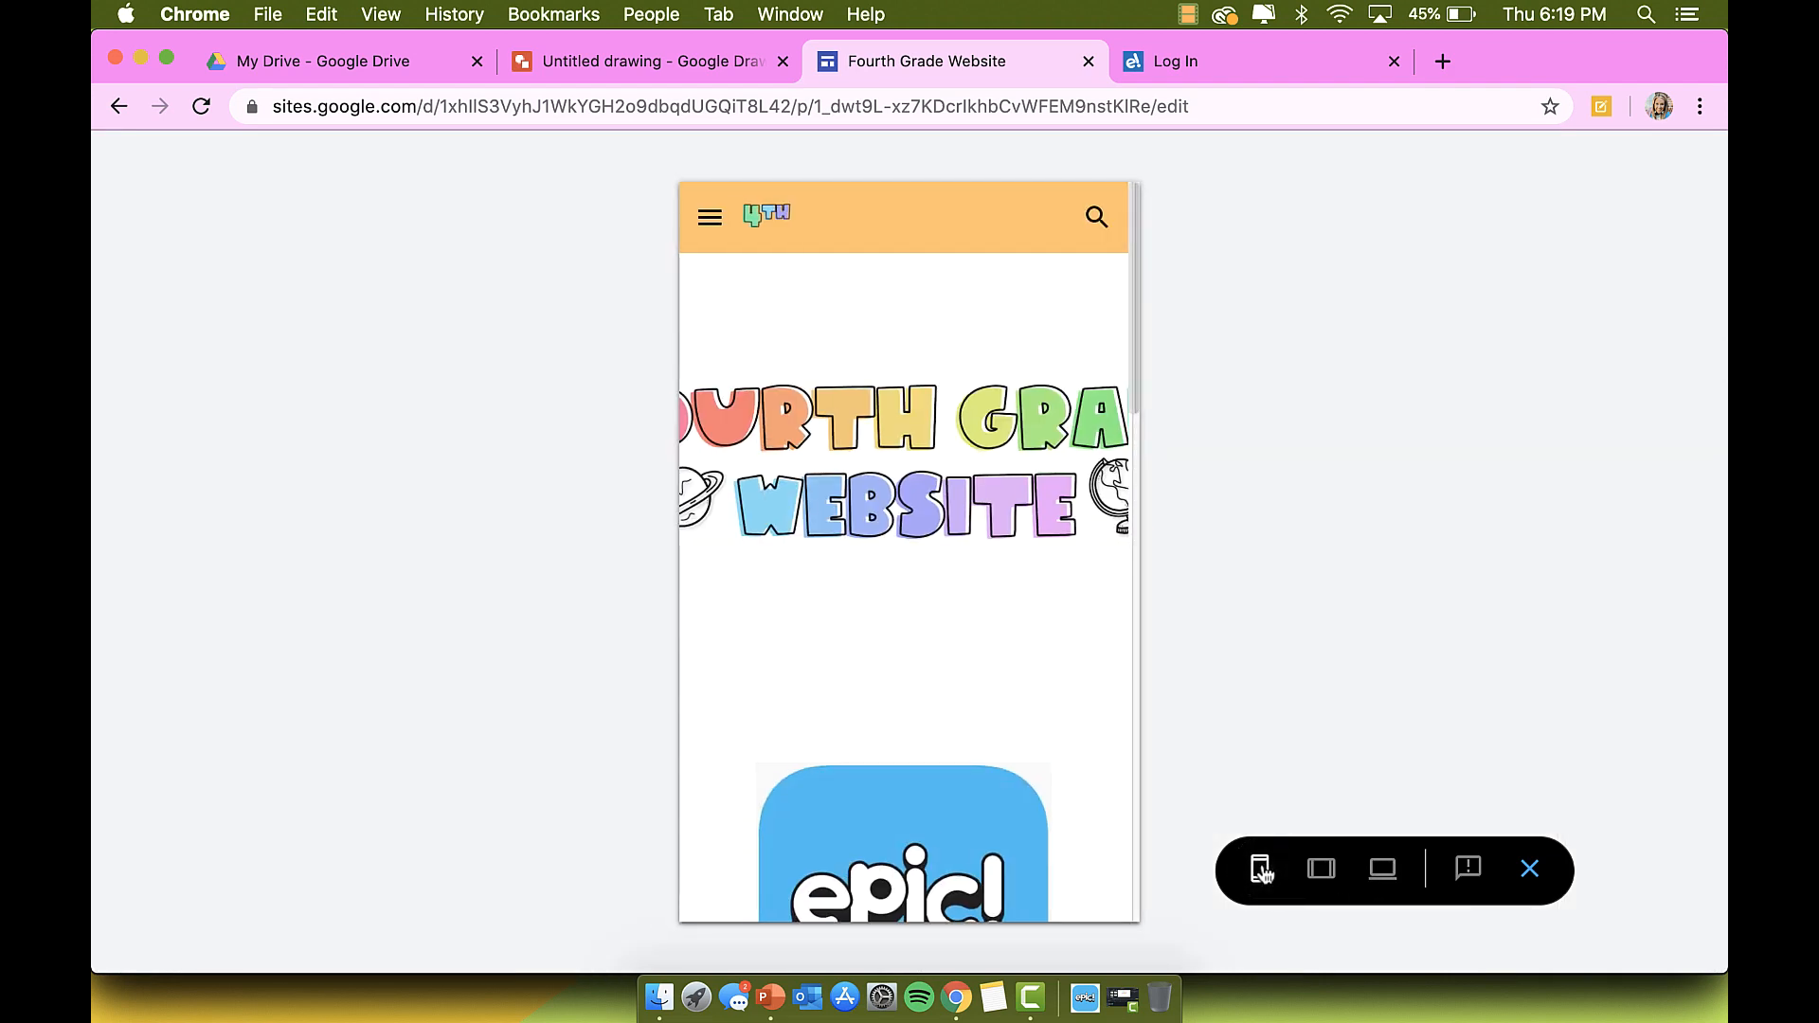
click(713, 224)
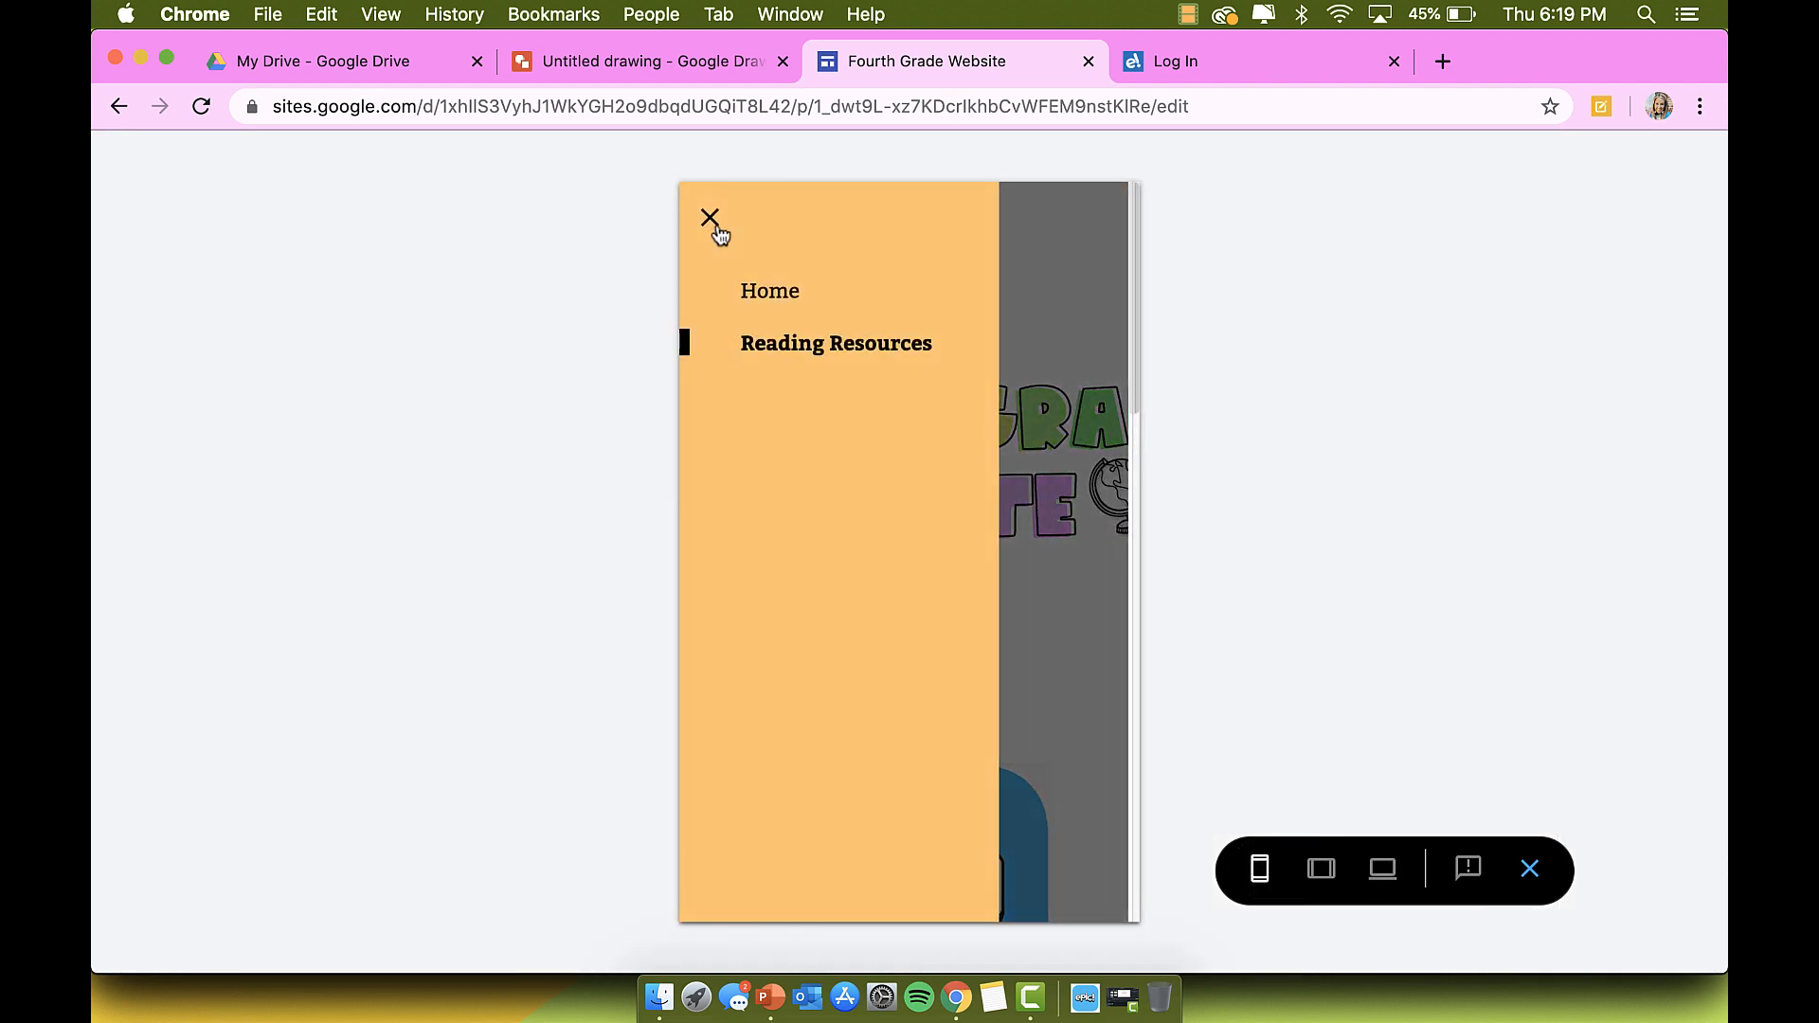
click(715, 226)
click(1321, 868)
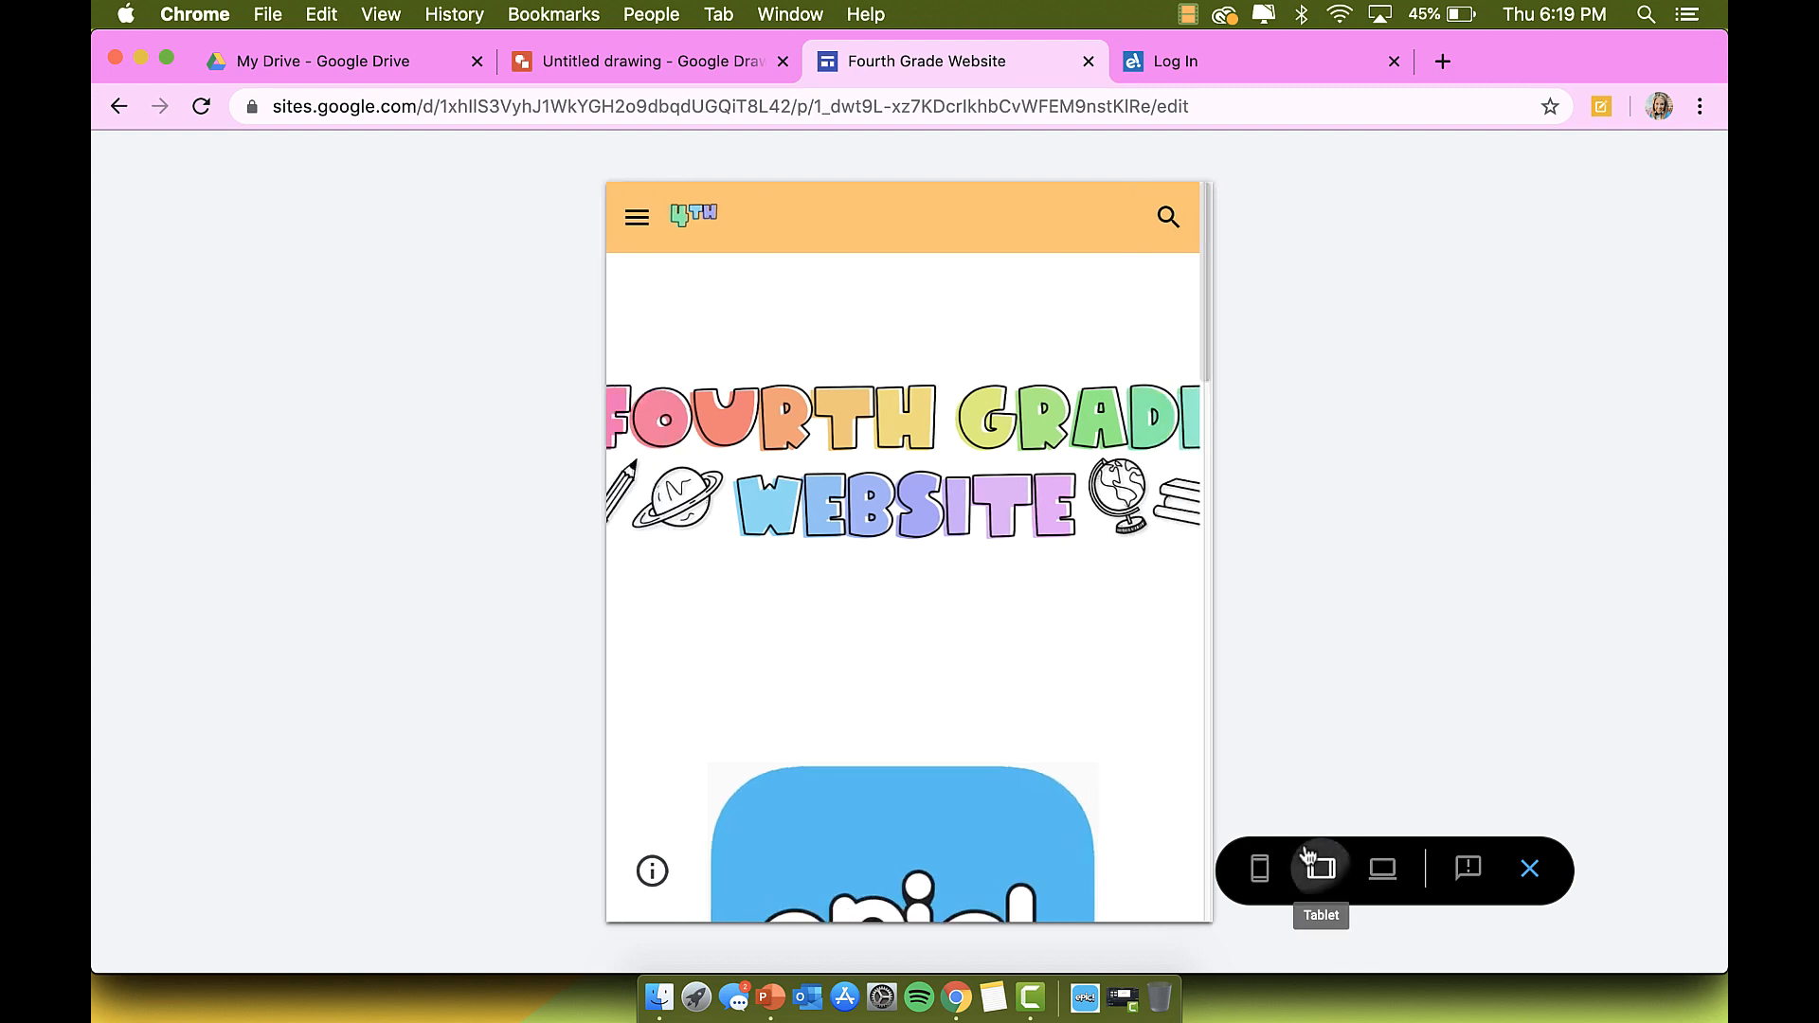
click(1383, 868)
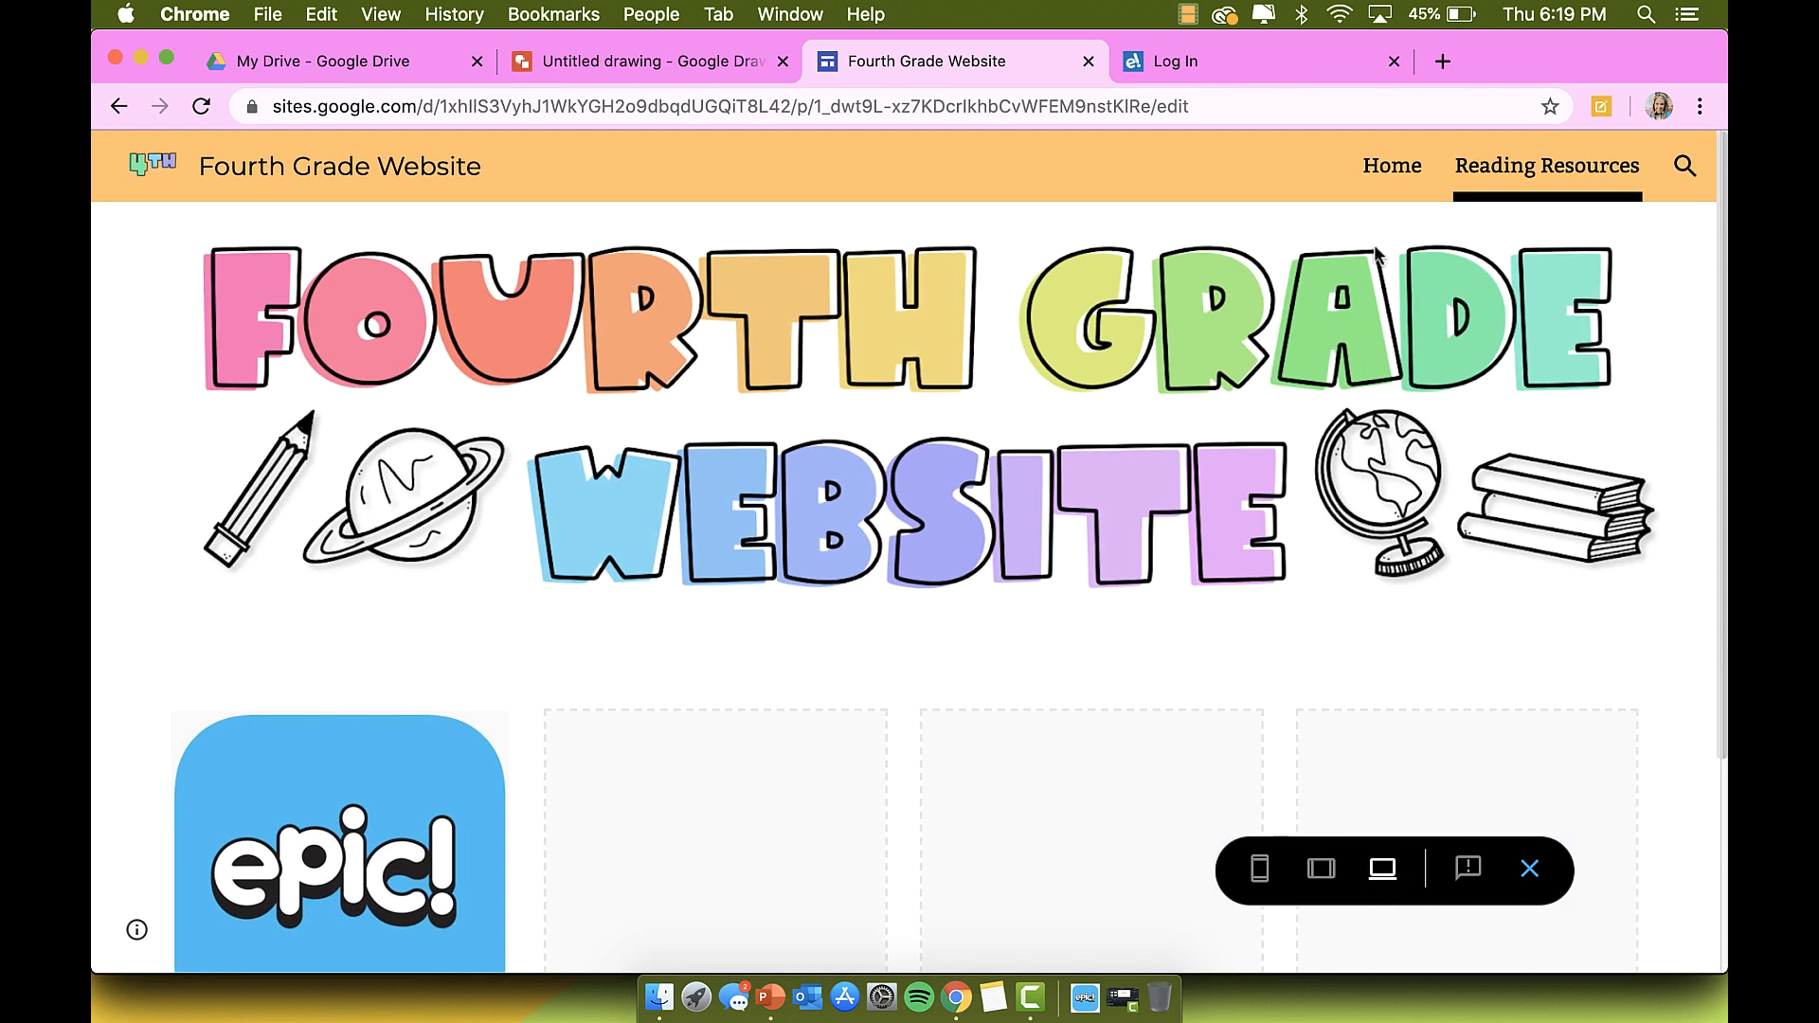
Step: Review Reading Resources at tablet and desktop widths, then exit the preview
click(1468, 195)
click(1329, 874)
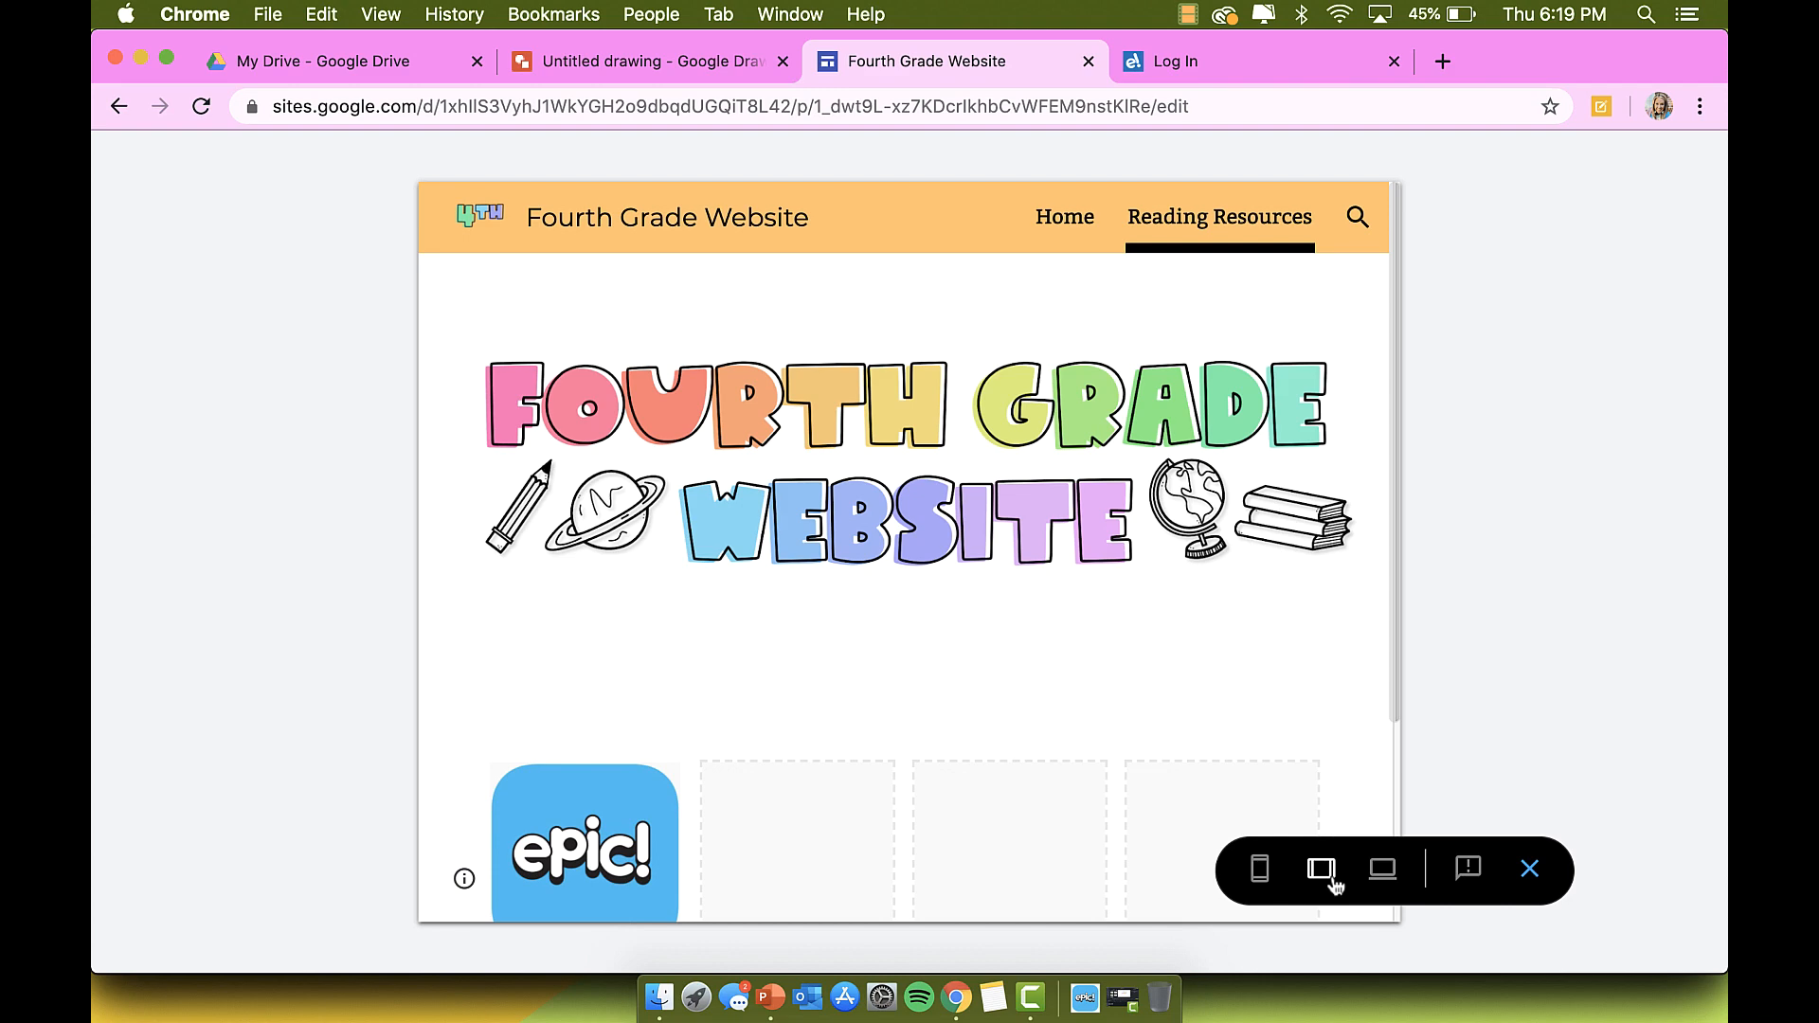
click(1384, 869)
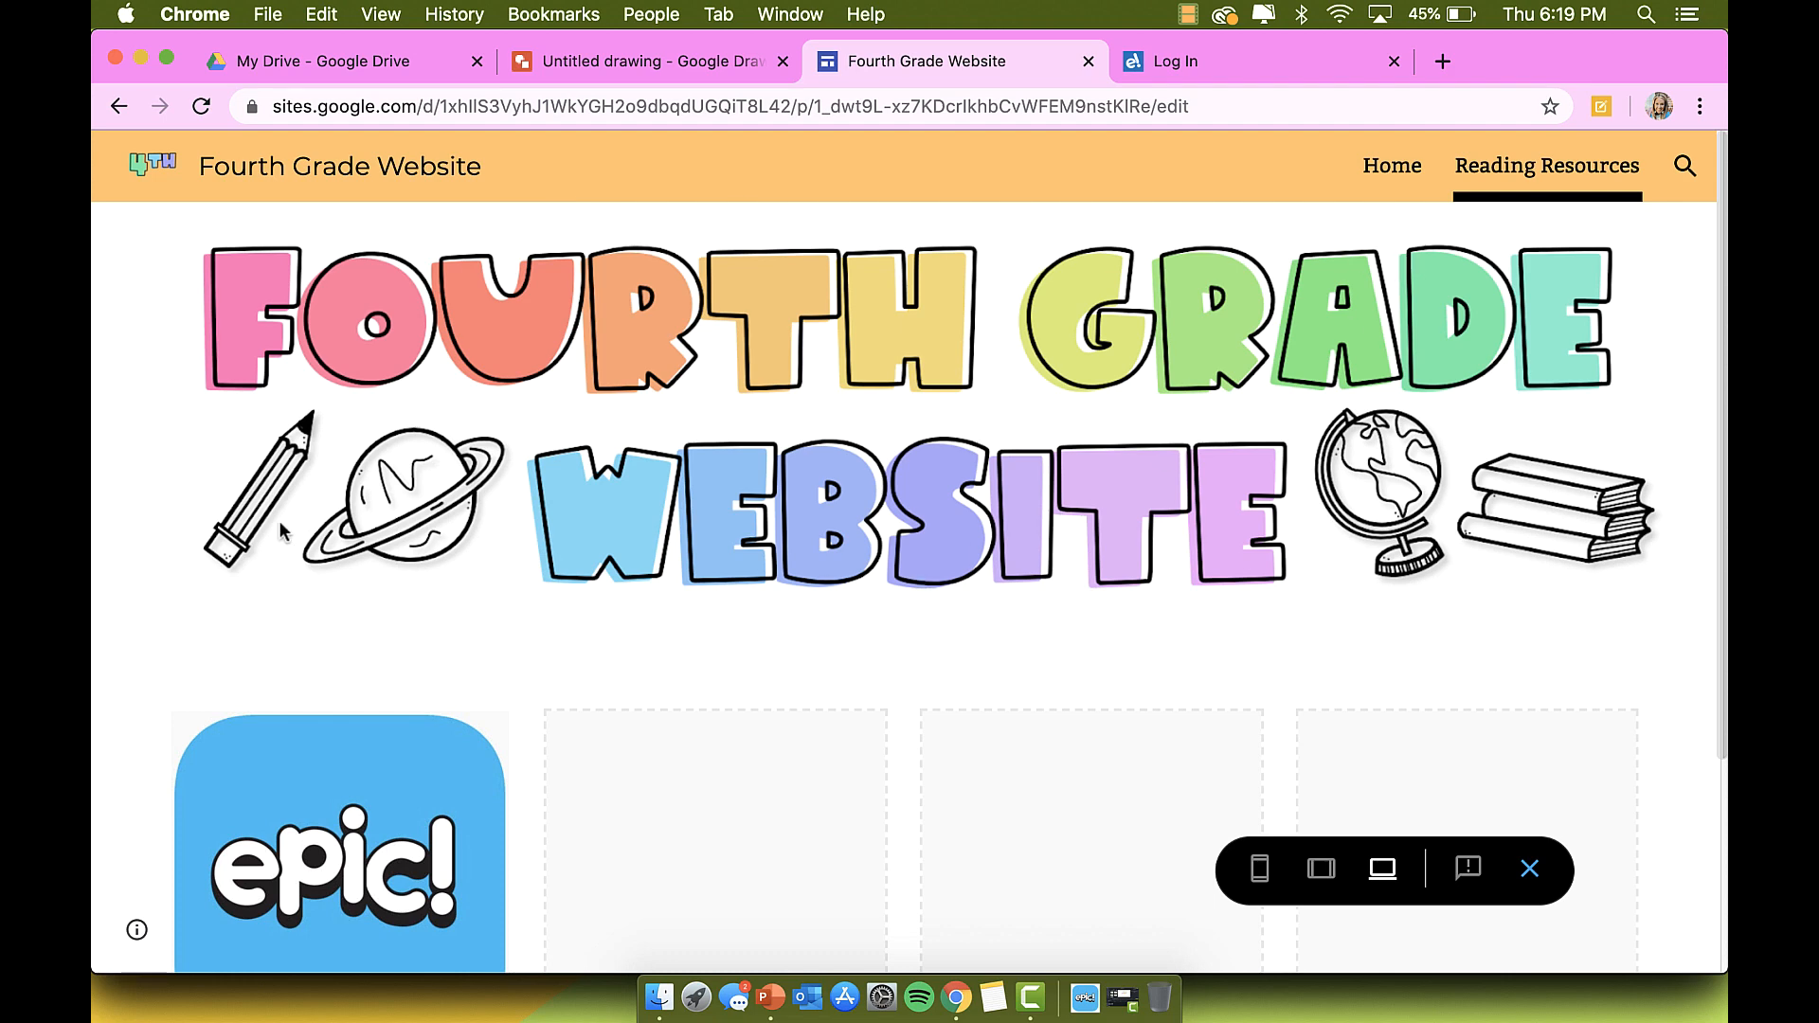
click(1530, 869)
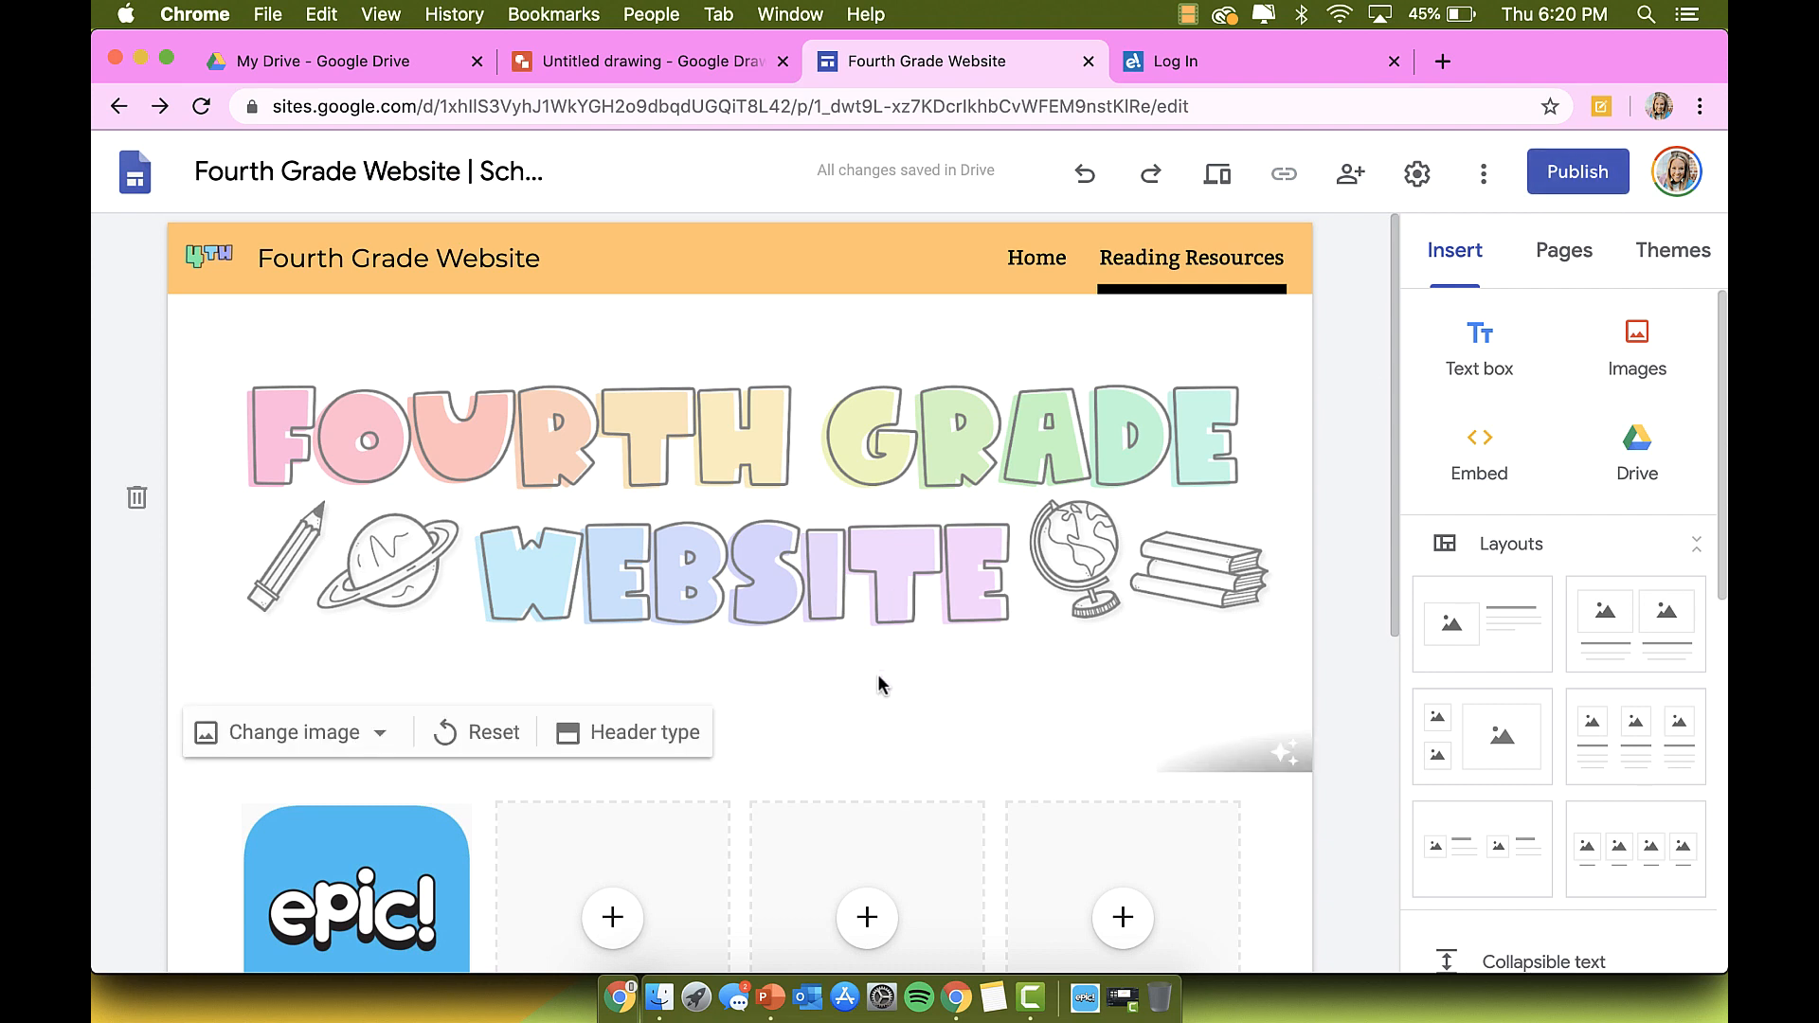
scroll(877, 674, down, 2)
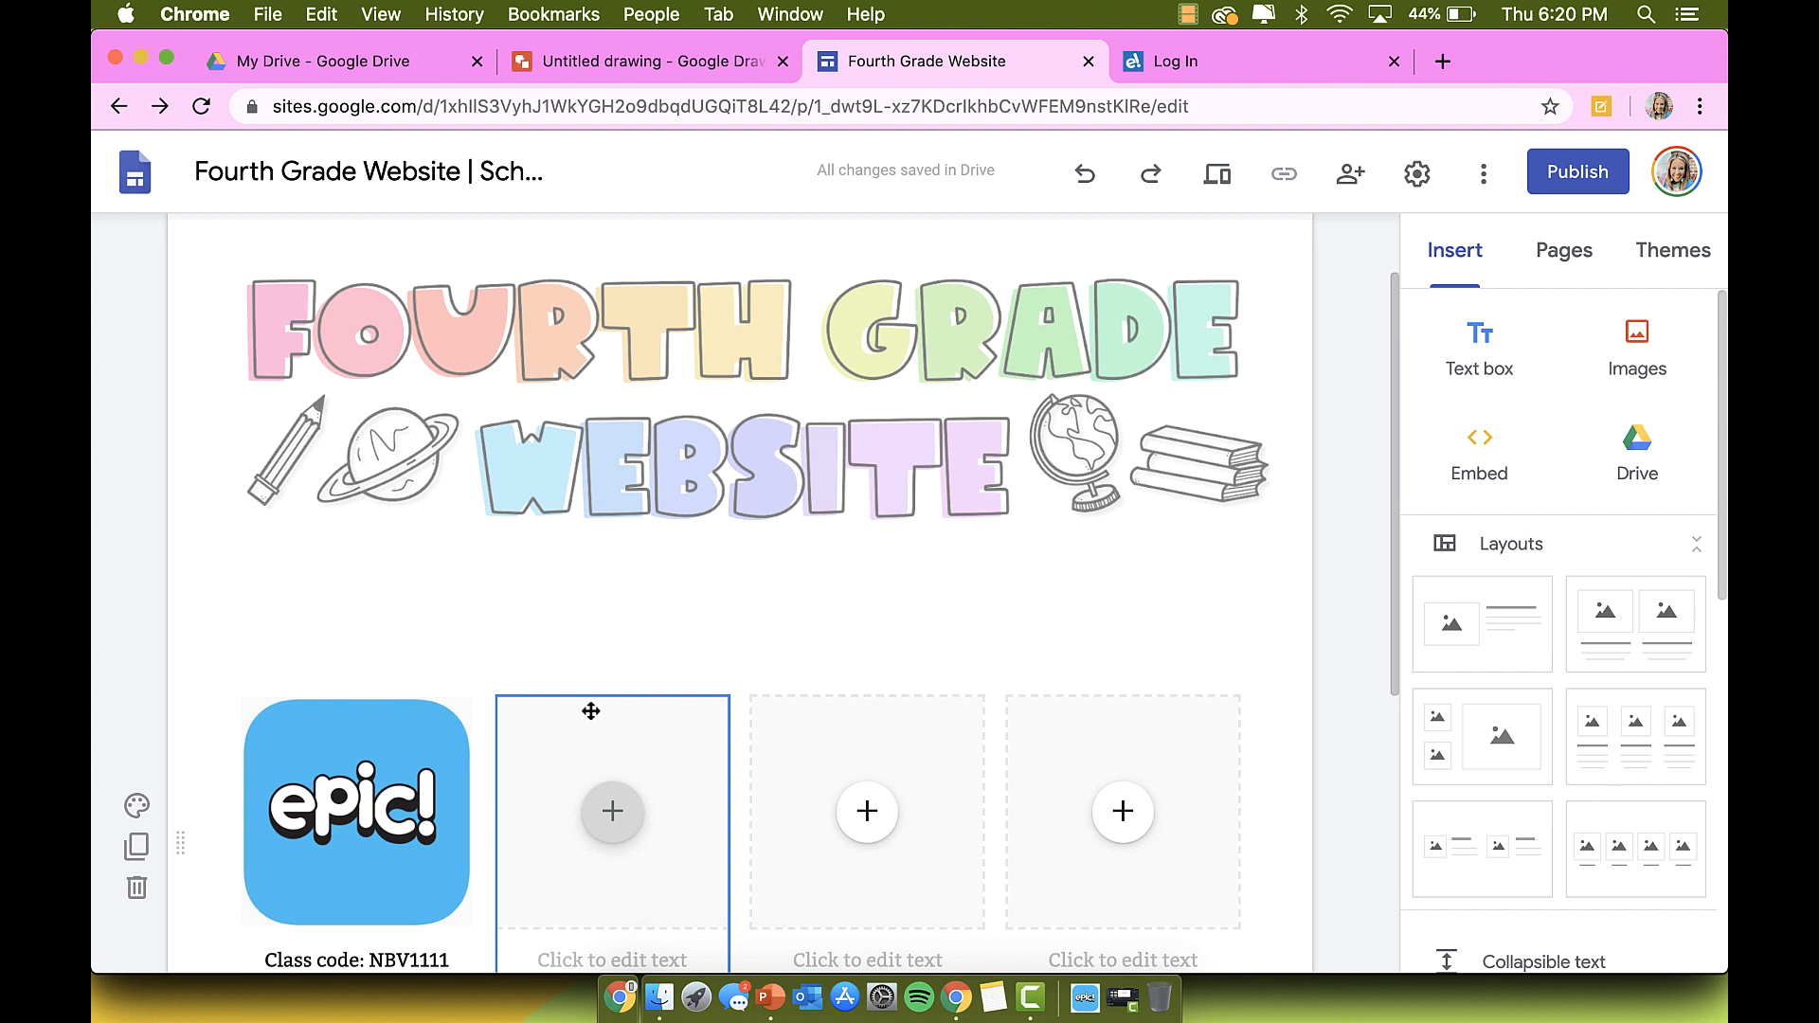
scroll(591, 711, down, 2)
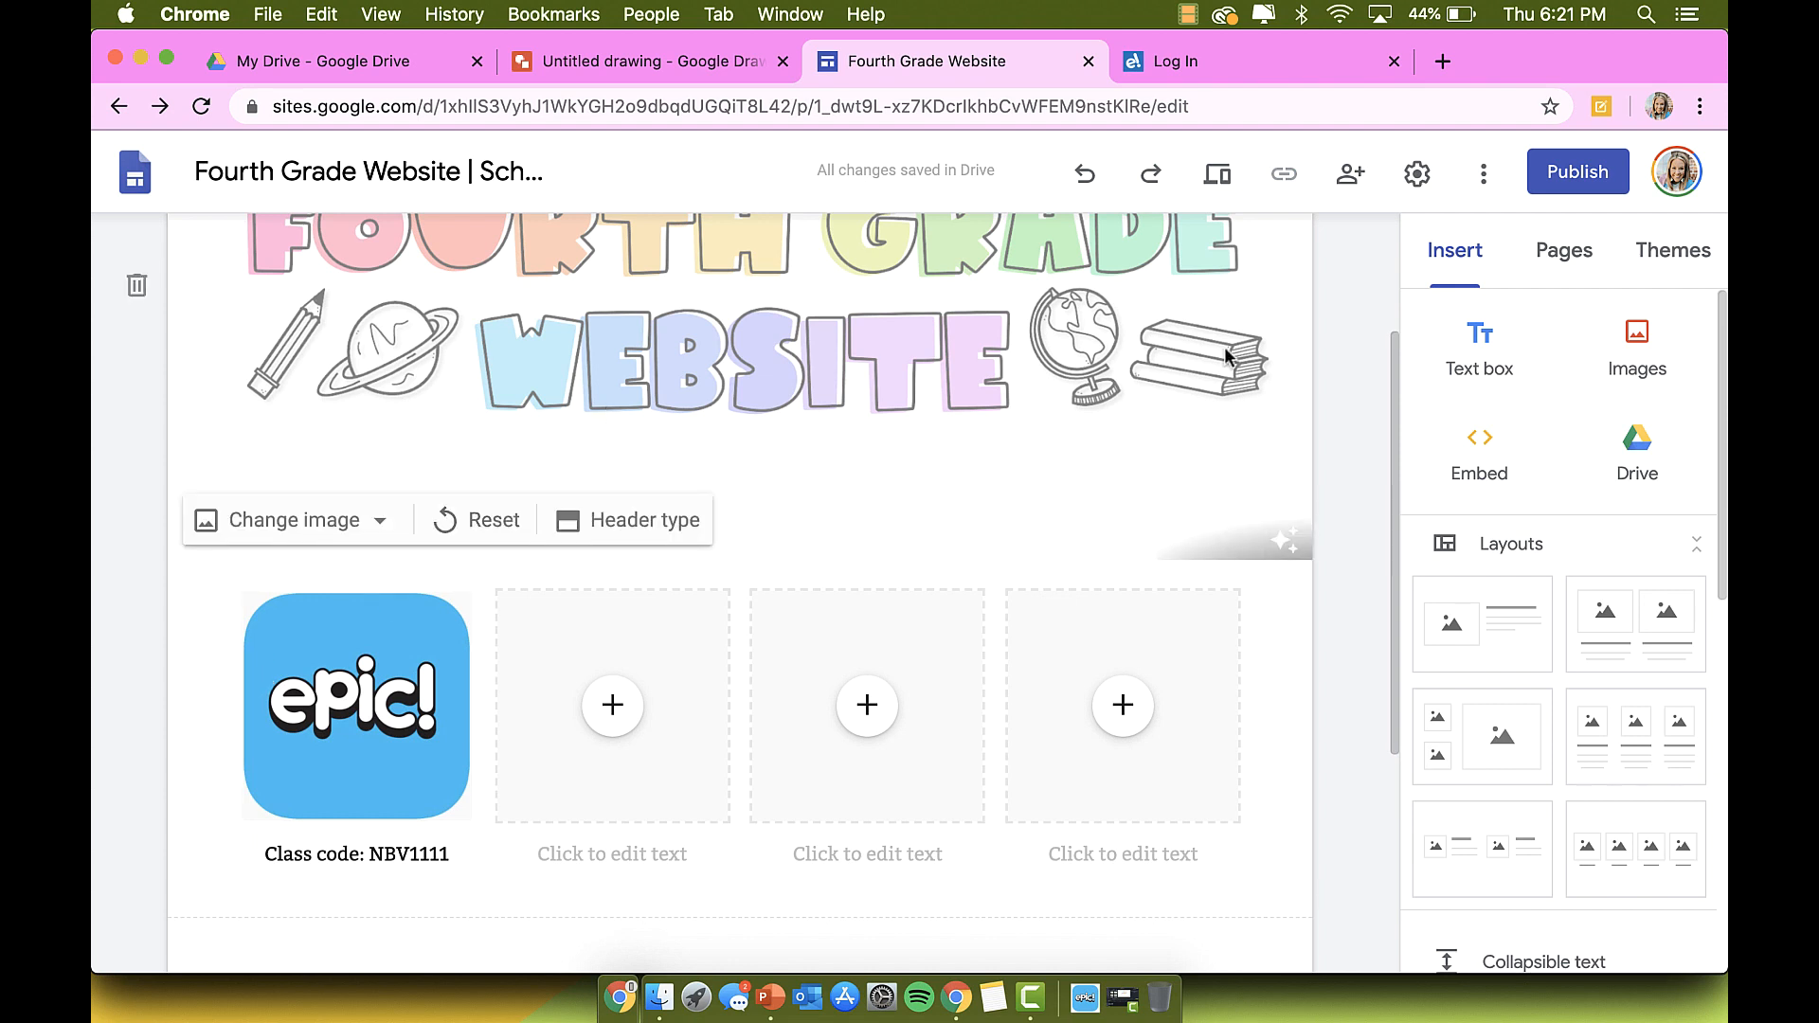
Step: Publish the Fourth Grade Website at the web address fourth-grade-website
click(1483, 183)
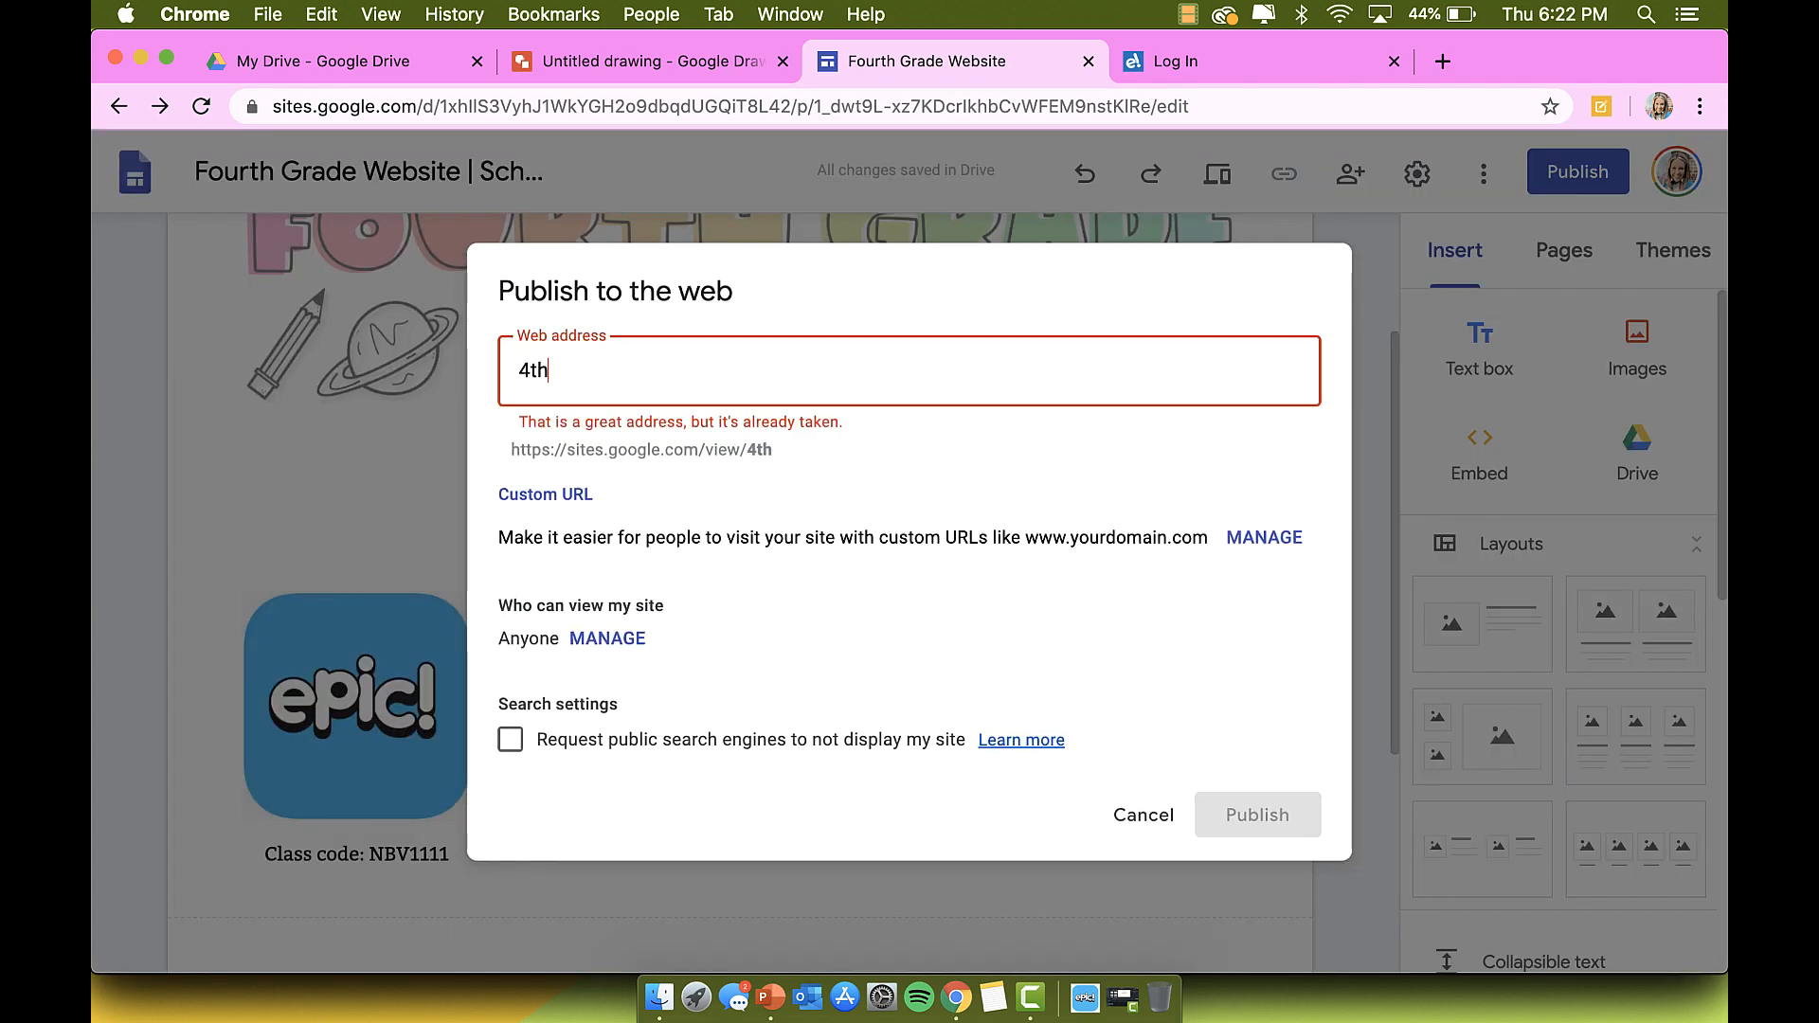
key(BackSpace)
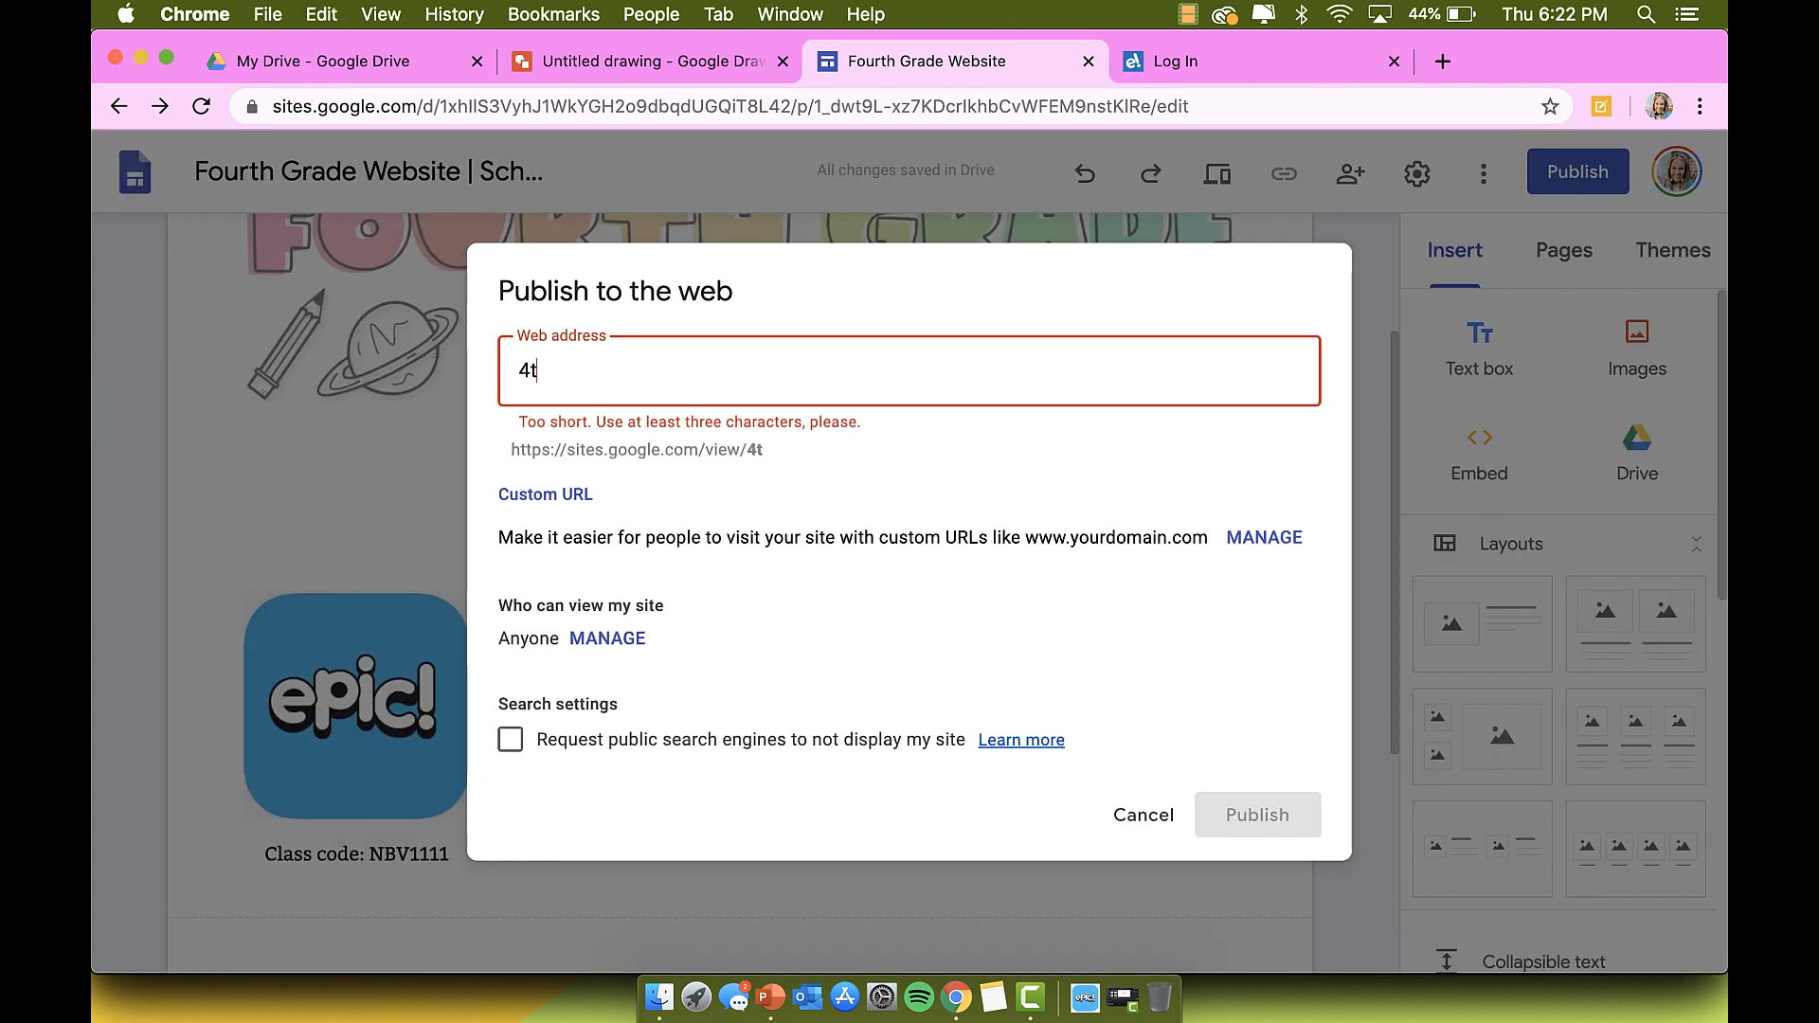
key(super+z)
key(super+z)
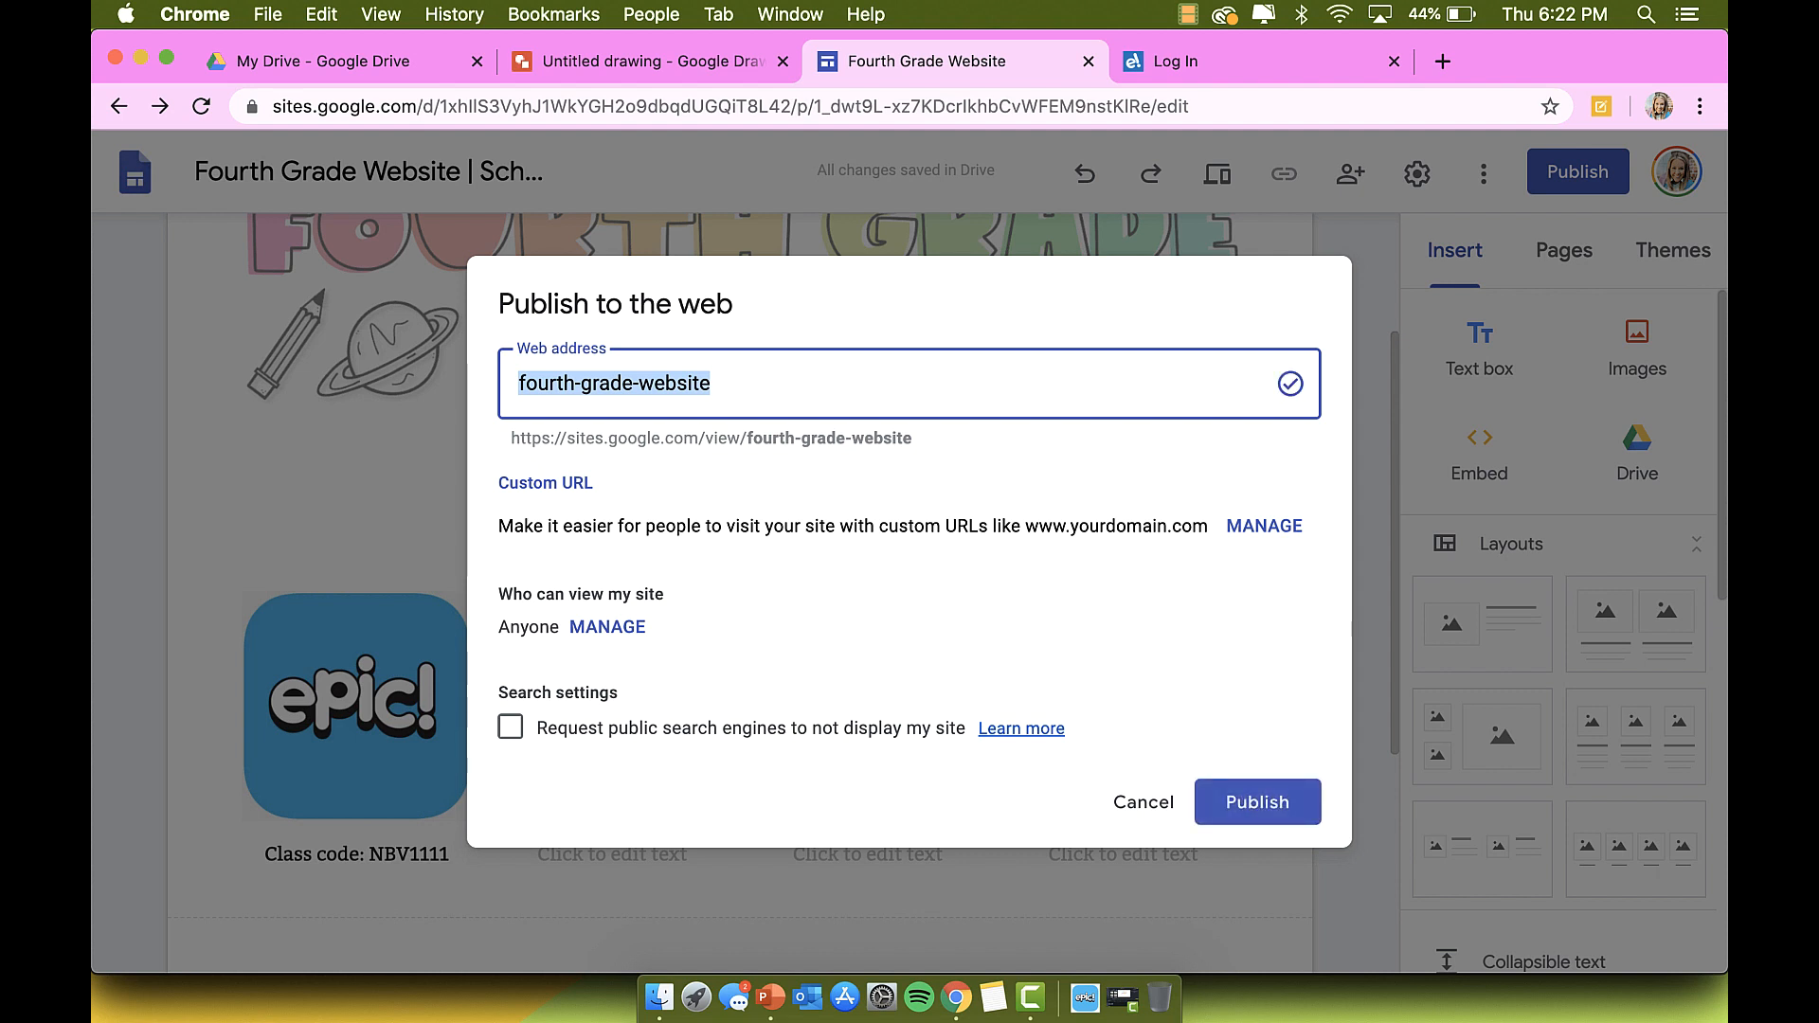
click(1268, 807)
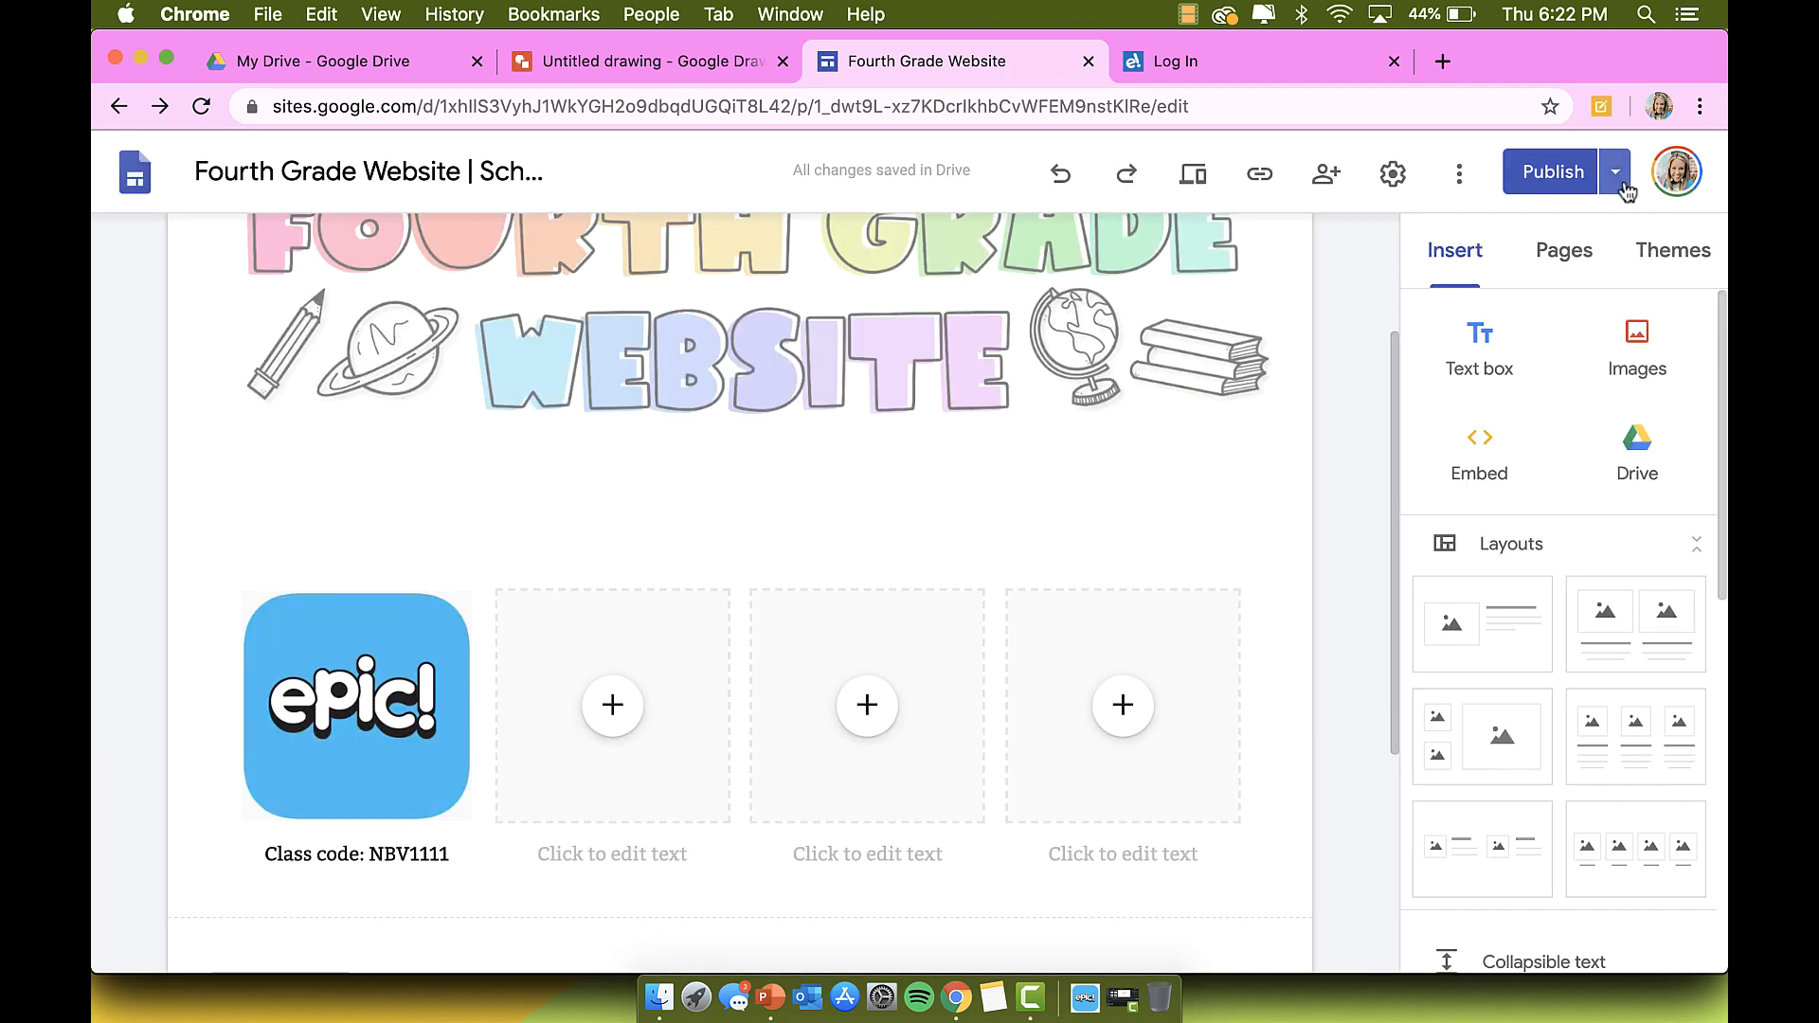
Step: Open the published site's Share with people and groups dialog from the Publish menu
click(1614, 172)
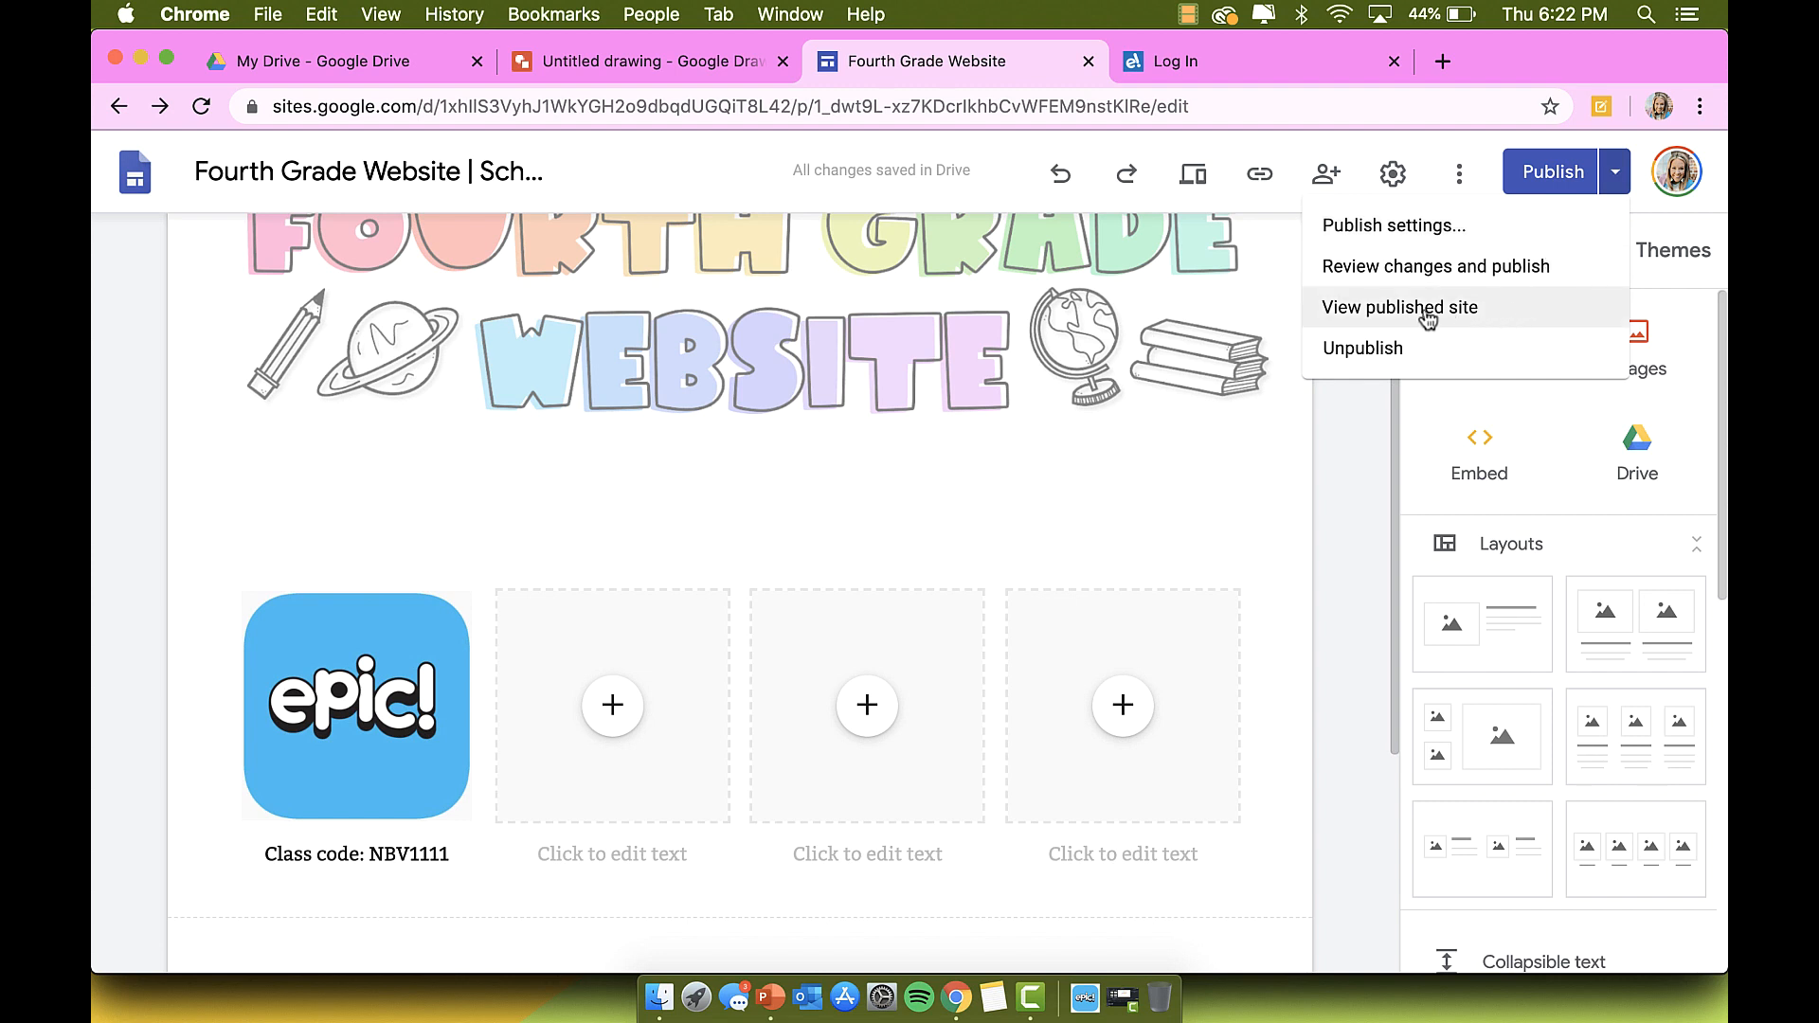
click(1391, 266)
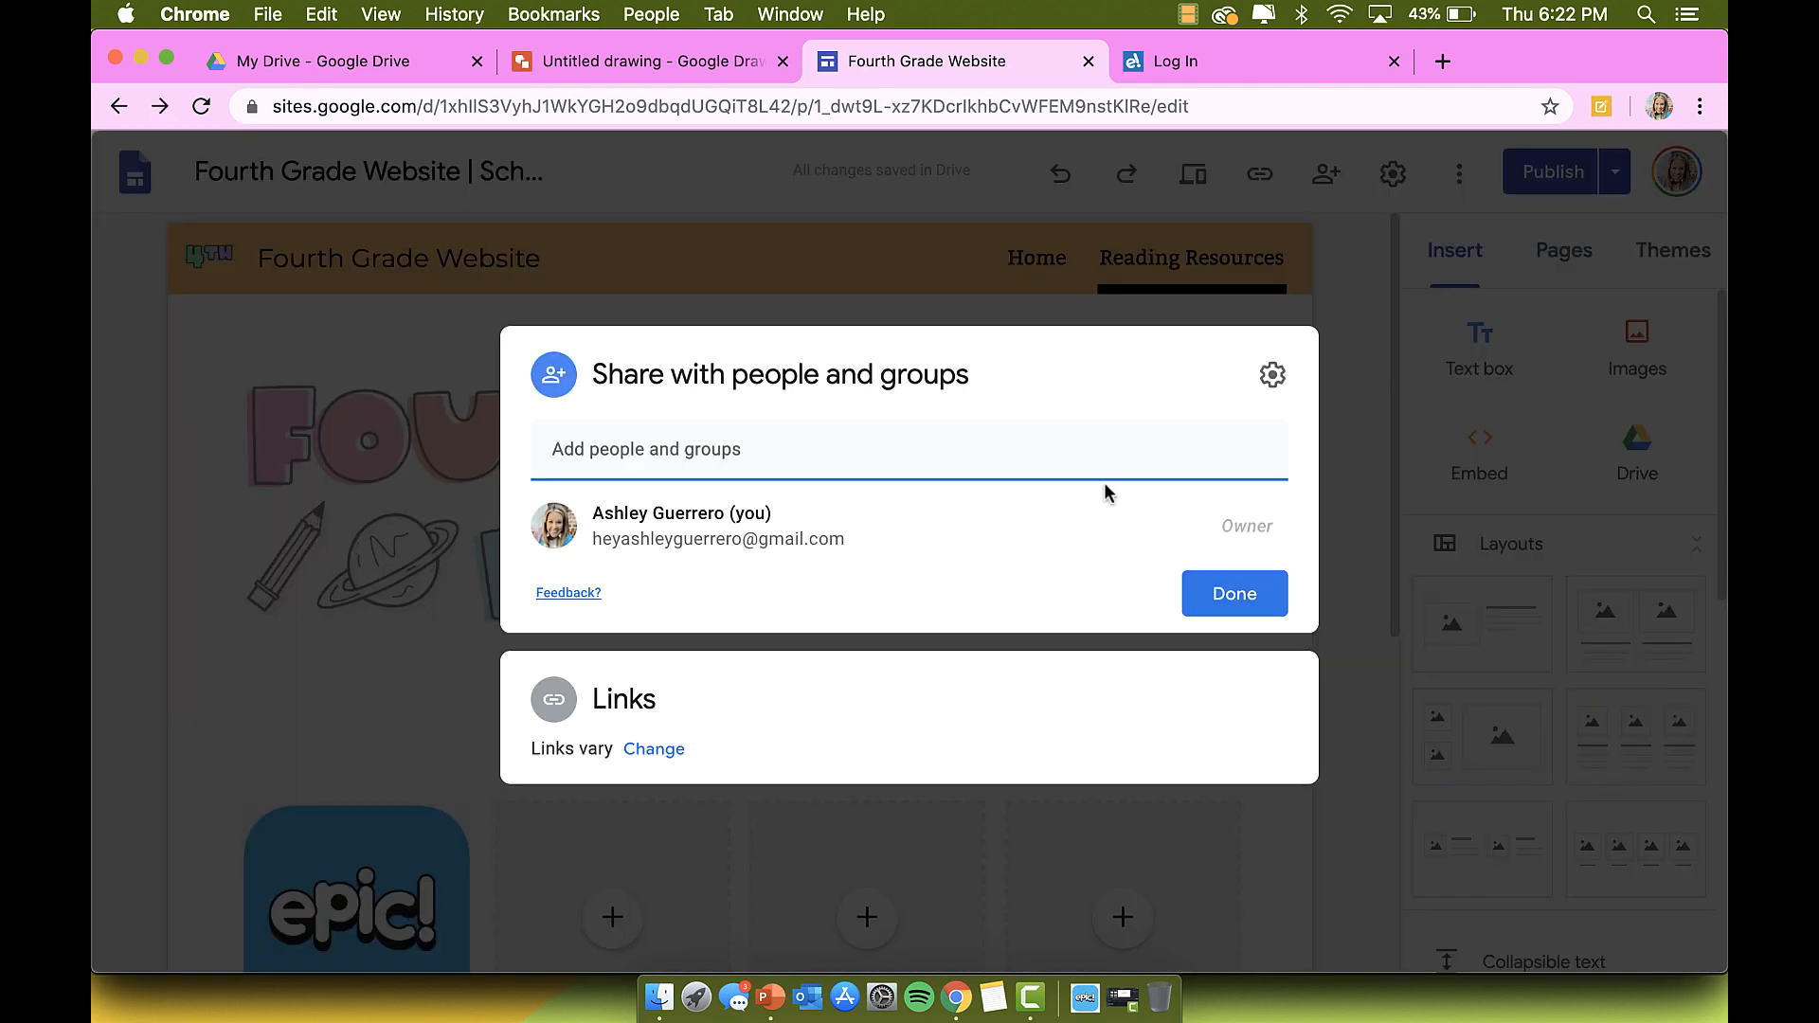